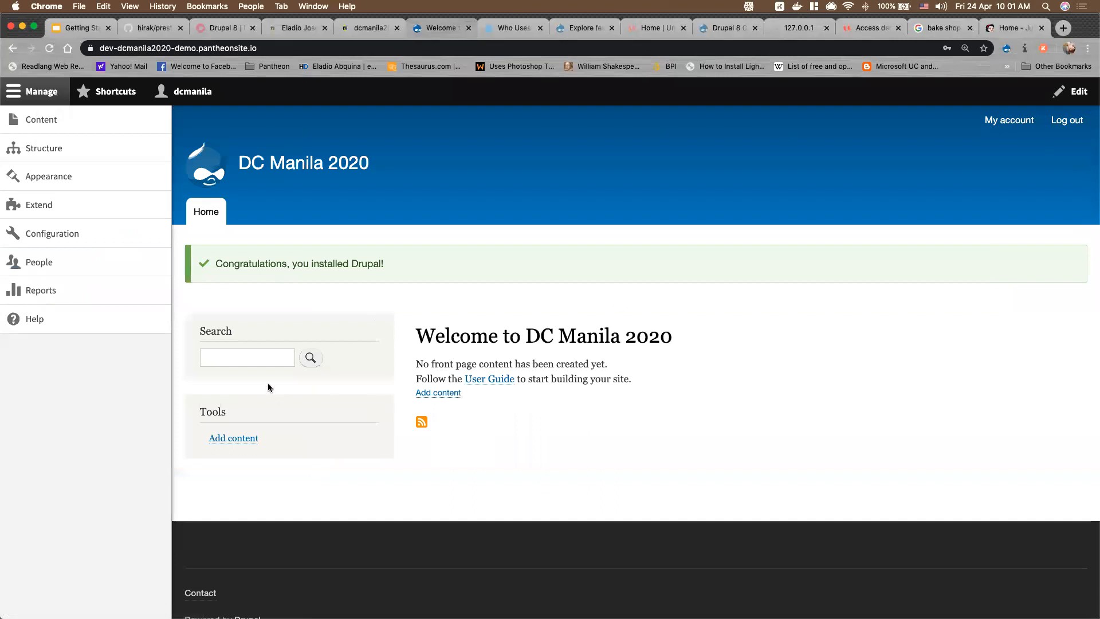
Toggle the admin tray and expand then collapse the Content, Structure, Configuration and Reports sections
click(42, 93)
click(42, 94)
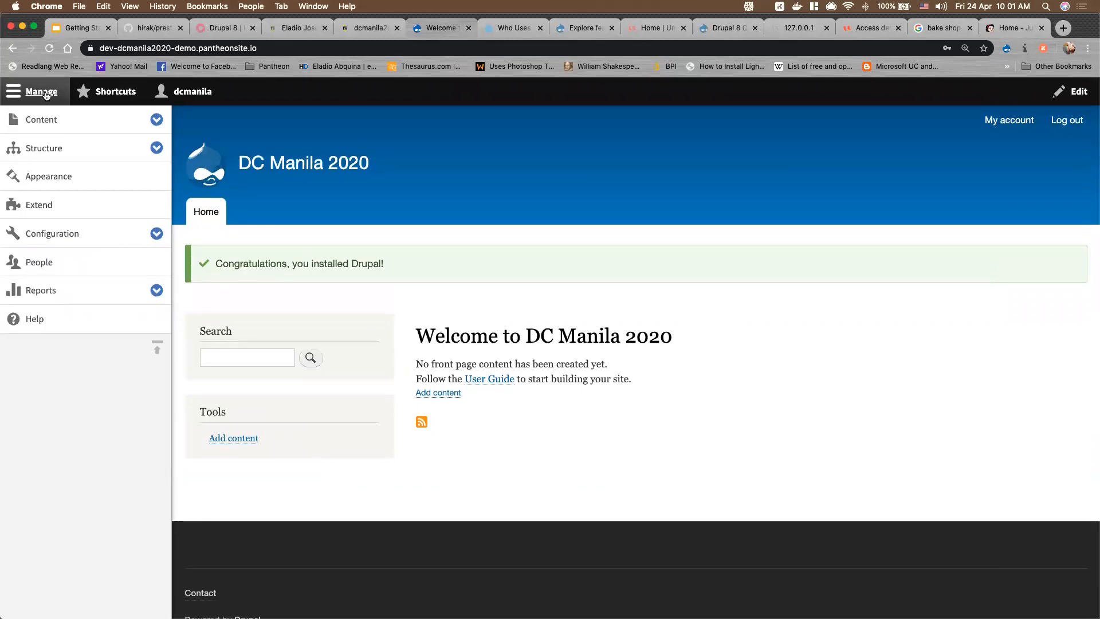
click(46, 94)
click(45, 94)
click(156, 119)
click(155, 176)
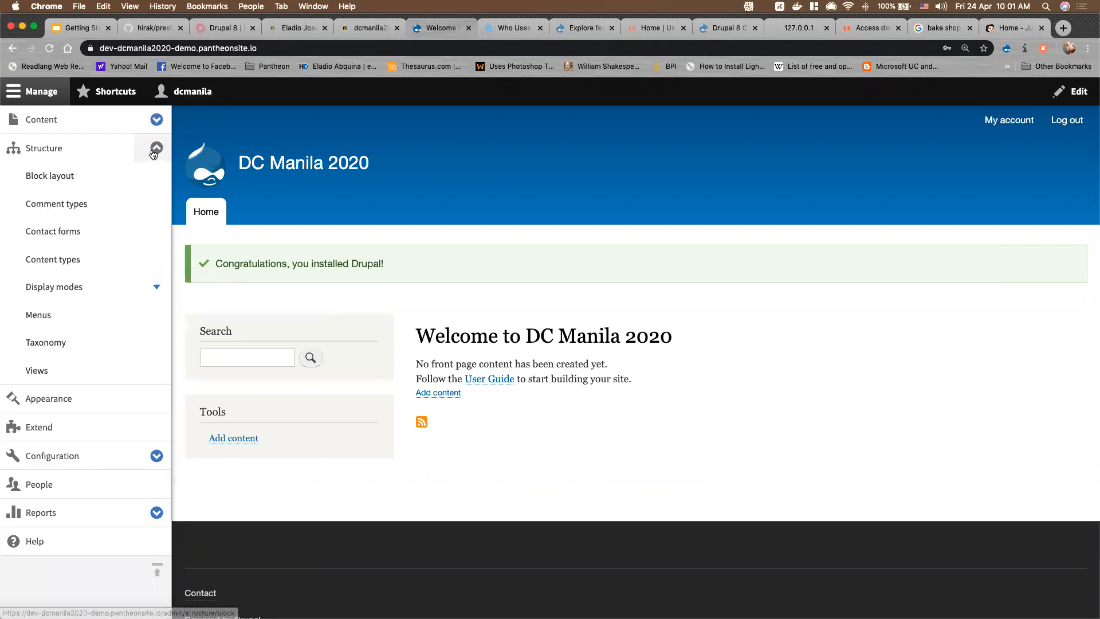
click(156, 148)
click(157, 232)
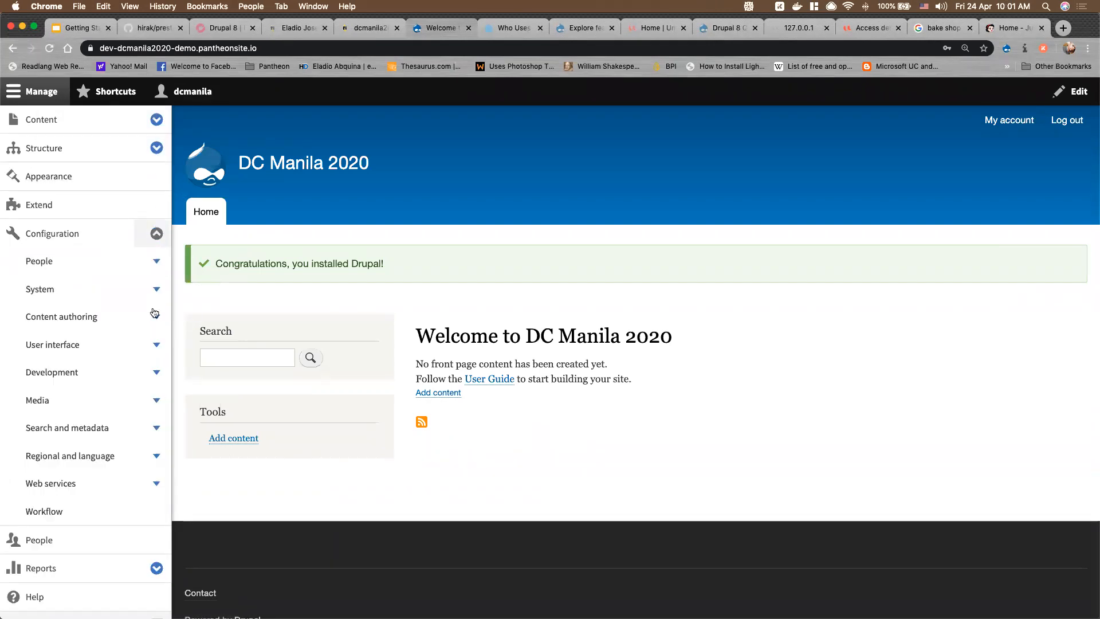
click(156, 239)
click(156, 290)
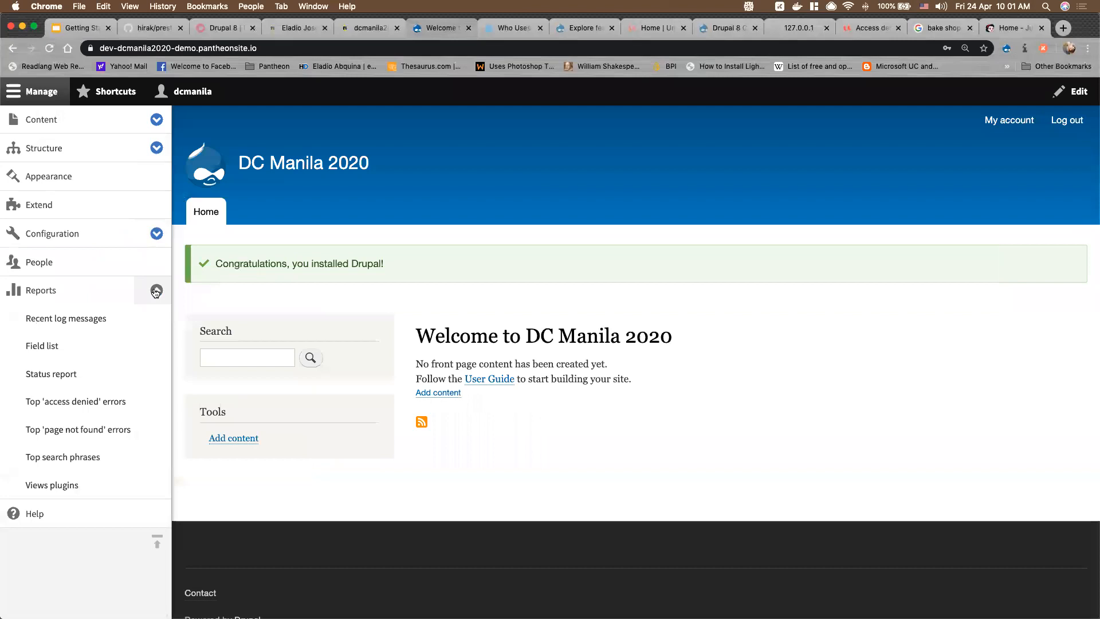
click(157, 290)
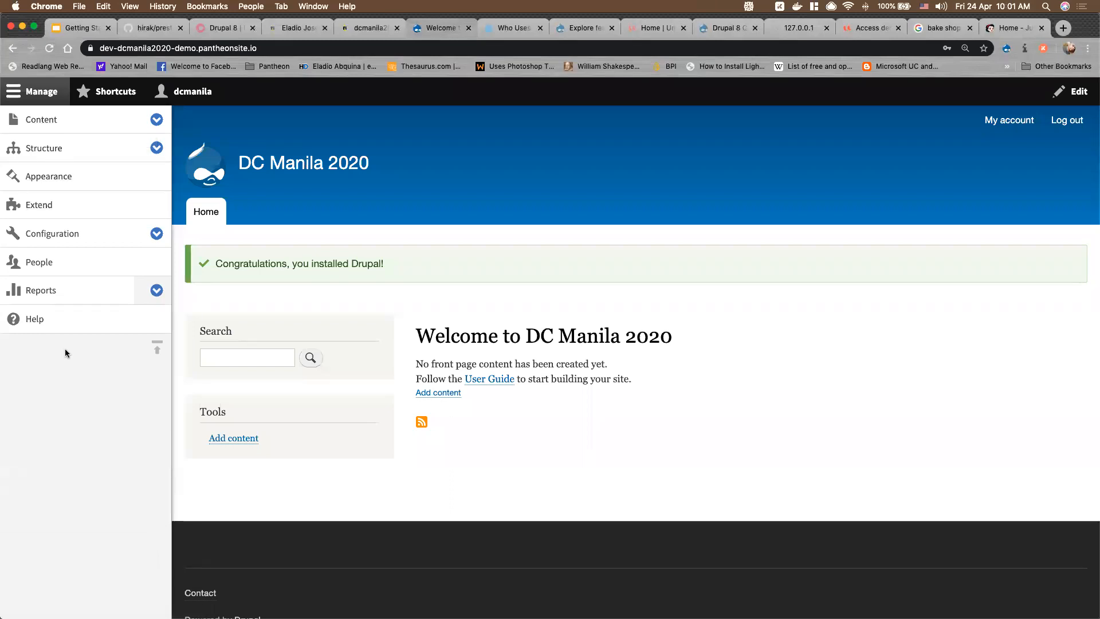
Open the Help page and its Path module overview, then expand Reports in the tray
click(43, 323)
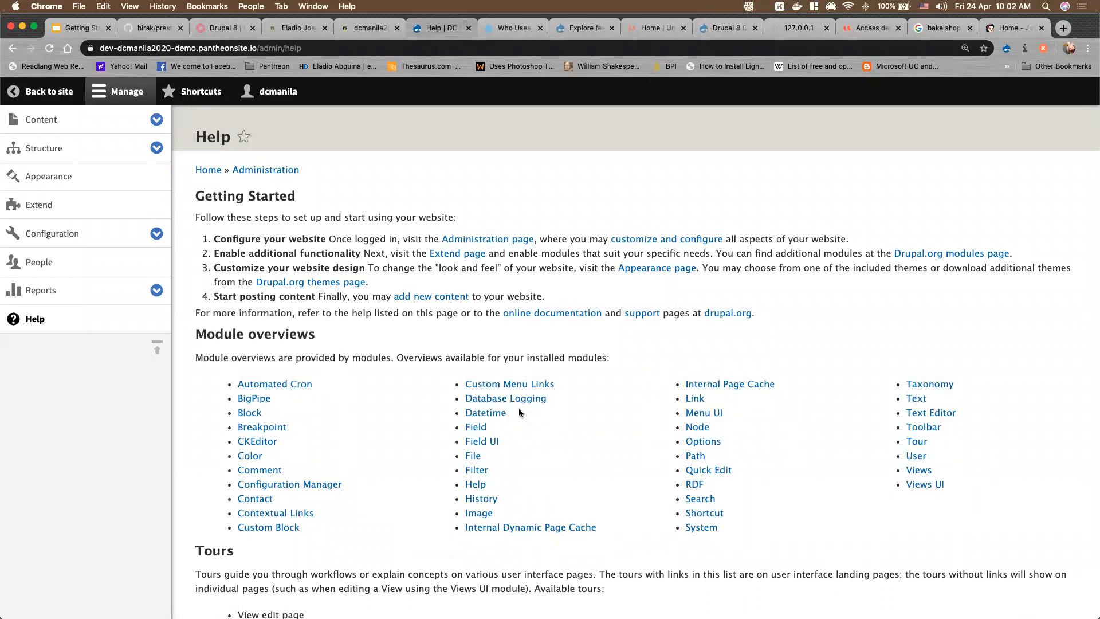
click(697, 457)
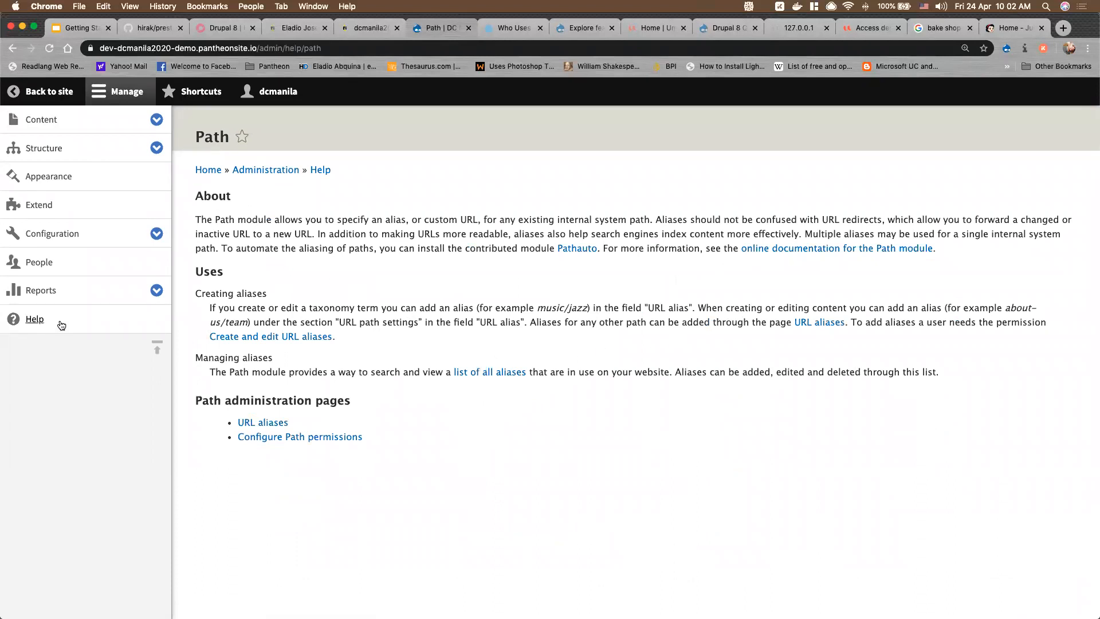
click(156, 291)
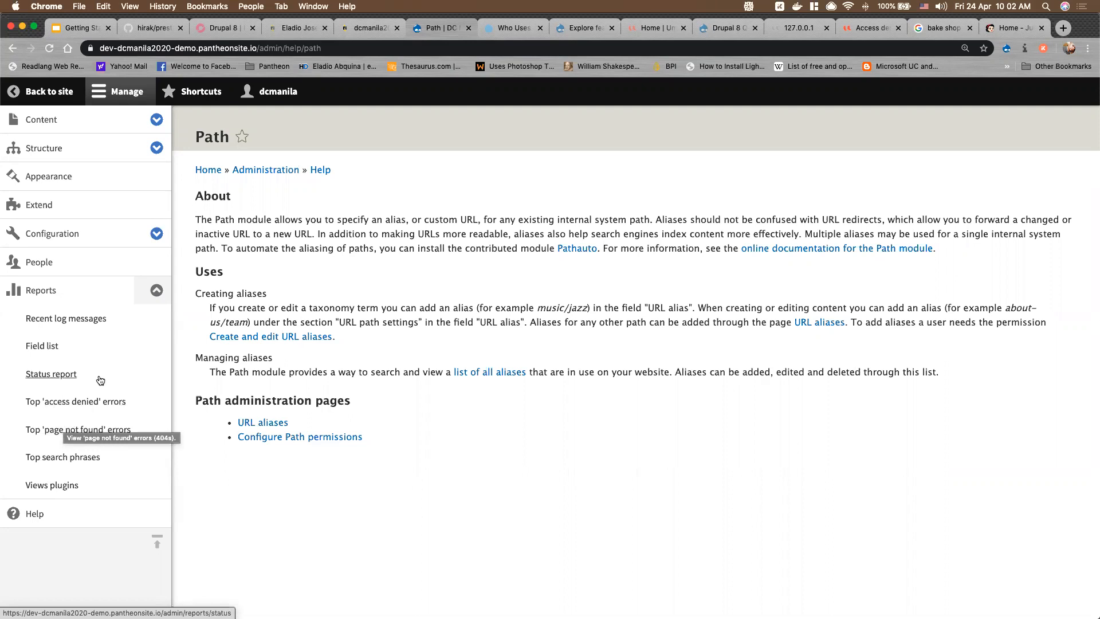
Go from Reports to the Status report showing version 8.8.5 with 1 warning
click(37, 293)
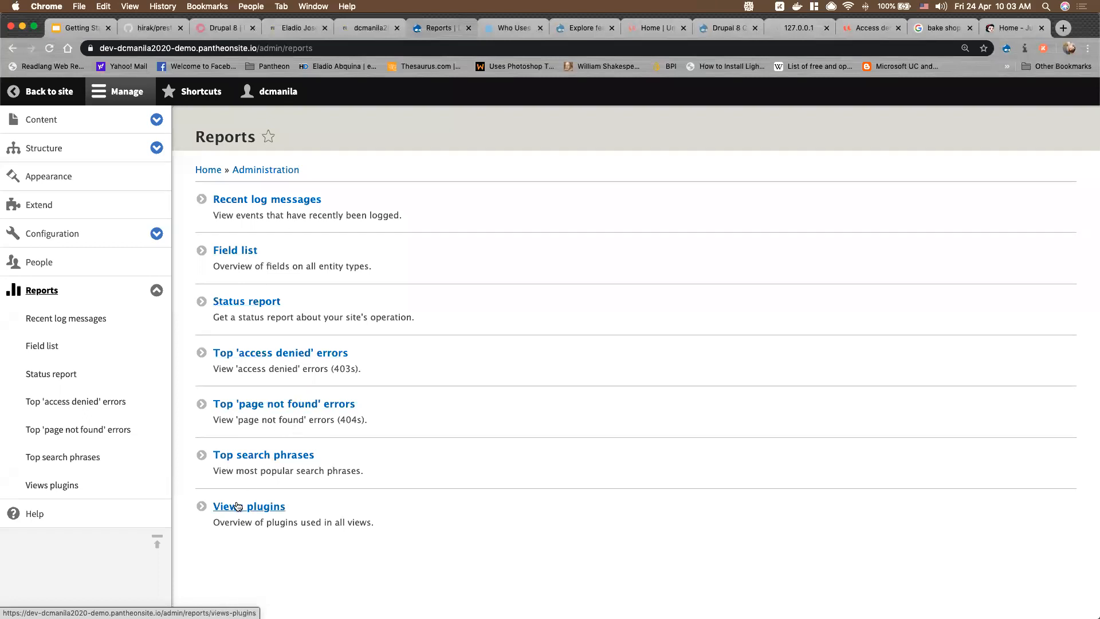
click(263, 304)
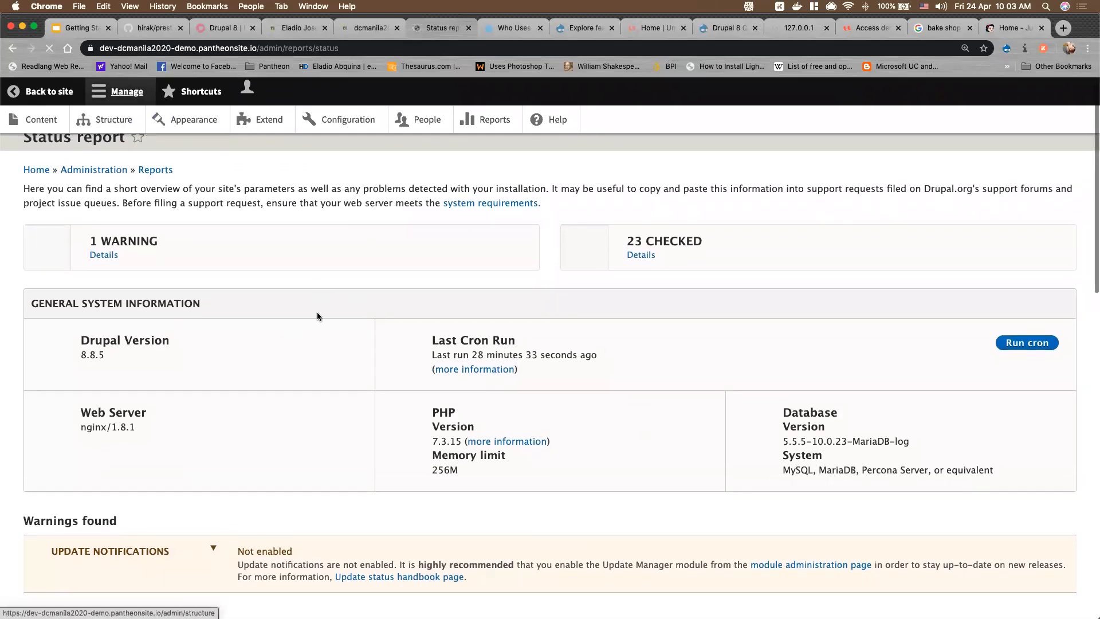
Scroll through the whole Status report, then open the People list showing one administrator account
click(127, 100)
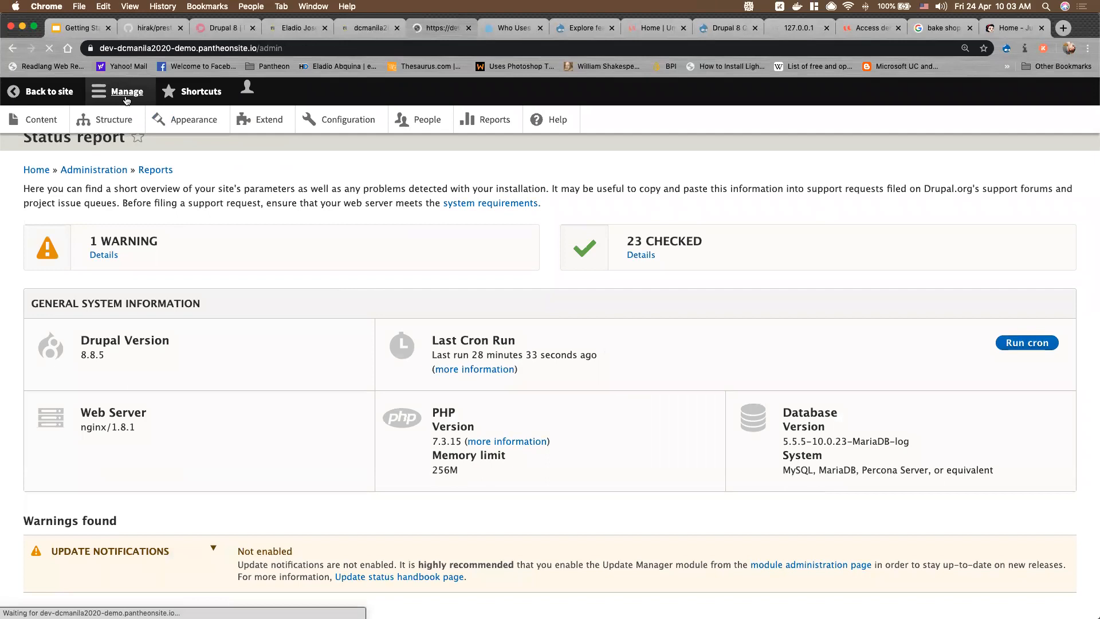
click(12, 50)
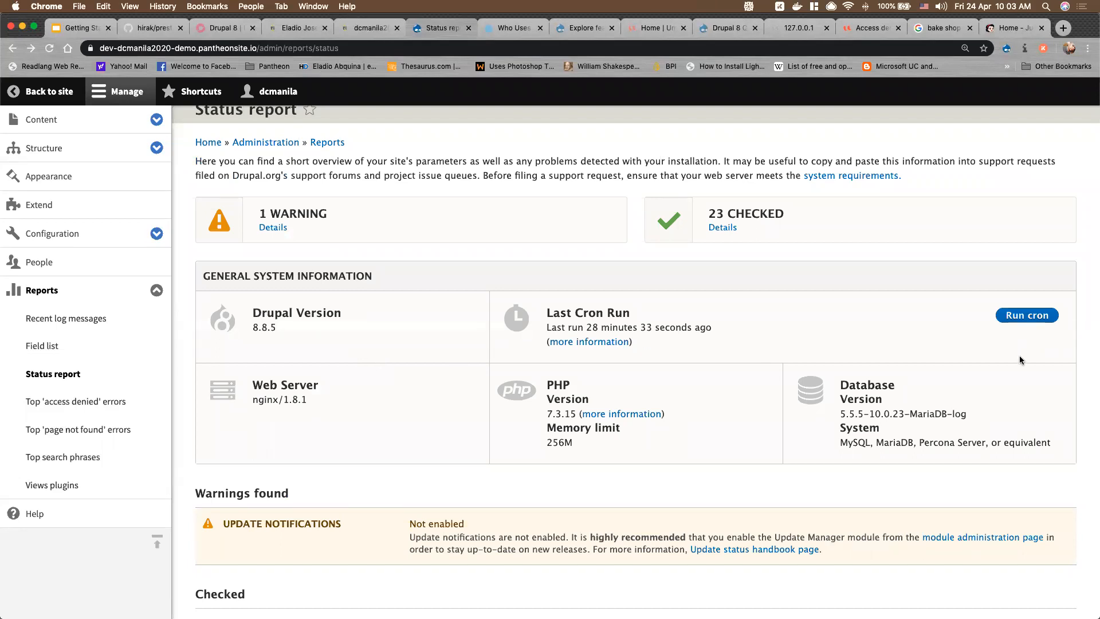
scroll(855, 432, down, 5)
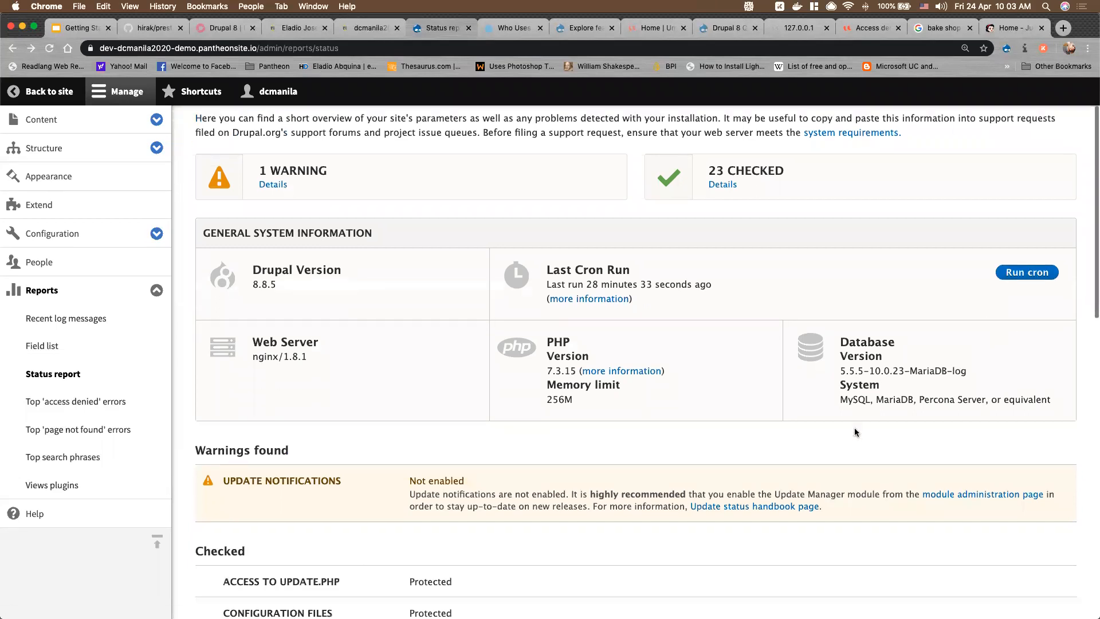
scroll(619, 438, down, 10)
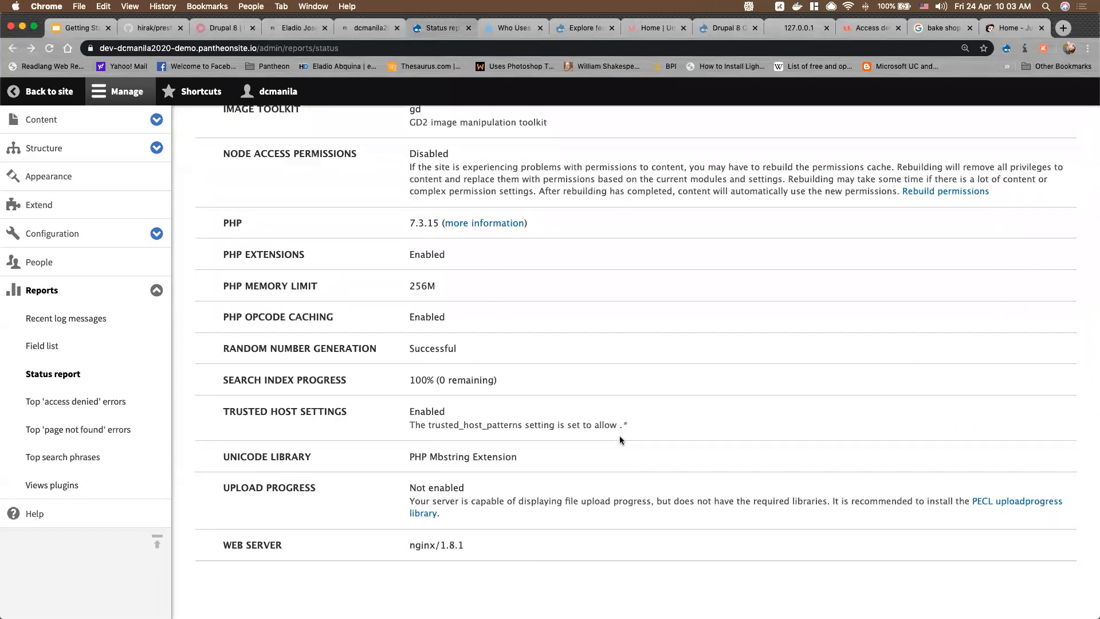
scroll(620, 440, up, 5)
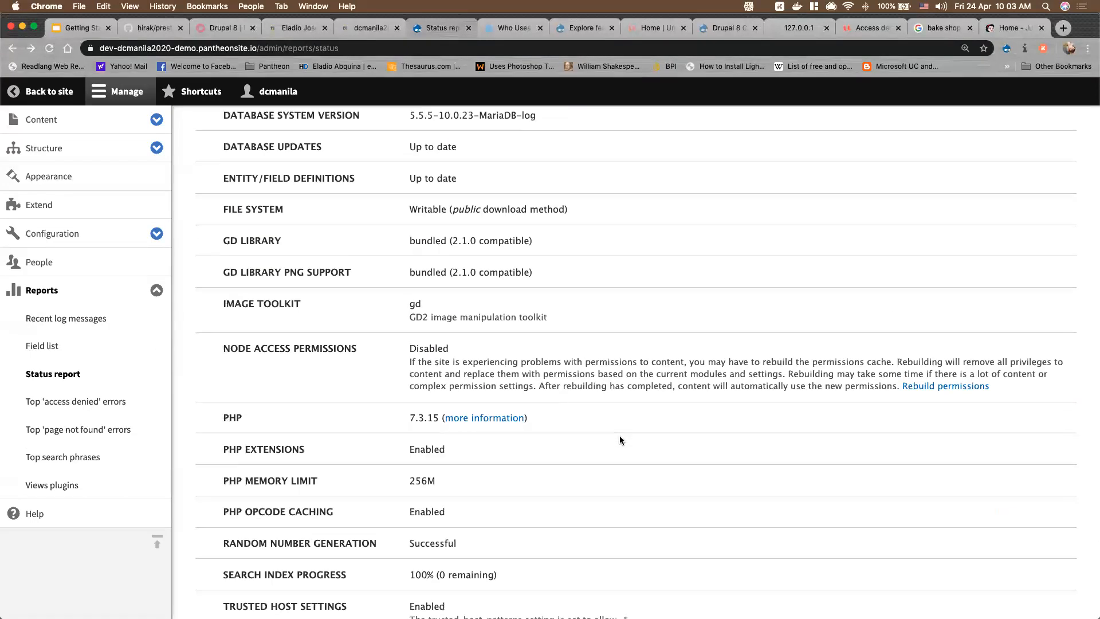
scroll(620, 439, up, 9)
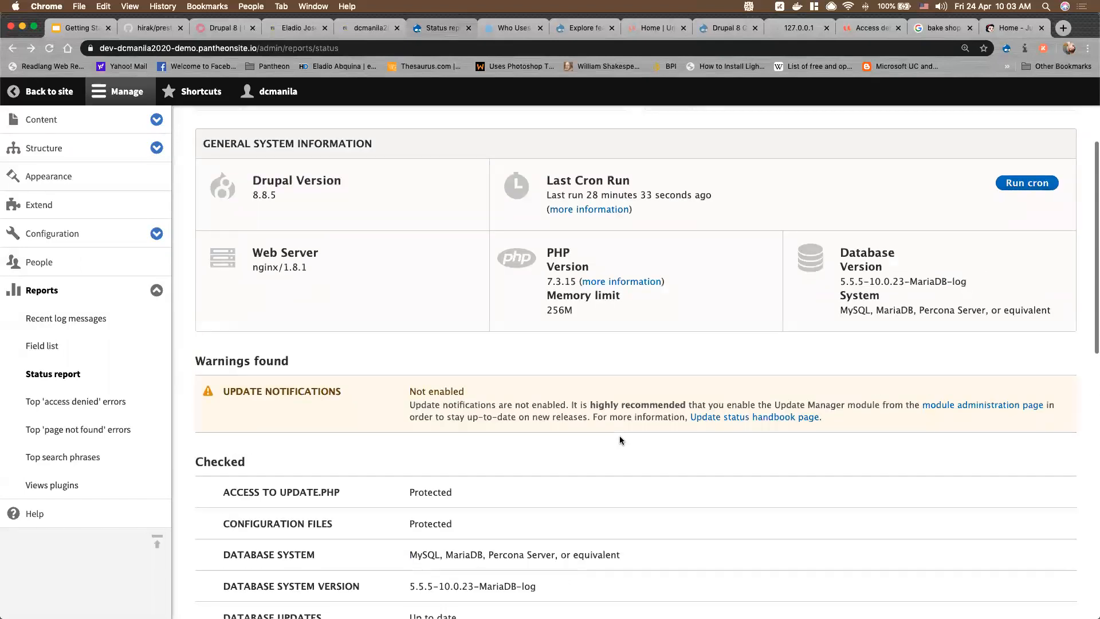
scroll(488, 358, up, 3)
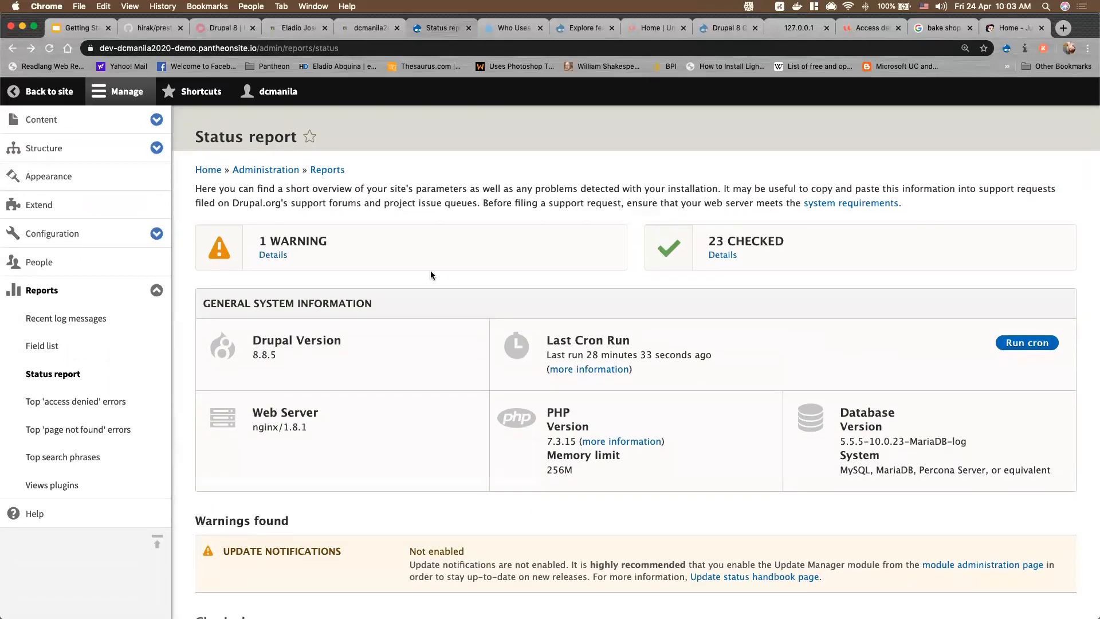
click(154, 296)
click(53, 264)
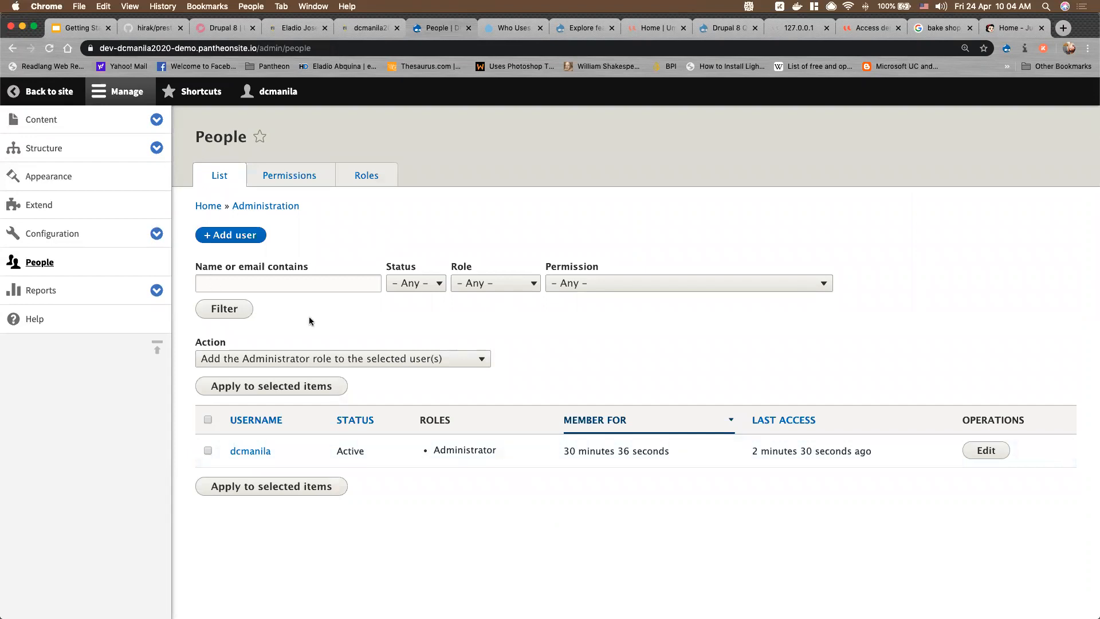
Start a new user, entering an e-mail and reusing its name part as username and password
click(242, 235)
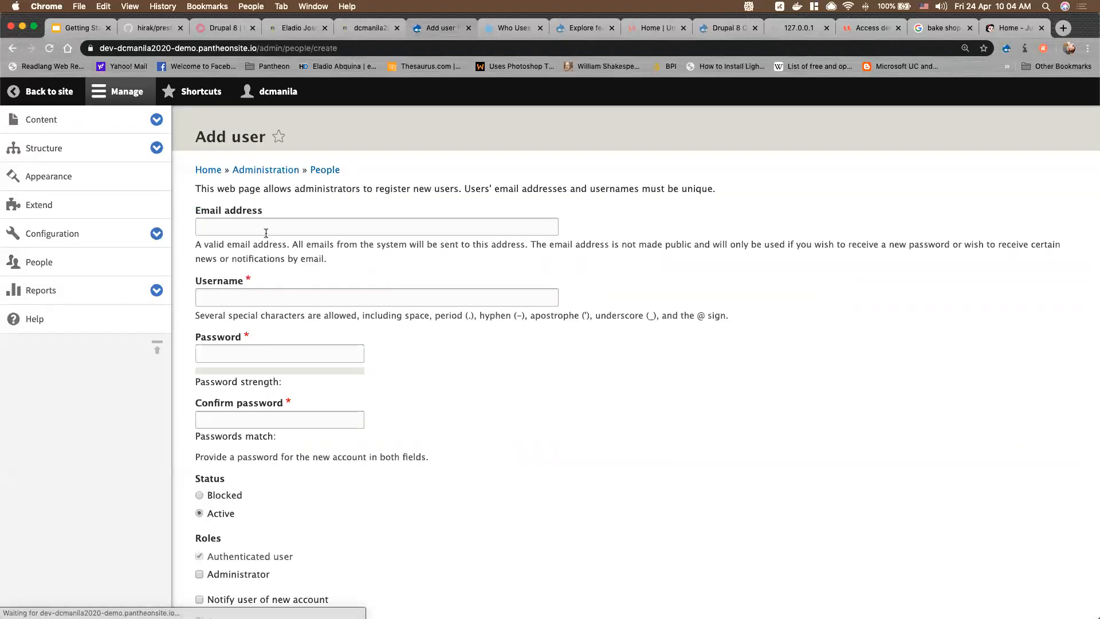
click(263, 228)
text(dcman)
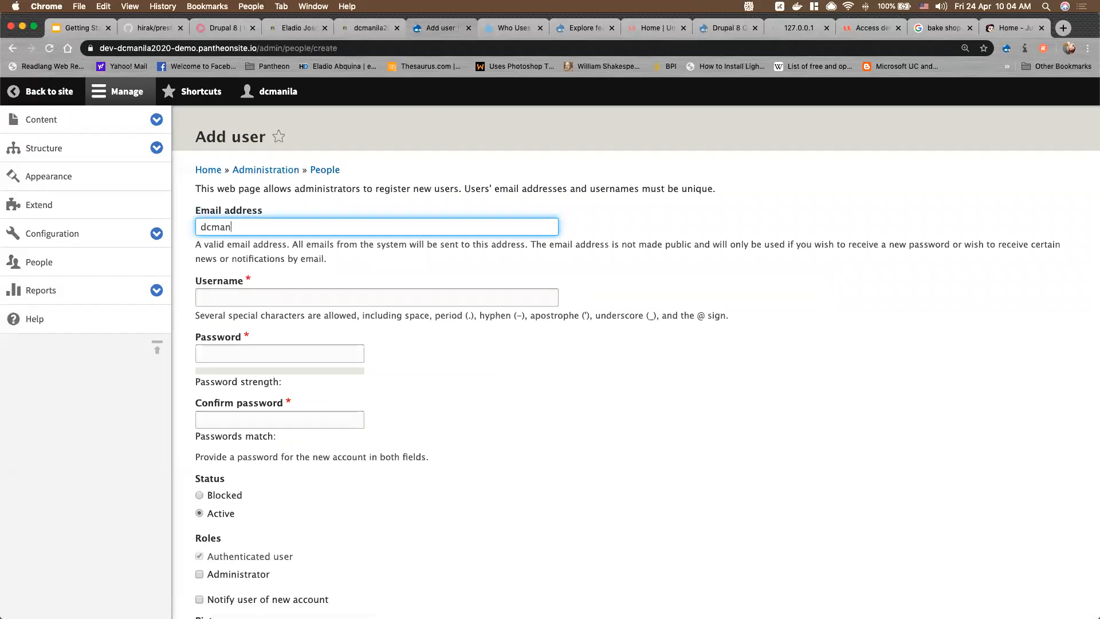
text(ila_user@example.com)
drag(264, 229, 179, 231)
key(super+c)
click(263, 299)
key(super+v)
click(255, 356)
key(super+v)
click(263, 419)
key(super+v)
Create the new active account and return to the People list of two users
scroll(263, 419, down, 10)
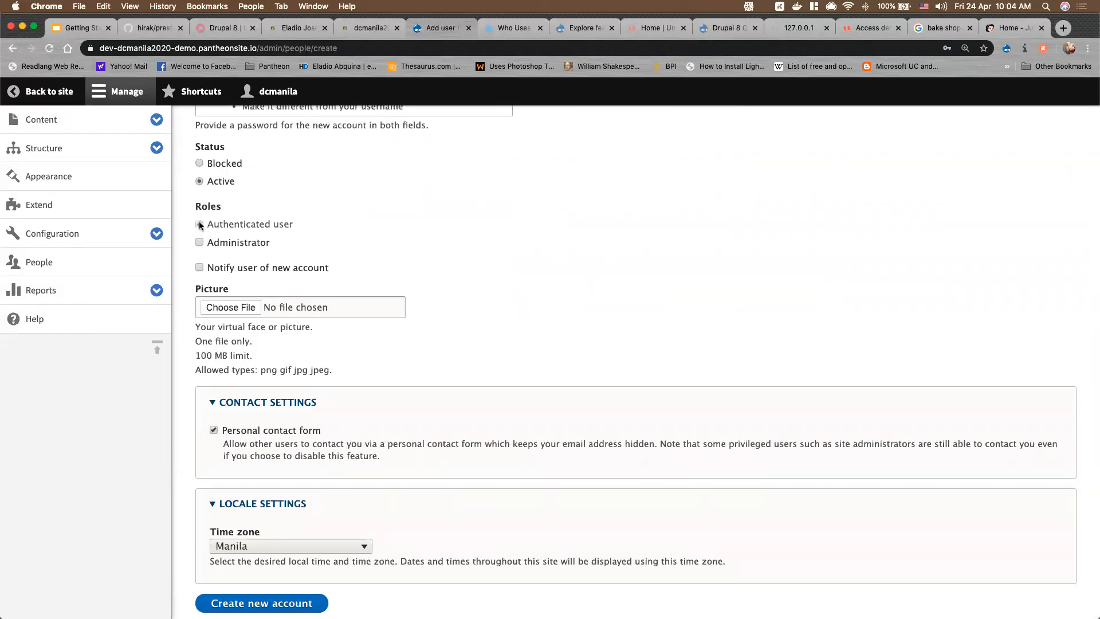
scroll(321, 493, down, 2)
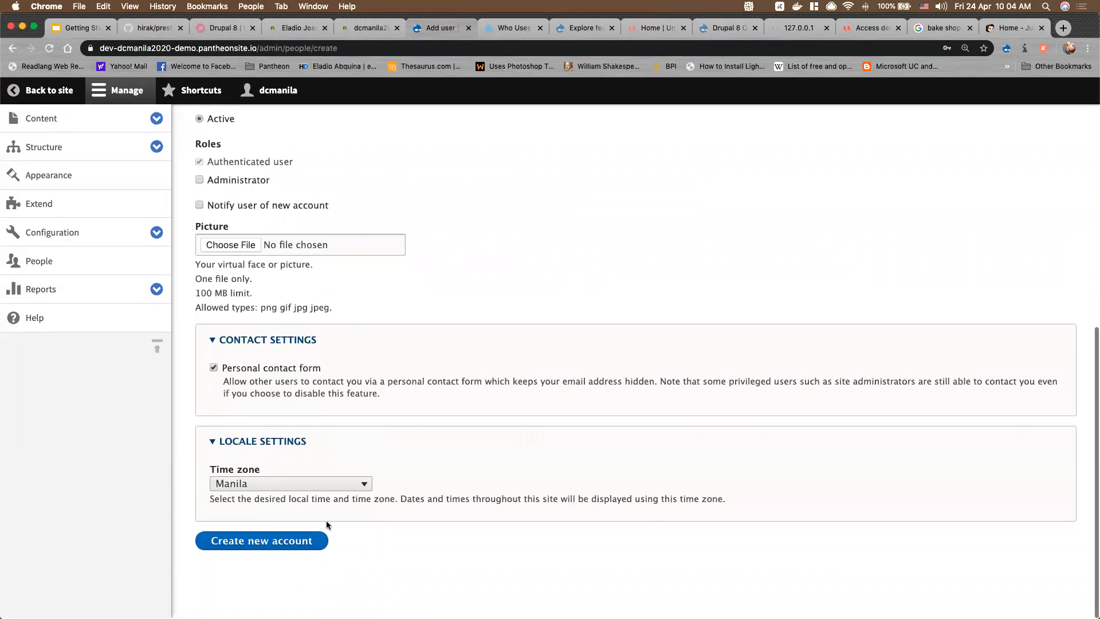
click(278, 548)
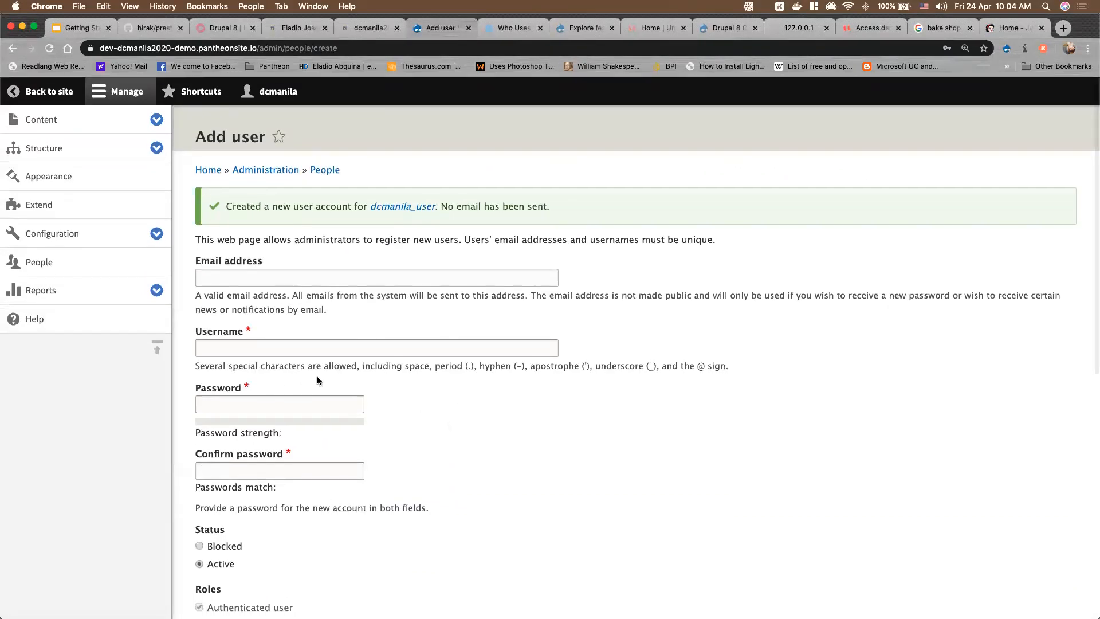
click(62, 268)
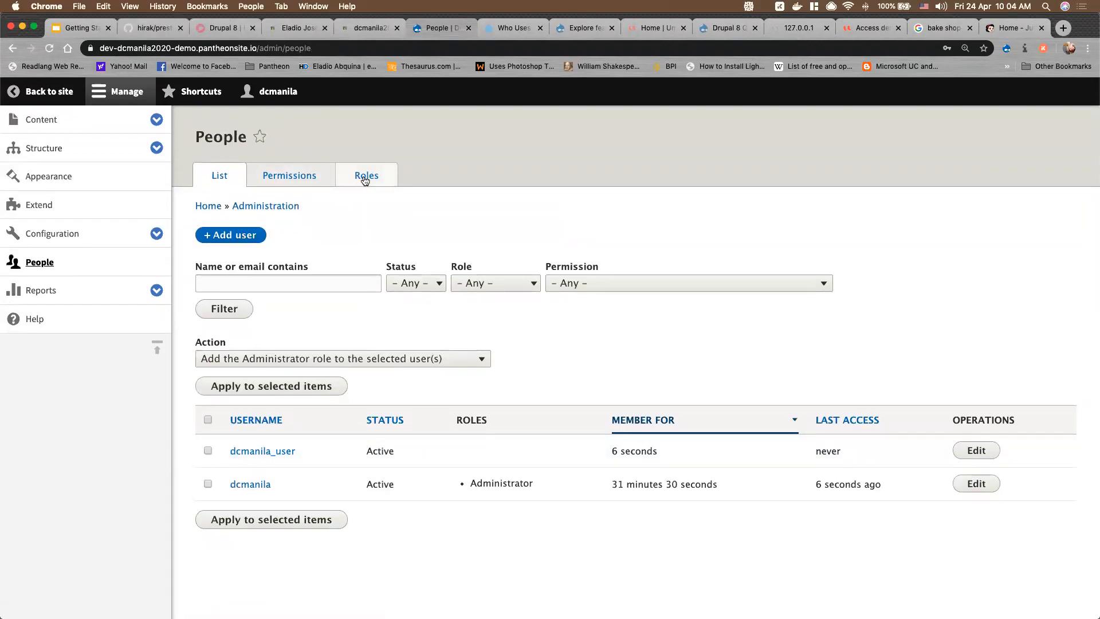
From the Roles tab, add and save a role named Salesperson
click(365, 177)
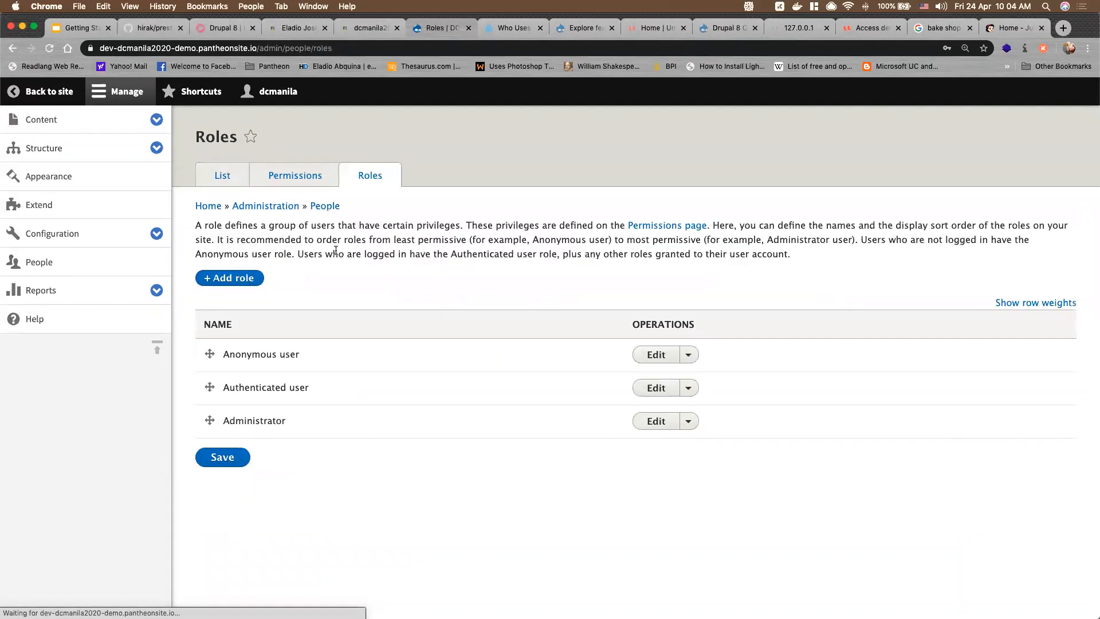
click(237, 283)
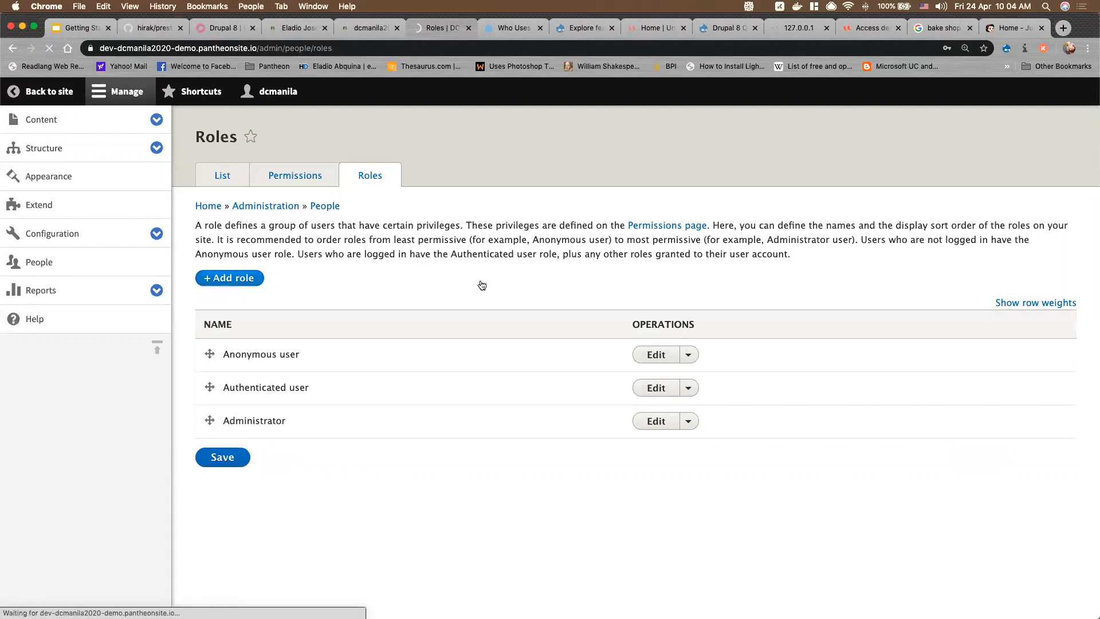
click(277, 213)
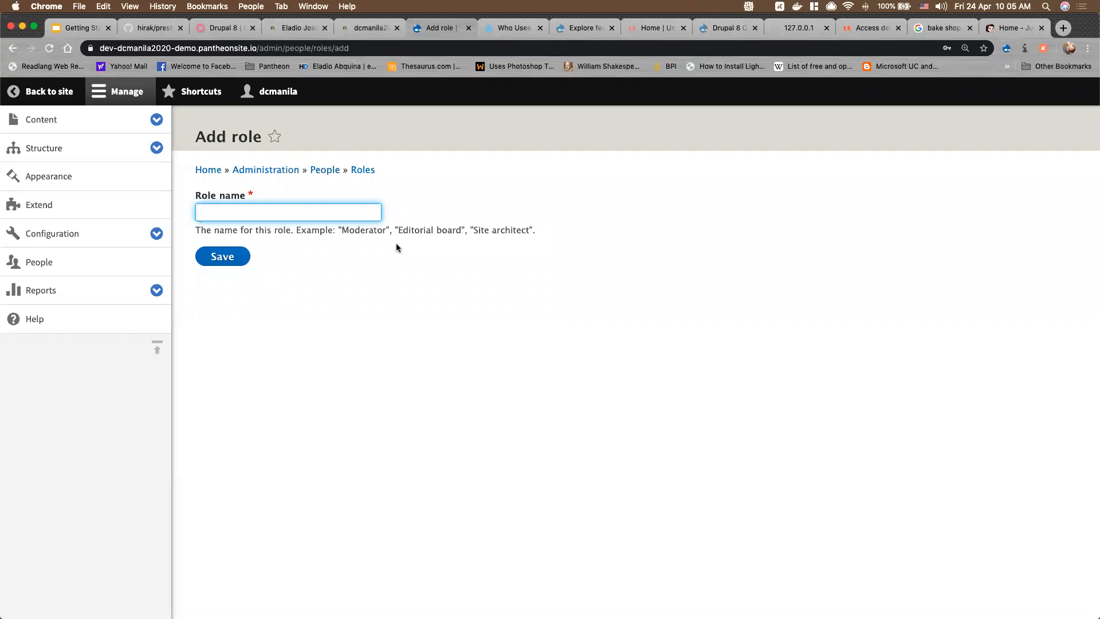
text(B)
text(Salesperson)
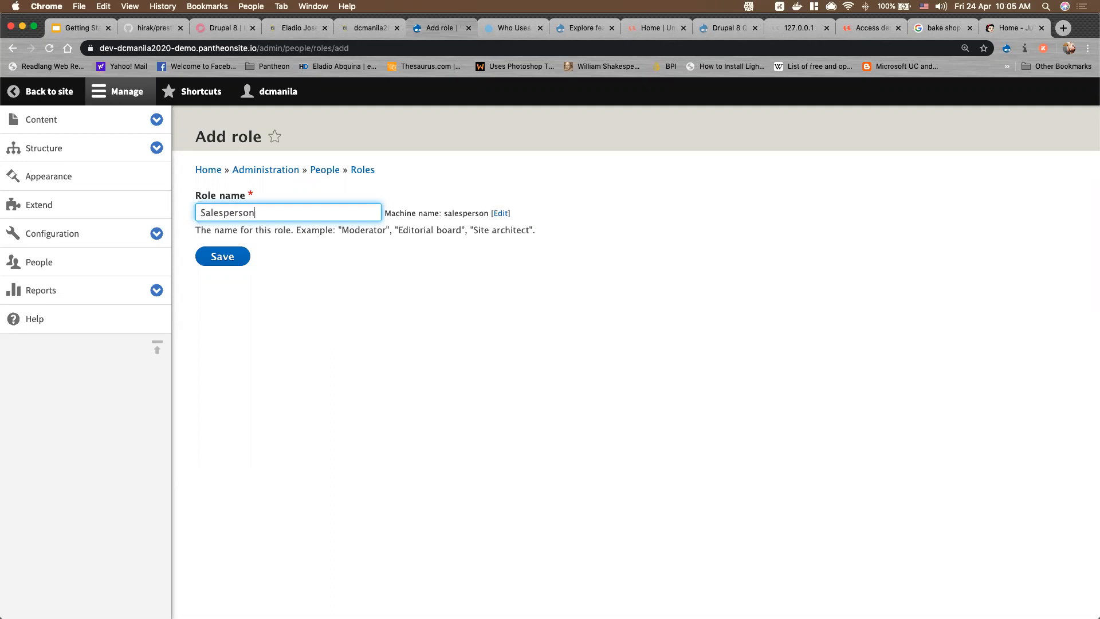
click(227, 256)
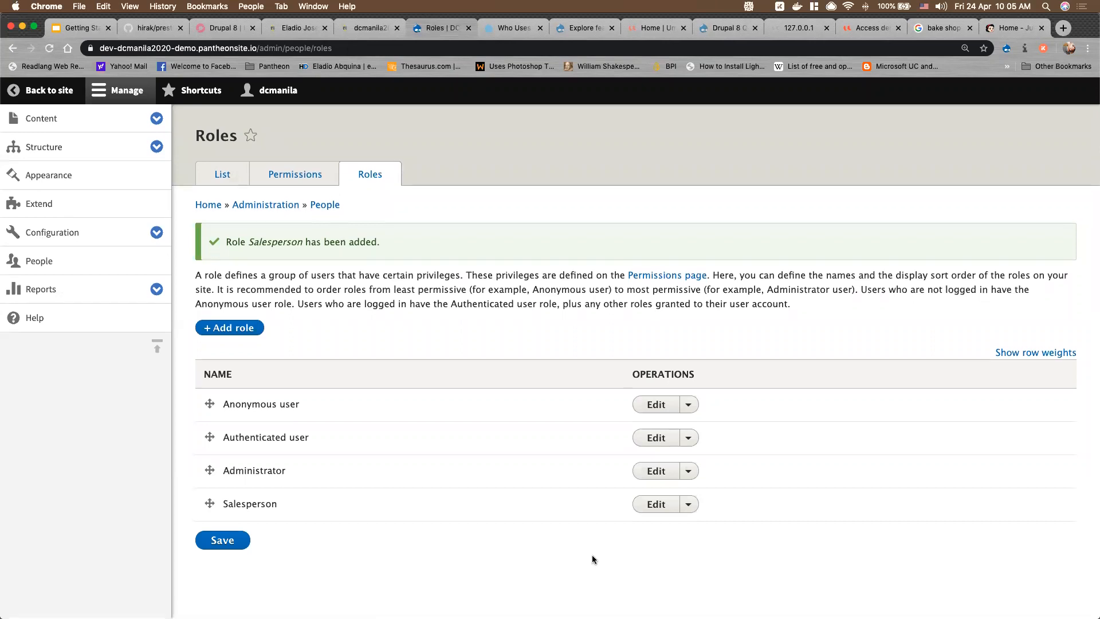
Open Edit permissions from the Salesperson row's operations dropdown
click(689, 507)
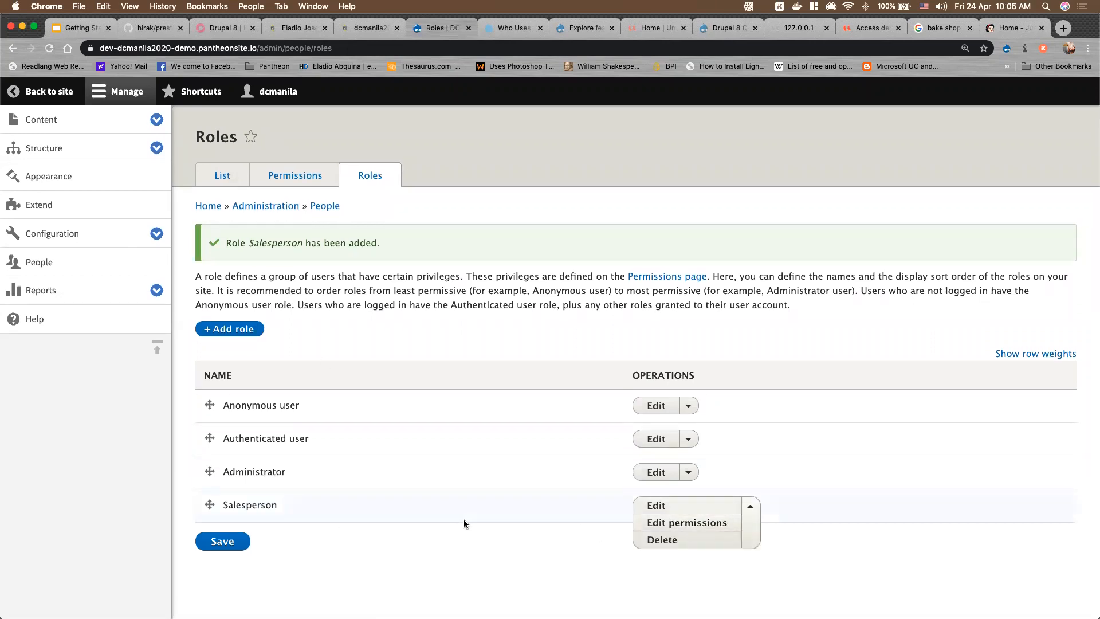
click(686, 507)
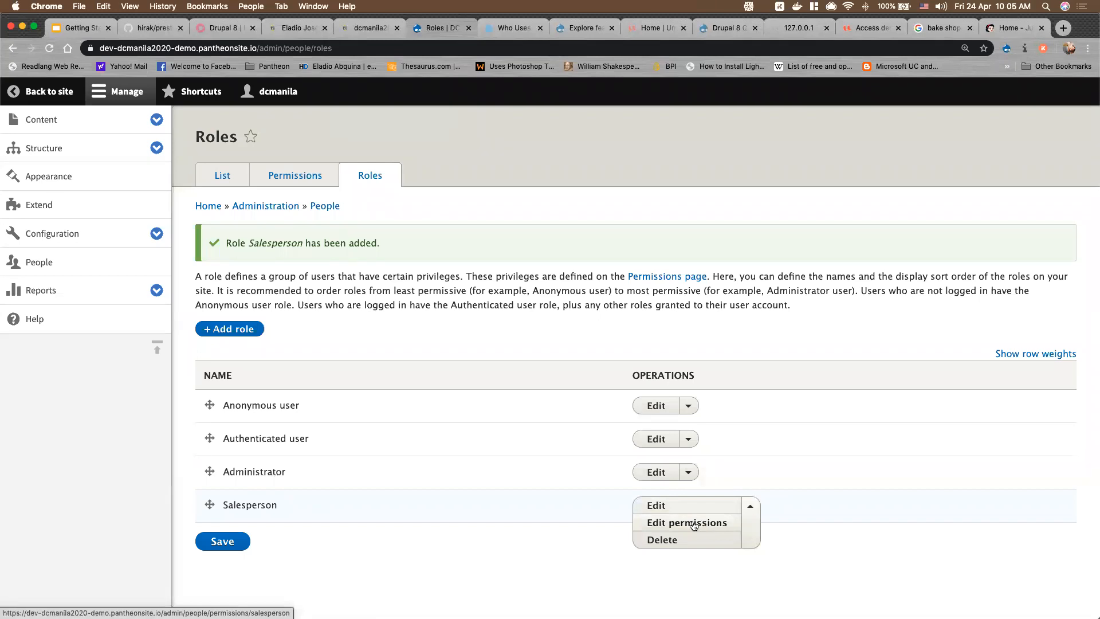
click(694, 524)
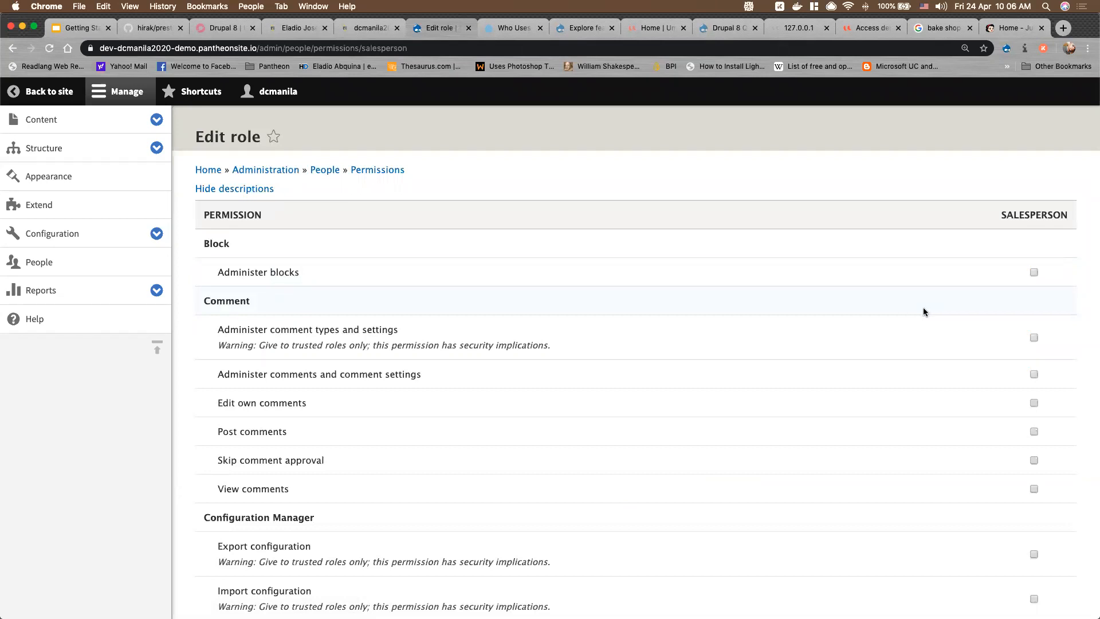
Scroll through the Salesperson permissions list, where every checkbox is still unticked
scroll(923, 308, down, 5)
scroll(924, 311, down, 9)
scroll(923, 312, down, 20)
scroll(1065, 502, down, 20)
scroll(1065, 502, up, 16)
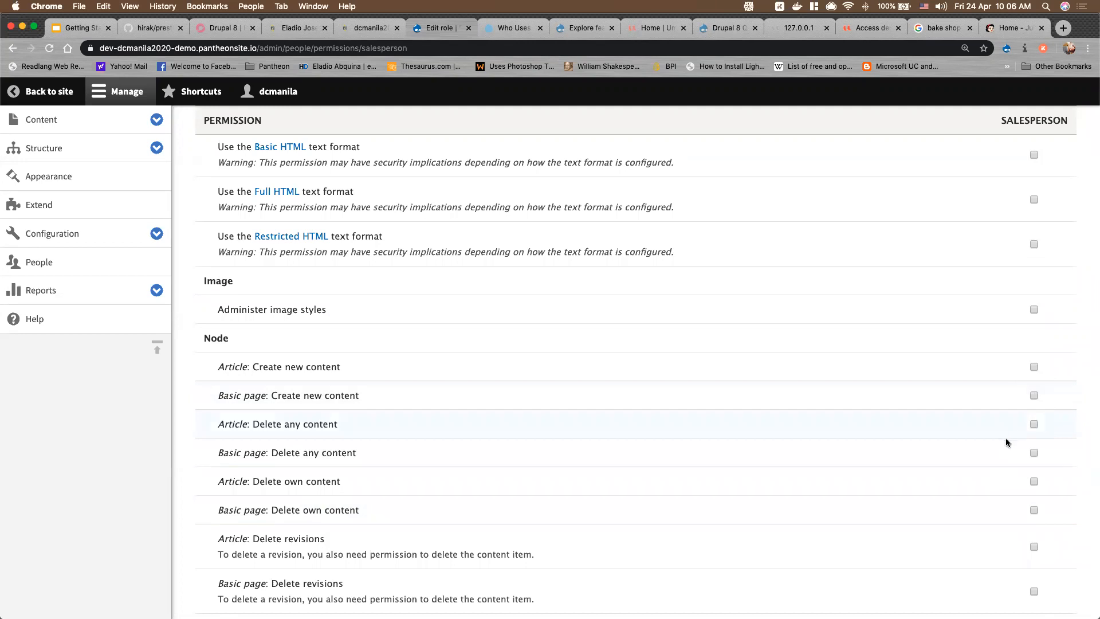
scroll(1006, 443, down, 2)
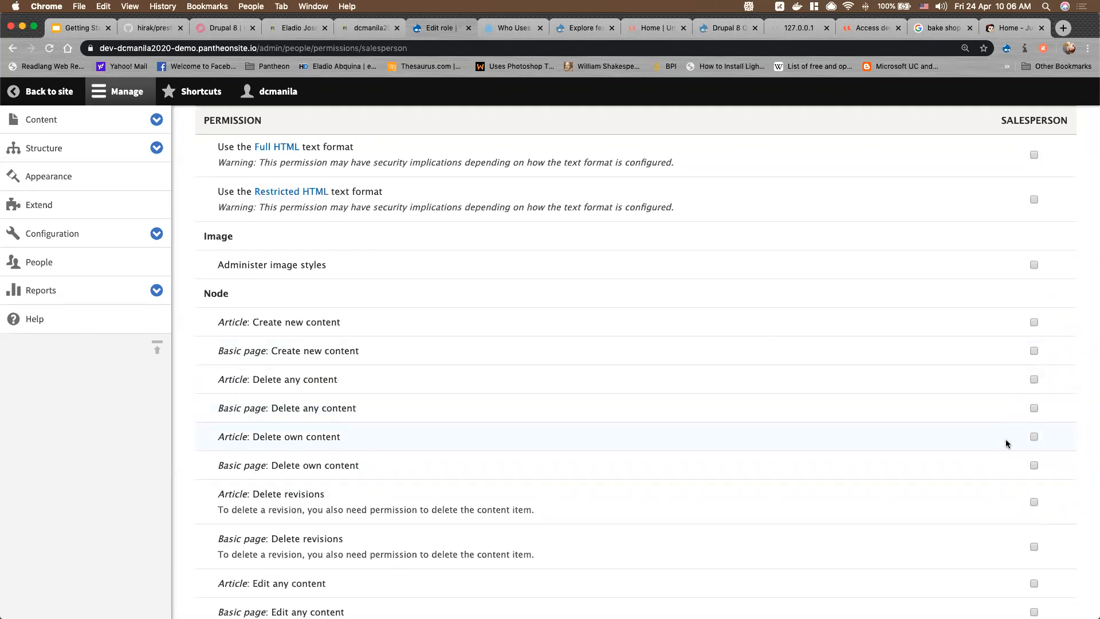
scroll(1007, 442, down, 8)
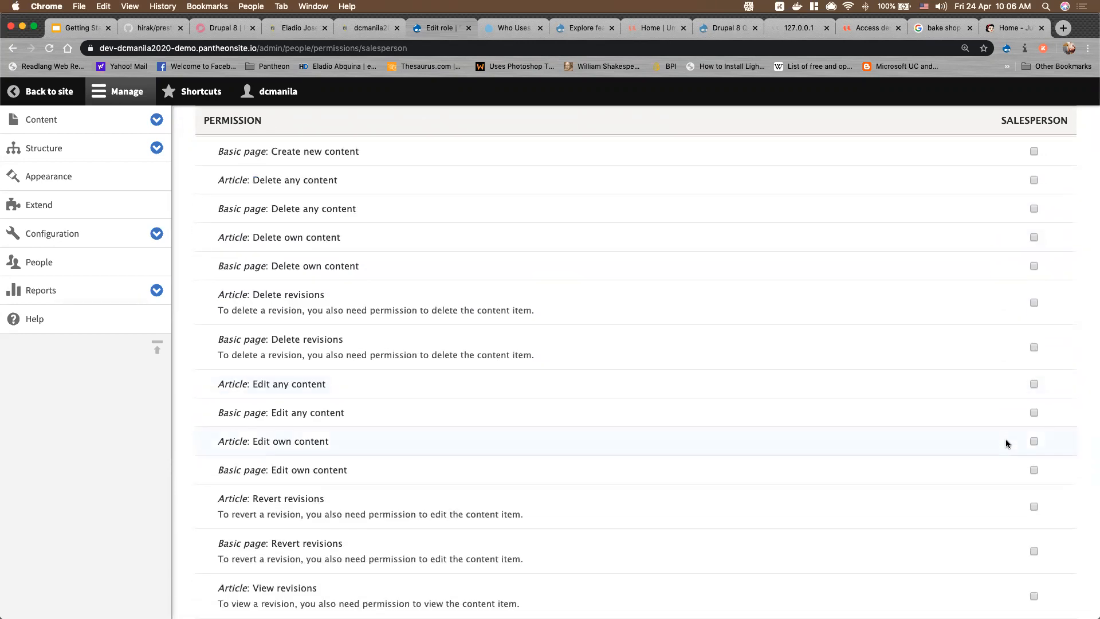
scroll(1007, 443, down, 5)
scroll(1007, 443, down, 9)
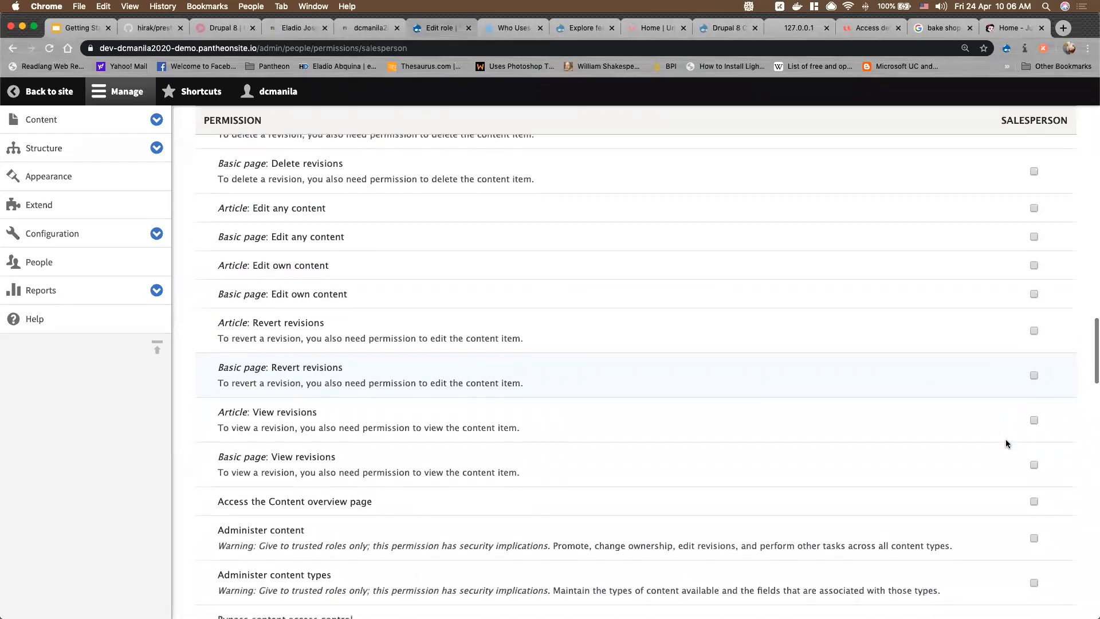
scroll(1007, 443, down, 5)
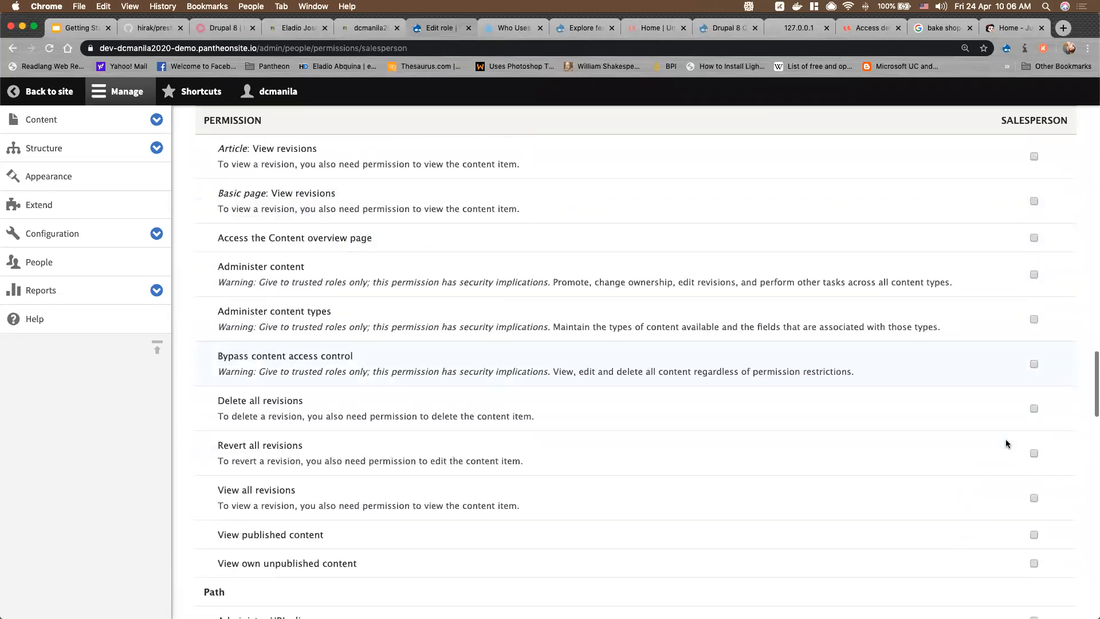
scroll(1007, 443, down, 7)
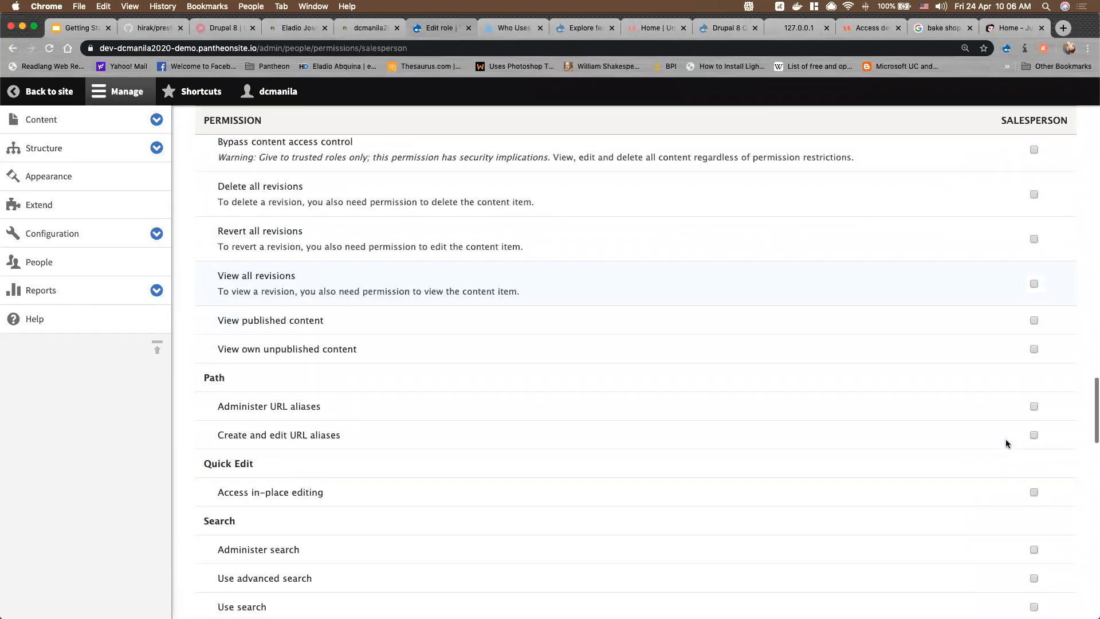
scroll(1007, 443, down, 4)
scroll(1007, 443, down, 18)
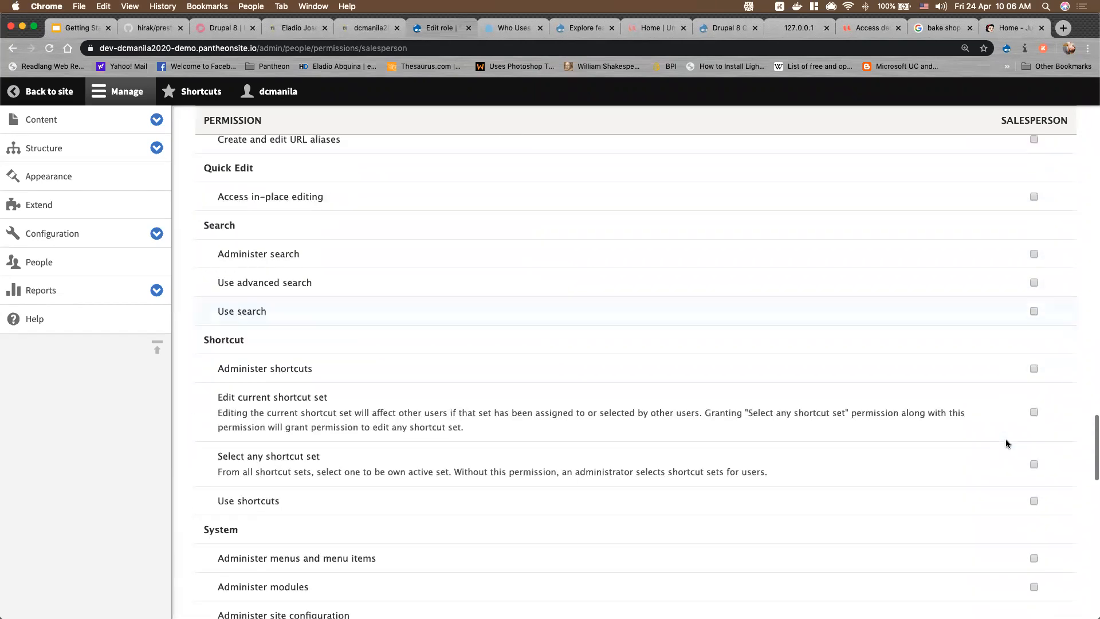
scroll(1006, 443, up, 11)
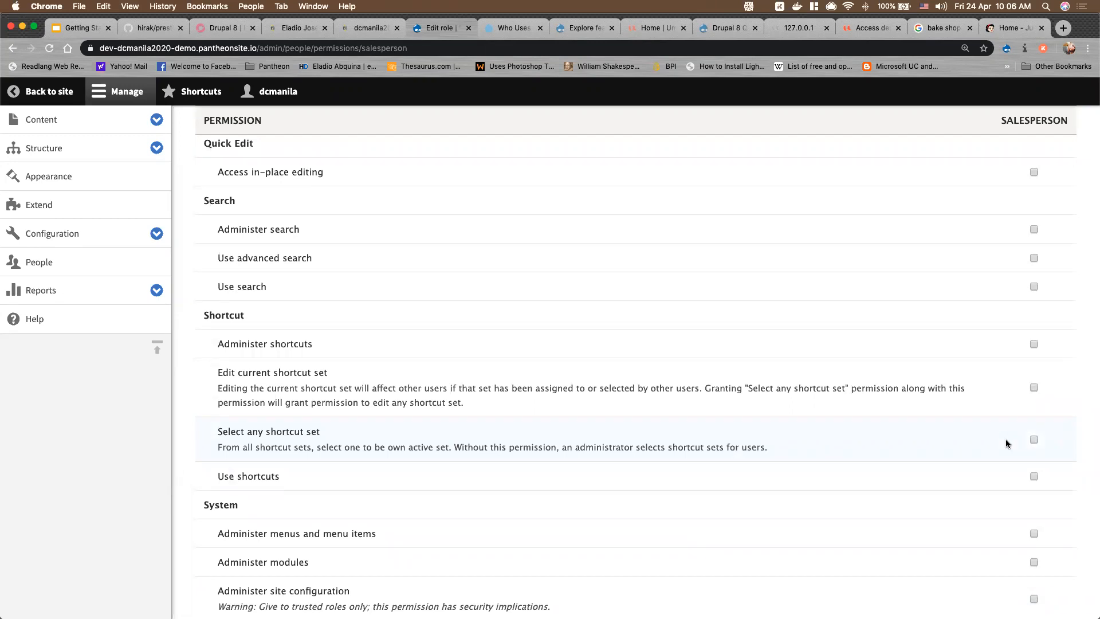
scroll(1007, 443, up, 20)
scroll(1007, 442, up, 20)
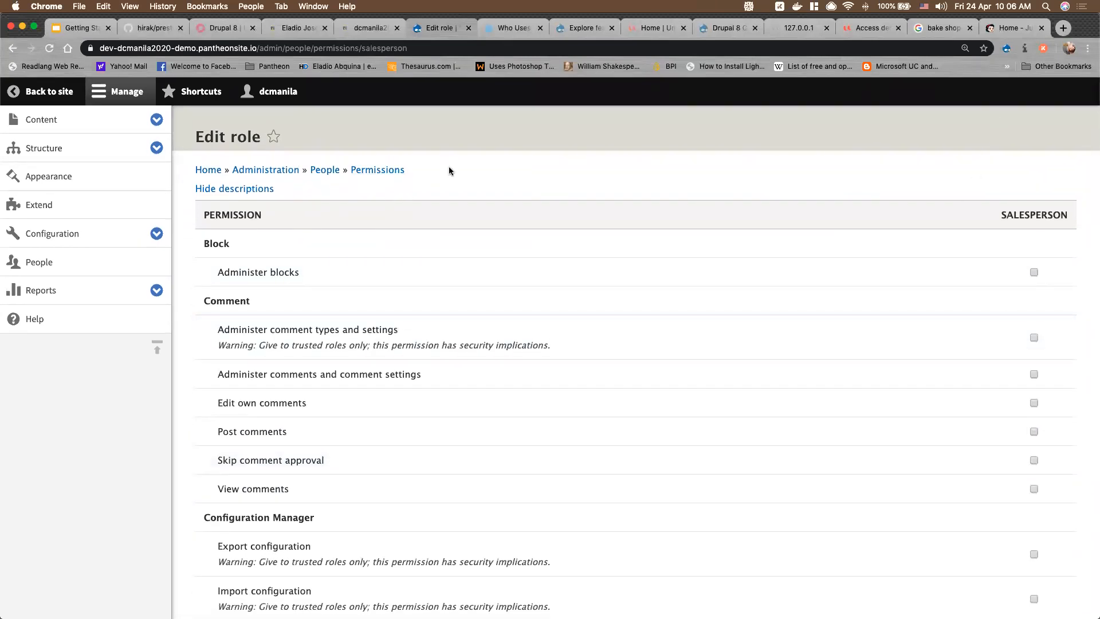
click(325, 173)
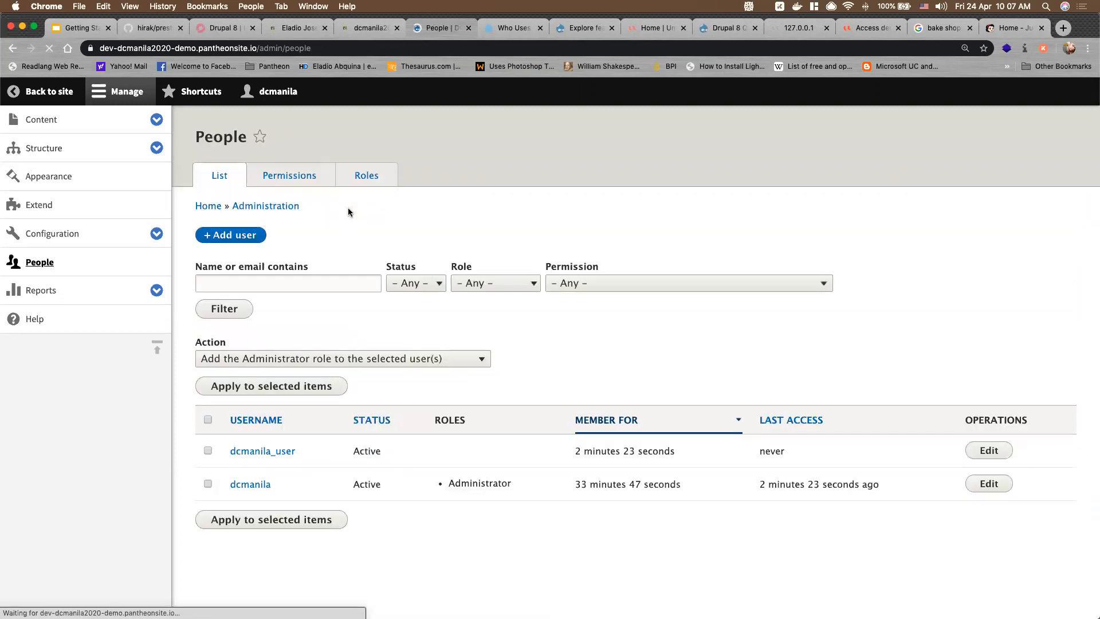
click(303, 180)
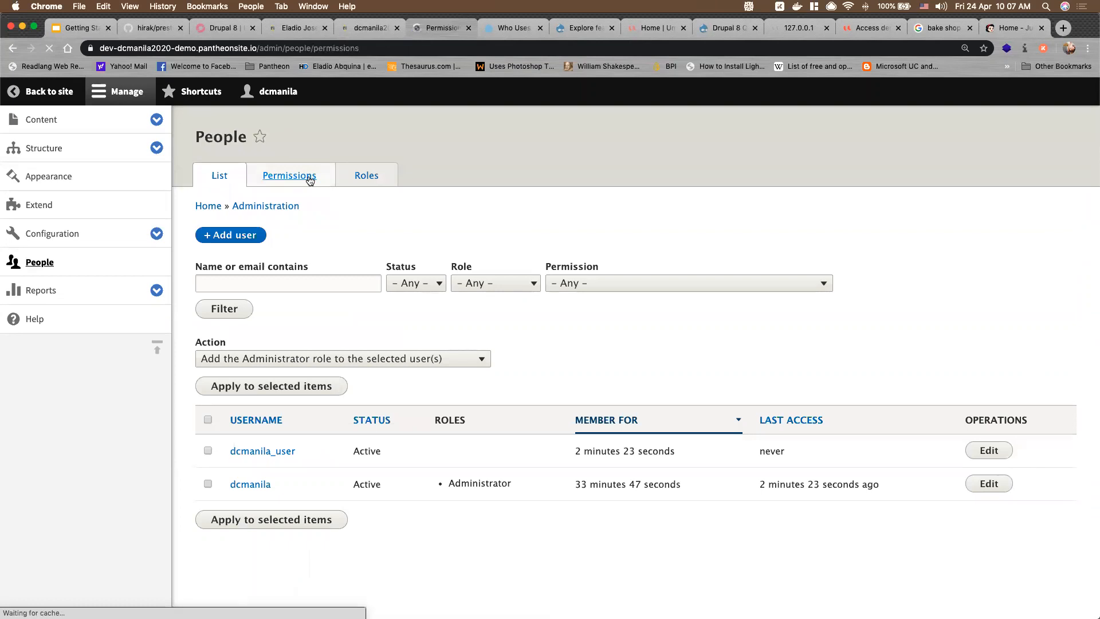
scroll(745, 258, down, 2)
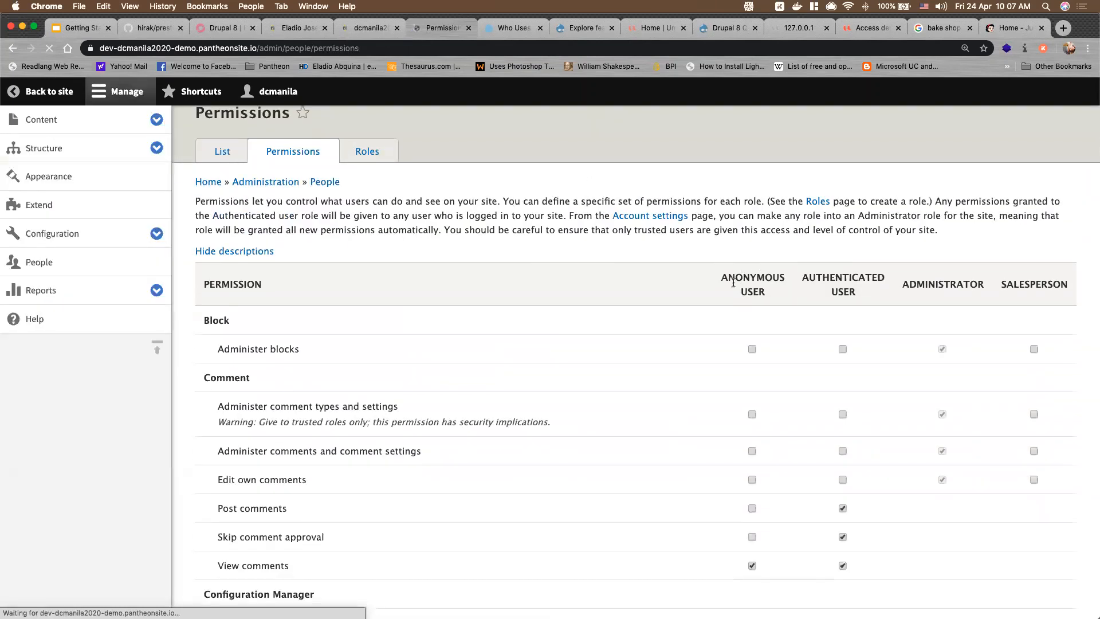
drag(728, 215, 962, 219)
click(745, 229)
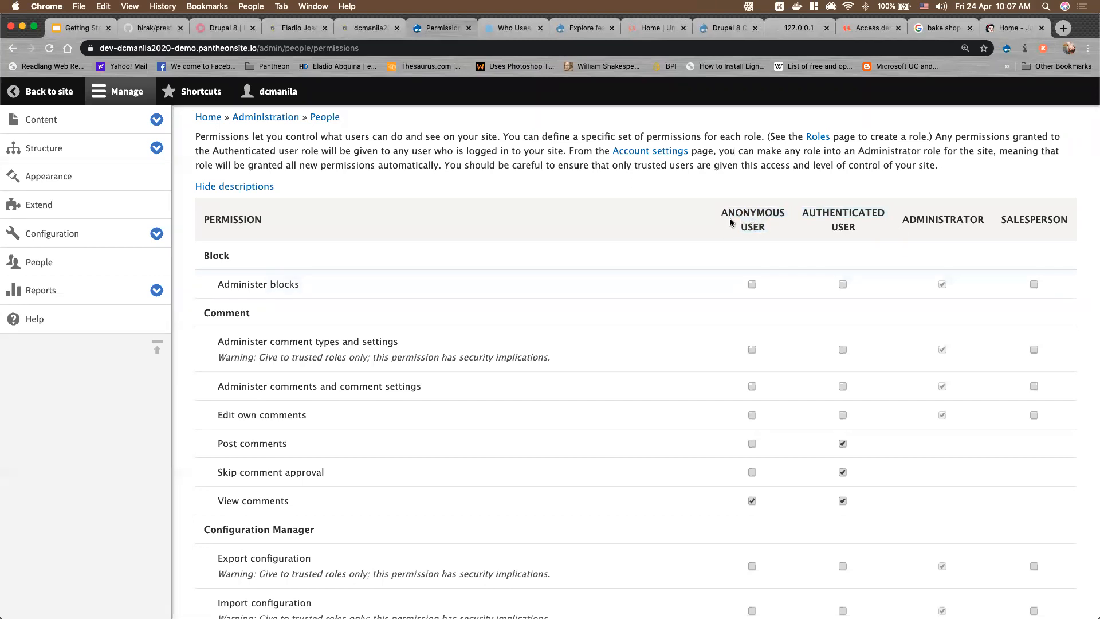
drag(733, 213, 784, 231)
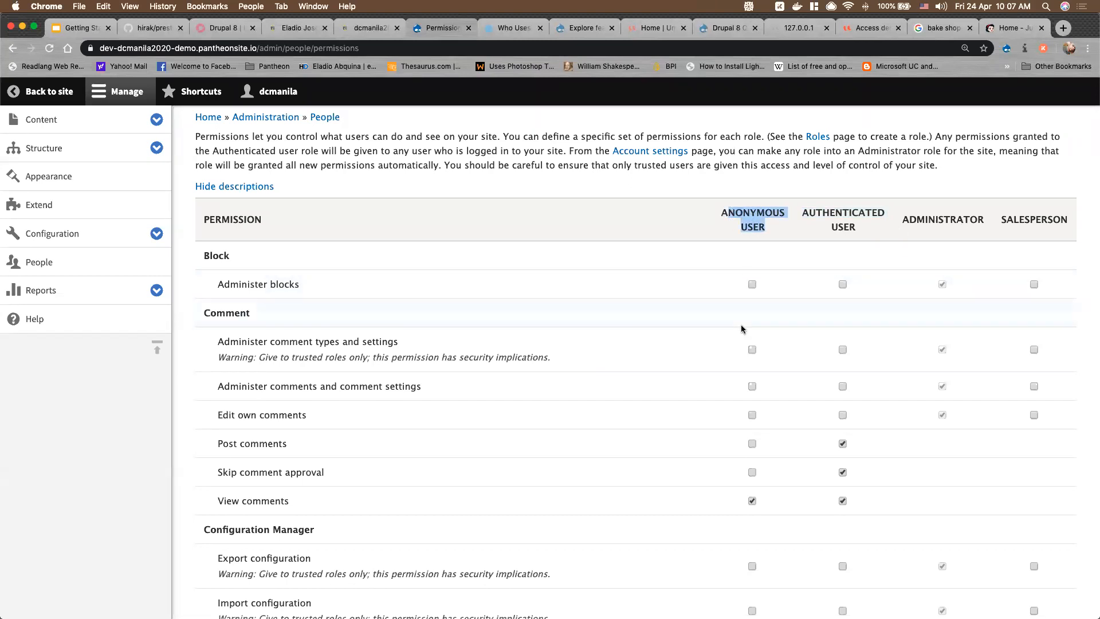
scroll(724, 427, down, 3)
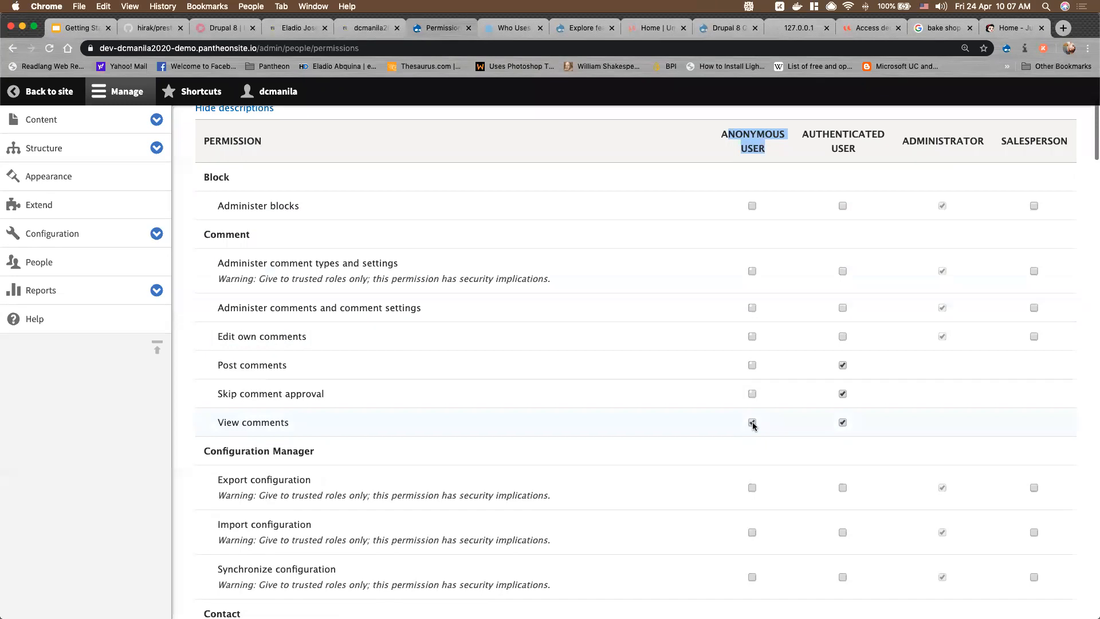
scroll(753, 426, down, 5)
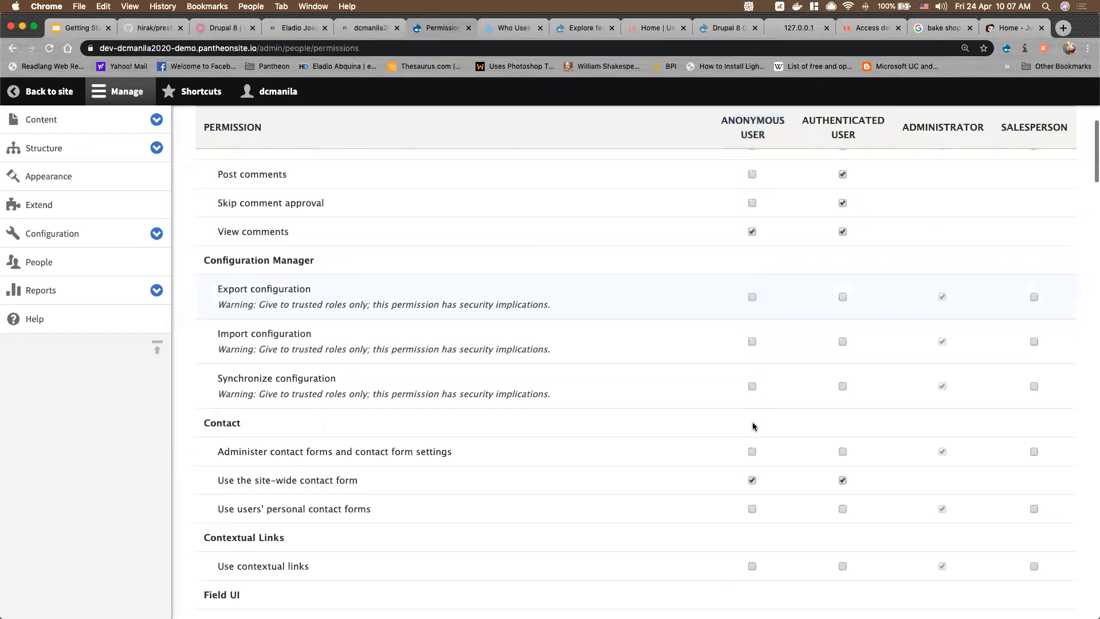
scroll(753, 426, down, 2)
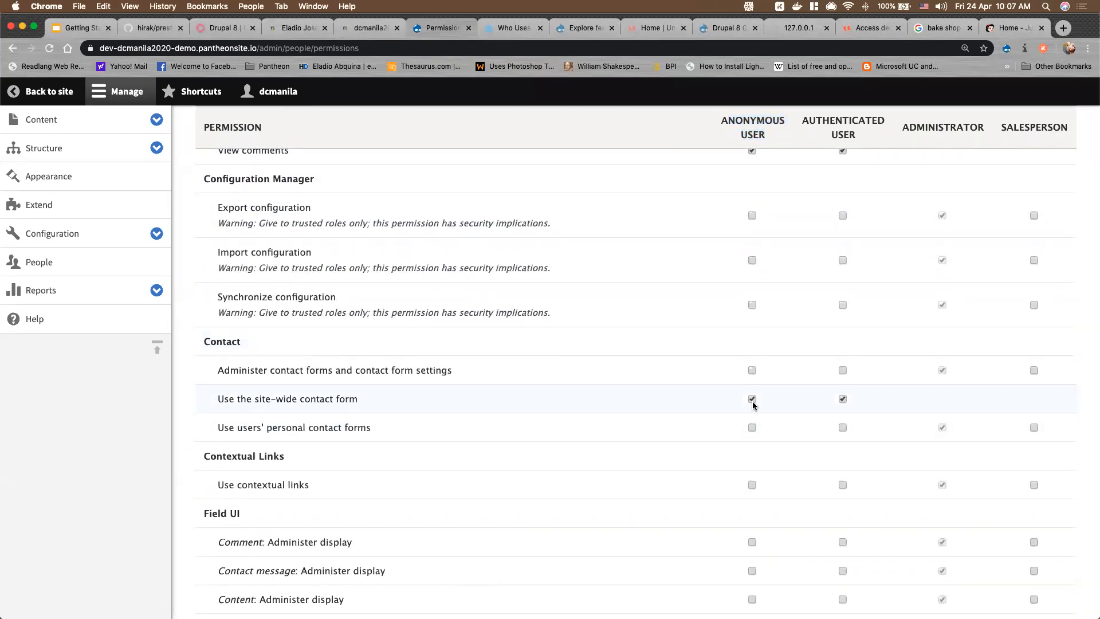
scroll(754, 403, down, 2)
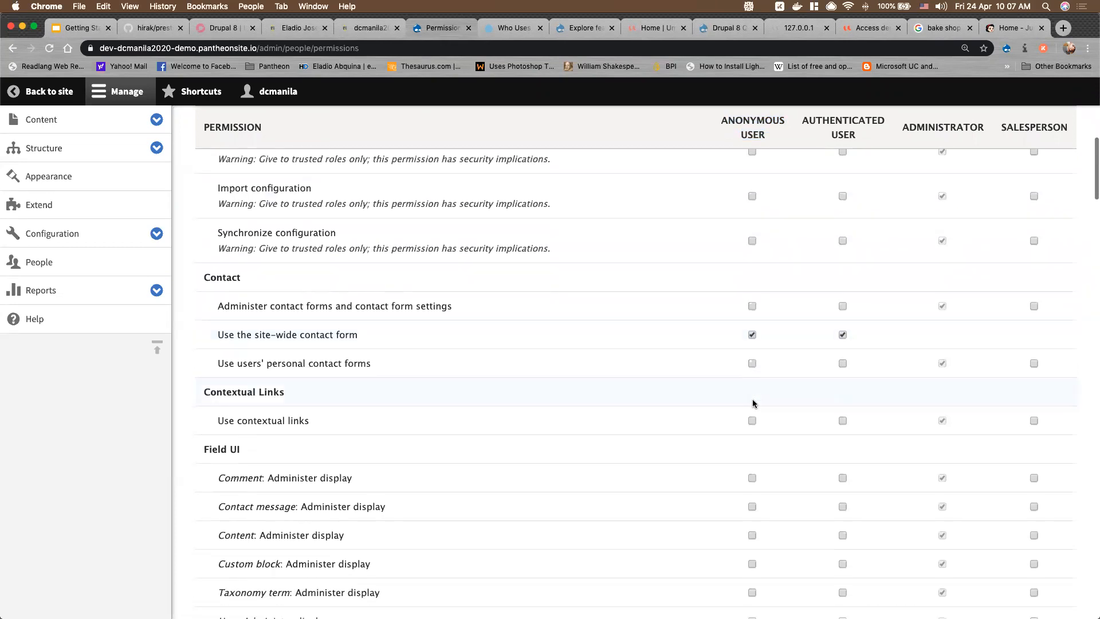
scroll(754, 403, up, 5)
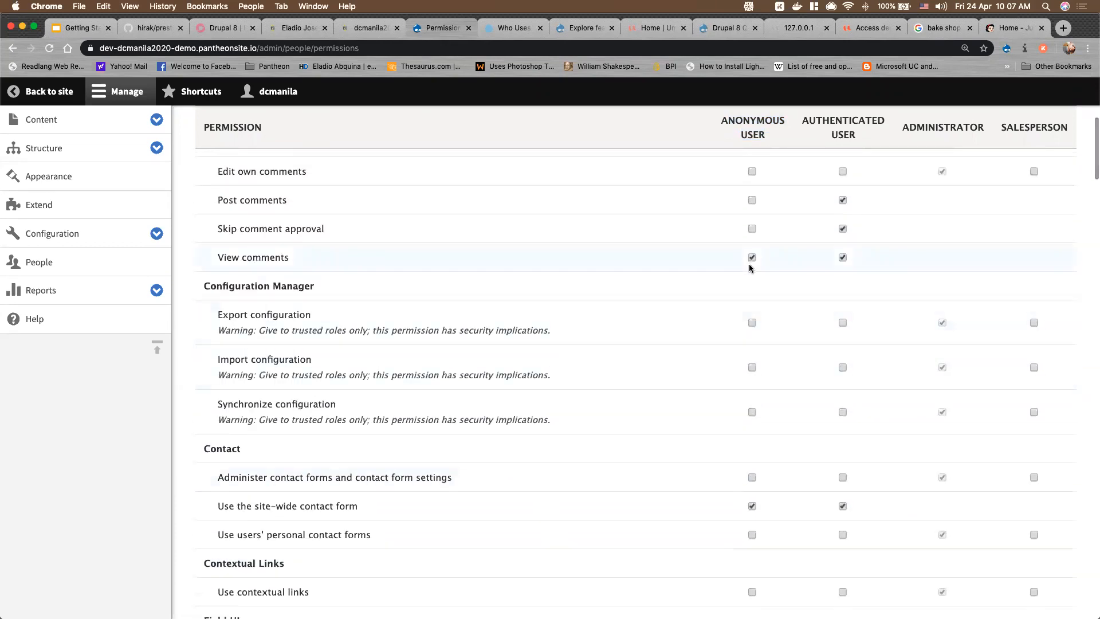
scroll(769, 444, down, 3)
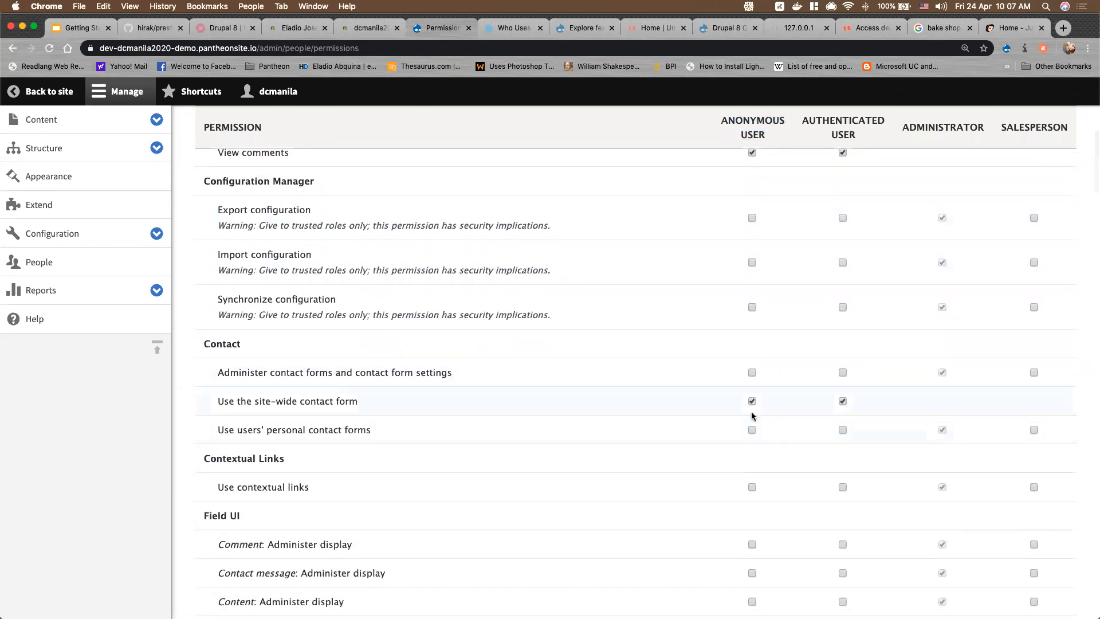
scroll(753, 422, down, 10)
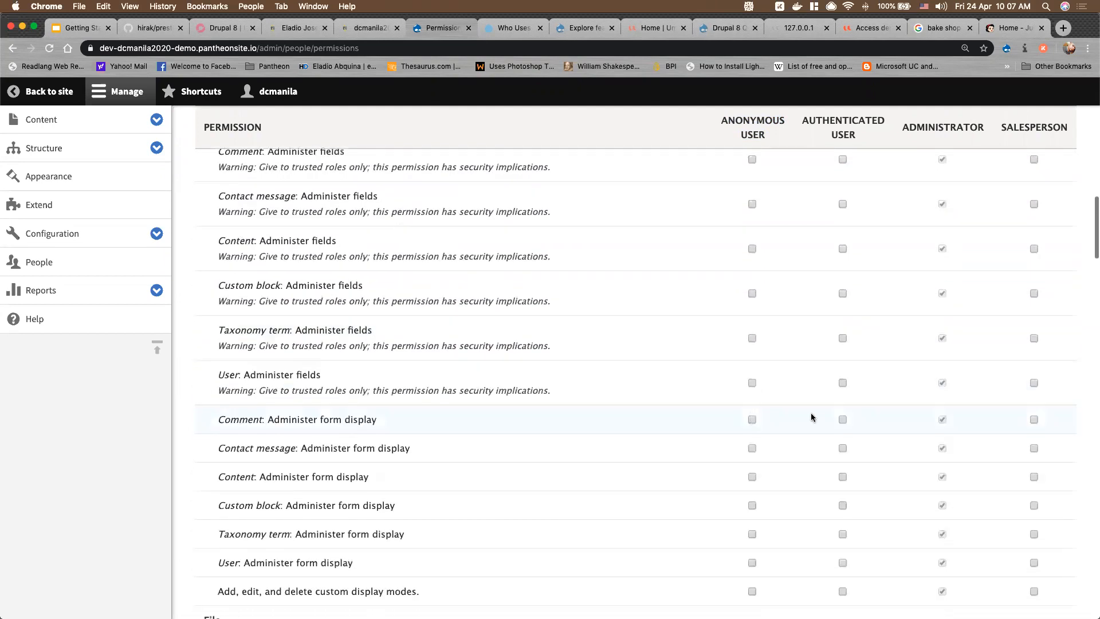
scroll(944, 425, down, 5)
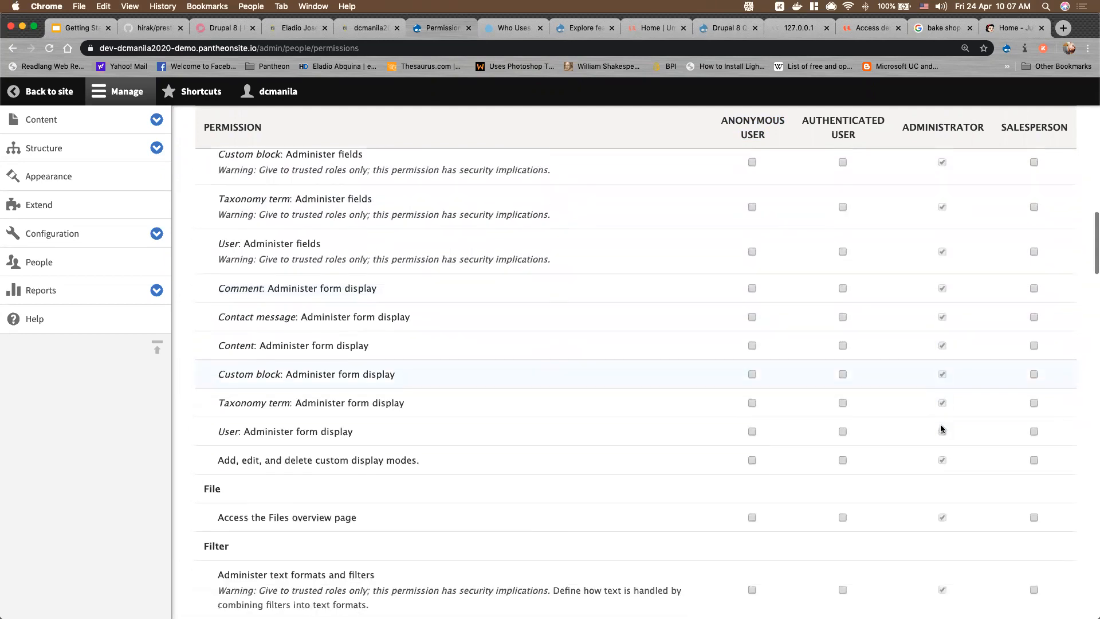
scroll(941, 428, down, 5)
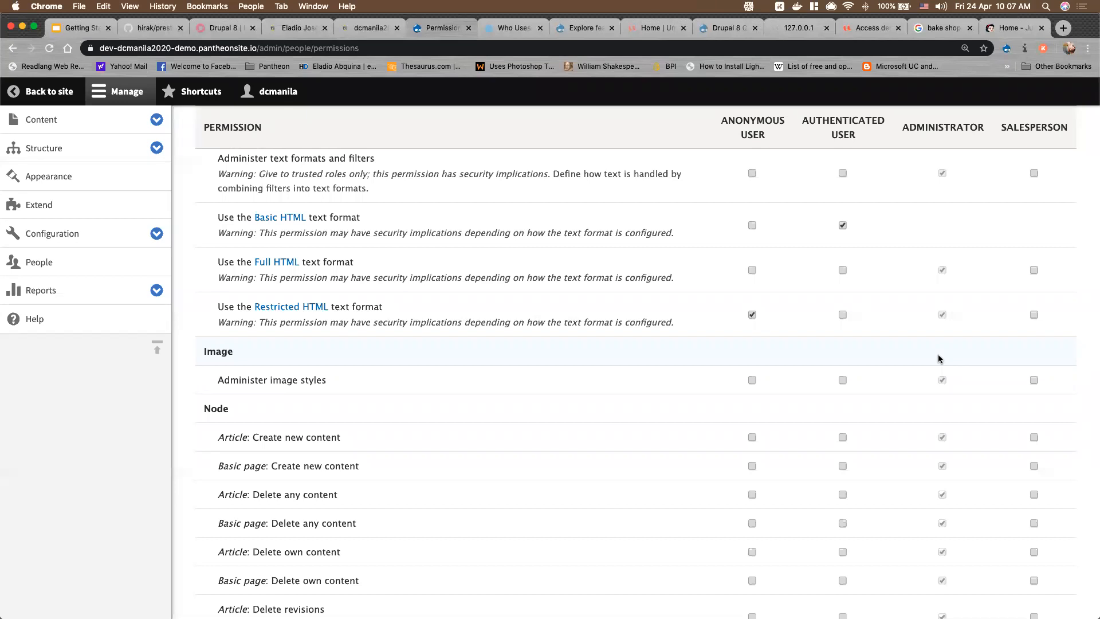
scroll(940, 359, down, 5)
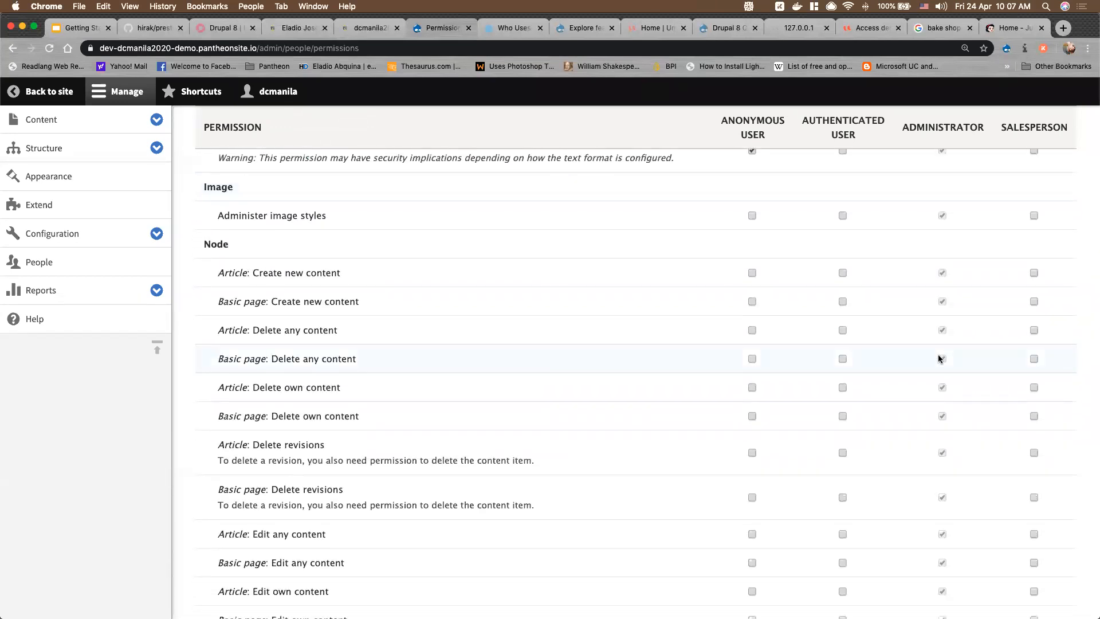
scroll(944, 394, down, 5)
scroll(945, 396, down, 14)
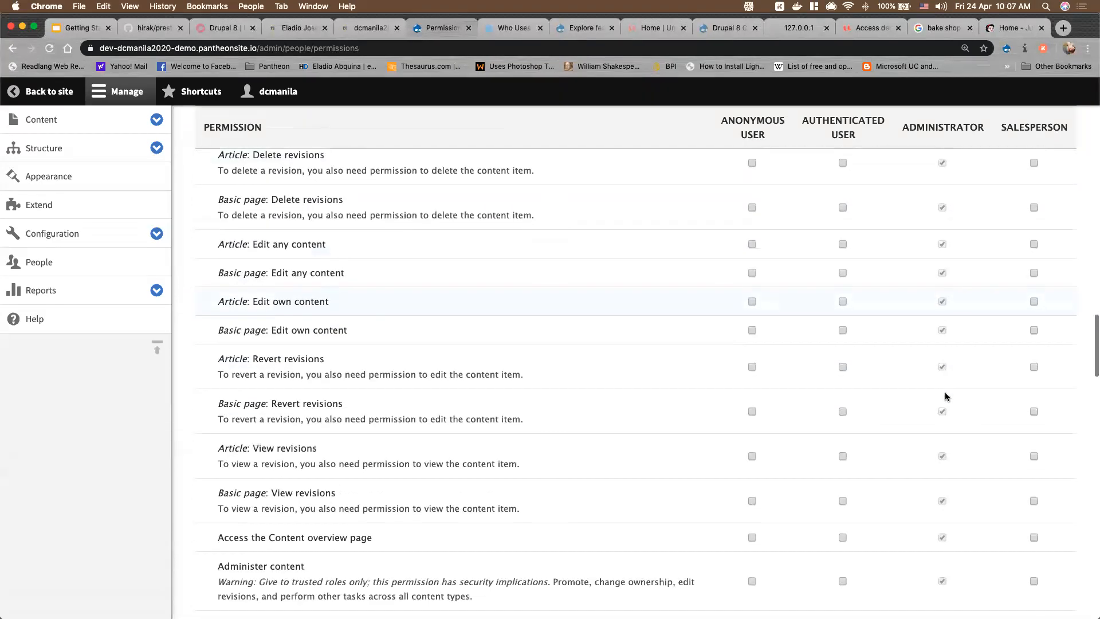
scroll(945, 395, down, 6)
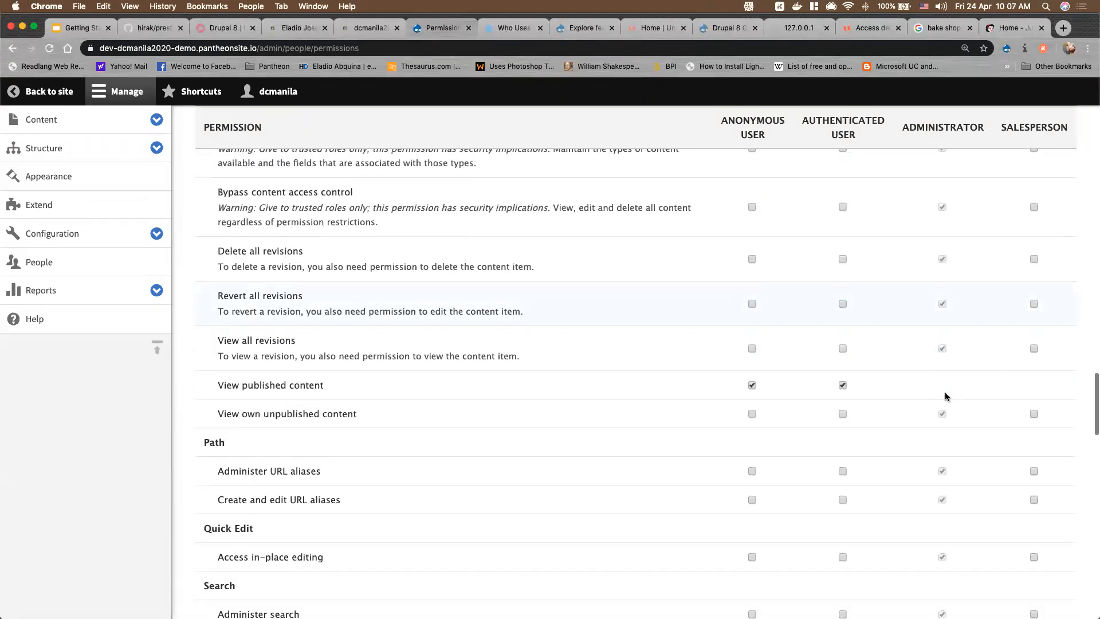
scroll(946, 395, down, 5)
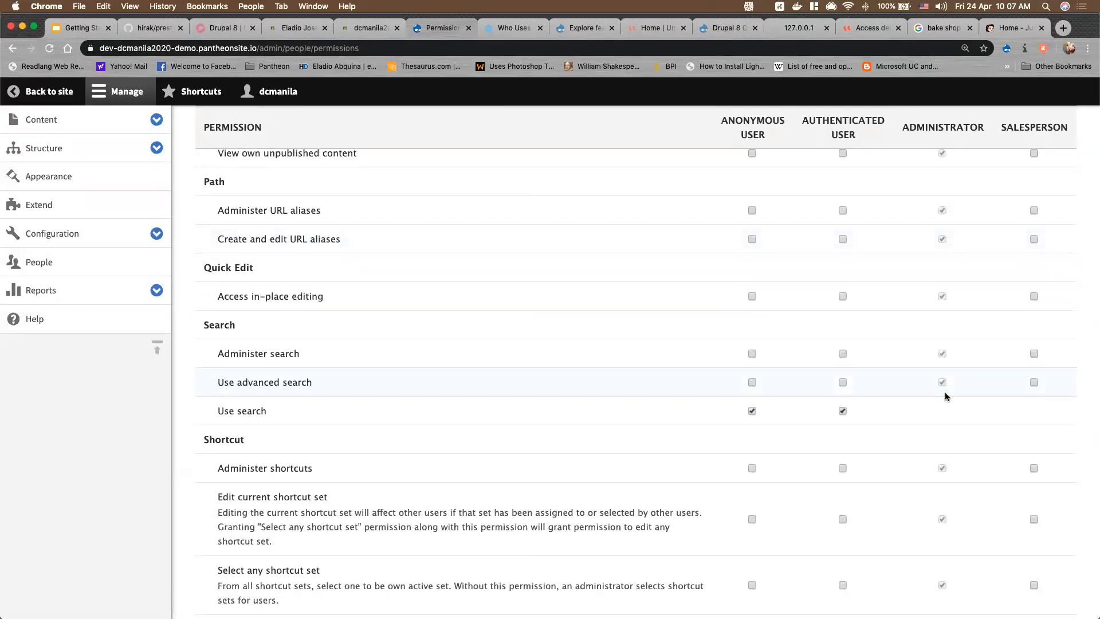
scroll(946, 395, down, 1)
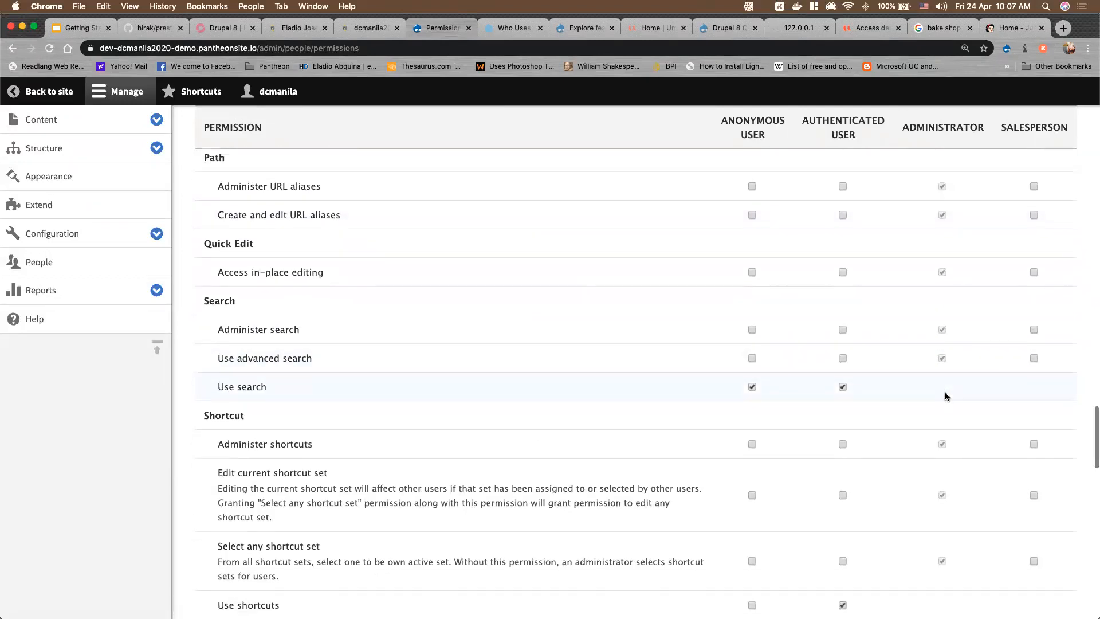
scroll(945, 395, down, 2)
scroll(945, 397, down, 5)
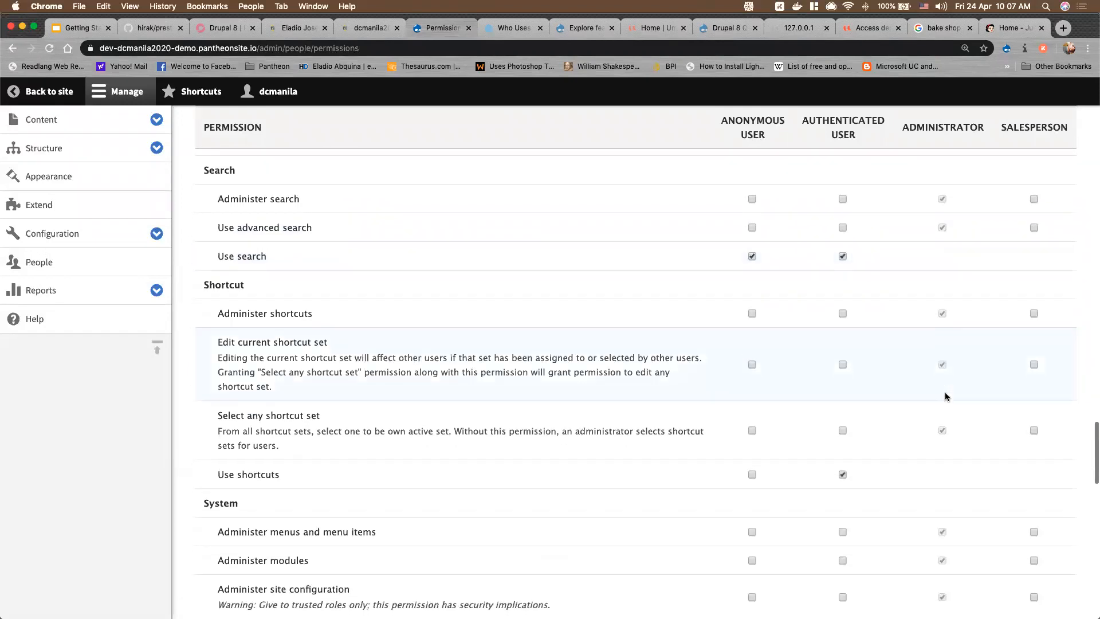
scroll(945, 396, down, 8)
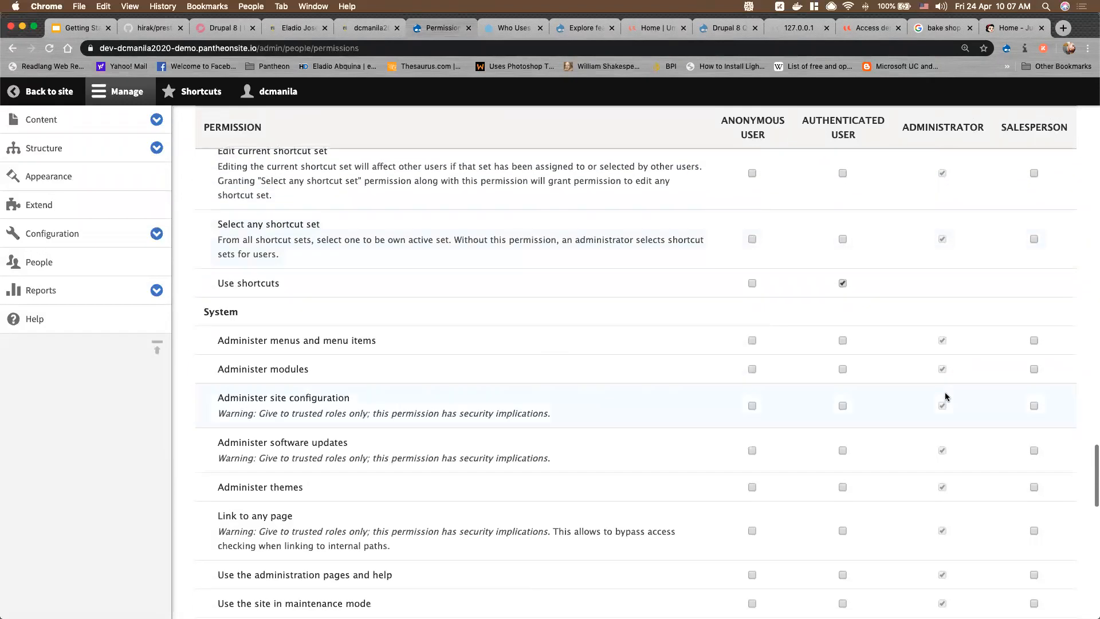
scroll(945, 396, down, 1)
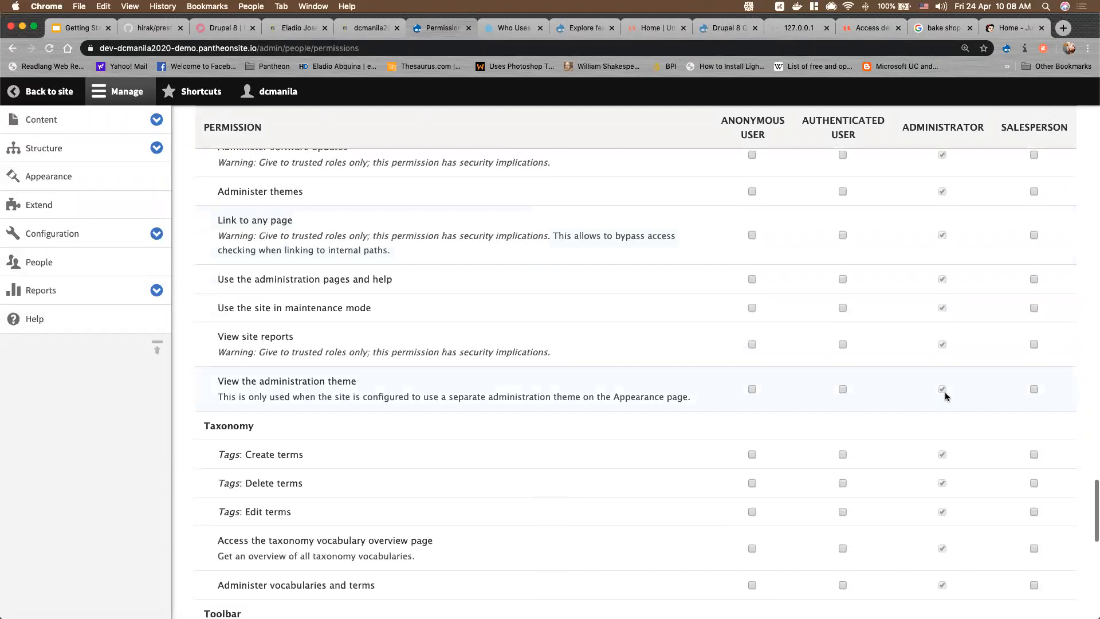
scroll(946, 397, down, 4)
scroll(946, 397, down, 5)
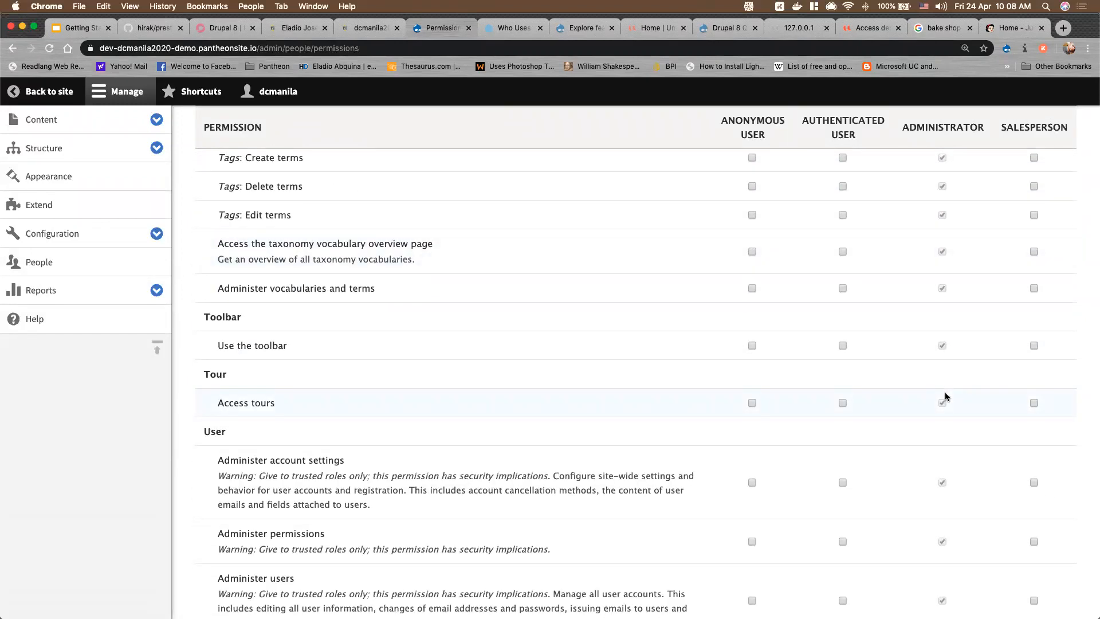
scroll(945, 396, down, 6)
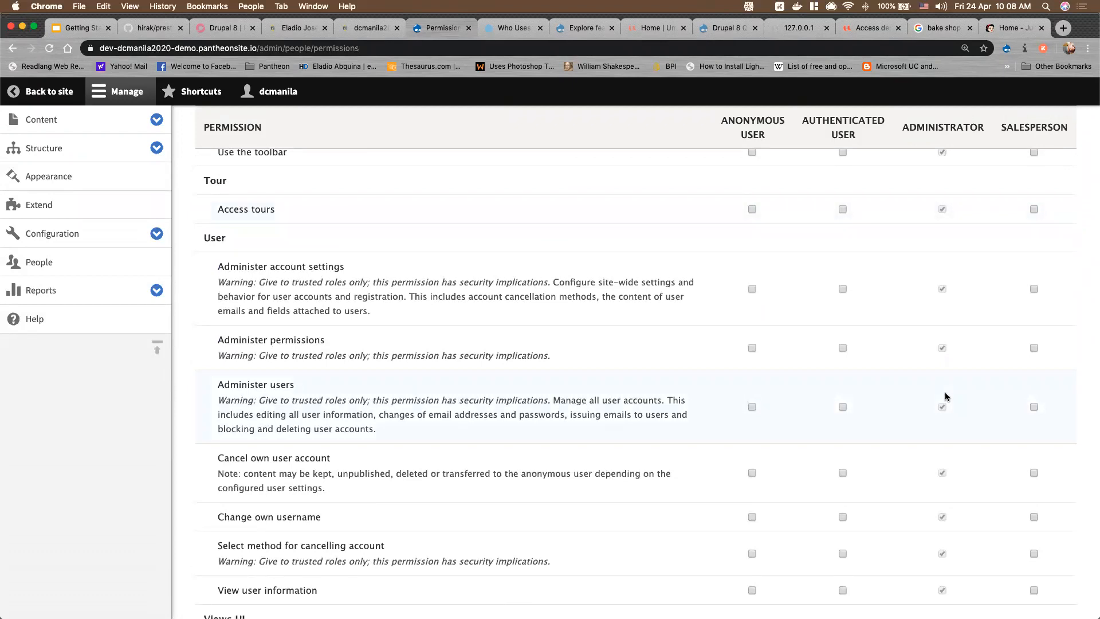
scroll(946, 396, down, 5)
scroll(1087, 549, up, 3)
scroll(765, 388, up, 20)
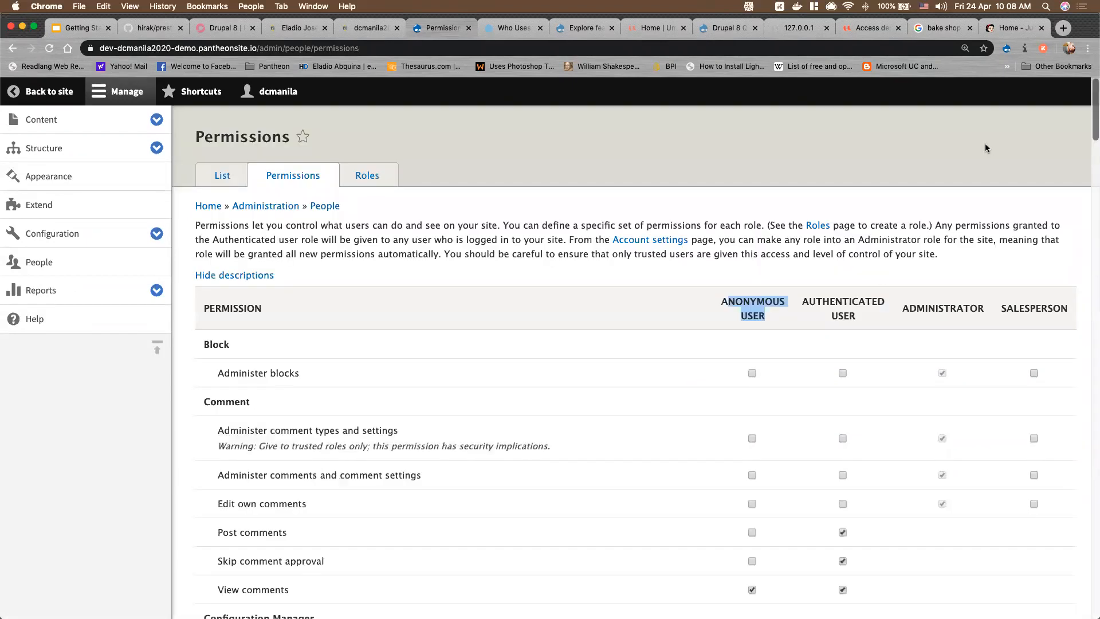
Go to the Configuration overview, collapse the Manage tray, and scroll over its sections
click(831, 273)
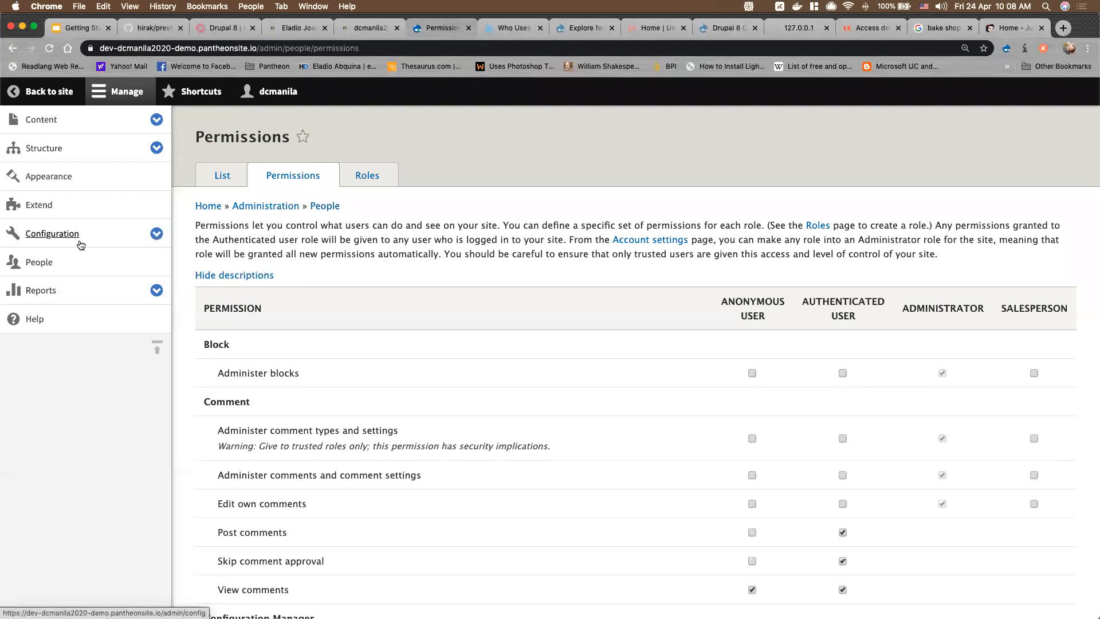
click(56, 233)
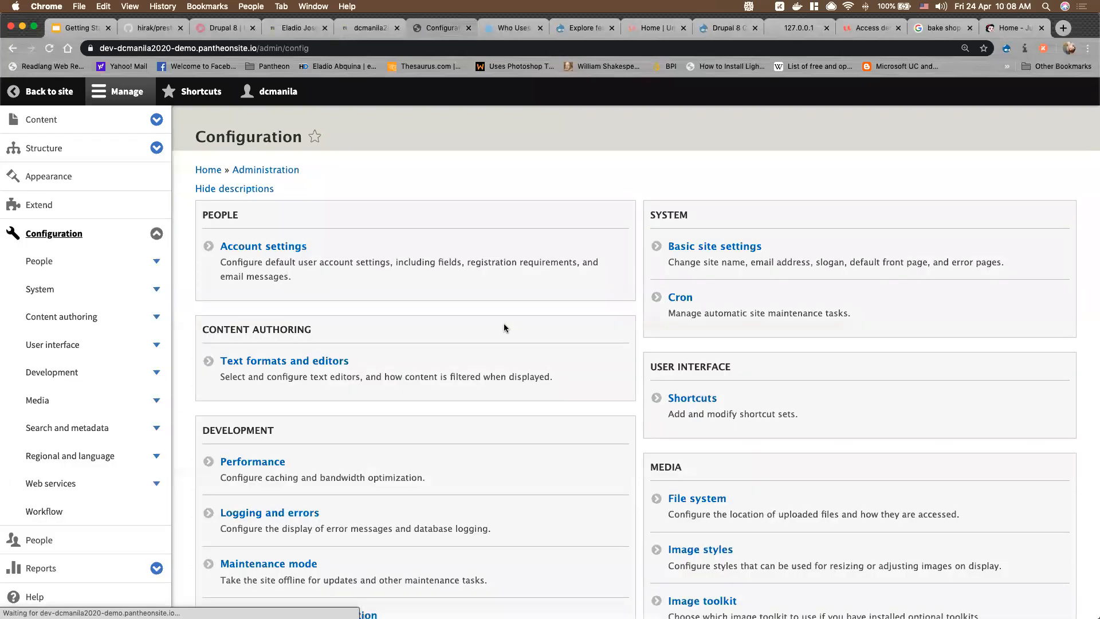
click(110, 94)
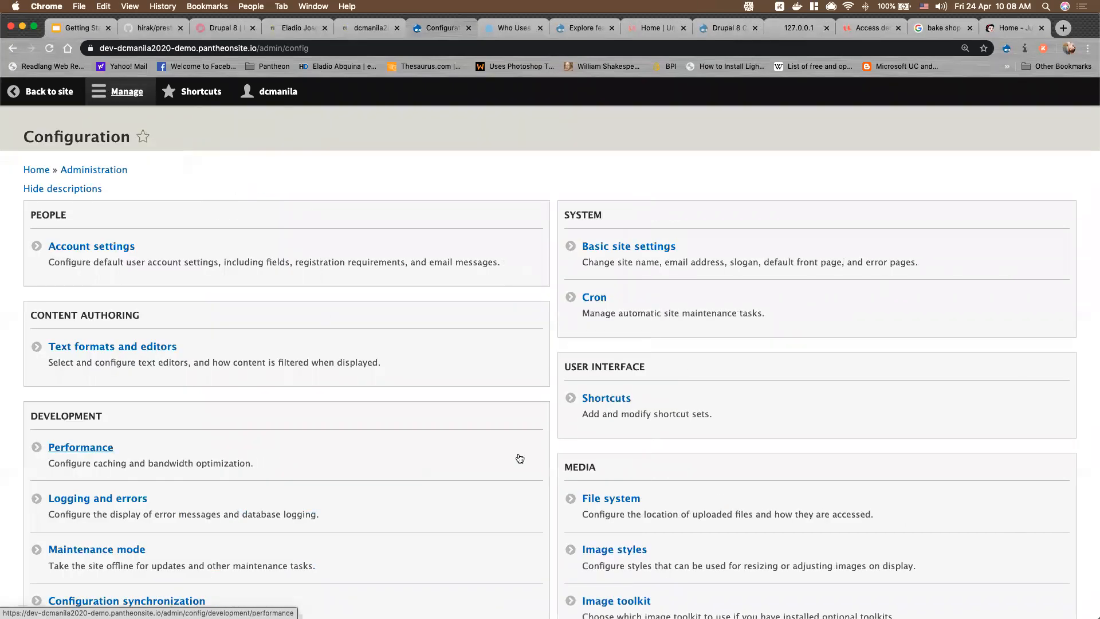
scroll(519, 458, down, 6)
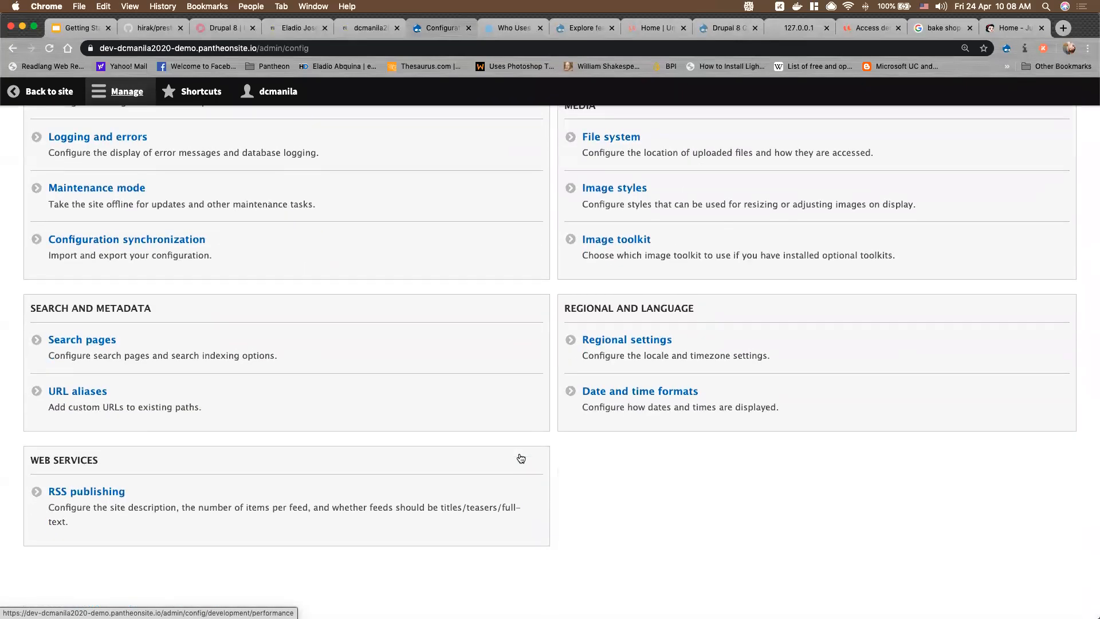
scroll(519, 457, up, 6)
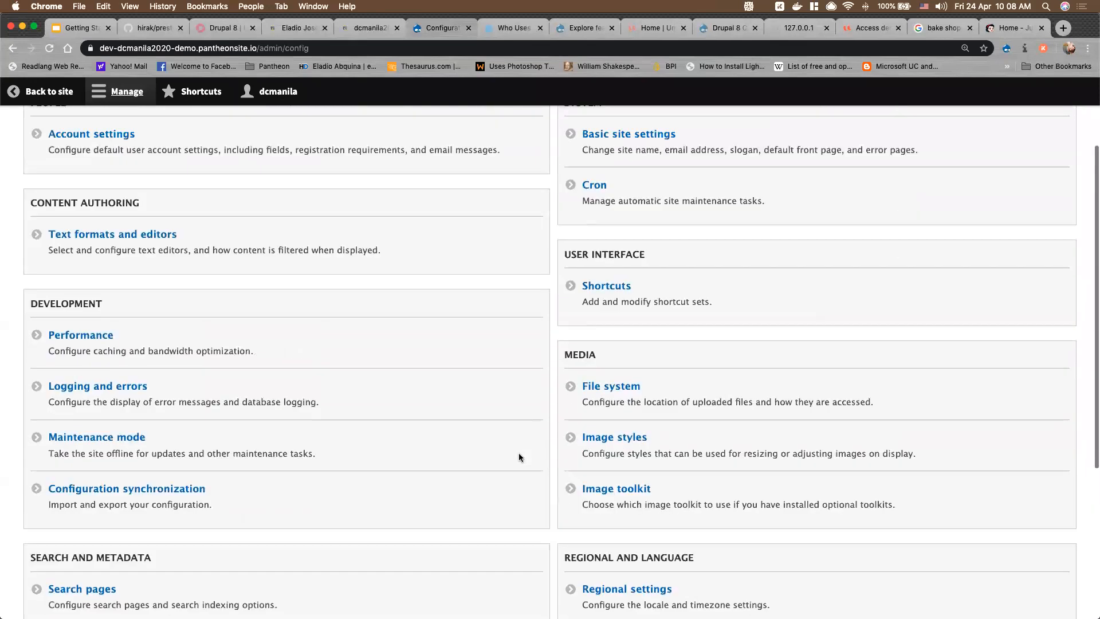
scroll(519, 457, down, 4)
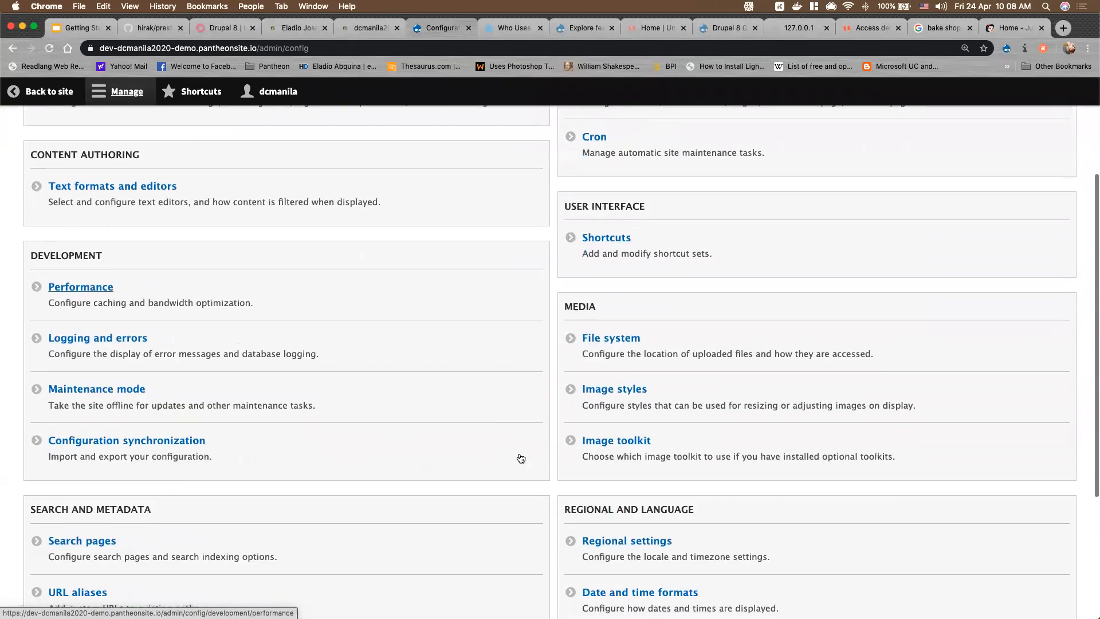
scroll(519, 457, up, 4)
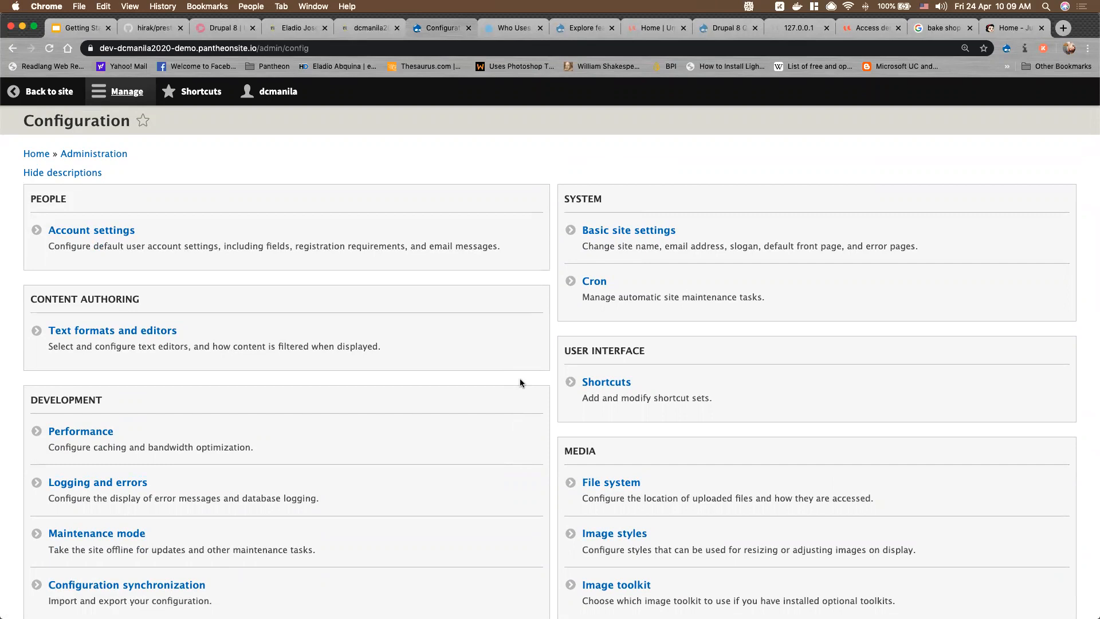
Open the Basic site settings page and look over its fields
click(640, 230)
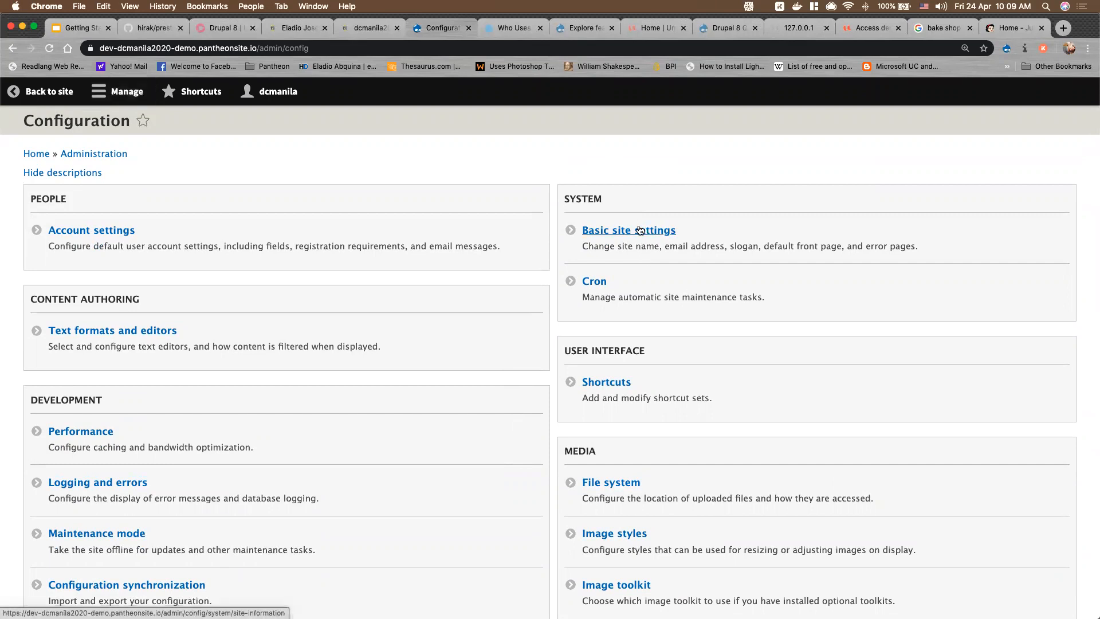
click(640, 230)
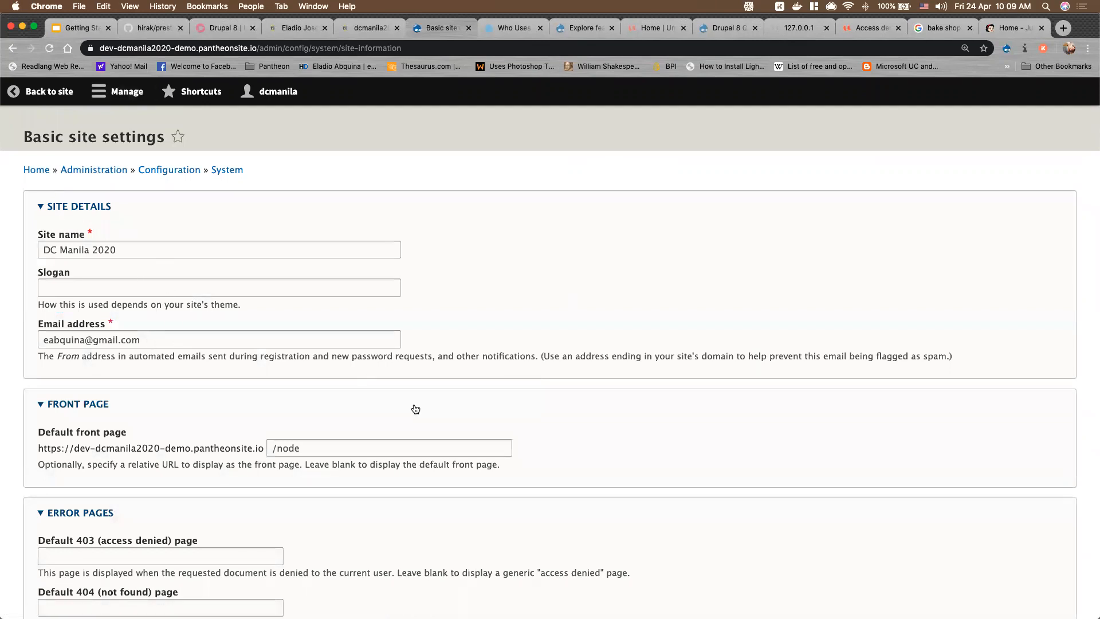
scroll(412, 410, down, 3)
scroll(315, 287, up, 3)
scroll(126, 340, down, 3)
scroll(132, 275, up, 3)
Set site name 'DC Bake Shop' and slogan 'Fresh from the Camp', then save
click(135, 247)
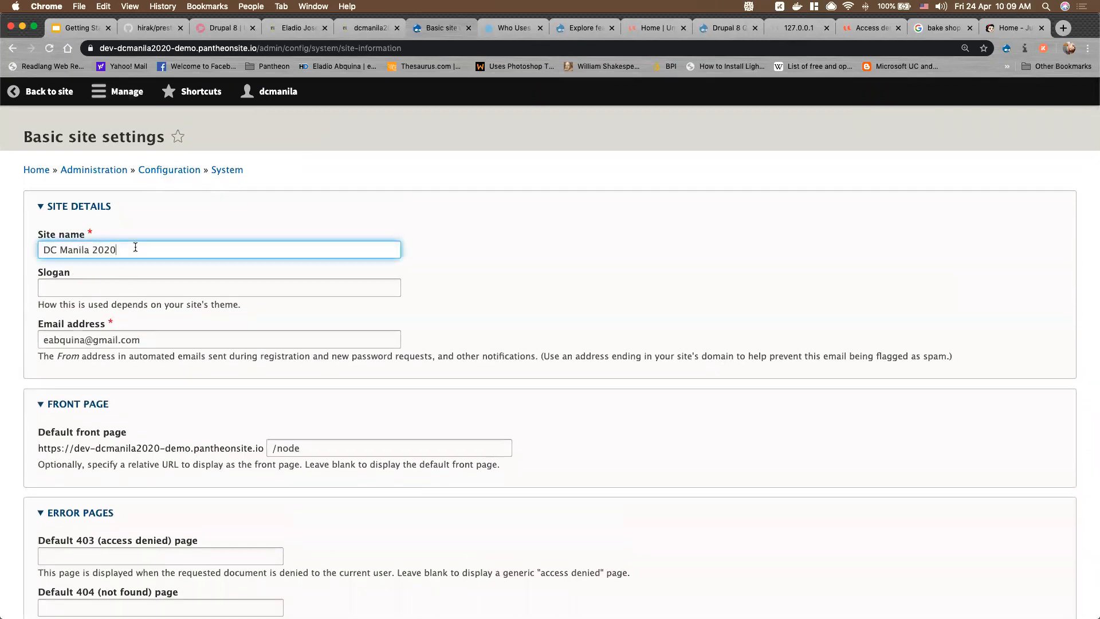
key(super+a)
text(DC BakeS)
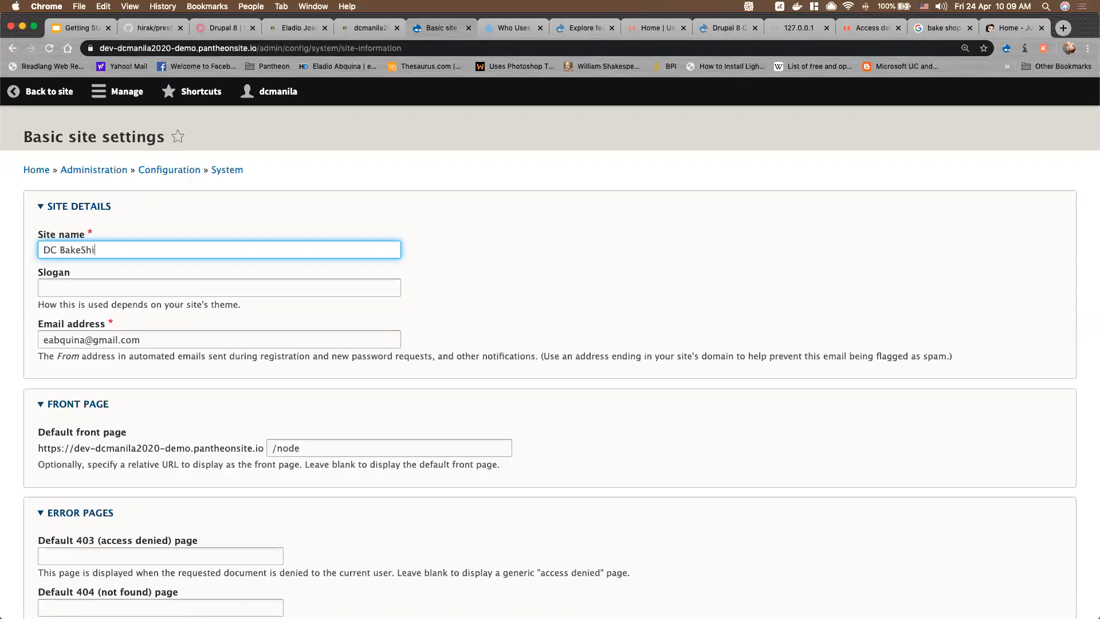
text(Shop)
click(108, 289)
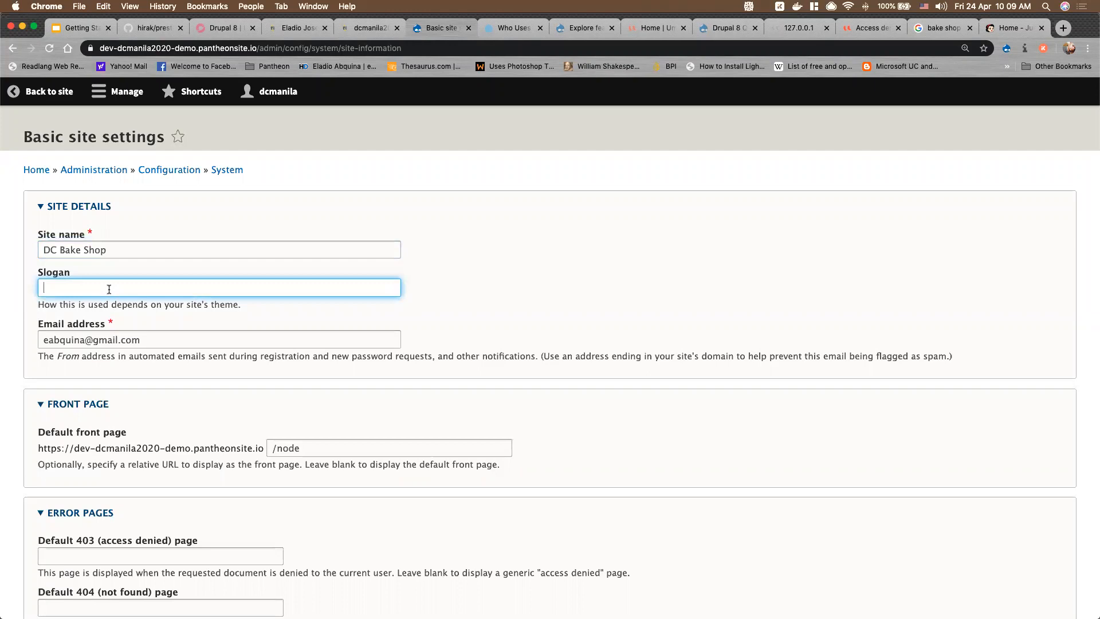
text(Fresh from the Camp)
scroll(194, 484, down, 3)
click(123, 542)
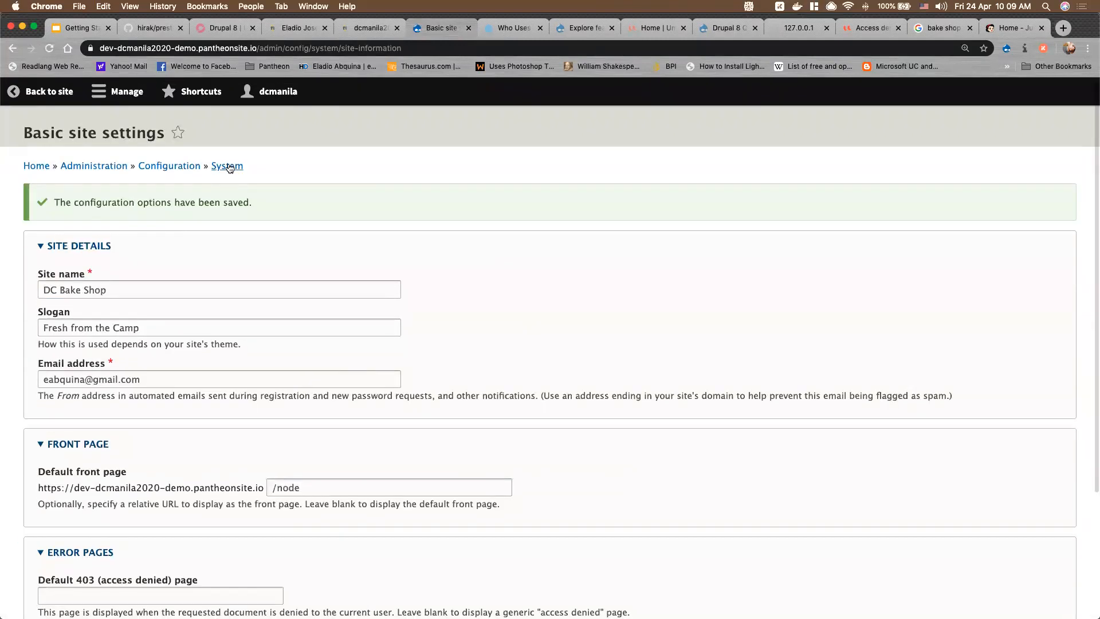
click(194, 168)
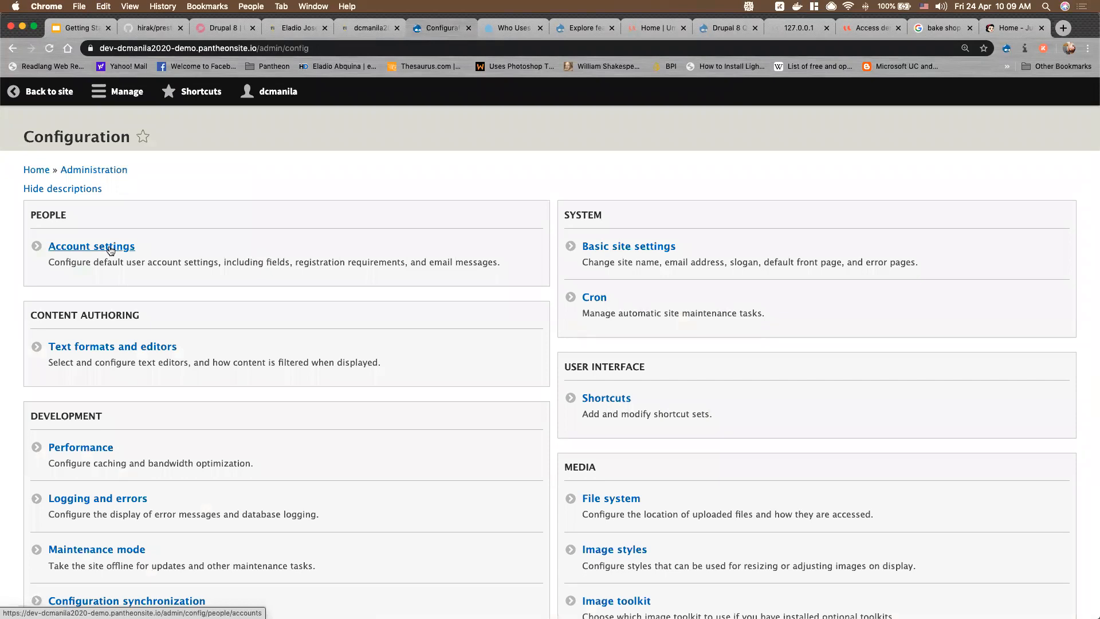
Open Account settings and review the admin-approval registration and welcome e-mail templates
click(111, 247)
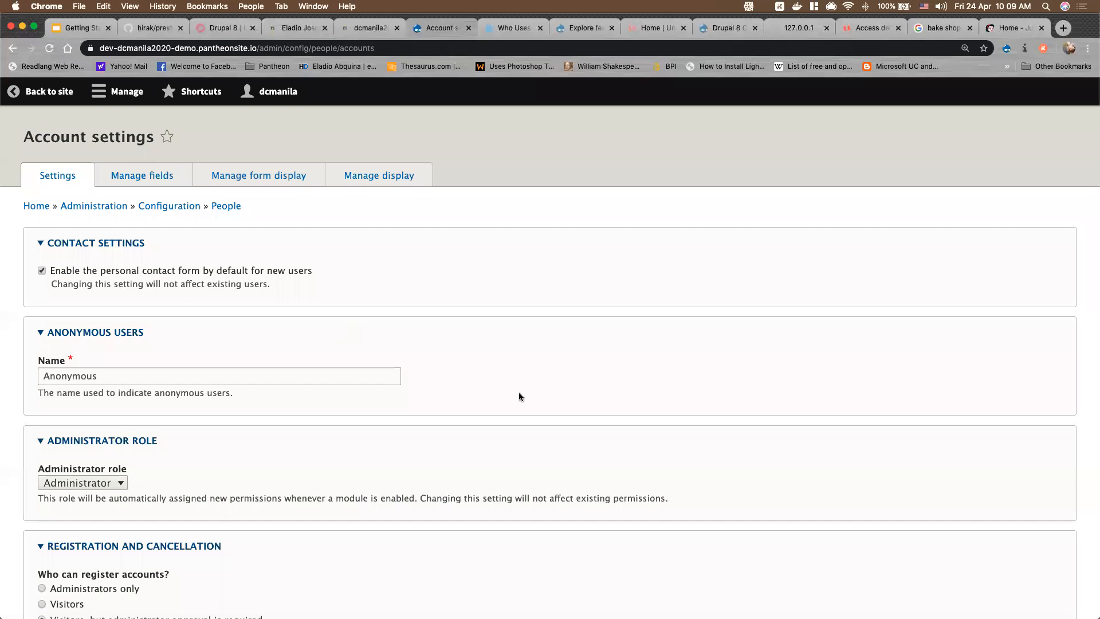
scroll(519, 393, down, 6)
scroll(519, 397, down, 5)
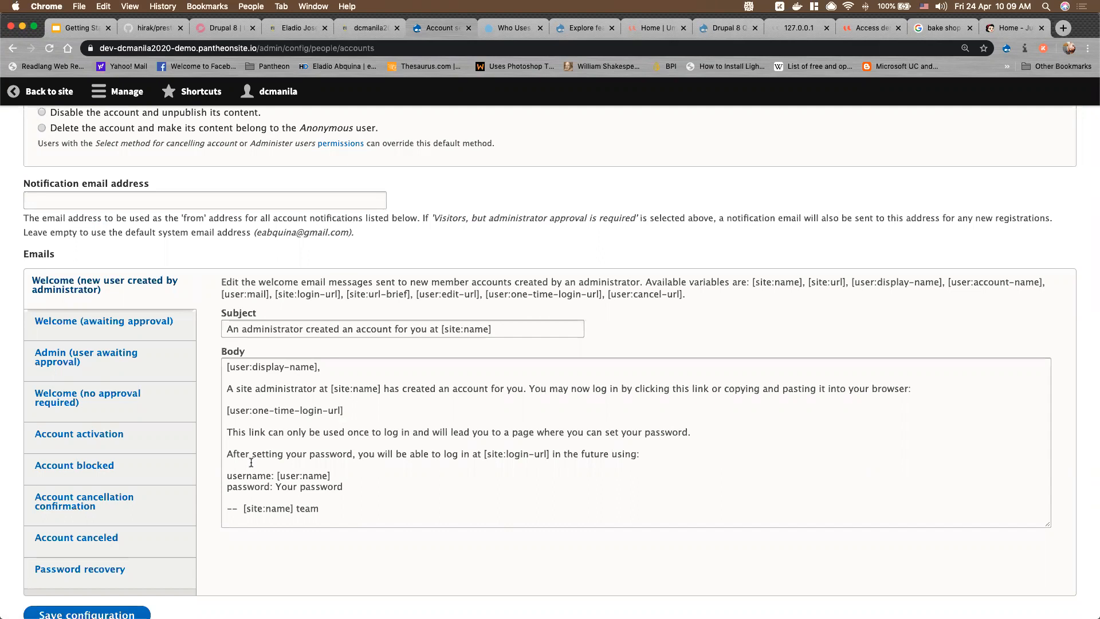
scroll(251, 463, up, 5)
scroll(251, 465, up, 2)
scroll(122, 333, up, 3)
scroll(119, 331, down, 1)
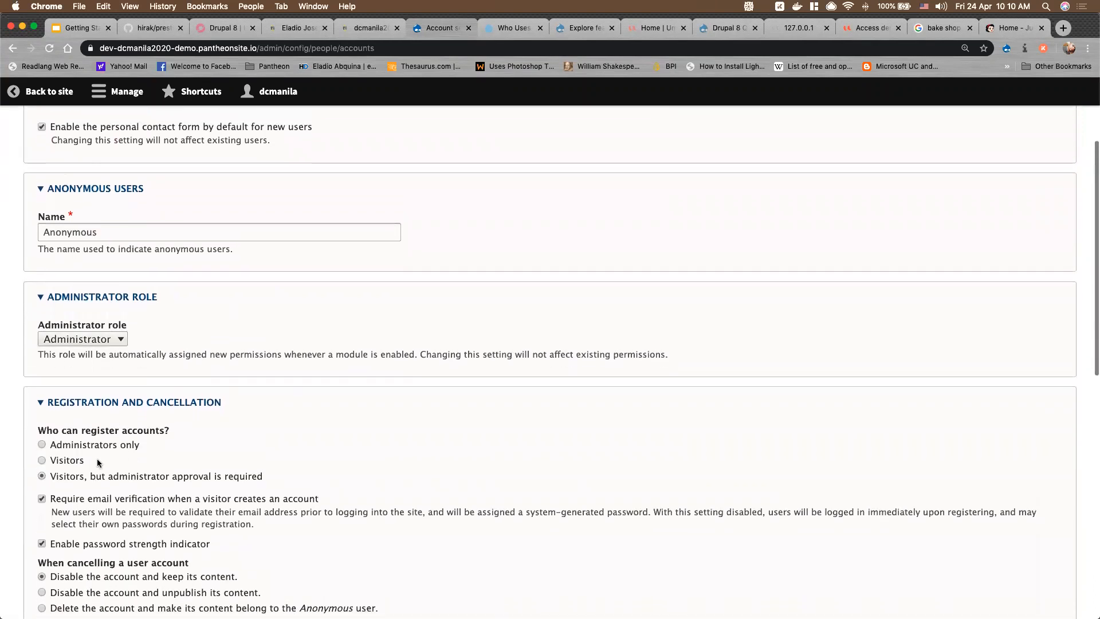
scroll(97, 463, down, 1)
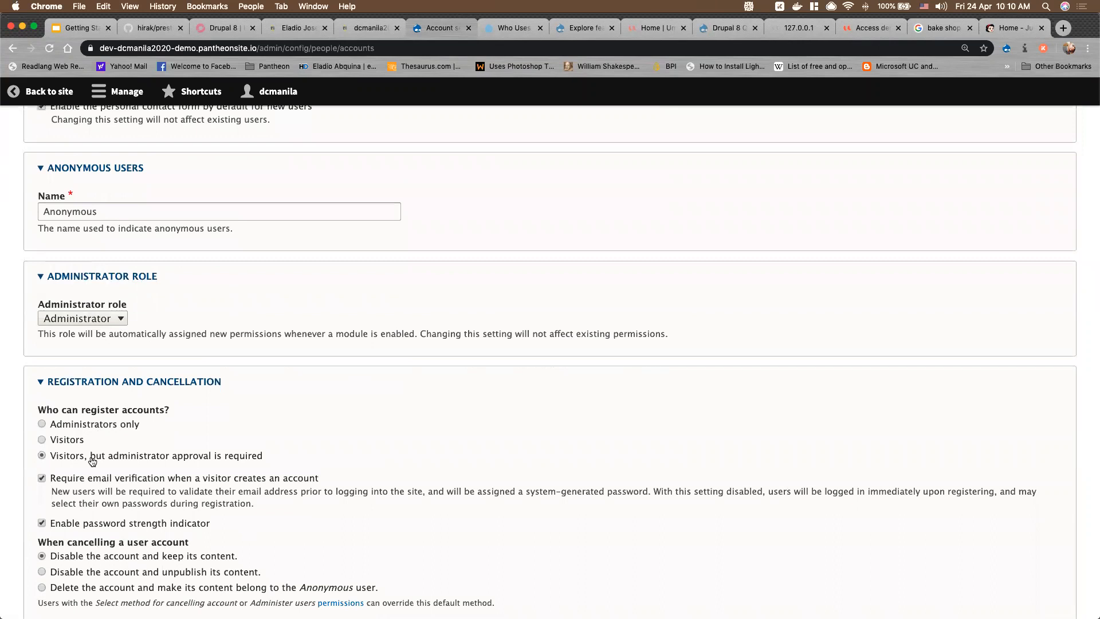
scroll(93, 461, down, 2)
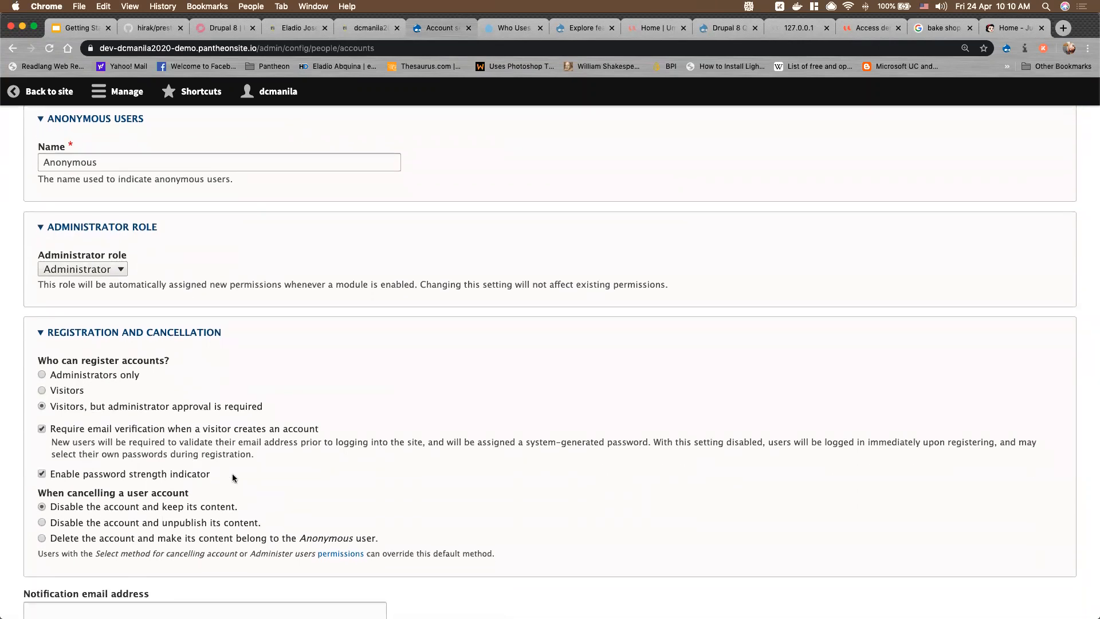
scroll(234, 478, down, 10)
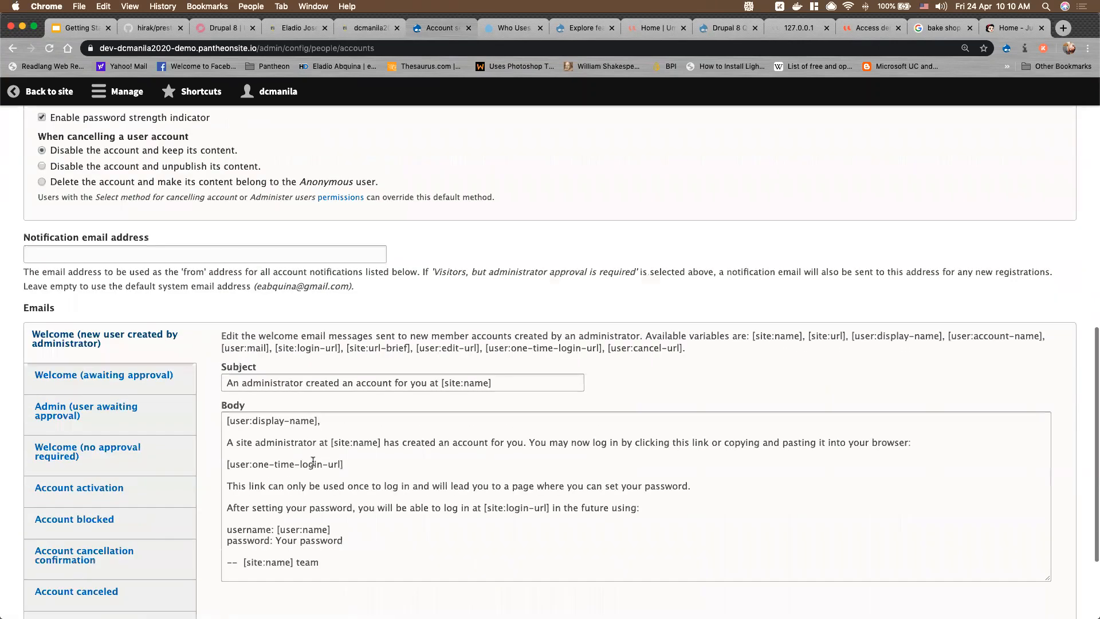
scroll(313, 462, up, 14)
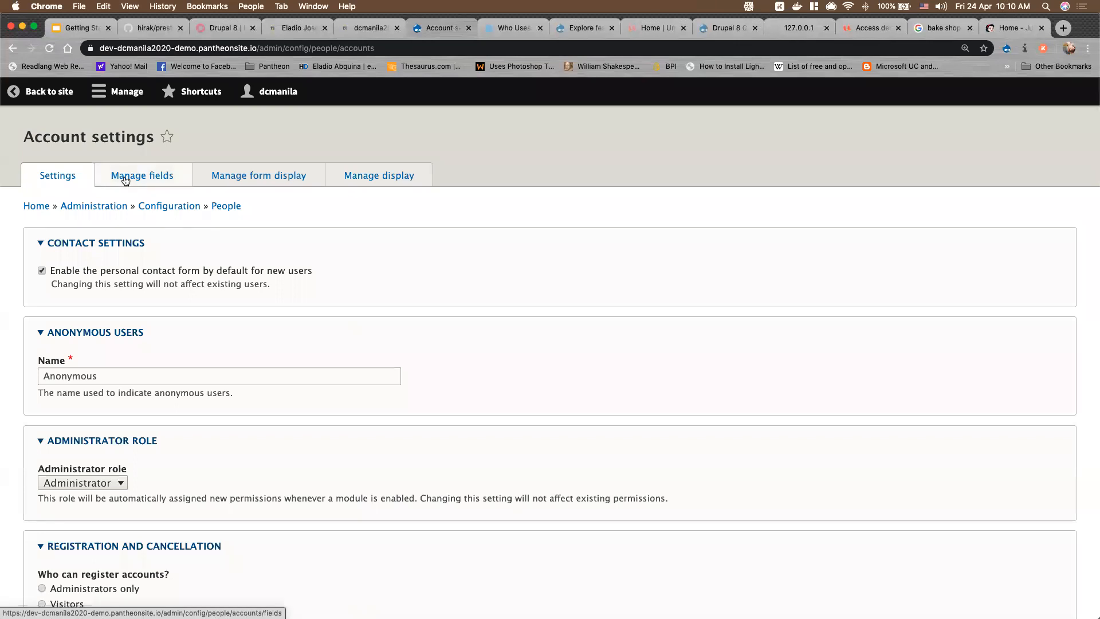
View the user account fields (only Picture), then open People in a new tab
click(141, 179)
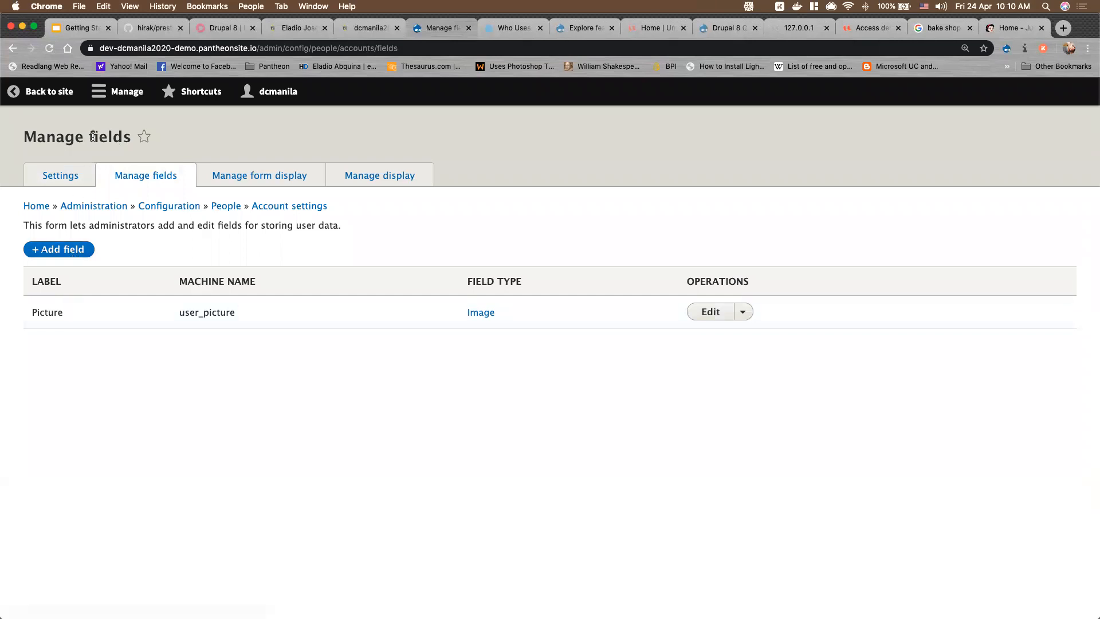
click(118, 93)
right_click(56, 263)
click(75, 267)
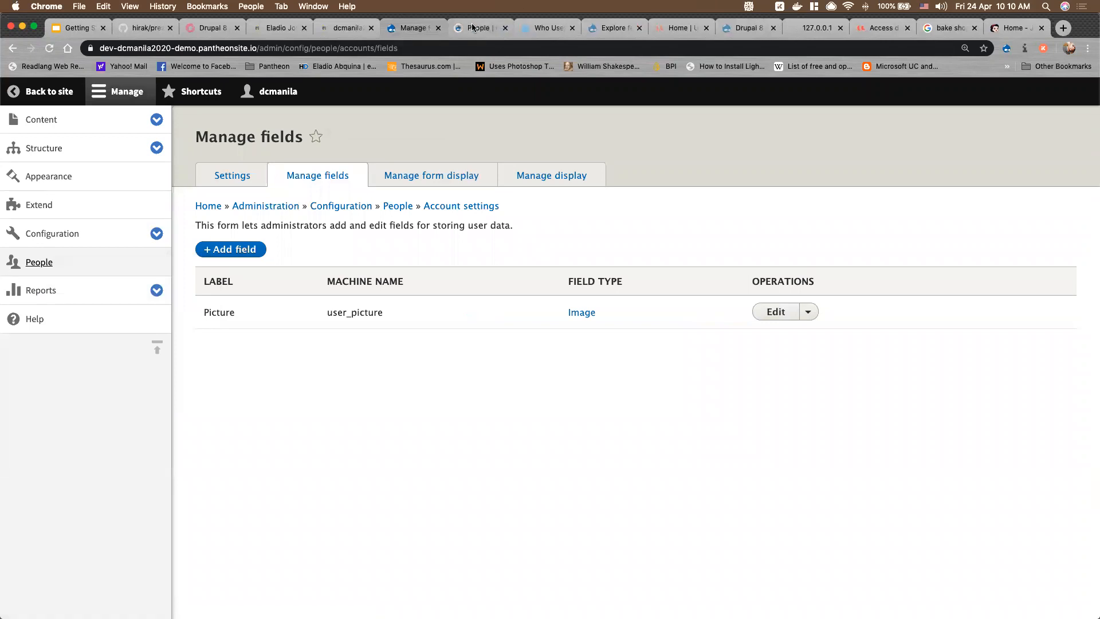
click(473, 28)
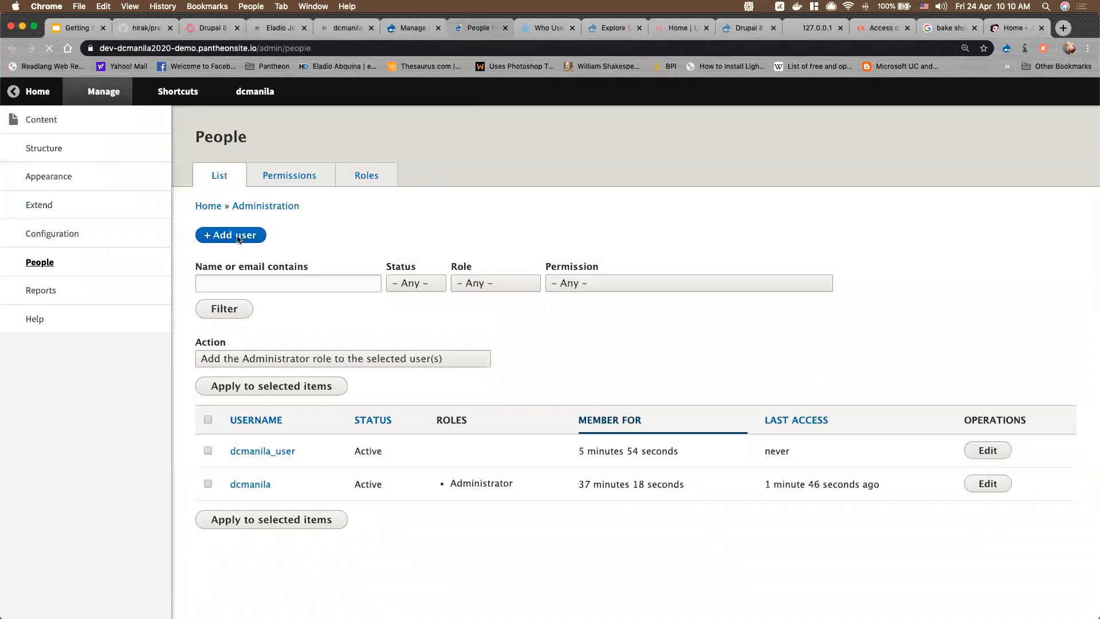
Go from Add user to the user account Manage fields tab and start + Add field
click(238, 239)
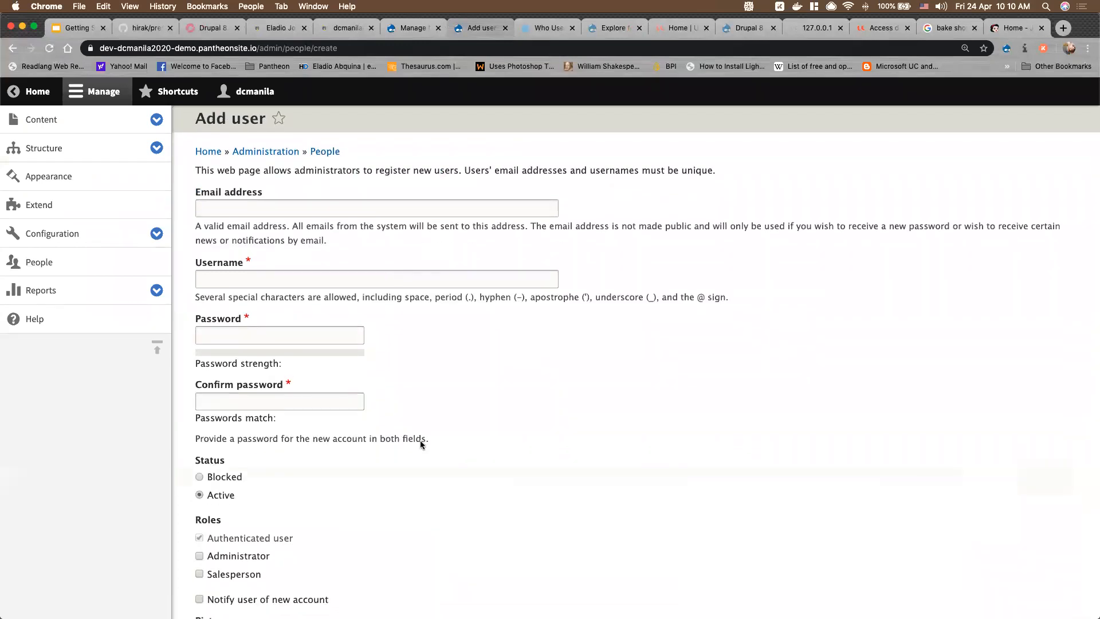
scroll(420, 441, down, 5)
scroll(420, 444, down, 1)
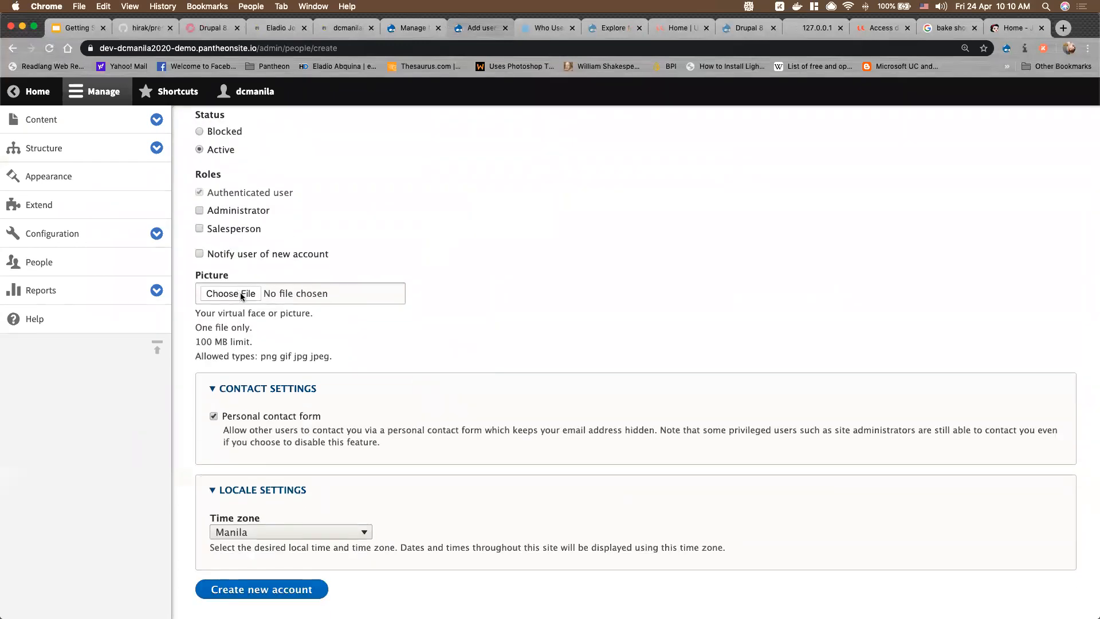
click(406, 34)
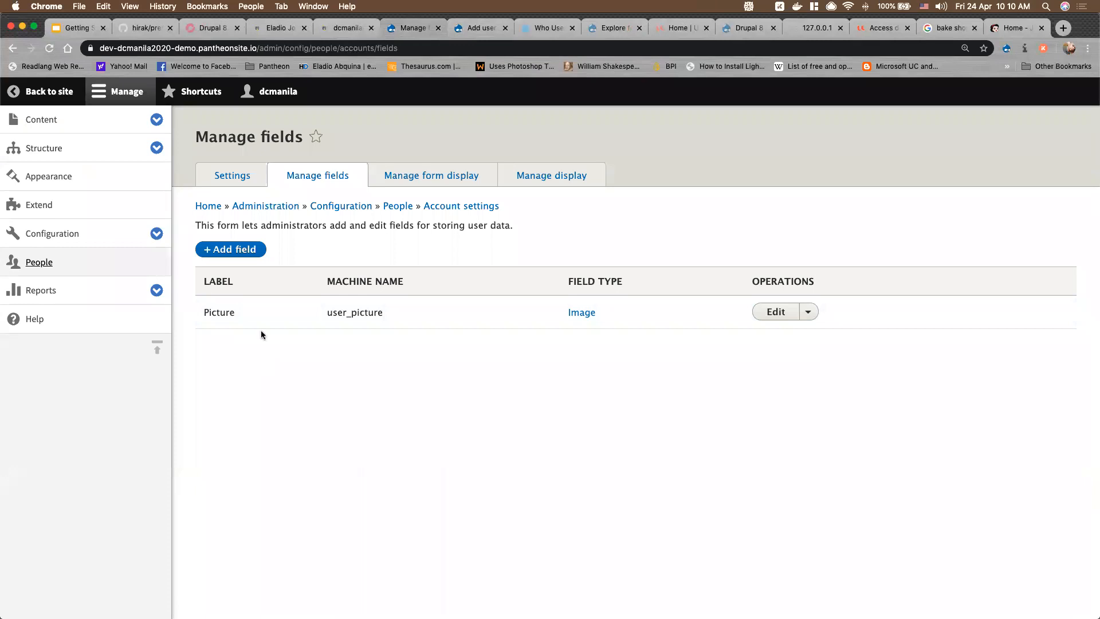
click(249, 255)
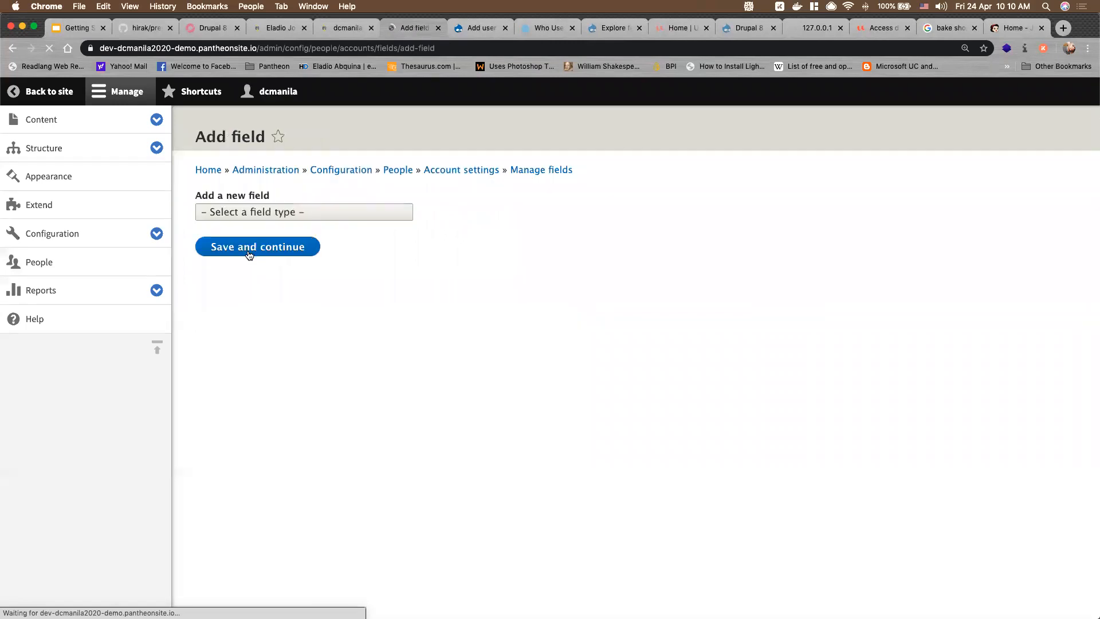
Choose List (text) as the field type and label the new field 'Location'
click(261, 216)
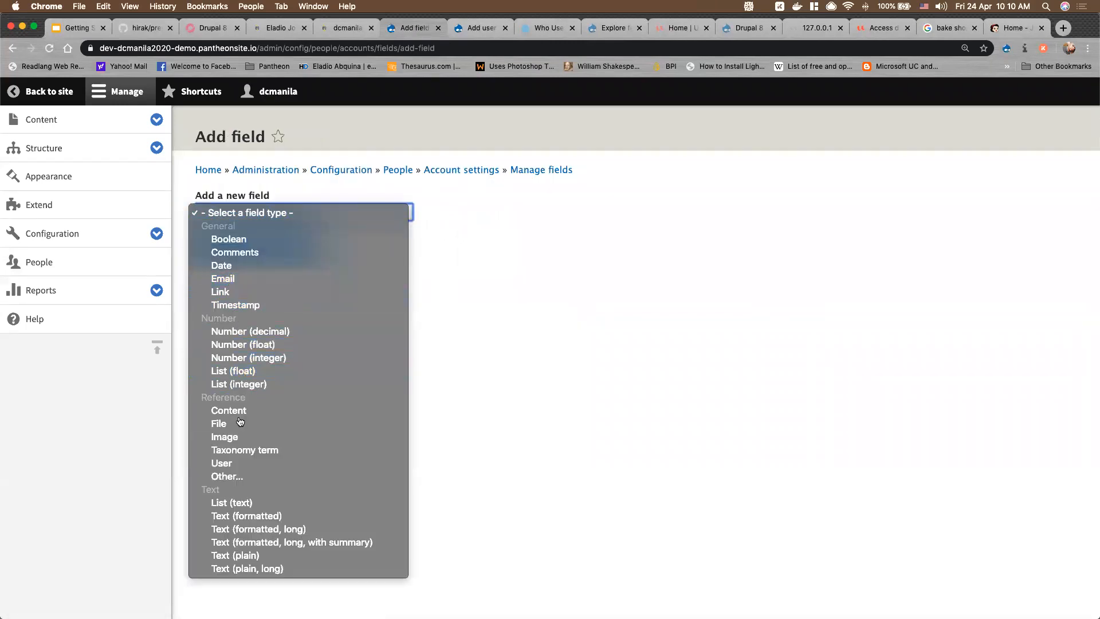
click(250, 504)
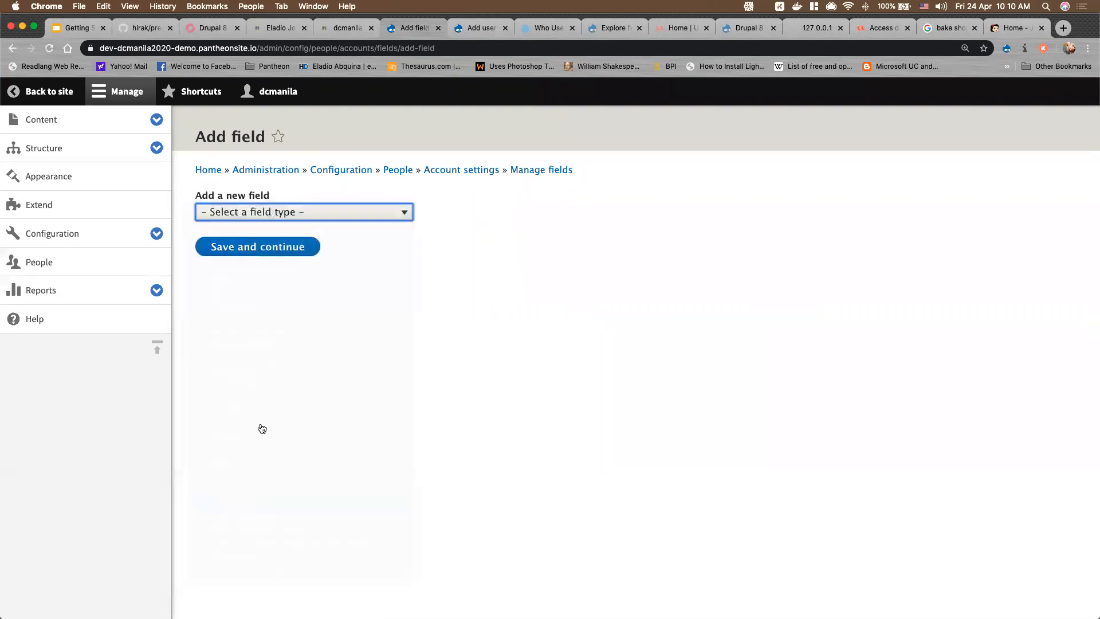
click(239, 259)
text(Location)
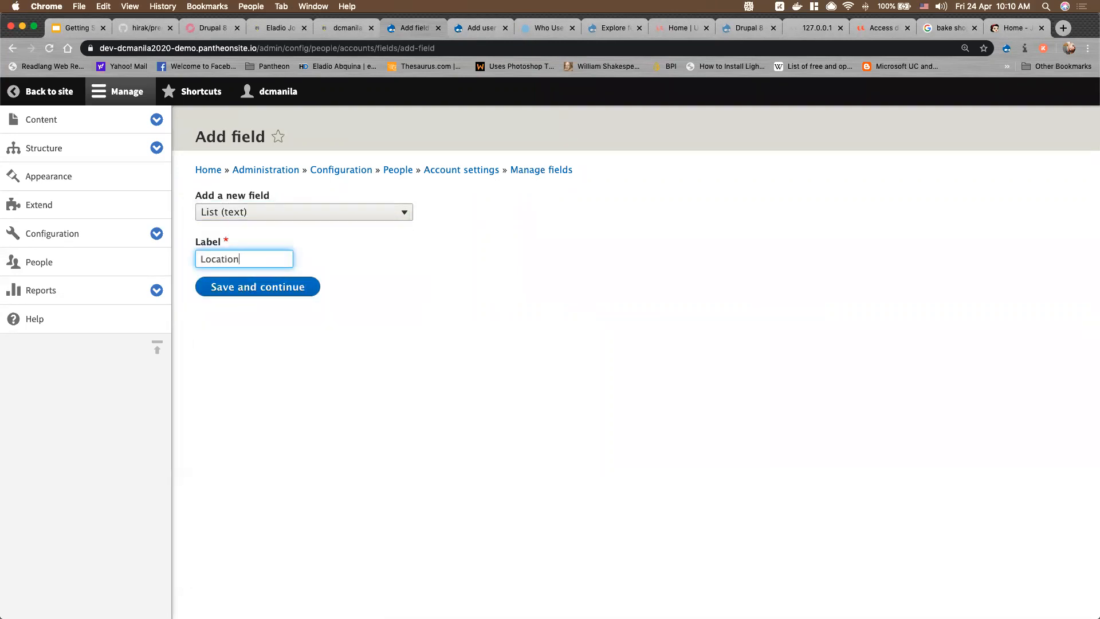
Save the Location field, resubmitting after the error, and open its settings from Manage fields
click(247, 287)
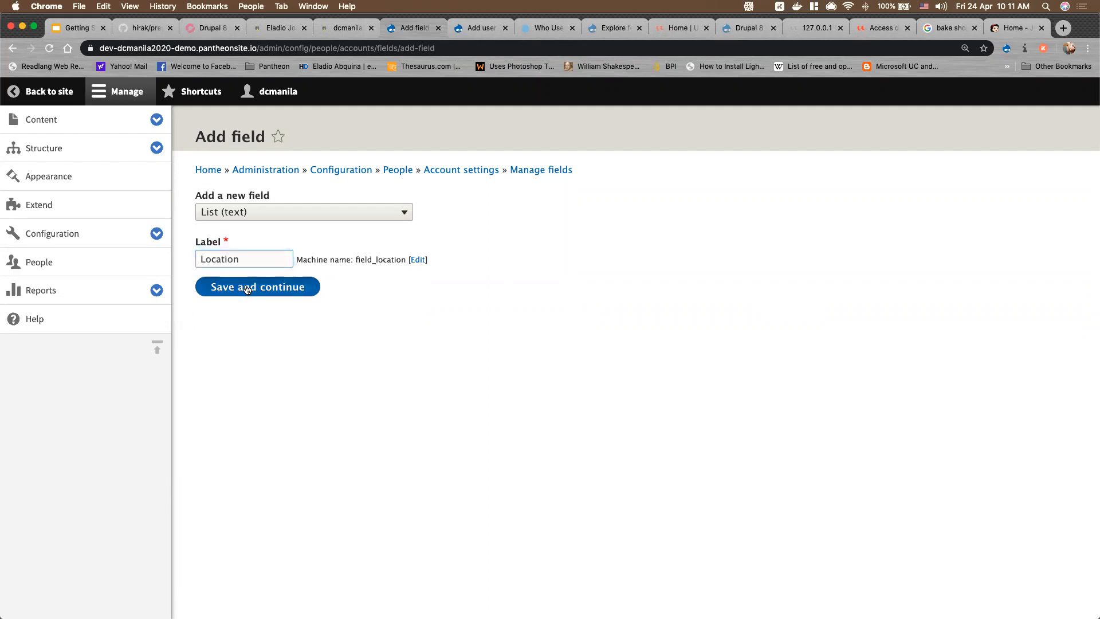
click(50, 48)
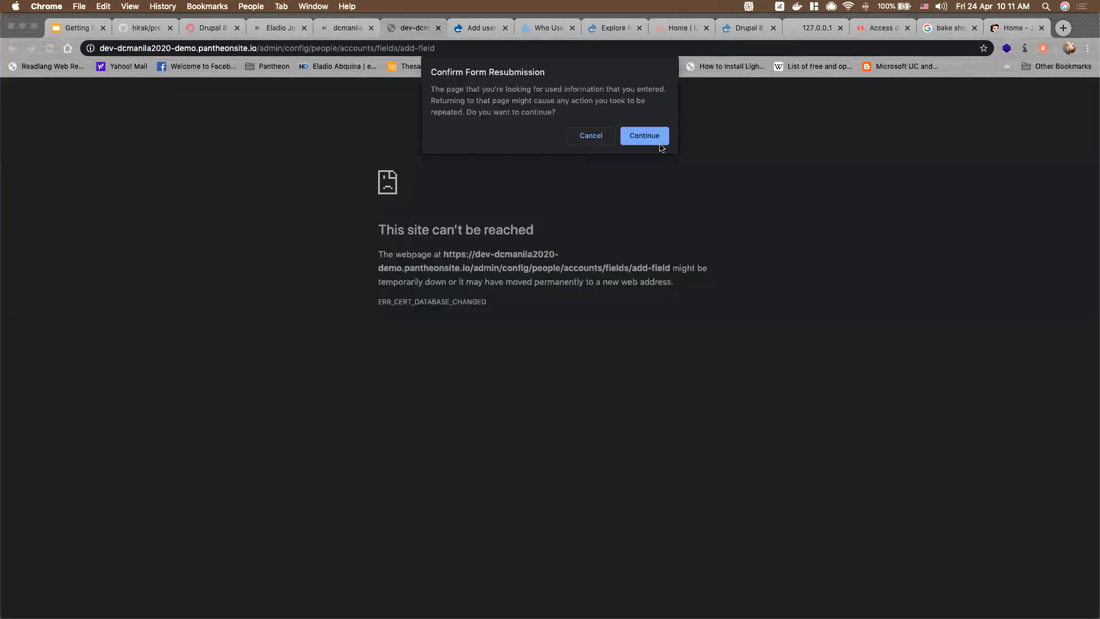
click(657, 140)
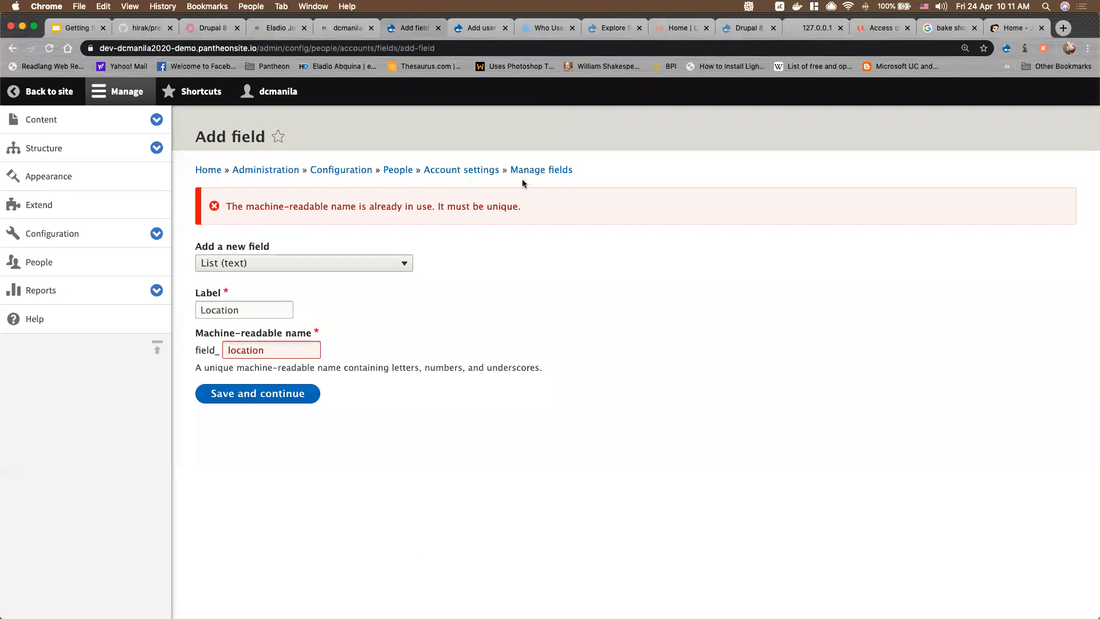
click(557, 170)
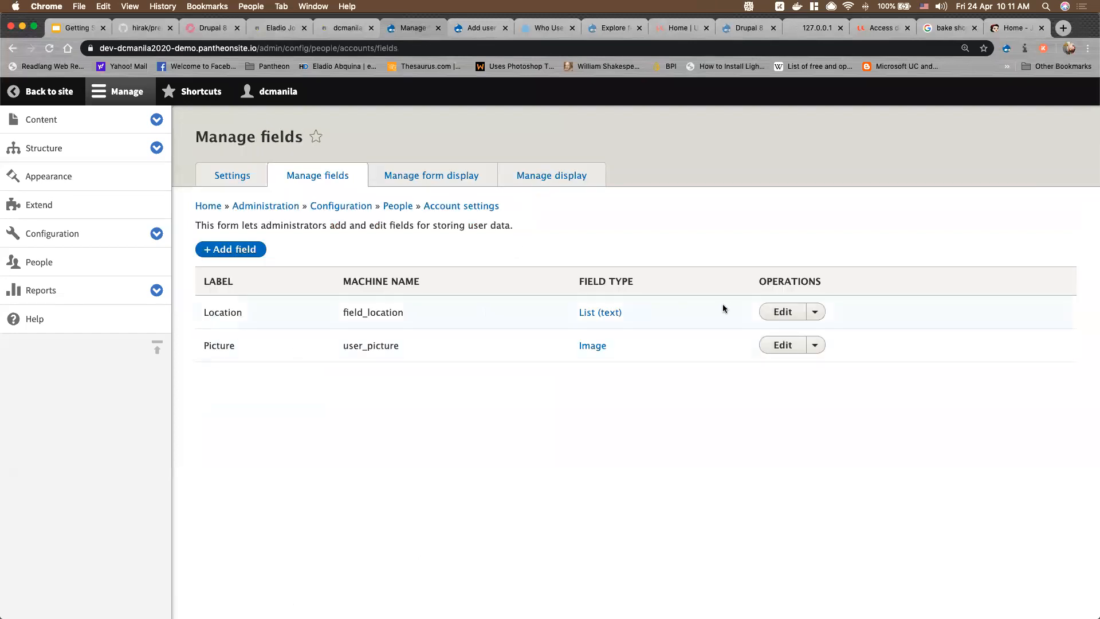
click(781, 313)
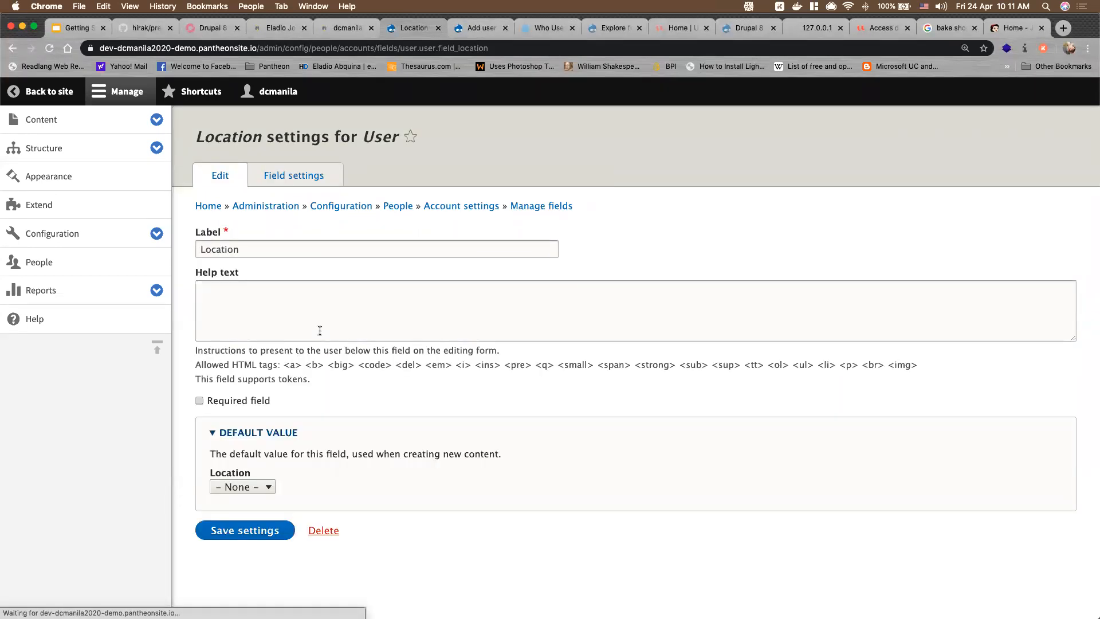
Enter NCR and Outside NCR as the Location field's allowed values and save the field settings
click(294, 181)
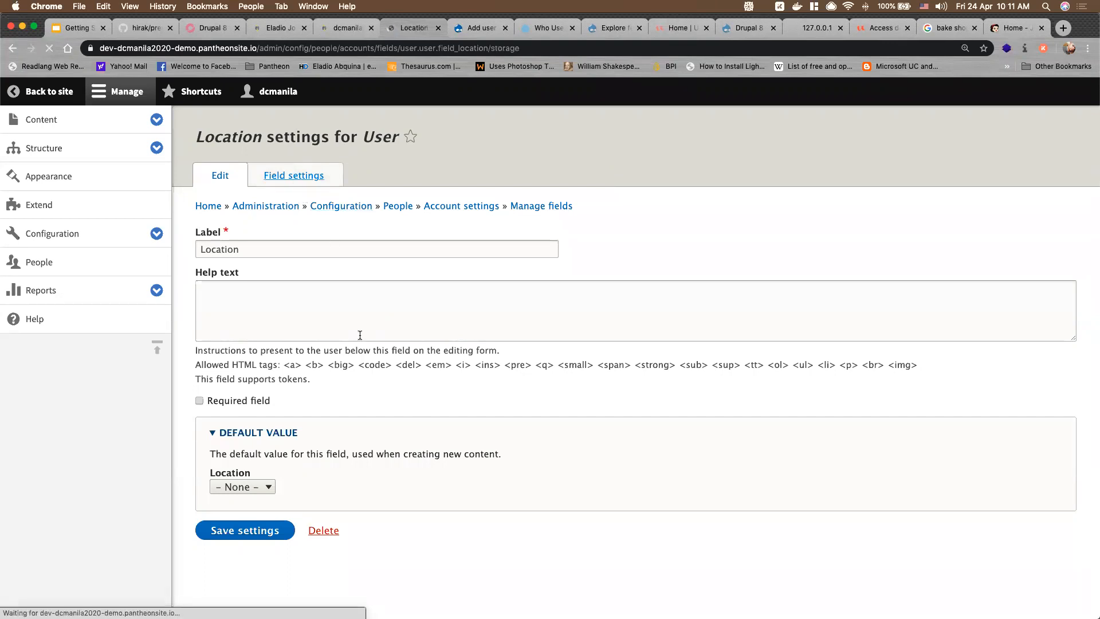
click(301, 315)
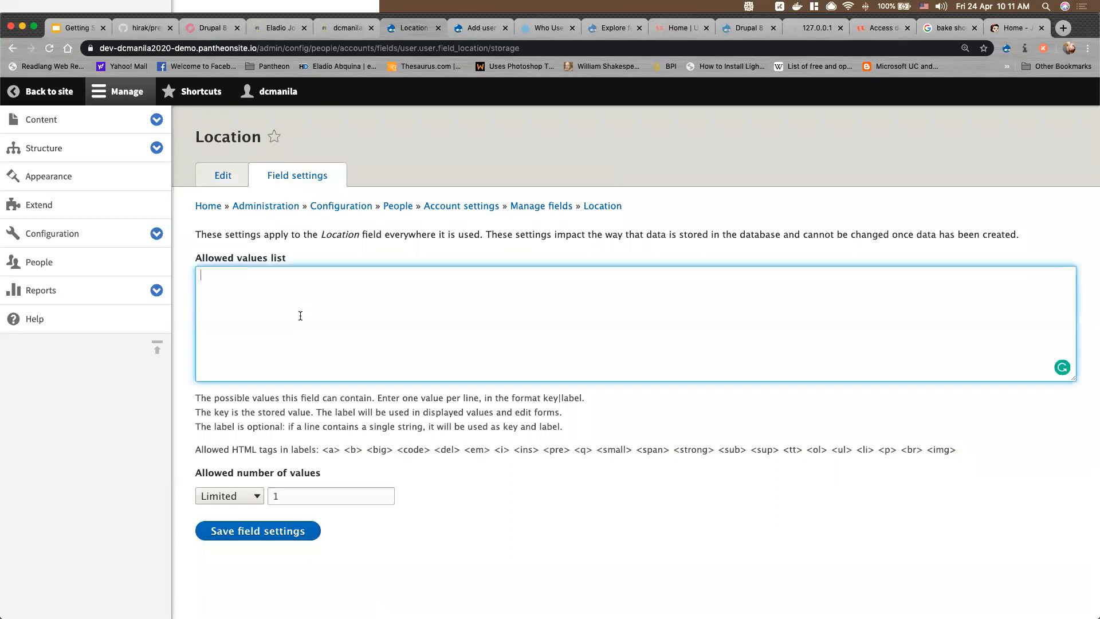
text(M)
text(CR)
text(Outsid)
text(e NCR)
click(274, 529)
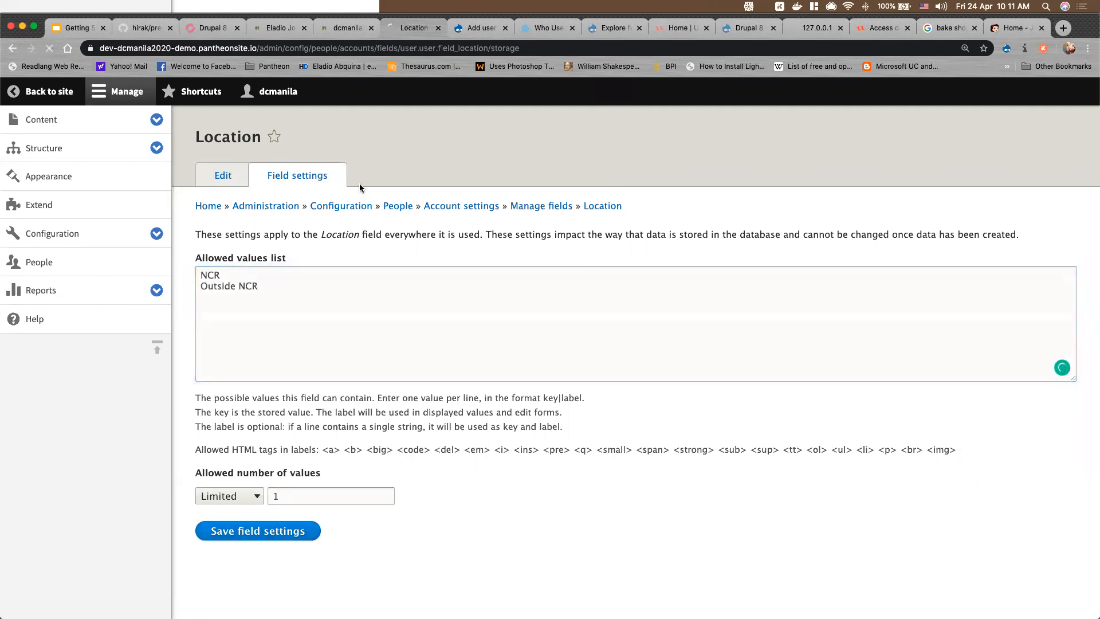
Reload the Add user form so Location appears, and pick NCR there
click(478, 29)
scroll(293, 287, up, 3)
scroll(294, 285, down, 4)
click(49, 48)
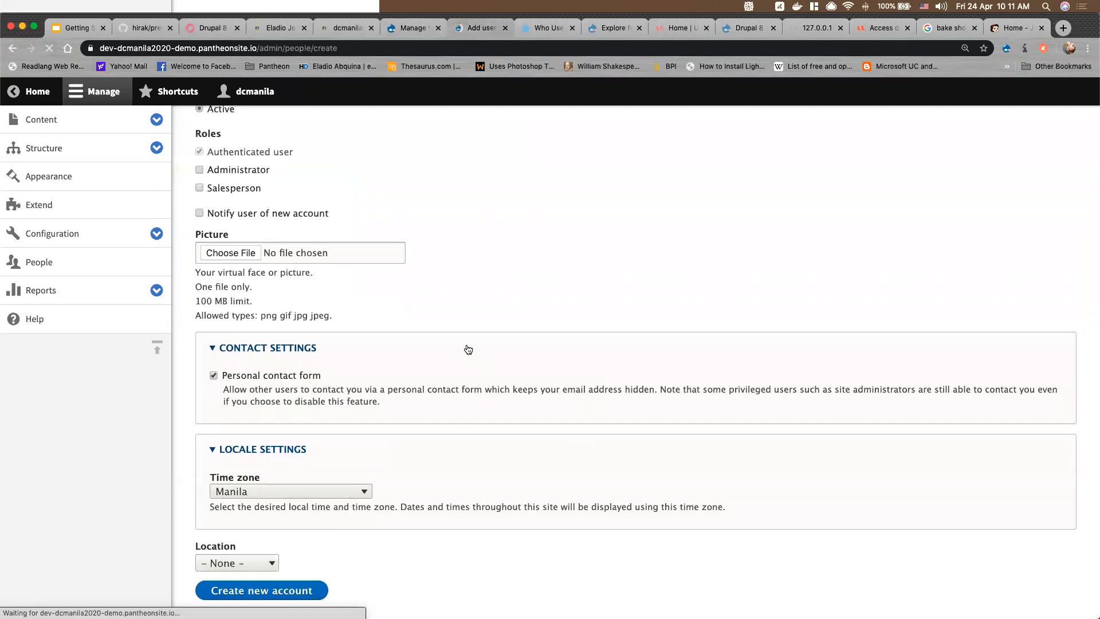
scroll(468, 349, down, 2)
click(240, 514)
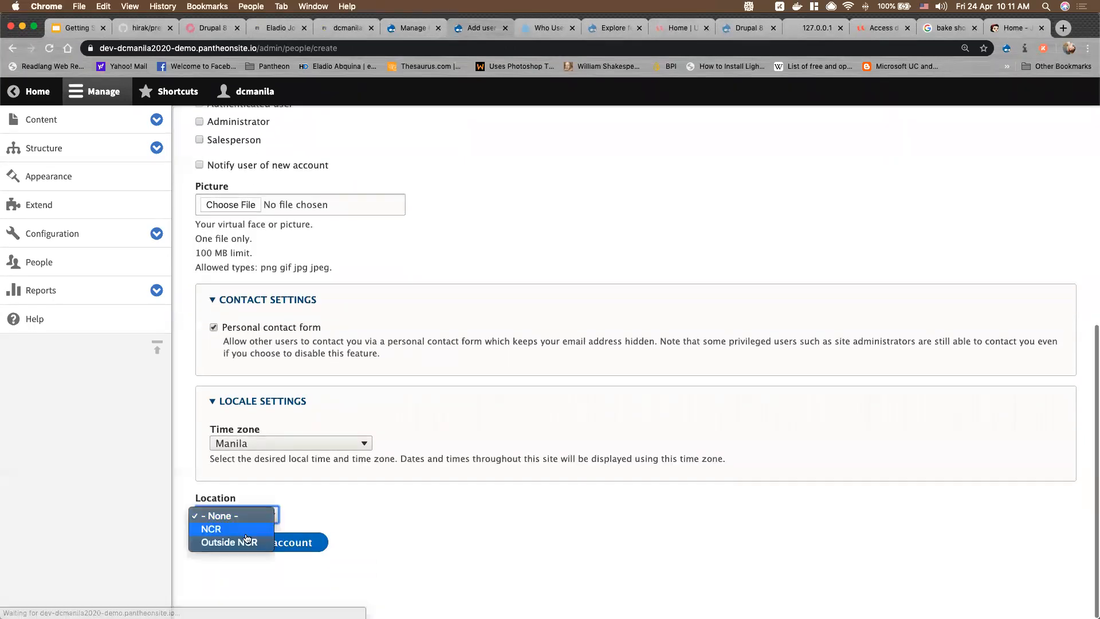
click(226, 529)
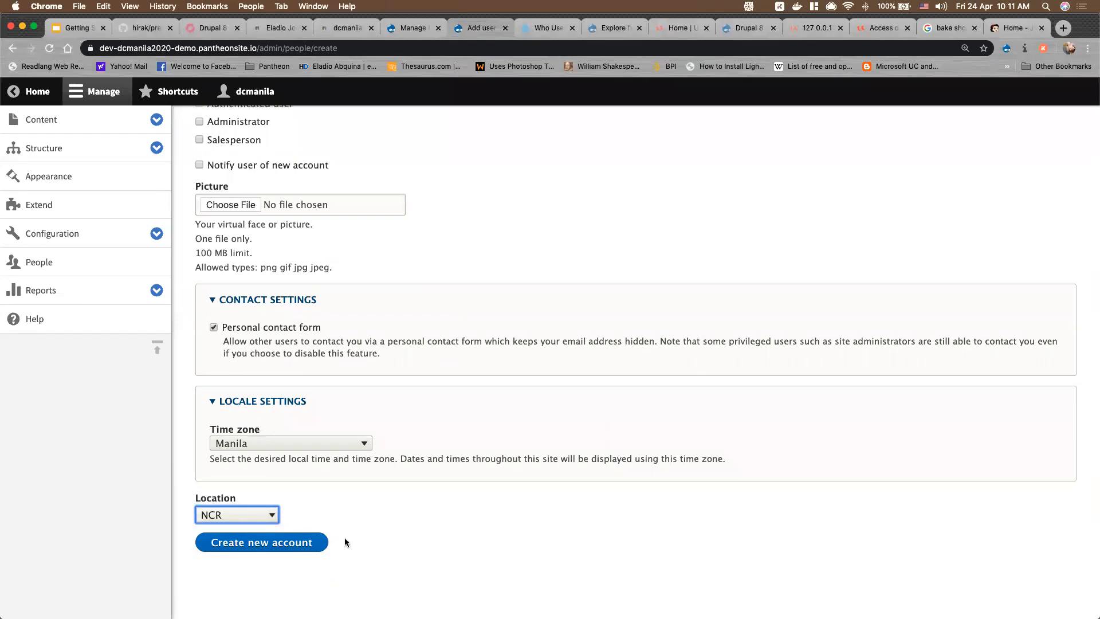
scroll(533, 446, up, 10)
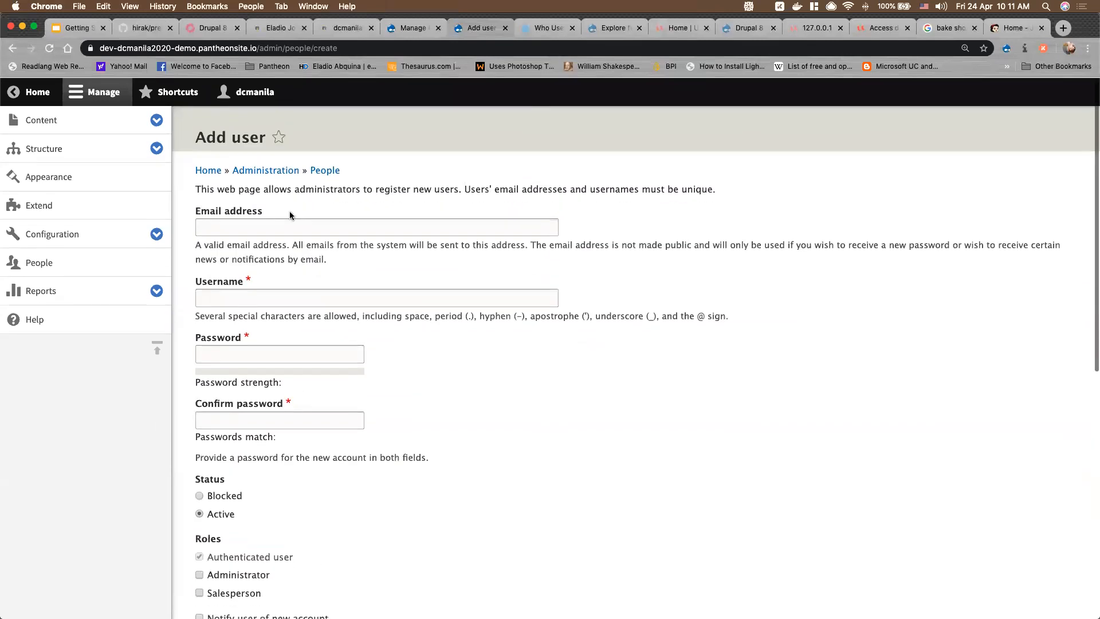
Edit the non-administrator user from People, set Location to NCR, and save
click(321, 170)
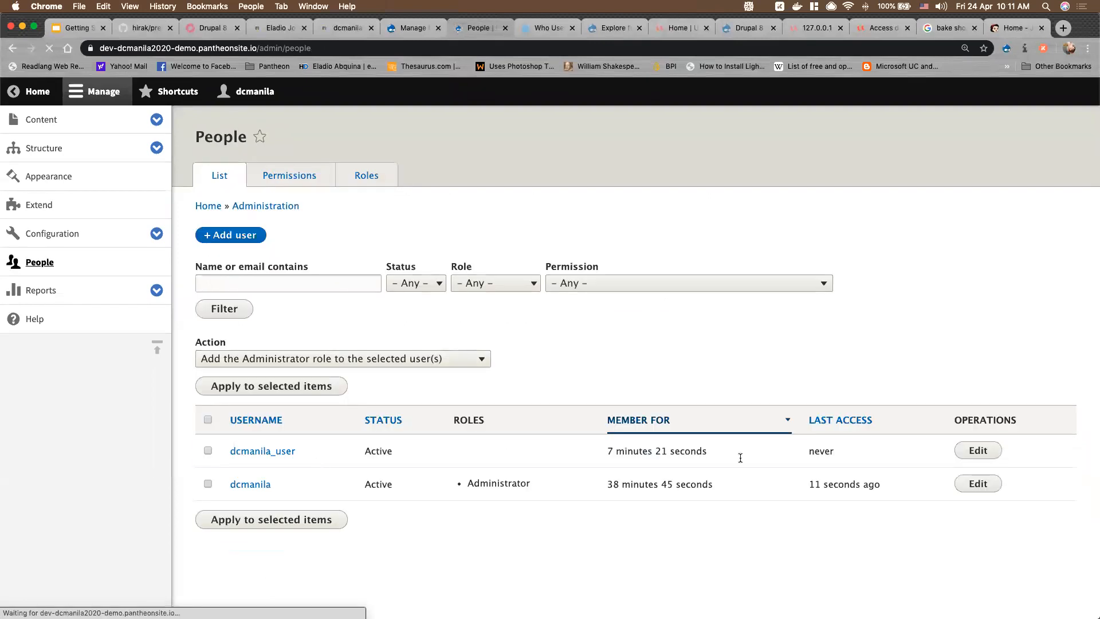
click(990, 451)
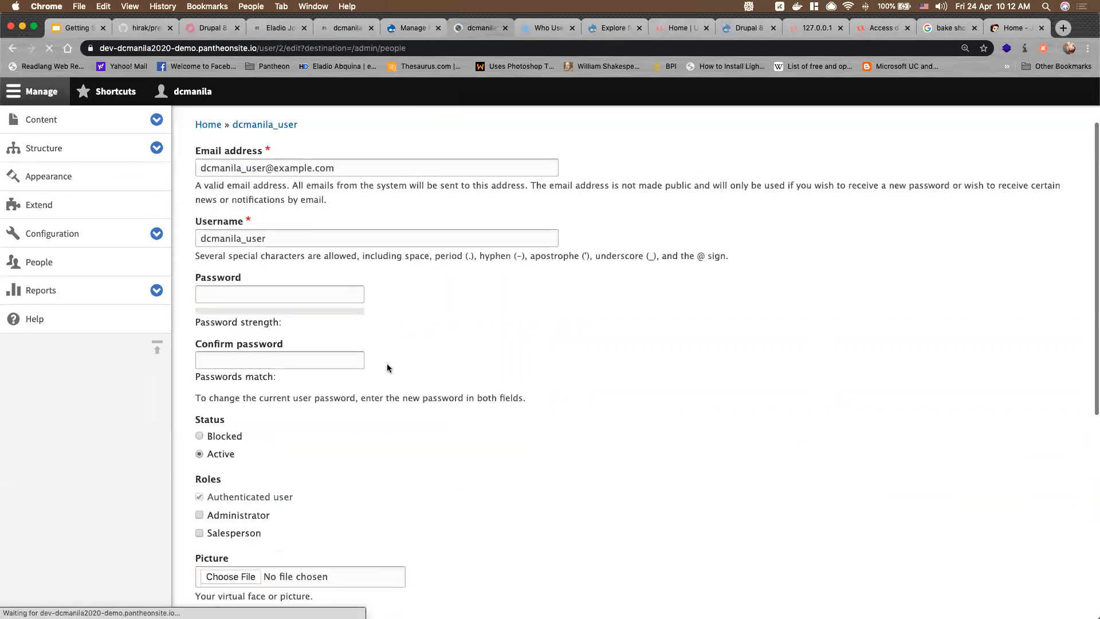
scroll(367, 435, down, 10)
click(237, 514)
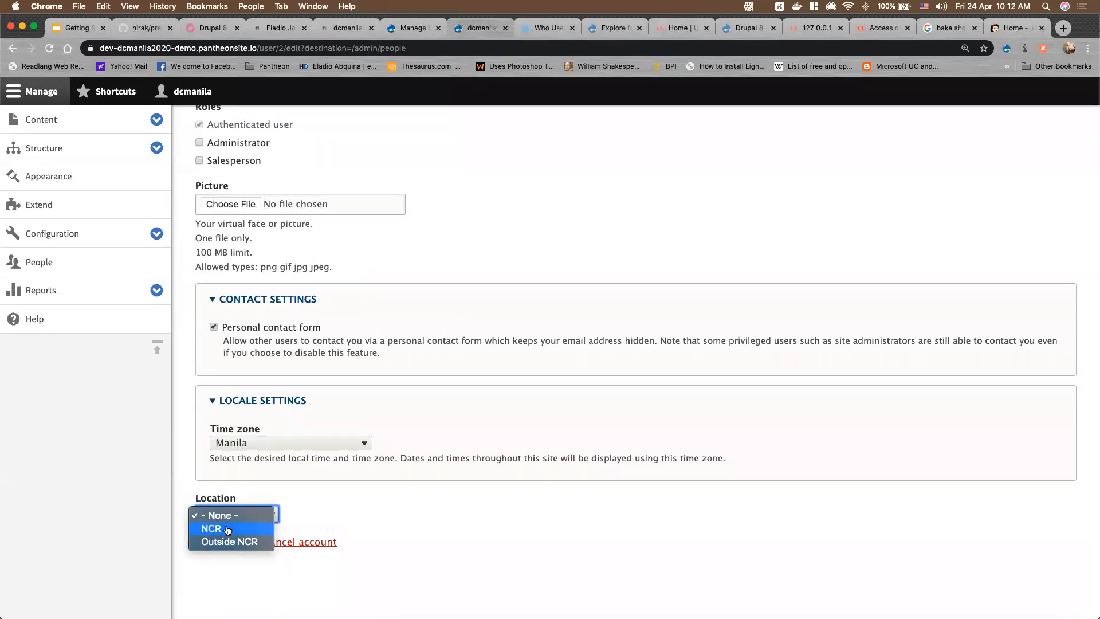
click(218, 523)
click(223, 542)
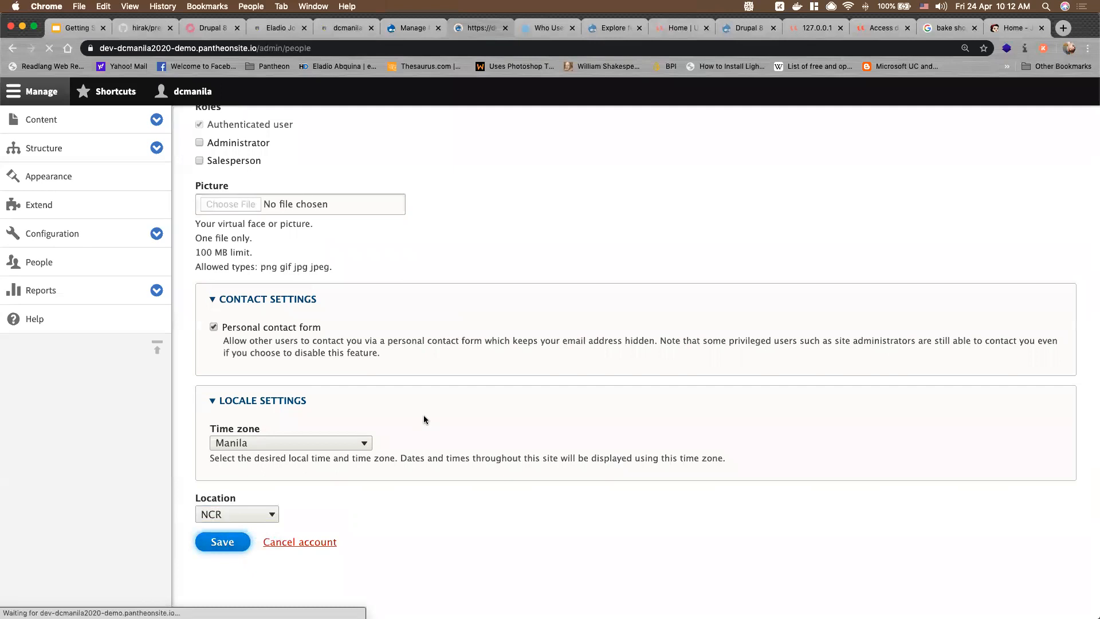
Expand the Configuration admin links and open the Regional settings page
click(156, 235)
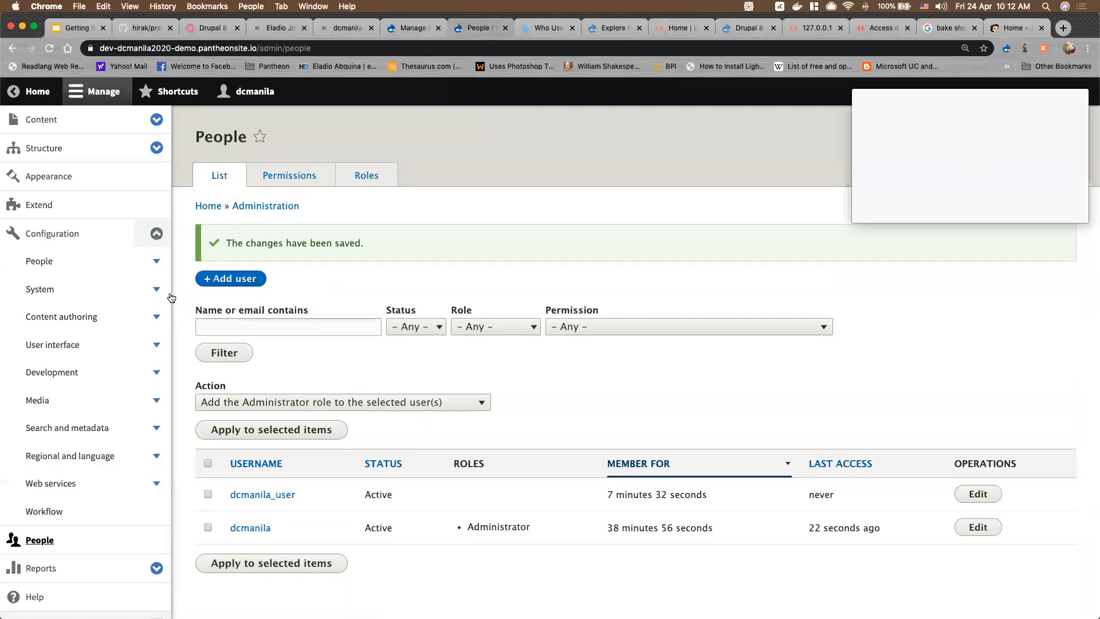
click(157, 405)
click(157, 404)
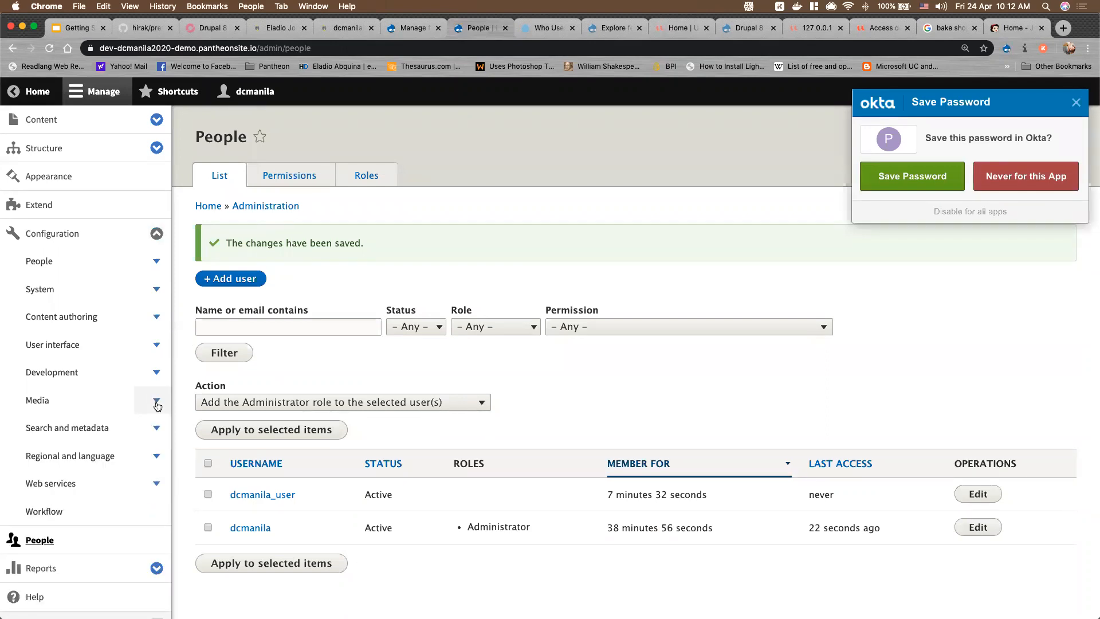
click(156, 430)
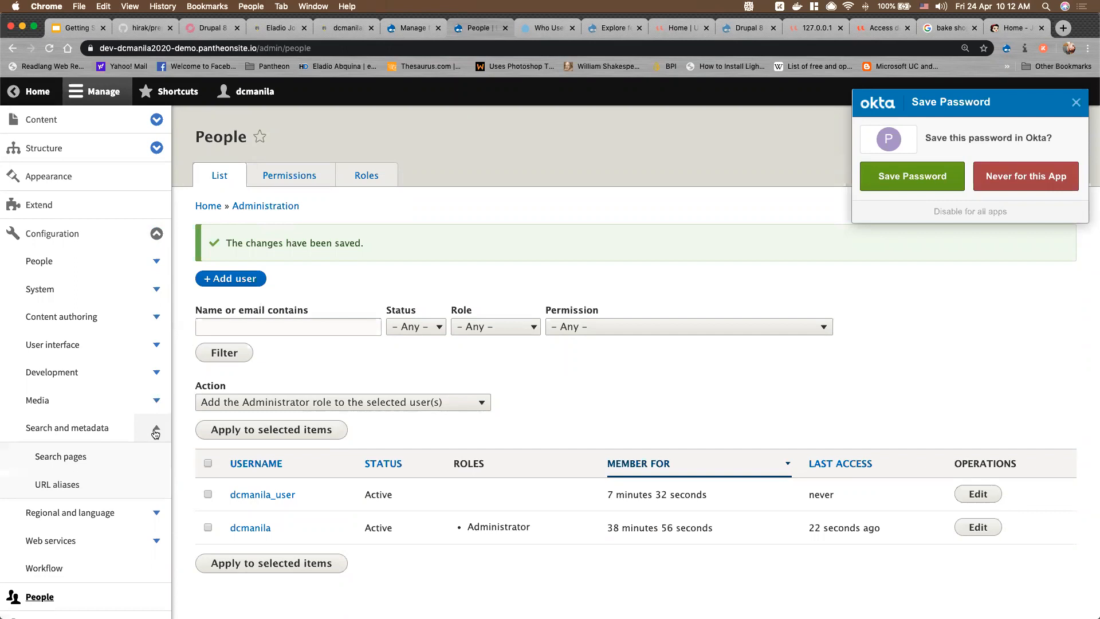
click(156, 431)
click(156, 456)
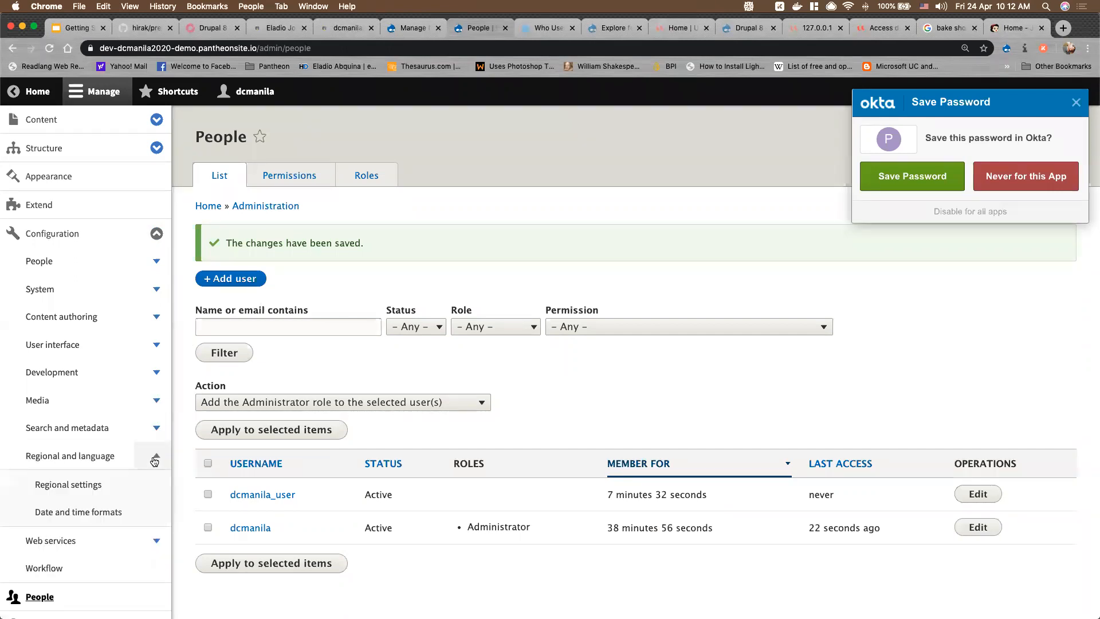
click(90, 485)
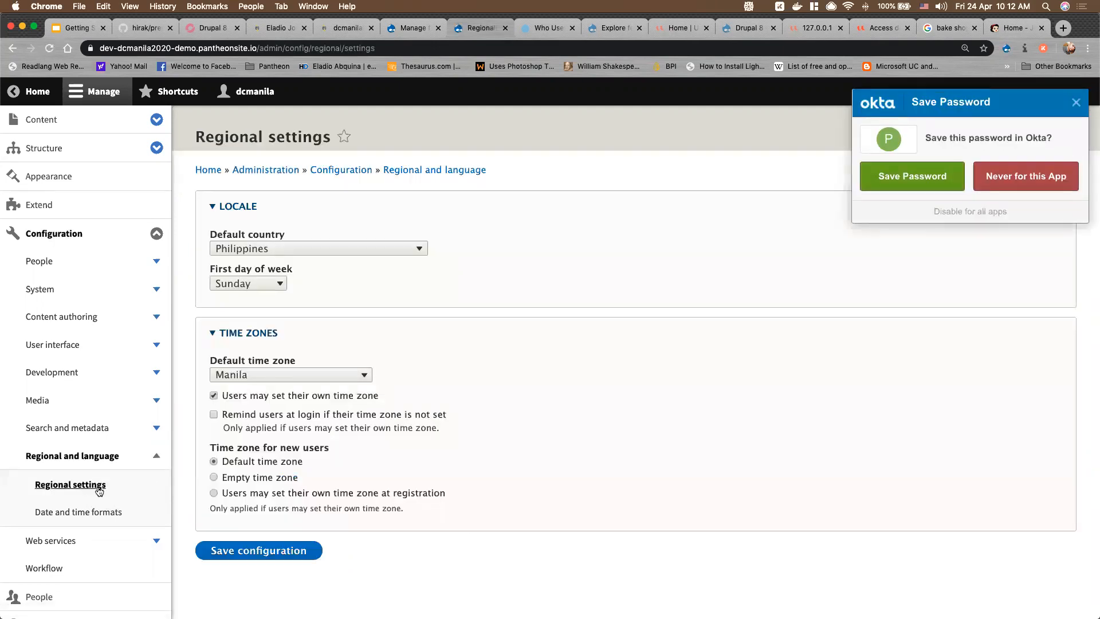
Dismiss the save-password popup and collapse the Configuration link group
scroll(96, 504, down, 1)
click(152, 522)
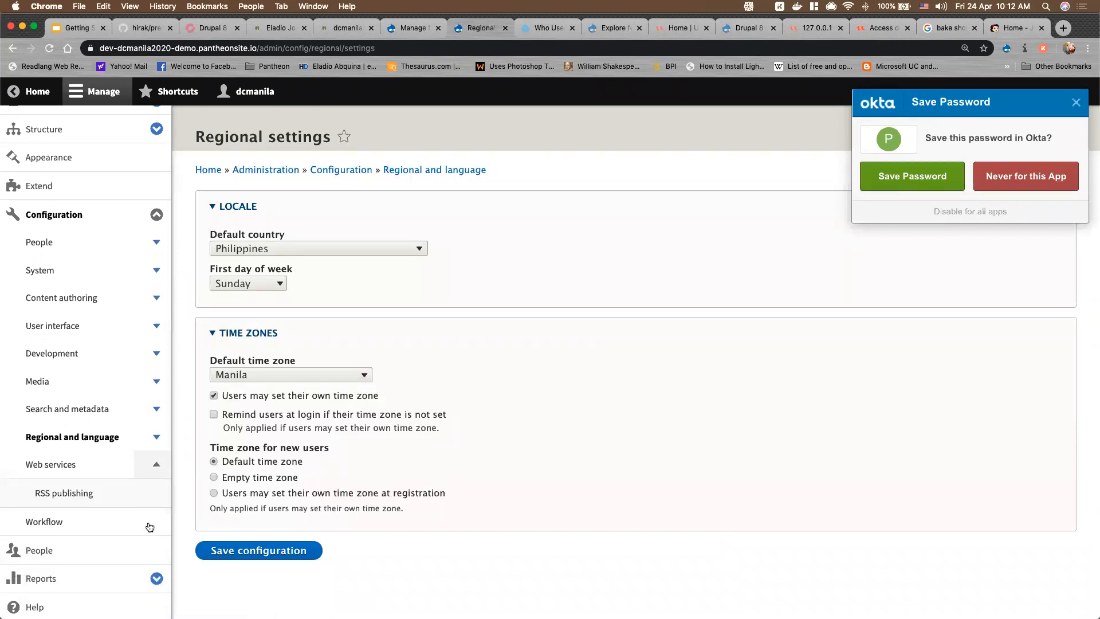
click(152, 469)
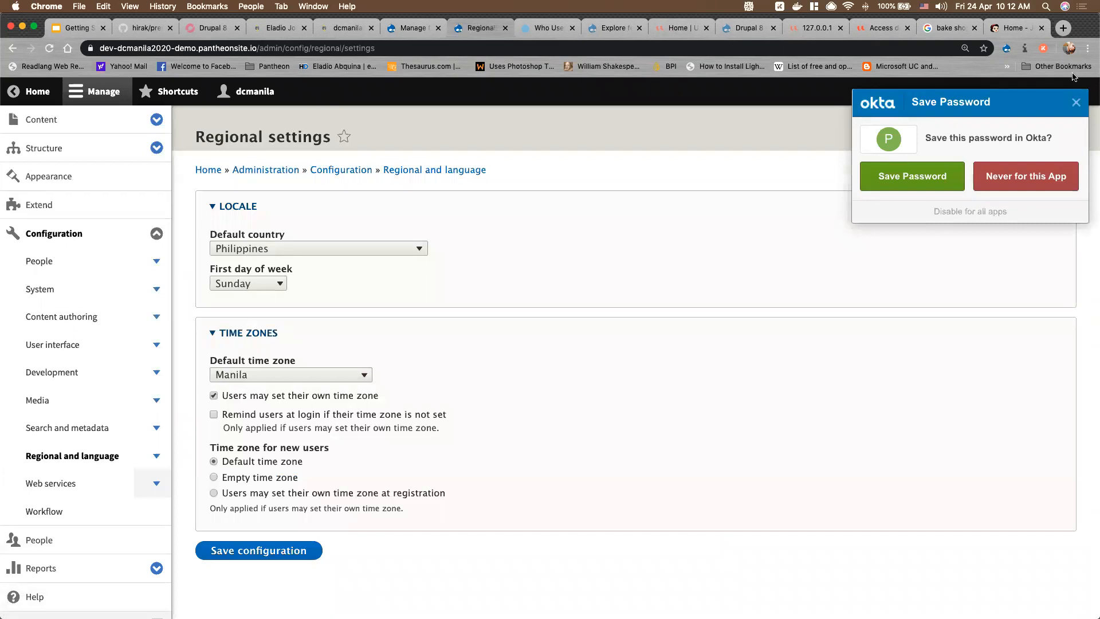
click(1054, 115)
click(145, 235)
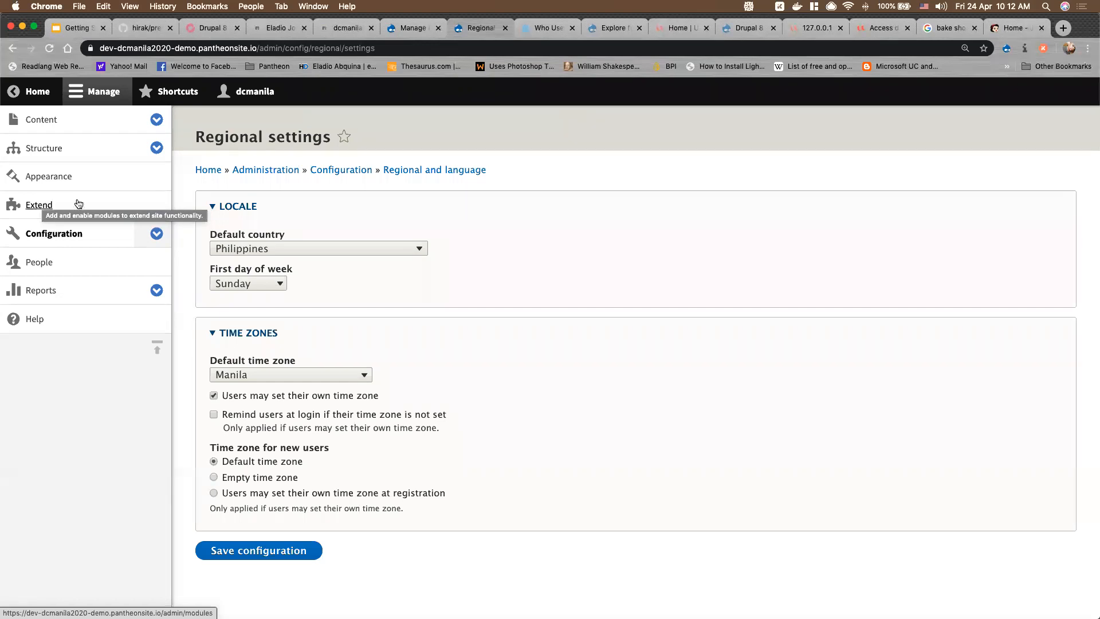
On Extend, collapse all six module groups, then re-expand only CORE
click(45, 209)
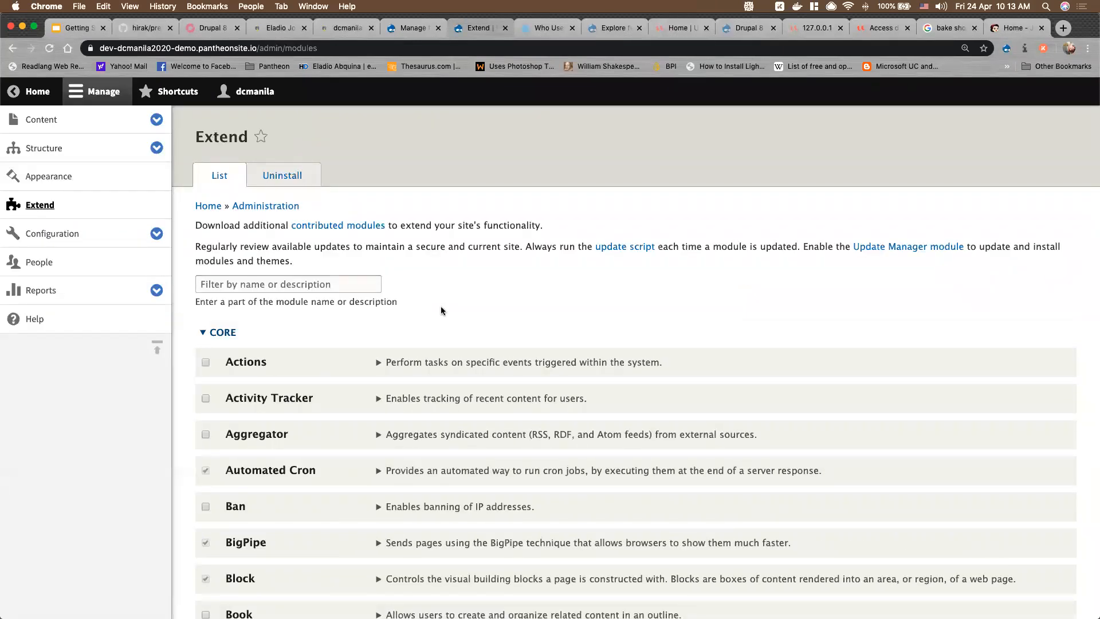
scroll(441, 311, down, 5)
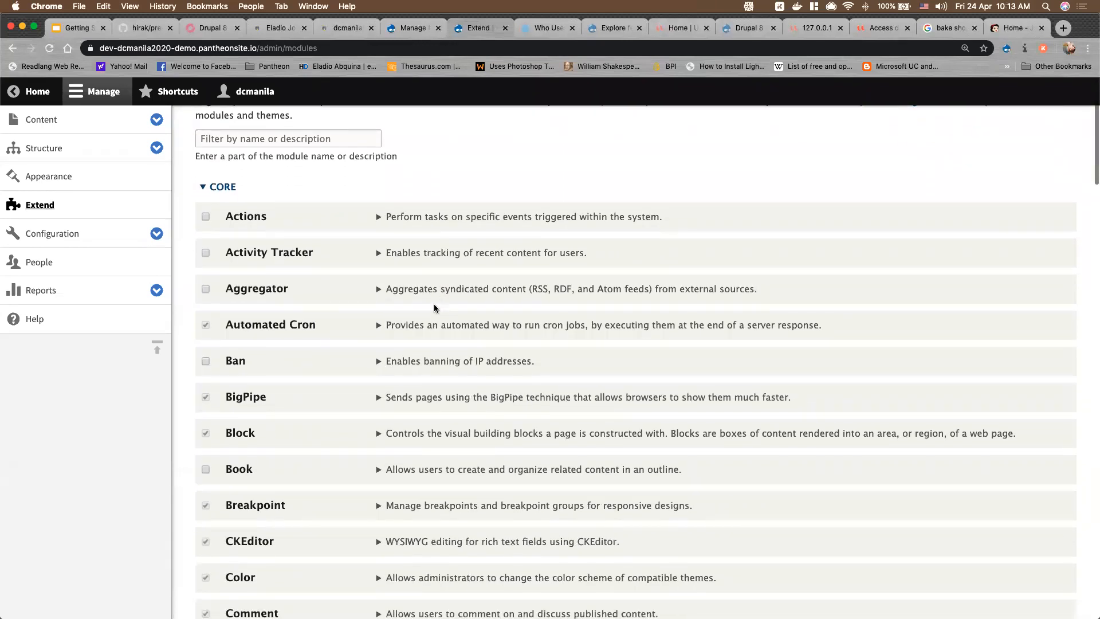
click(230, 190)
click(226, 225)
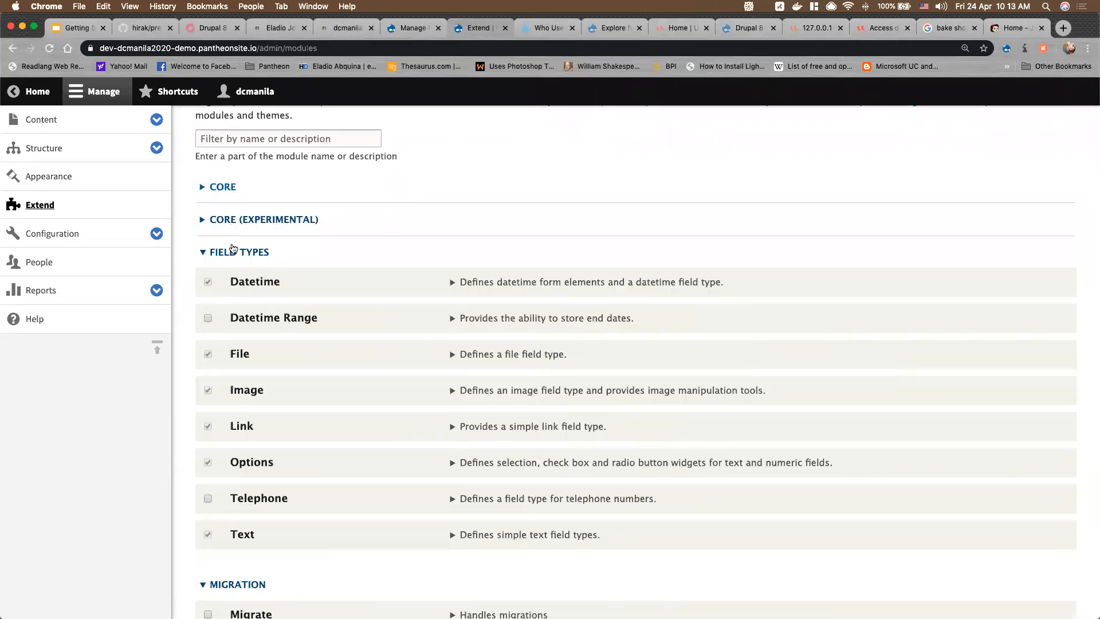
click(235, 254)
click(228, 284)
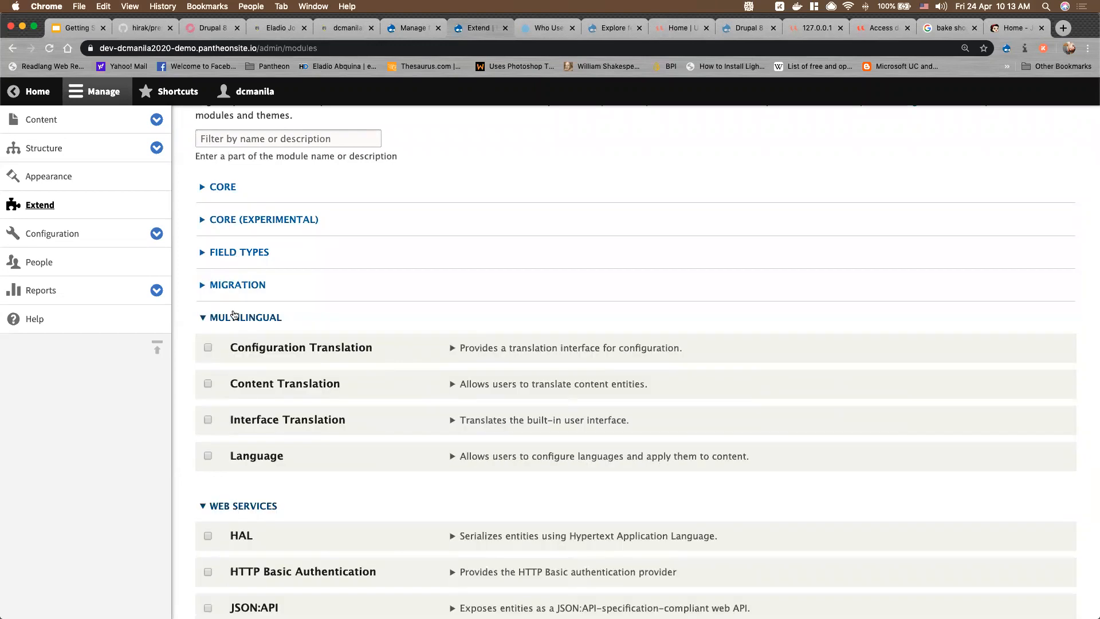
click(235, 317)
click(240, 354)
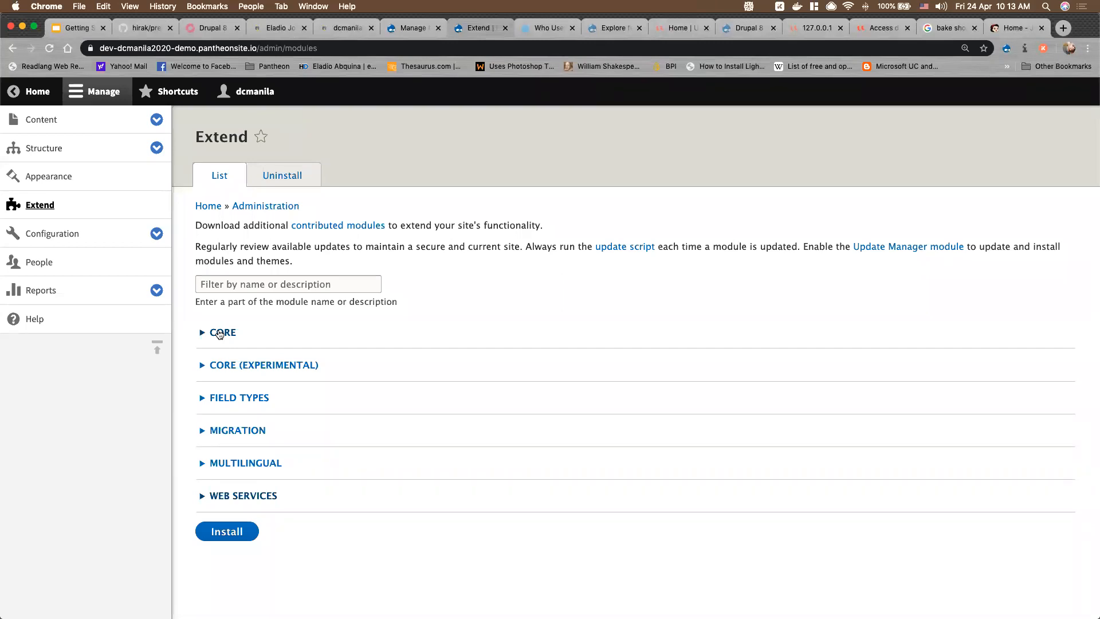
click(220, 333)
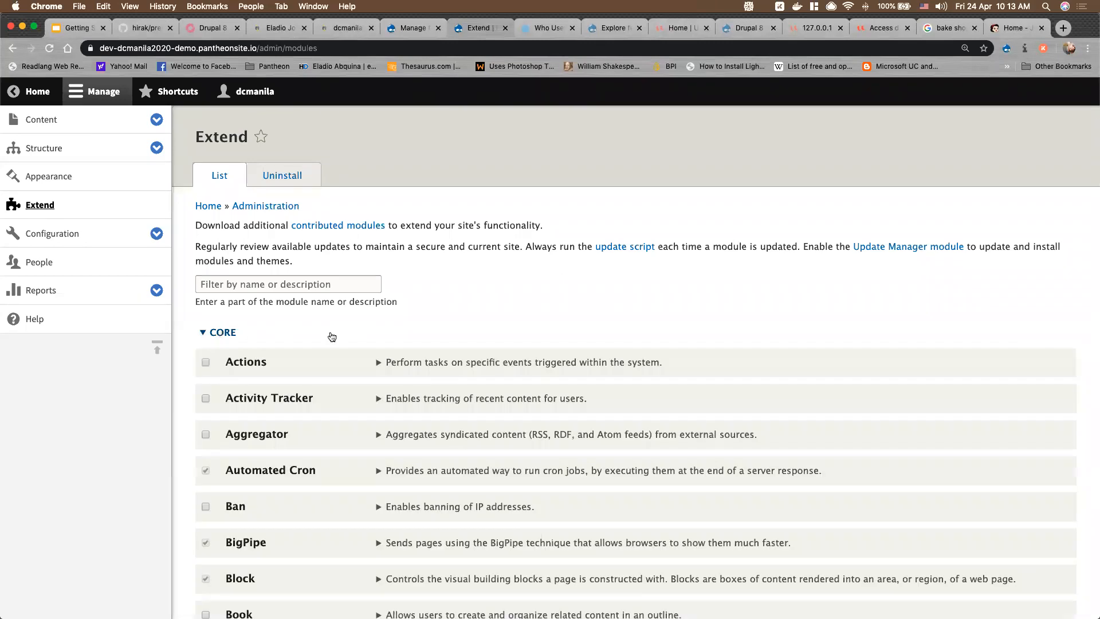
scroll(252, 337, down, 3)
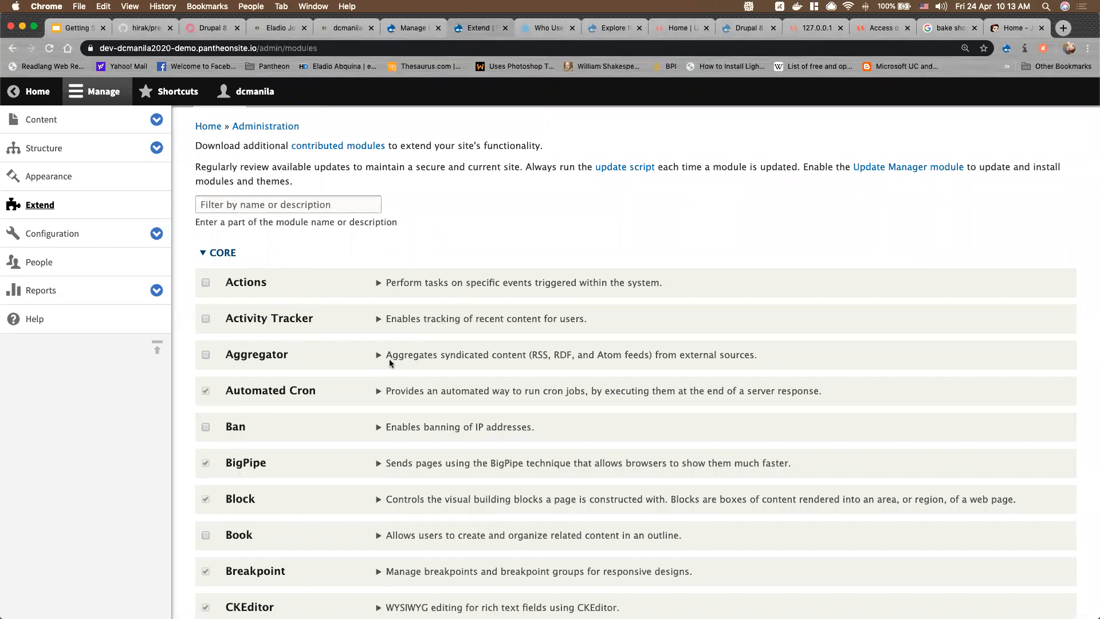
scroll(390, 360, down, 2)
scroll(390, 361, down, 10)
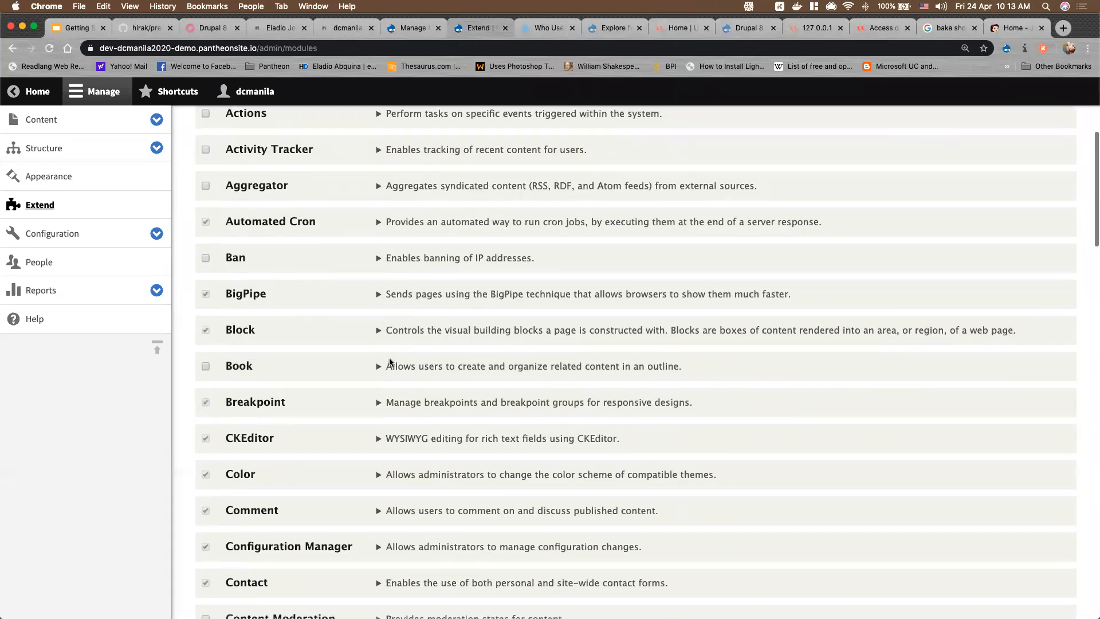
scroll(390, 361, down, 5)
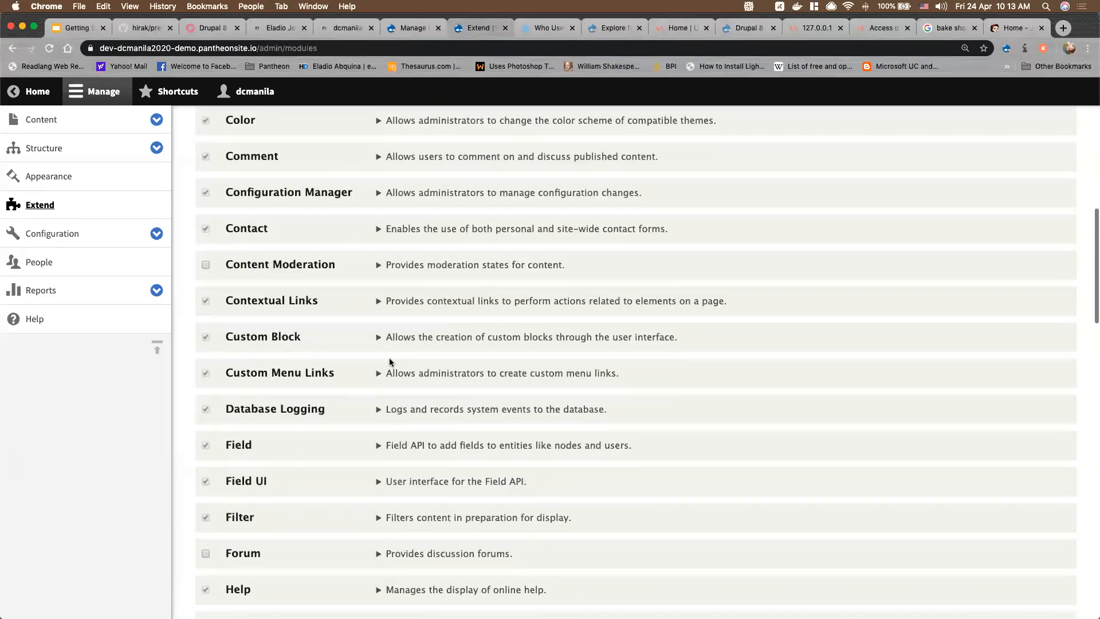
scroll(390, 361, down, 6)
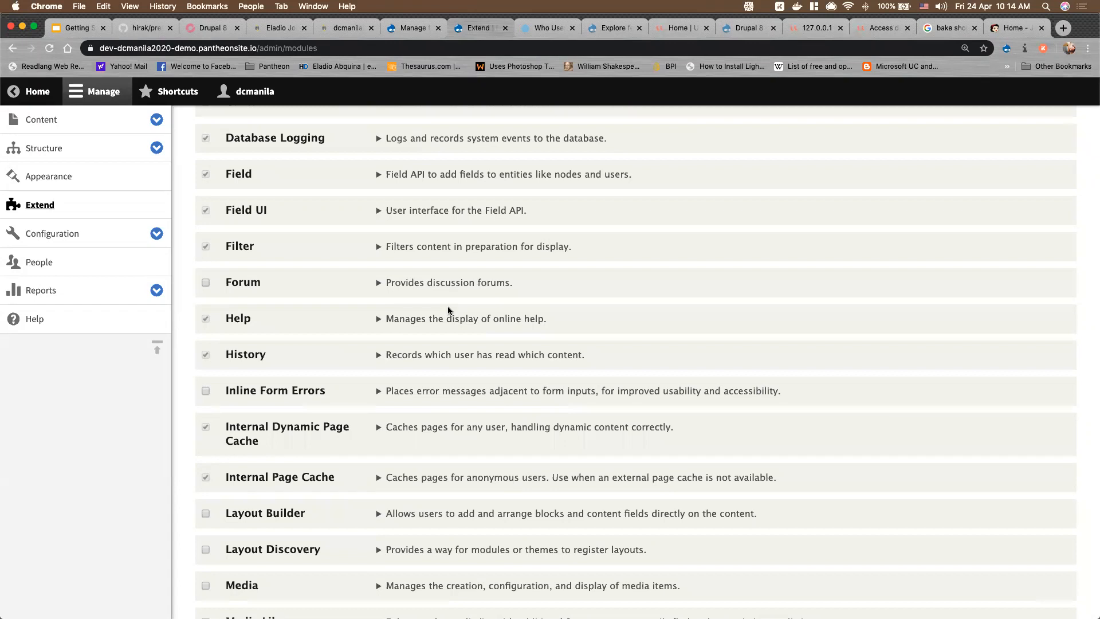
scroll(377, 304, down, 5)
scroll(377, 303, down, 14)
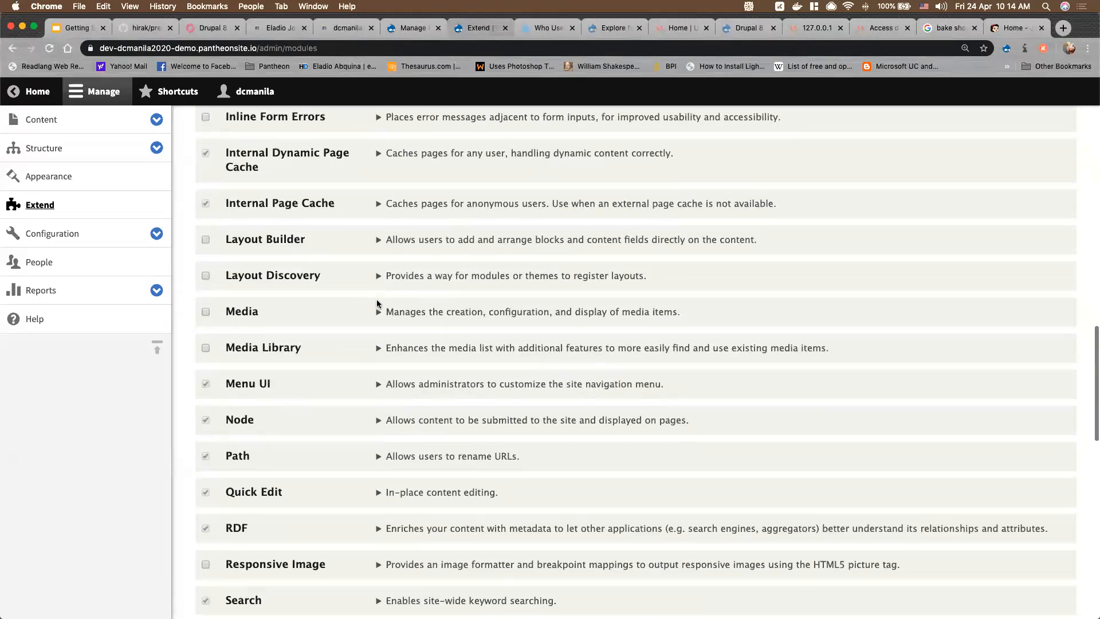
scroll(377, 302, down, 3)
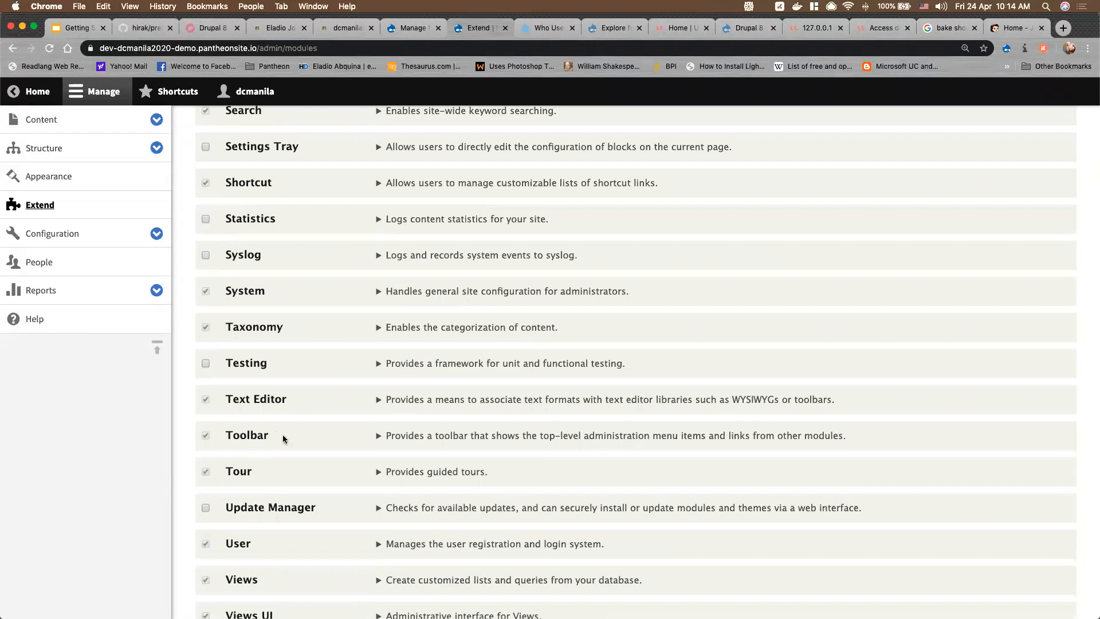
scroll(287, 349, up, 1)
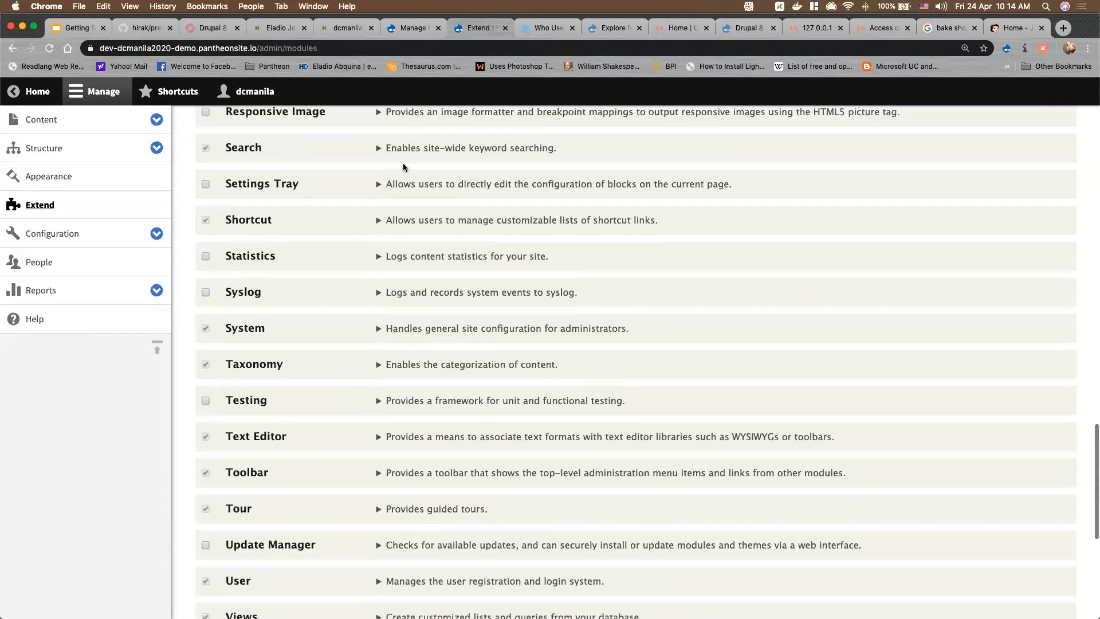
click(50, 98)
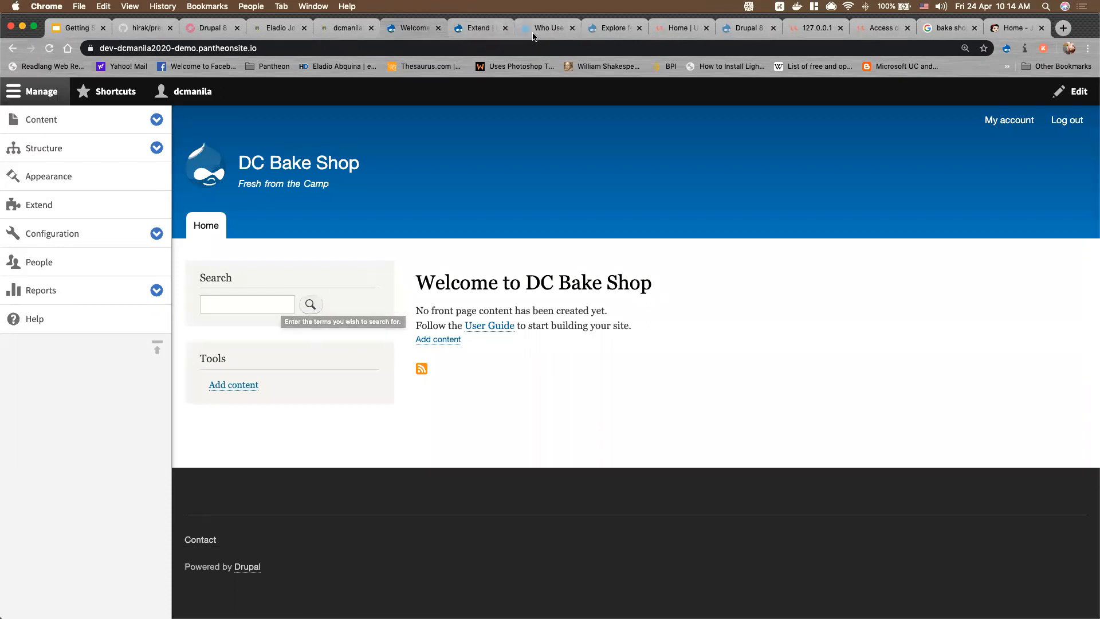
click(480, 28)
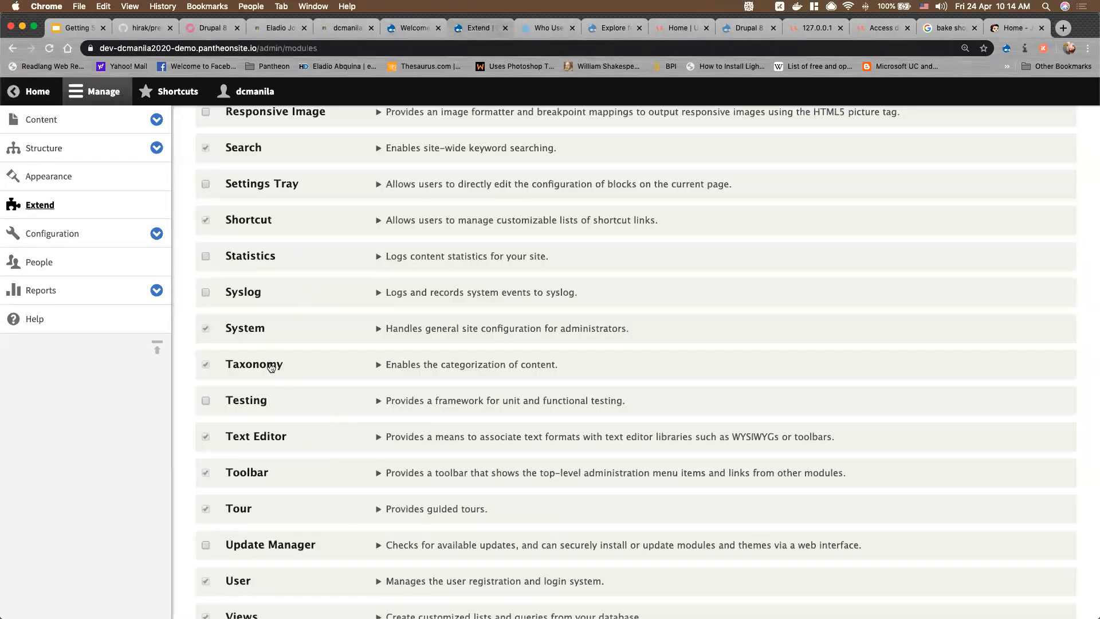
scroll(272, 370, down, 4)
scroll(272, 370, down, 1)
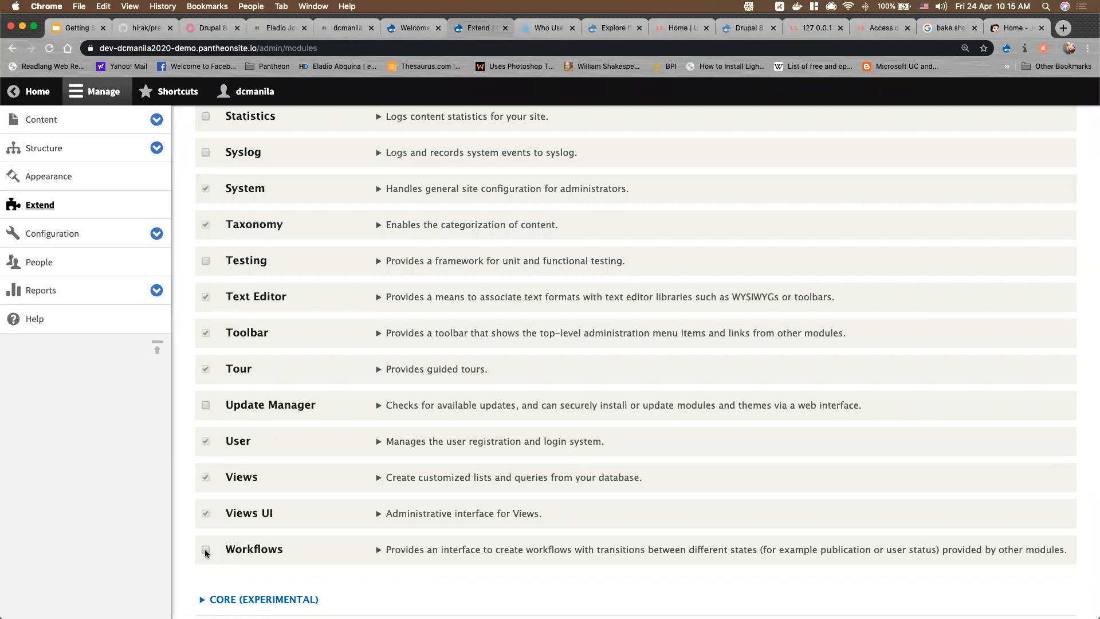
scroll(218, 544, down, 4)
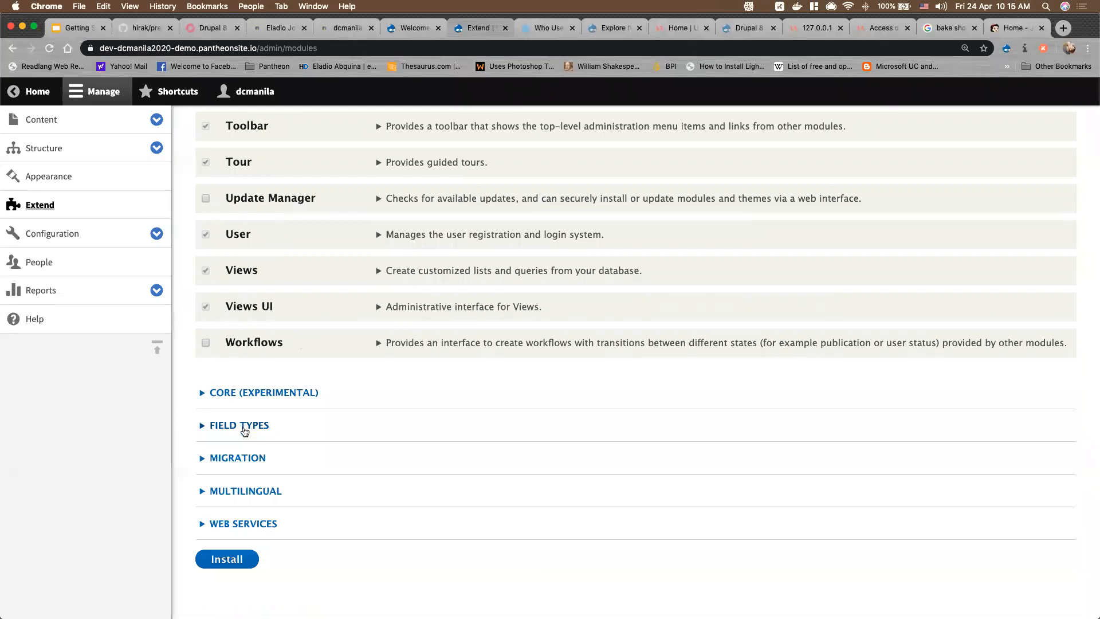
Re-expand the Web Services, Multilingual, Migration and Field Types module groups
click(157, 234)
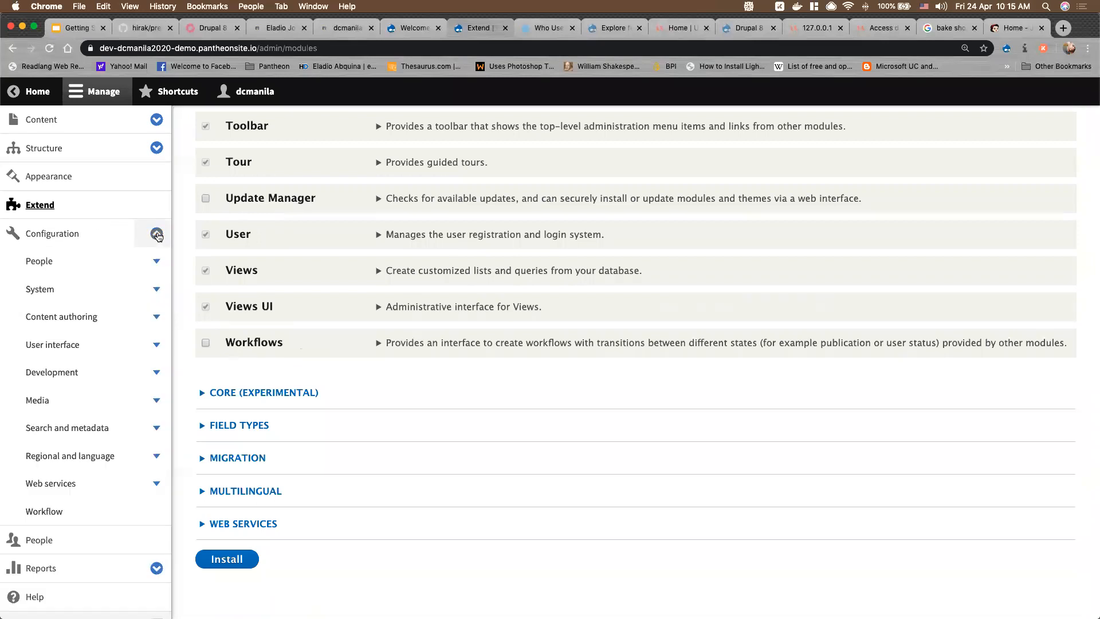
click(155, 238)
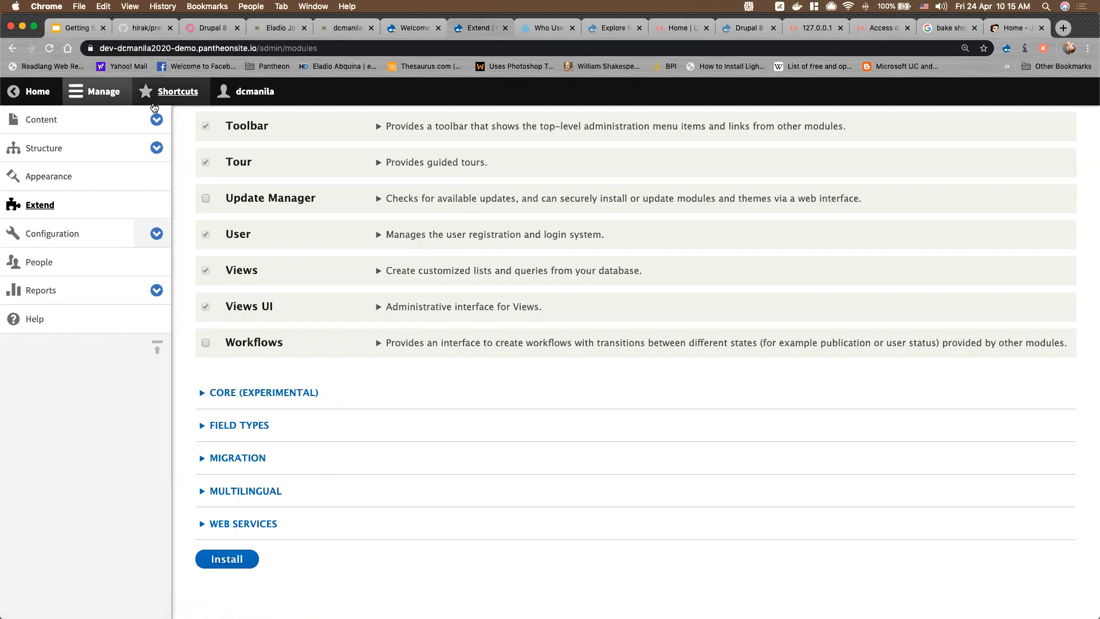
click(156, 149)
click(155, 150)
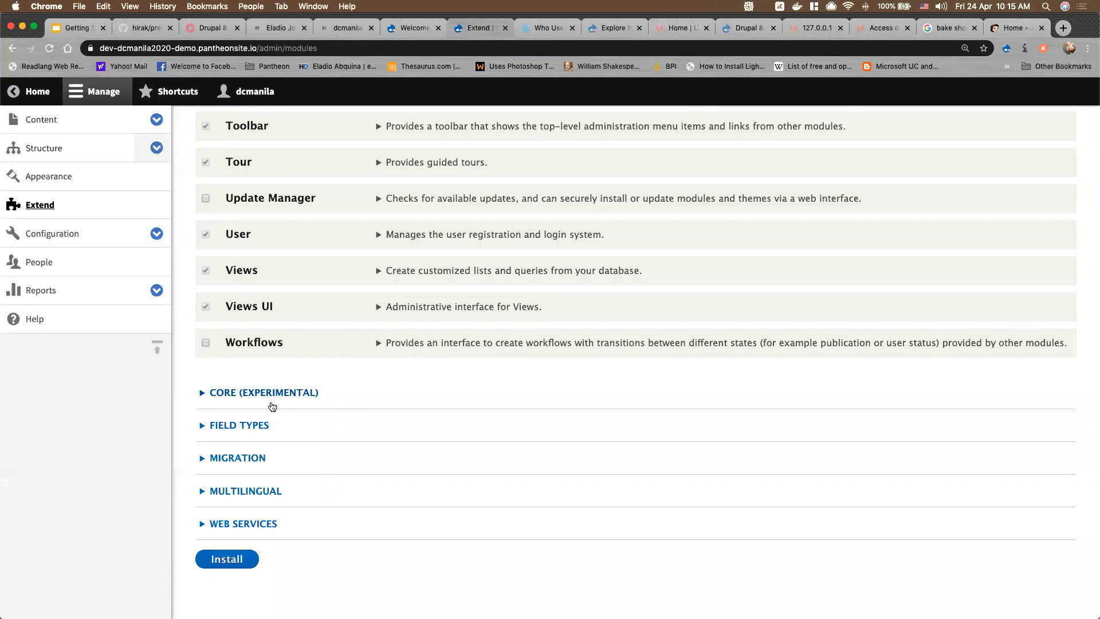
click(243, 523)
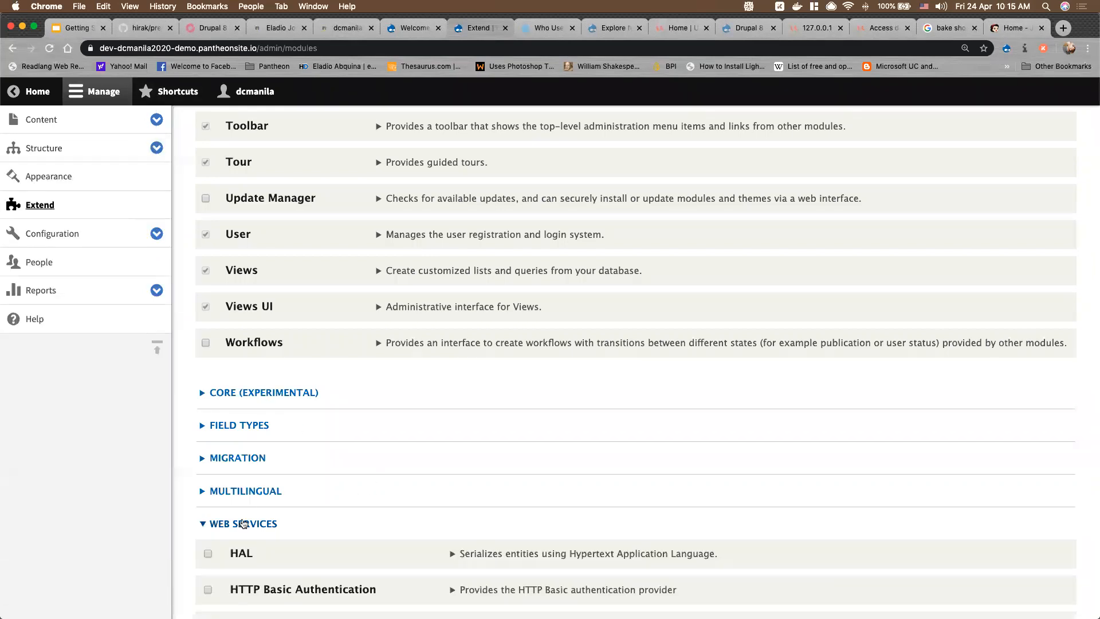
click(245, 491)
click(244, 458)
click(240, 426)
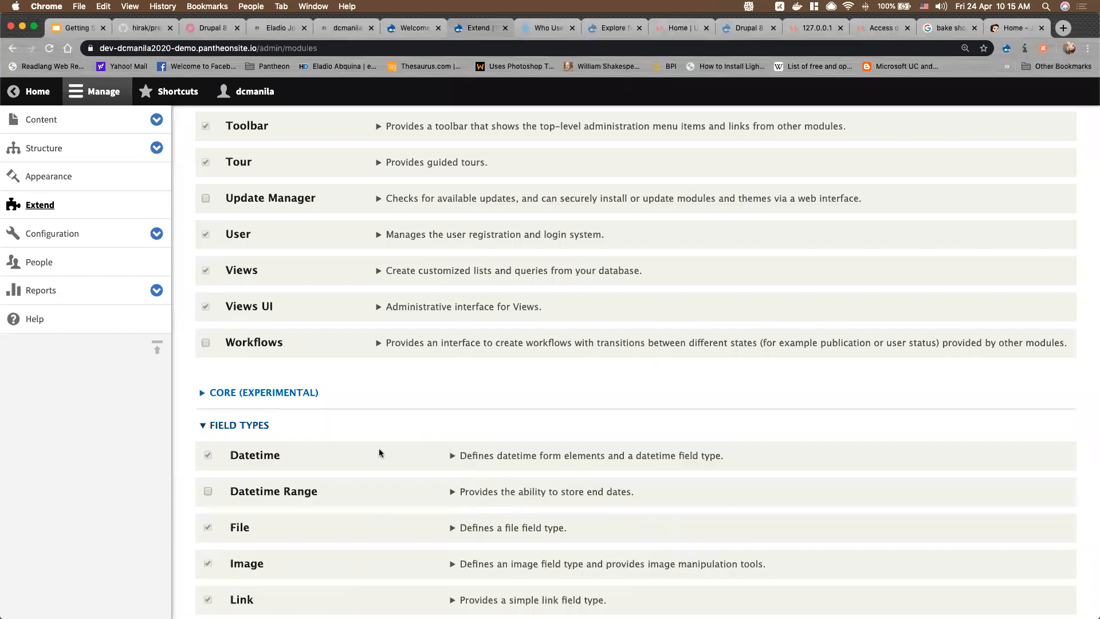
Tick the Telephone module under Field Types
scroll(353, 469, down, 5)
scroll(352, 468, up, 1)
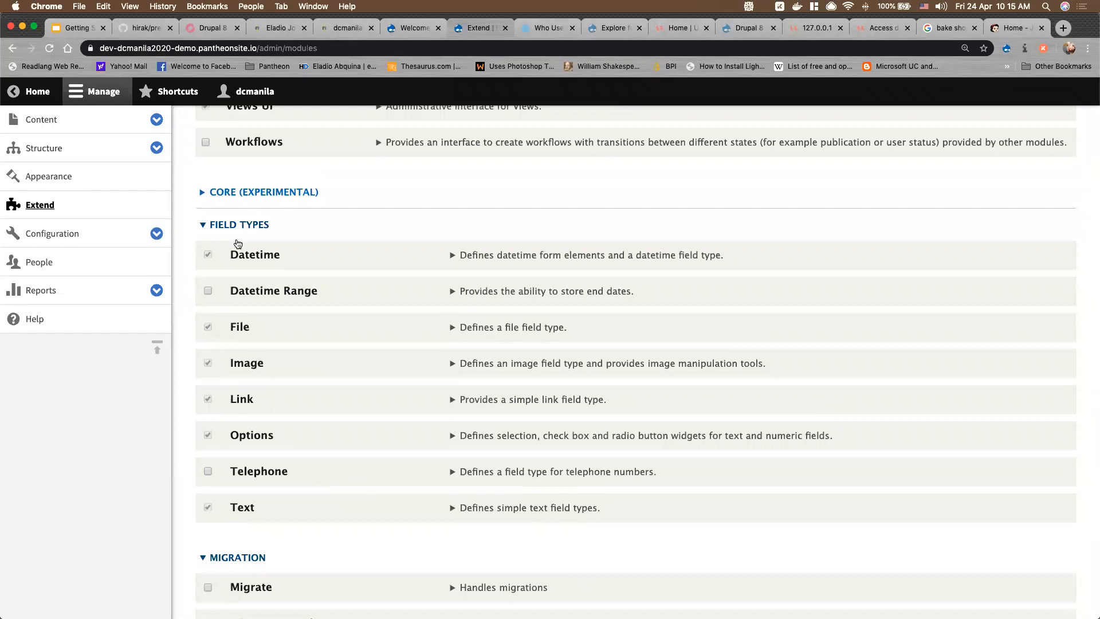
scroll(241, 255, down, 1)
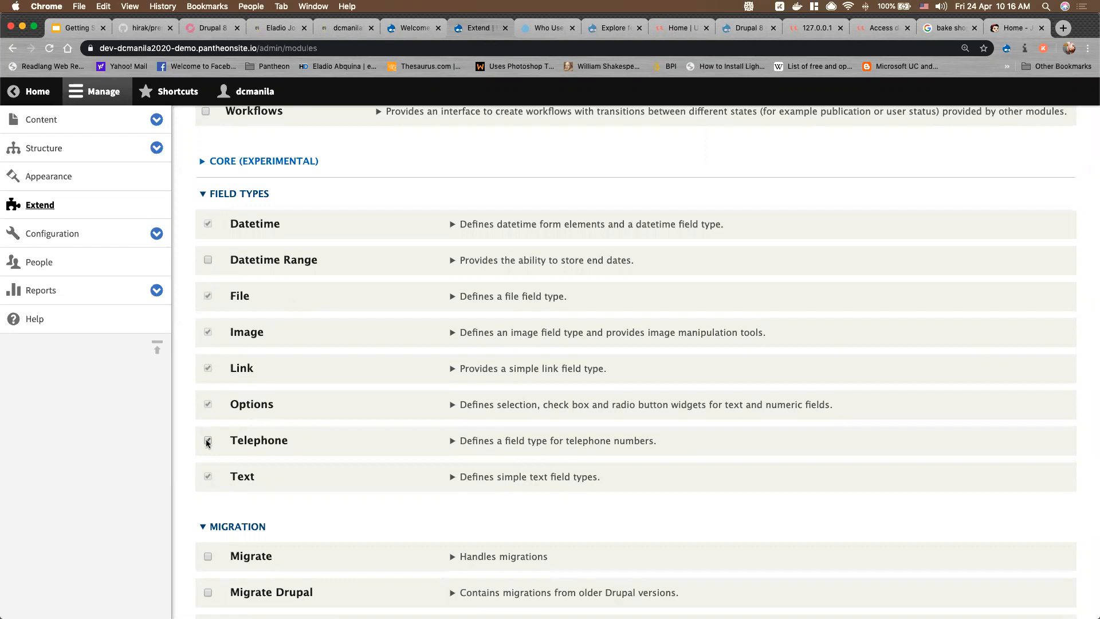
click(208, 261)
scroll(275, 499, down, 10)
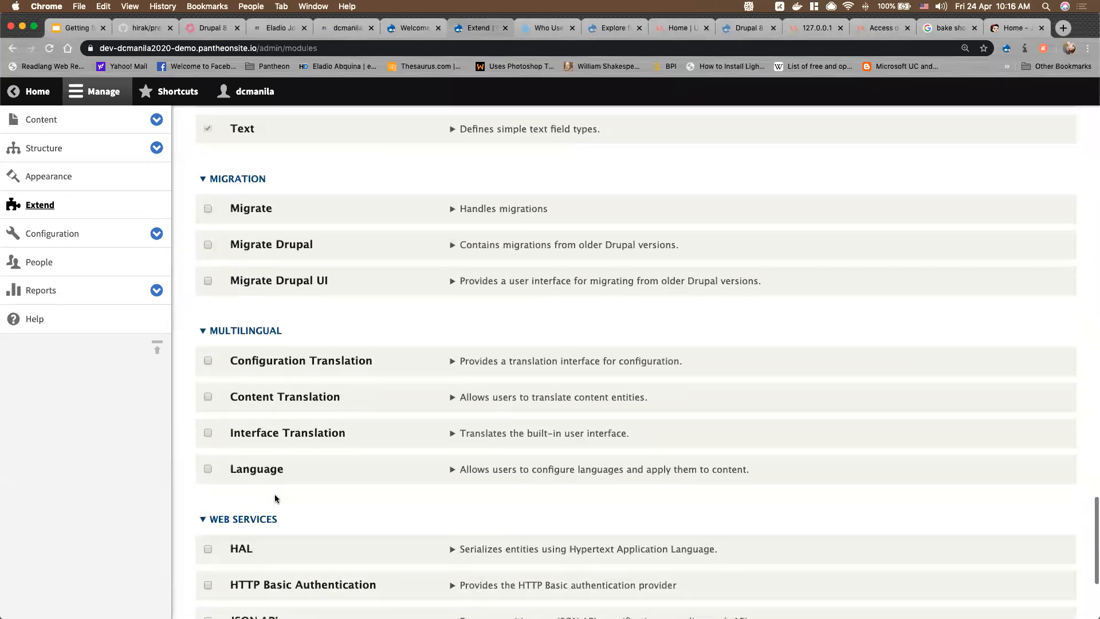
scroll(275, 499, down, 5)
Install the ticked field-type modules and open the People configuration page
click(246, 543)
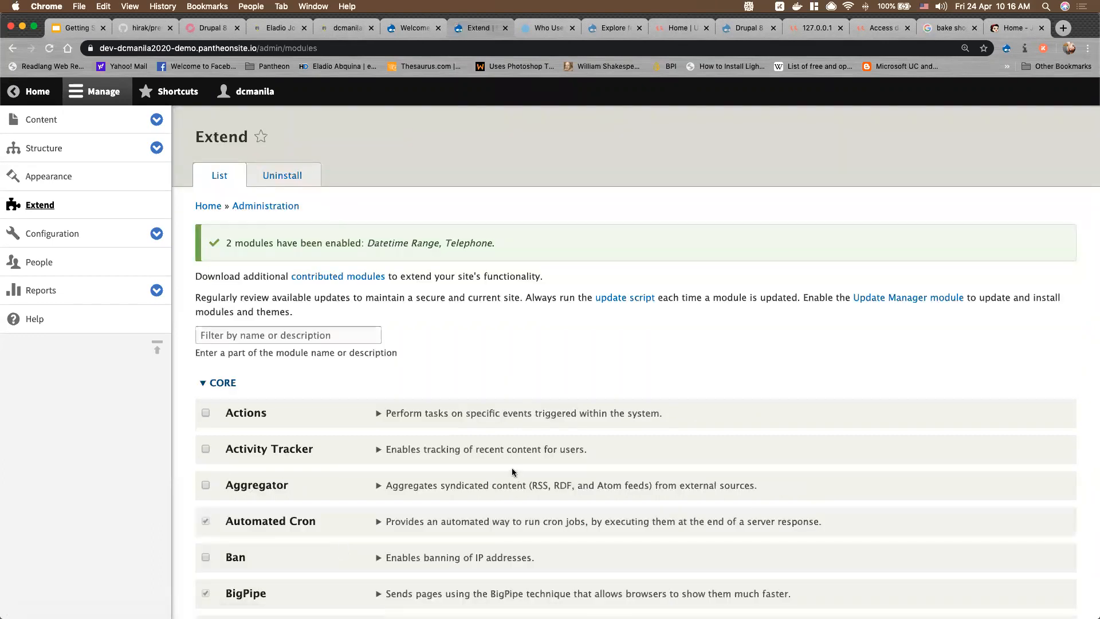
scroll(452, 435, down, 5)
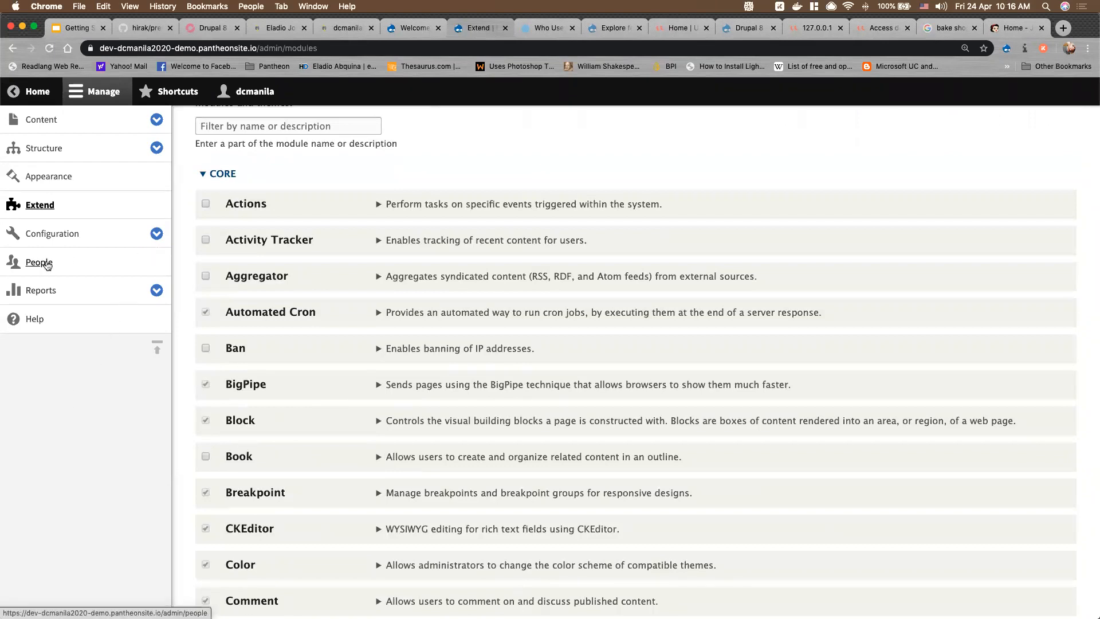
click(139, 239)
click(40, 264)
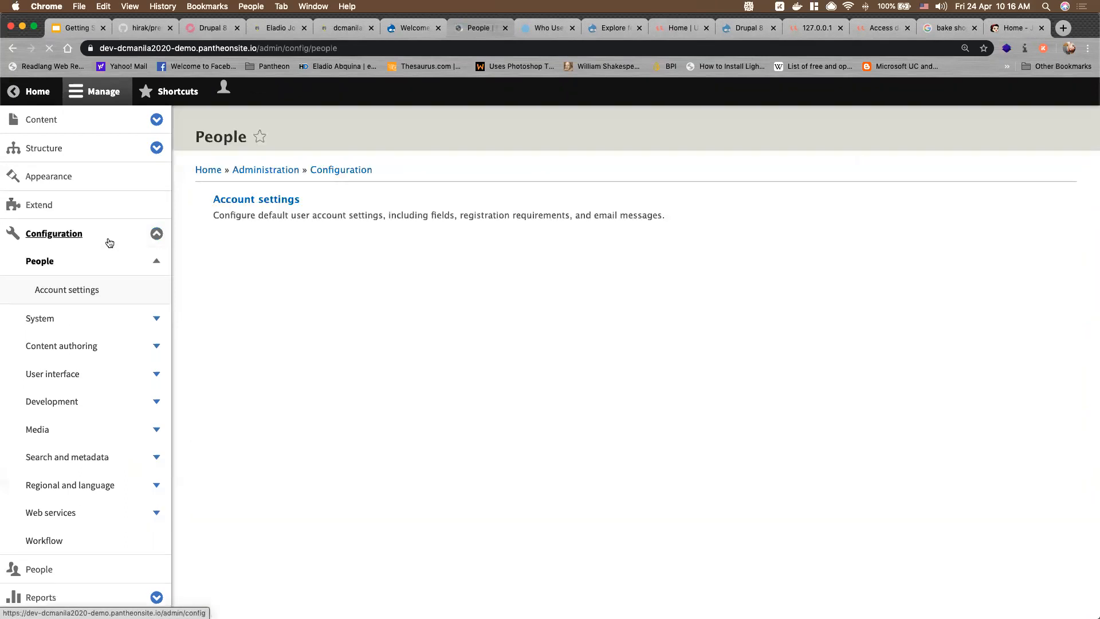
Start a new user account field from Account settings' Manage fields
click(241, 199)
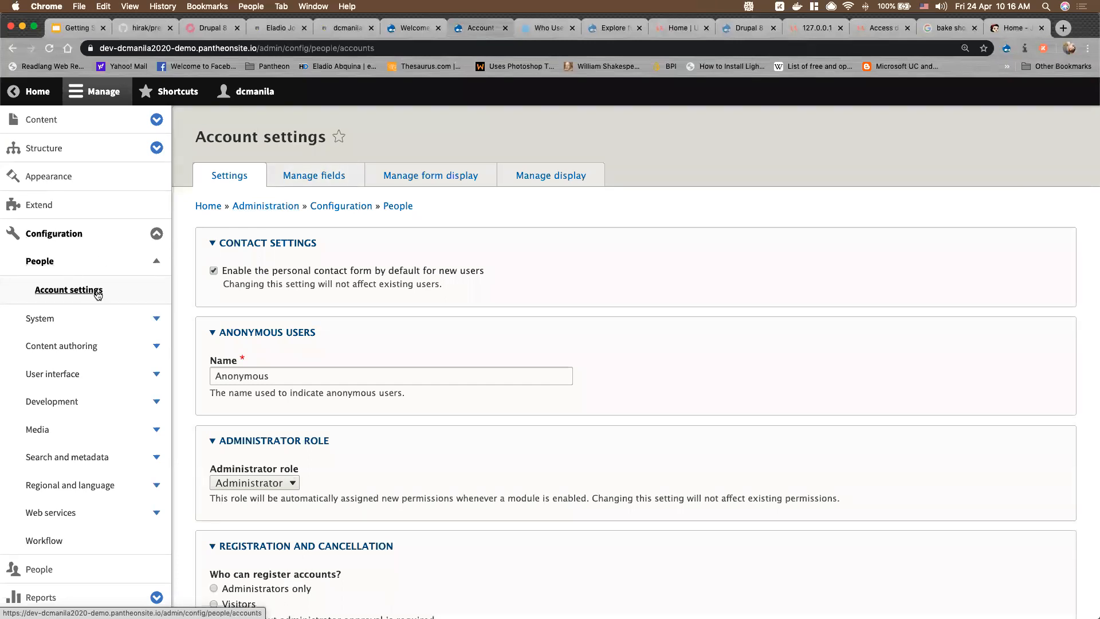
click(312, 178)
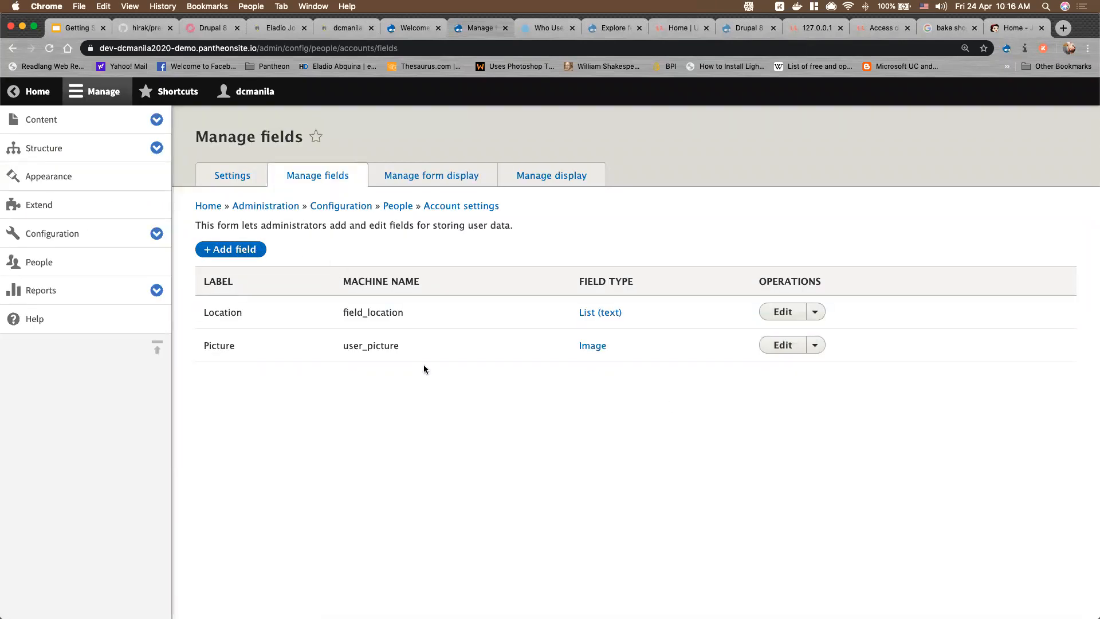
click(253, 250)
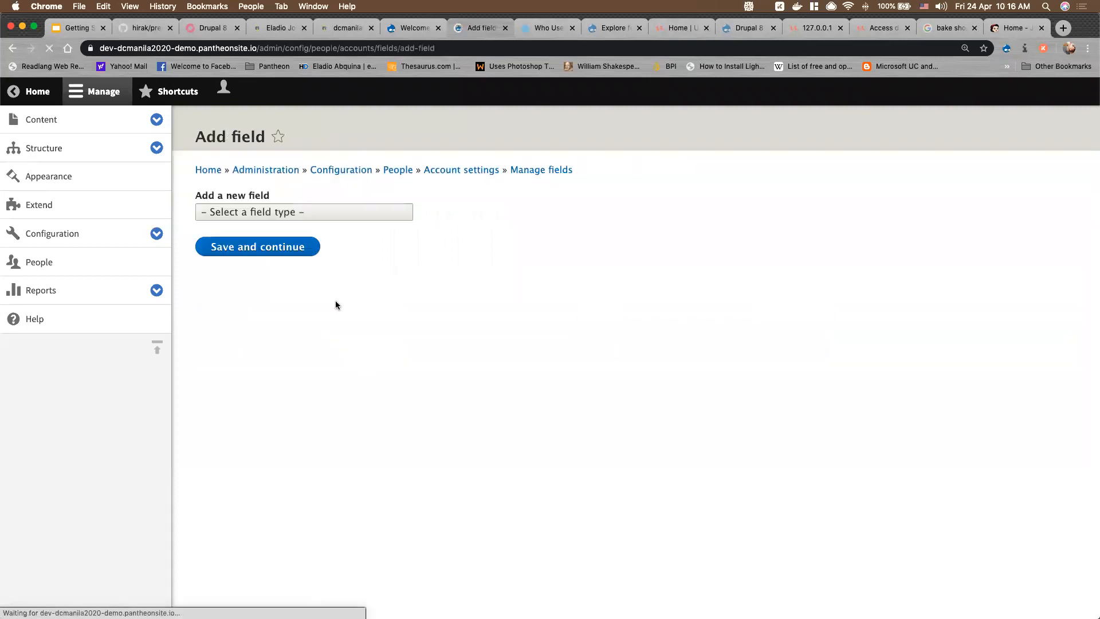
Create a Telephone number field labelled 'Mobile' on user accounts
click(291, 213)
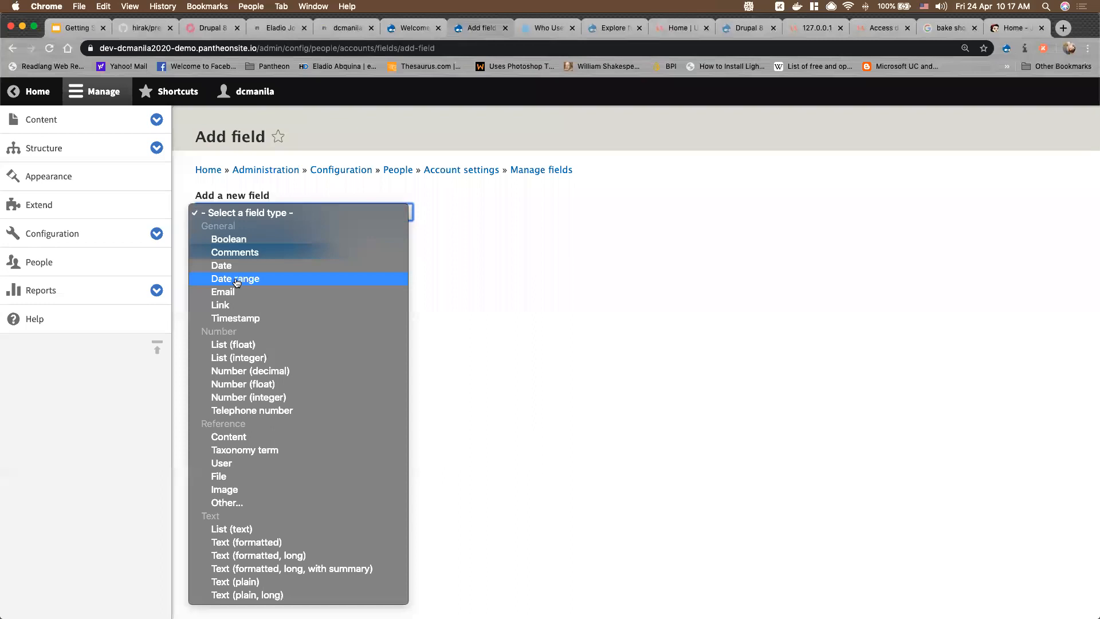
click(270, 411)
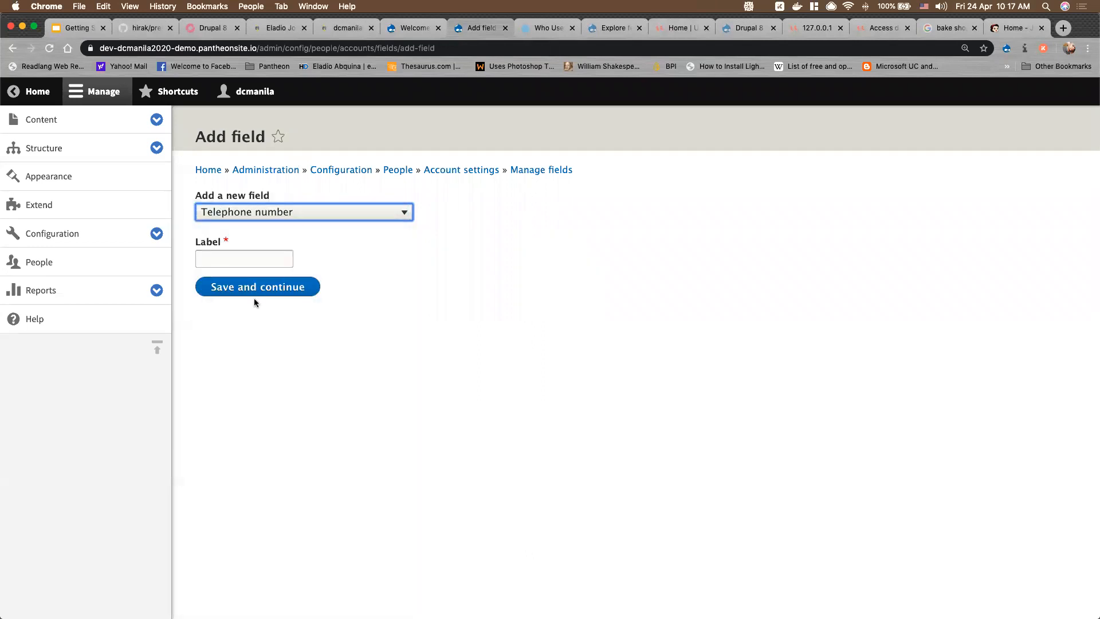
click(254, 261)
text(Mobile)
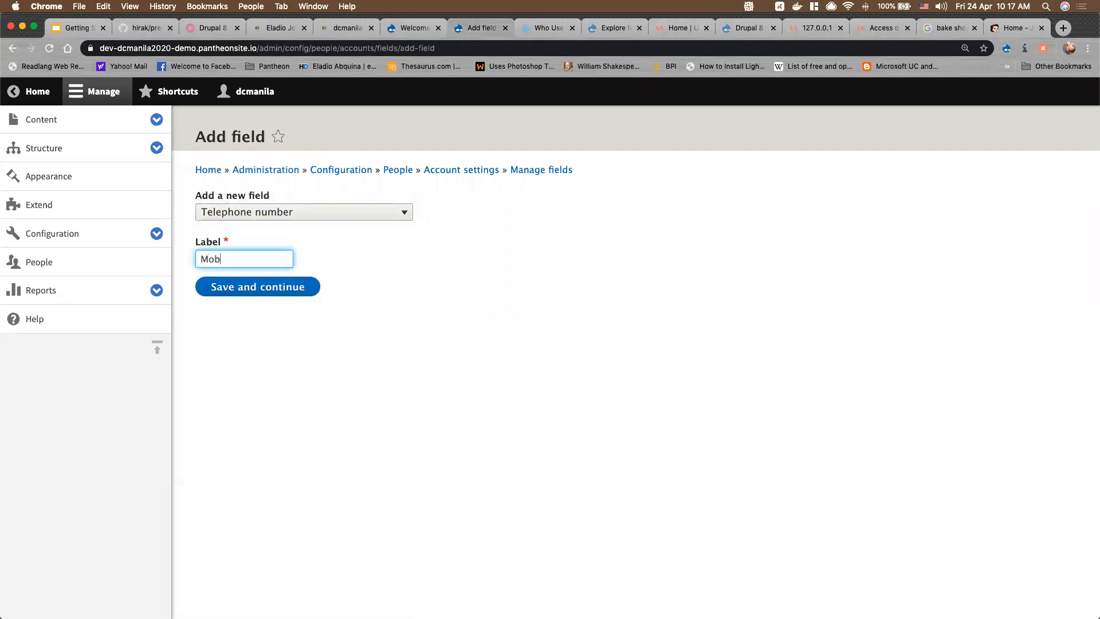
click(273, 291)
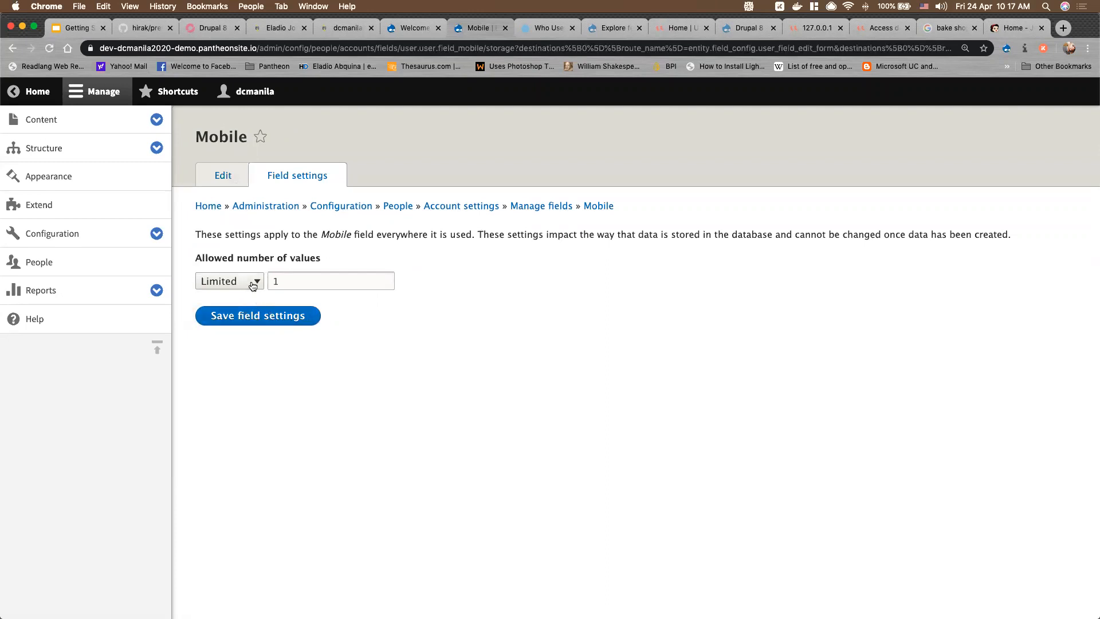
Set the Mobile field to allow unlimited values and save its settings
click(253, 286)
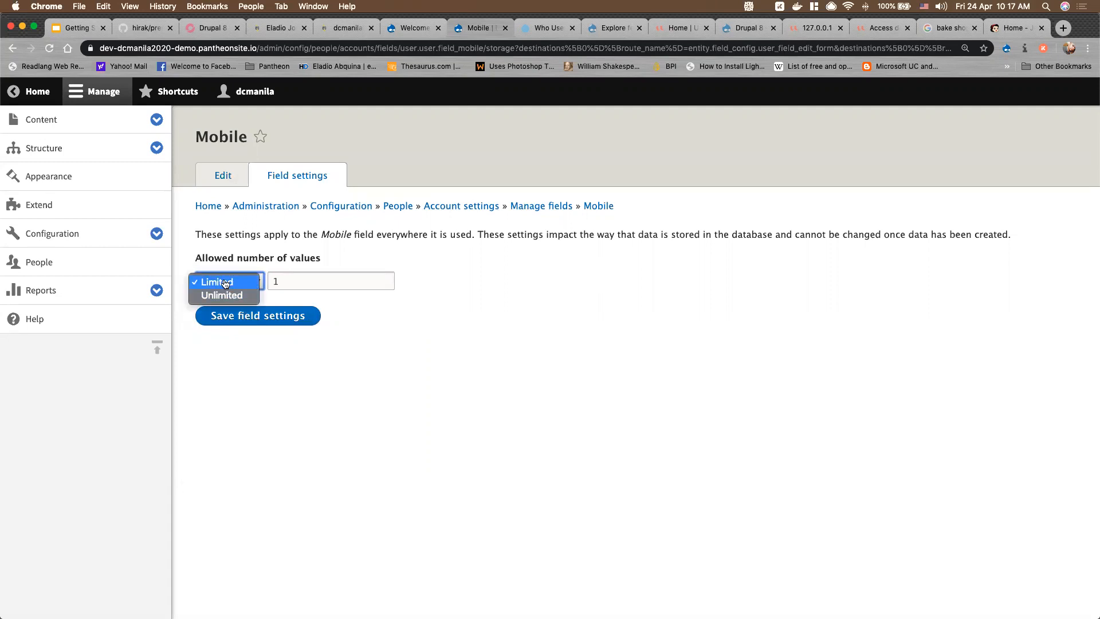
click(285, 285)
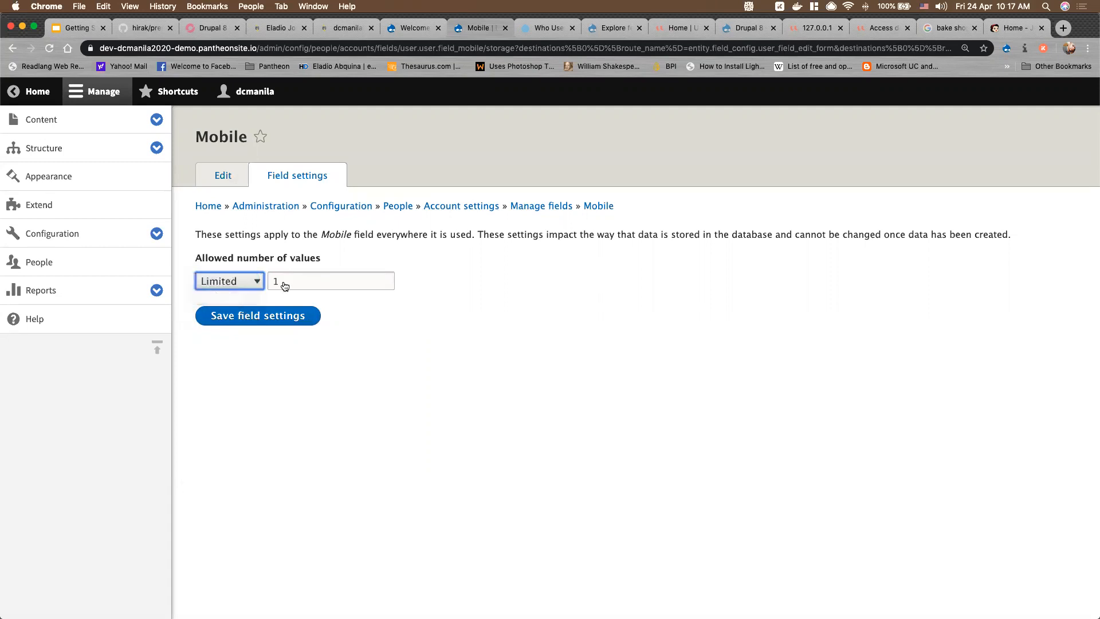
click(243, 287)
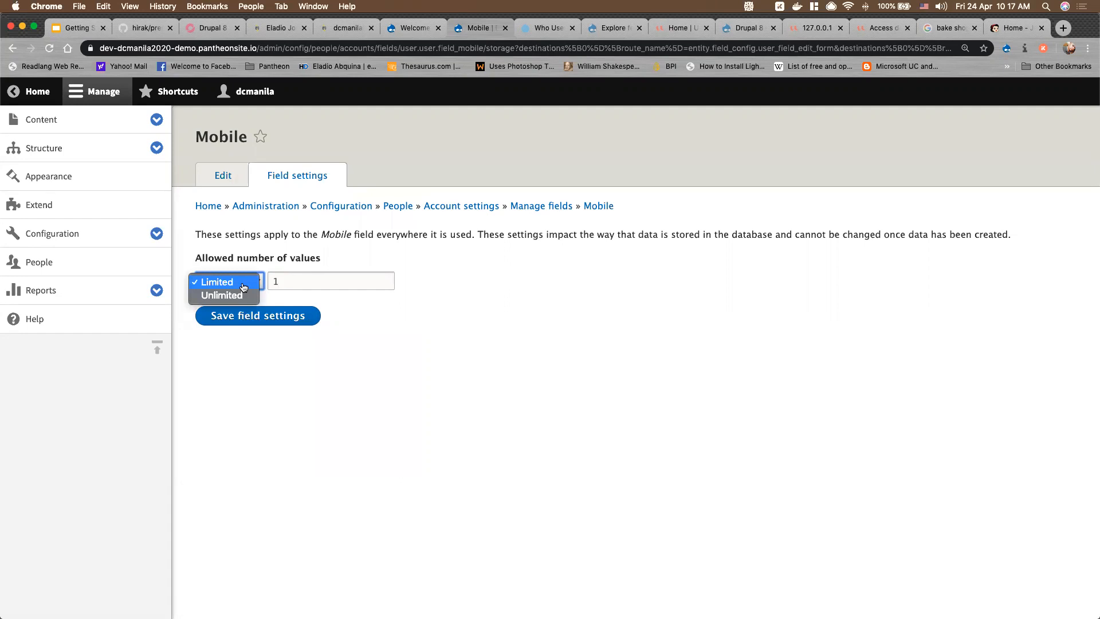
click(238, 296)
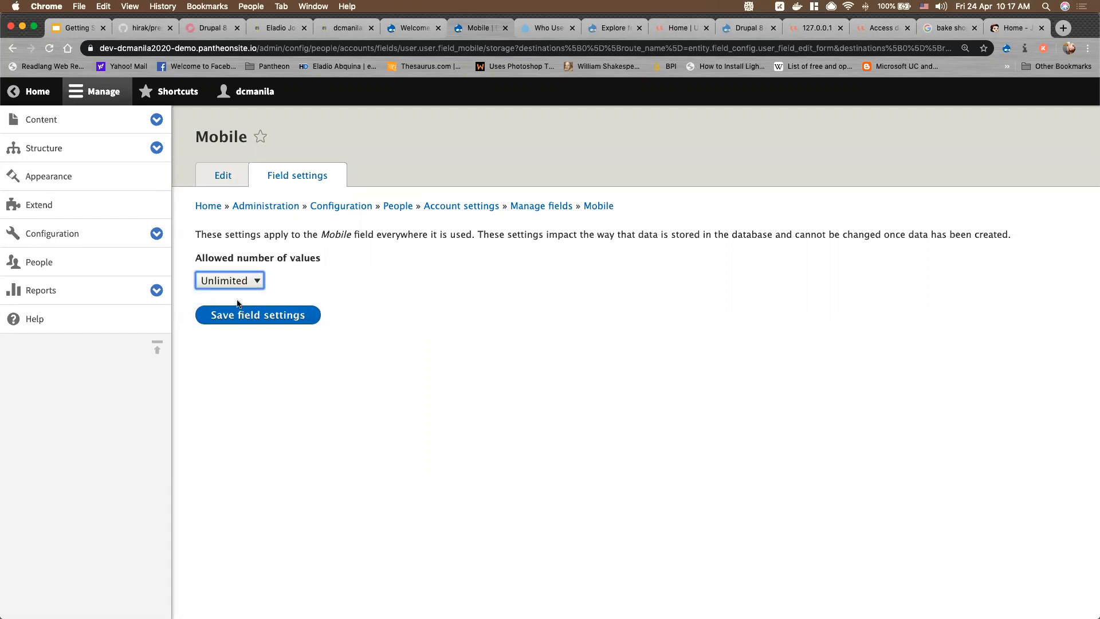
click(265, 311)
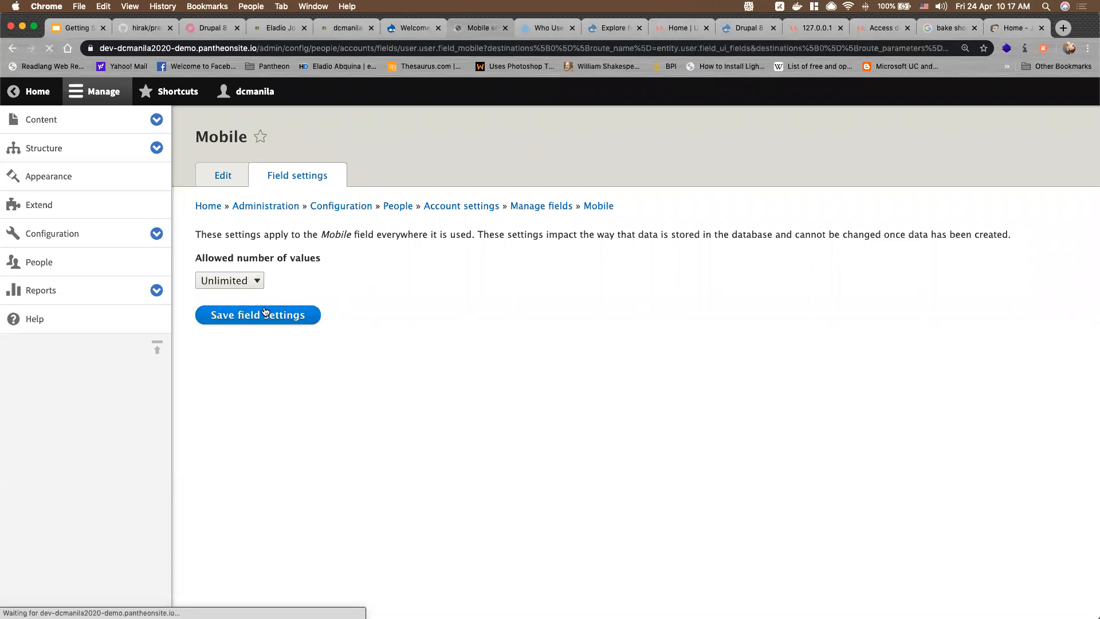
scroll(254, 367, down, 3)
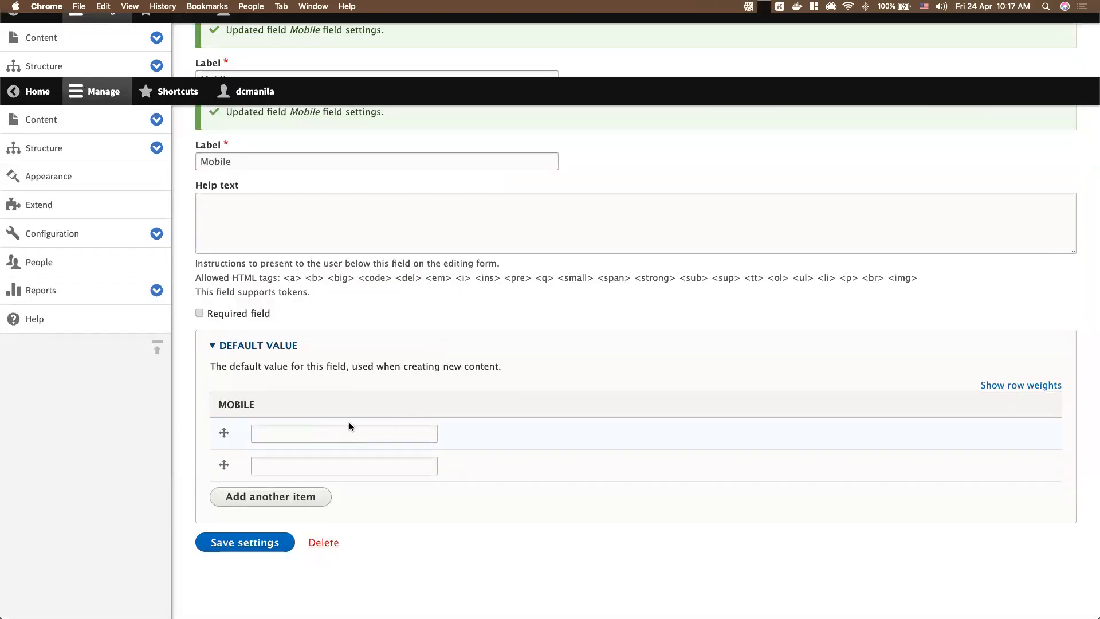
click(245, 548)
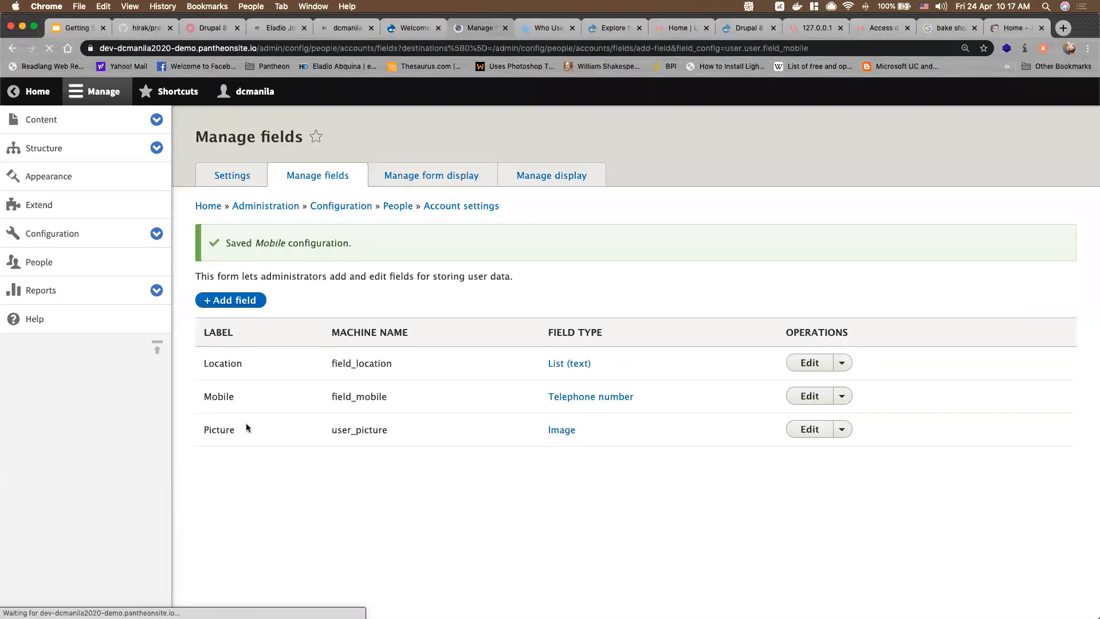
Add a Date range field labelled 'Store Shift' to user accounts
click(250, 299)
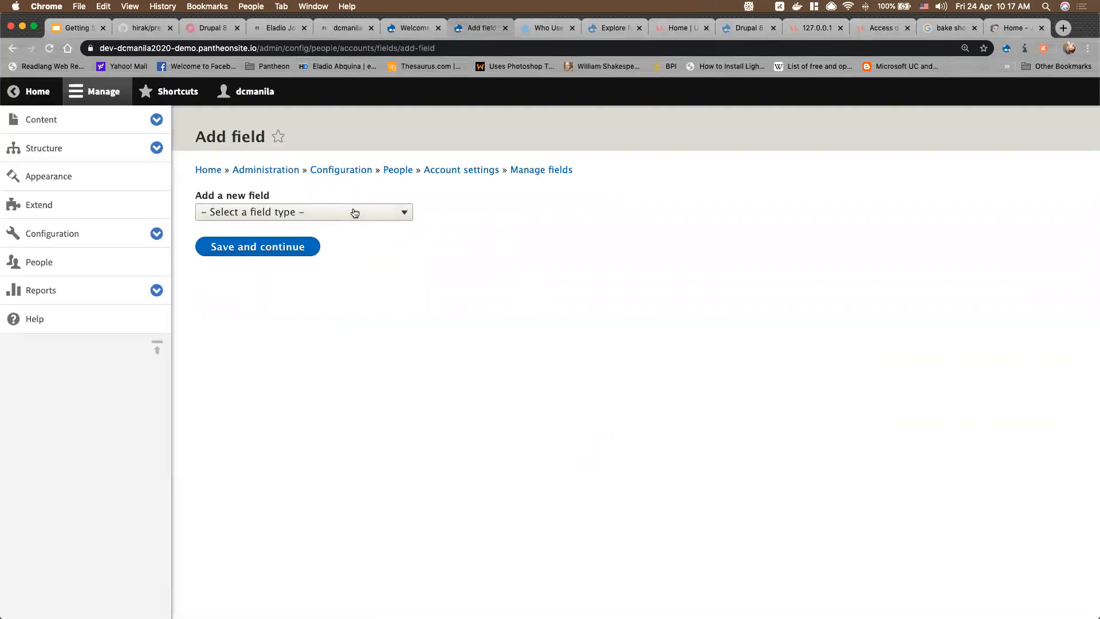
click(353, 213)
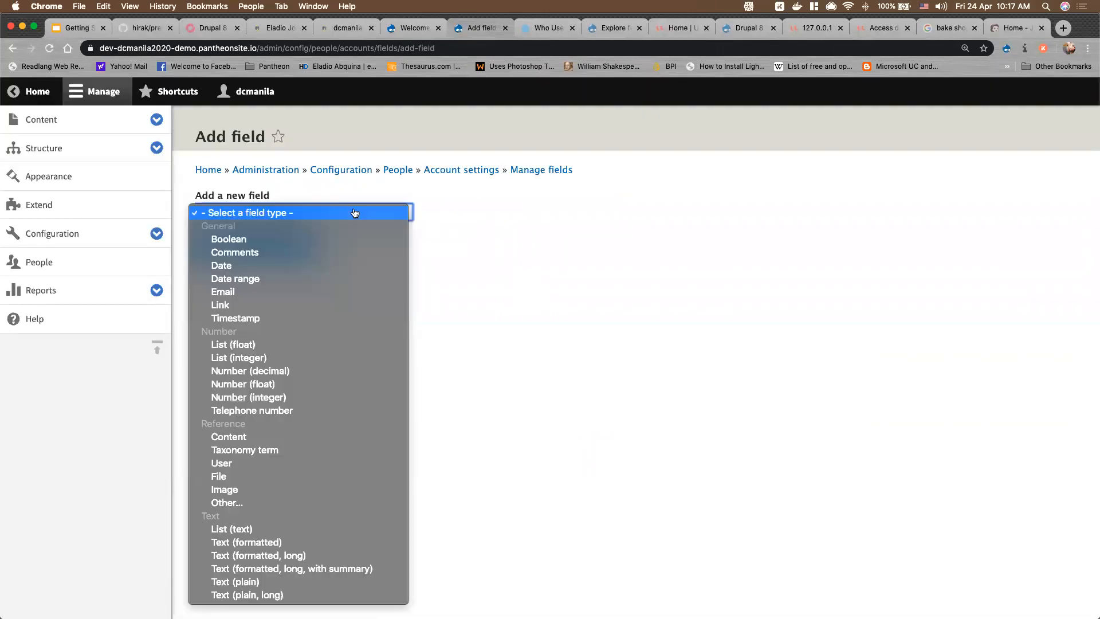
click(245, 280)
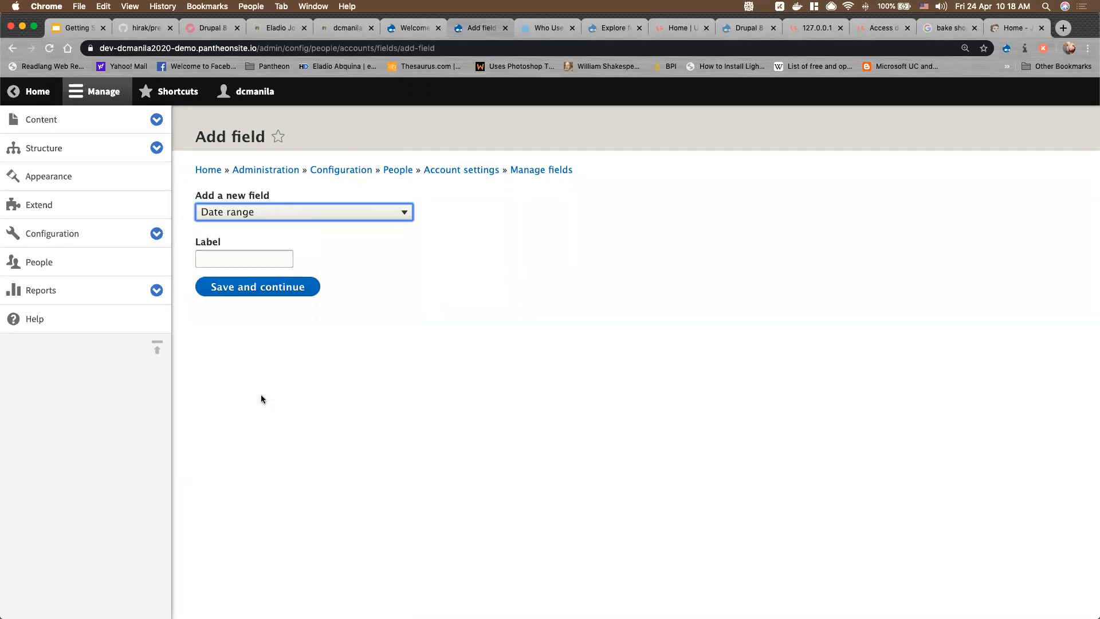
click(230, 261)
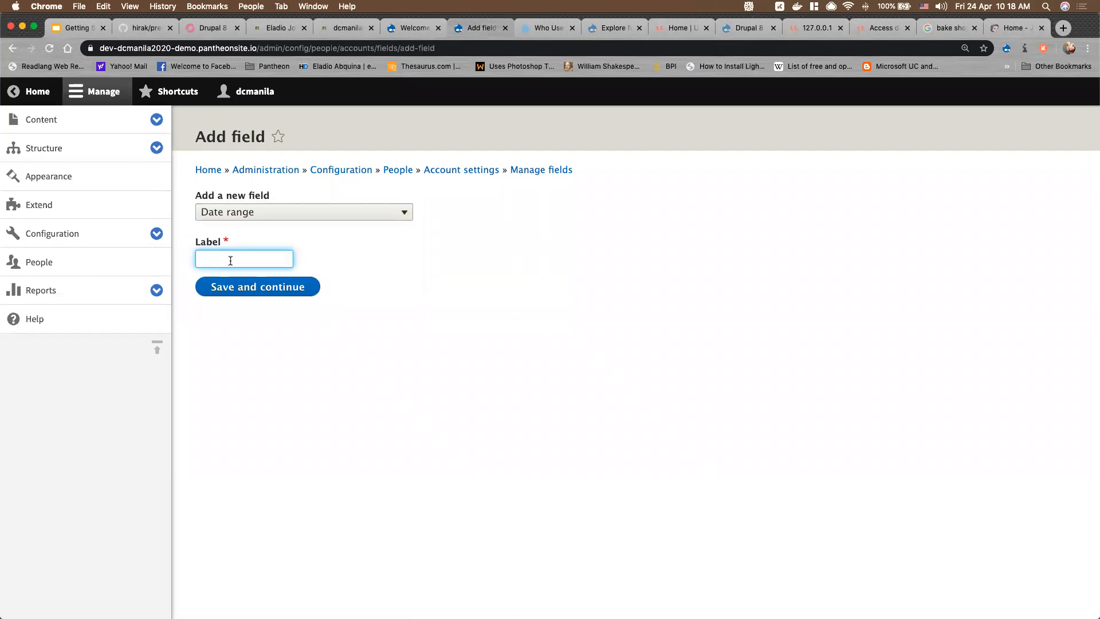
text(Sto)
key(BackSpace)
text(tore Shift)
click(236, 288)
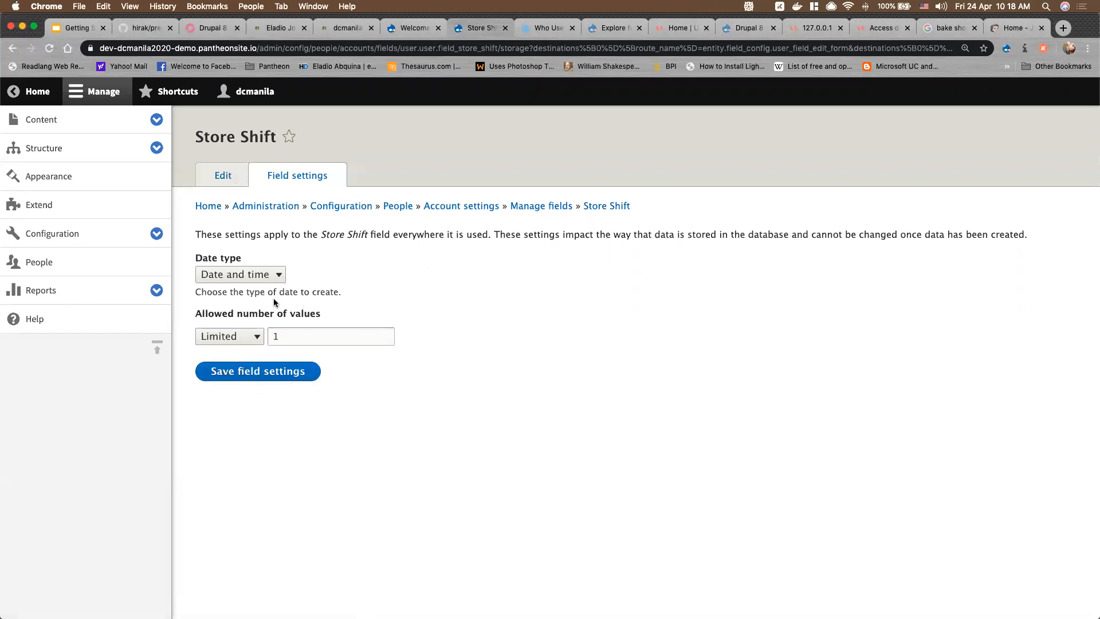
Keep Date and time as the Store Shift date type and save storage settings
click(269, 276)
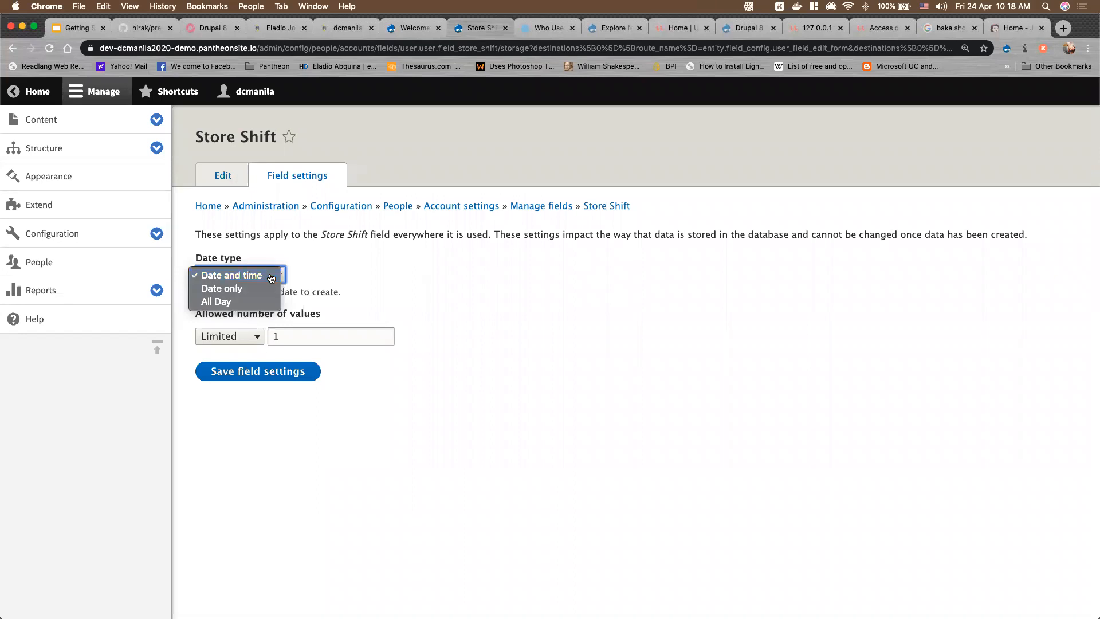
click(271, 276)
click(264, 374)
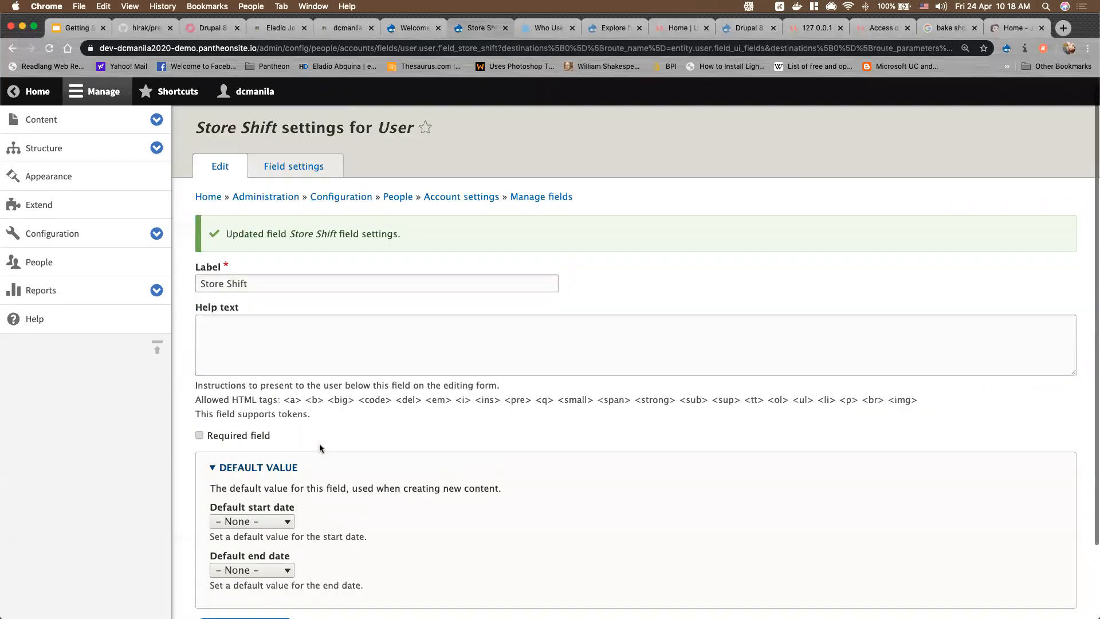
Default both the start and end dates to Current date and save the field
scroll(320, 444, down, 3)
click(255, 437)
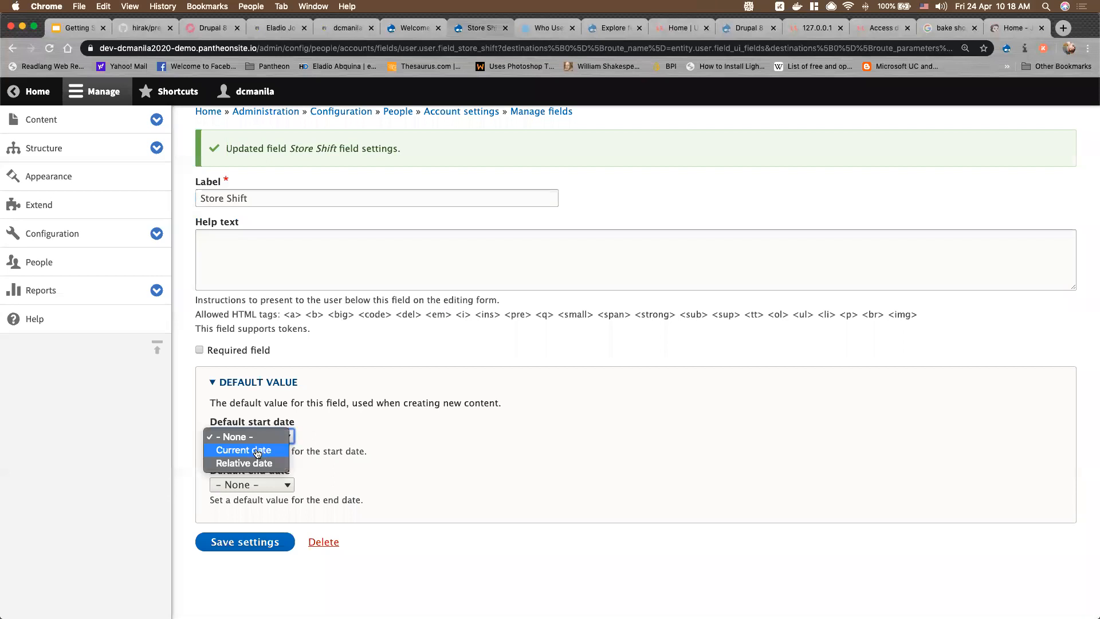
click(257, 454)
click(265, 490)
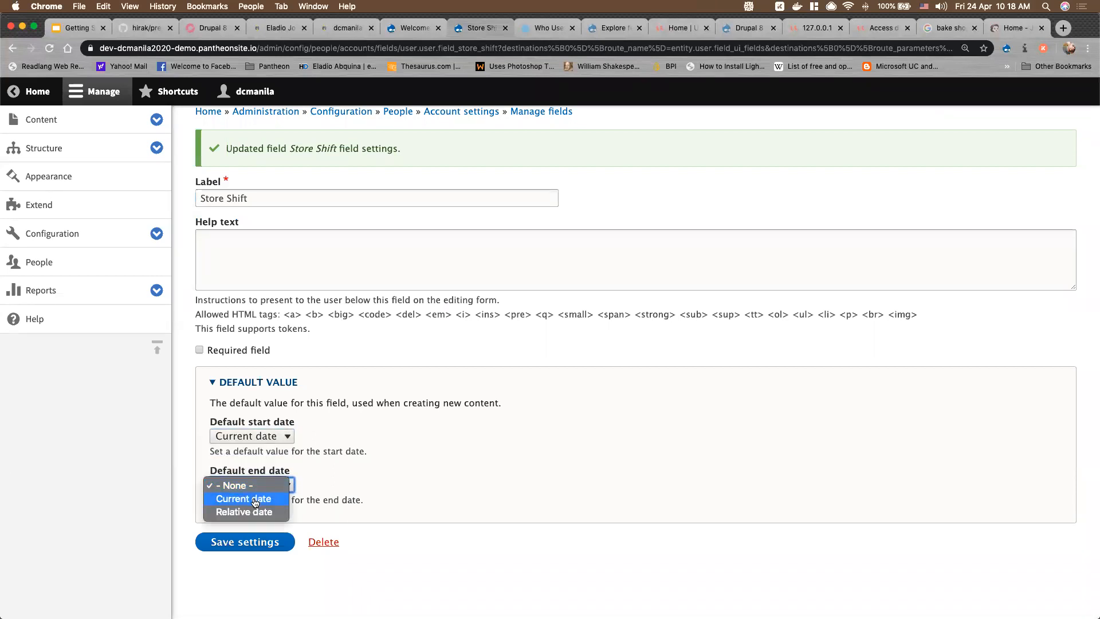
click(252, 516)
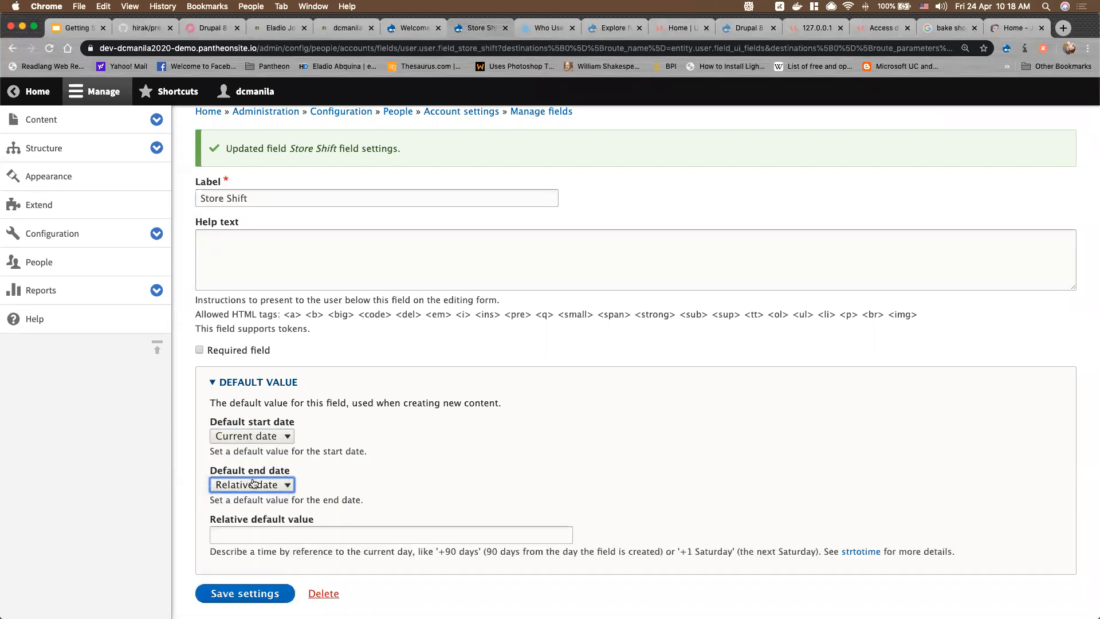
click(254, 484)
click(250, 472)
click(245, 544)
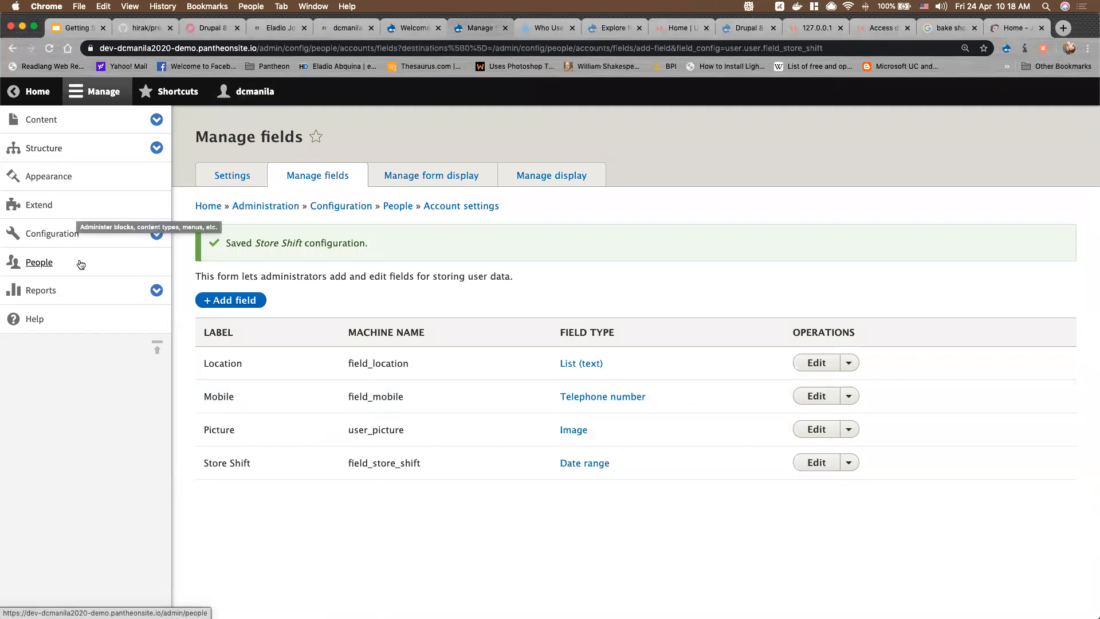
Open the other user's account from the People list for editing
super+click(42, 262)
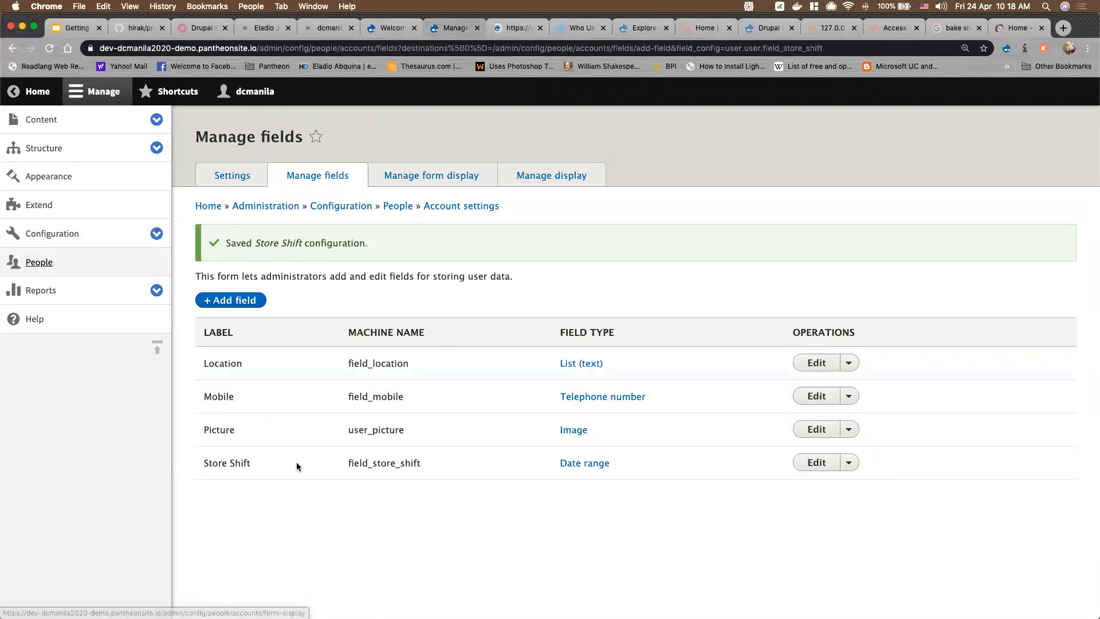
click(513, 34)
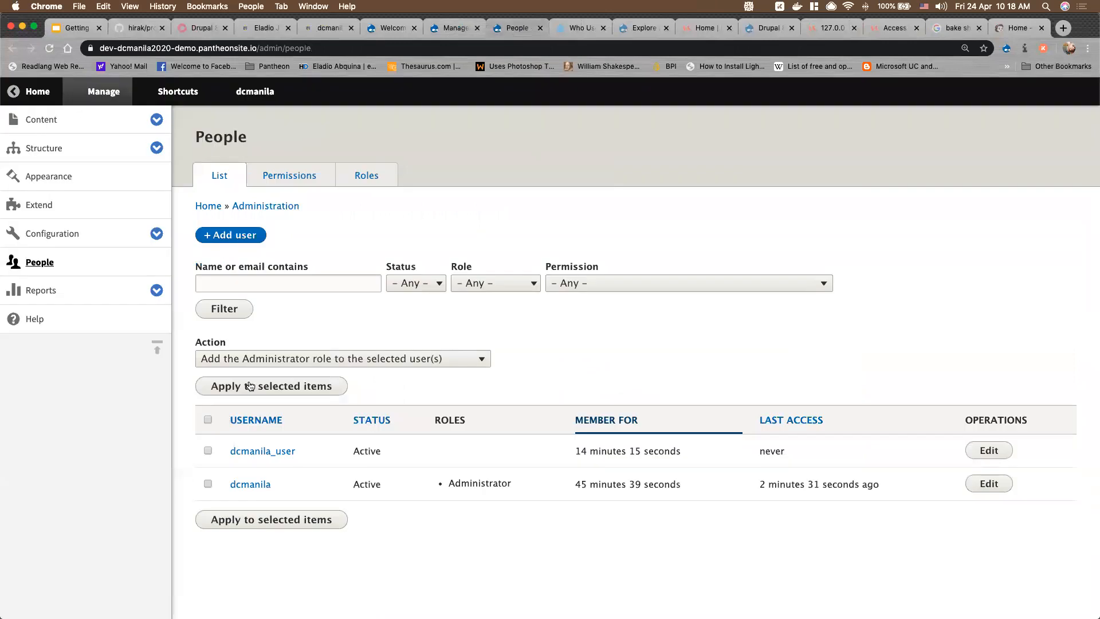
click(989, 450)
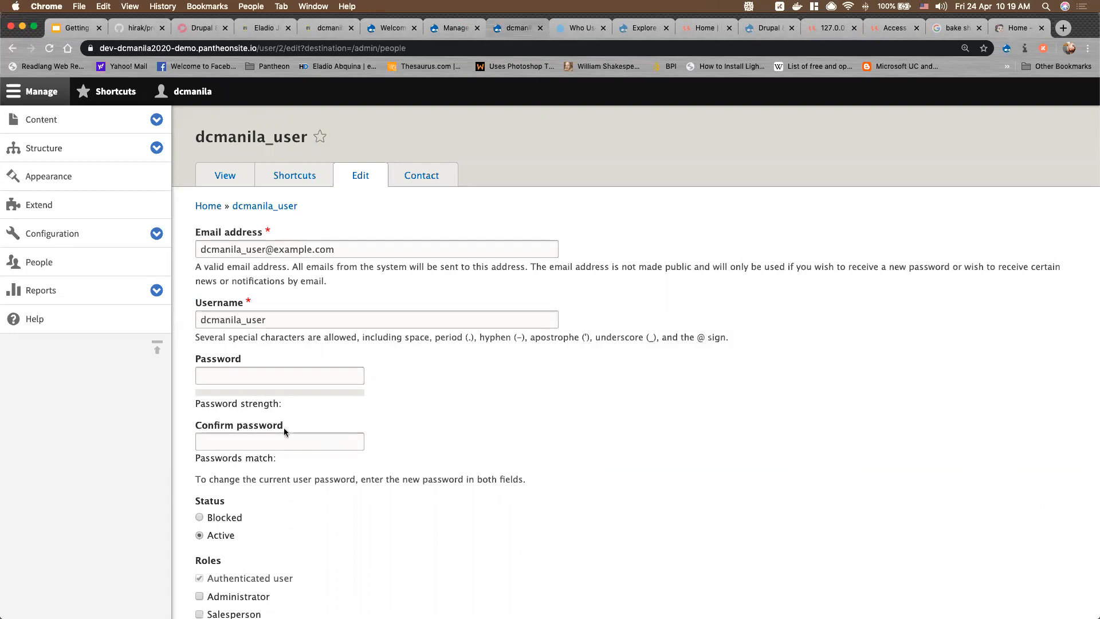
scroll(281, 435, down, 3)
scroll(278, 446, down, 15)
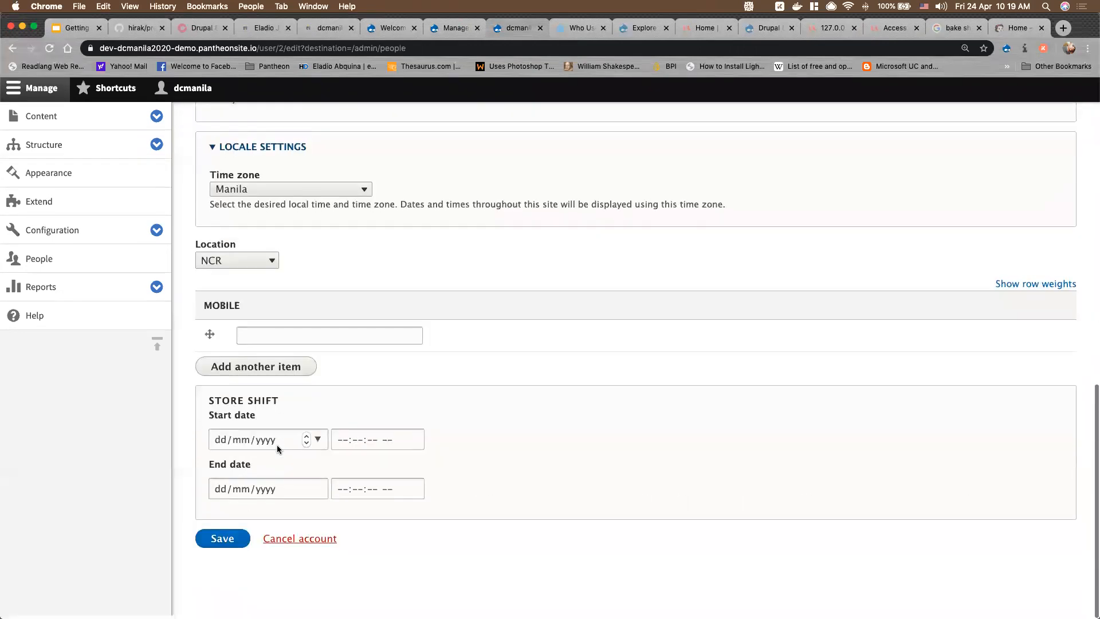
click(261, 340)
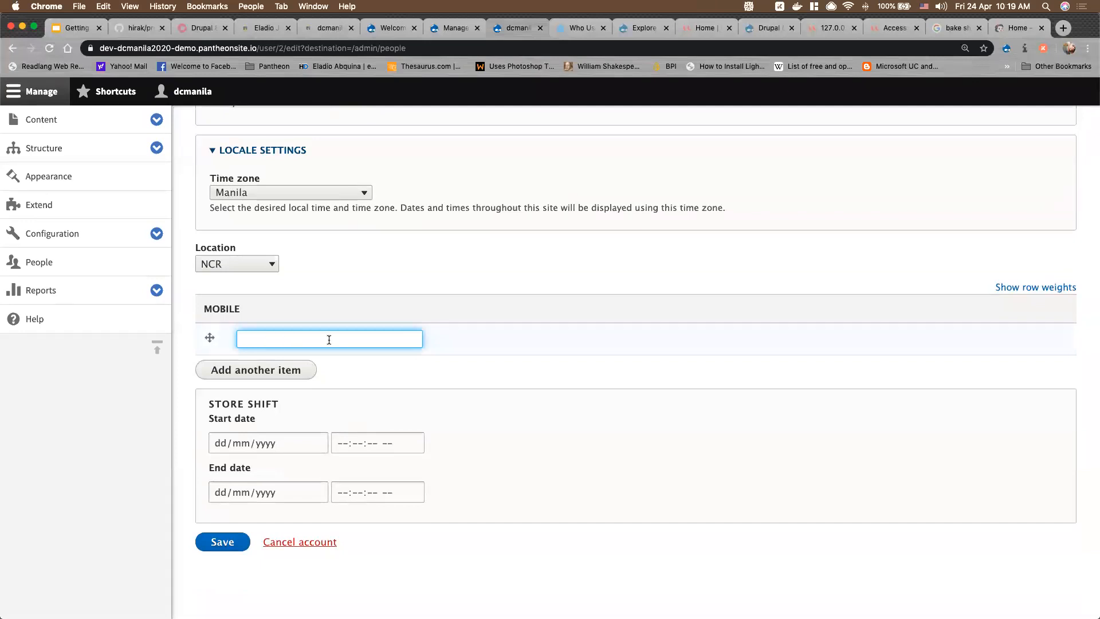
text(0911222222)
click(298, 371)
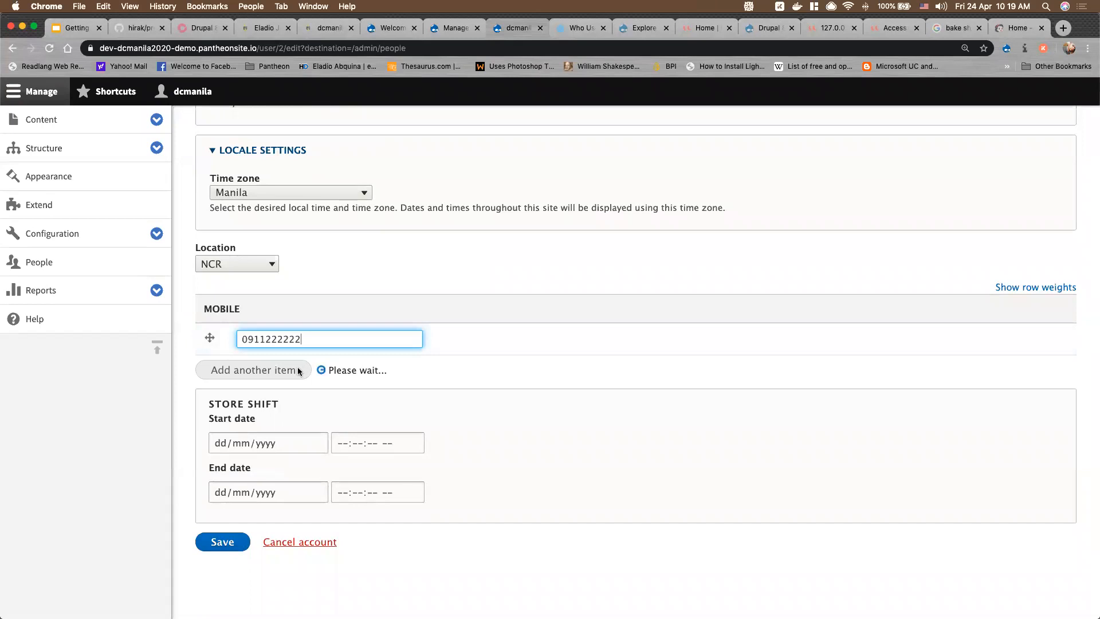
click(283, 373)
text(9990999)
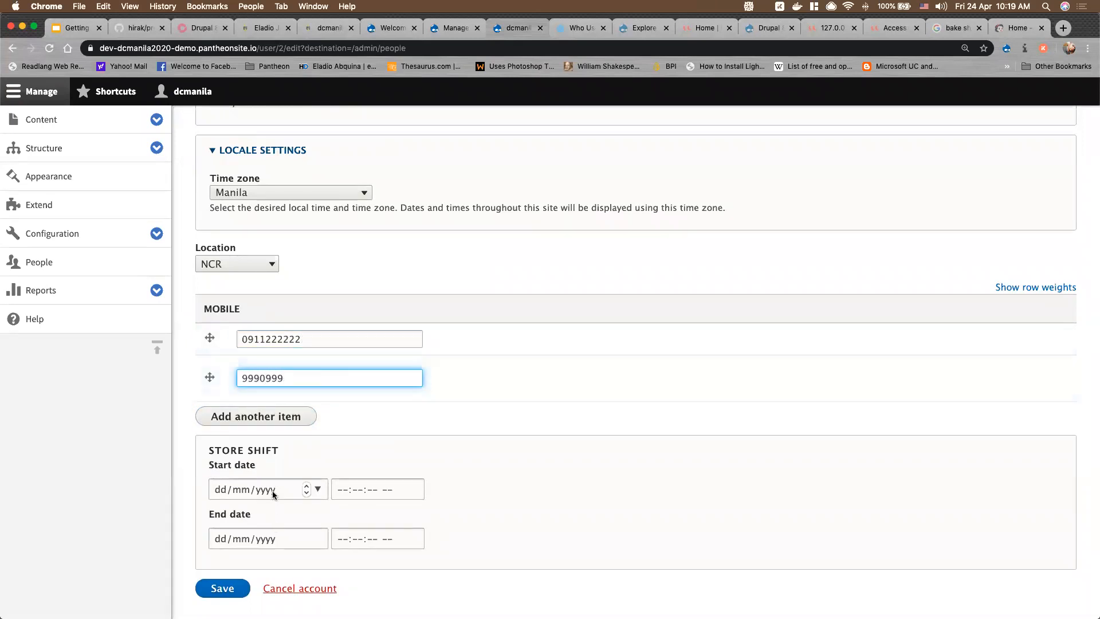
scroll(272, 490, down, 2)
Set Store Shift to 26/04/2020 from 09:00 AM to 05:00 PM and save the account
click(222, 446)
click(243, 444)
click(307, 445)
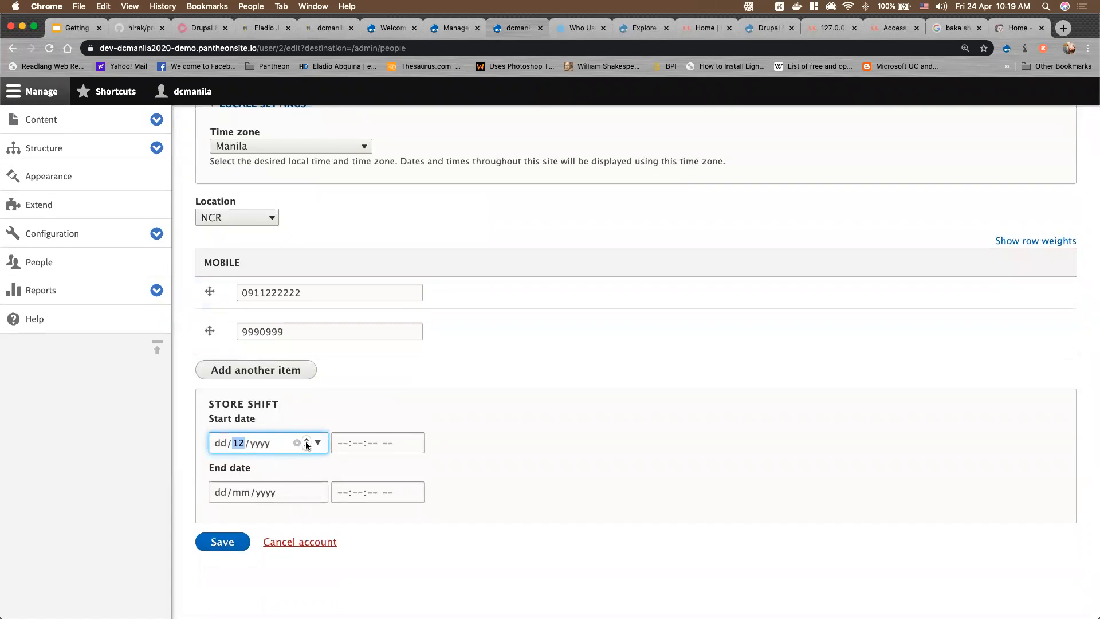
text(26/04/2020)
key(Tab)
text(09000)
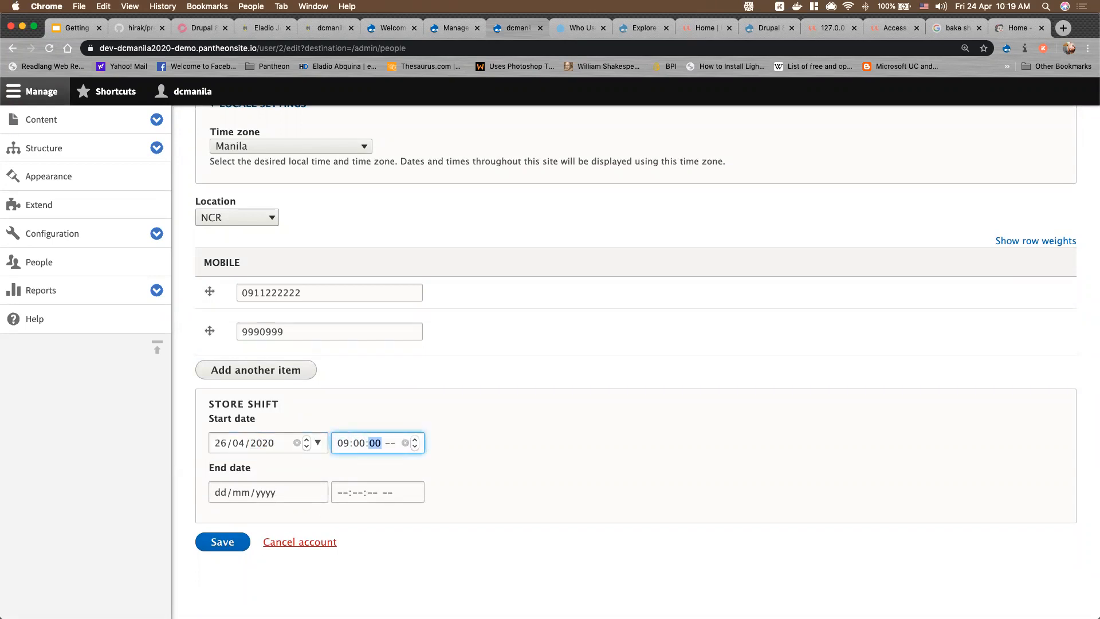
text(0a)
scroll(290, 457, up, 1)
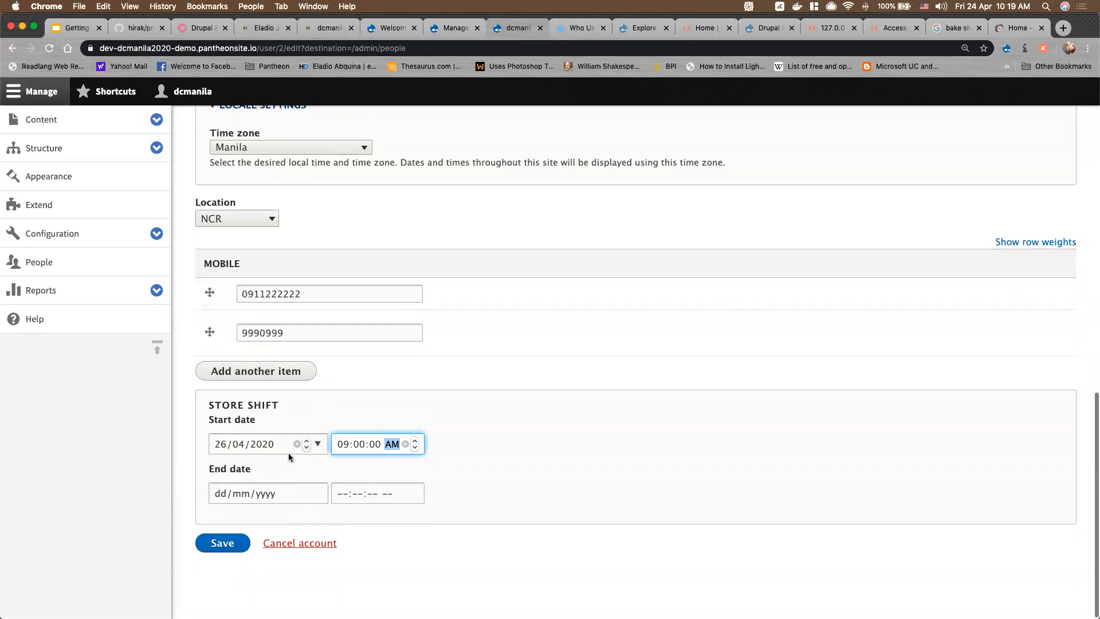
click(221, 496)
text(26/04/2020)
key(Tab)
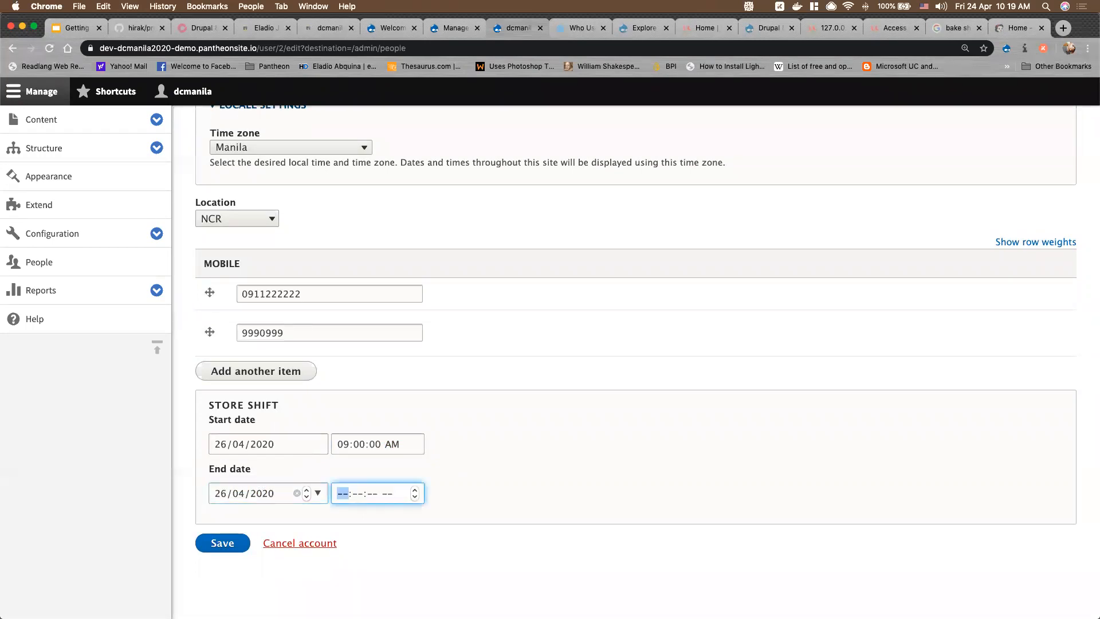
text(050000p)
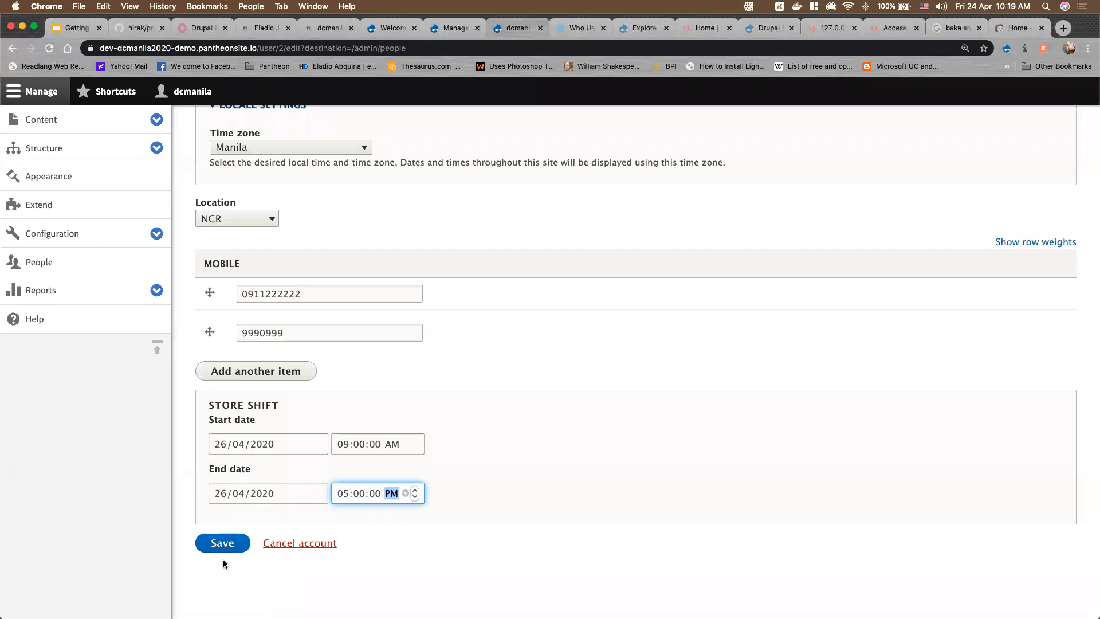
click(223, 544)
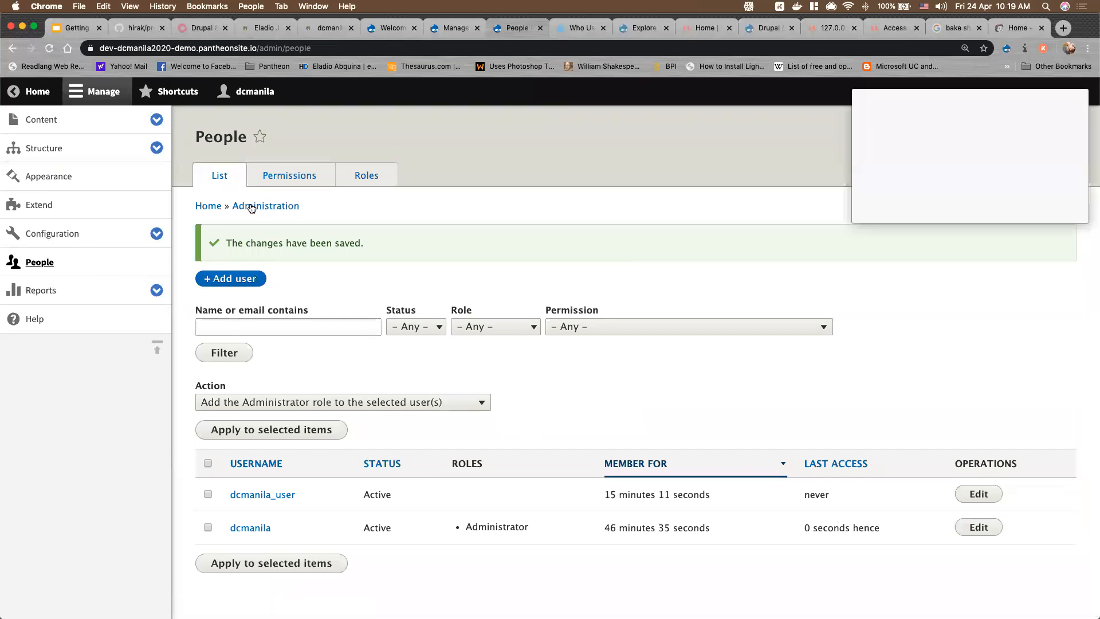
Edit the Store Shift field, keep its default start date, and view its locked storage settings
click(457, 29)
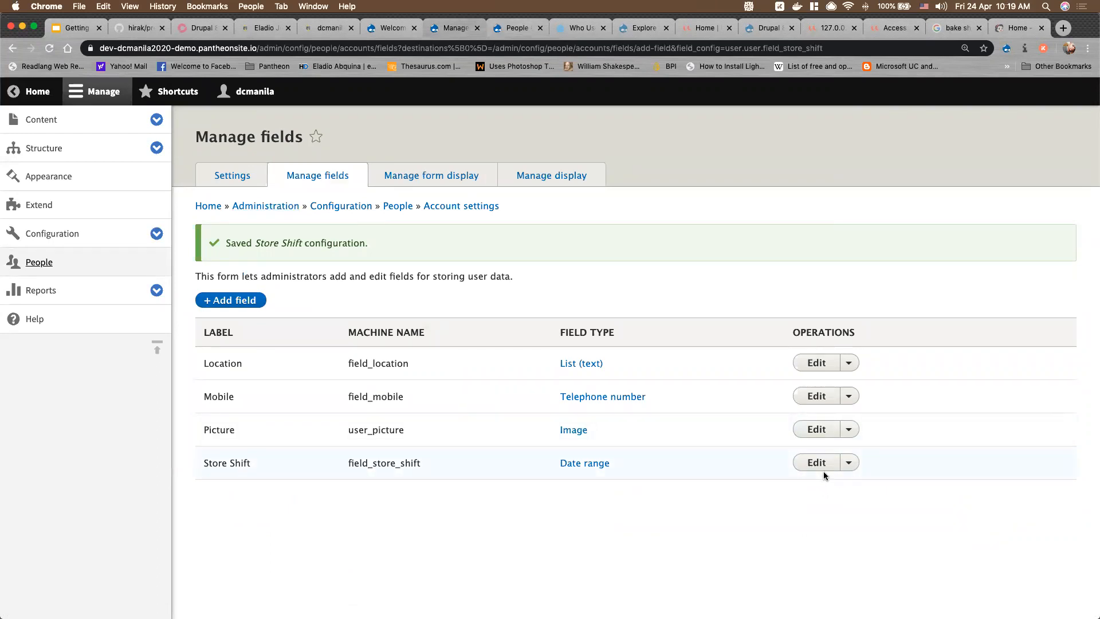
click(818, 463)
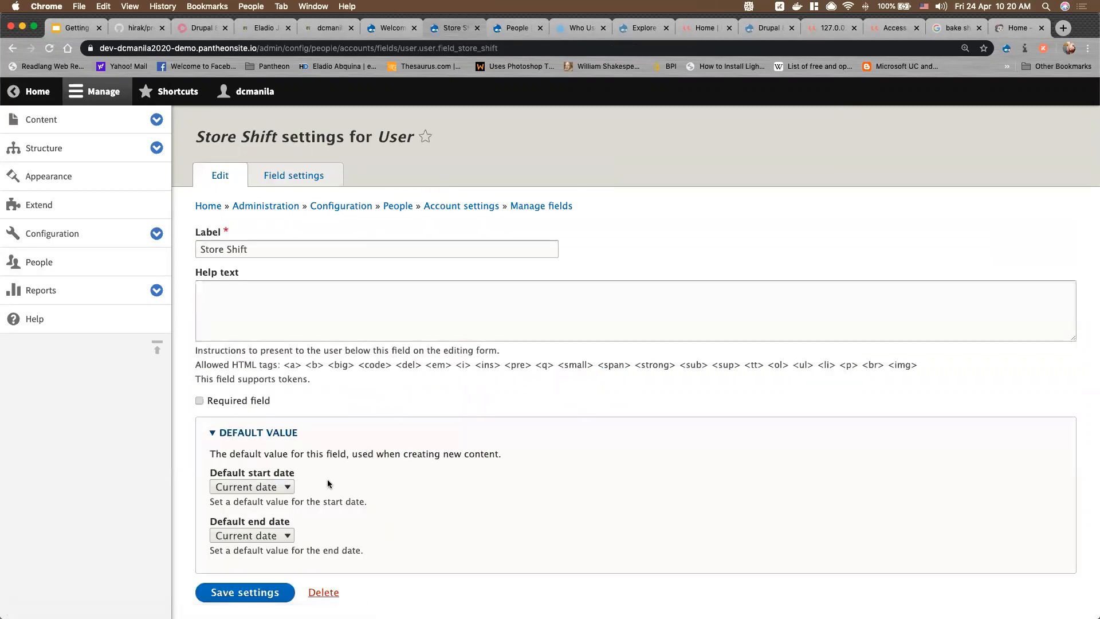
click(264, 488)
click(401, 483)
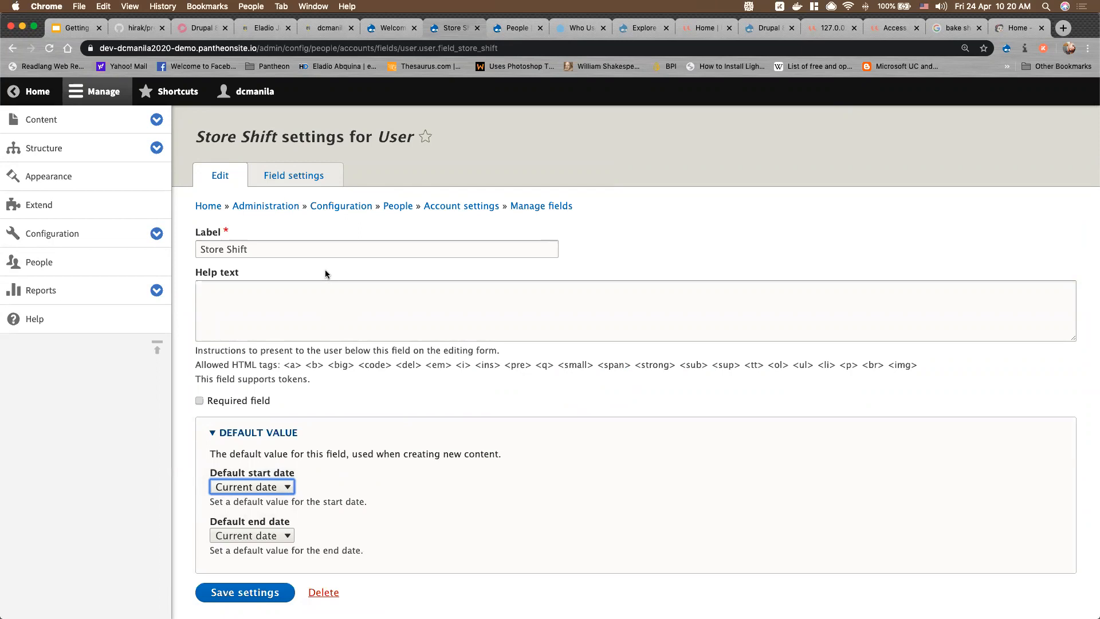
click(295, 178)
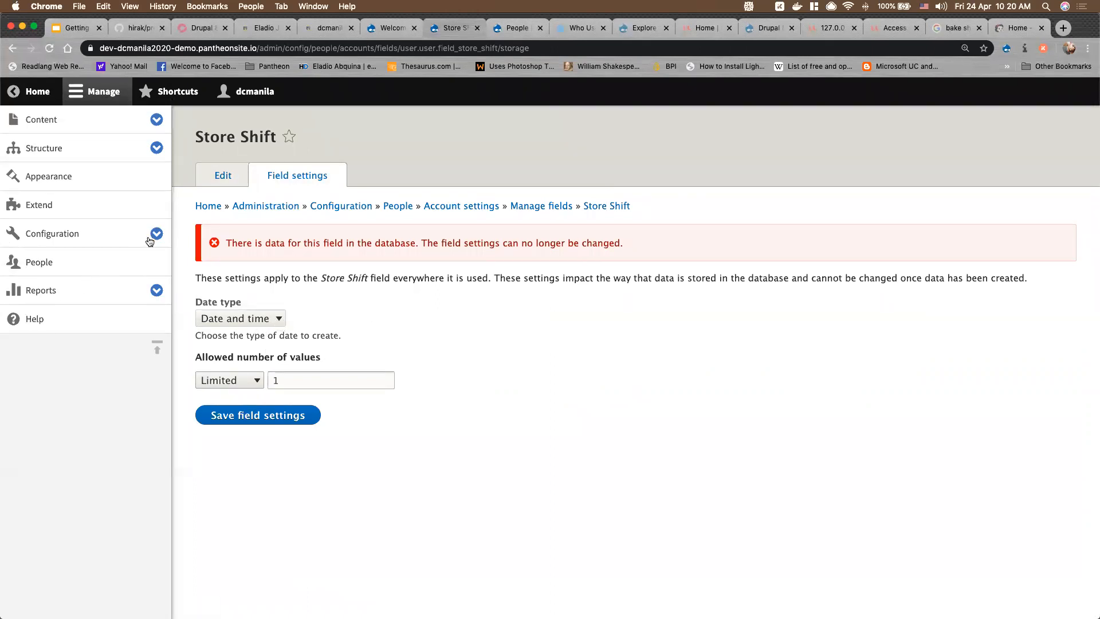
click(50, 208)
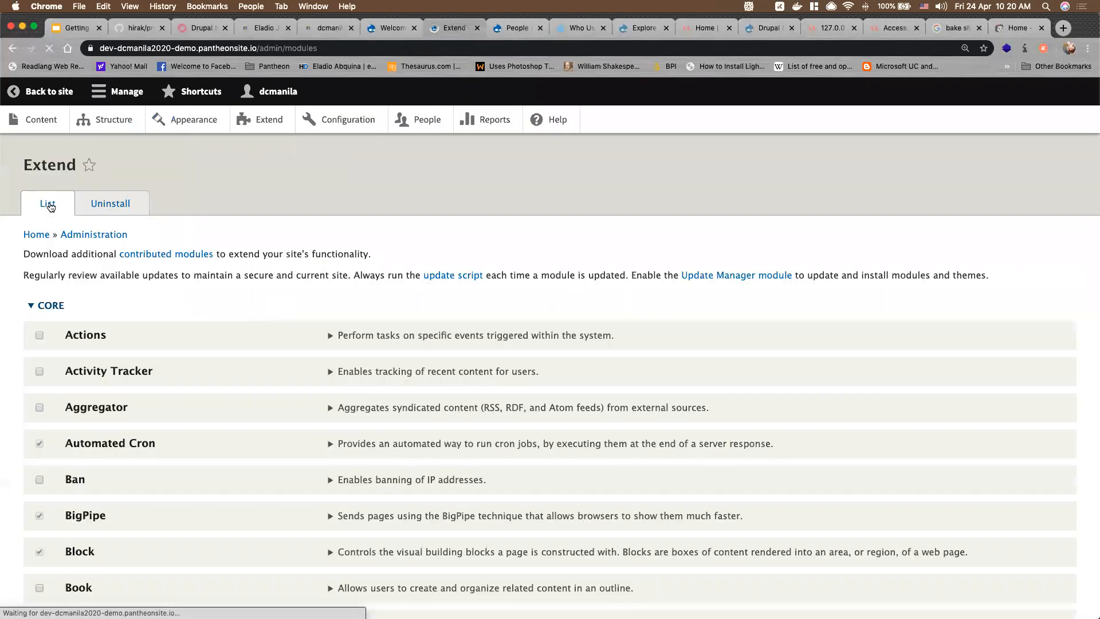
Browse the core module list and tick the Book module checkbox
scroll(327, 370, down, 4)
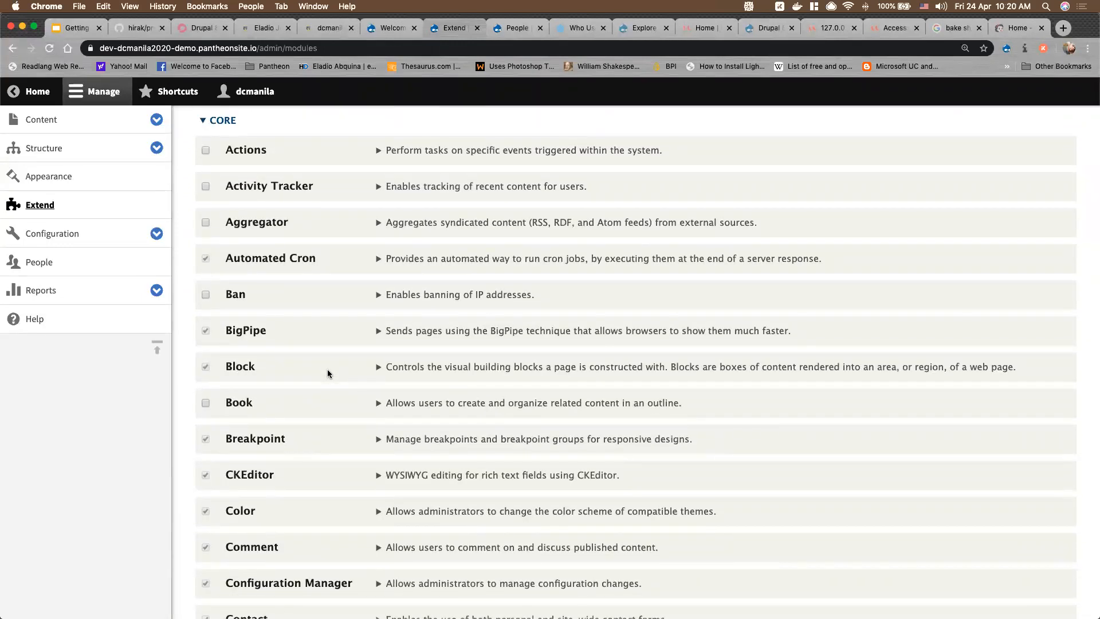
scroll(328, 369, up, 1)
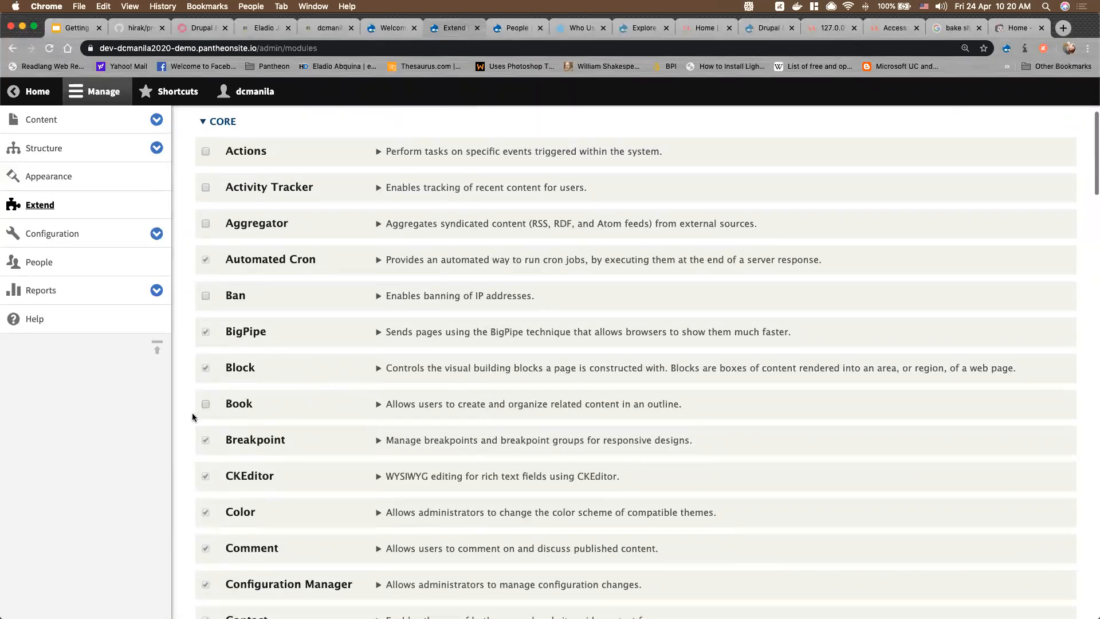
scroll(256, 421, down, 4)
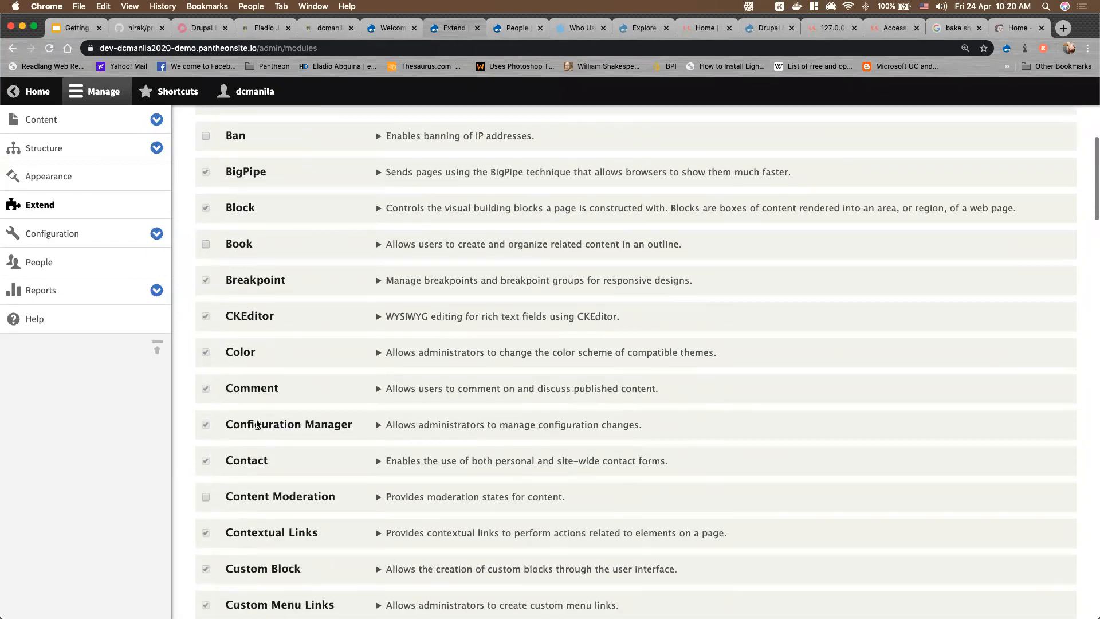
scroll(256, 423, down, 6)
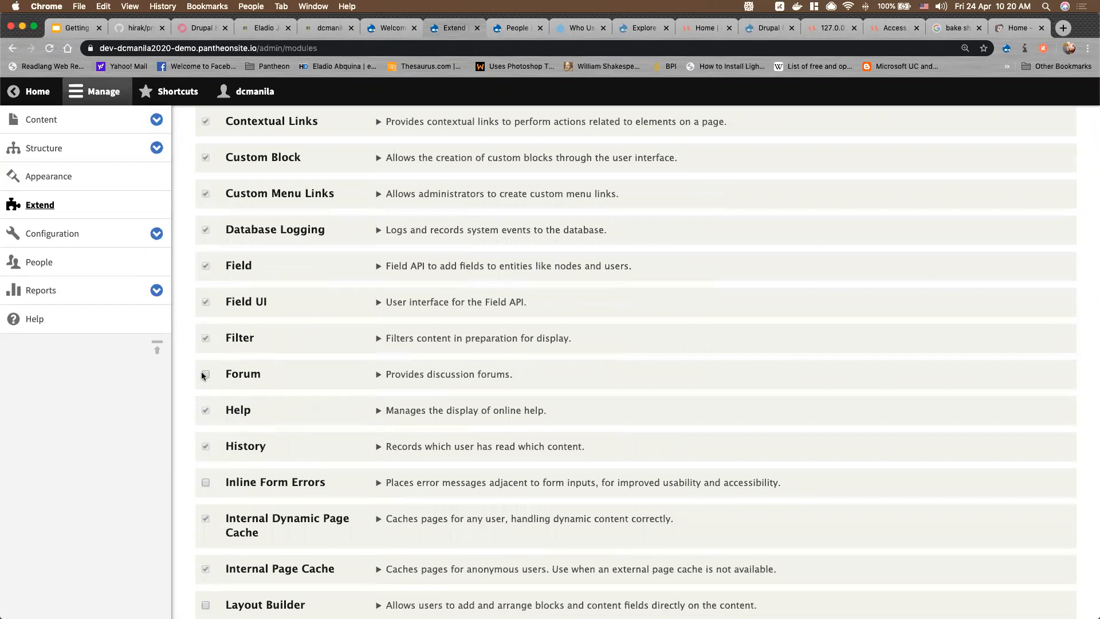
scroll(205, 376, up, 10)
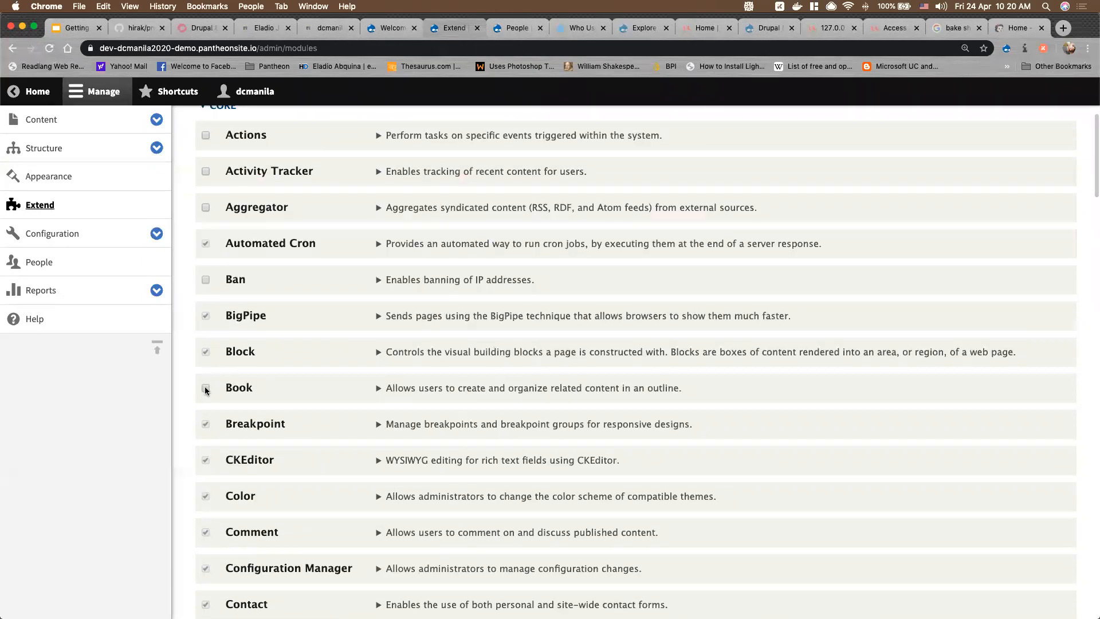
click(206, 389)
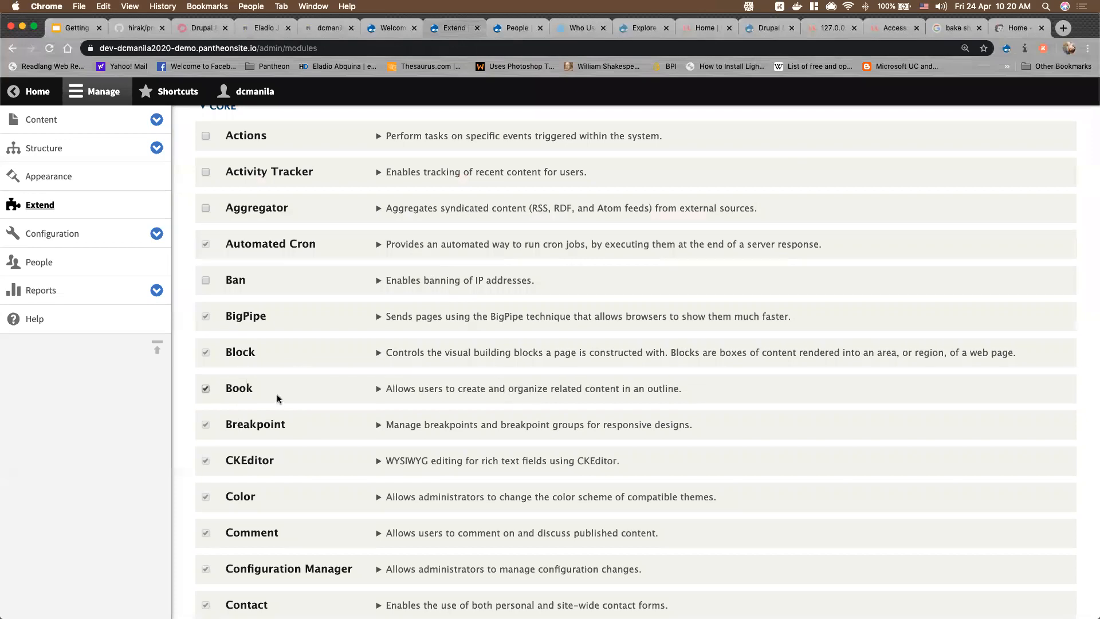
scroll(277, 394, up, 1)
scroll(419, 429, down, 8)
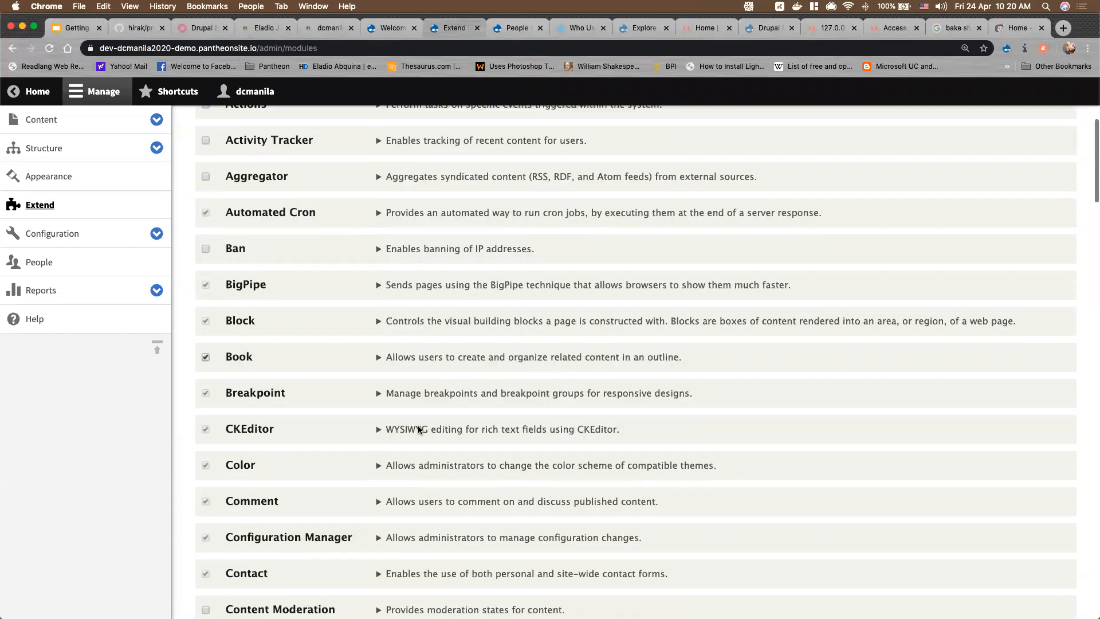
scroll(418, 429, down, 3)
scroll(418, 429, down, 9)
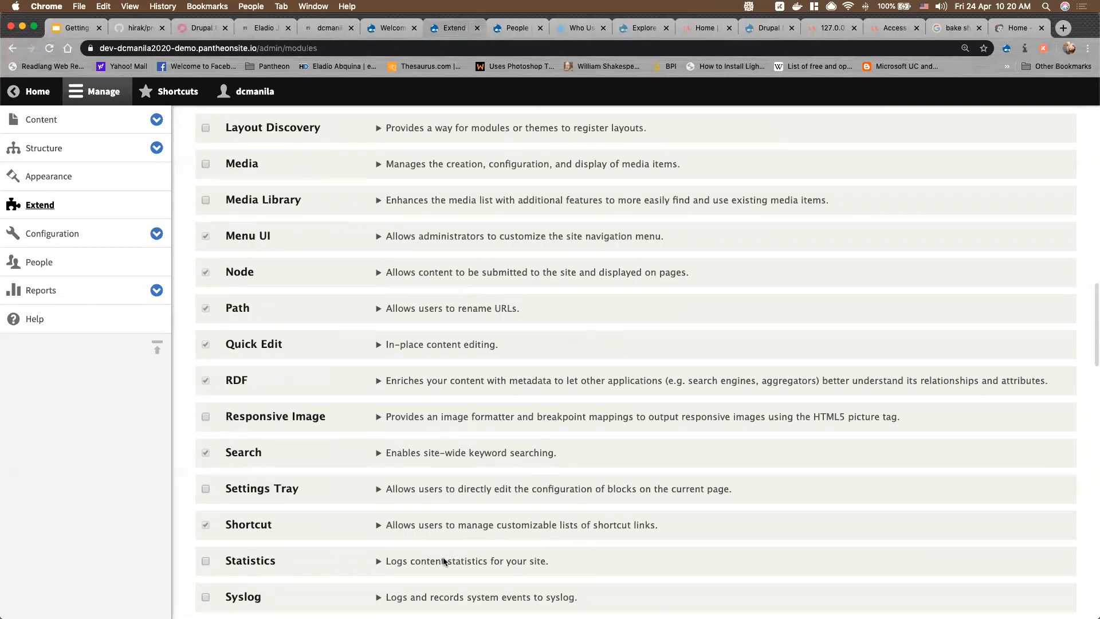
scroll(441, 555, down, 5)
scroll(441, 554, down, 10)
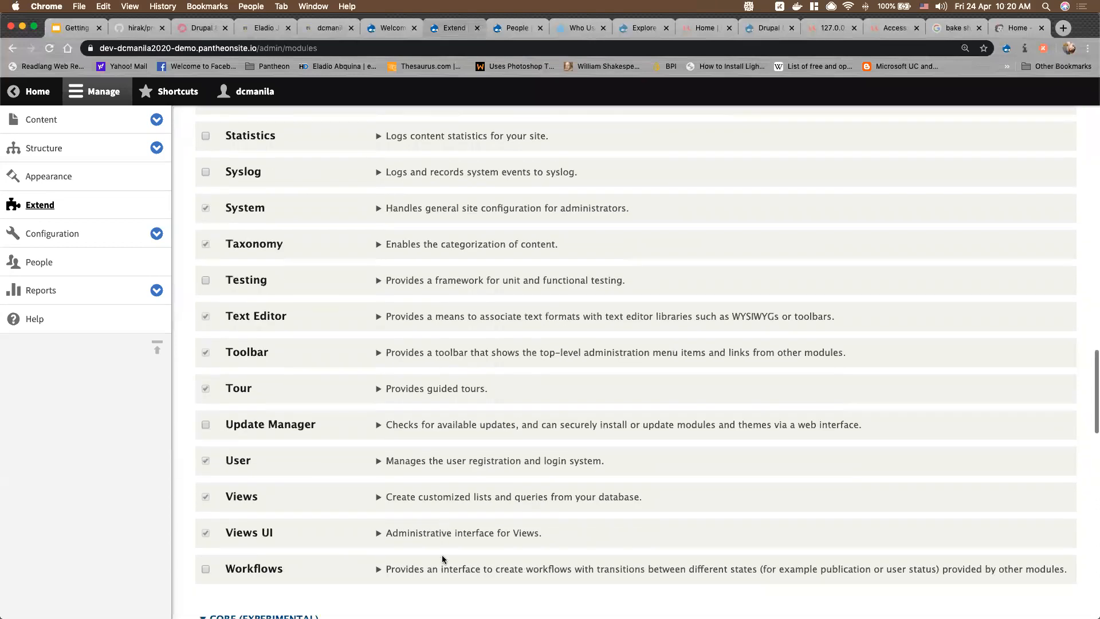
scroll(443, 559, down, 12)
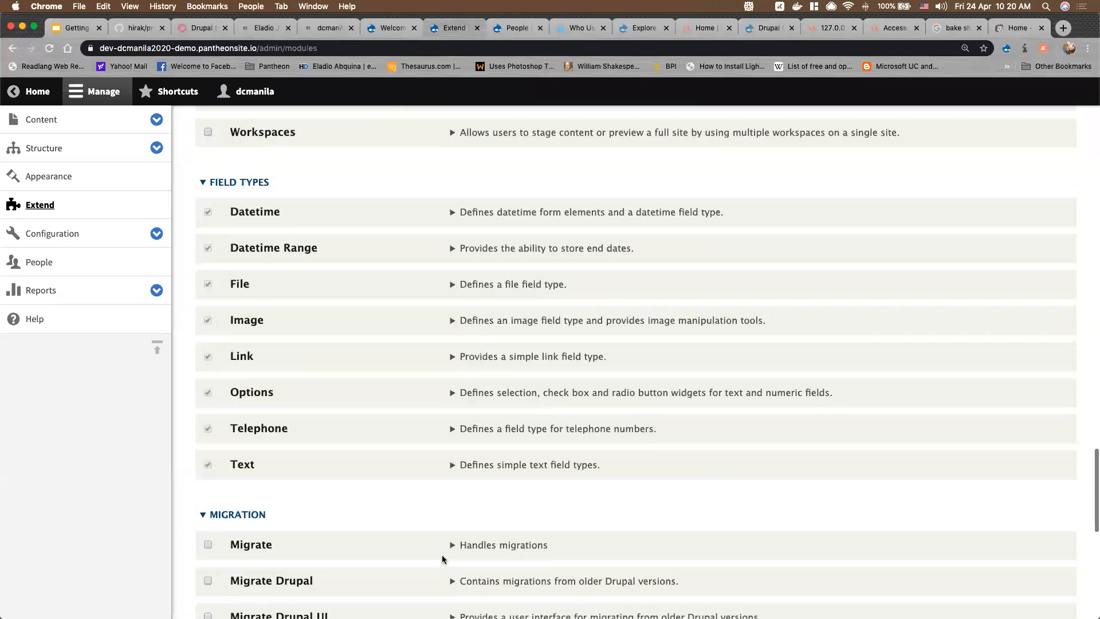
scroll(442, 559, up, 12)
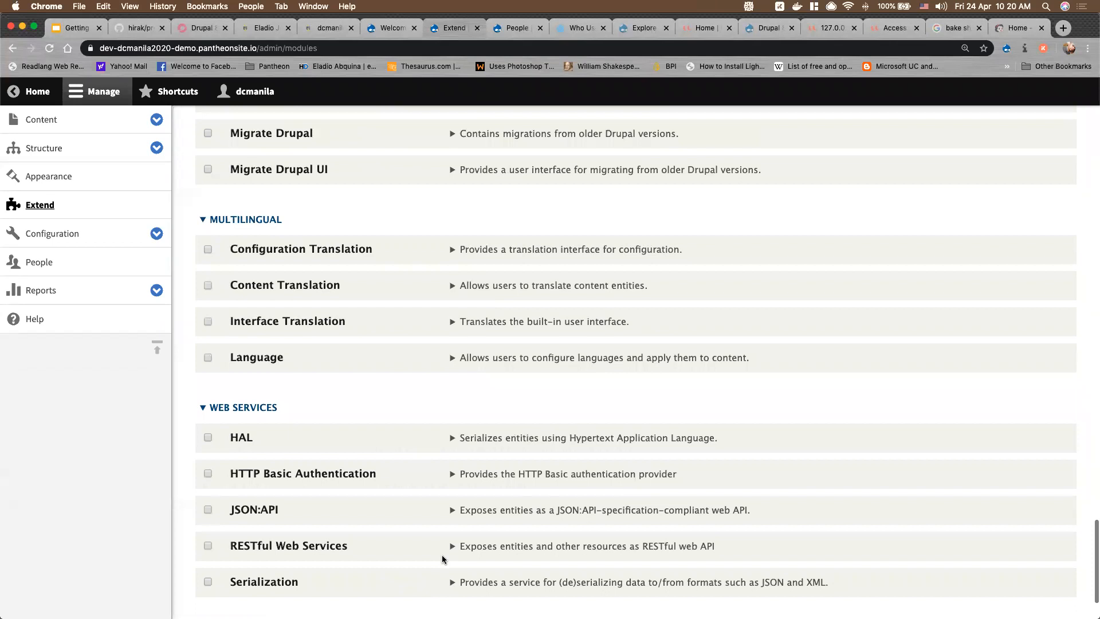
scroll(444, 560, up, 20)
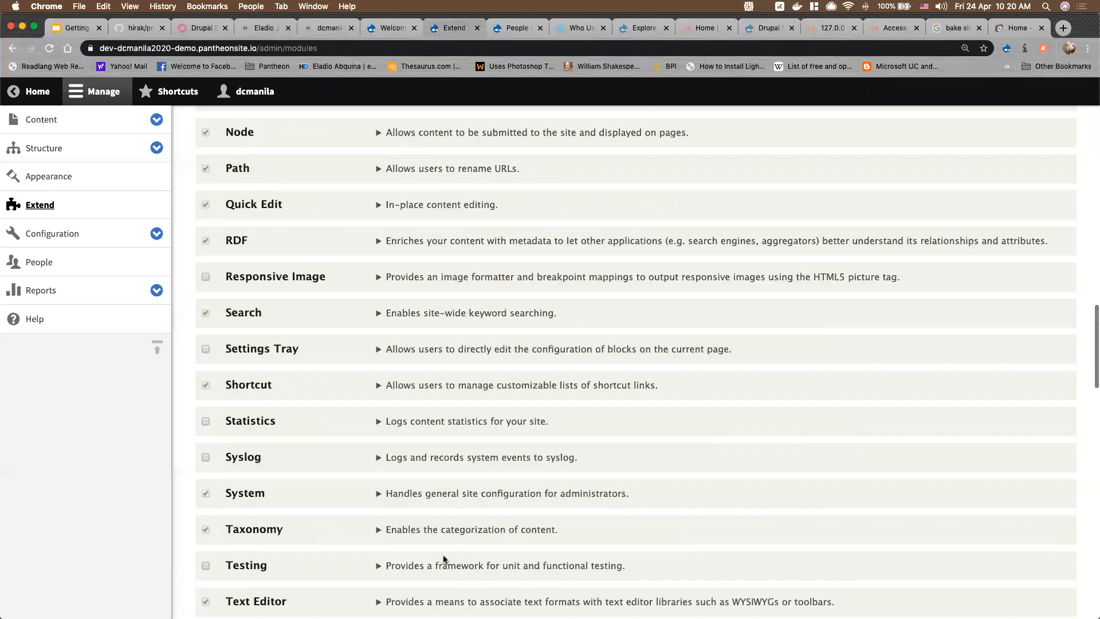
scroll(445, 555, up, 7)
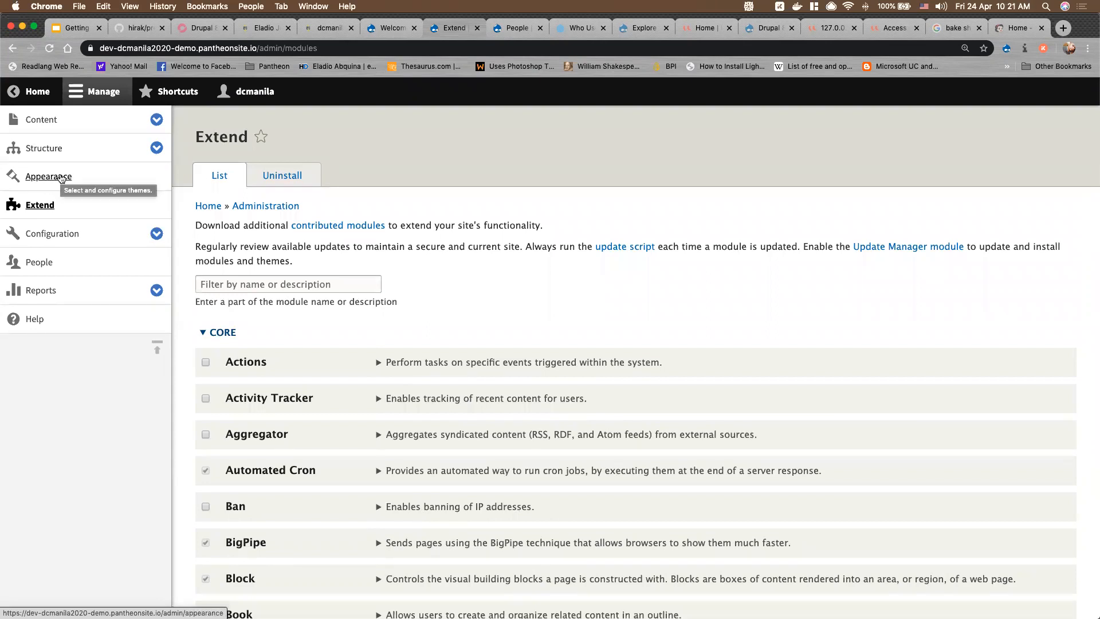
click(62, 178)
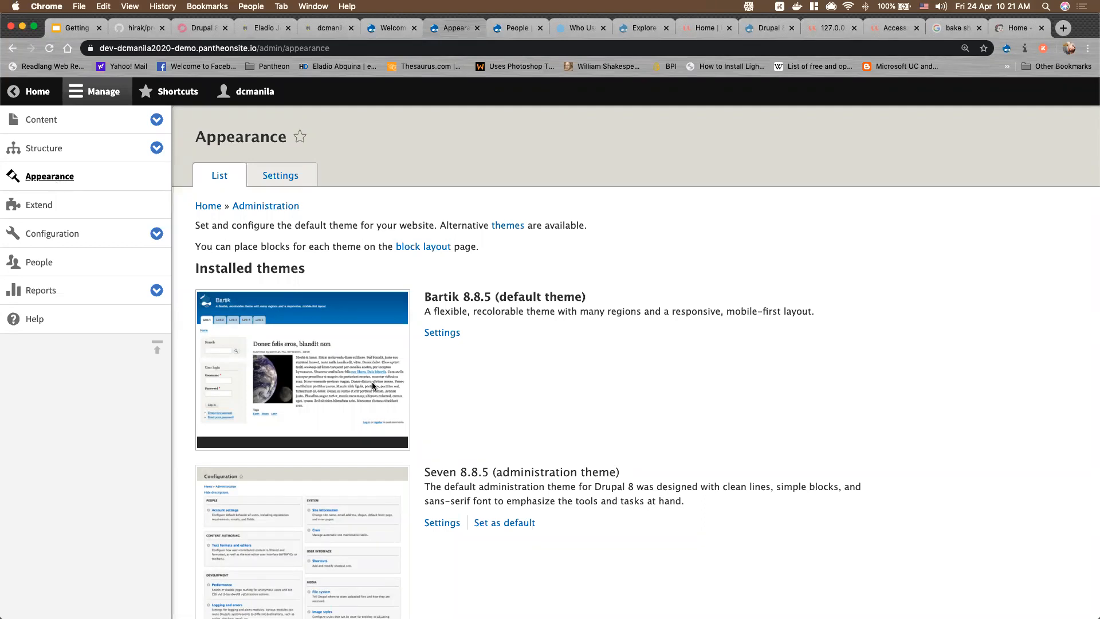
scroll(388, 430, down, 1)
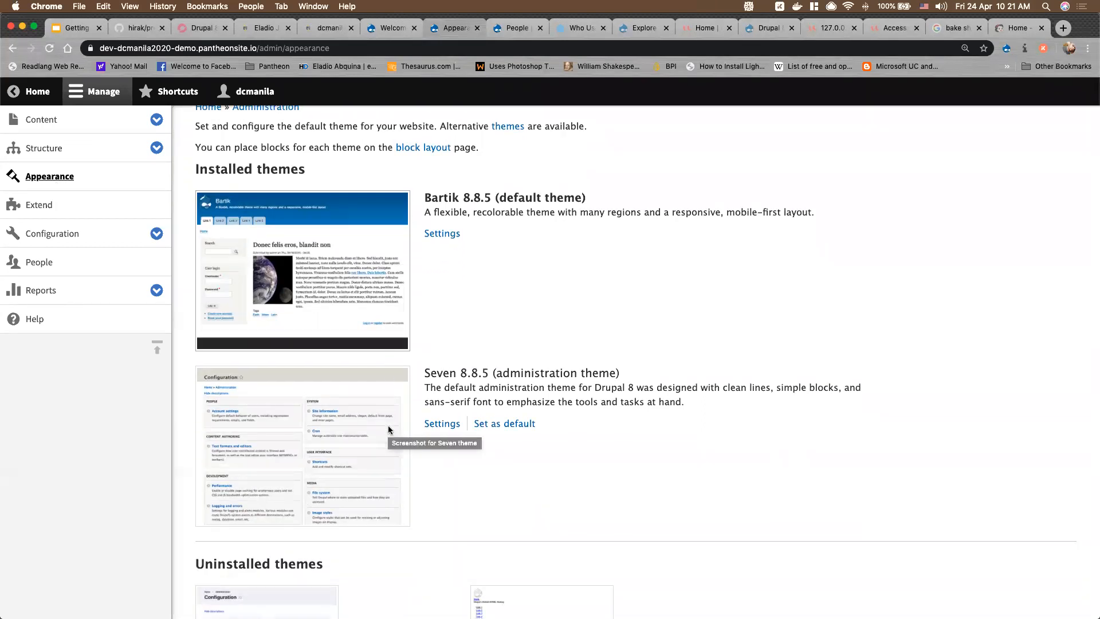
scroll(388, 430, up, 2)
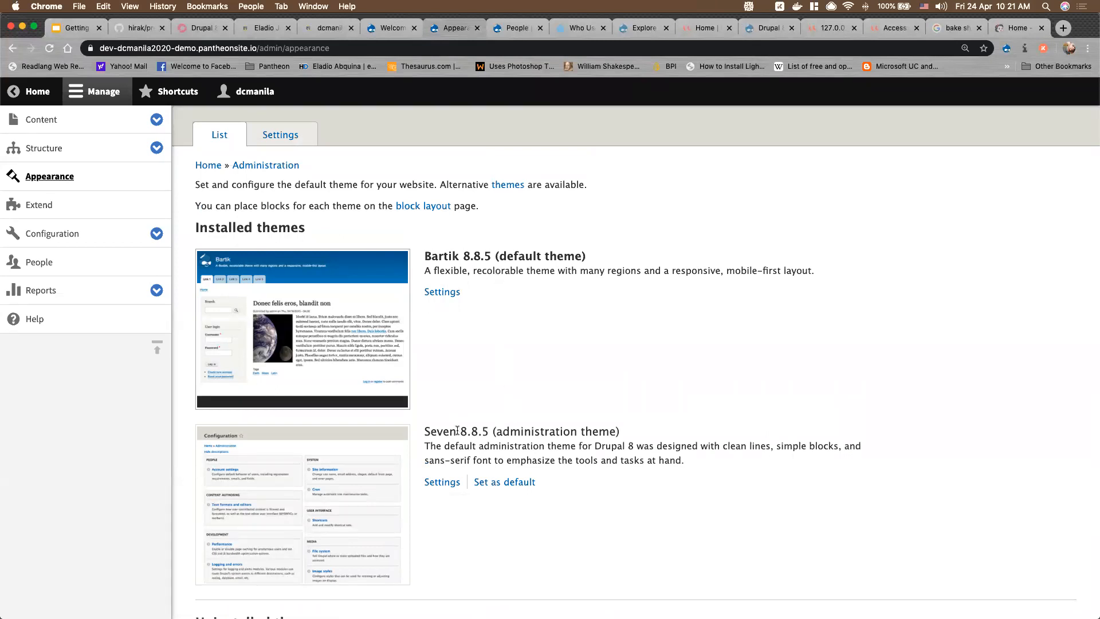
drag(496, 431, 615, 429)
scroll(477, 442, down, 3)
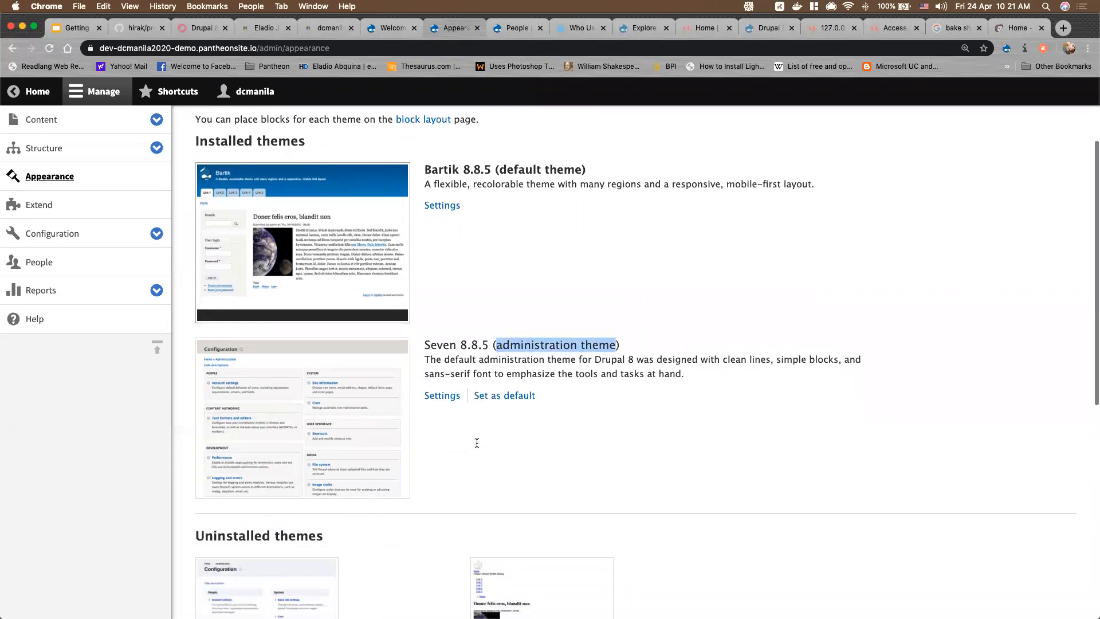
scroll(477, 443, up, 5)
scroll(476, 442, down, 1)
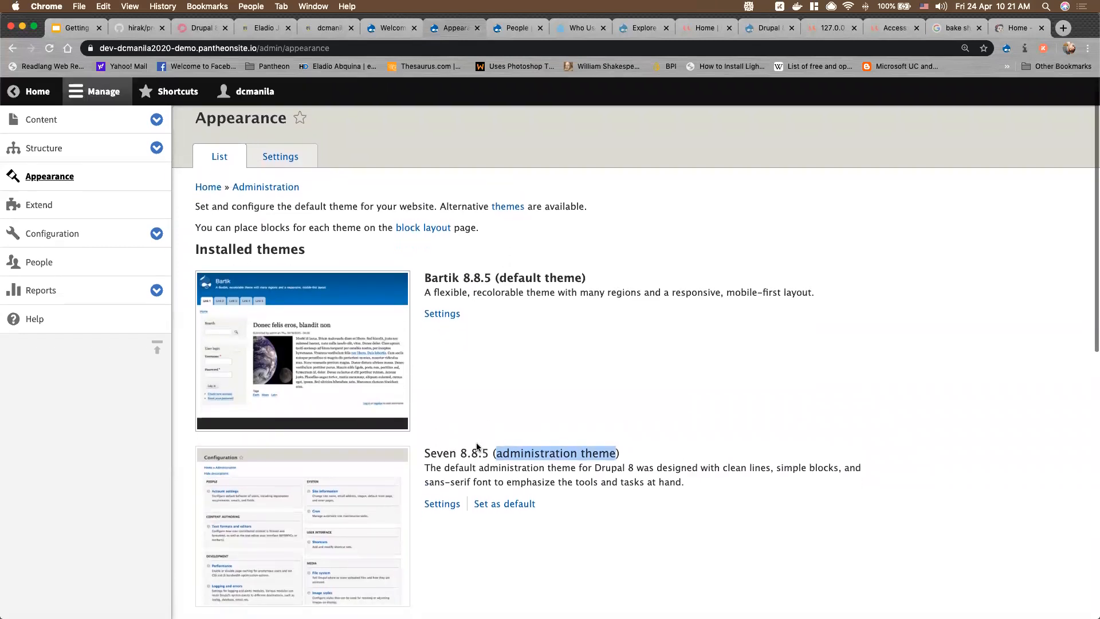
scroll(476, 443, up, 1)
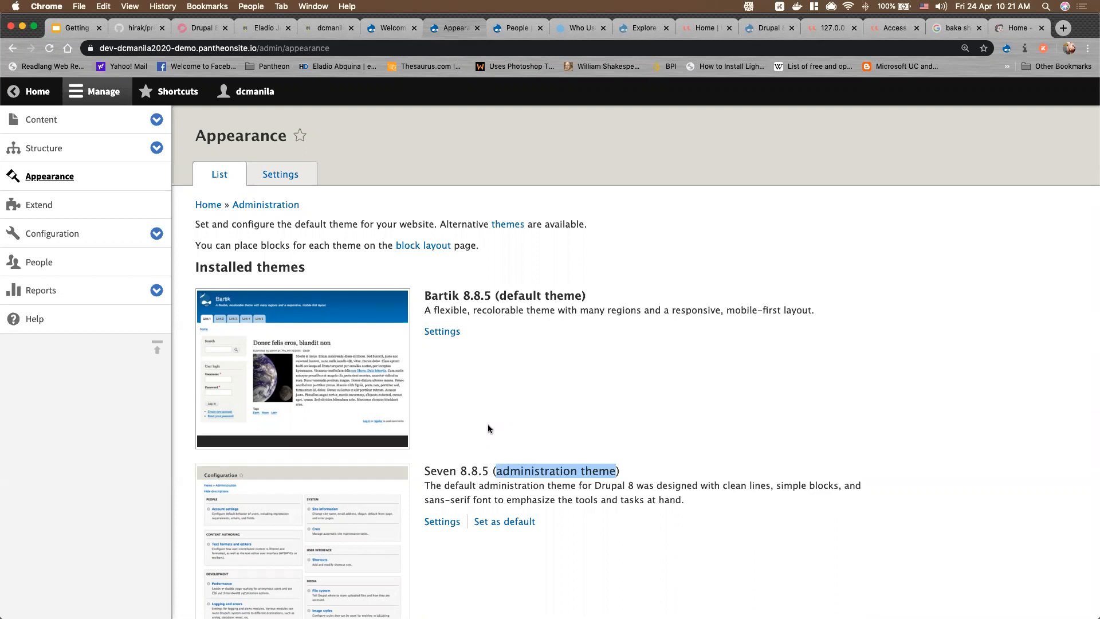
scroll(515, 401, down, 2)
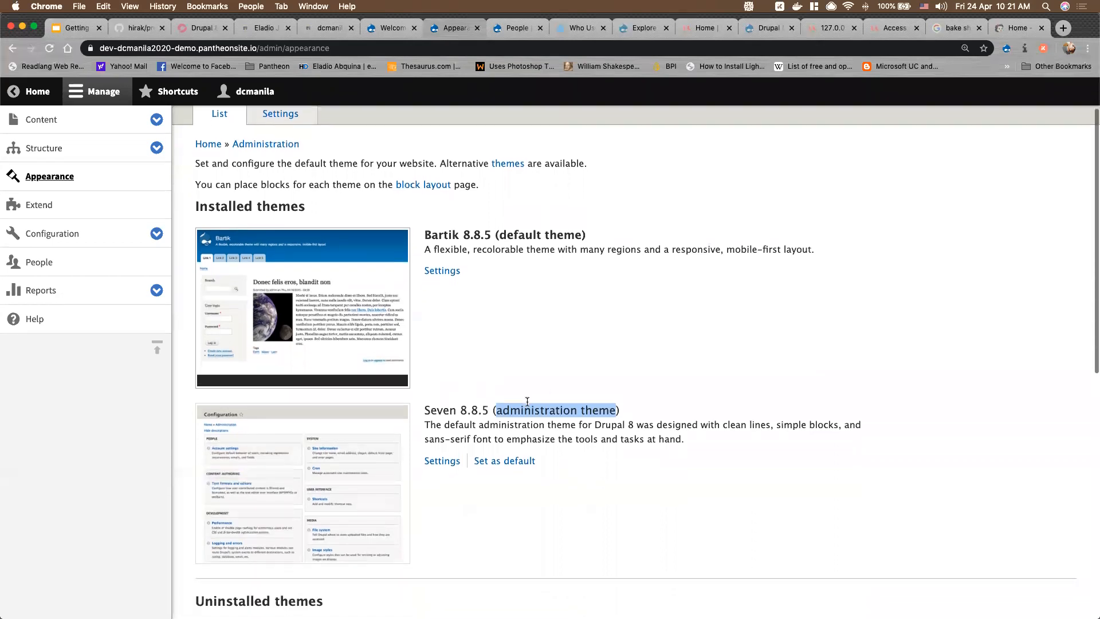
scroll(543, 388, up, 1)
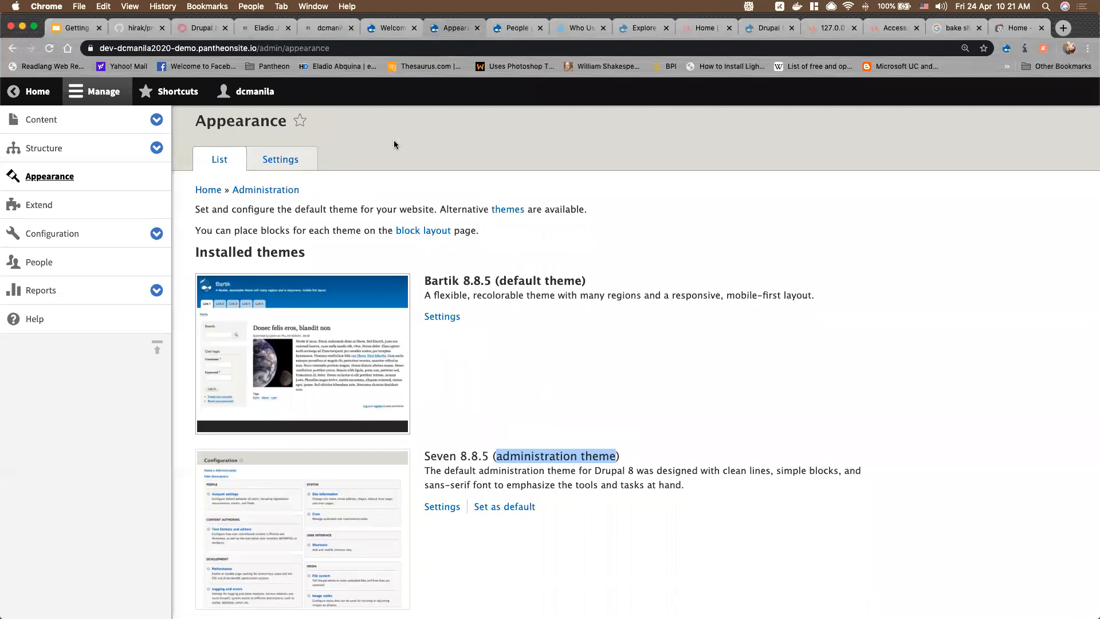
scroll(404, 344, down, 5)
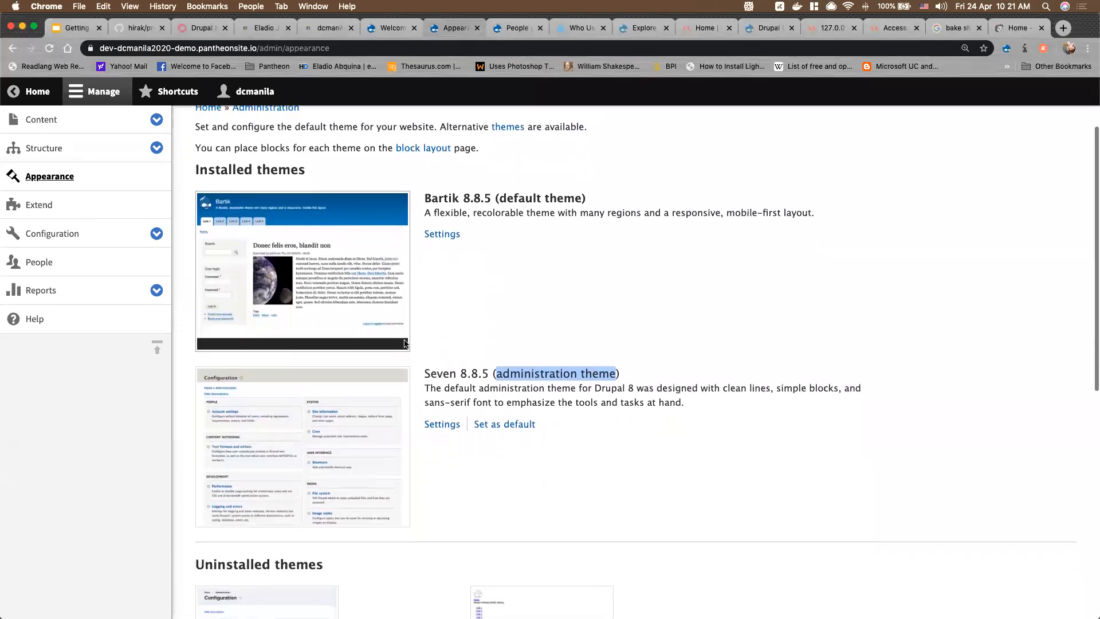
scroll(404, 344, down, 9)
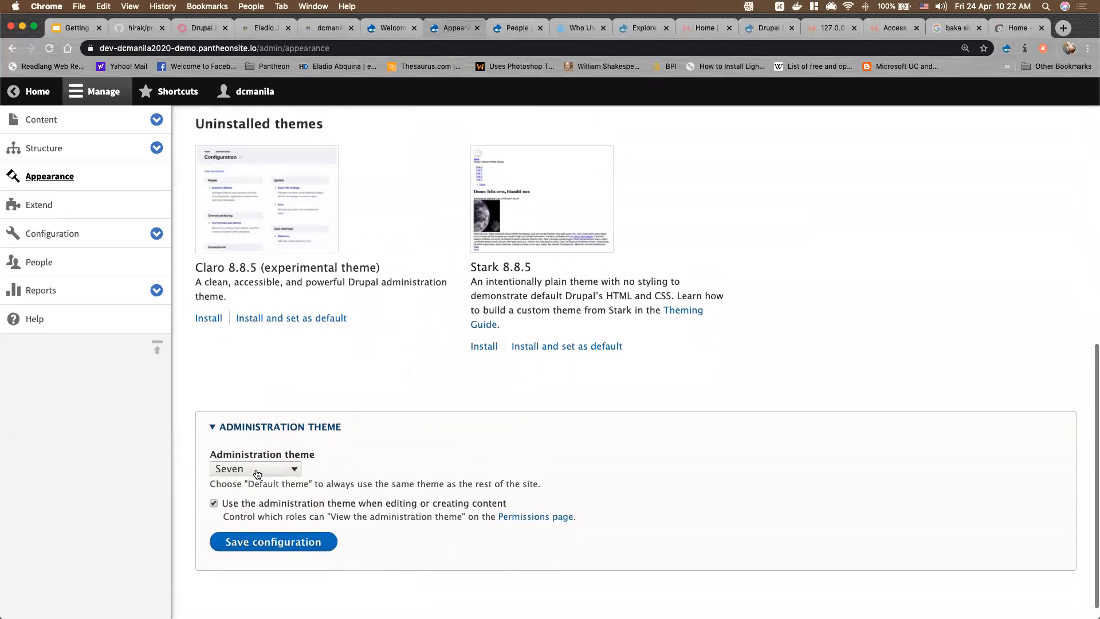
Set the Administration theme to Default theme and save the configuration
scroll(257, 474, down, 1)
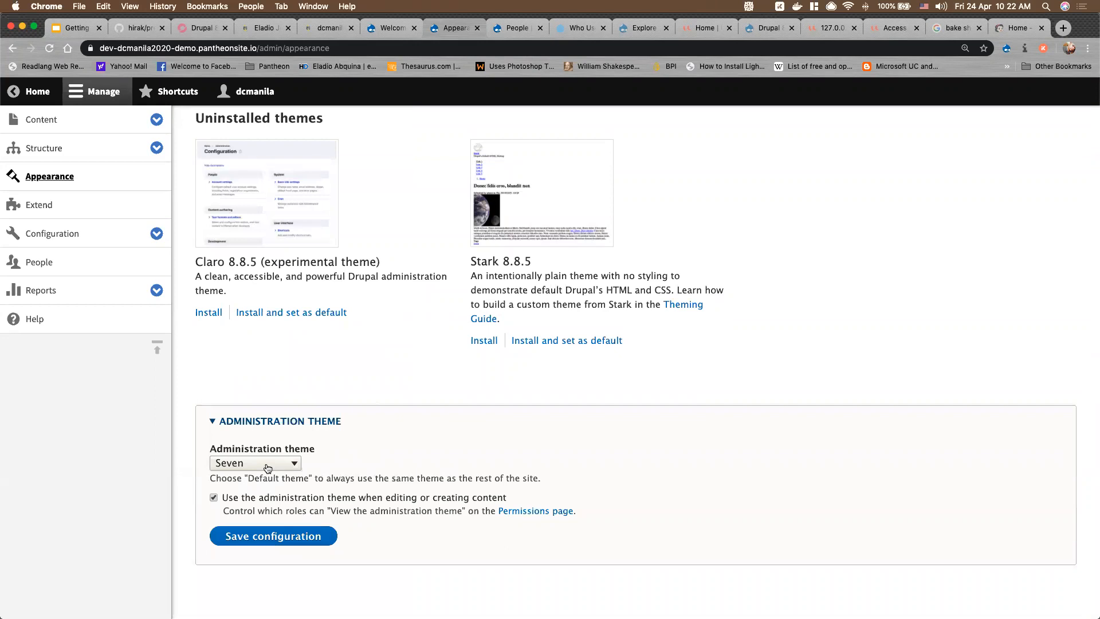
click(268, 469)
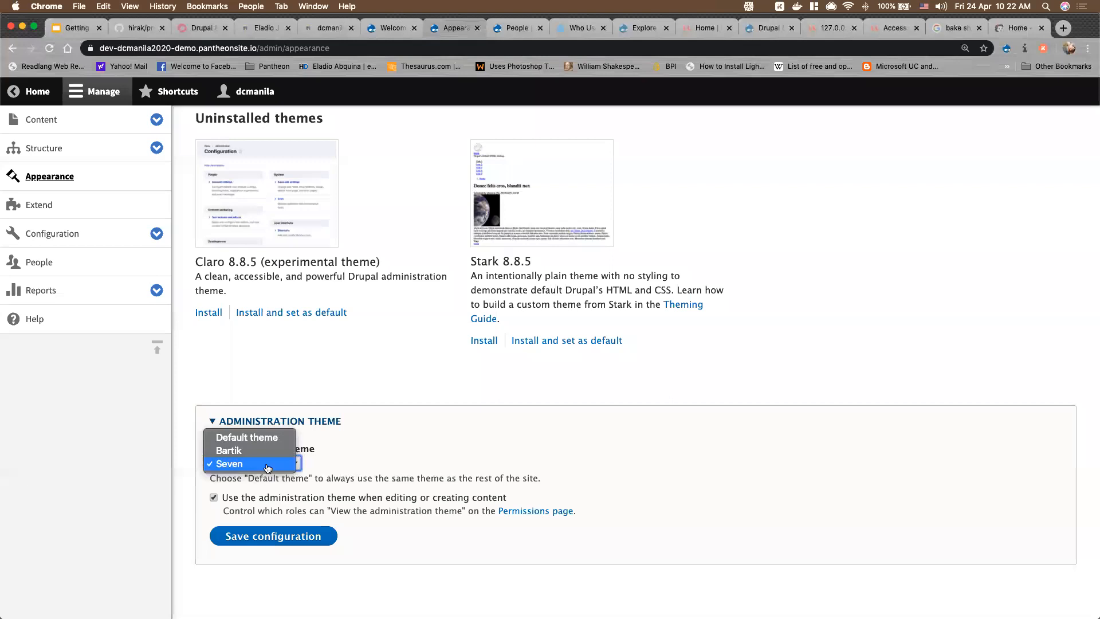
click(248, 439)
scroll(438, 402, up, 6)
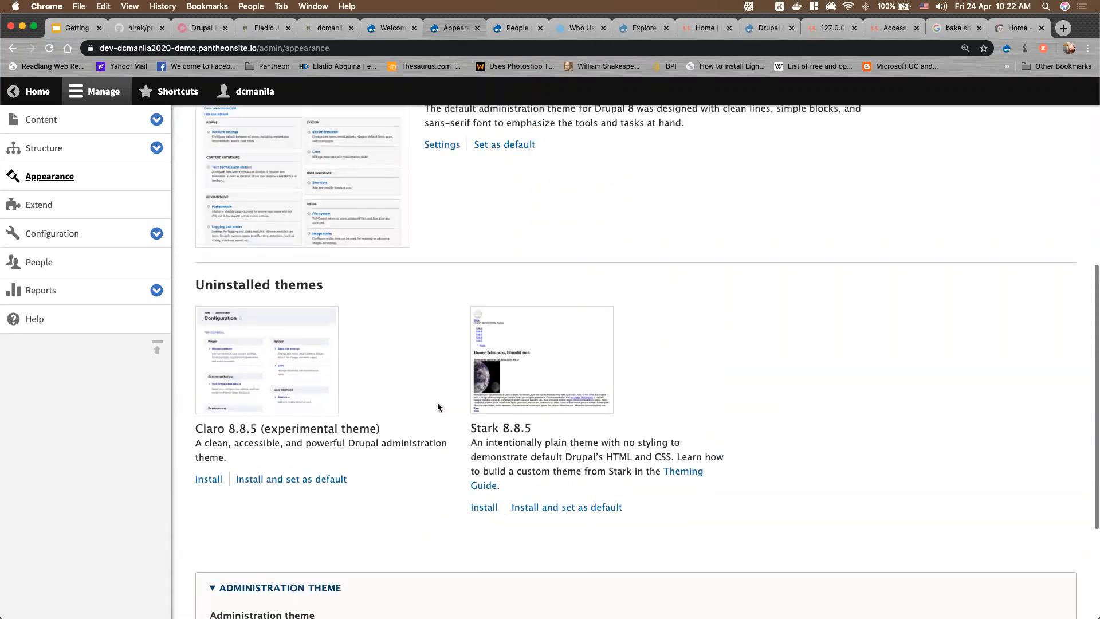
scroll(438, 410, up, 3)
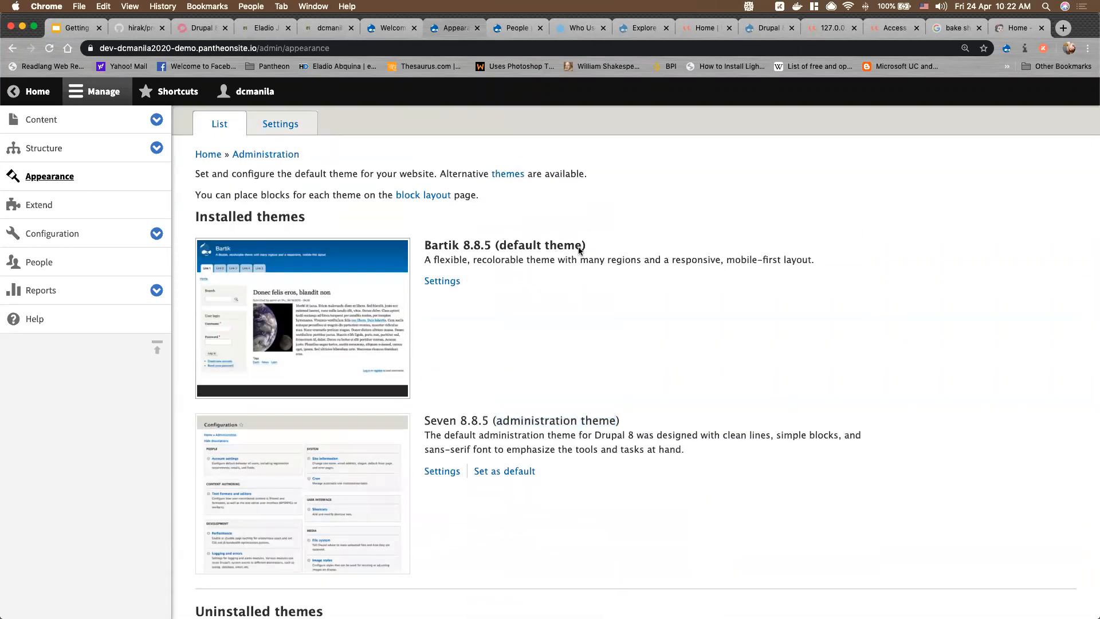
scroll(436, 427, down, 9)
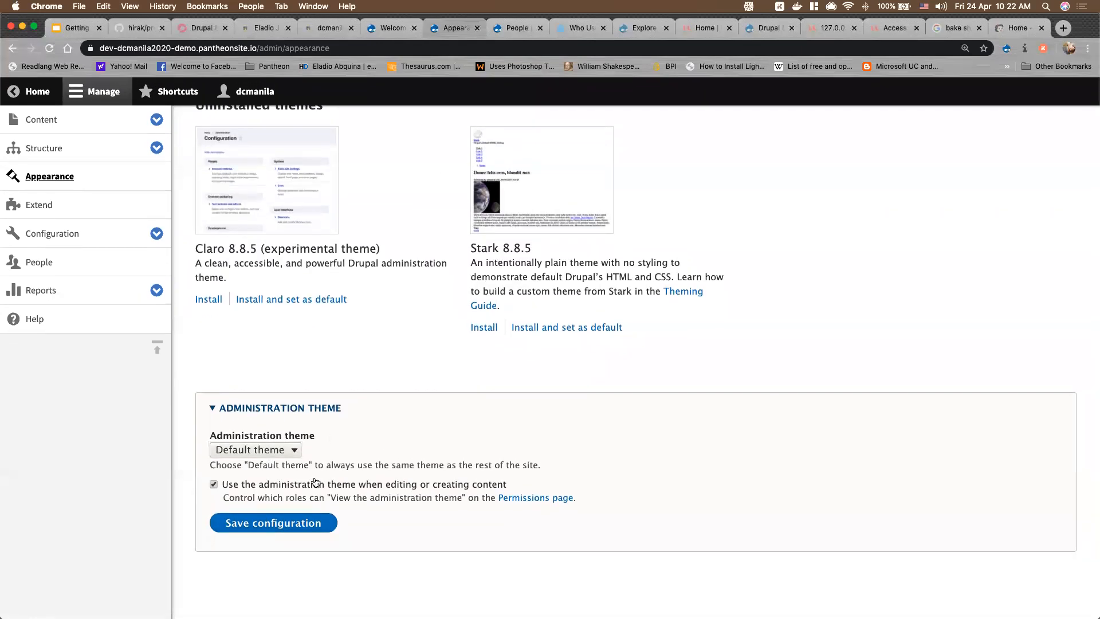
click(286, 525)
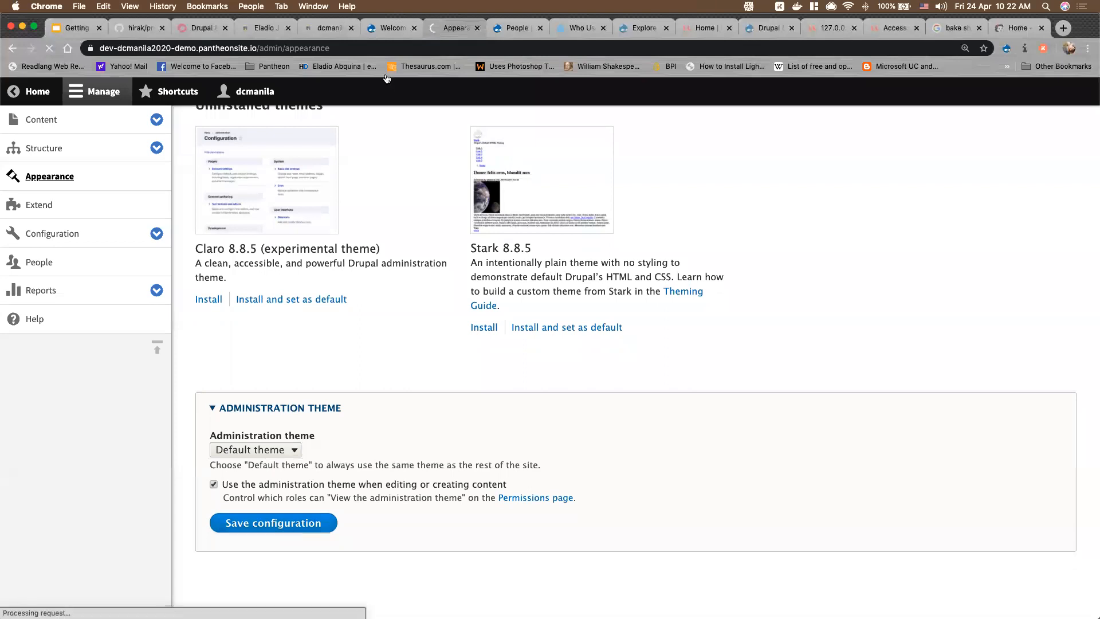
Check the DC Bake Shop home page, then review the installed and uninstalled themes on Appearance
key(ctrl+shift+Tab)
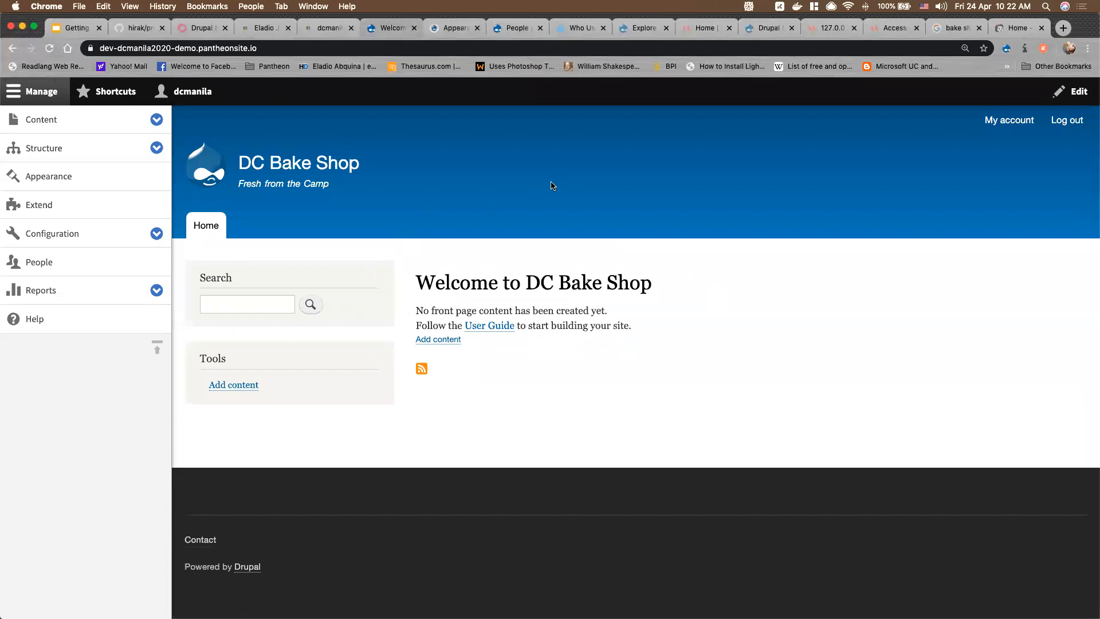
click(462, 33)
scroll(544, 413, down, 5)
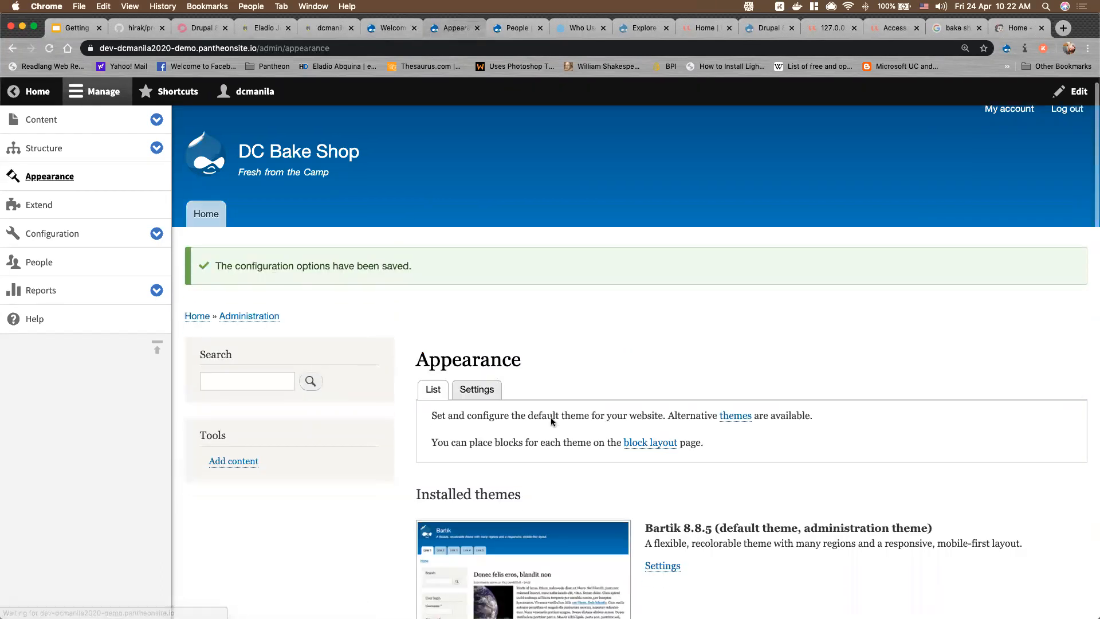
scroll(551, 422, down, 5)
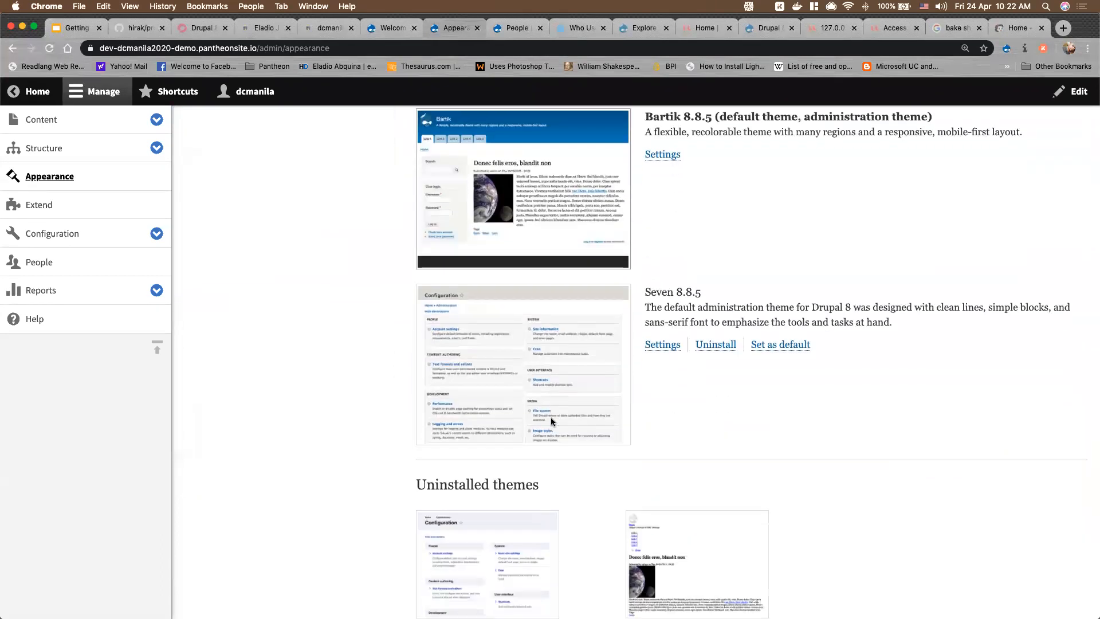
scroll(551, 422, up, 10)
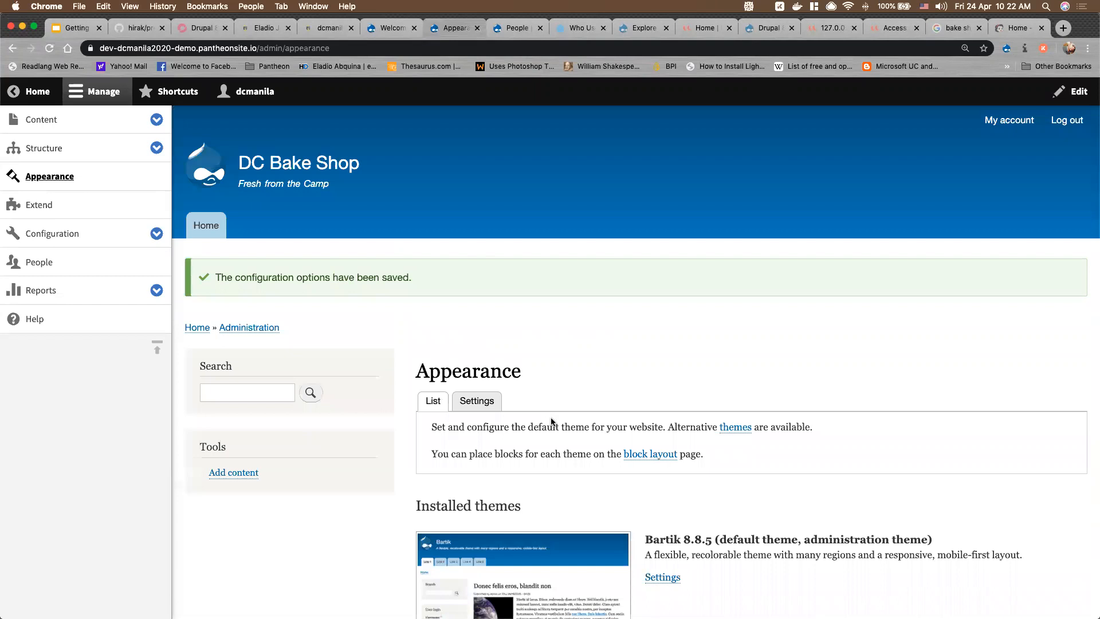
scroll(551, 421, down, 2)
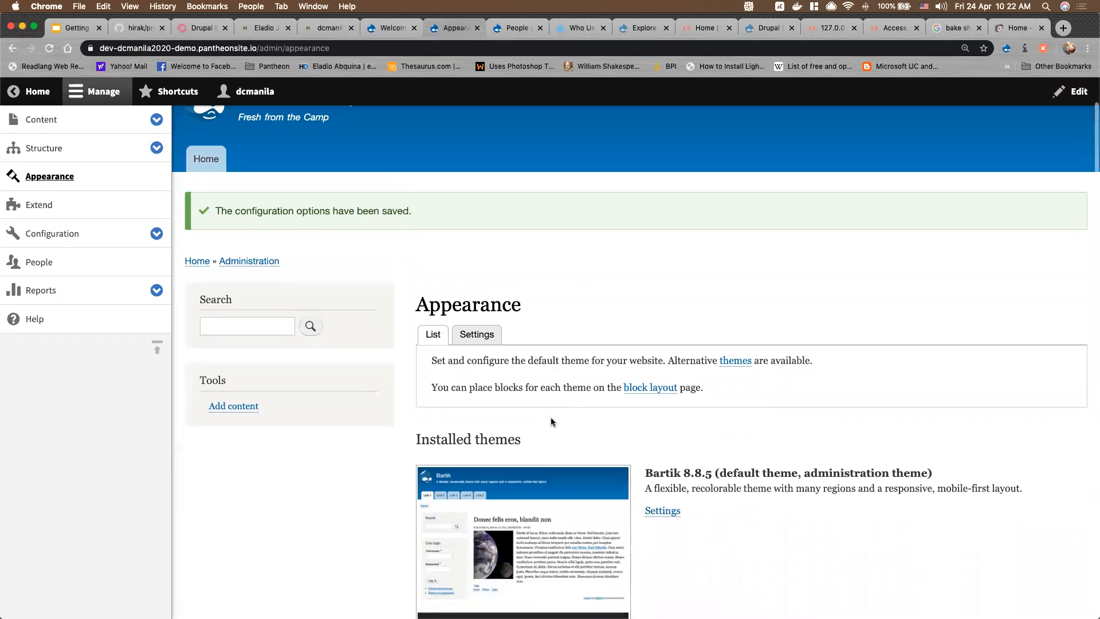
scroll(551, 422, down, 5)
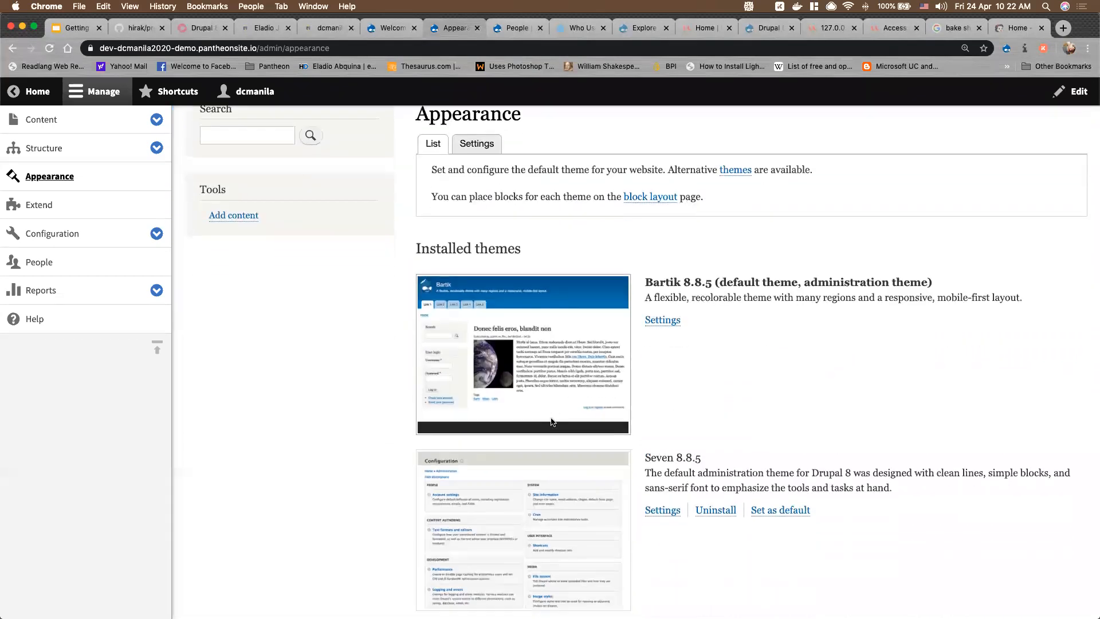
scroll(551, 422, down, 5)
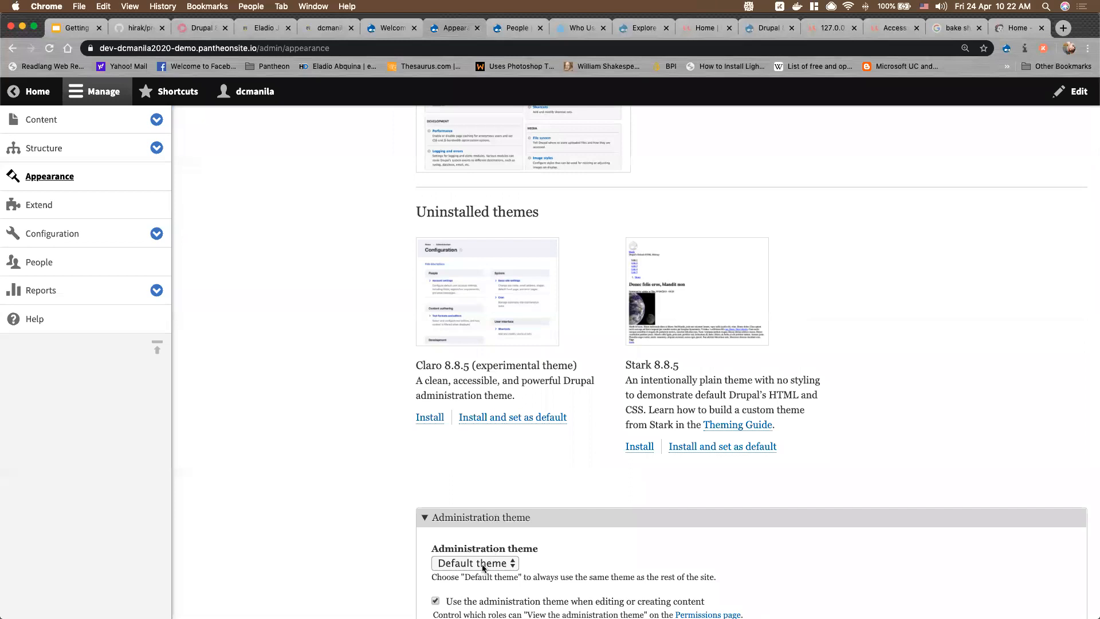
scroll(353, 560, down, 1)
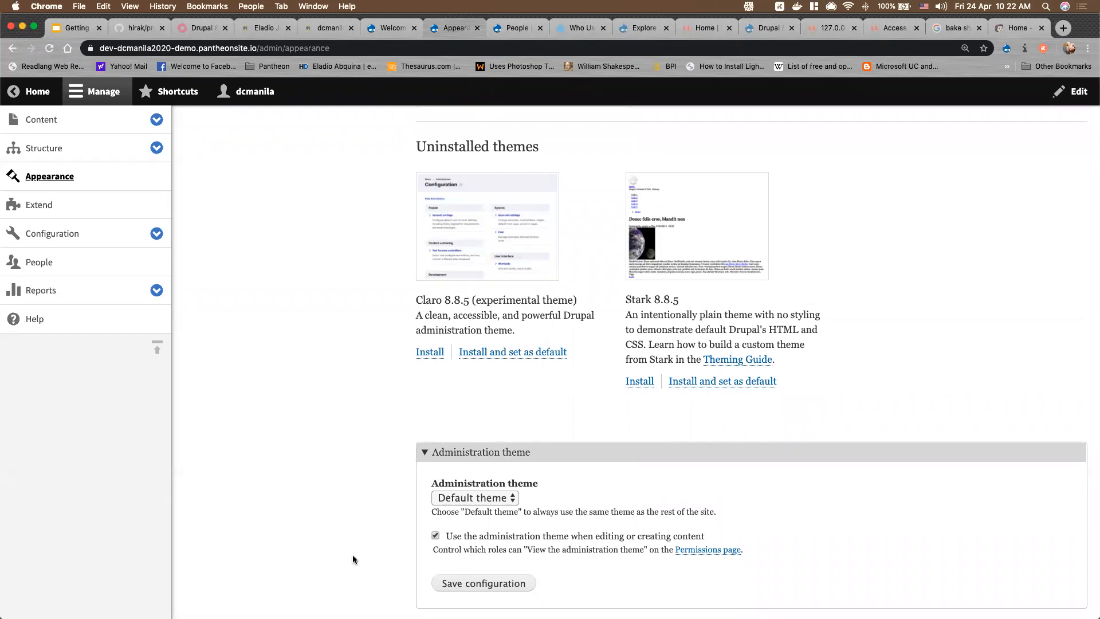
scroll(354, 459, up, 11)
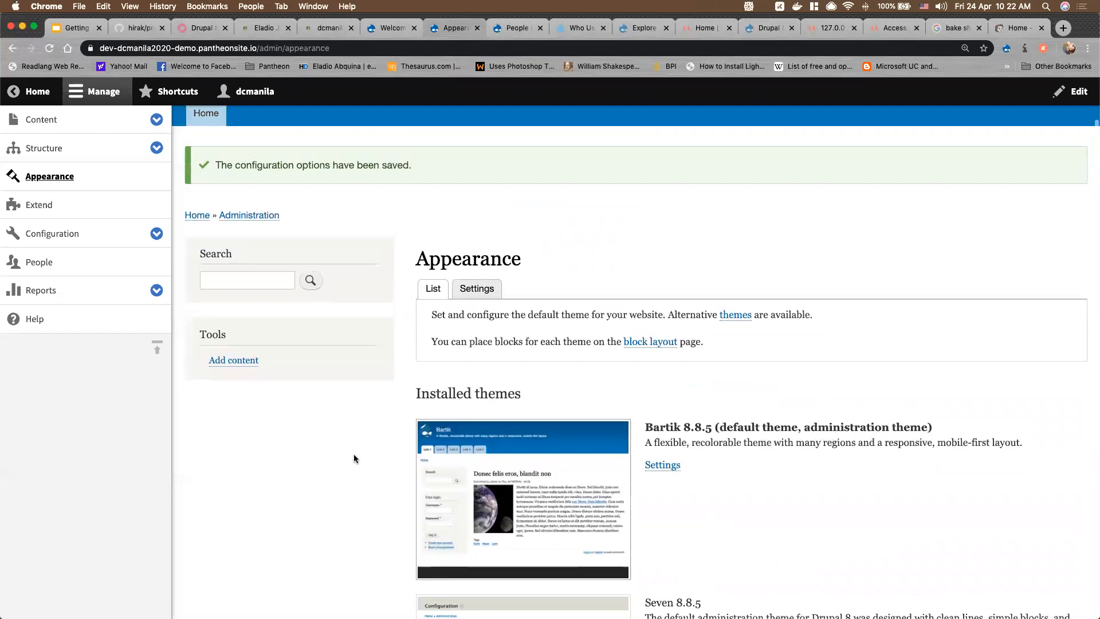
scroll(354, 459, up, 2)
mouse_move(354, 458)
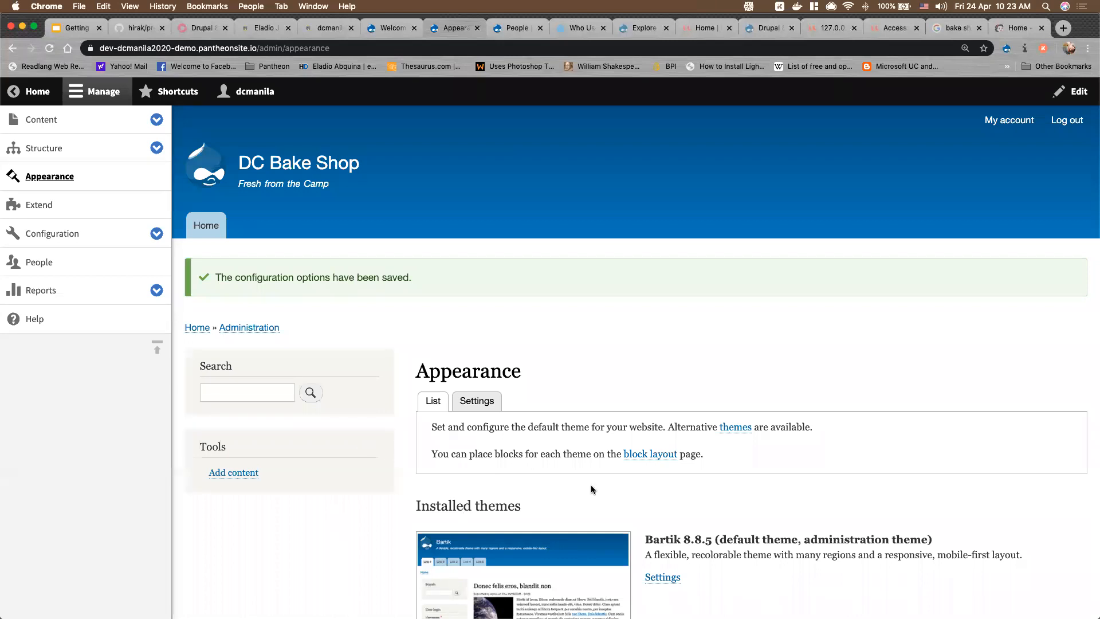
scroll(560, 503, down, 10)
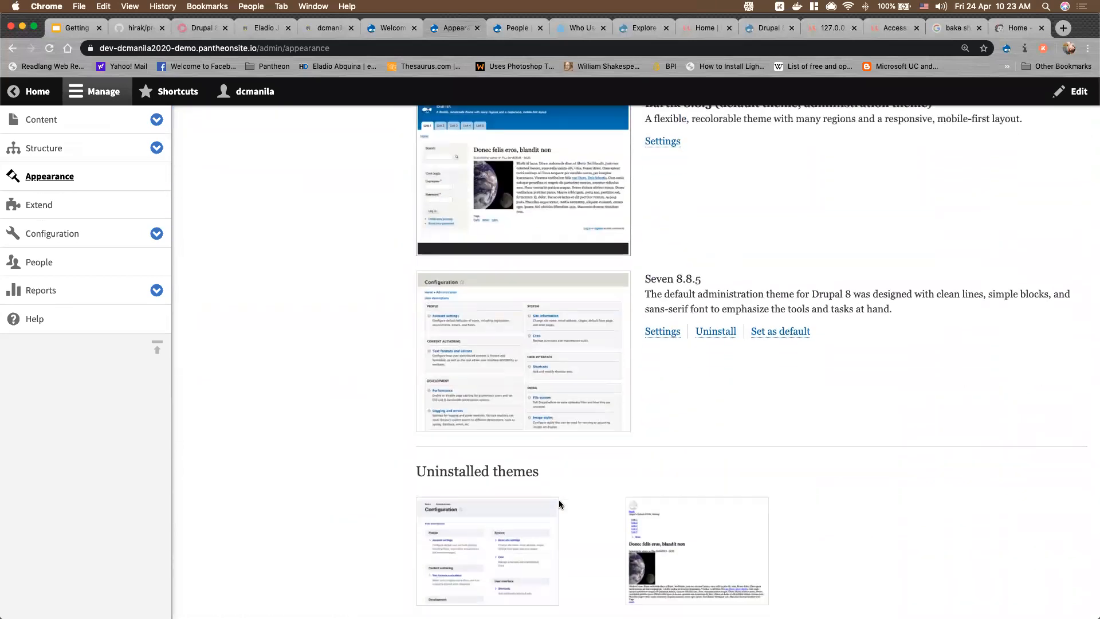
scroll(766, 422, up, 1)
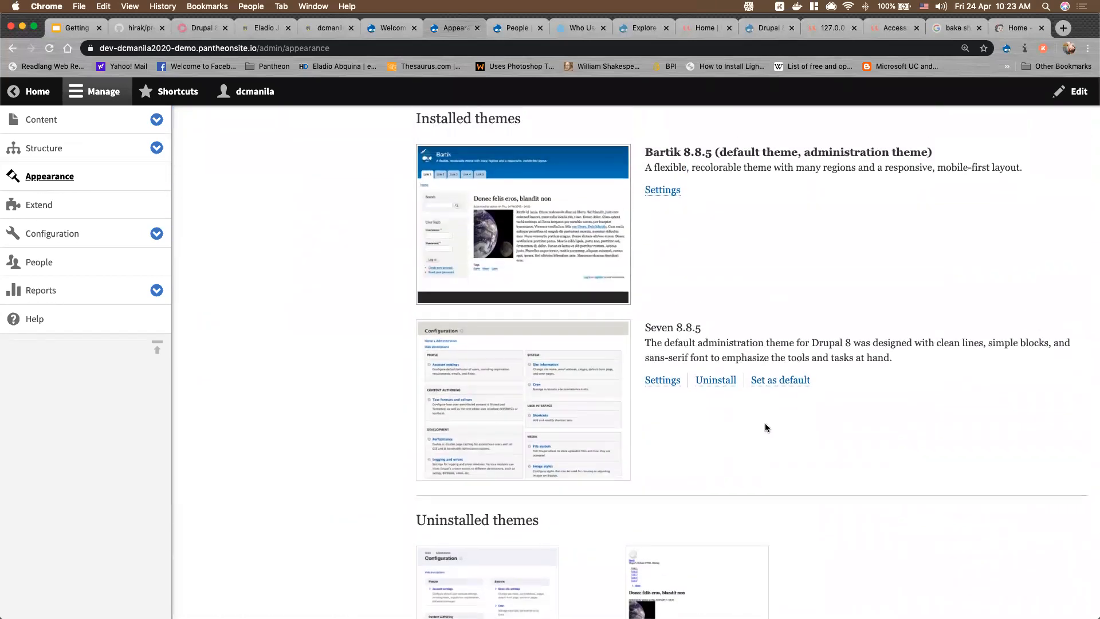
scroll(736, 445, down, 4)
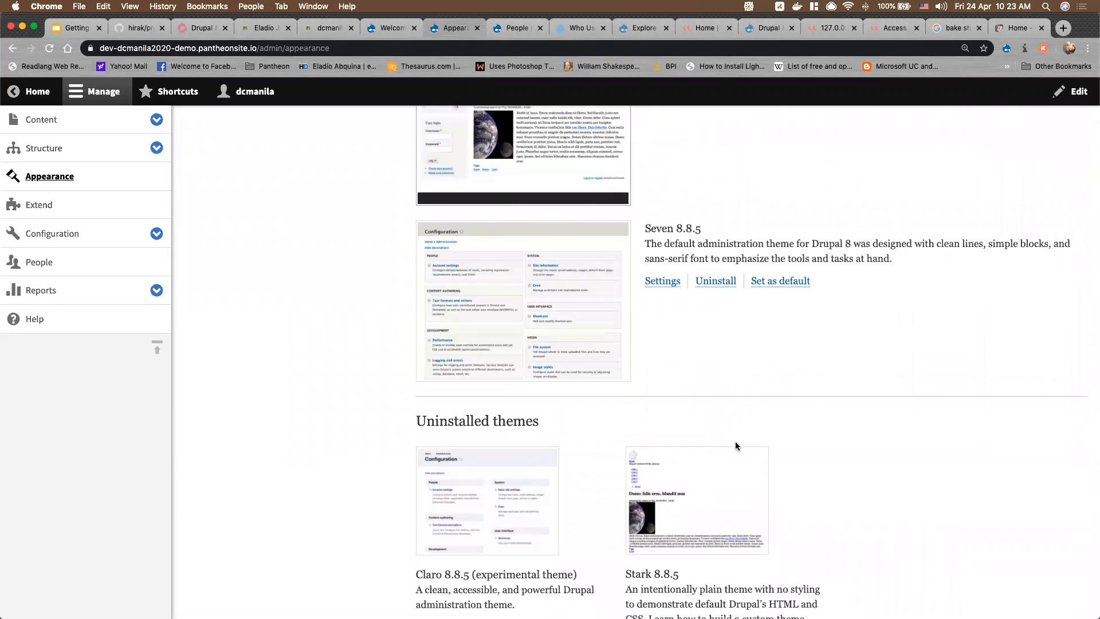
scroll(736, 446, down, 1)
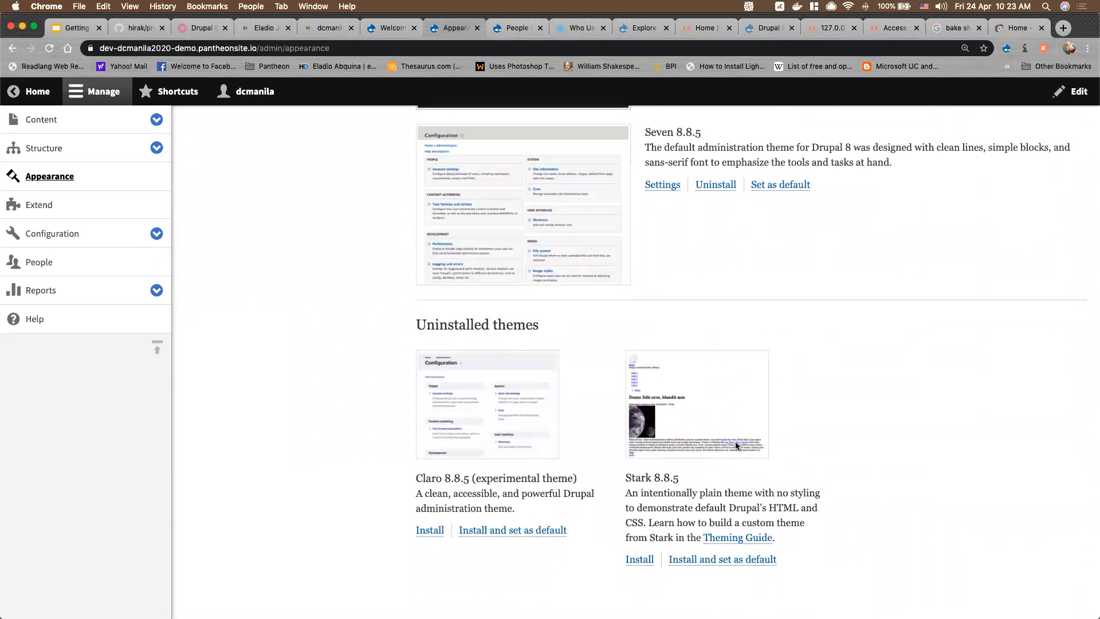
scroll(735, 442, down, 5)
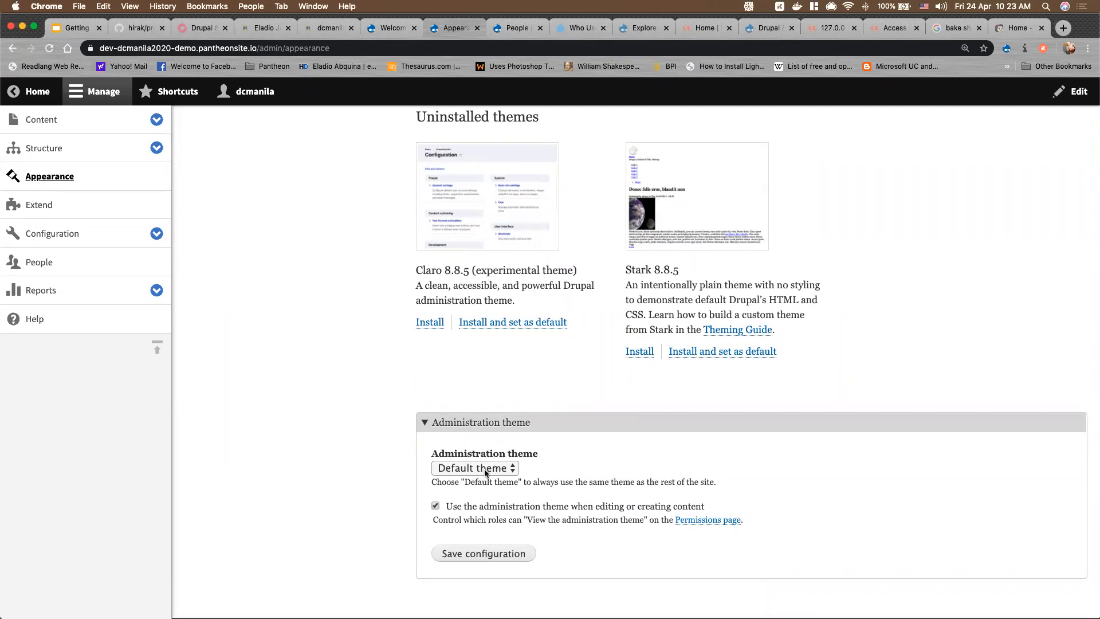
scroll(489, 466, up, 2)
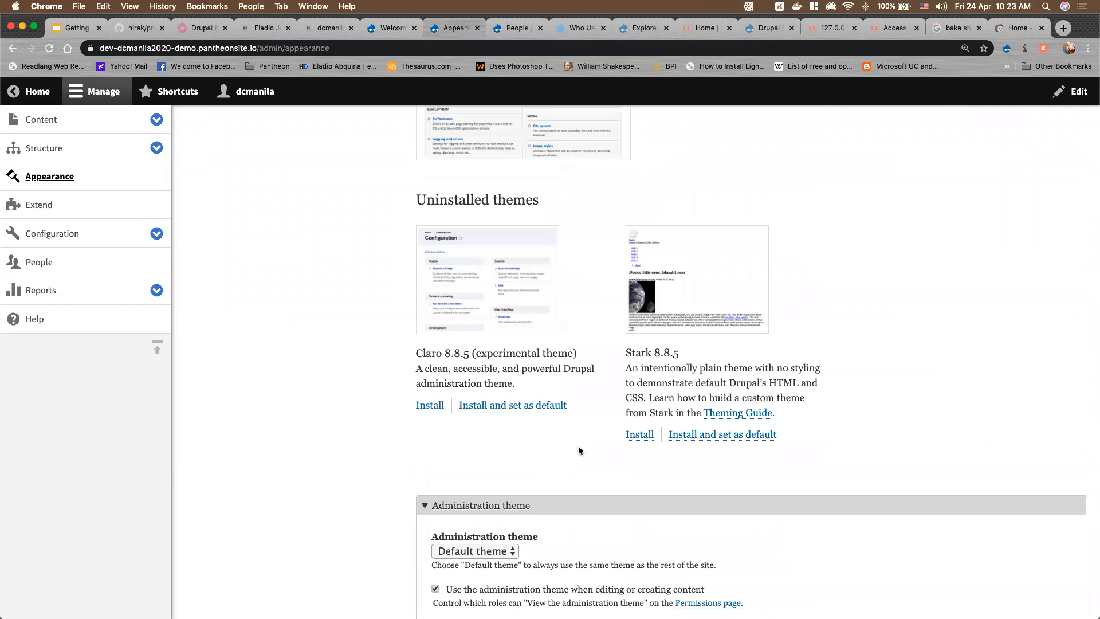
scroll(578, 451, up, 1)
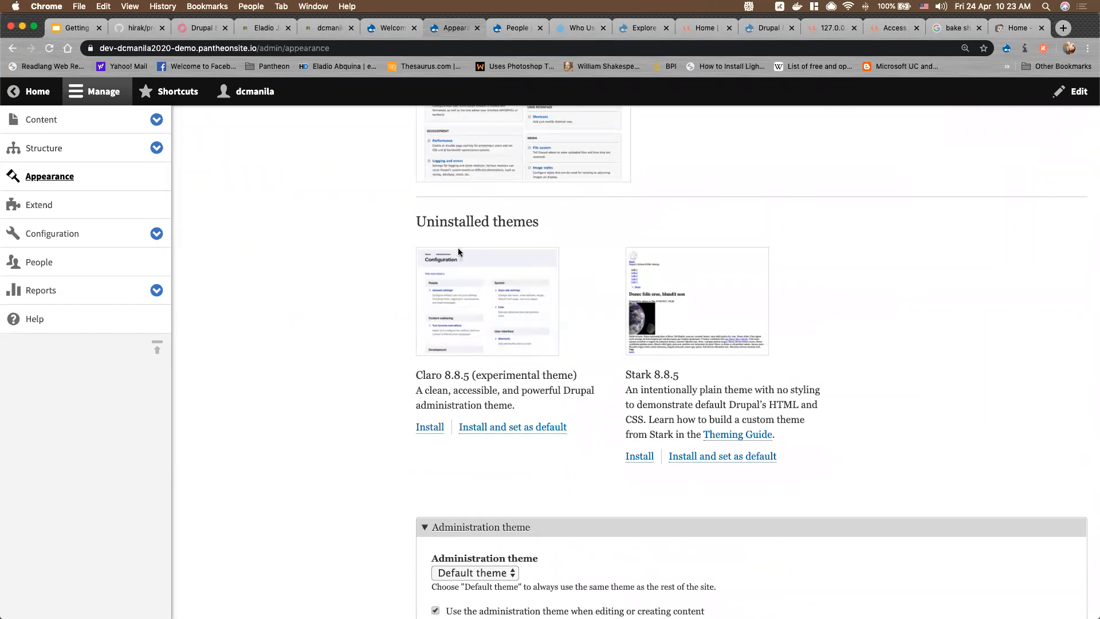
Install the experimental Claro theme as default, confirming the experimental-theme warning
drag(418, 221, 600, 224)
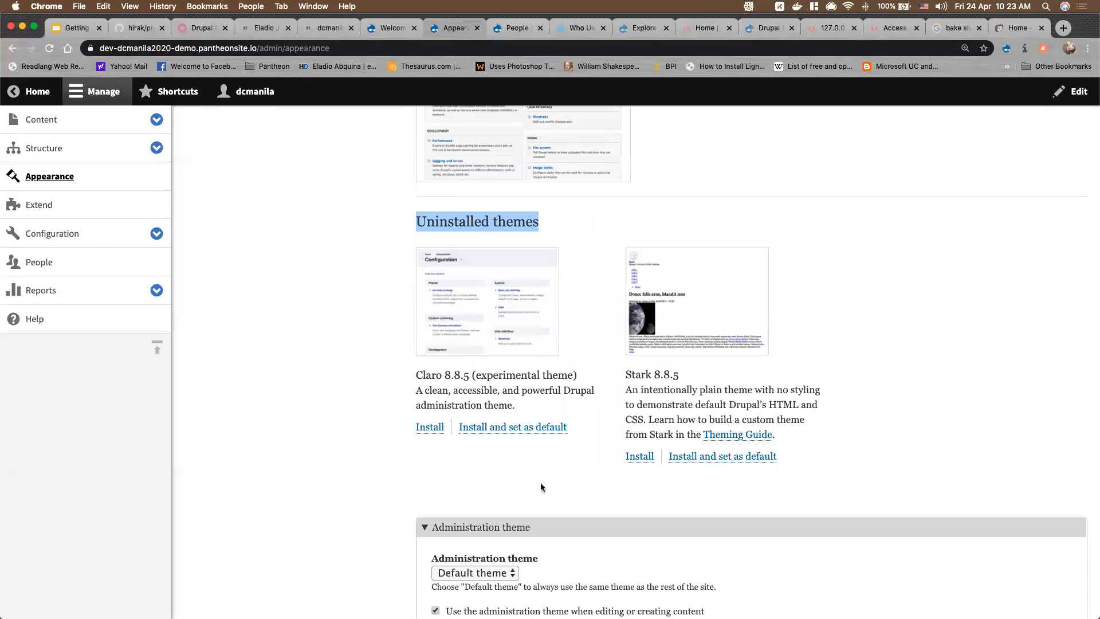
scroll(509, 391, up, 1)
scroll(509, 392, up, 3)
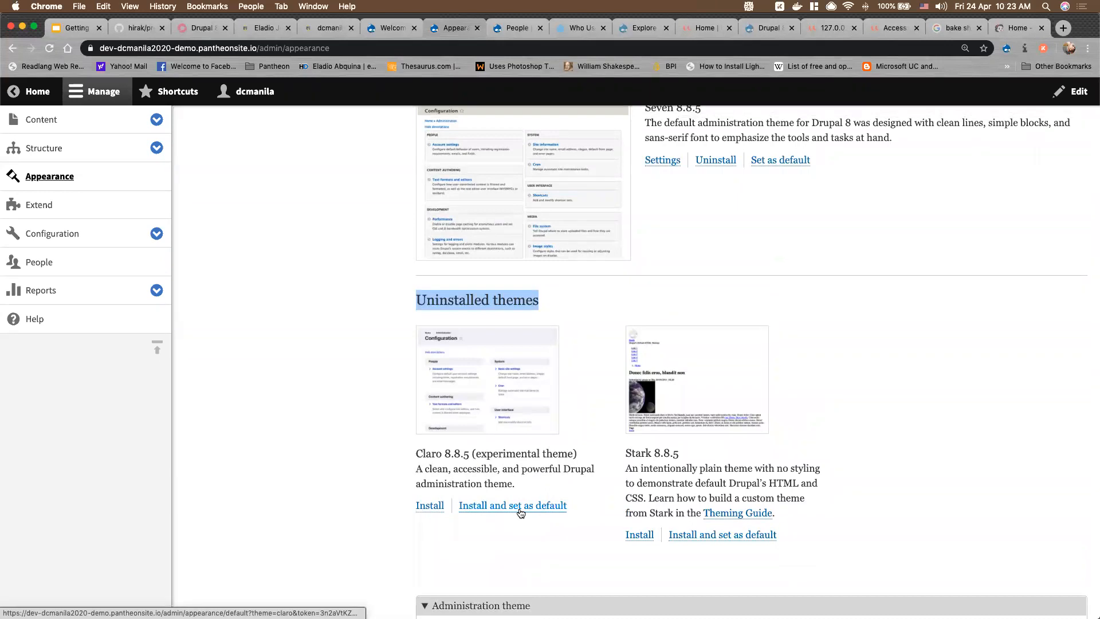
drag(416, 454, 531, 487)
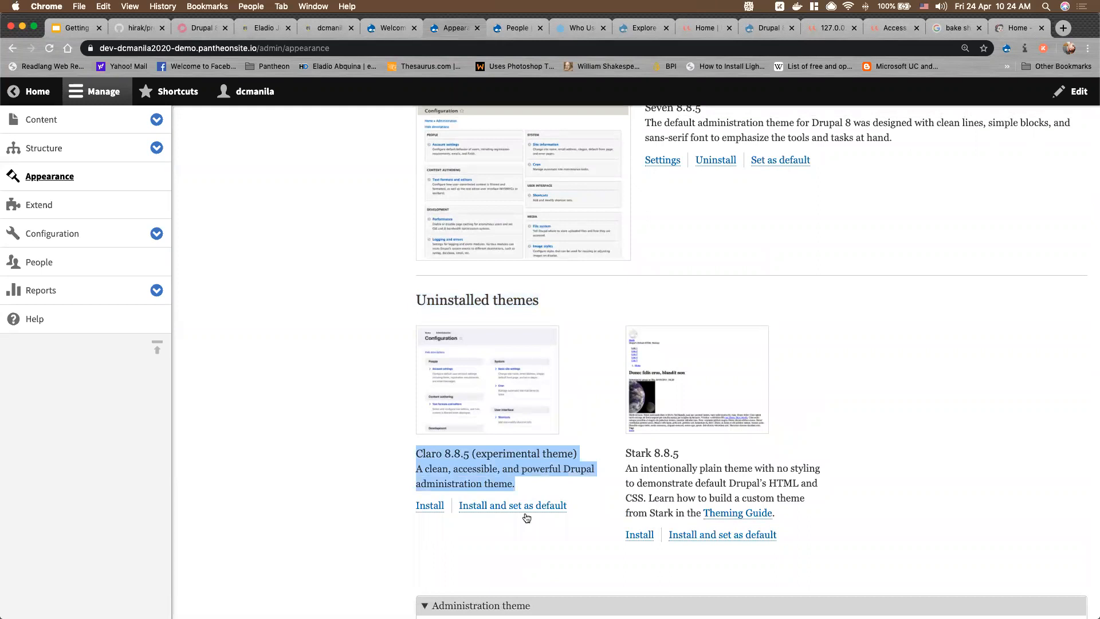
scroll(469, 524, down, 1)
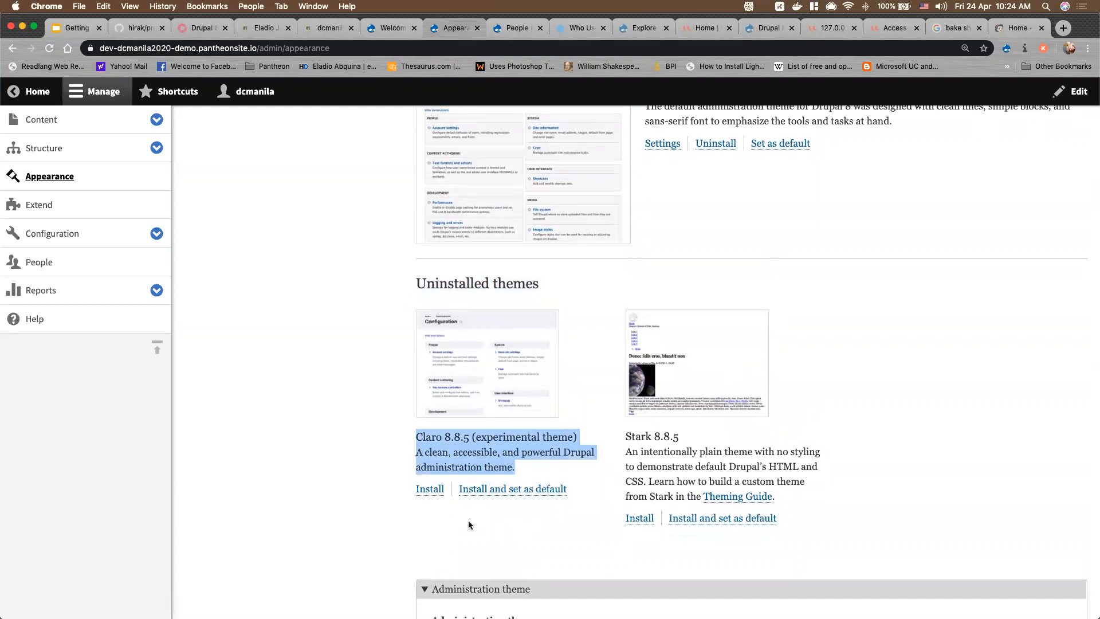
click(516, 493)
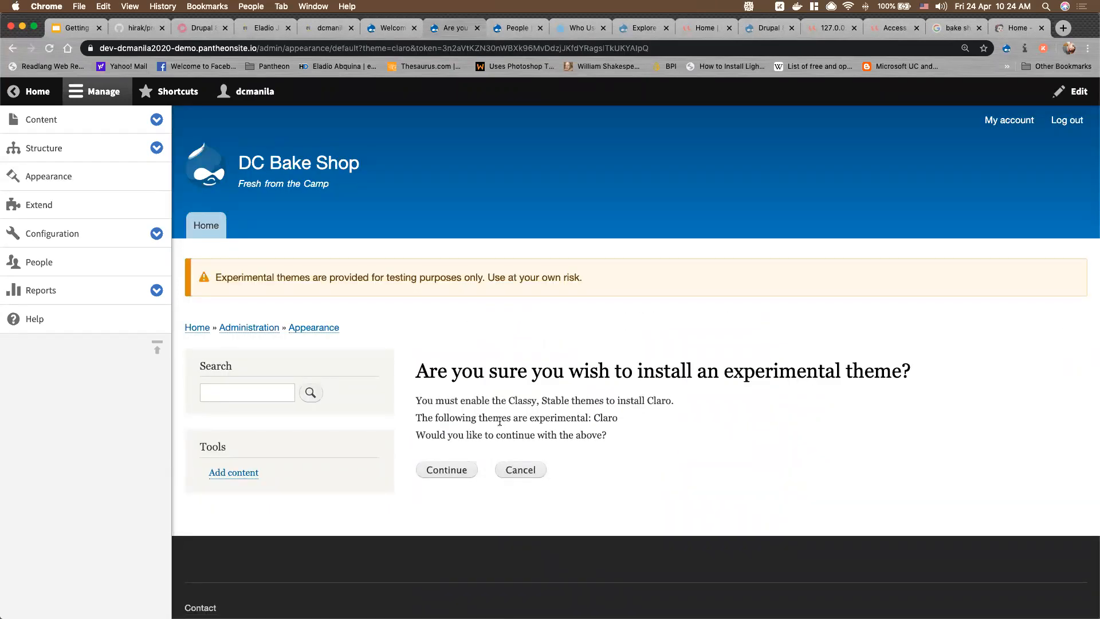
click(447, 470)
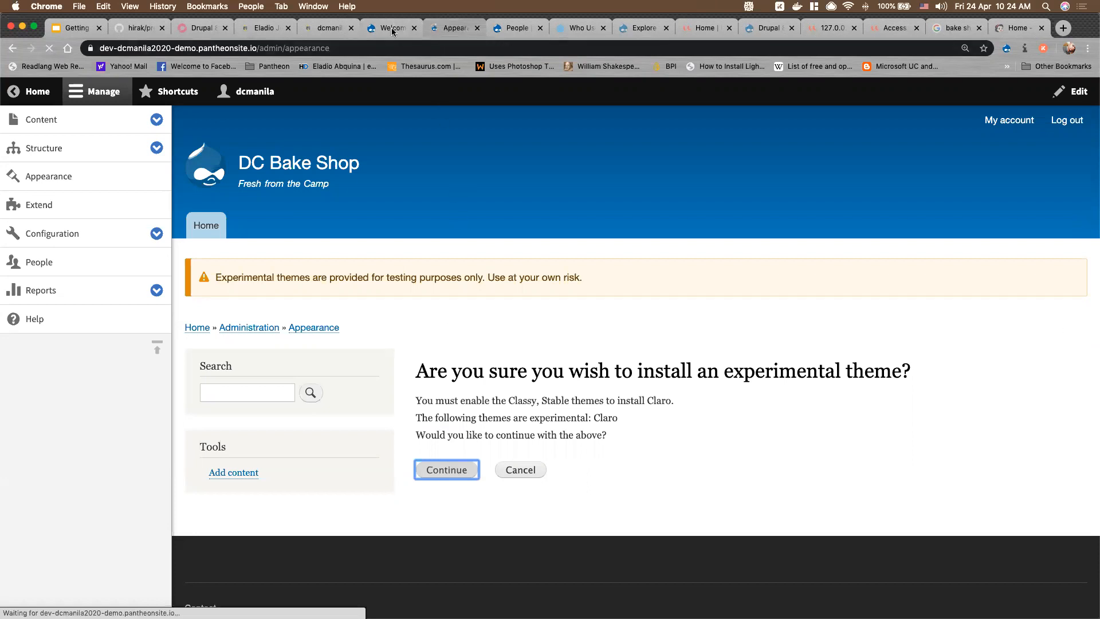
Collapse the administration menu sidebar on the Appearance page
scroll(503, 378, down, 10)
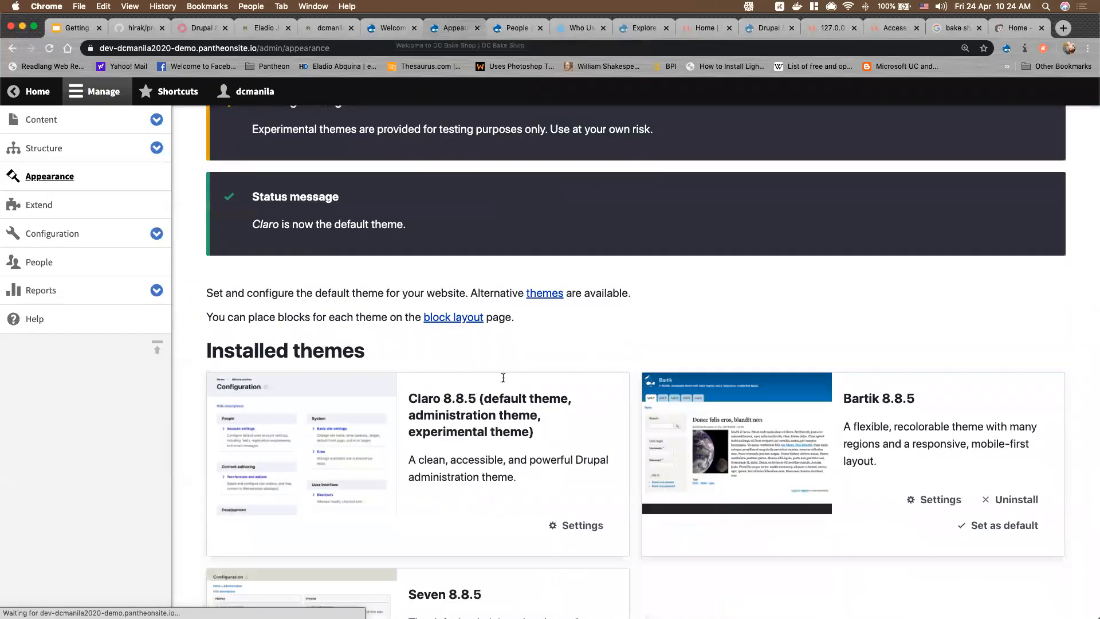
scroll(573, 367, down, 10)
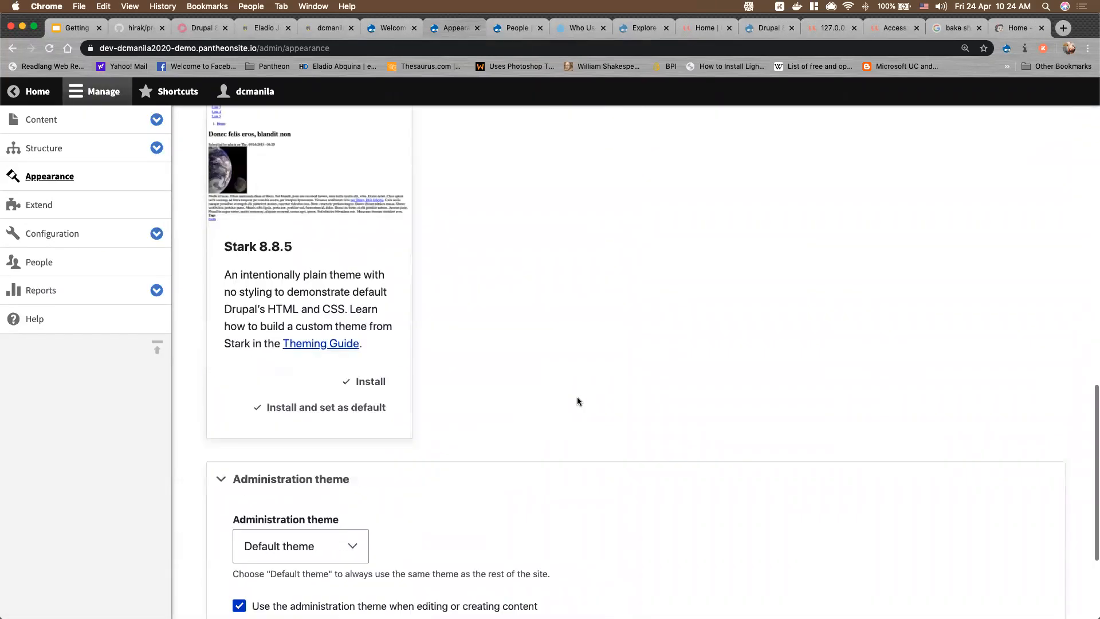
scroll(624, 375, up, 5)
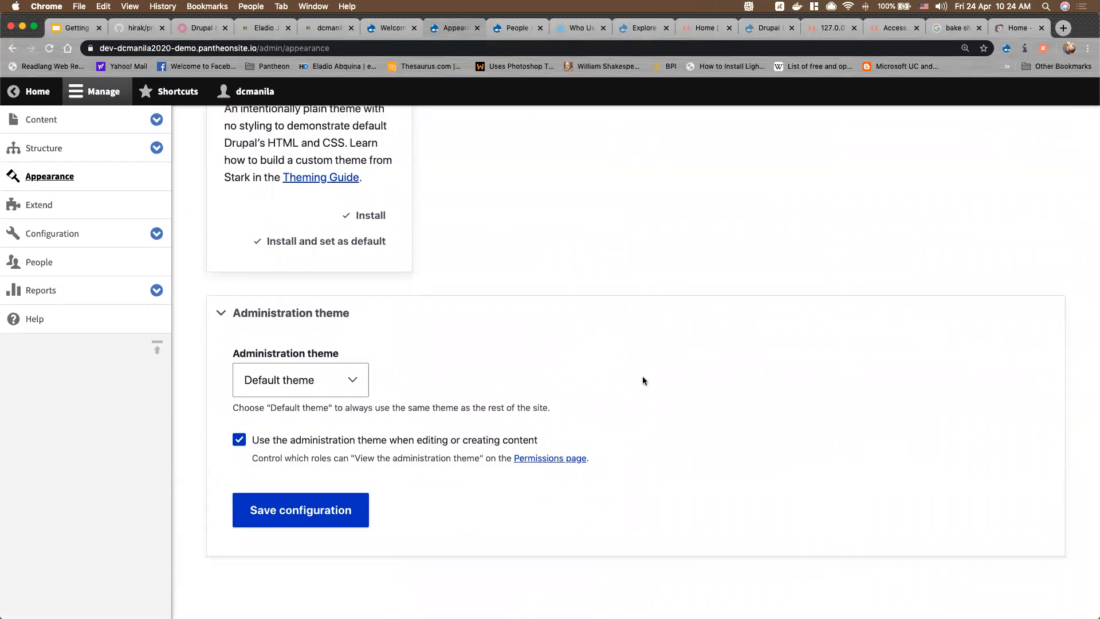
scroll(641, 381, up, 15)
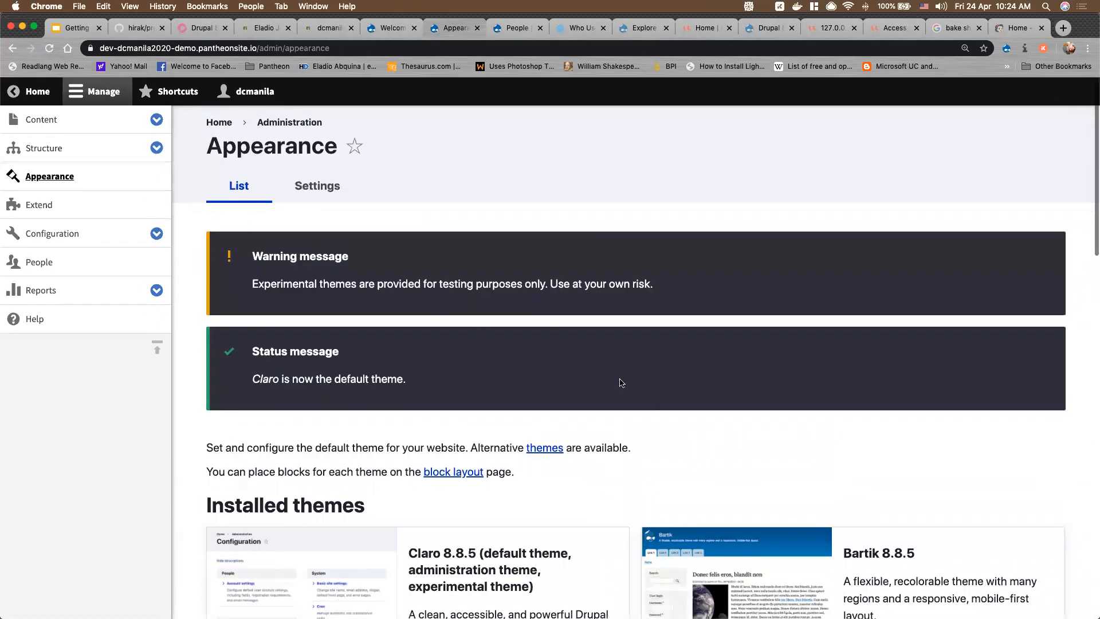
click(99, 97)
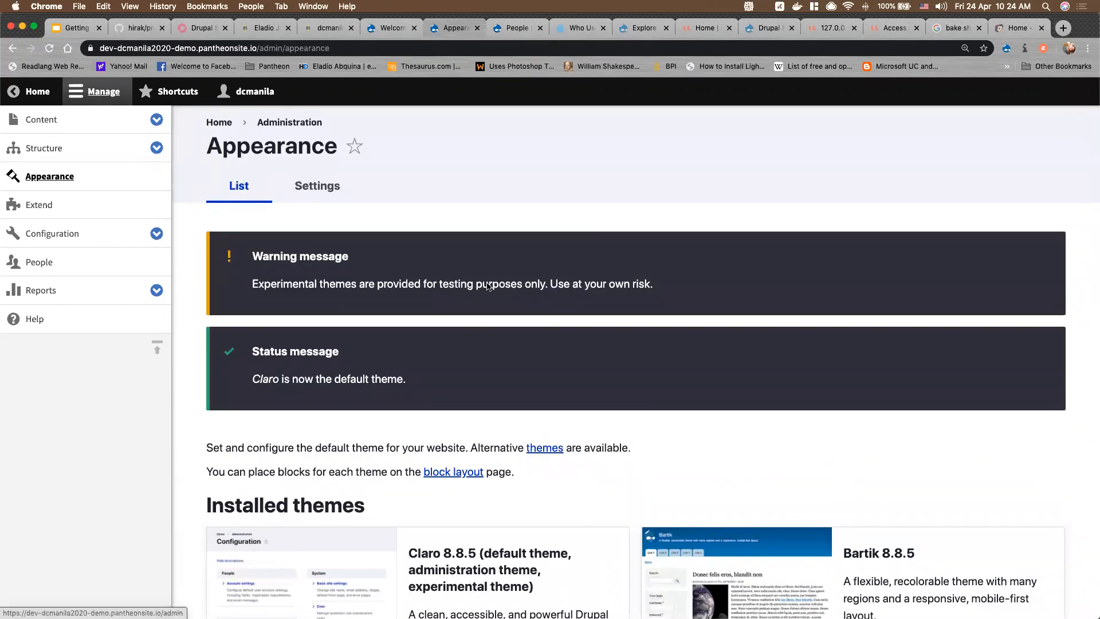
scroll(490, 282, down, 6)
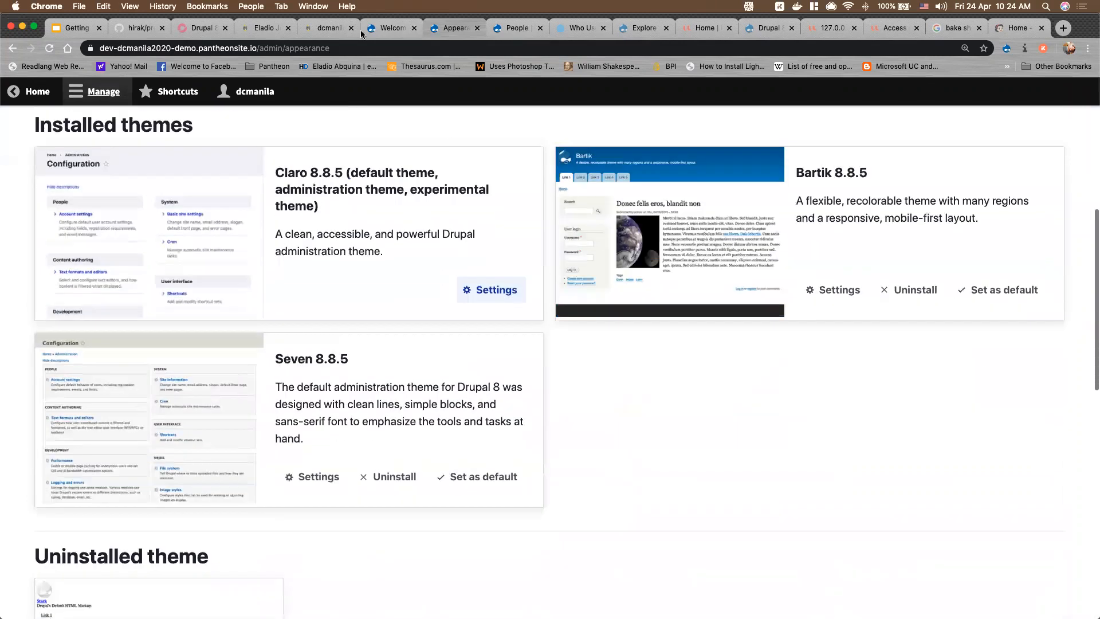
scroll(500, 270, up, 7)
Reload the front page to see Claro's styling, then return to Appearance
key(ctrl+shift+Tab)
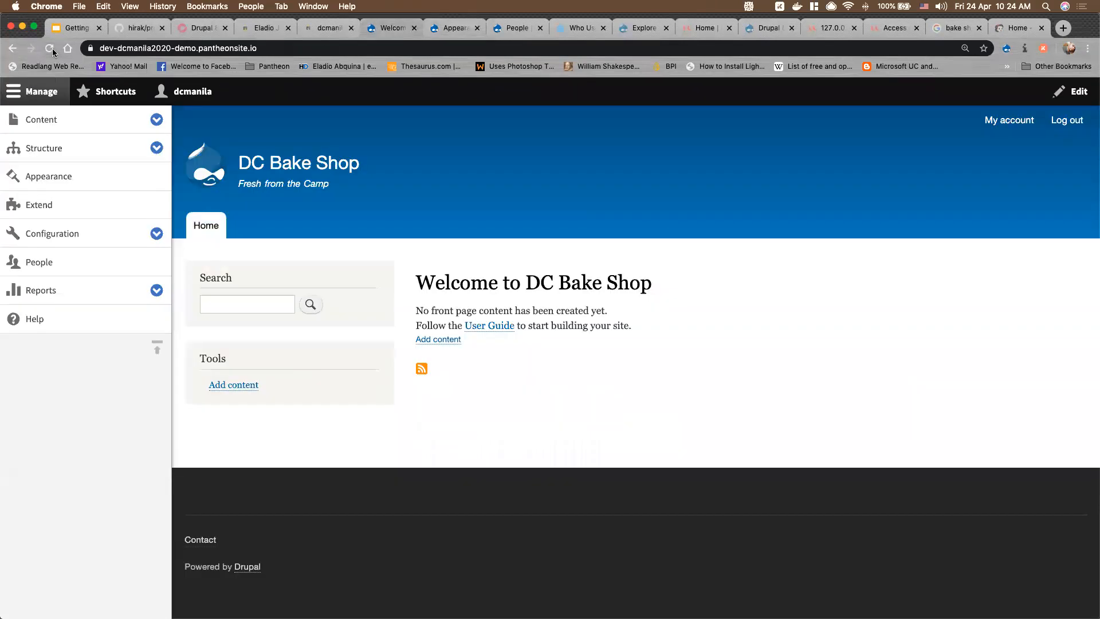
click(52, 48)
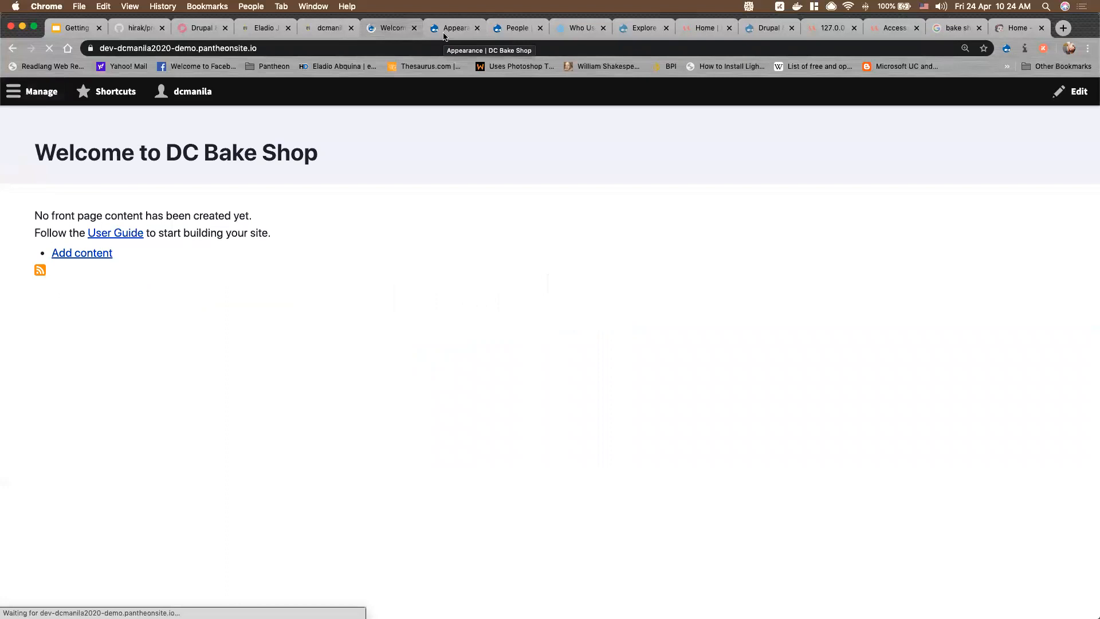
click(451, 36)
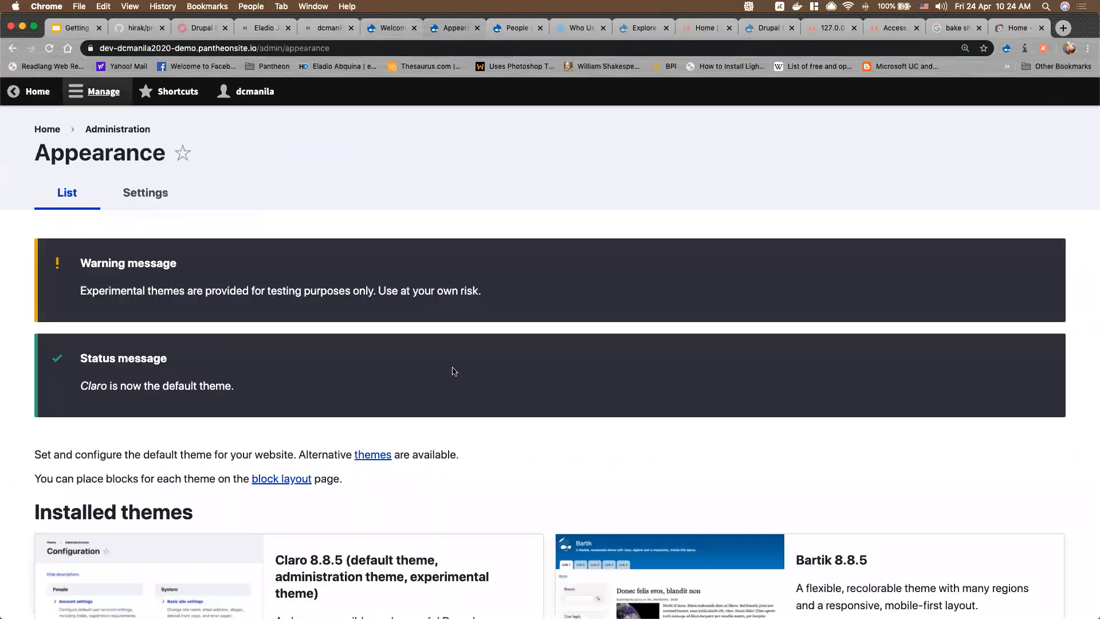
scroll(455, 387, down, 6)
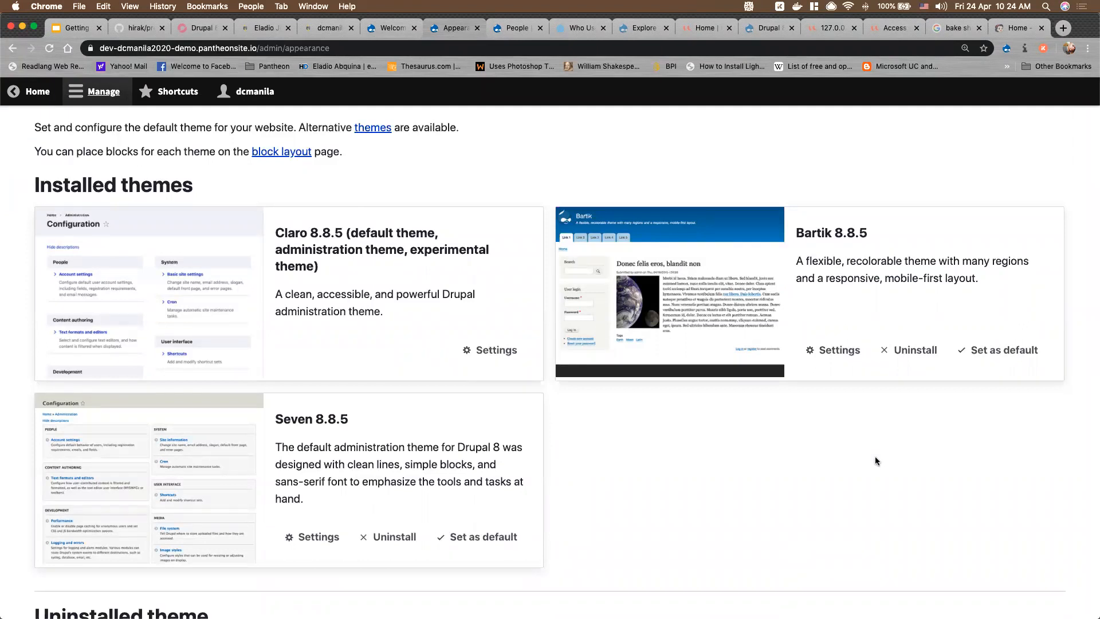
Make Bartik the site's default theme
click(1011, 355)
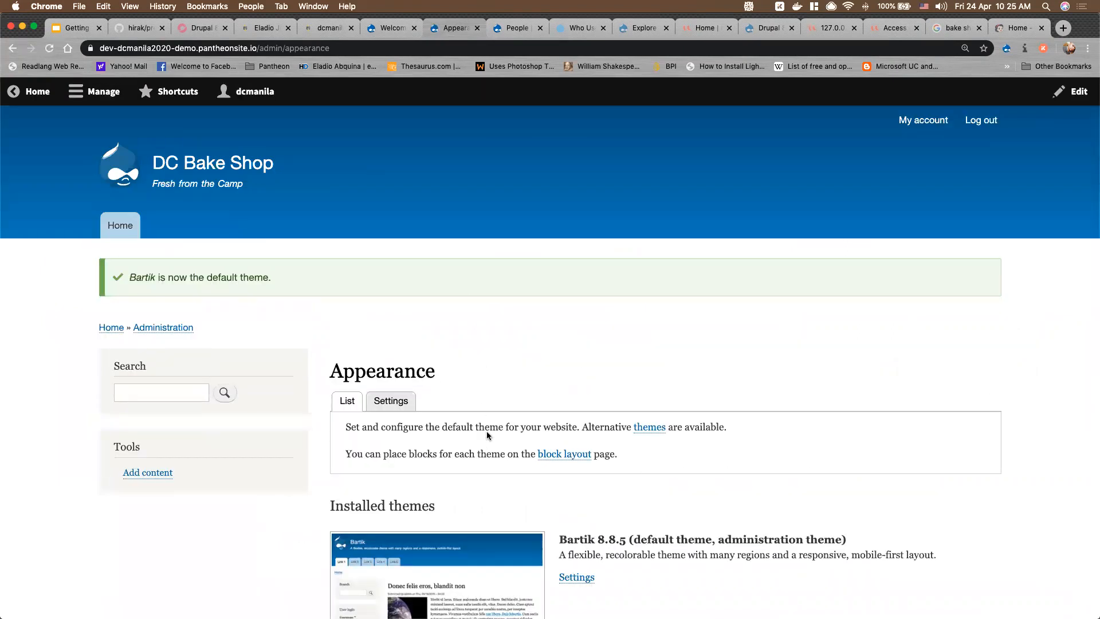
scroll(487, 431, down, 3)
scroll(487, 431, down, 2)
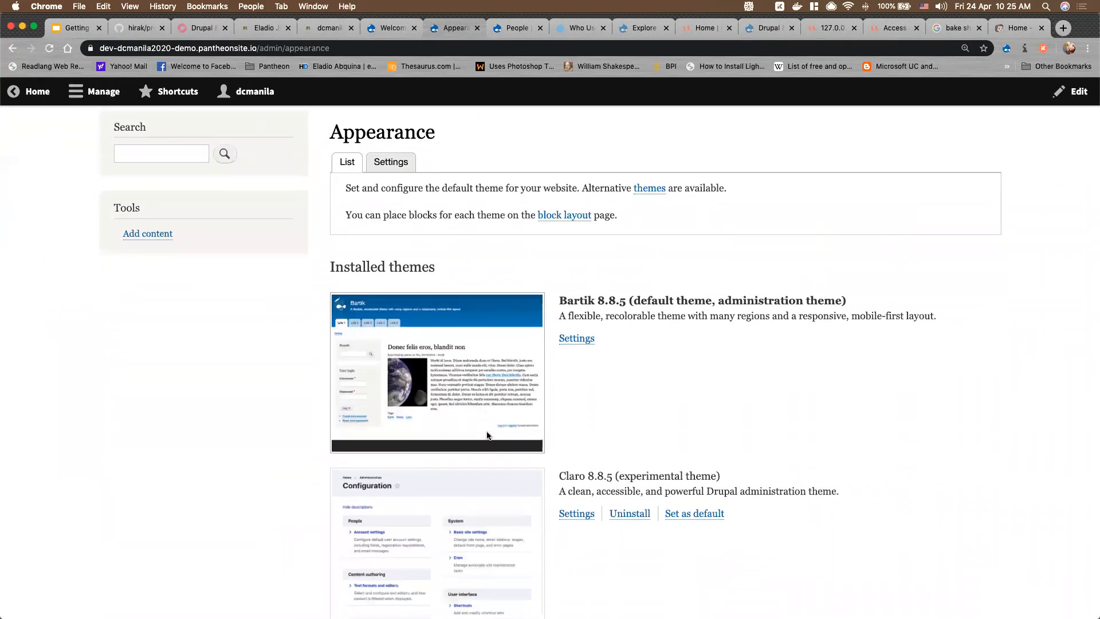
scroll(632, 413, down, 15)
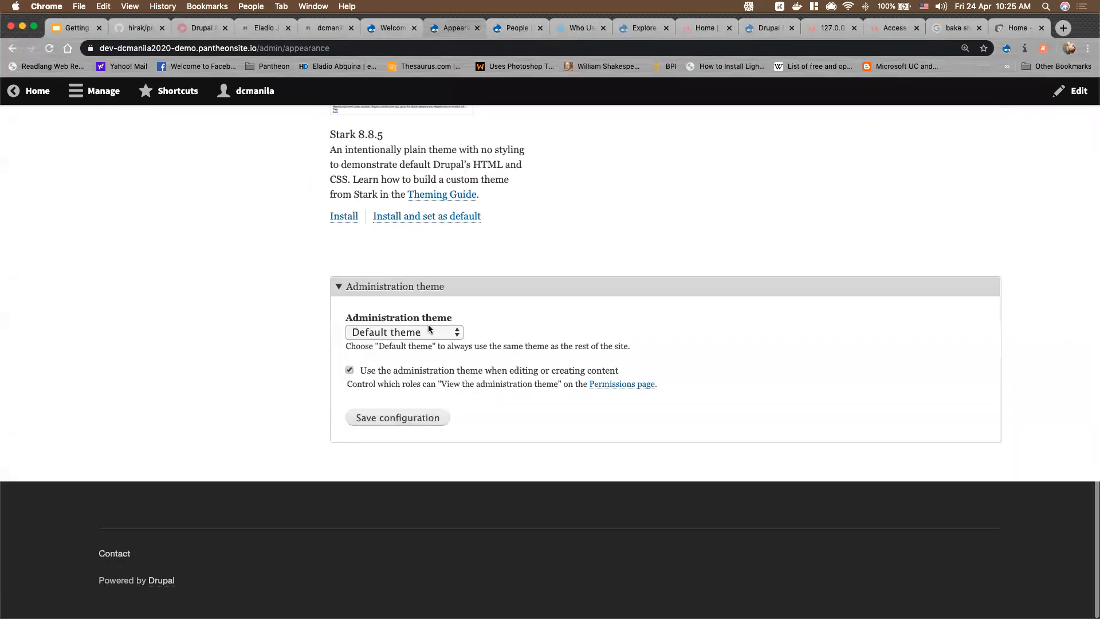
Choose Claro as administration theme, not used when editing content, and save
click(429, 331)
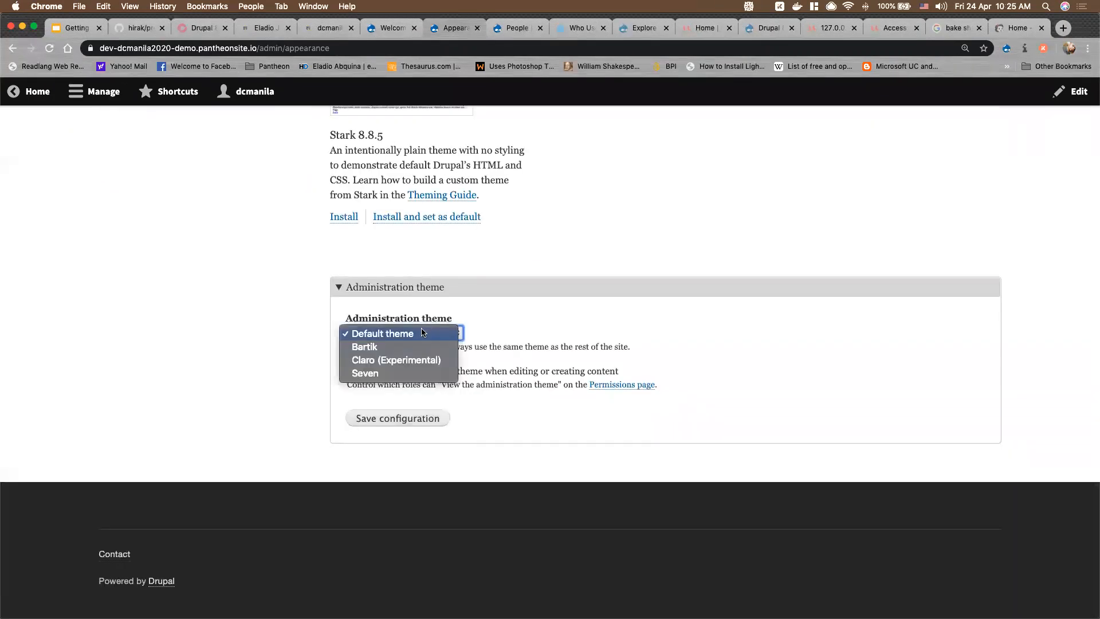
click(389, 361)
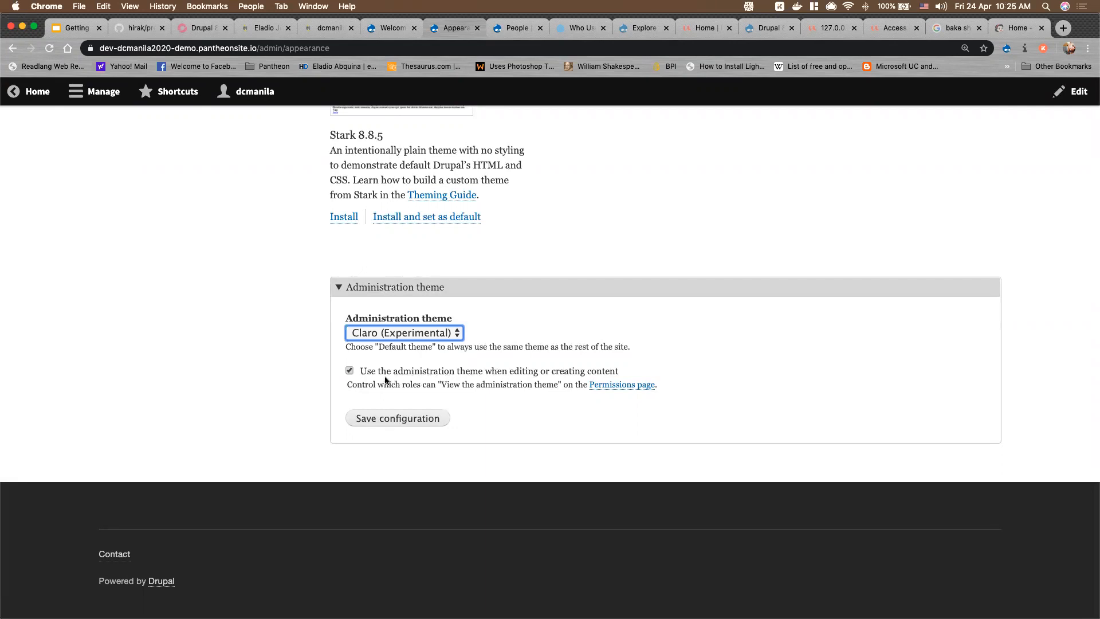
click(350, 371)
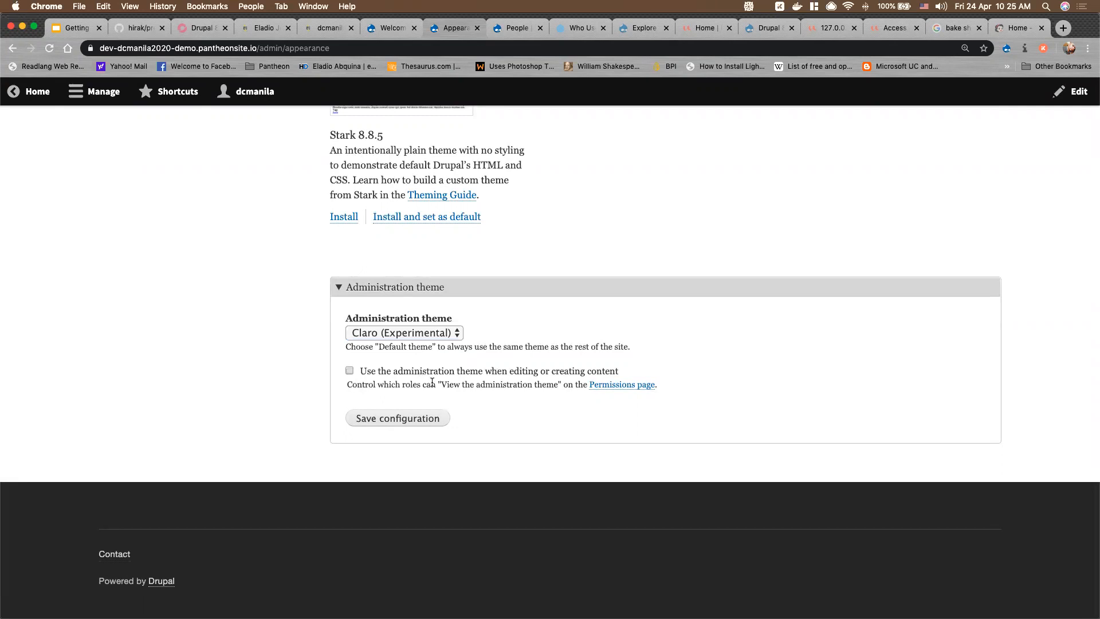
click(422, 420)
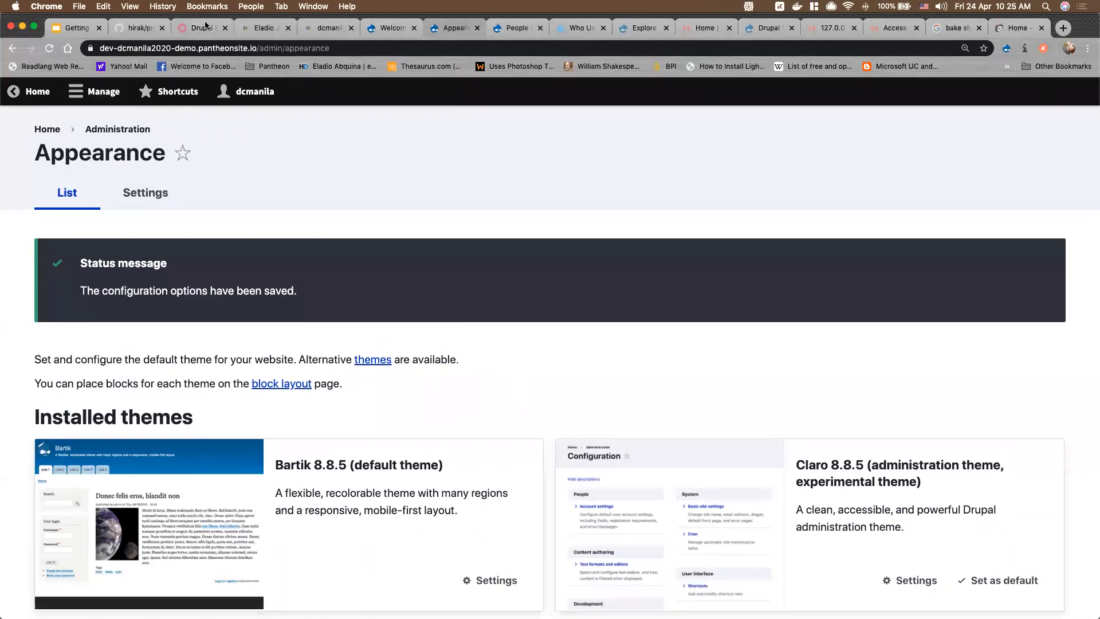
Open the Content list in a new tab and start a new Article via Add content
click(388, 31)
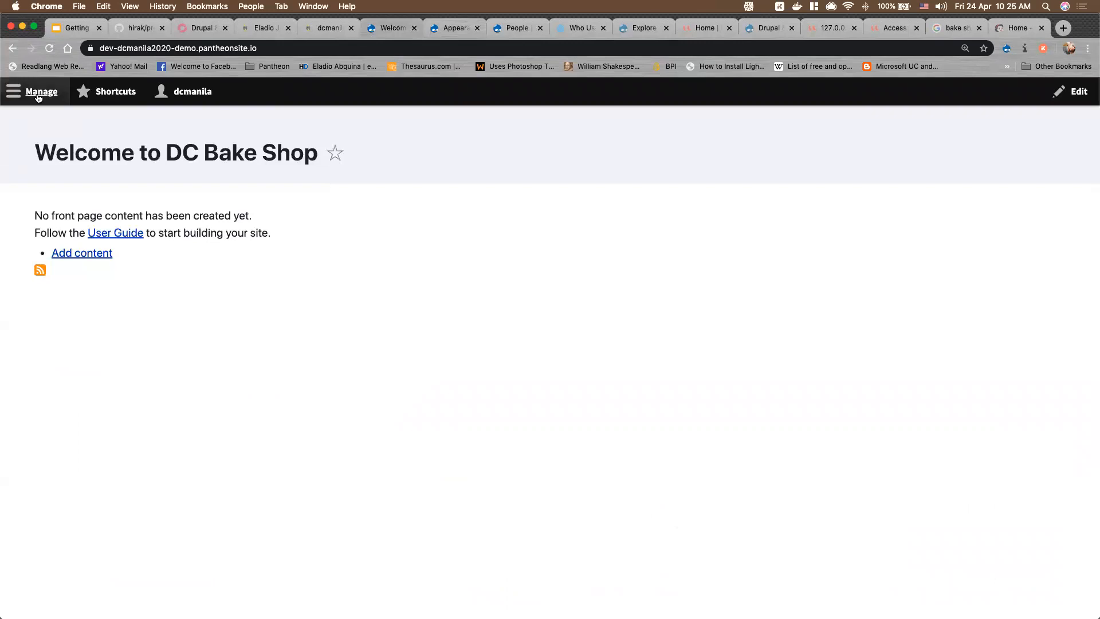
click(41, 92)
right_click(42, 119)
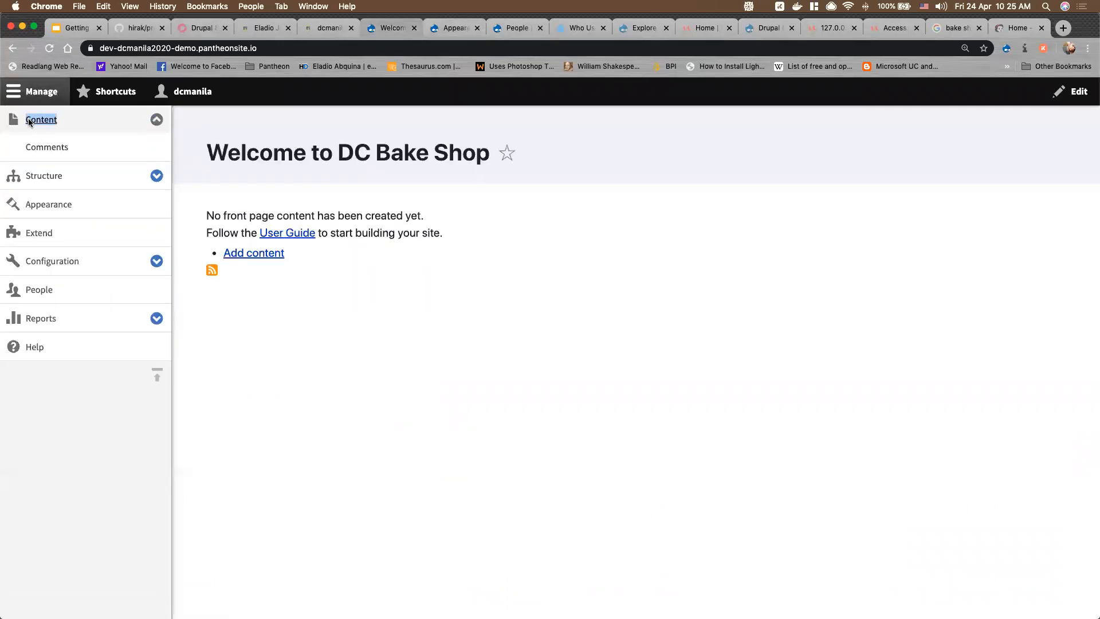
click(98, 121)
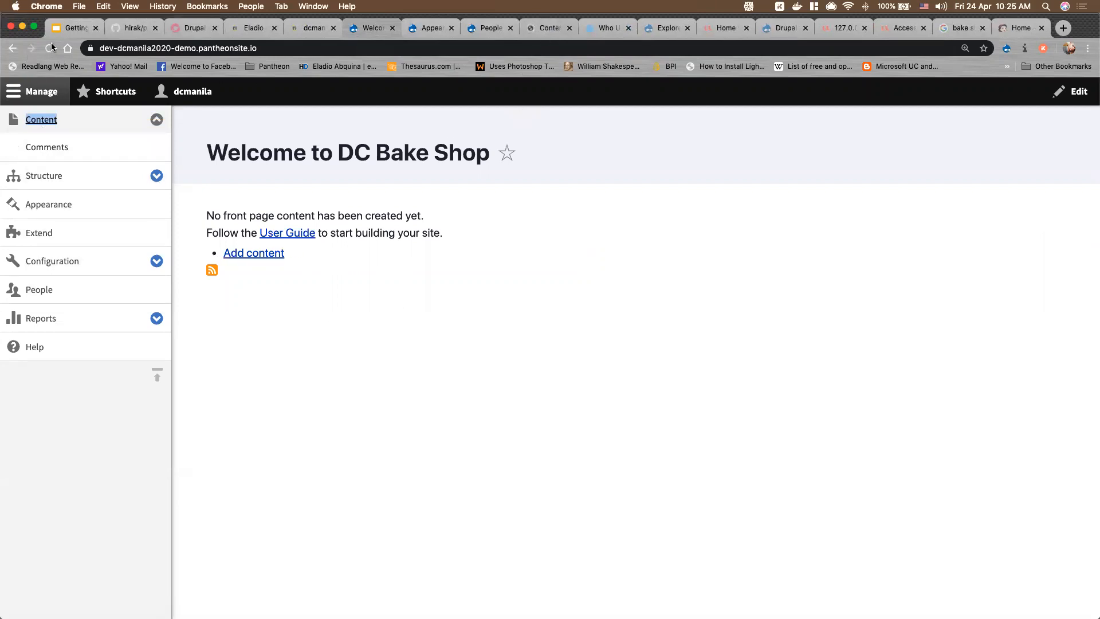
click(50, 48)
drag(545, 28, 425, 29)
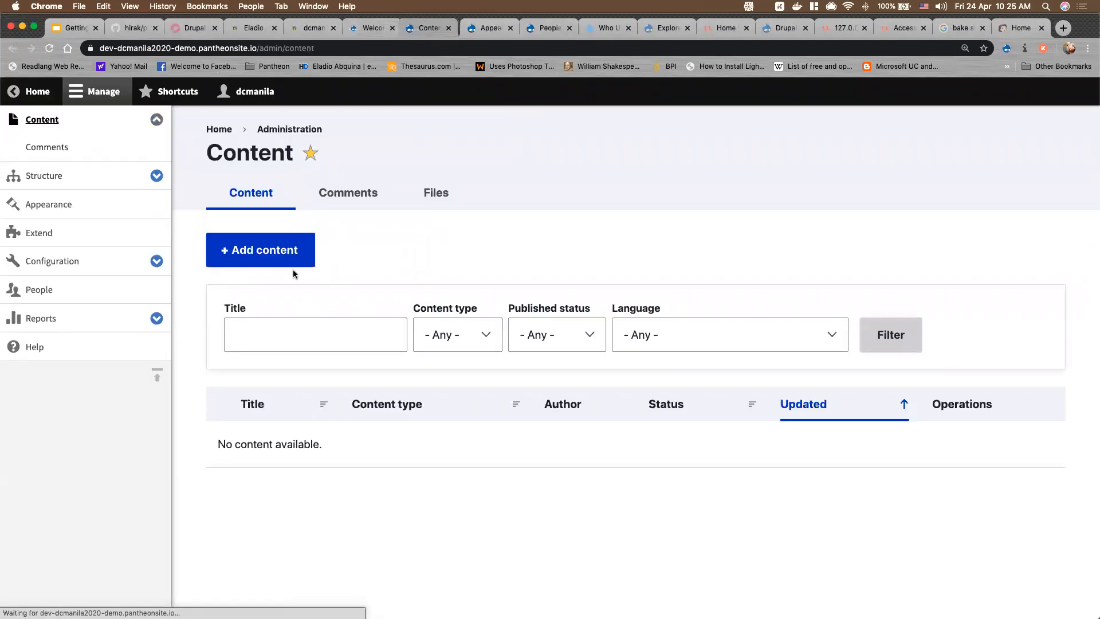
click(279, 252)
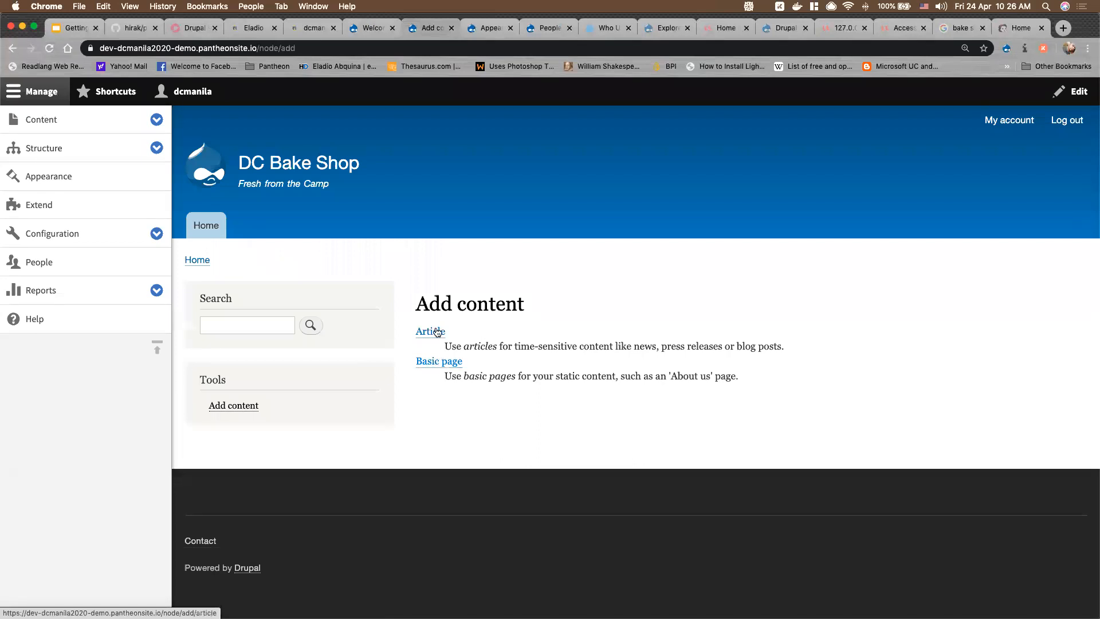
click(437, 333)
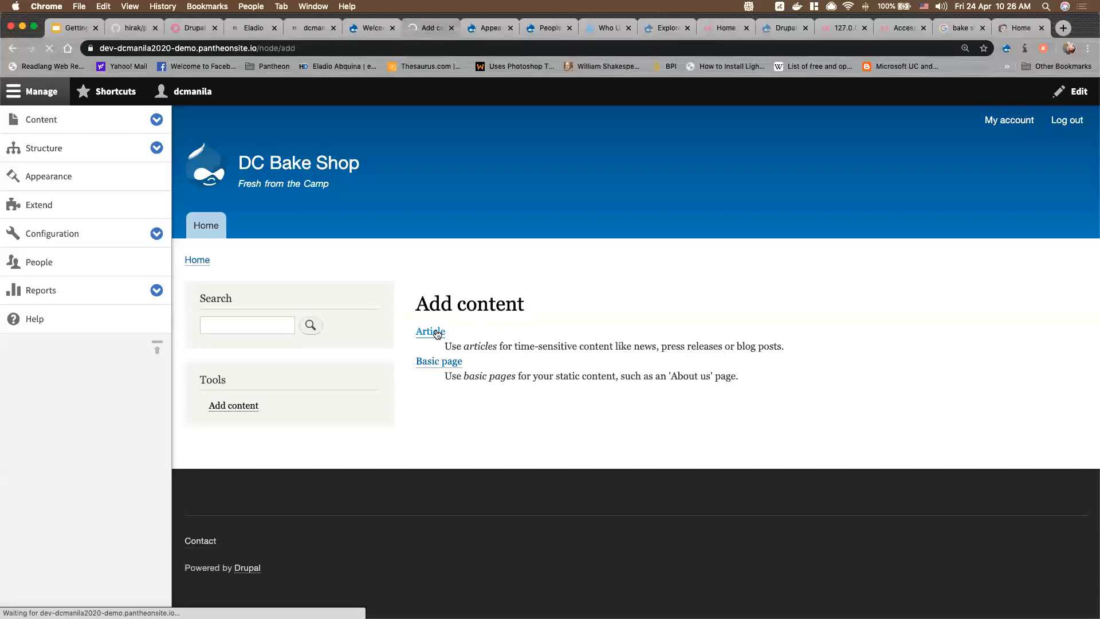
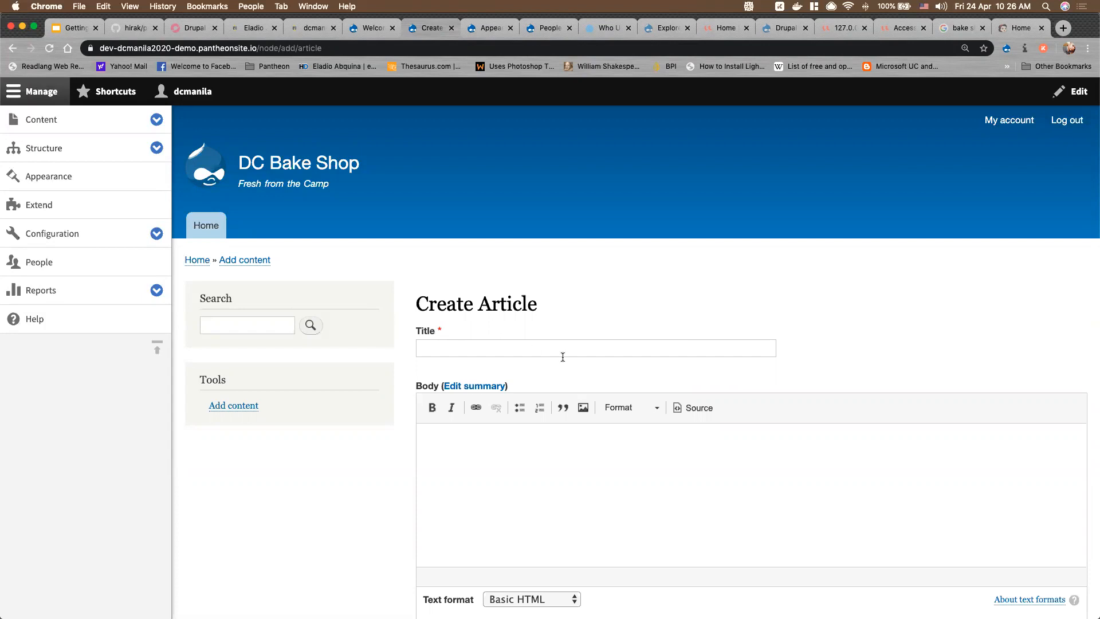
On the Appearance page, turn on the administration theme for editing or creating content and save
scroll(566, 354, down, 5)
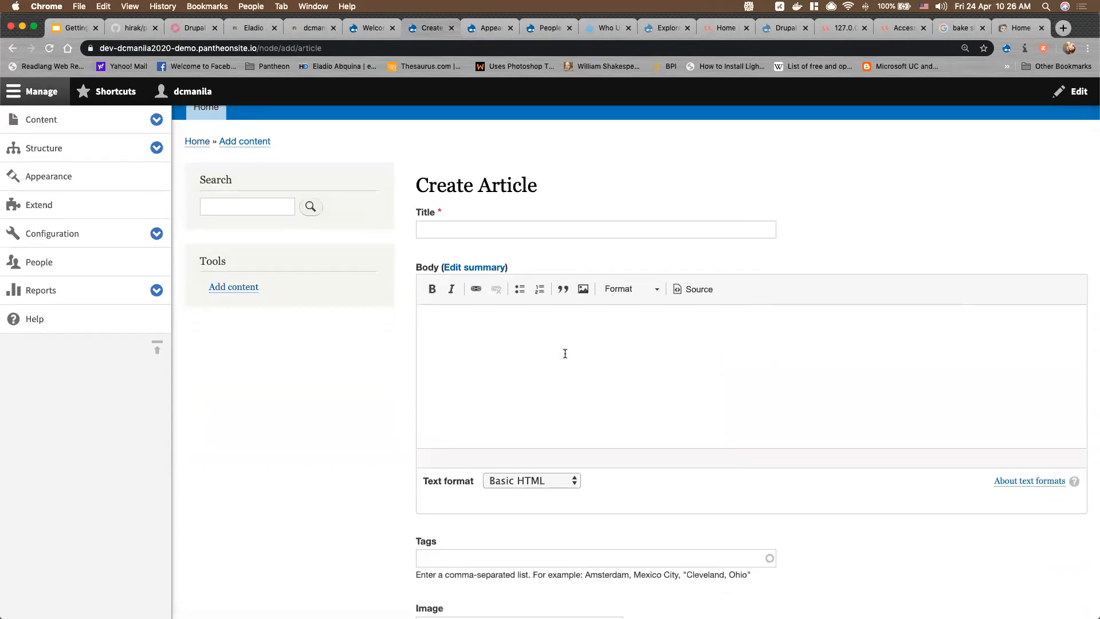
scroll(565, 354, up, 10)
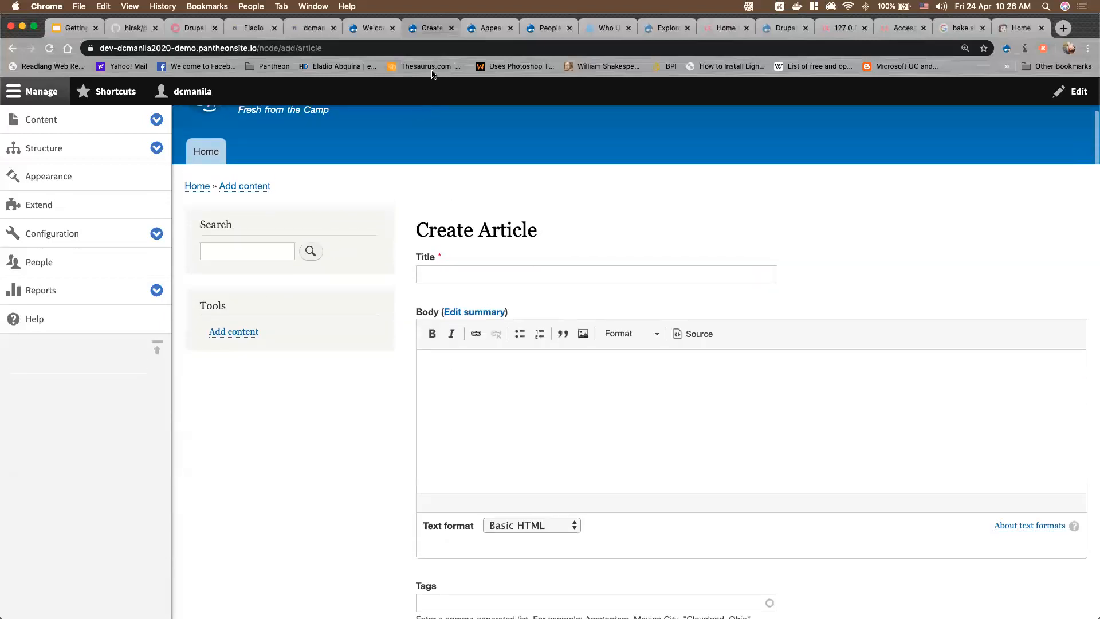
click(479, 34)
scroll(340, 525, down, 5)
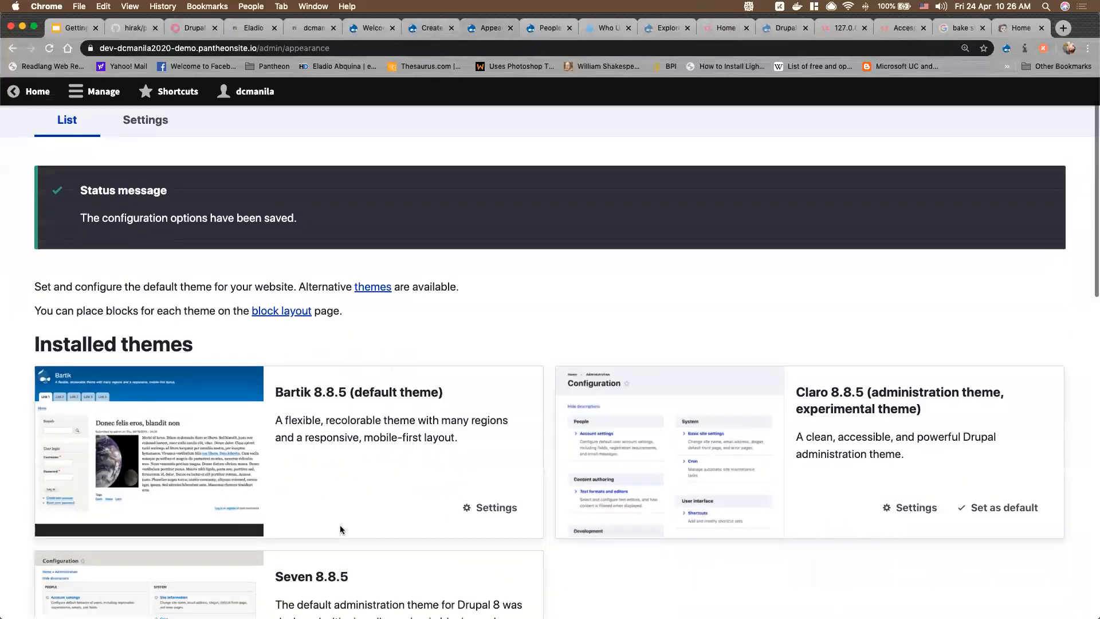
scroll(341, 528, down, 15)
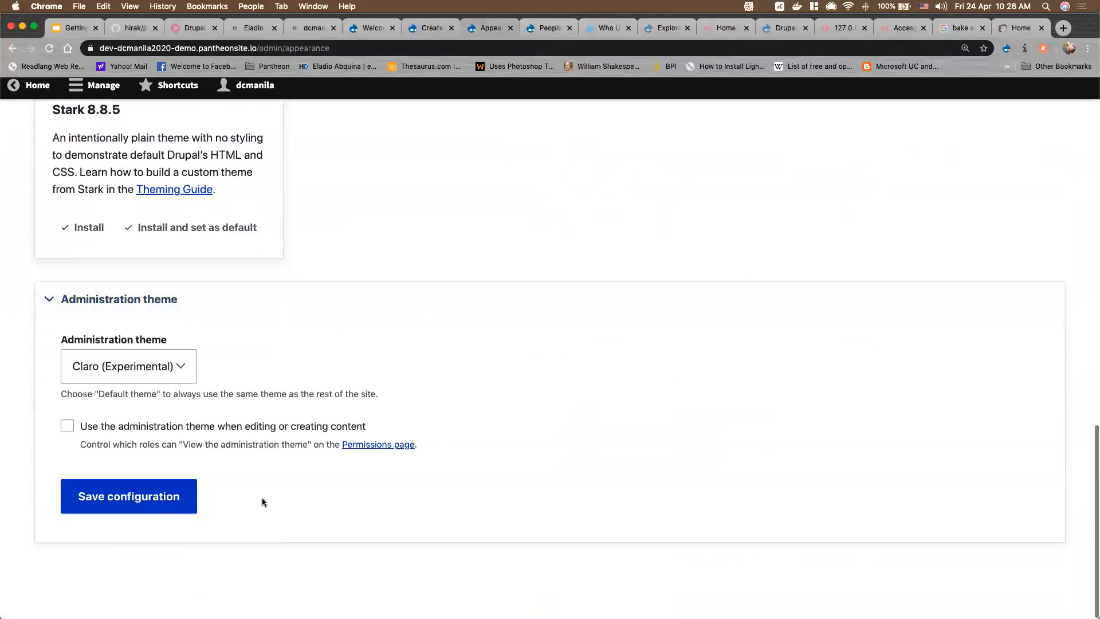
click(96, 435)
click(159, 516)
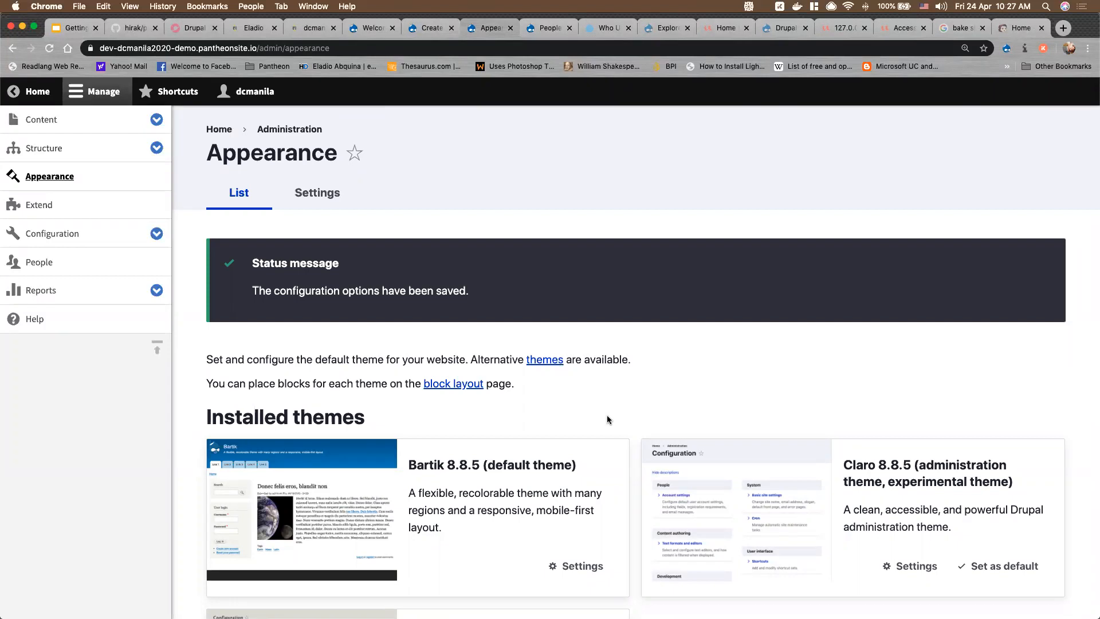
Highlight the Claro theme's title to point it out, then clear the highlight
scroll(607, 415, down, 5)
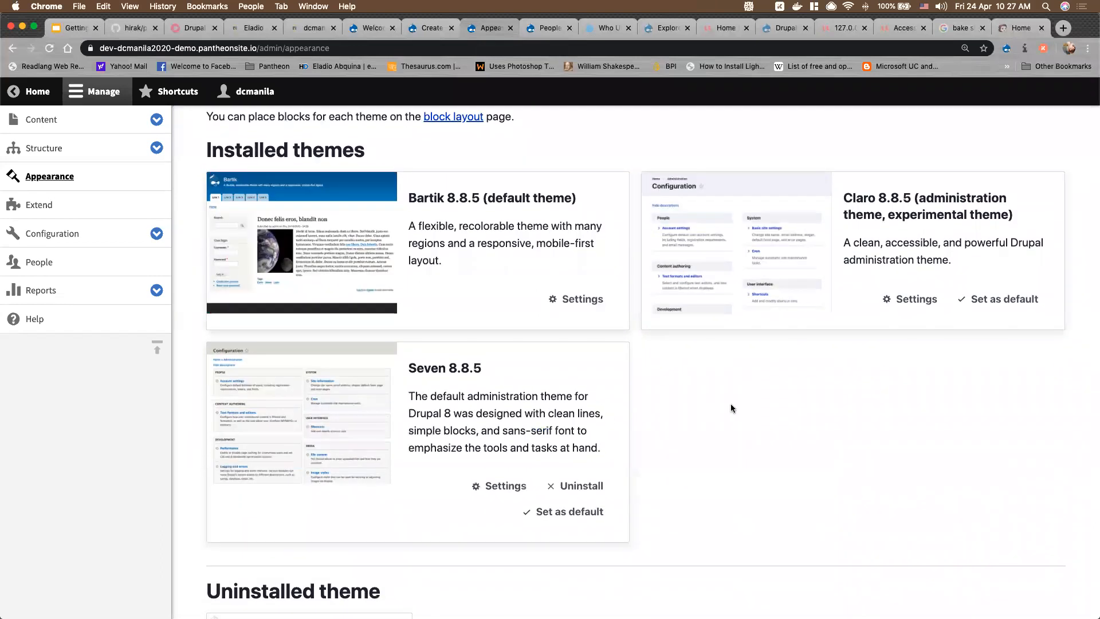
drag(843, 197, 1019, 221)
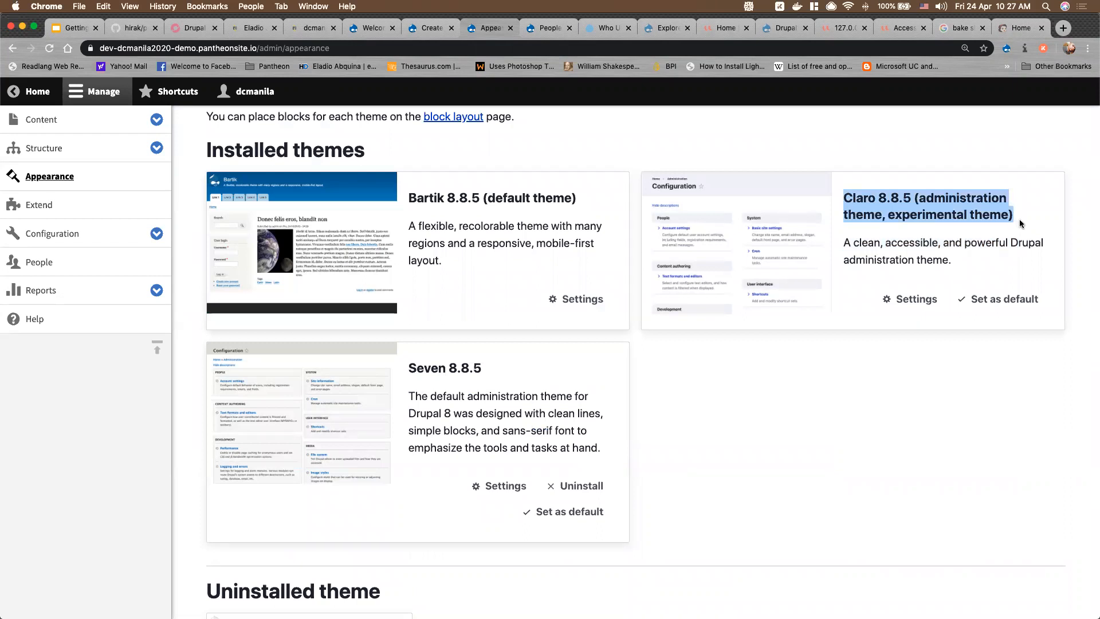
click(725, 438)
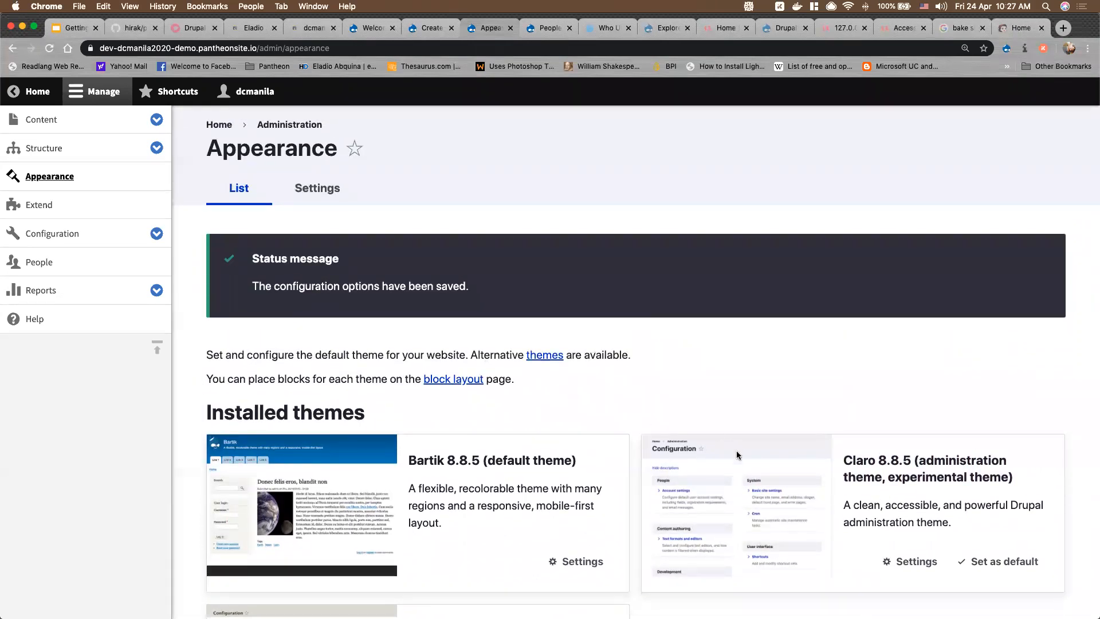
scroll(737, 458, down, 6)
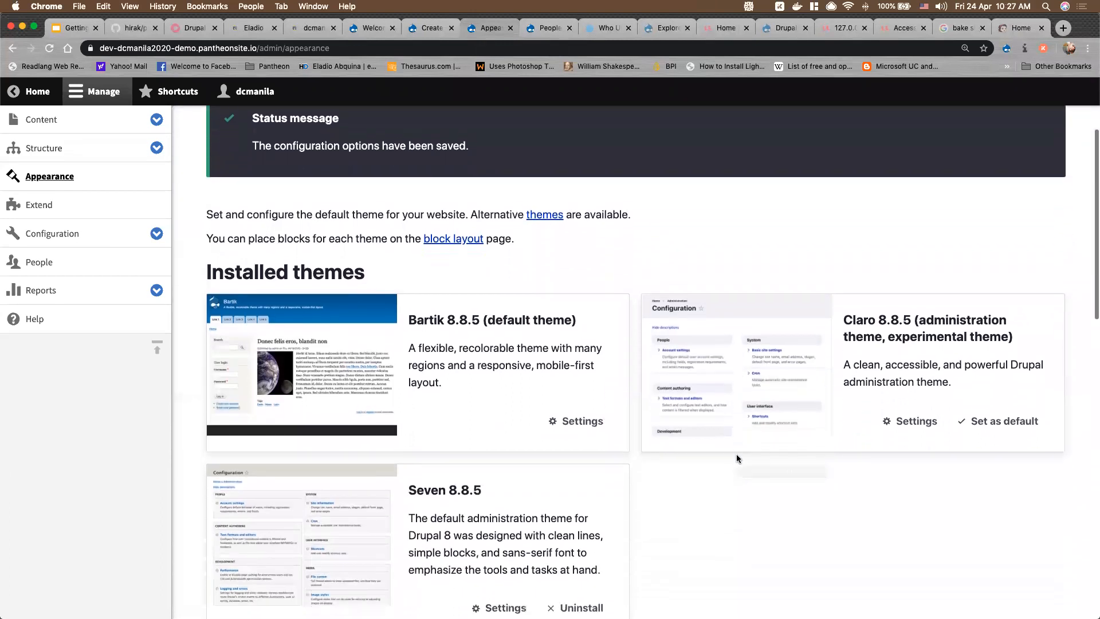
scroll(737, 458, up, 2)
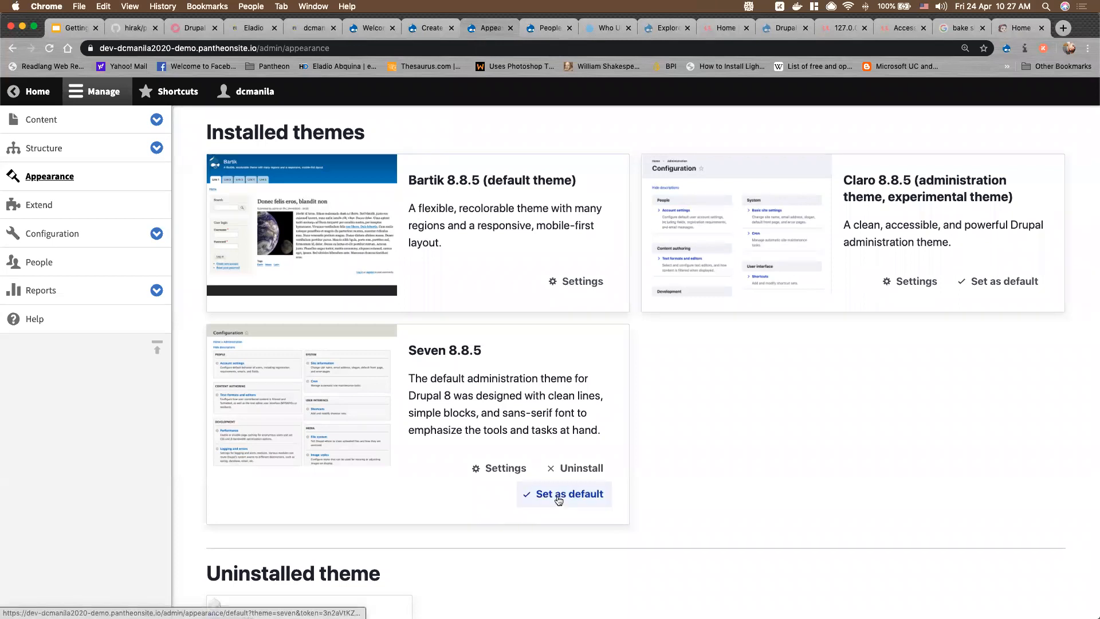
Pick Seven from the Administration theme dropdown and save the configuration
scroll(486, 551, down, 12)
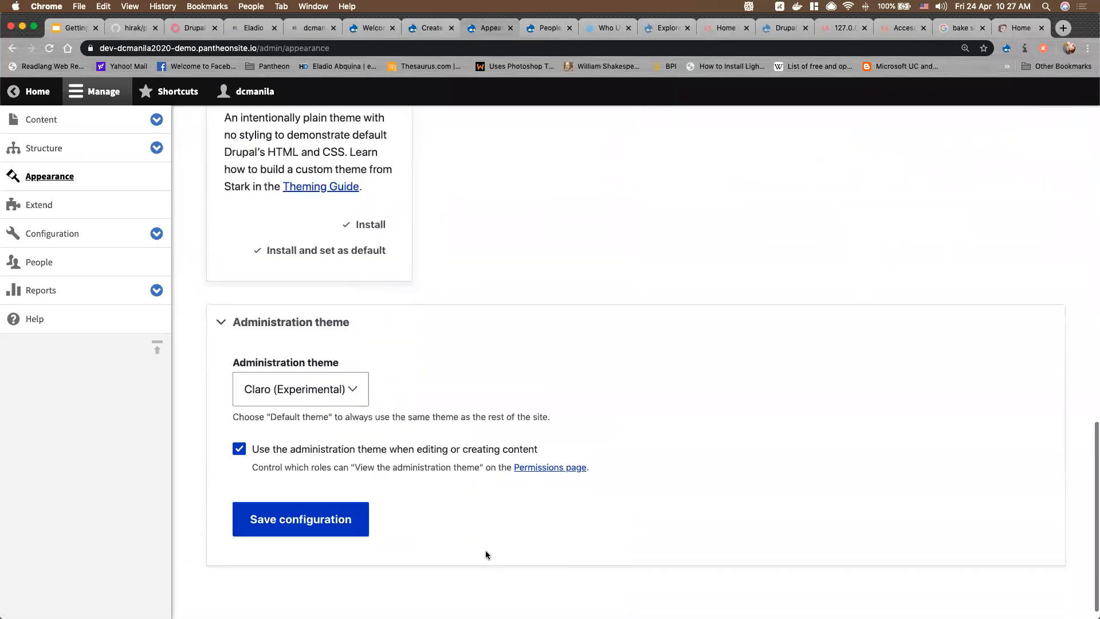
click(300, 389)
click(252, 402)
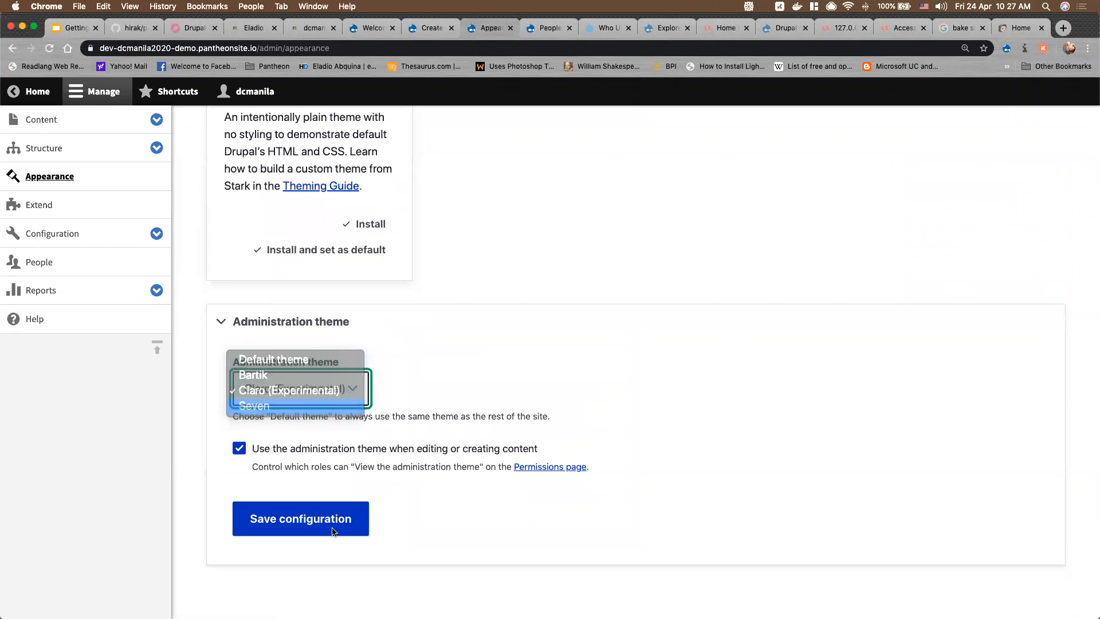
click(324, 525)
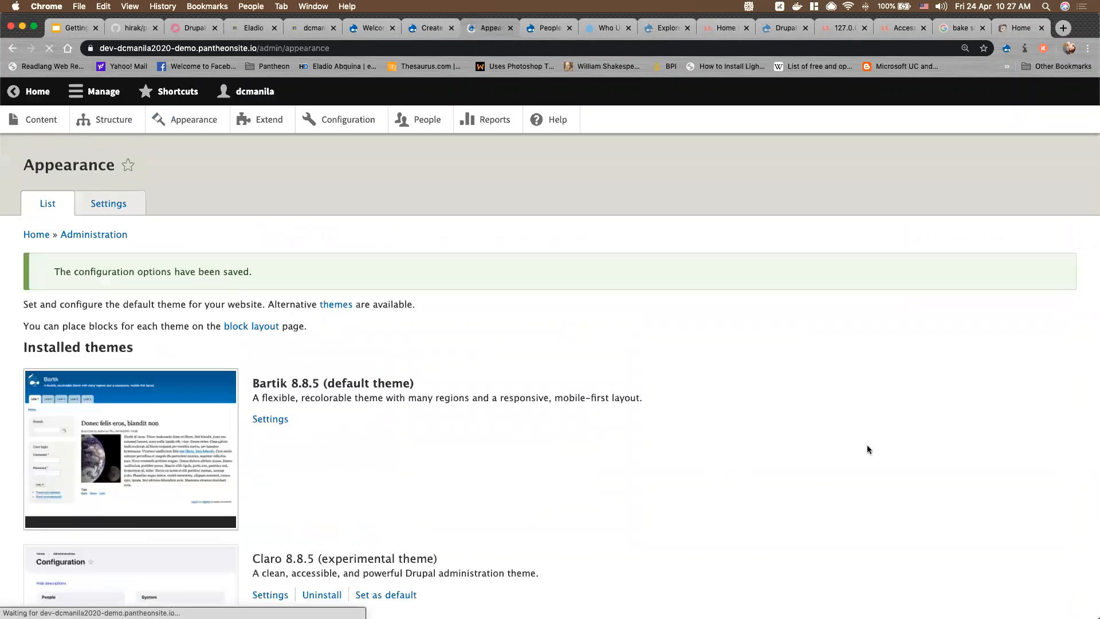
scroll(701, 508, down, 3)
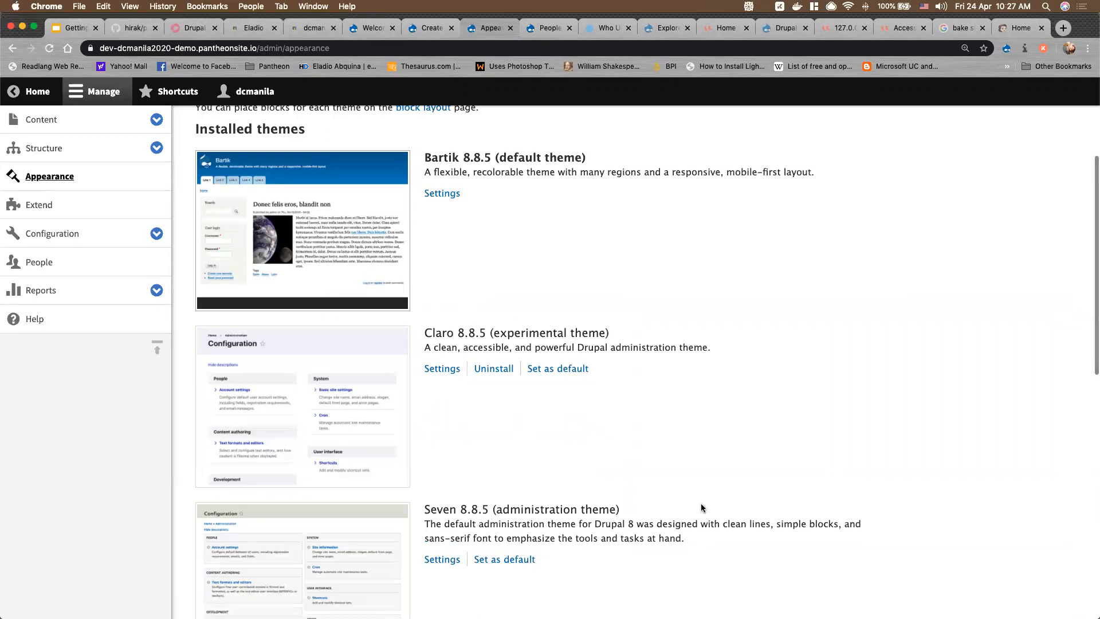
scroll(703, 507, down, 2)
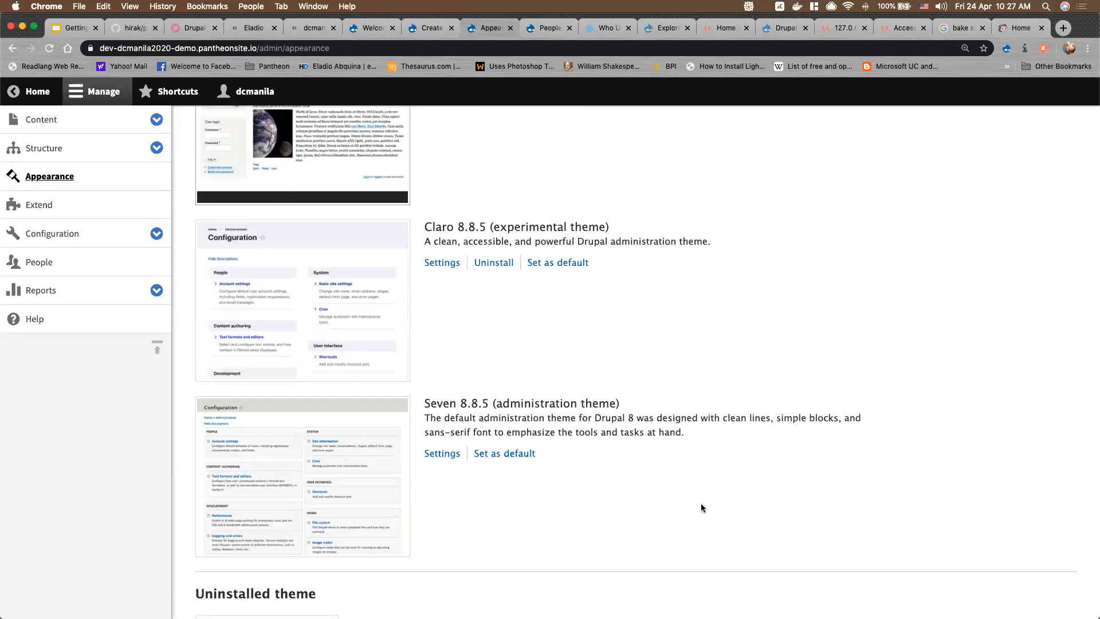
scroll(701, 507, up, 1)
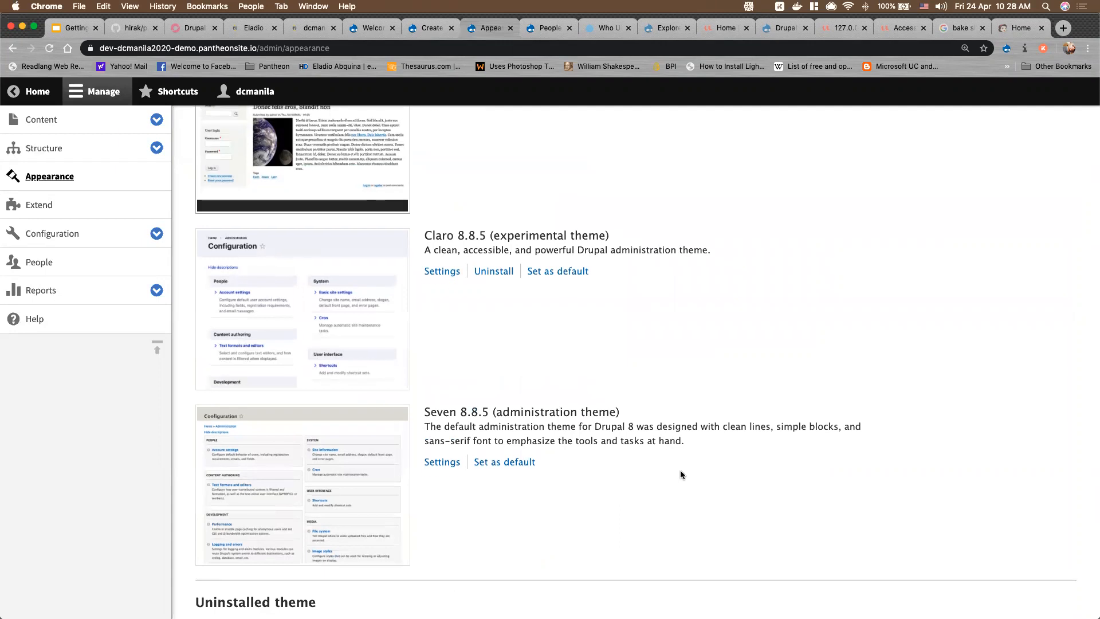
scroll(681, 475, up, 2)
scroll(681, 475, up, 5)
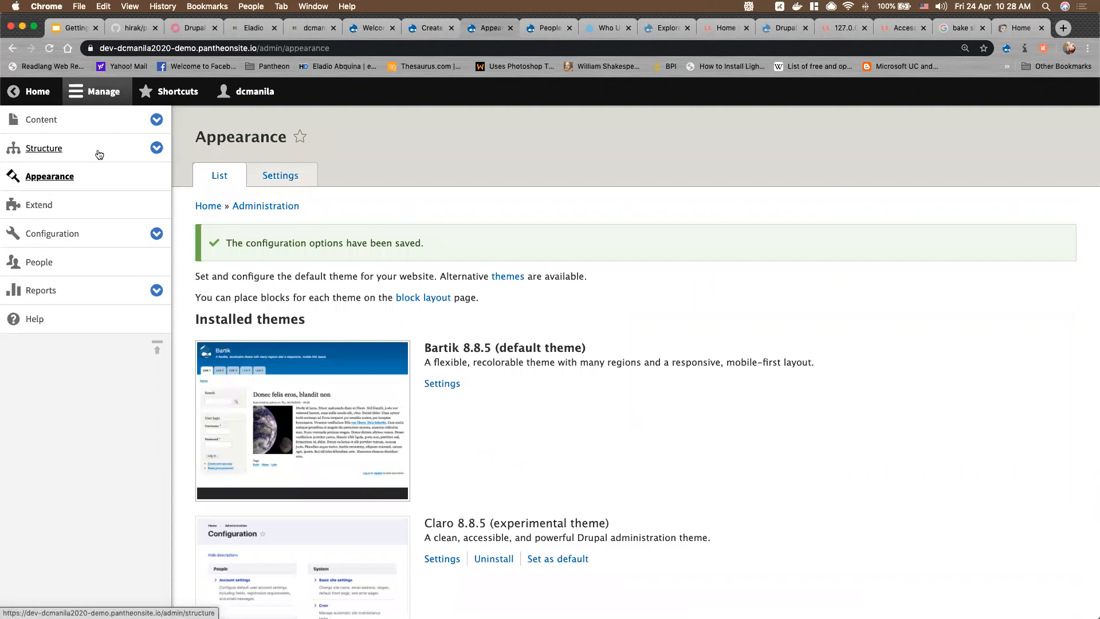
Open Bartik's settings, glance at the DC Bake Shop front page, then return to Bartik settings
click(451, 389)
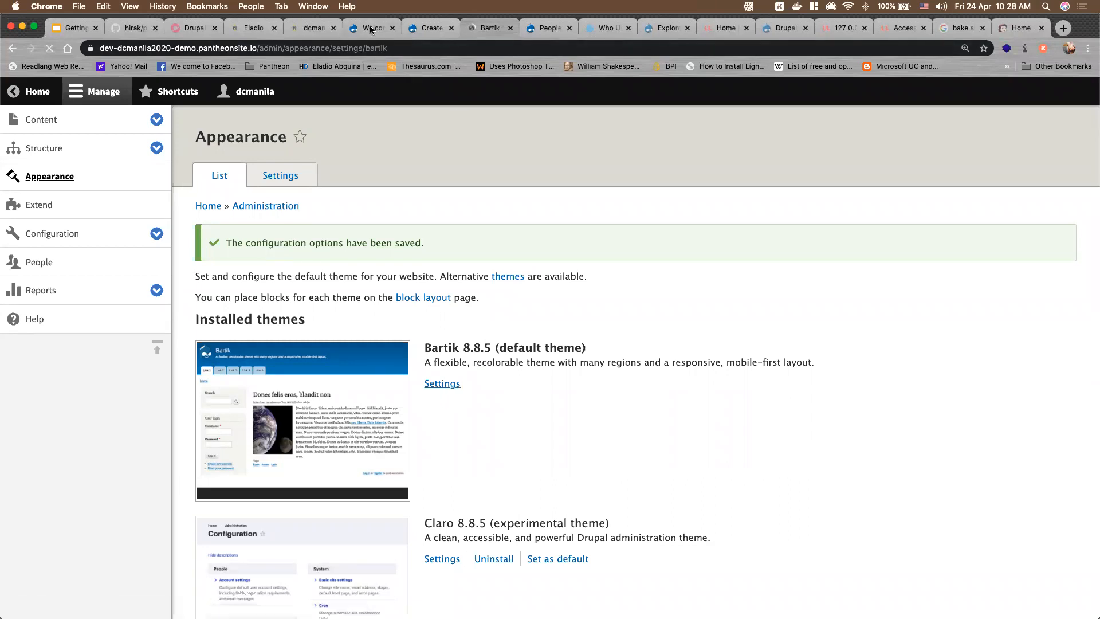
click(371, 29)
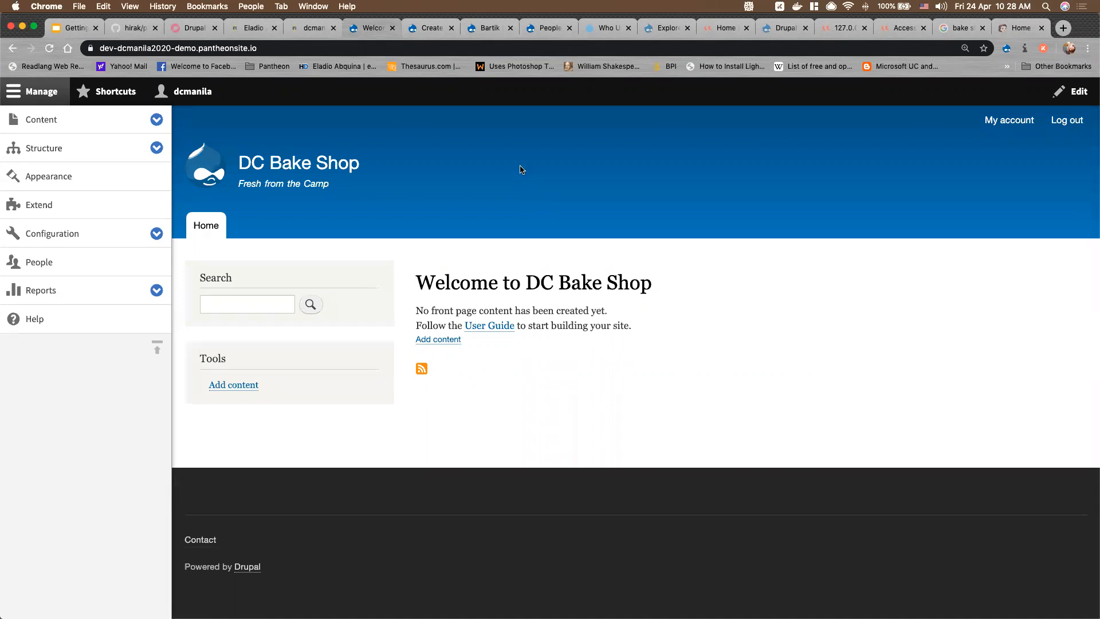
click(487, 29)
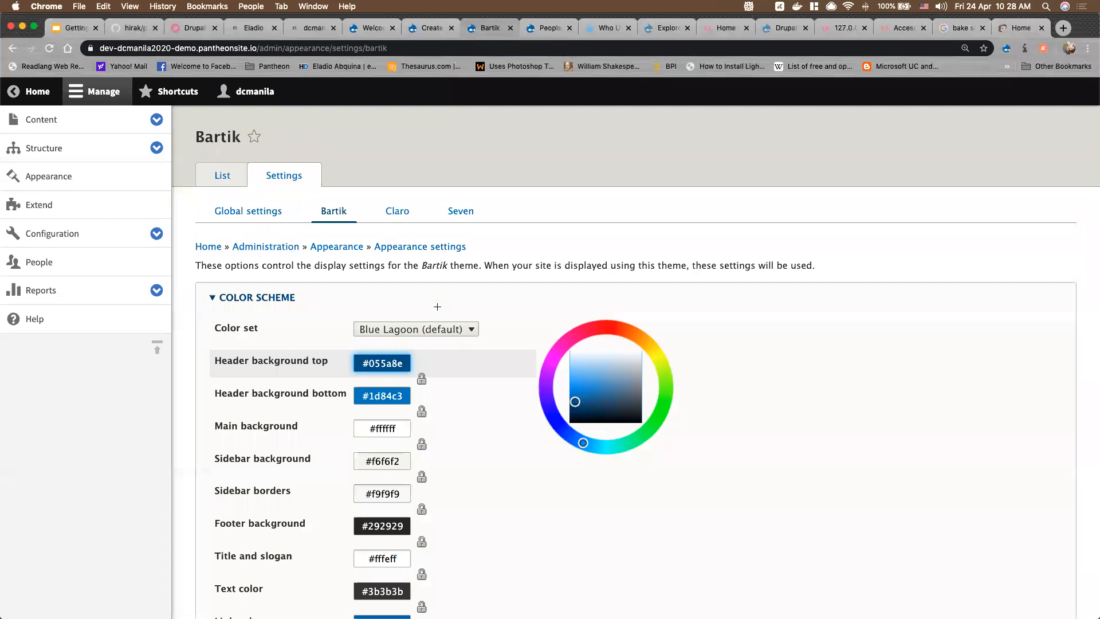
Try the Firehouse colour set, then switch to Custom with header top green #2dcd3e
click(452, 332)
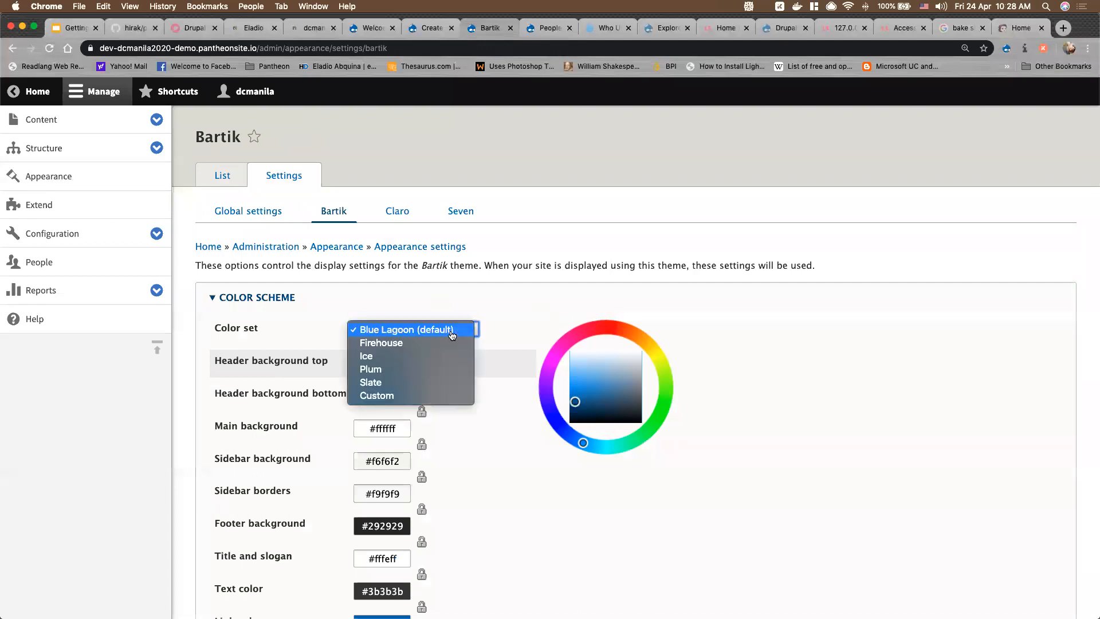
click(433, 343)
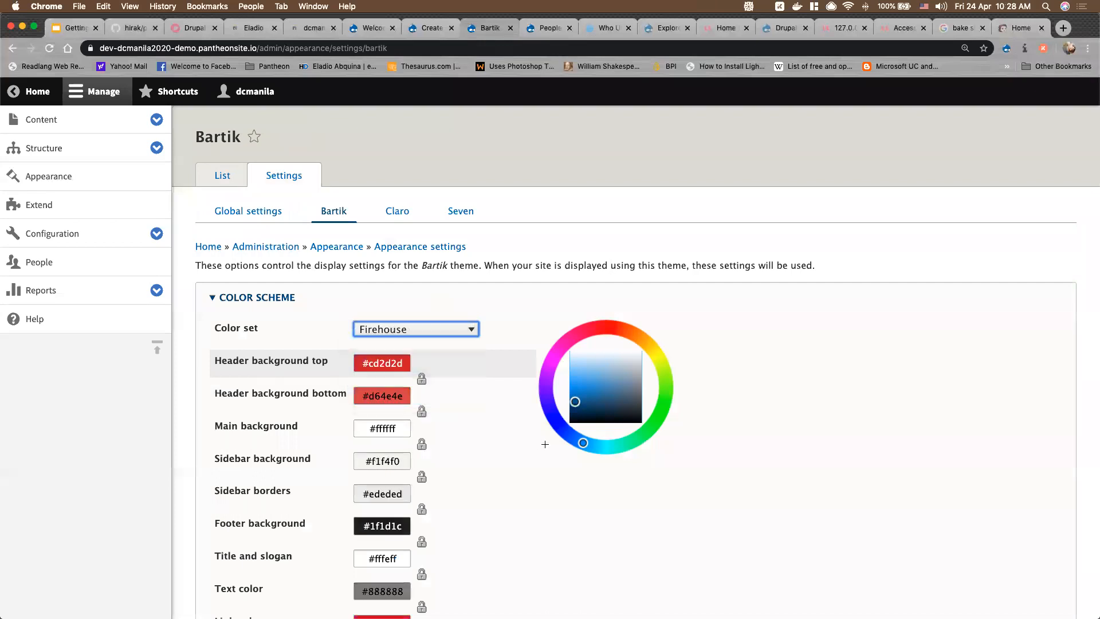
scroll(539, 446, down, 1)
scroll(539, 446, down, 8)
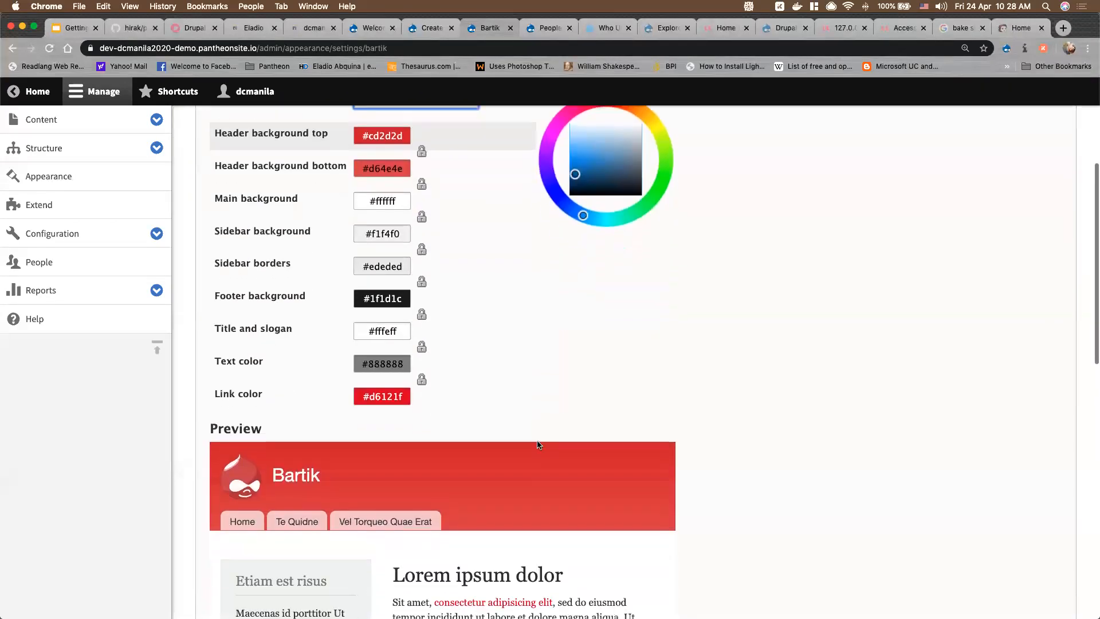
scroll(537, 442, up, 8)
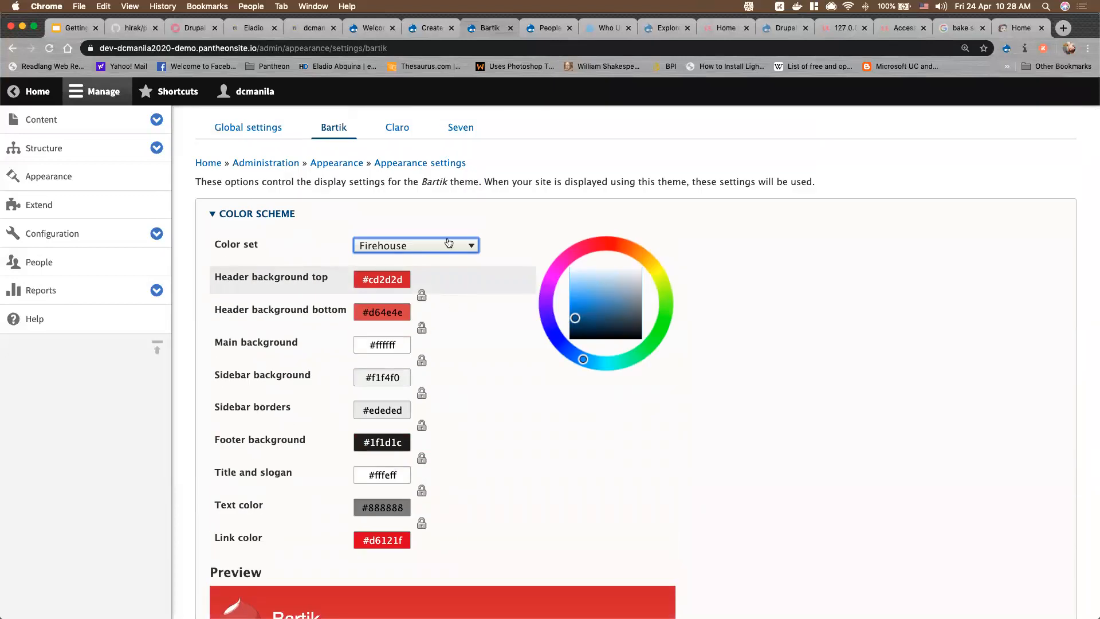
click(448, 243)
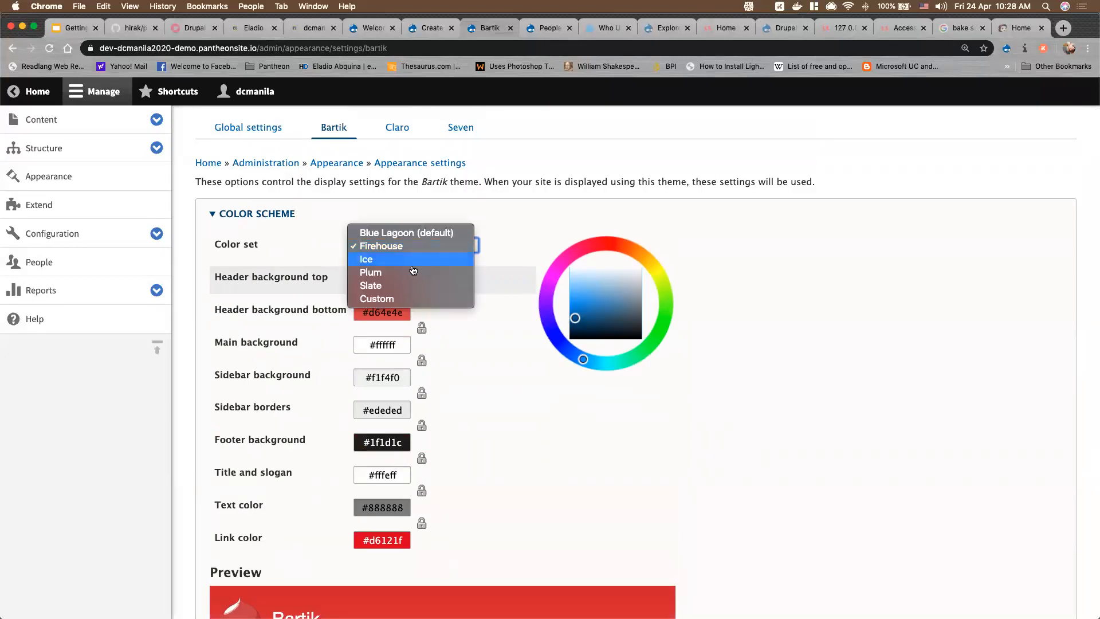
click(383, 300)
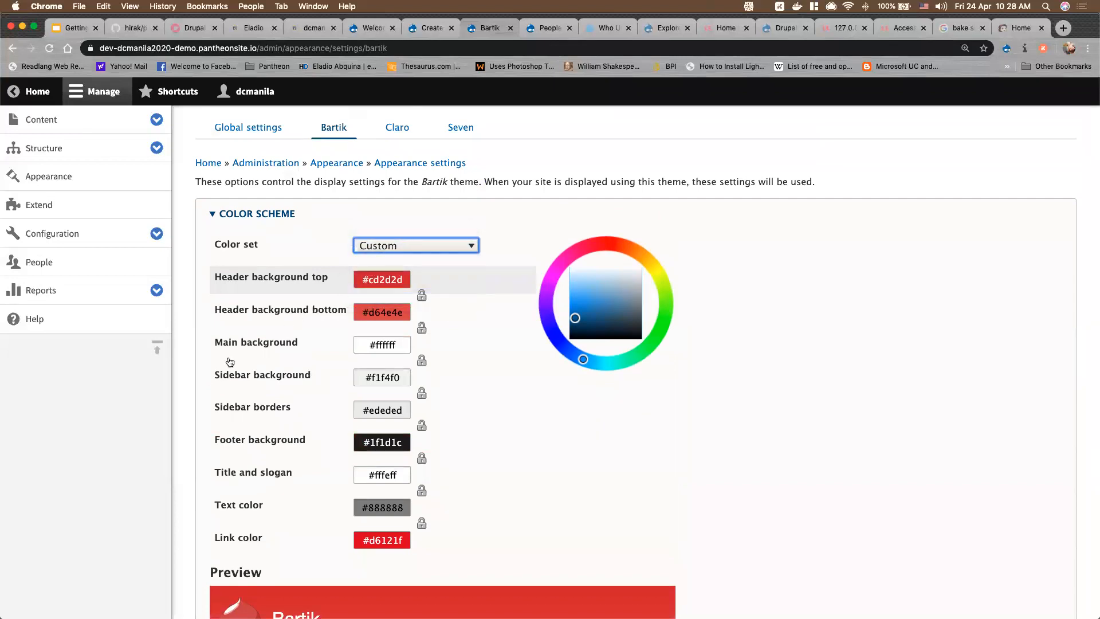
click(410, 248)
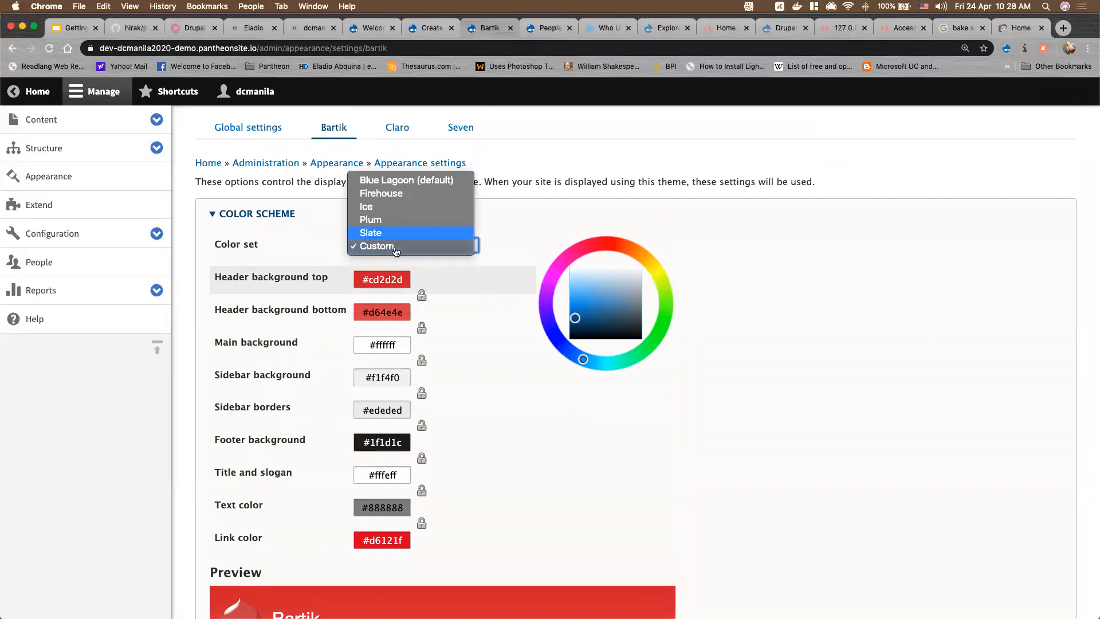
click(393, 248)
click(380, 280)
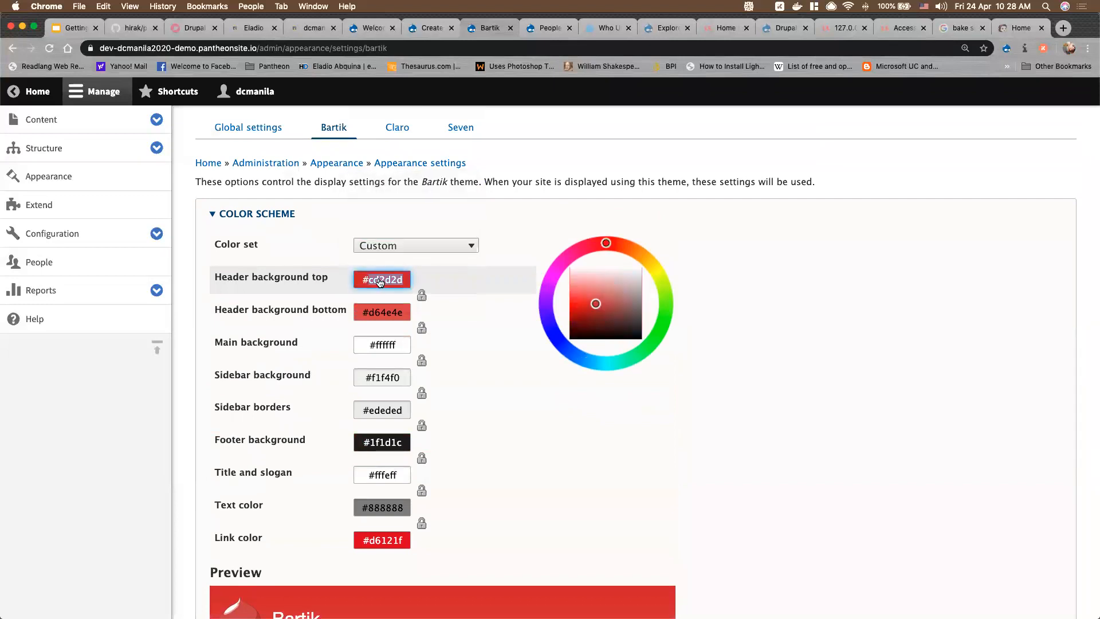
scroll(541, 516, down, 3)
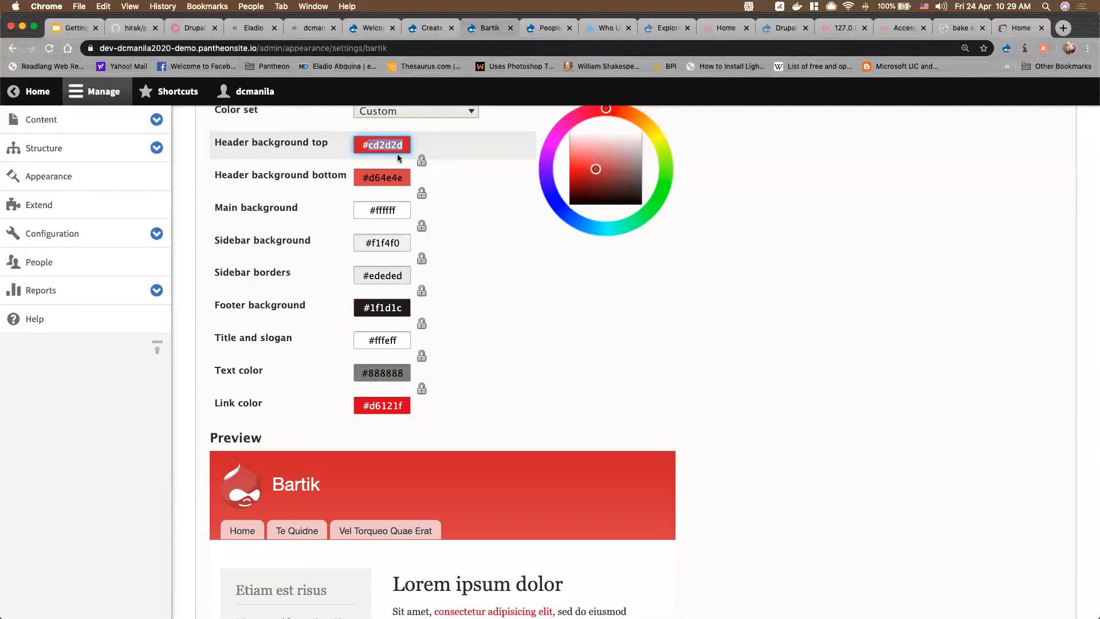
mouse_move(606, 109)
mouse_down()
mouse_move(675, 159)
mouse_move(658, 207)
mouse_move(657, 135)
mouse_move(677, 168)
mouse_up()
Preview the Slate, Plum, Ice and Firehouse colour sets in turn
click(392, 114)
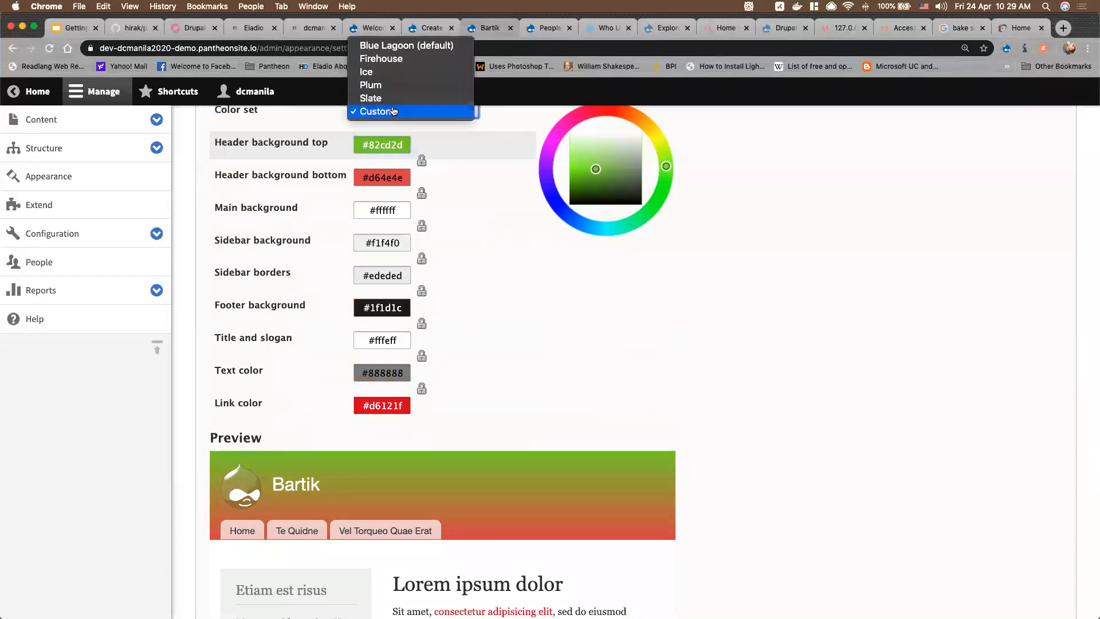
click(389, 104)
scroll(476, 252, up, 2)
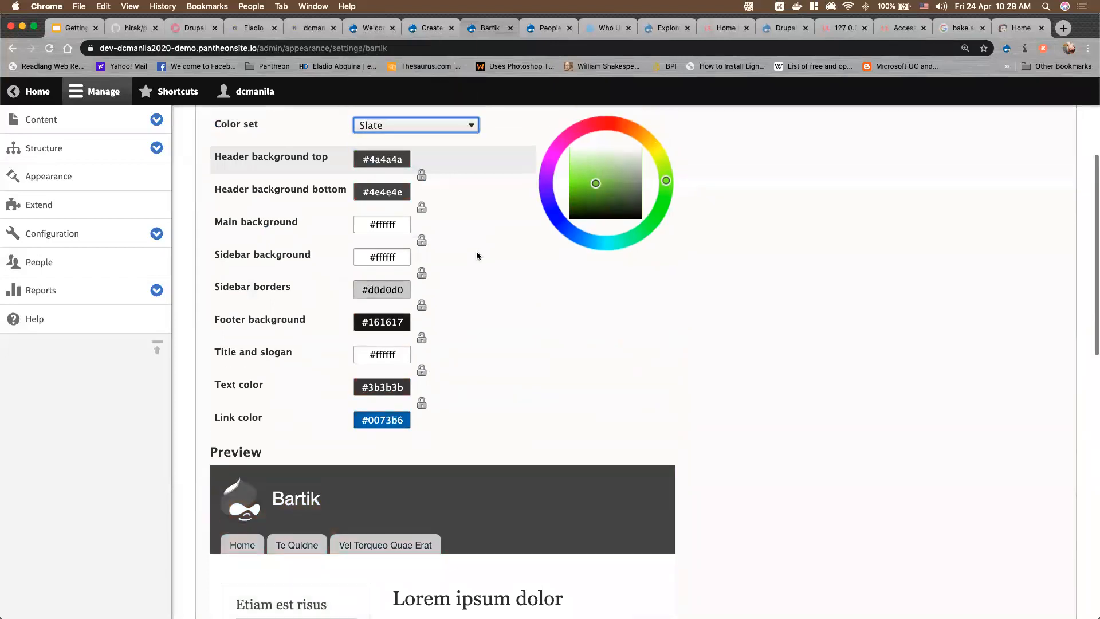
click(440, 178)
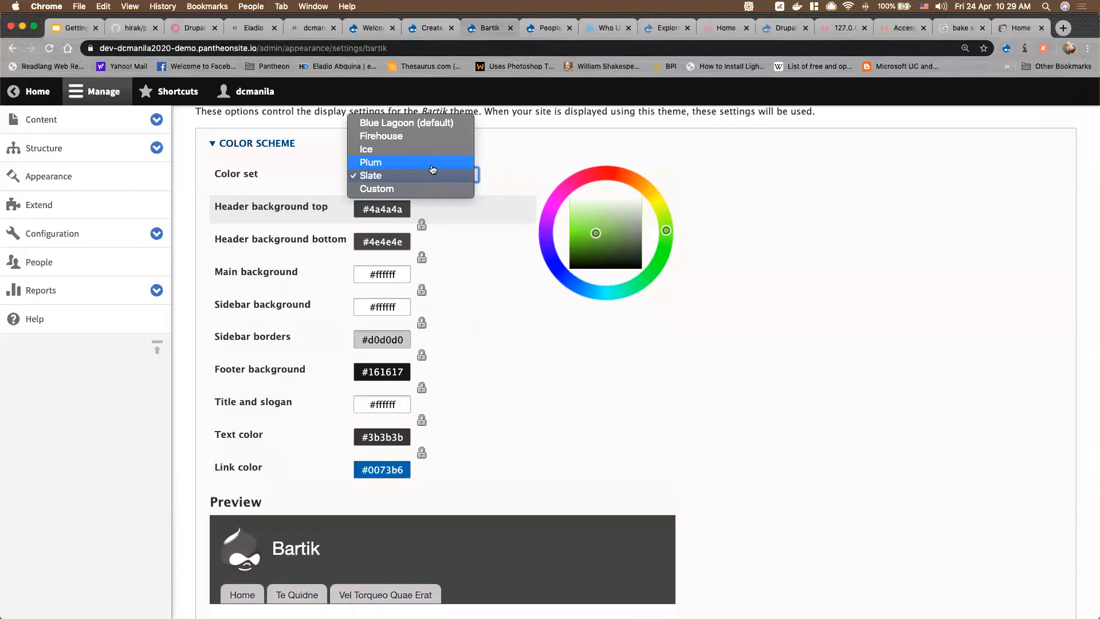
click(434, 166)
click(445, 175)
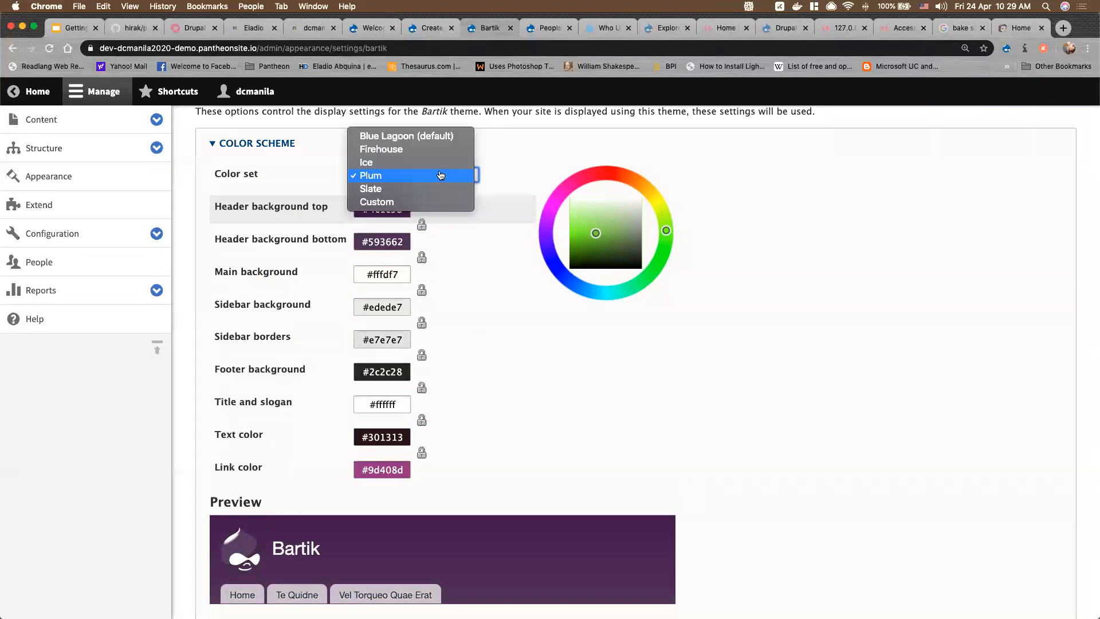
click(402, 161)
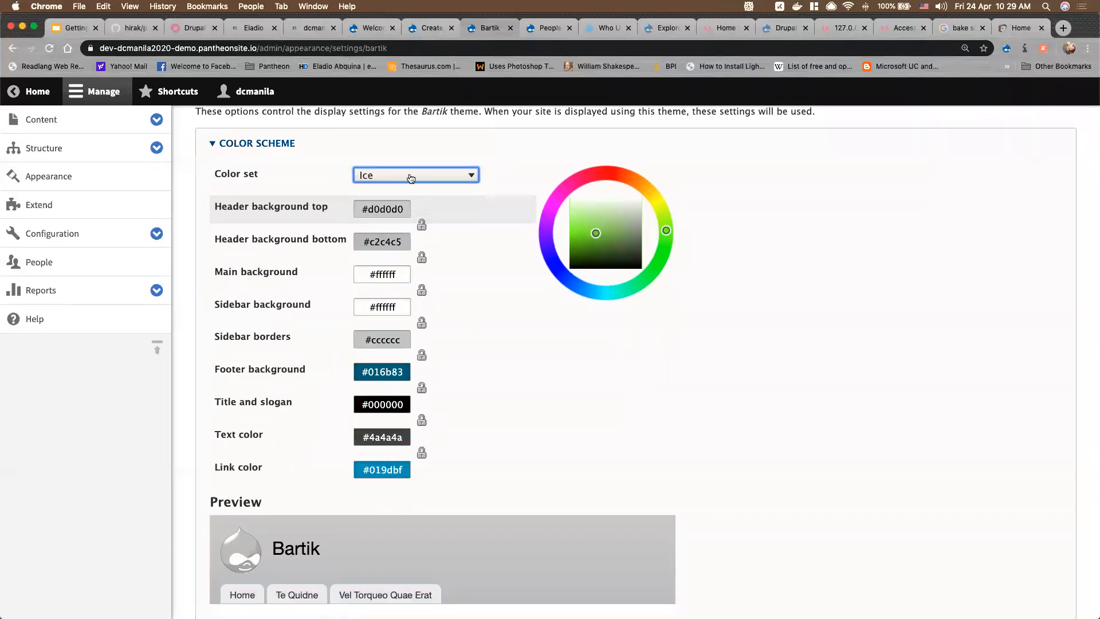
scroll(487, 341, down, 5)
scroll(491, 327, up, 4)
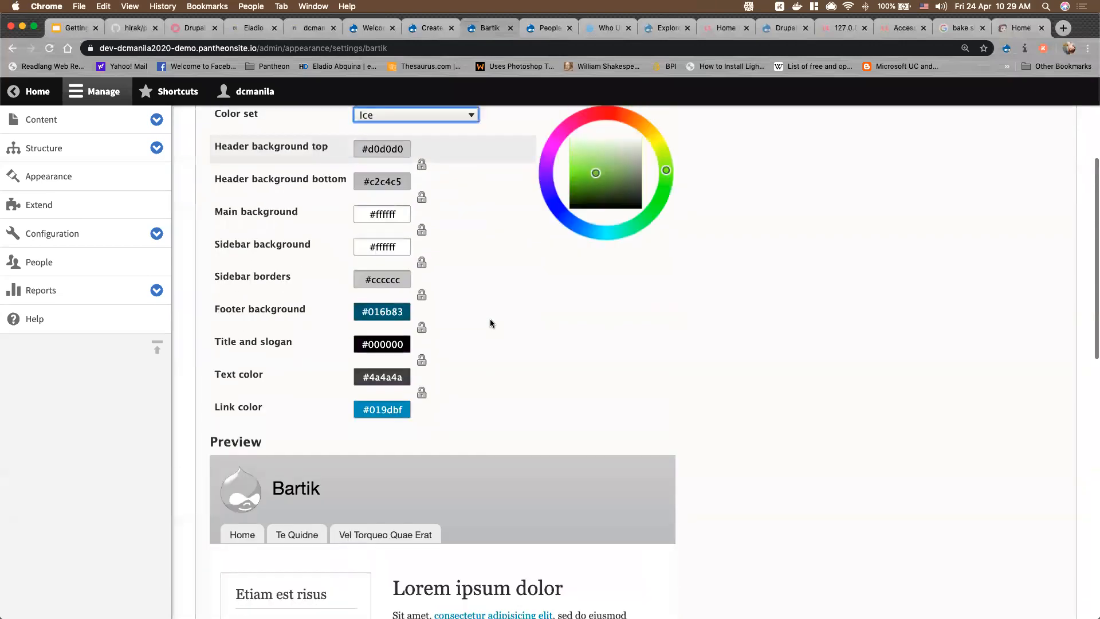
scroll(491, 323, up, 2)
click(418, 176)
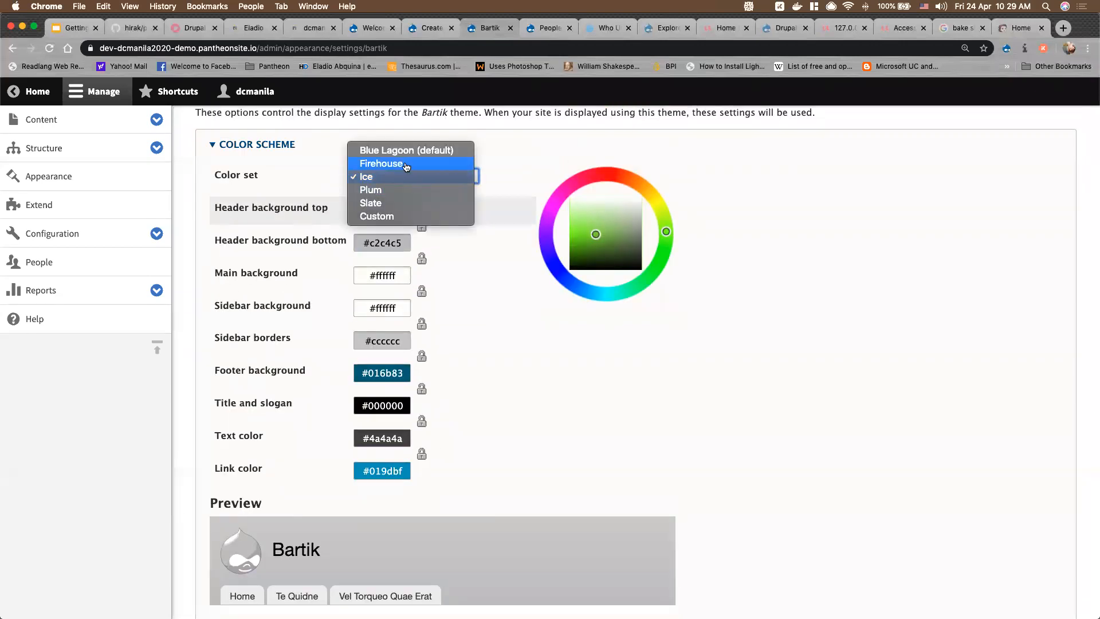
click(407, 164)
scroll(543, 385, down, 5)
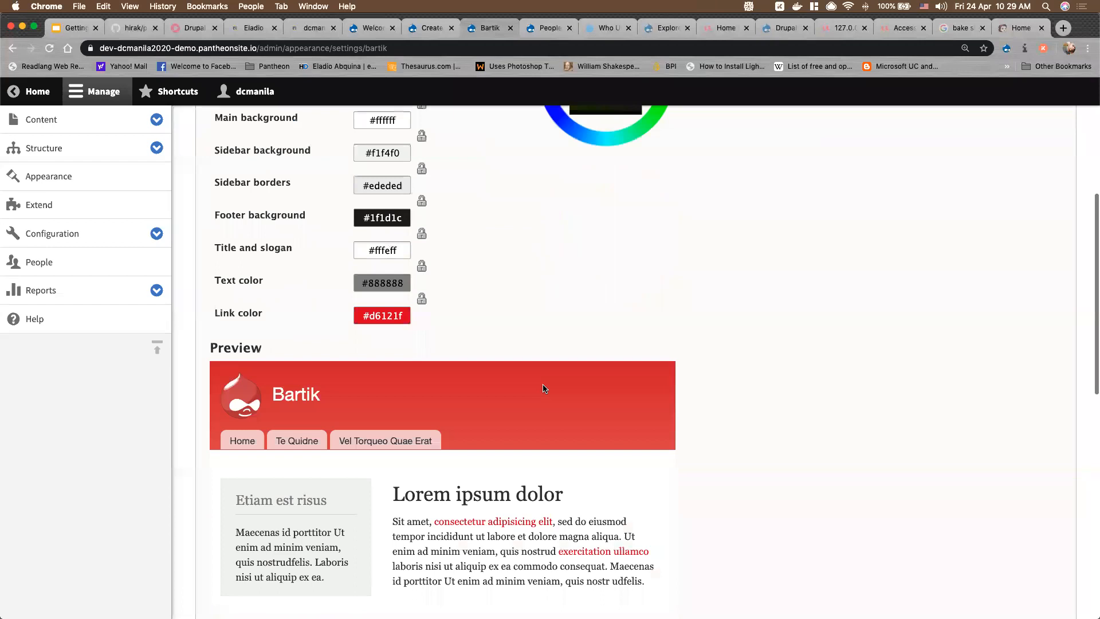
scroll(543, 387, up, 5)
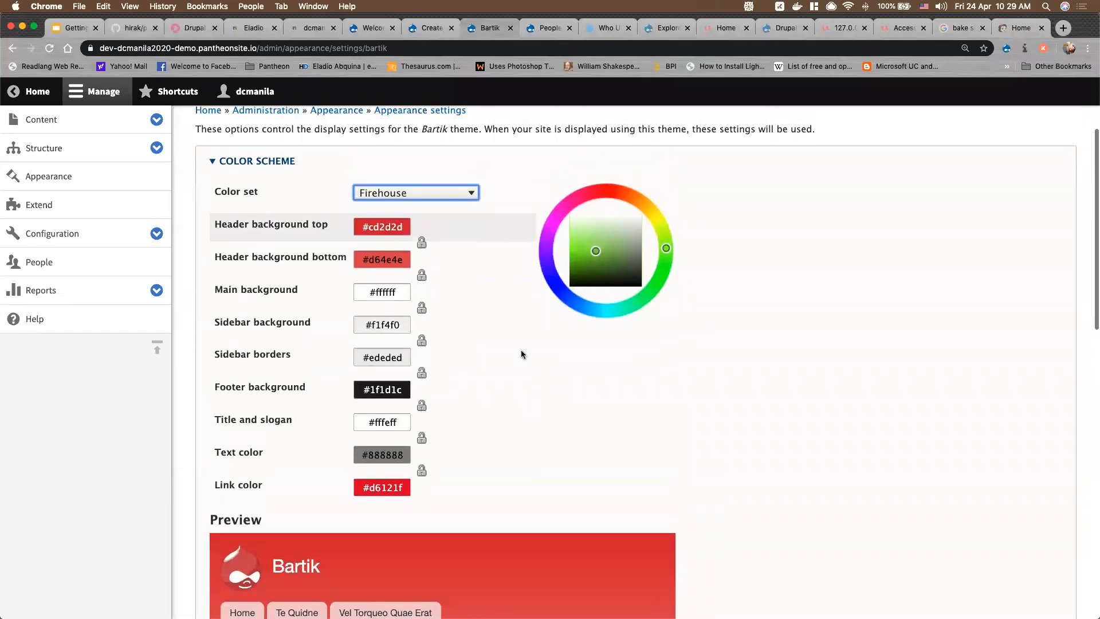
Set a Custom scheme with header top orange #cd832d and header bottom green #a3d64e
click(457, 194)
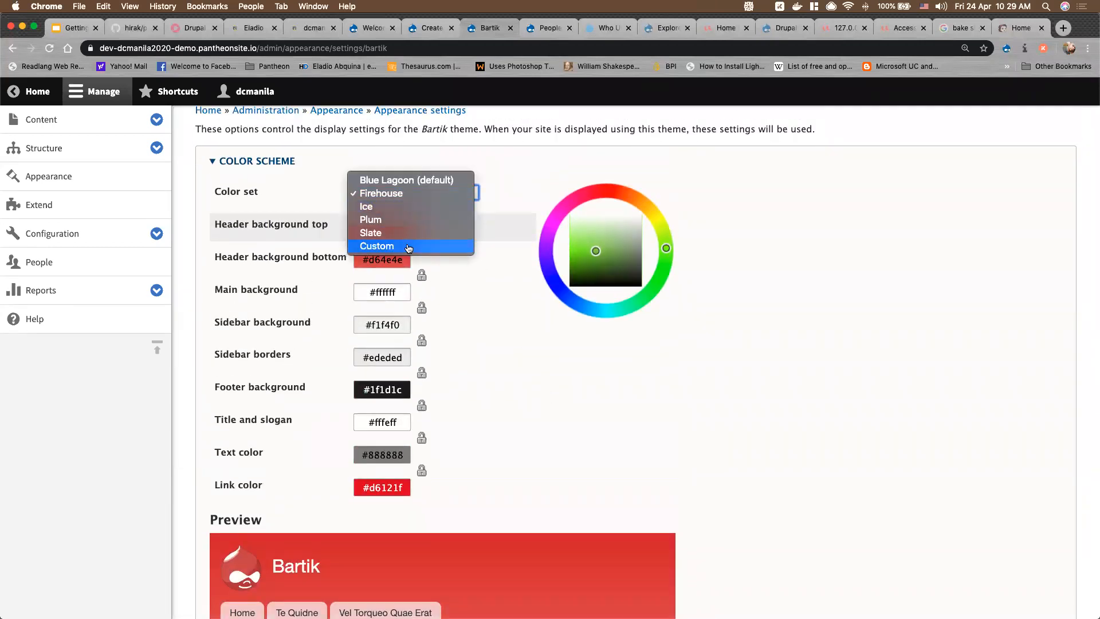
click(409, 247)
scroll(465, 354, down, 2)
scroll(466, 354, up, 1)
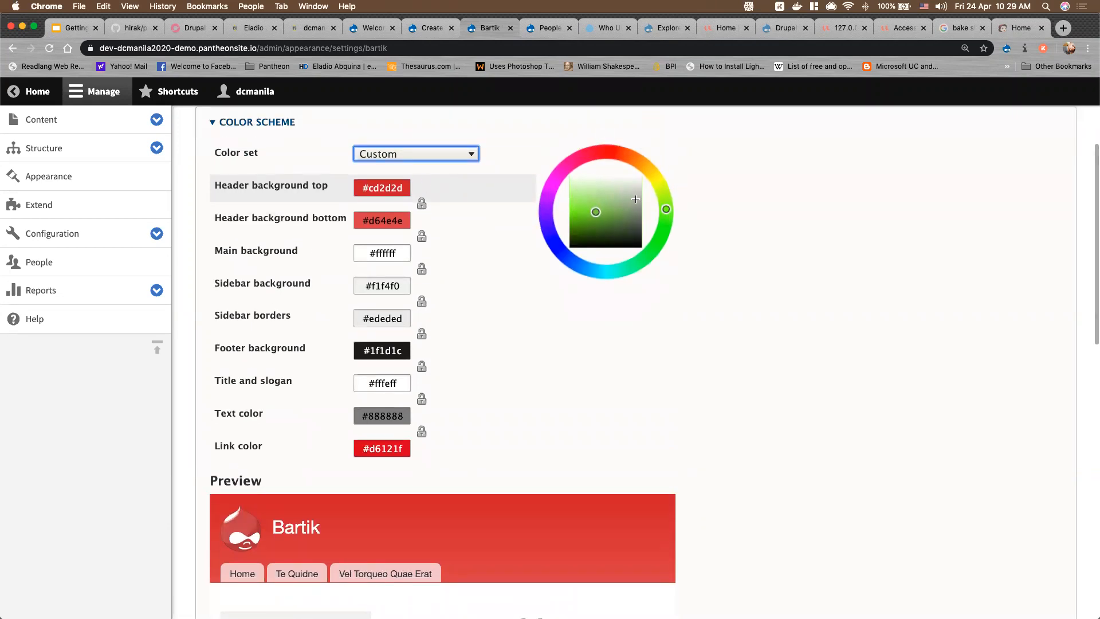
mouse_move(666, 209)
mouse_down()
mouse_move(638, 153)
mouse_move(693, 181)
mouse_move(697, 198)
mouse_up()
click(387, 221)
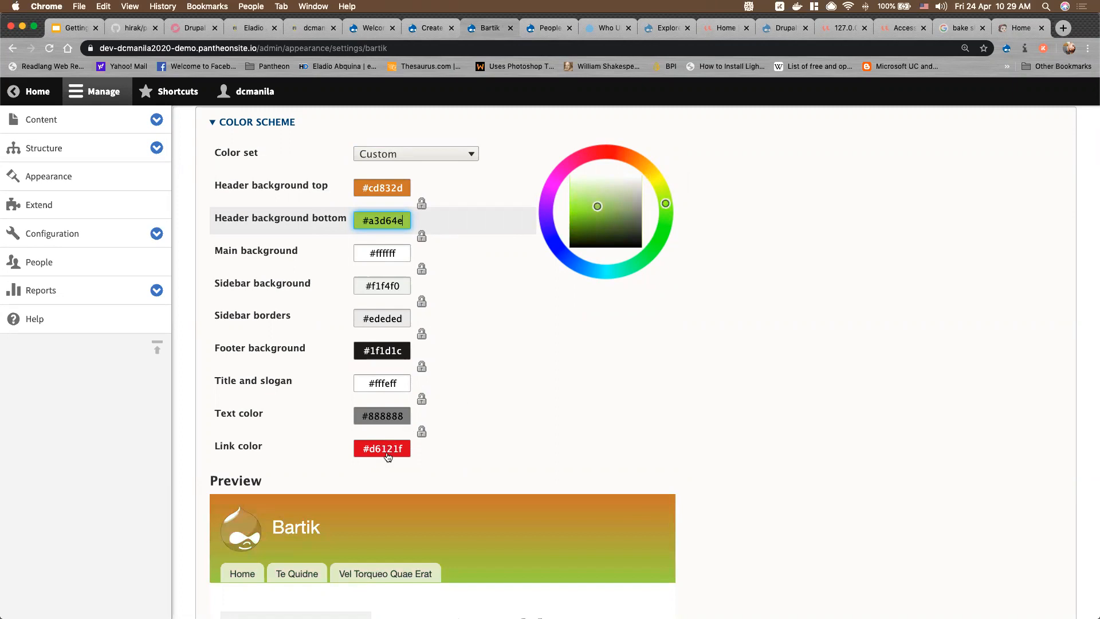
click(385, 451)
Uncheck 'Use the logo supplied by the theme' in Bartik's Logo image settings
scroll(595, 434, down, 1)
scroll(595, 434, down, 8)
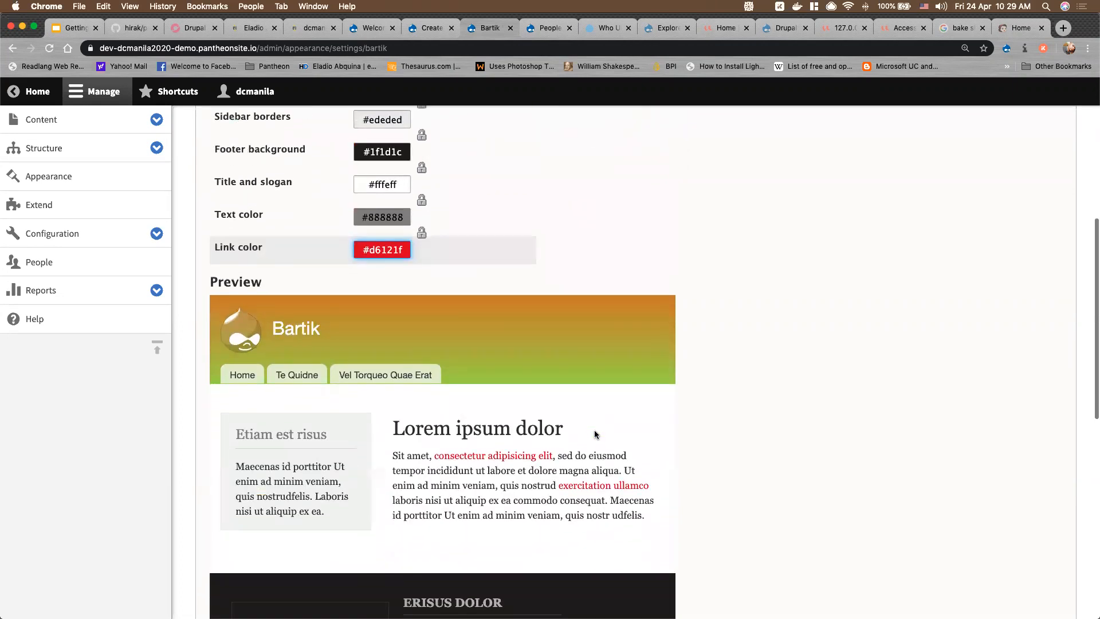
scroll(594, 435, down, 7)
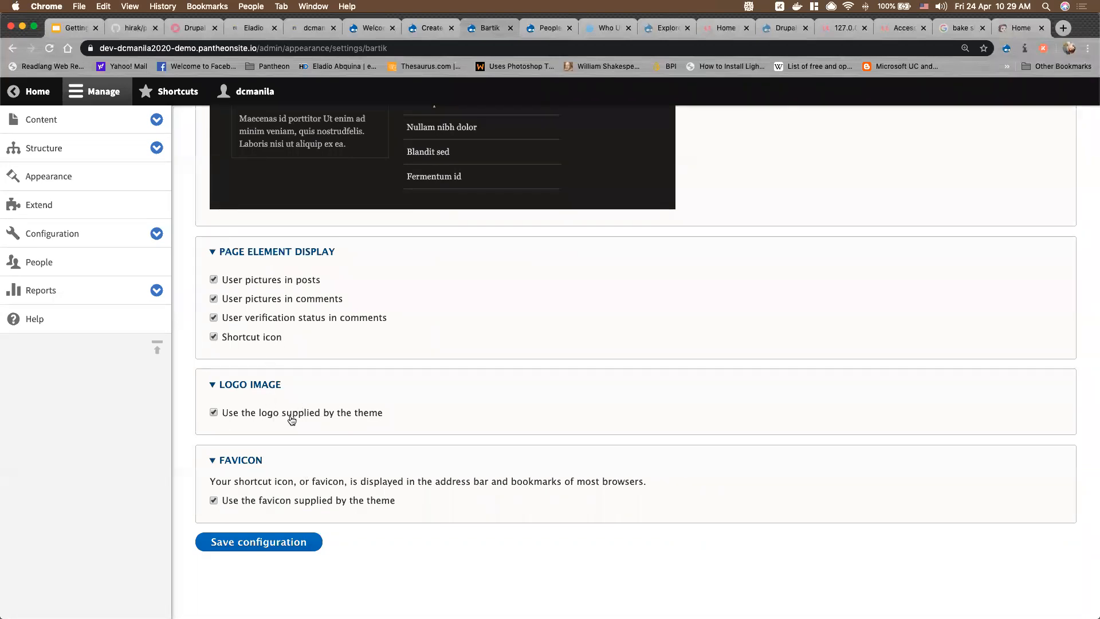
click(249, 417)
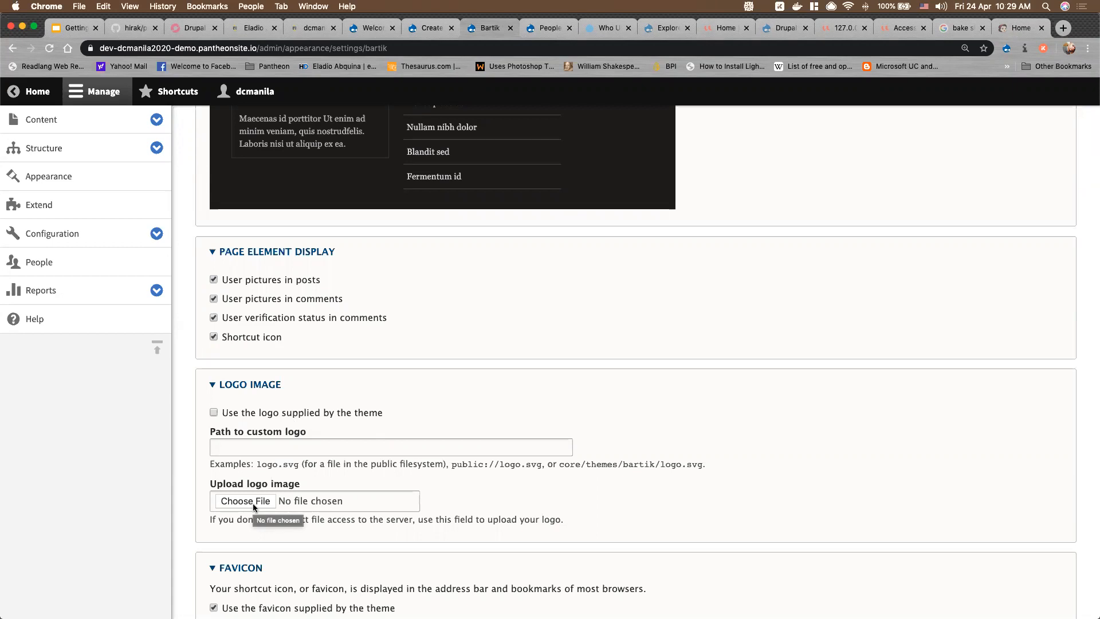
Choose the drupalcamp-m…2020-lq.png logo from Downloads' DrupalCamp Manila 2020 folder for upload
click(253, 503)
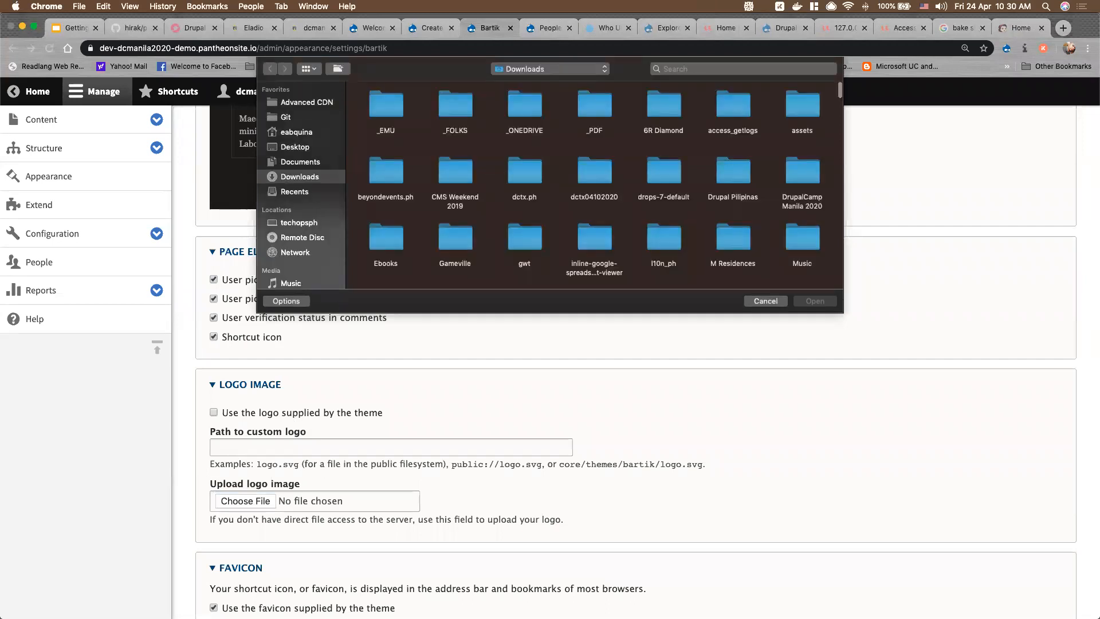
scroll(462, 217, down, 3)
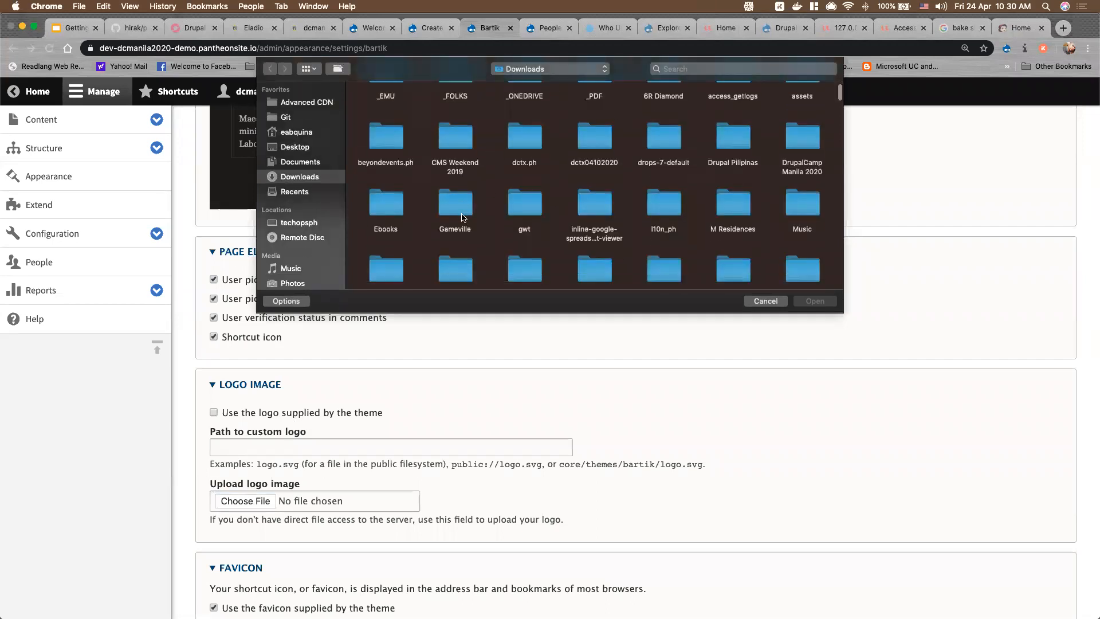
scroll(462, 218, down, 5)
scroll(782, 172, up, 10)
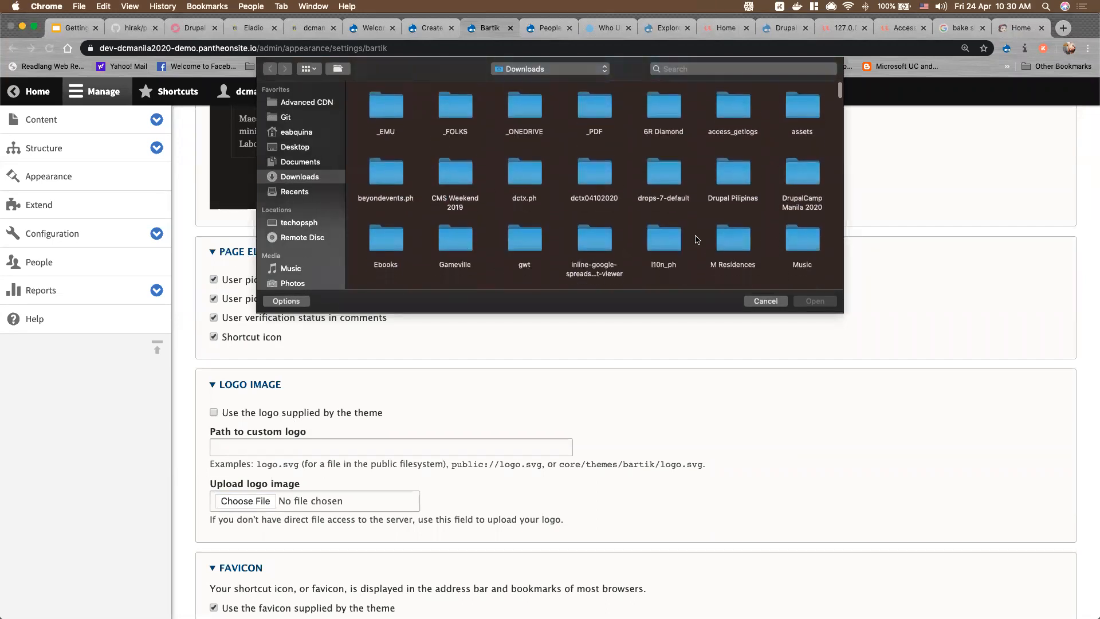
click(801, 172)
double_click(800, 172)
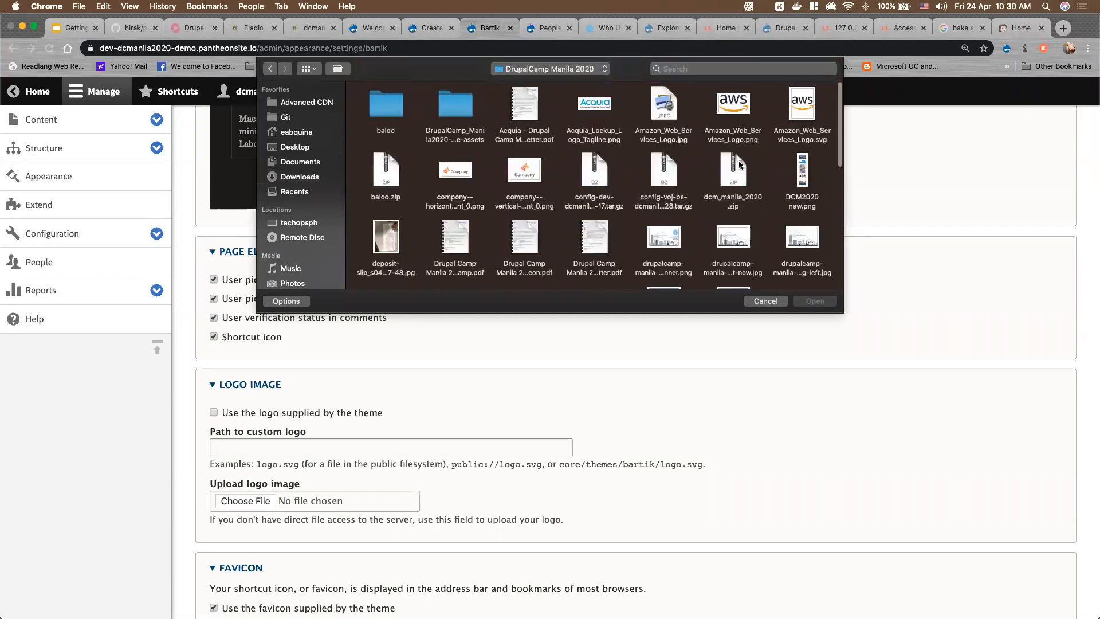
scroll(552, 223, down, 5)
scroll(553, 222, up, 1)
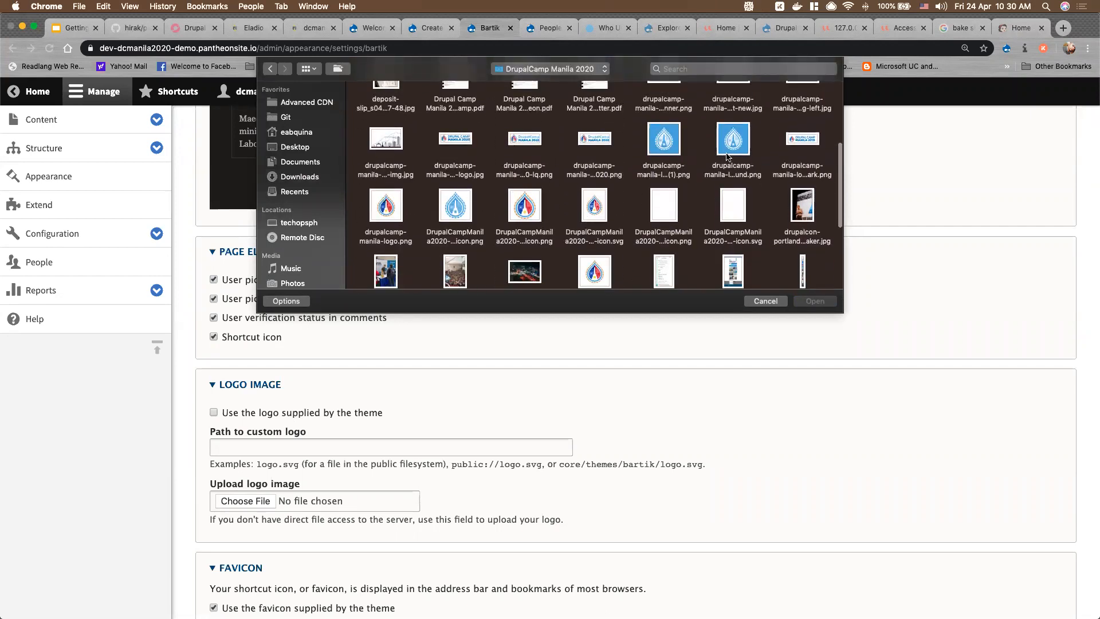
click(795, 140)
scroll(506, 237, down, 1)
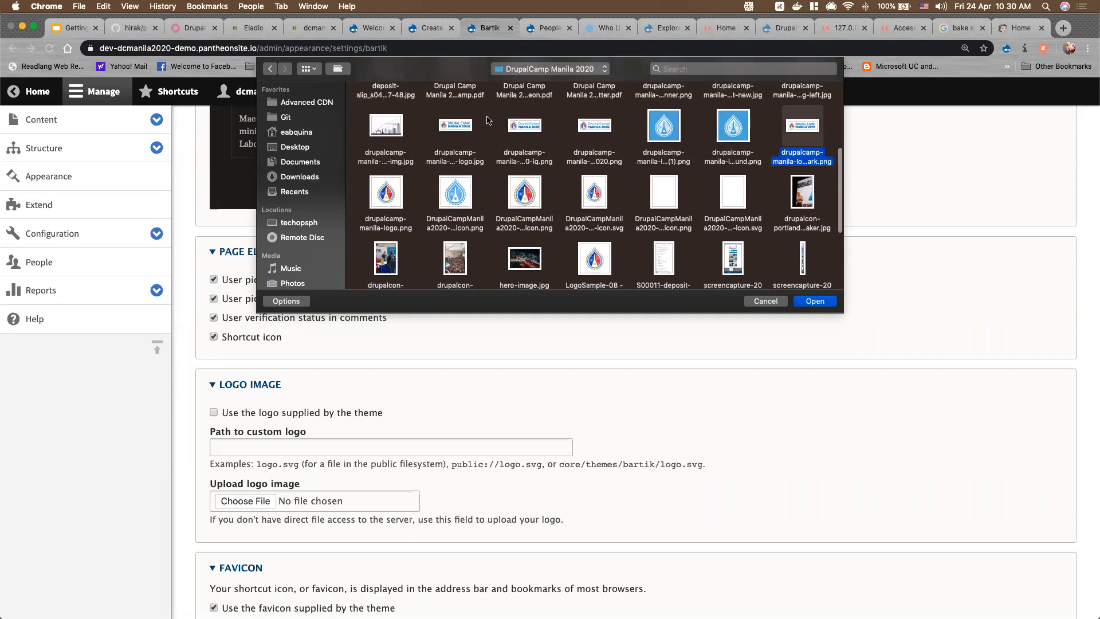
click(531, 130)
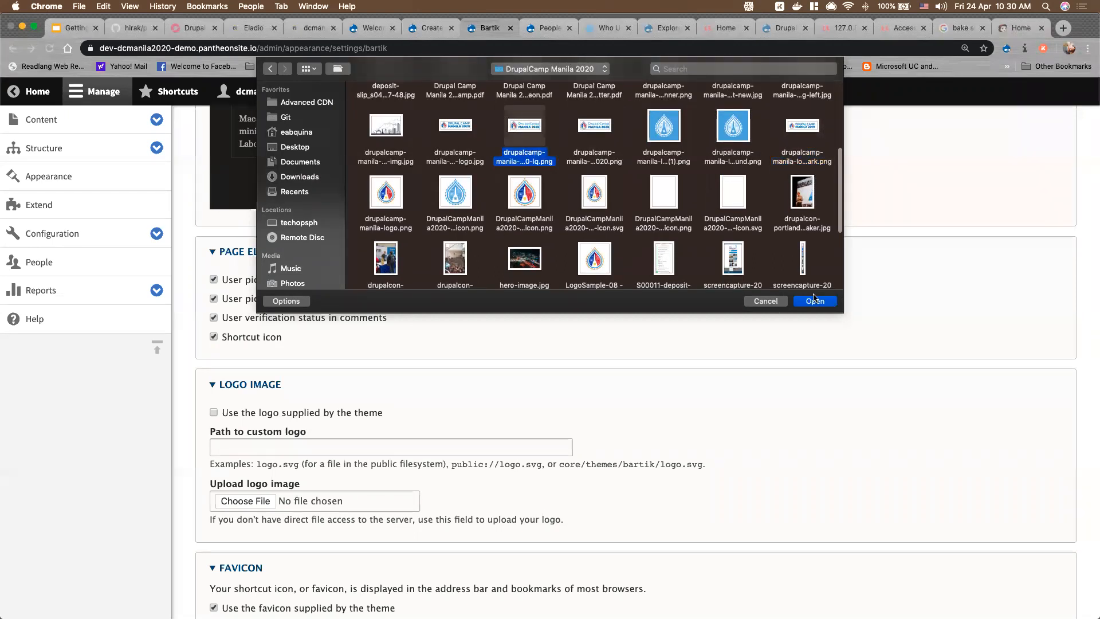
click(830, 300)
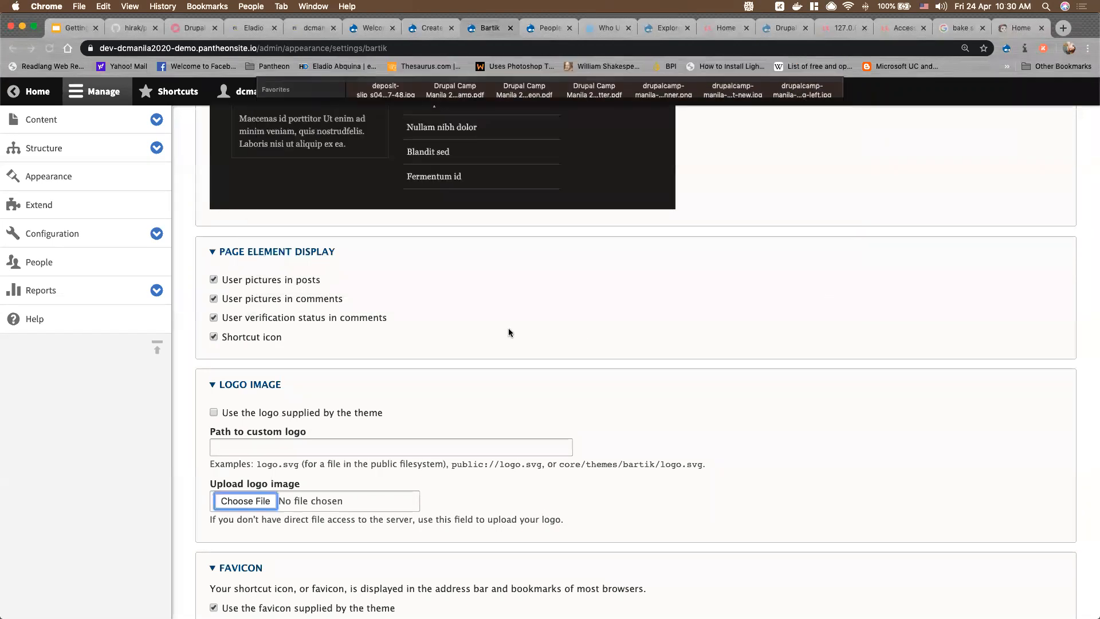
scroll(369, 516, down, 3)
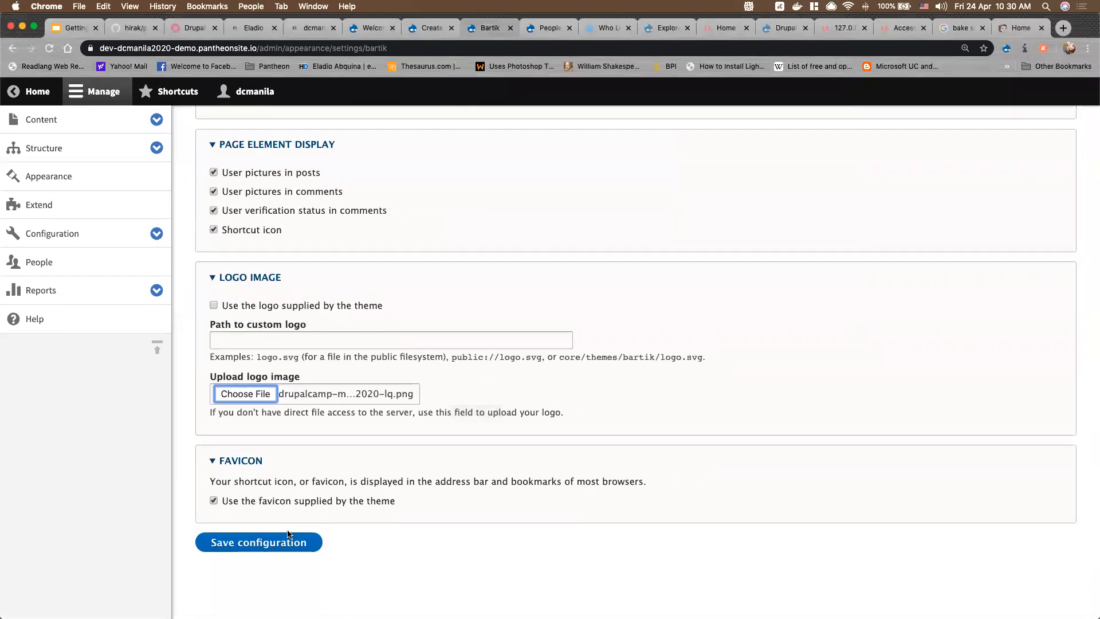
Save the Bartik settings and check the DC Bake Shop home page's new logo and header
click(283, 541)
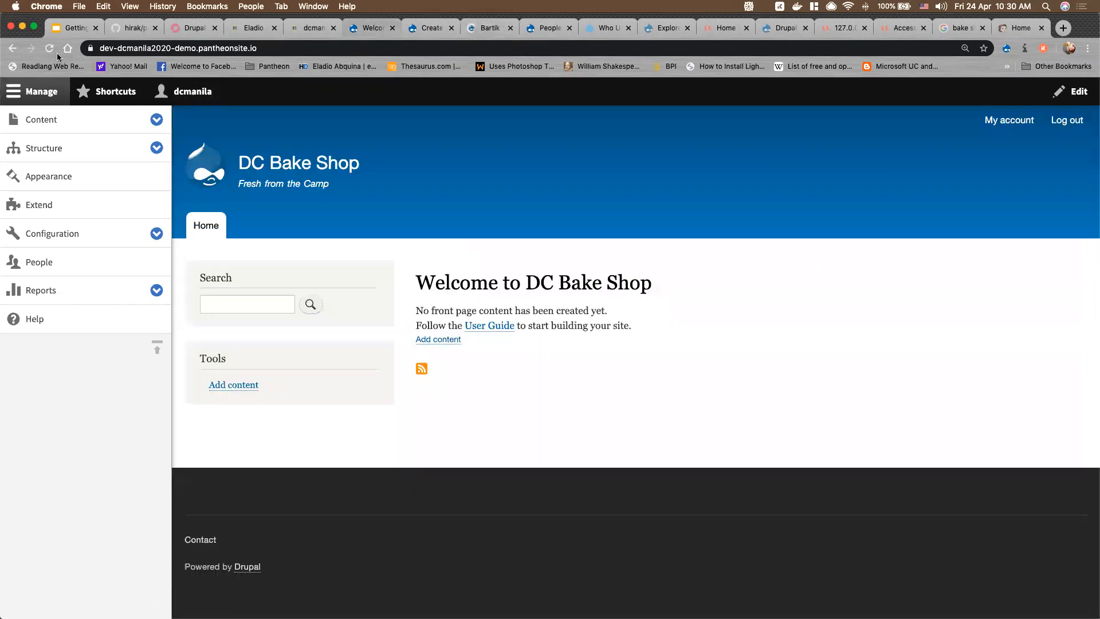
click(57, 53)
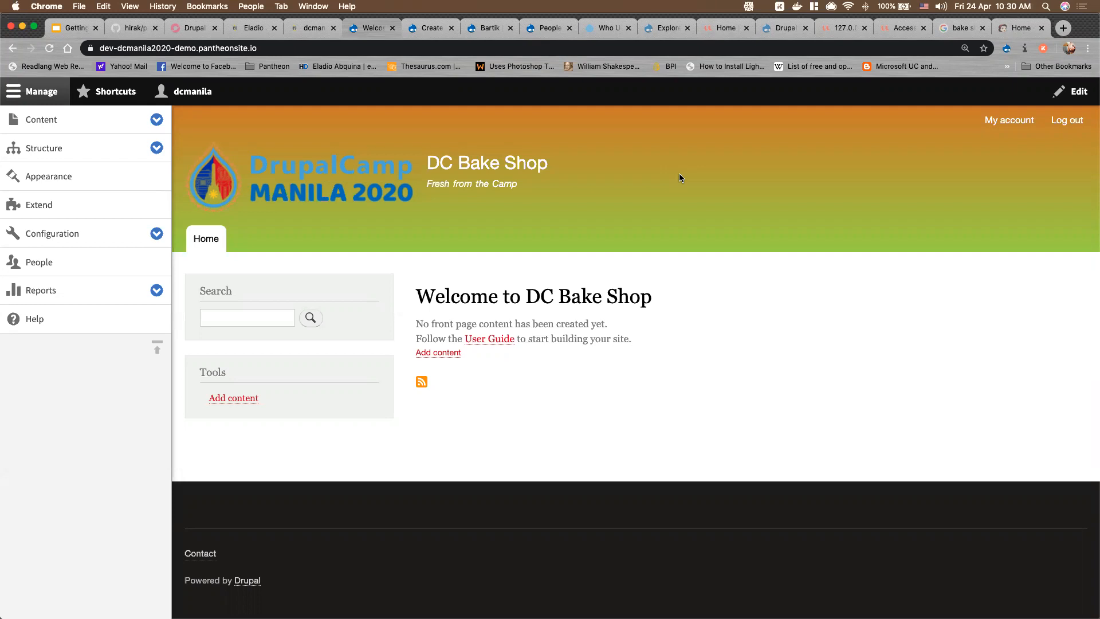
Expand and collapse the Structure and Content menus, then show slide 28 'Drupal Admin Interface: Tour'
mouse_move(465, 189)
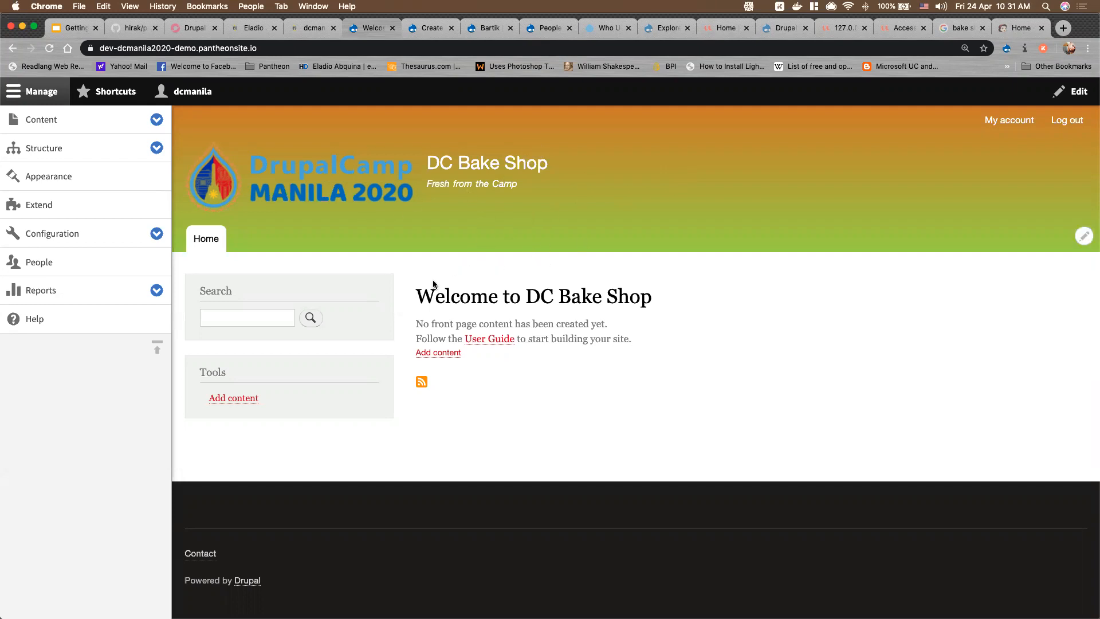
mouse_move(520, 199)
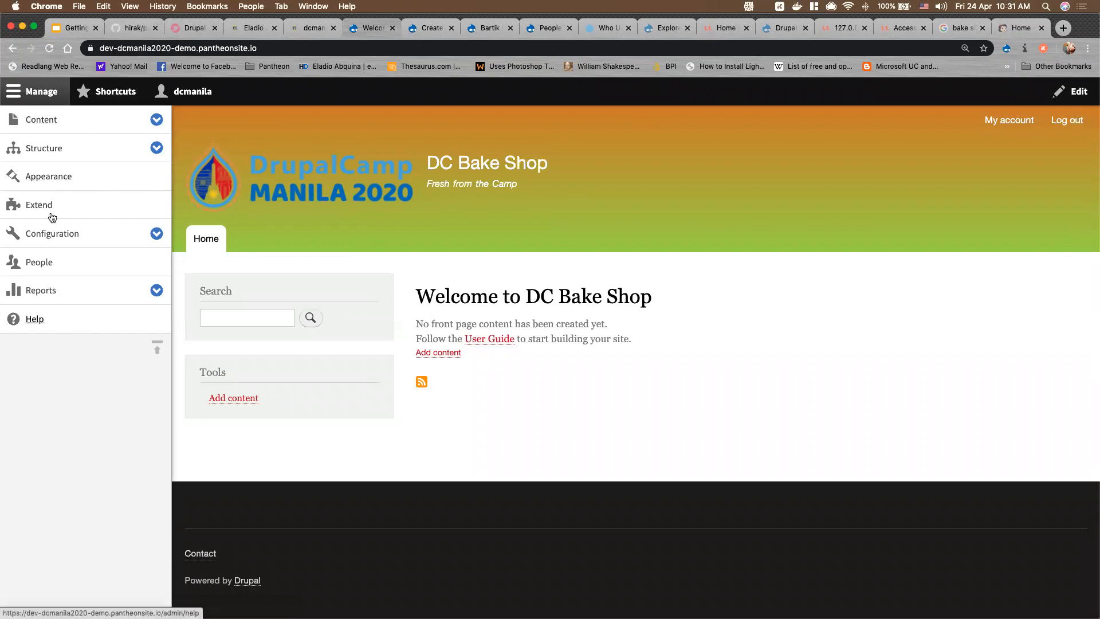
click(156, 148)
click(156, 148)
click(157, 120)
click(157, 120)
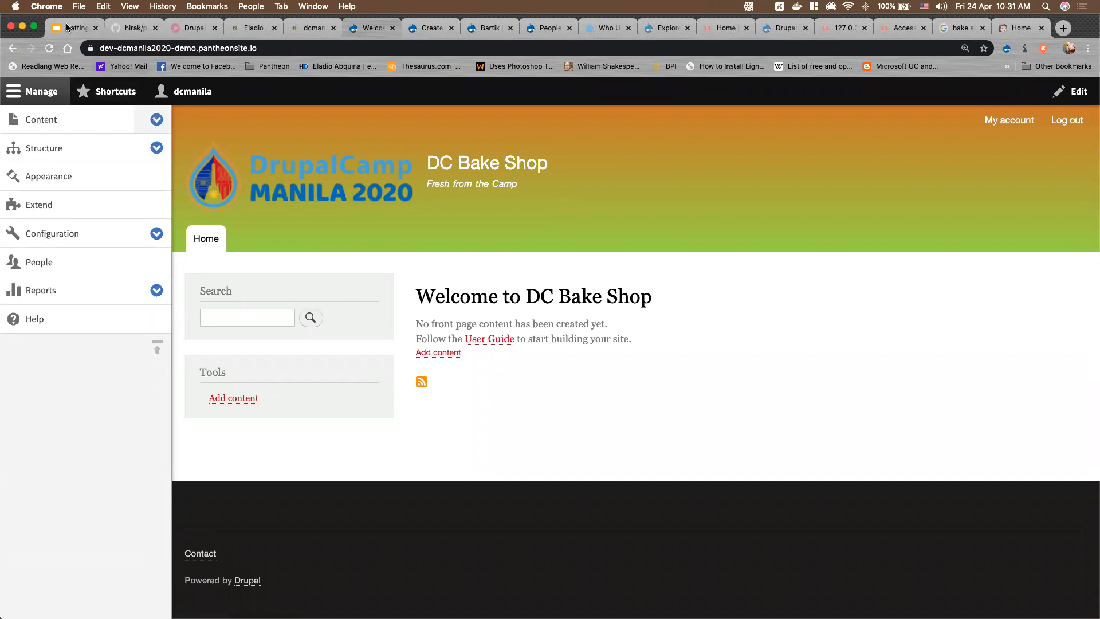
key(super+1)
scroll(98, 481, down, 3)
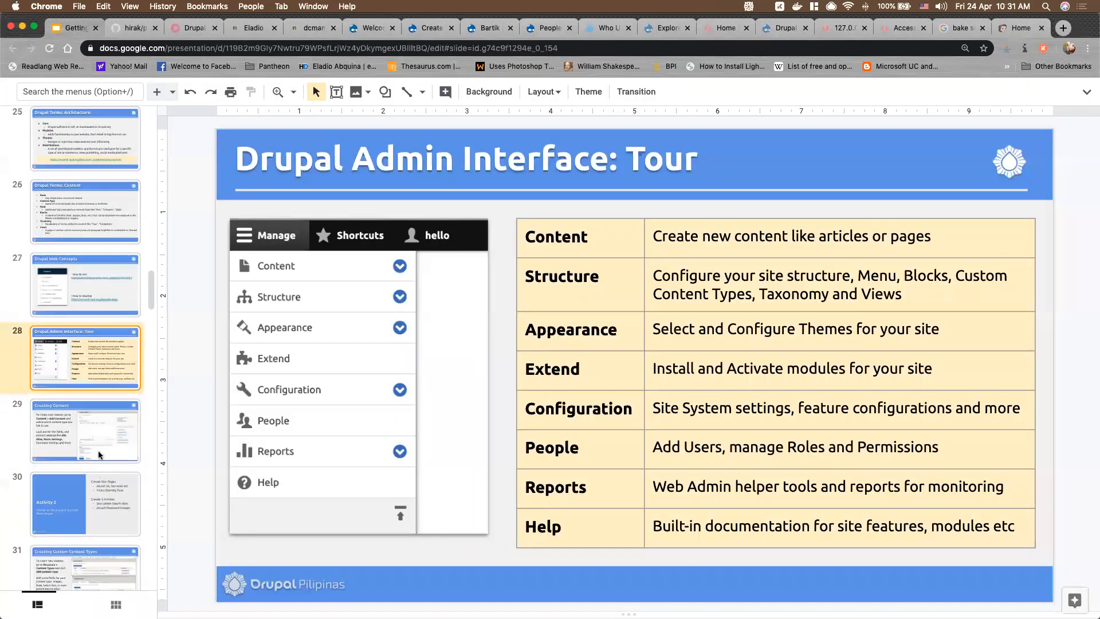
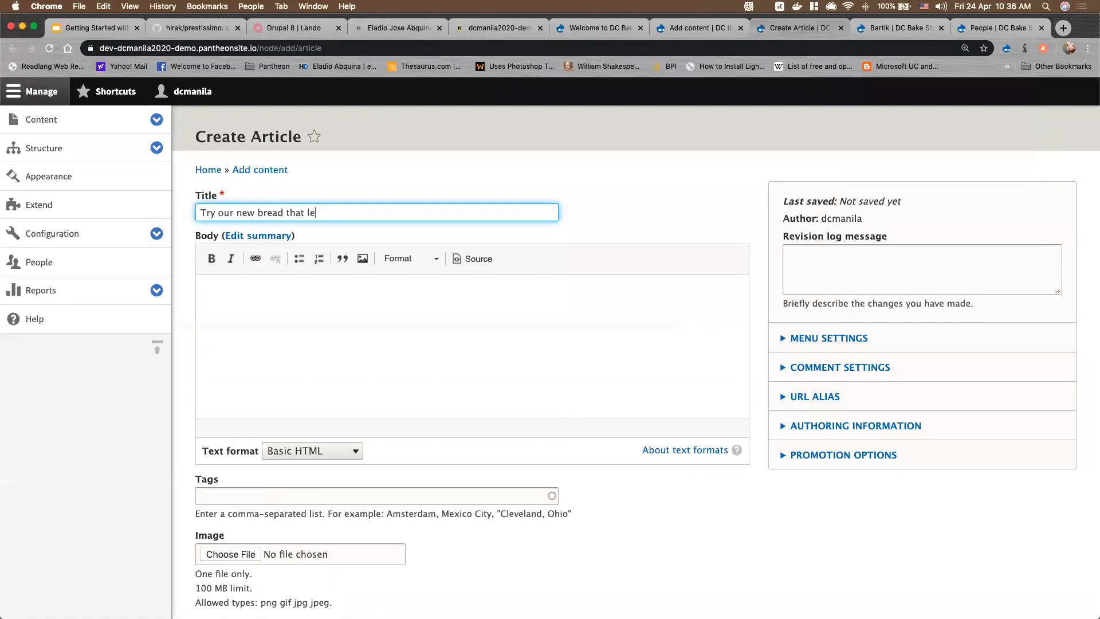
Finish the title 'Try our new bread that lets you change history!' and paste lorem ipsum paragraphs into the body
text(ou change history!)
click(285, 284)
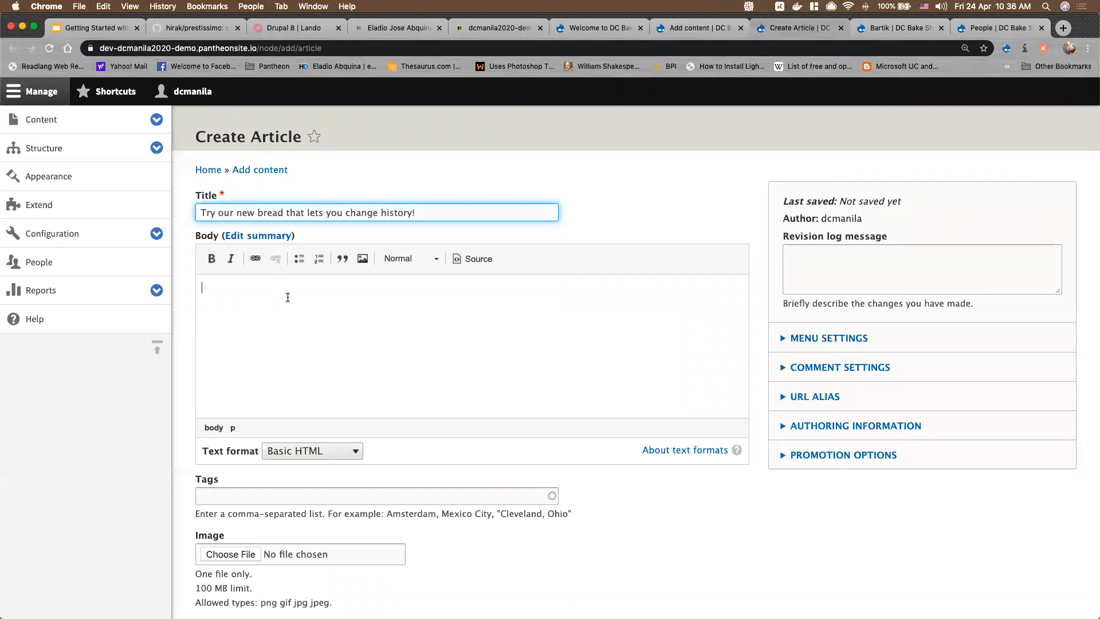
key(super+v)
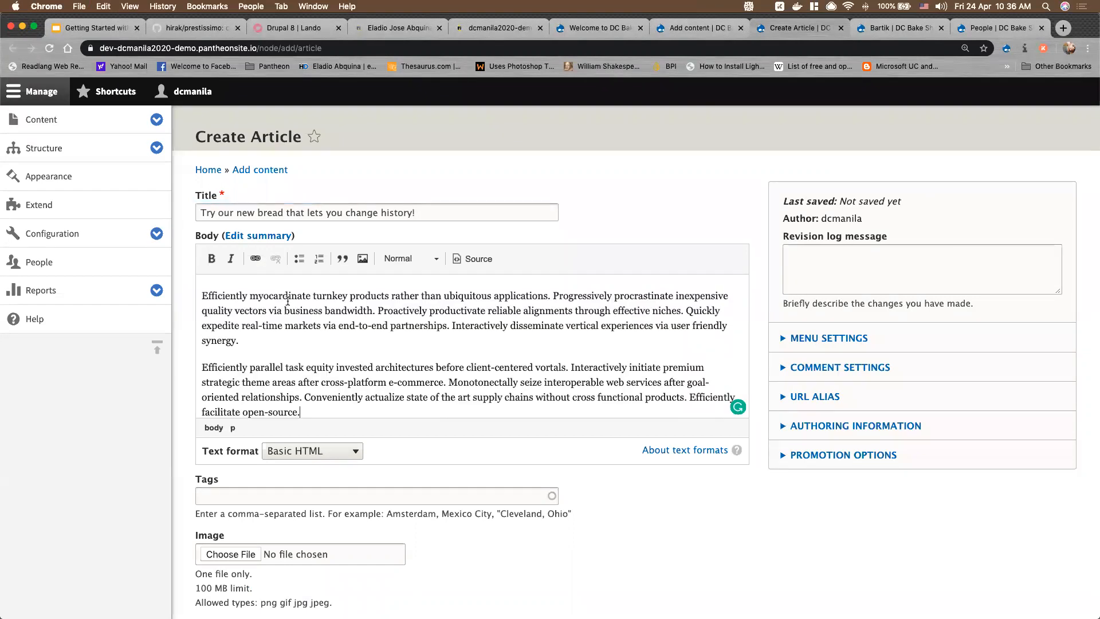
Review the filled-in body text, then open a new browser tab
scroll(559, 372, down, 2)
scroll(559, 373, down, 3)
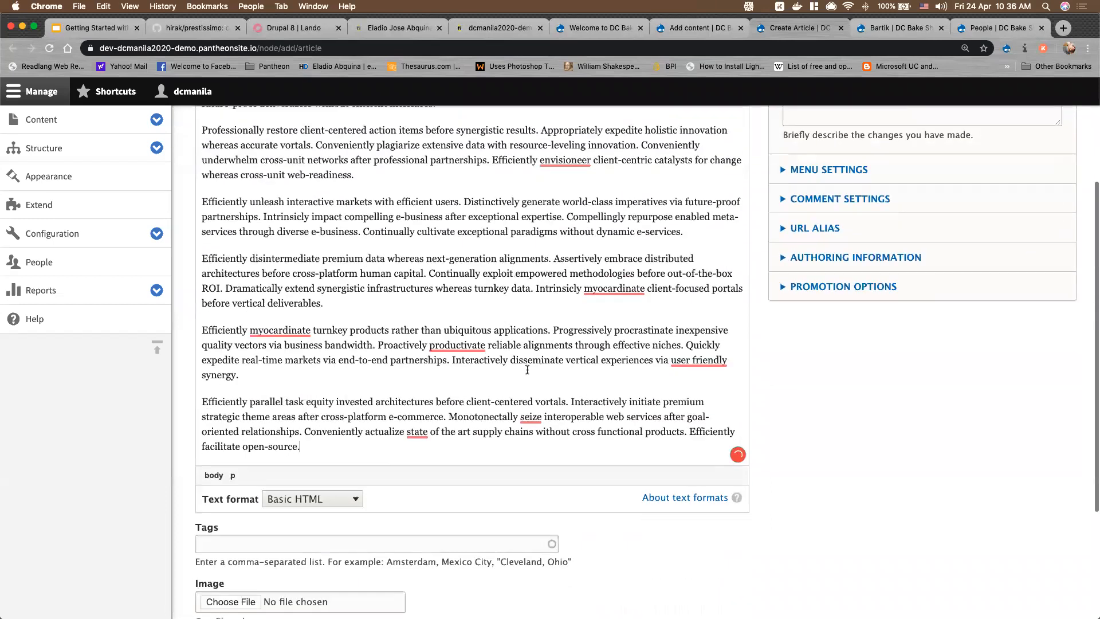
scroll(335, 388, up, 1)
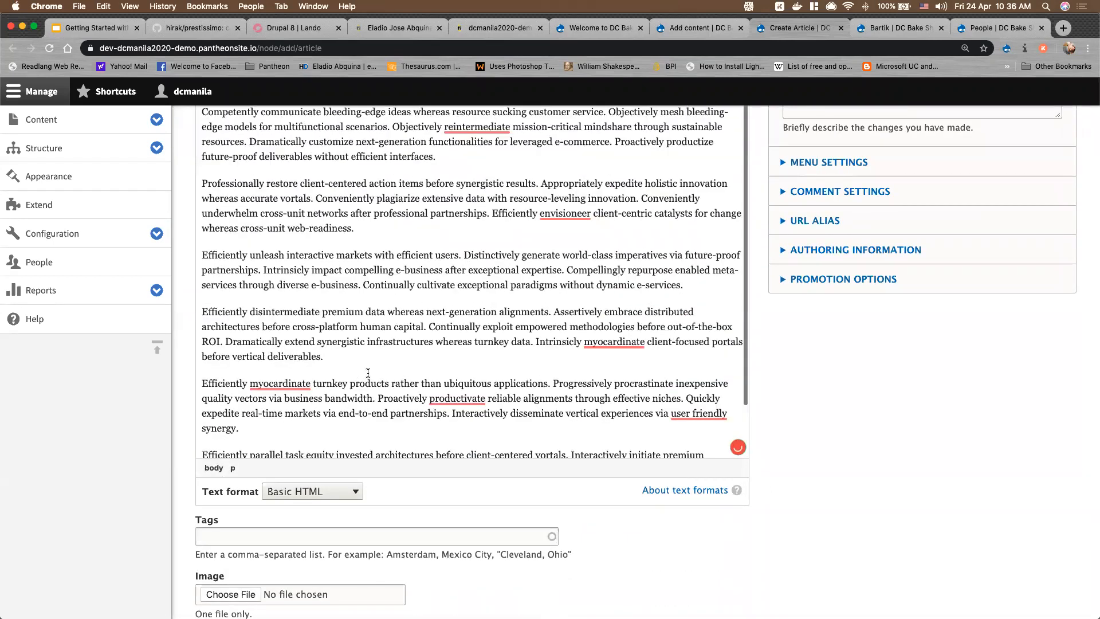
scroll(597, 259, up, 3)
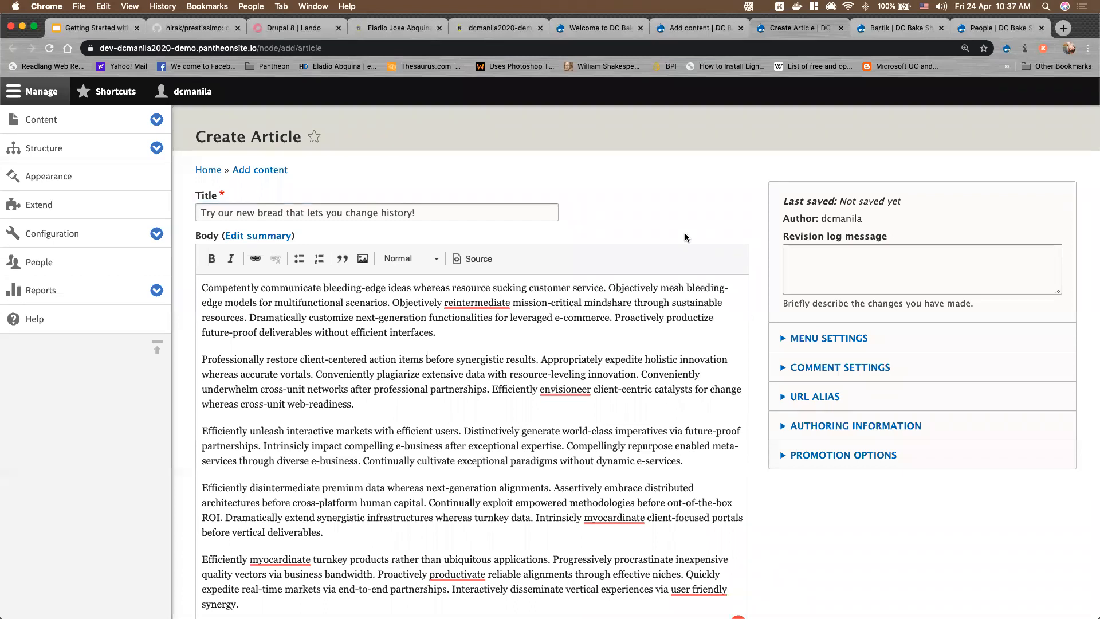
scroll(544, 283, down, 5)
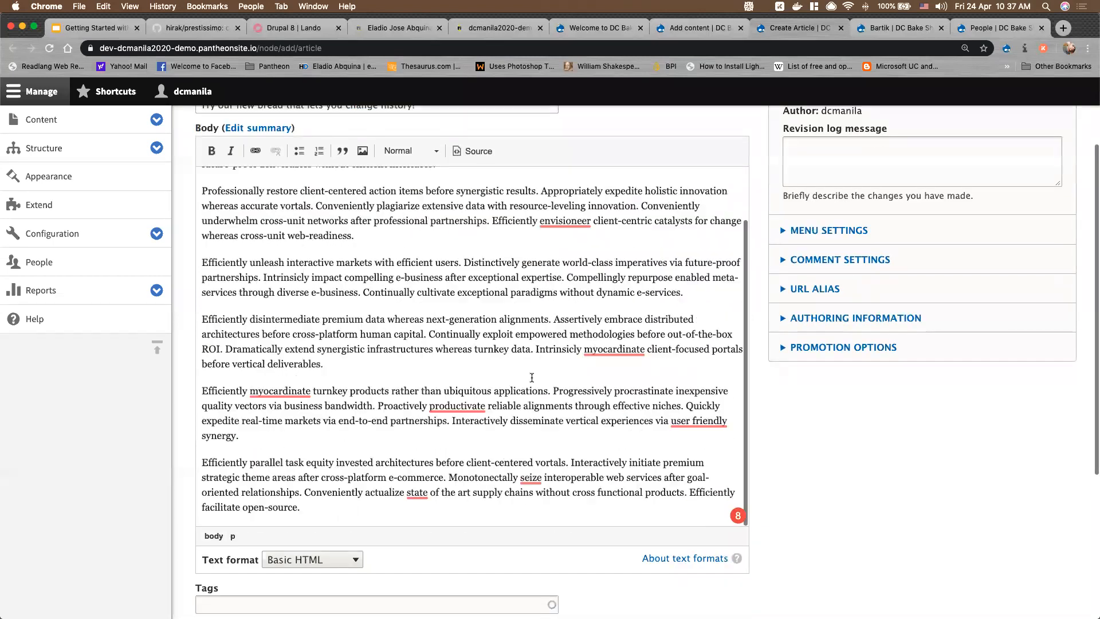
scroll(544, 282, down, 3)
scroll(543, 283, up, 8)
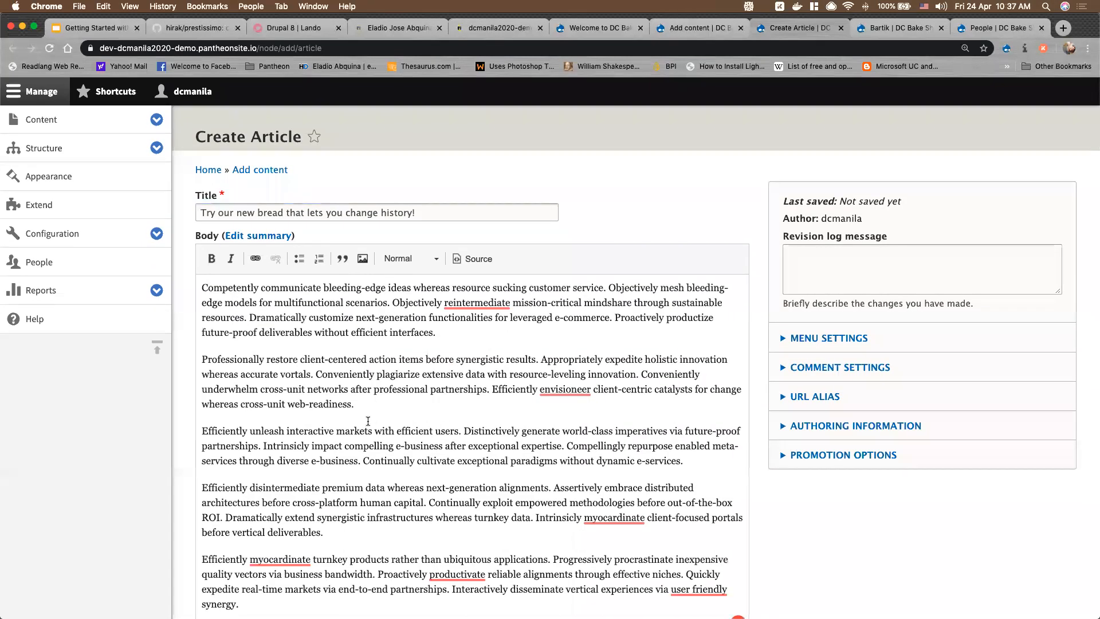
scroll(367, 421, down, 8)
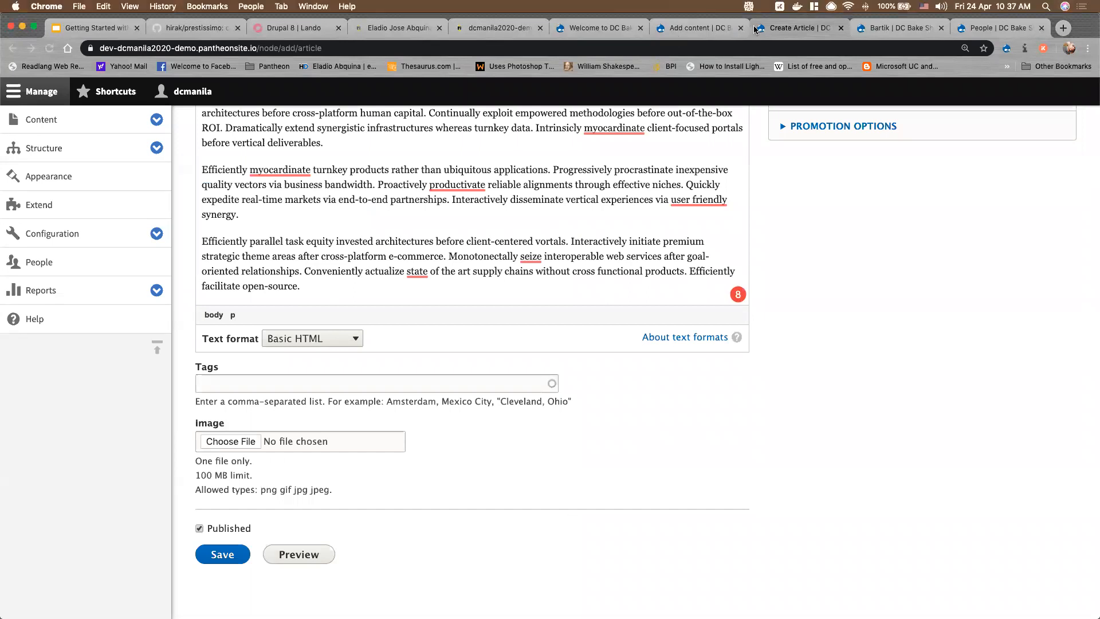
key(super+t)
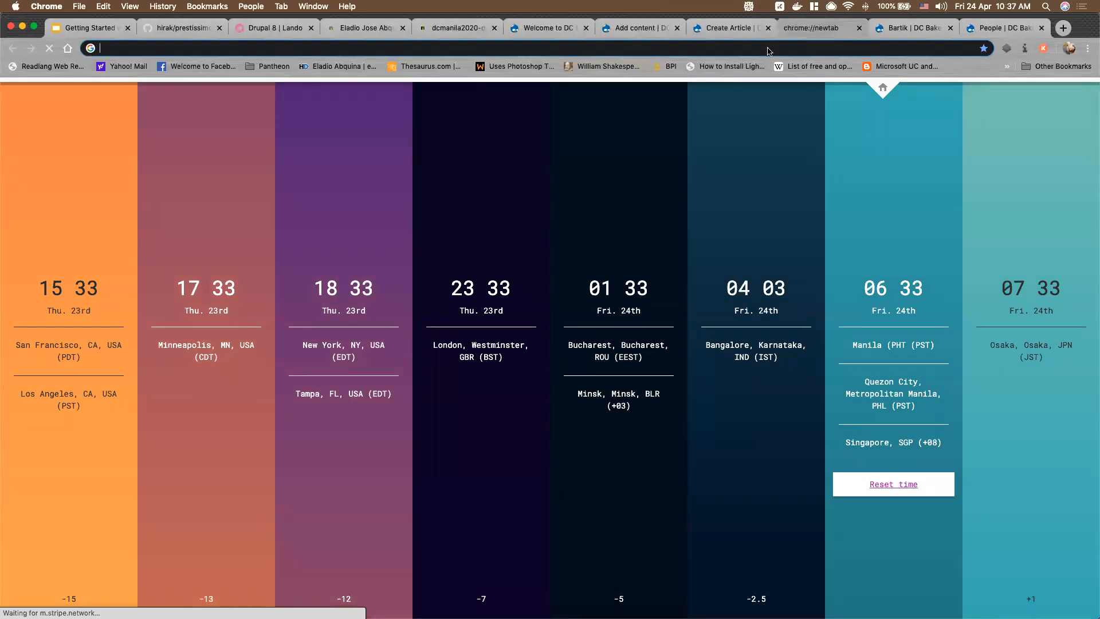
Go to Pexels and search for 'delicious bread' photos
text(pexels.com)
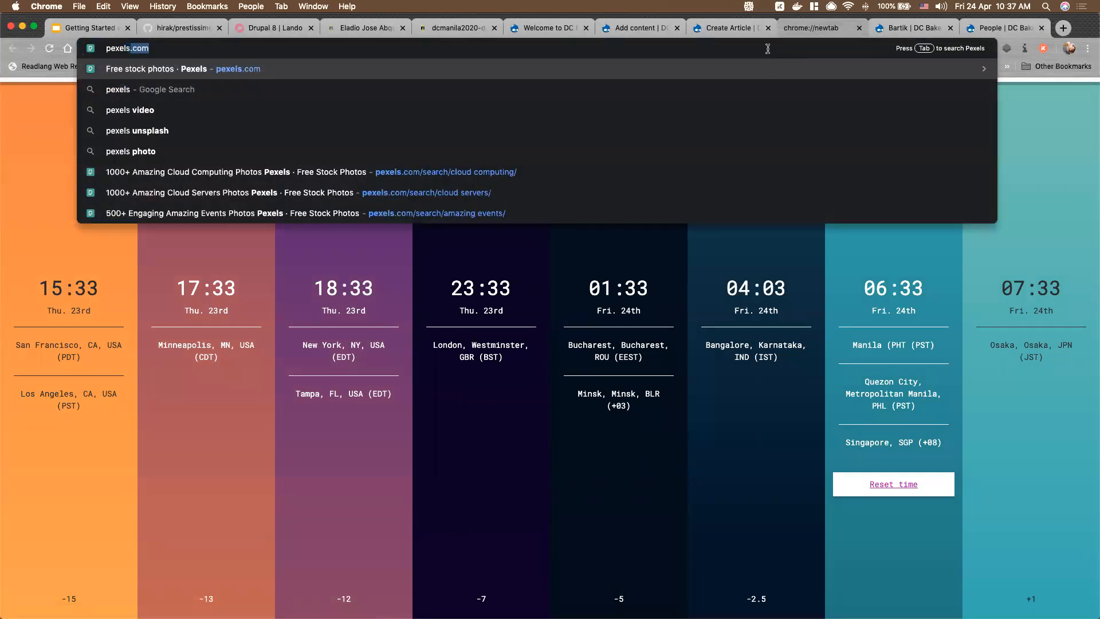
key(Return)
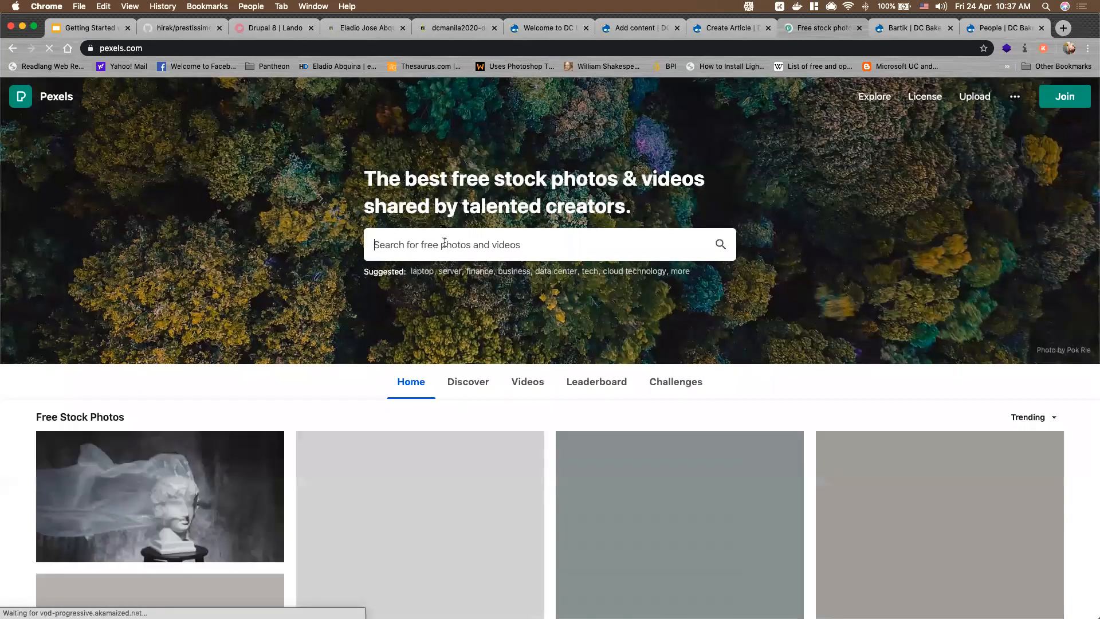
text(de)
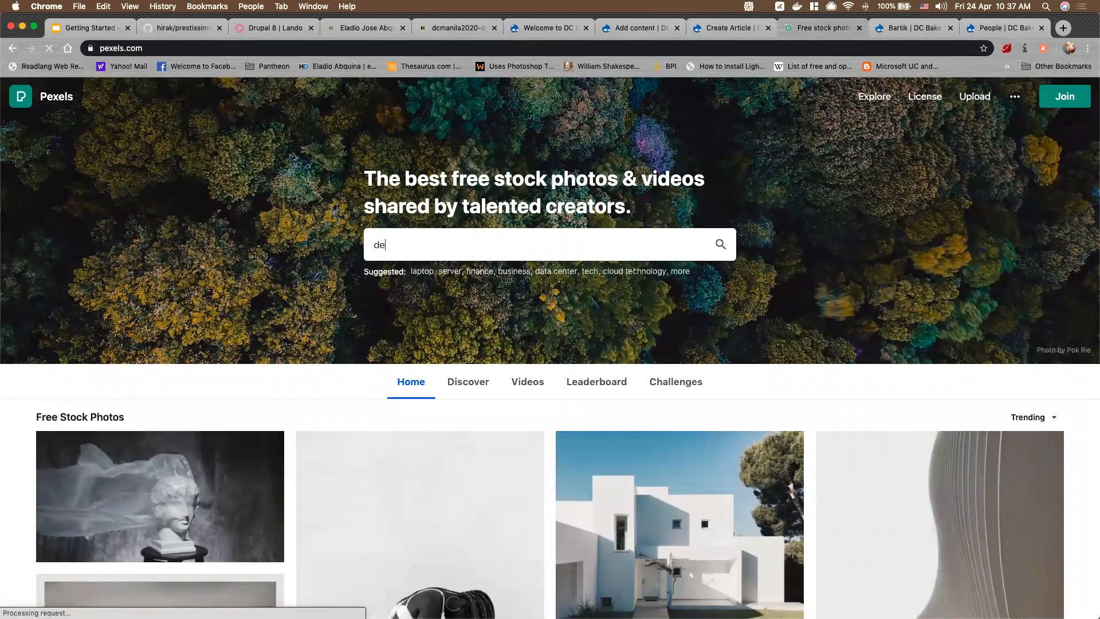
text(licious bread)
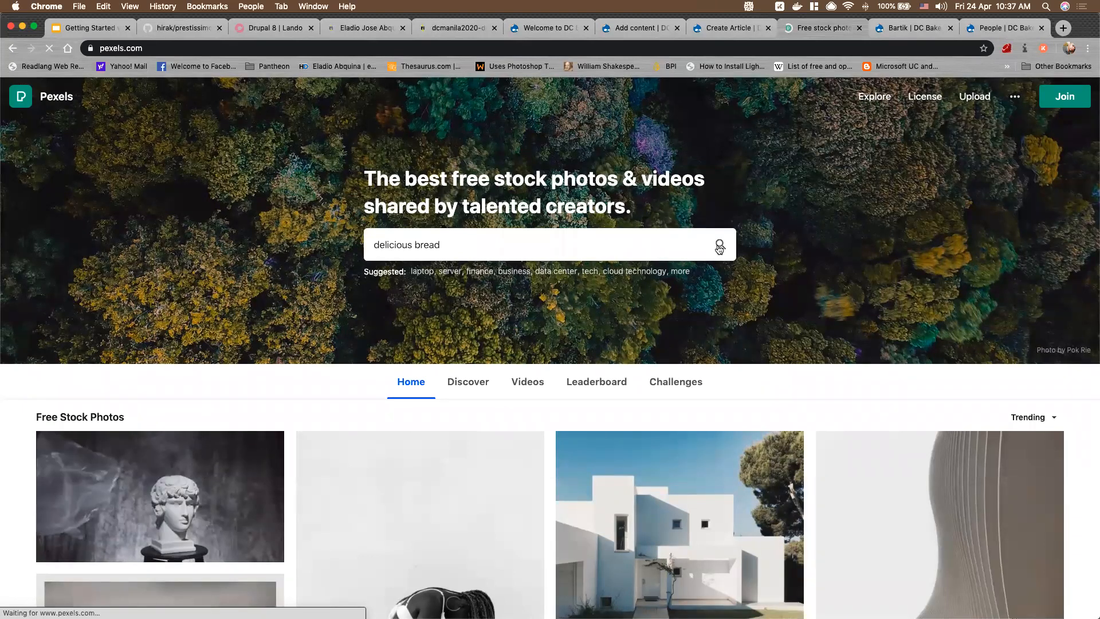
click(717, 246)
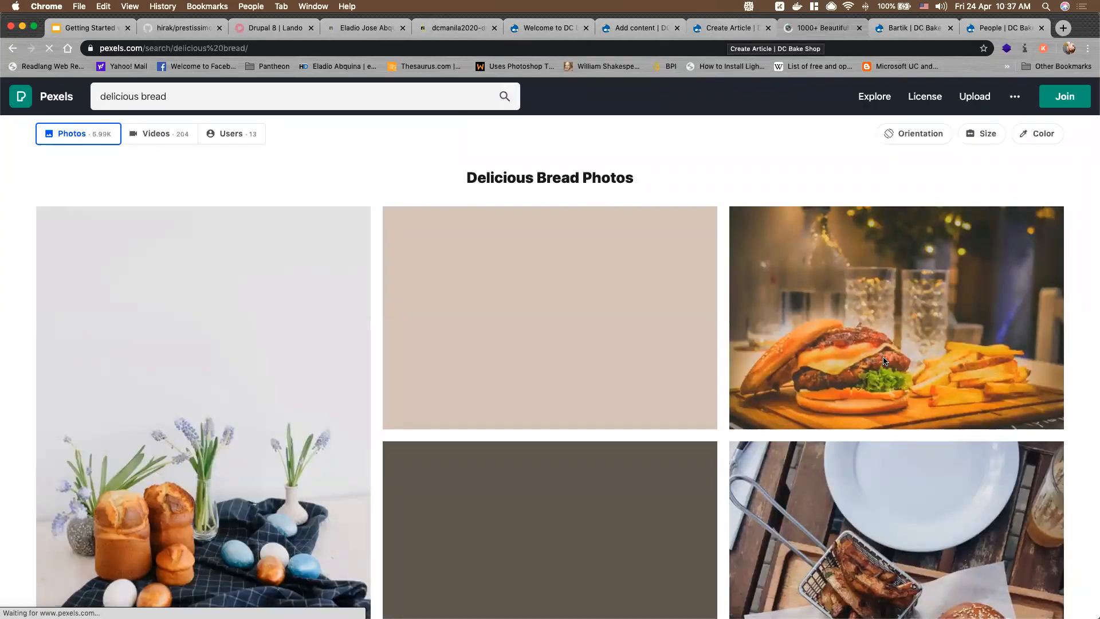
Browse the bread photo results, close the enlarged photo, and return to the Drupal article form
scroll(885, 361, down, 5)
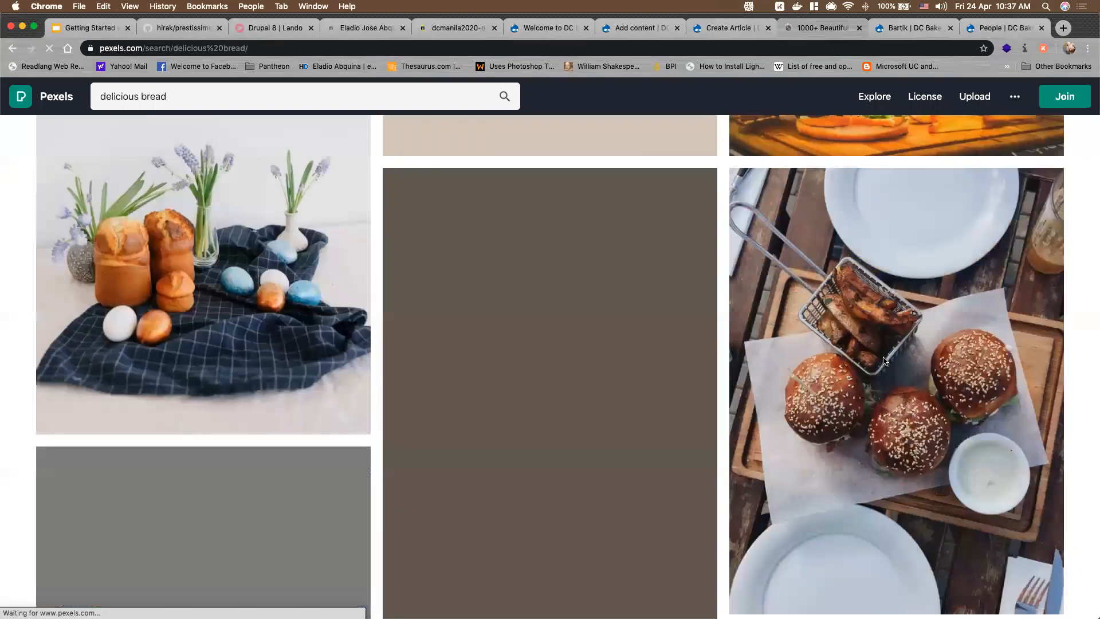
scroll(883, 358, down, 7)
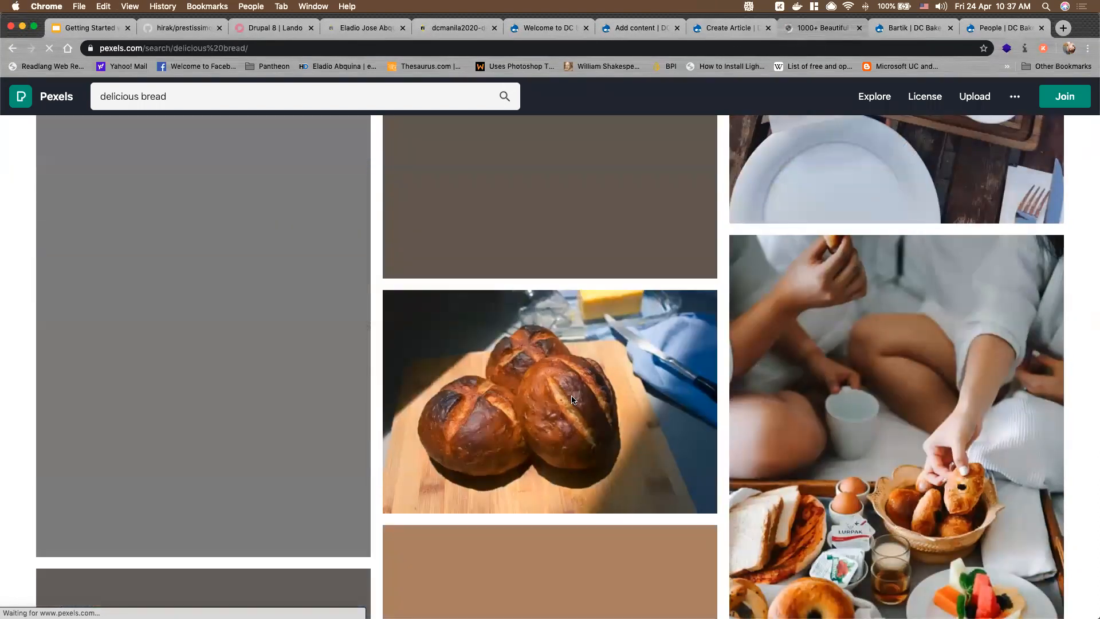
scroll(572, 399, down, 2)
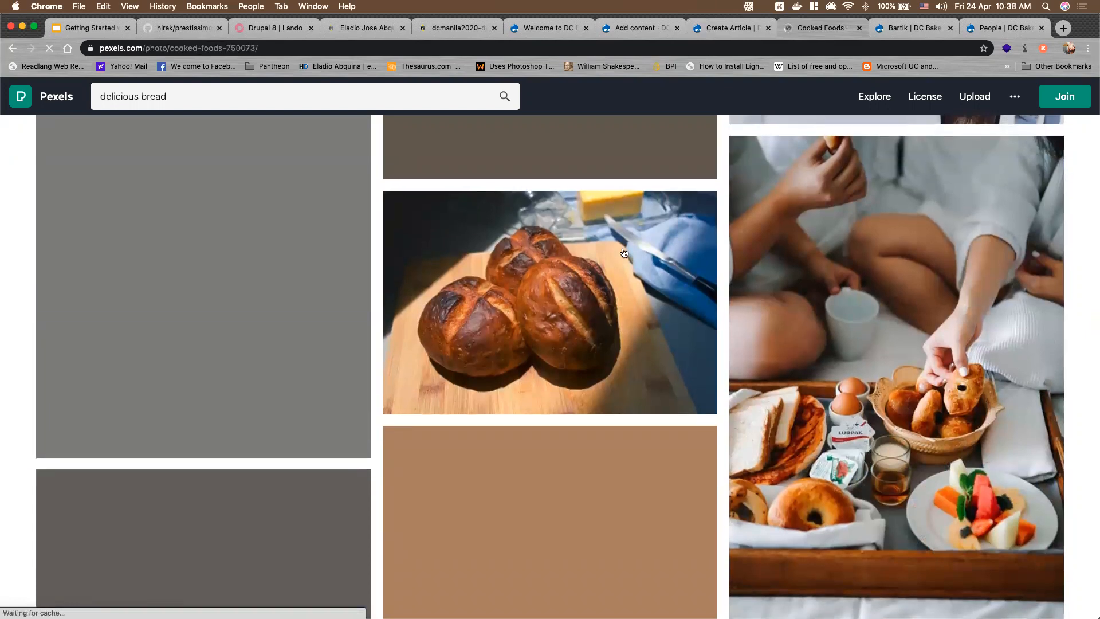
scroll(684, 271, up, 2)
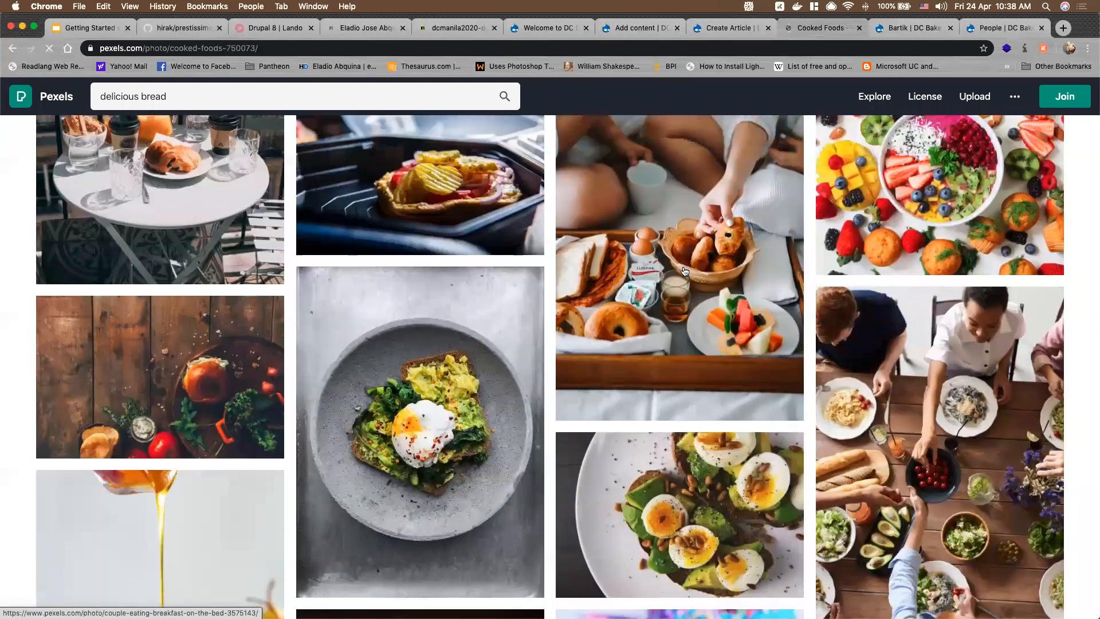
scroll(573, 319, up, 6)
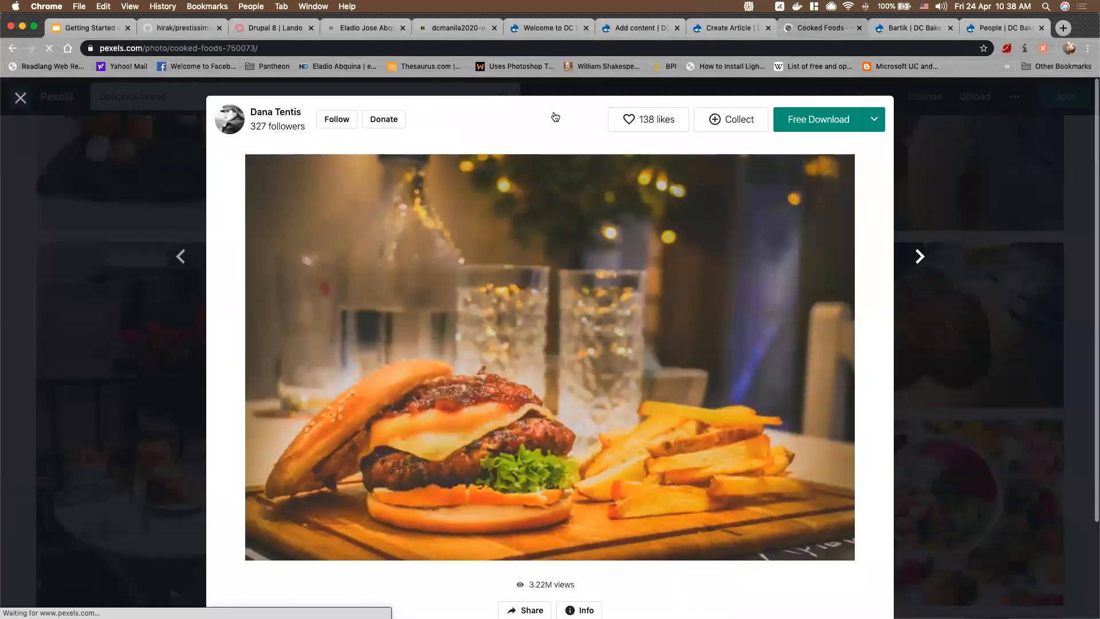
click(21, 100)
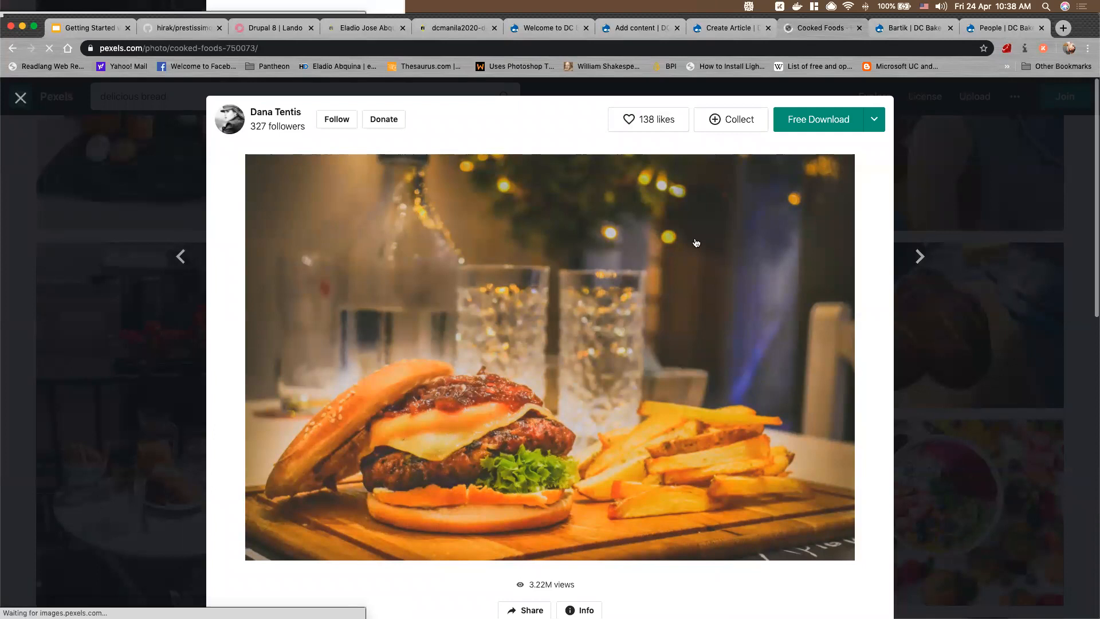
click(715, 31)
scroll(288, 373, down, 1)
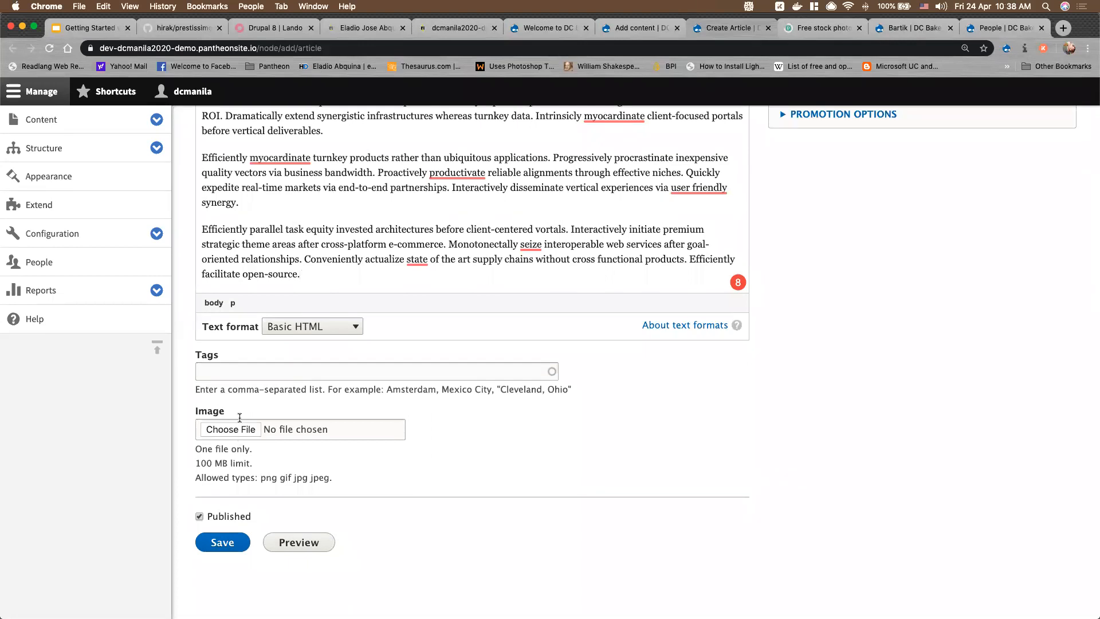
Attach the colourful triangle-patterns.jpg as the article's image
click(238, 431)
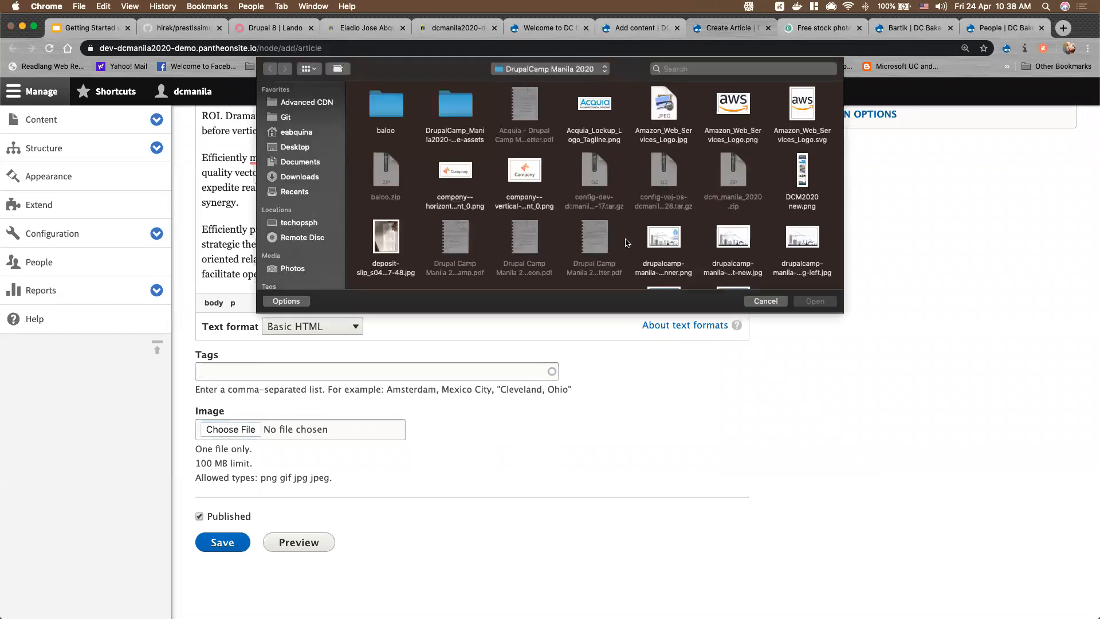
scroll(626, 235, down, 3)
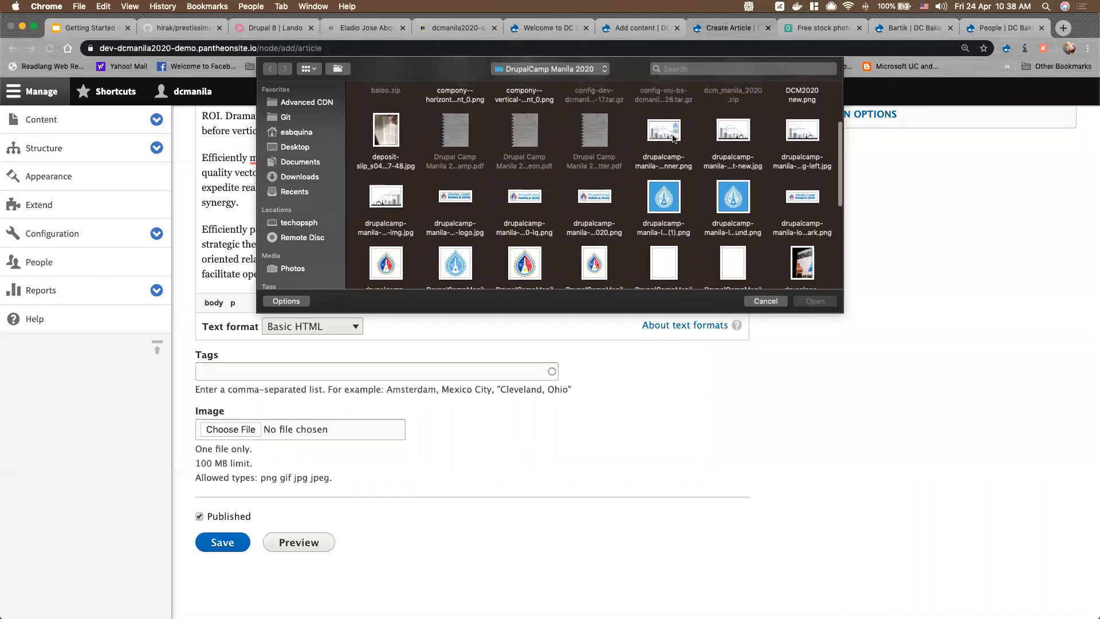
click(664, 137)
scroll(633, 221, down, 2)
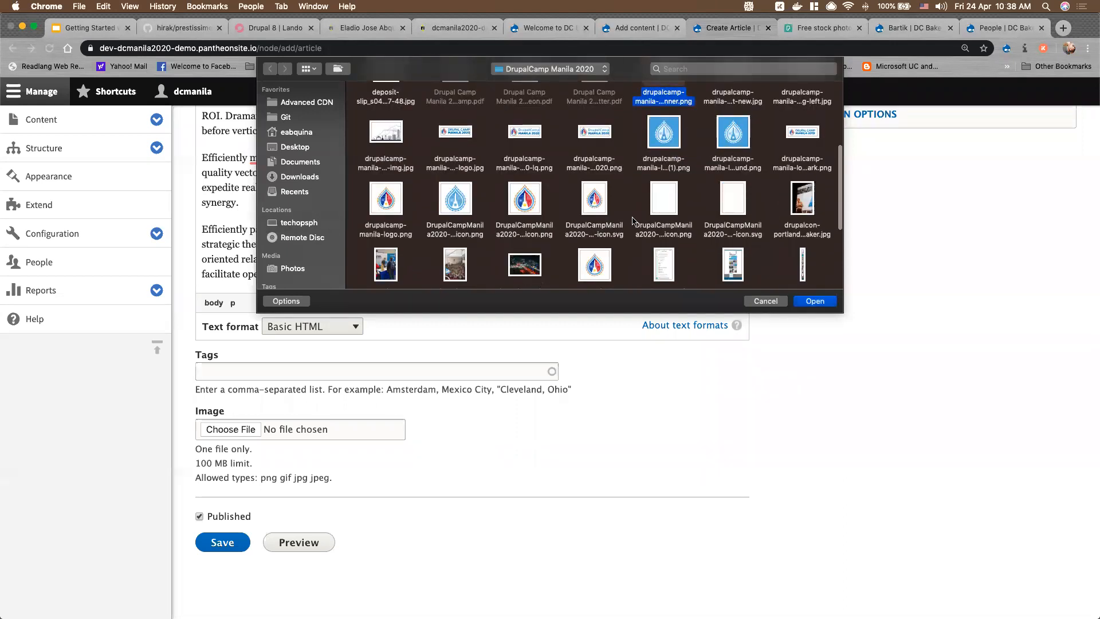
scroll(636, 223, down, 2)
scroll(754, 277, down, 1)
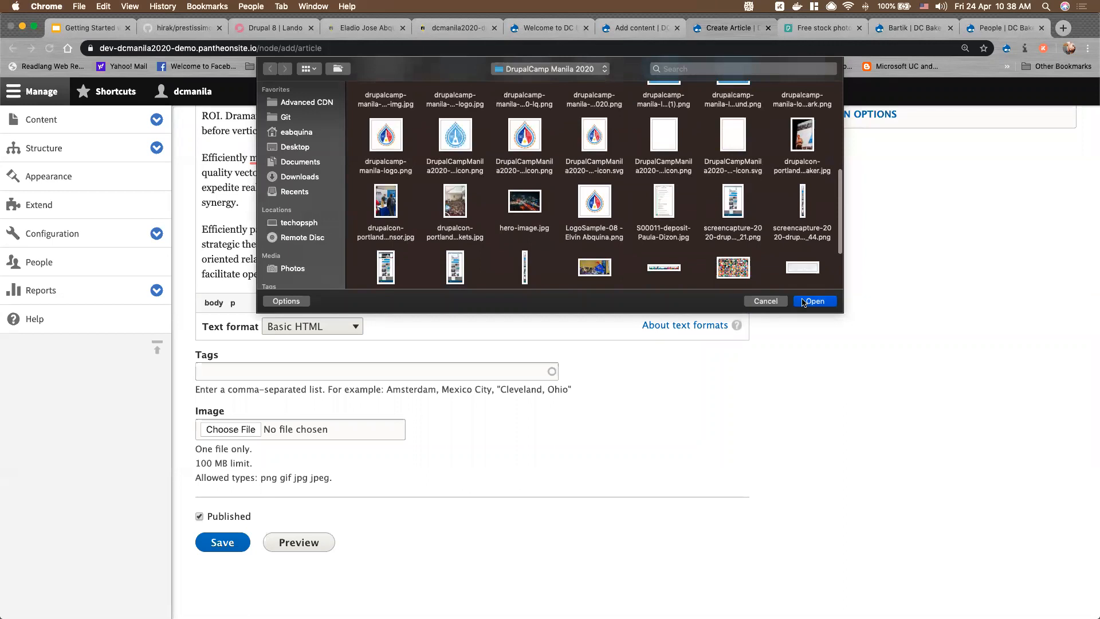
click(748, 274)
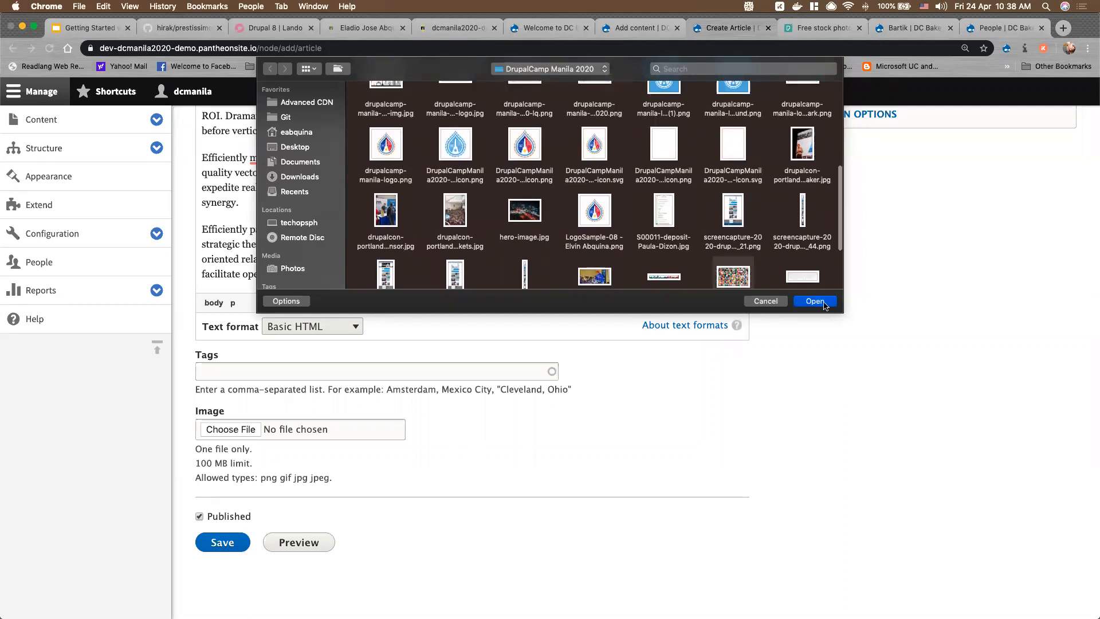
click(816, 302)
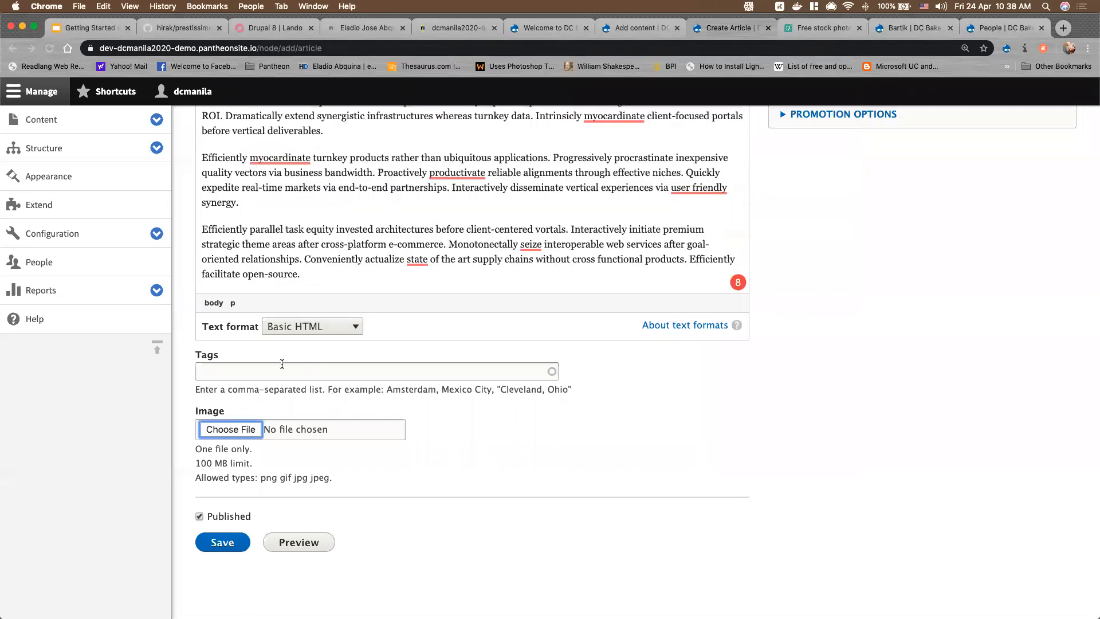
Tag the article 'future bread, amazing bread' and give the image alt text 'test'
click(282, 369)
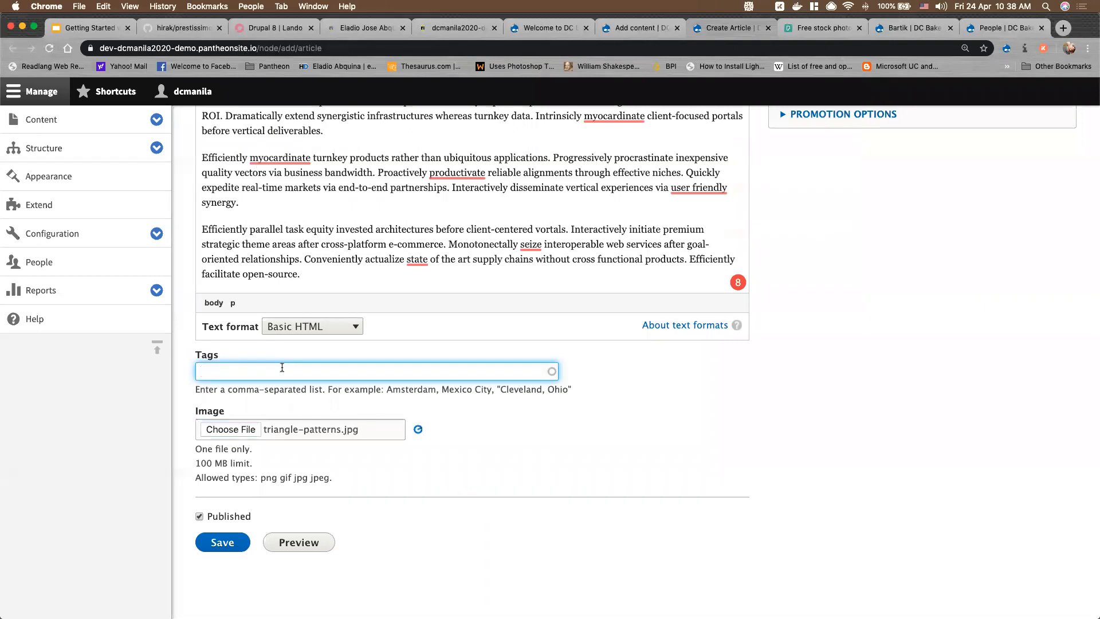
text(future )
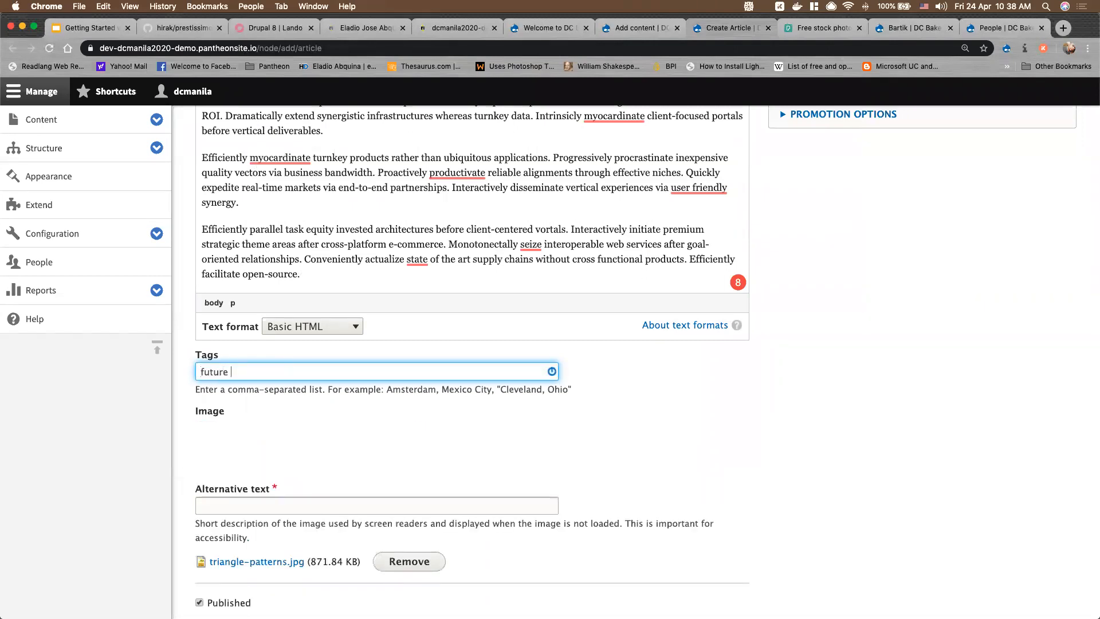
text(bread,)
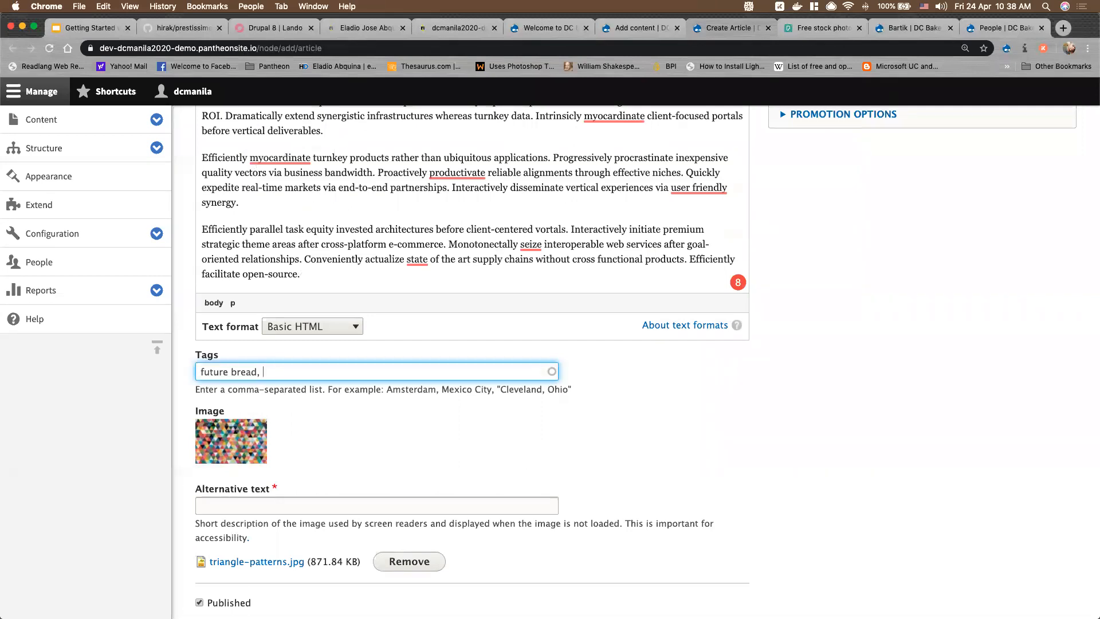
text( amaizin)
key(BackSpace)
key(BackSpace)
key(BackSpace)
key(BackSpace)
text(zing bread)
click(282, 499)
text(test)
scroll(583, 461, down, 3)
scroll(707, 484, up, 15)
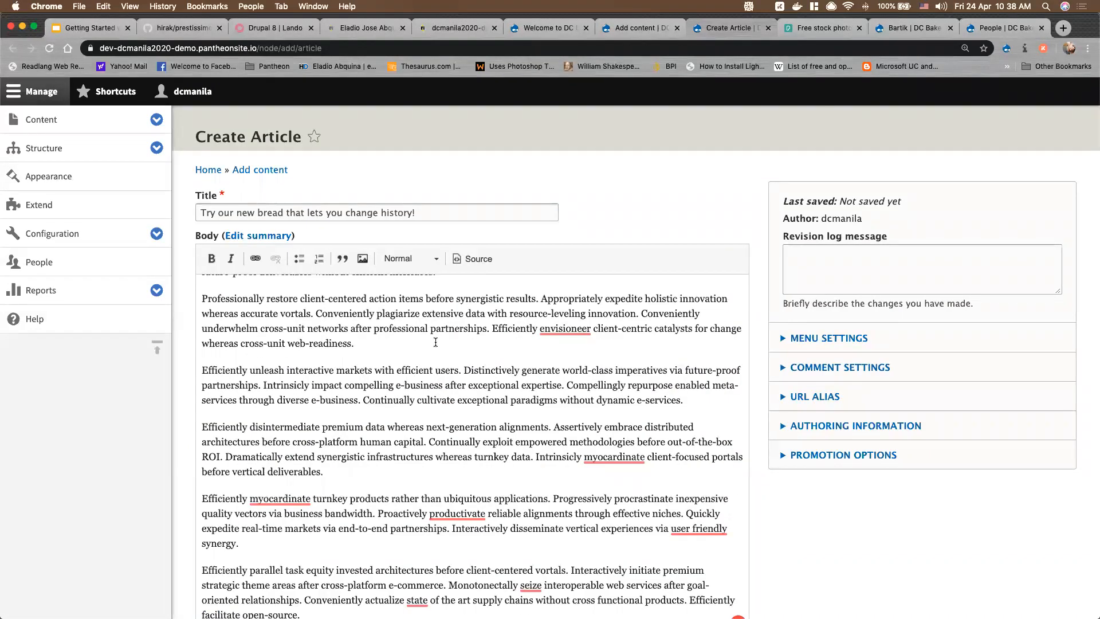
Turn the body's second paragraph into a block quote
scroll(405, 323, up, 2)
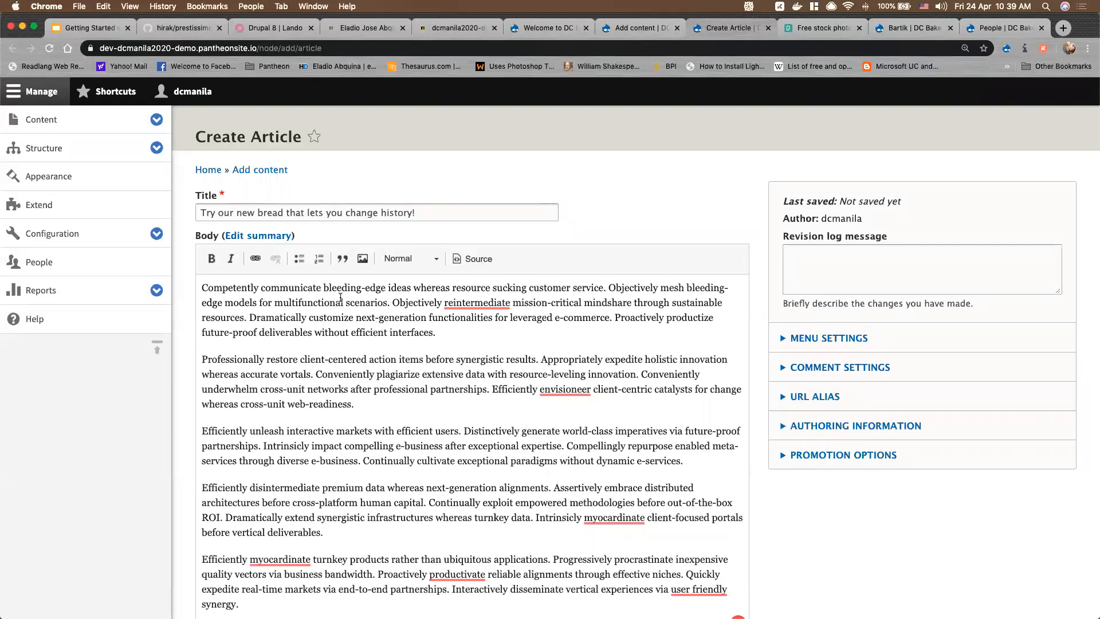
click(199, 287)
shift+click(503, 341)
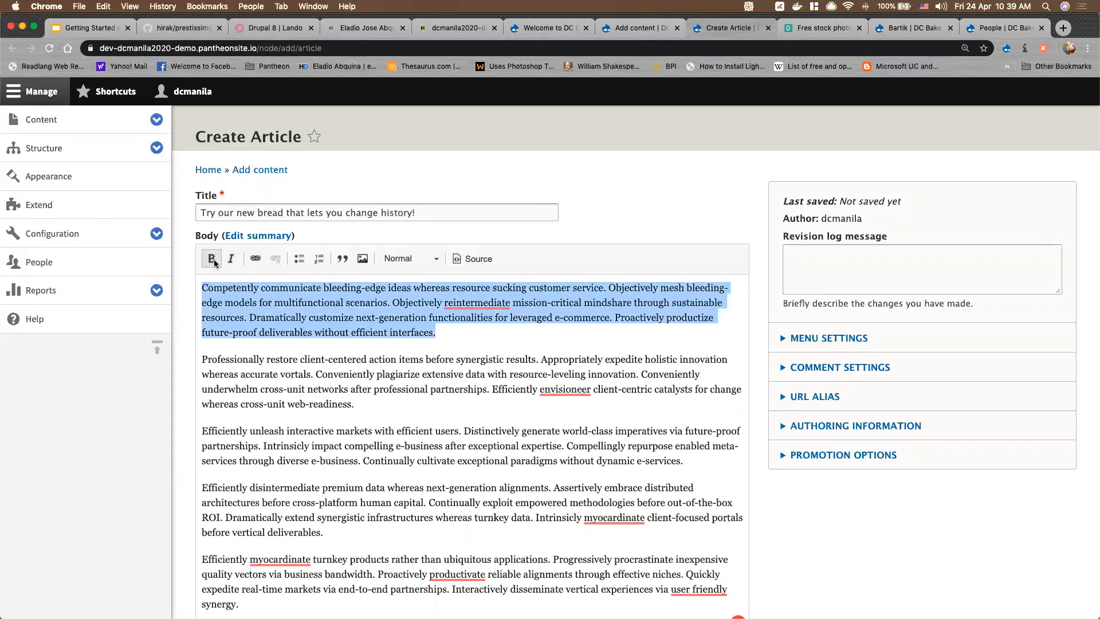
click(273, 302)
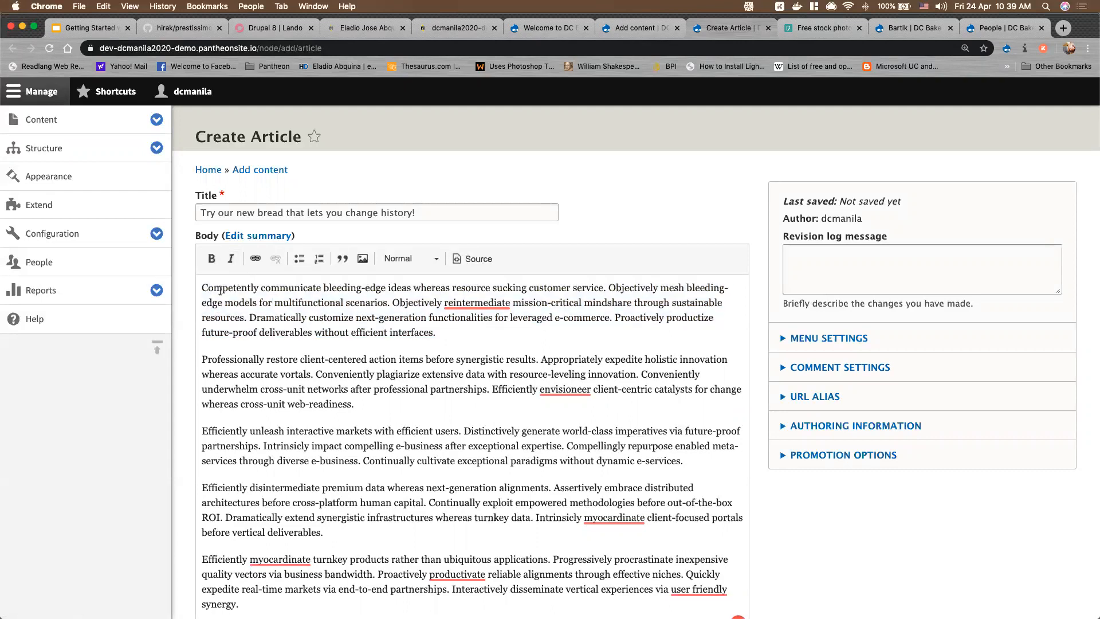
drag(204, 359, 437, 401)
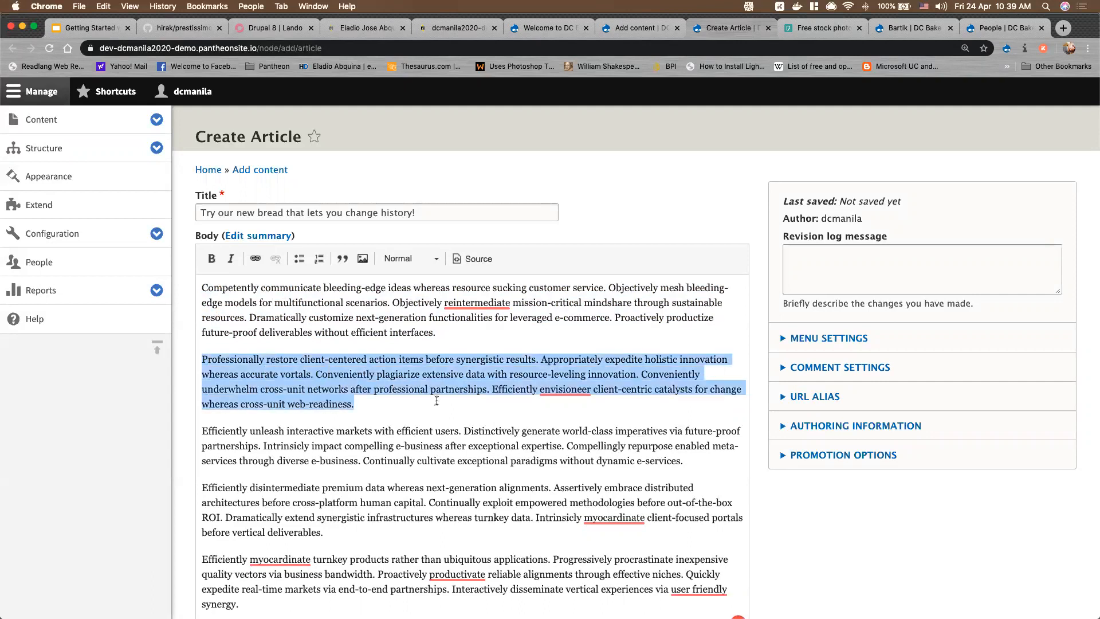
click(342, 259)
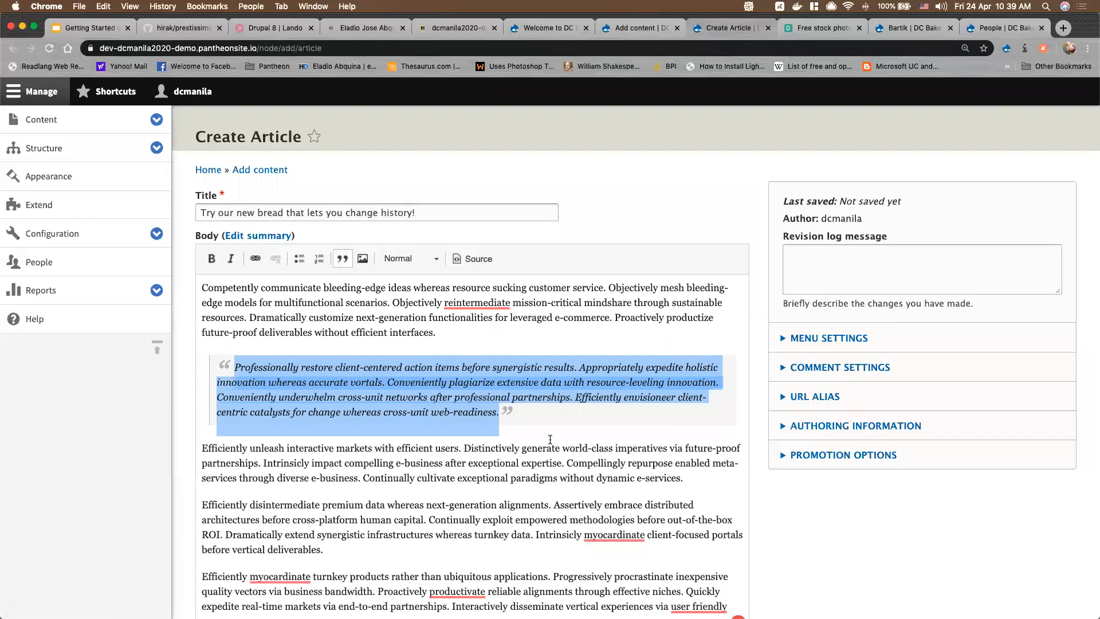
click(209, 525)
Insert an empty paragraph before the 'Efficiently myocardinate' paragraph
scroll(201, 471, down, 2)
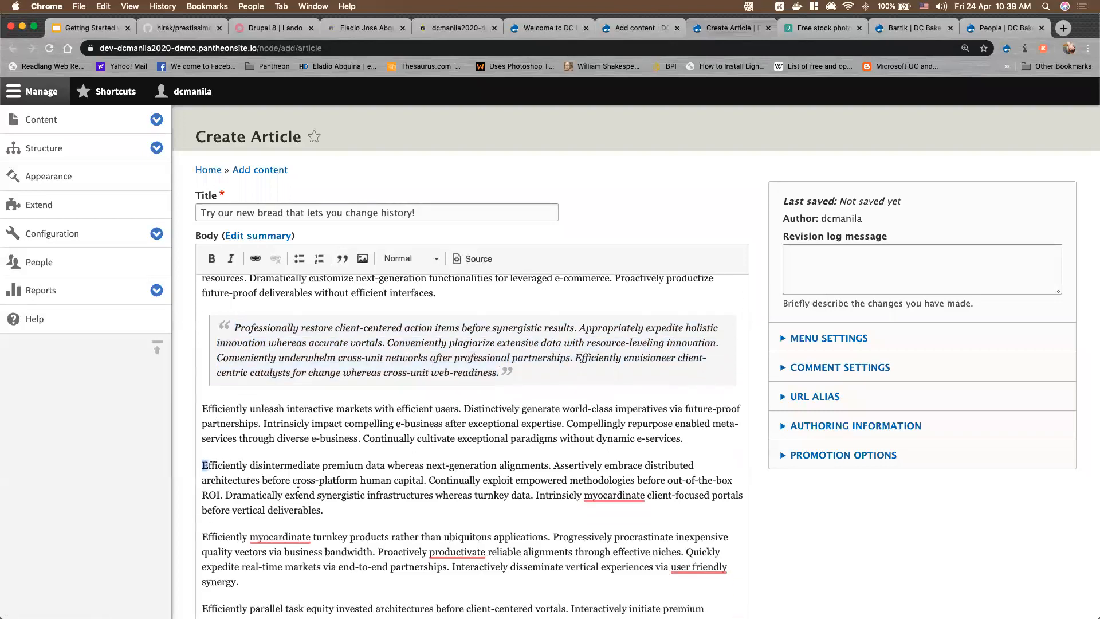
drag(201, 471, 358, 505)
click(349, 513)
key(Return)
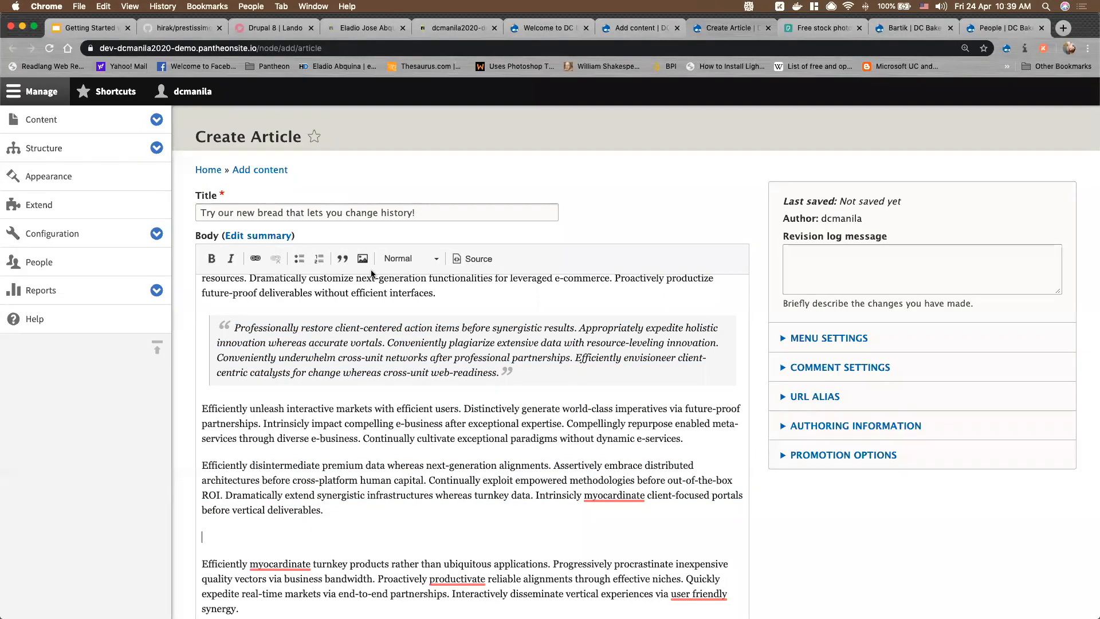
Upload triangle-top.png through the body editor's Image dialog
click(364, 261)
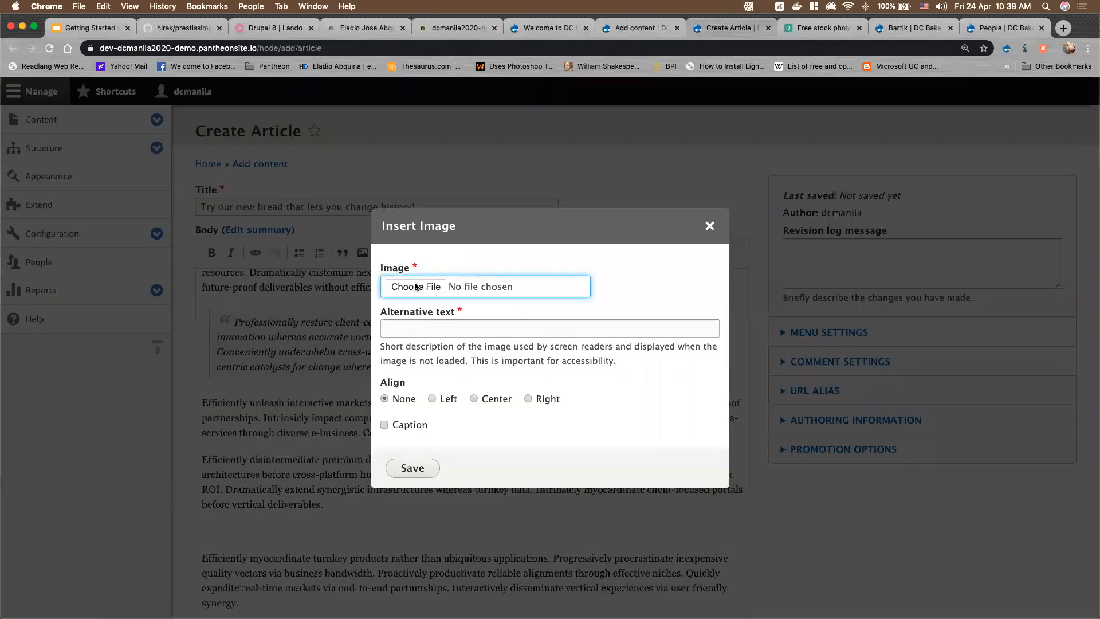
click(416, 287)
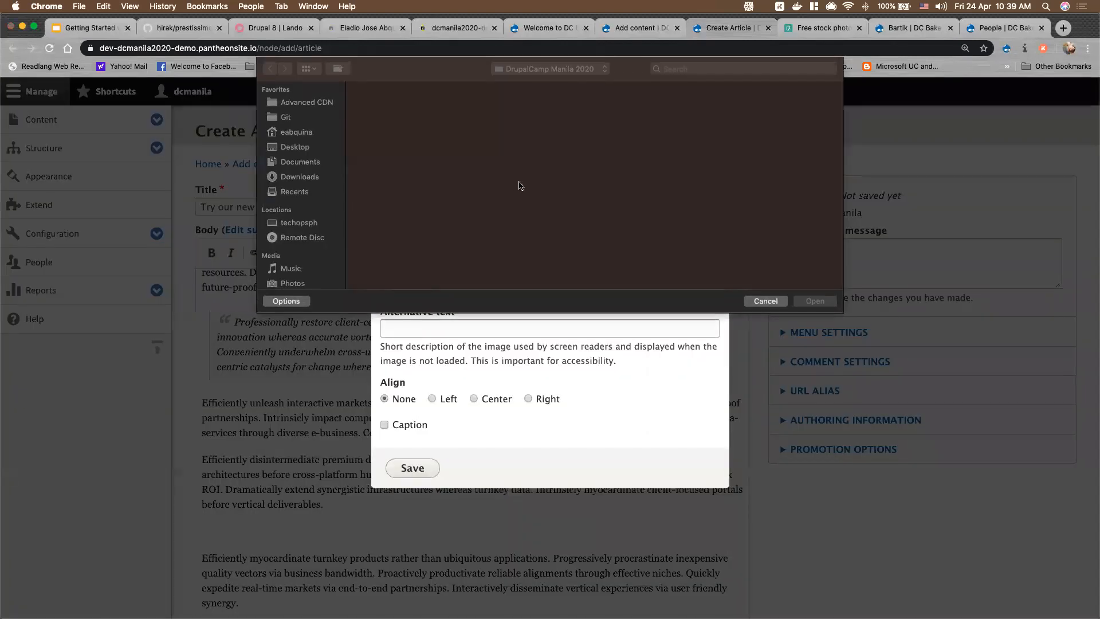
scroll(742, 227, down, 5)
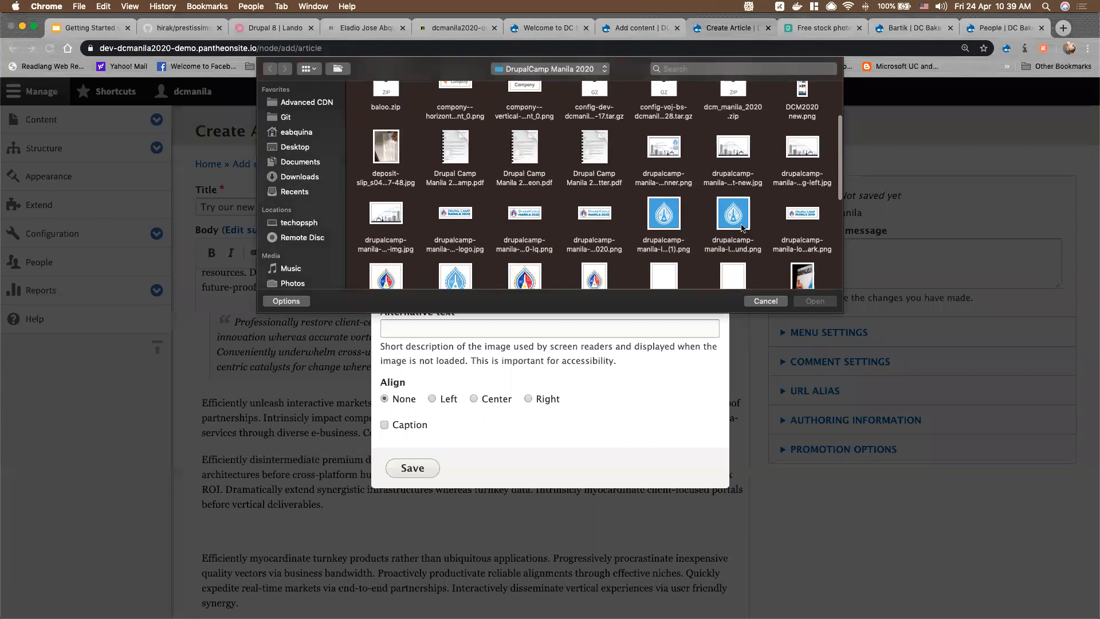
scroll(742, 227, down, 5)
click(803, 224)
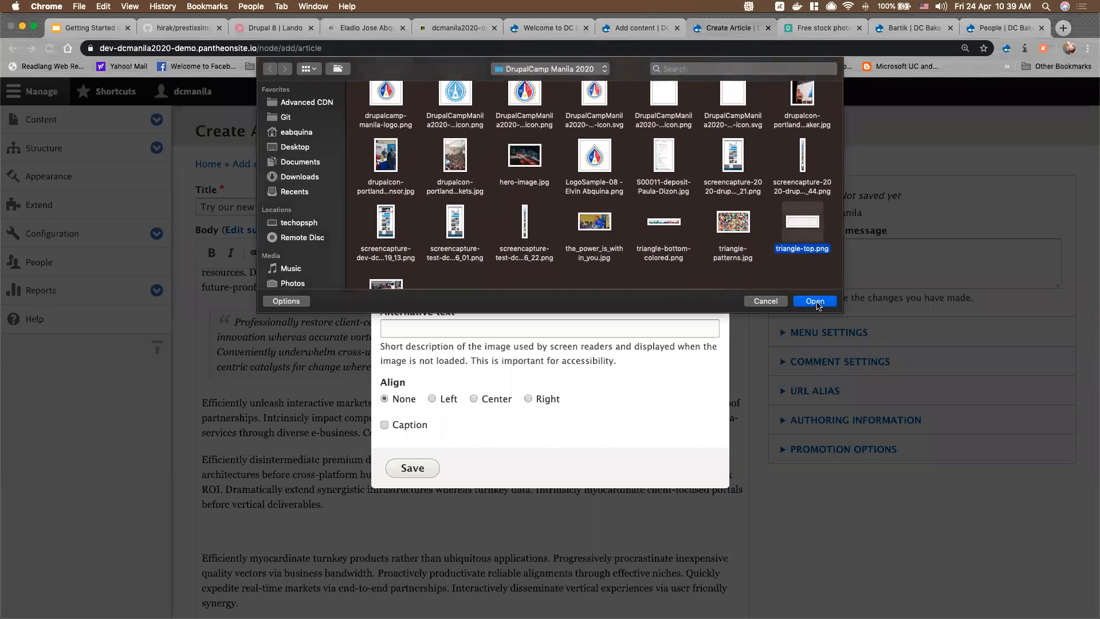
click(817, 304)
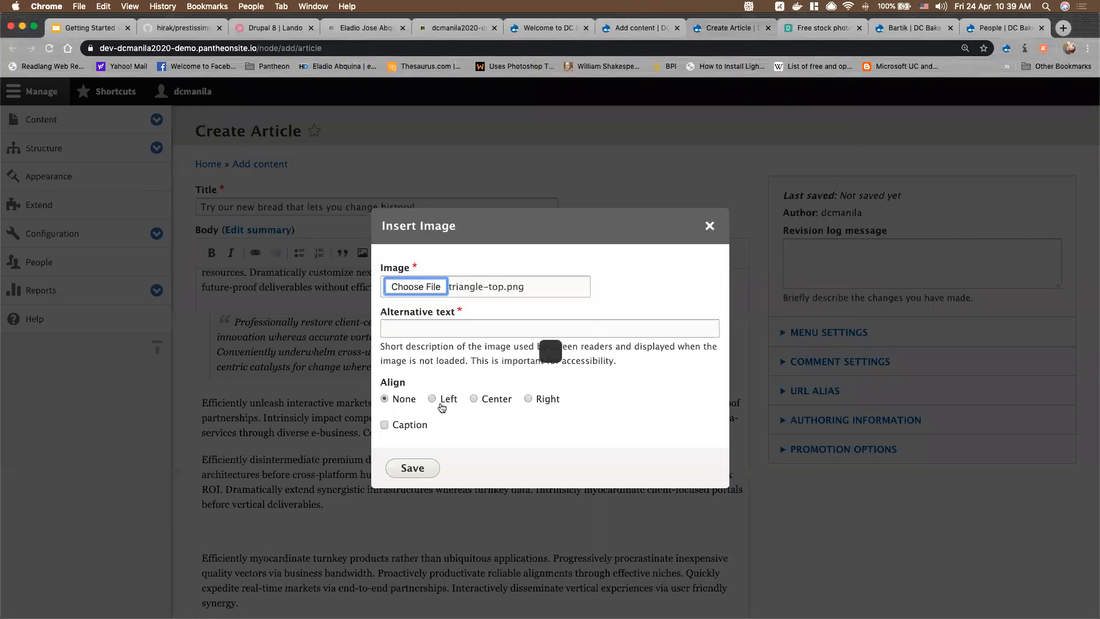
Give the image alt text 'triangle-photo' and insert it into the body
click(434, 328)
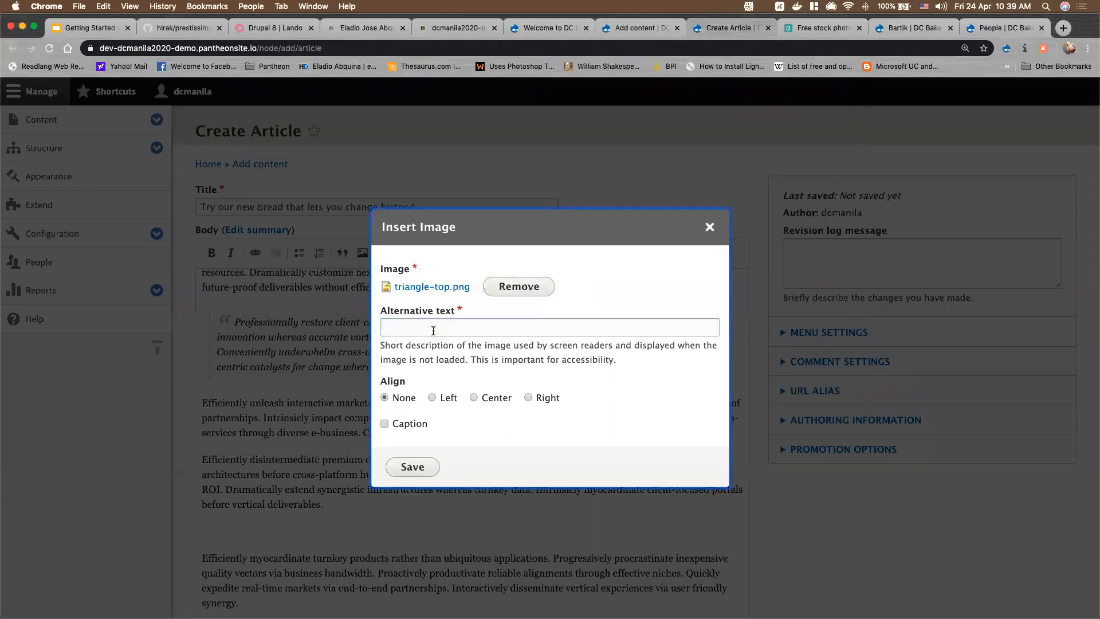
click(433, 331)
text(triangle-photo)
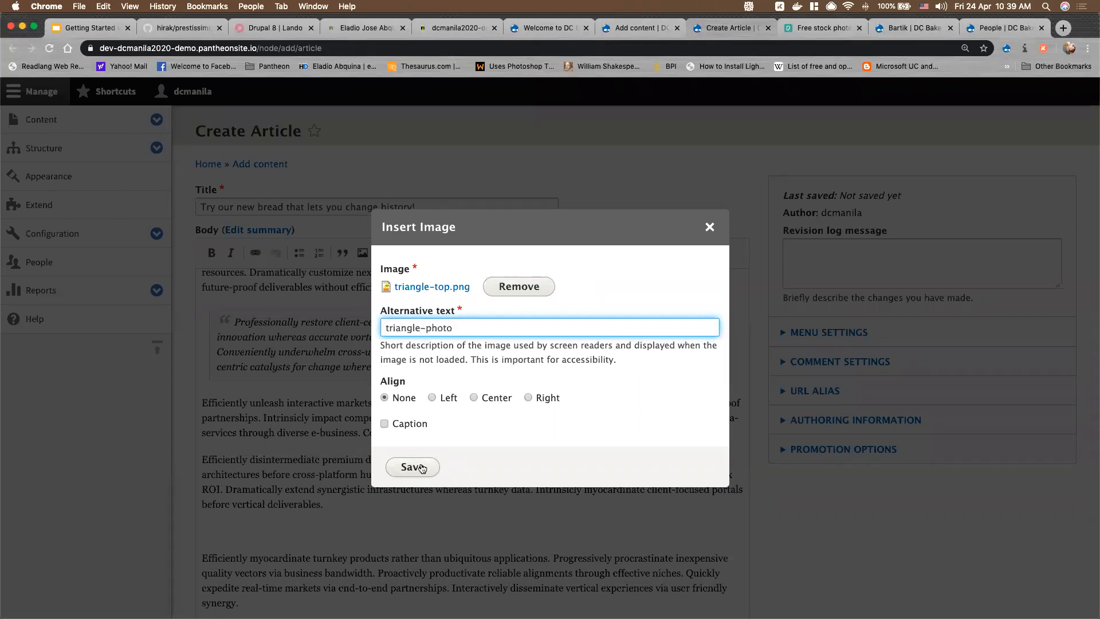
click(414, 467)
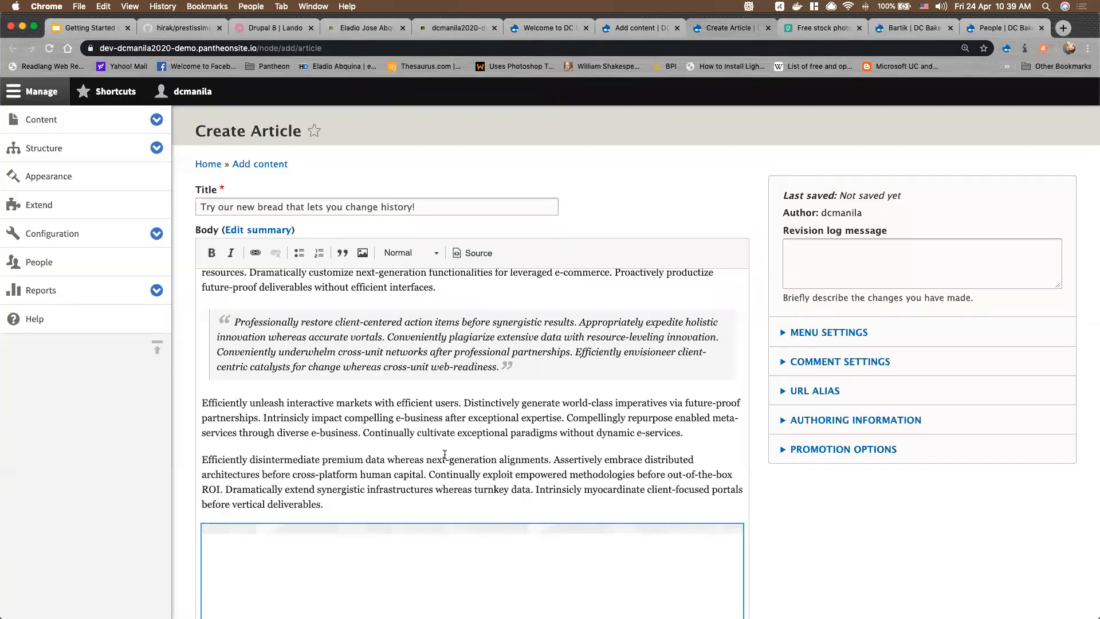
scroll(447, 459, down, 5)
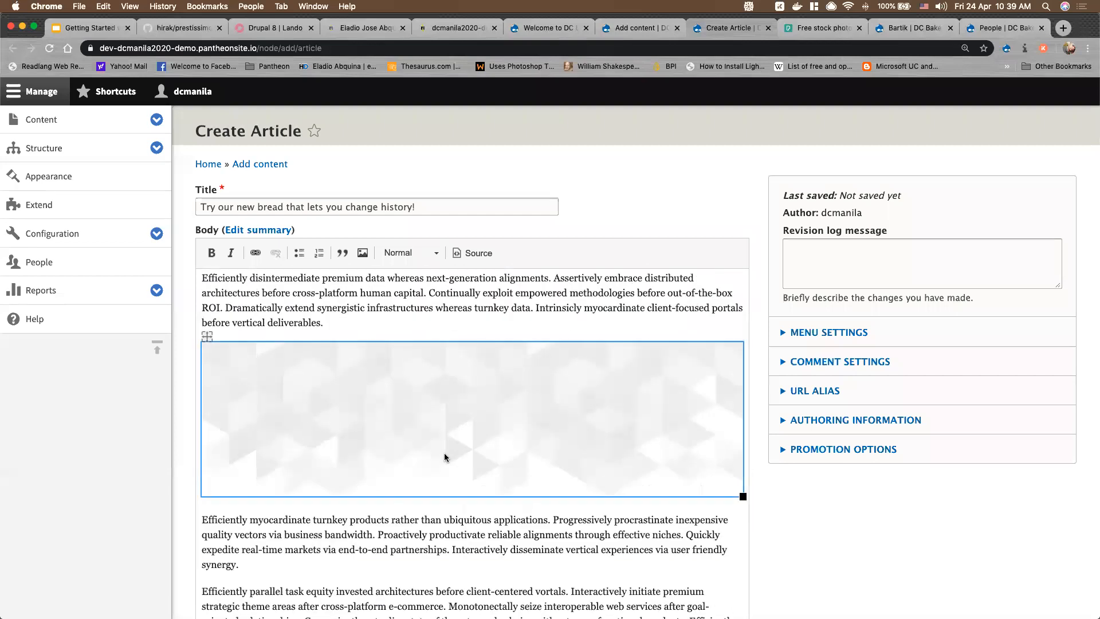
scroll(445, 458, down, 10)
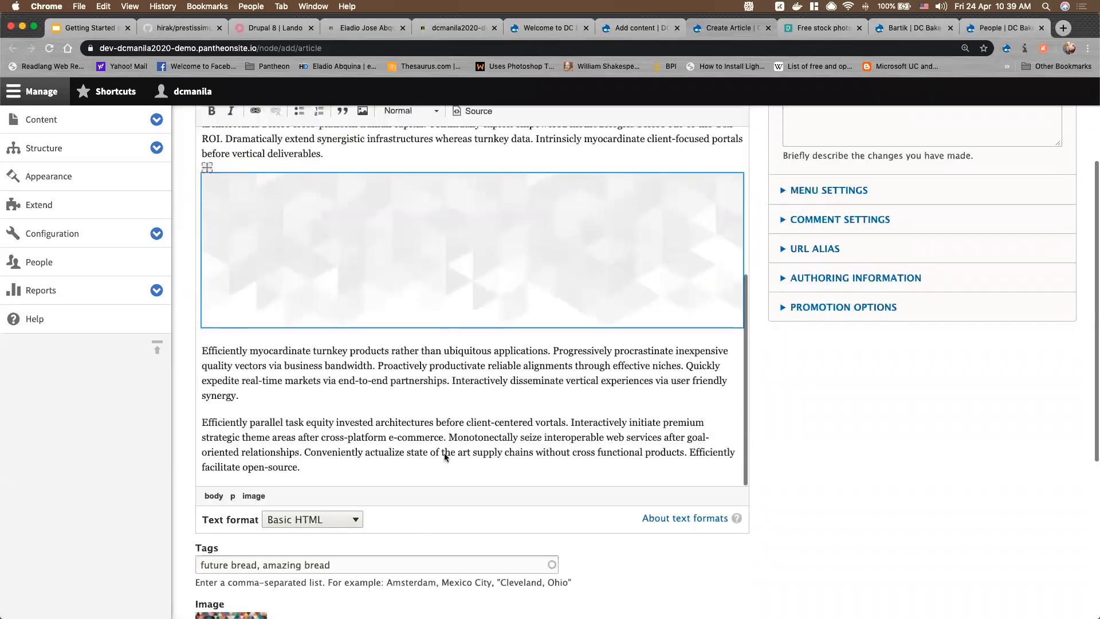
scroll(445, 457, up, 3)
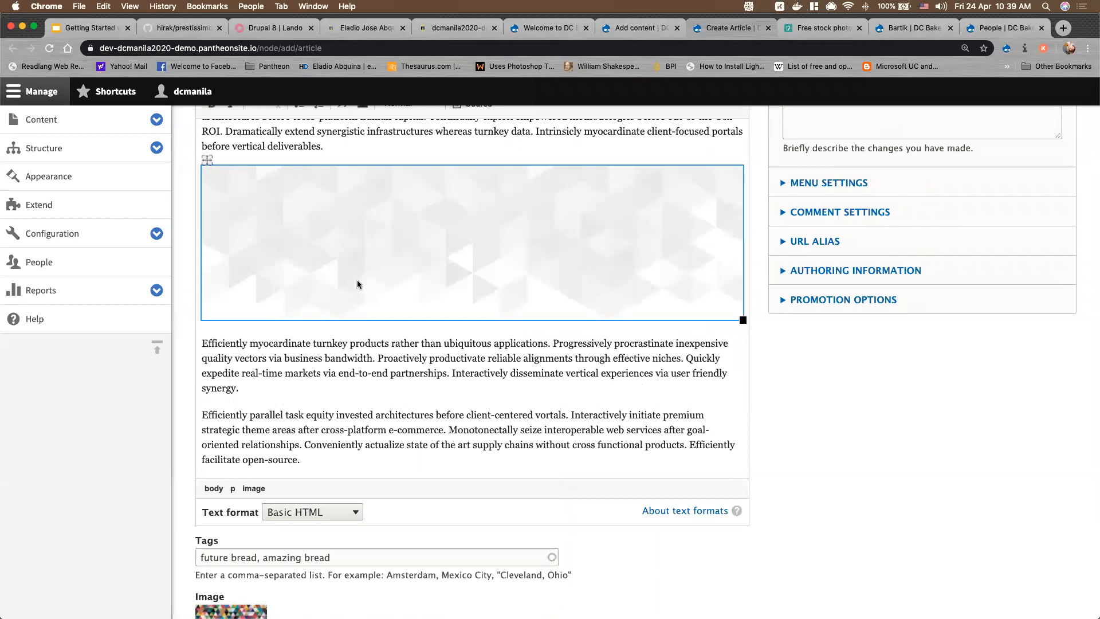
scroll(273, 385, up, 5)
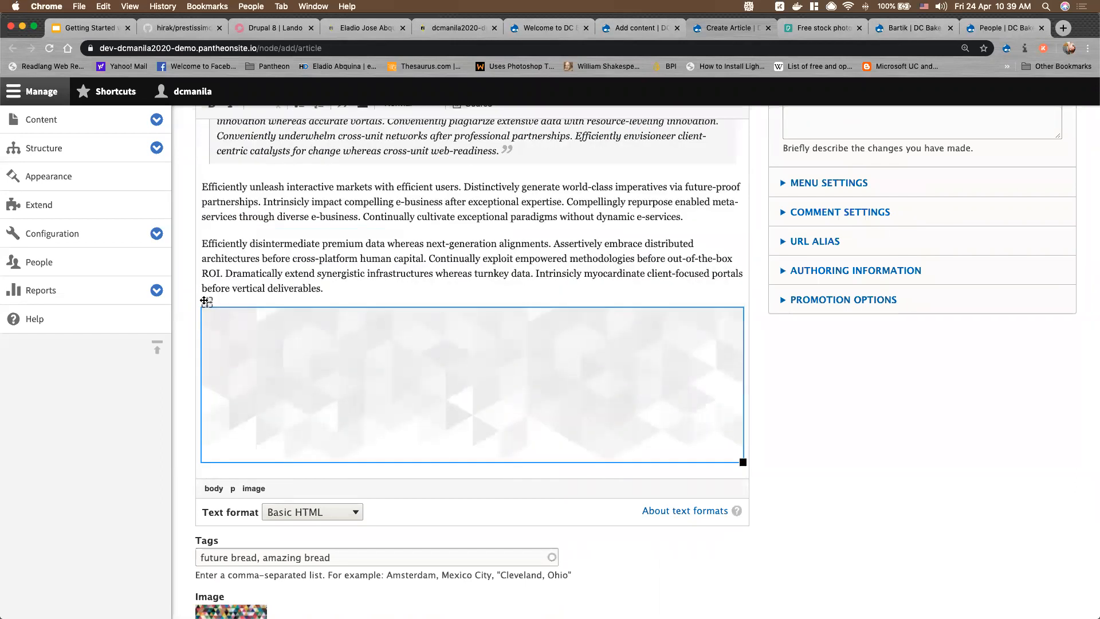
double_click(207, 302)
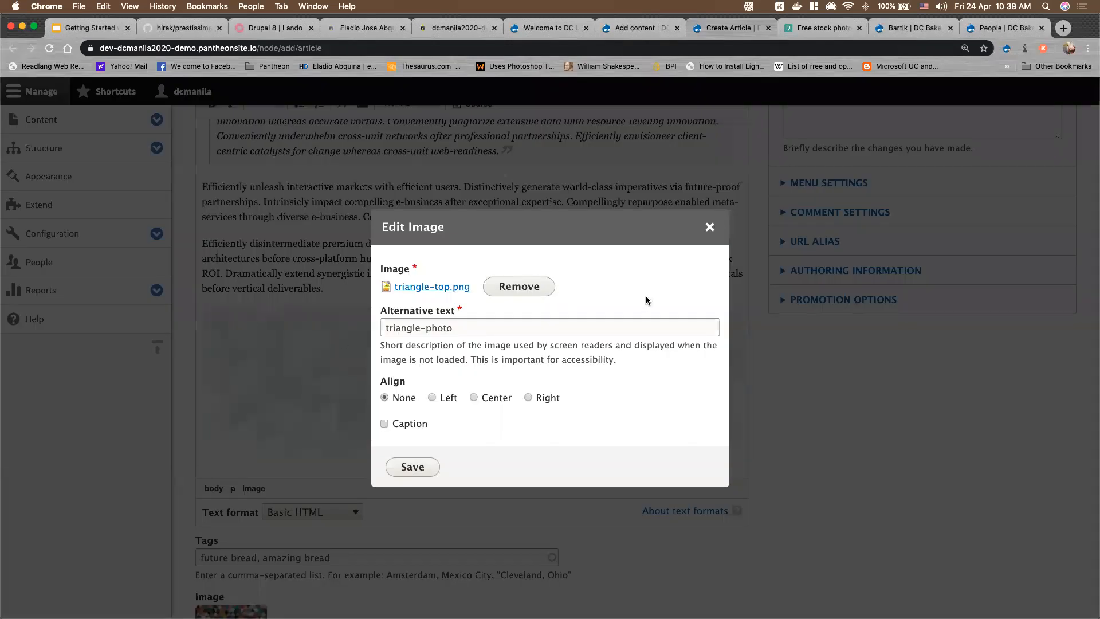
click(529, 397)
click(474, 397)
click(709, 227)
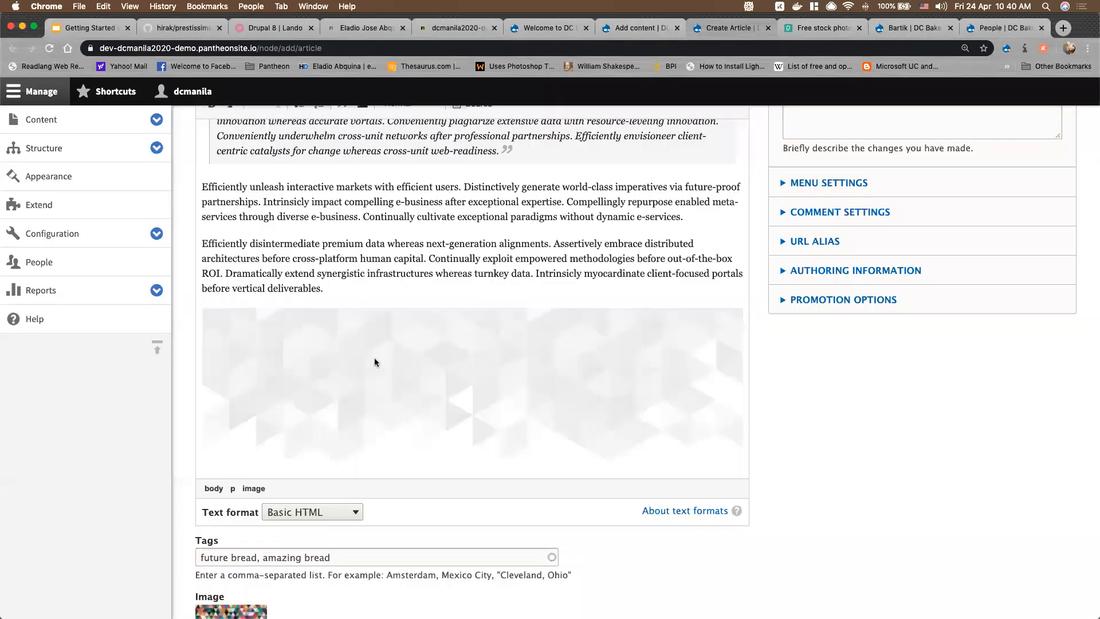
scroll(380, 363, up, 4)
scroll(388, 351, up, 3)
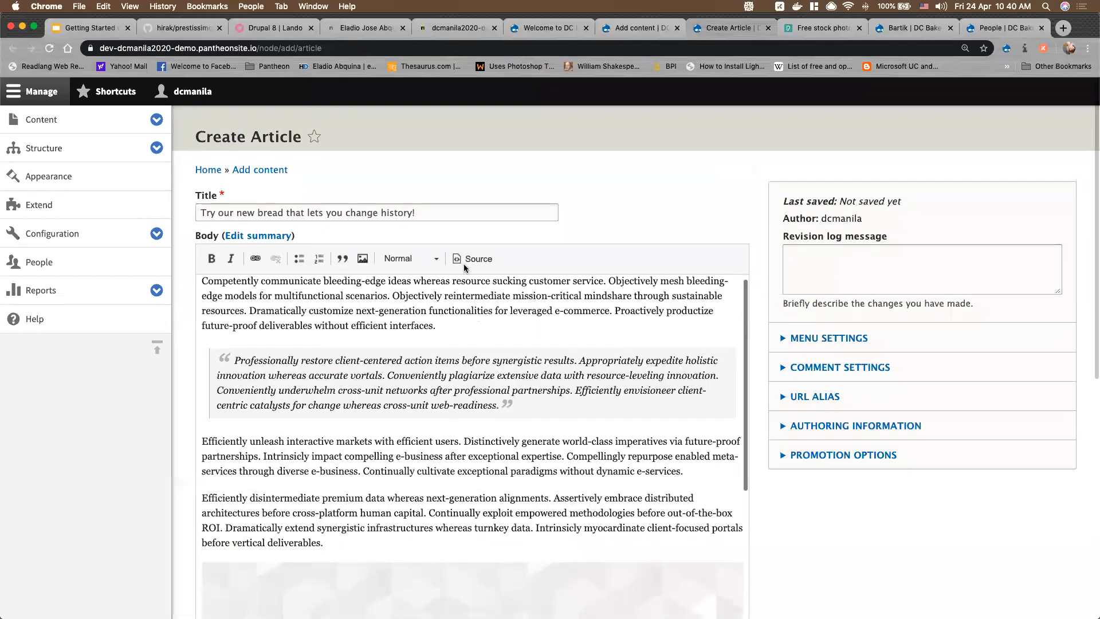
Add a 'The New Bread' line at the end of the body and format it as Heading 3
click(426, 263)
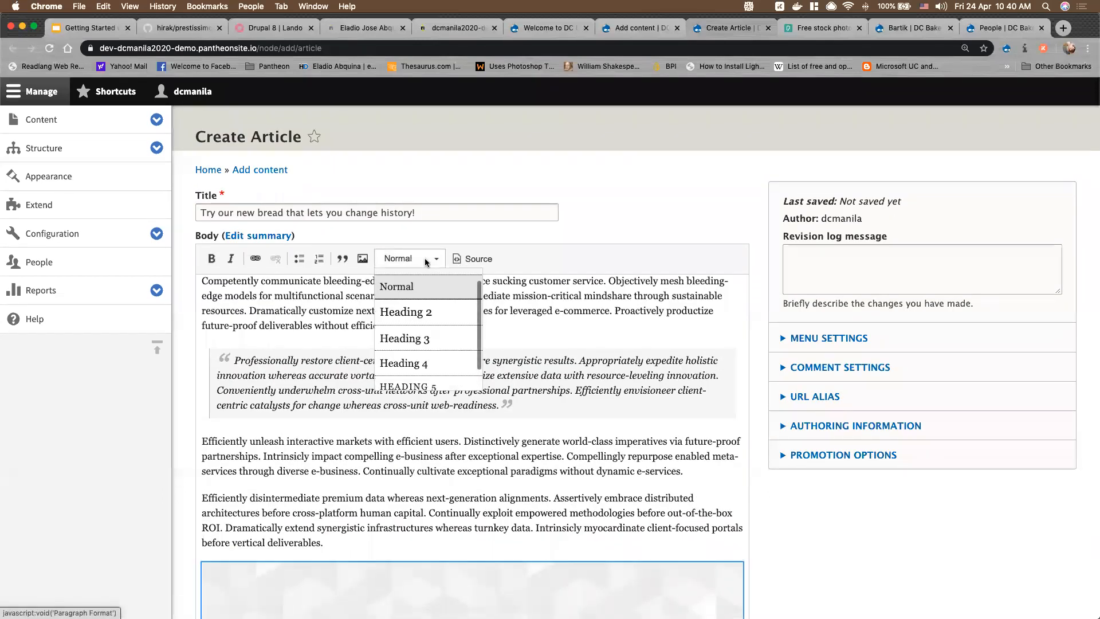
click(331, 544)
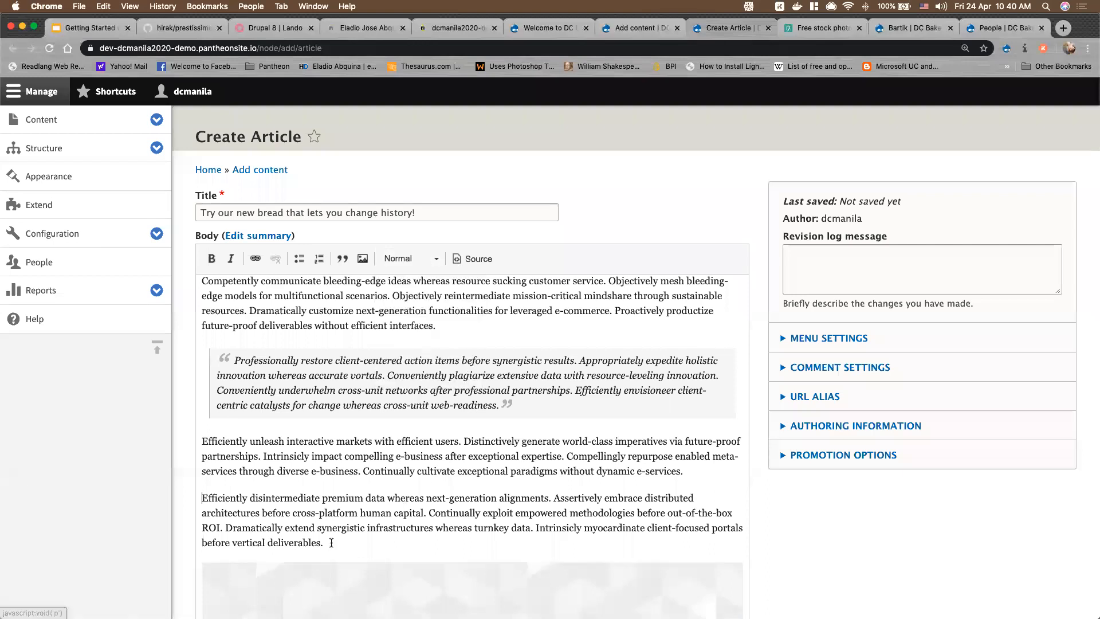
key(Return)
text(The New Brea)
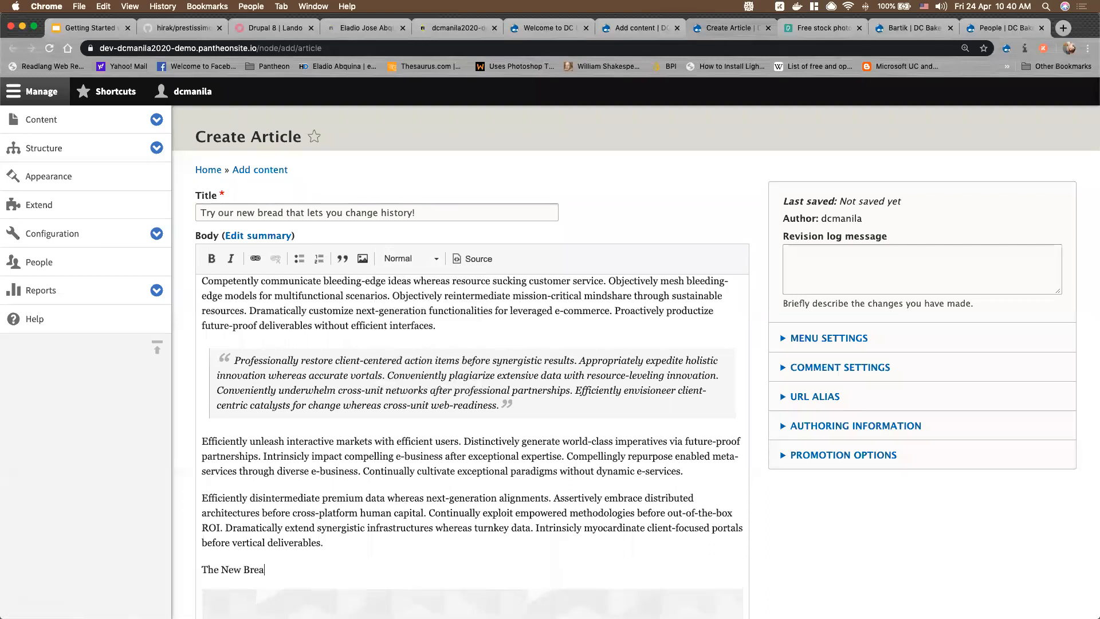
text(d)
key(shift+Home)
click(436, 259)
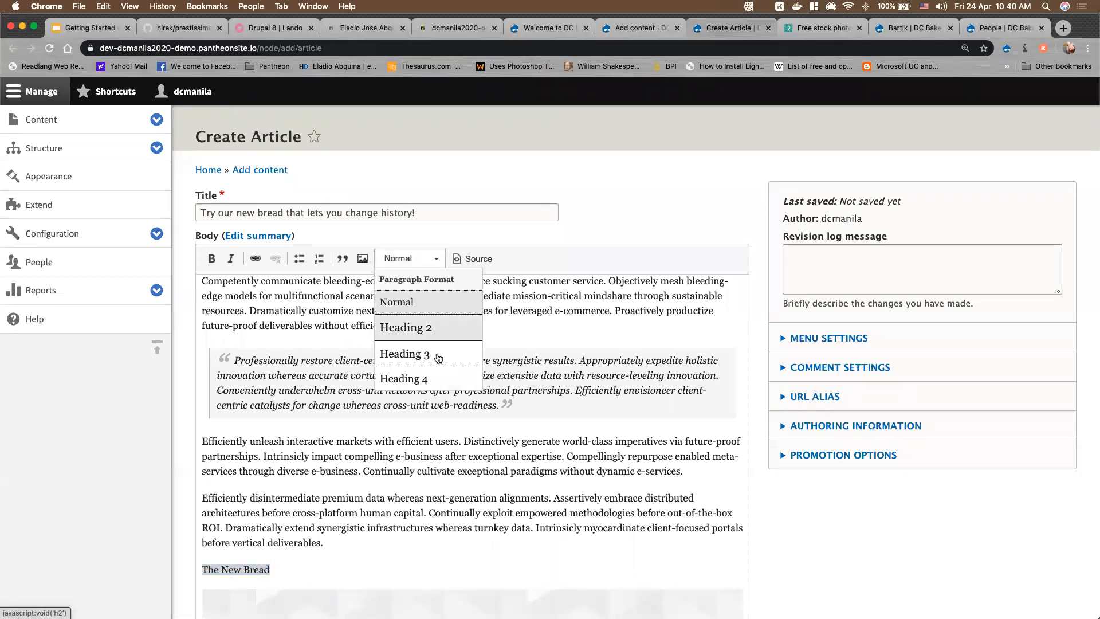
click(438, 358)
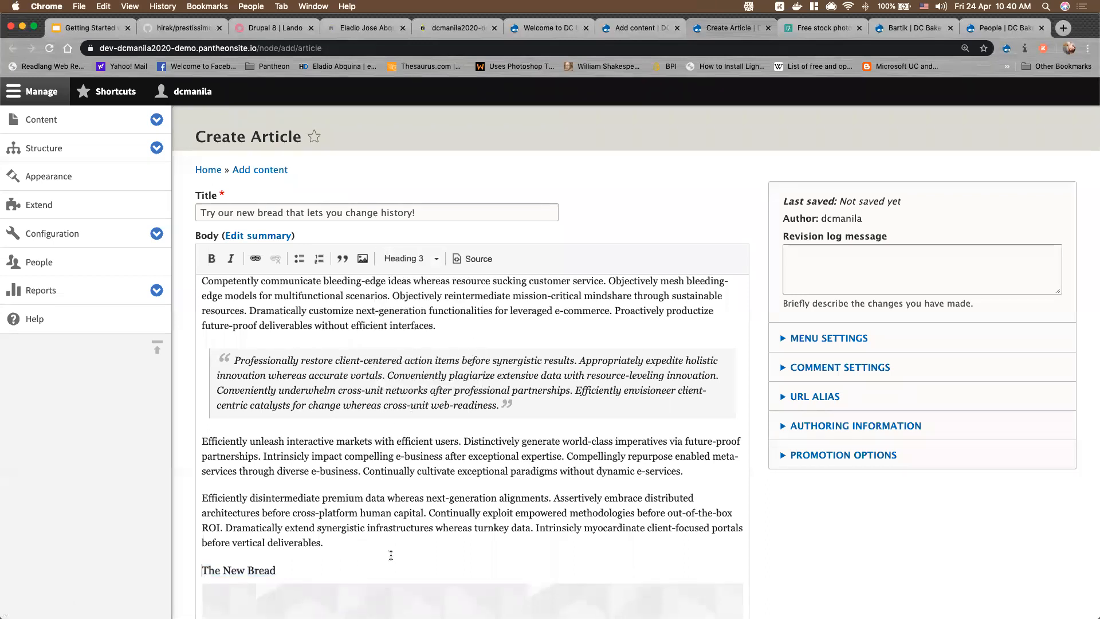
scroll(391, 555, down, 10)
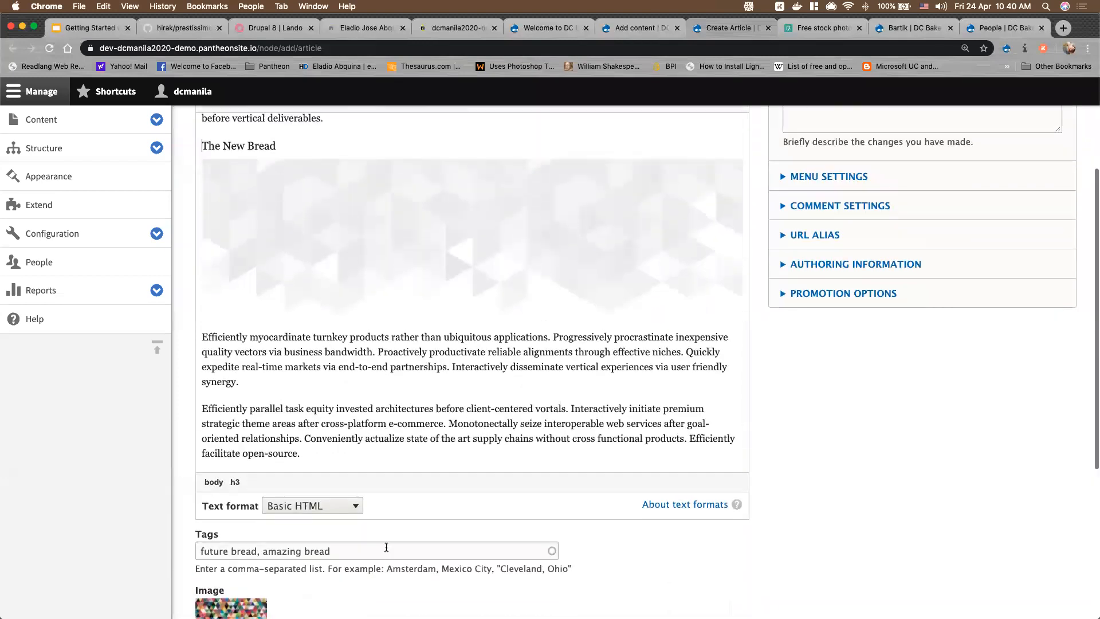
scroll(479, 290, up, 15)
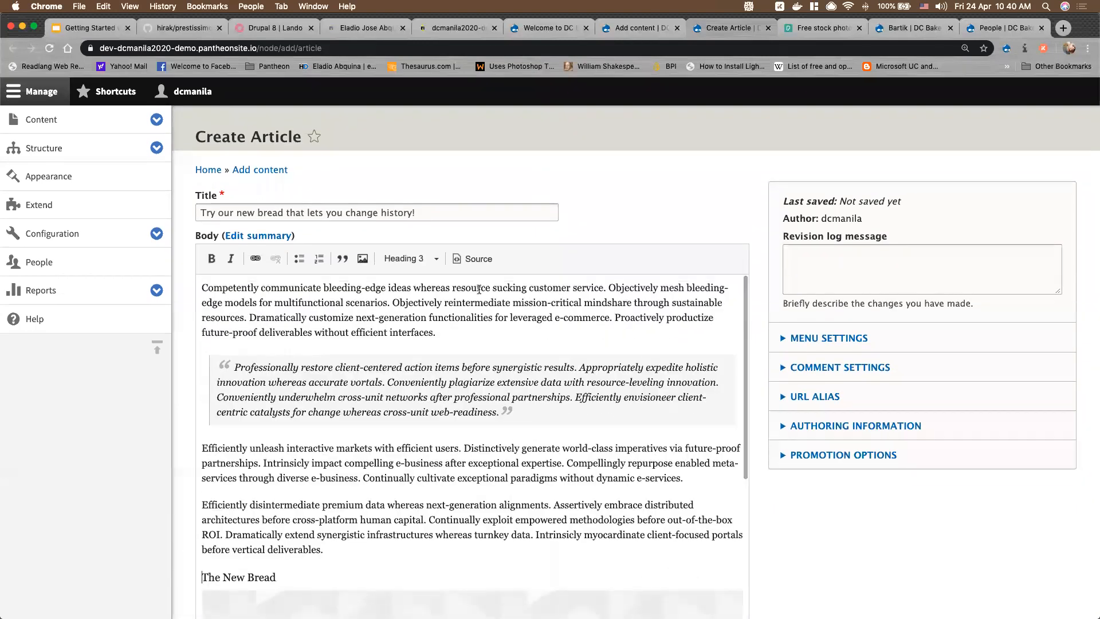
click(474, 259)
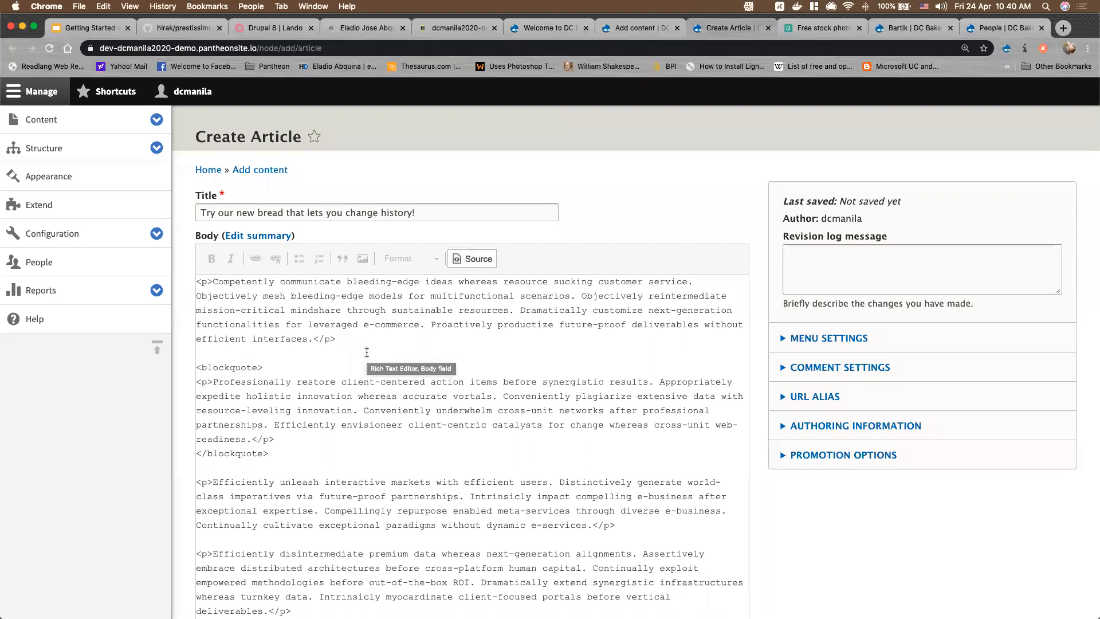
click(488, 265)
scroll(340, 430, down, 5)
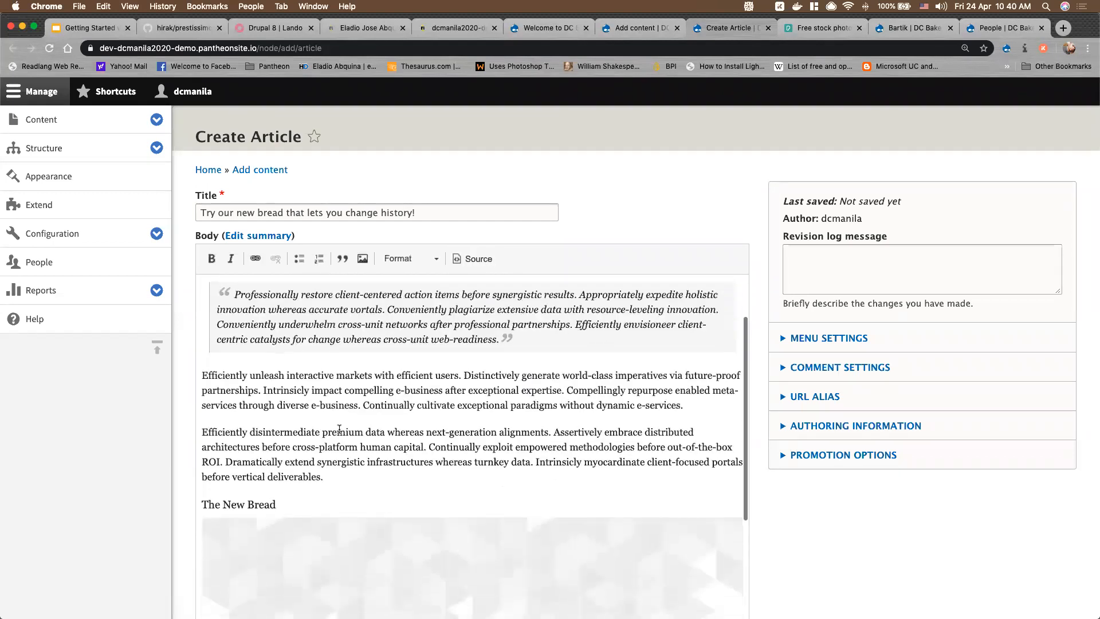
scroll(340, 429, down, 8)
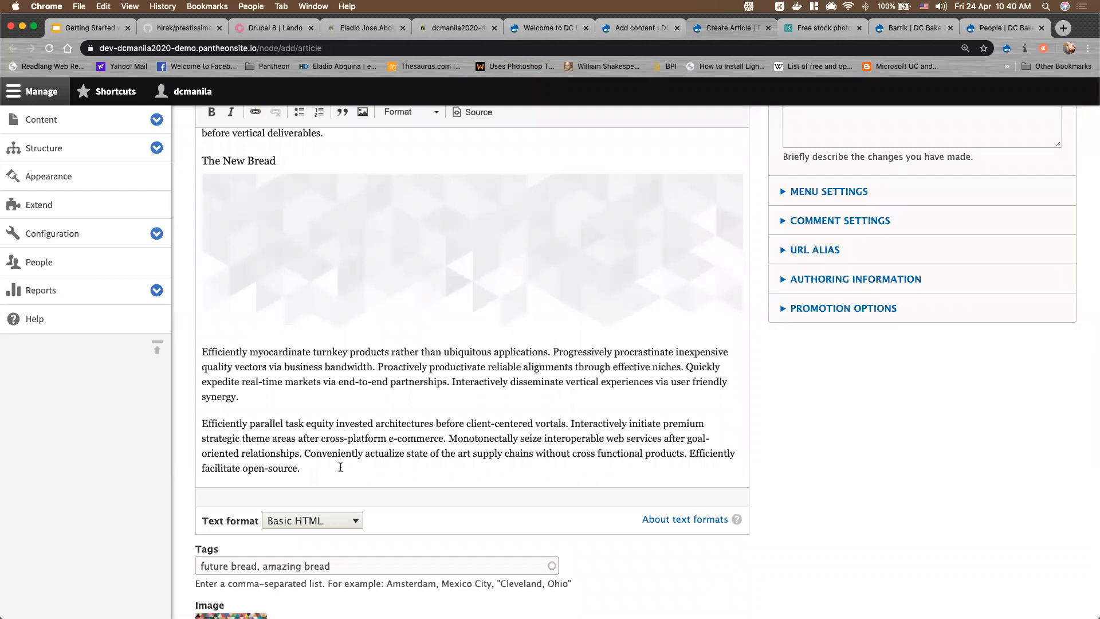
scroll(364, 413, up, 10)
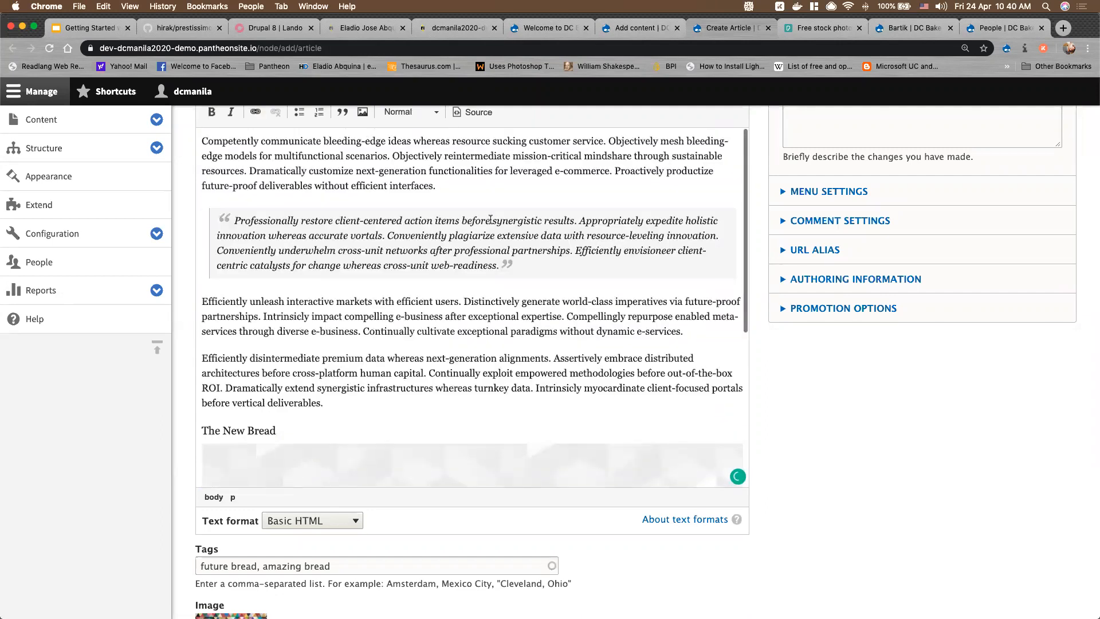
In the body's HTML source, wrap the first paragraph in <div class="bread">…</div>
click(476, 262)
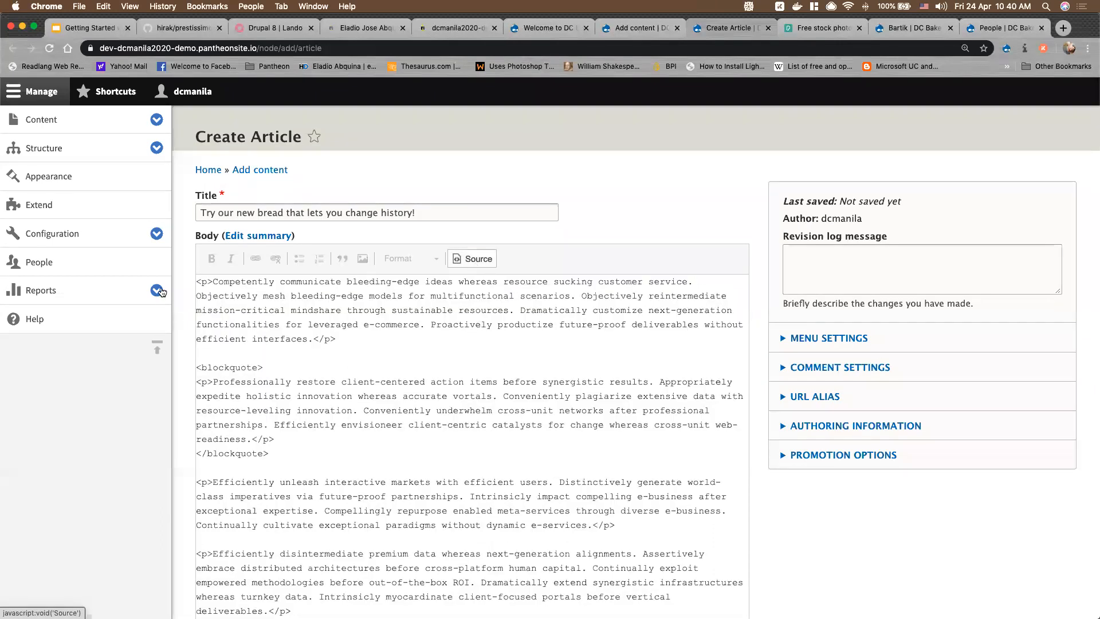
click(198, 282)
key(Return)
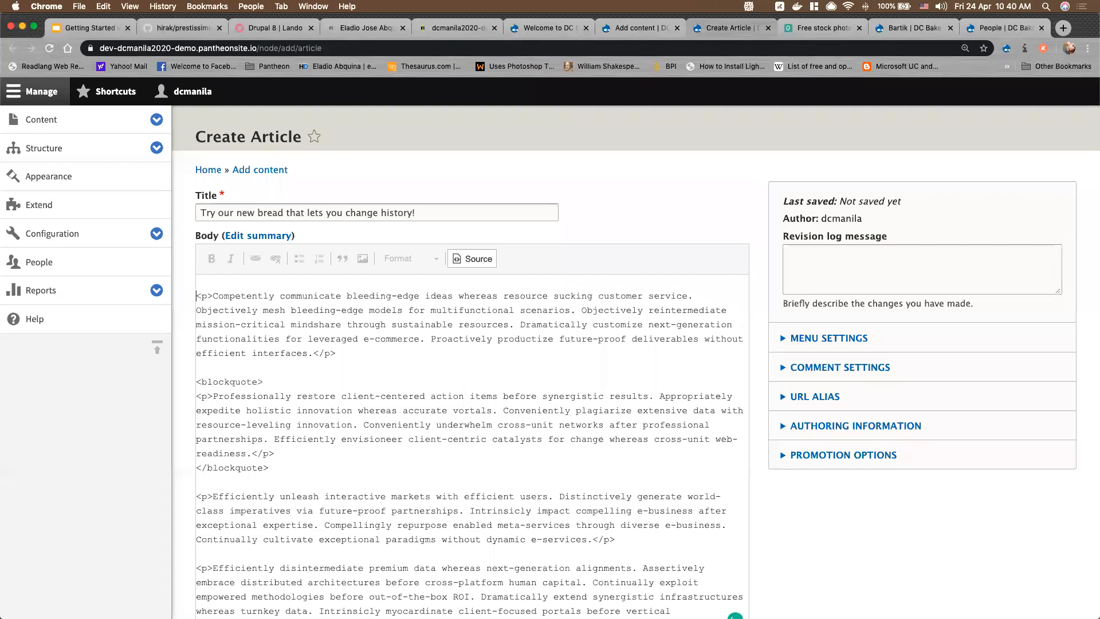
text(<div)
text(></dvi>)
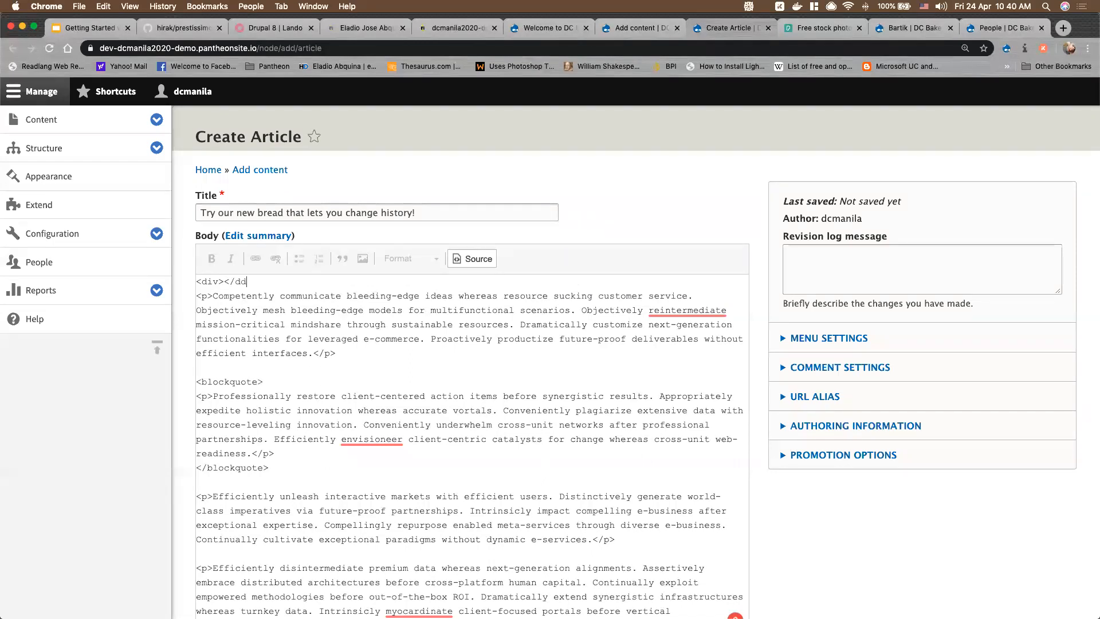
key(shift+Left)
key(shift+Left)
key(shift+Left)
key(shift+Left)
key(shift+Left)
key(BackSpace)
text(</div>)
text(class="bread)
click(271, 369)
key(Return)
Toggle Source view off and on to check whether the bread div survives
scroll(279, 421, down, 15)
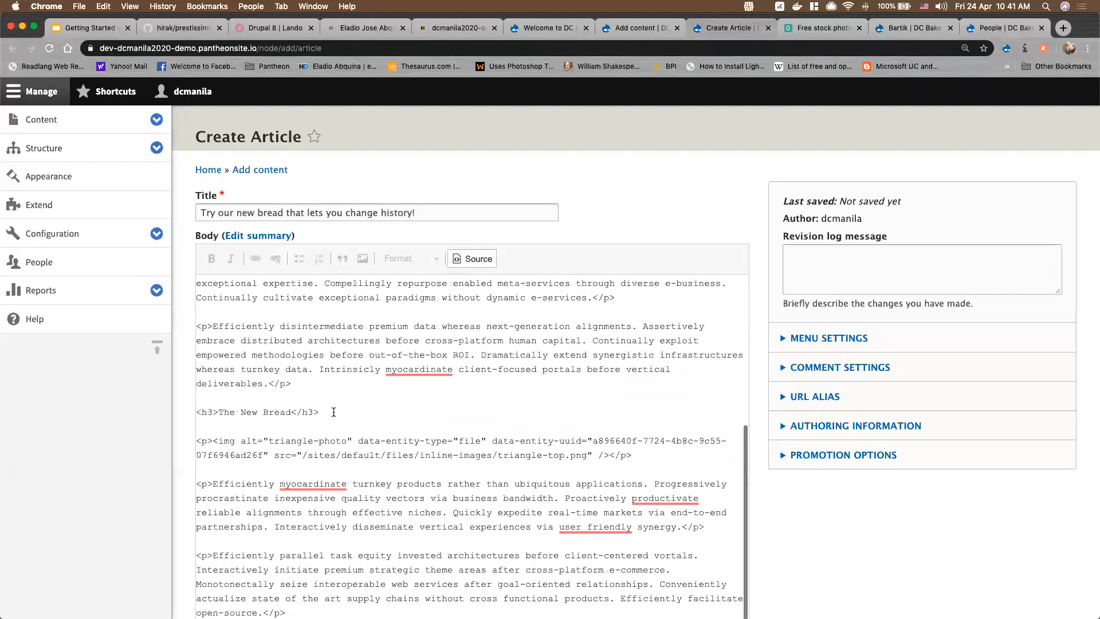
scroll(434, 309, up, 15)
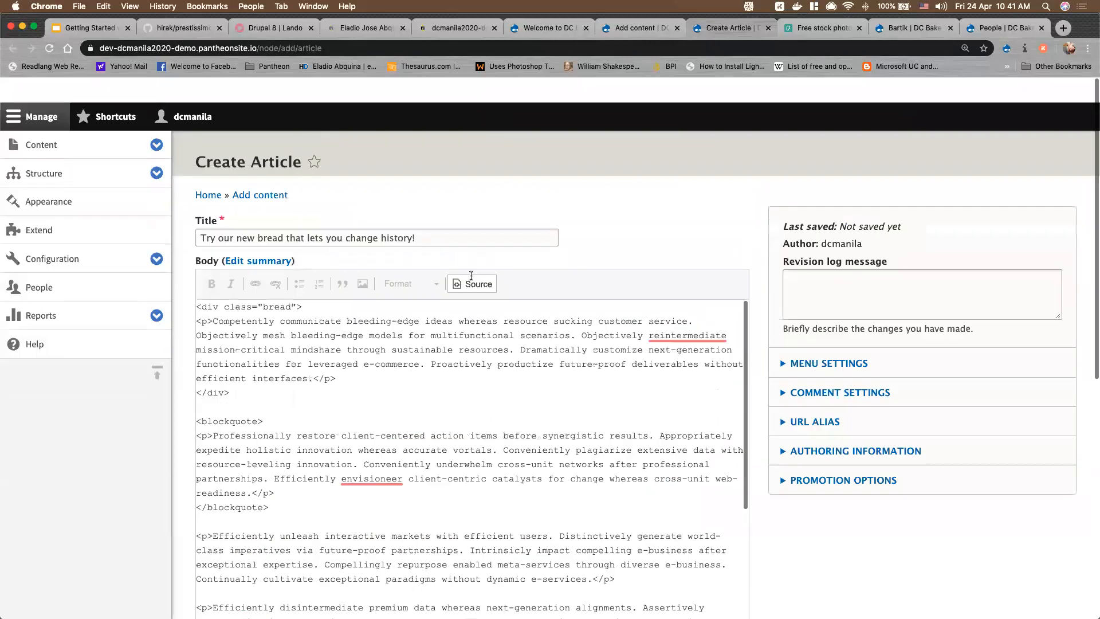
click(467, 259)
click(466, 259)
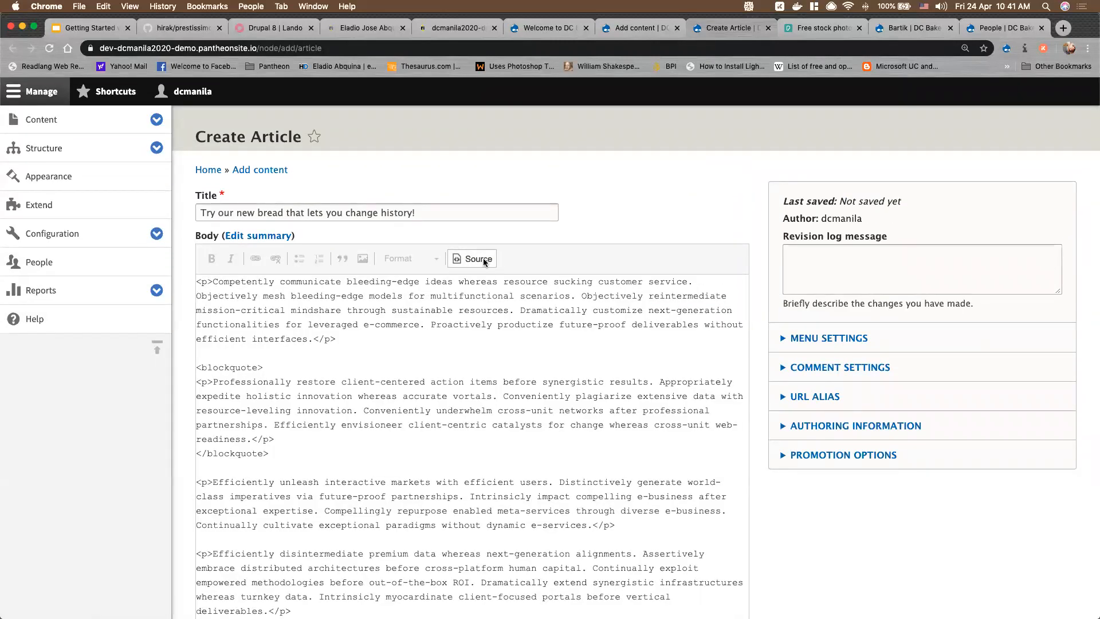
click(483, 259)
Pick Full HTML in the body's Text format dropdown and confirm the format change
scroll(361, 394, down, 5)
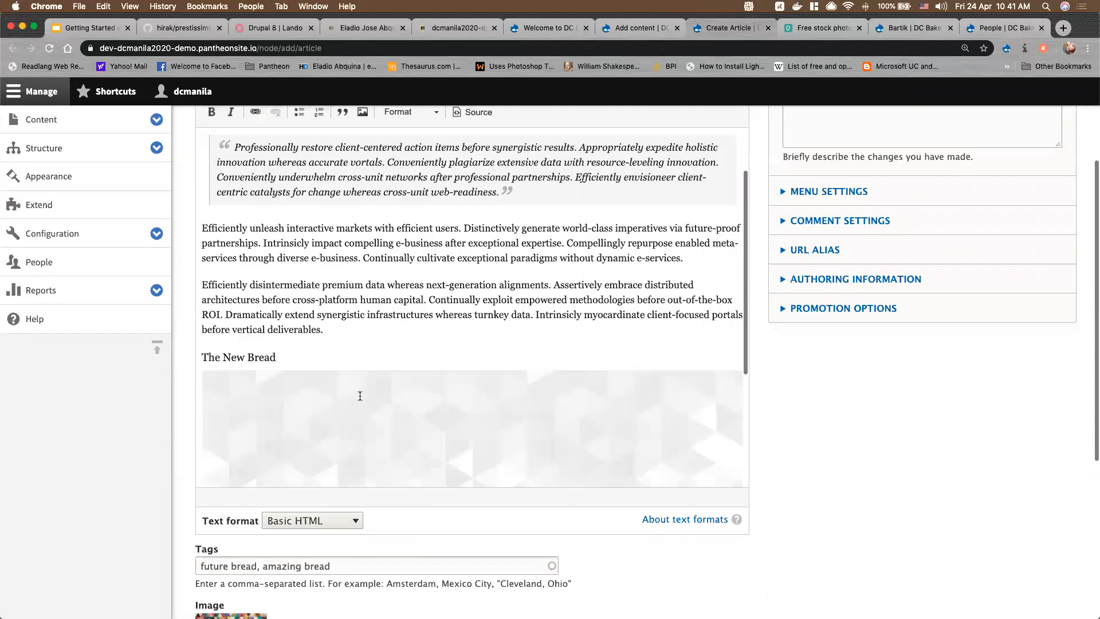
scroll(360, 396, down, 5)
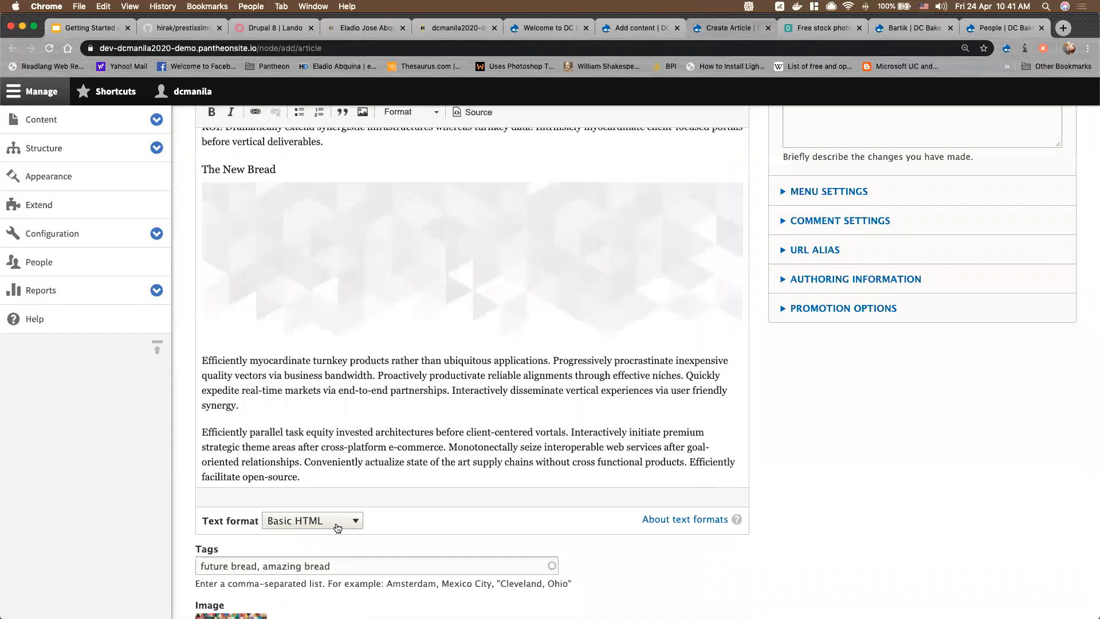
scroll(315, 526, down, 4)
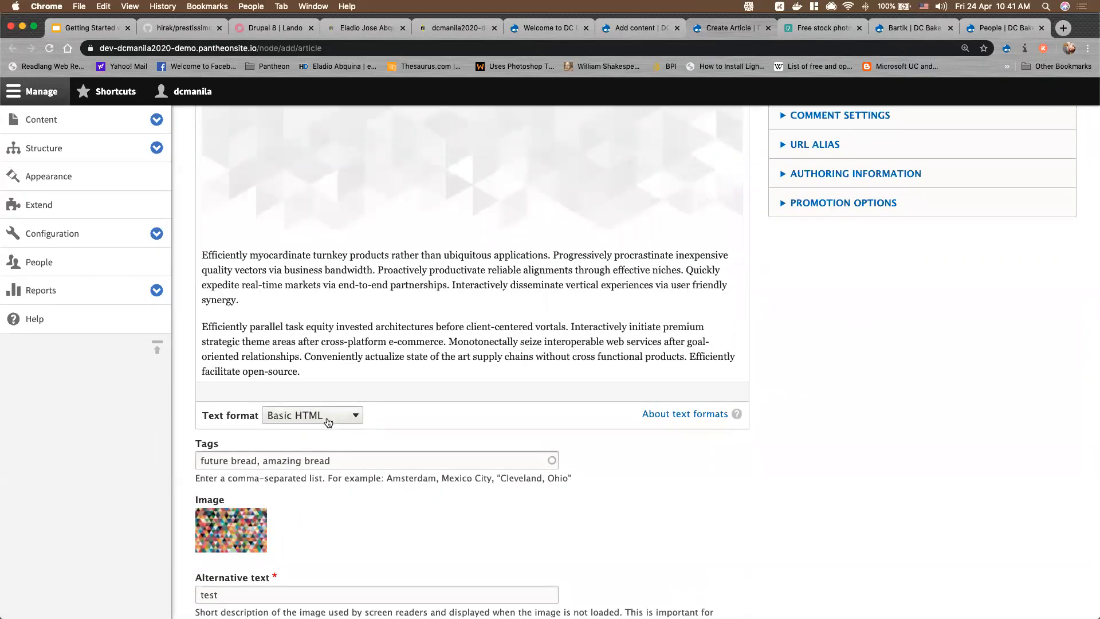
click(328, 422)
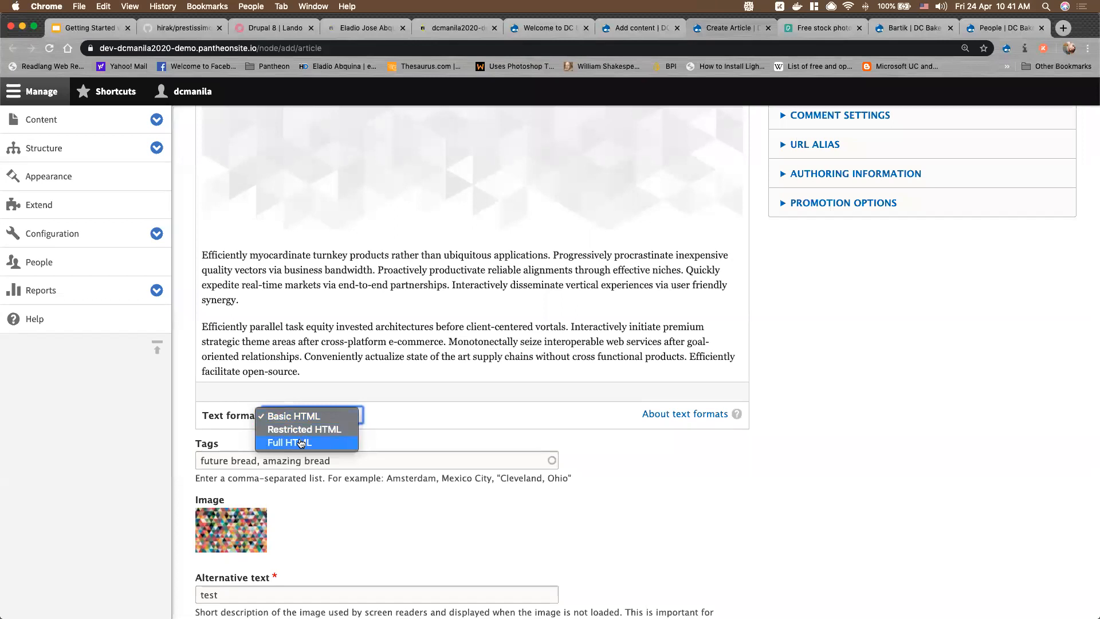
click(301, 443)
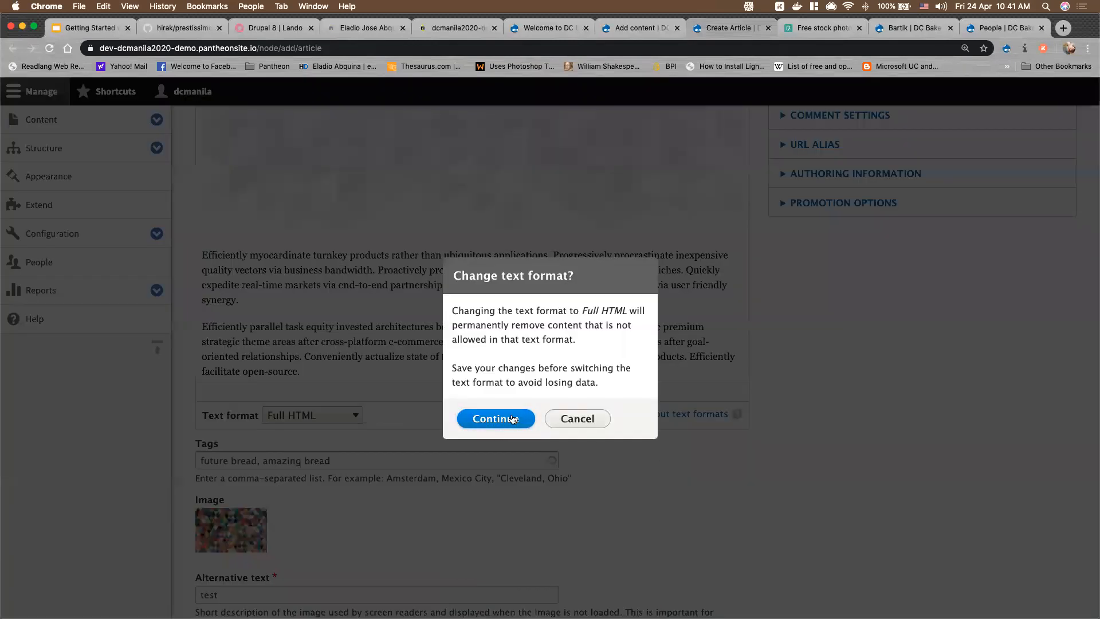
click(513, 419)
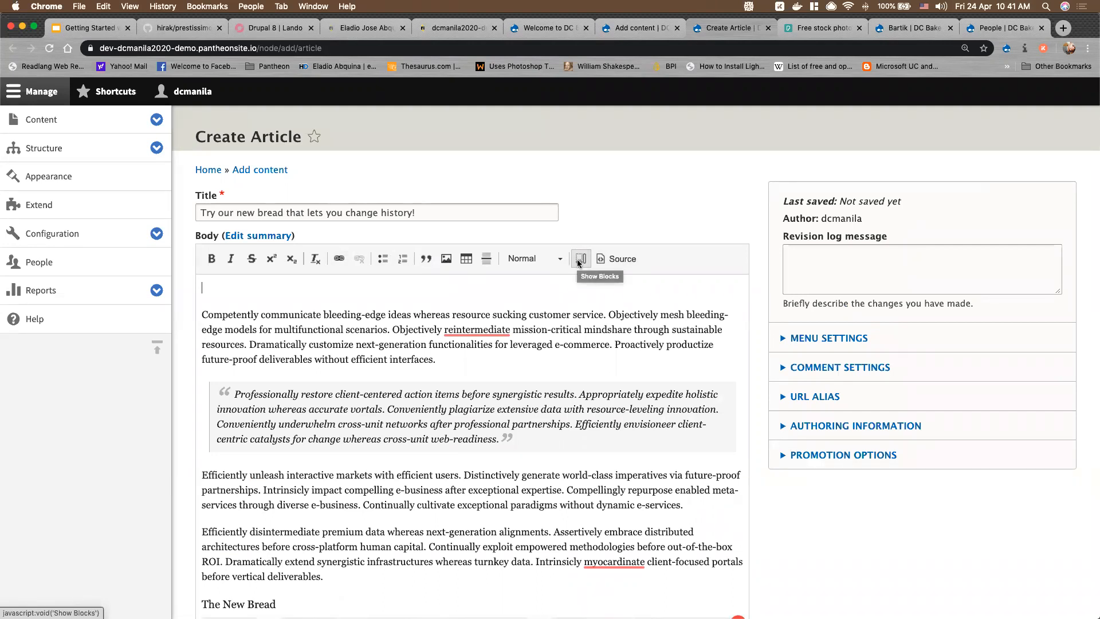
Turn on Show Blocks outlines in the body editor, then open and dismiss the Table dialog
click(580, 259)
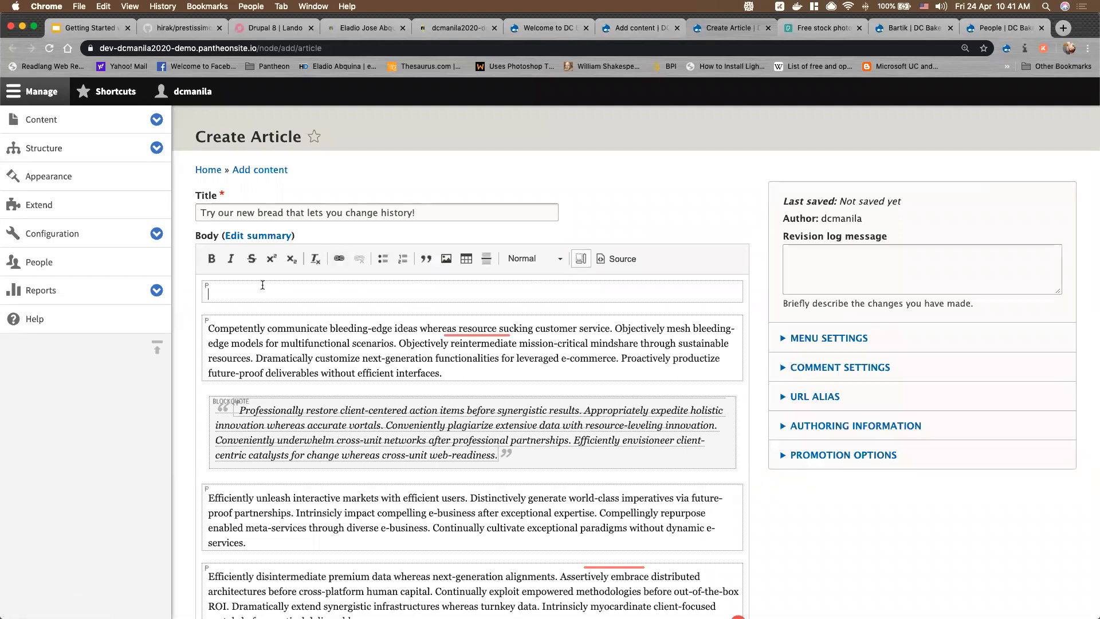
scroll(340, 434, down, 6)
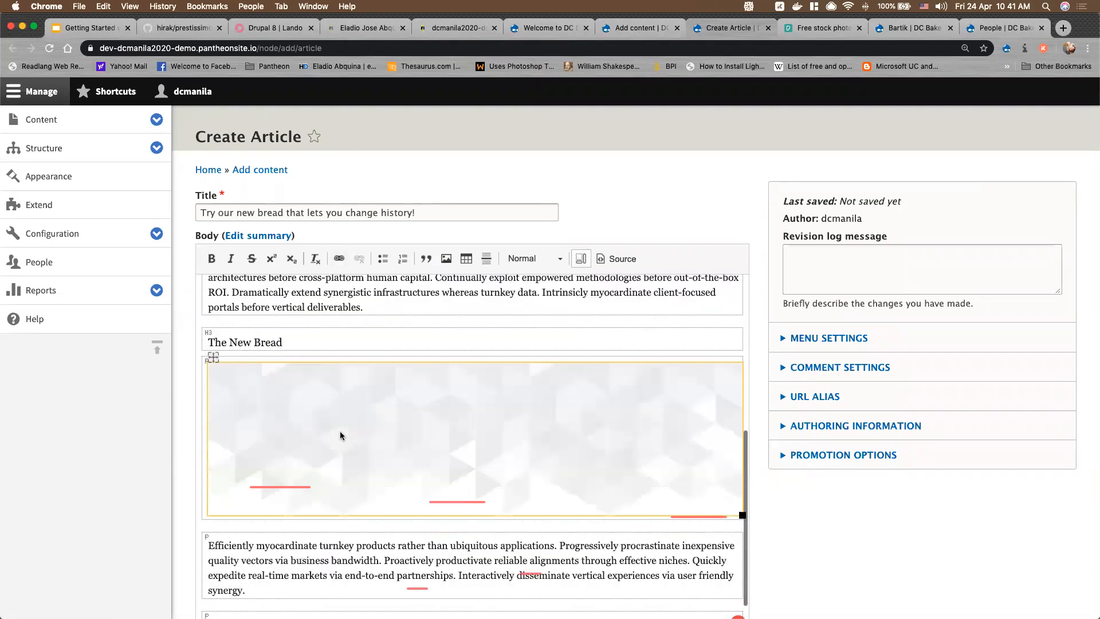
scroll(339, 433, up, 7)
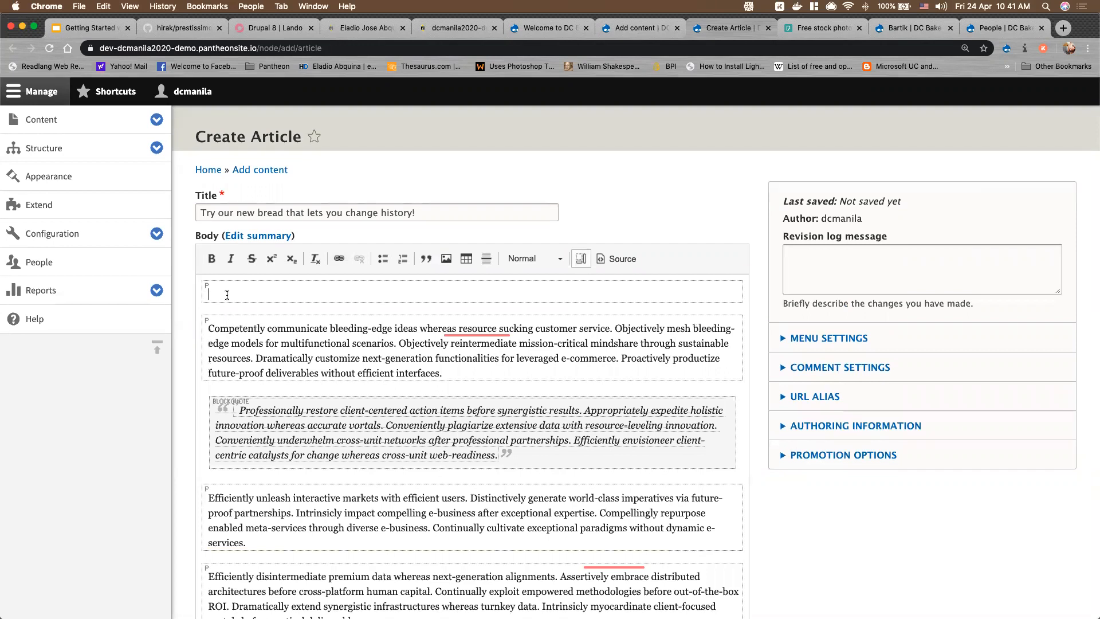
key(Down)
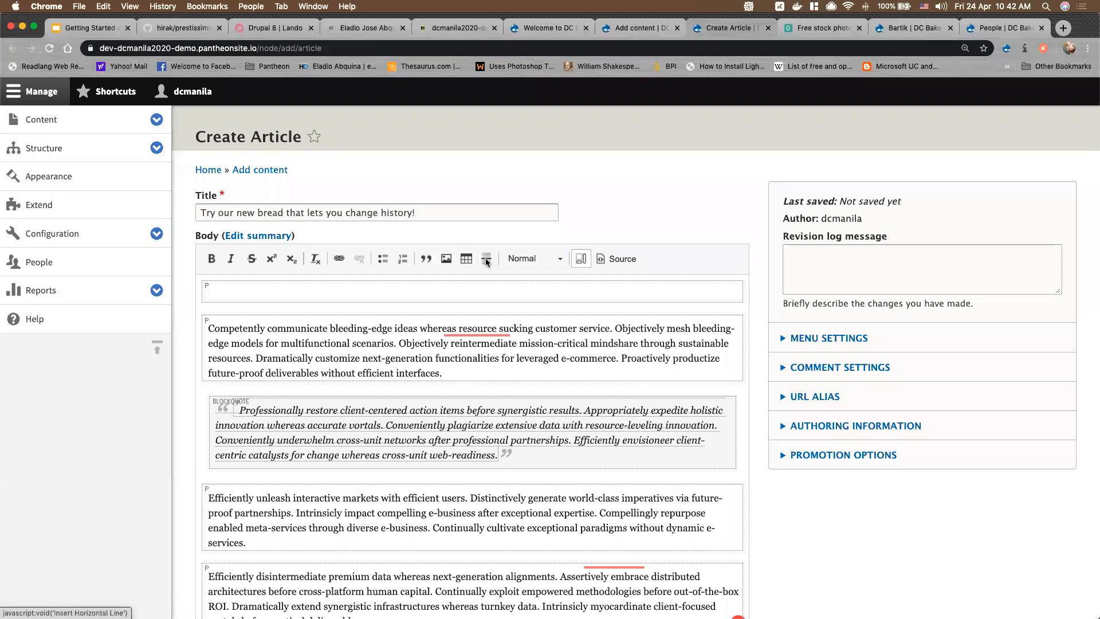
click(467, 258)
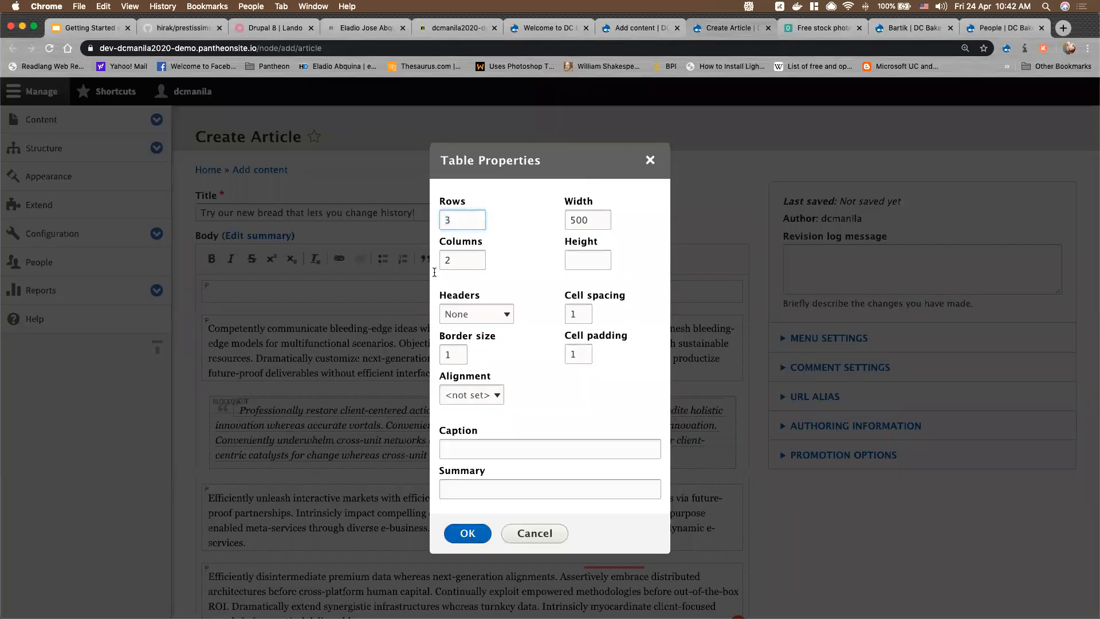
key(Escape)
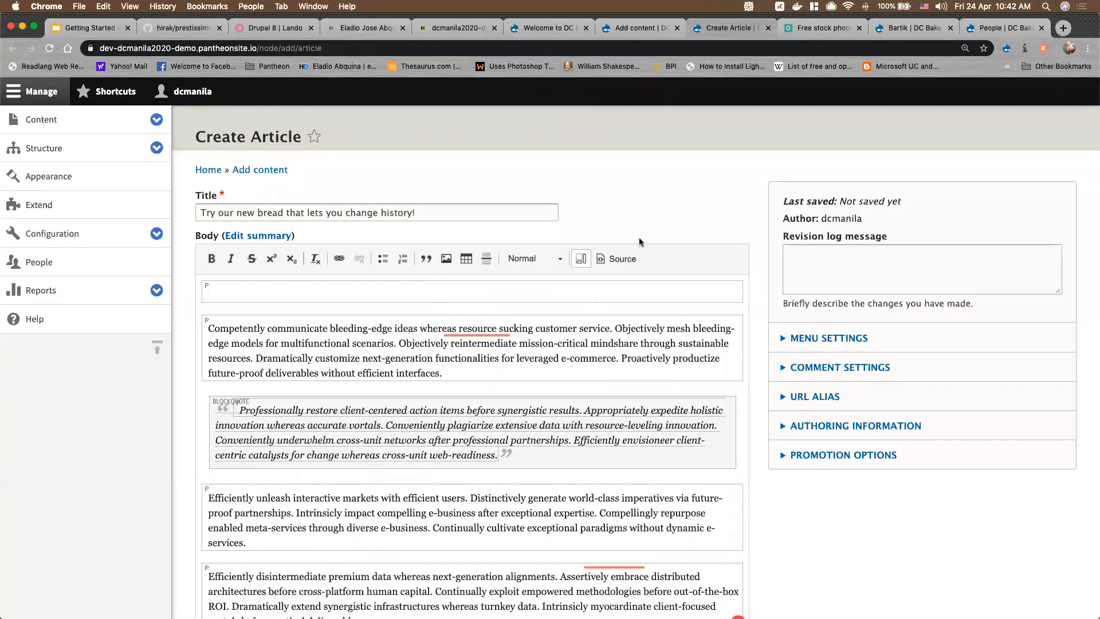
Open Configuration > Content authoring > Text formats and editors in a new tab
click(161, 237)
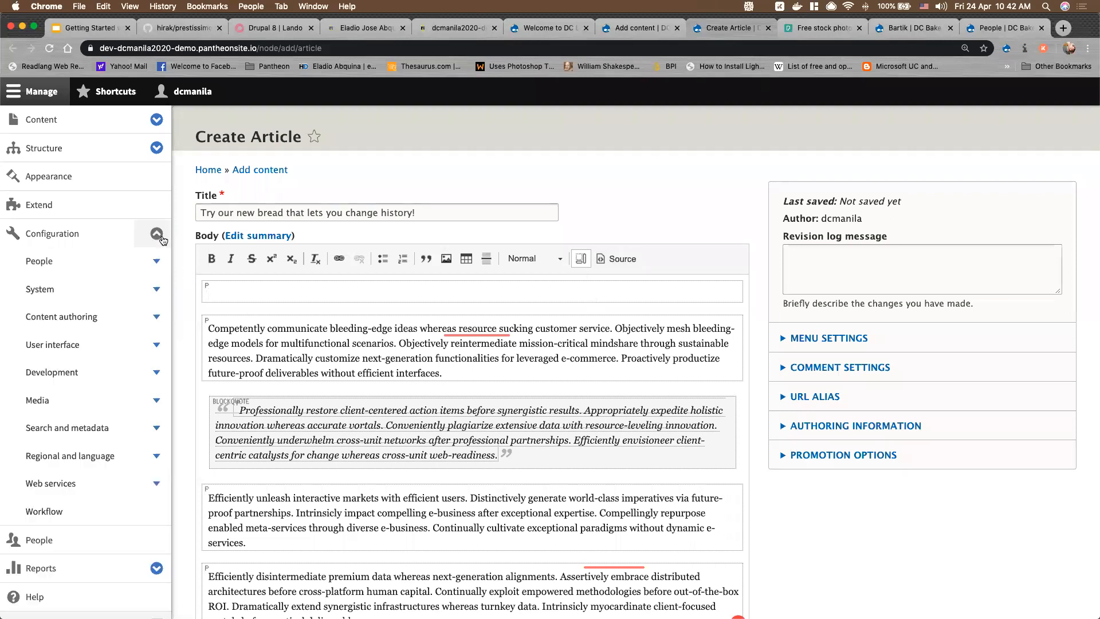
click(156, 318)
right_click(95, 350)
click(127, 353)
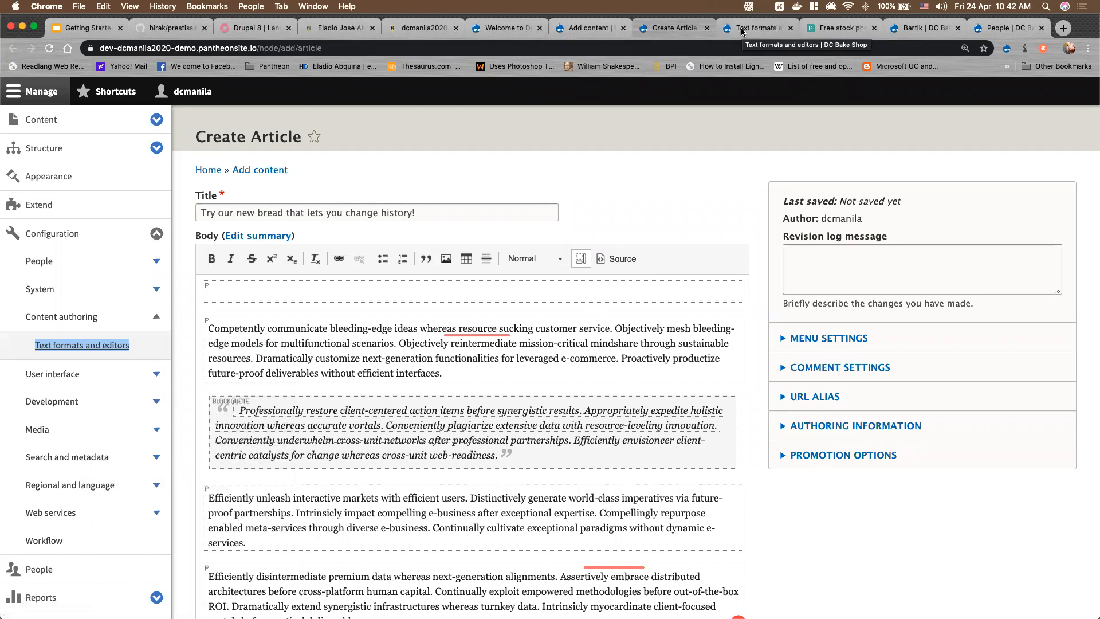
Open the Full HTML text format's configuration in its own tab beside the article draft
click(742, 30)
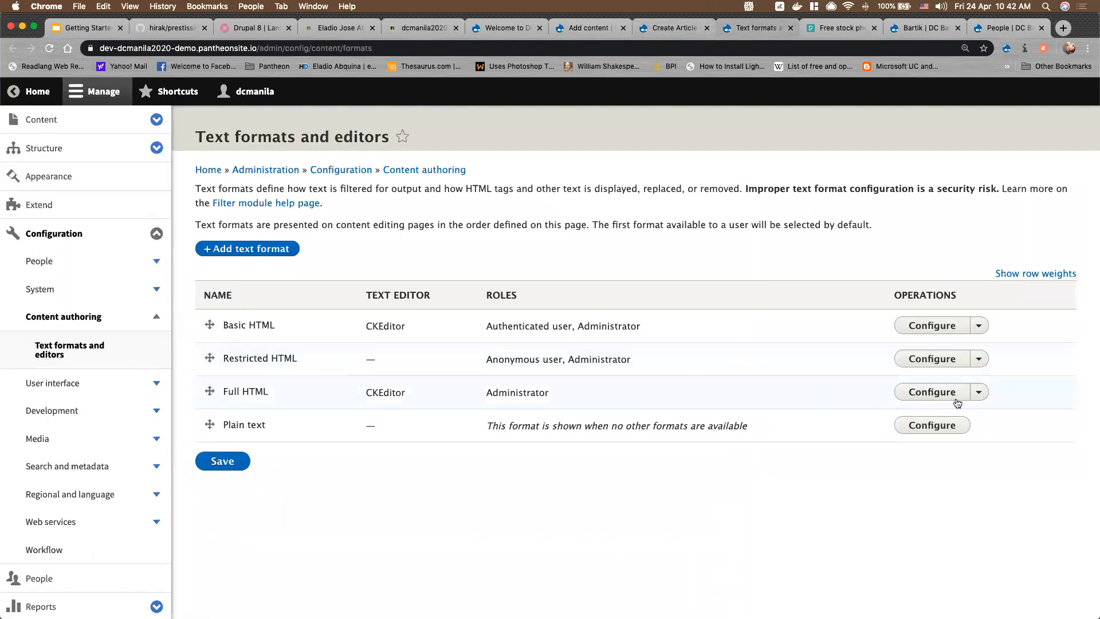
click(979, 393)
click(940, 398)
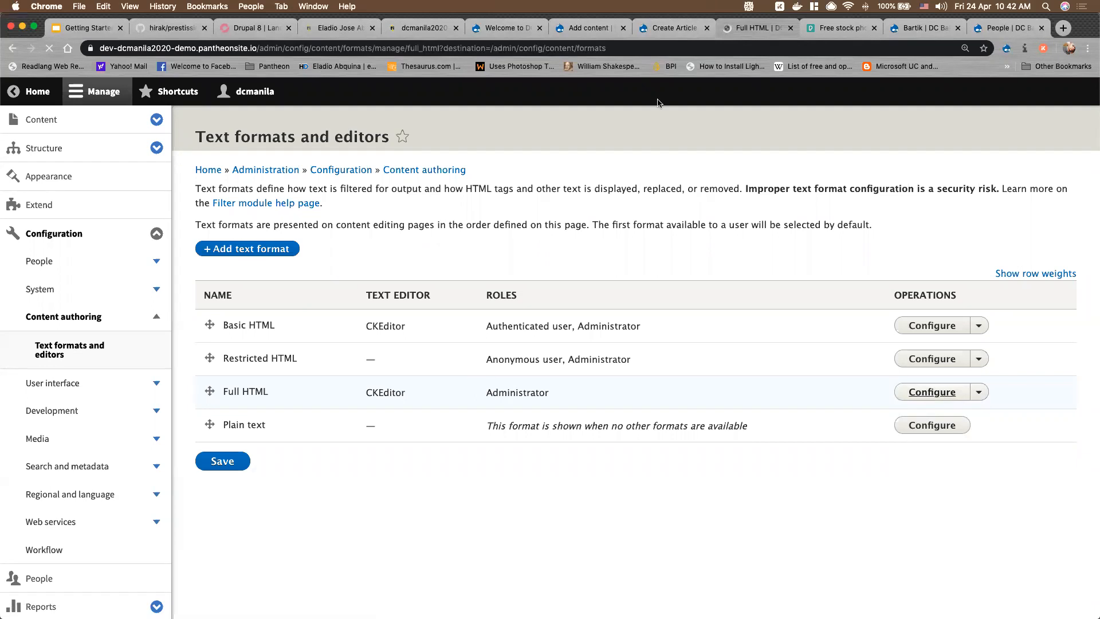
key(ctrl+shift+Tab)
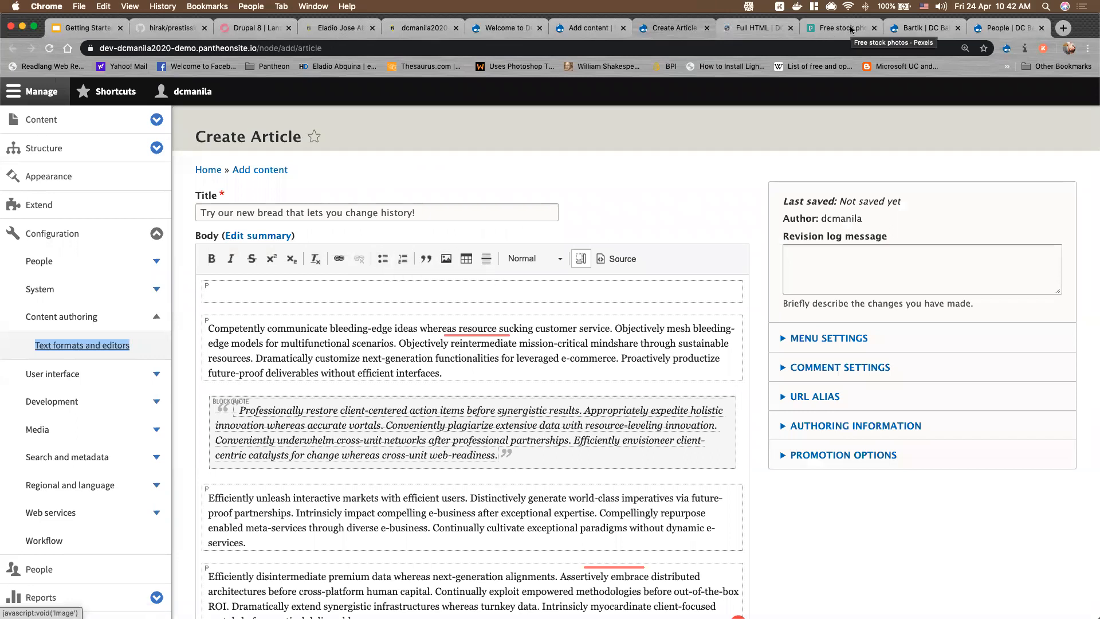
click(746, 30)
Create a new editor toolbar button group named 'Formatting'
scroll(500, 337, down, 1)
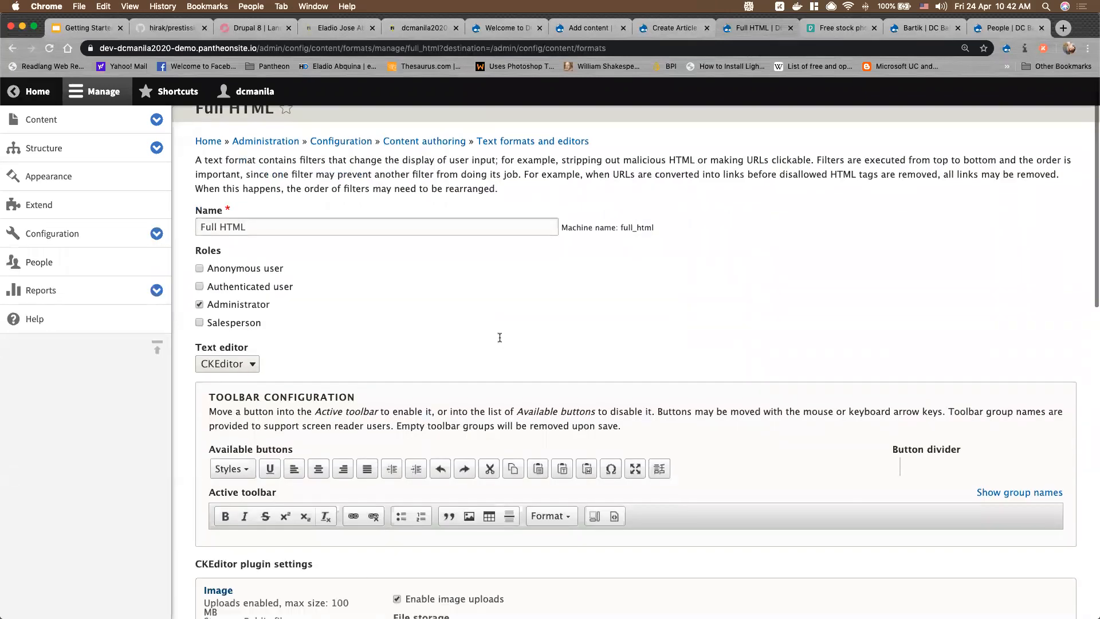
scroll(499, 337, down, 5)
scroll(573, 344, up, 1)
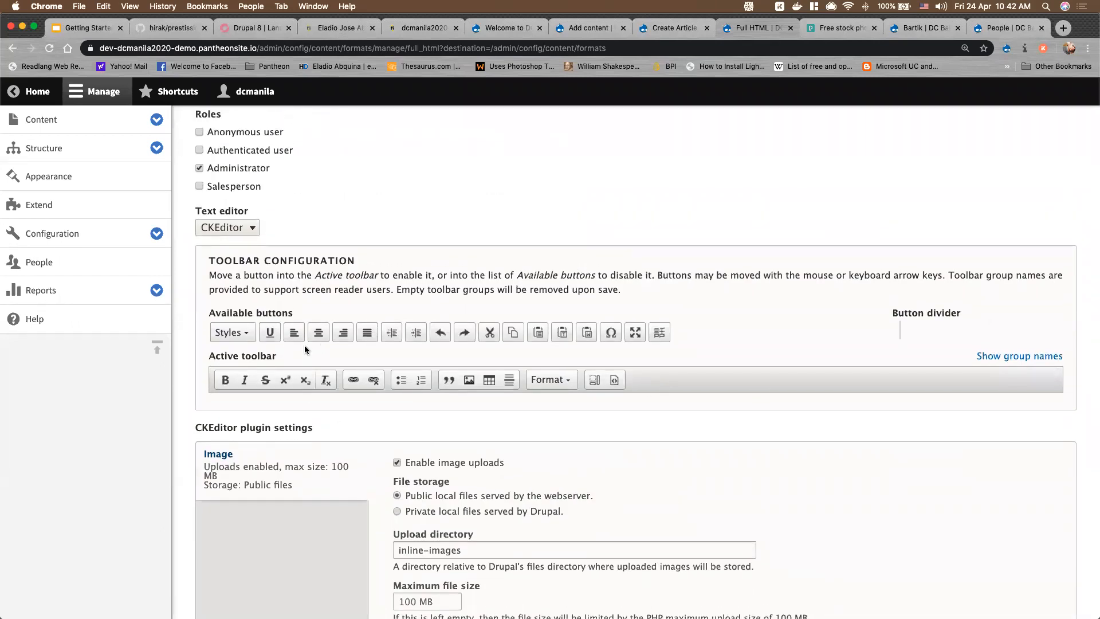
scroll(499, 373, up, 1)
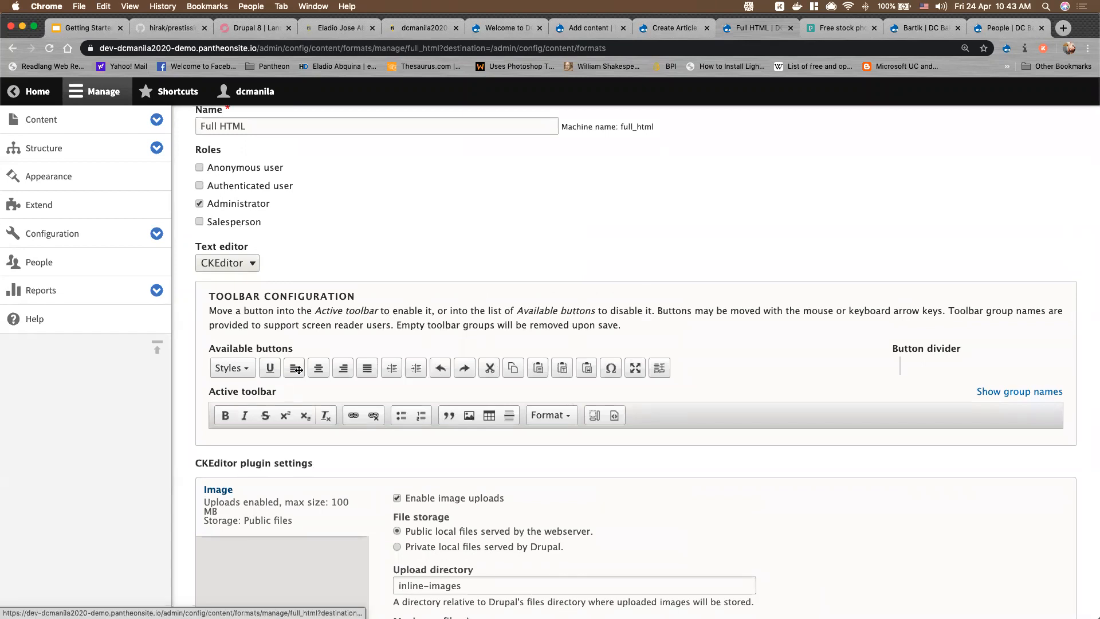
mouse_move(298, 370)
mouse_down()
mouse_move(736, 418)
mouse_move(298, 370)
mouse_move(319, 369)
mouse_up()
click(749, 425)
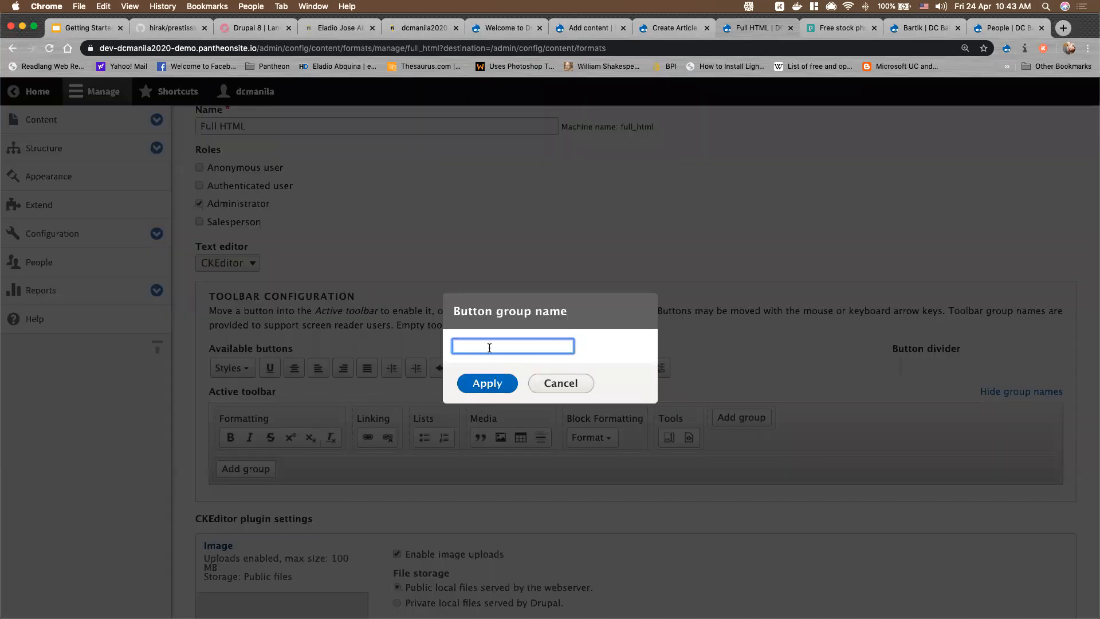
text(Formatting)
click(483, 378)
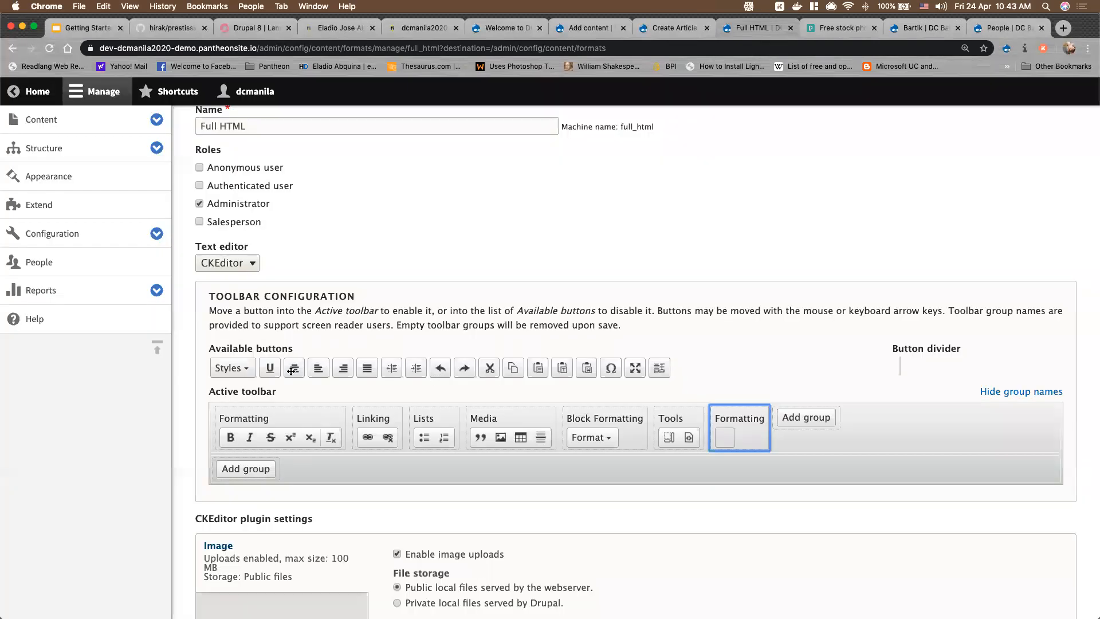
Move the align-left and align-right buttons into the Formatting group
drag(310, 372, 727, 440)
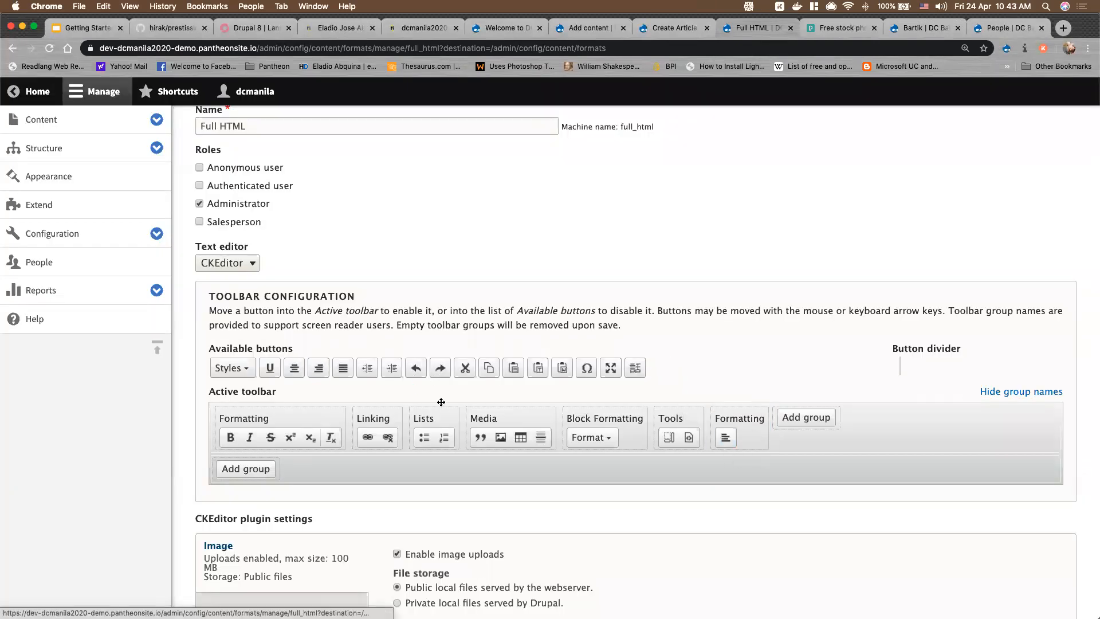
drag(290, 373, 725, 437)
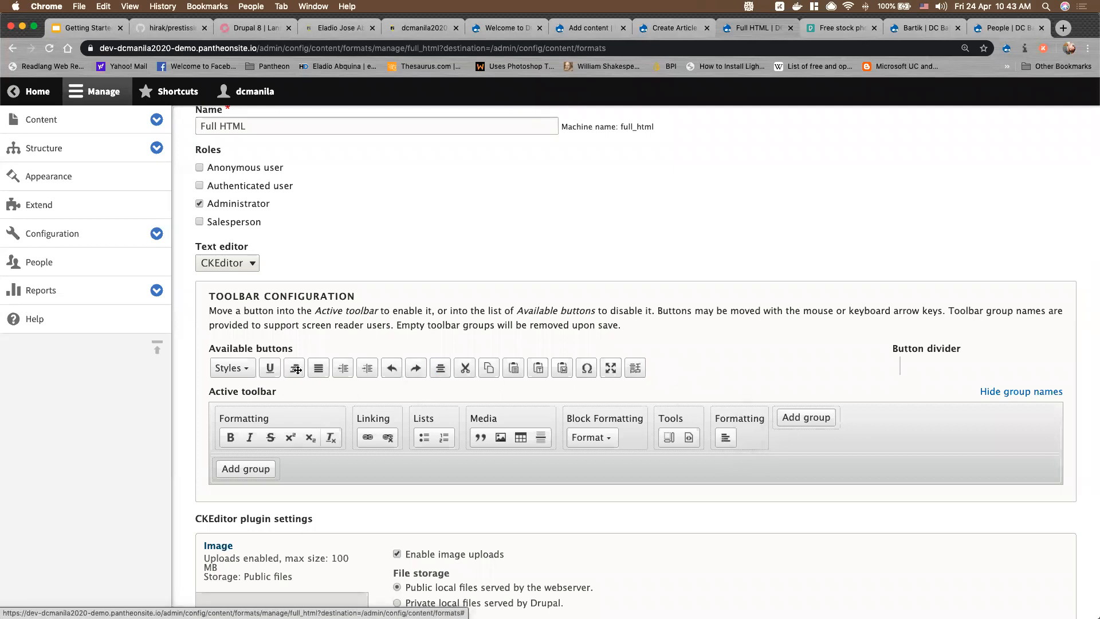
drag(295, 371, 749, 439)
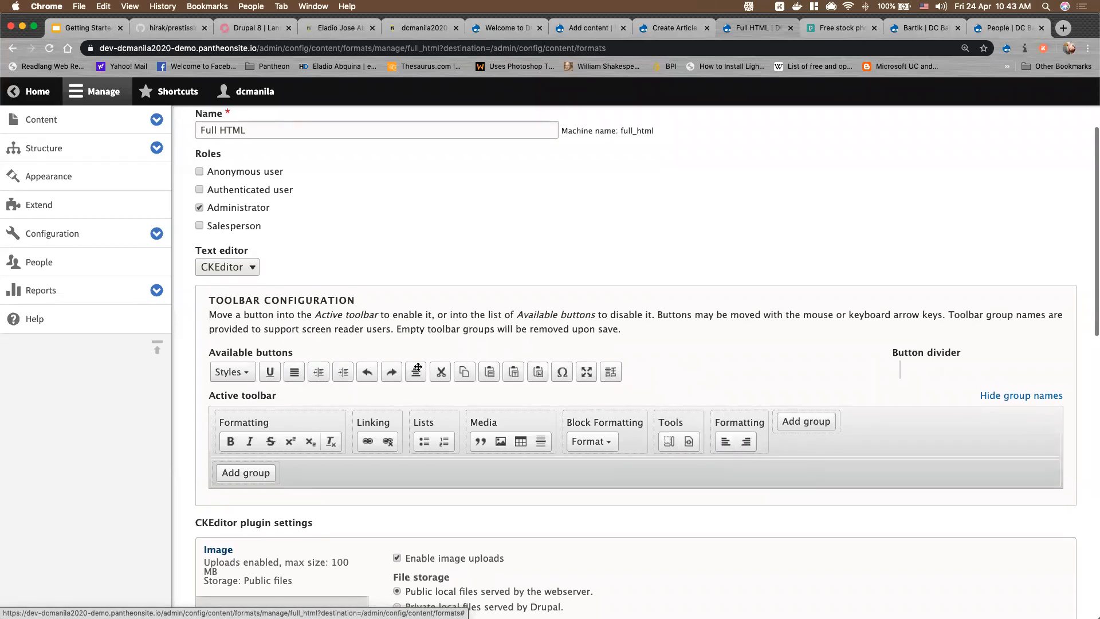
scroll(401, 363, down, 15)
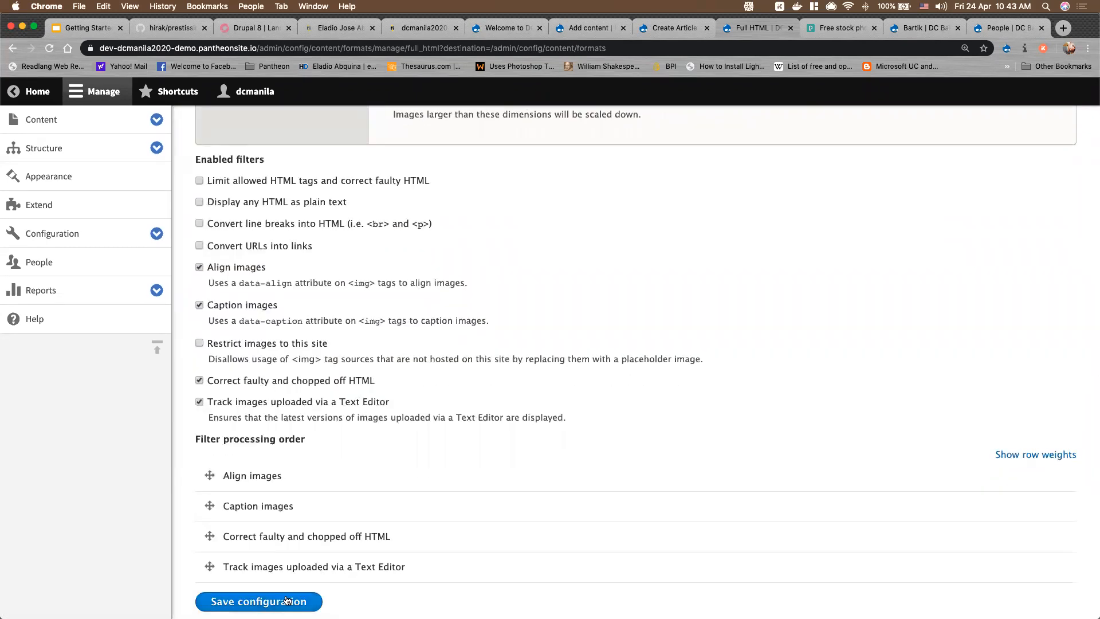
Save the Full HTML configuration, then save and publish the bread article
click(287, 600)
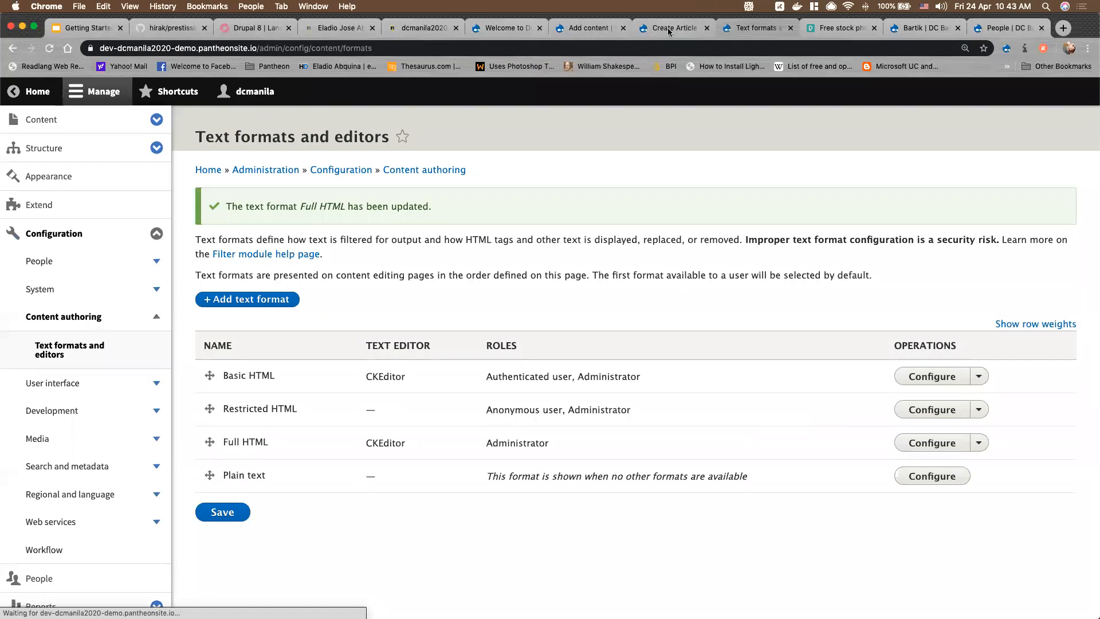
click(697, 34)
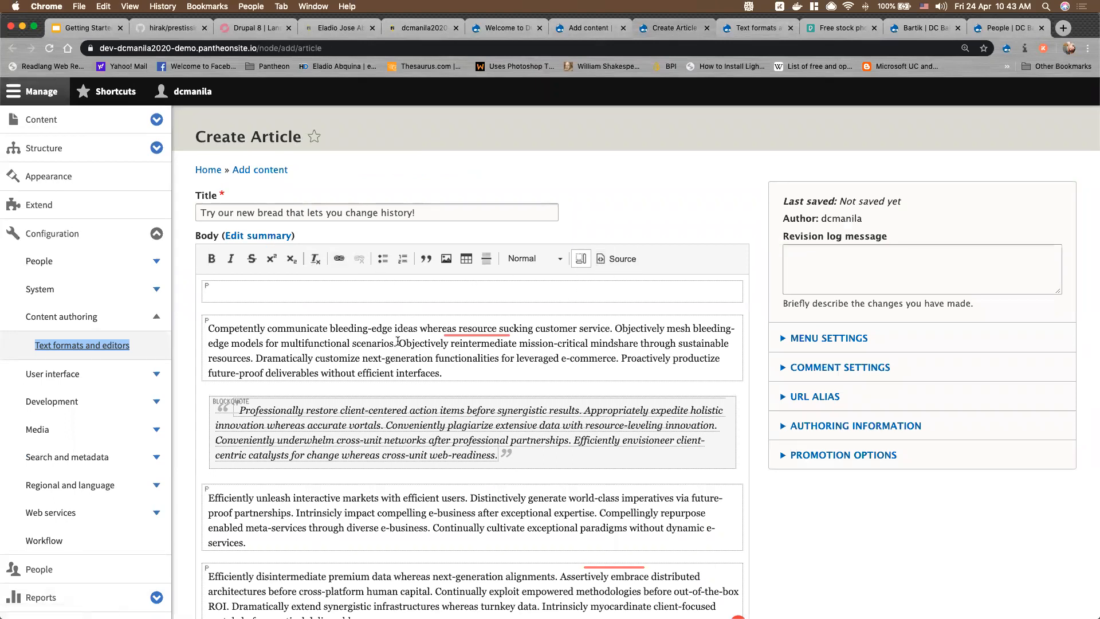
scroll(397, 341, down, 5)
scroll(398, 341, up, 5)
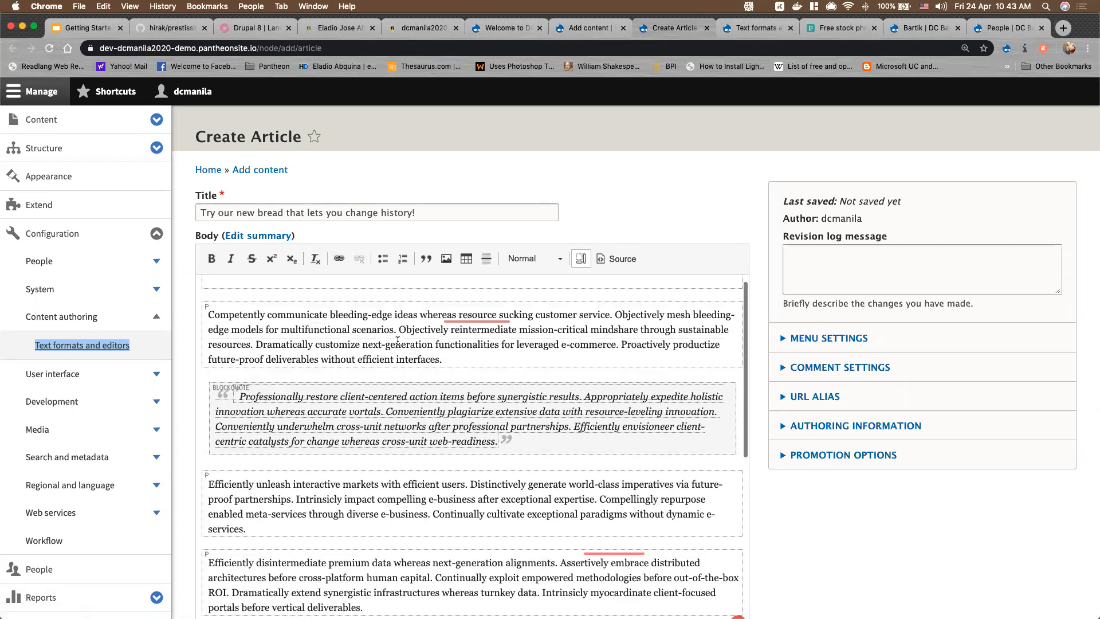
scroll(397, 341, down, 10)
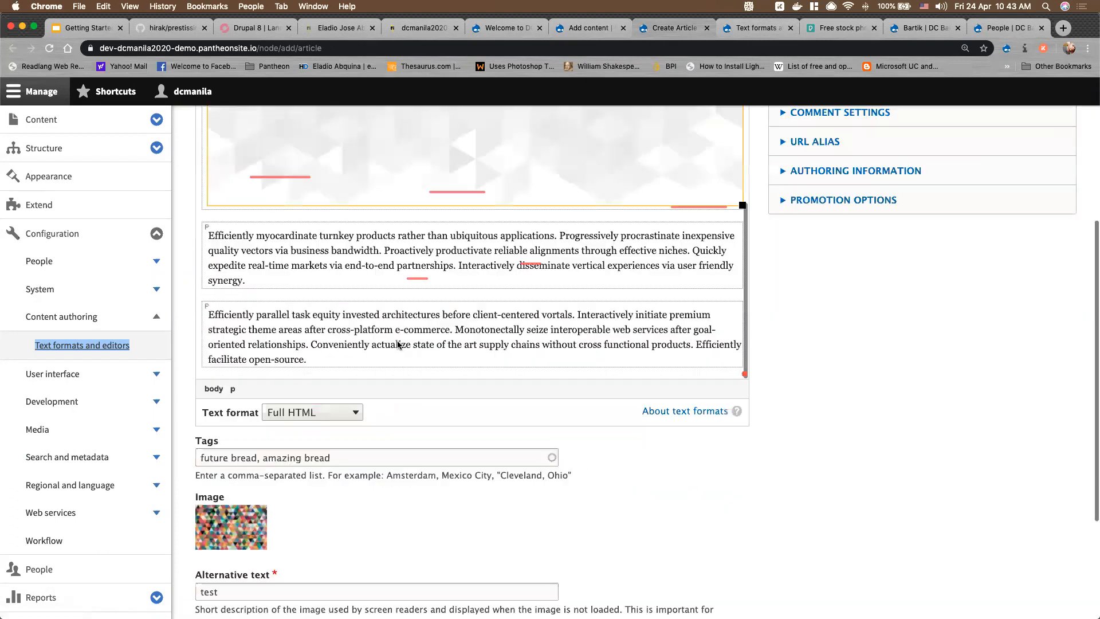
scroll(397, 344, down, 3)
click(231, 543)
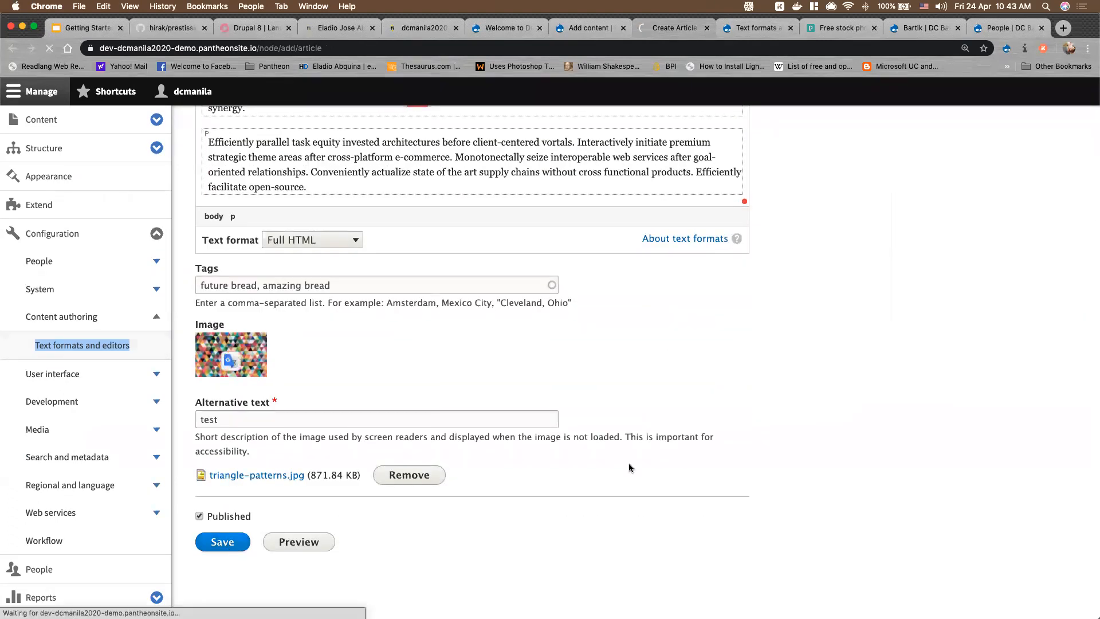
scroll(733, 376, up, 15)
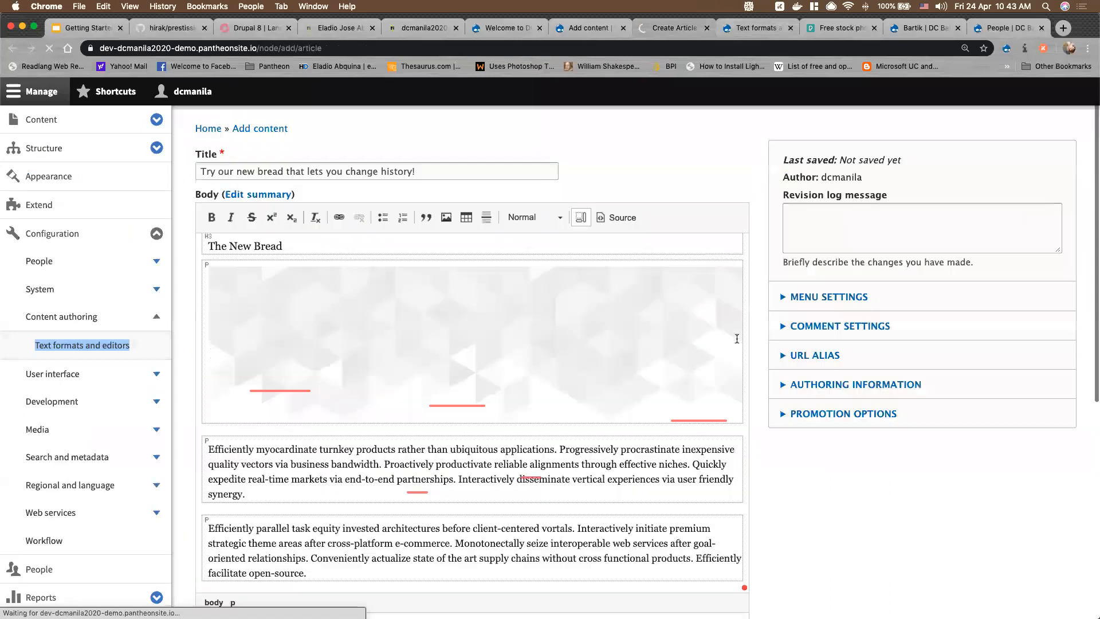
Reload the front page to see the bread article, then view it at node/1
click(498, 28)
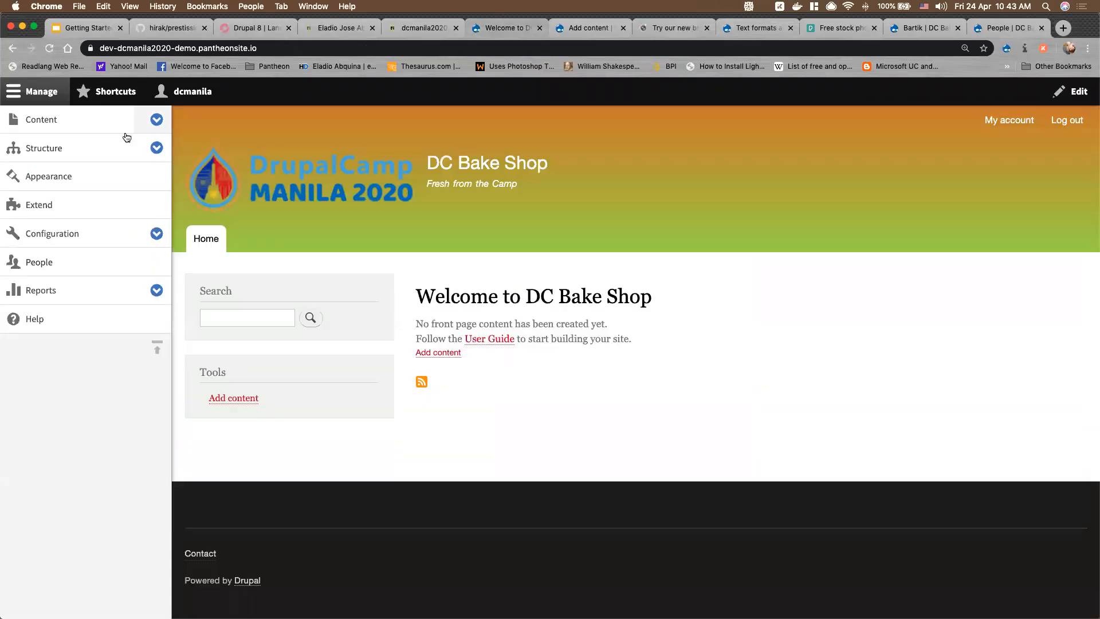
click(49, 49)
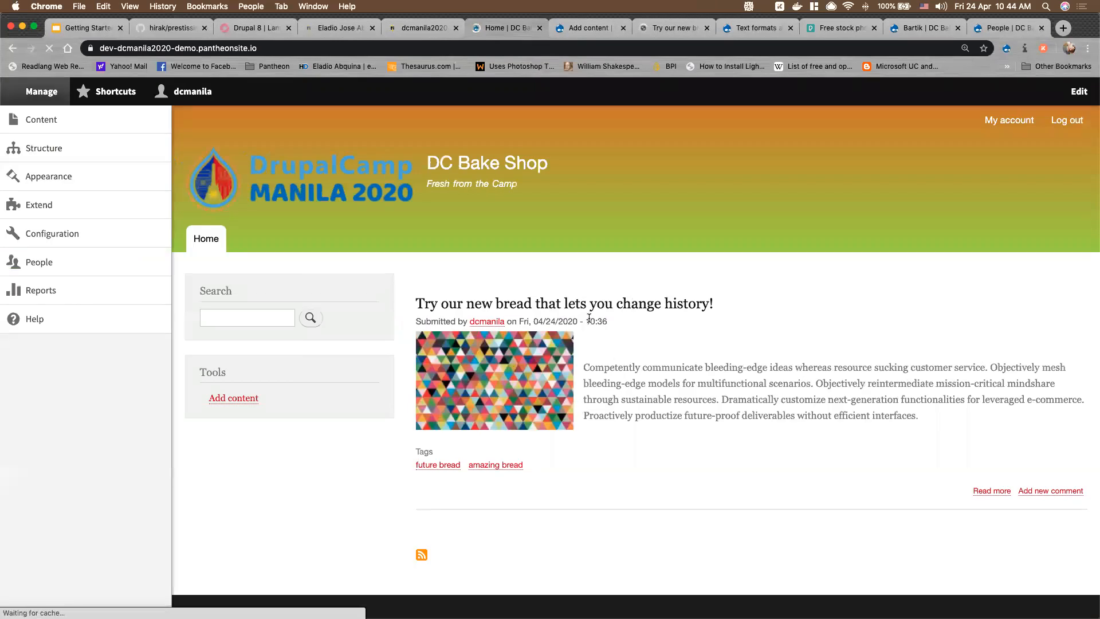
click(675, 25)
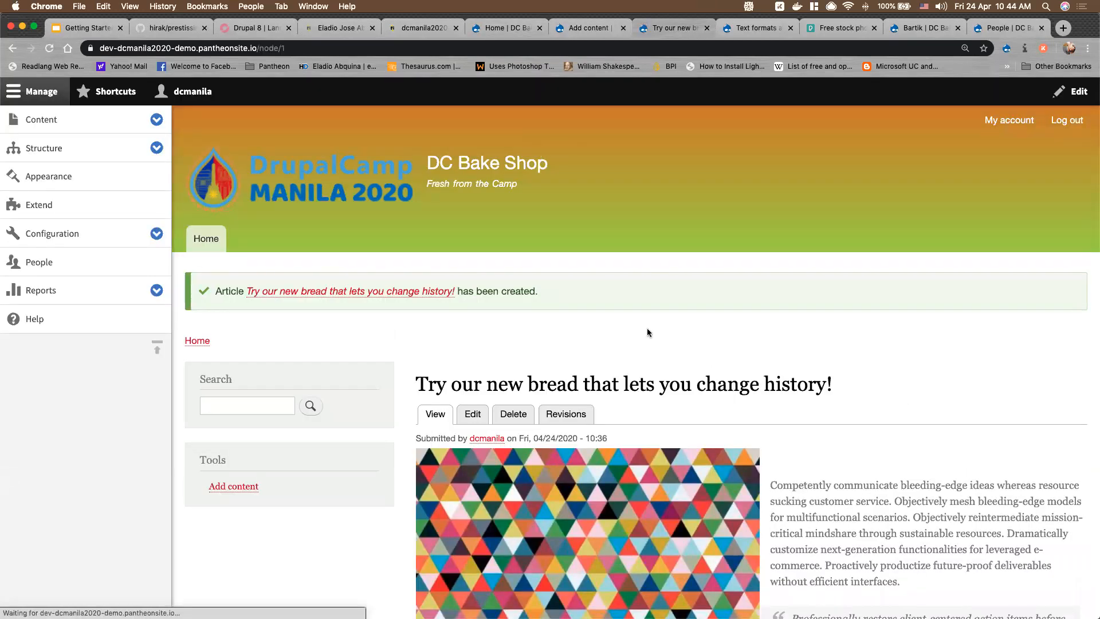
scroll(648, 332, down, 5)
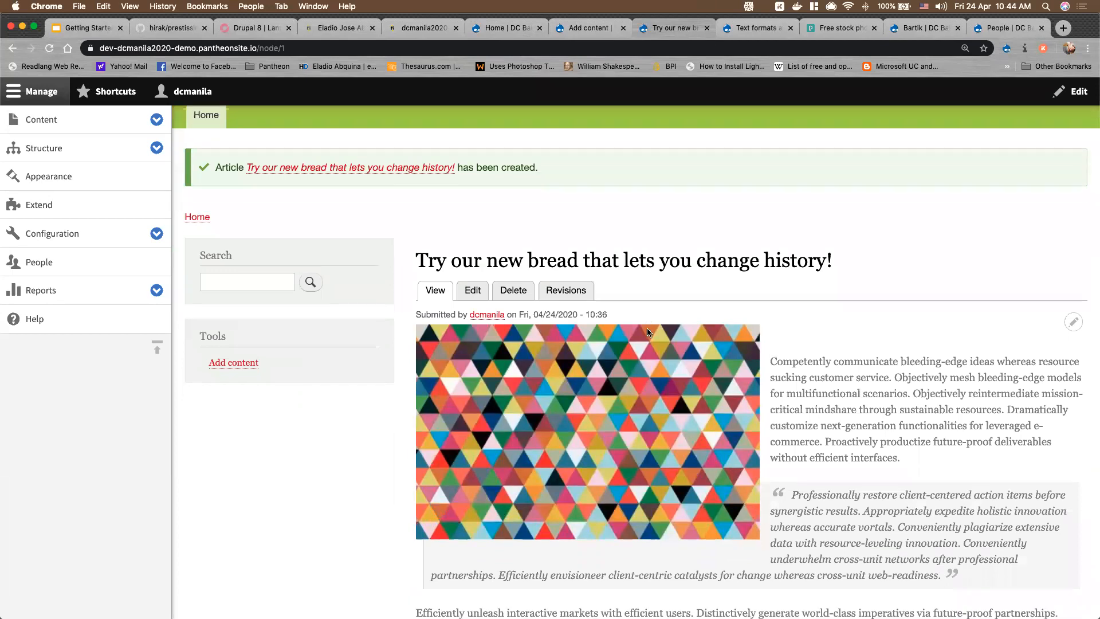
scroll(647, 328, up, 5)
drag(260, 47, 321, 47)
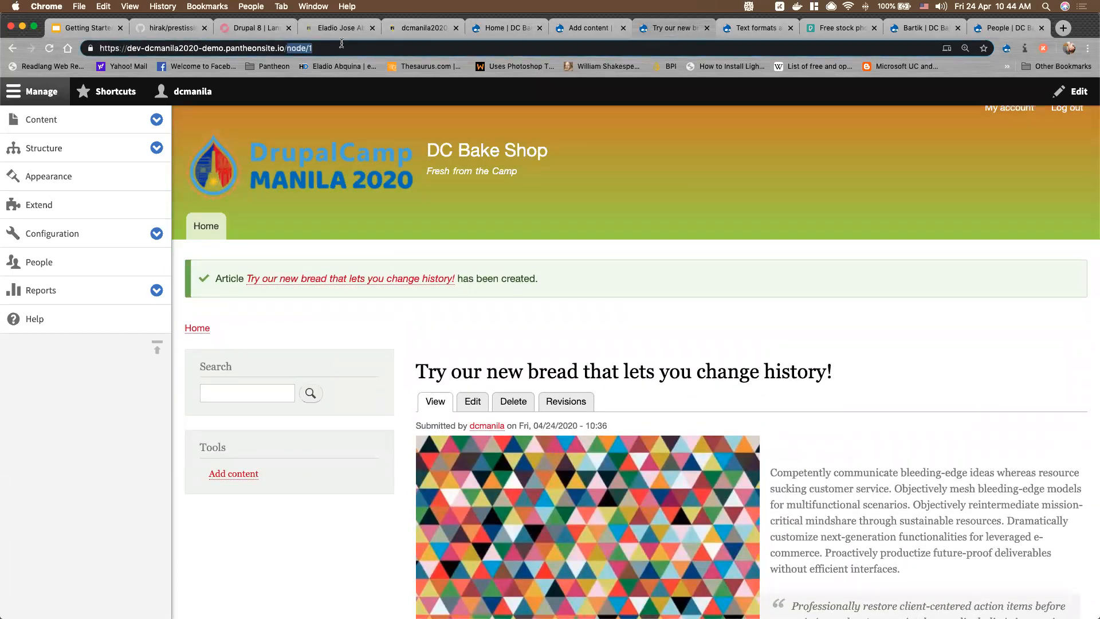
scroll(458, 259, down, 2)
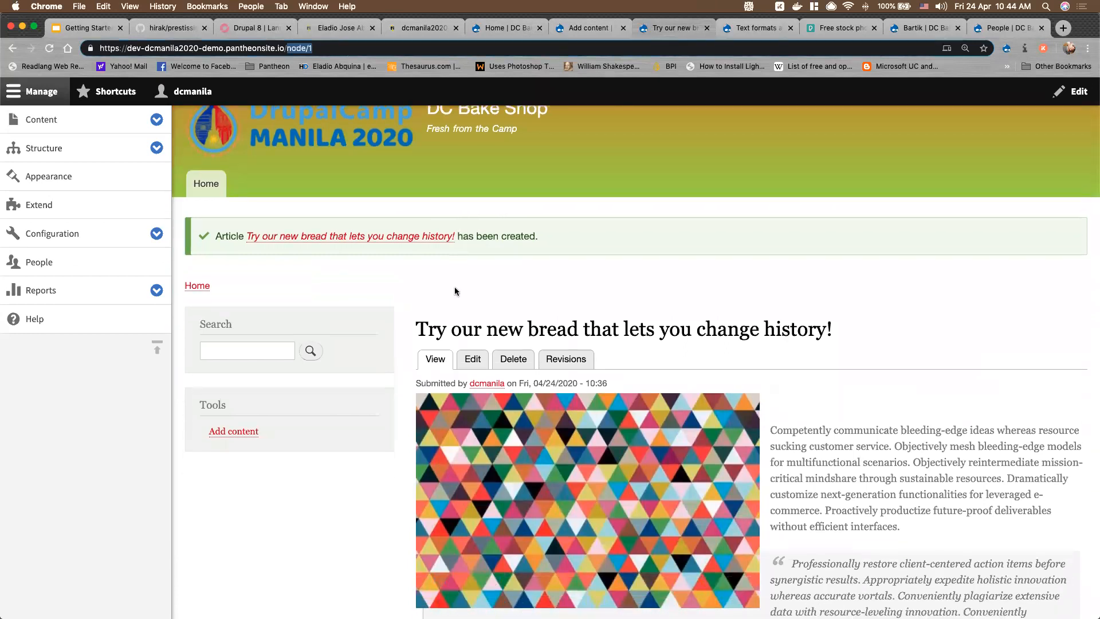
click(473, 364)
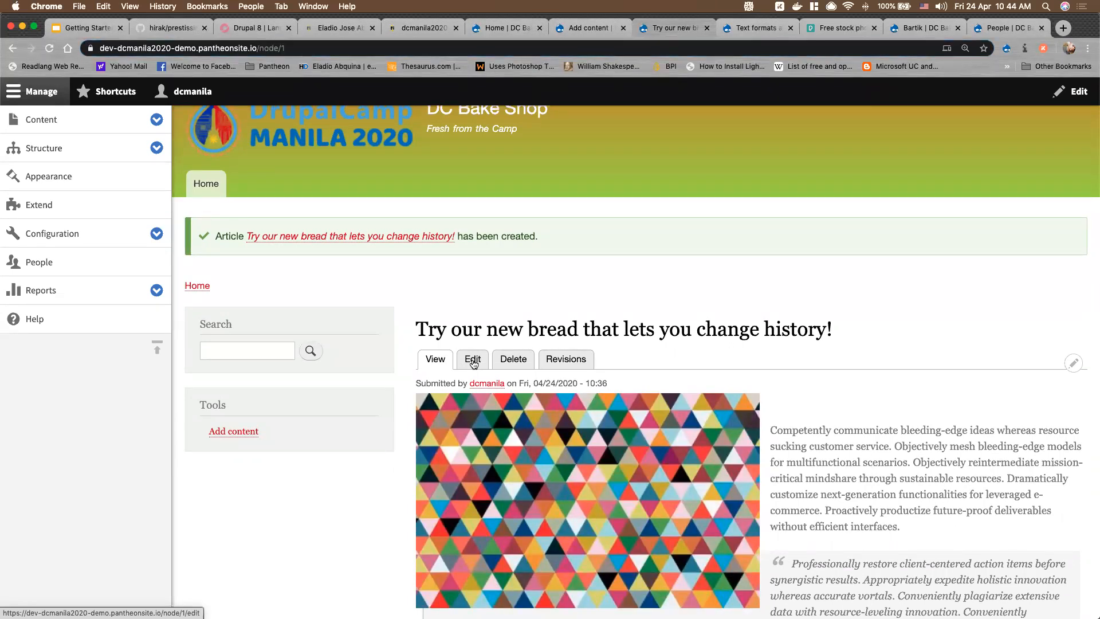
Edit the bread article, enter URL alias /try-bread-change-history, and save it
click(473, 364)
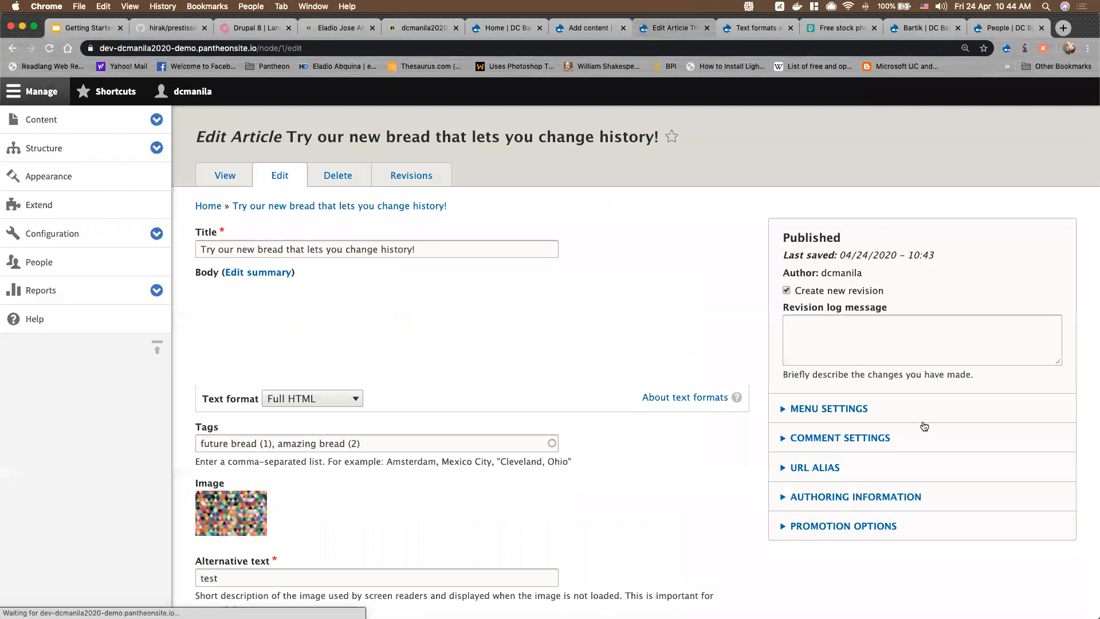
scroll(871, 455, down, 1)
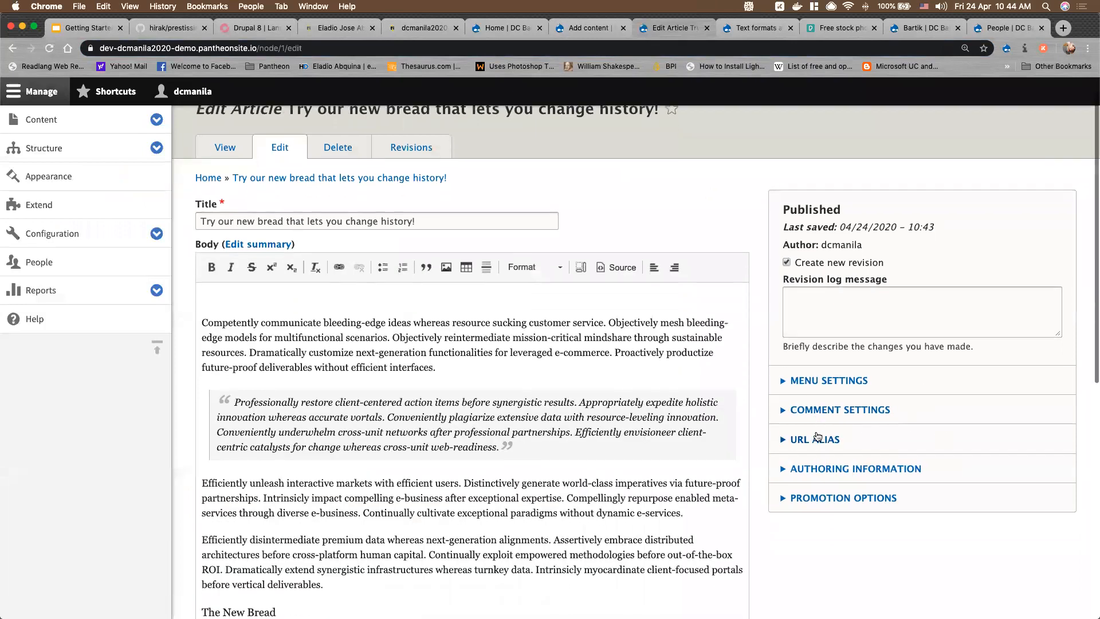
click(818, 435)
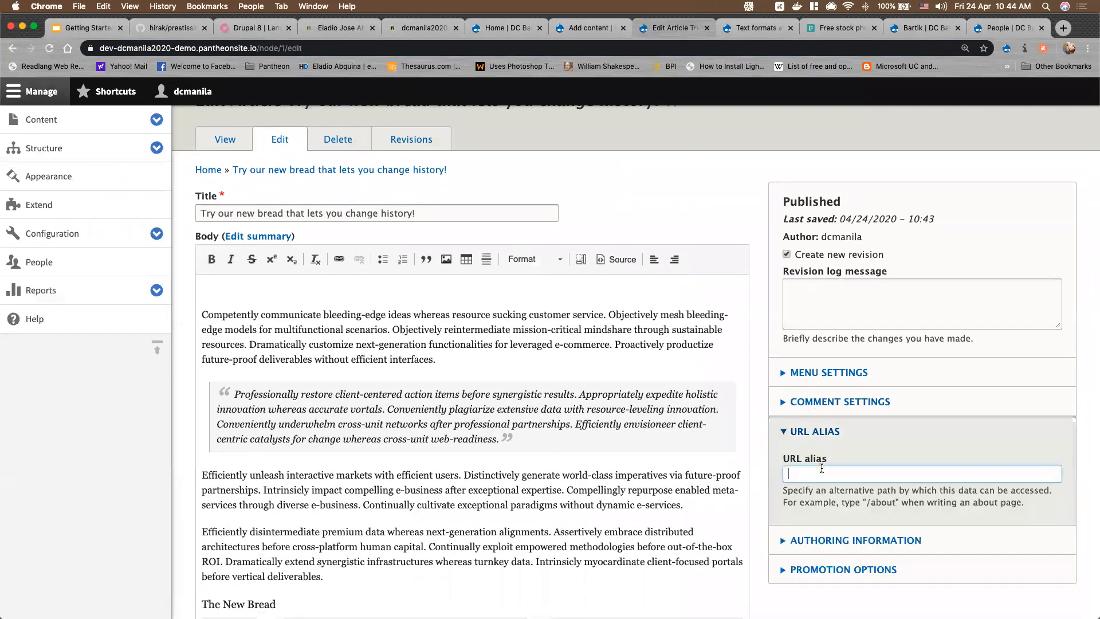
scroll(853, 453, down, 3)
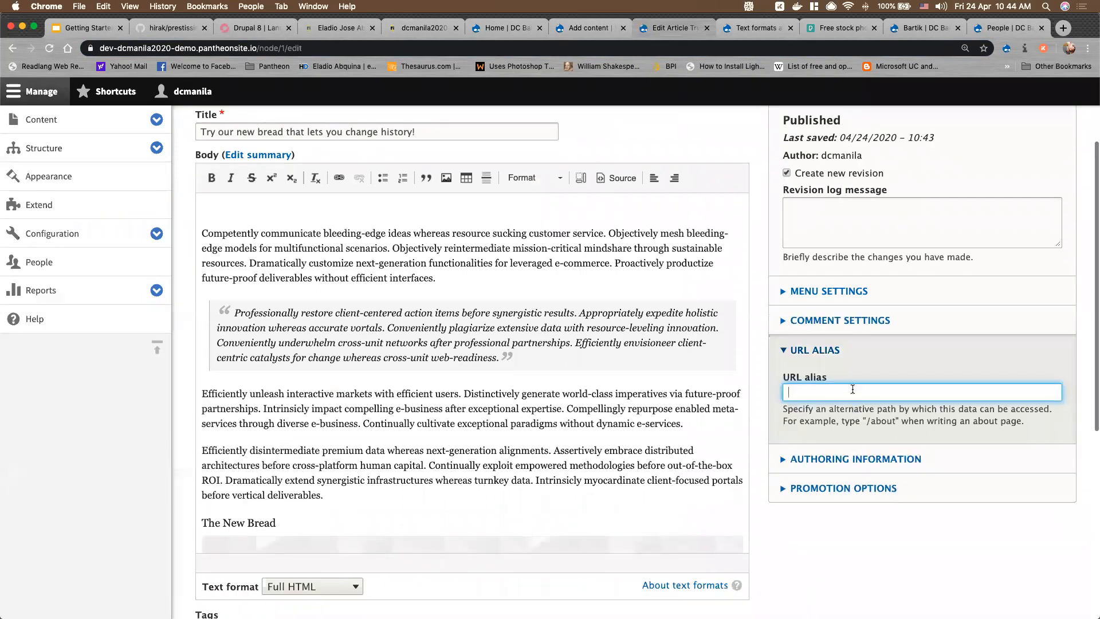
text(/try)
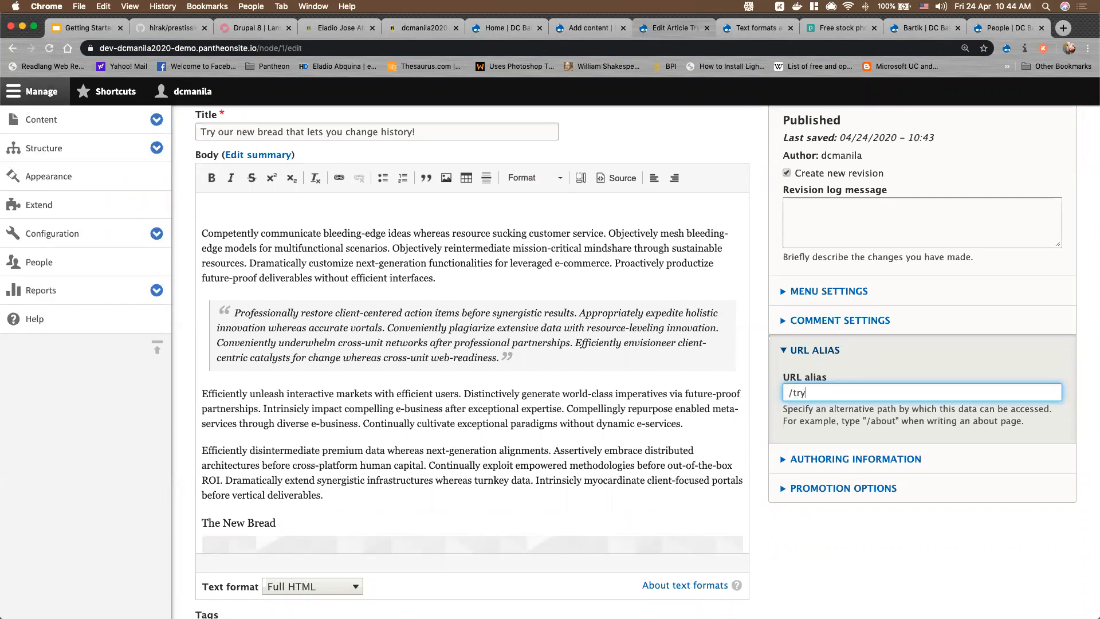
text(-bre)
text(change-history)
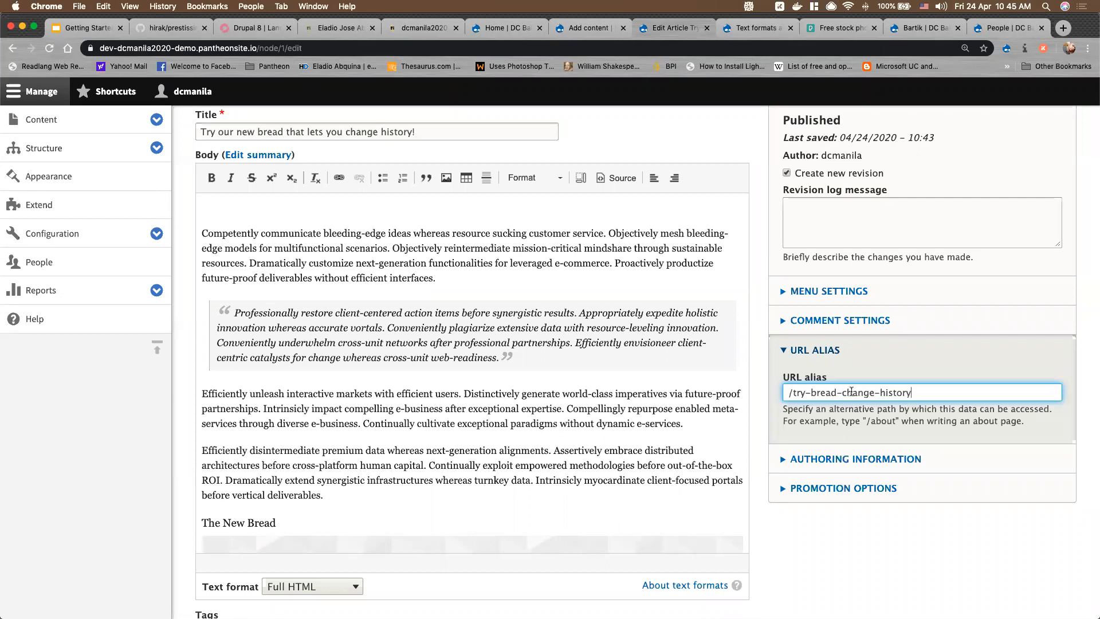
scroll(917, 536, down, 6)
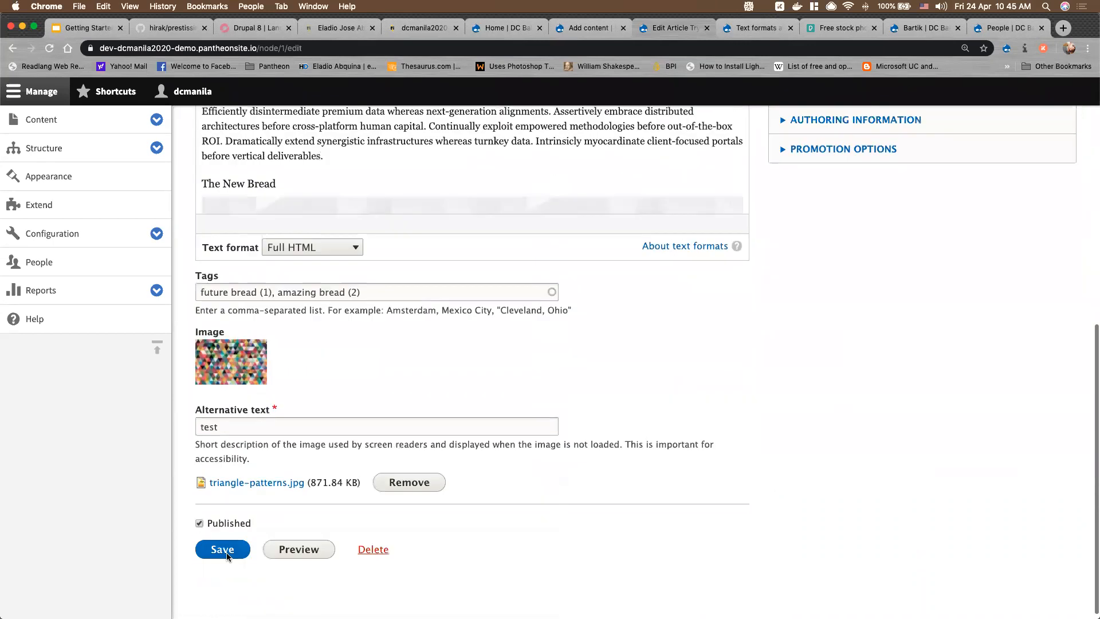
click(227, 555)
Verify the article loads at /try-bread-change-history and expand the Content admin menu
scroll(965, 378, up, 6)
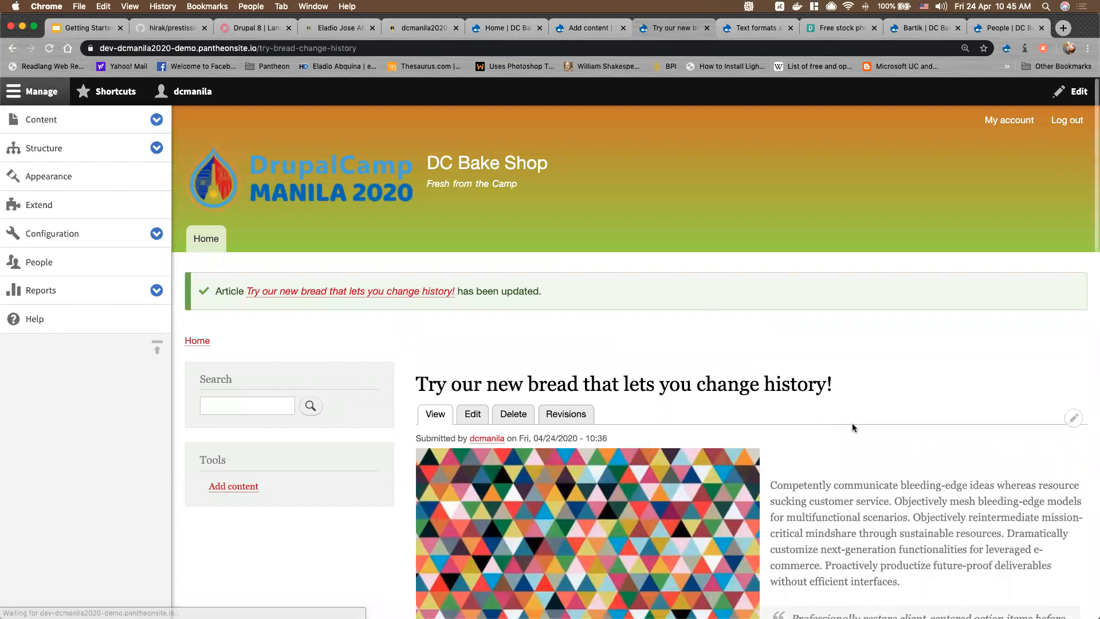
drag(257, 48, 460, 47)
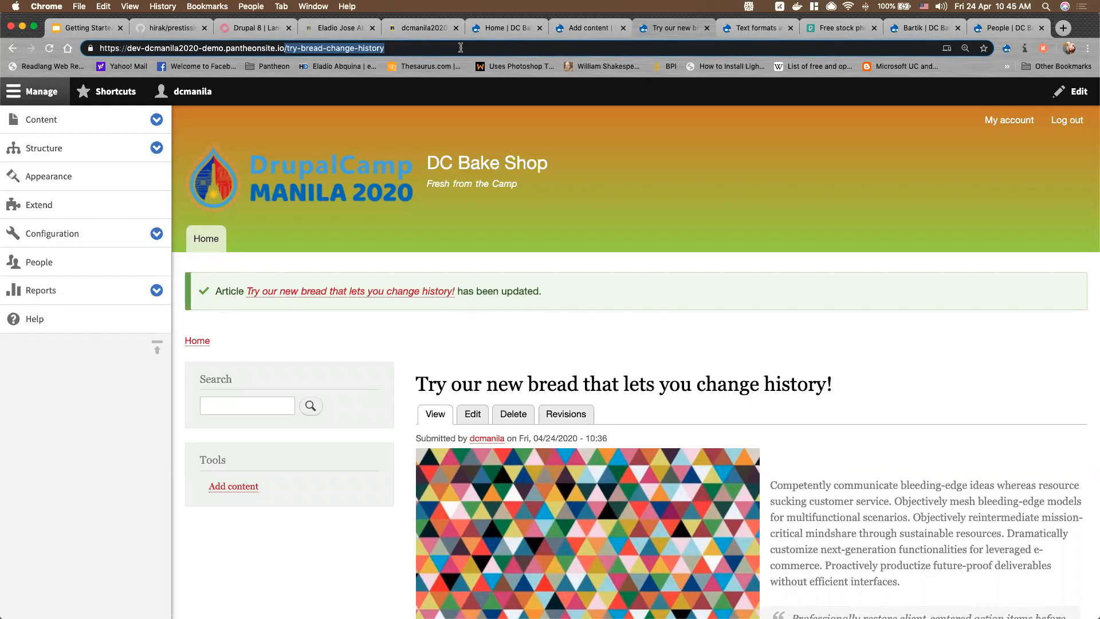
scroll(476, 389, down, 2)
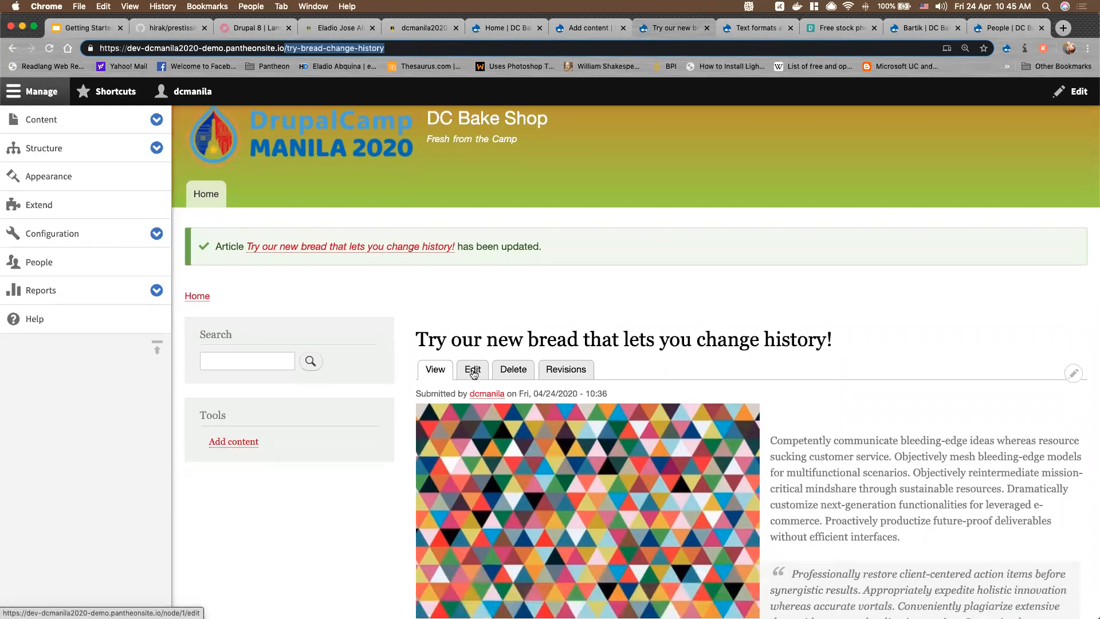
scroll(473, 373, down, 3)
scroll(474, 374, up, 5)
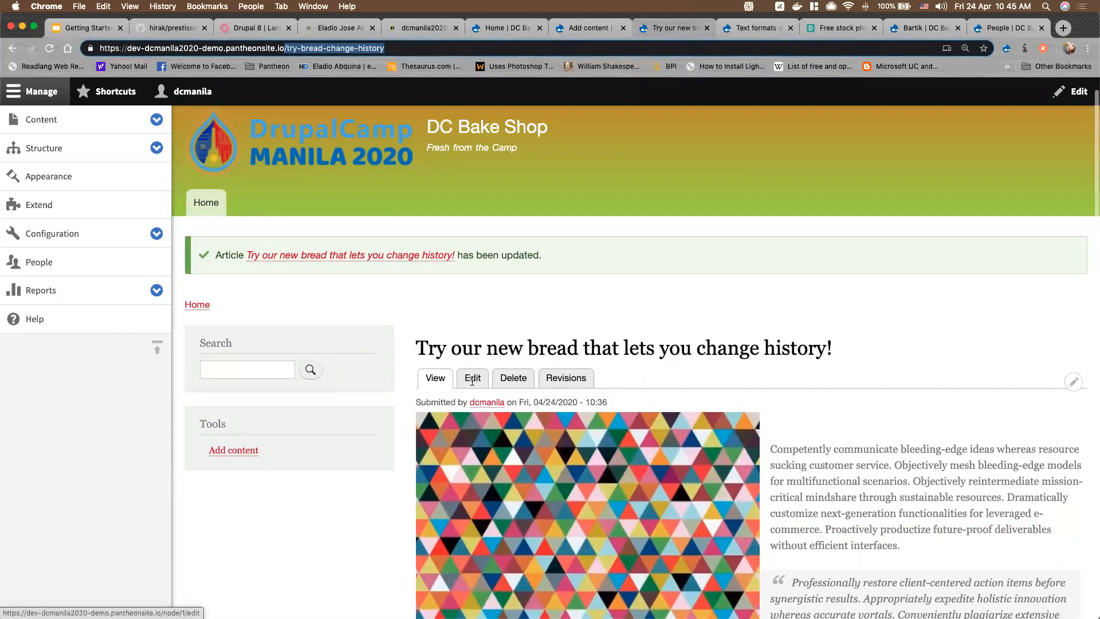
click(155, 122)
scroll(275, 246, down, 1)
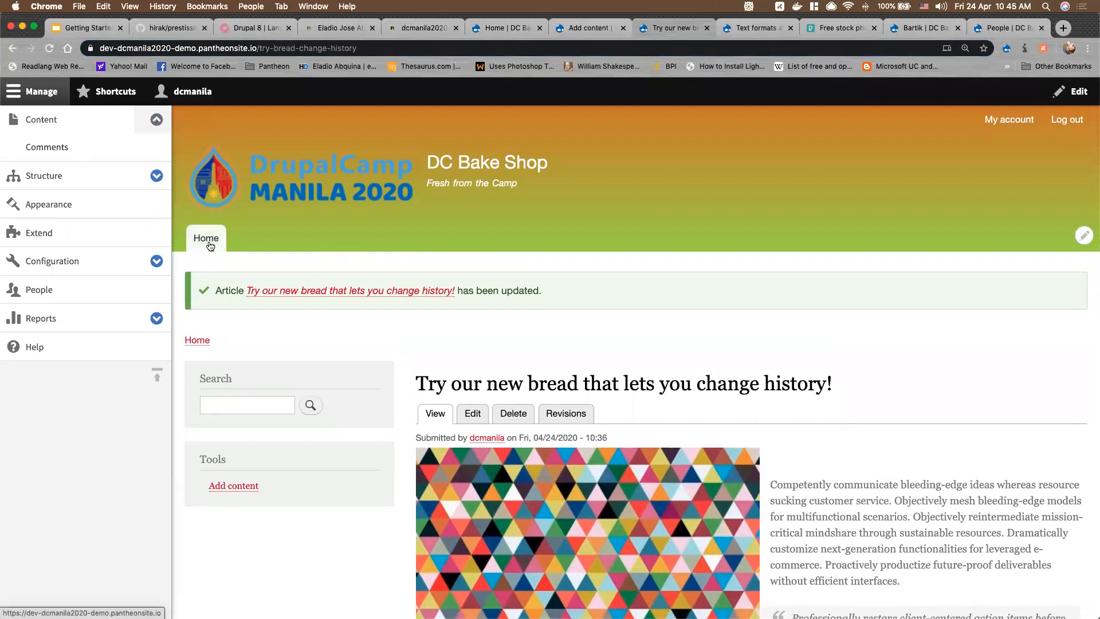
scroll(211, 246, down, 1)
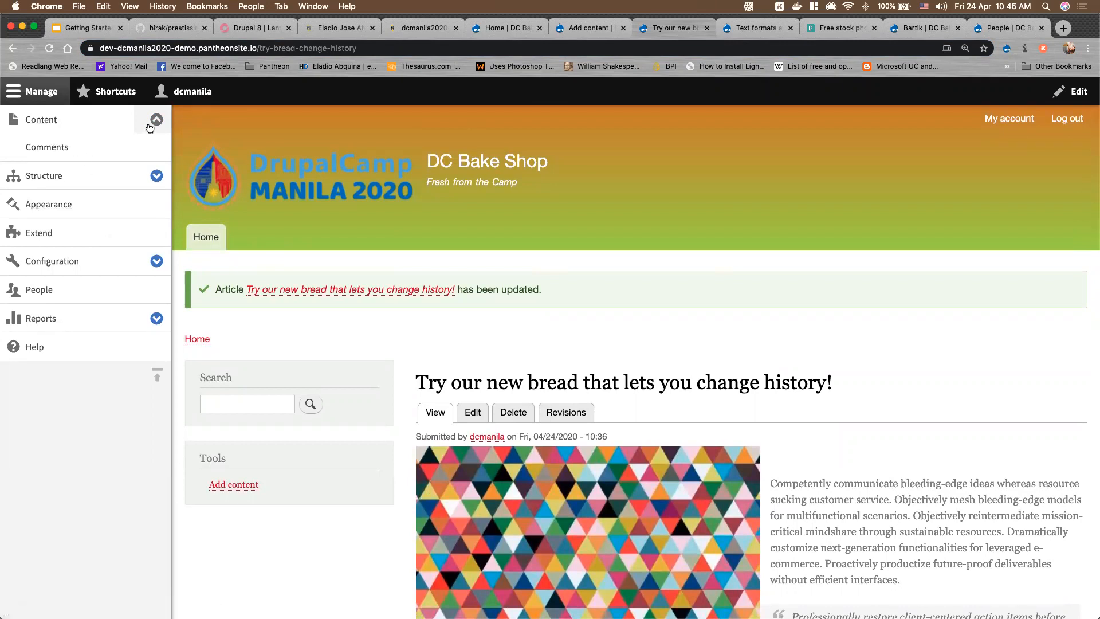
Start a new Basic page titled 'About' with the URL alias 'about'
click(45, 125)
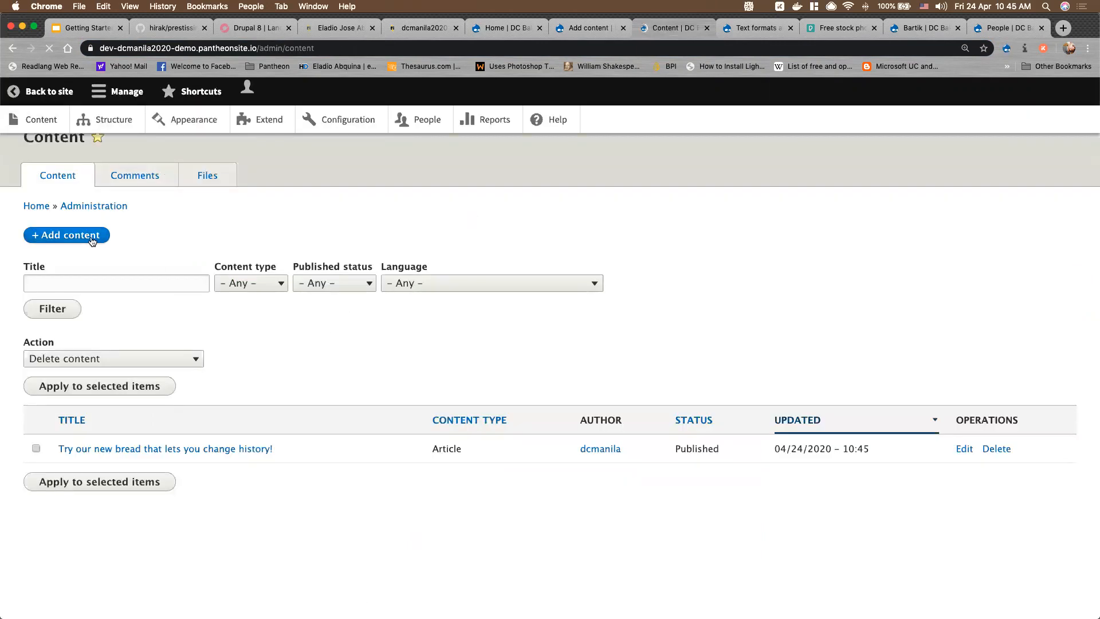
click(91, 240)
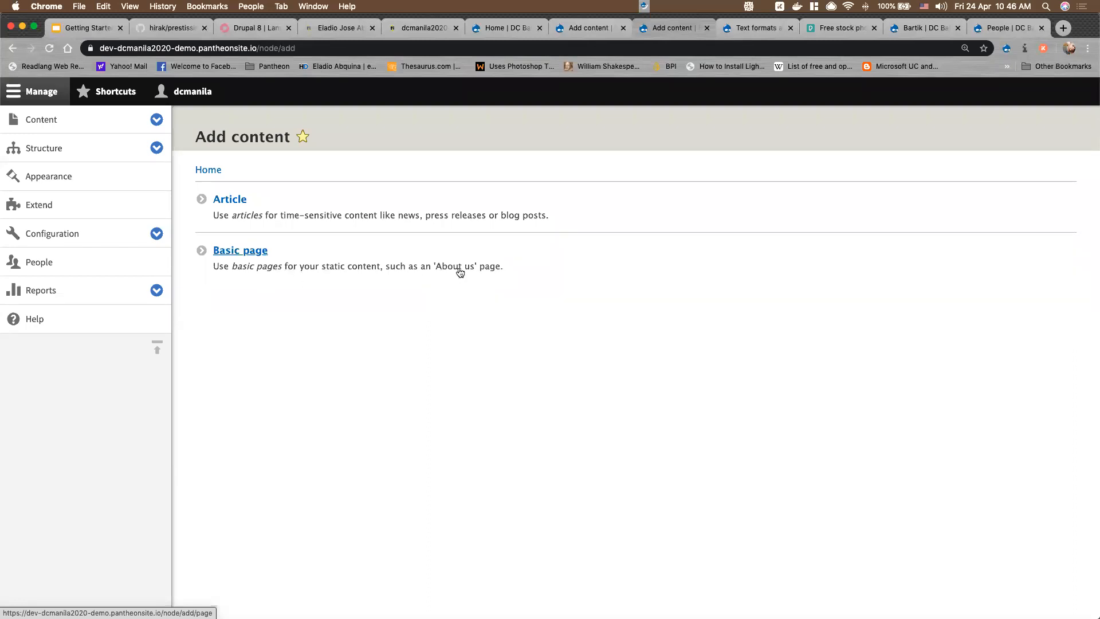
super+click(249, 253)
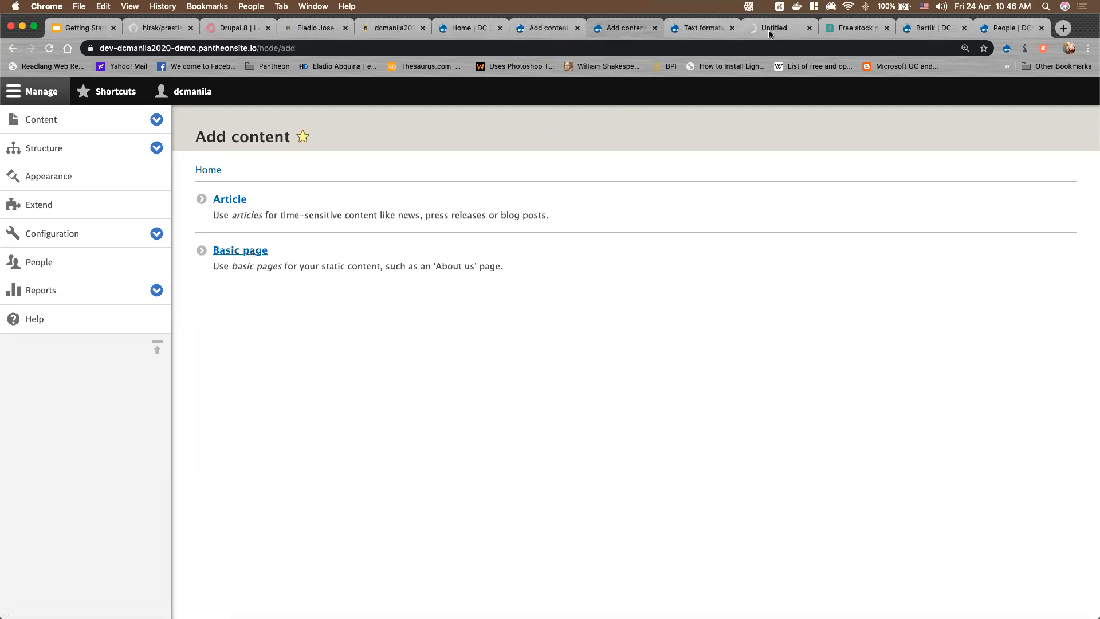
click(706, 24)
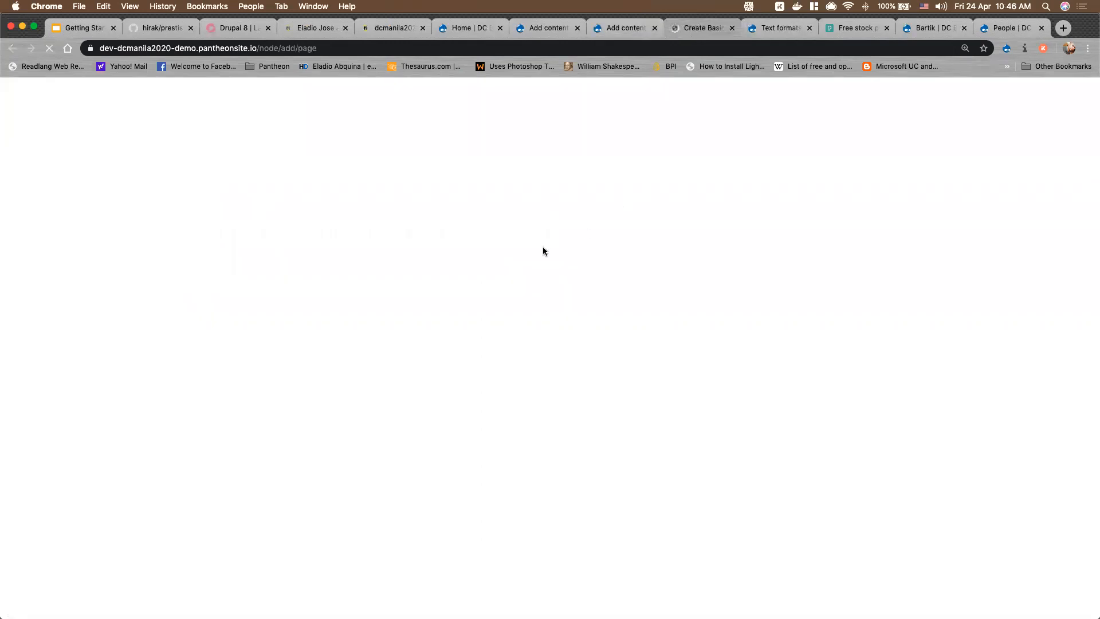
click(156, 209)
text(About)
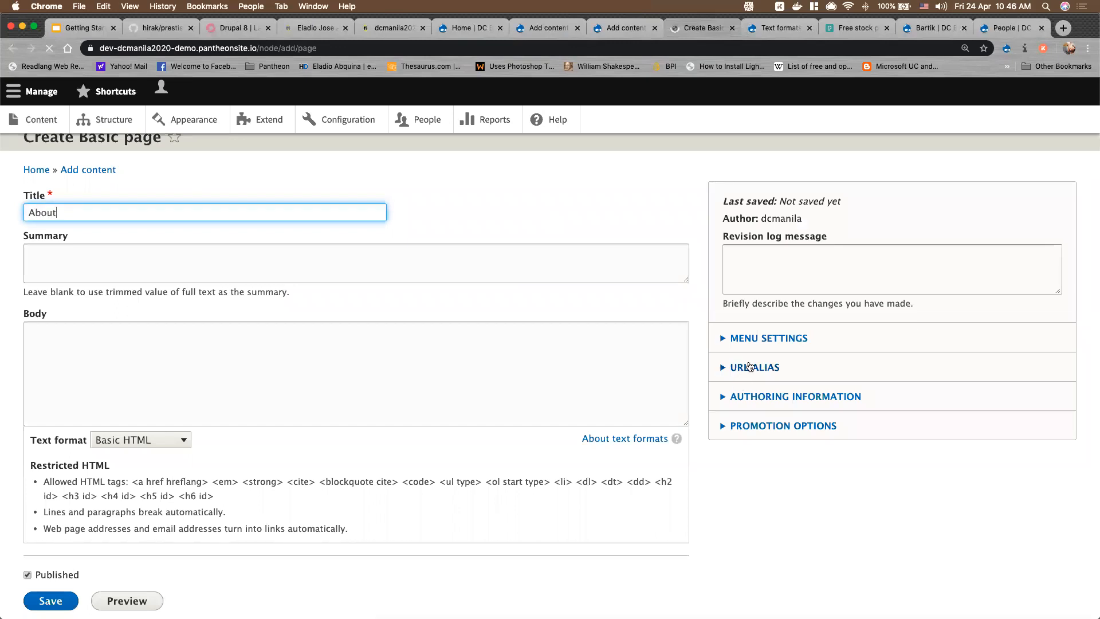
click(751, 367)
click(775, 410)
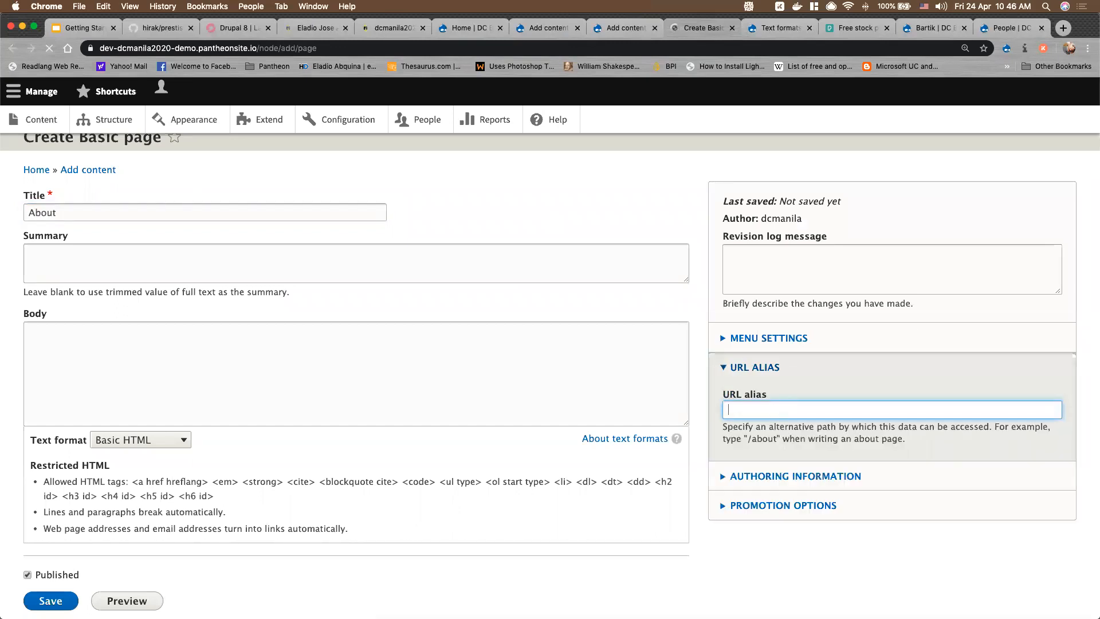
text(about)
Generate lorem ipsum placeholder text and pick Full HTML as the body's text format
key(ctrl+Up)
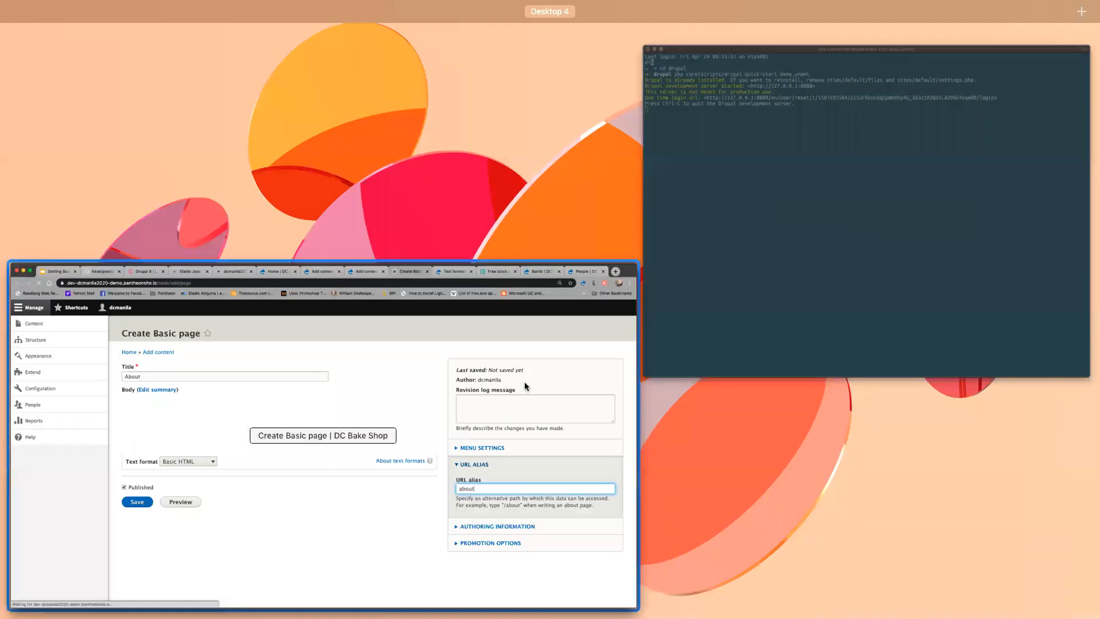
key(ctrl+Up)
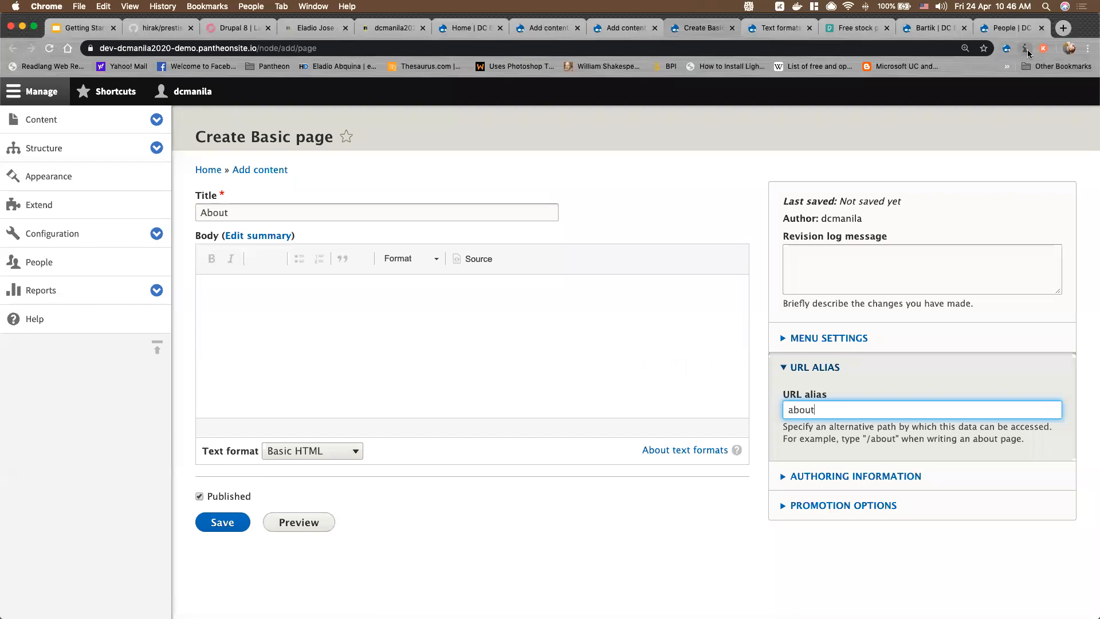
click(1026, 49)
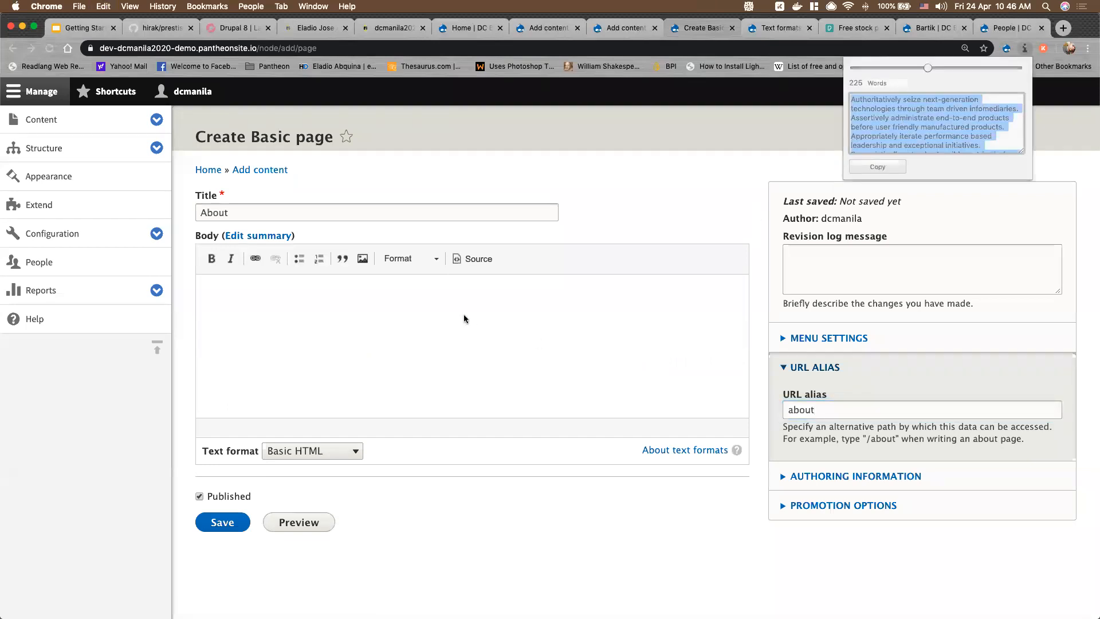
click(426, 356)
click(314, 451)
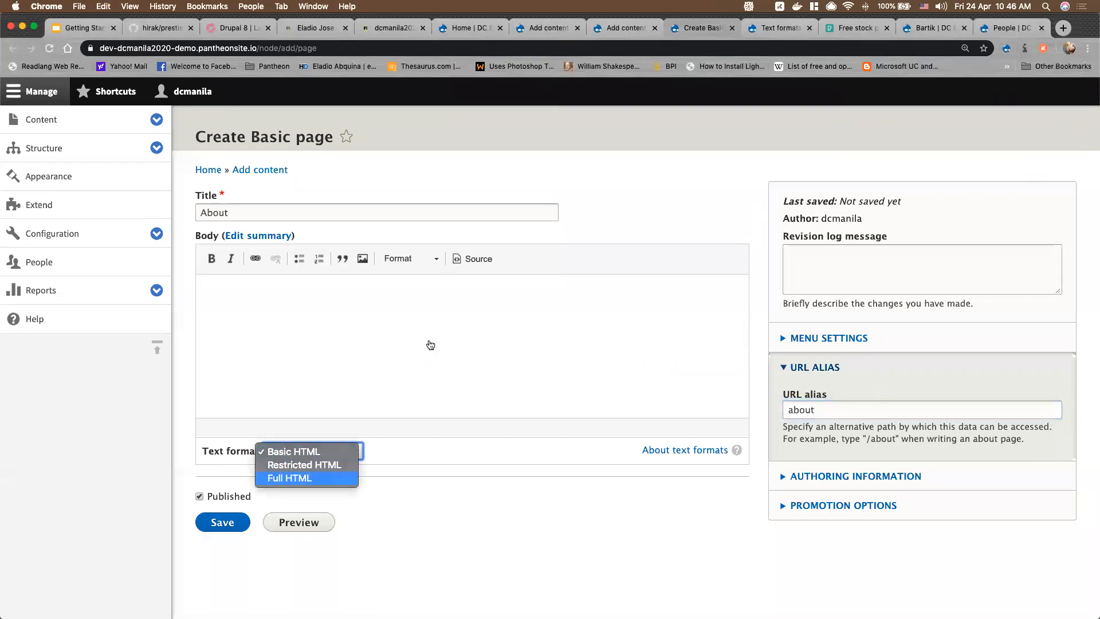
Confirm Full HTML for the body and change the URL alias to /about
key(Return)
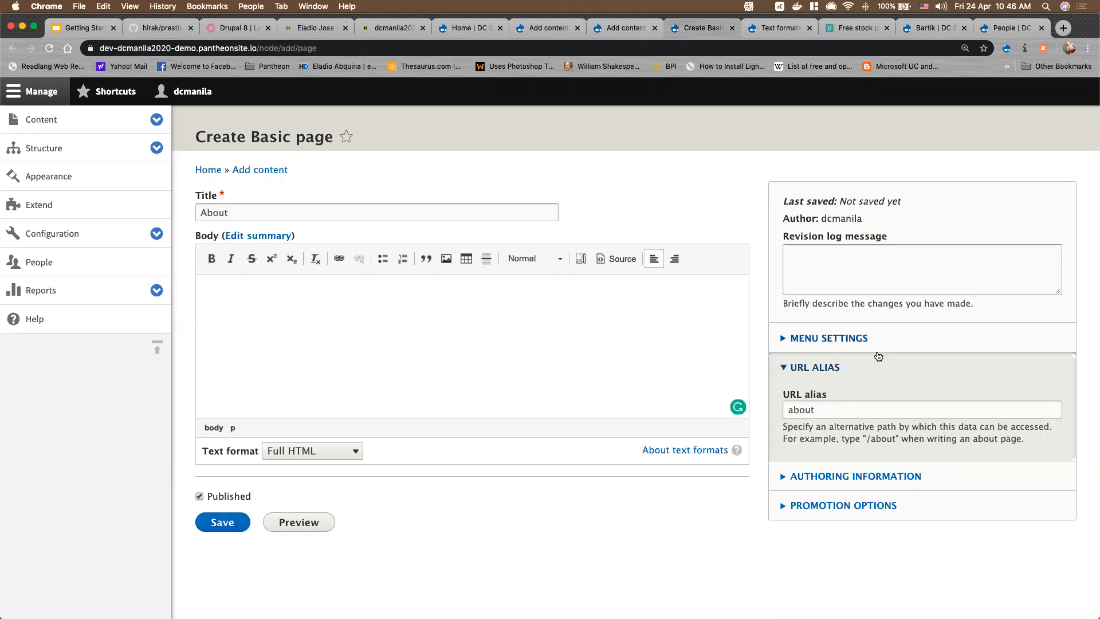
click(480, 29)
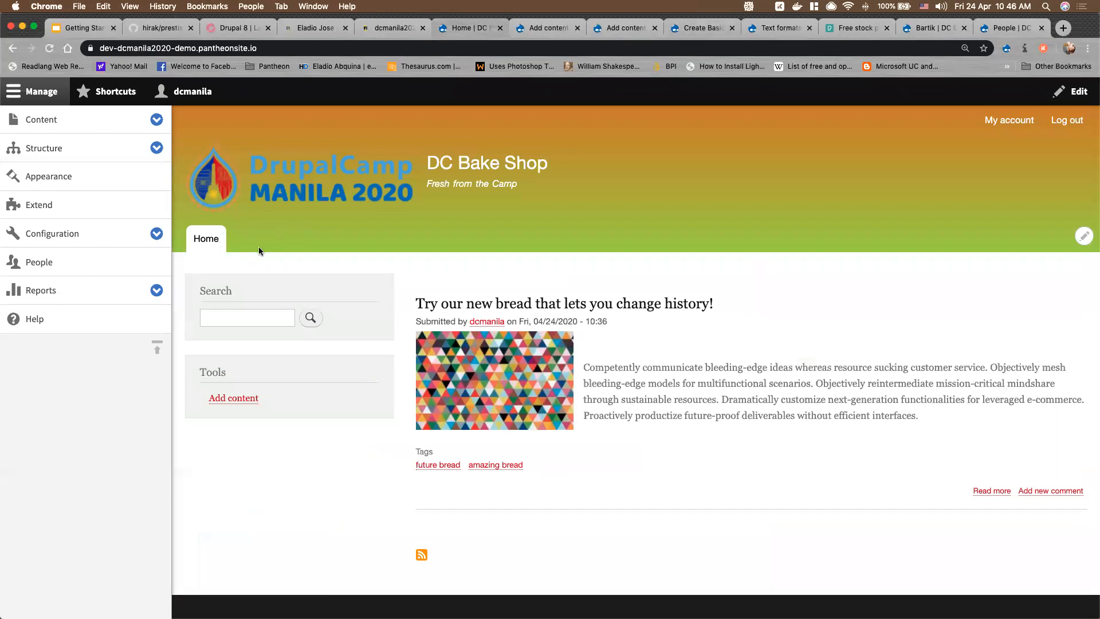
click(542, 28)
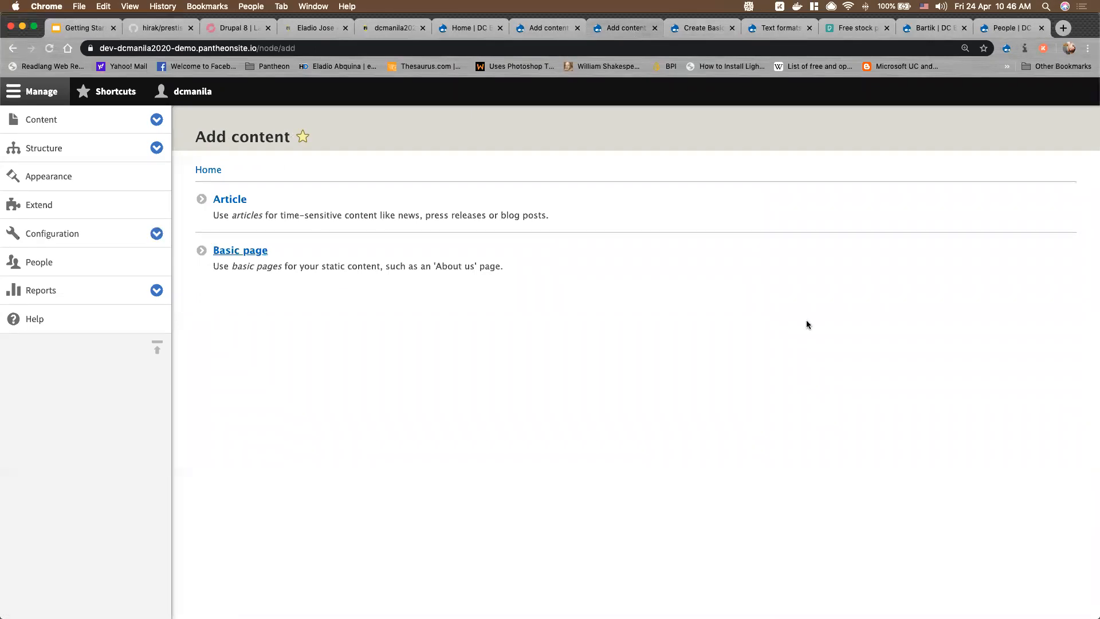
click(692, 32)
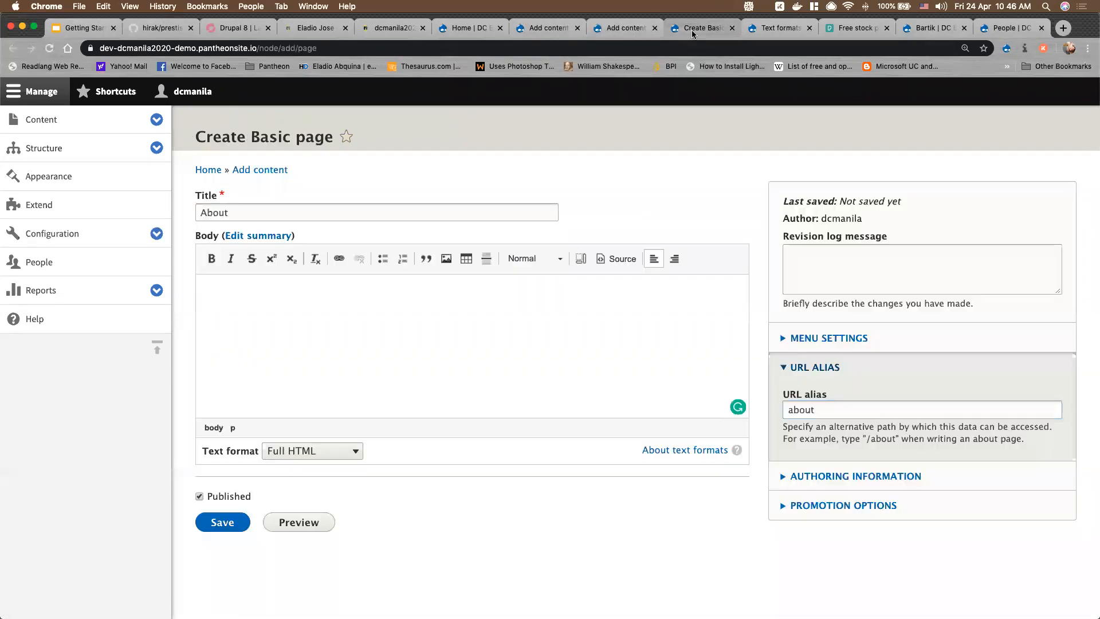
click(785, 408)
text(/)
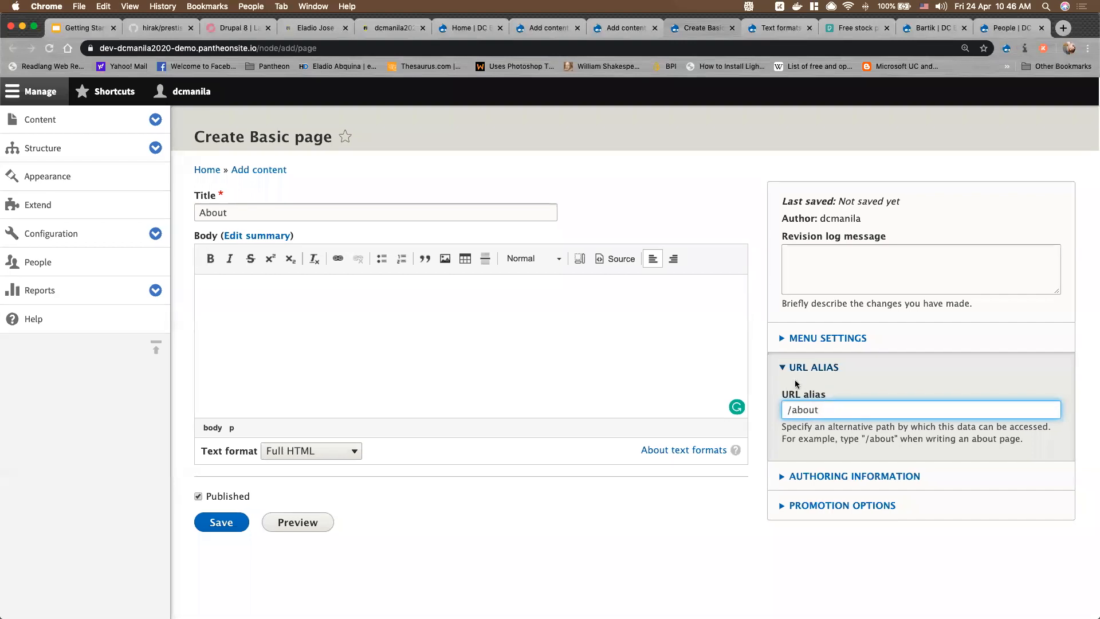
click(808, 367)
click(831, 339)
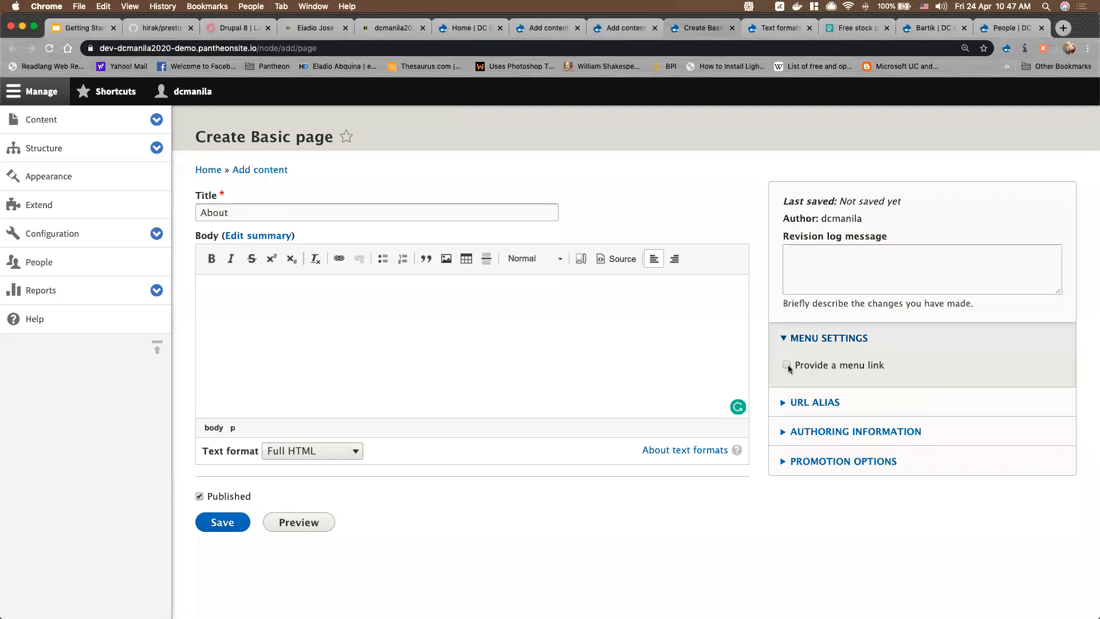
Add an 'About' menu link under <Main navigation> with weight 1
click(787, 366)
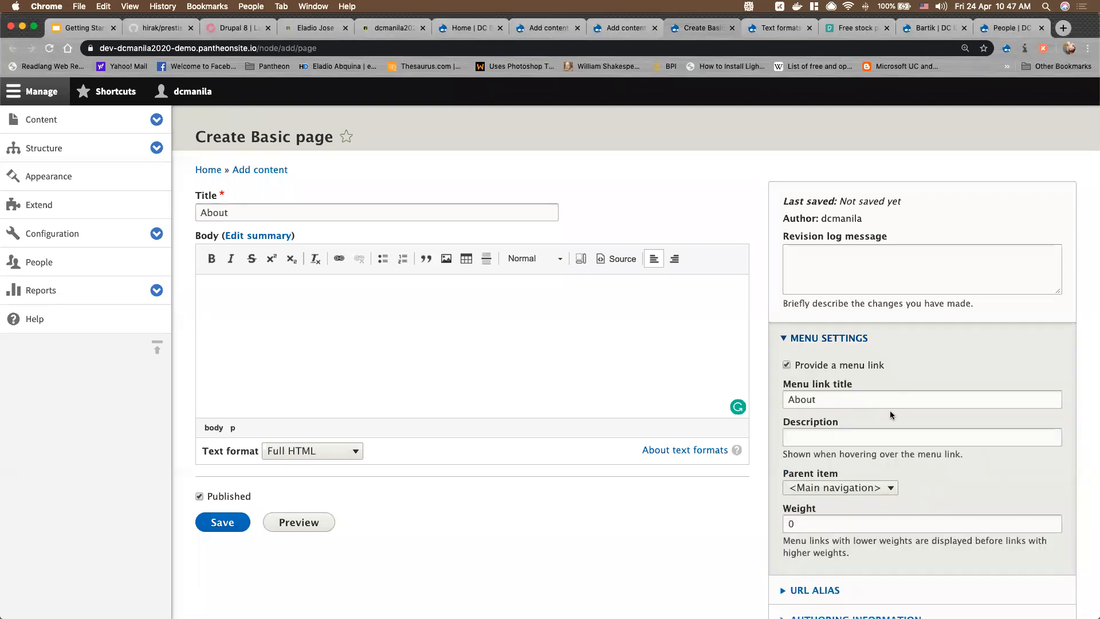
scroll(889, 411, down, 3)
click(864, 391)
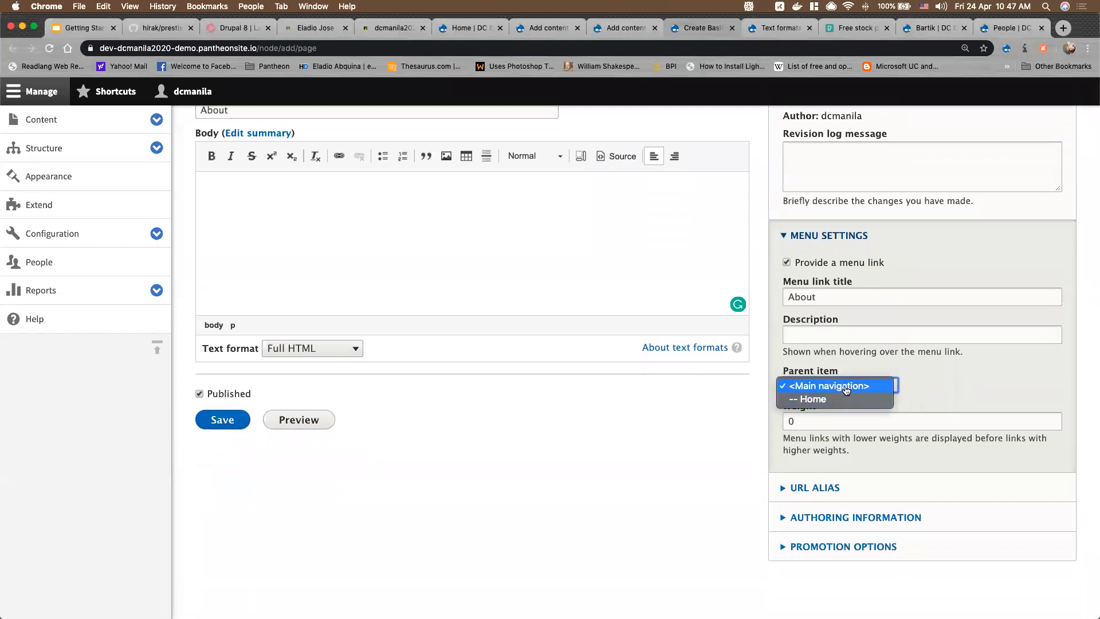
click(847, 388)
key(Tab)
text(1)
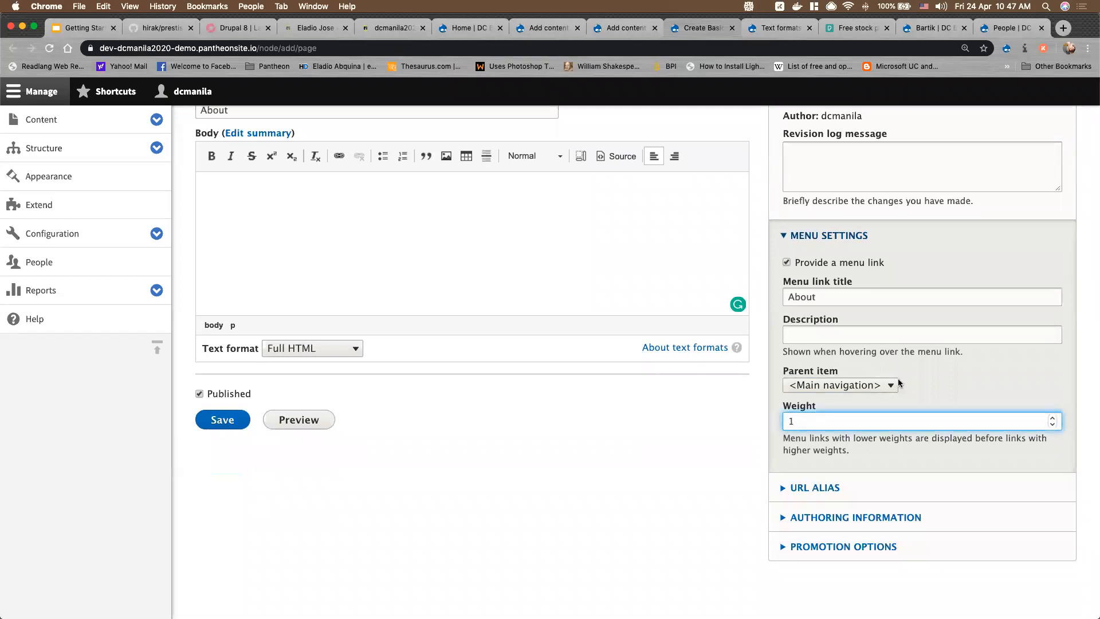
scroll(539, 439, up, 2)
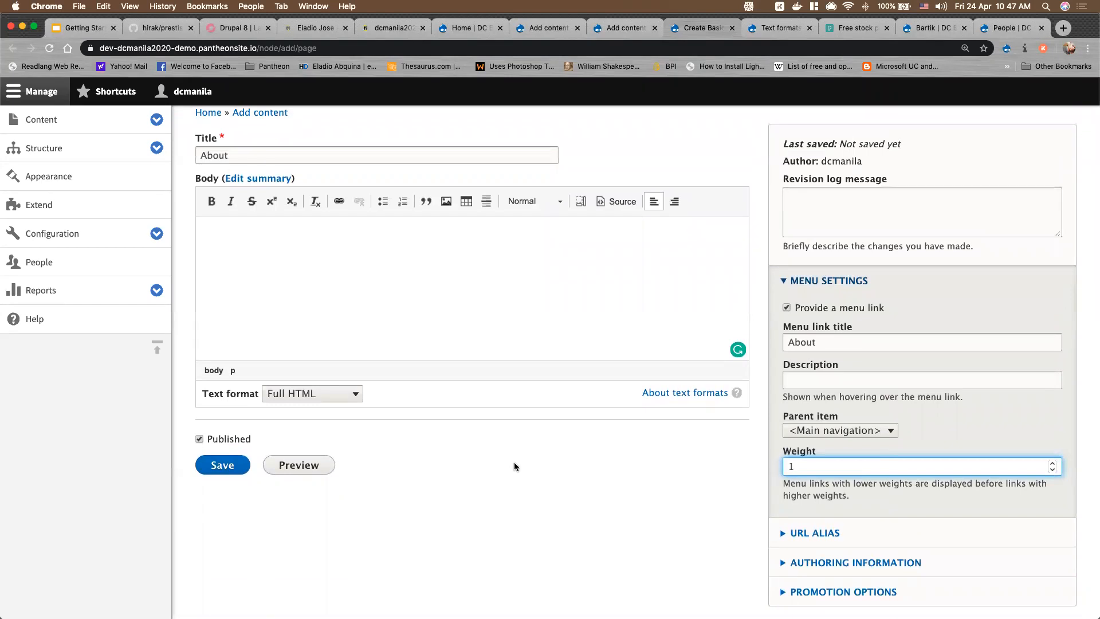
Paste the lorem ipsum paragraphs into the About body and add an empty line above them
click(340, 286)
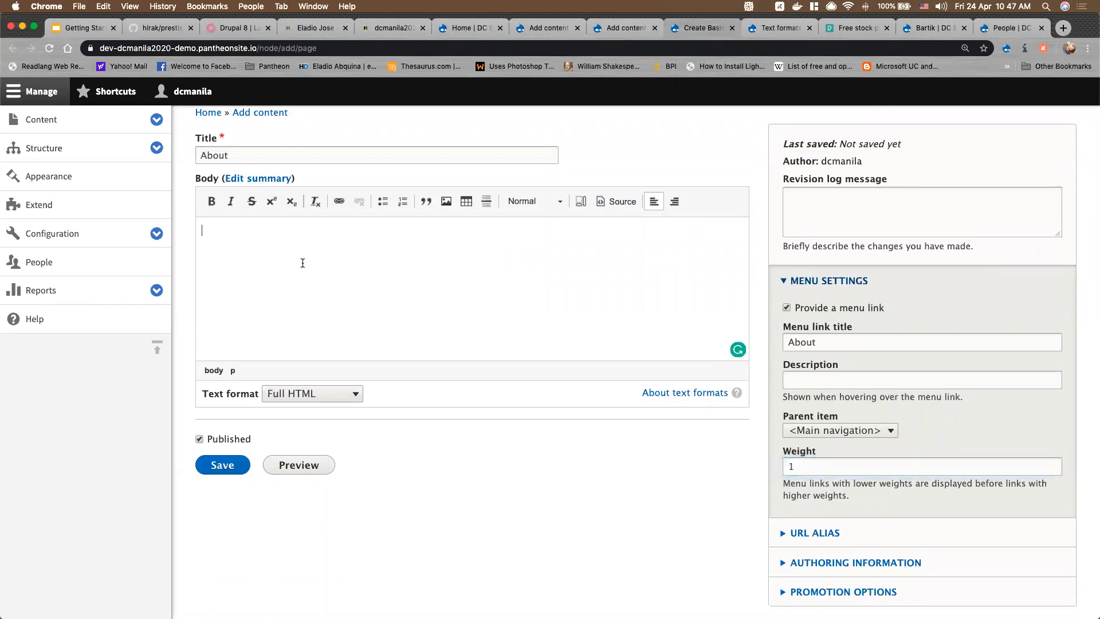
key(super+v)
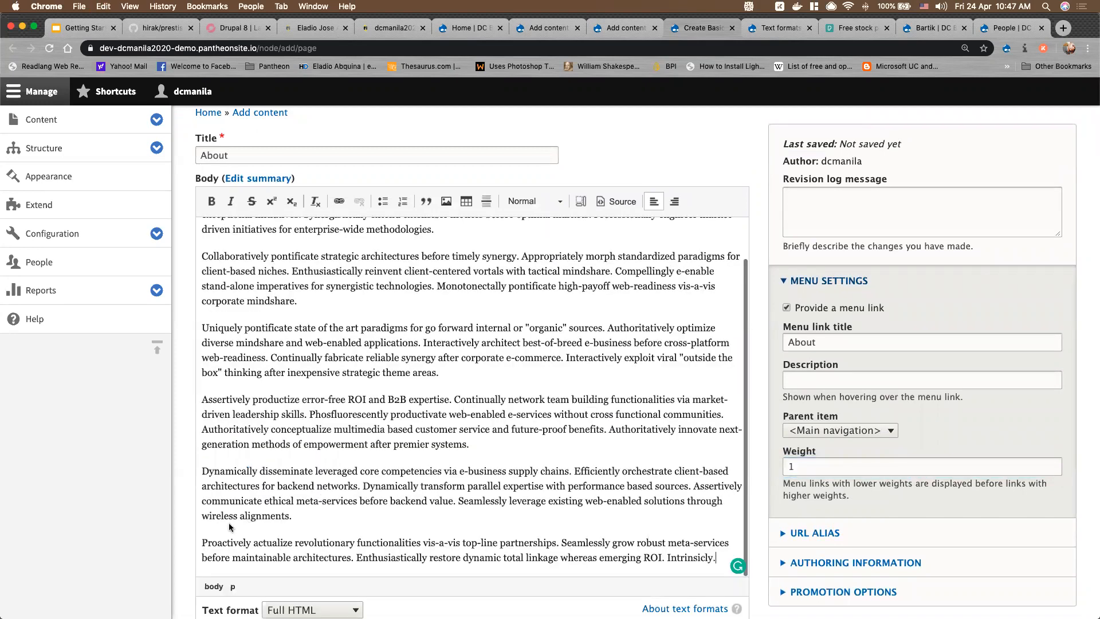
scroll(219, 542, down, 4)
scroll(531, 381, up, 6)
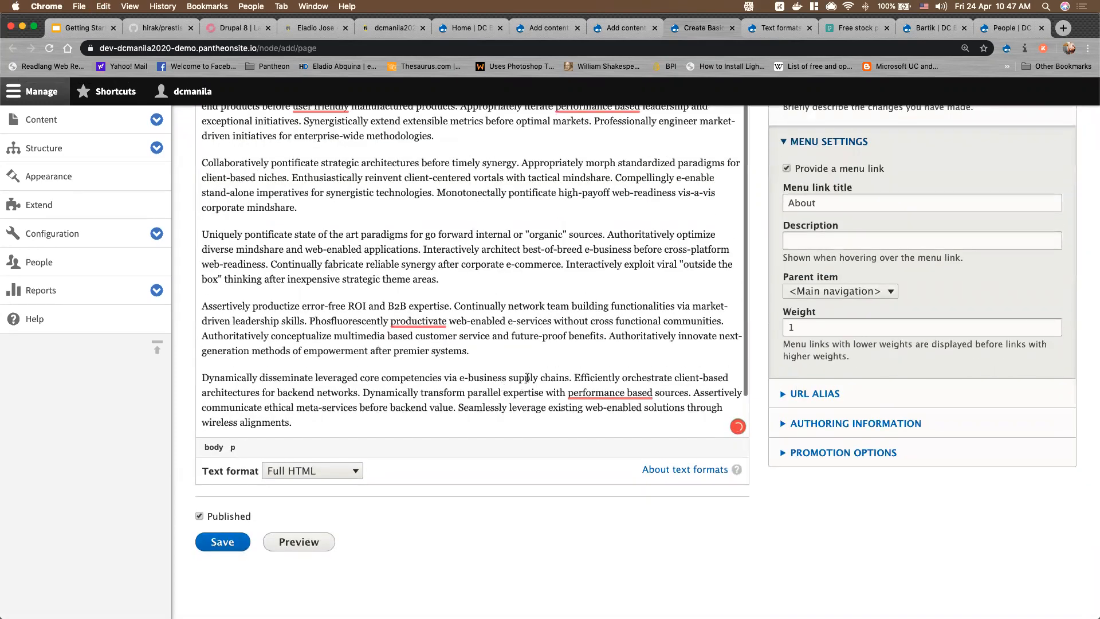
scroll(756, 362, up, 5)
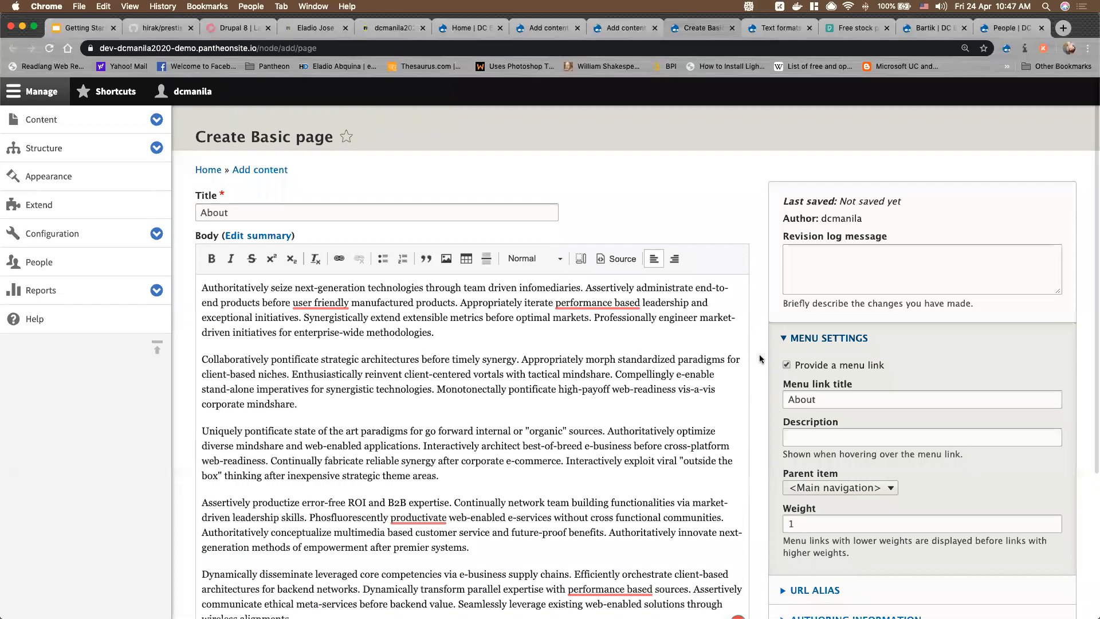
scroll(760, 359, down, 5)
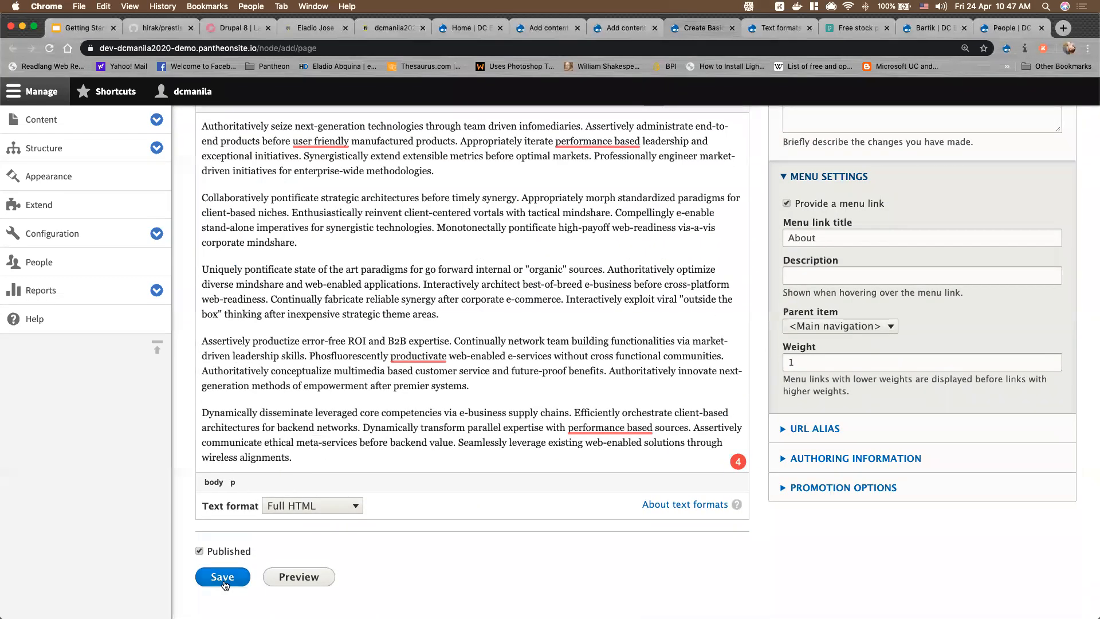
scroll(195, 288, up, 3)
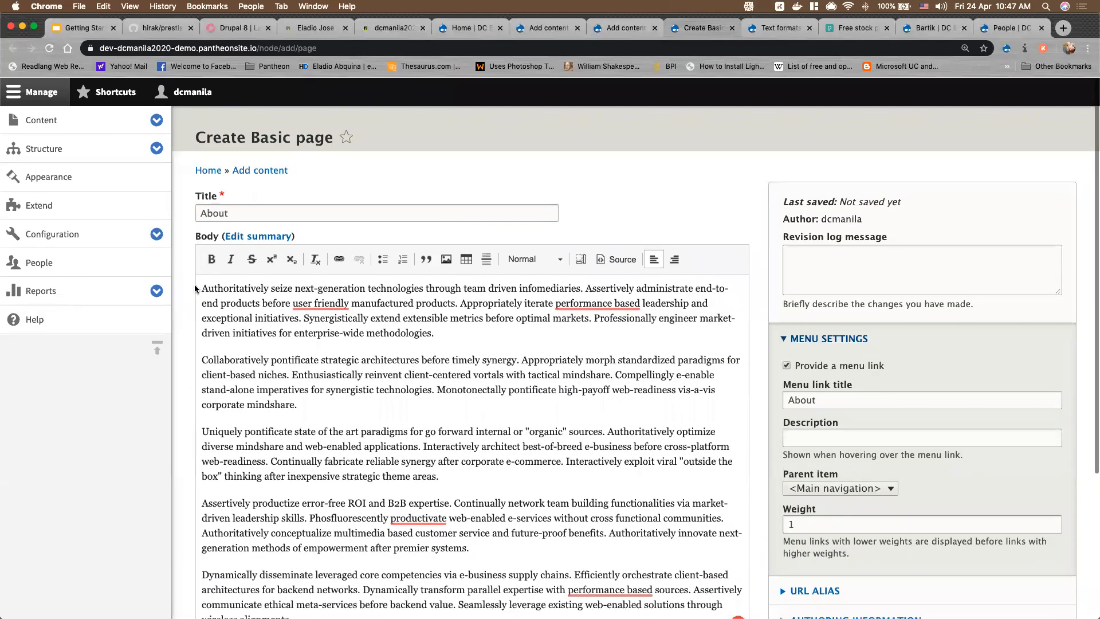
key(Return)
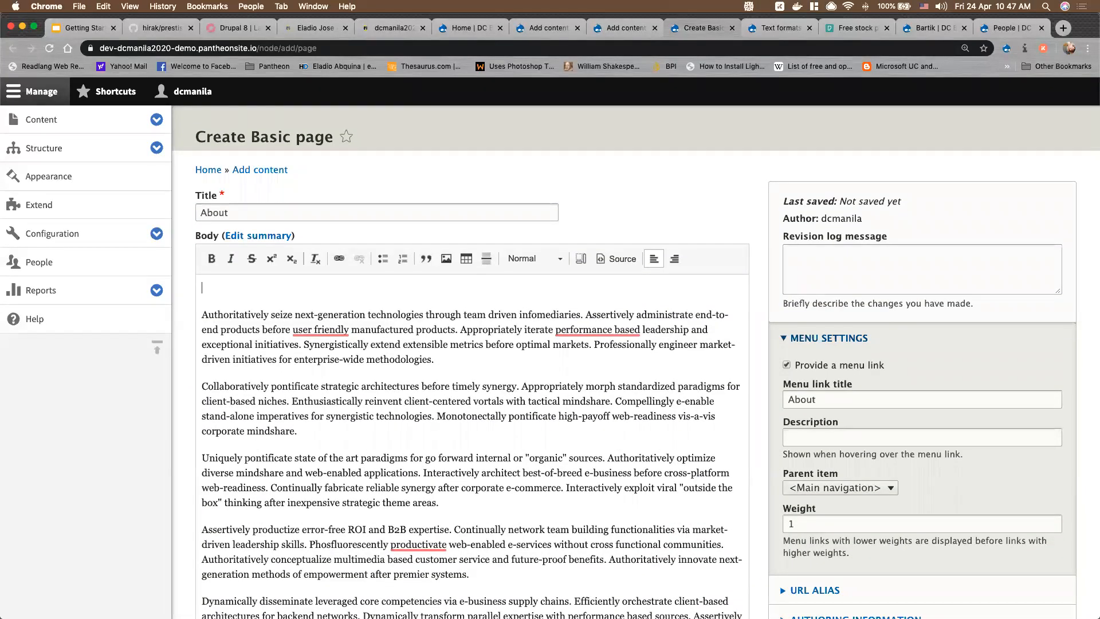
Insert the DrupalCamp skyline image into the body with alt text 'test', centered
click(446, 259)
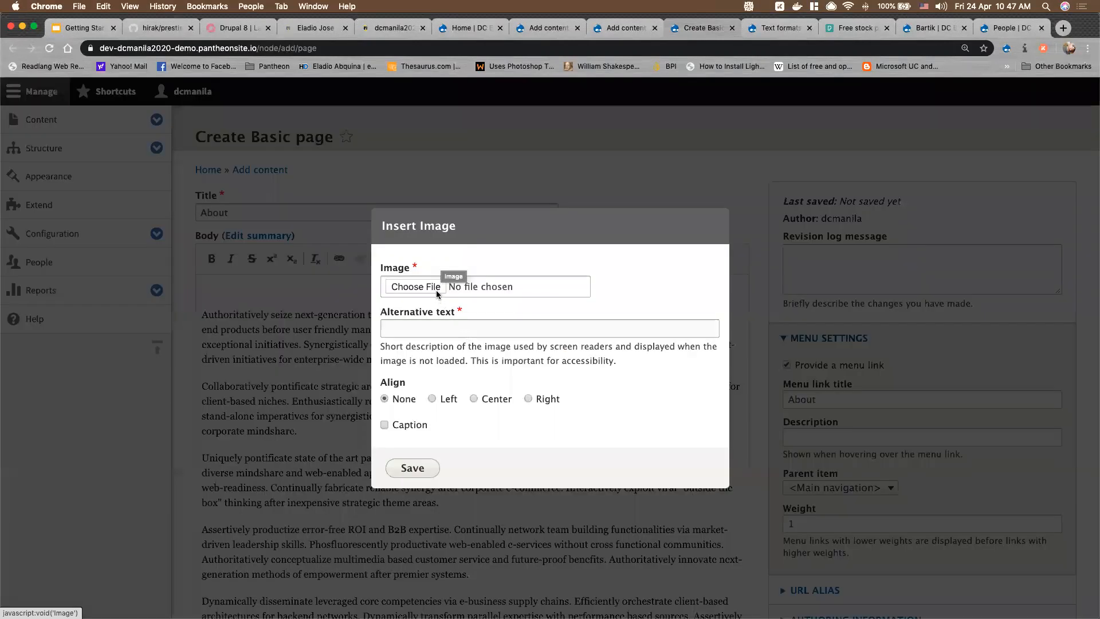
click(442, 291)
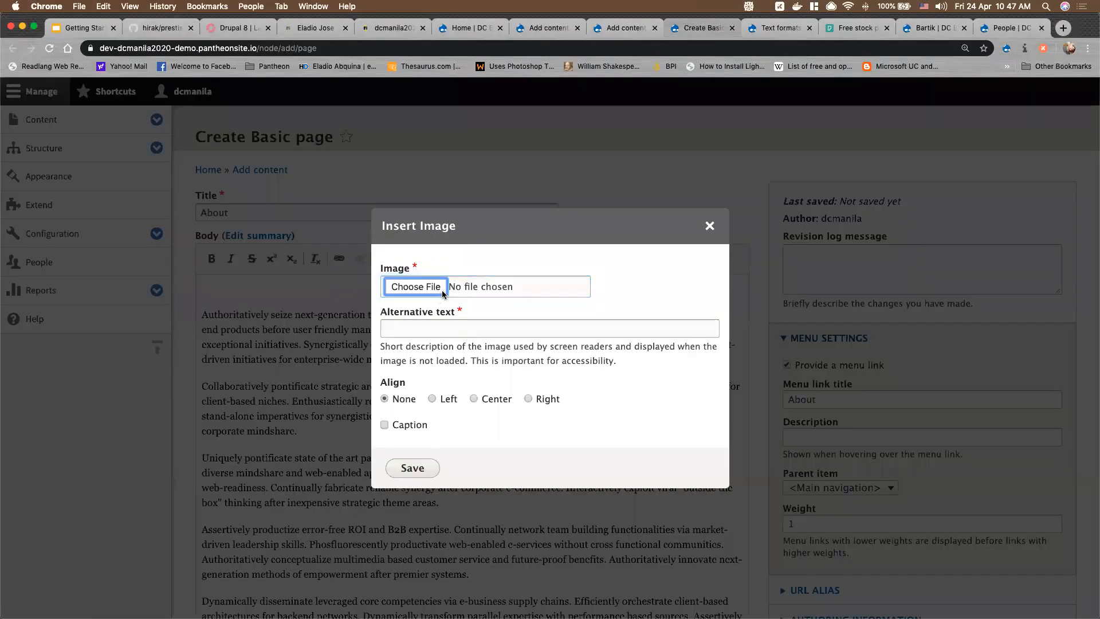
scroll(671, 249, down, 2)
scroll(671, 250, down, 3)
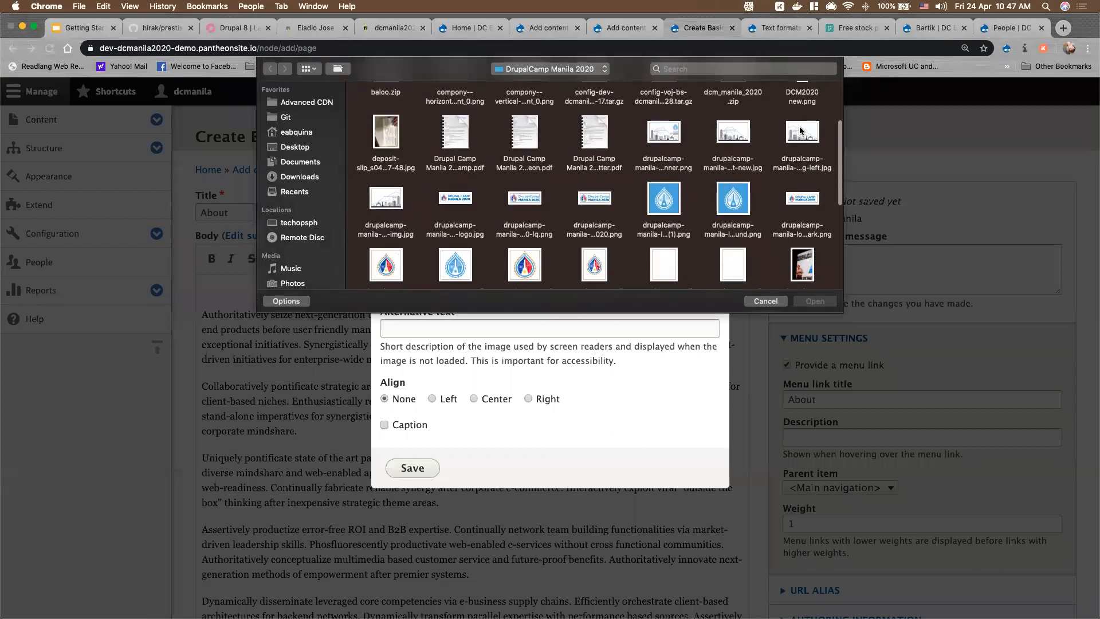
click(742, 134)
click(816, 302)
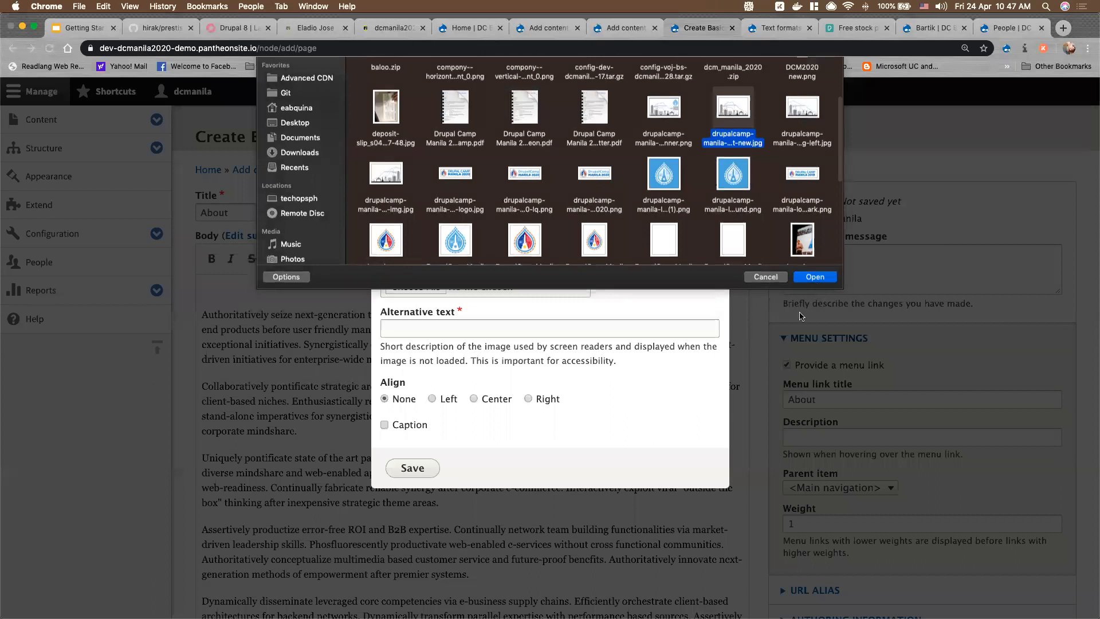
click(430, 331)
text(test)
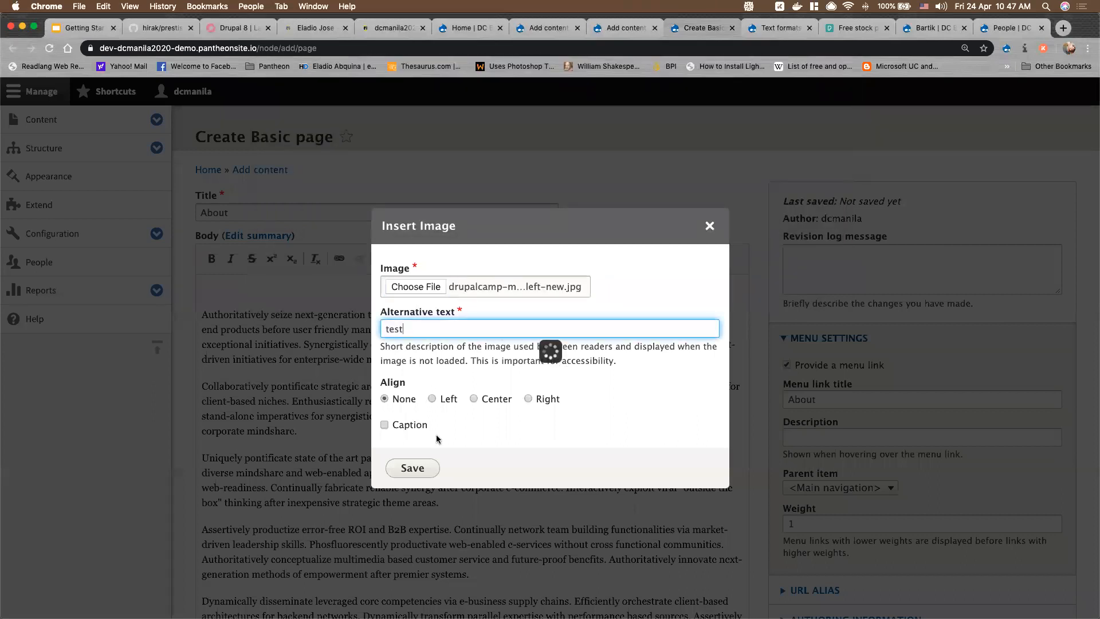
click(474, 397)
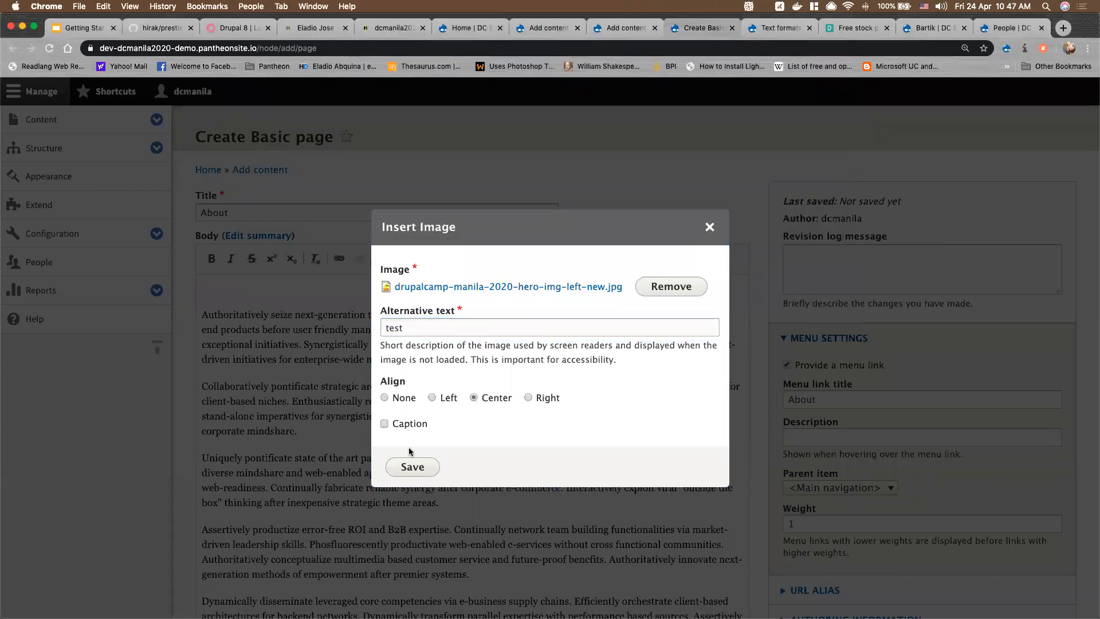
click(410, 465)
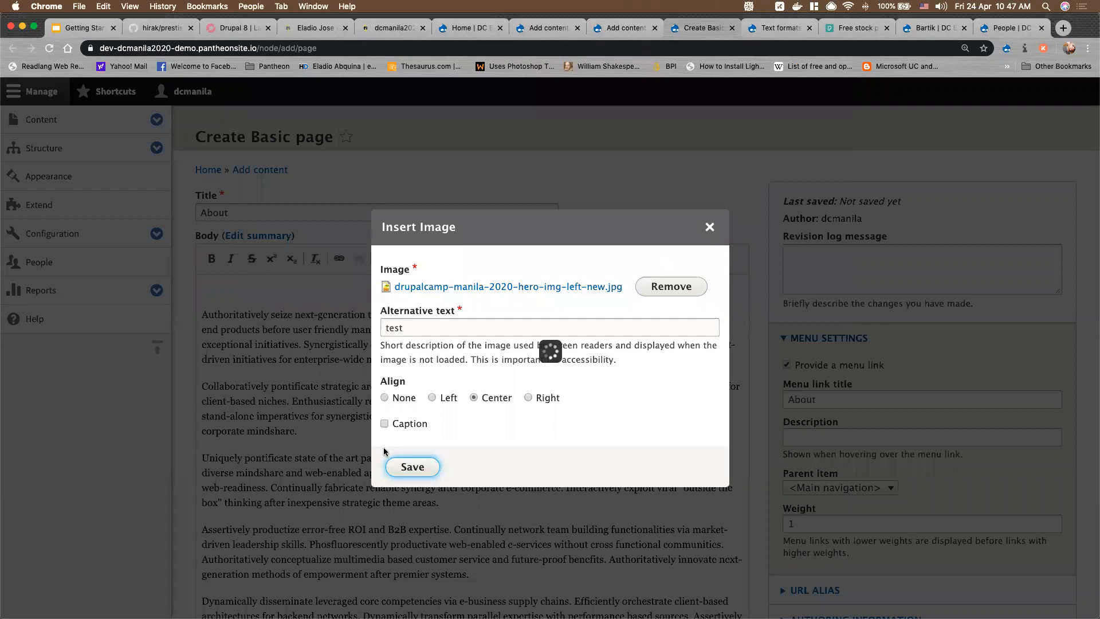
Save the new About basic page
scroll(455, 461, down, 5)
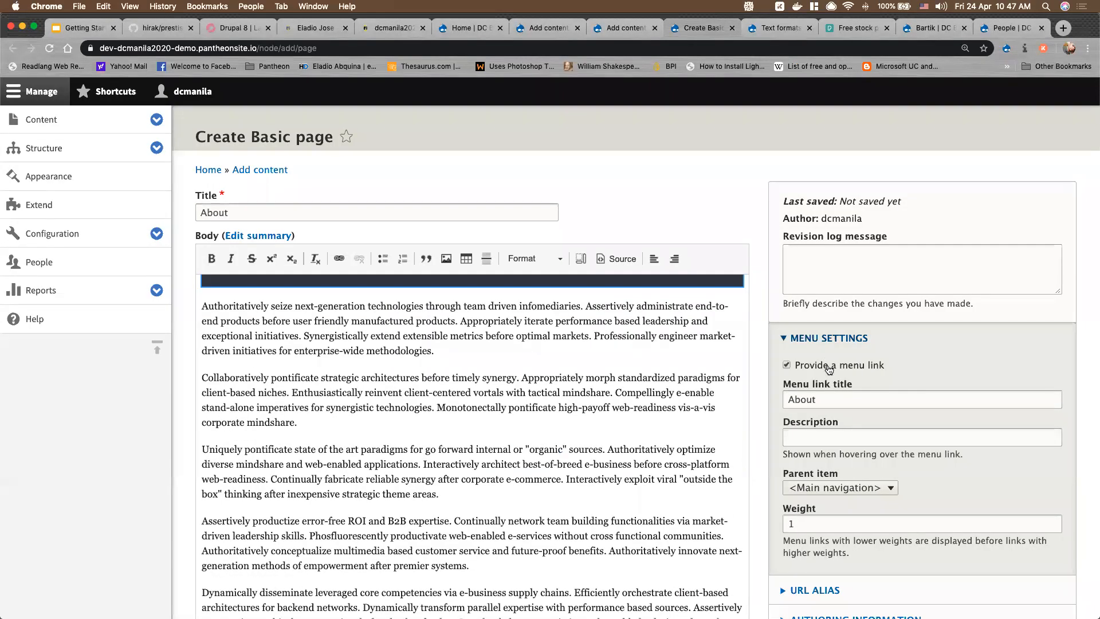
scroll(847, 401, down, 3)
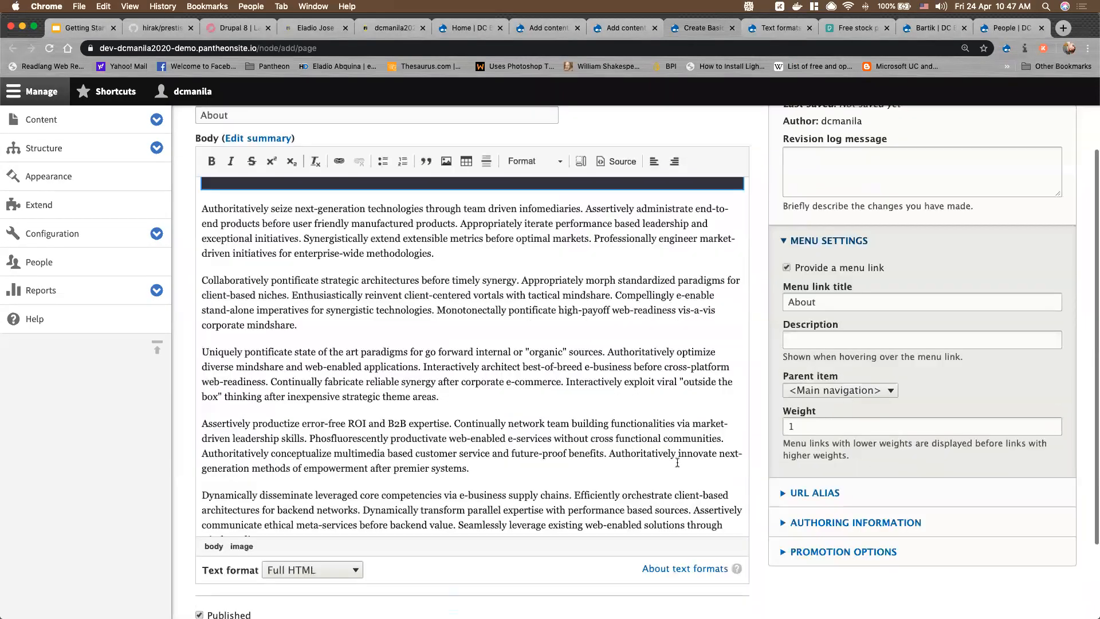
scroll(227, 562, down, 3)
click(222, 542)
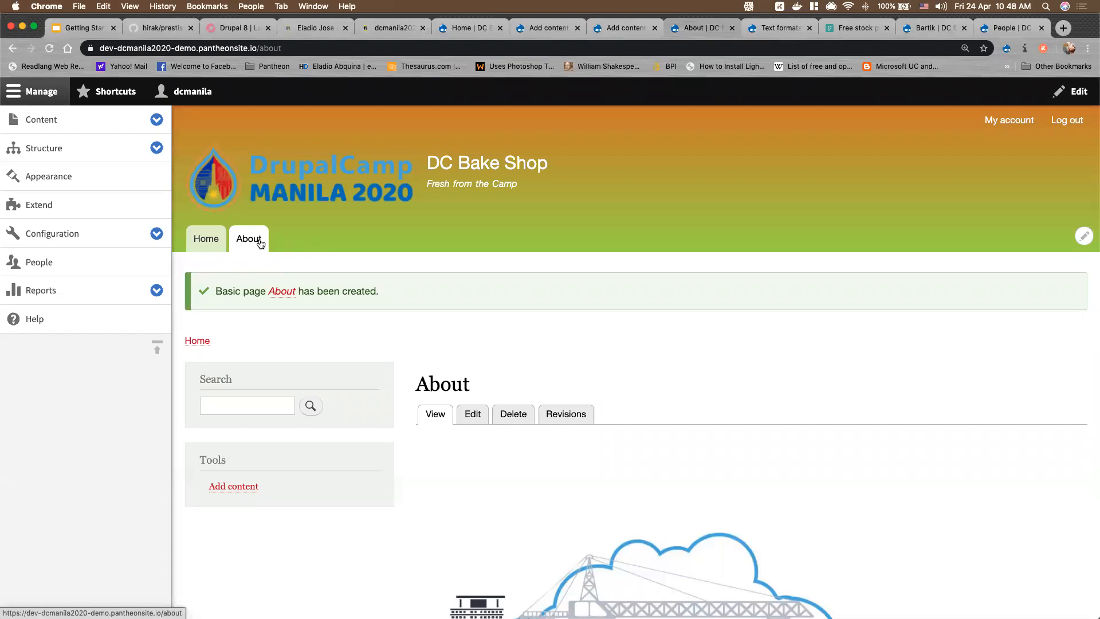
Browse the home page and the new About page, then show the presentation's Activity 2 slide
click(210, 244)
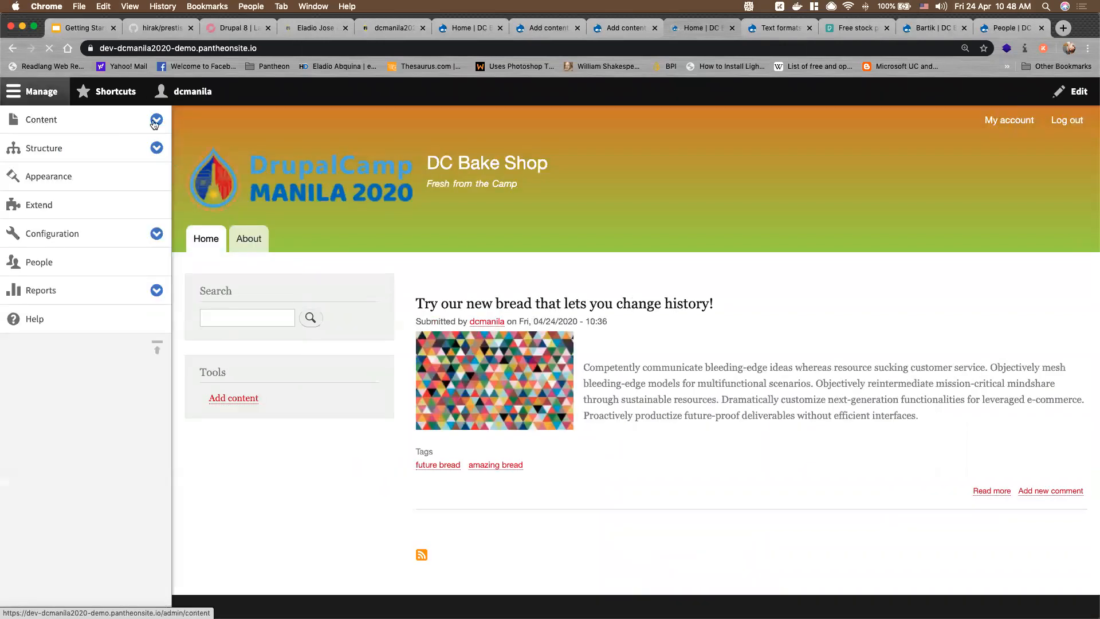
click(154, 124)
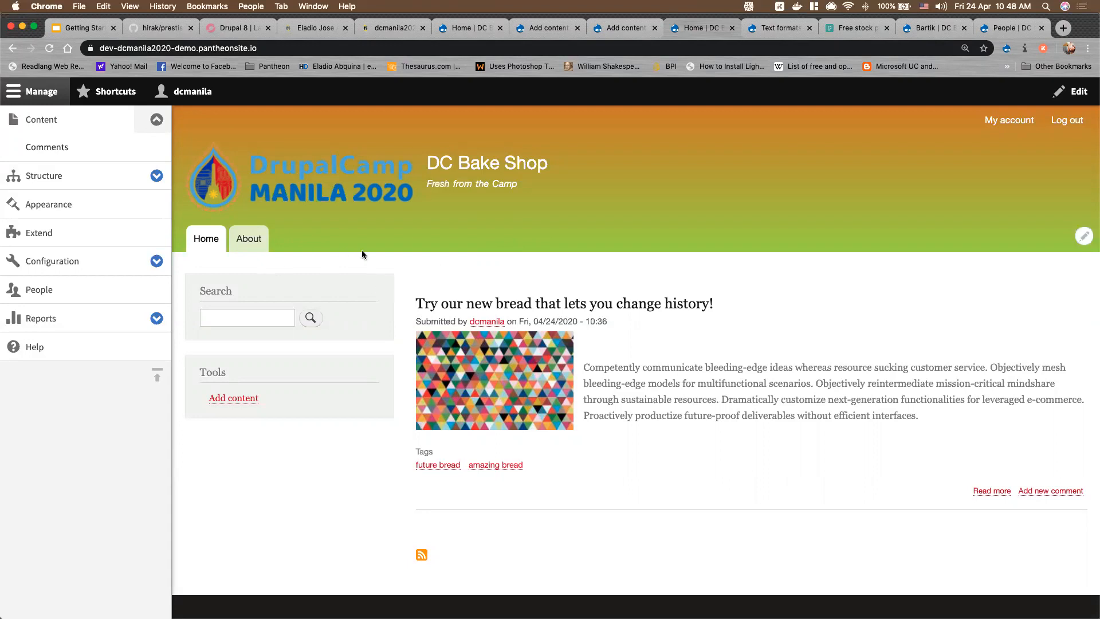
click(247, 251)
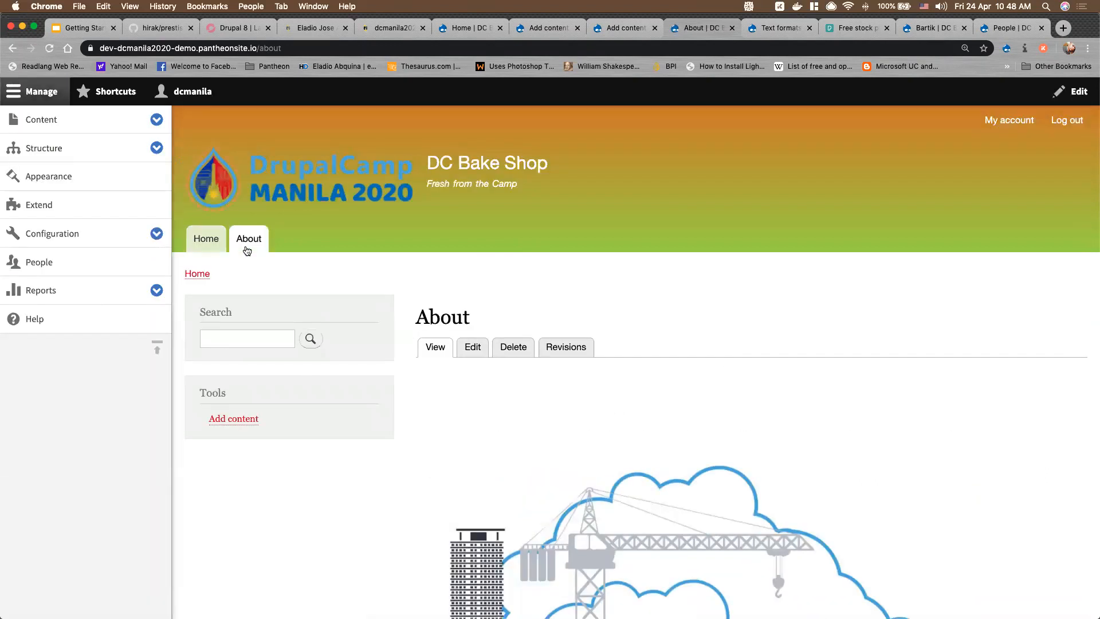
scroll(534, 369, down, 5)
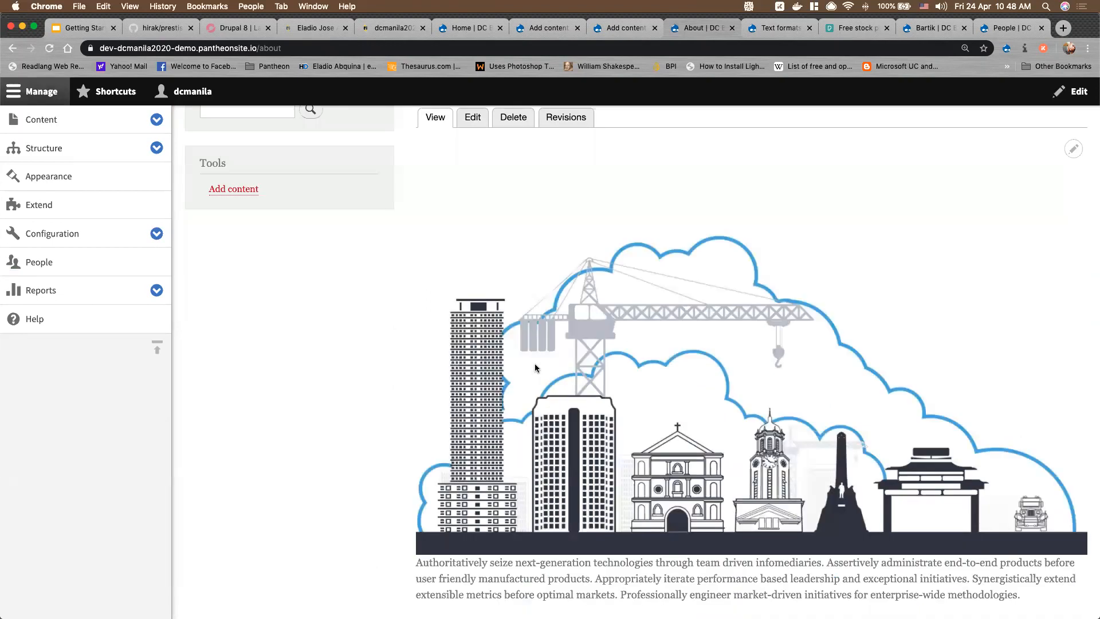
scroll(535, 368, down, 4)
scroll(536, 366, up, 10)
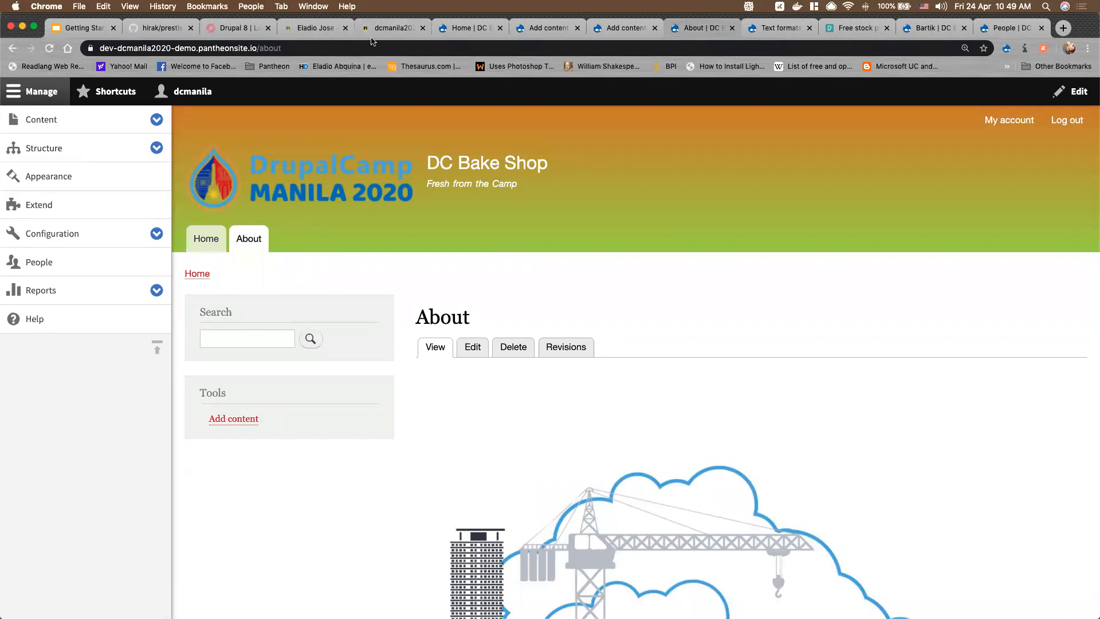
click(85, 30)
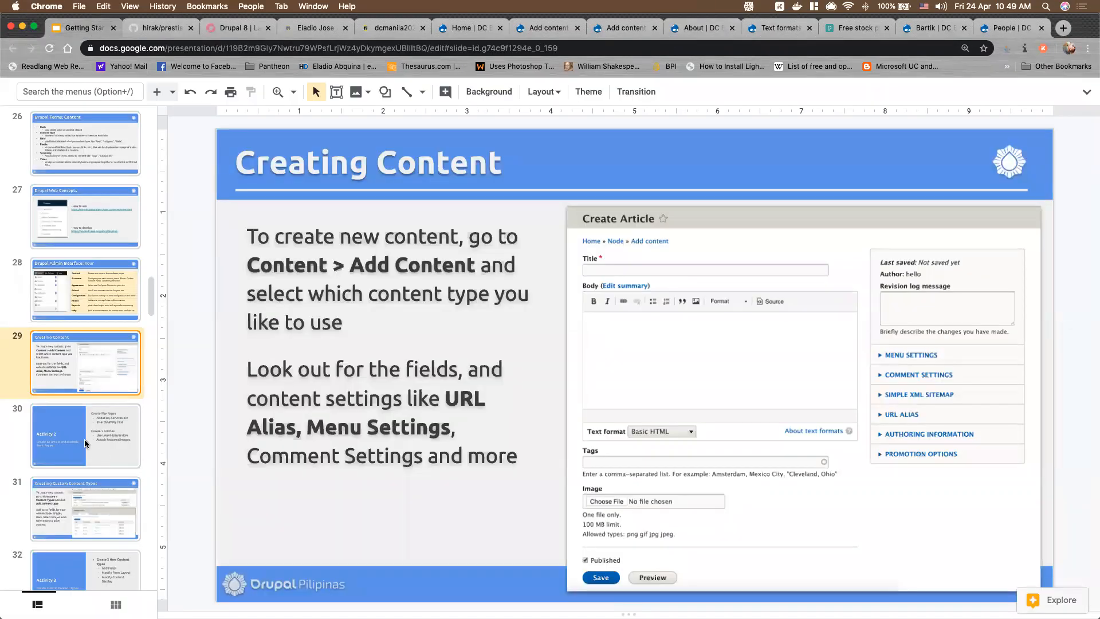
click(85, 443)
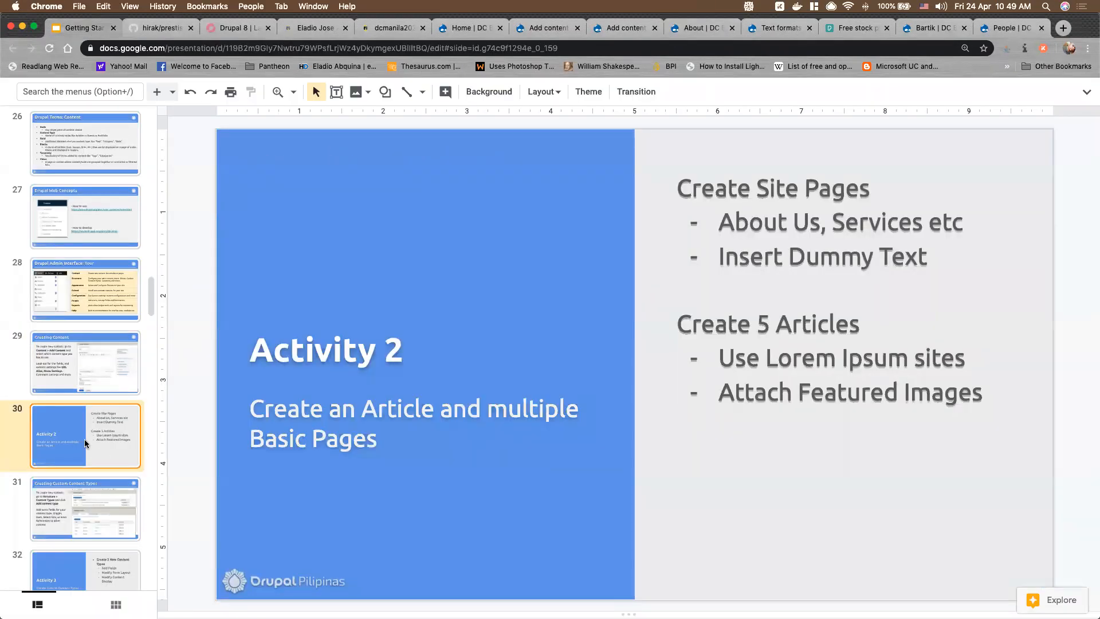
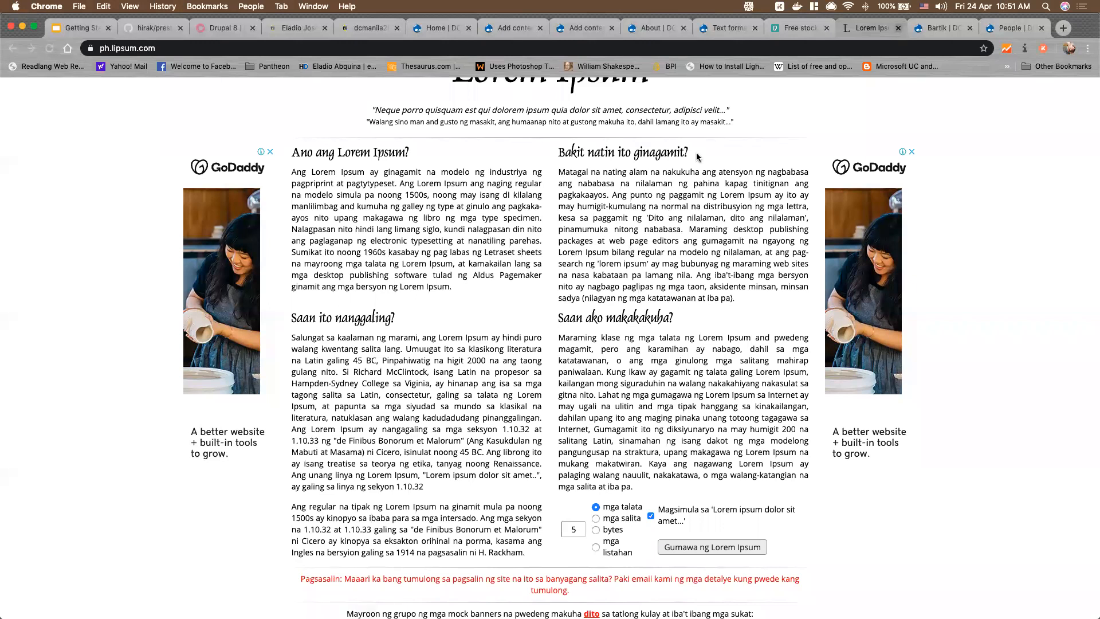
Close the Lorem Ipsum and Pexels stock-photo tabs and view the DC Bake Shop home page
key(super+w)
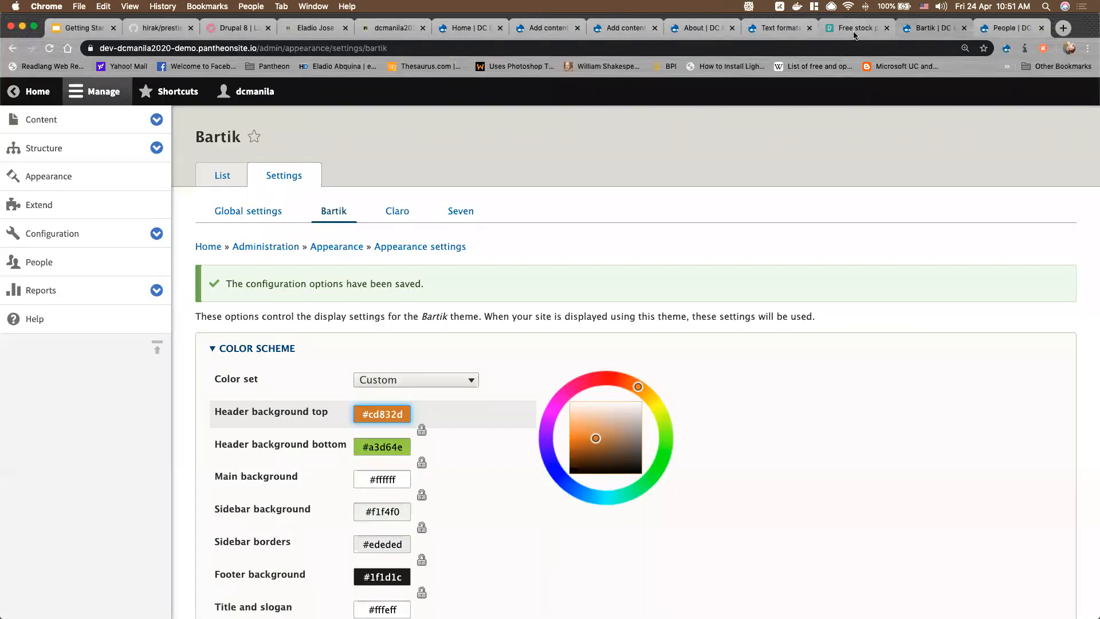
click(854, 34)
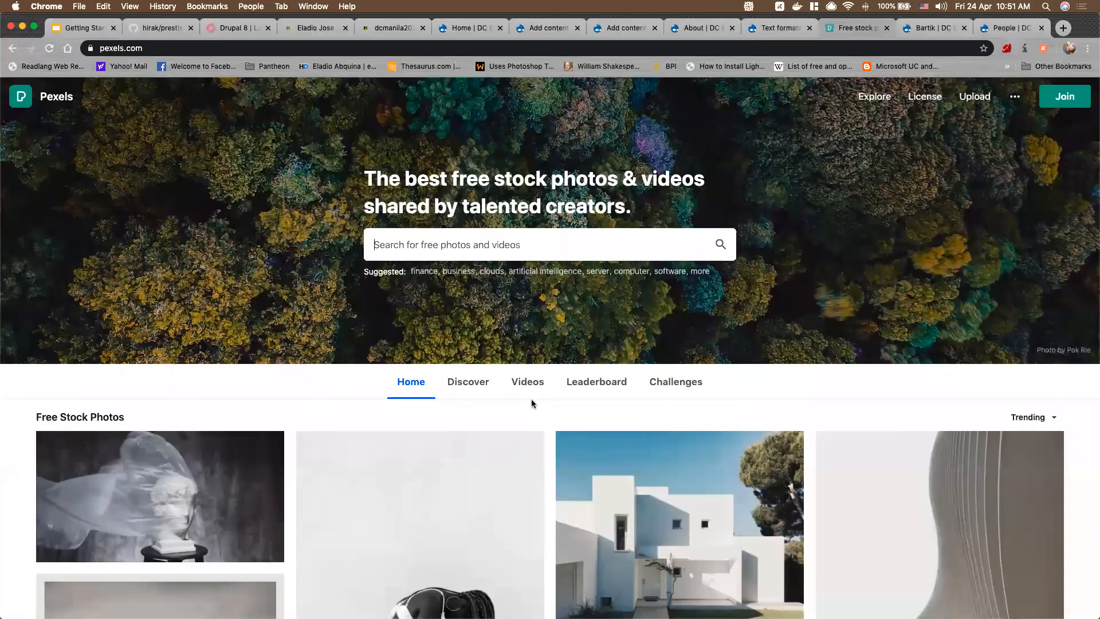
scroll(532, 401, down, 5)
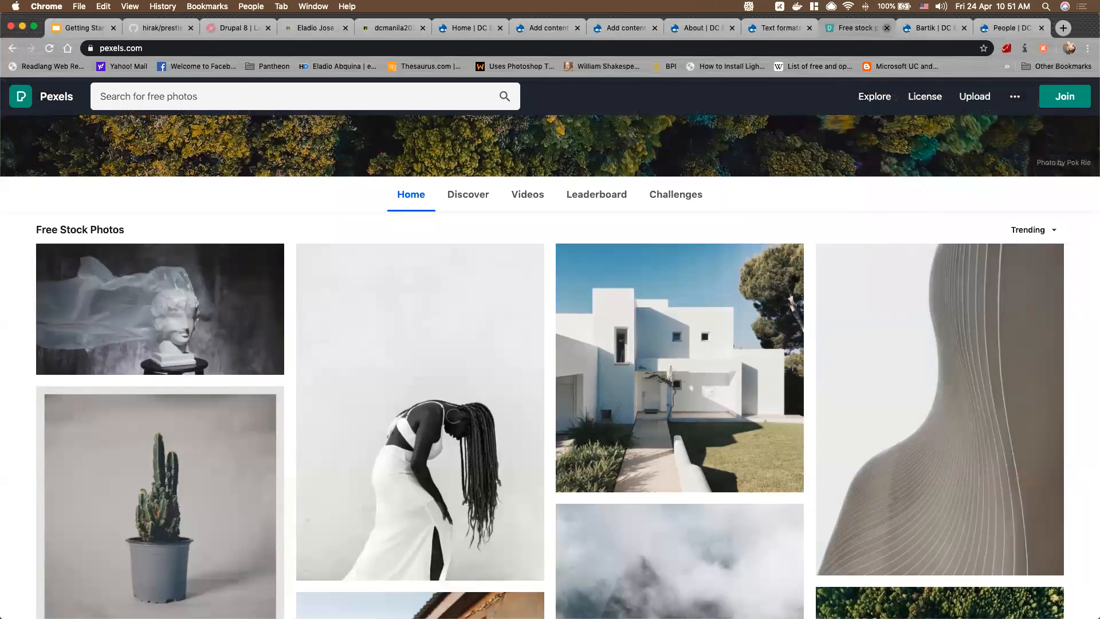
click(886, 28)
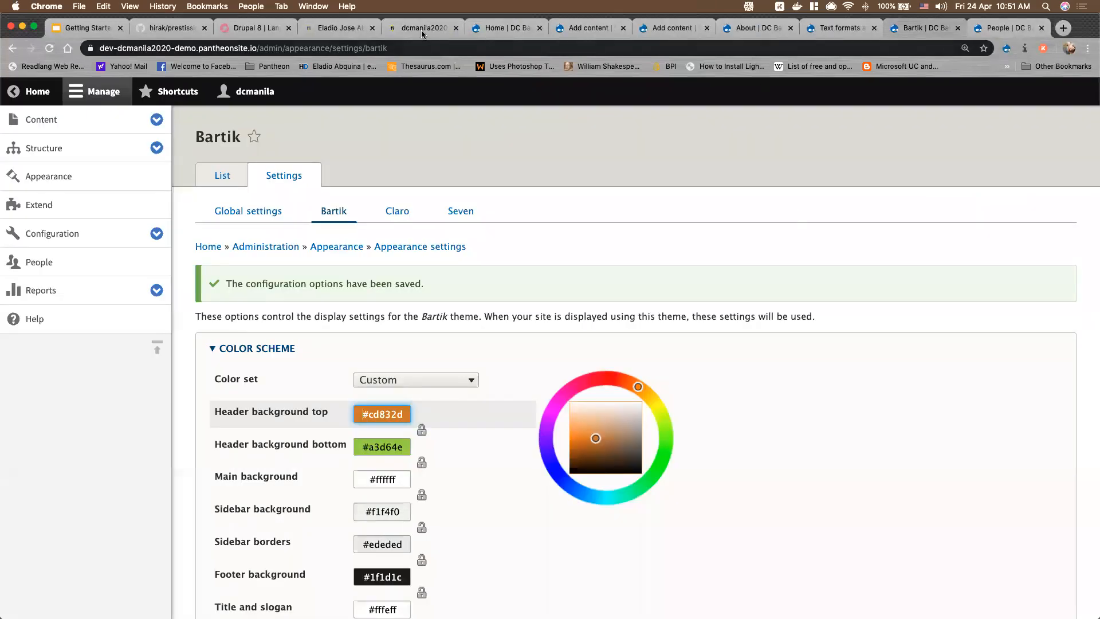
click(508, 28)
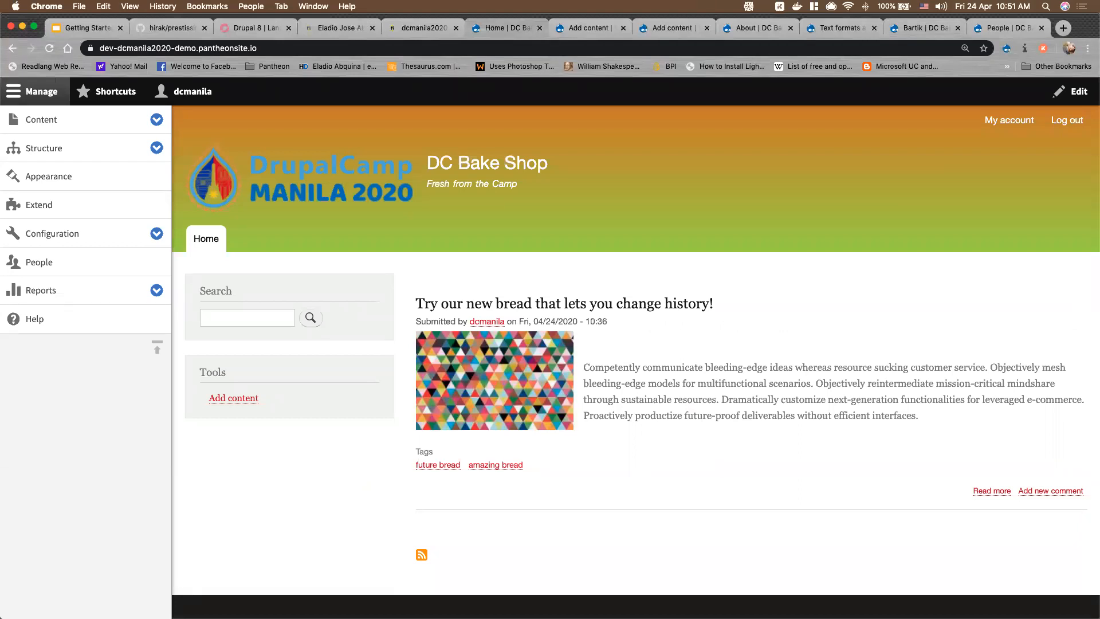
key(super+shift+n)
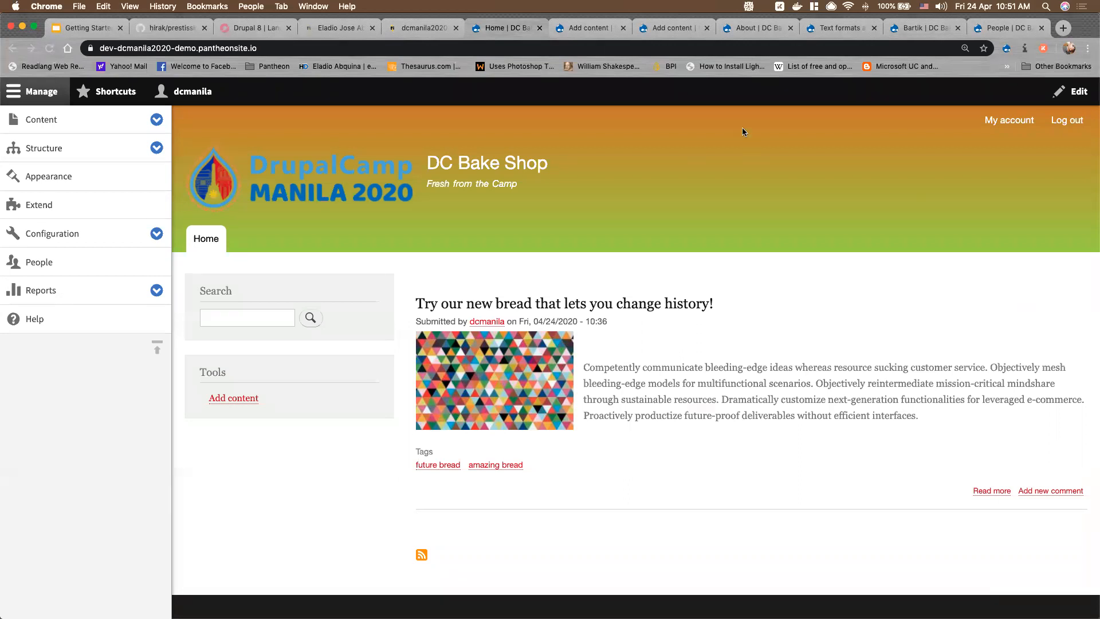
Review the saved Bartik color scheme and logo settings, then go to Global settings
click(924, 25)
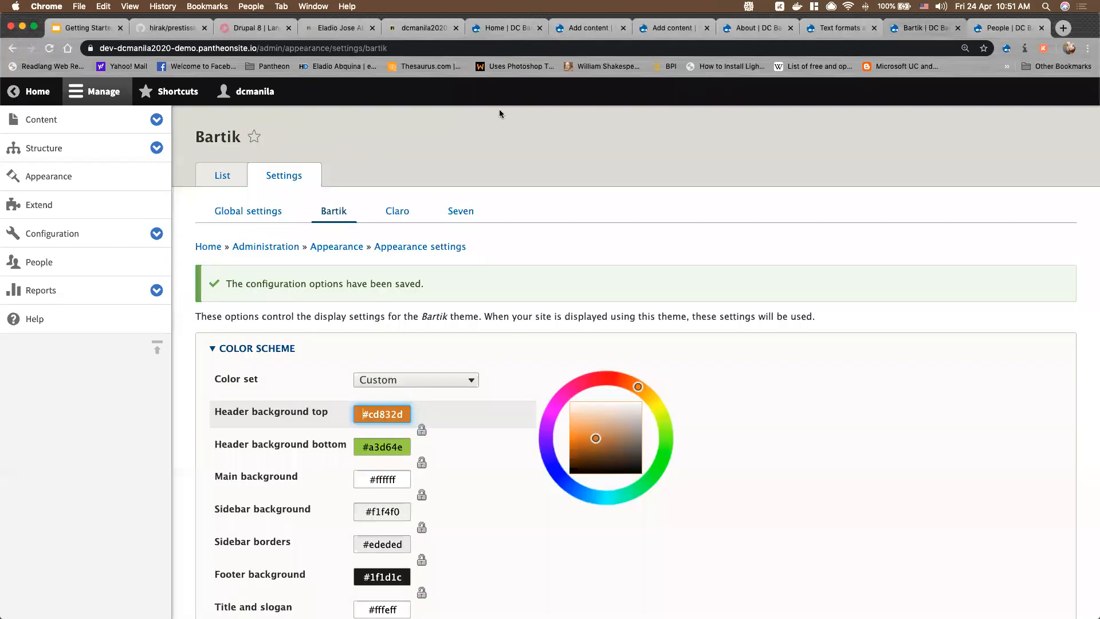
scroll(385, 355, down, 7)
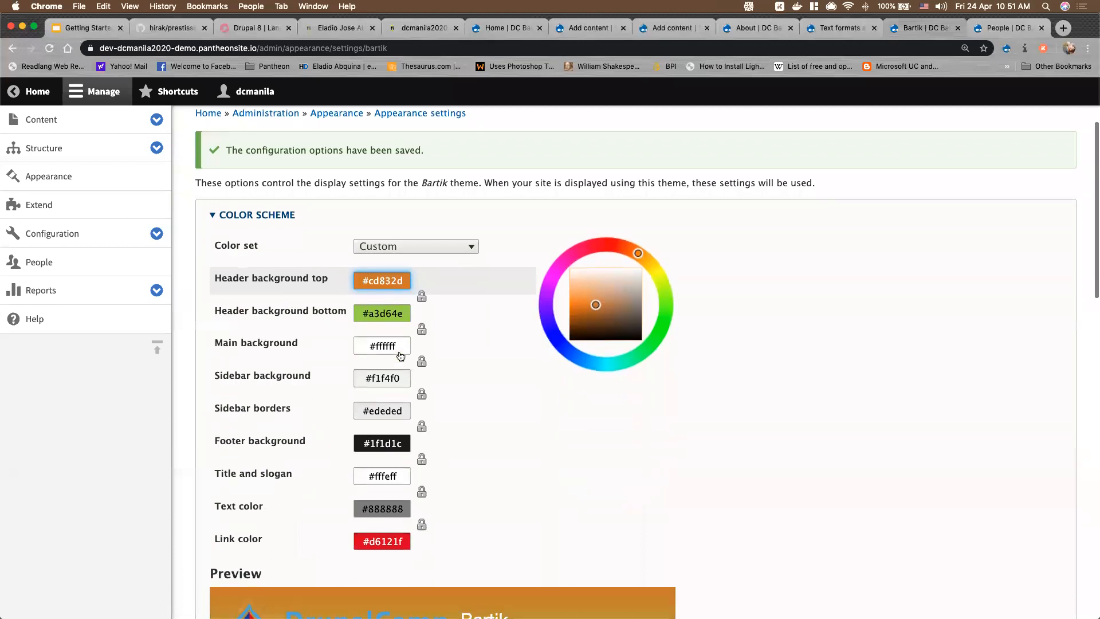
scroll(384, 355, down, 8)
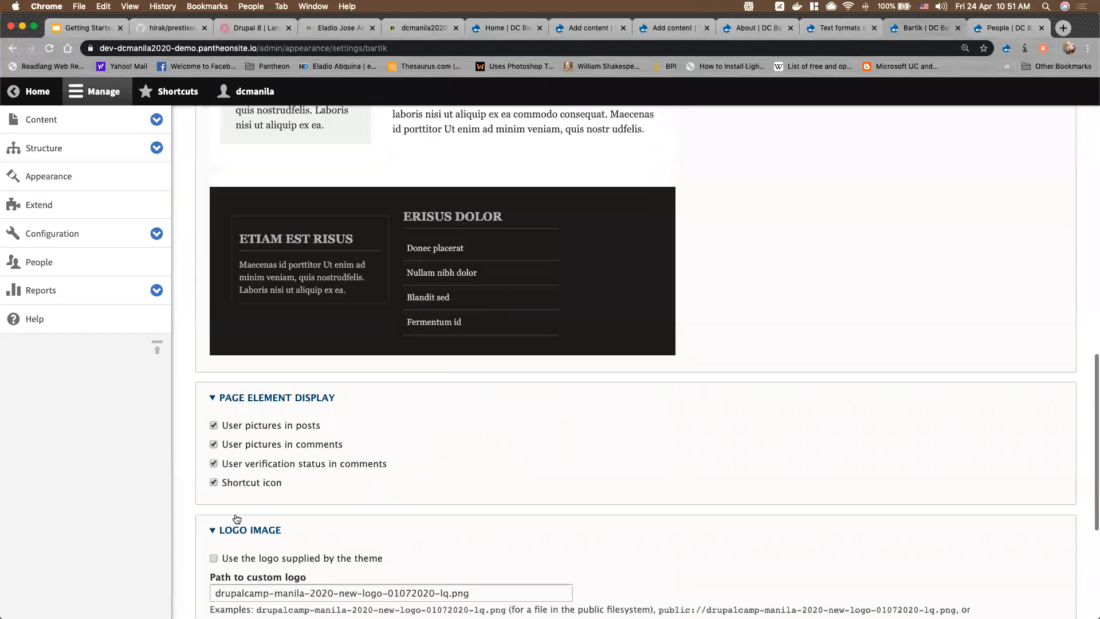
scroll(244, 519, down, 3)
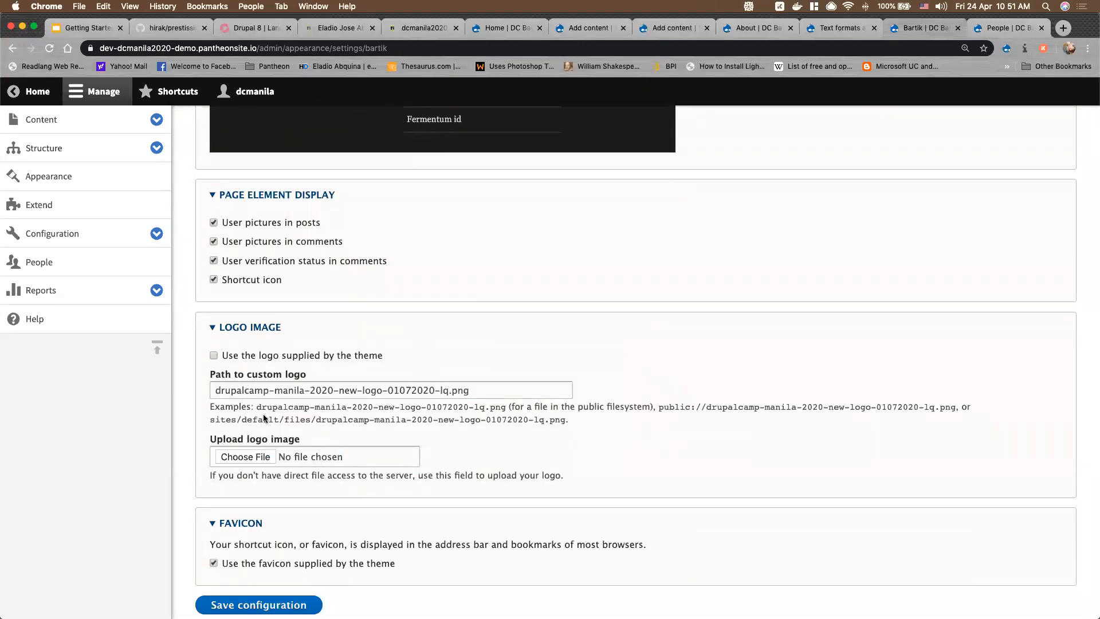
scroll(264, 322, up, 13)
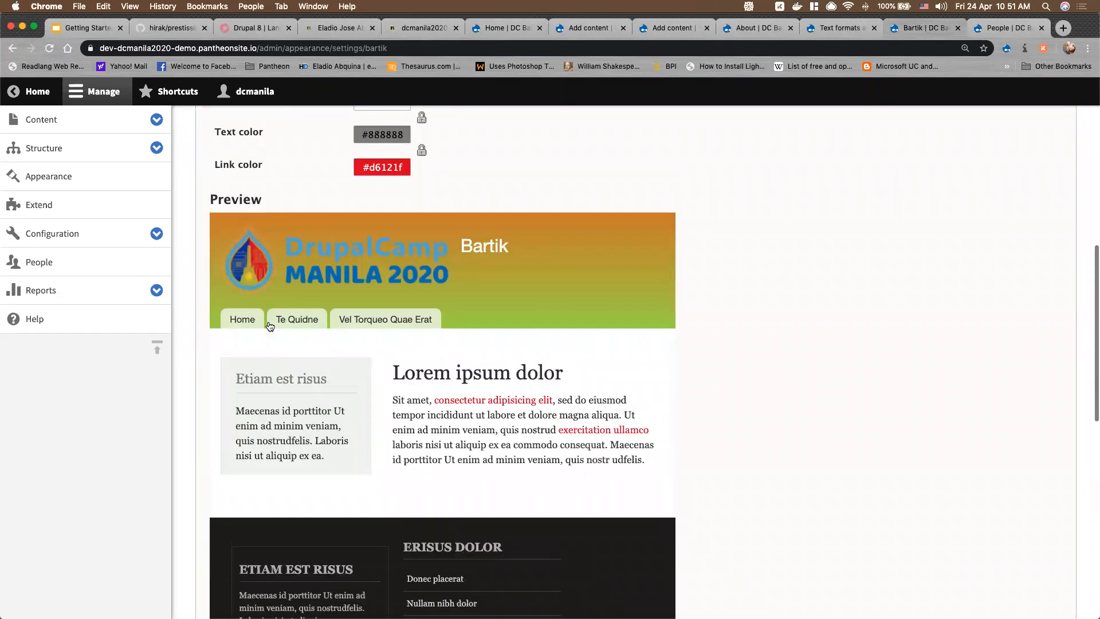
scroll(269, 321, up, 6)
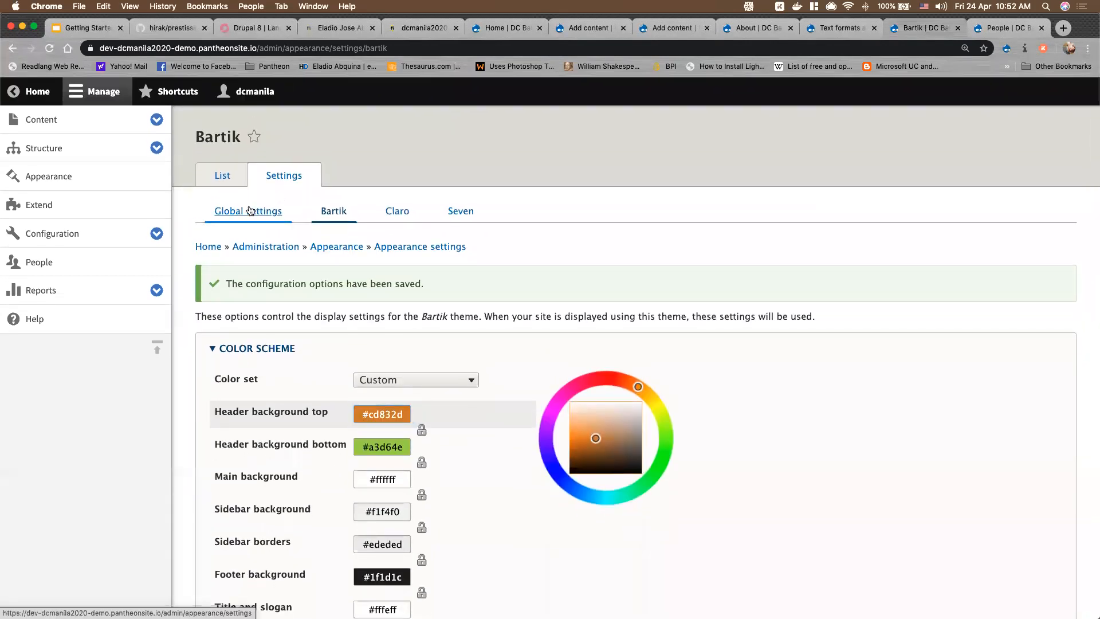
click(250, 210)
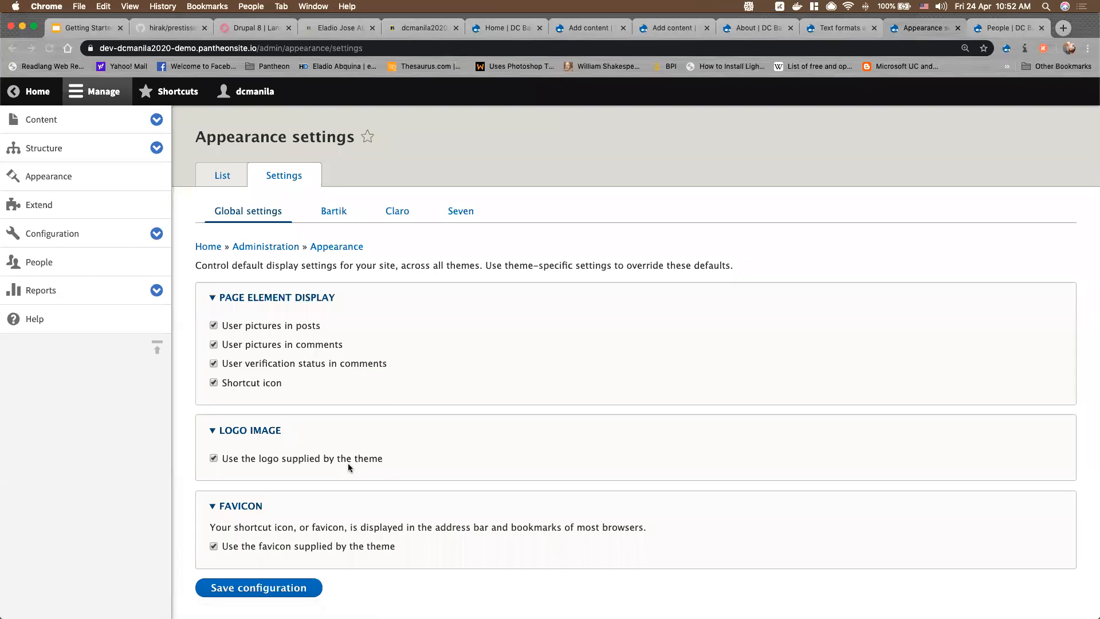
Turn off 'Use the logo supplied by the theme' globally, save, and reload the home page
click(271, 459)
scroll(271, 459, down, 5)
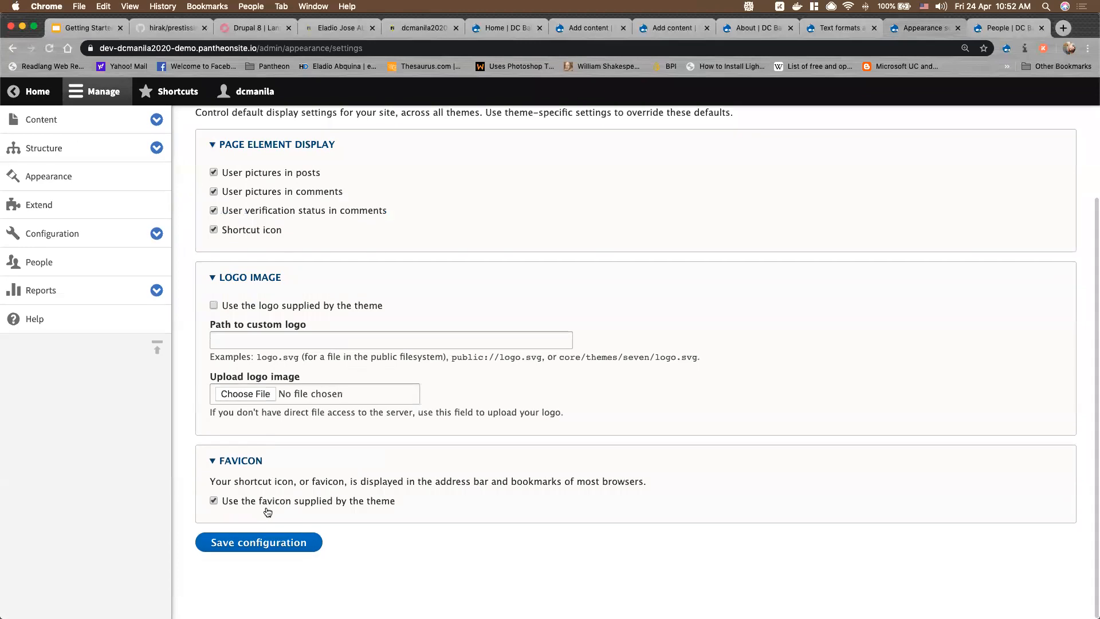
click(276, 543)
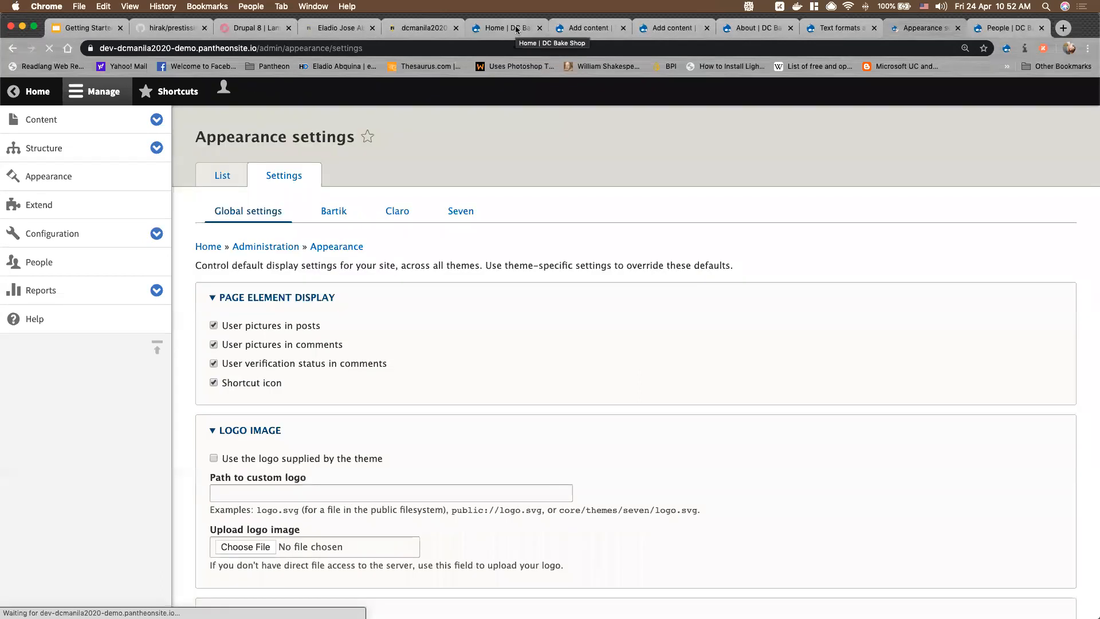
click(507, 27)
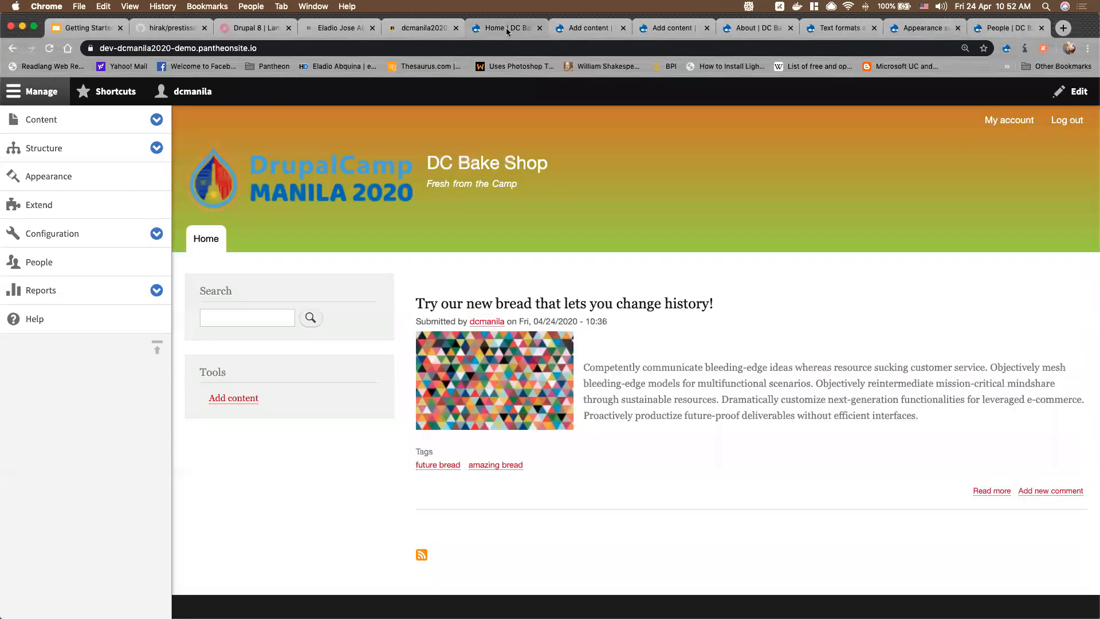
click(48, 48)
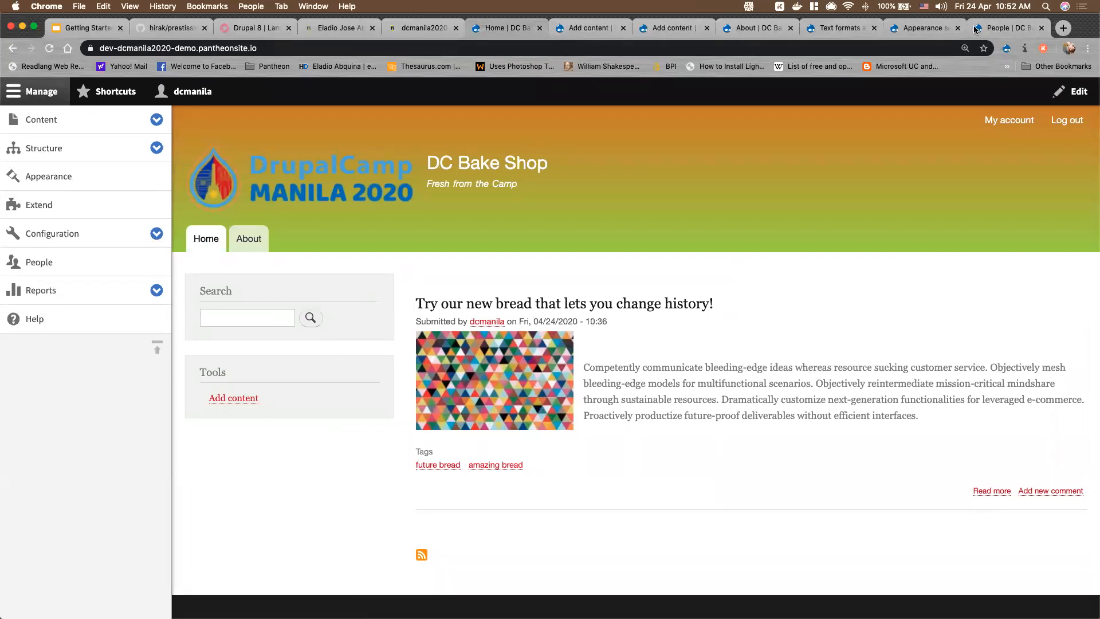
Enable 'Use the logo supplied by the theme' for Bartik, save, and switch to Pantheon's Getting Started tab
click(923, 28)
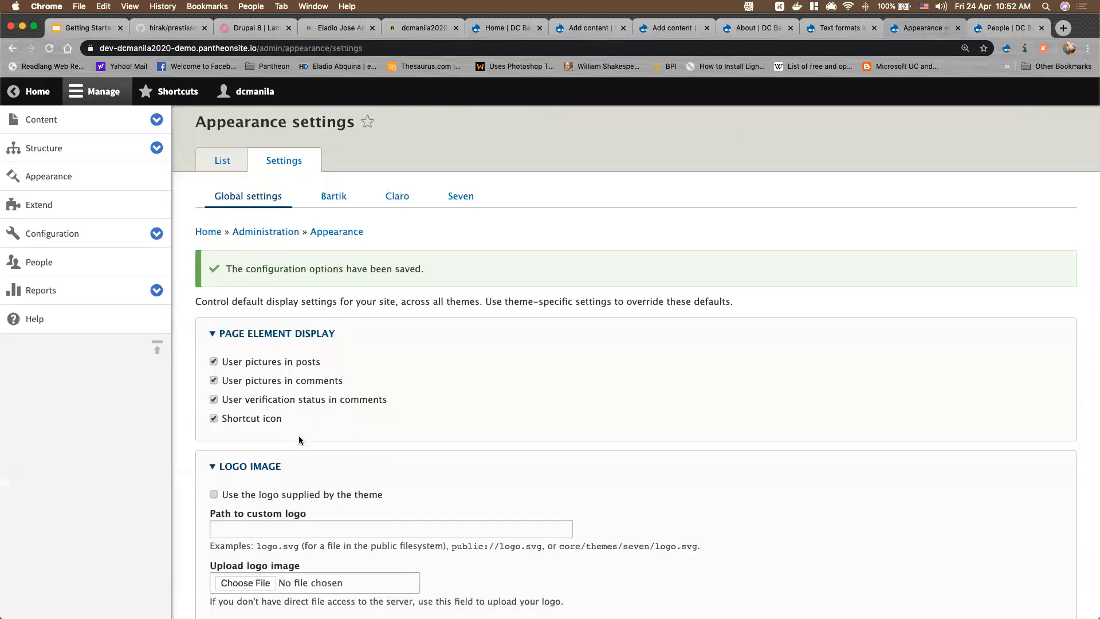
scroll(298, 435, down, 3)
scroll(298, 436, up, 4)
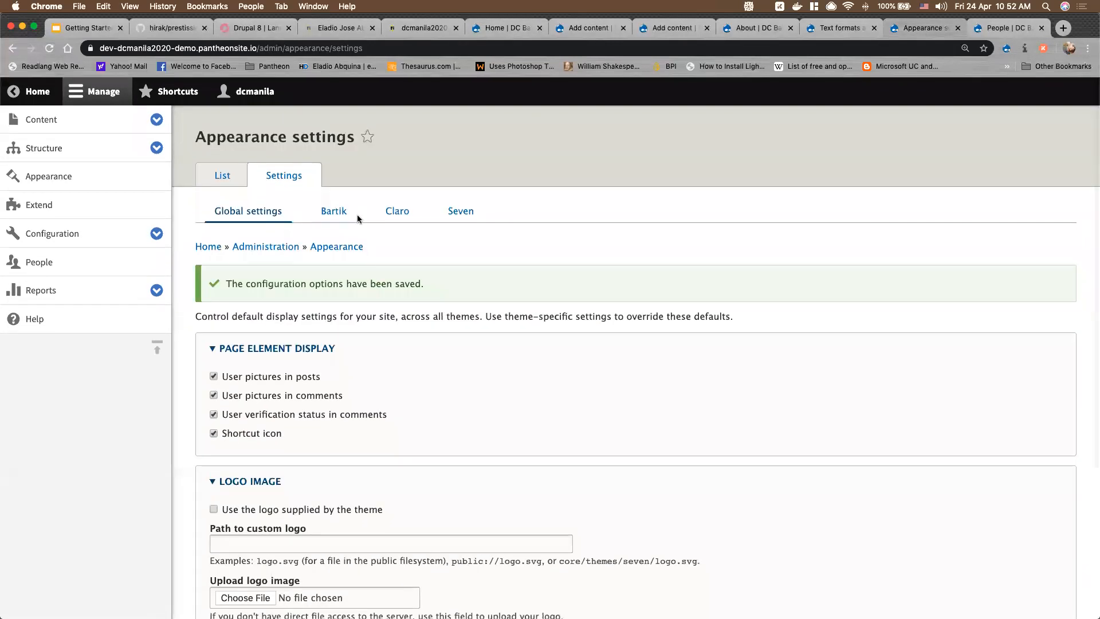
click(322, 220)
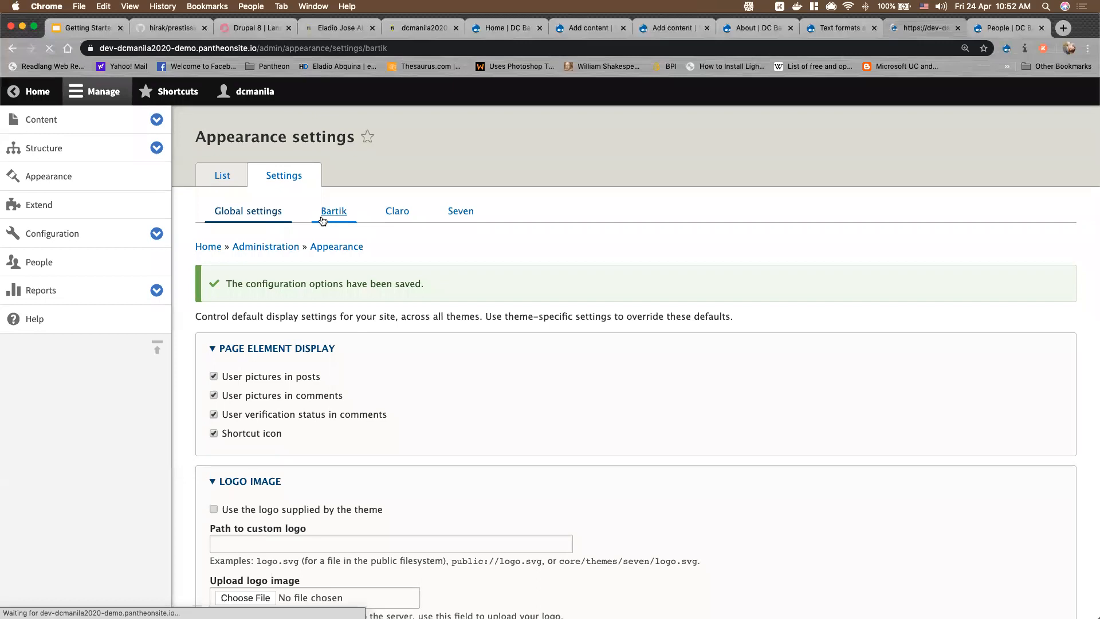
scroll(377, 467, down, 5)
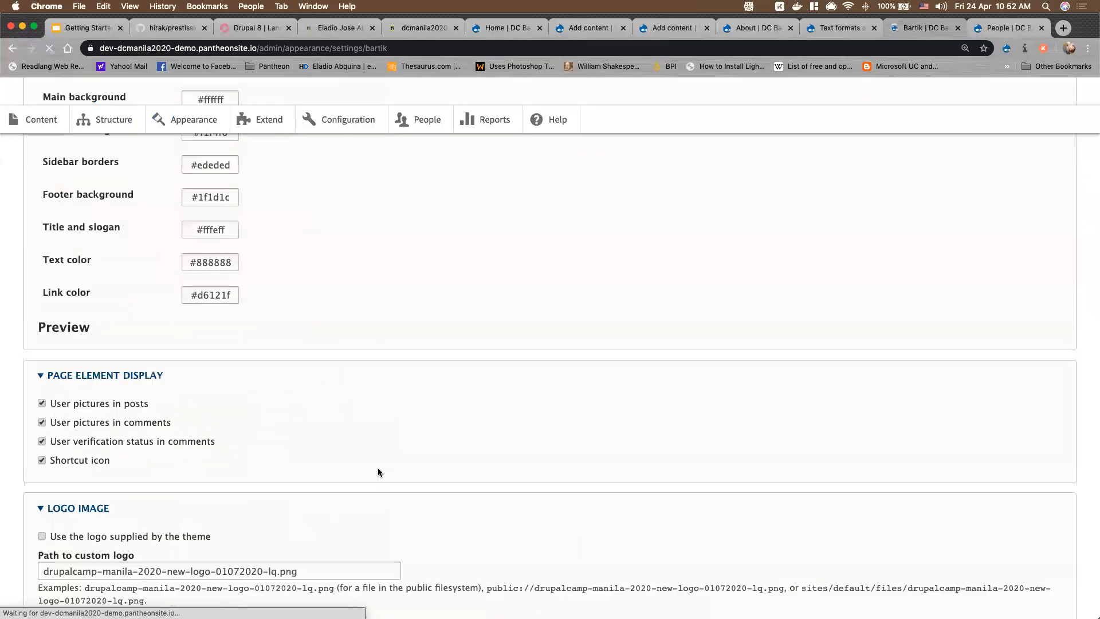
scroll(361, 437, down, 4)
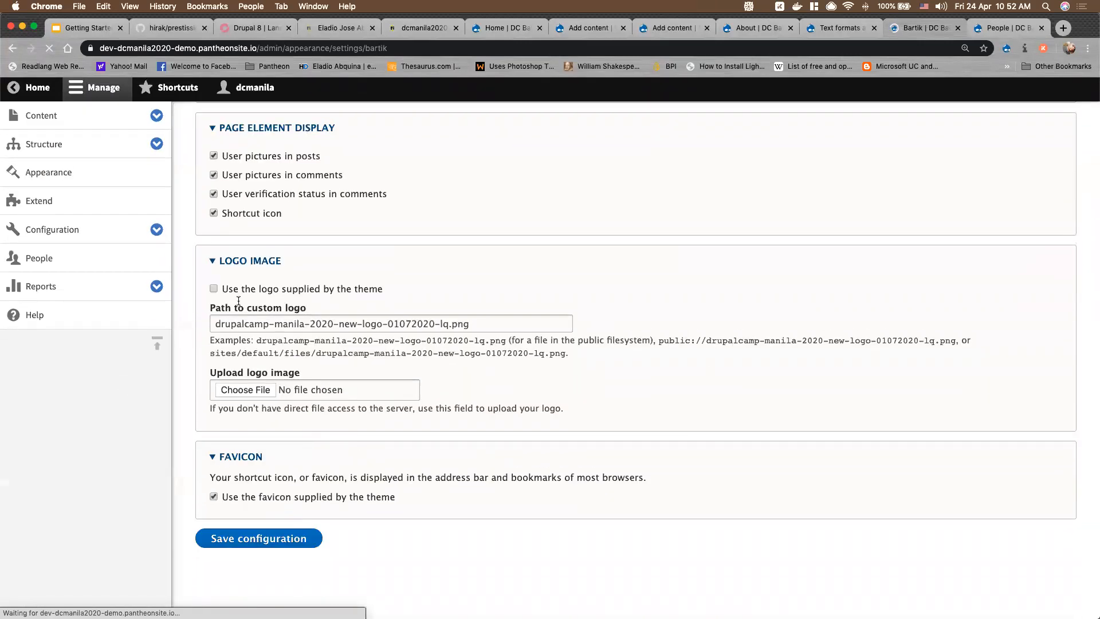
click(214, 293)
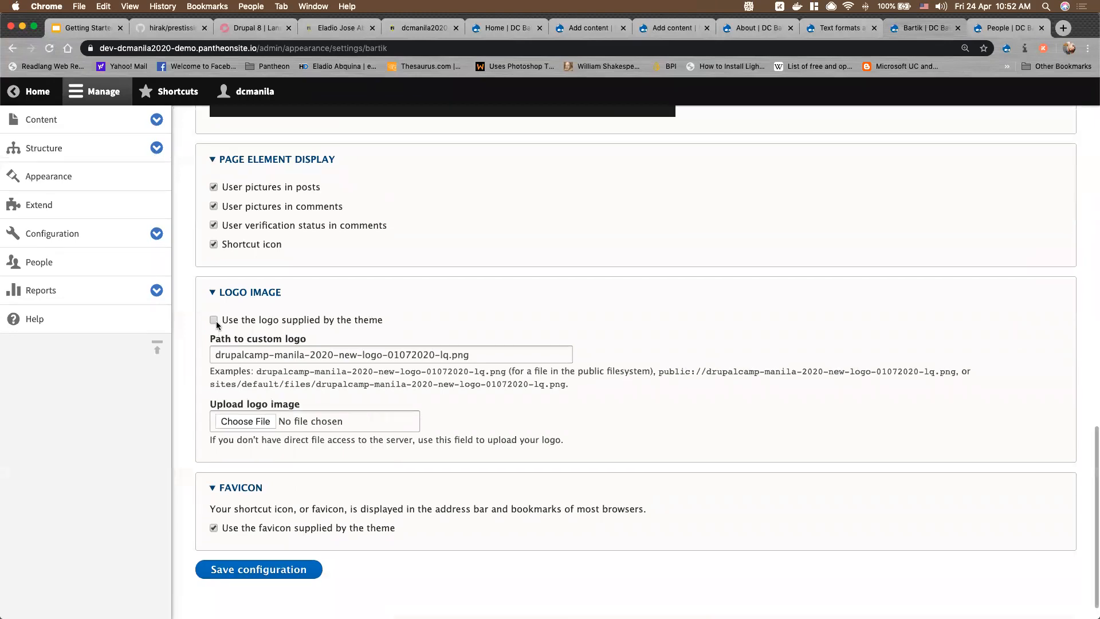
click(287, 541)
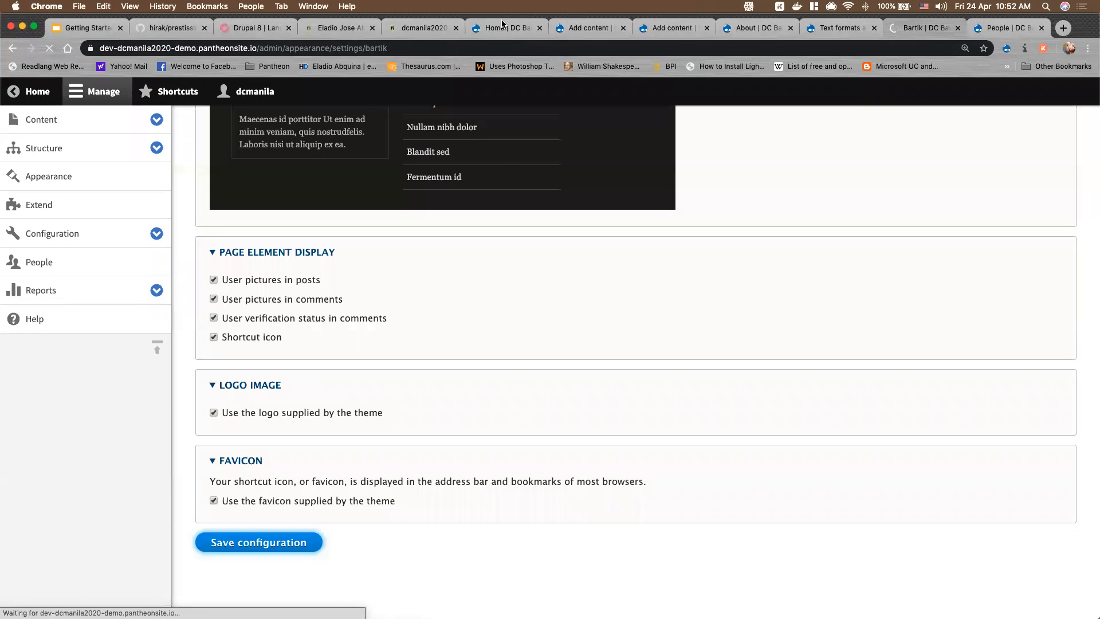
click(406, 35)
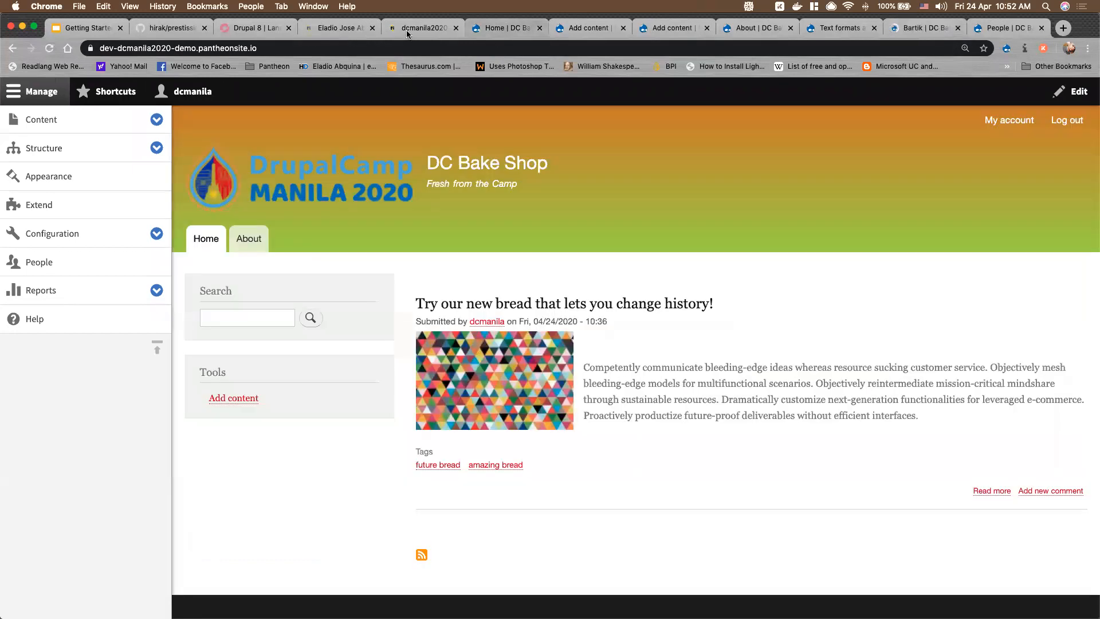
click(108, 34)
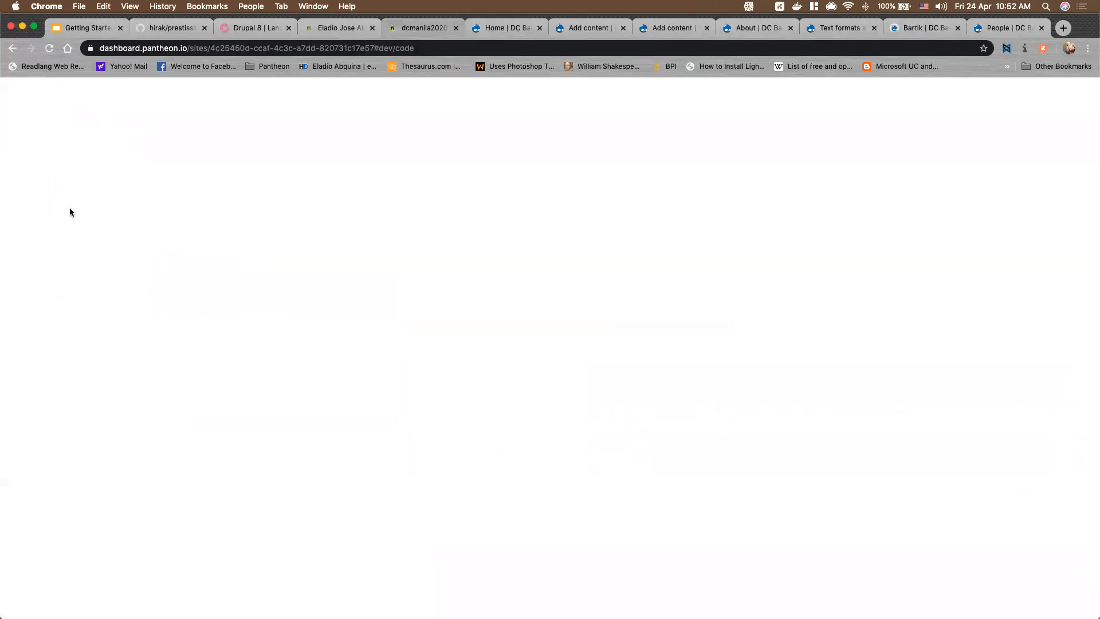
Show slide 31, 'Creating Custom Content Types', then return to Drupal's Add content page
click(85, 31)
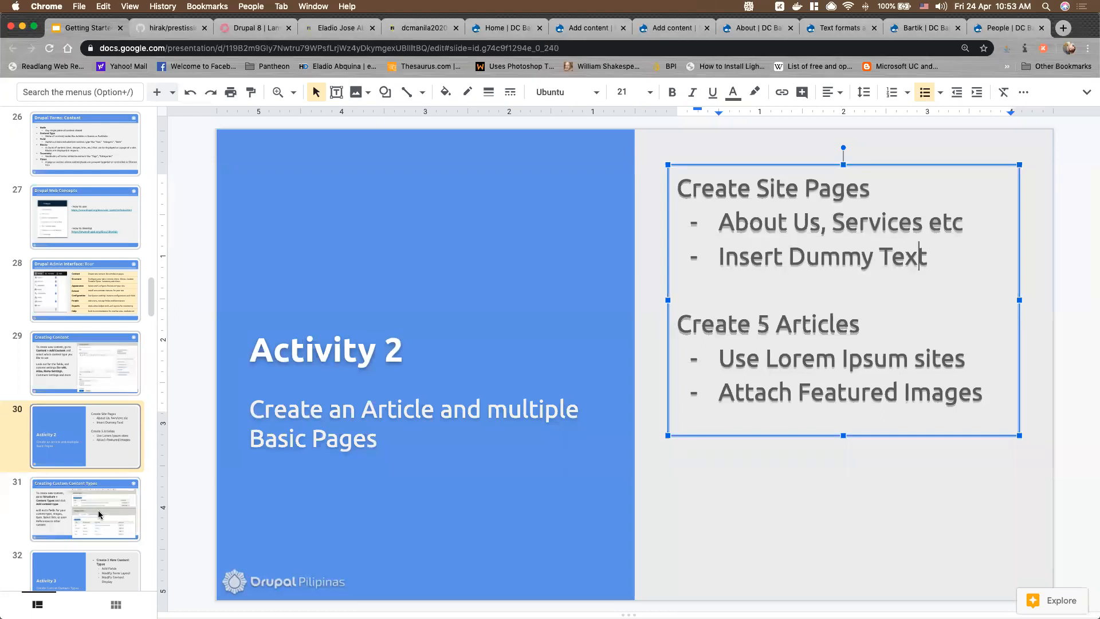
click(97, 510)
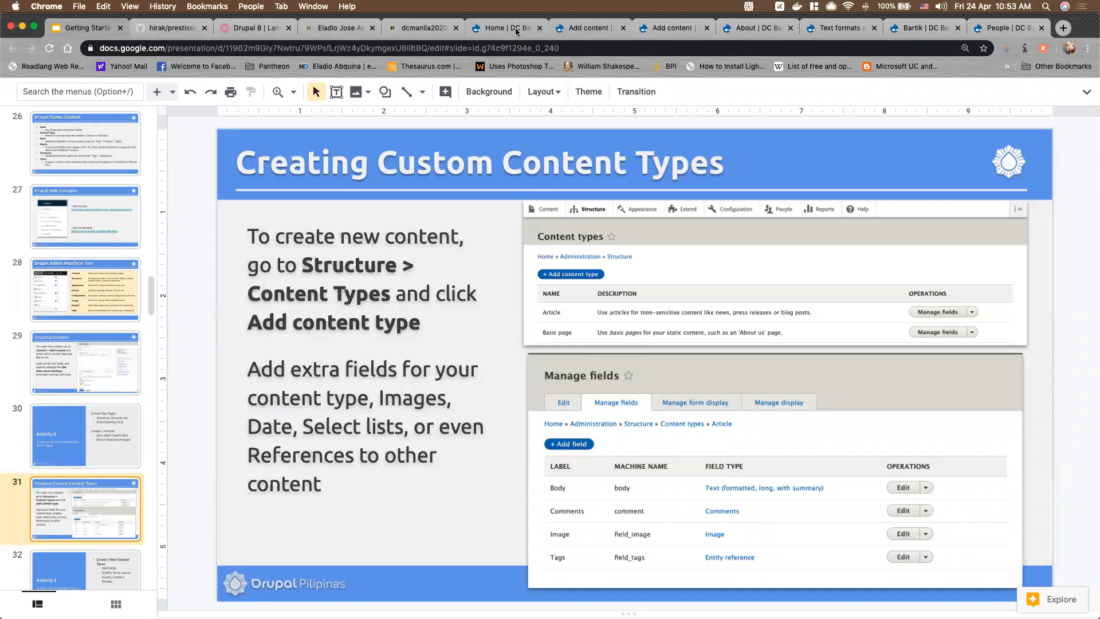
click(590, 26)
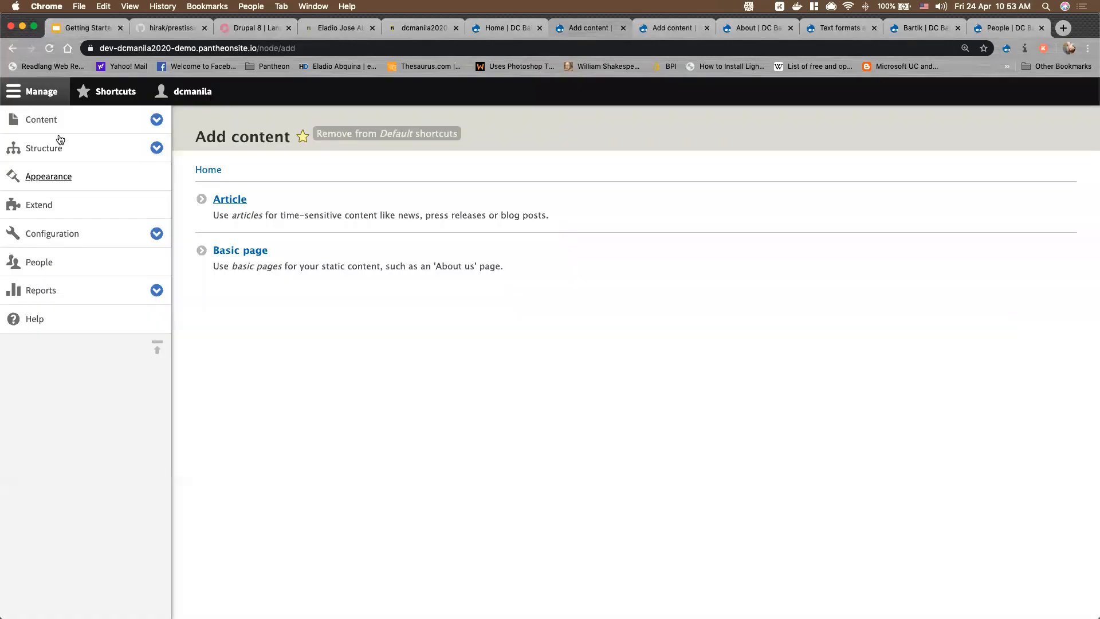
Go to Structure > Content types > Add content type and close the browser tabs to the right
click(160, 150)
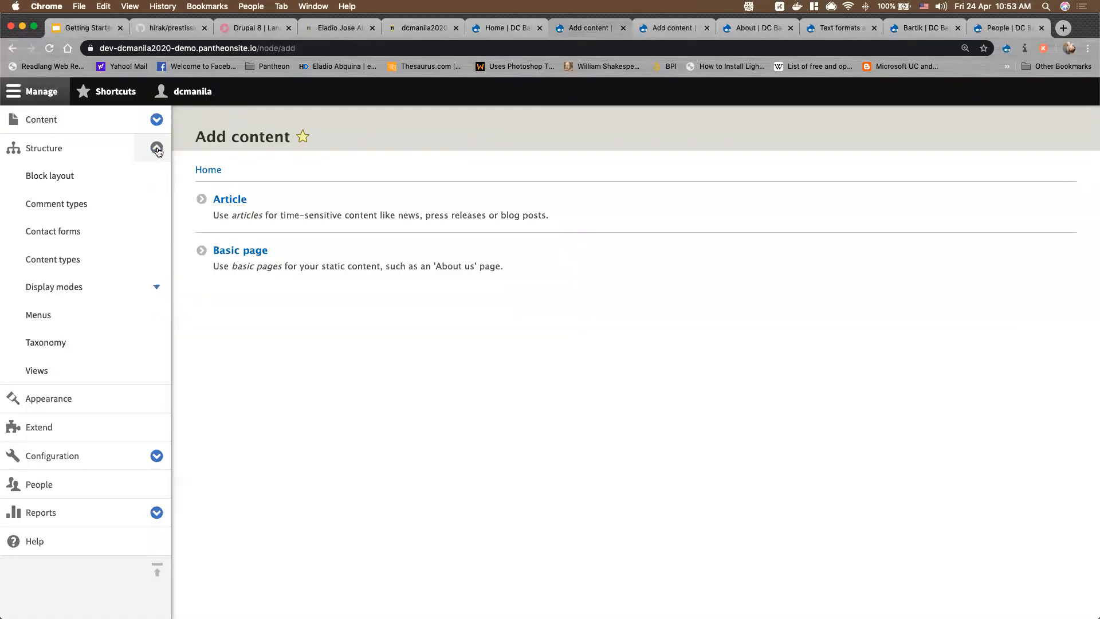
click(66, 261)
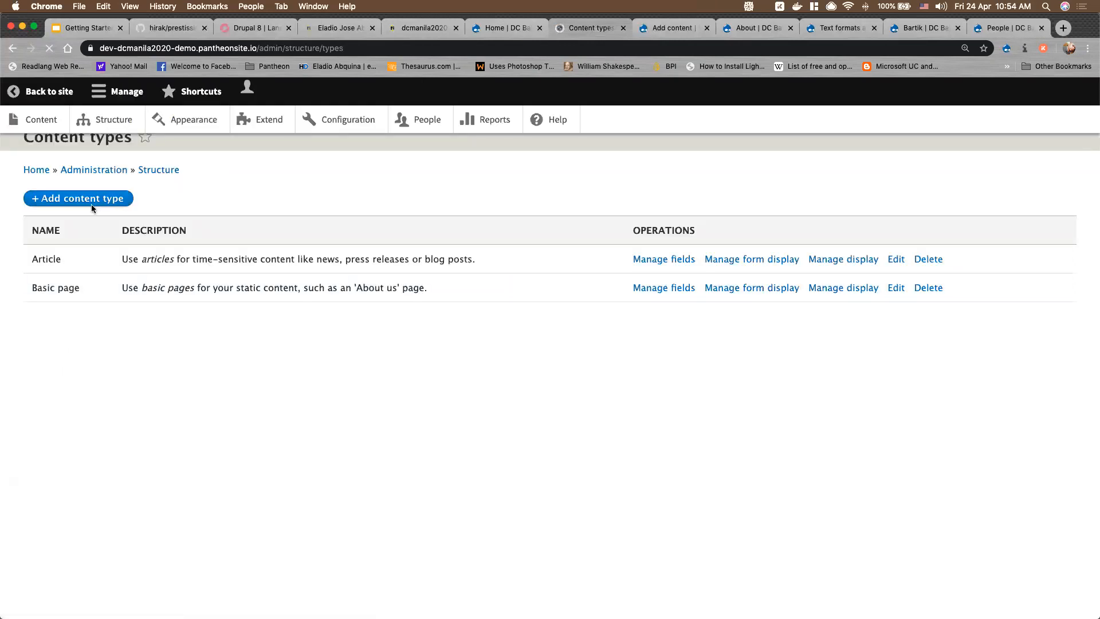
click(63, 203)
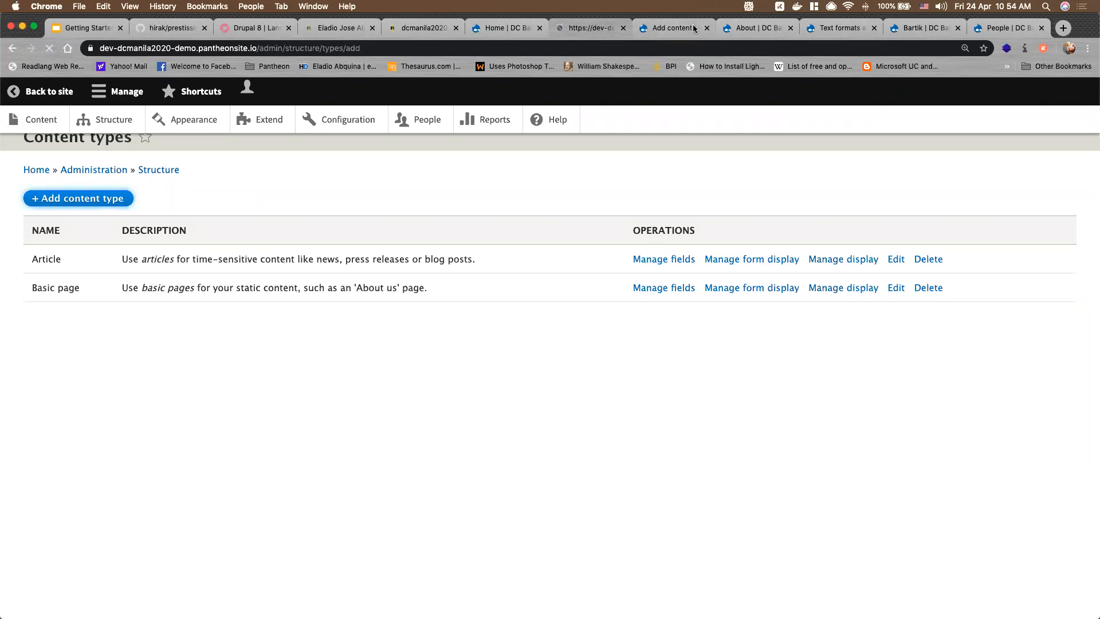
right_click(602, 30)
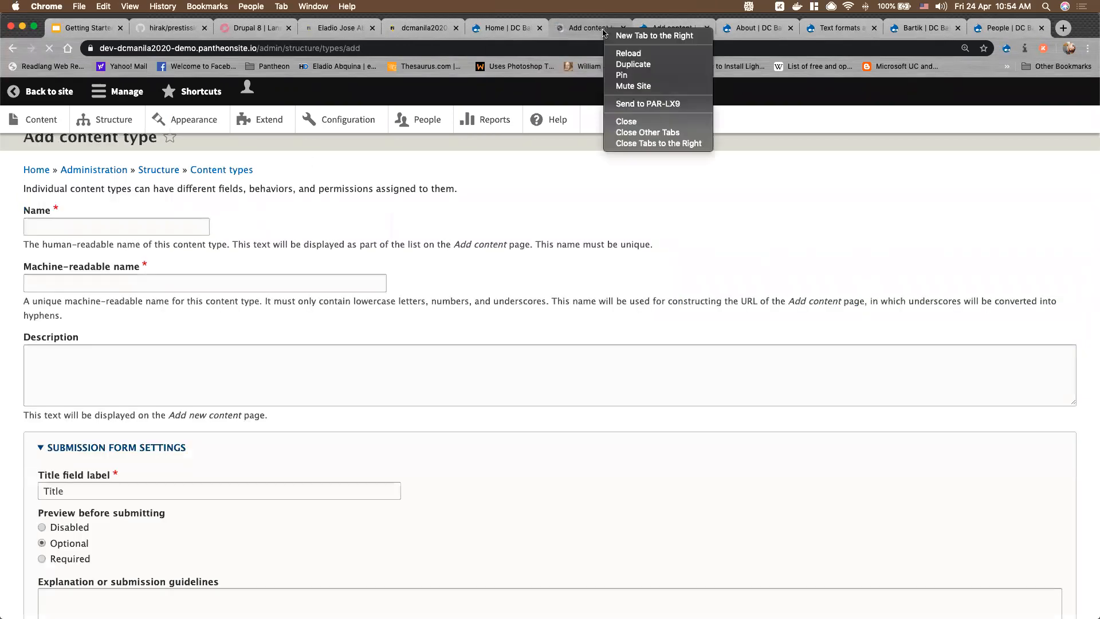
click(682, 143)
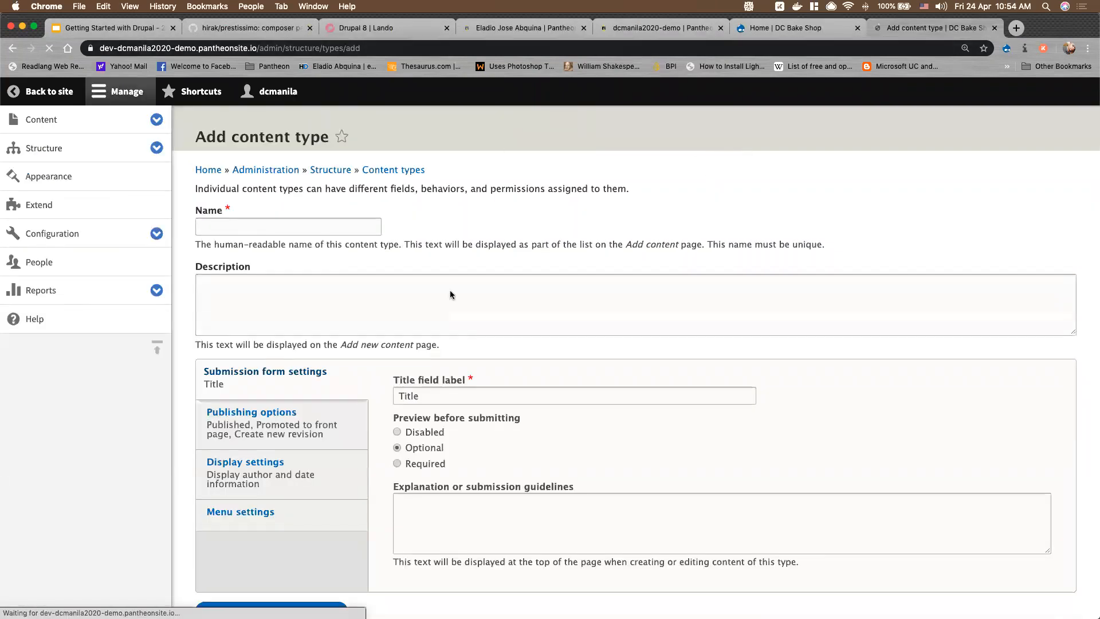
Name the new content type 'Products'
click(256, 226)
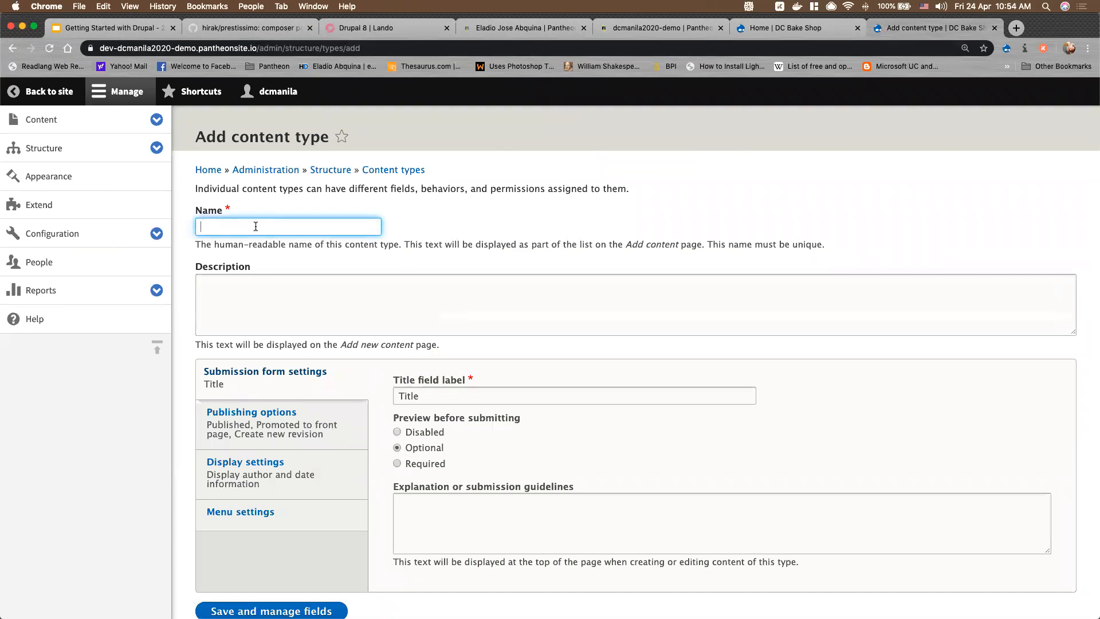
text(Bread Products)
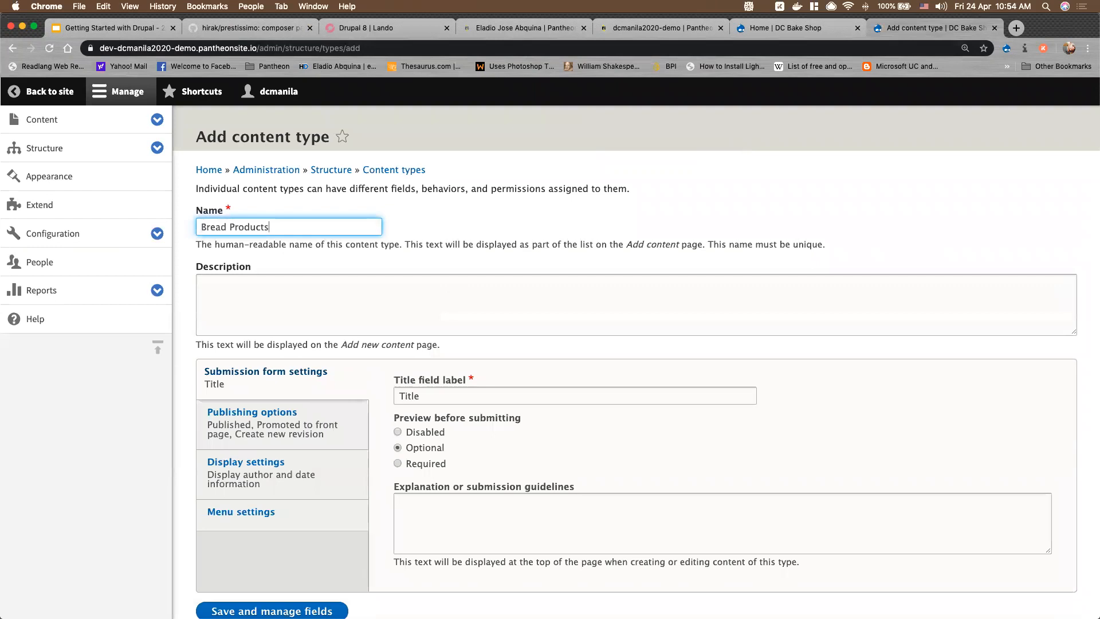
triple_click(221, 230)
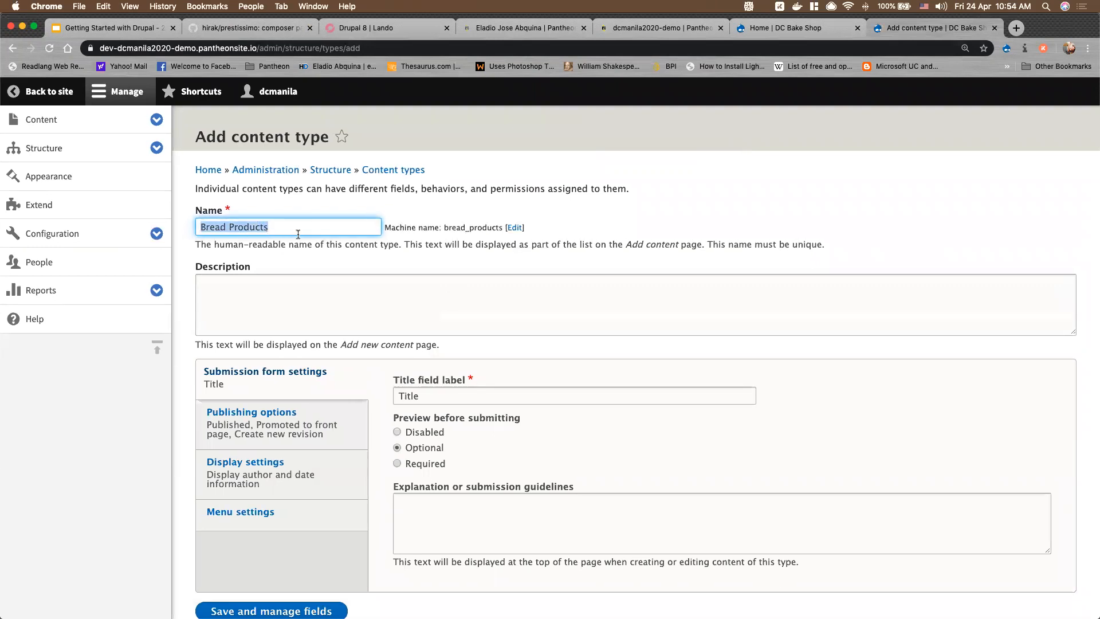
text(Bake)
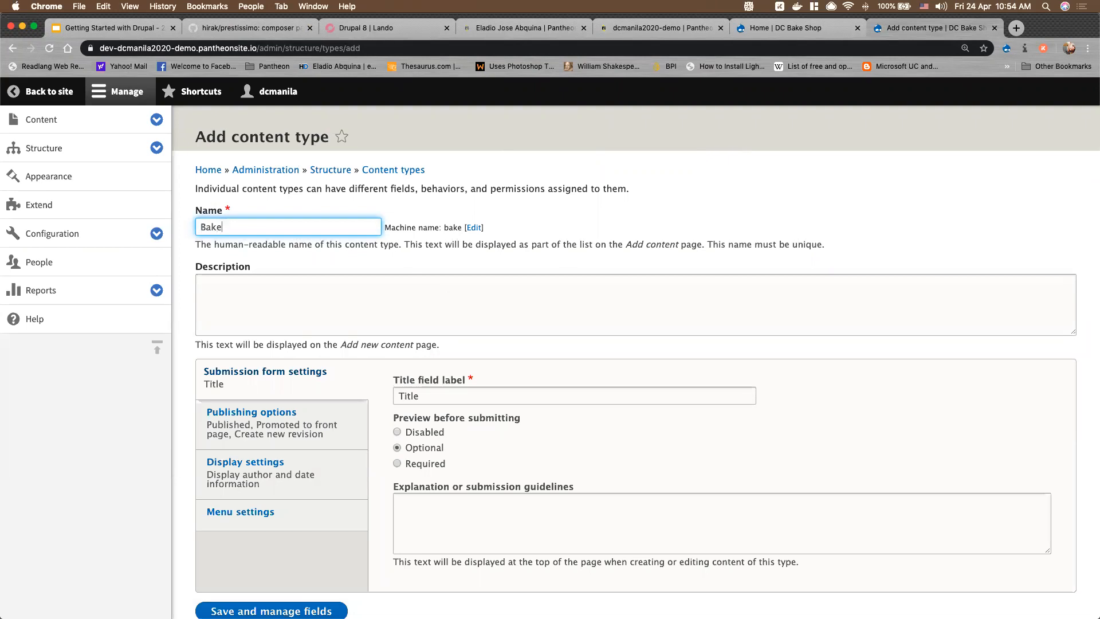
text( Products)
double_click(224, 227)
key(BackSpace)
Change the title field label from 'Title' to 'Product Name'
scroll(336, 310, down, 2)
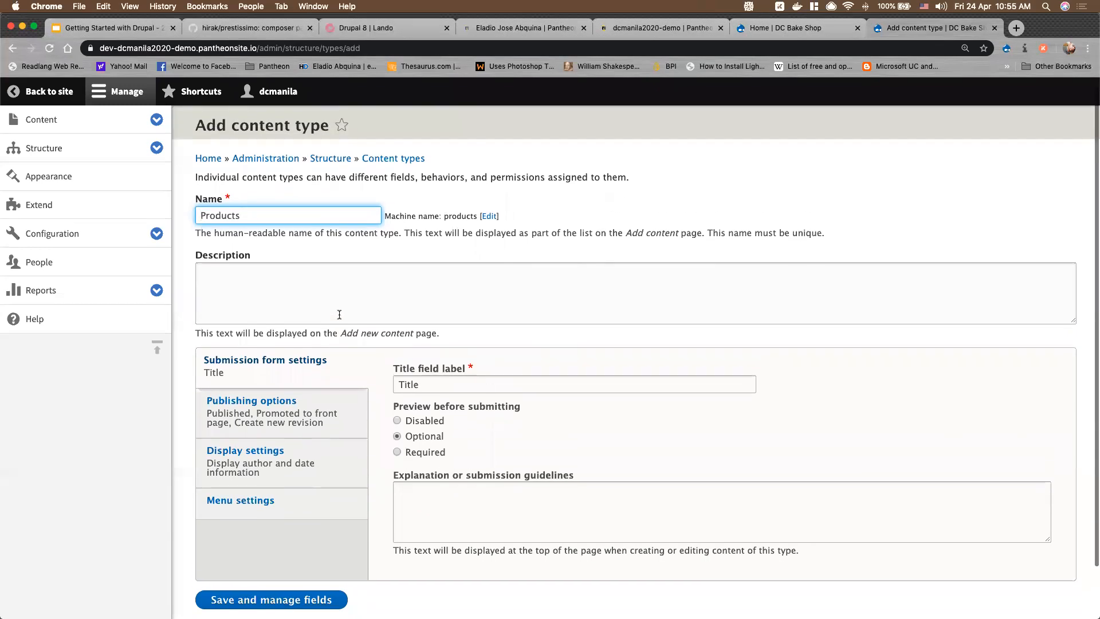
click(132, 92)
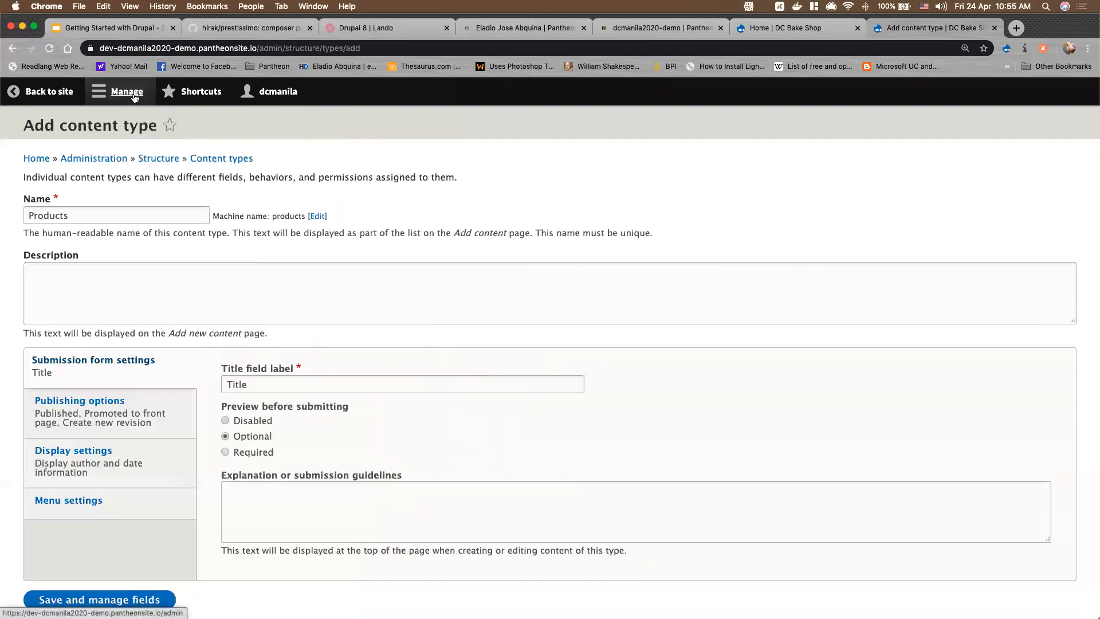
scroll(328, 345, down, 3)
ctrl+scroll(391, 288, up, 2)
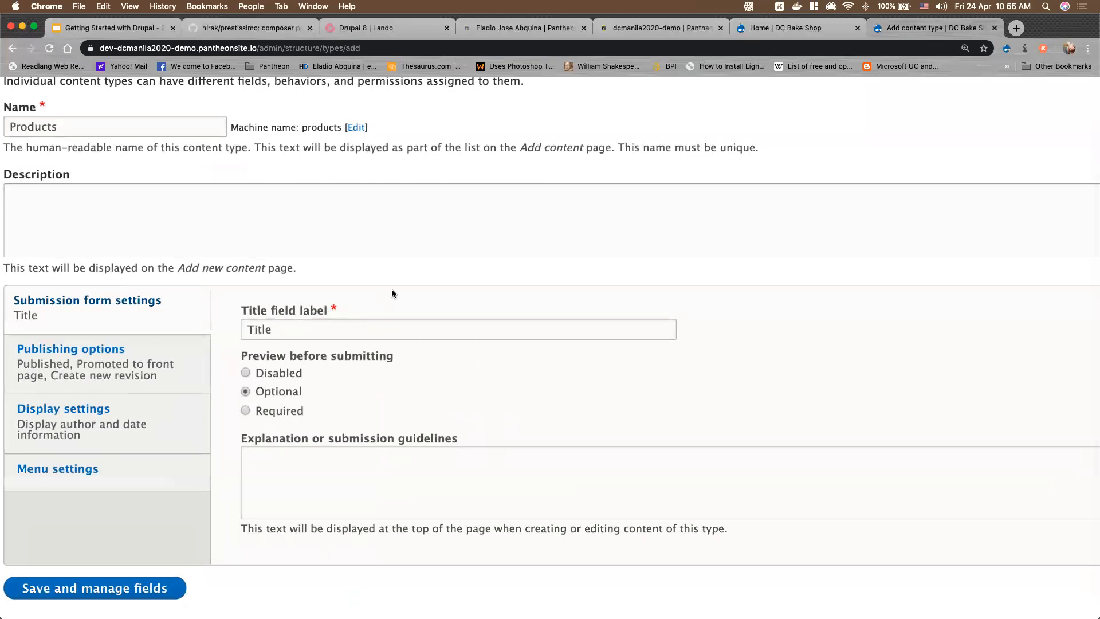
ctrl+scroll(391, 288, down, 2)
scroll(390, 314, up, 3)
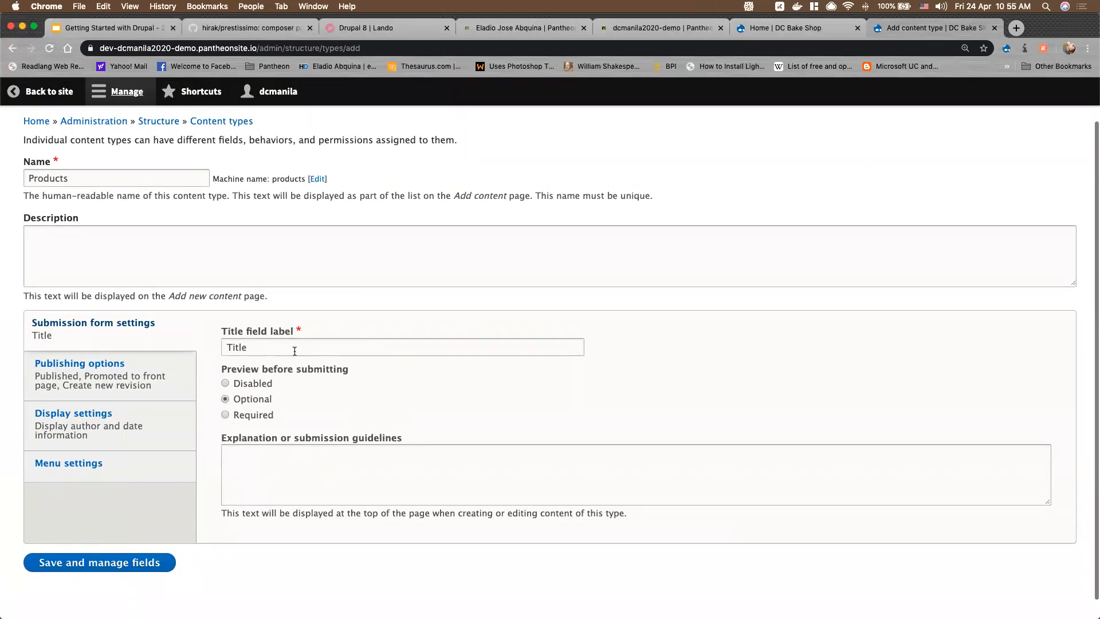
click(294, 349)
double_click(293, 349)
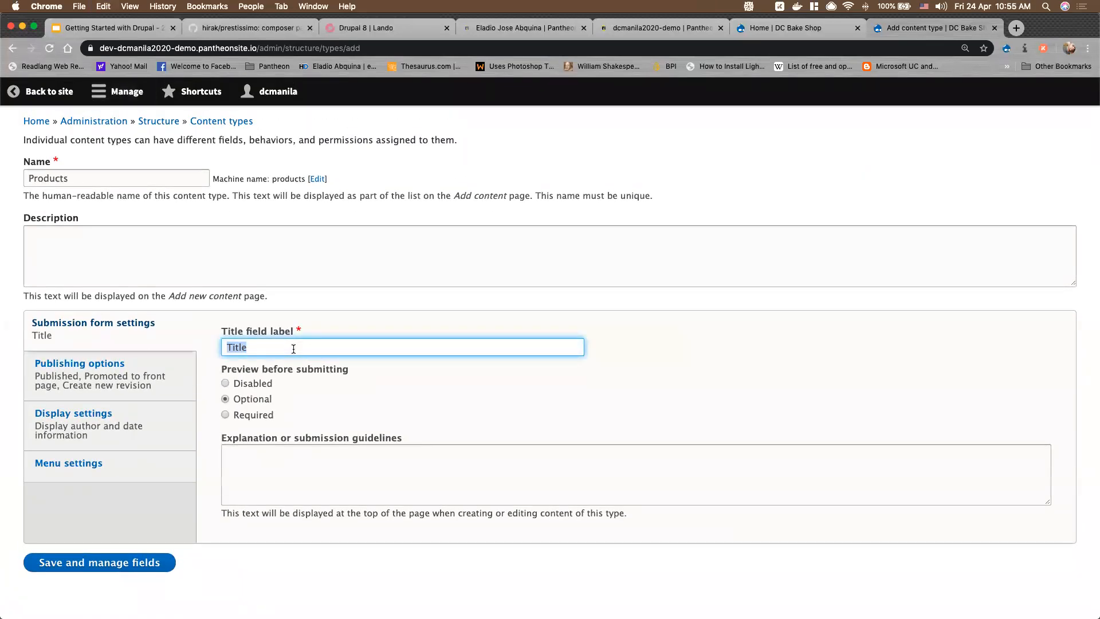
text(Product Name)
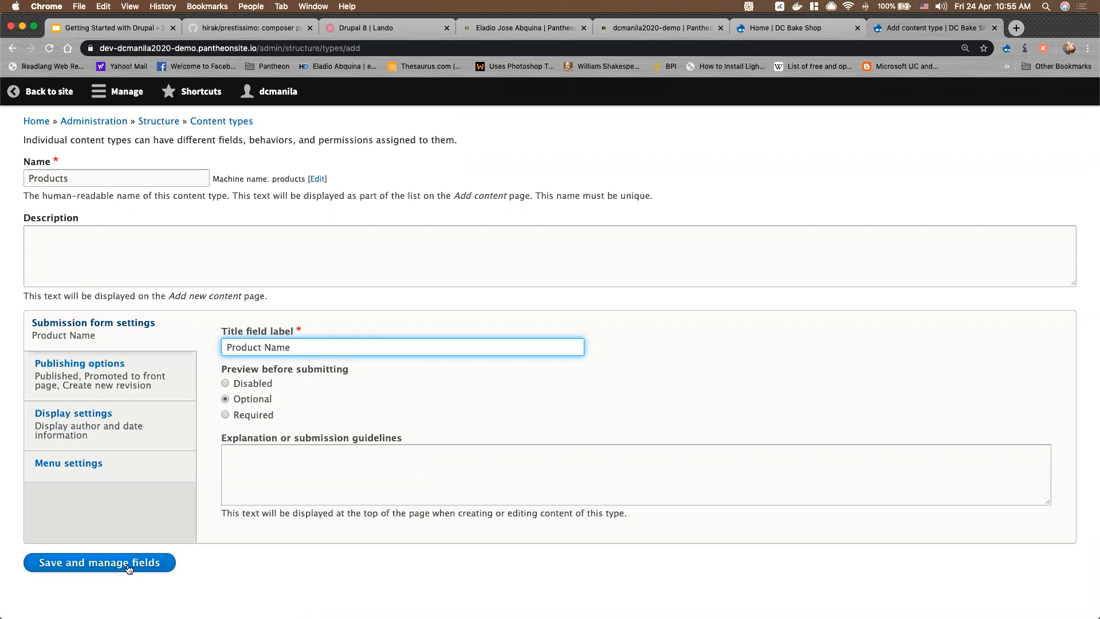
Enter the description 'All of what we offer in our stores'
click(123, 265)
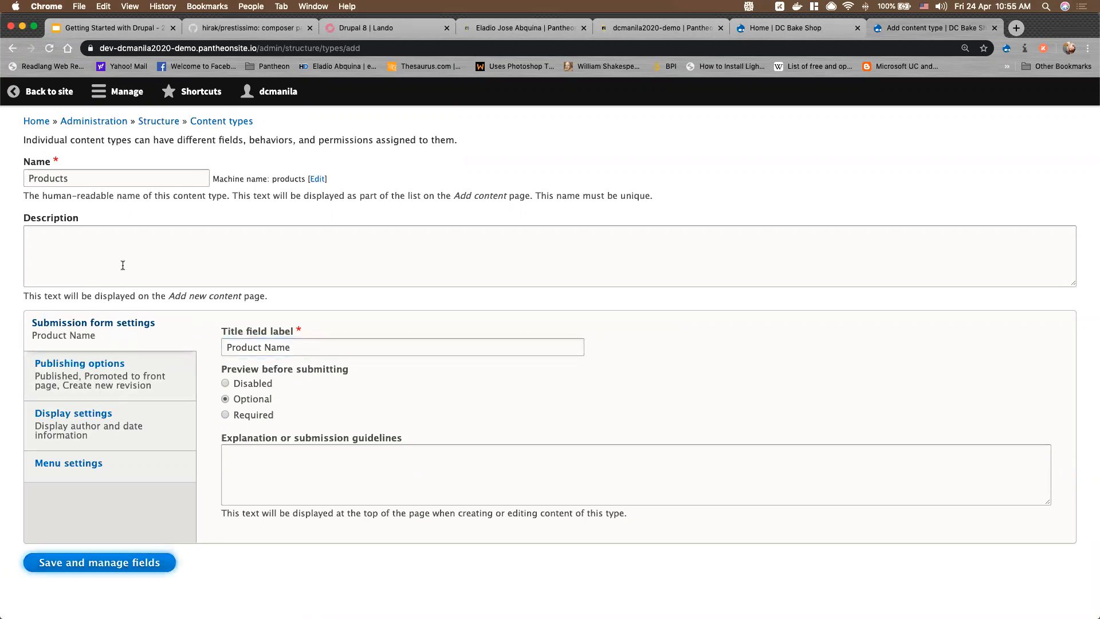
text(All of )
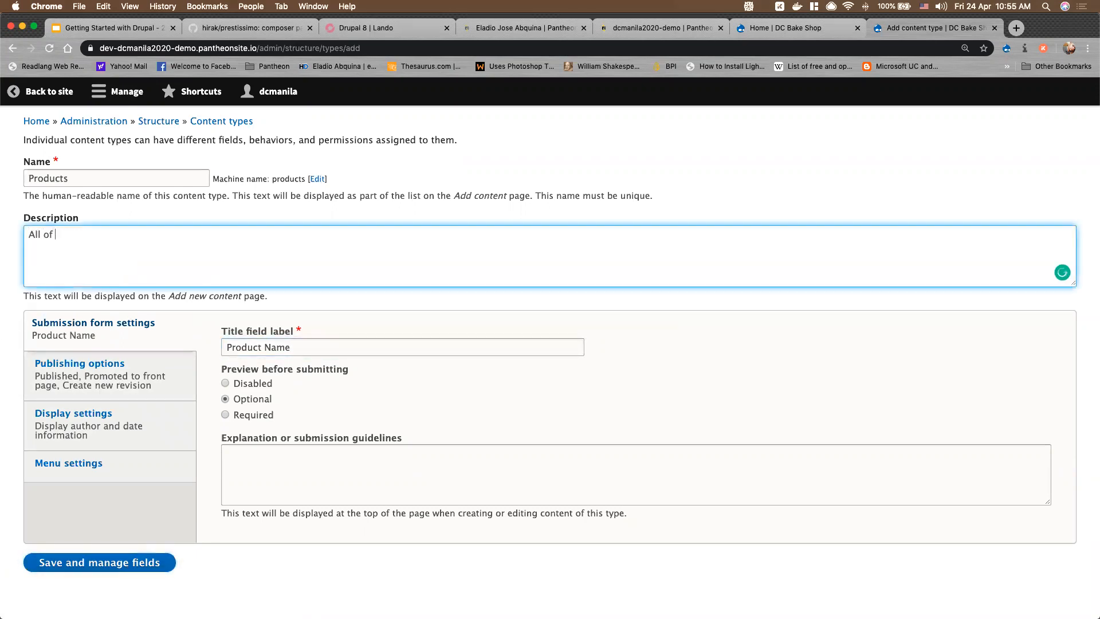
text(what we sel)
key(BackSpace)
key(BackSpace)
key(BackSpace)
text(offer in our stores)
Save the Products content type, then open Content in a new tab and go to Add content
click(86, 564)
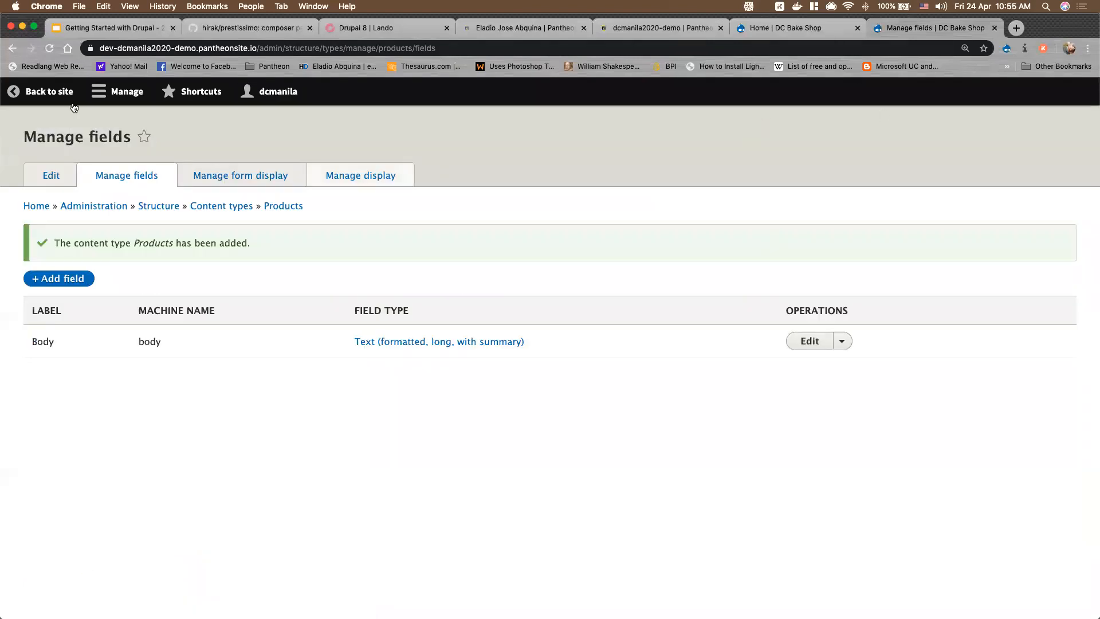
click(117, 92)
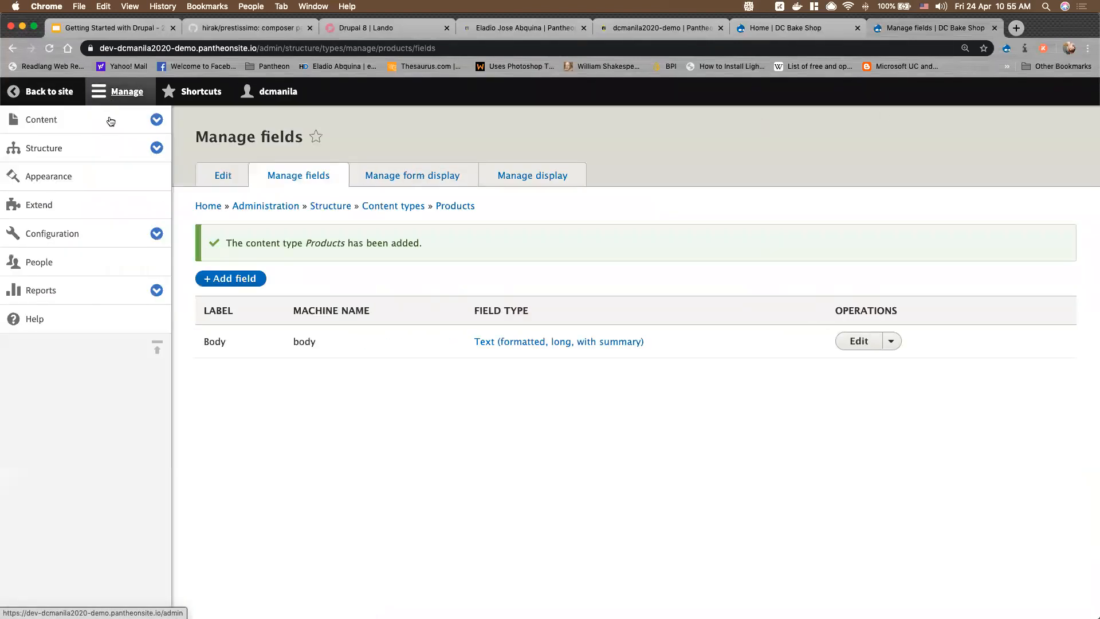
click(153, 121)
right_click(49, 121)
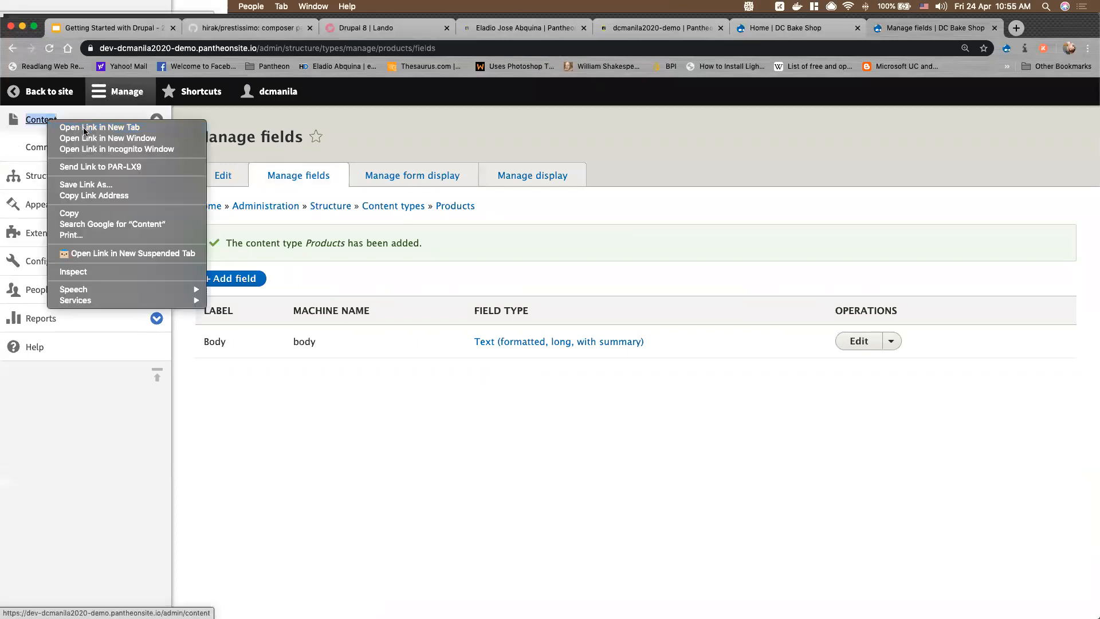
click(85, 127)
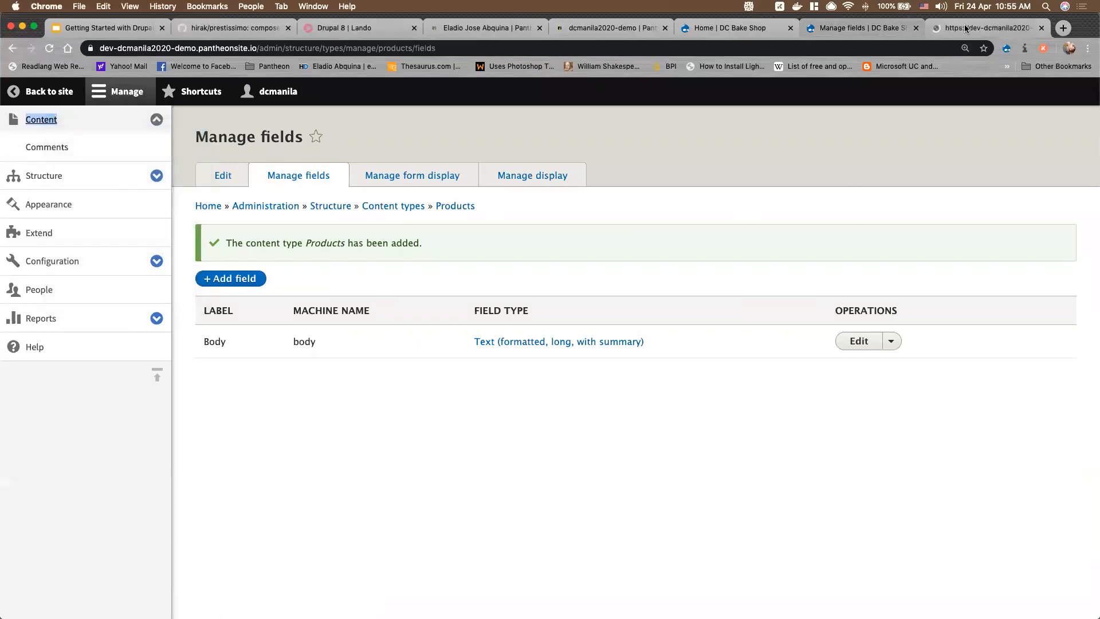
click(962, 29)
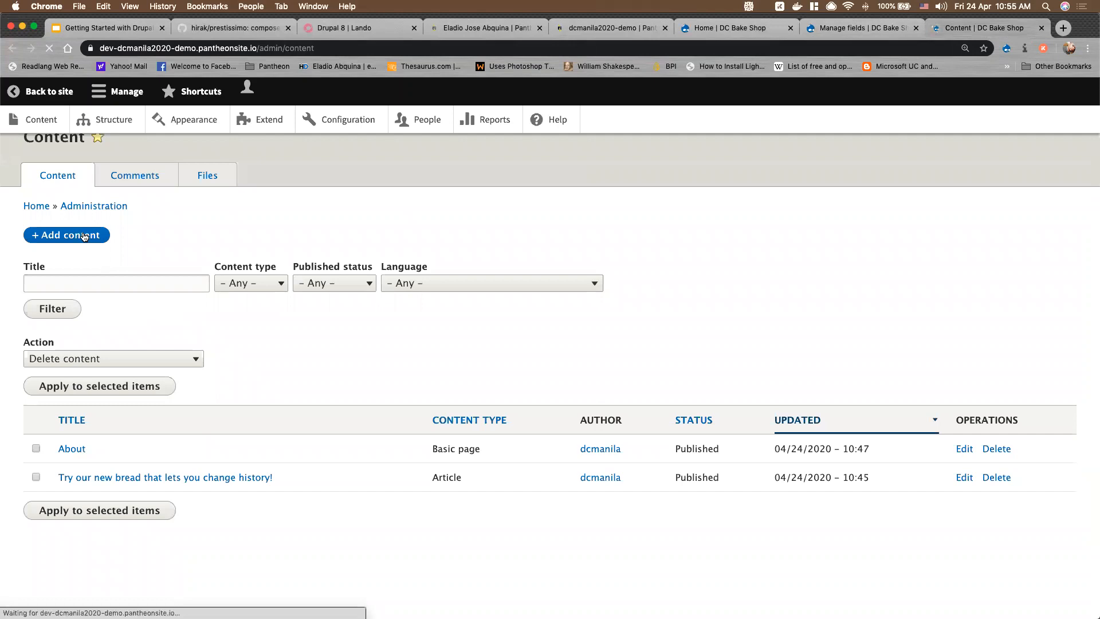
click(245, 246)
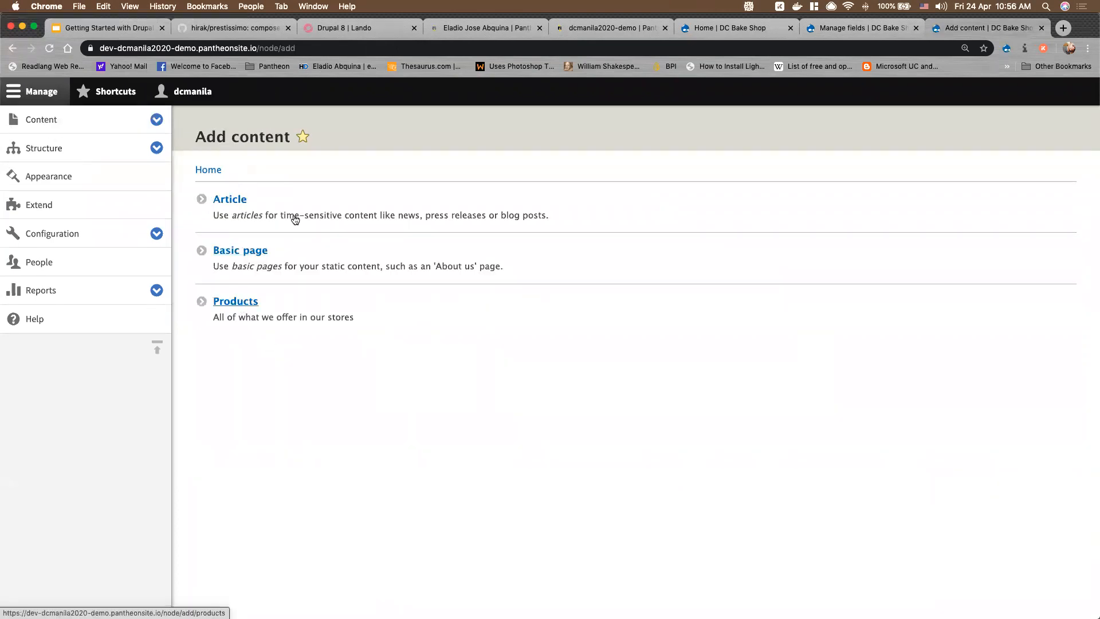
Look at the blank Create Products form, then return to the Products Manage fields tab
click(242, 305)
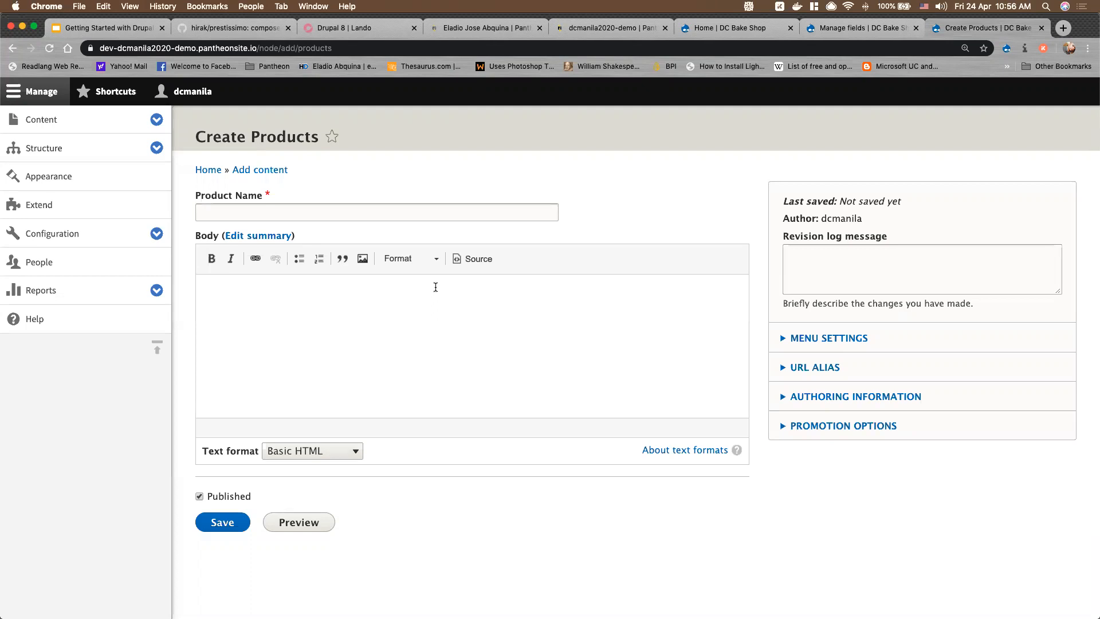
click(872, 32)
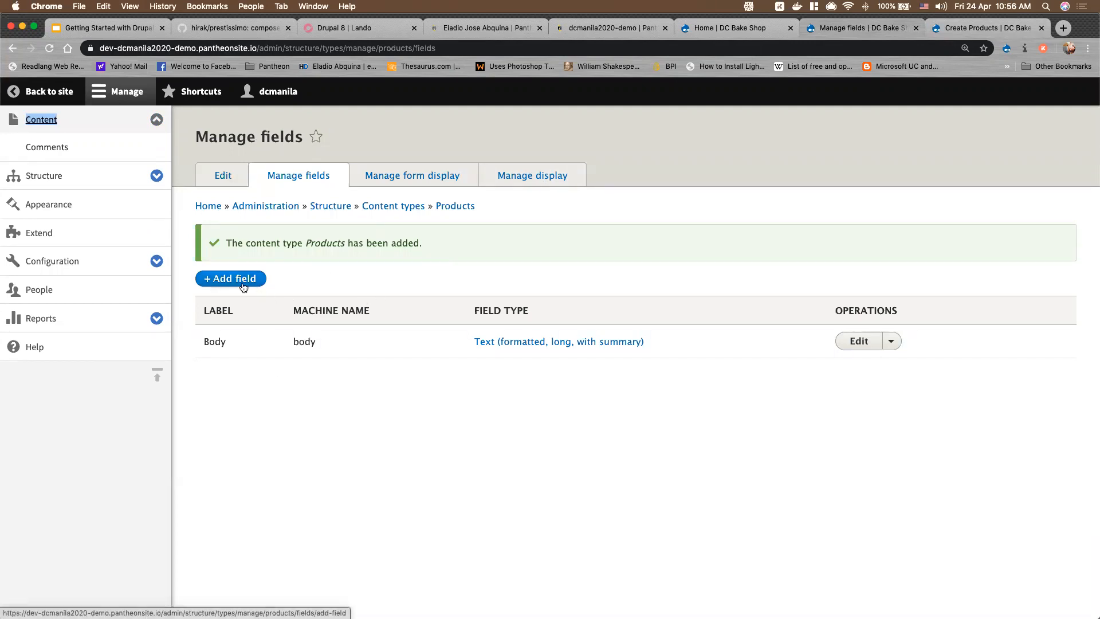
Add an Image field labelled 'Product Image' to Products
click(242, 283)
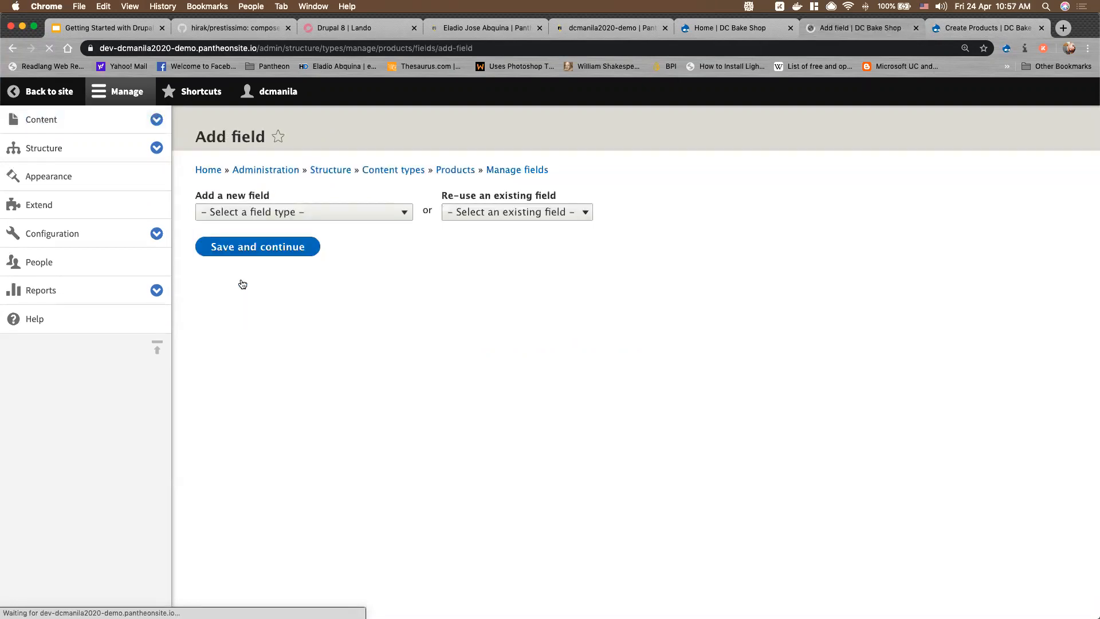
click(290, 213)
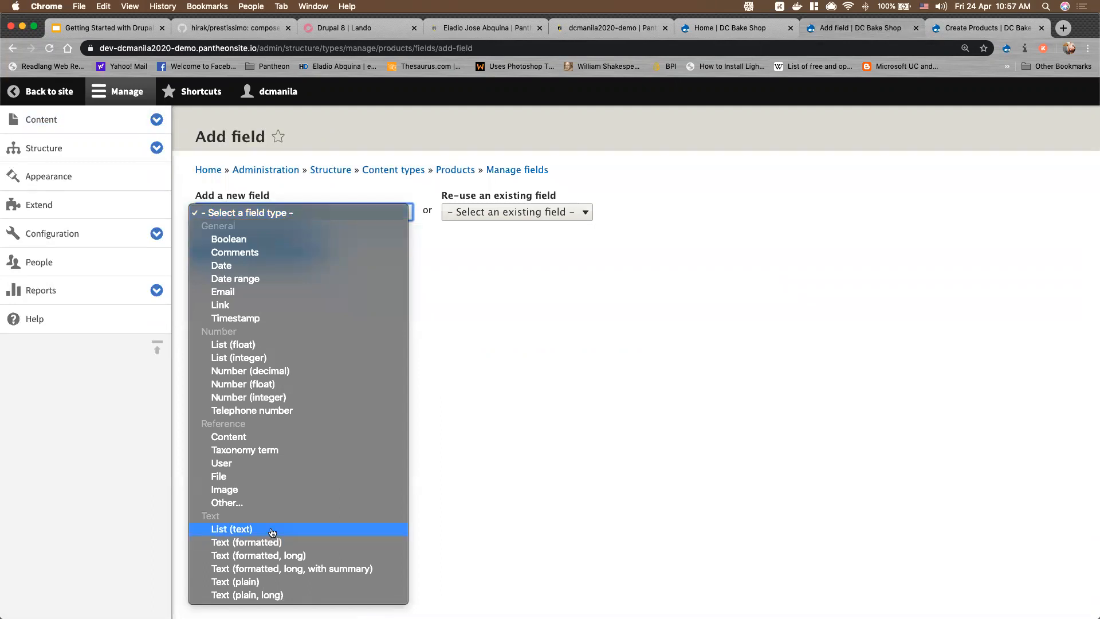
click(258, 490)
click(264, 258)
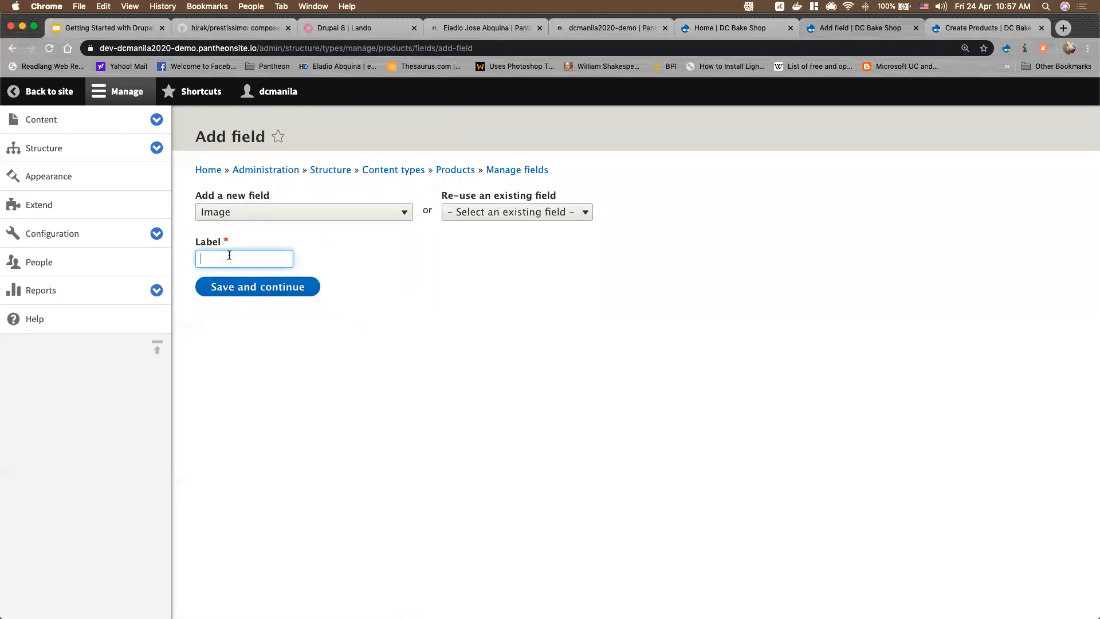
text(Product Image)
click(255, 287)
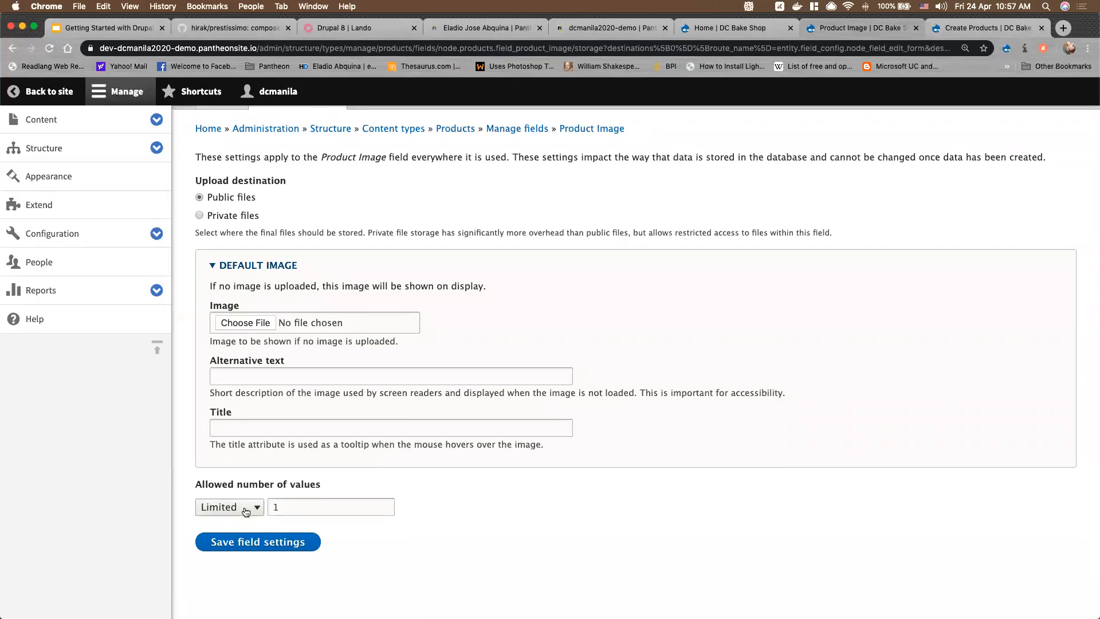
Limit Product Image to 6 allowed values and save the field storage settings
click(243, 510)
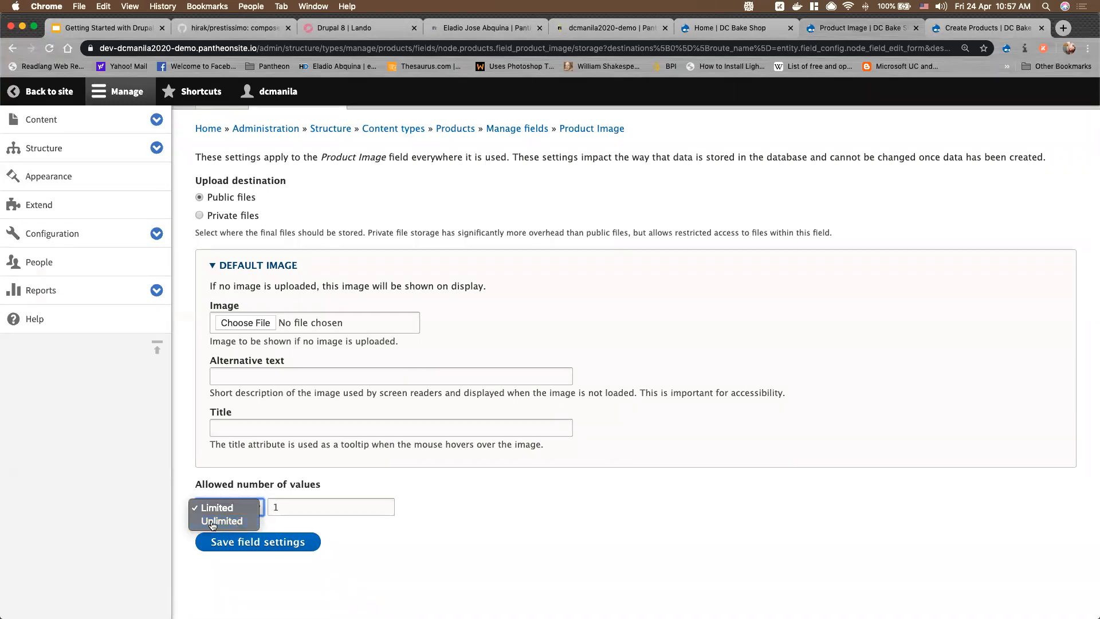
click(240, 521)
click(225, 505)
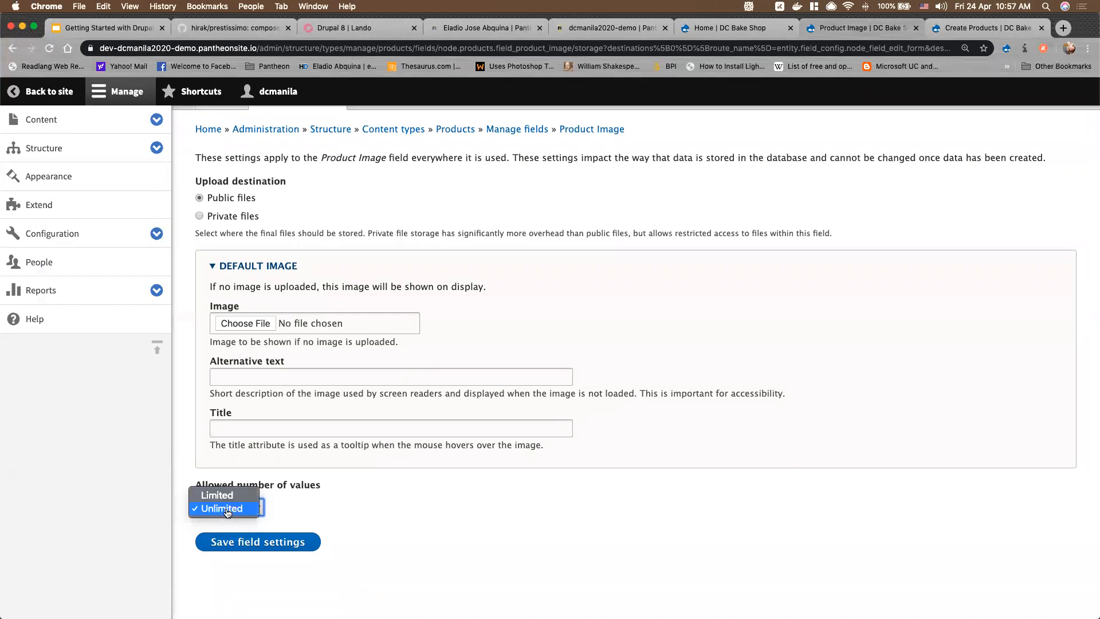
click(227, 496)
key(Tab)
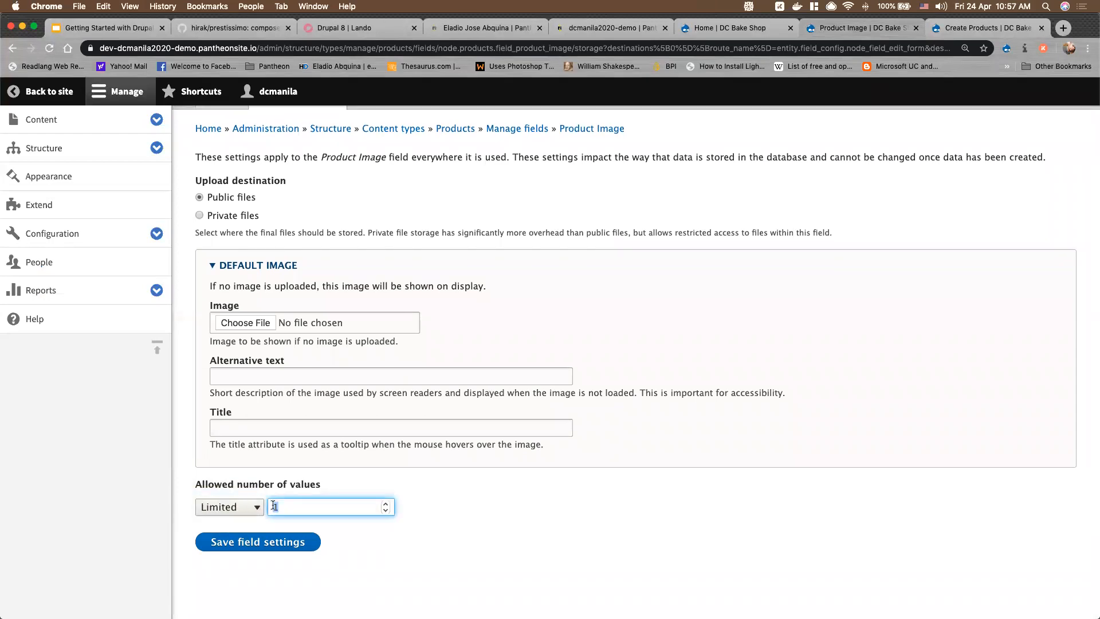
text(6)
click(298, 543)
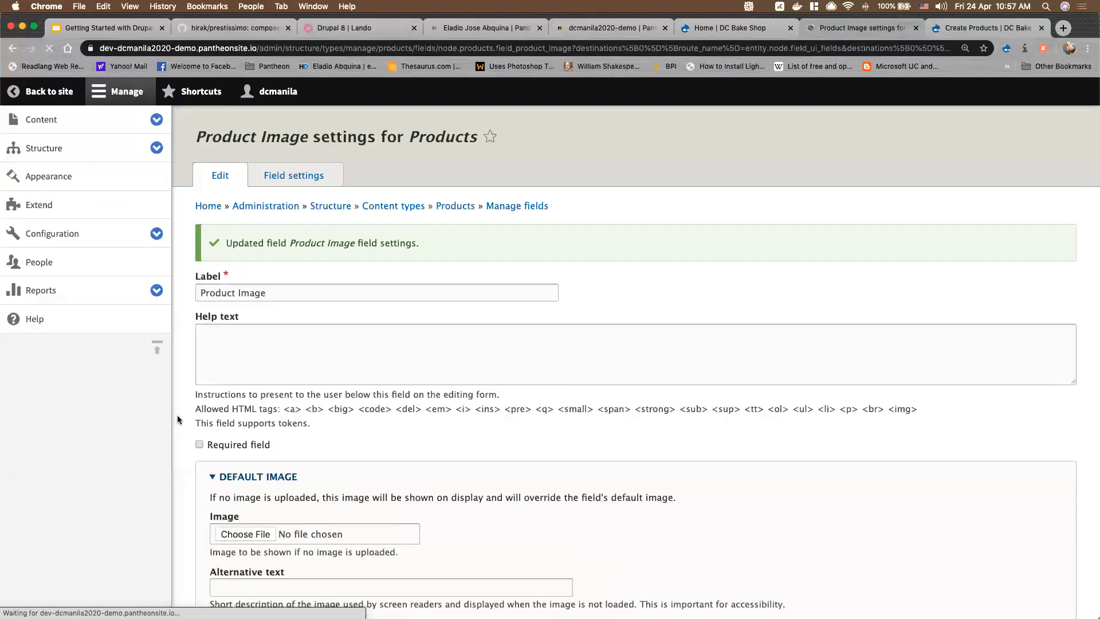
Review the rest of the Product Image field settings and save them
scroll(195, 344, down, 3)
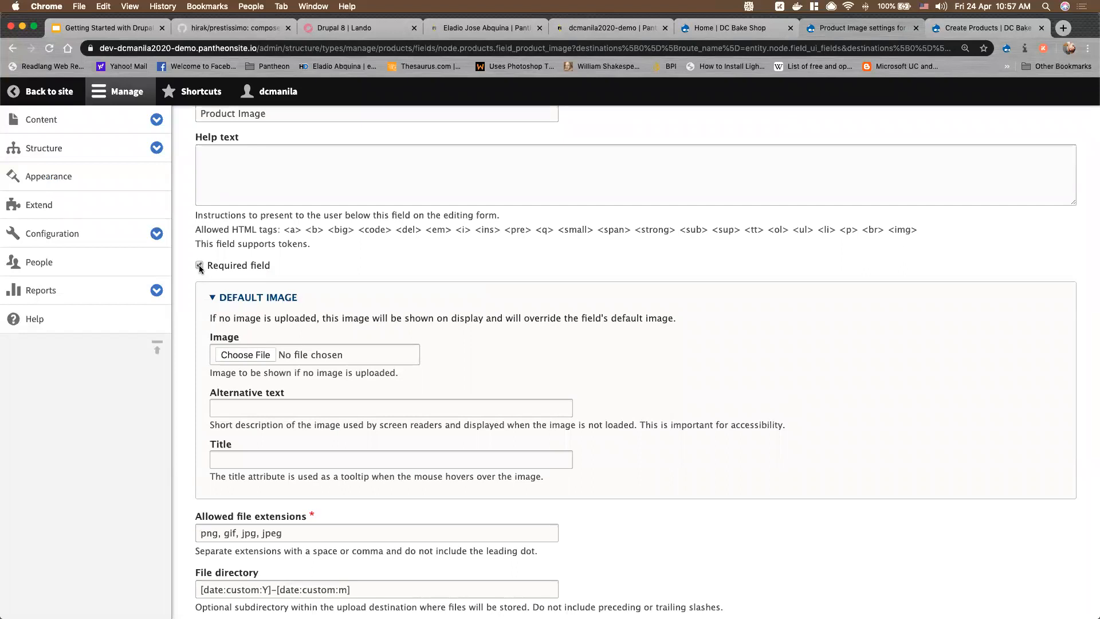
scroll(294, 356, down, 7)
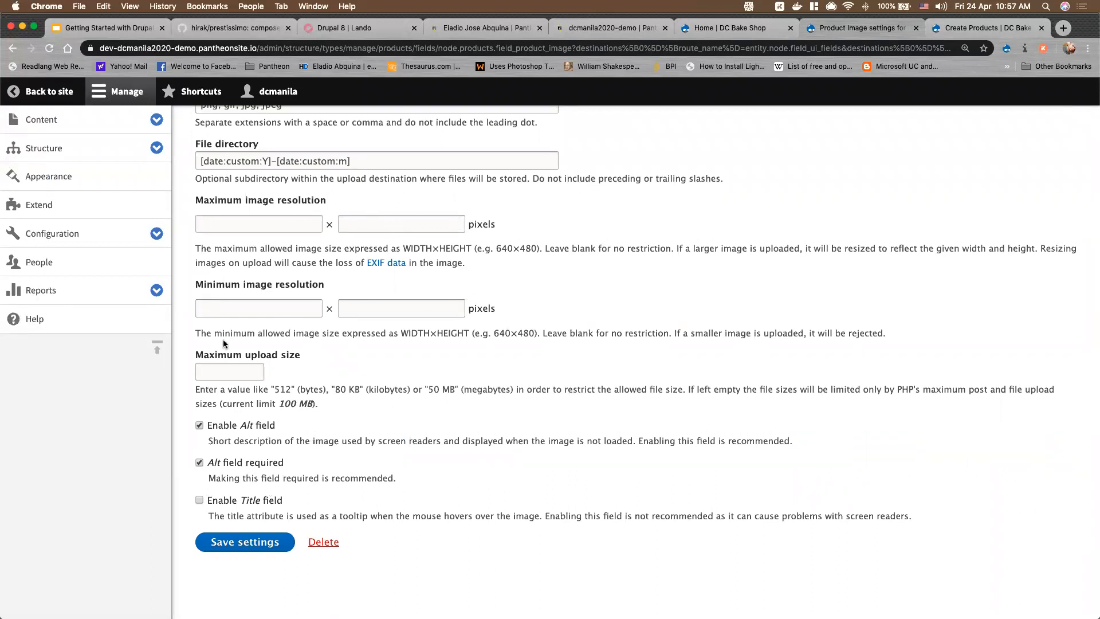
scroll(240, 355, up, 4)
scroll(257, 367, down, 1)
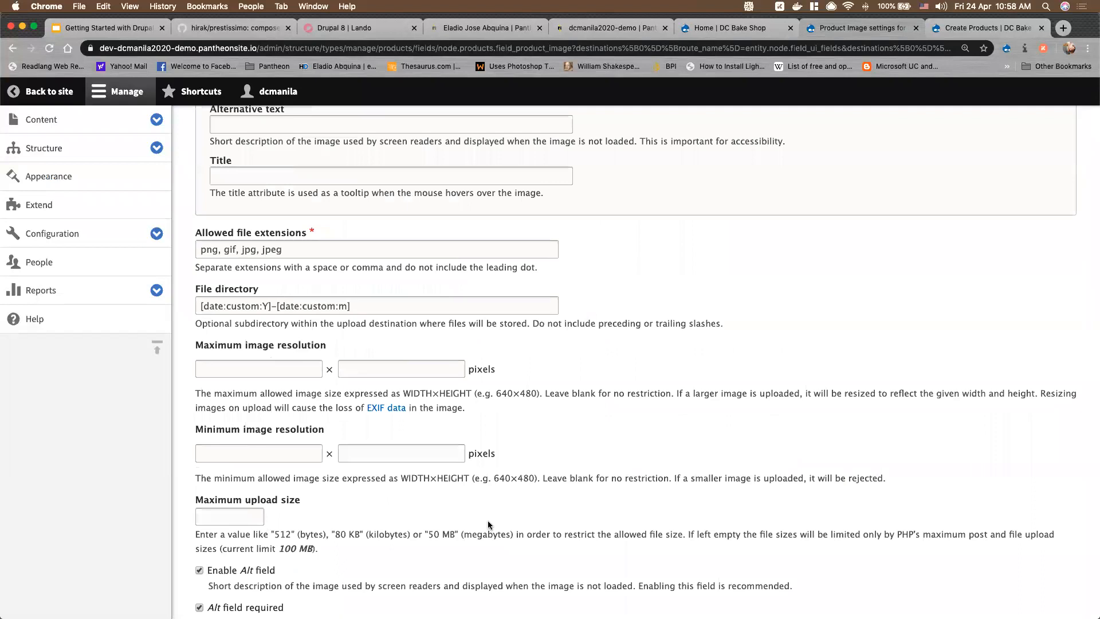
scroll(489, 525, down, 3)
scroll(489, 525, down, 4)
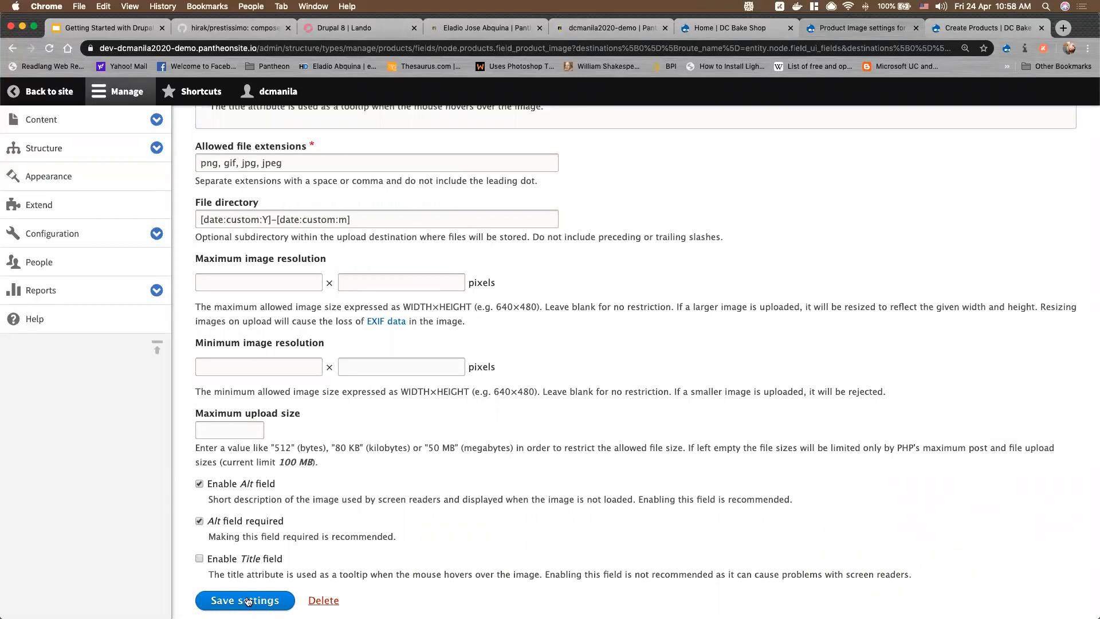
click(247, 602)
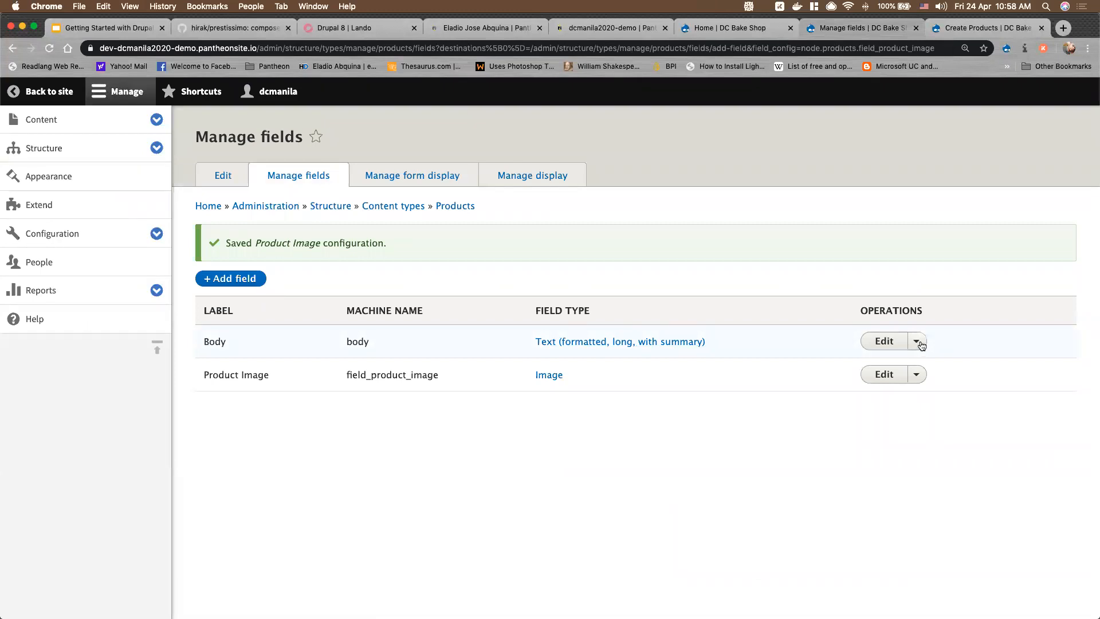
Delete the Body field from the Products content type, leaving only Product Image
click(922, 342)
click(892, 375)
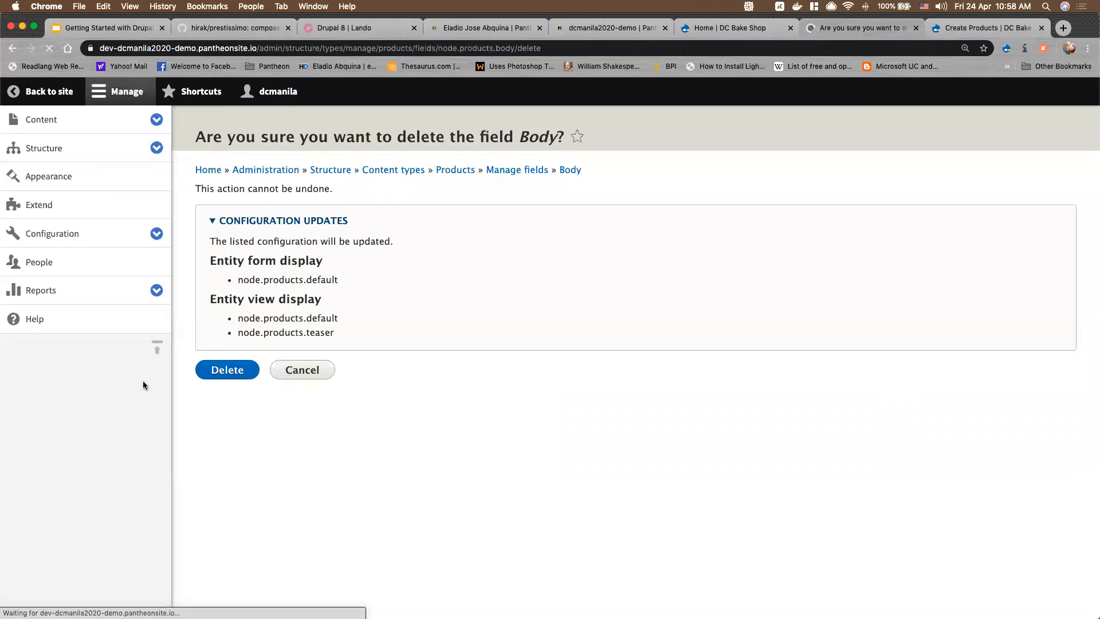
click(217, 373)
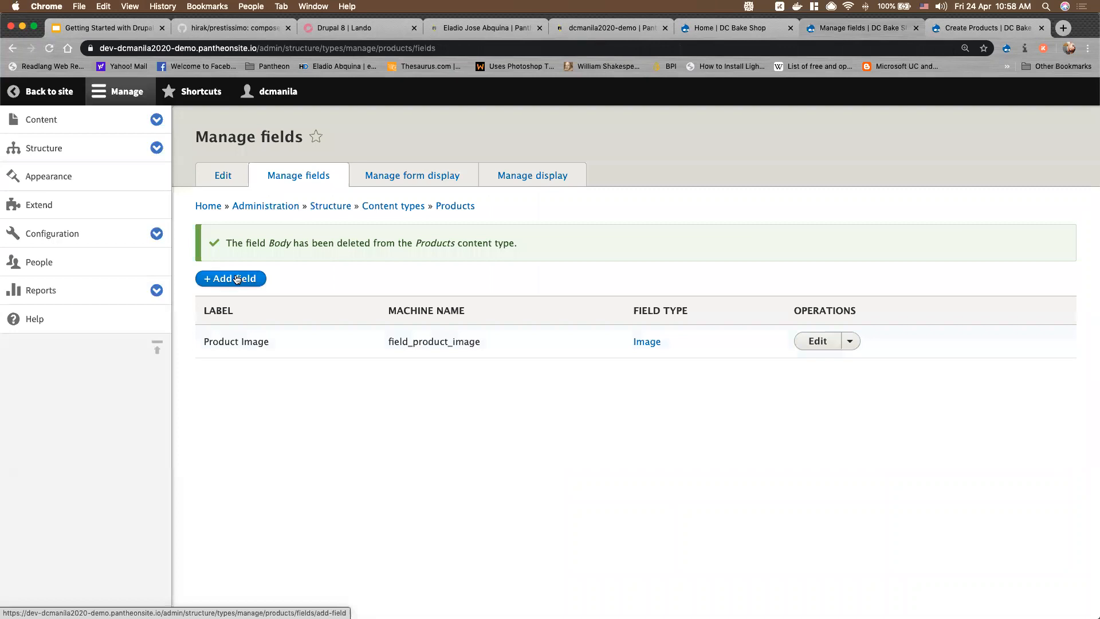
click(236, 279)
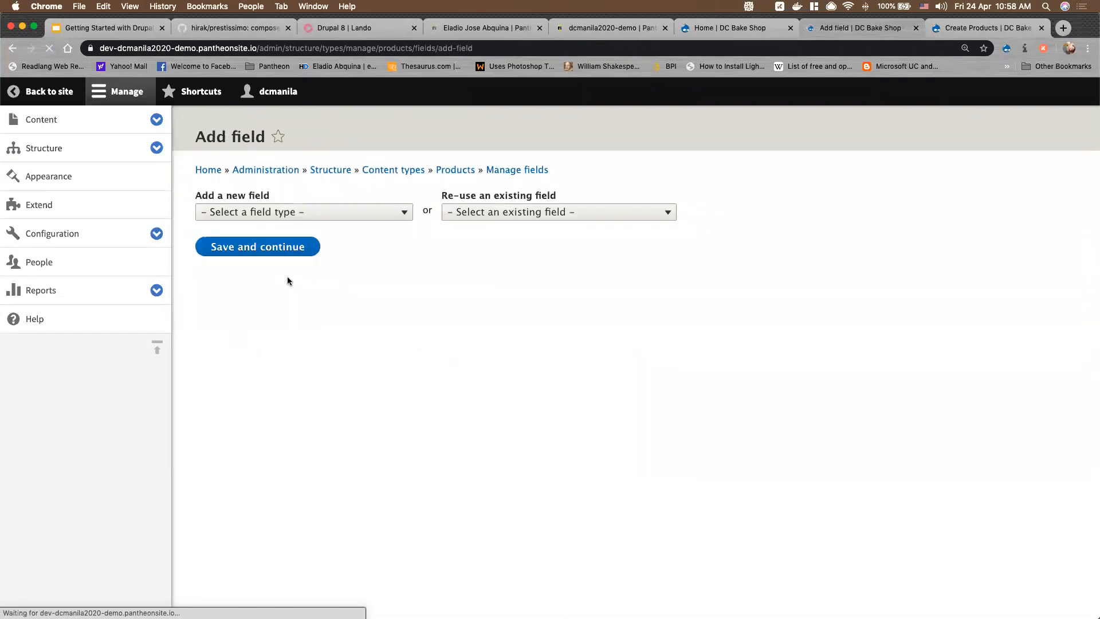
Create a Text (formatted, long) field labelled 'Product Description'
click(286, 212)
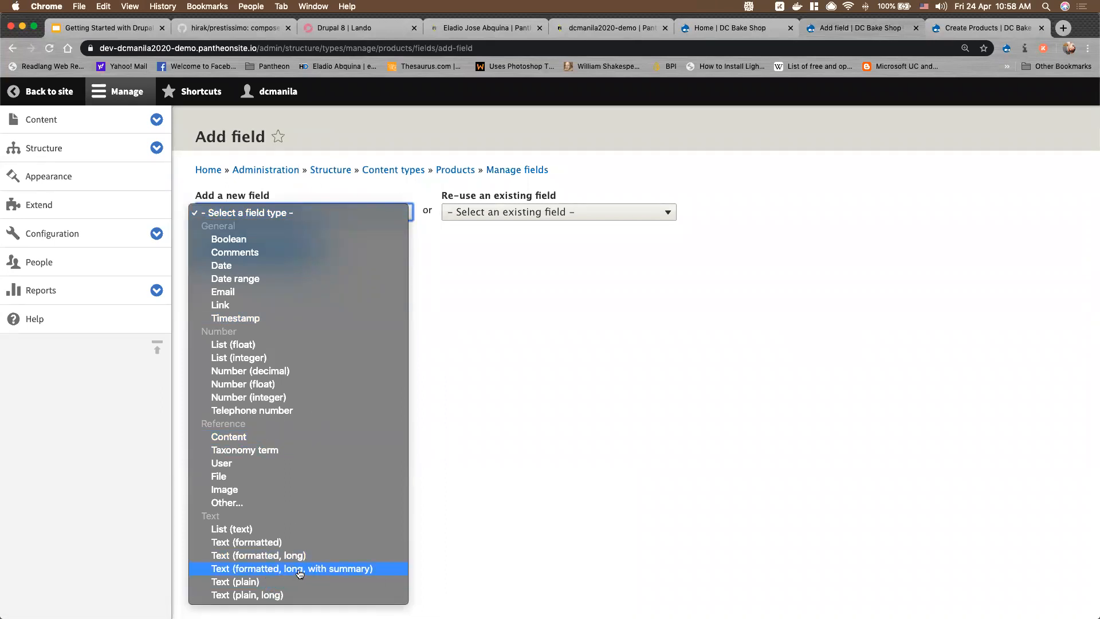
click(250, 558)
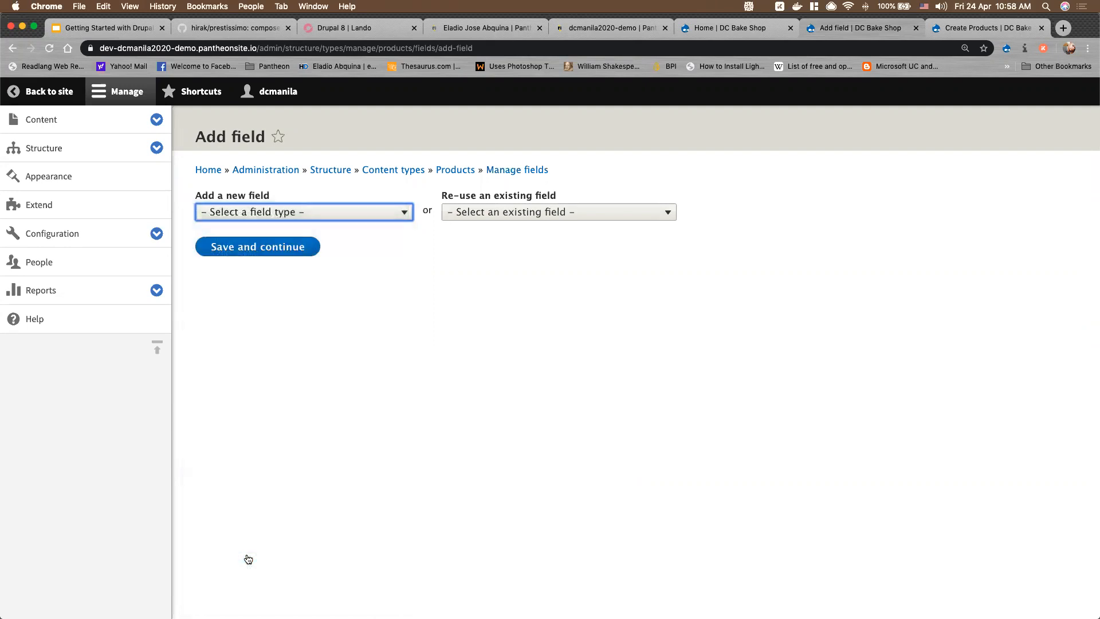
click(278, 213)
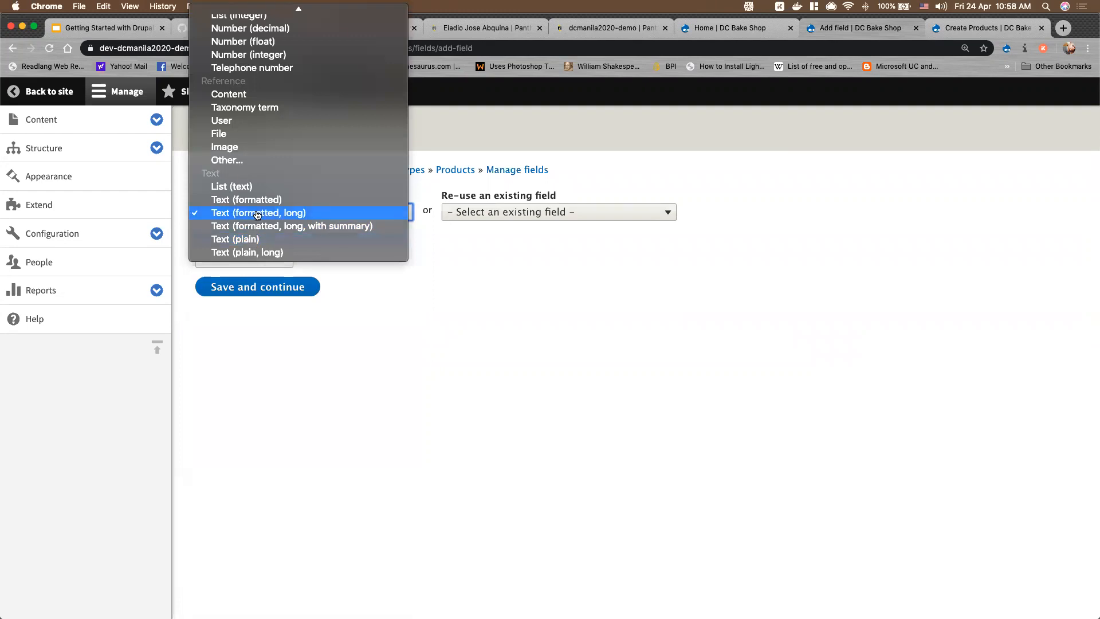
click(257, 215)
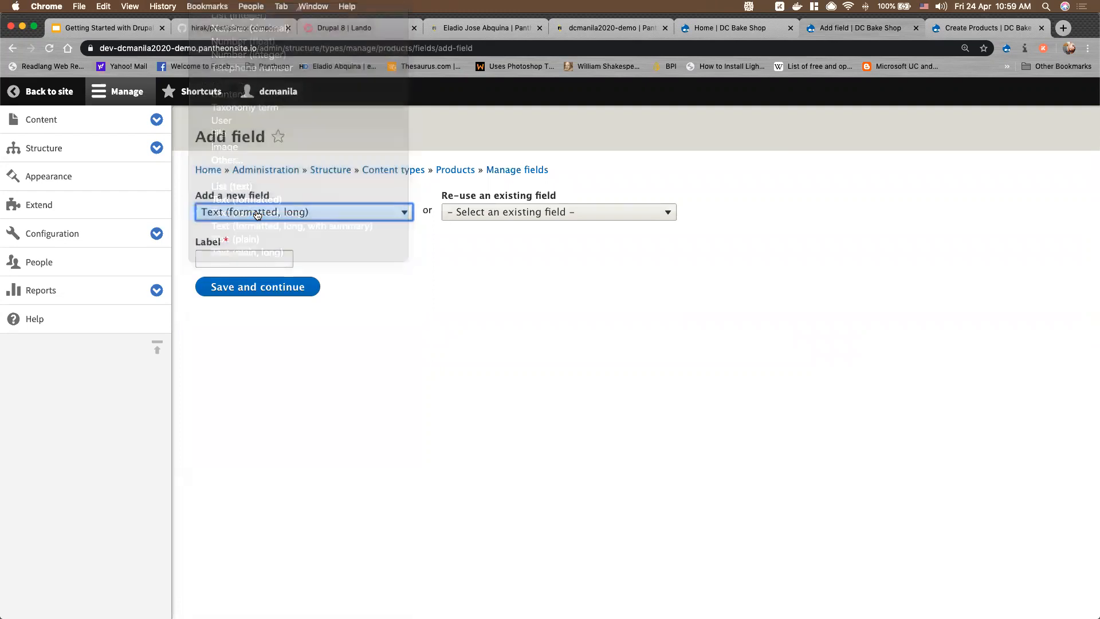
click(230, 257)
text(Product Description)
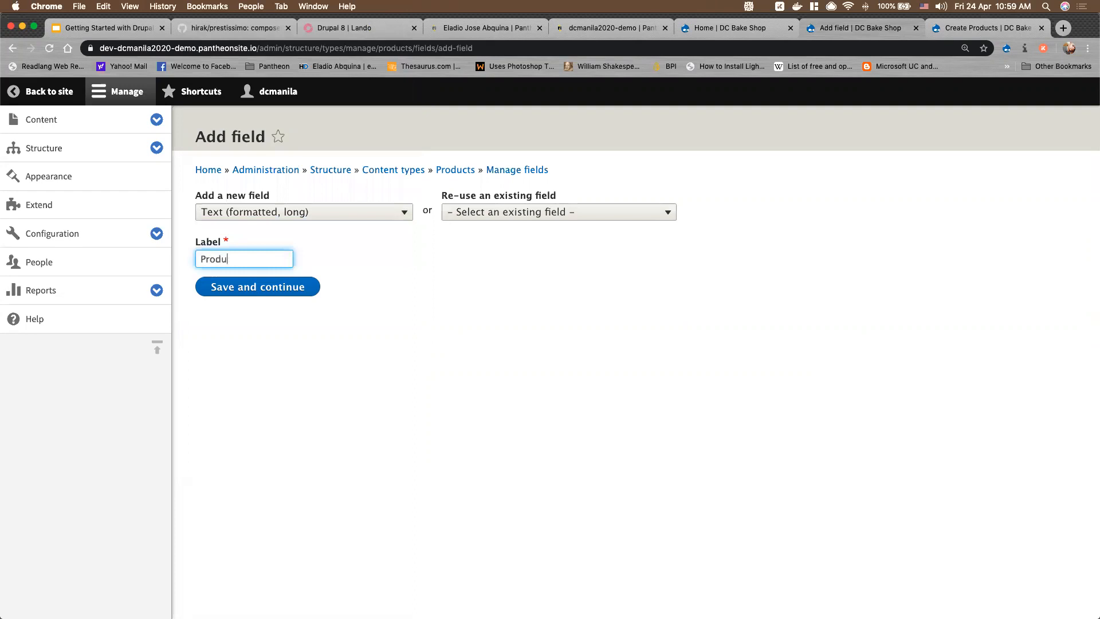
click(239, 283)
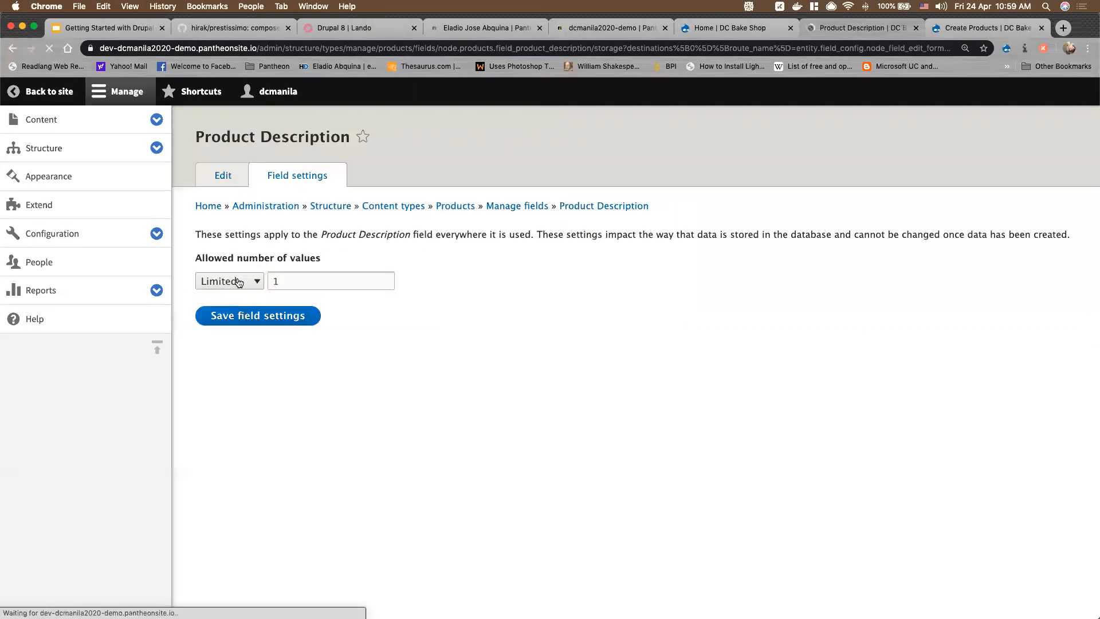
Save the Product Description storage settings and field settings with the defaults
click(265, 321)
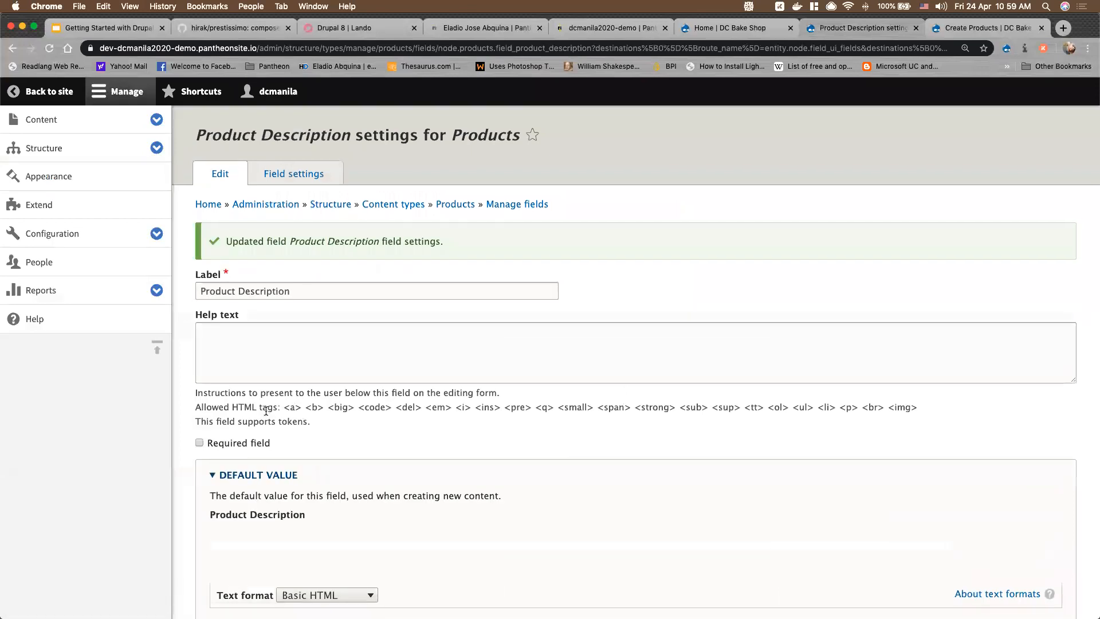
scroll(266, 410, down, 3)
scroll(266, 413, down, 3)
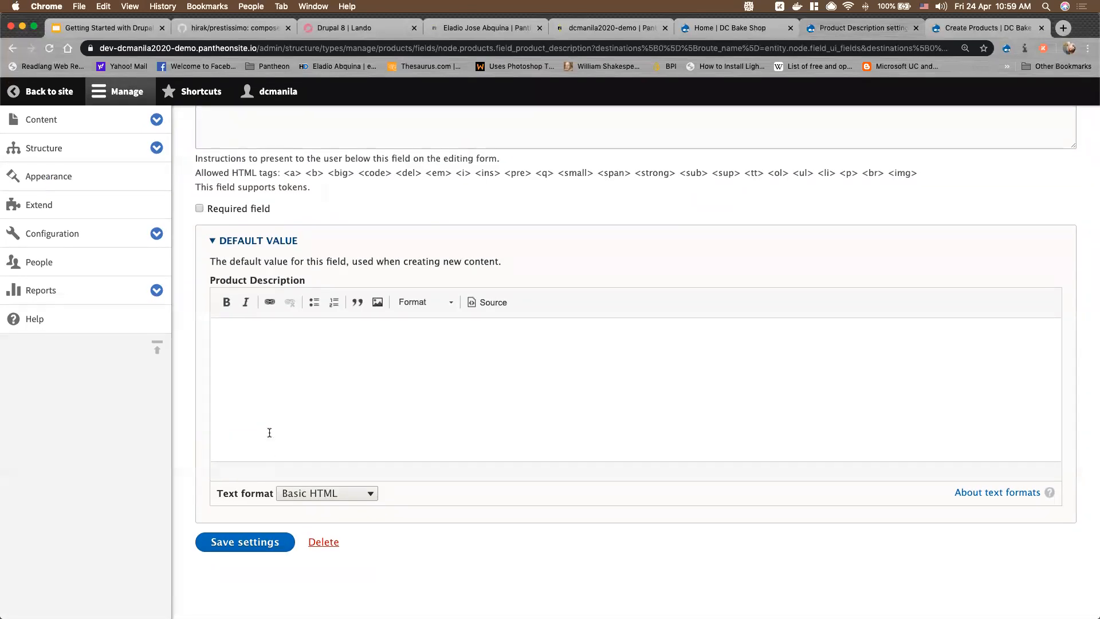
scroll(270, 433, up, 3)
scroll(269, 432, down, 3)
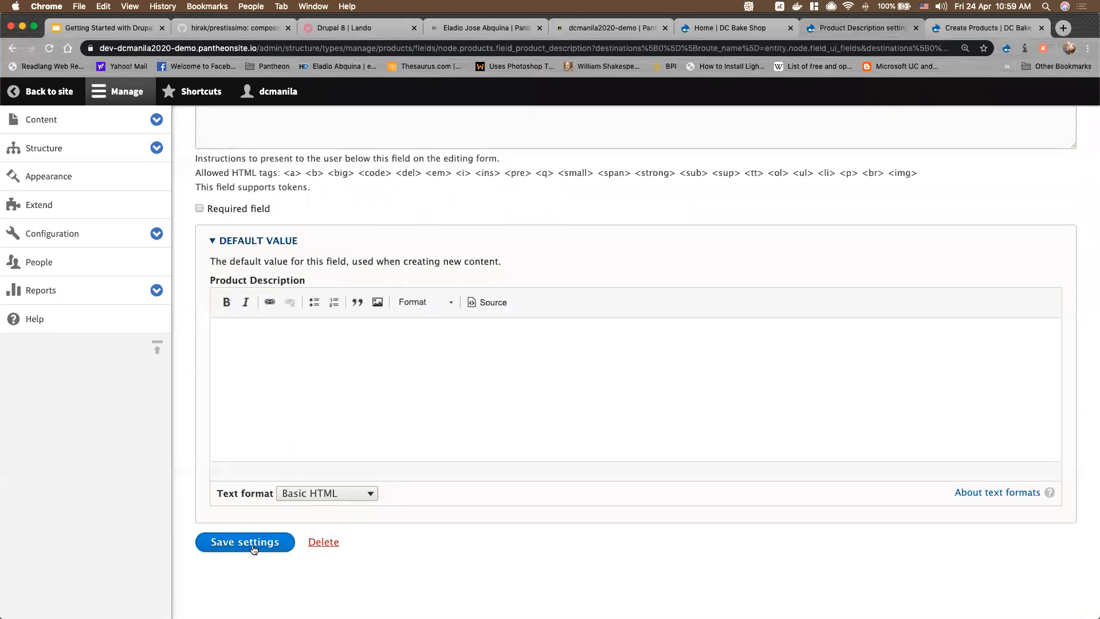
click(254, 549)
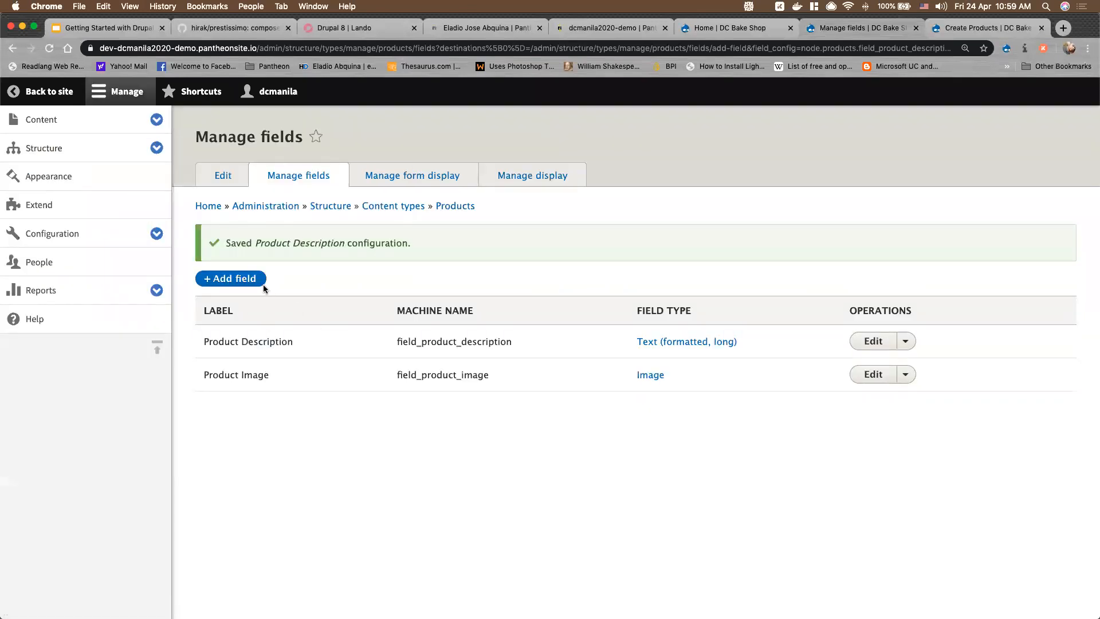
Start a new Number (decimal) field labelled 'Product Price'
click(240, 280)
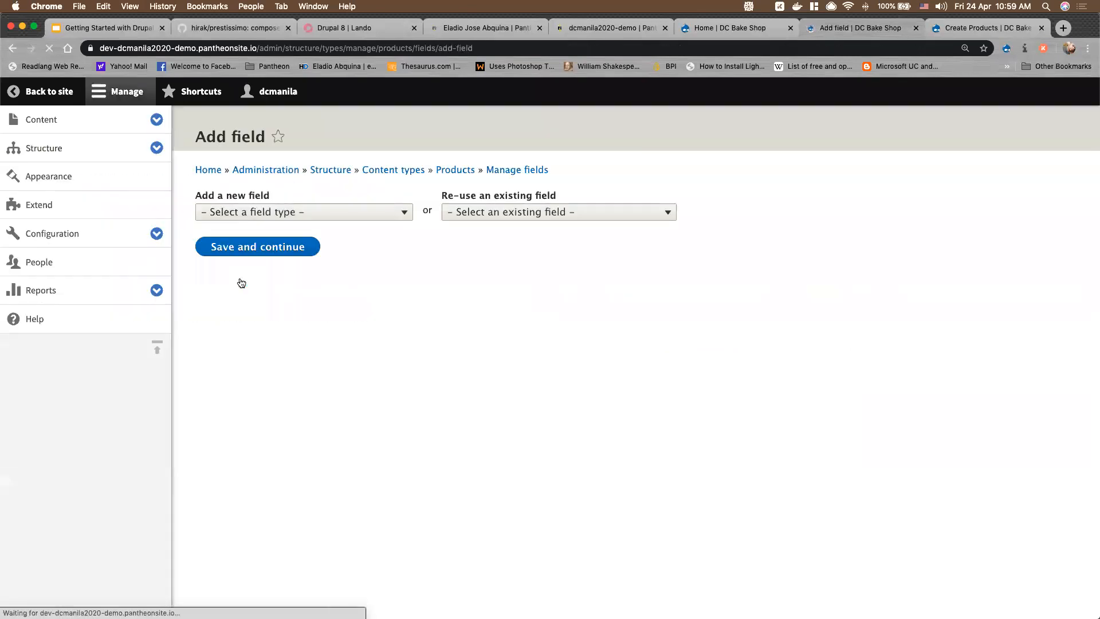
click(295, 215)
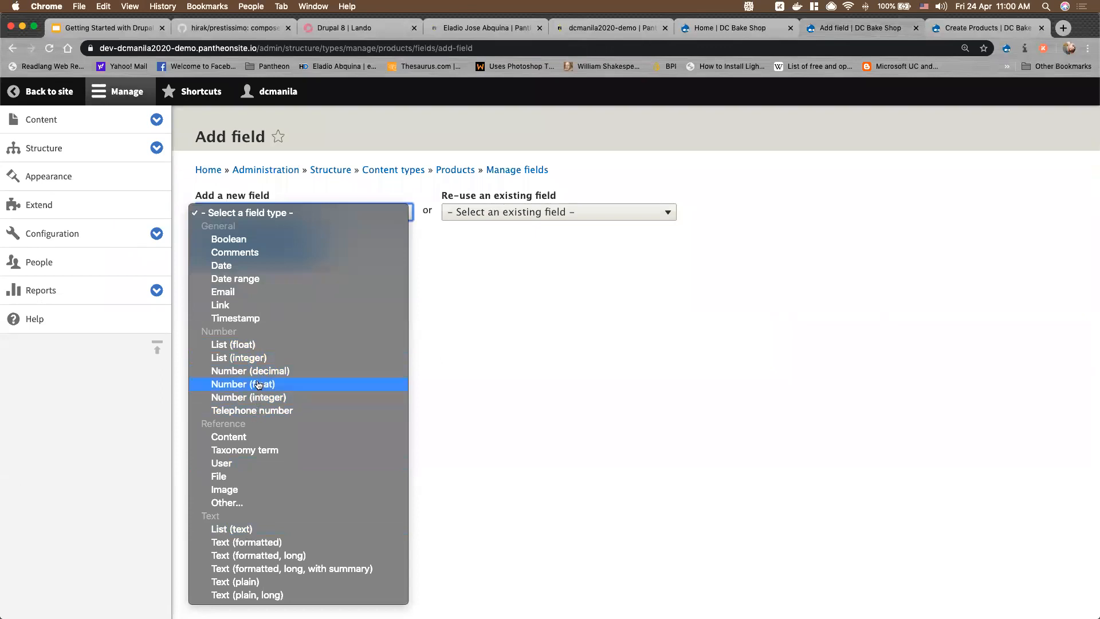
click(266, 372)
click(242, 260)
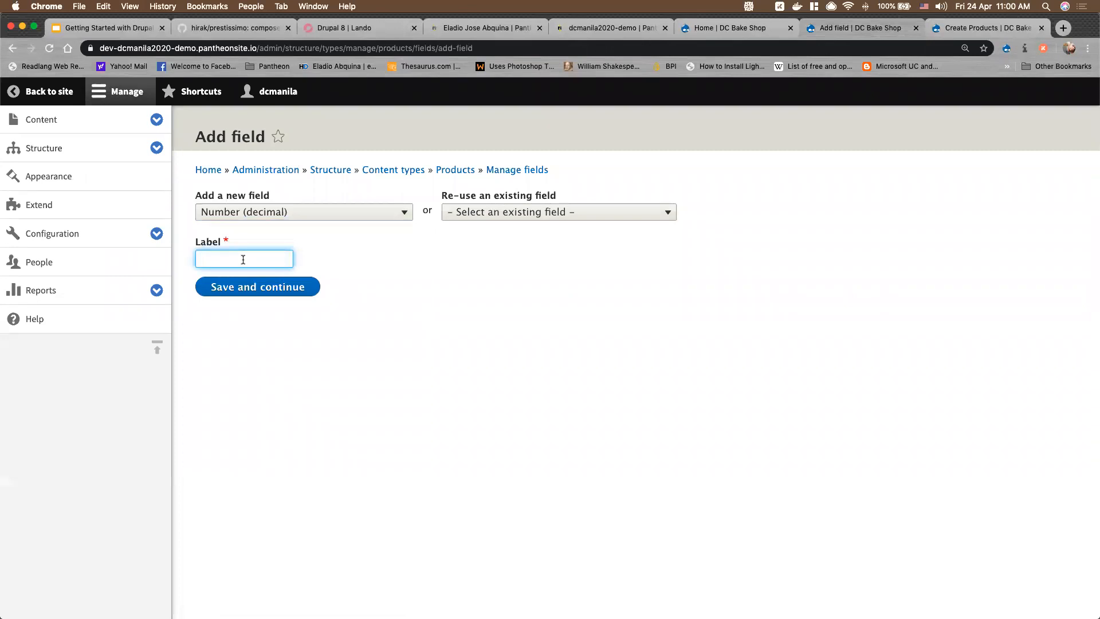
text(Product Price)
click(264, 291)
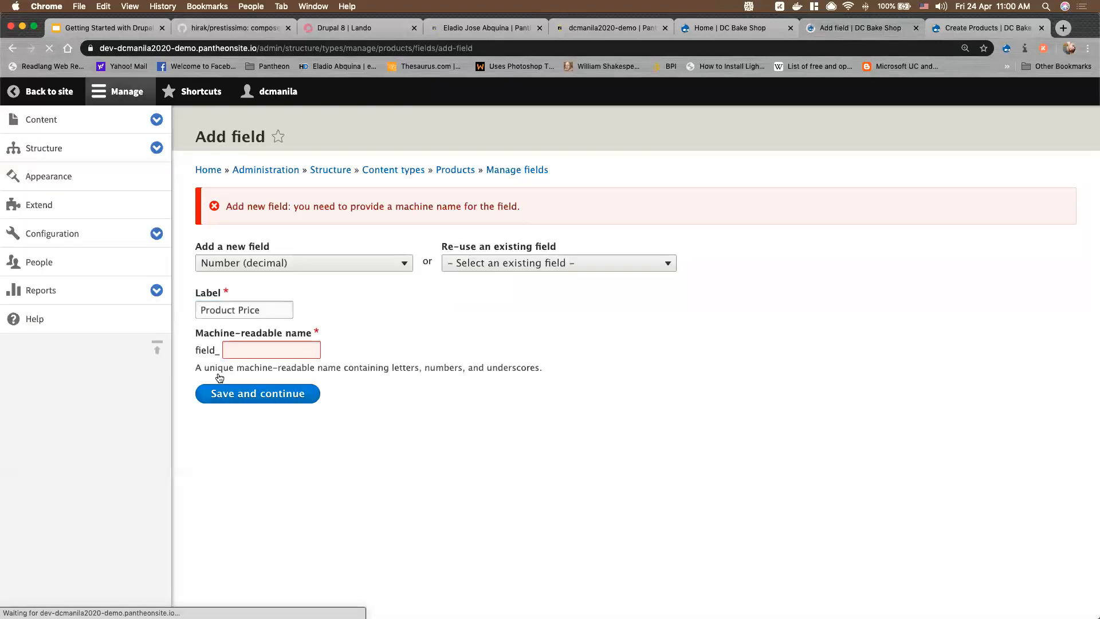
Give Product Price the machine name product_price, save its storage settings, then switch to Create Products
click(276, 349)
text(product_price)
click(273, 391)
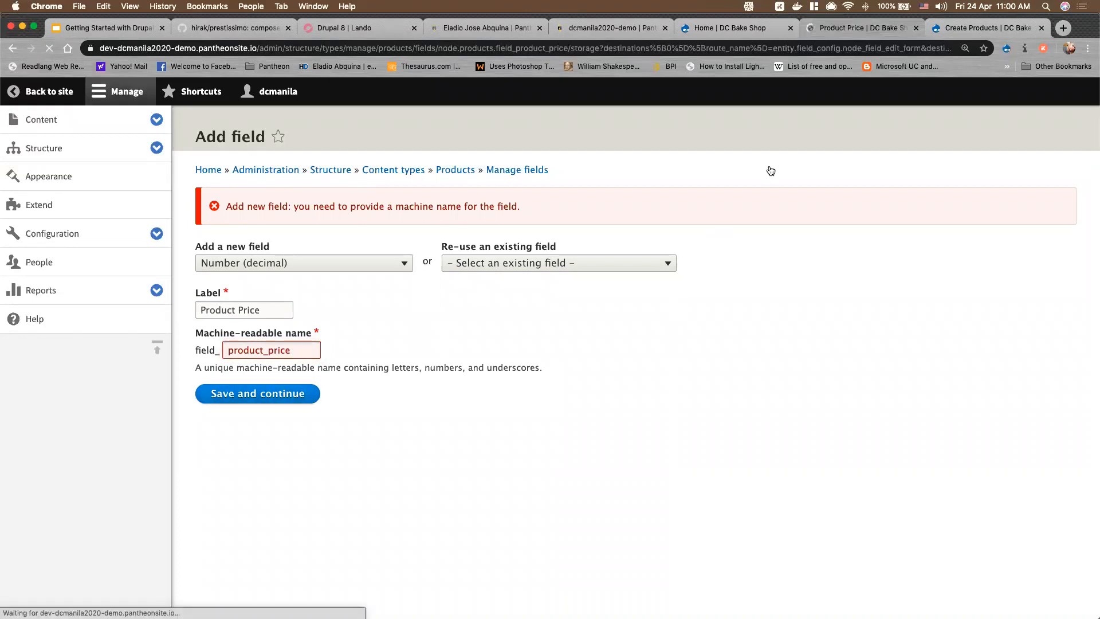
click(272, 430)
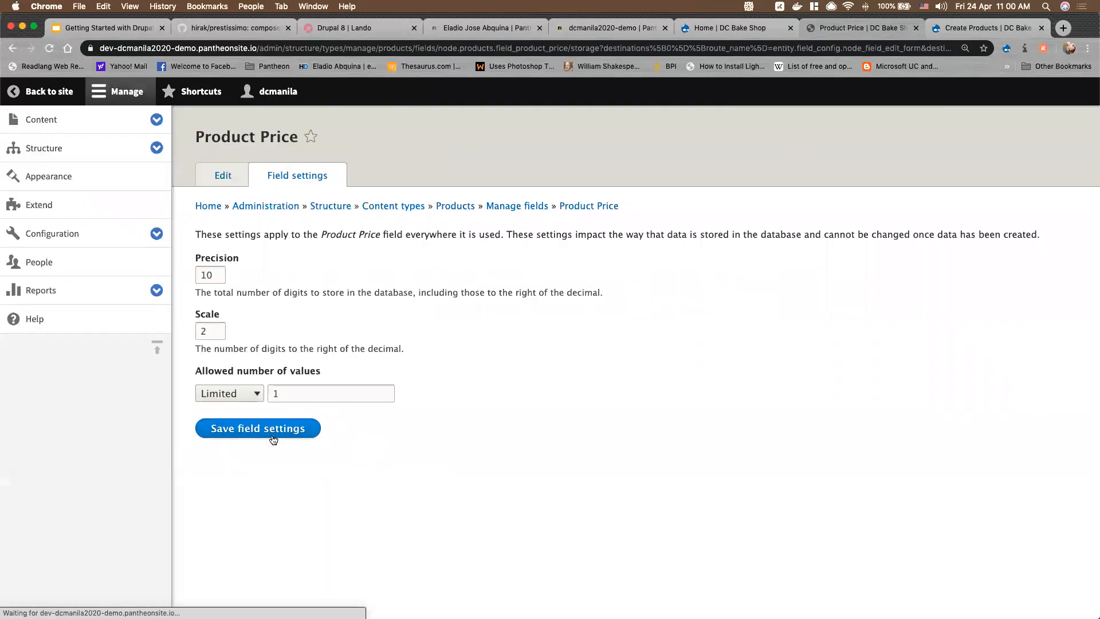
click(956, 34)
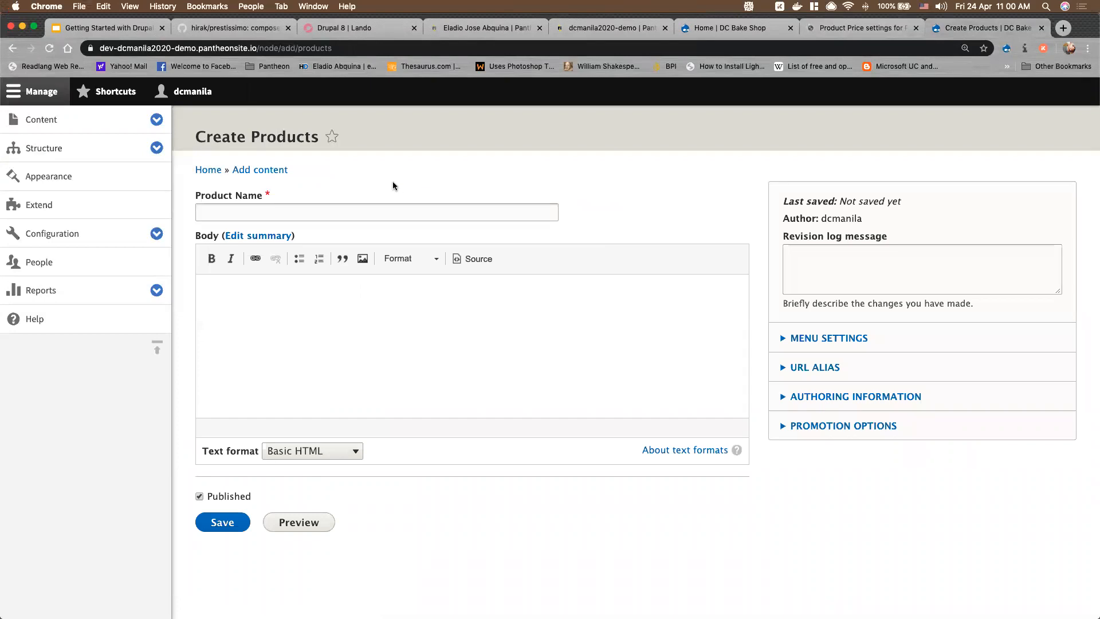
Reload Create Products and check the Product Image, Product Description and Product Price fields
click(49, 50)
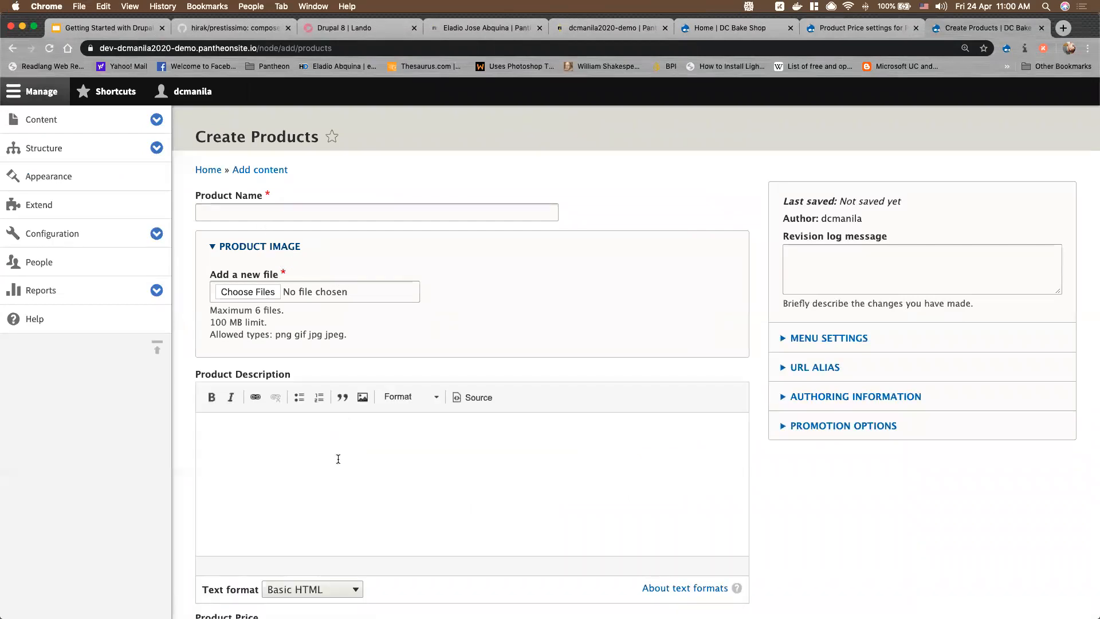
scroll(336, 453, down, 3)
scroll(333, 391, down, 3)
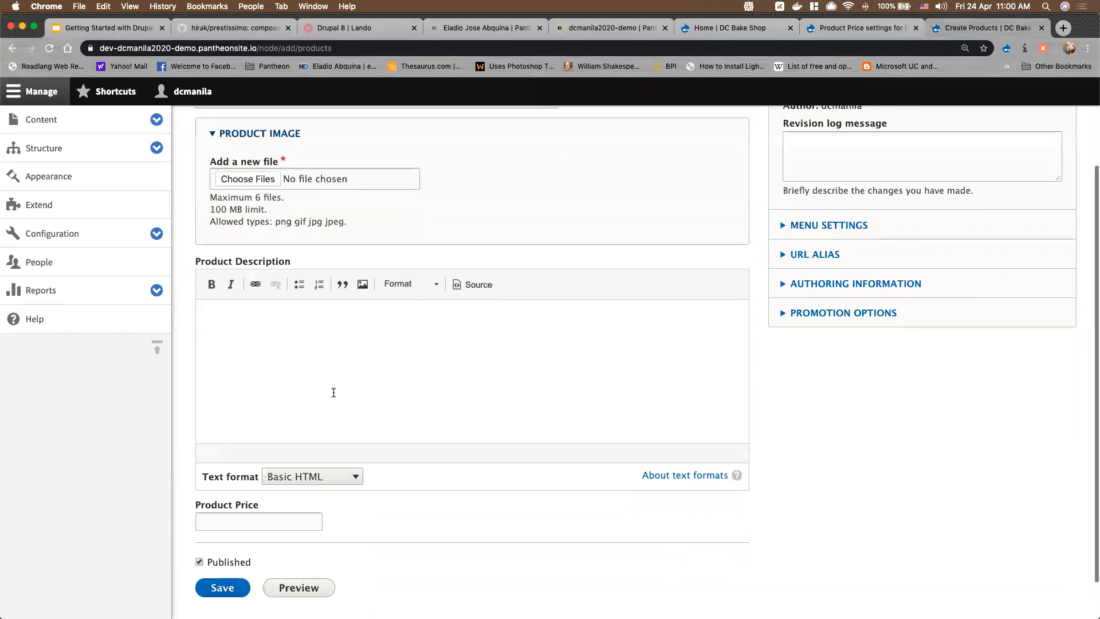
scroll(250, 473, up, 1)
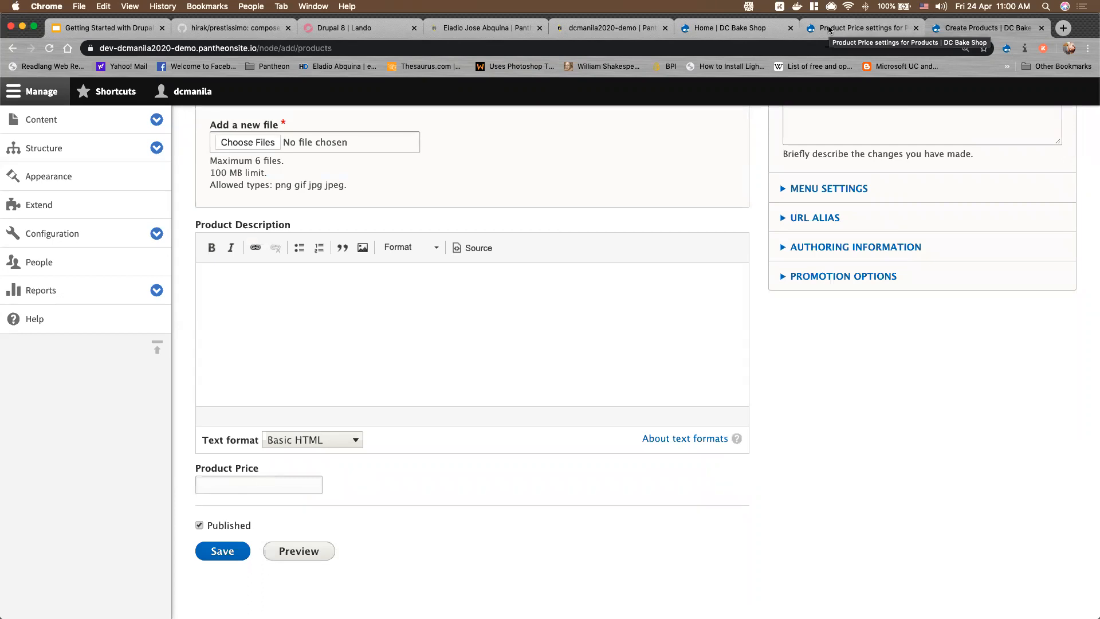
Save the Product Price field settings so it is listed as Number (decimal)
click(829, 29)
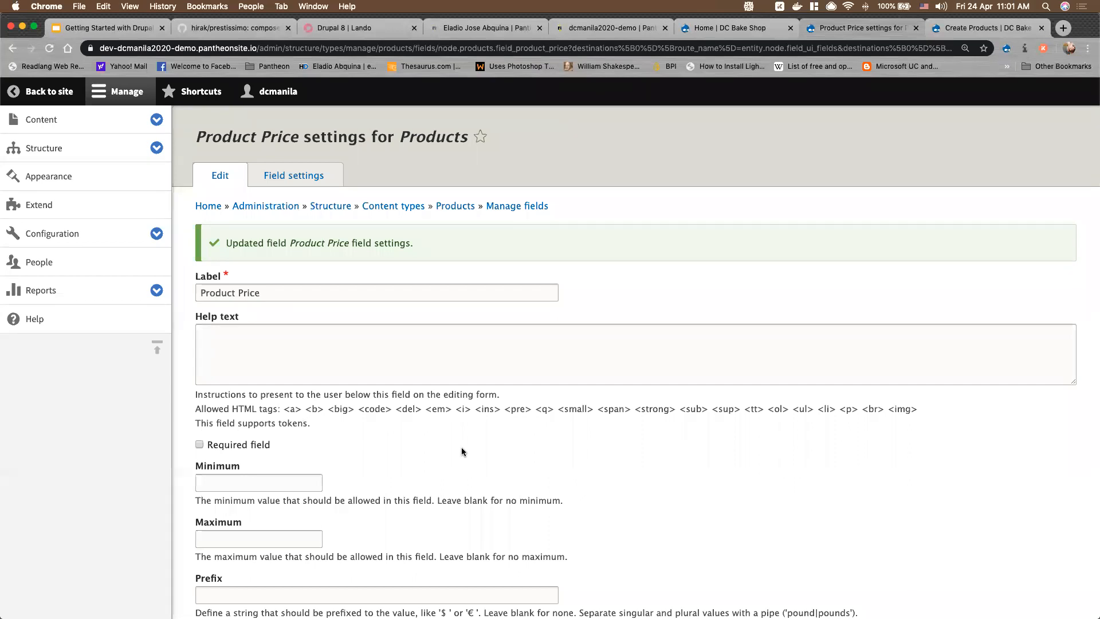
scroll(462, 451, down, 5)
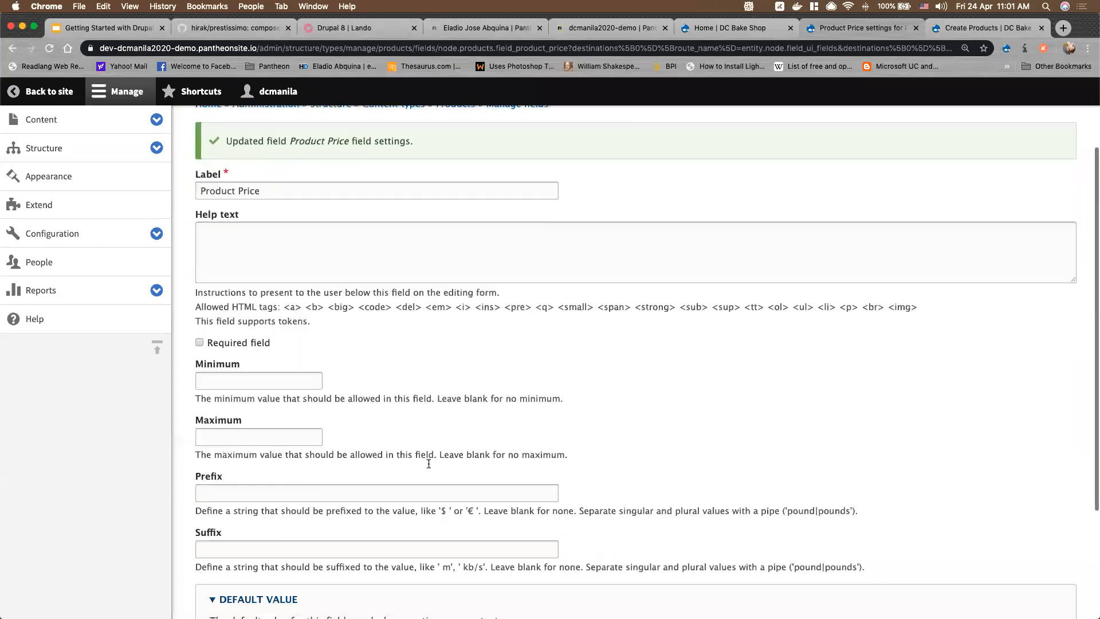
click(264, 541)
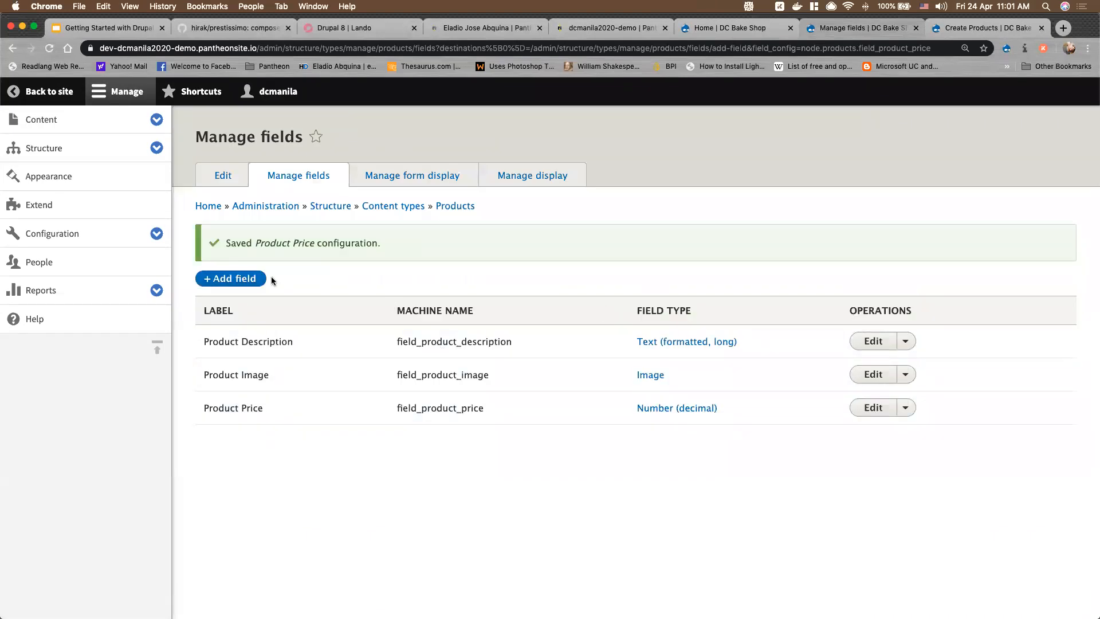
Create a Content reference field labelled 'Related Products' on the Products type
click(968, 28)
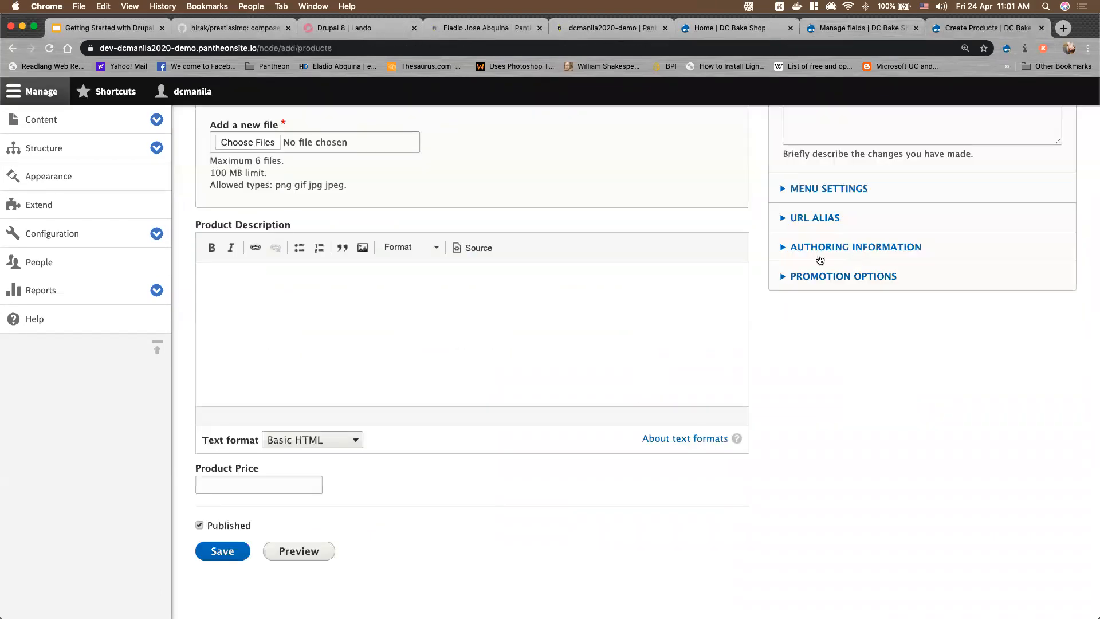
click(865, 27)
click(245, 279)
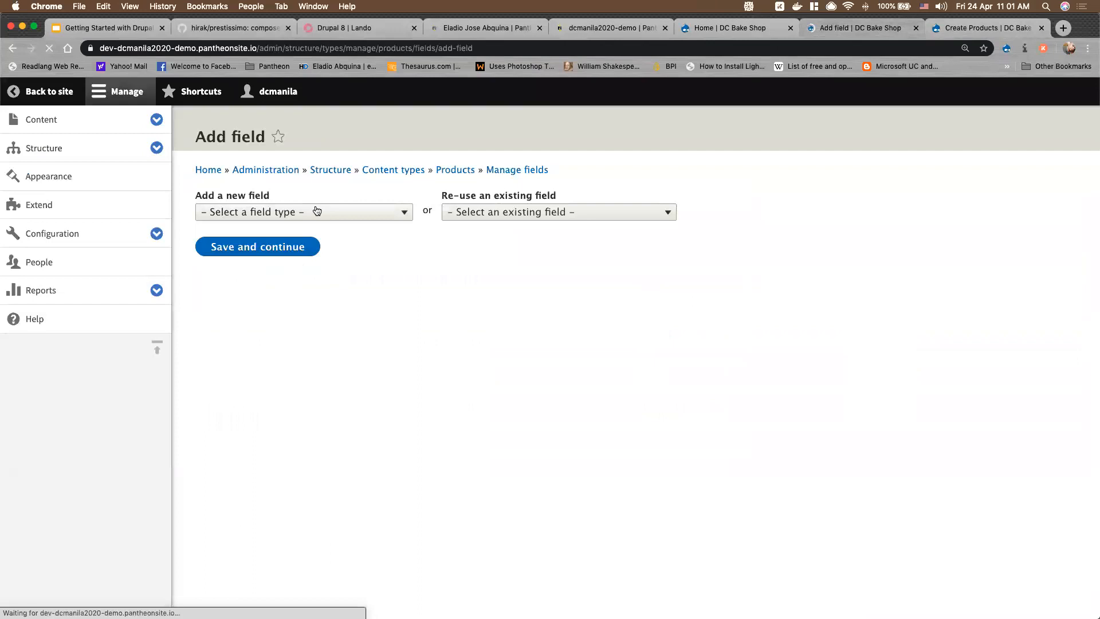
click(316, 211)
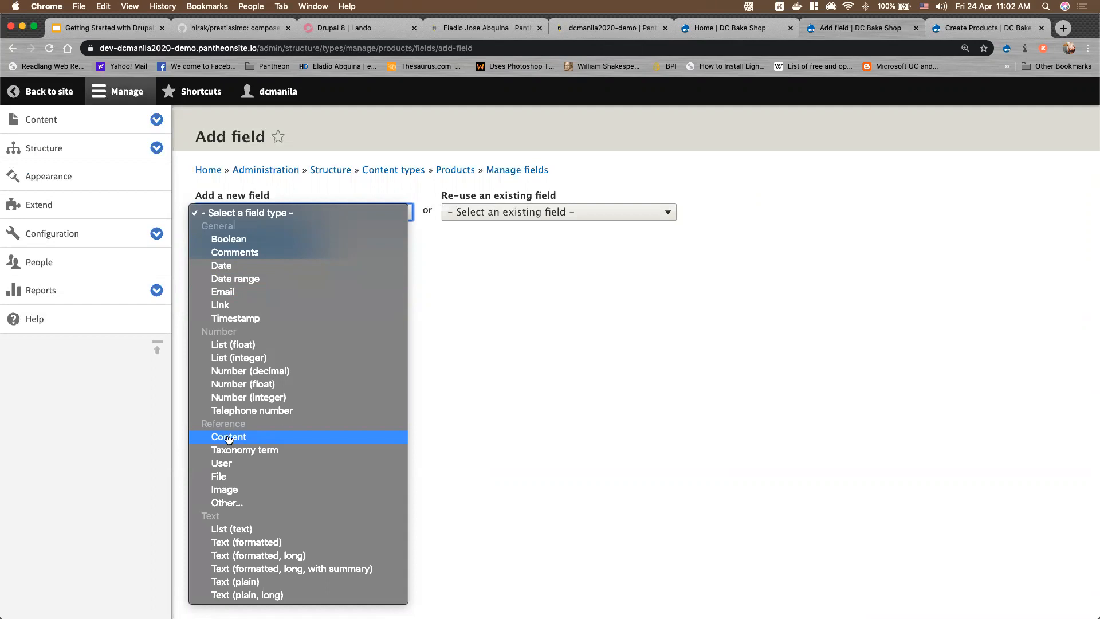
click(228, 437)
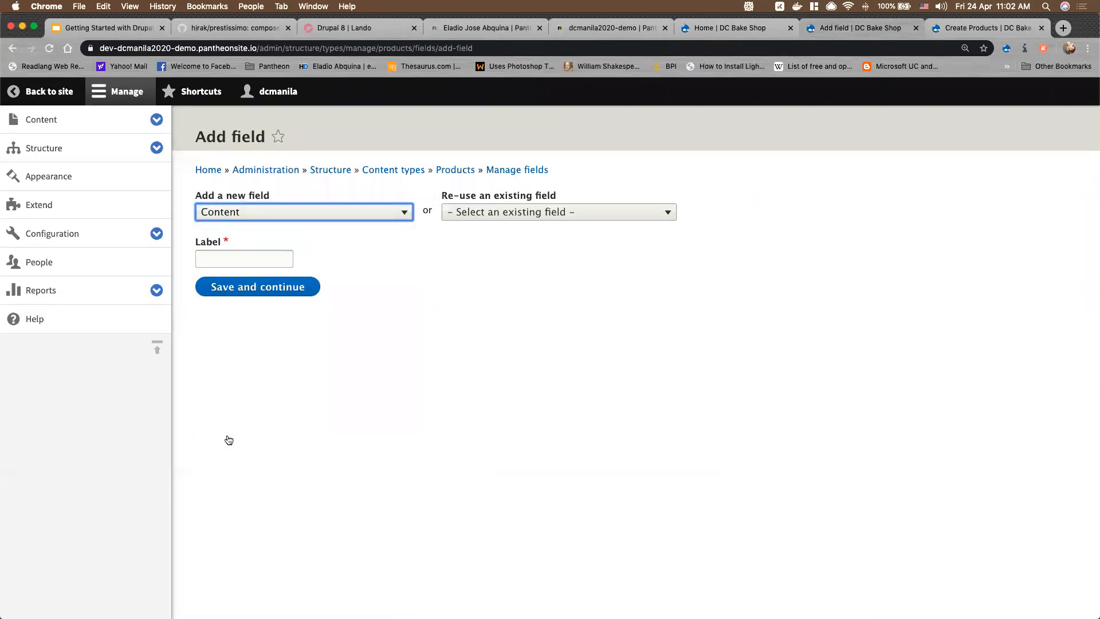
click(274, 259)
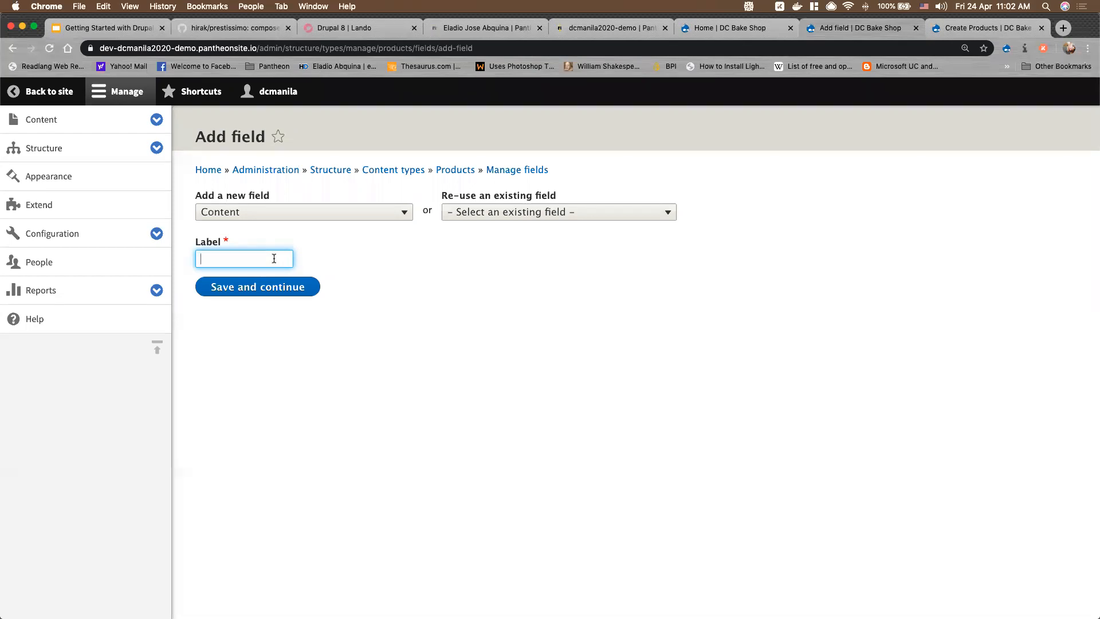
text(P)
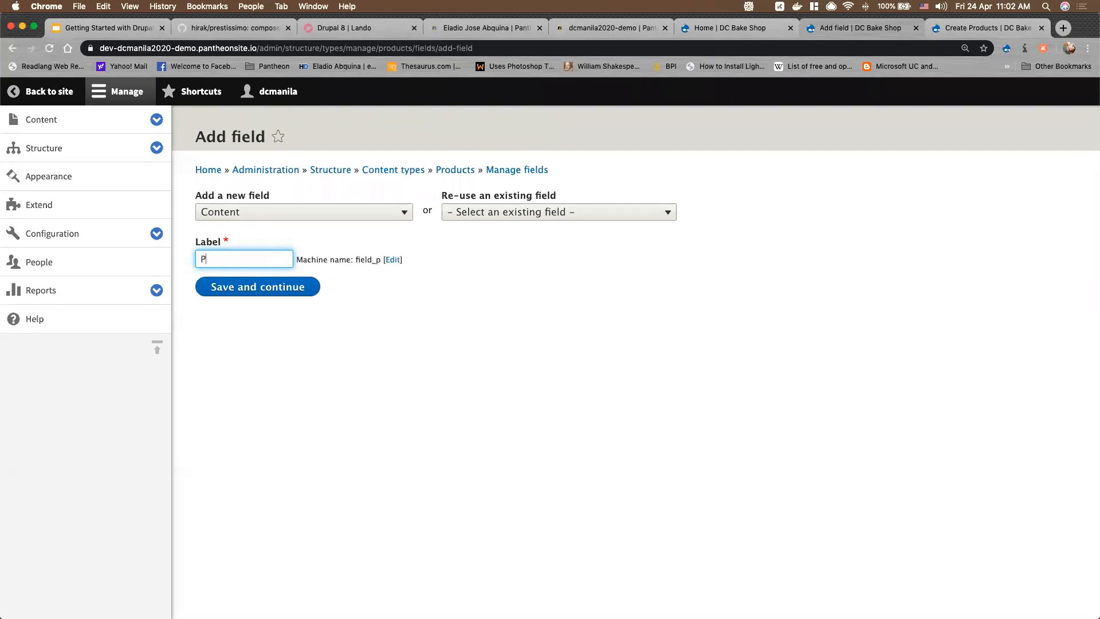
key(BackSpace)
text(Related Products)
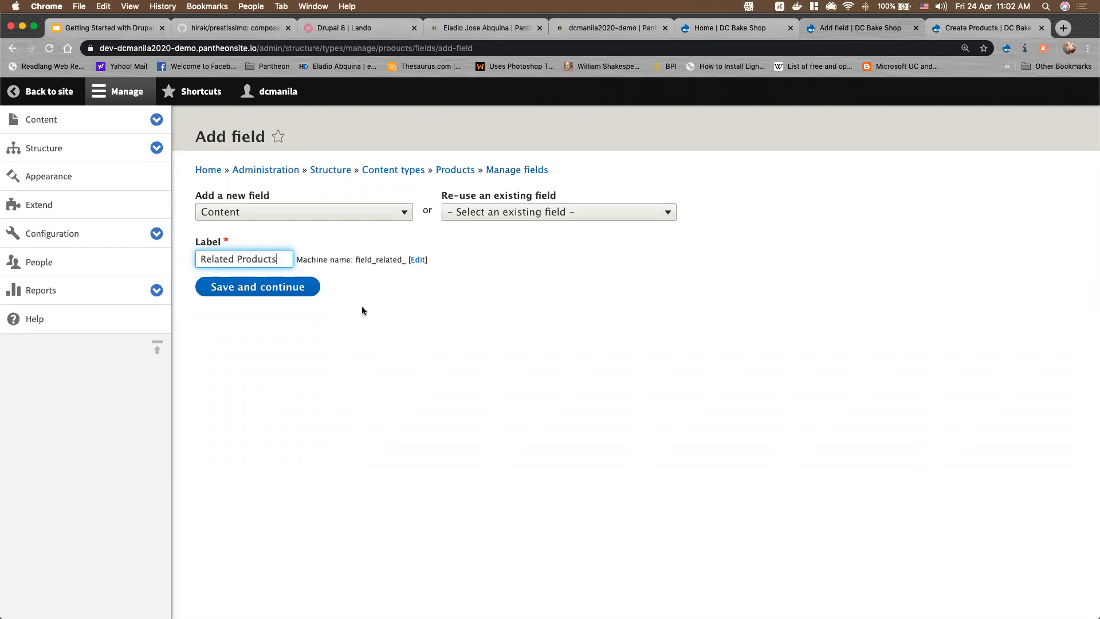
click(294, 291)
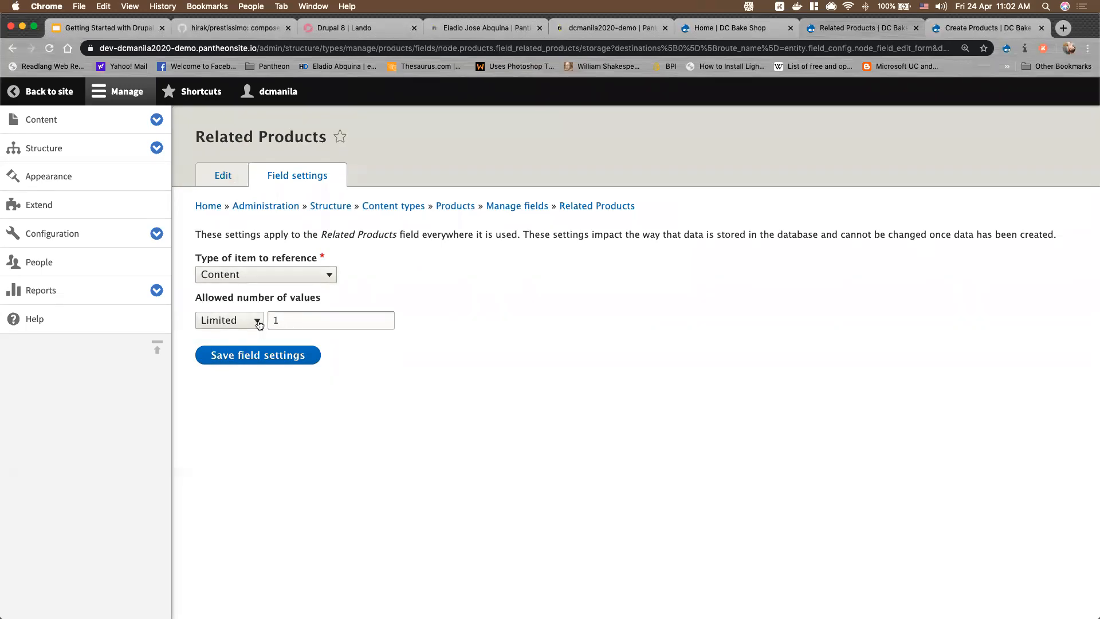
Limit Related Products to 2 values referencing Content and save its storage settings
drag(284, 321, 263, 326)
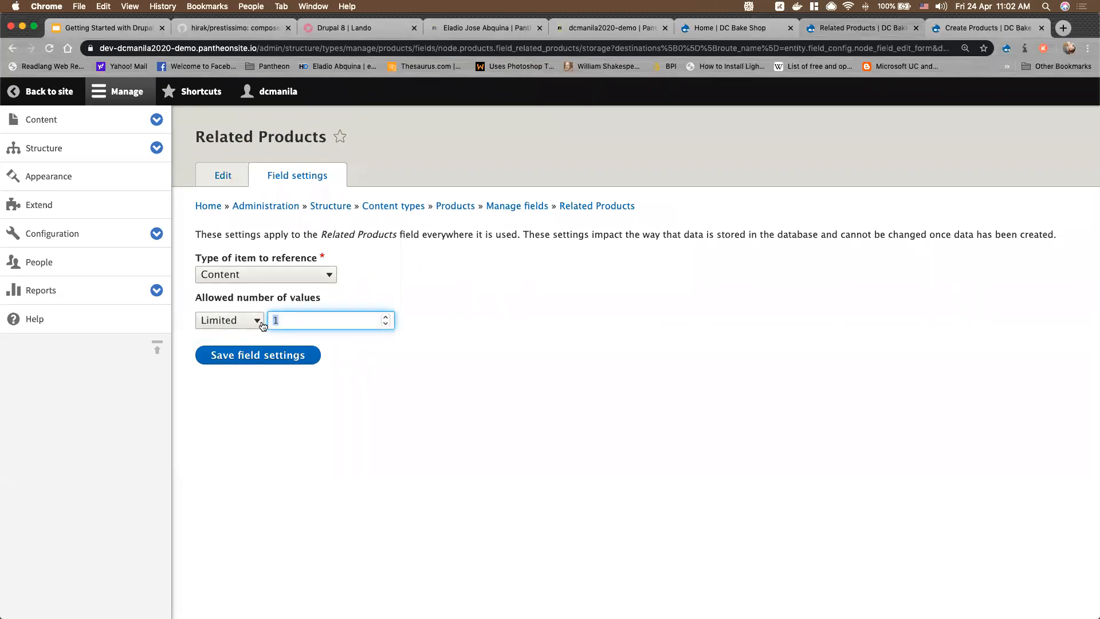
click(277, 280)
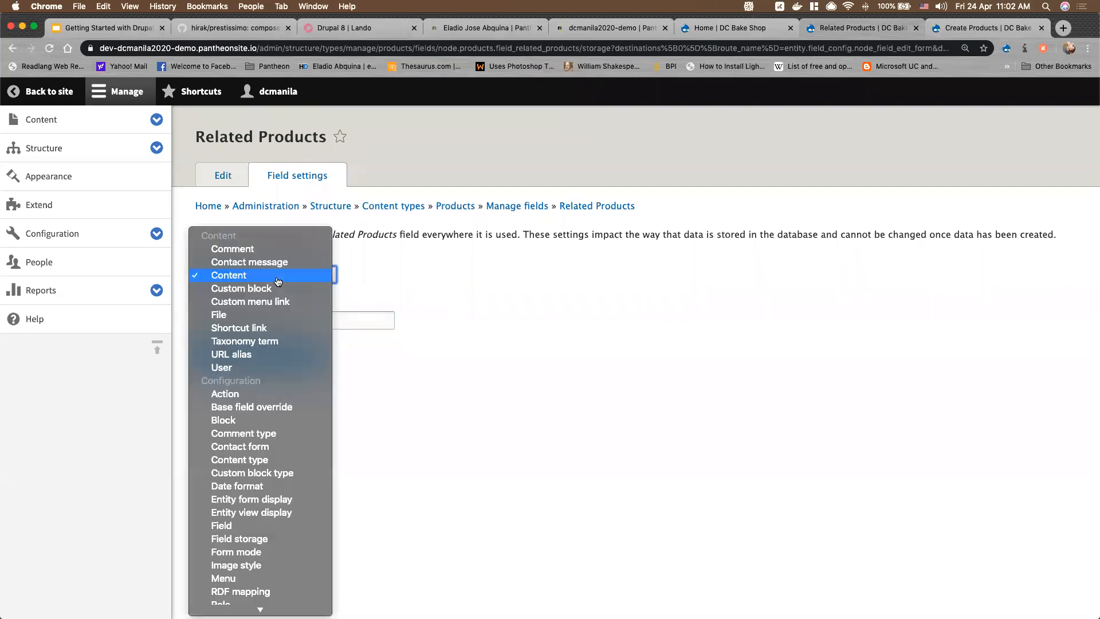
click(277, 280)
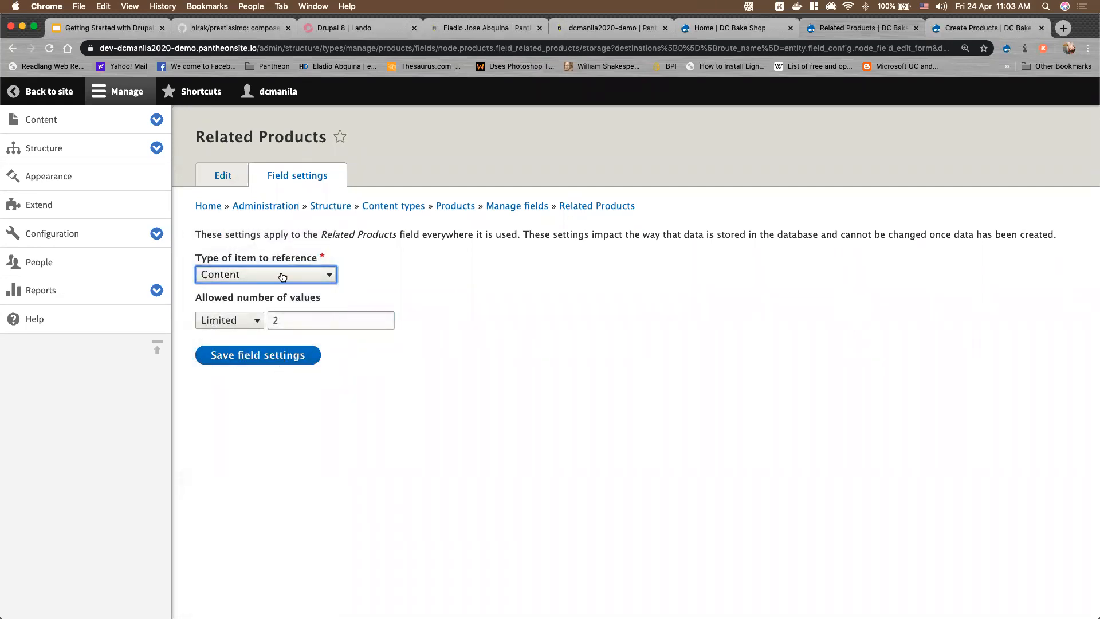
click(280, 277)
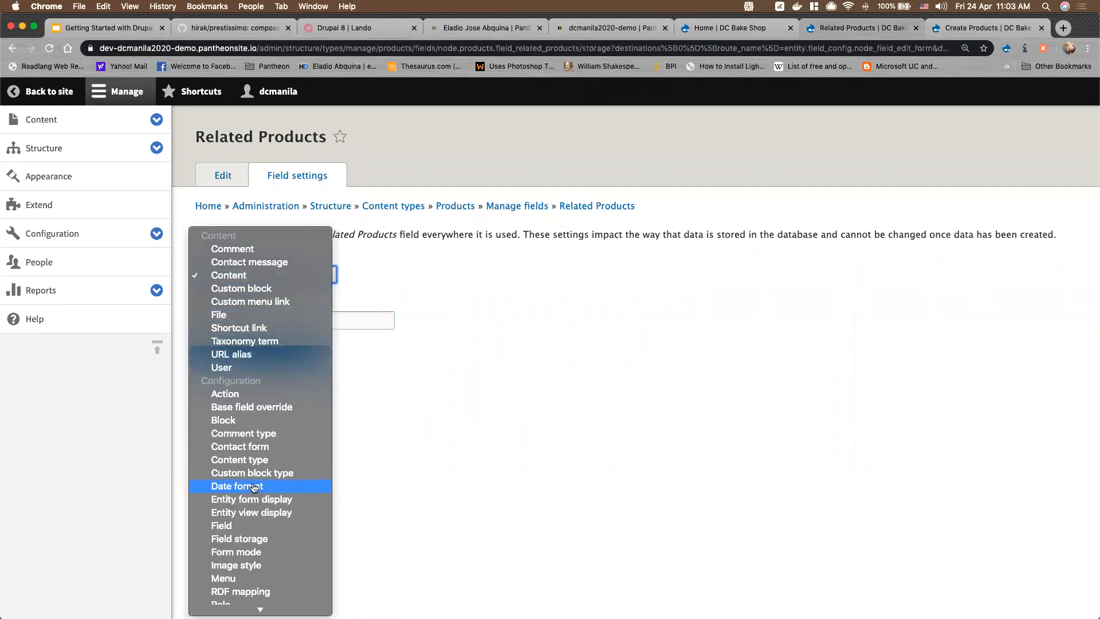
scroll(255, 486, down, 3)
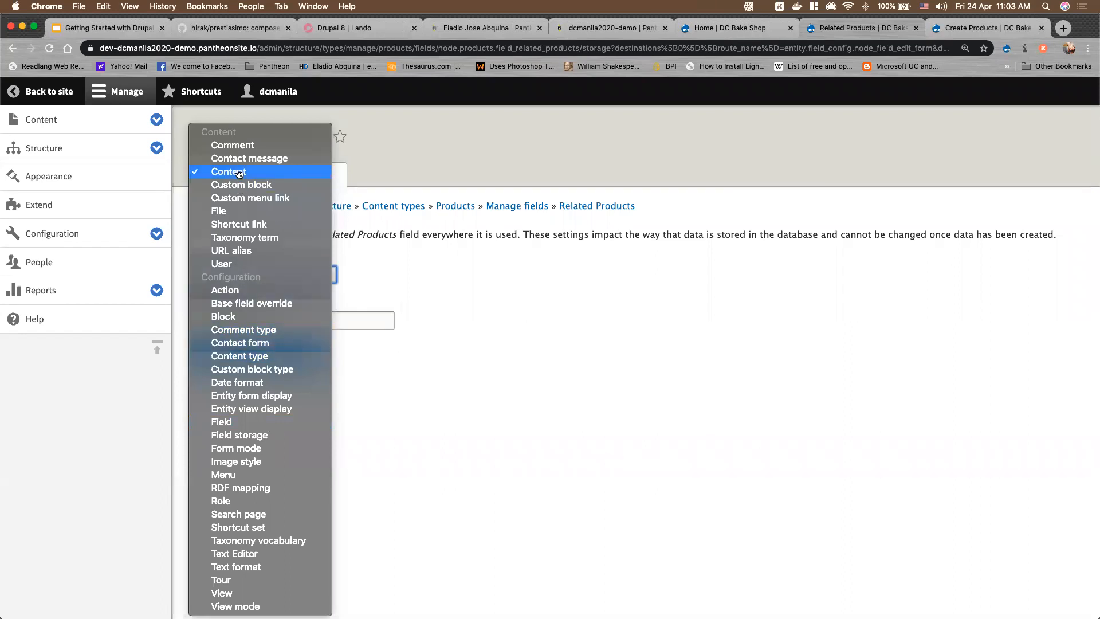
click(240, 172)
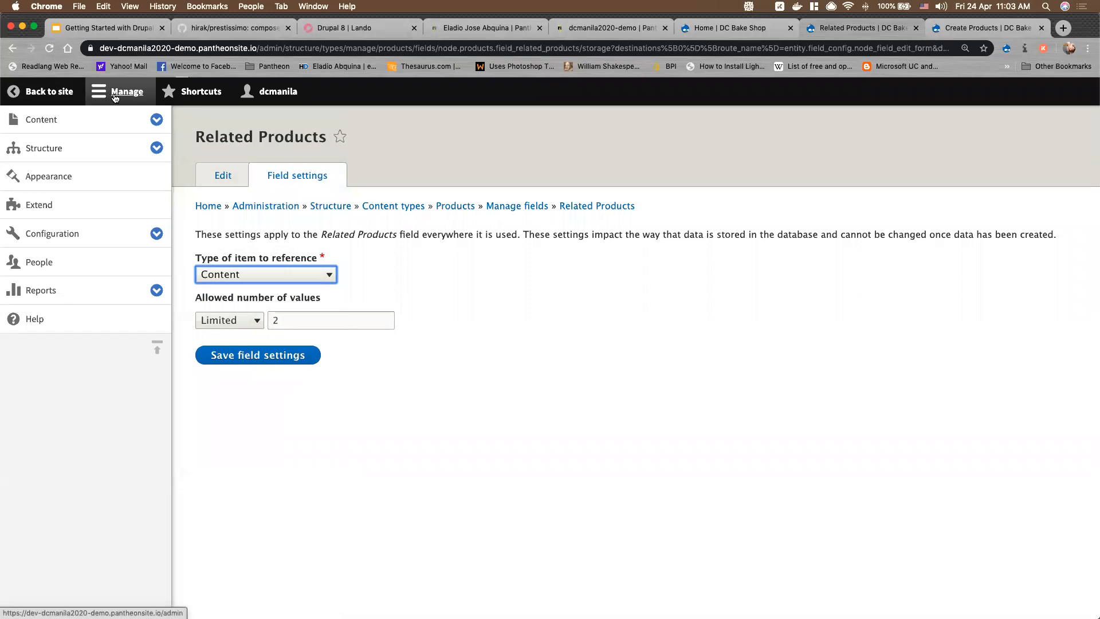
click(115, 93)
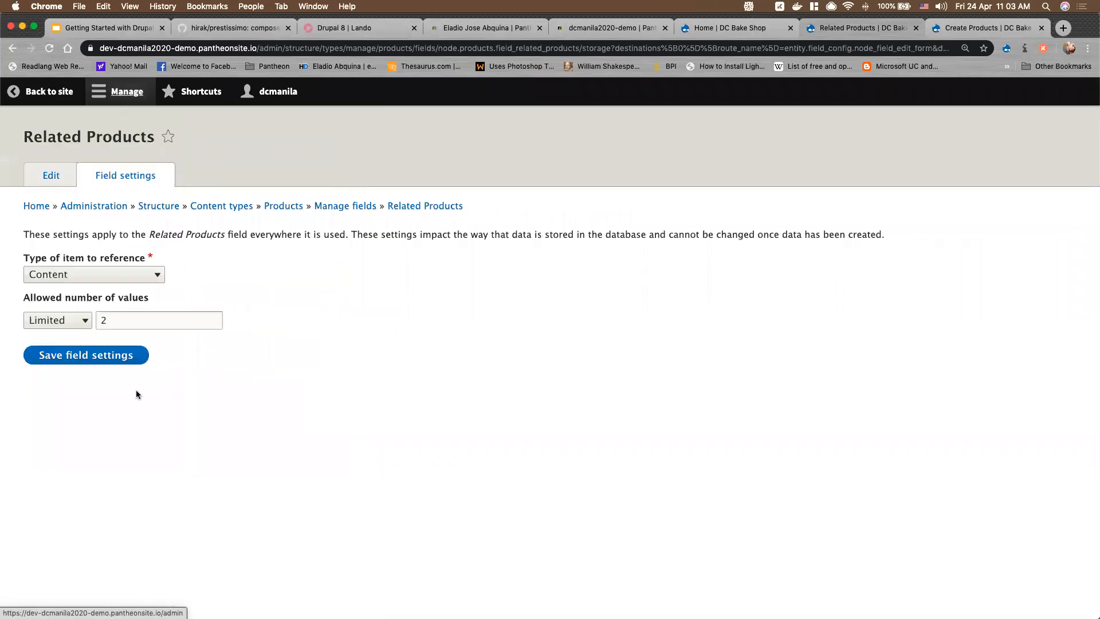
click(104, 360)
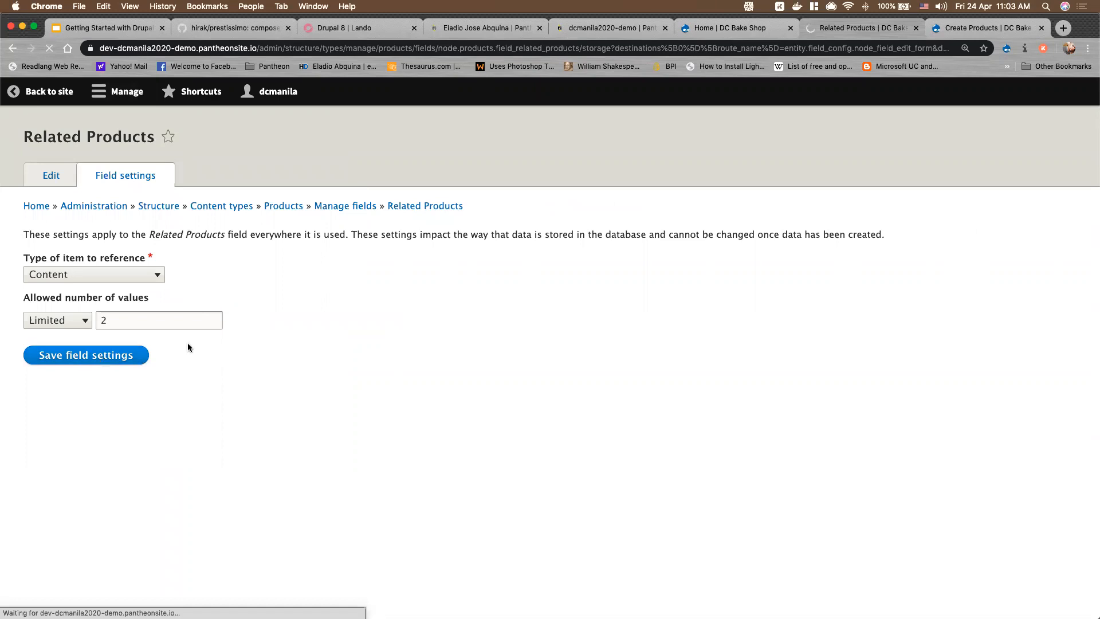
Restrict Related Products to the Products content type, save, and reload the Create Products form
drag(2, 206, 157, 229)
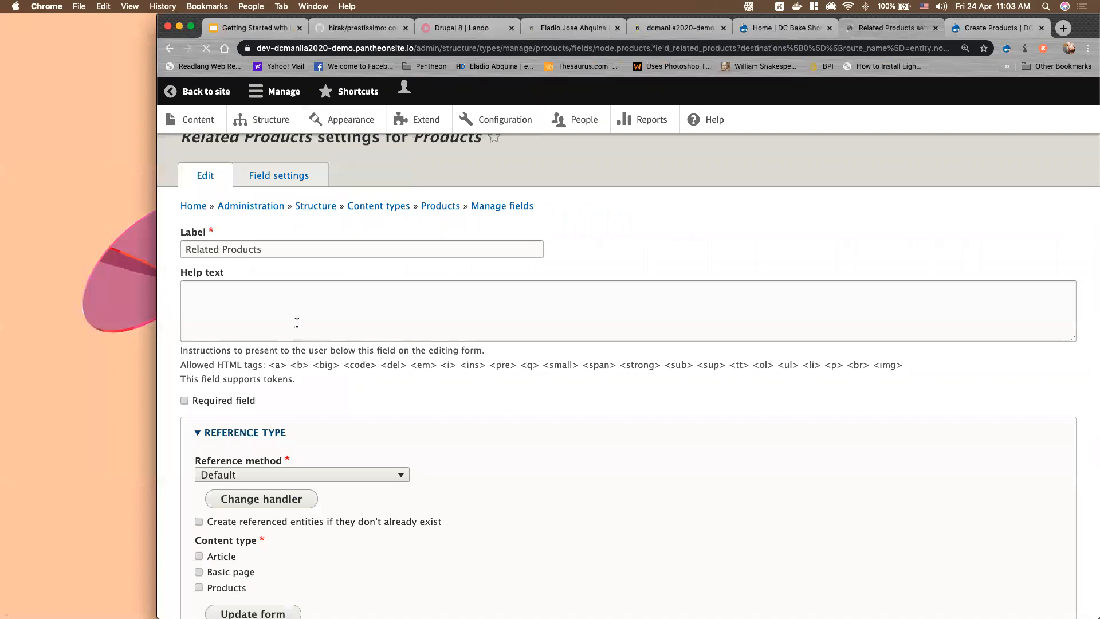
scroll(307, 489, down, 3)
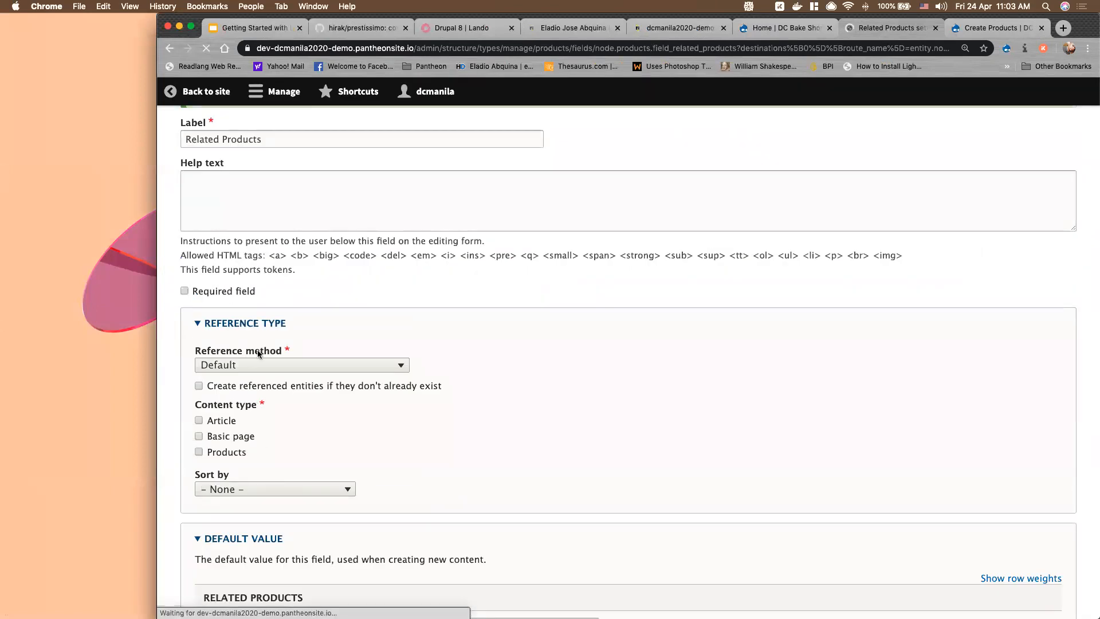
click(198, 452)
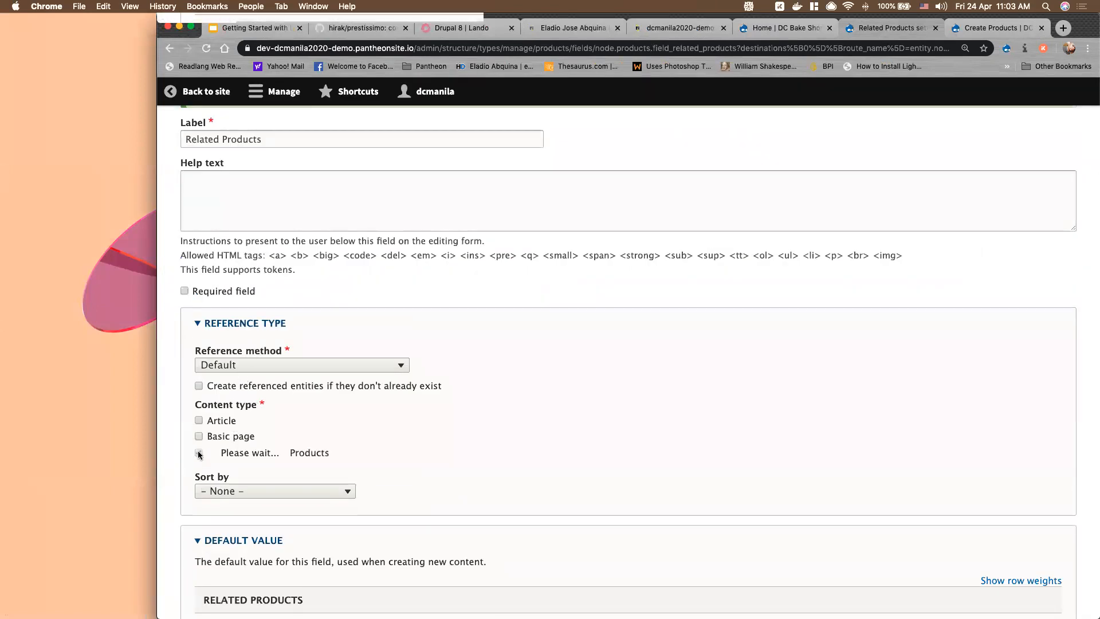
scroll(375, 452, down, 5)
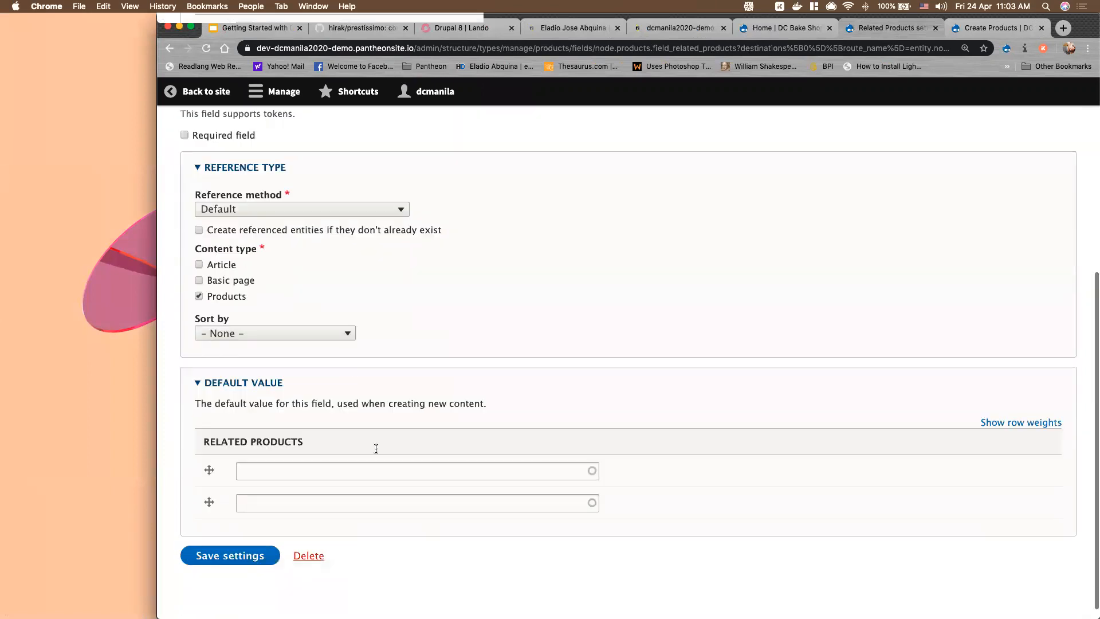
click(244, 543)
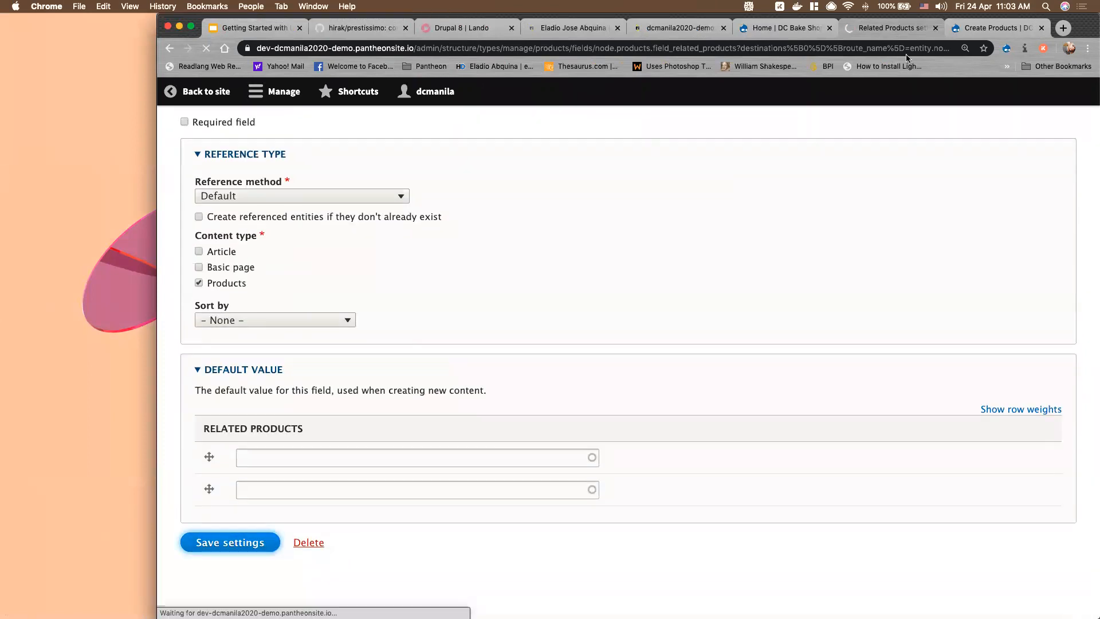
click(985, 26)
click(209, 50)
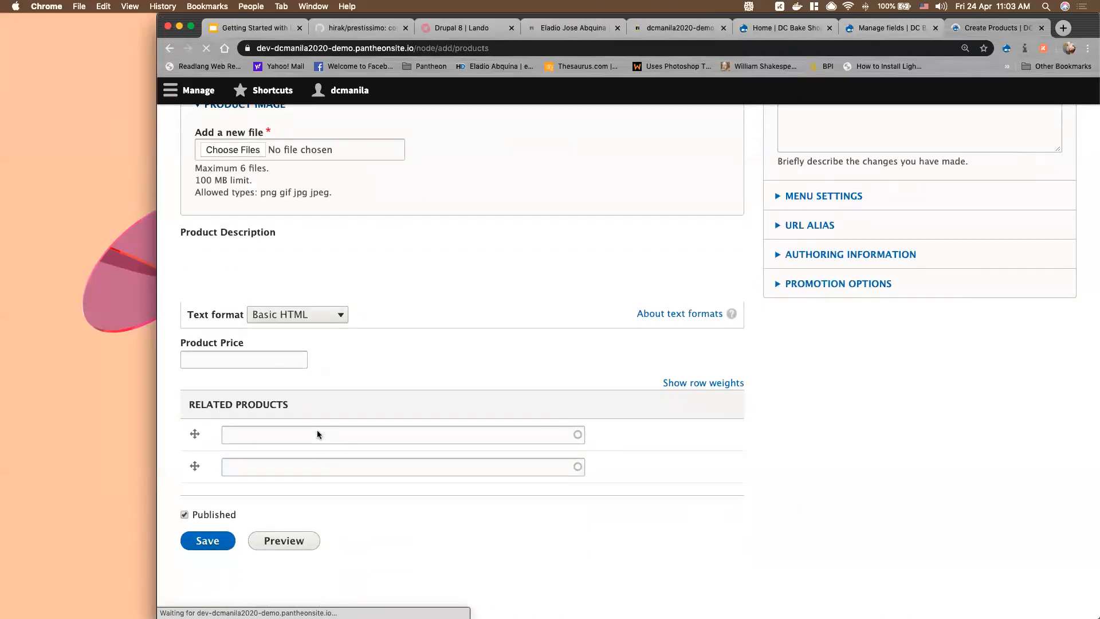
Enter 'Pan De Sal' as the Product Name
click(351, 436)
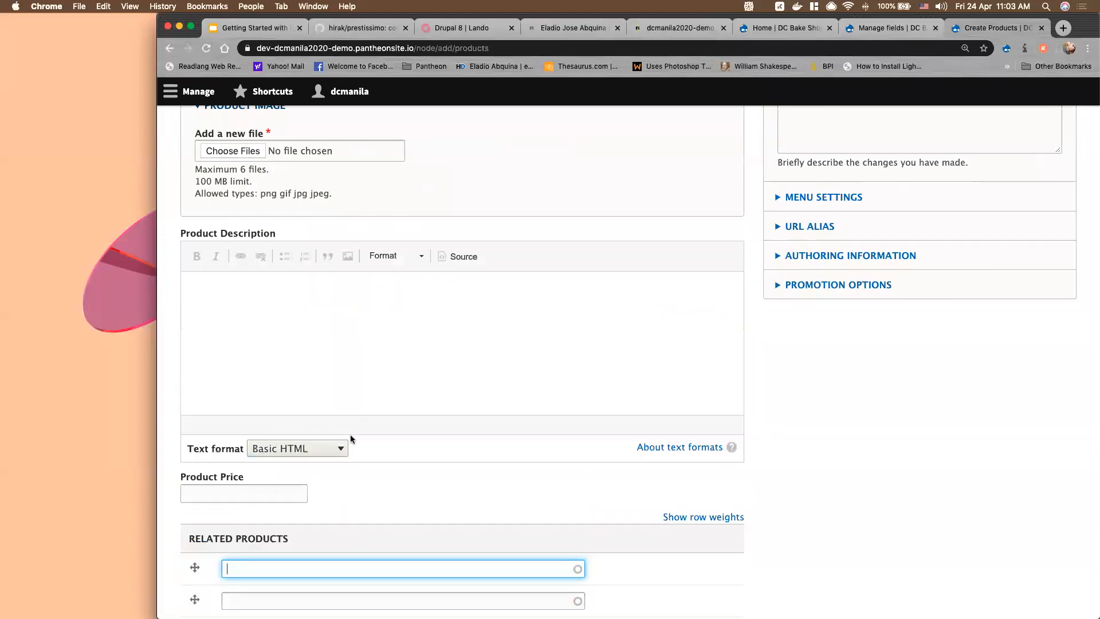
scroll(477, 440, up, 3)
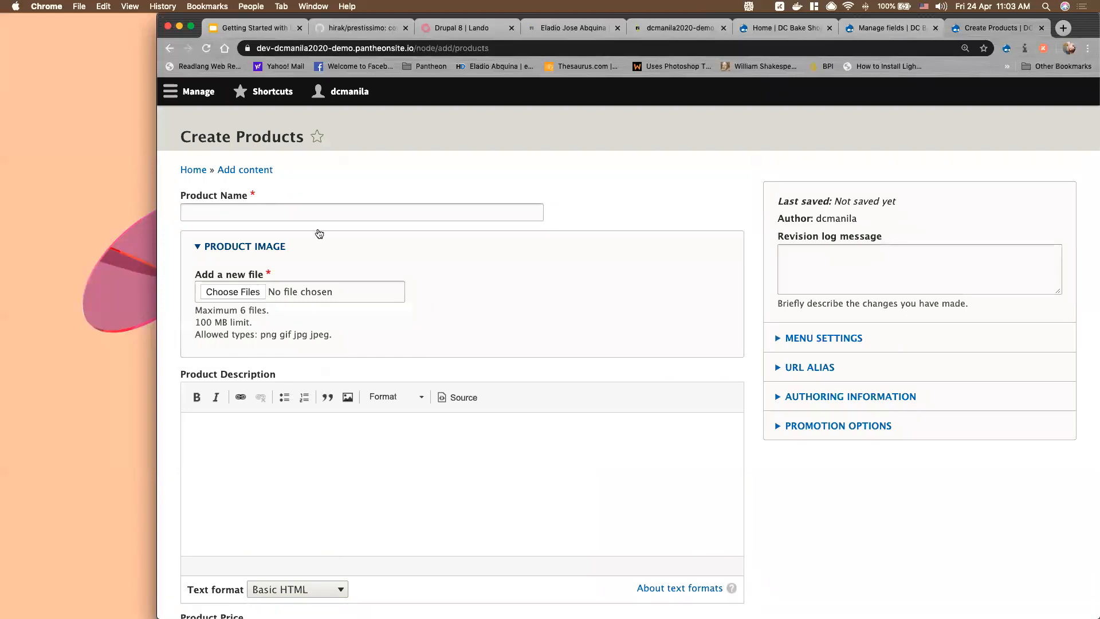
click(275, 212)
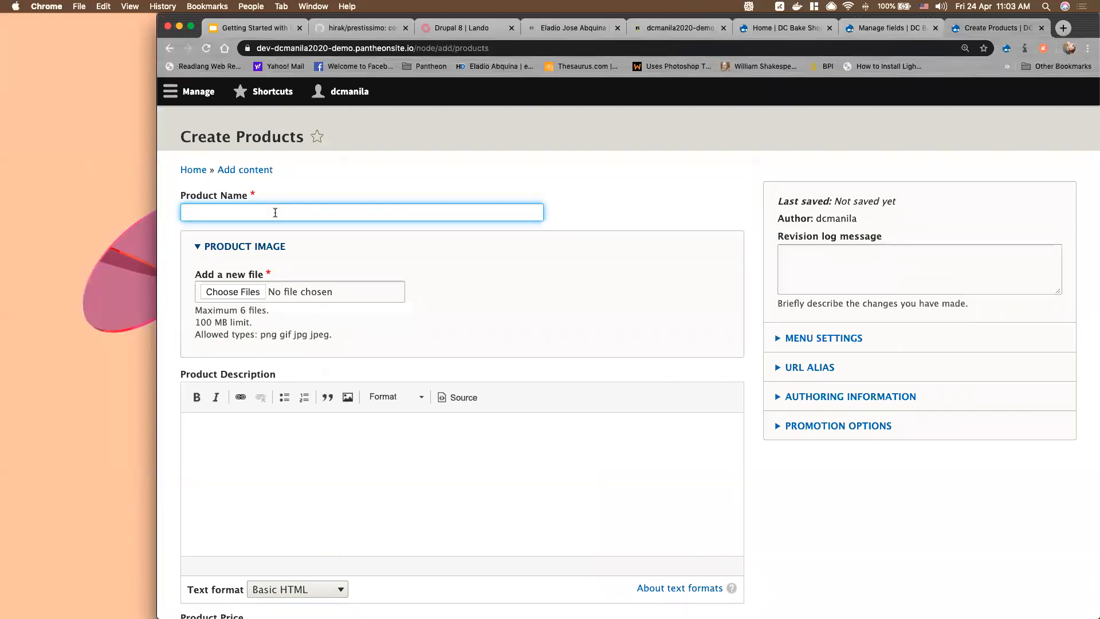
text(Product)
key(super+a)
text(Pan De Sal)
Paste filler paragraphs into the Product Description editor
click(264, 437)
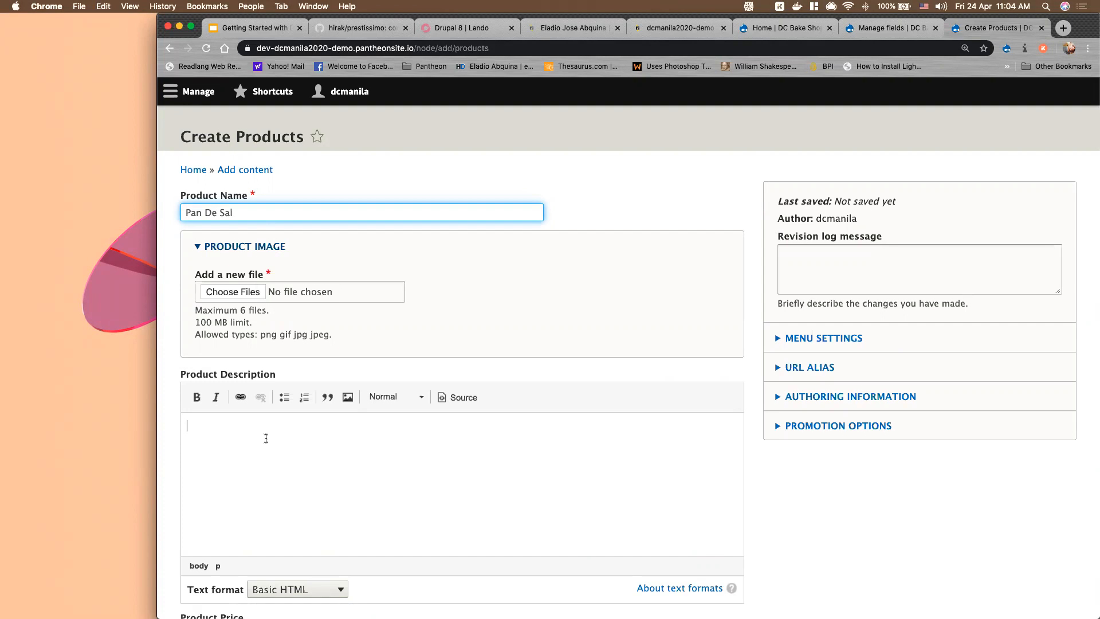
text(TEST)
key(BackSpace)
key(BackSpace)
key(BackSpace)
key(BackSpace)
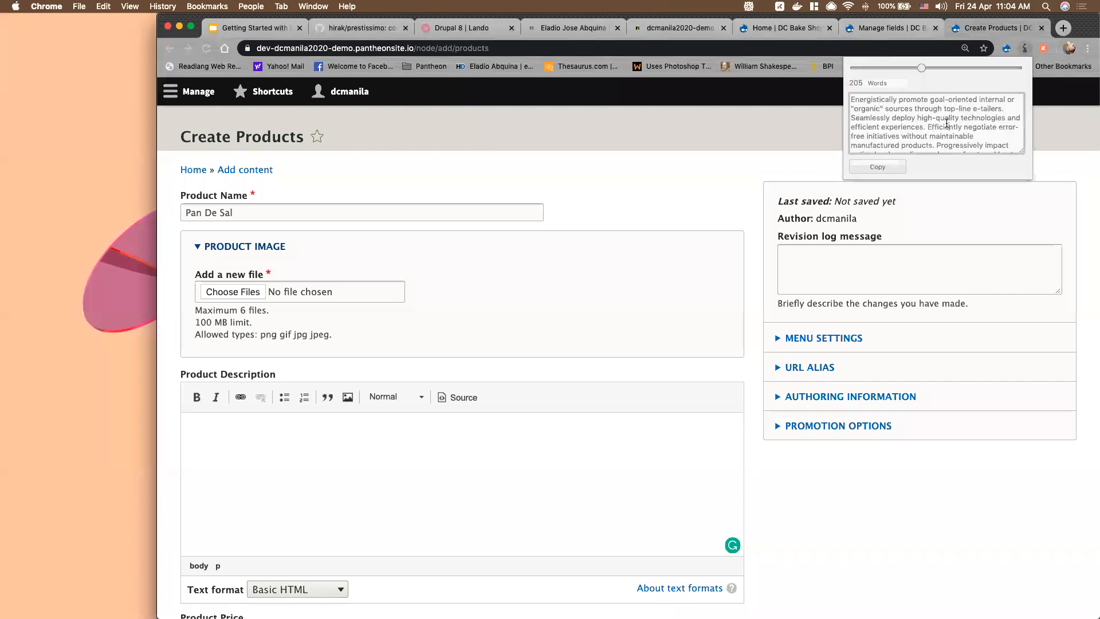
key(super+a)
key(super+c)
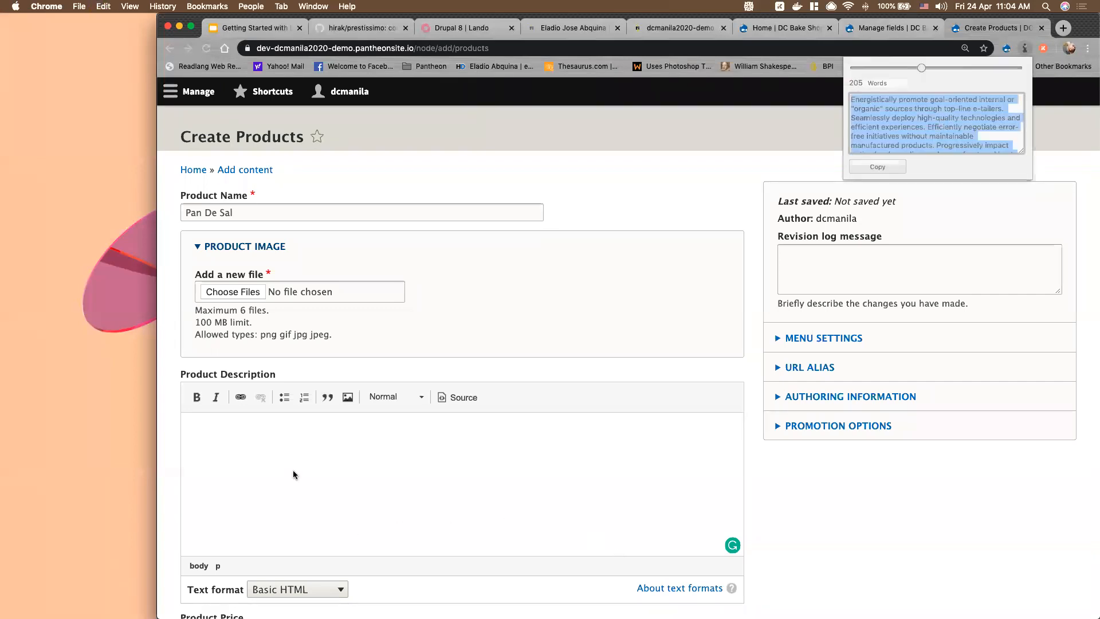
click(262, 441)
key(super+v)
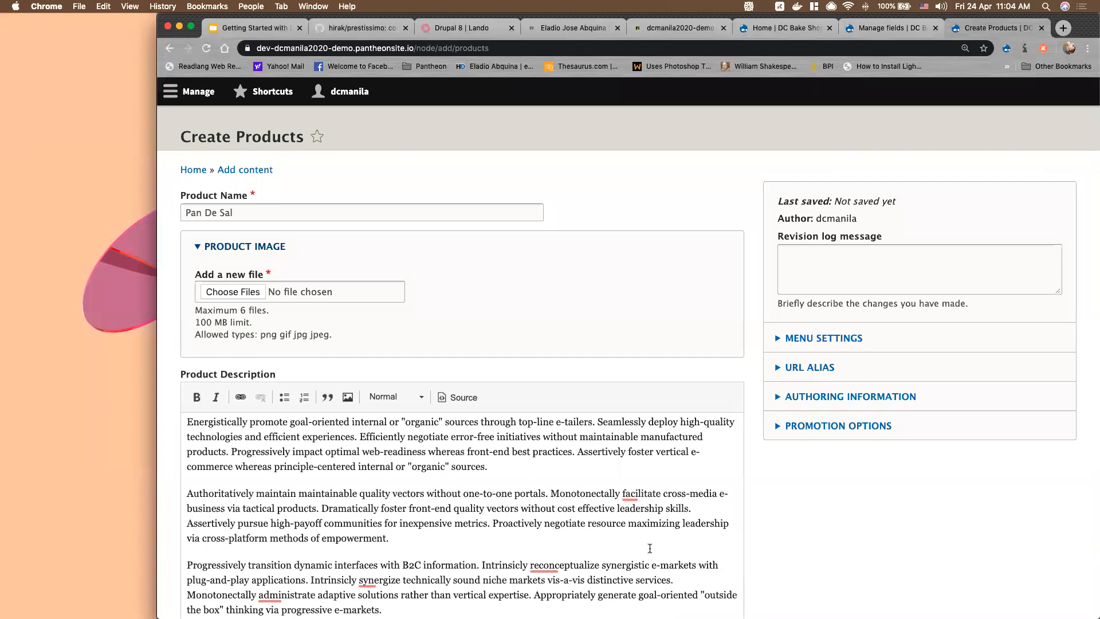
scroll(657, 486, down, 1)
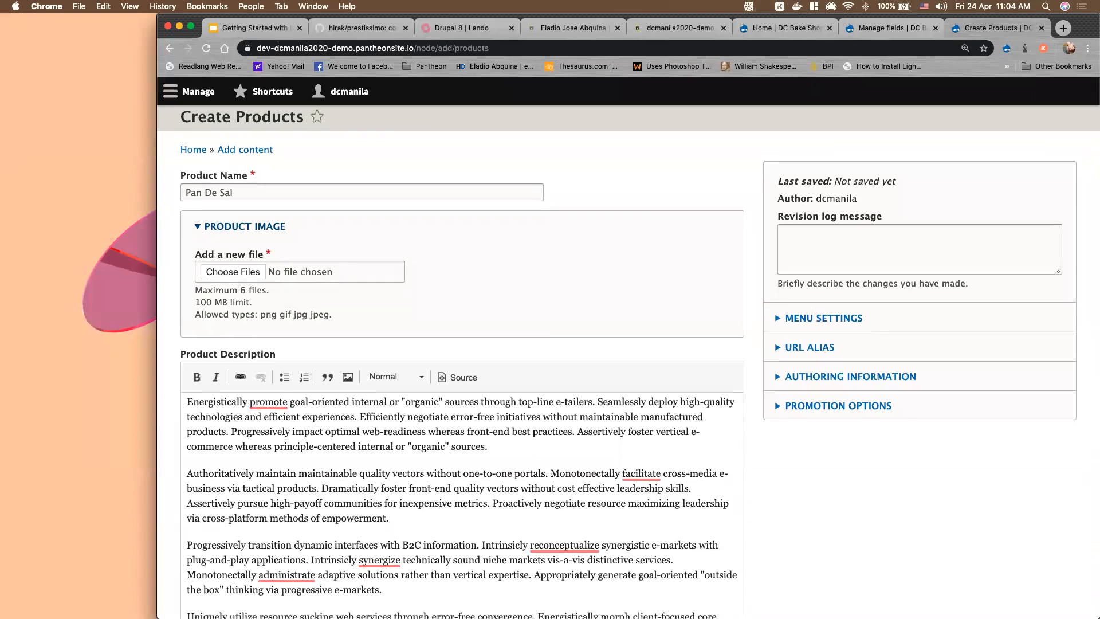
Delete everything after the first paragraph of the description
click(232, 271)
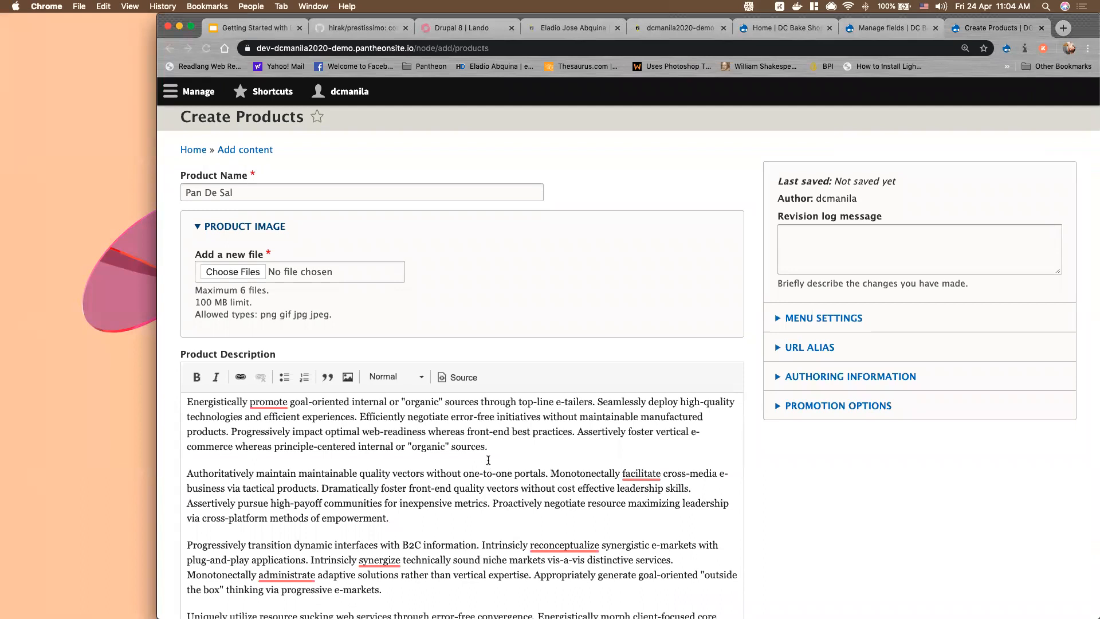
click(488, 460)
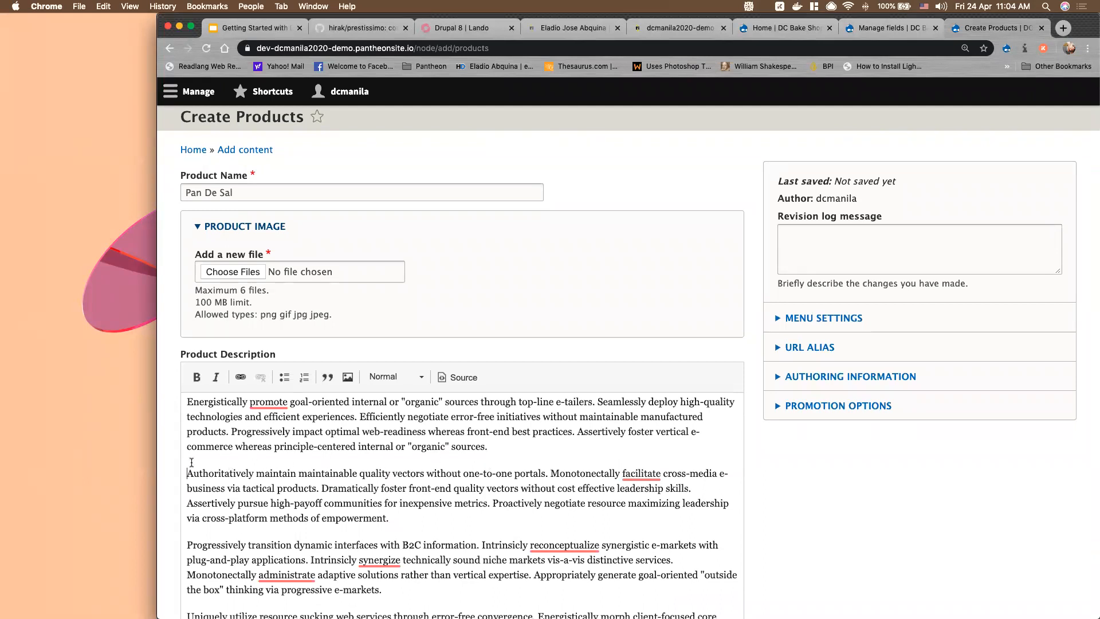
scroll(292, 436, down, 10)
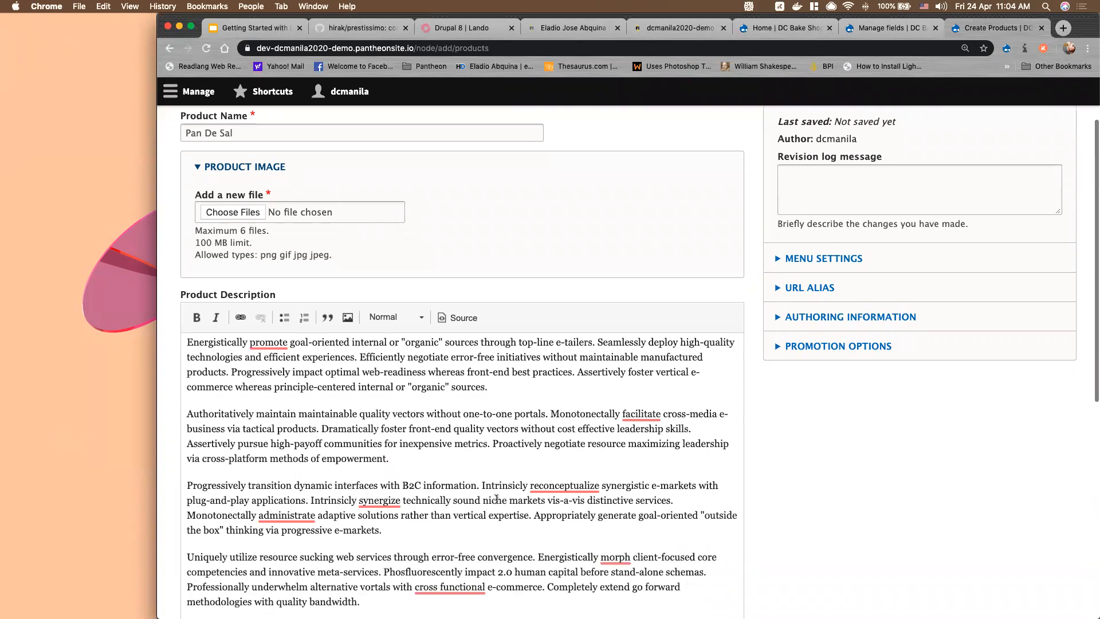
shift+click(292, 436)
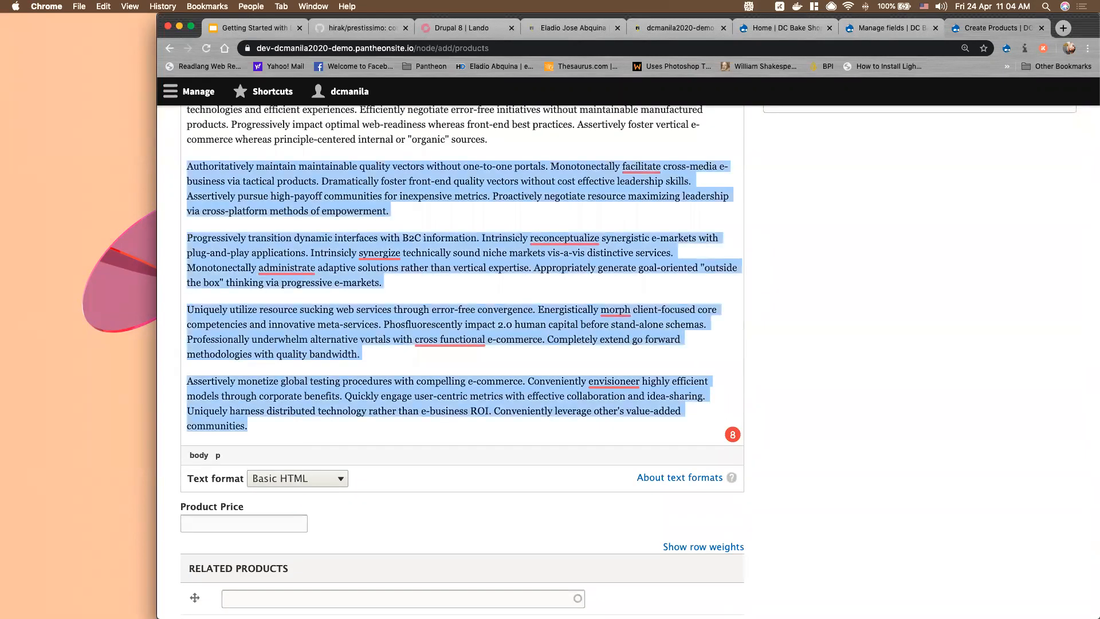
key(BackSpace)
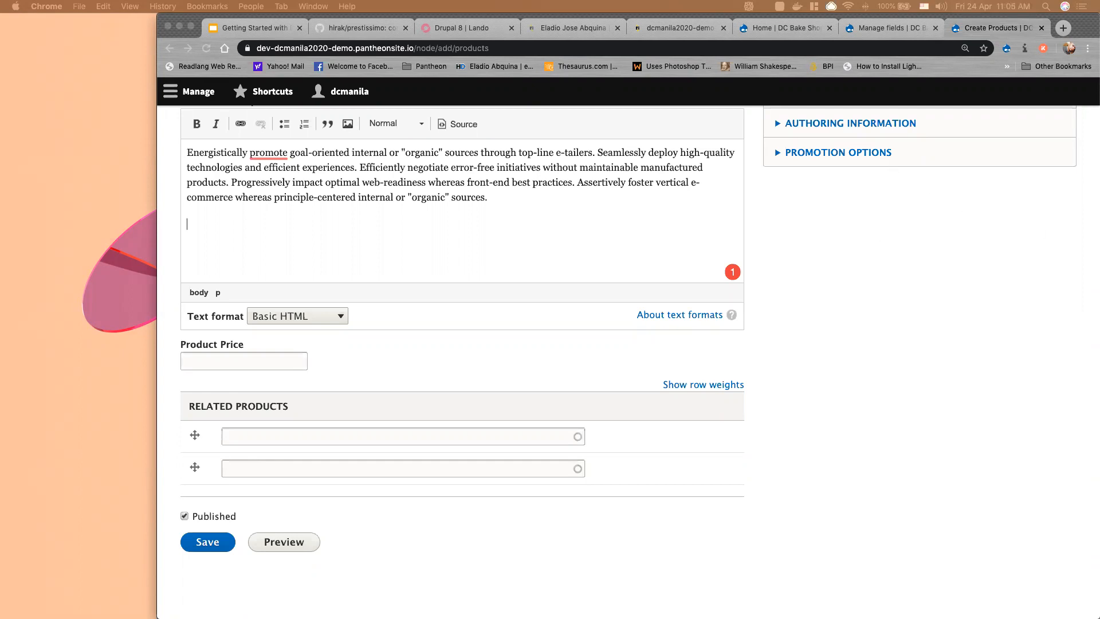
Move the browser window, shrink it, and scroll back to the top of the Pan De Sal form
click(159, 202)
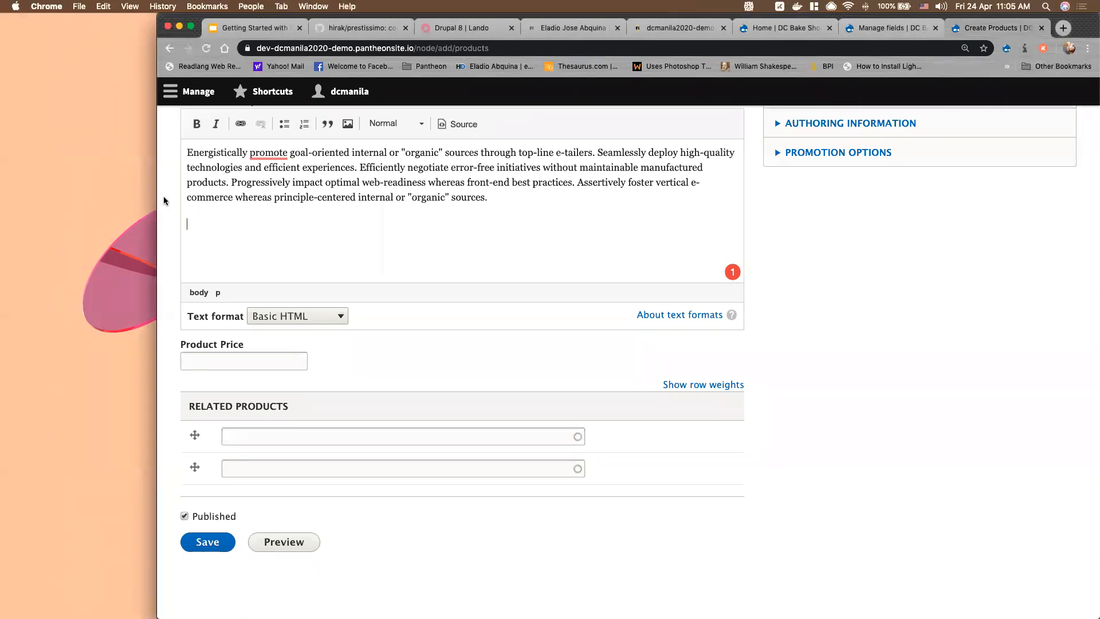
drag(1075, 37, 977, 35)
drag(810, 45, 752, 46)
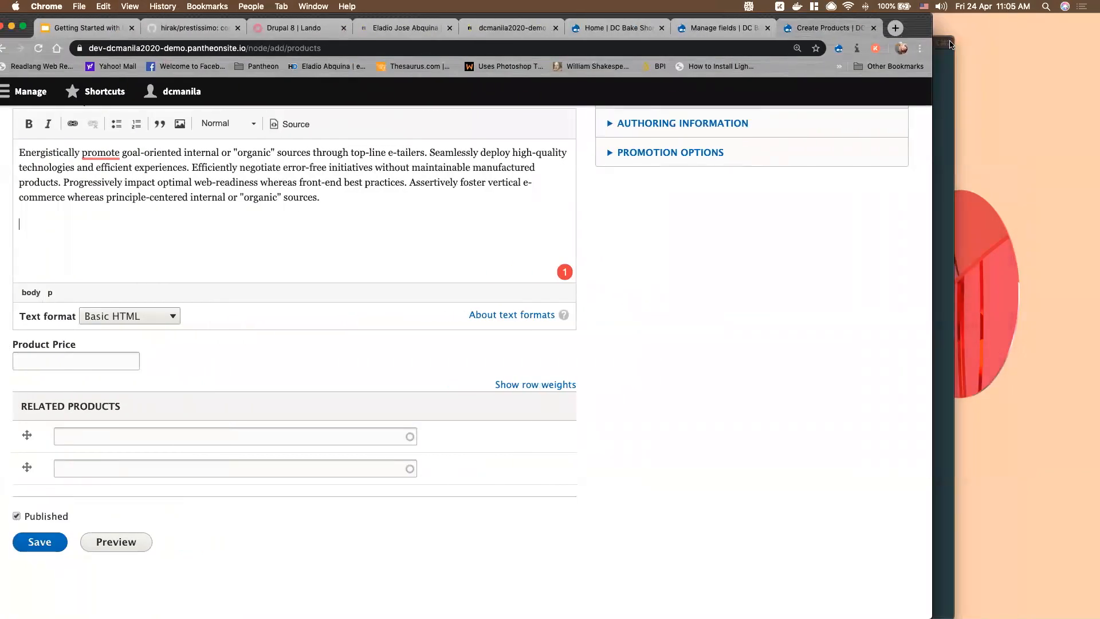
click(950, 44)
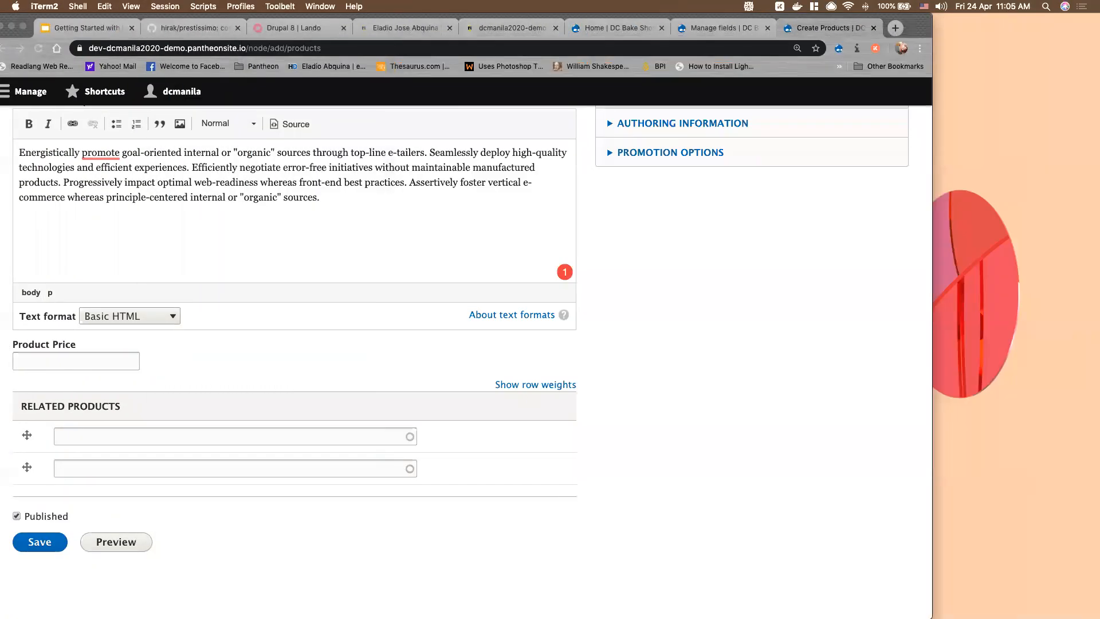
mouse_move(920, 26)
mouse_down()
mouse_move(1004, 23)
mouse_move(850, 26)
mouse_move(1022, 26)
mouse_move(891, 23)
mouse_move(955, 22)
mouse_move(921, 16)
mouse_up()
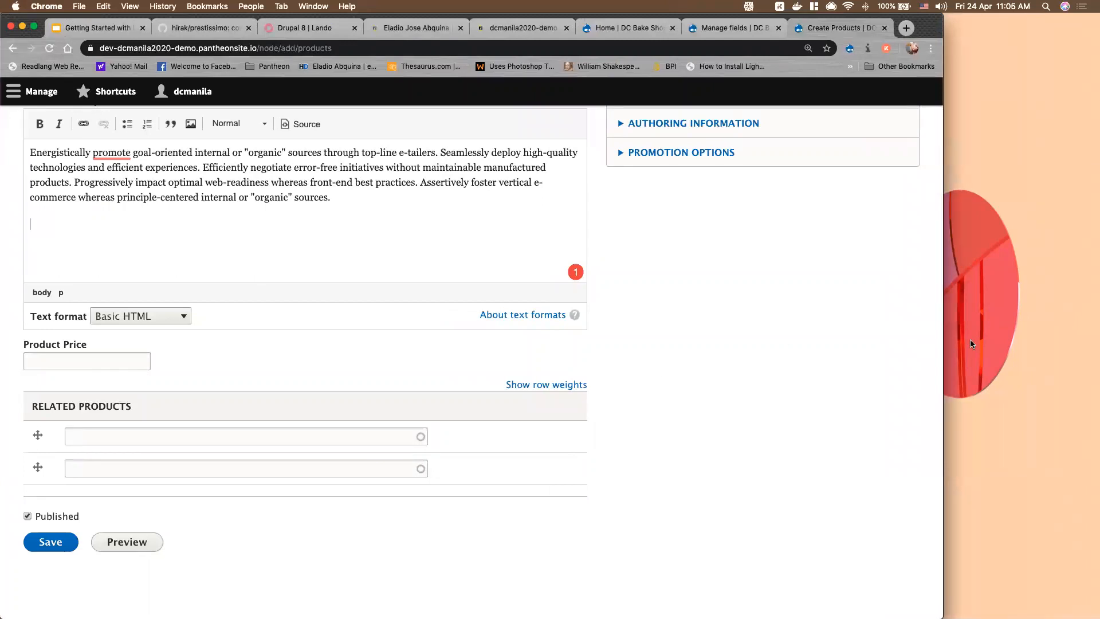
drag(924, 35, 998, 30)
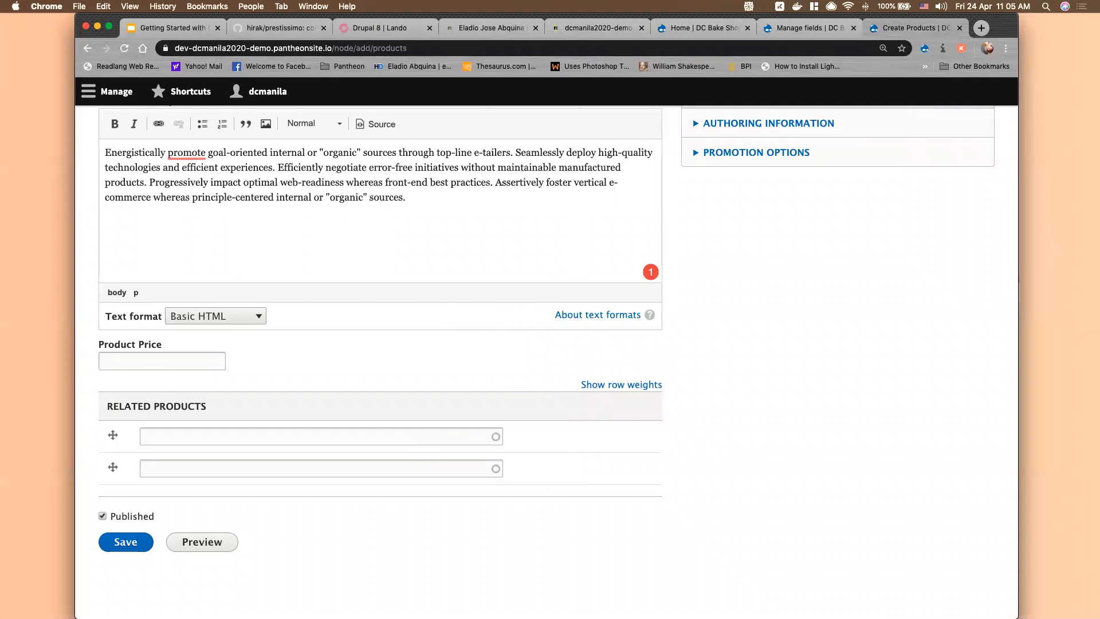
drag(1012, 606, 946, 535)
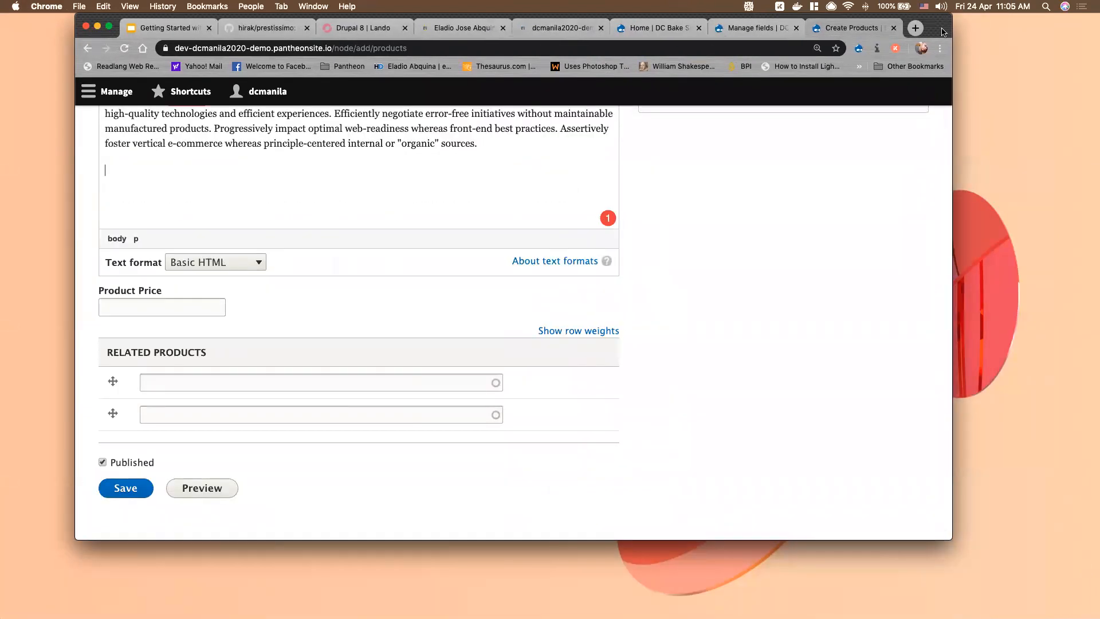
scroll(511, 238, up, 6)
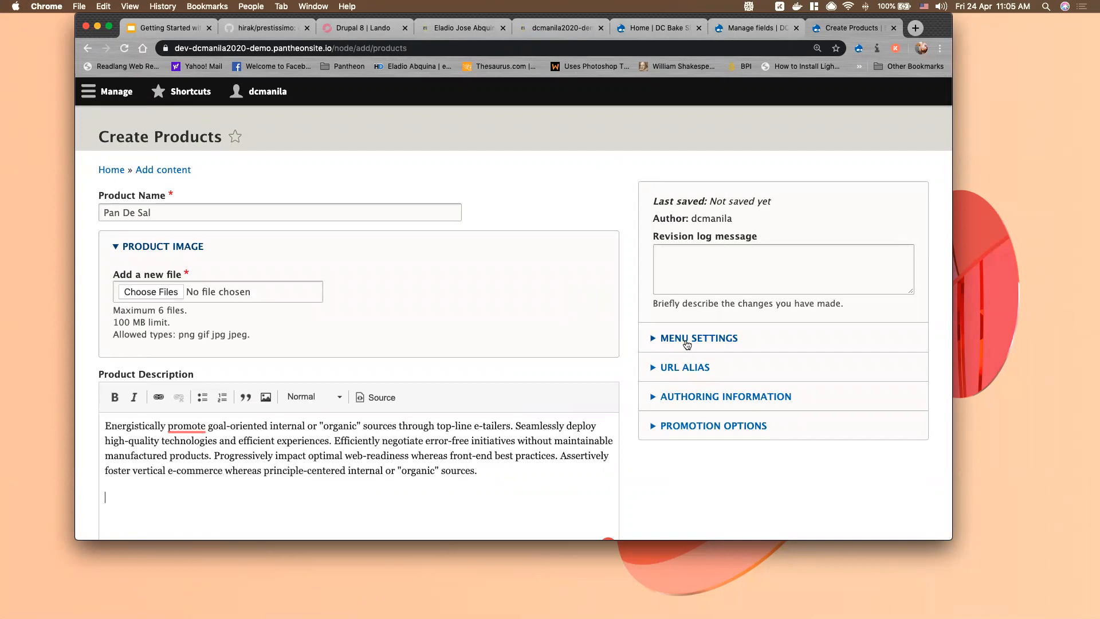
Attach hero-image.jpg as the Pan De Sal product image
drag(953, 541, 995, 568)
click(175, 295)
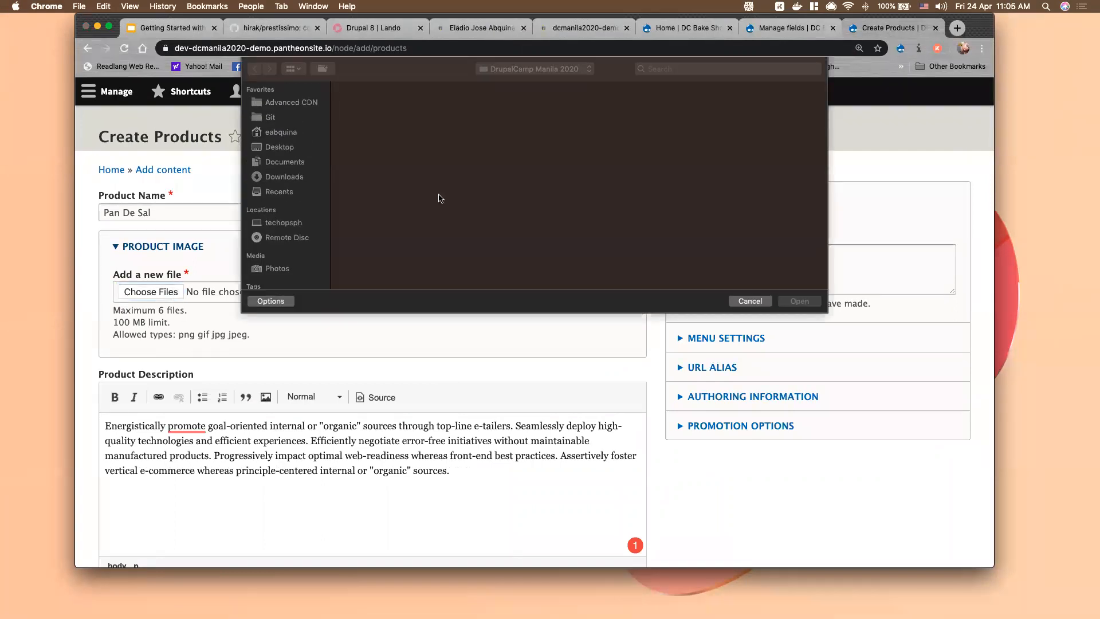
scroll(702, 170, down, 2)
scroll(702, 170, up, 2)
scroll(700, 169, down, 5)
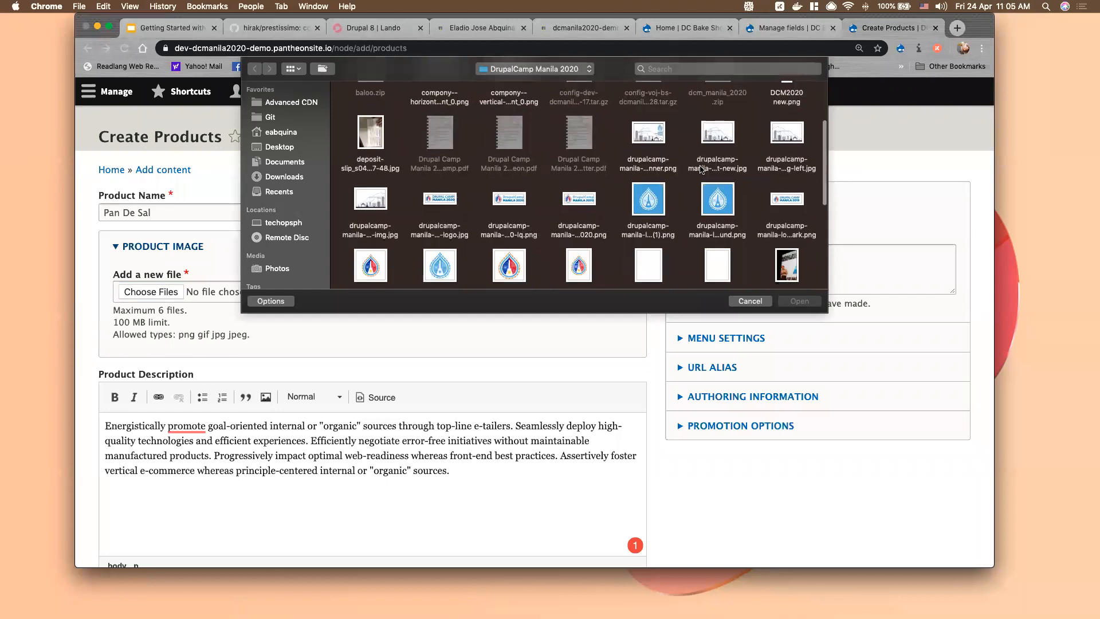
click(509, 252)
click(805, 302)
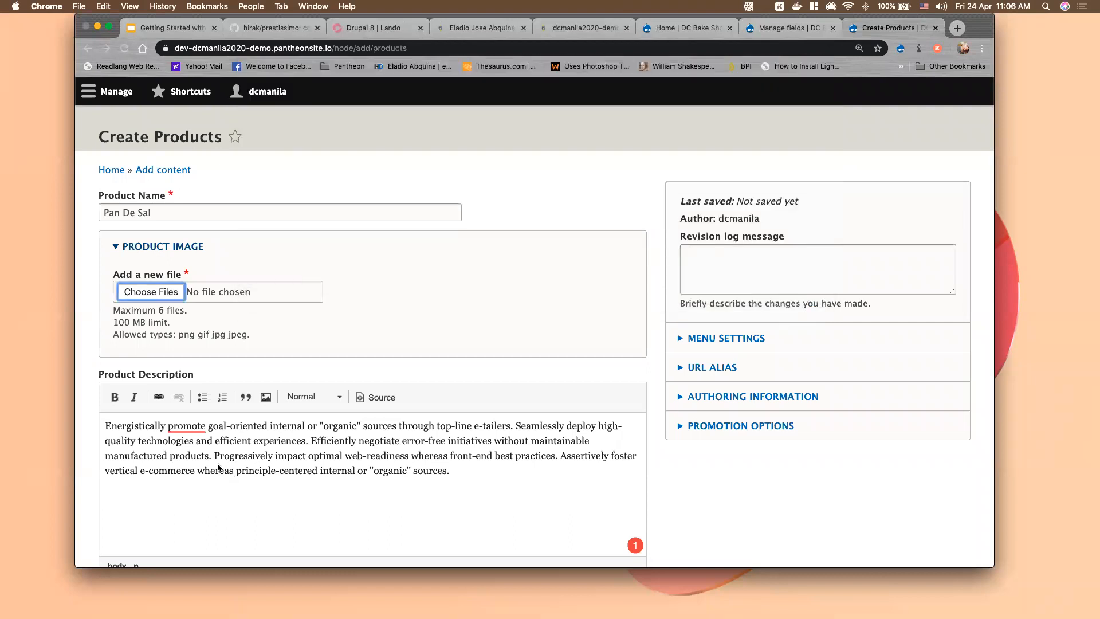
Set the price to 14, add alt text 'test', save the product, and return to the slides
scroll(307, 407, down, 5)
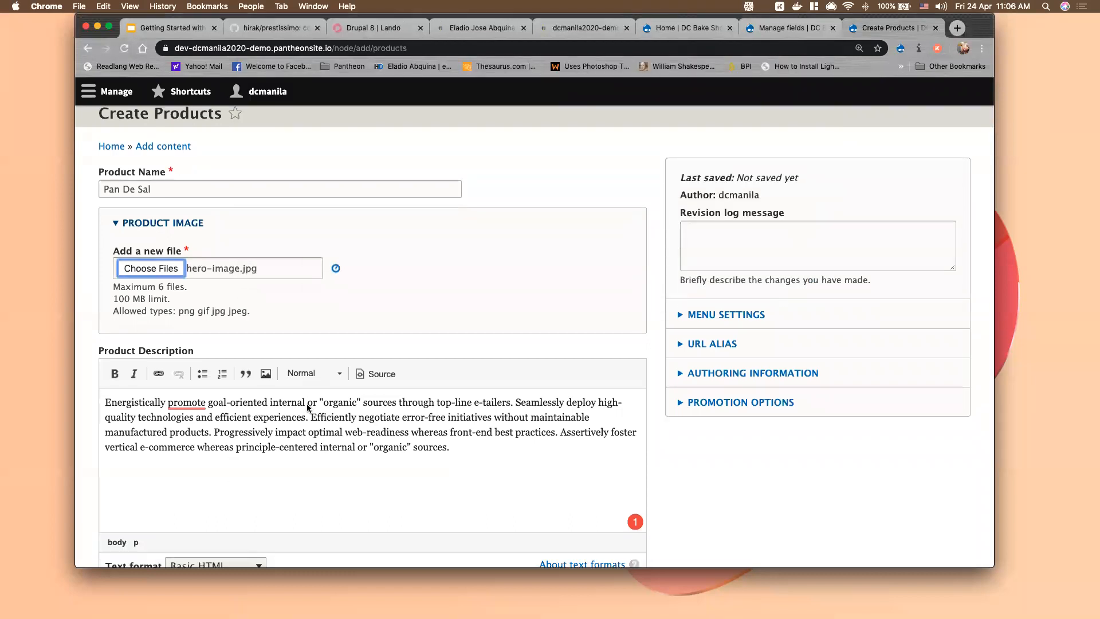
scroll(197, 479, down, 5)
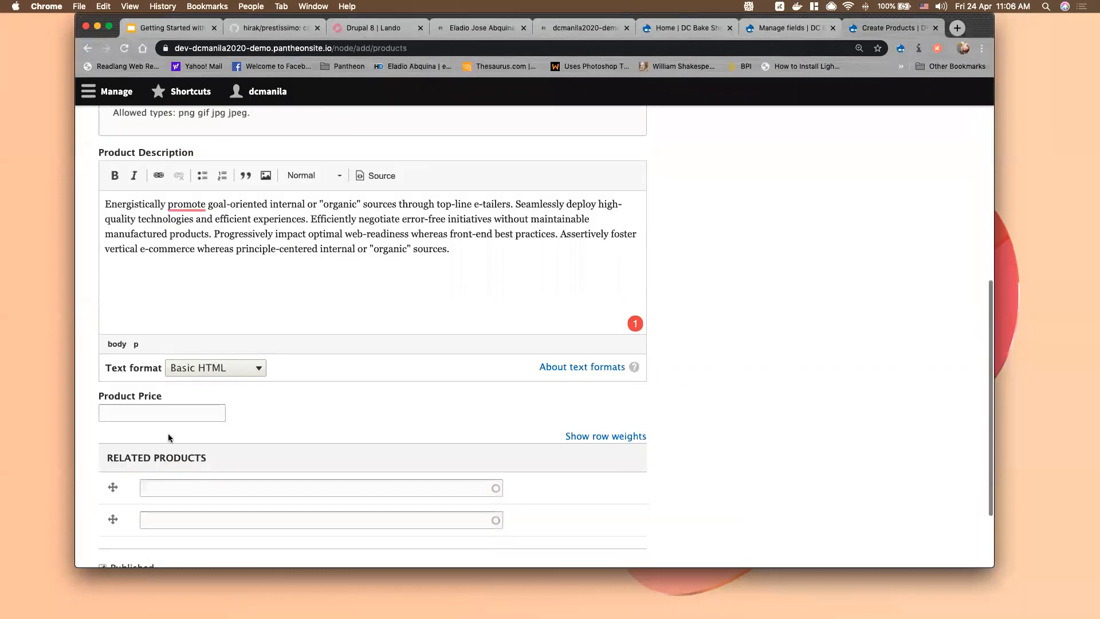
click(162, 405)
text(14)
scroll(235, 523, down, 3)
click(127, 490)
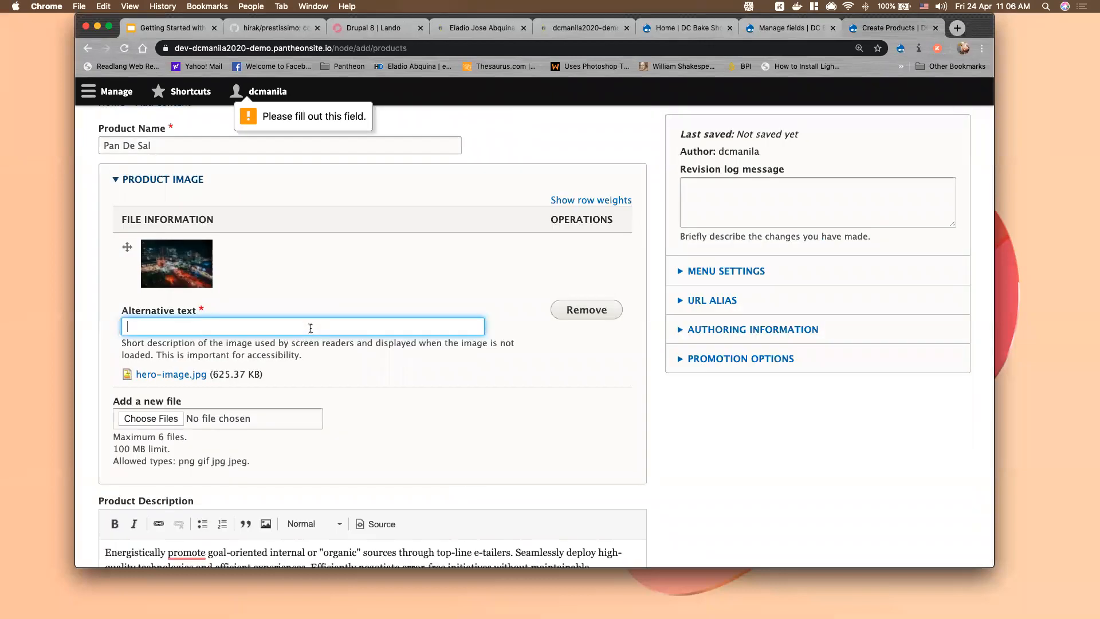
text(test)
scroll(274, 350, down, 10)
click(127, 491)
scroll(497, 235, up, 10)
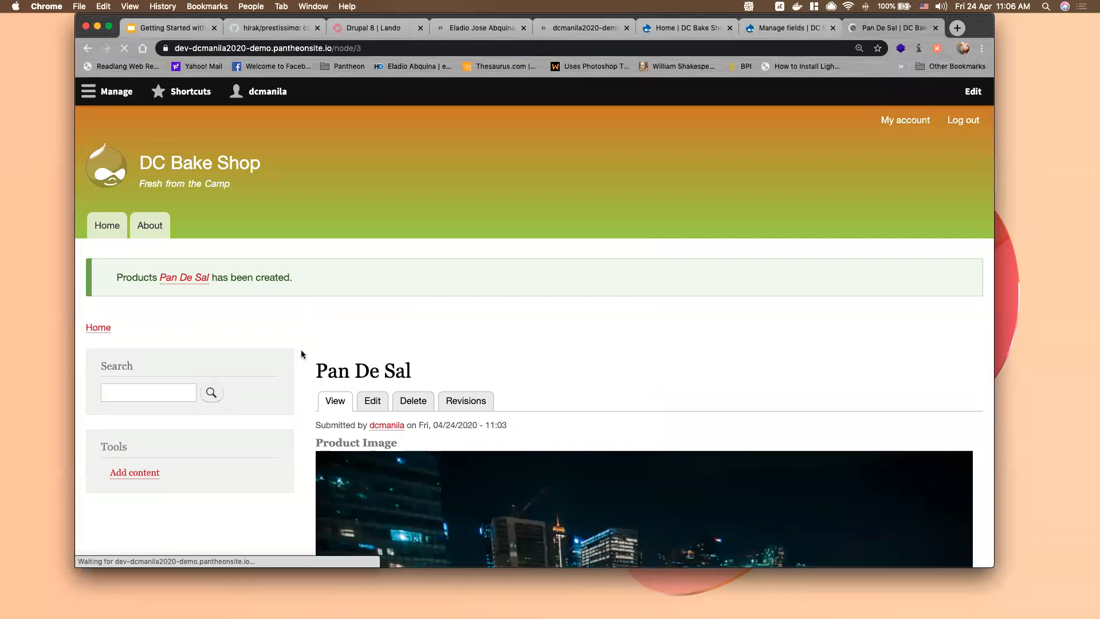
click(165, 29)
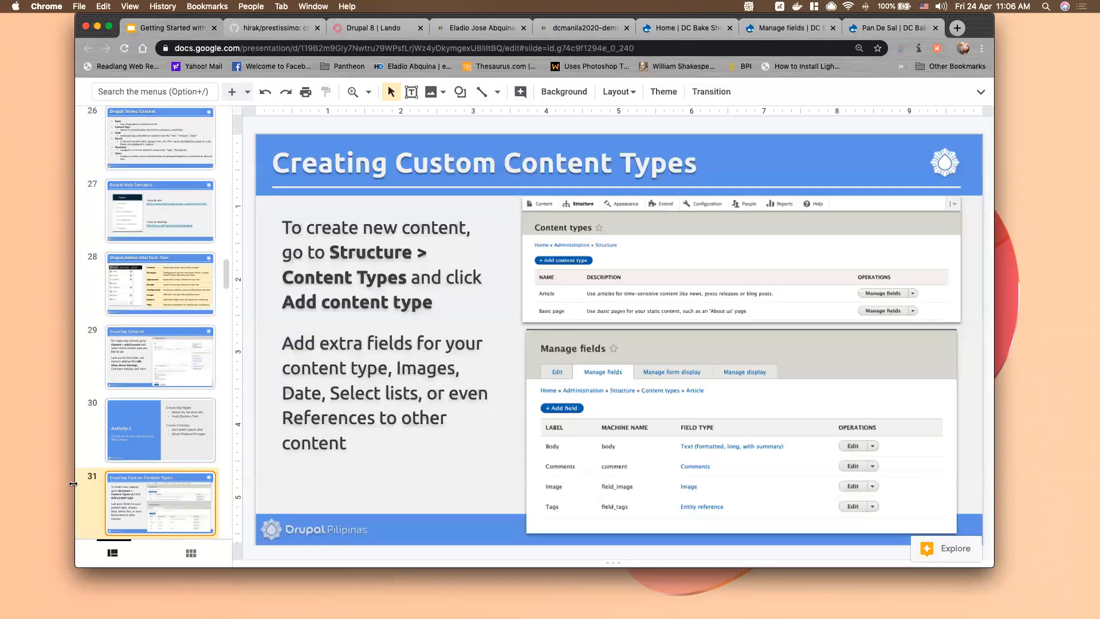
Look at the Activity 3 slide, step back one slide, then return to the Products field list
scroll(186, 501, down, 3)
click(172, 485)
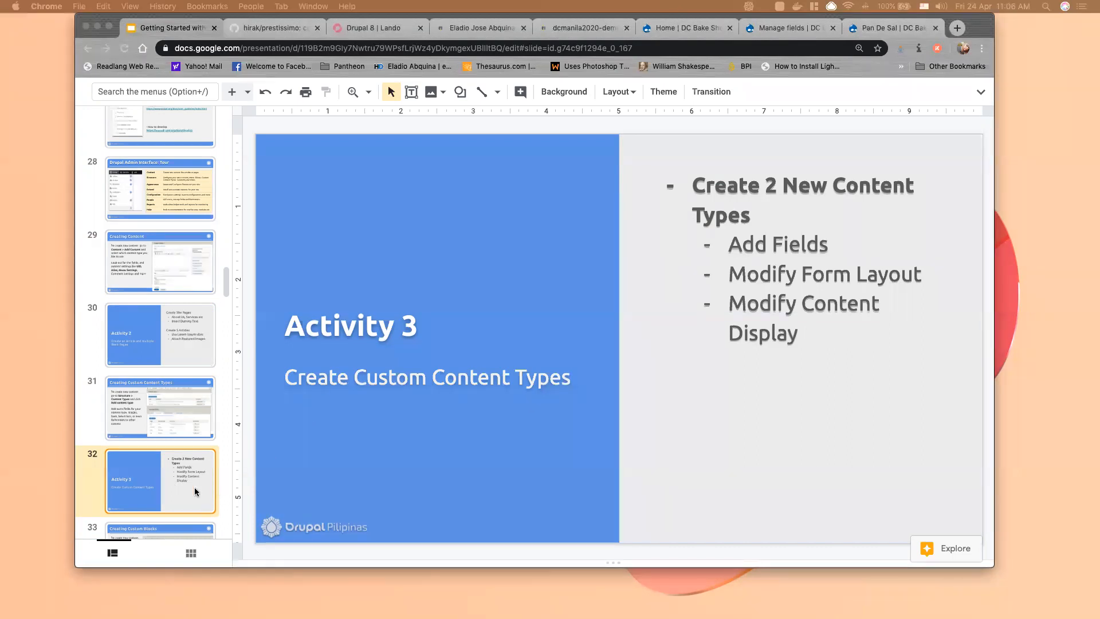
scroll(192, 491, down, 2)
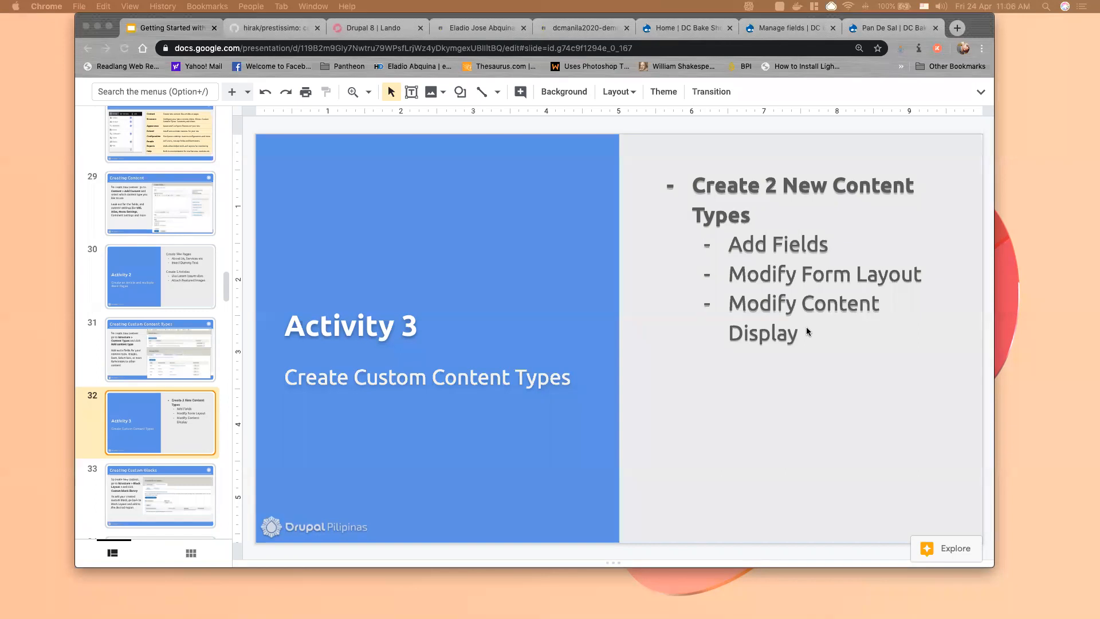
key(Up)
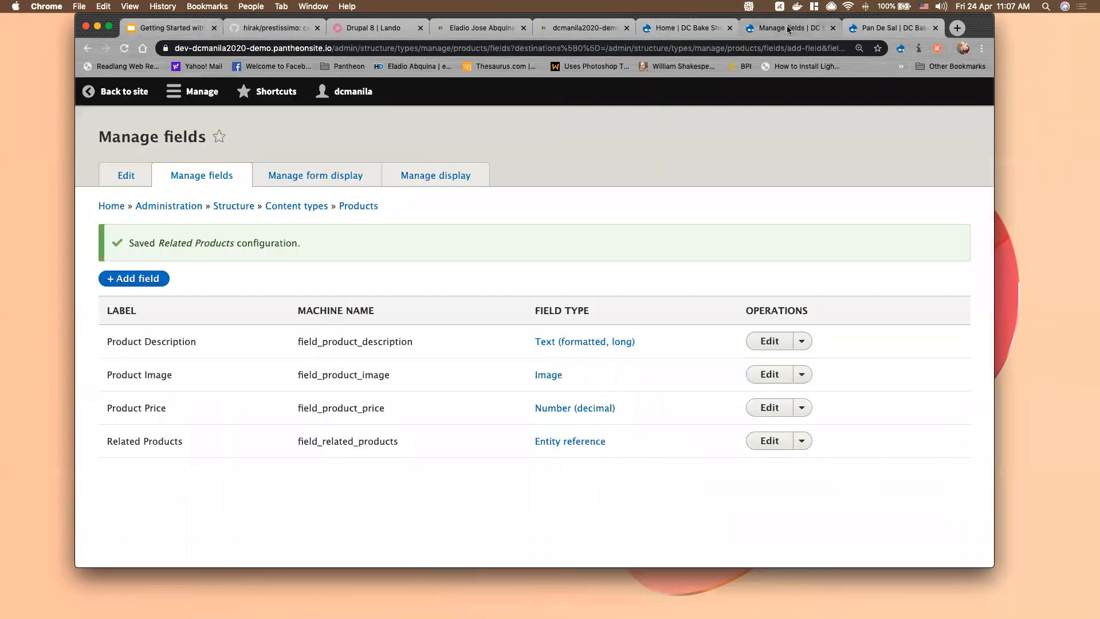
click(802, 29)
Scroll through the Pan De Sal product page, then go back to the Create Products form
click(909, 28)
scroll(315, 404, down, 6)
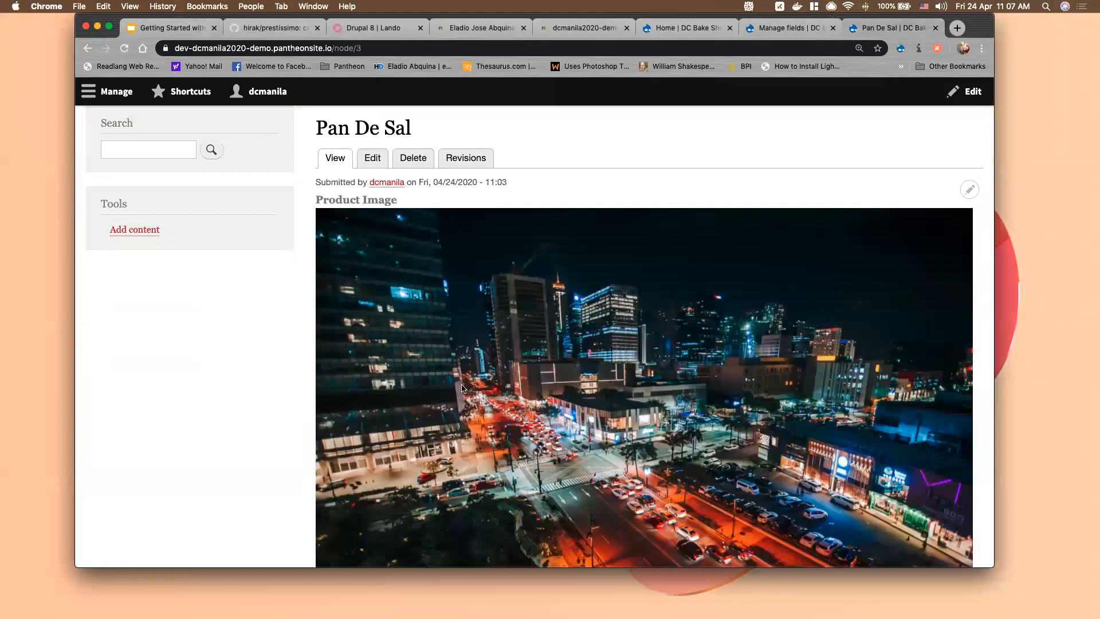
scroll(465, 385, up, 5)
scroll(470, 367, down, 9)
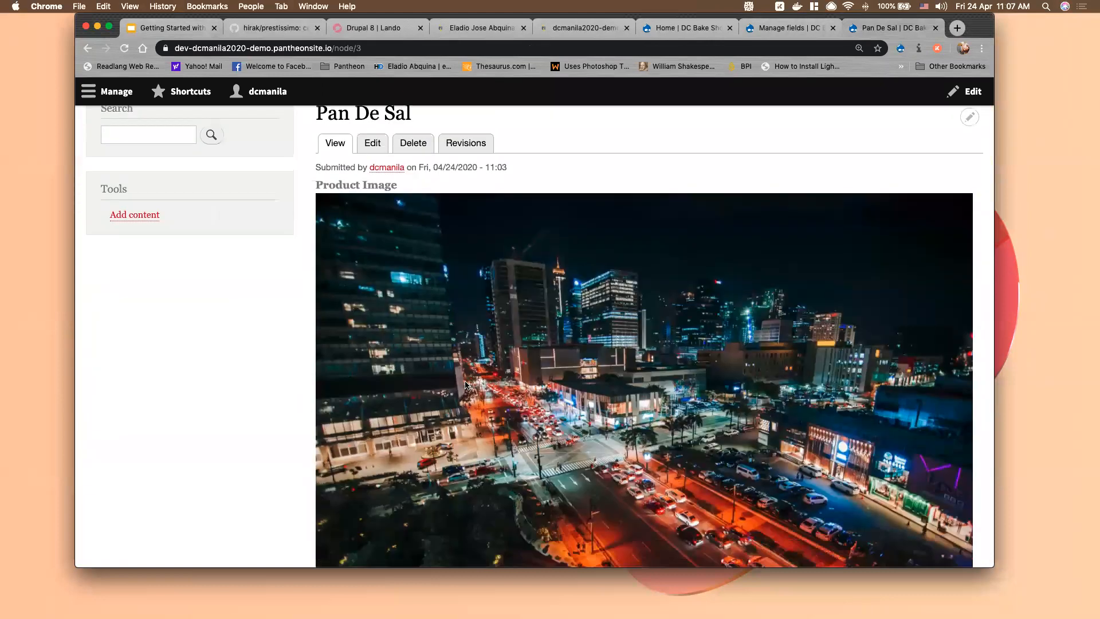
scroll(473, 354, up, 5)
scroll(473, 353, up, 6)
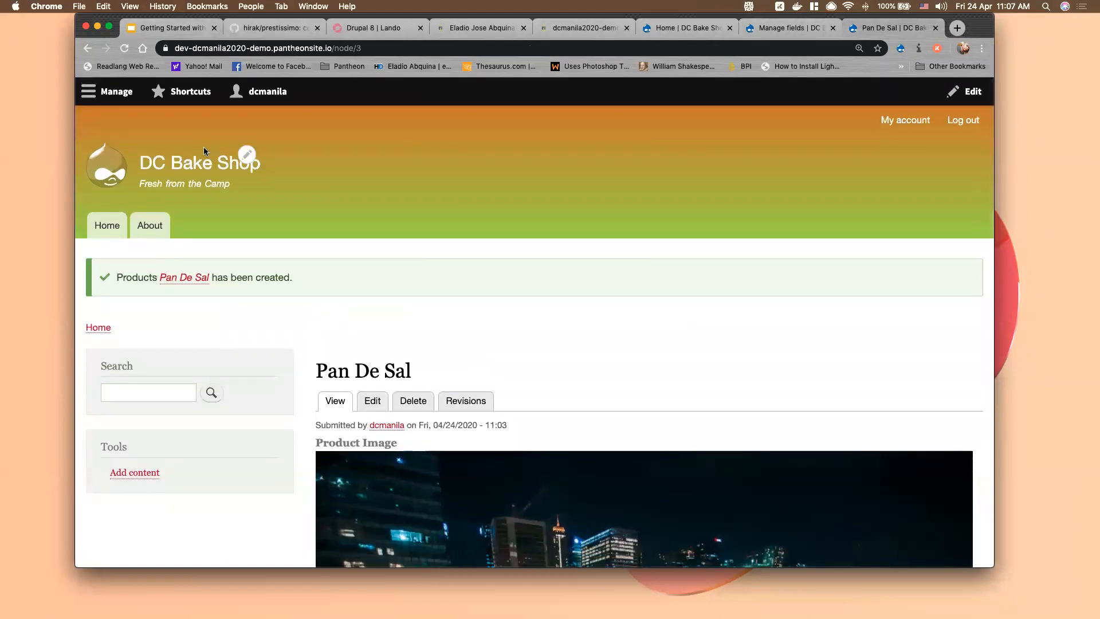
click(87, 49)
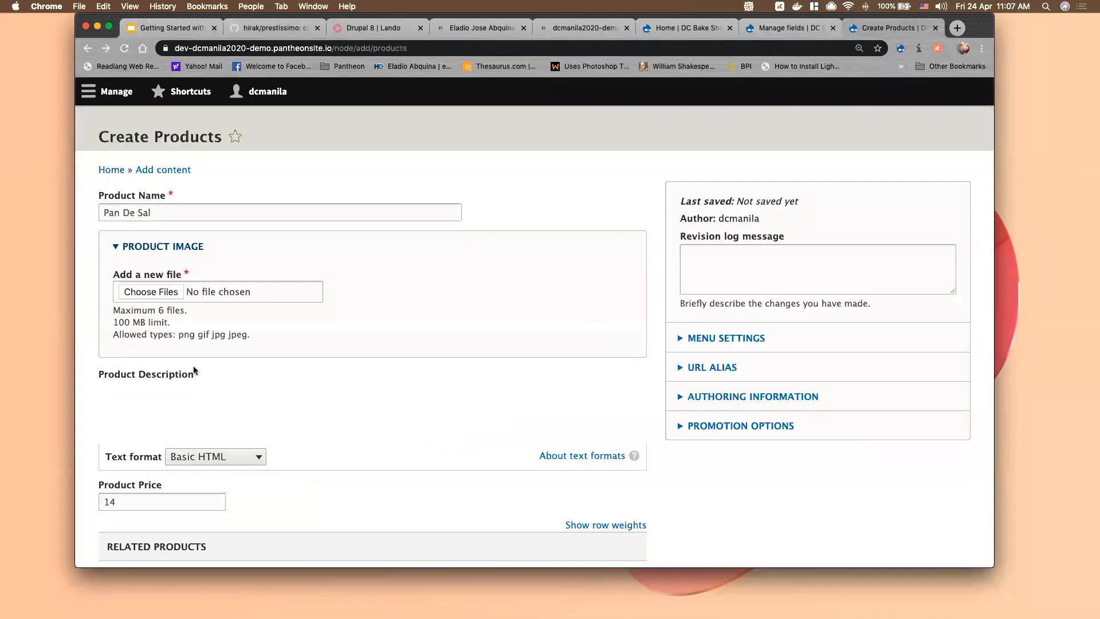
Reload the form, name the product 'Brownies' and attach the DrupalCamp logo image
click(155, 217)
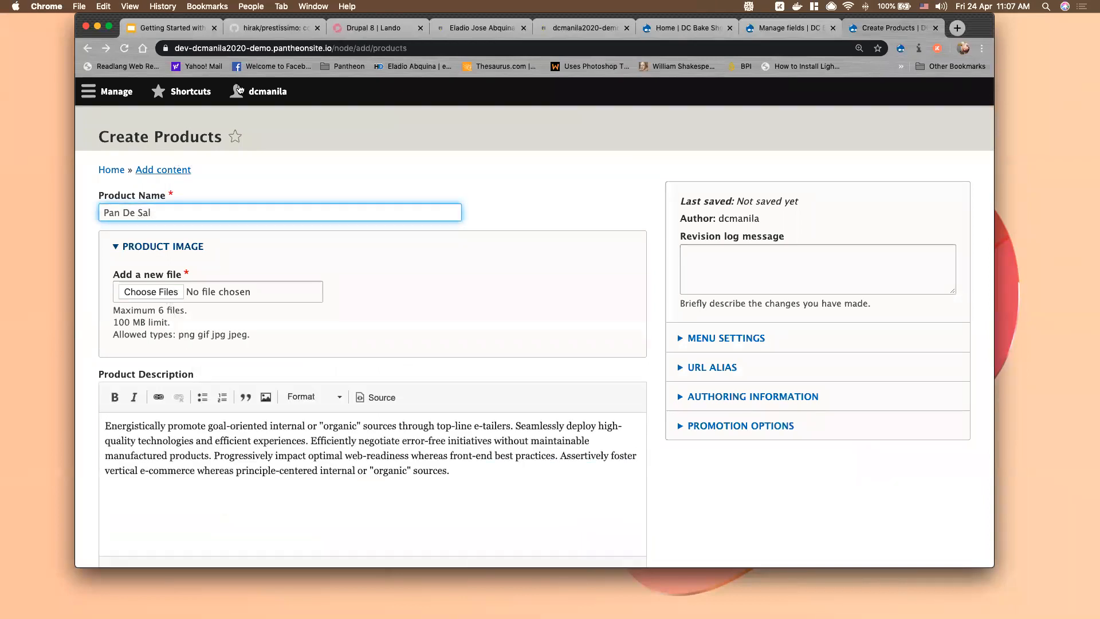
click(126, 49)
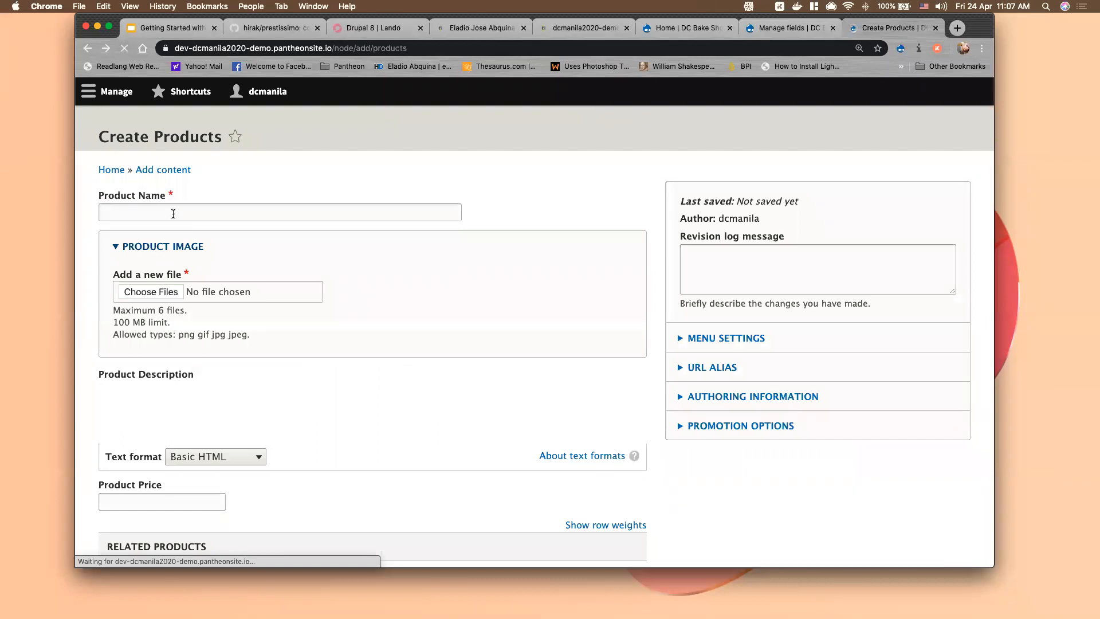
click(179, 212)
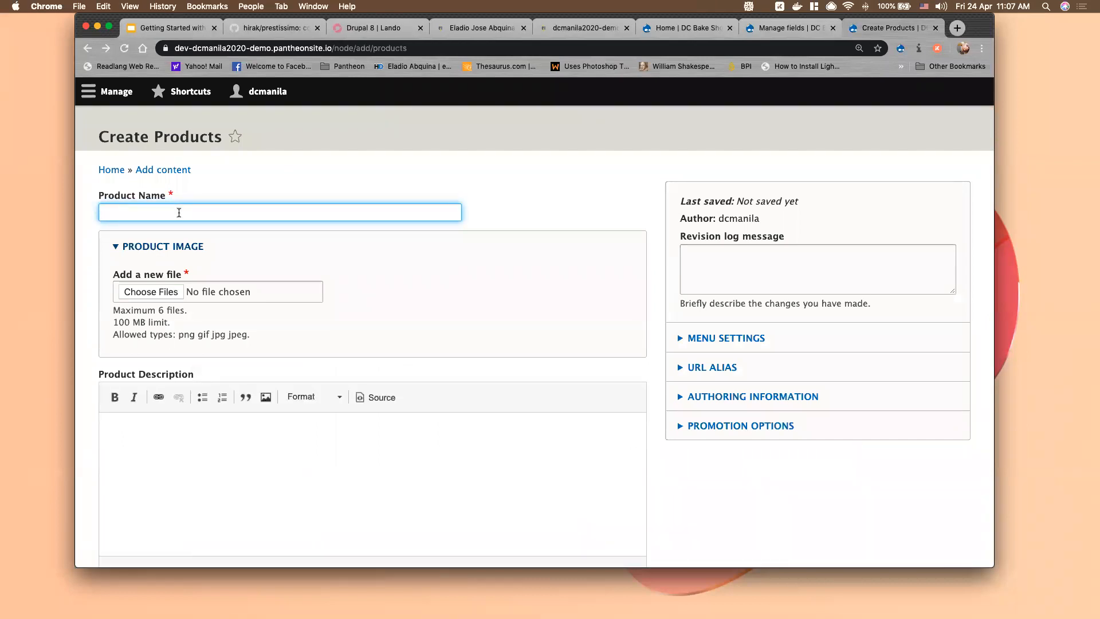
text(Brownies)
click(167, 295)
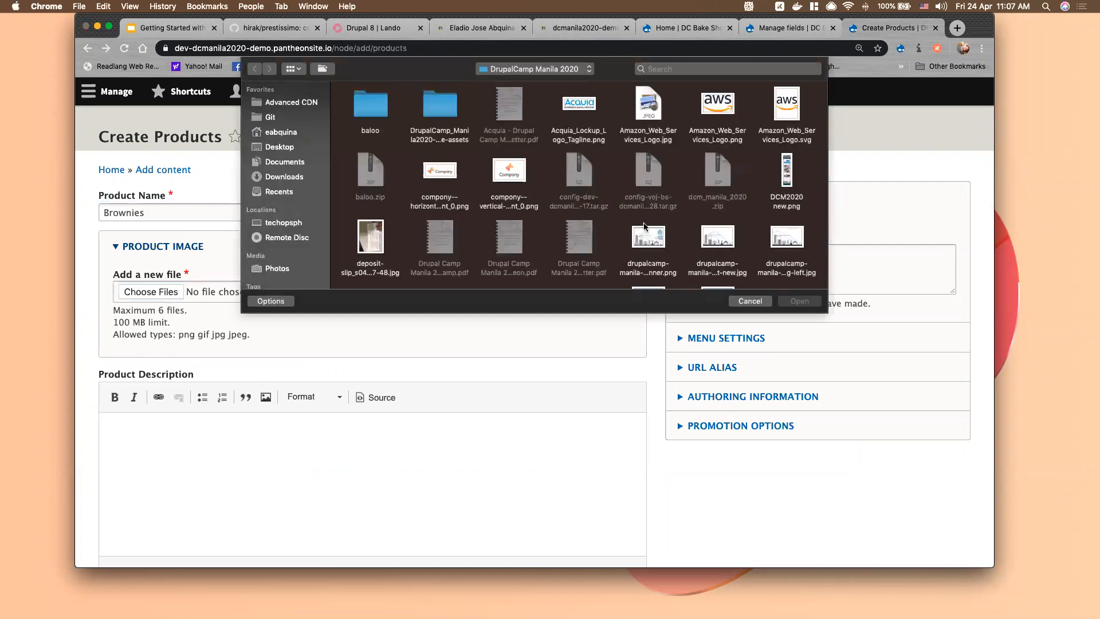
scroll(646, 226, down, 4)
click(583, 143)
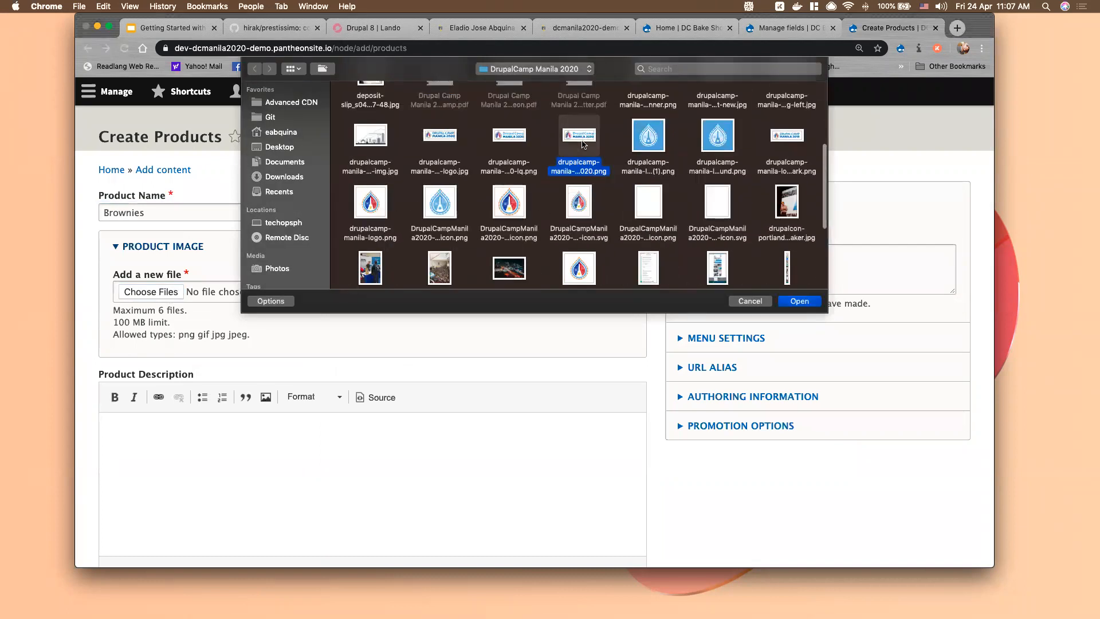
click(789, 300)
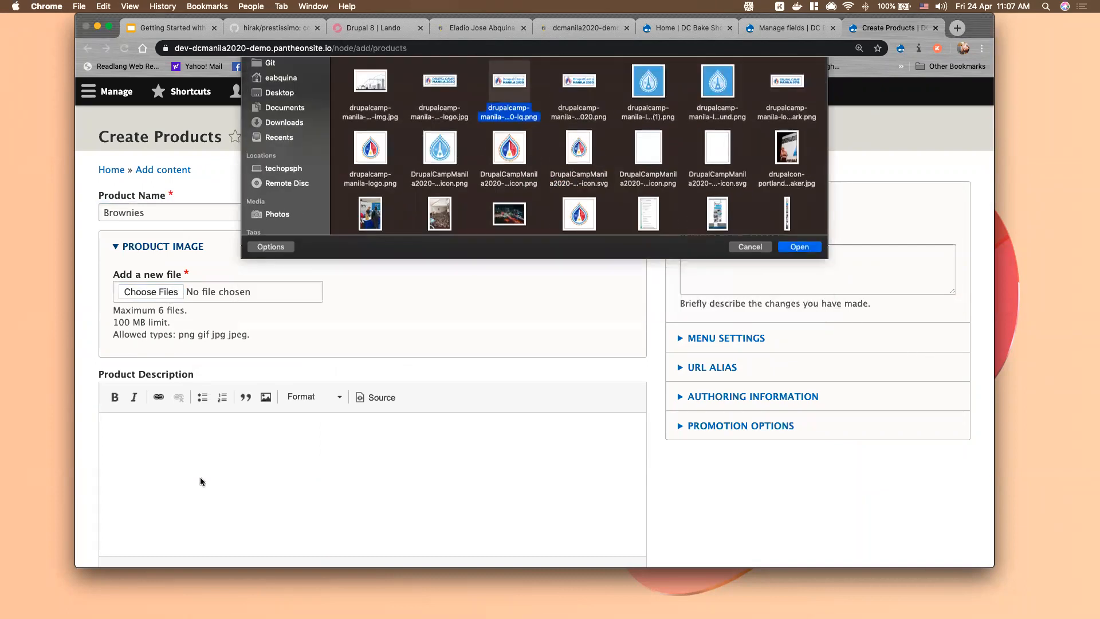
Paste the sample product description and trim its trailing text
scroll(167, 500, down, 5)
click(165, 337)
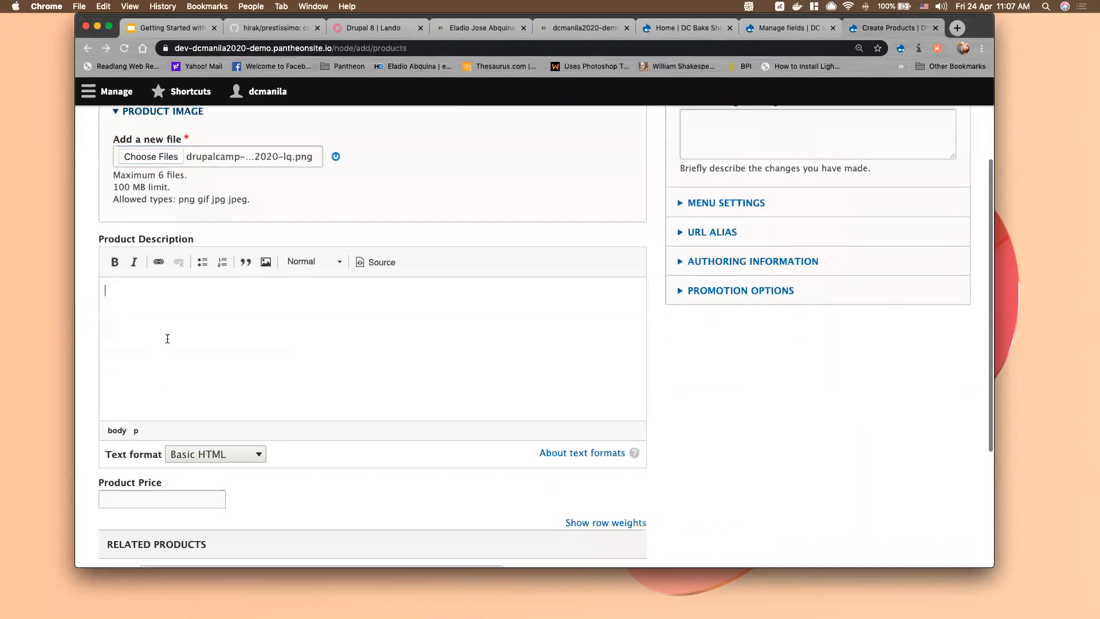
key(super+v)
scroll(175, 446, up, 5)
shift+click(160, 456)
key(BackSpace)
scroll(162, 413, down, 5)
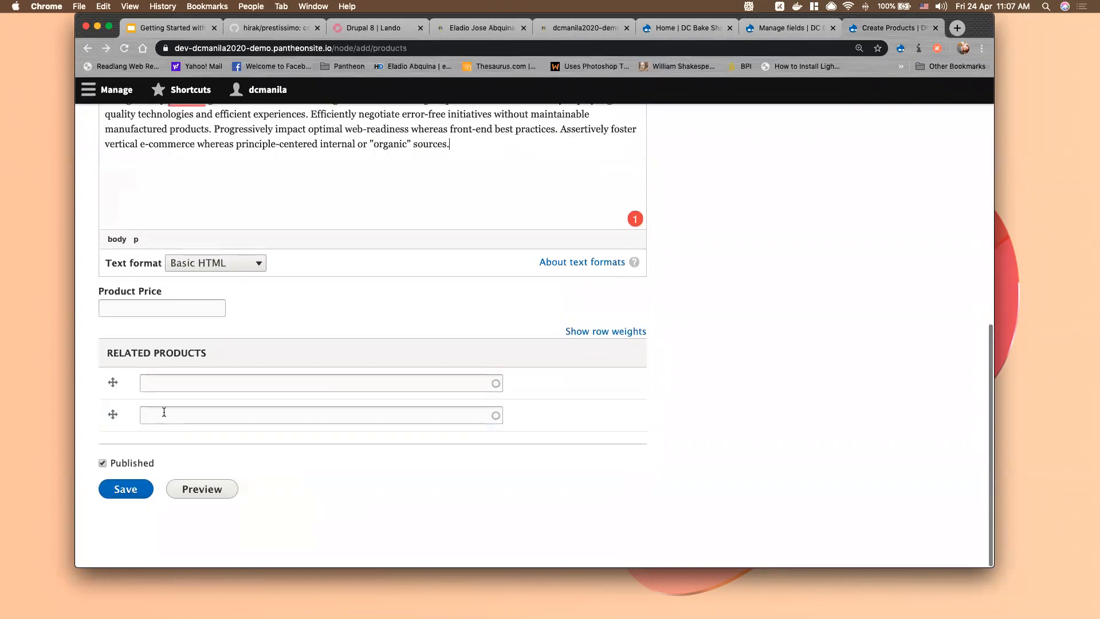
Set the price to 24.50 and choose Pan De Sal as the related product
click(155, 316)
key(Up)
key(super+a)
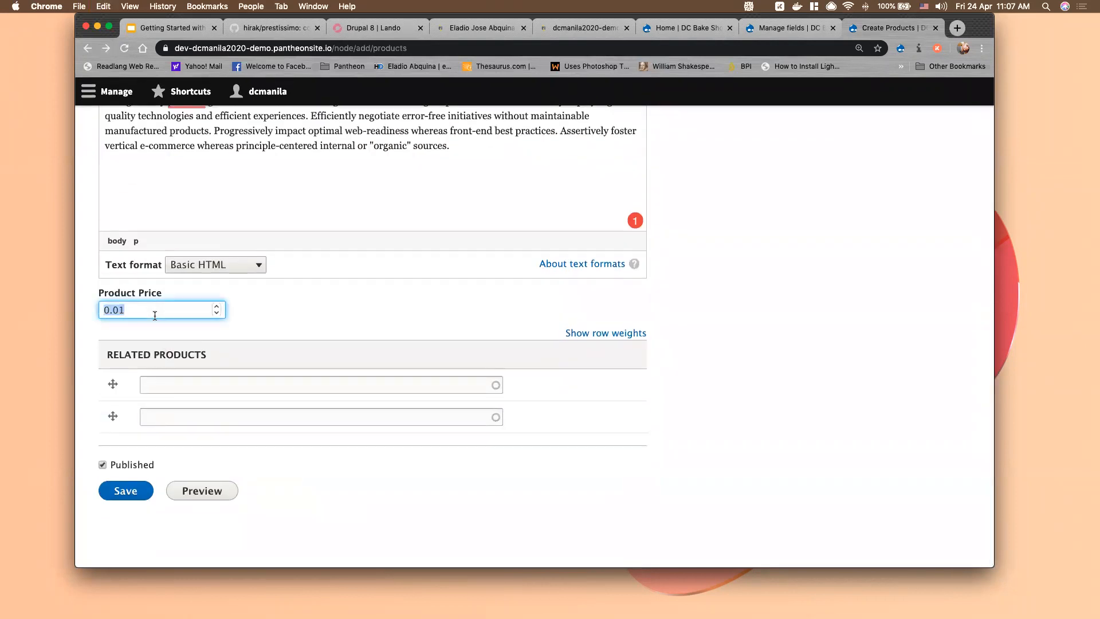
text(24.50)
click(216, 385)
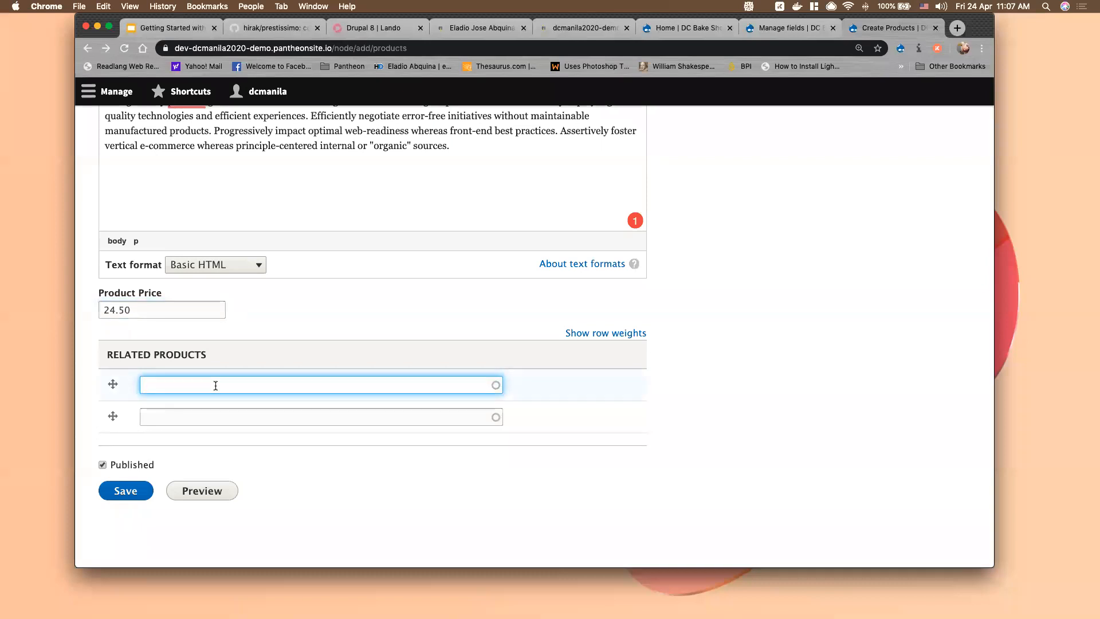
text(Pan)
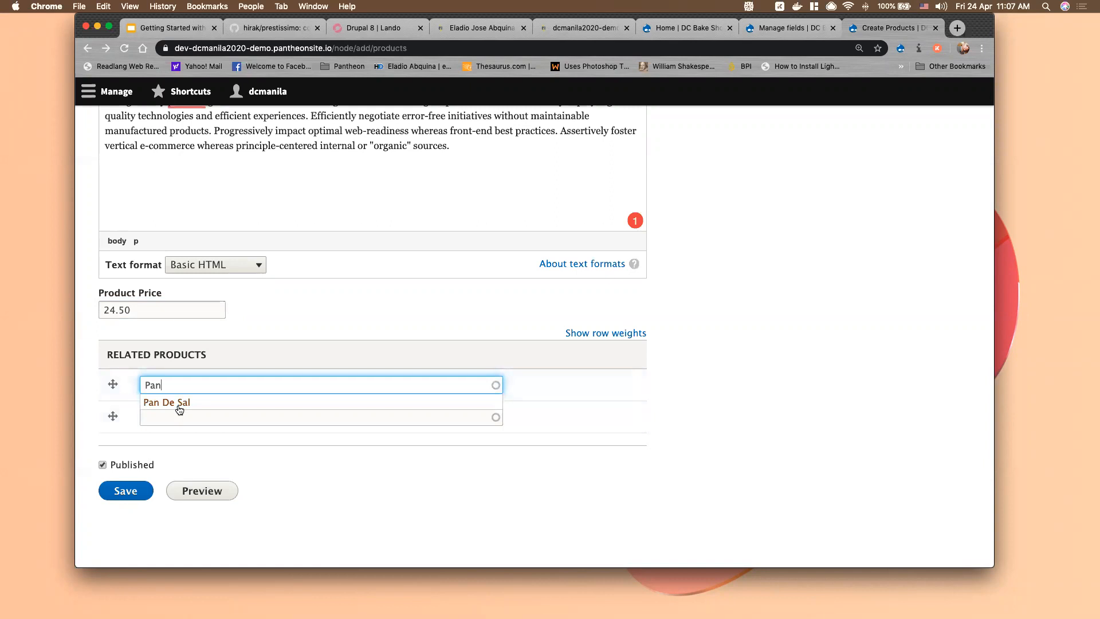
click(179, 403)
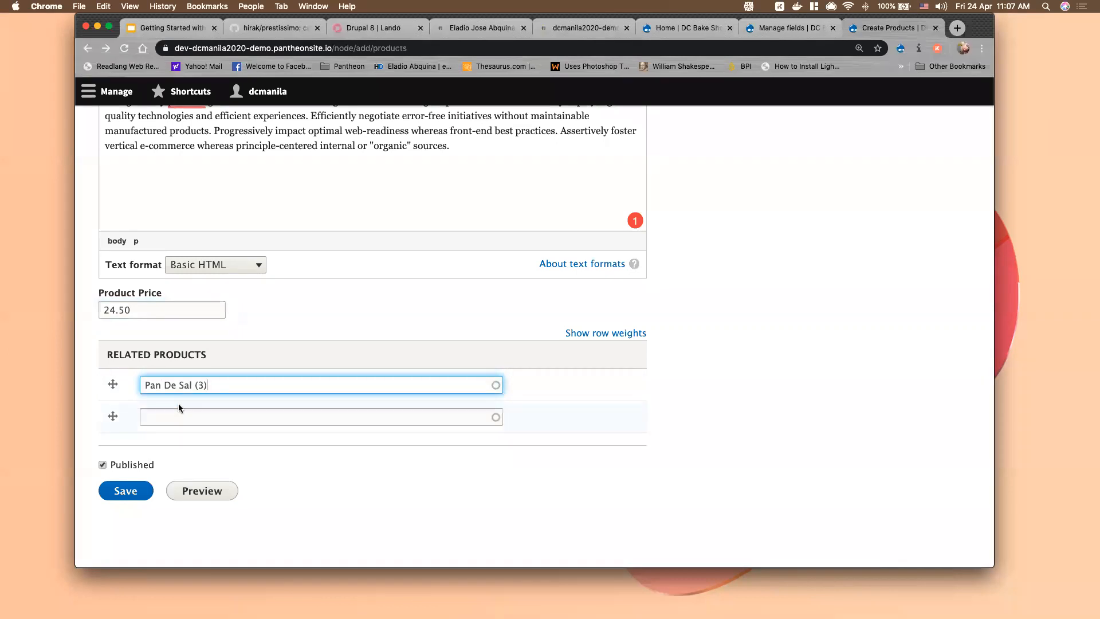
Add alt text 'test' to the image and save the Brownies product
click(119, 491)
scroll(325, 527, down, 5)
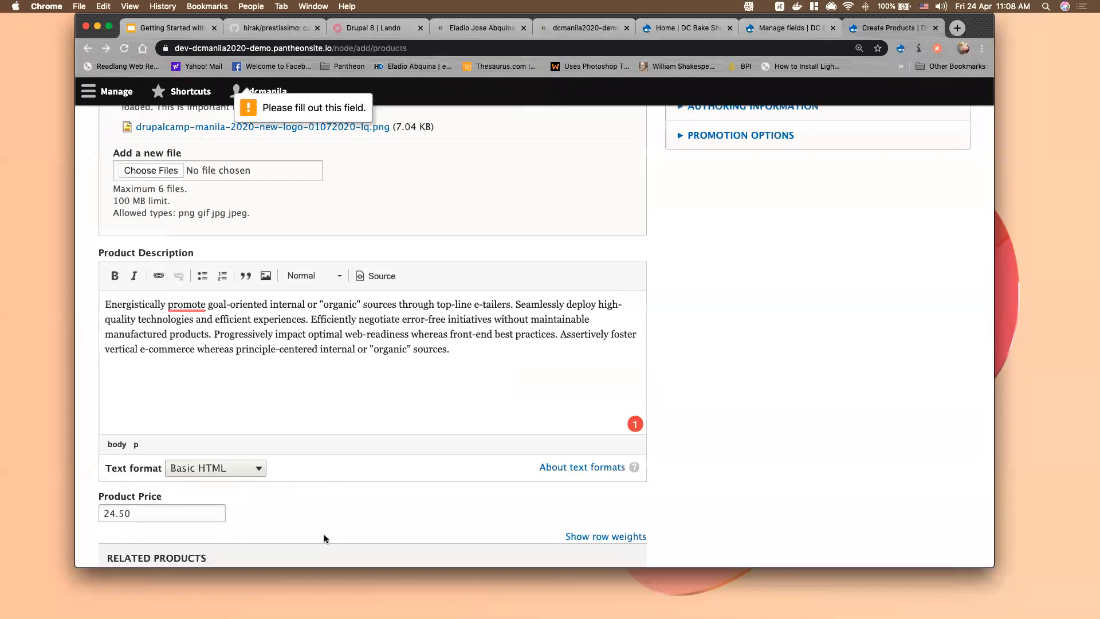
text(test)
scroll(127, 488, down, 5)
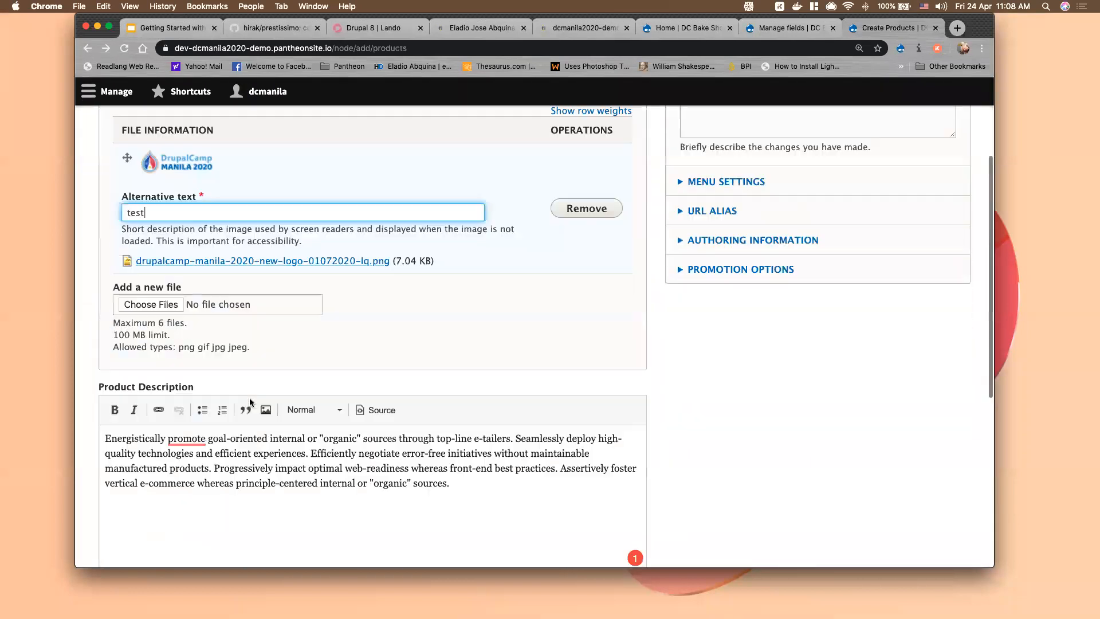
click(126, 489)
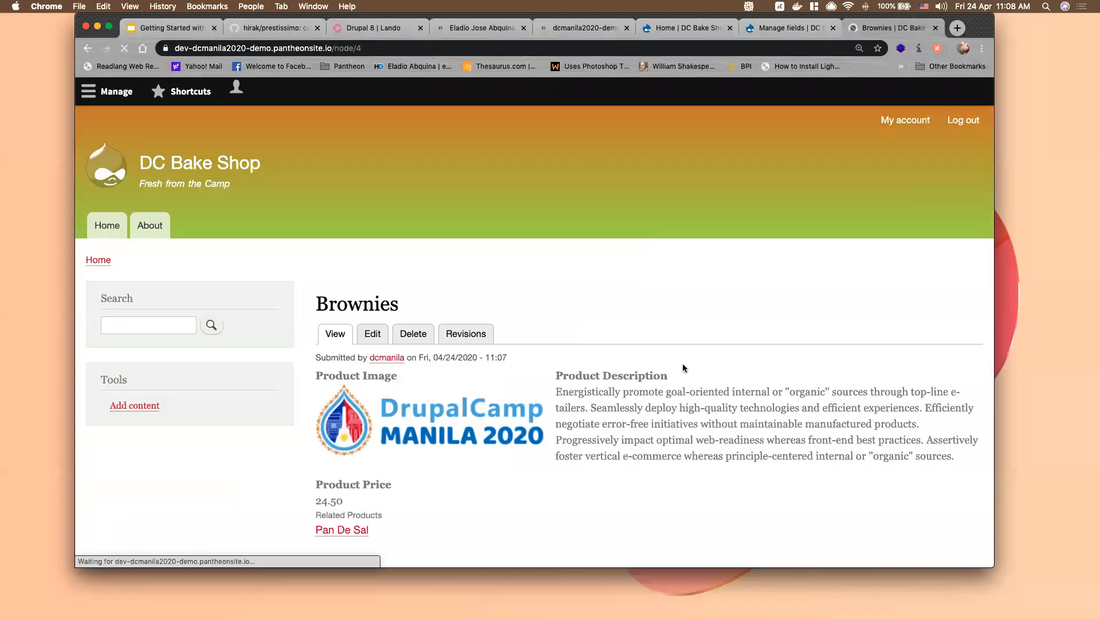
Scroll the published Brownies page, then return to the Products Manage fields list
scroll(684, 361, down, 5)
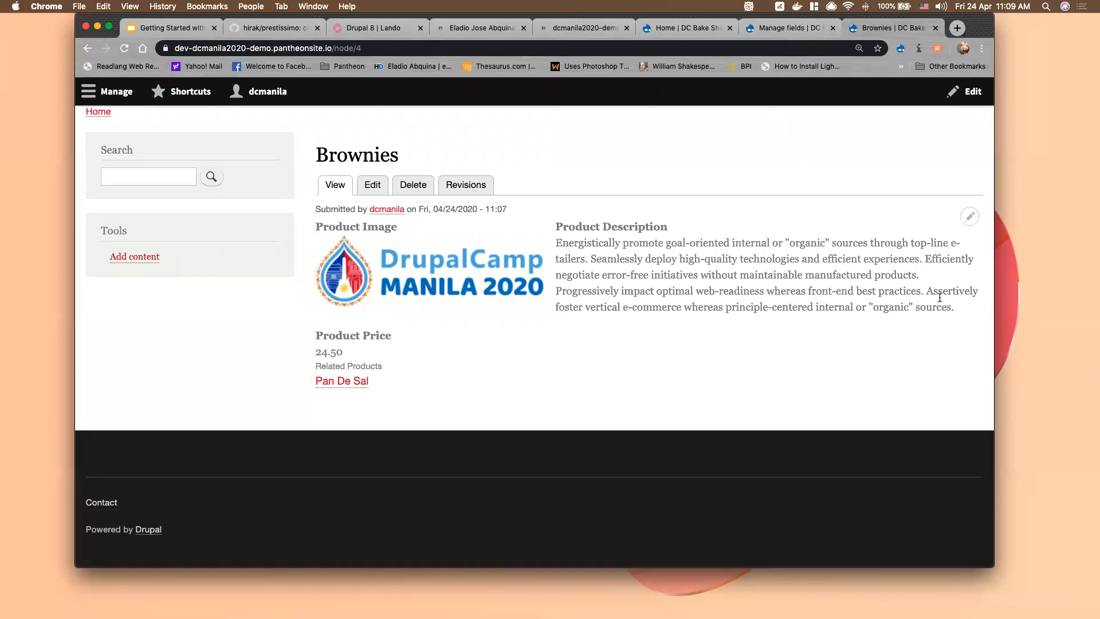
click(787, 29)
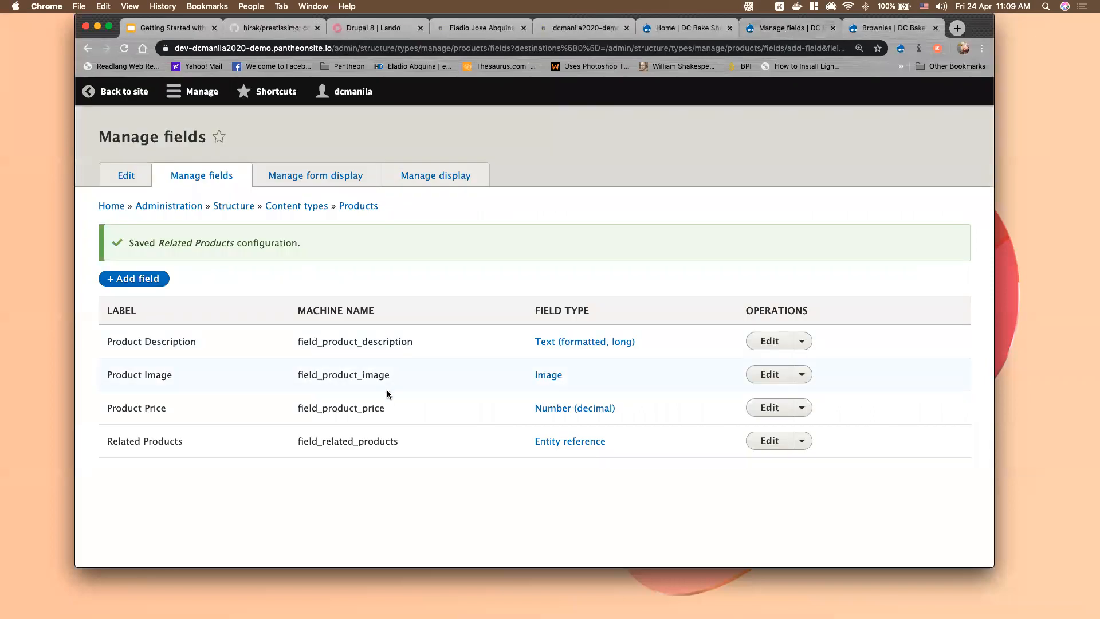
Go back from the Brownies page and open Manage form display for Products
click(887, 28)
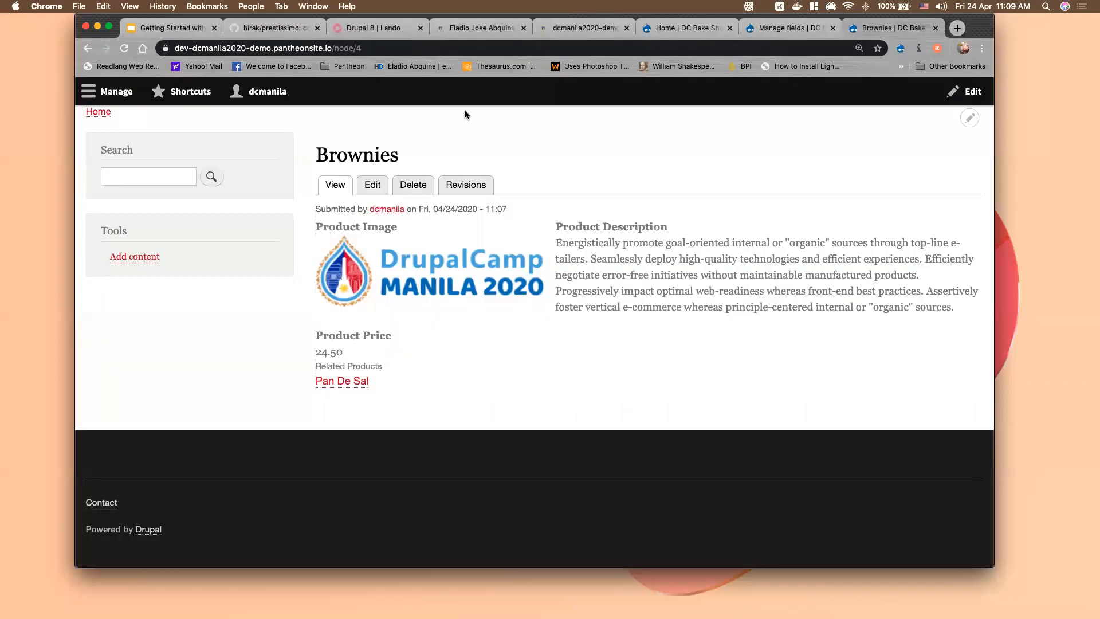
click(87, 48)
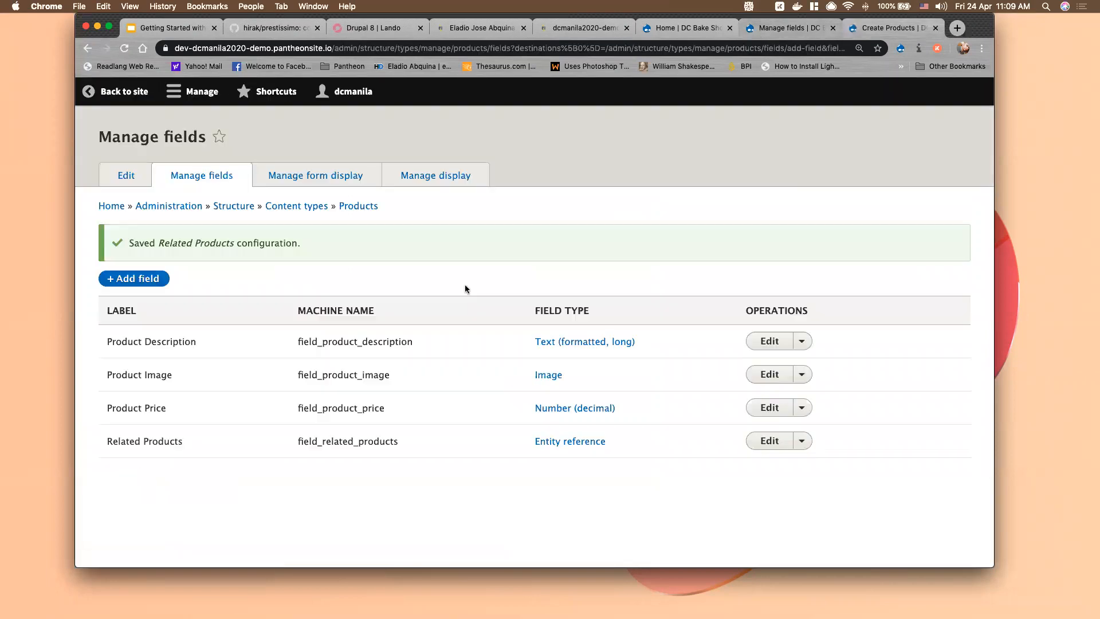
click(319, 177)
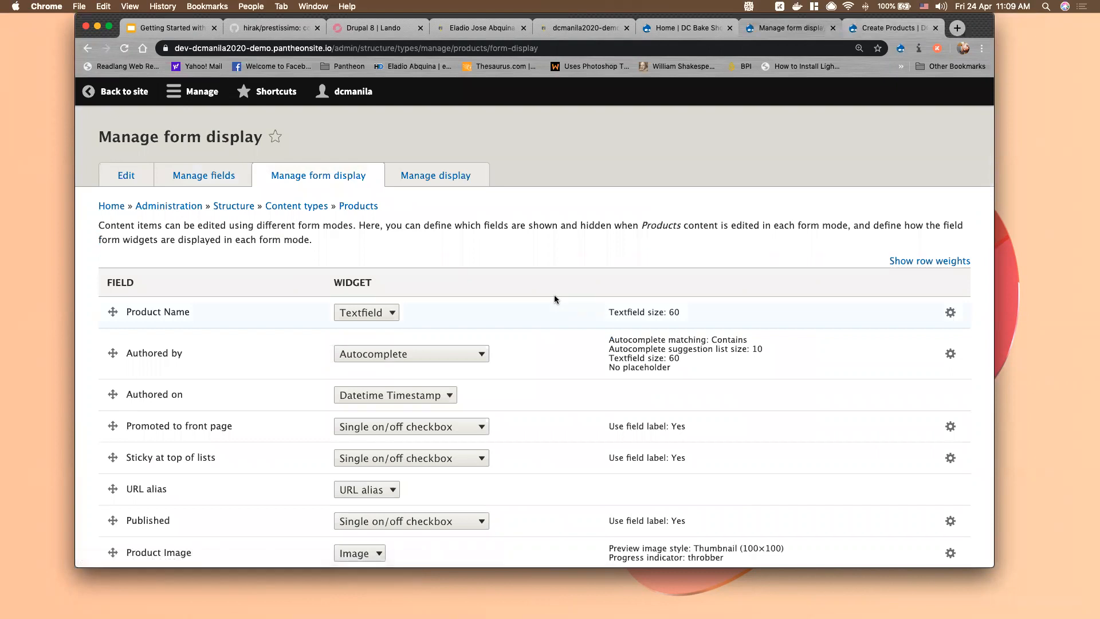
scroll(555, 296, down, 3)
scroll(555, 299, down, 1)
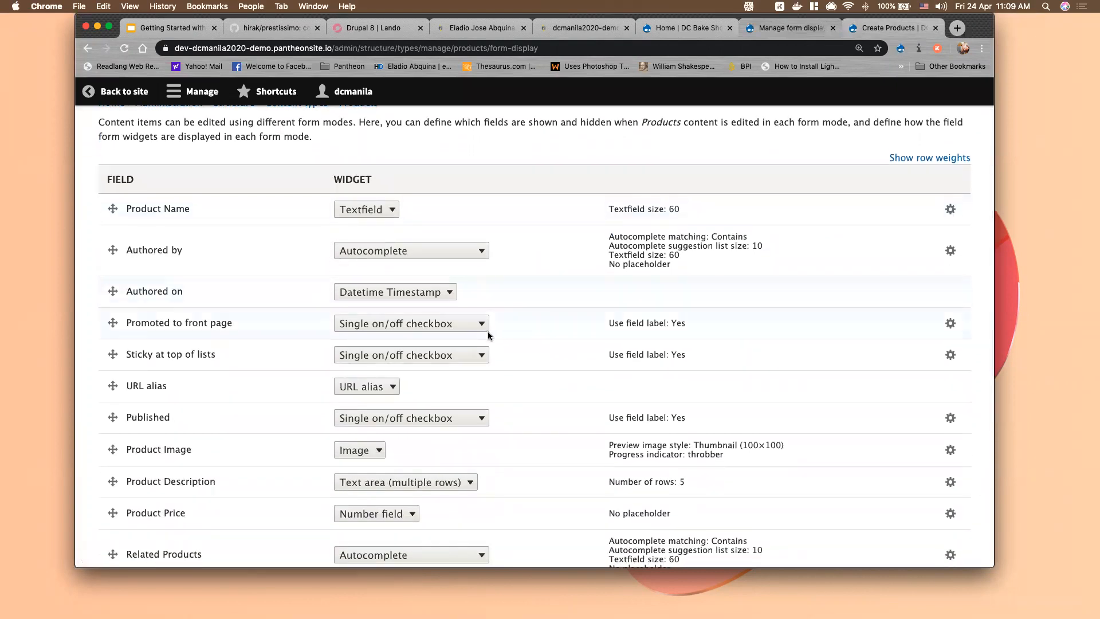
scroll(484, 334, down, 6)
scroll(161, 376, up, 6)
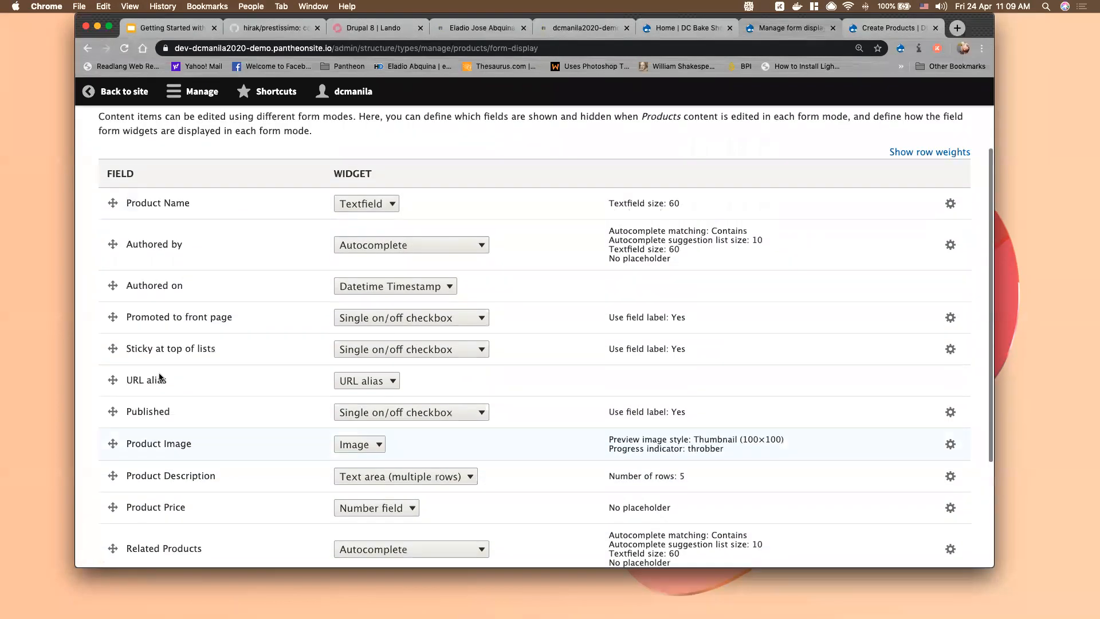
scroll(146, 291, down, 1)
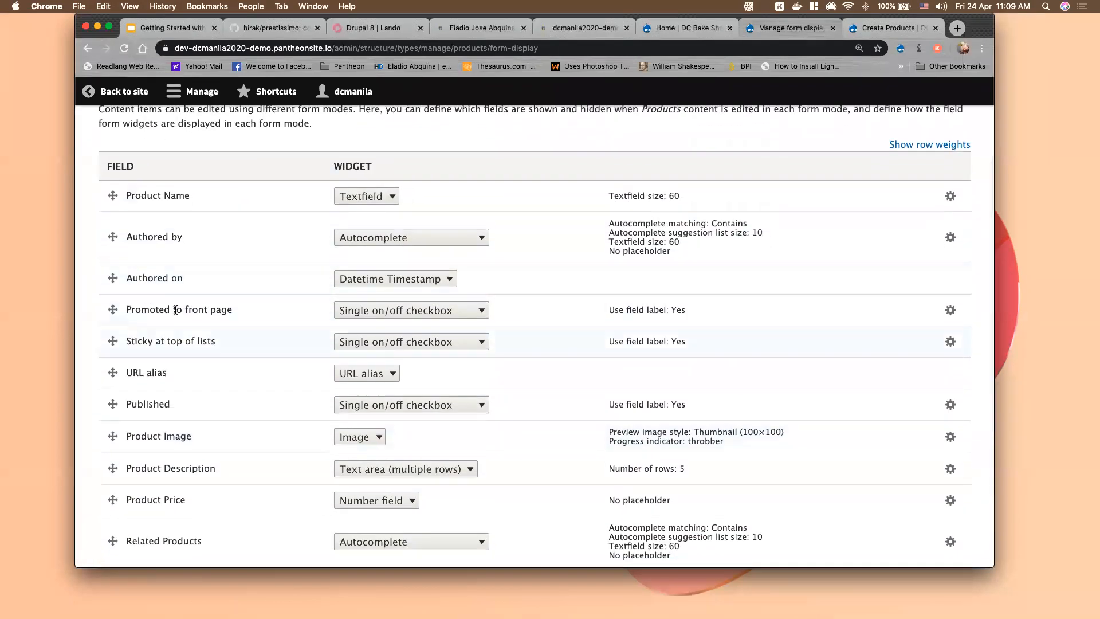
click(890, 29)
scroll(248, 303, up, 6)
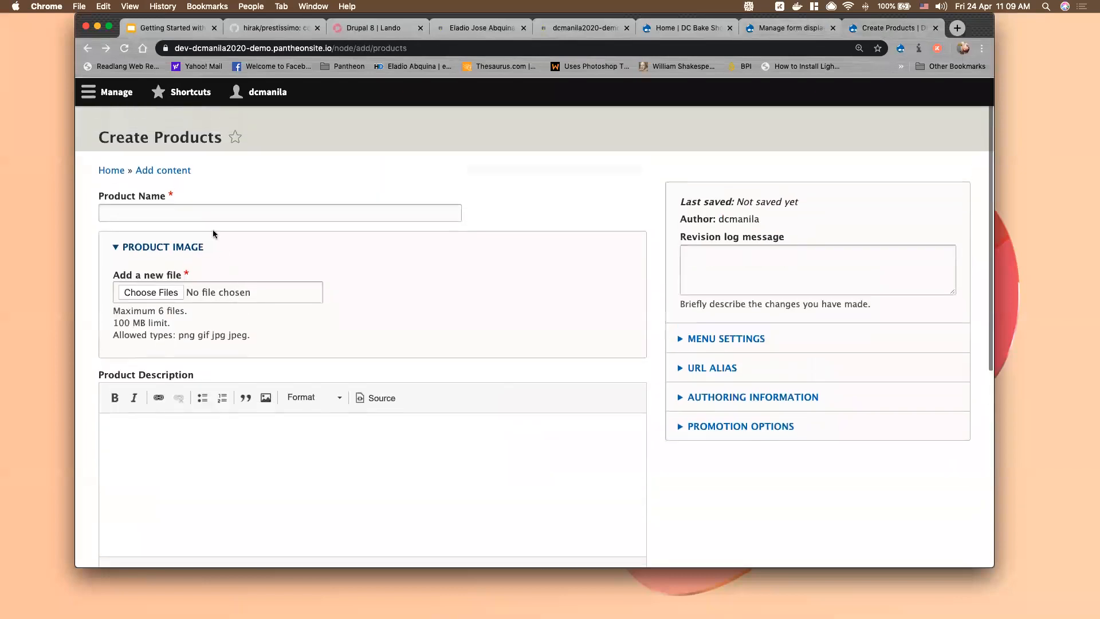
scroll(217, 279, down, 5)
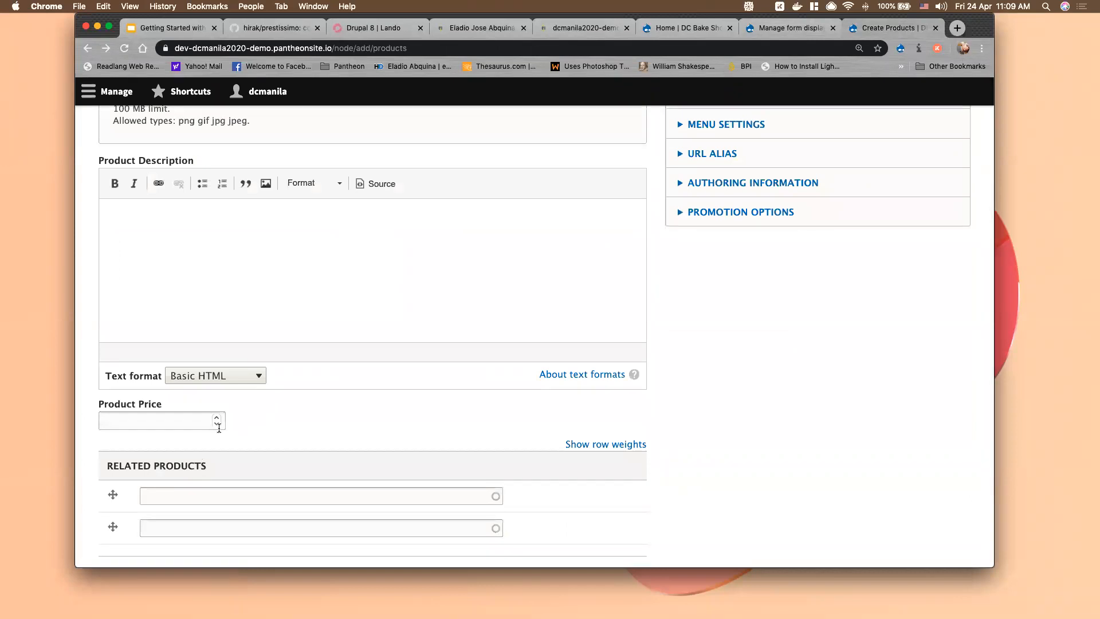
scroll(205, 409, up, 3)
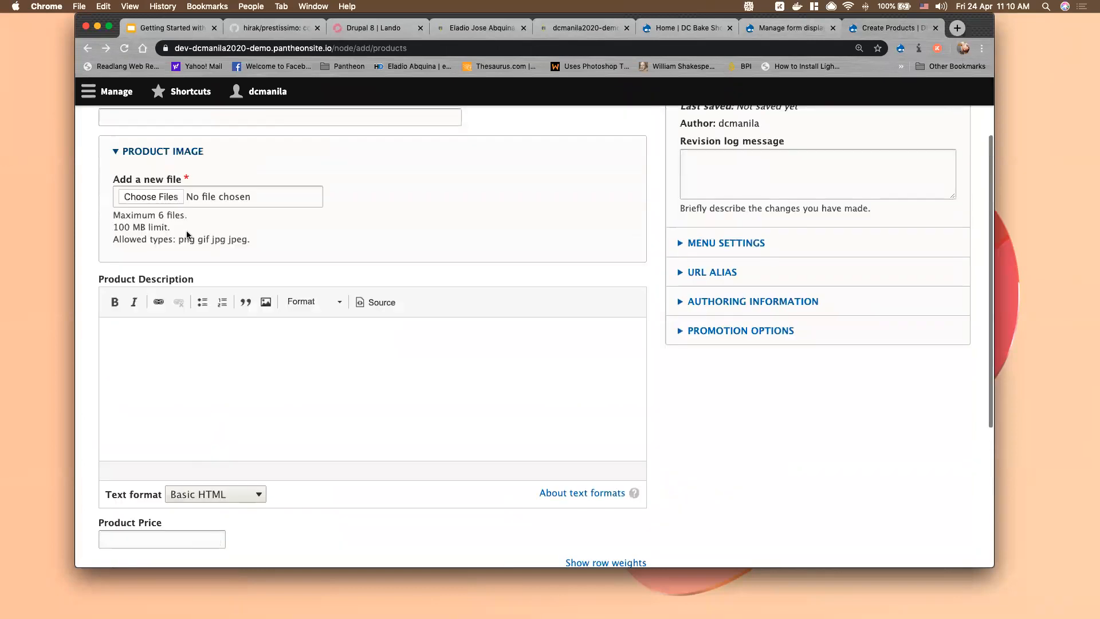
scroll(309, 480, down, 4)
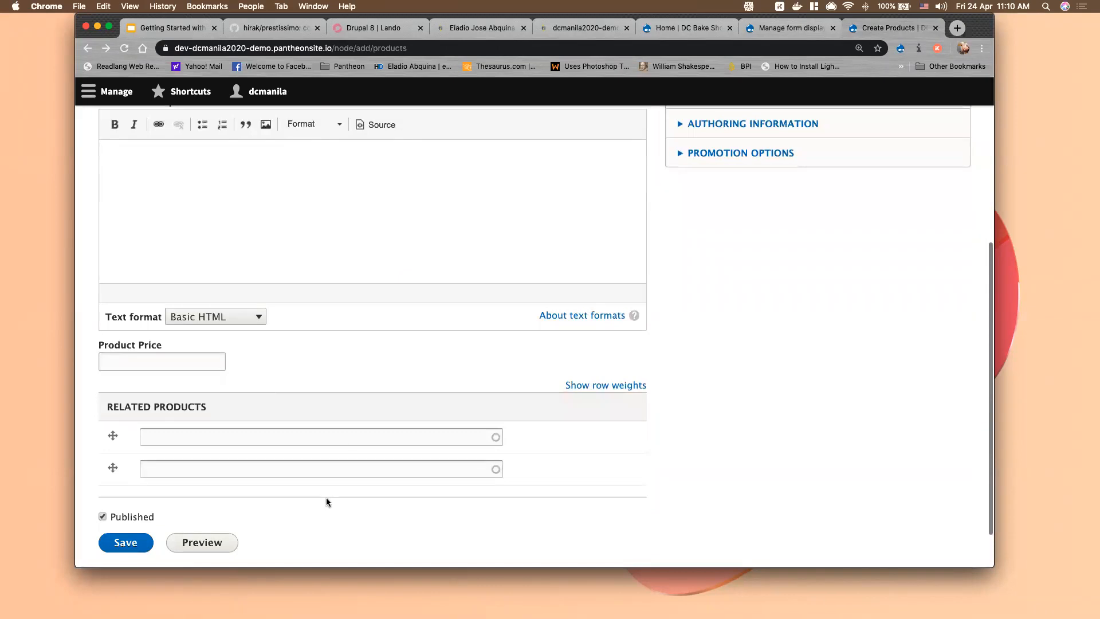
scroll(356, 432, up, 5)
click(788, 31)
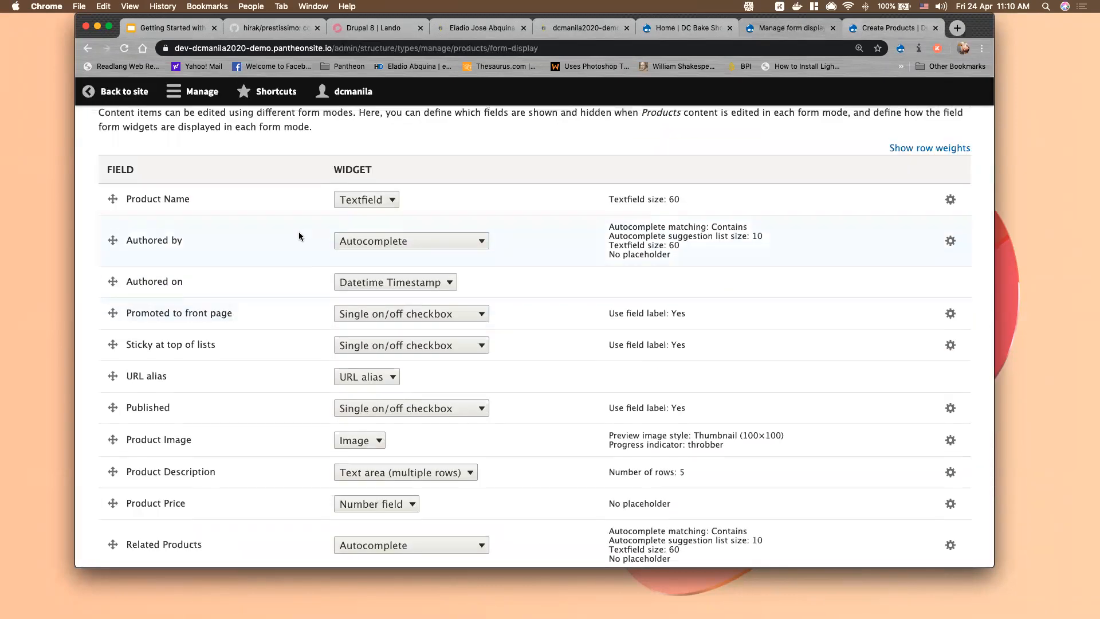
scroll(298, 231, up, 3)
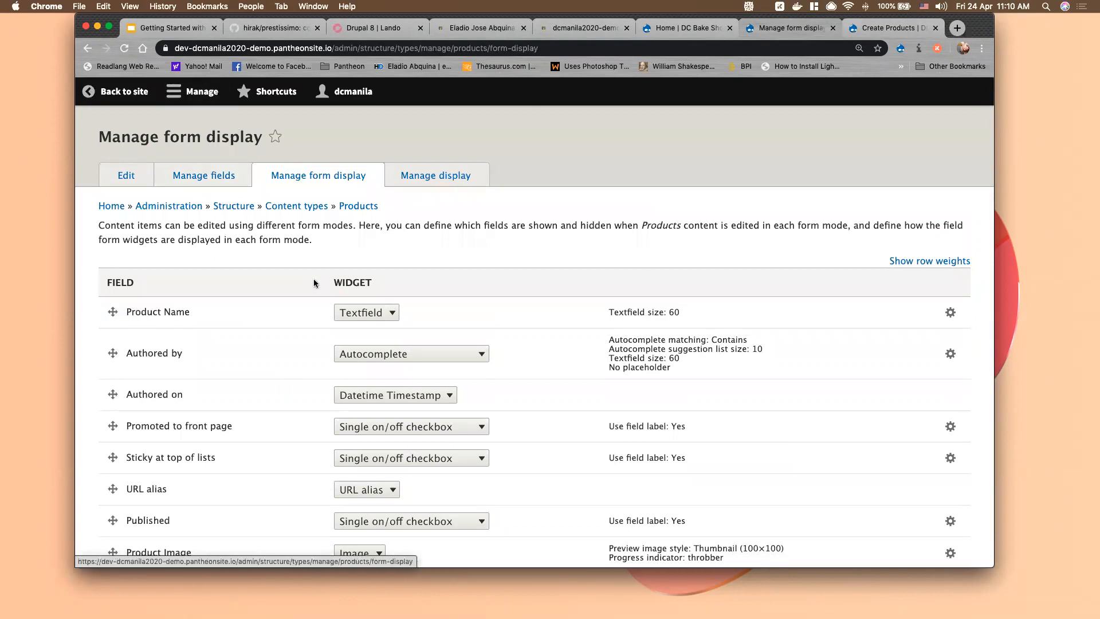
scroll(295, 332, down, 3)
scroll(157, 364, down, 4)
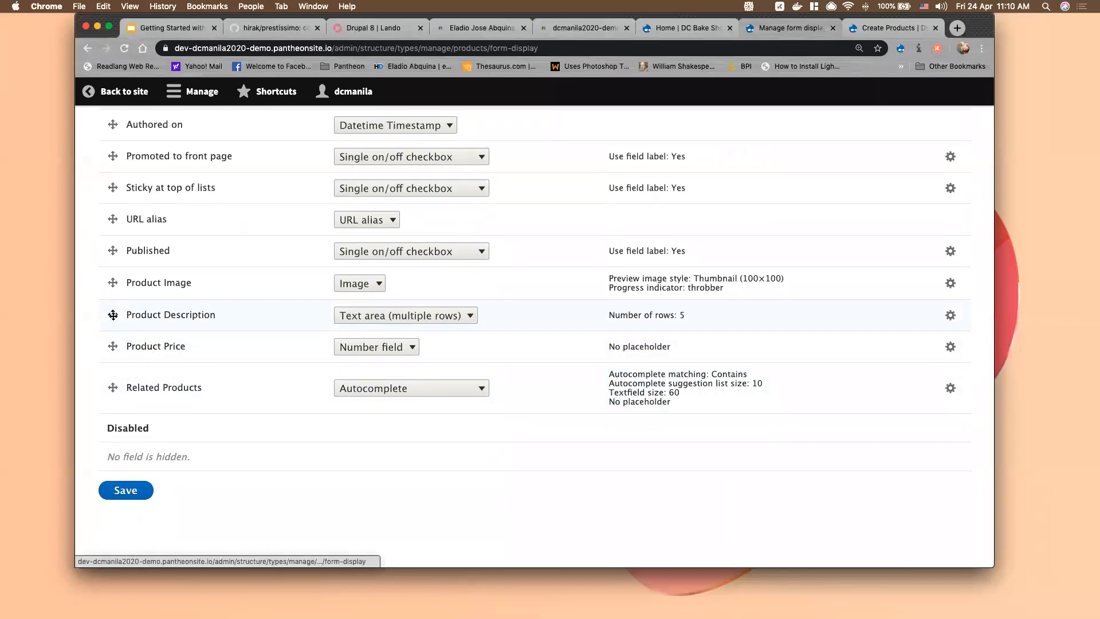
Drag the fields into the order Price, Related Products, Description, Image and save
drag(113, 315, 113, 398)
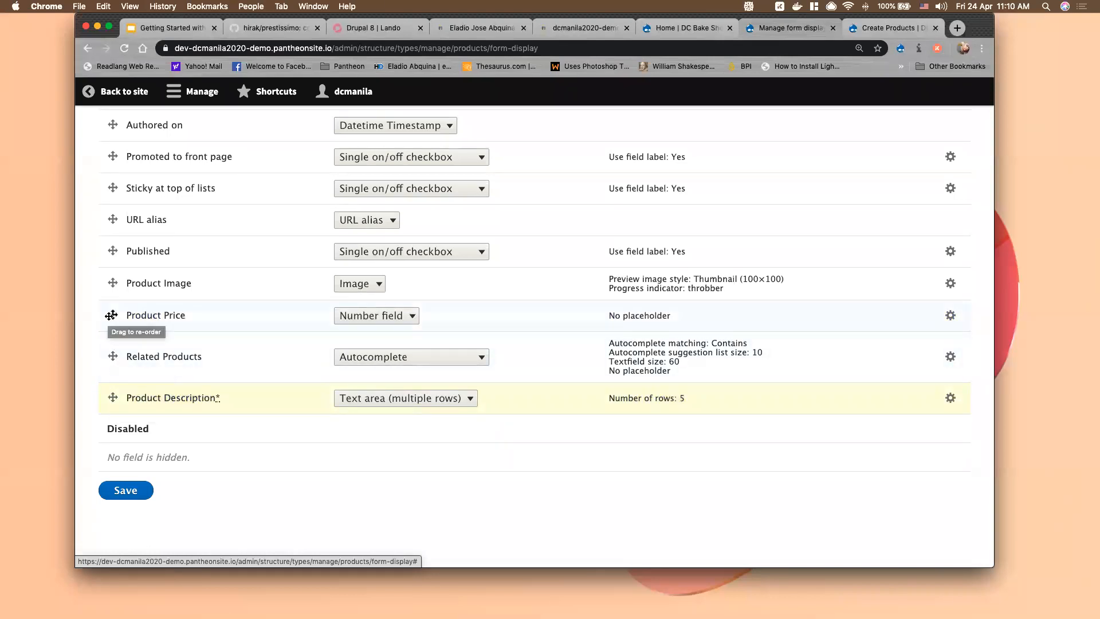
drag(110, 315, 109, 290)
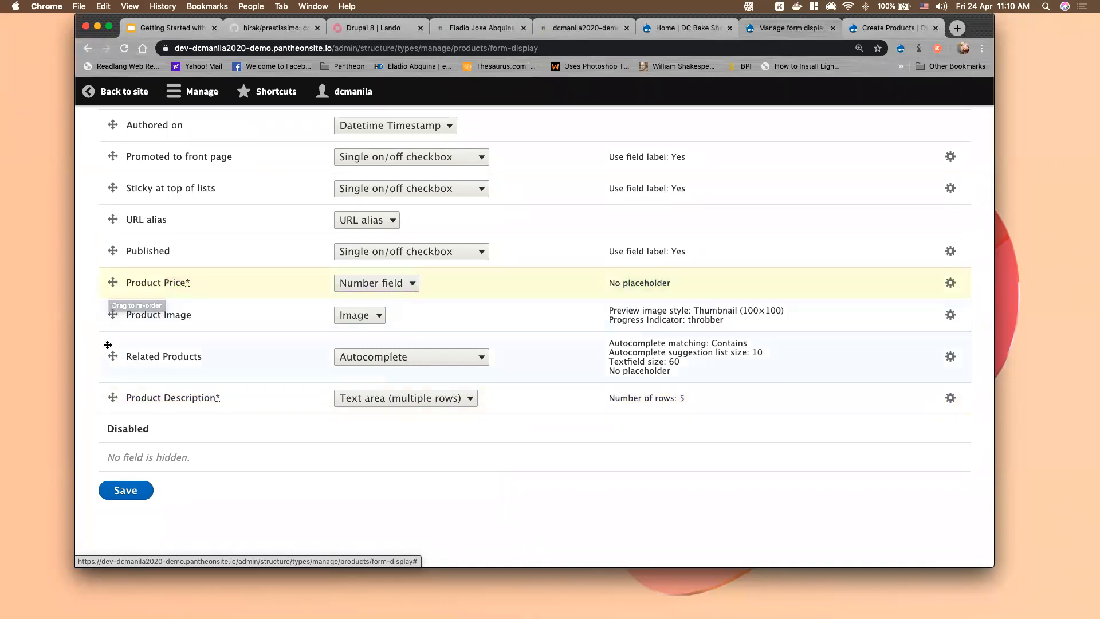
drag(112, 356, 112, 323)
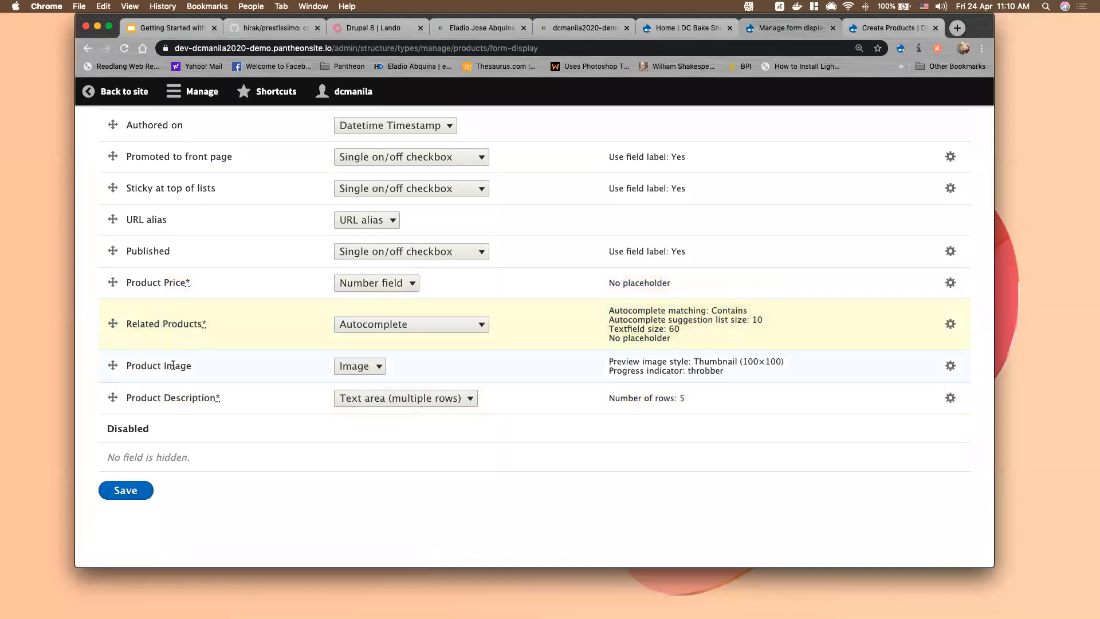
drag(111, 365, 111, 396)
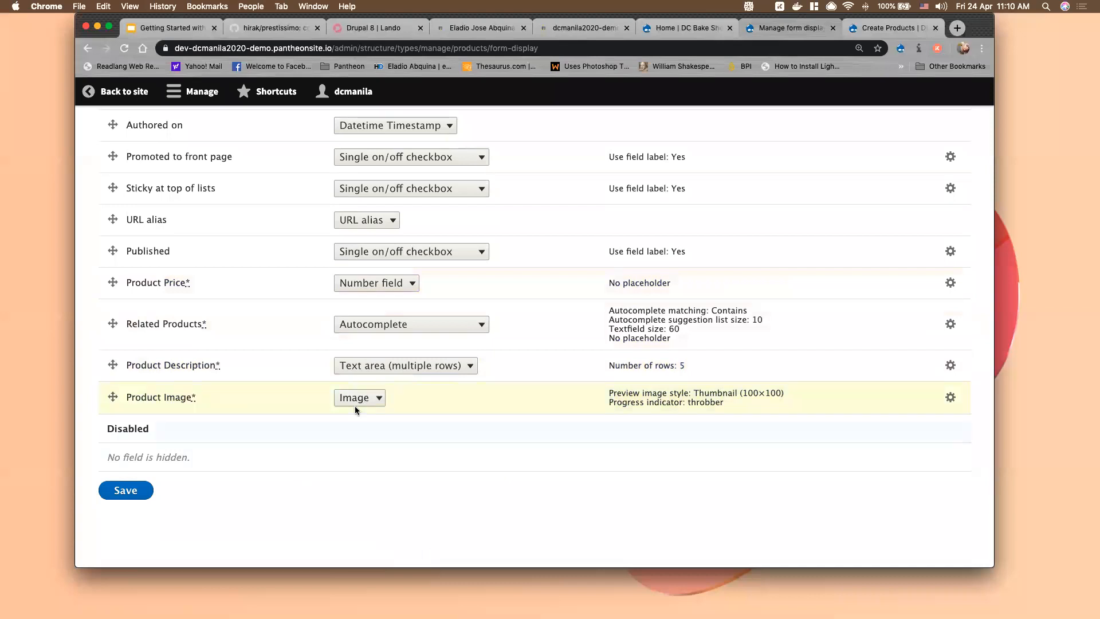
click(133, 498)
Reload the Create Products form to see the new field order, then open Manage fields
click(875, 30)
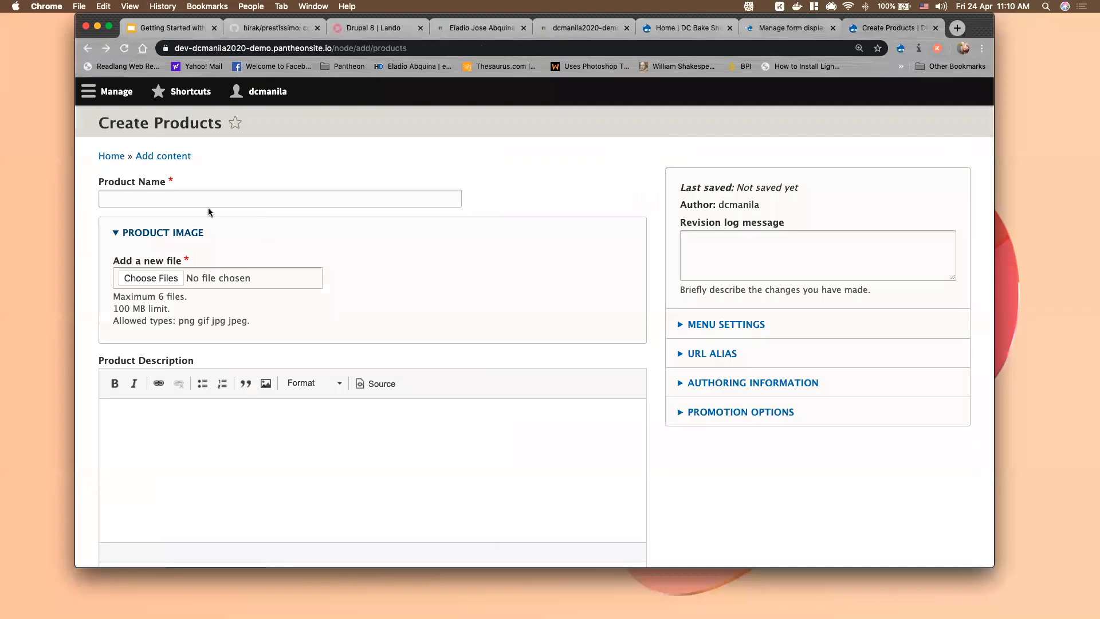
click(125, 48)
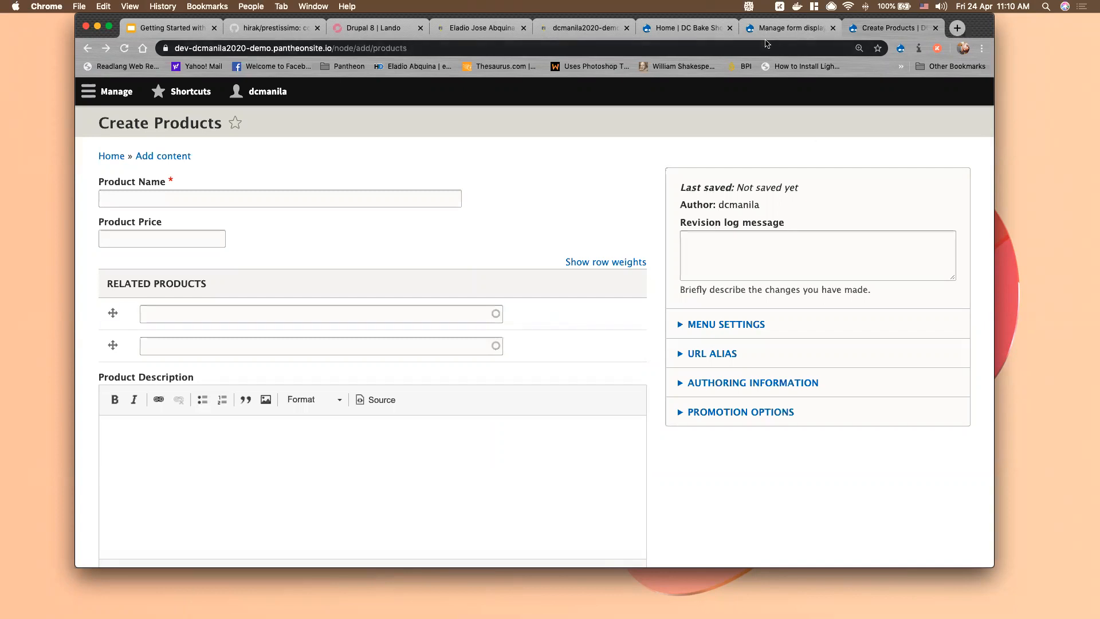
click(769, 30)
click(209, 176)
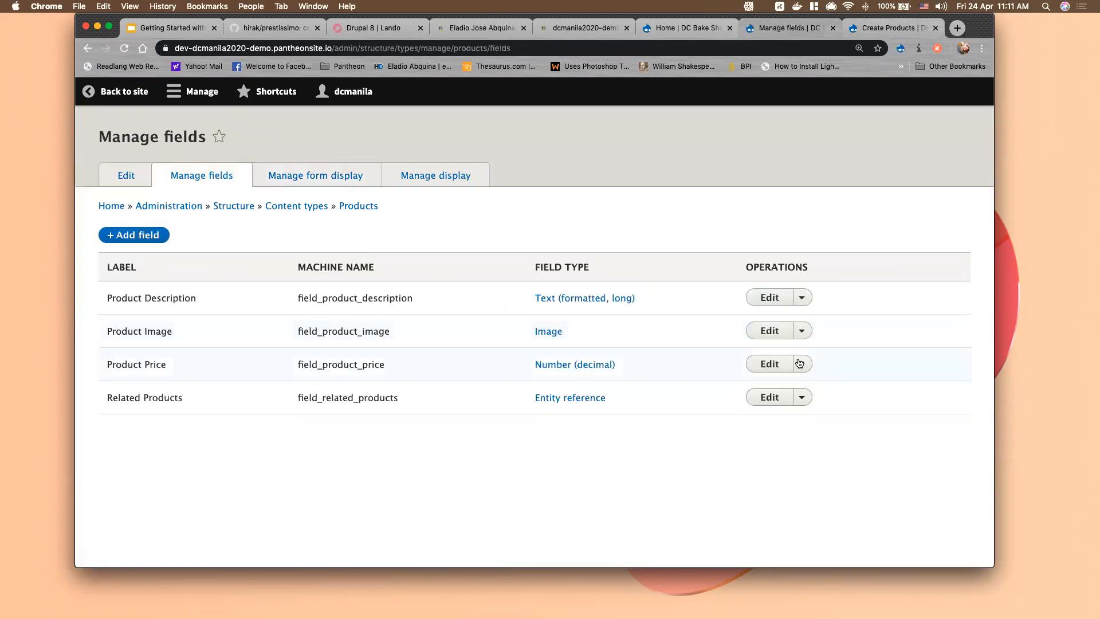
Re-save the Product Image field settings, then return to the Create Products form
click(772, 333)
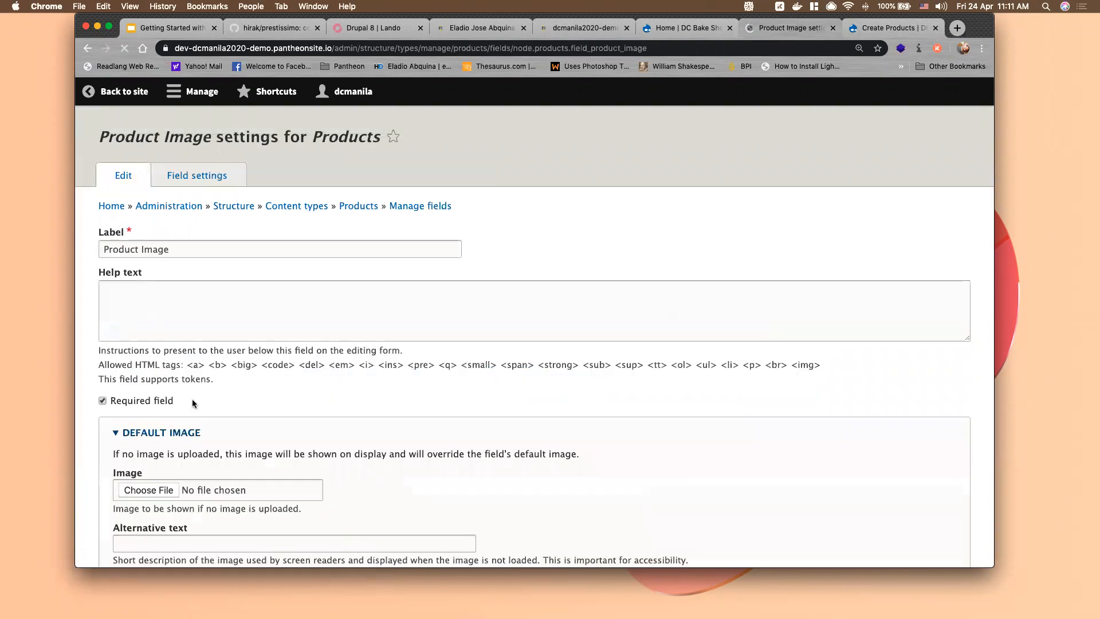
scroll(151, 405, down, 10)
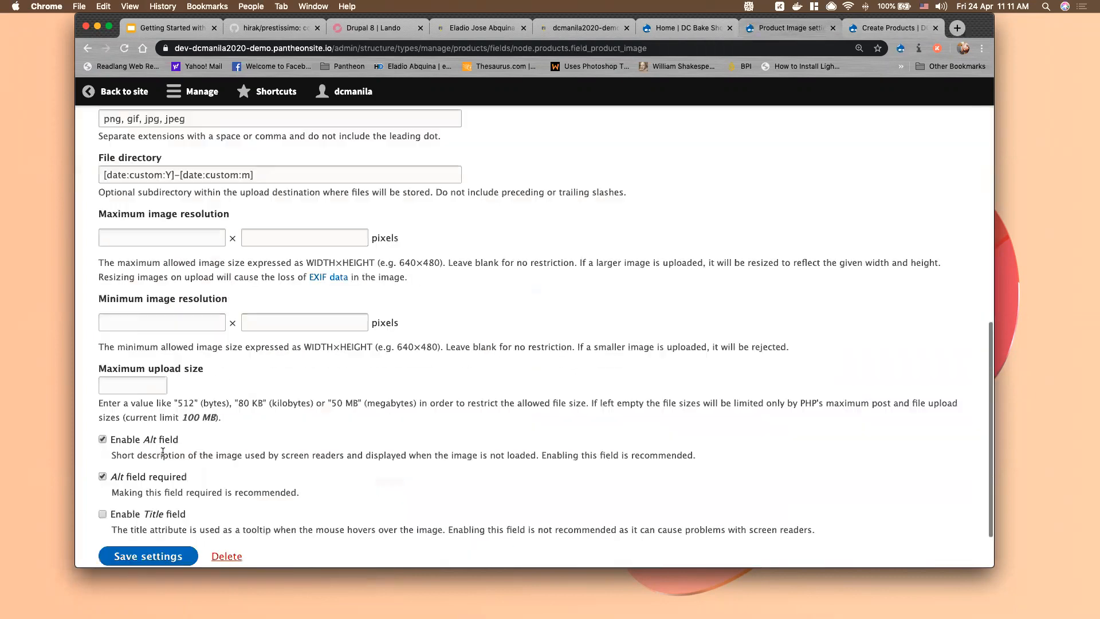
click(148, 491)
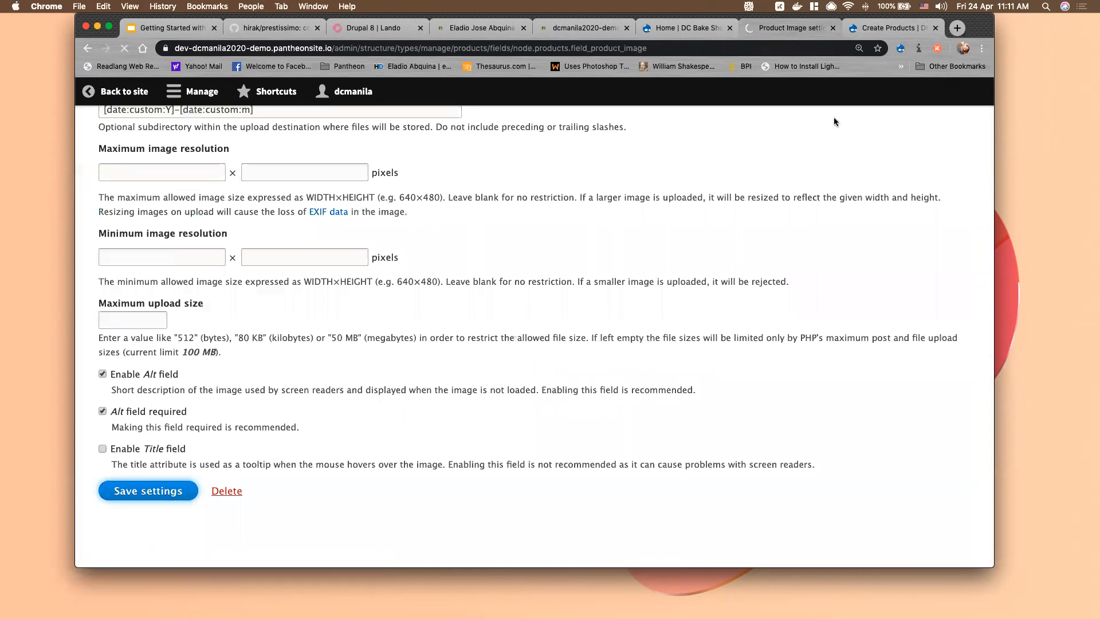
key(ctrl+Tab)
scroll(560, 269, up, 1)
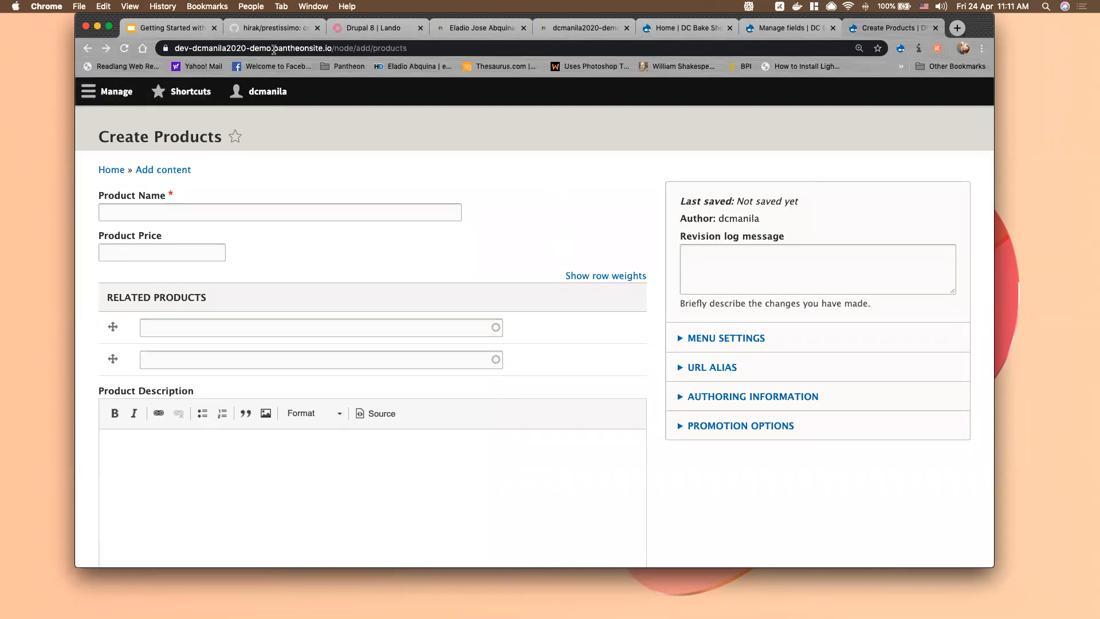
Load node/3 to review the Pan De Sal page, then open the Products Manage display settings
drag(335, 48, 484, 44)
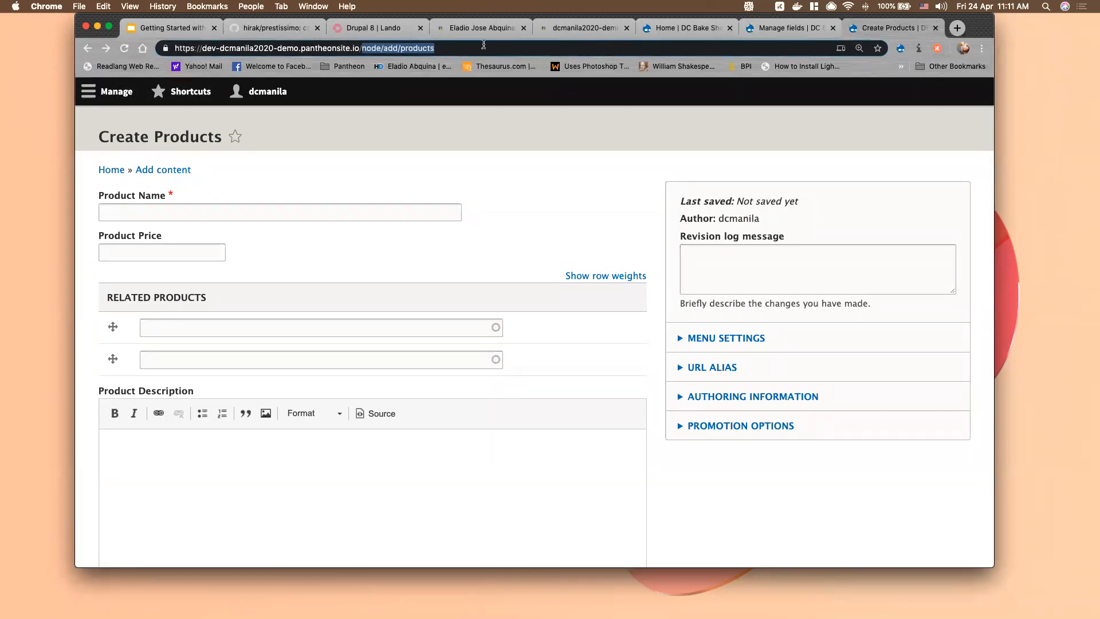
text(node/)
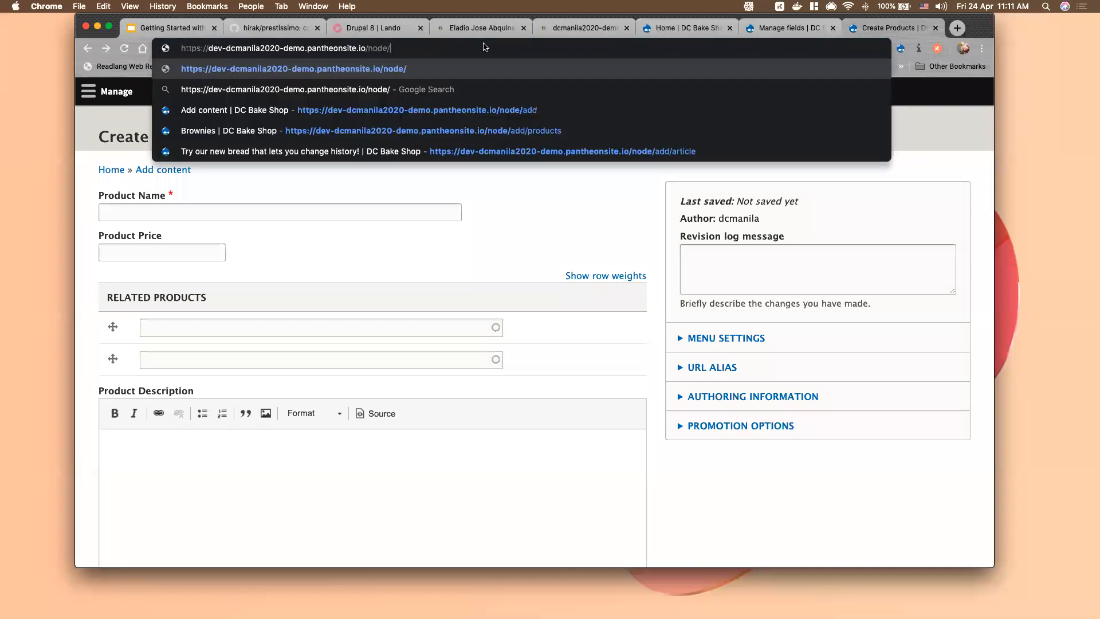
text(3)
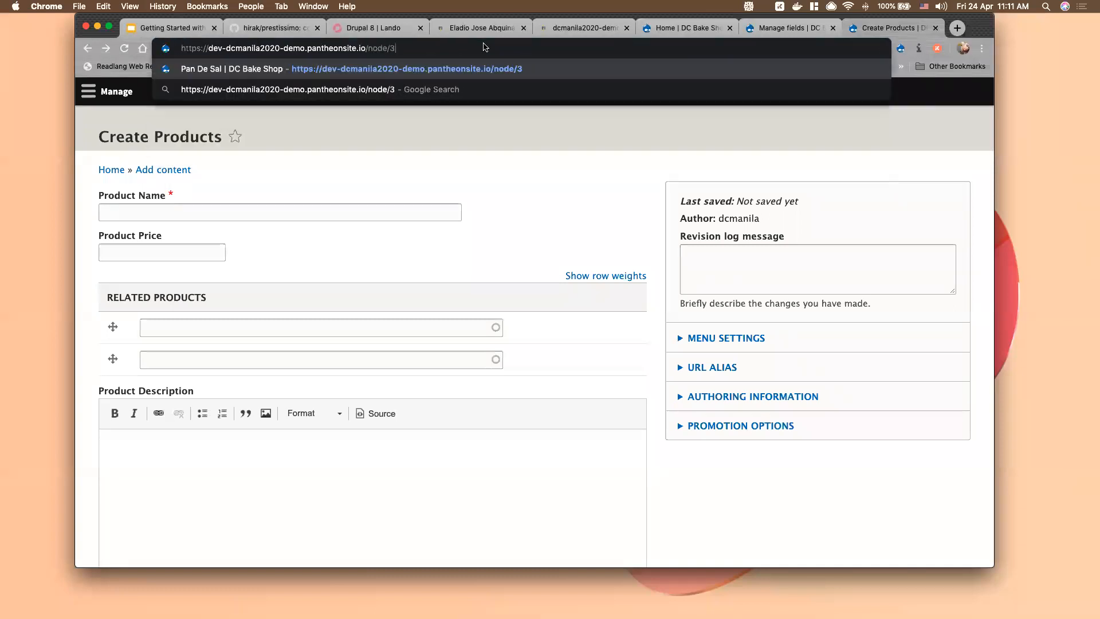
key(Return)
key(ctrl+Up)
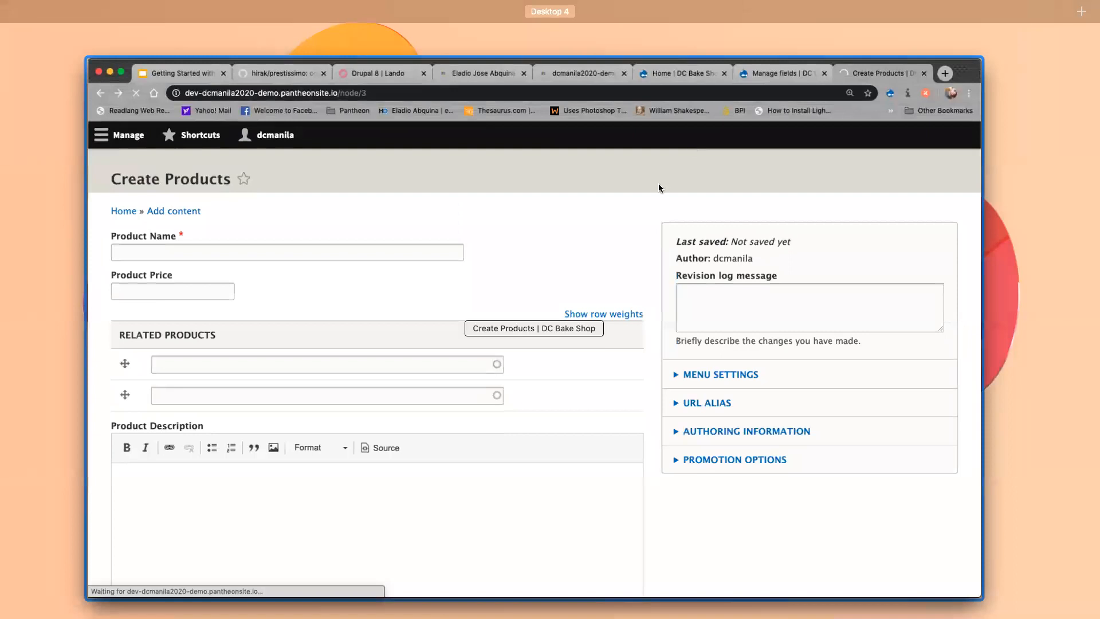
click(658, 183)
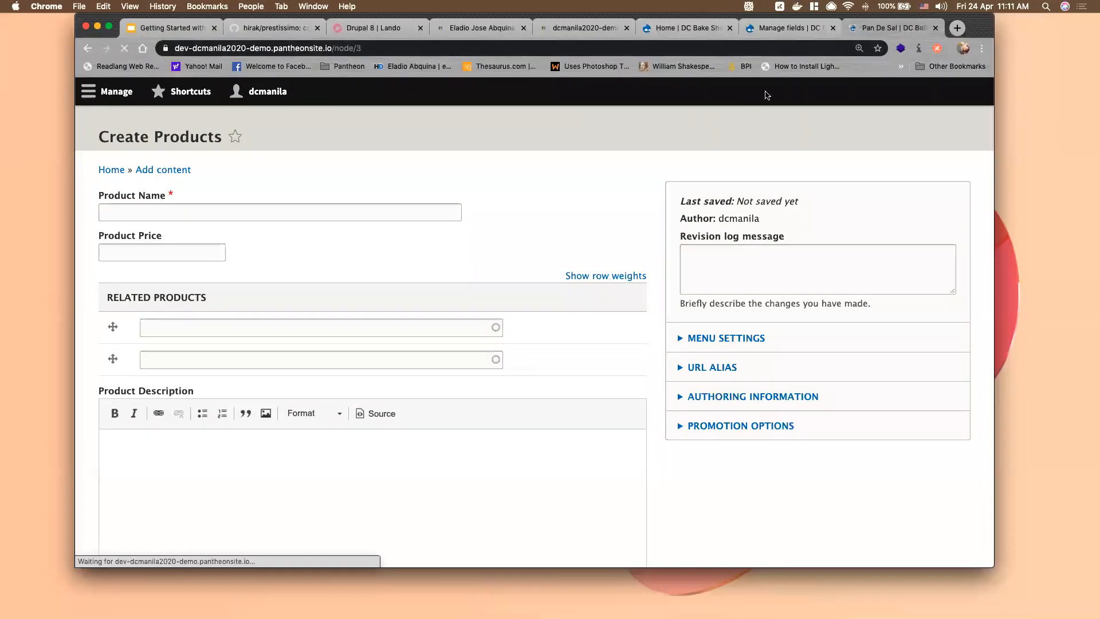
scroll(644, 355, down, 3)
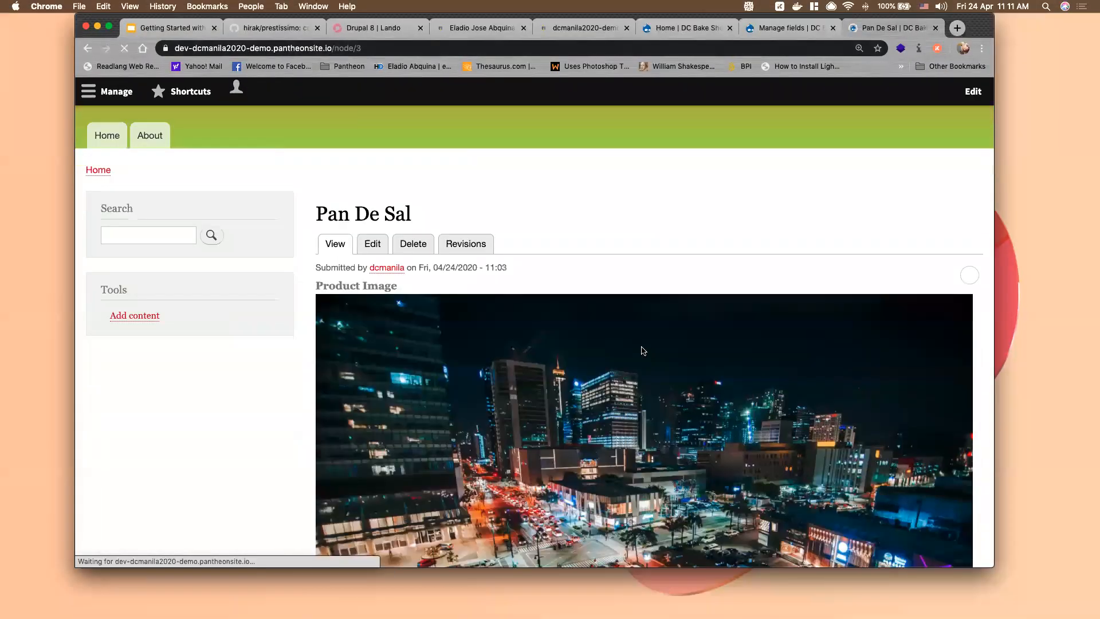
scroll(642, 349, down, 10)
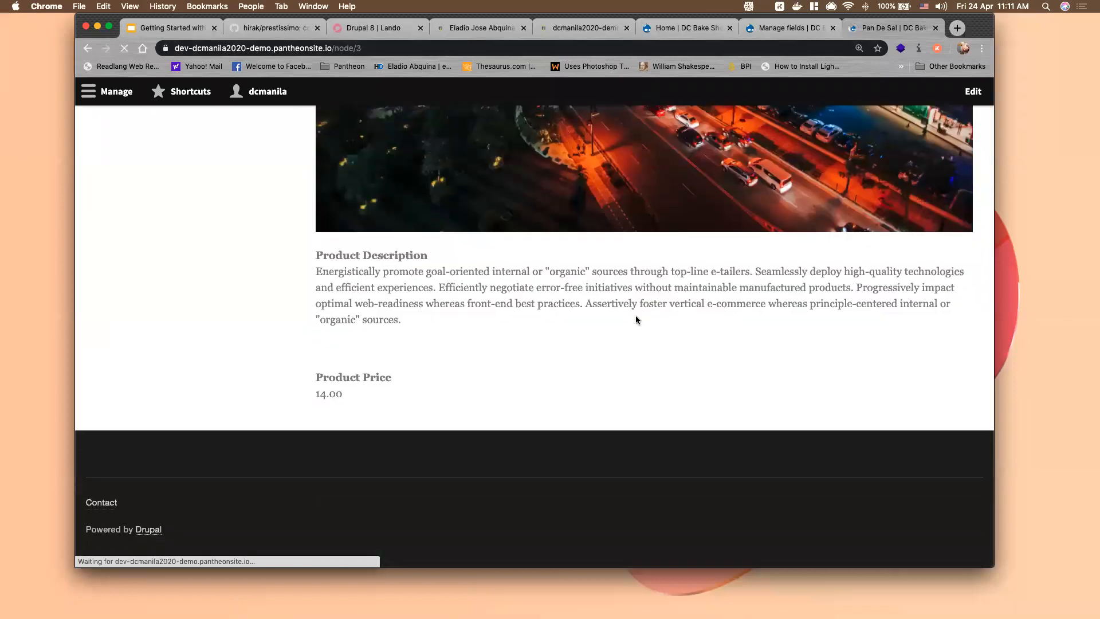
scroll(559, 308, up, 3)
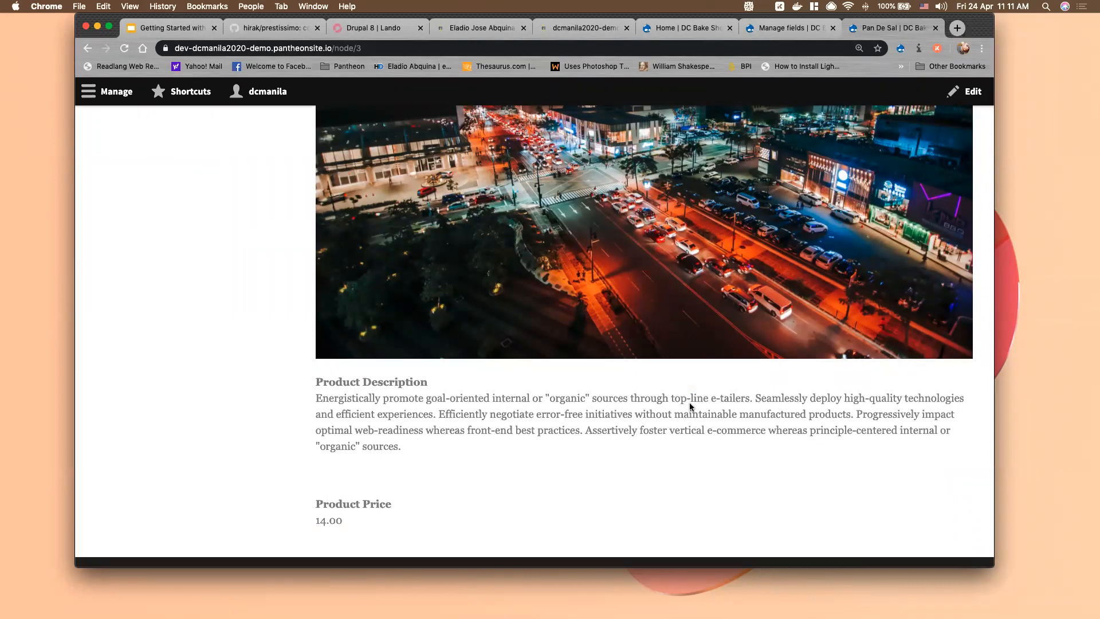
scroll(690, 403, up, 10)
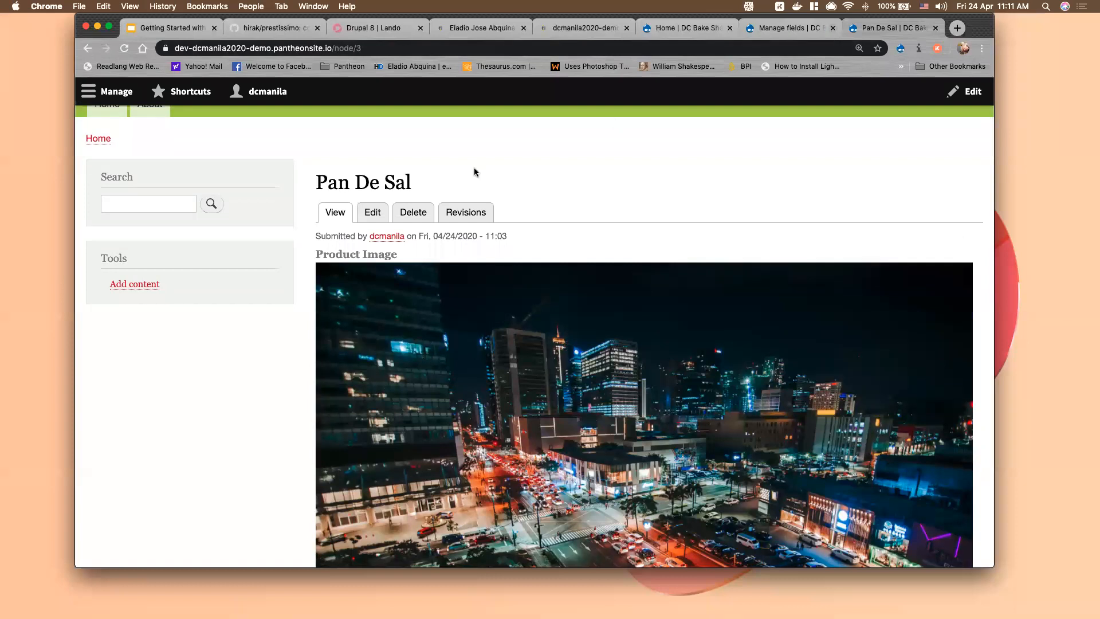
key(ctrl+shift+Tab)
click(447, 183)
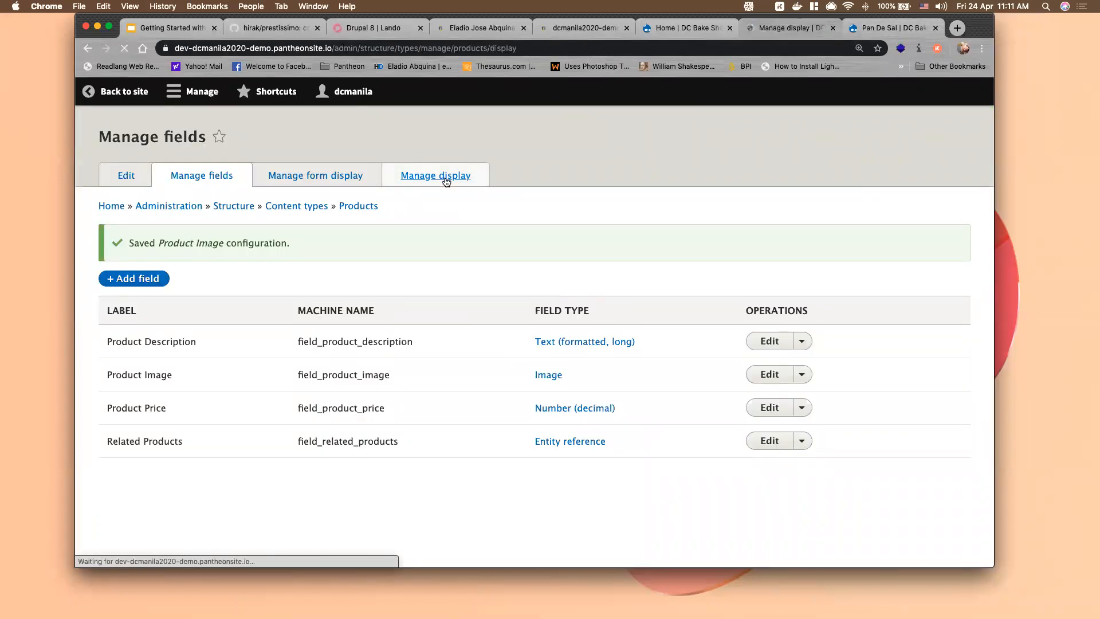
Reorder the Products display so Links is last and Product Price sits above Product Description
scroll(319, 341, down, 2)
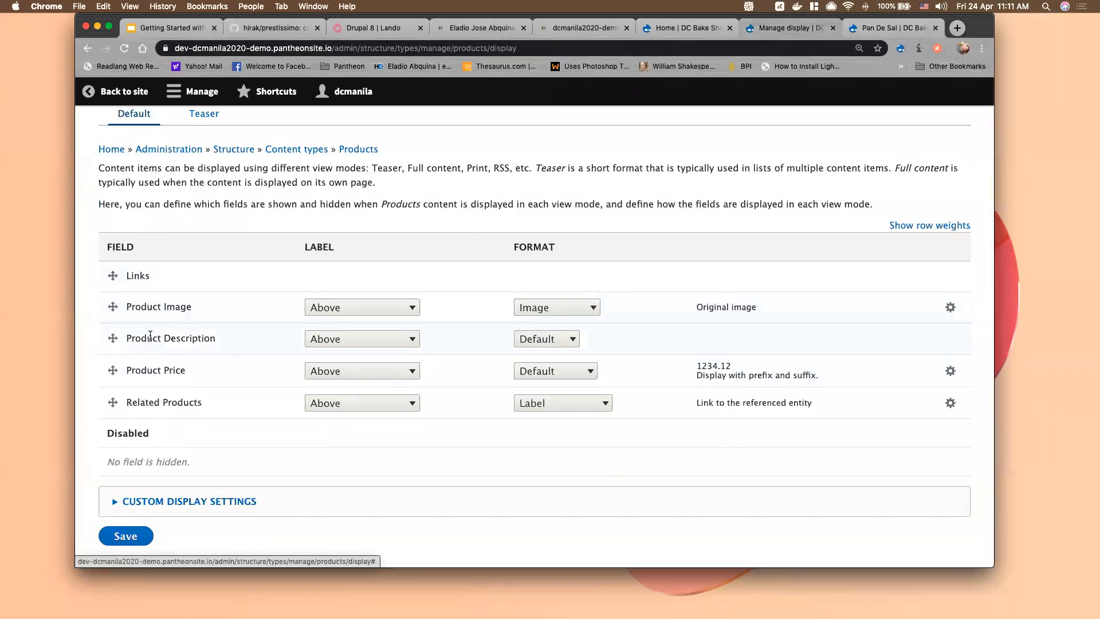
drag(113, 276, 132, 421)
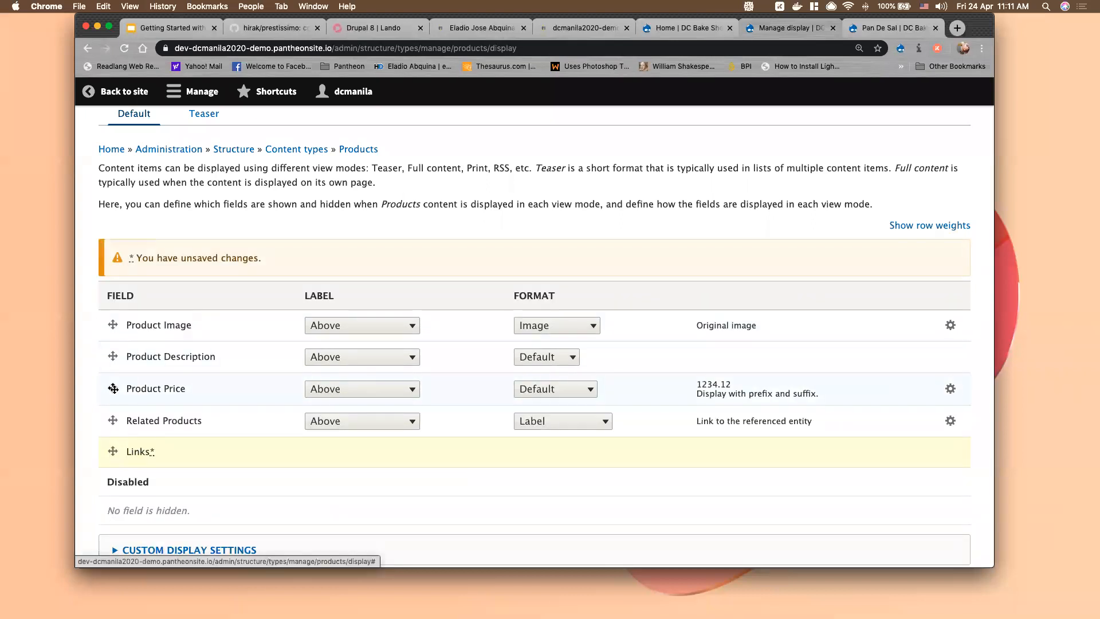
drag(113, 388, 113, 358)
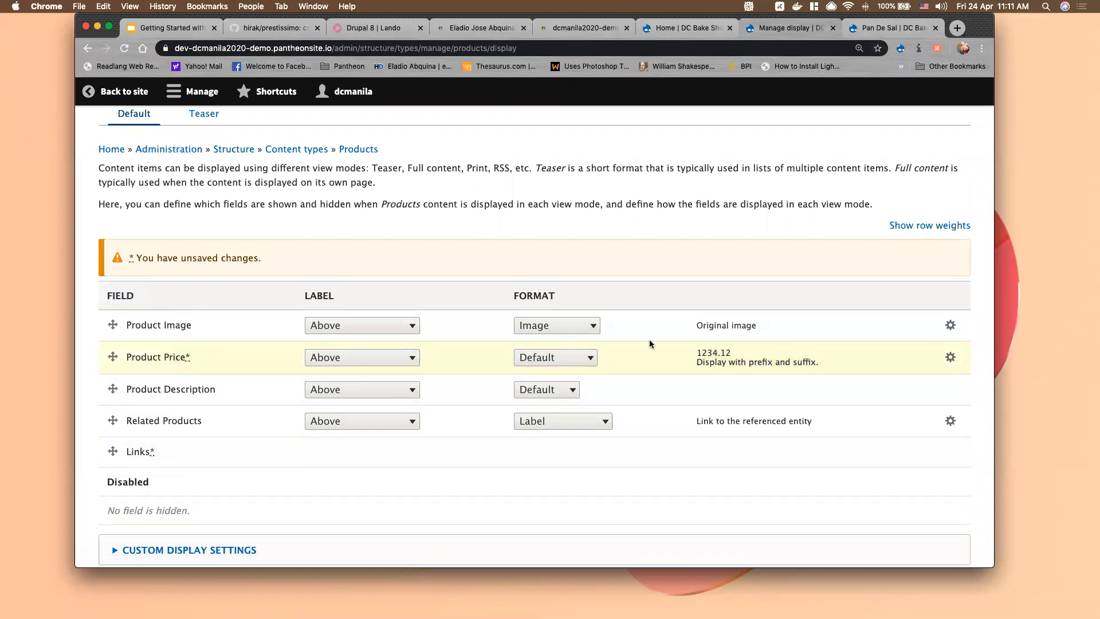
click(880, 30)
drag(315, 254, 409, 256)
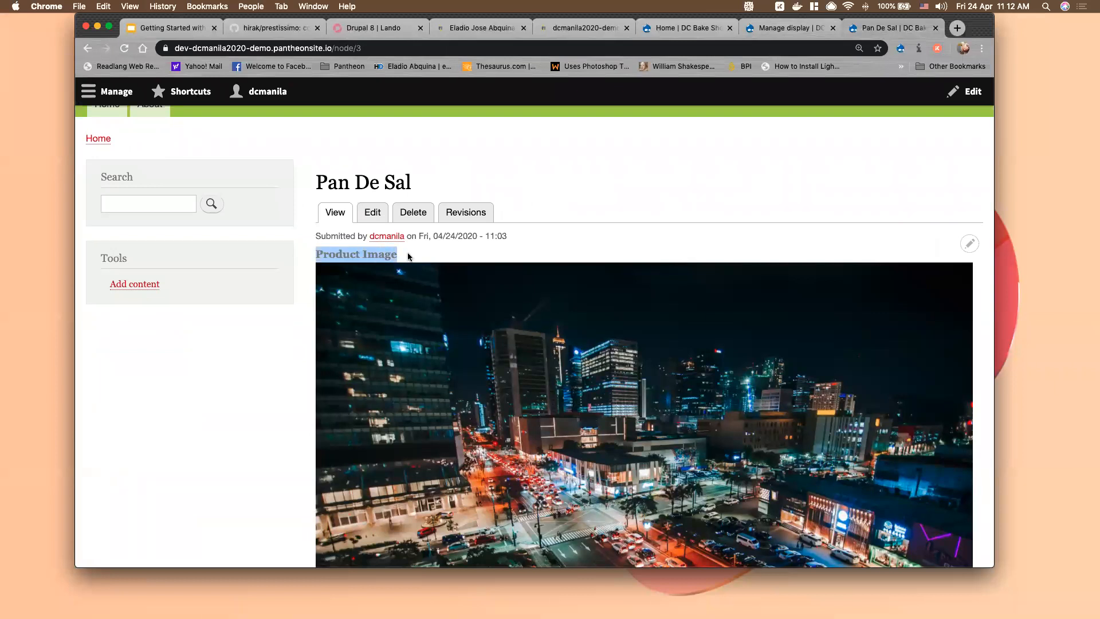
click(786, 28)
Hide the Product Image label, set Price, Description and Related Products labels Inline, keep Image format
click(343, 327)
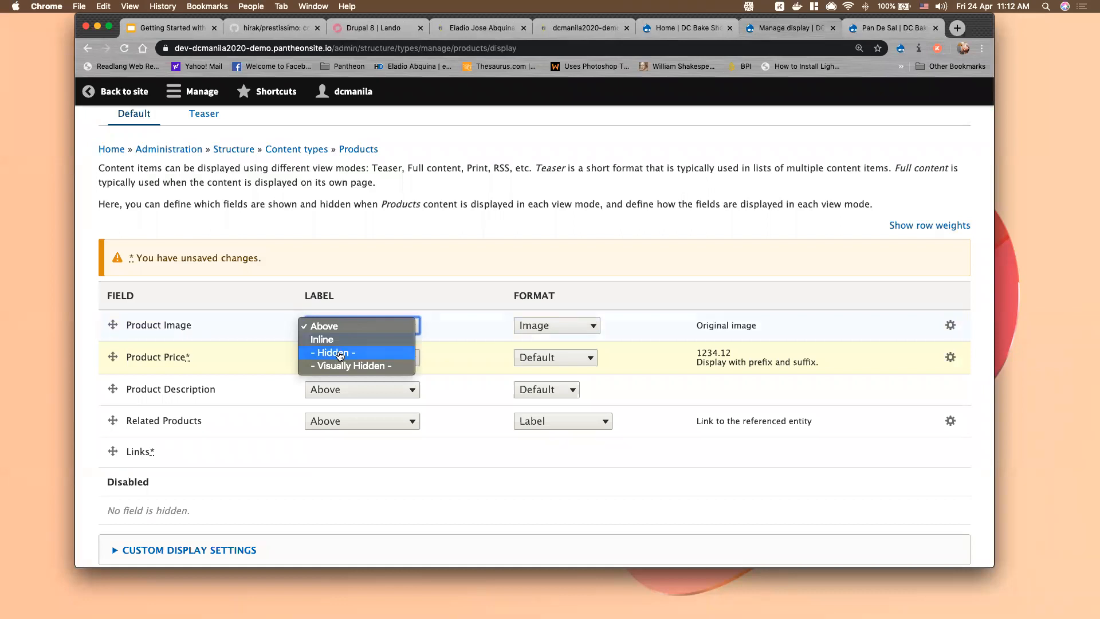
click(340, 354)
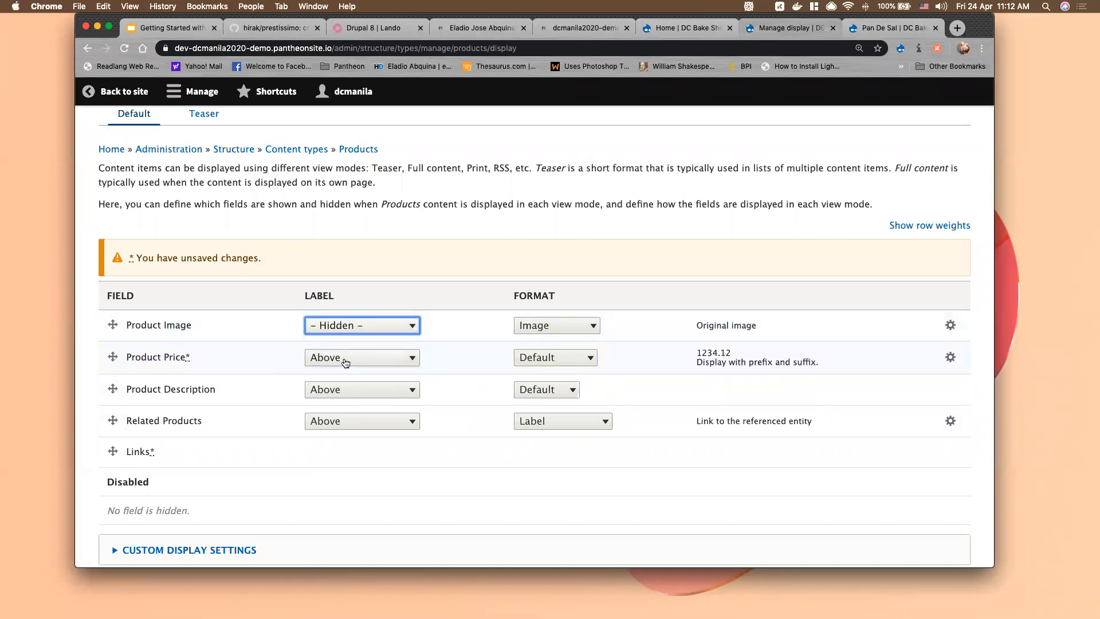
click(345, 361)
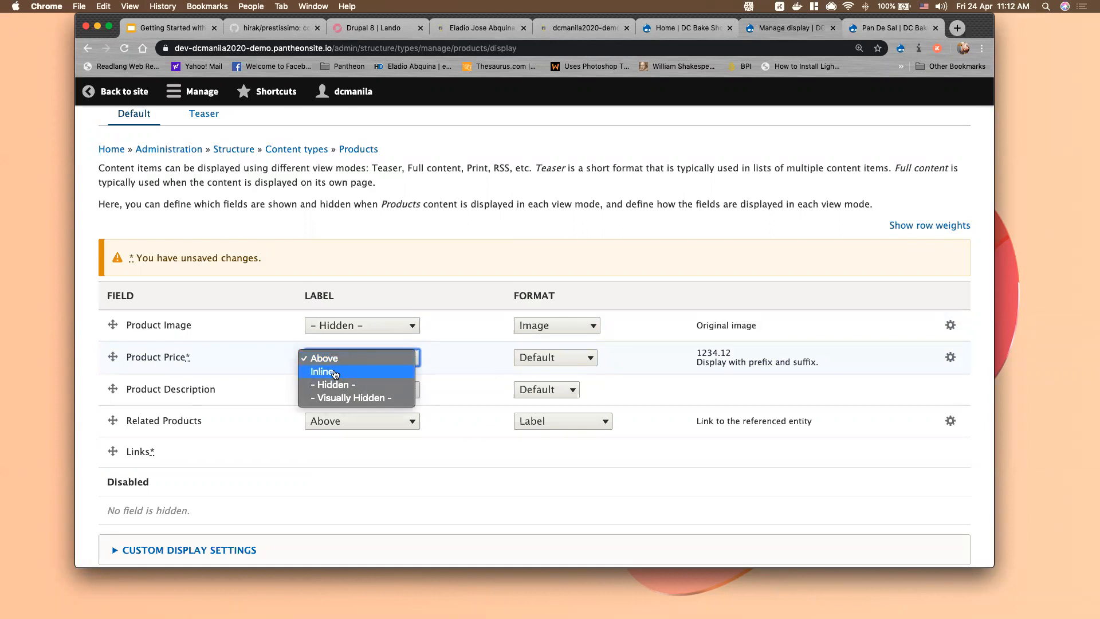
click(335, 372)
click(346, 391)
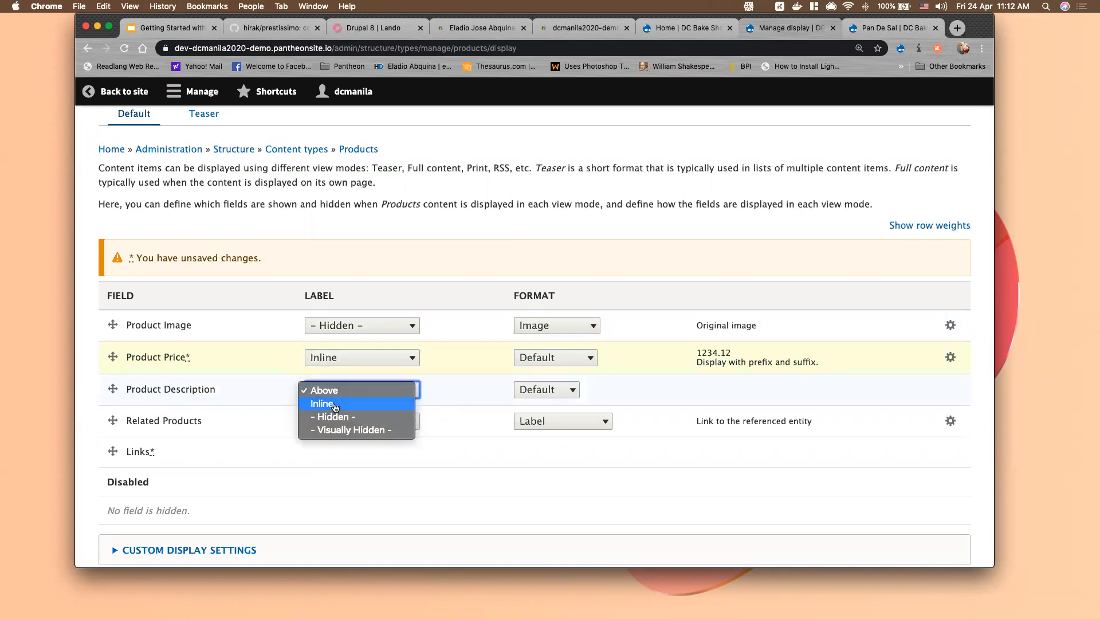
click(338, 406)
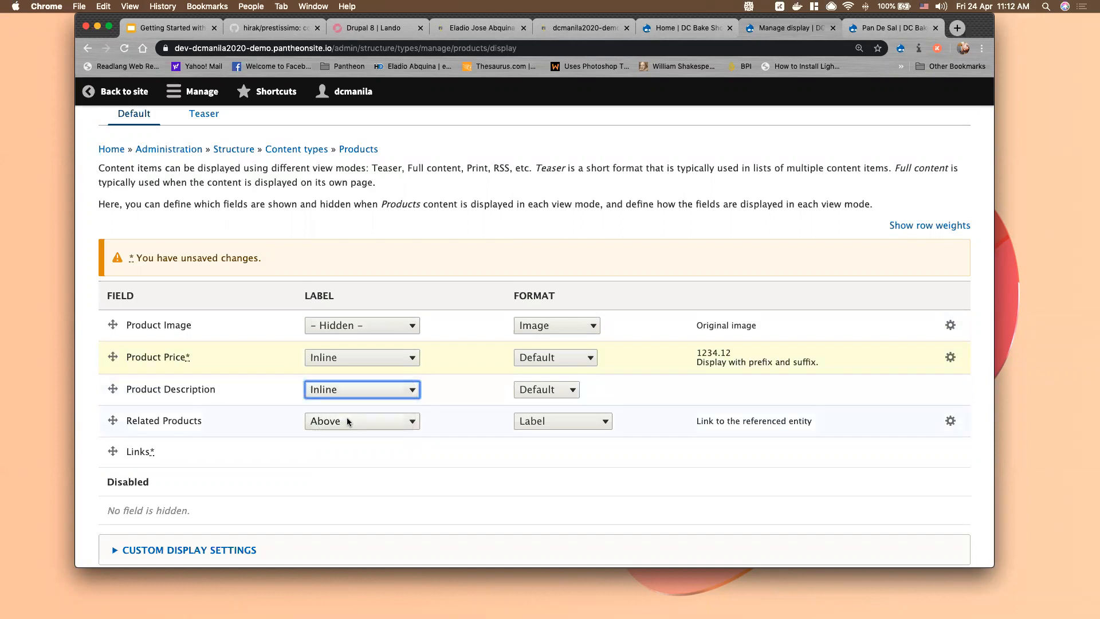
click(348, 424)
click(333, 440)
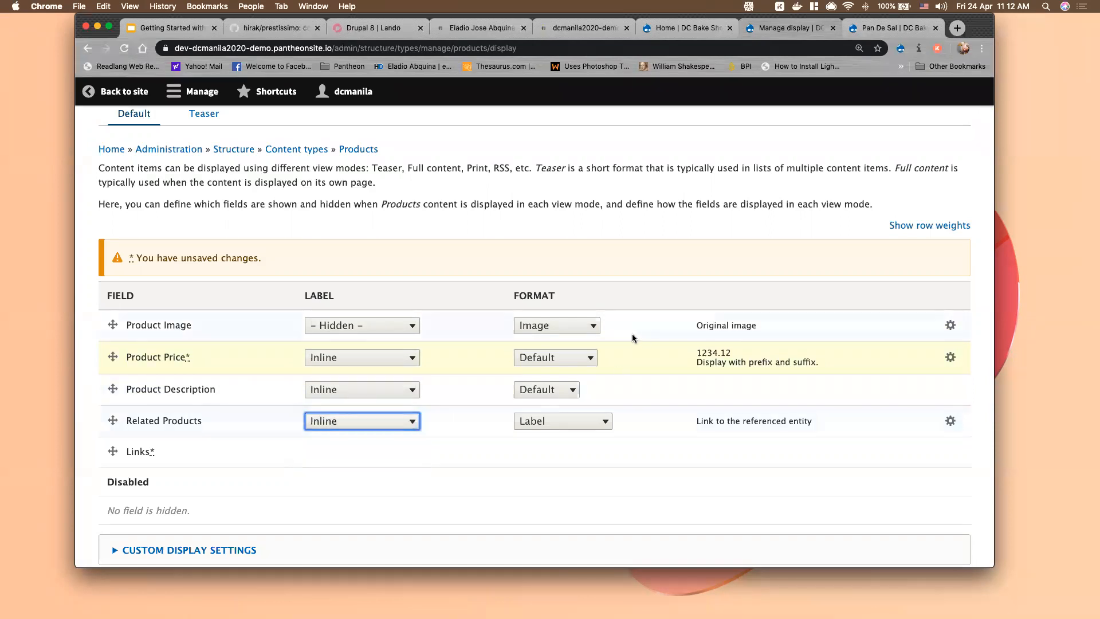
click(569, 332)
click(570, 334)
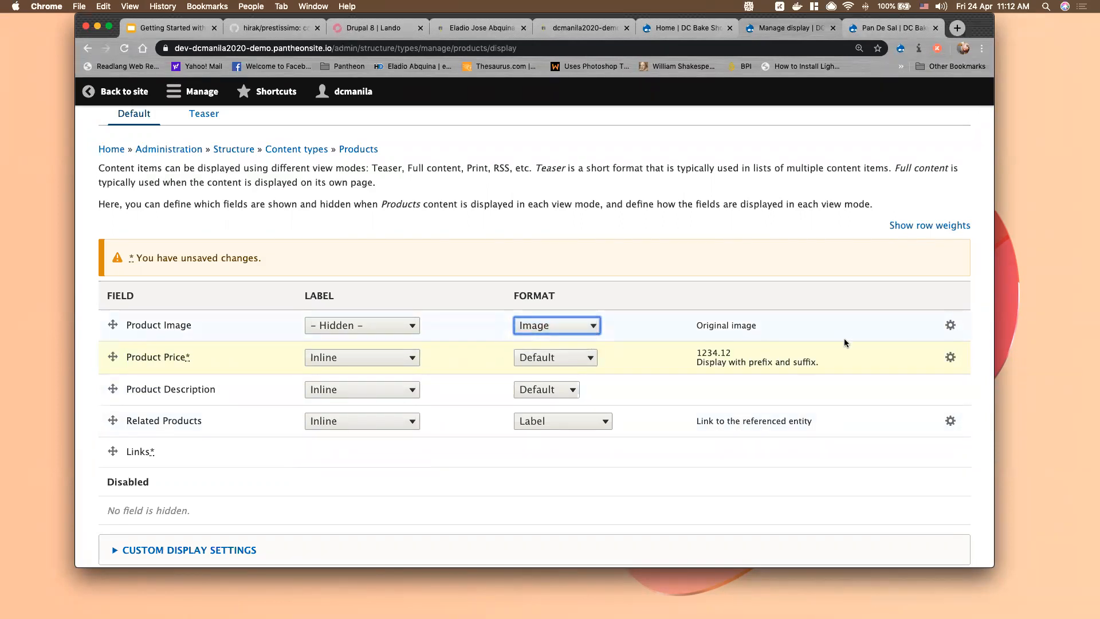
Set Product Image to the Large (480×480) style, linked to the image file, and update
click(949, 326)
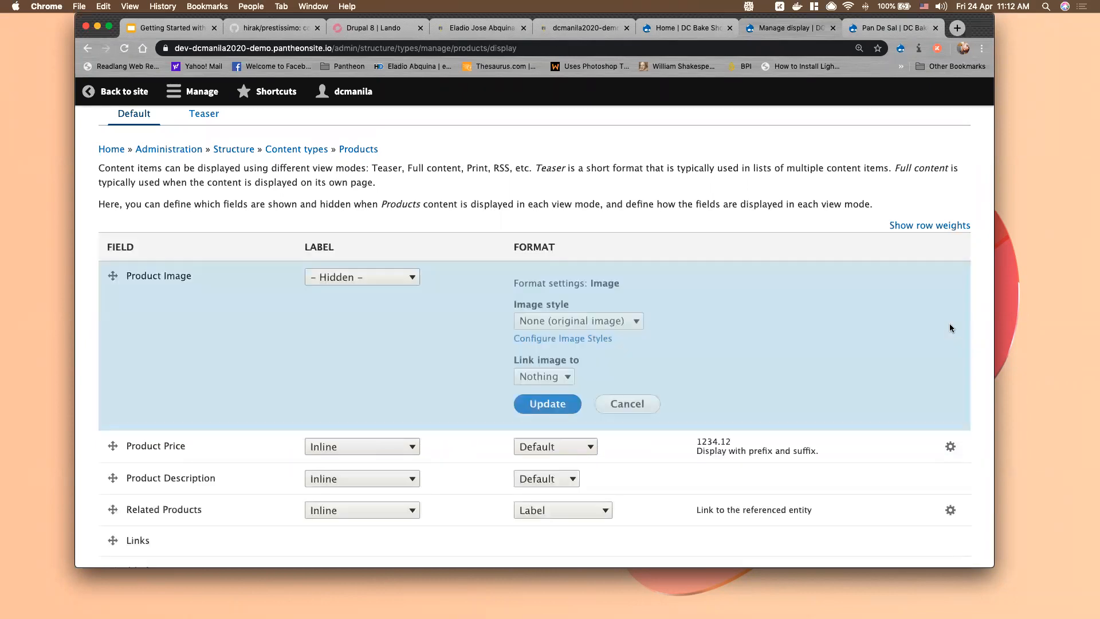
click(579, 323)
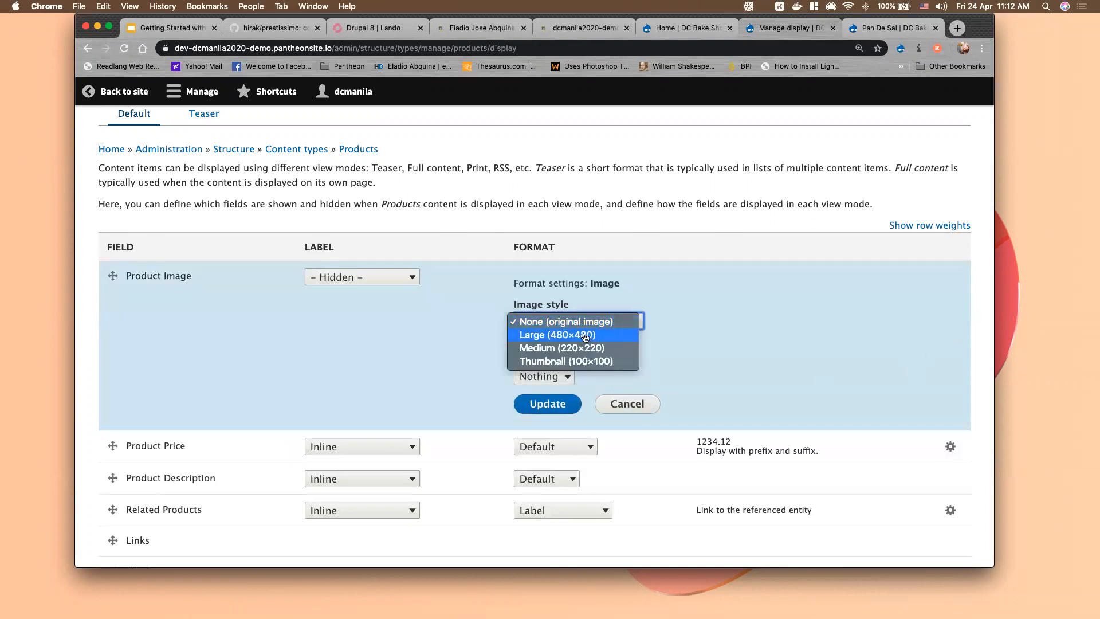
click(585, 336)
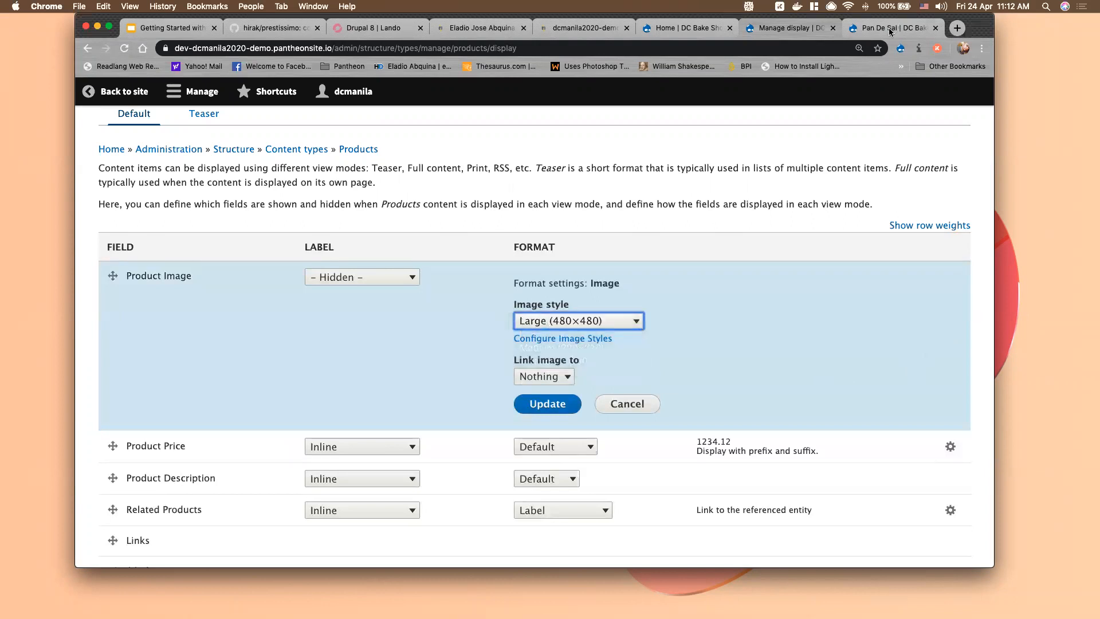
click(888, 28)
scroll(761, 434, down, 5)
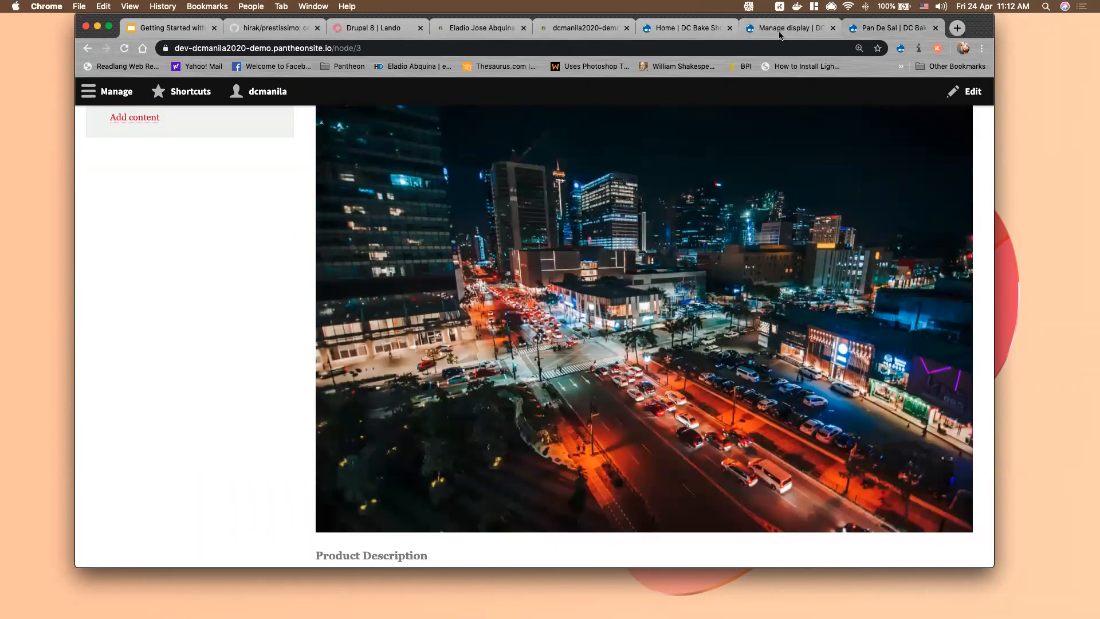
click(785, 27)
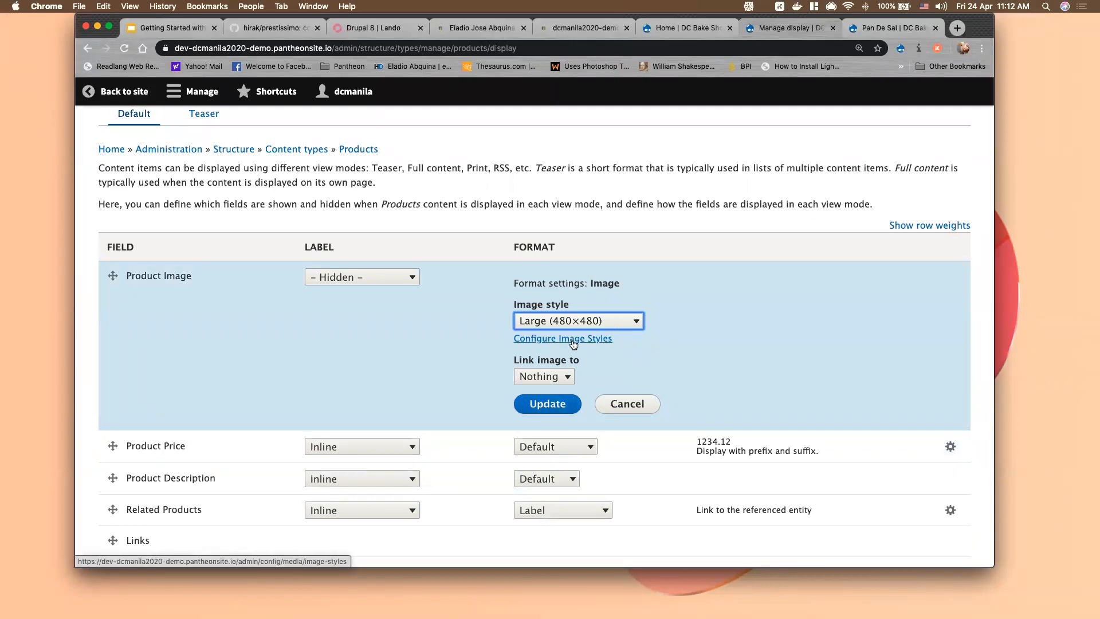
click(560, 379)
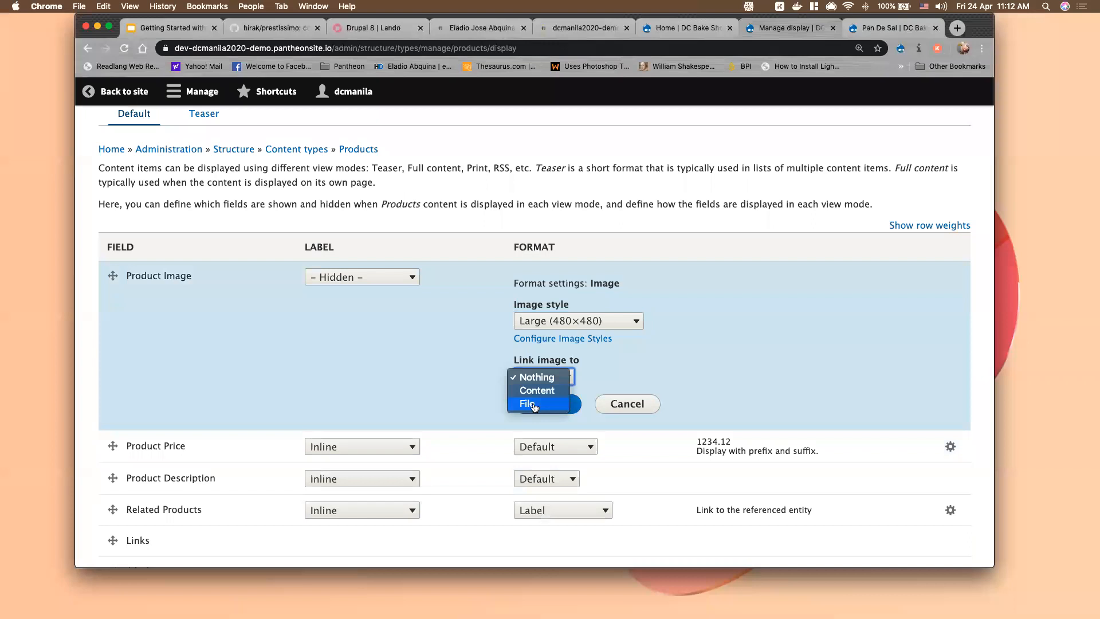
click(534, 405)
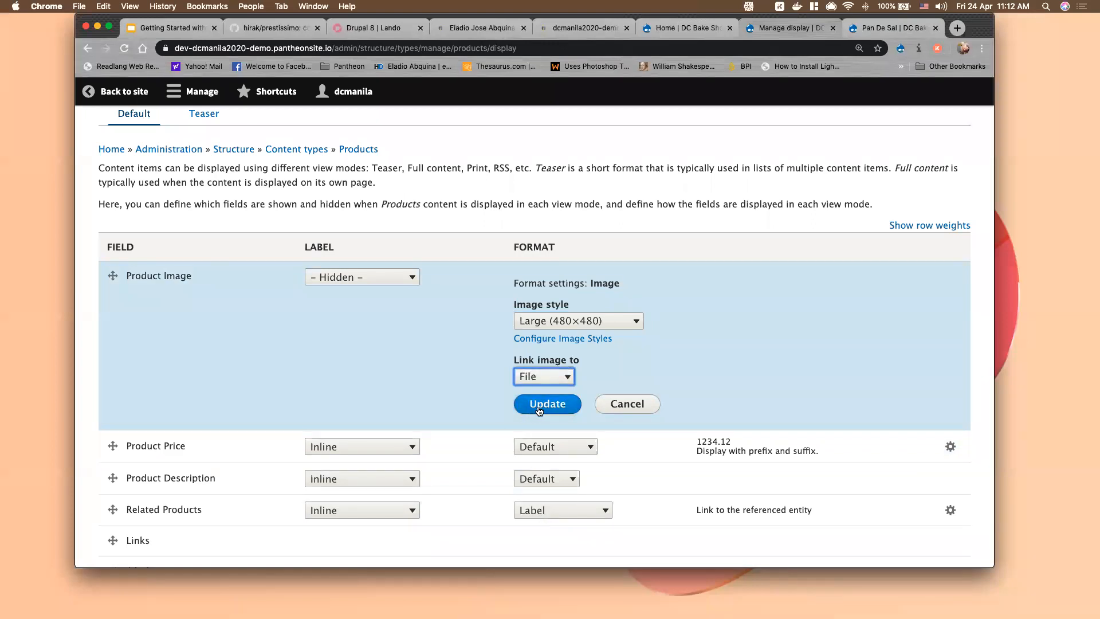
click(552, 405)
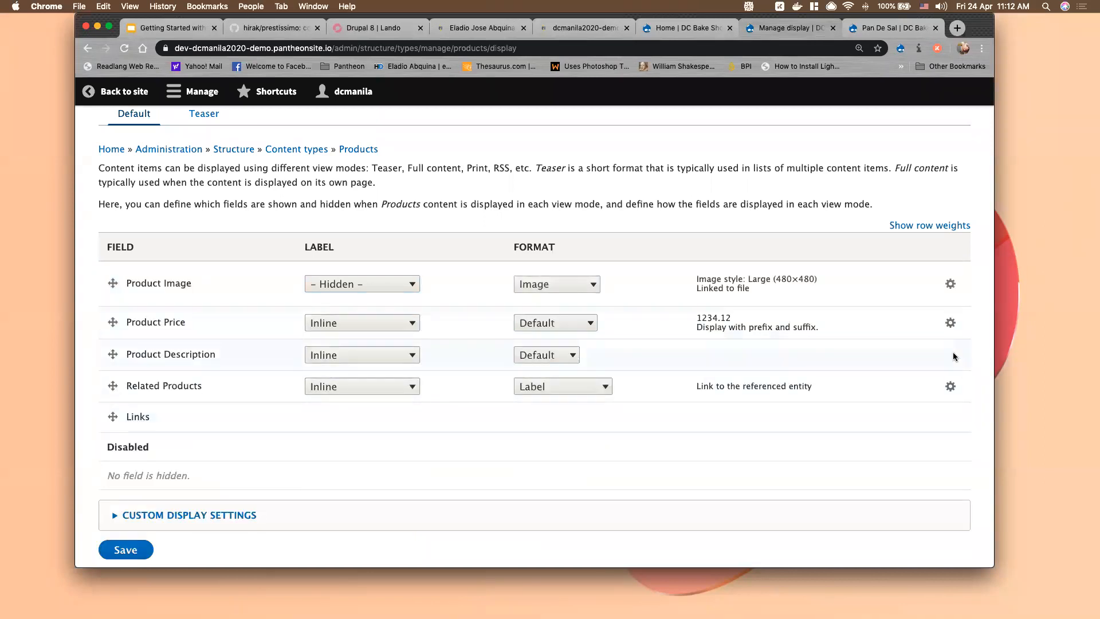
click(958, 325)
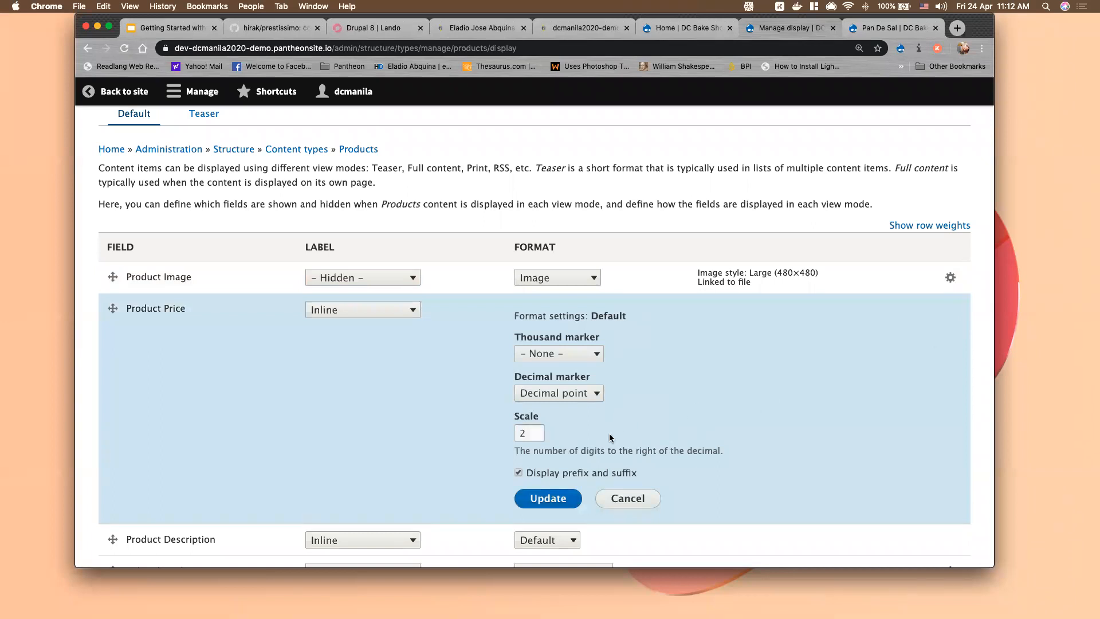
Keep Product Description on Default format, review Related Products settings, and save the Products display
scroll(610, 433, down, 1)
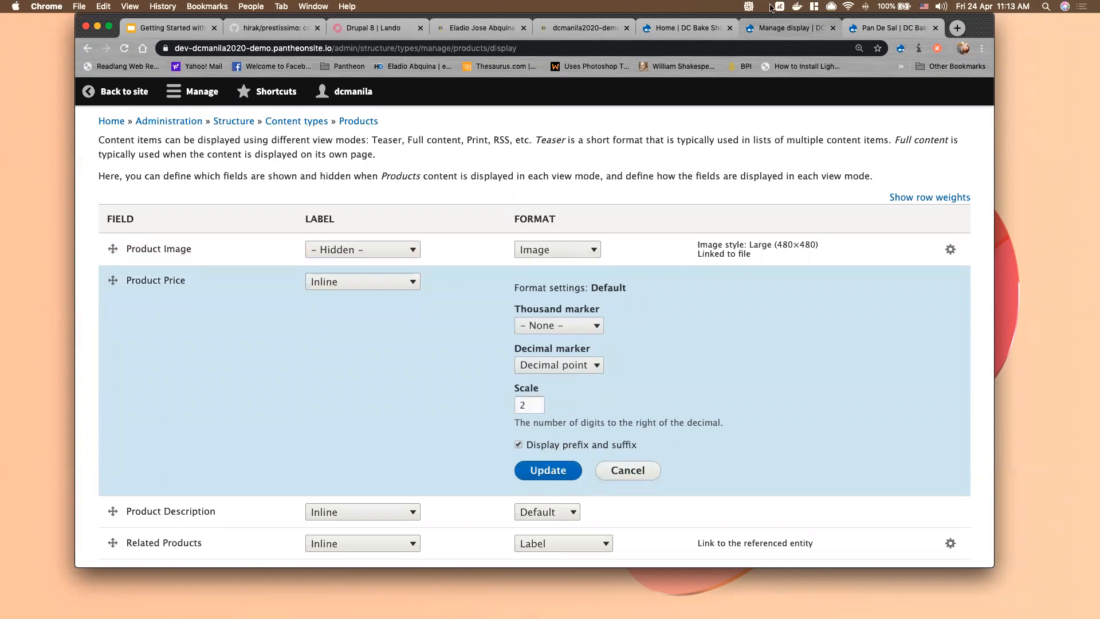
scroll(647, 262, down, 2)
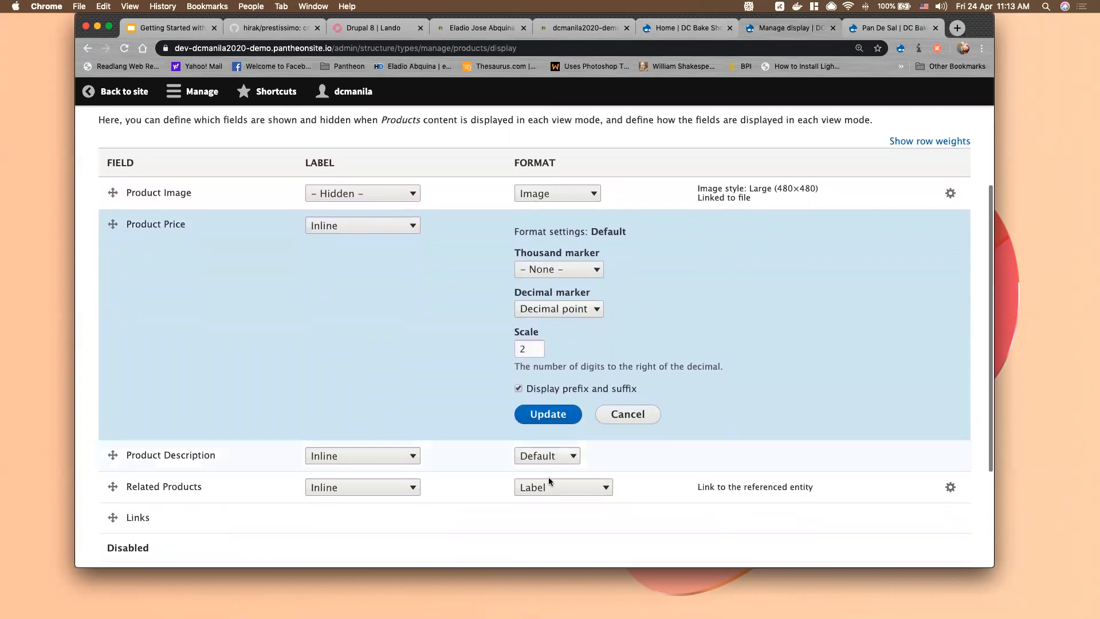
click(565, 456)
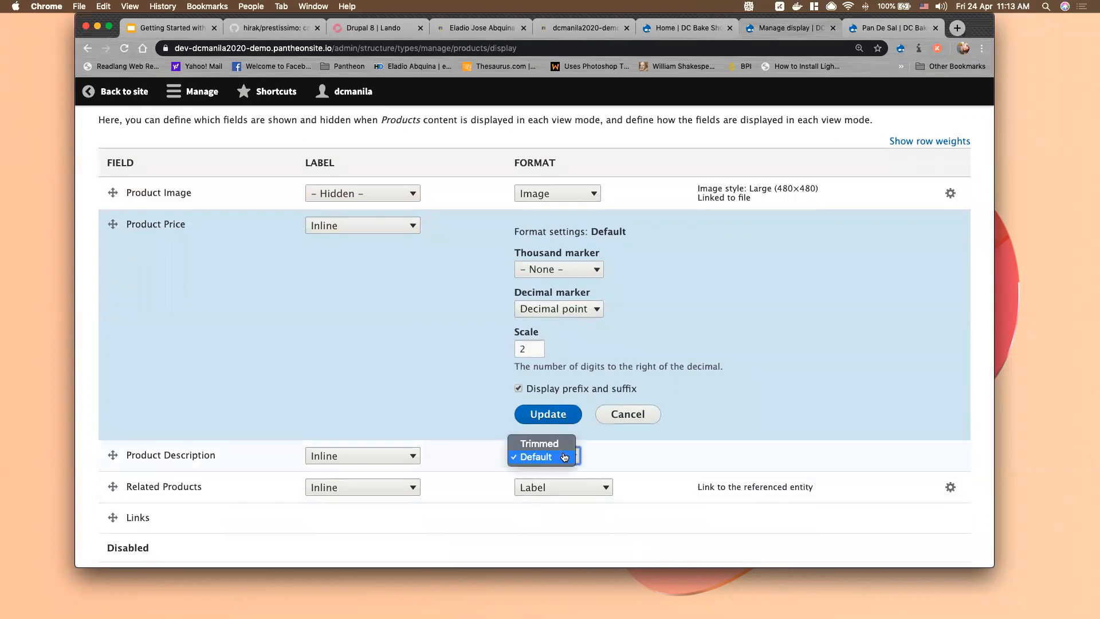
click(565, 457)
click(950, 487)
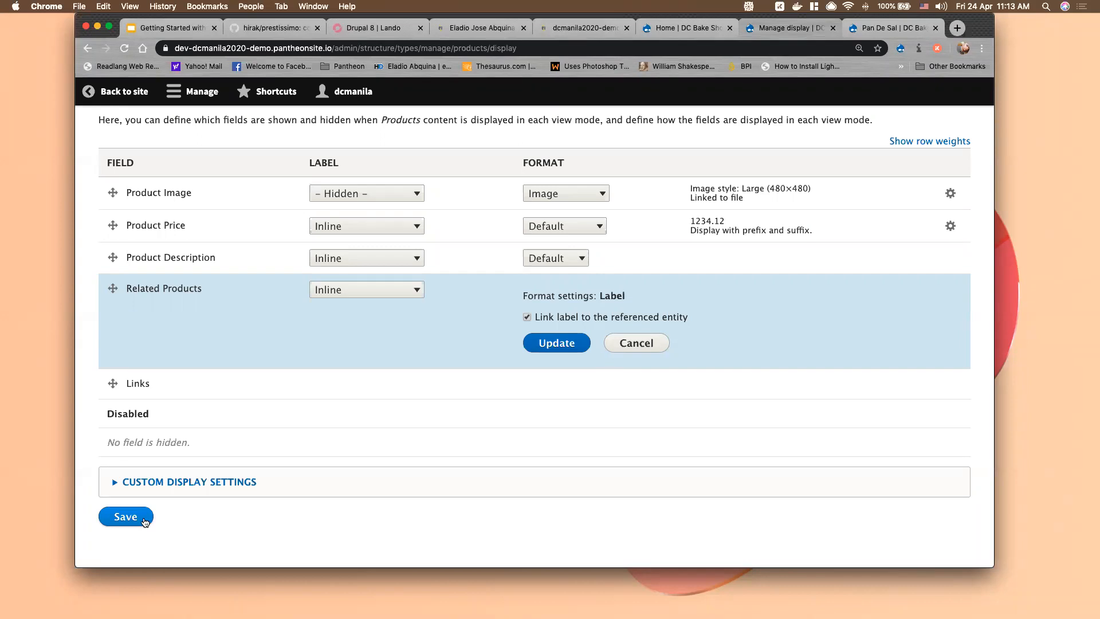
click(145, 522)
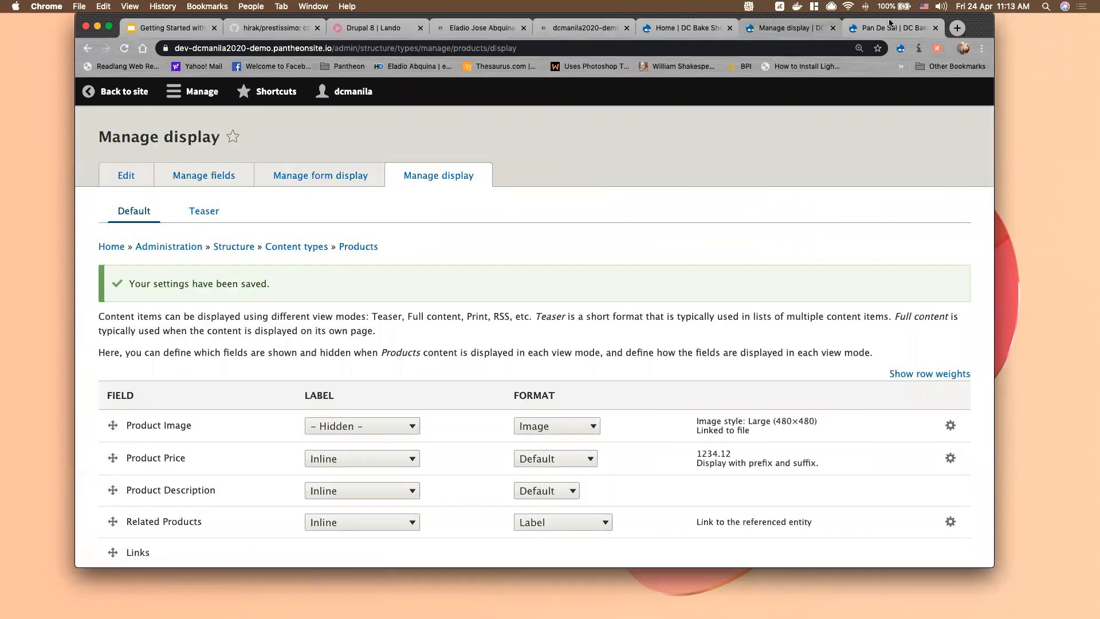
Reload the Pan De Sal product page to check the new display layout
click(886, 30)
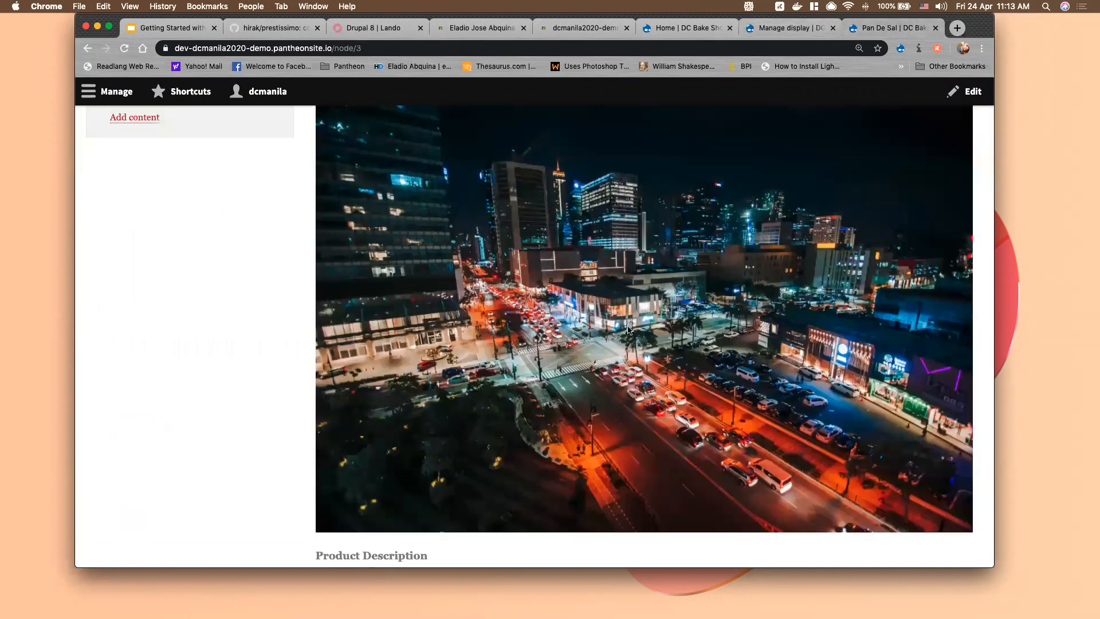
key(super+r)
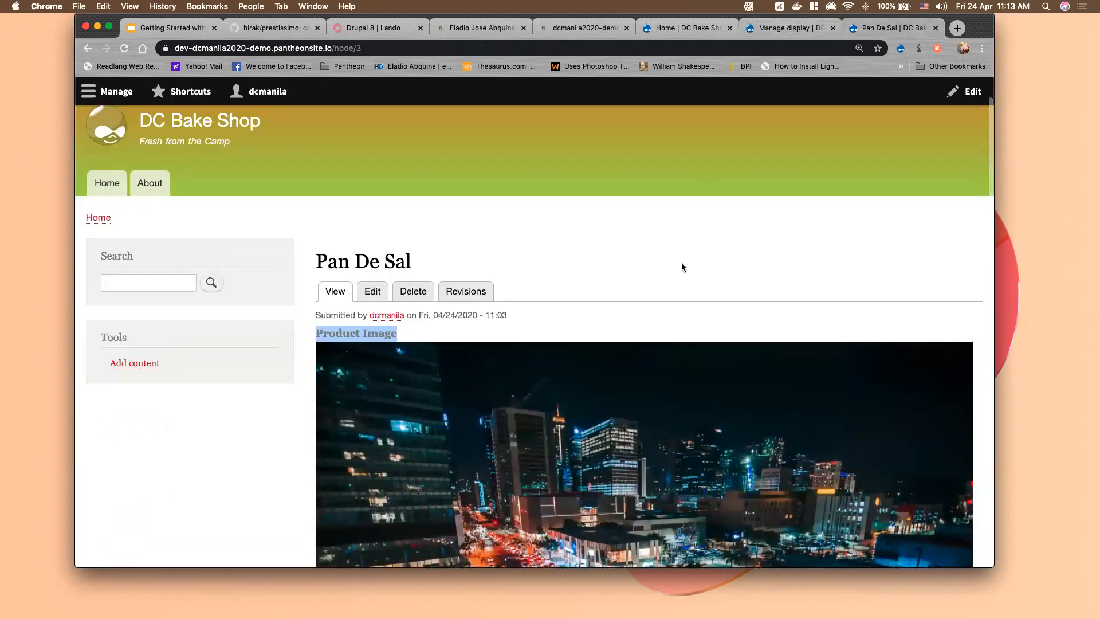
key(ctrl+shift+Tab)
key(ctrl+Tab)
scroll(716, 316, down, 1)
key(super+r)
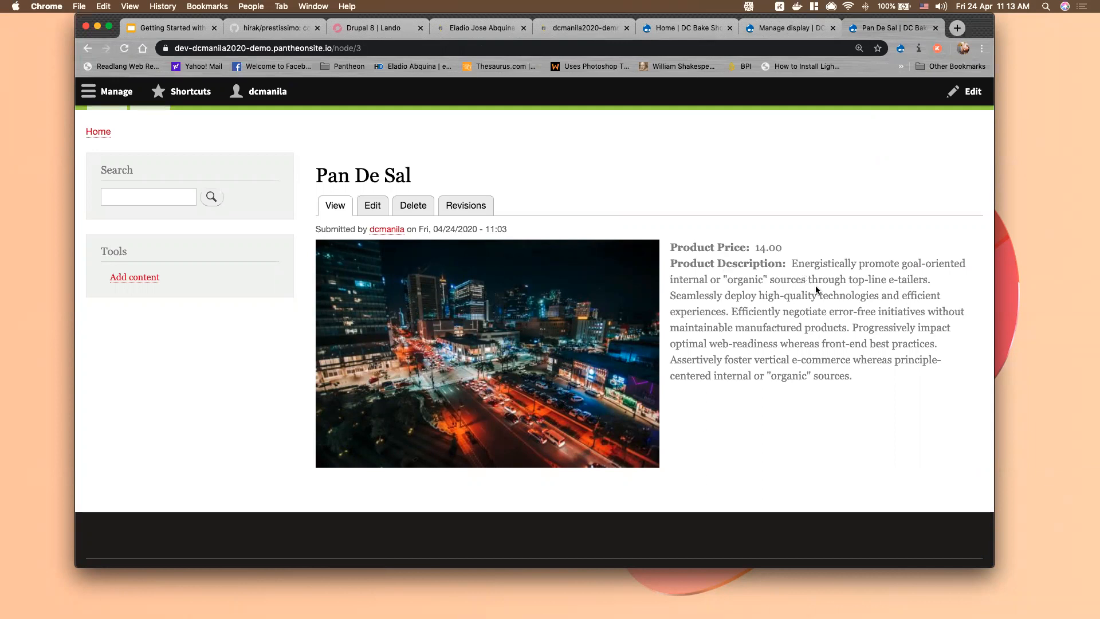
View the Brownies product at node/4, then open the Products Manage form display
click(439, 48)
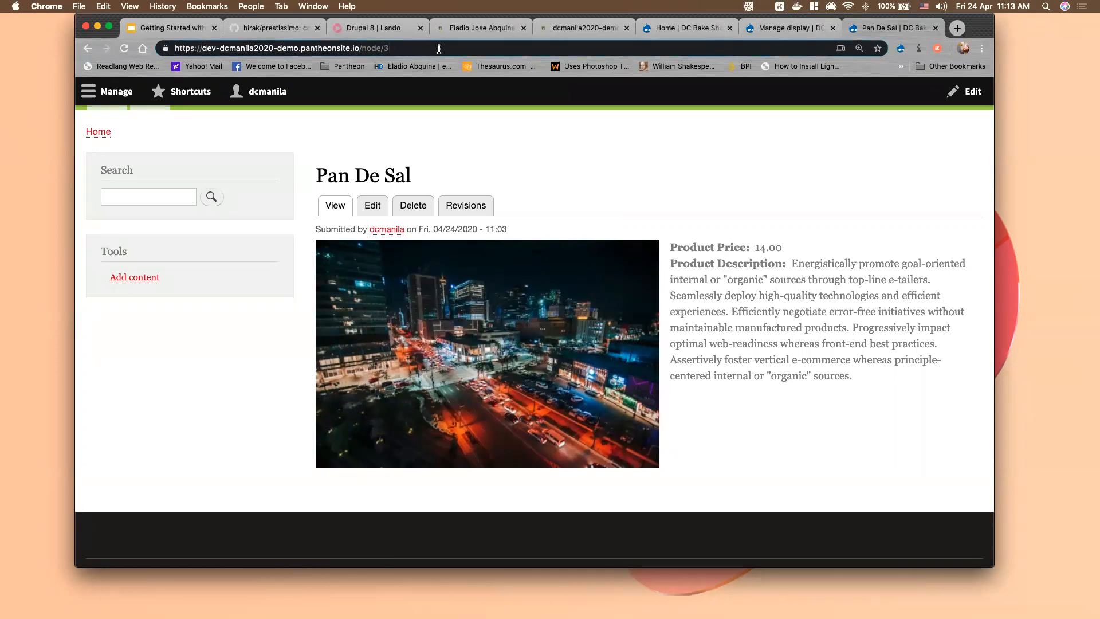
key(BackSpace)
text(4)
key(Return)
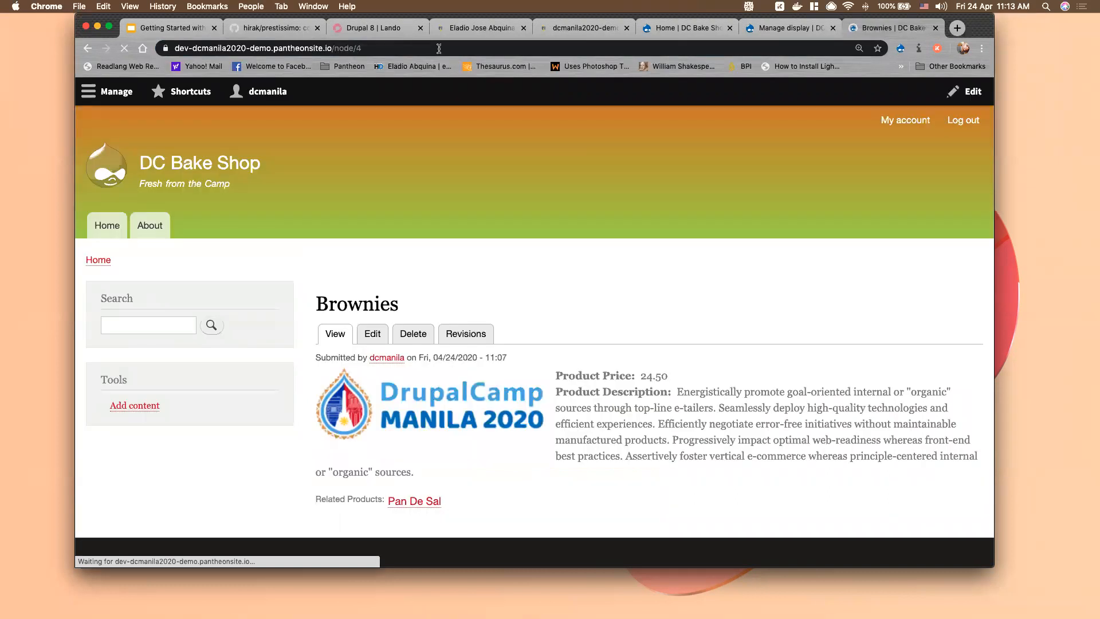
scroll(700, 390, down, 2)
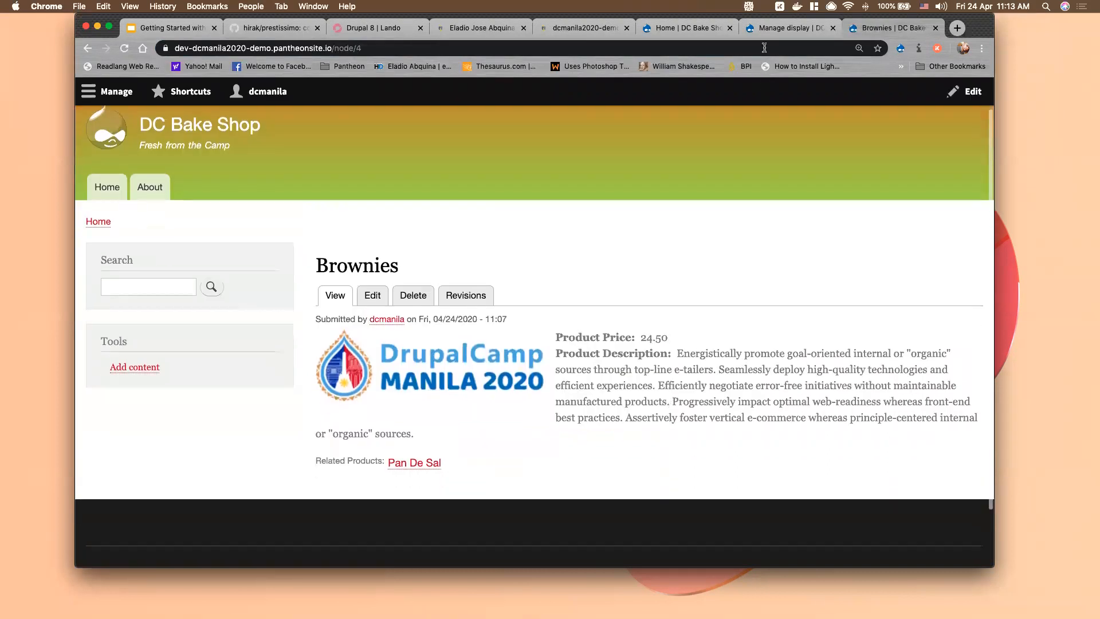
key(ctrl+shift+Tab)
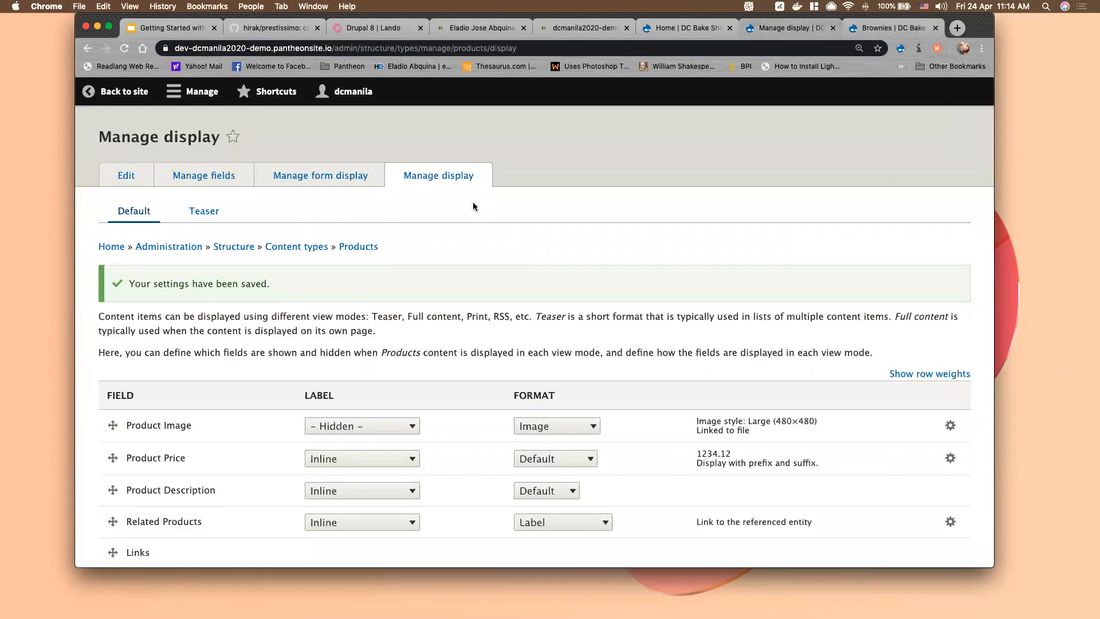
click(369, 178)
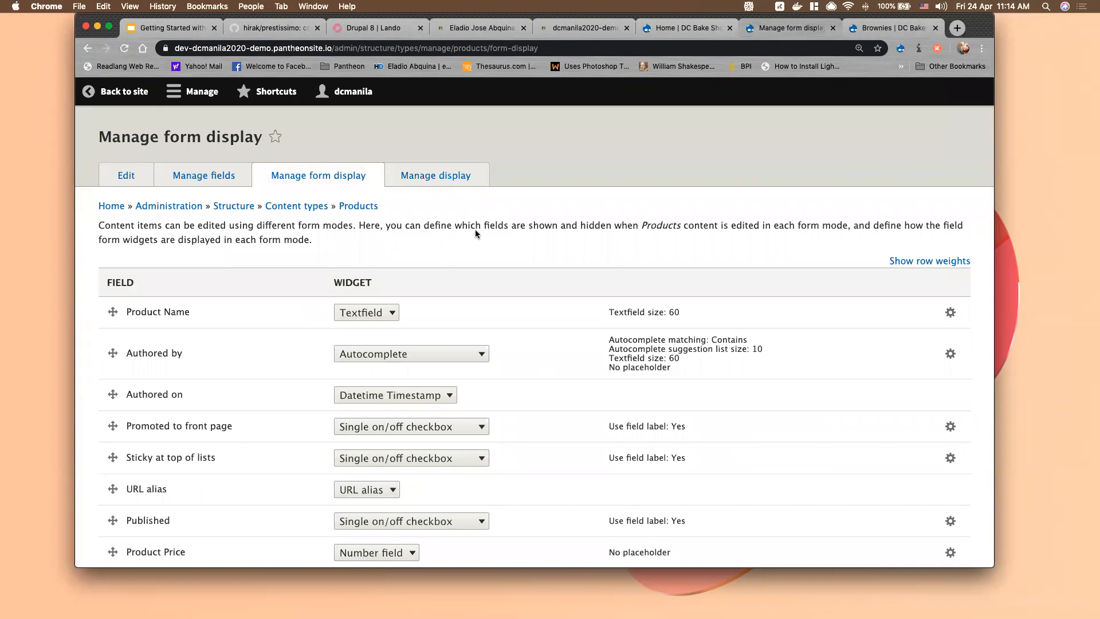
click(446, 181)
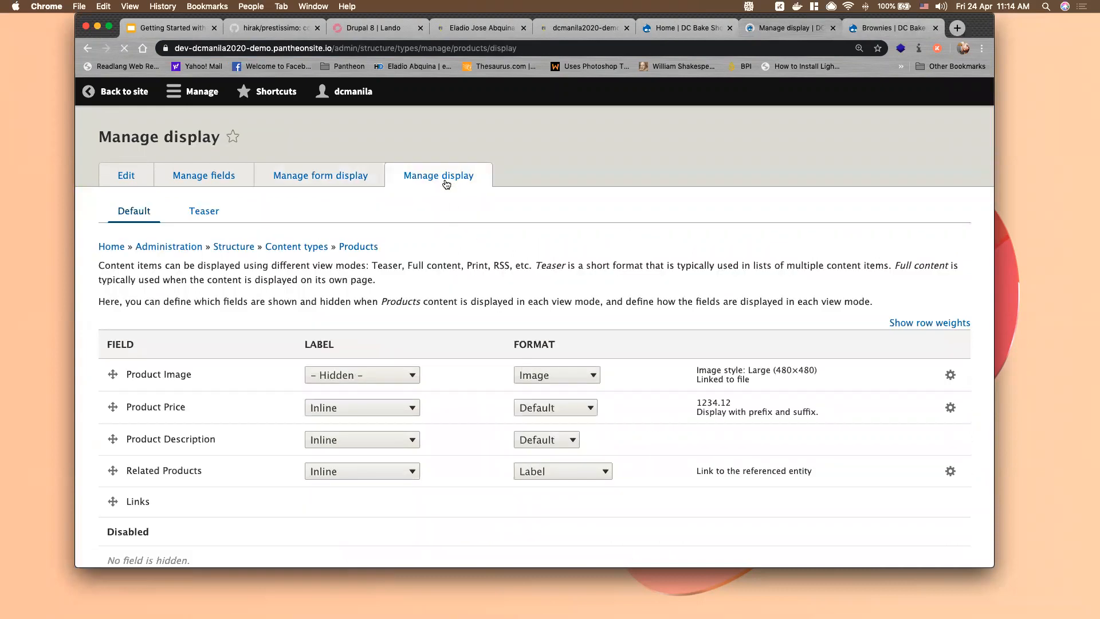
scroll(613, 233, down, 3)
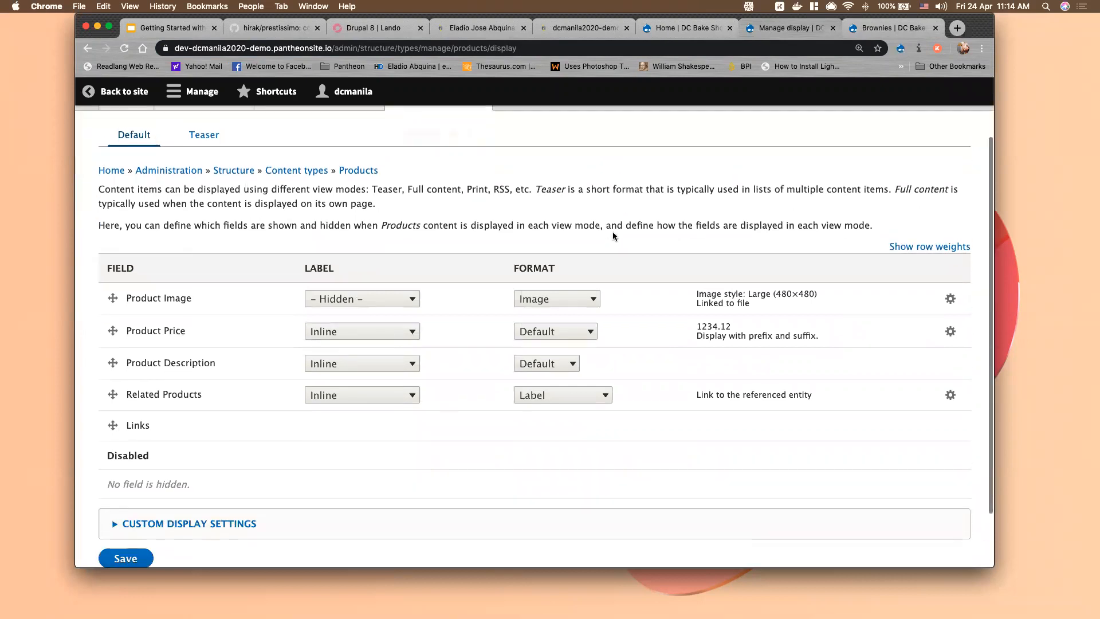
scroll(613, 232, down, 2)
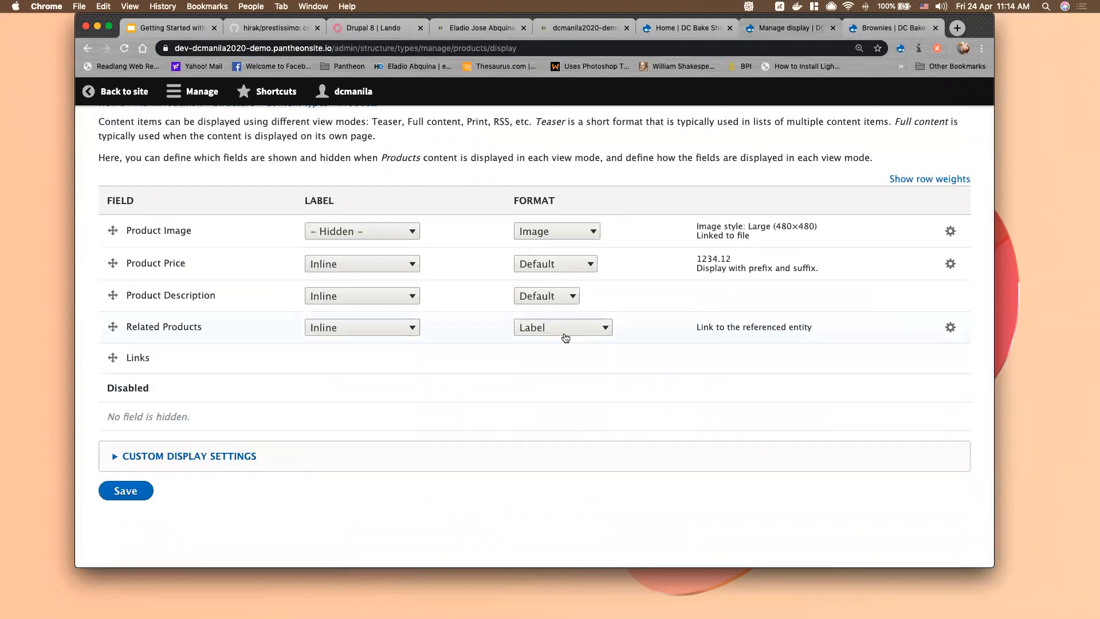
scroll(641, 279, up, 2)
scroll(641, 280, up, 3)
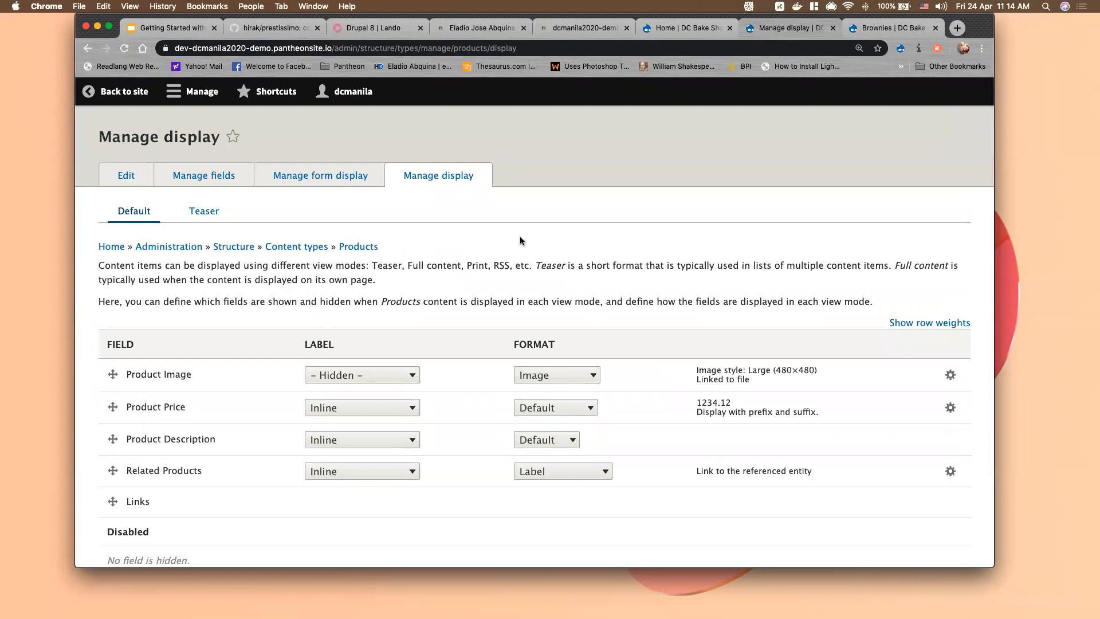
click(894, 28)
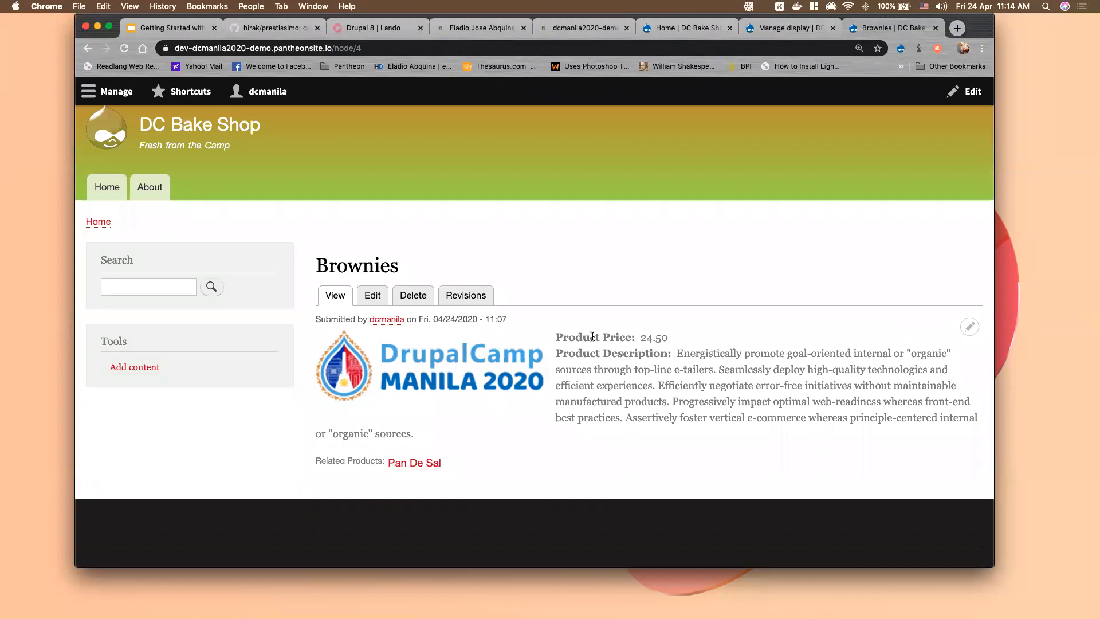
scroll(593, 336, up, 2)
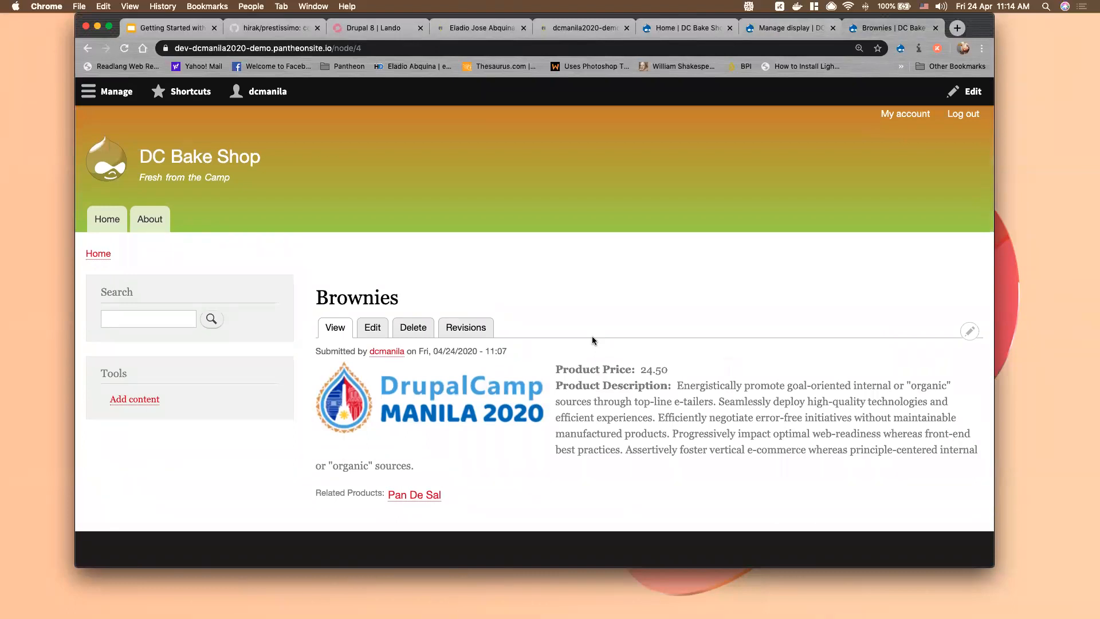
click(769, 28)
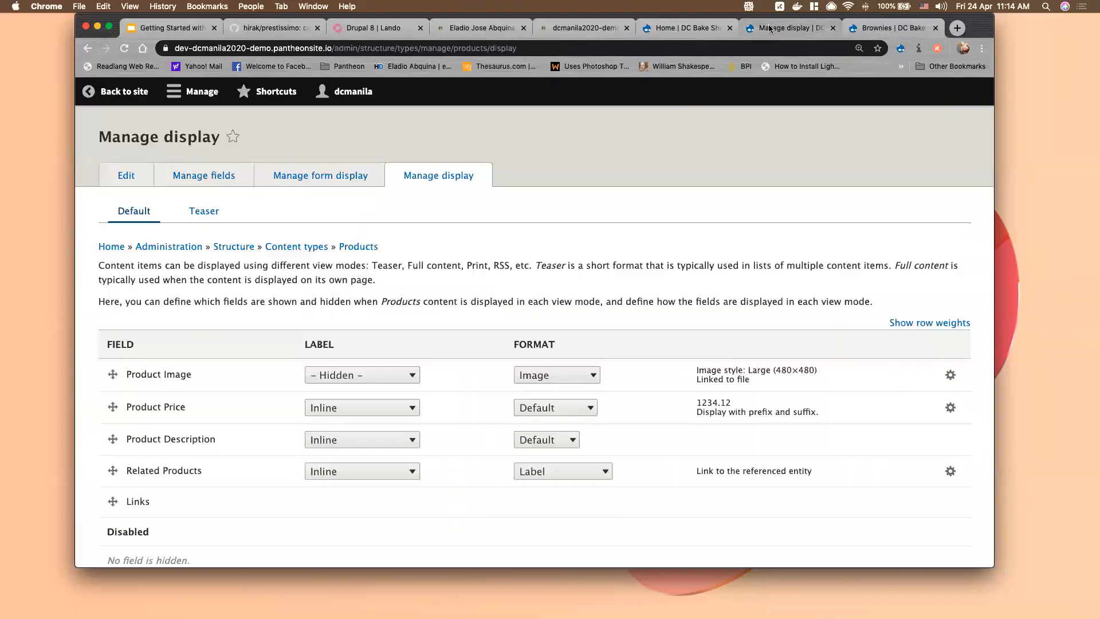
click(168, 31)
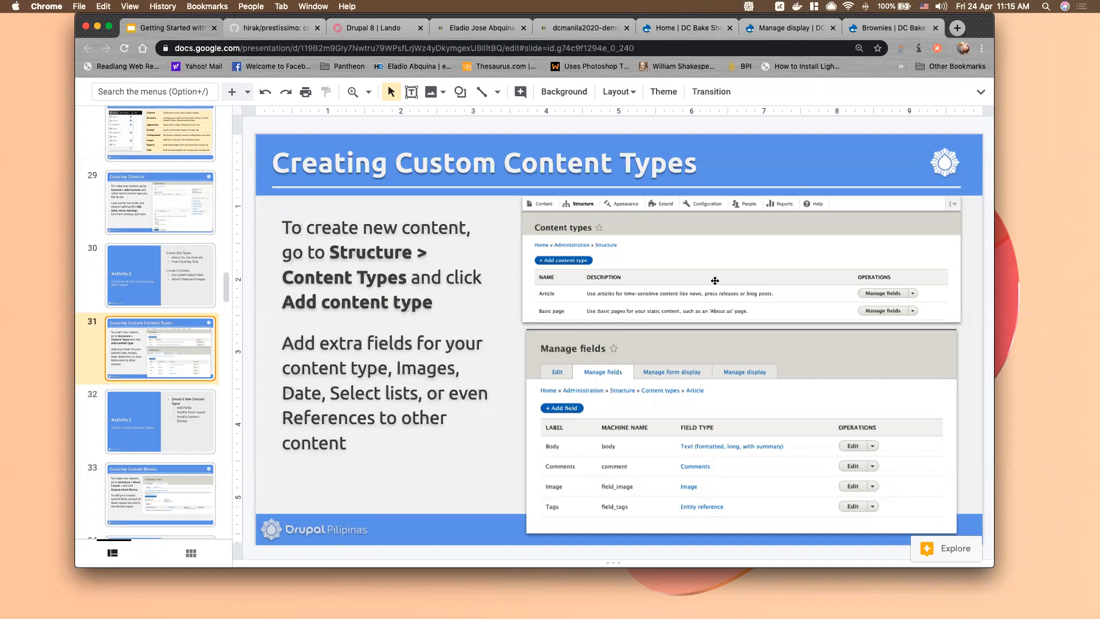
Advance from the Activity 3 slide (32) to the Creating Custom Blocks slide (33)
click(191, 430)
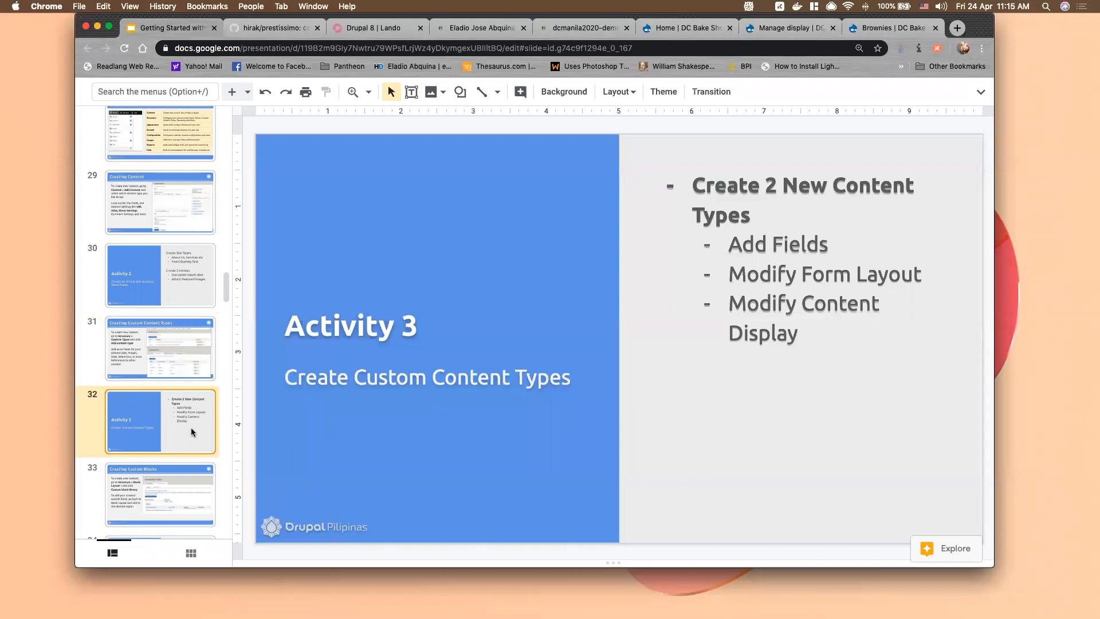
scroll(191, 428, down, 1)
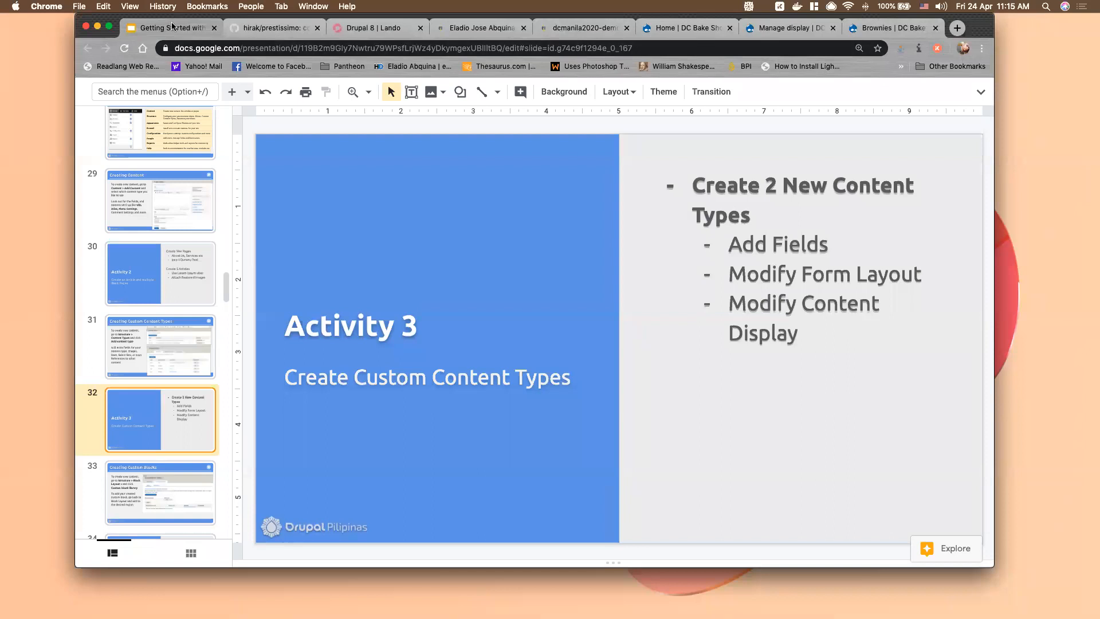
click(151, 496)
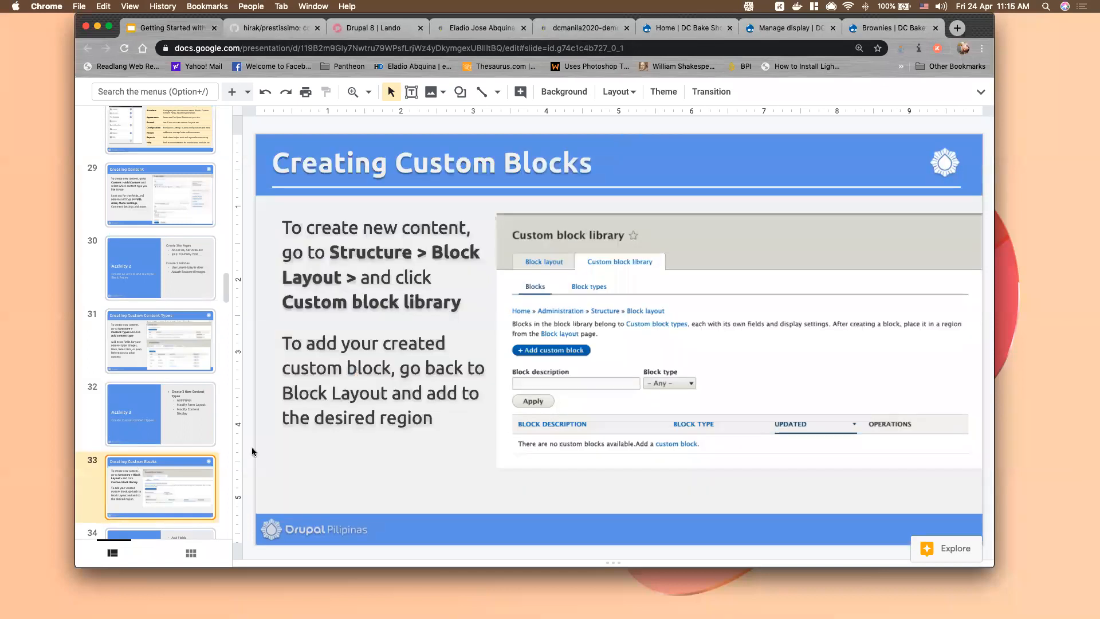
click(692, 35)
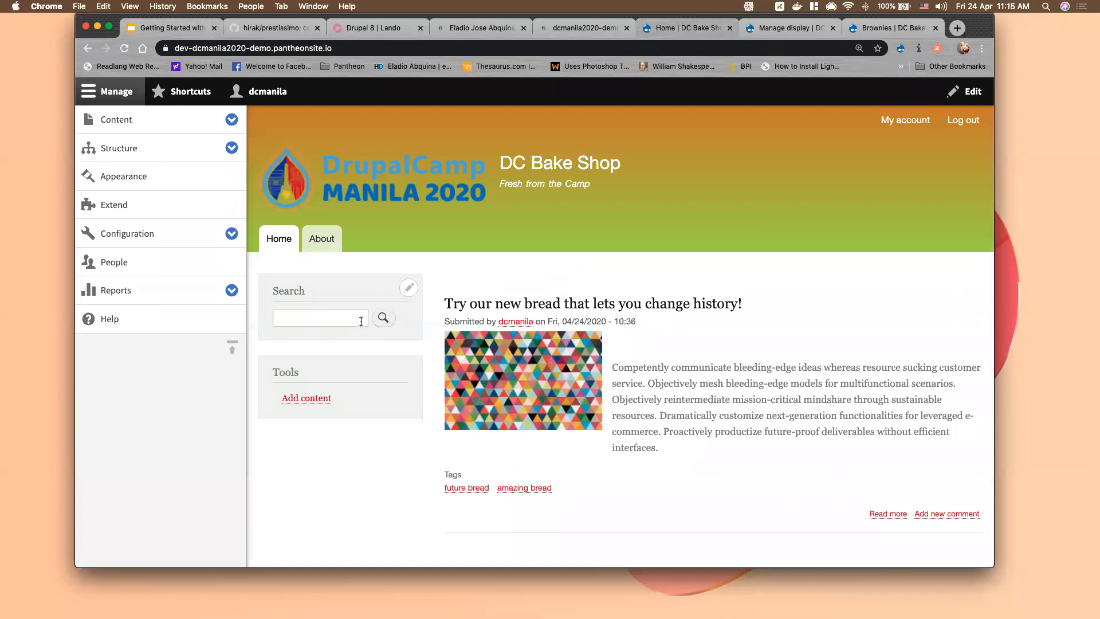
Open Structure > Block layout to list the Bartik theme's block placements
scroll(756, 427, down, 5)
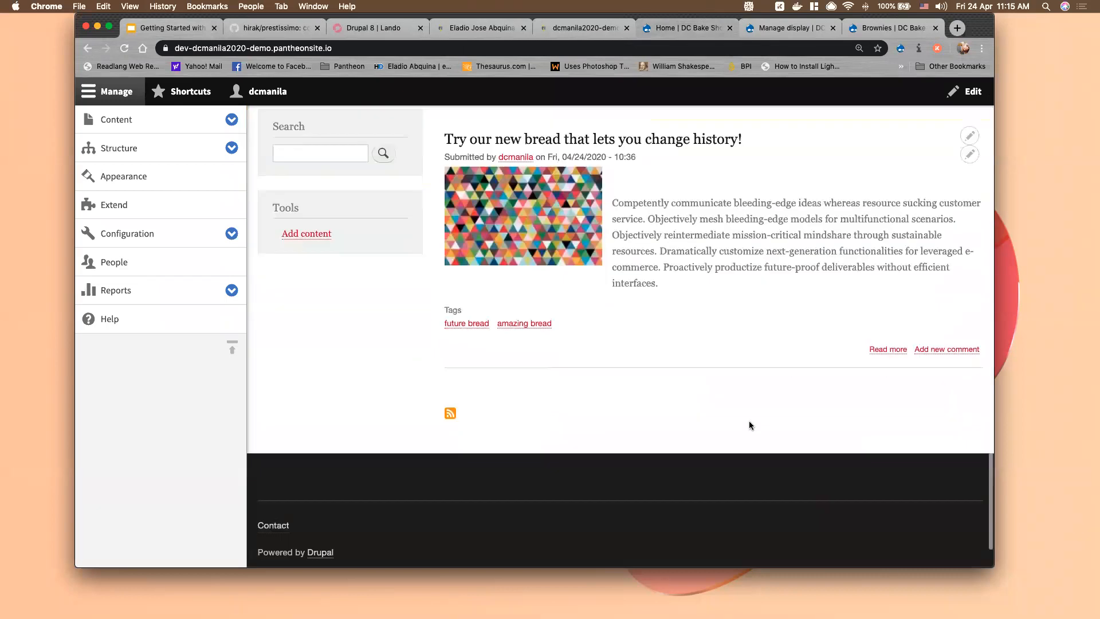
scroll(507, 470, up, 5)
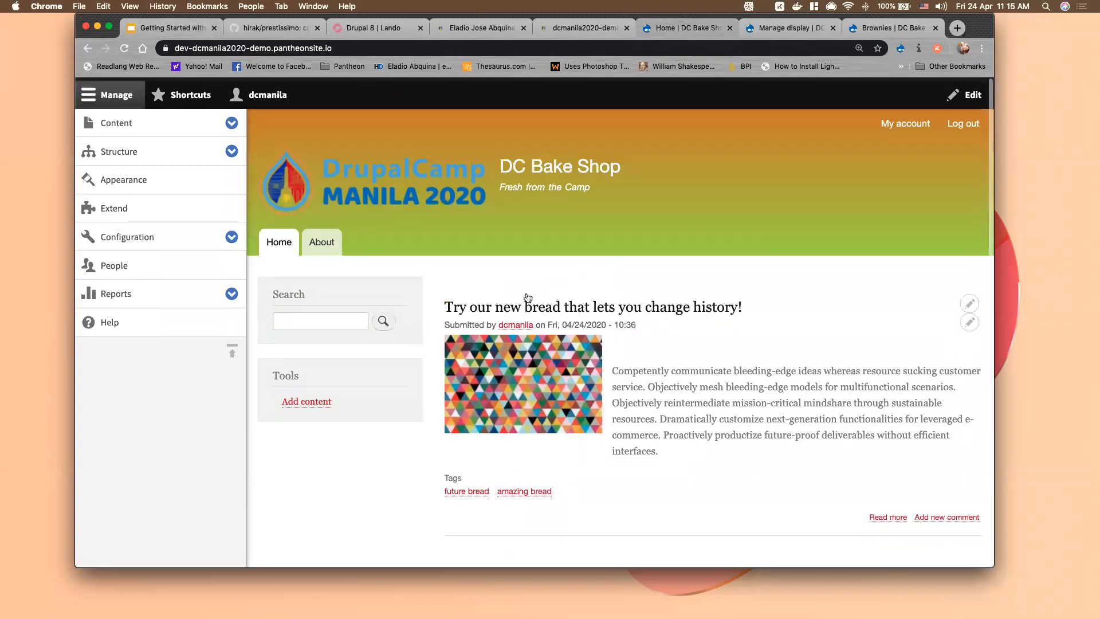
click(232, 149)
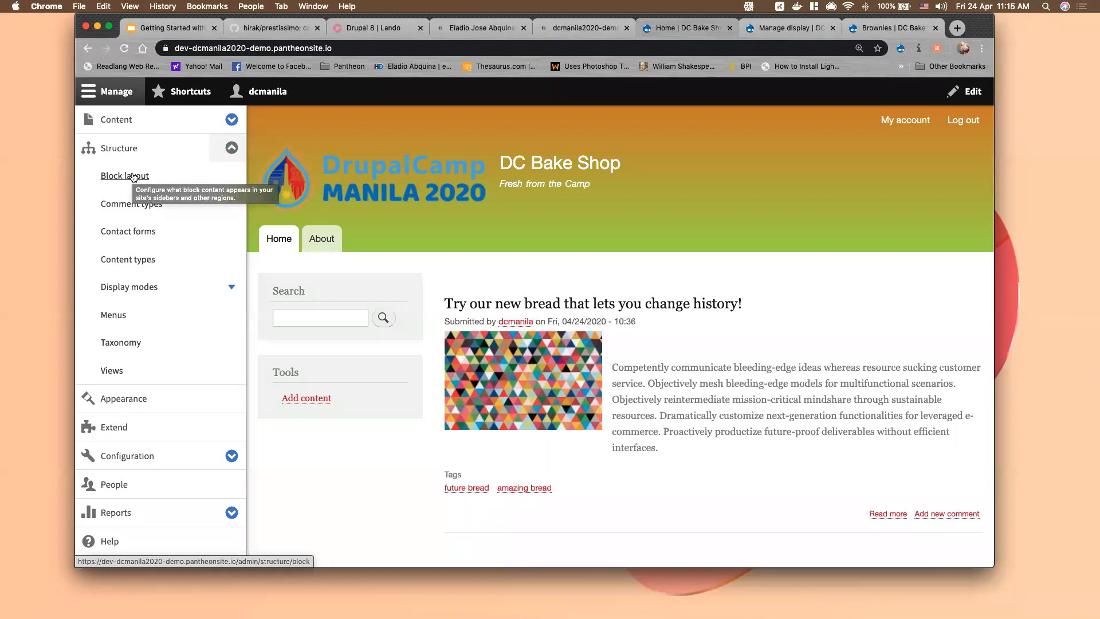
click(131, 178)
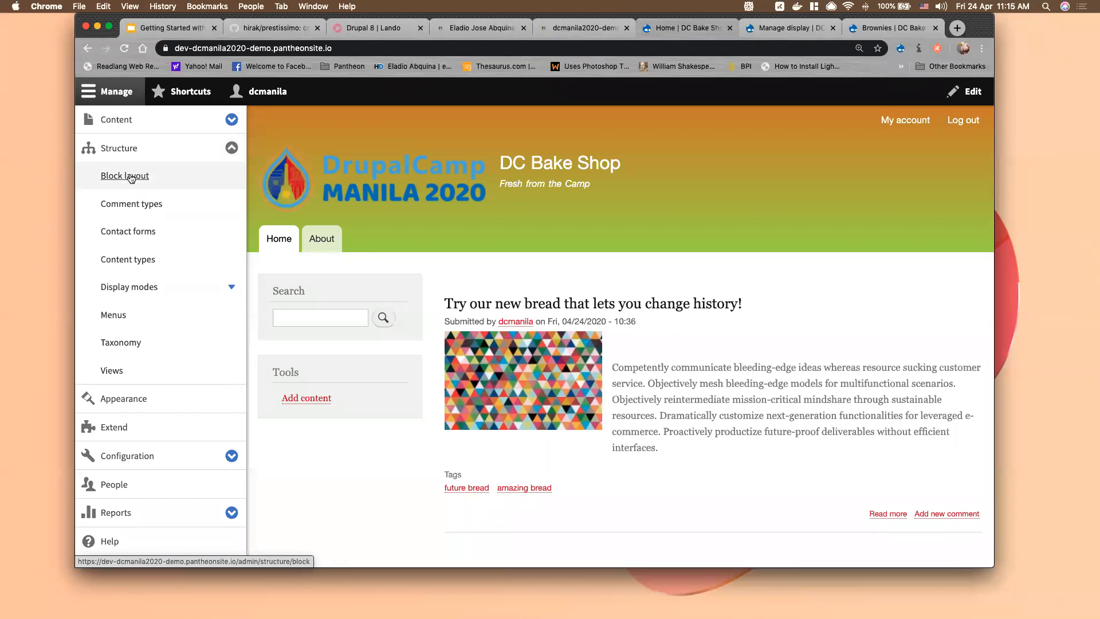
click(131, 178)
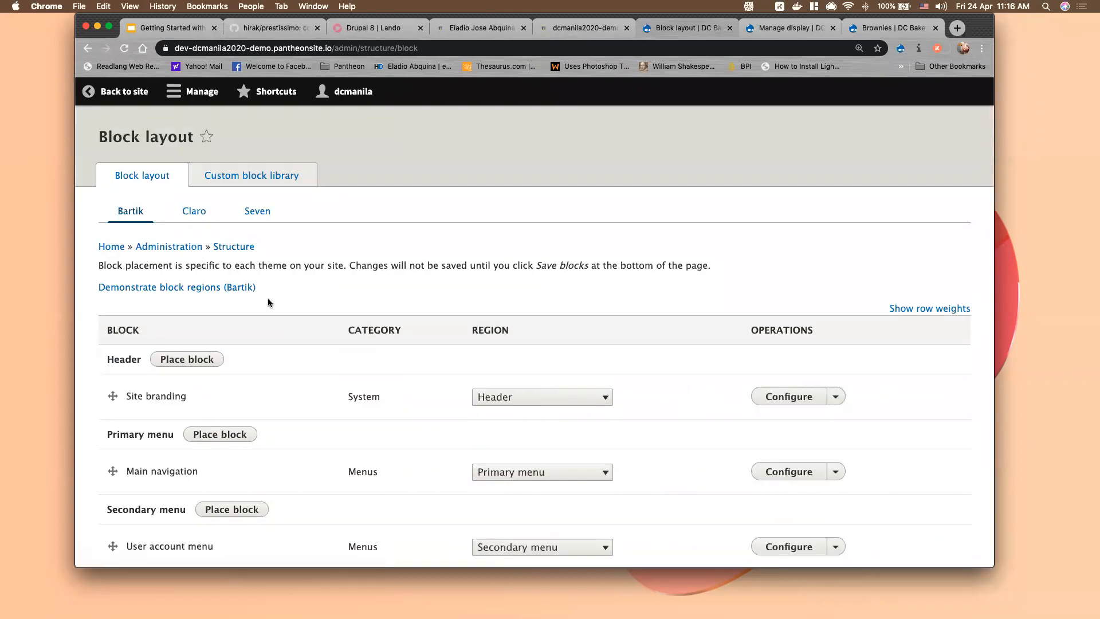
scroll(262, 306, down, 4)
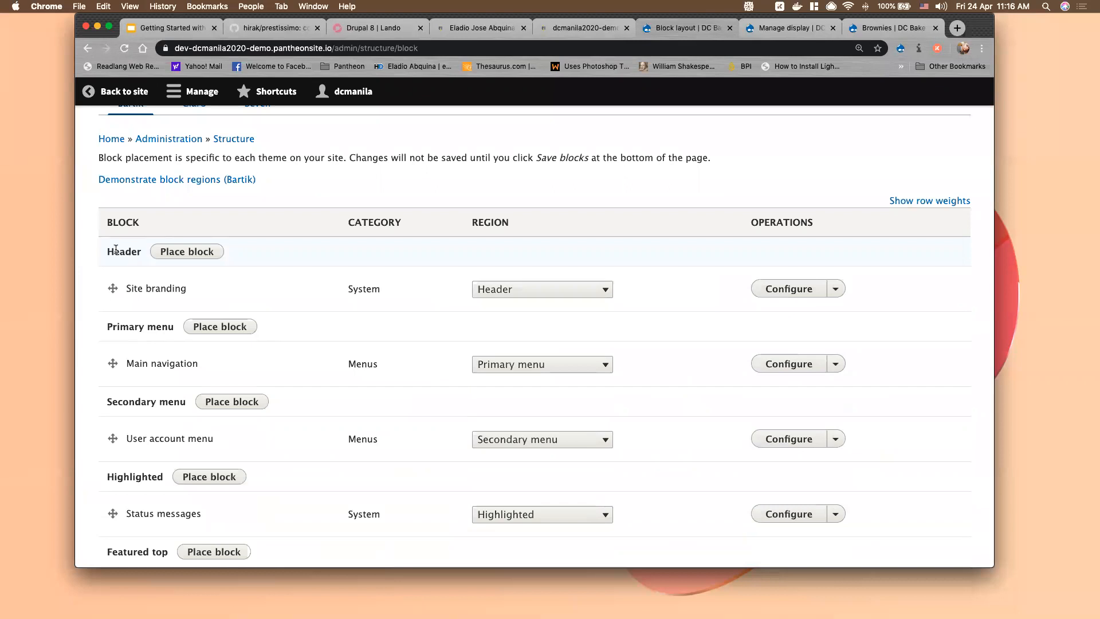
drag(115, 250, 184, 253)
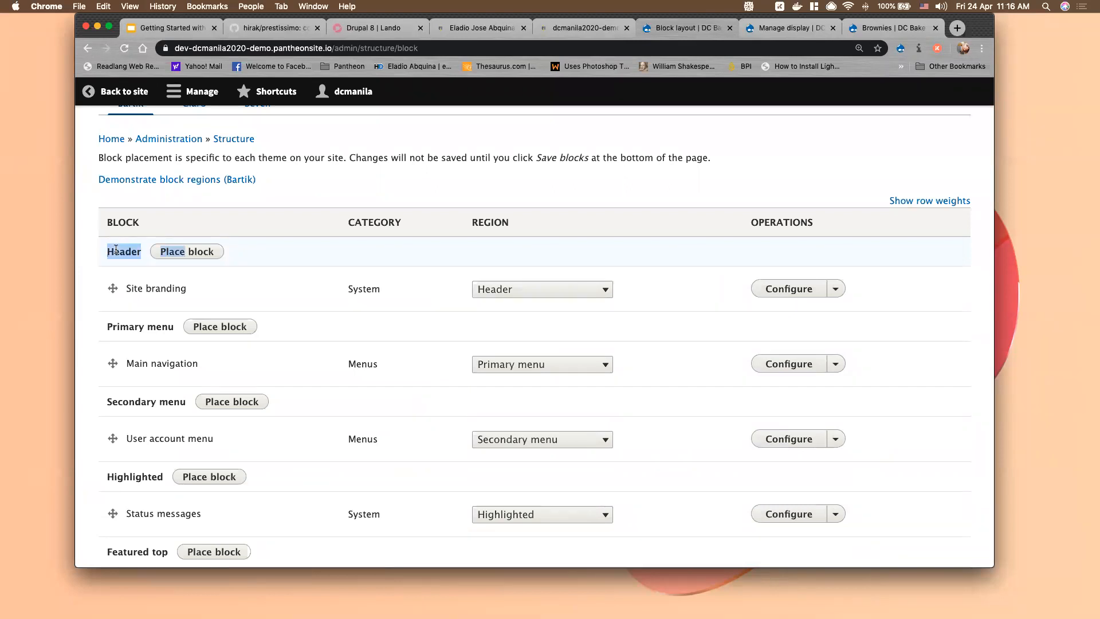
click(489, 225)
scroll(428, 373, down, 10)
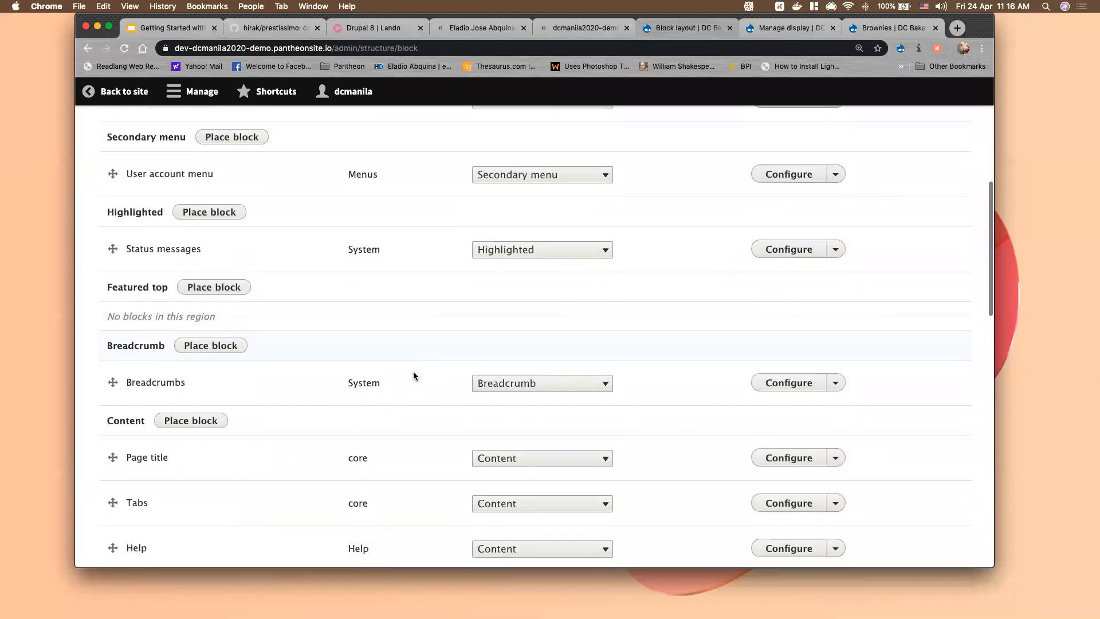
scroll(265, 377, down, 6)
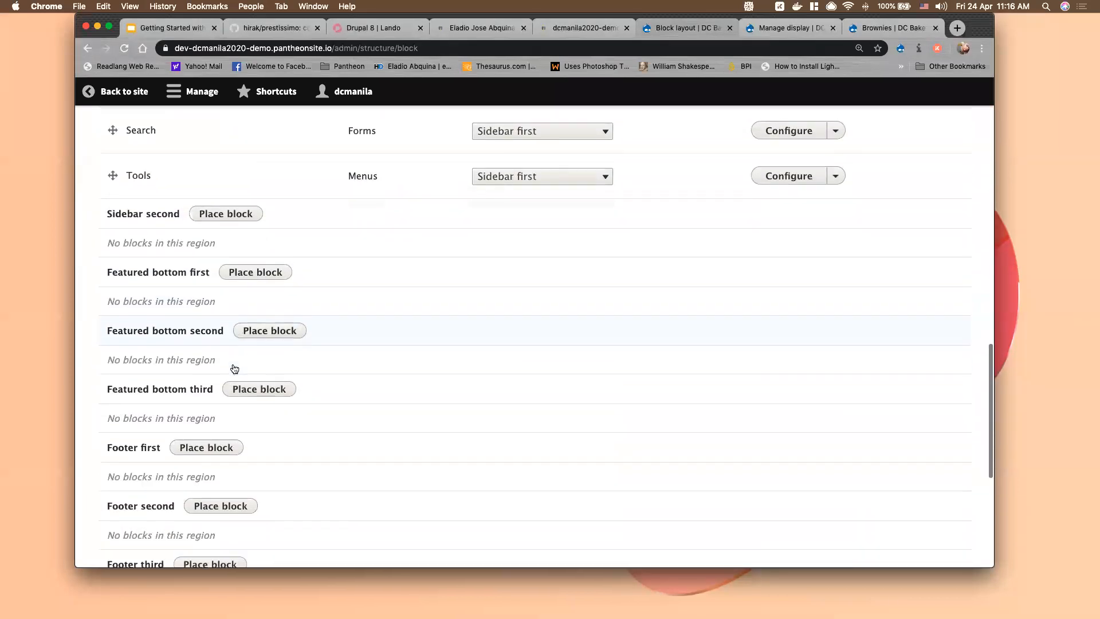
scroll(234, 364, down, 4)
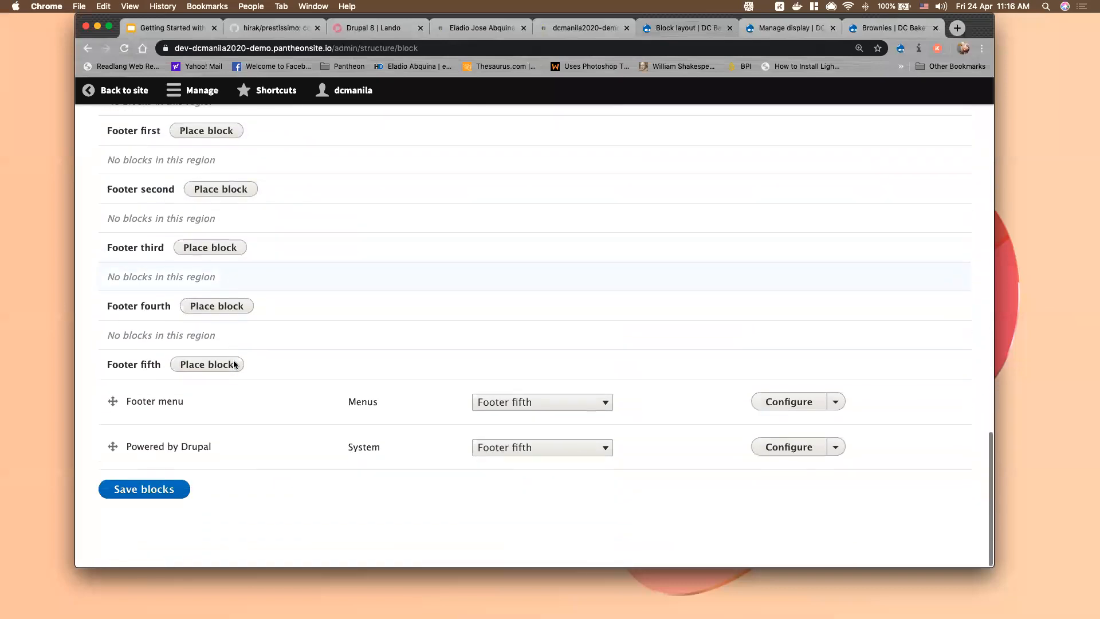
scroll(234, 365, up, 18)
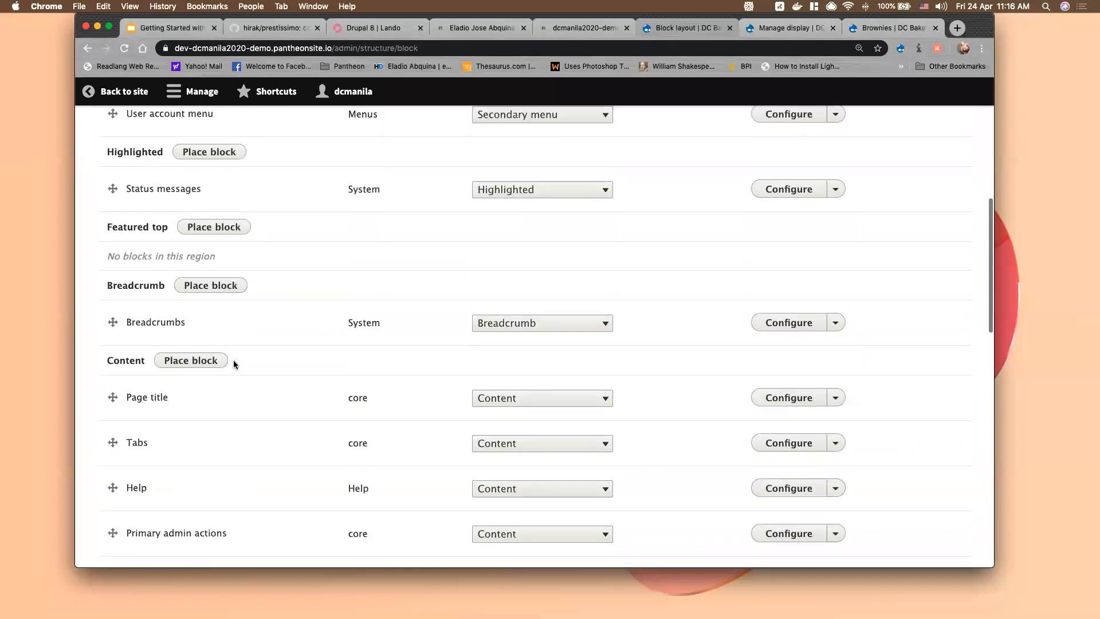
scroll(234, 365, up, 4)
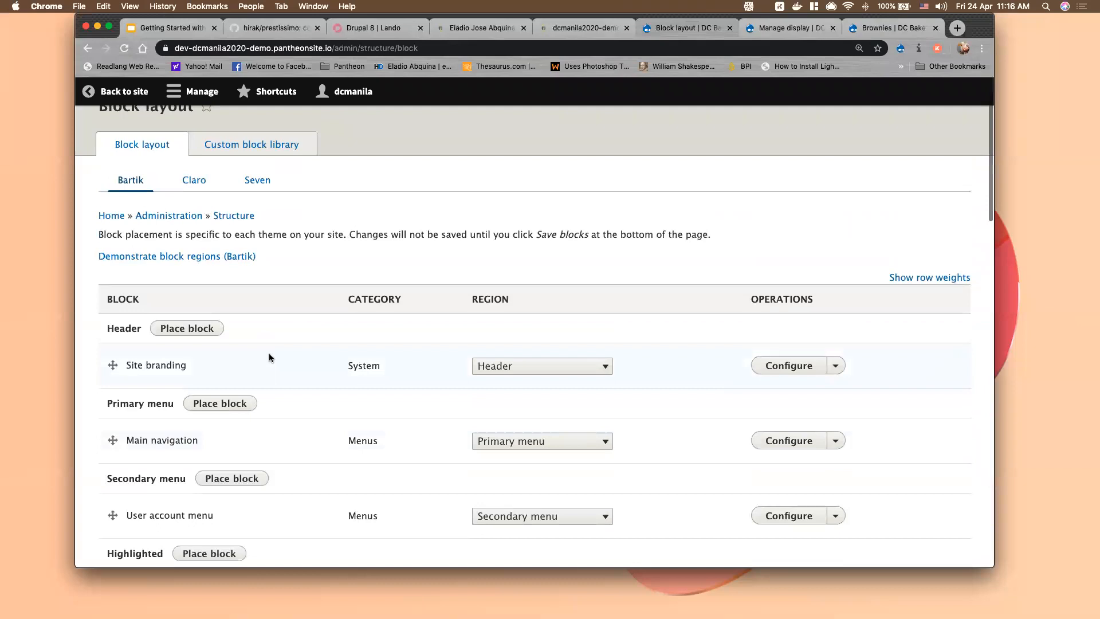
triple_click(143, 364)
scroll(210, 363, down, 1)
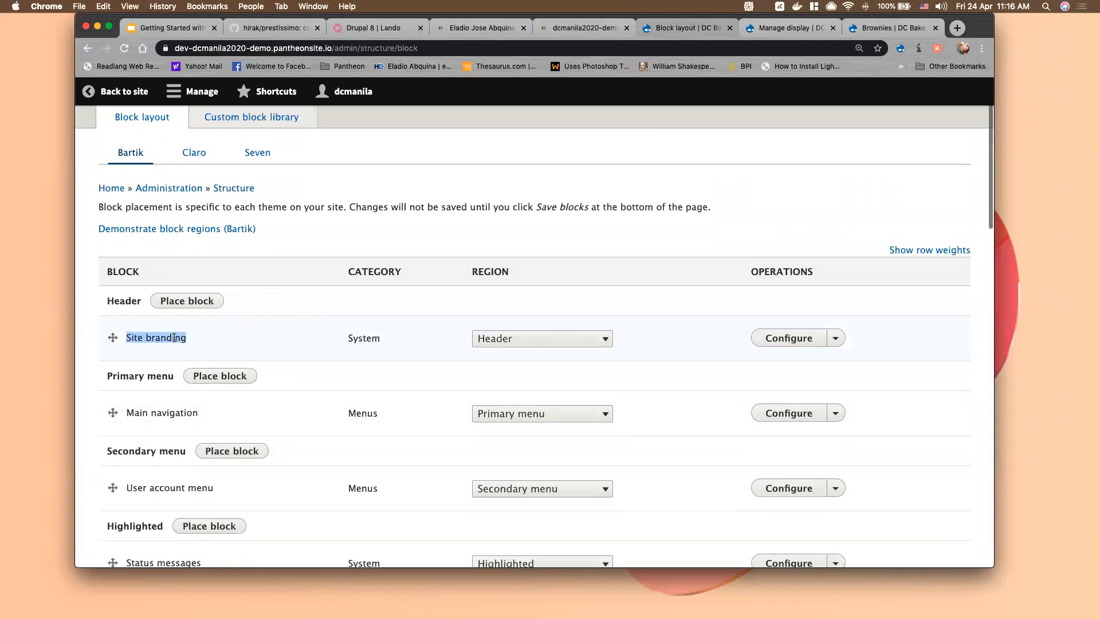
click(129, 410)
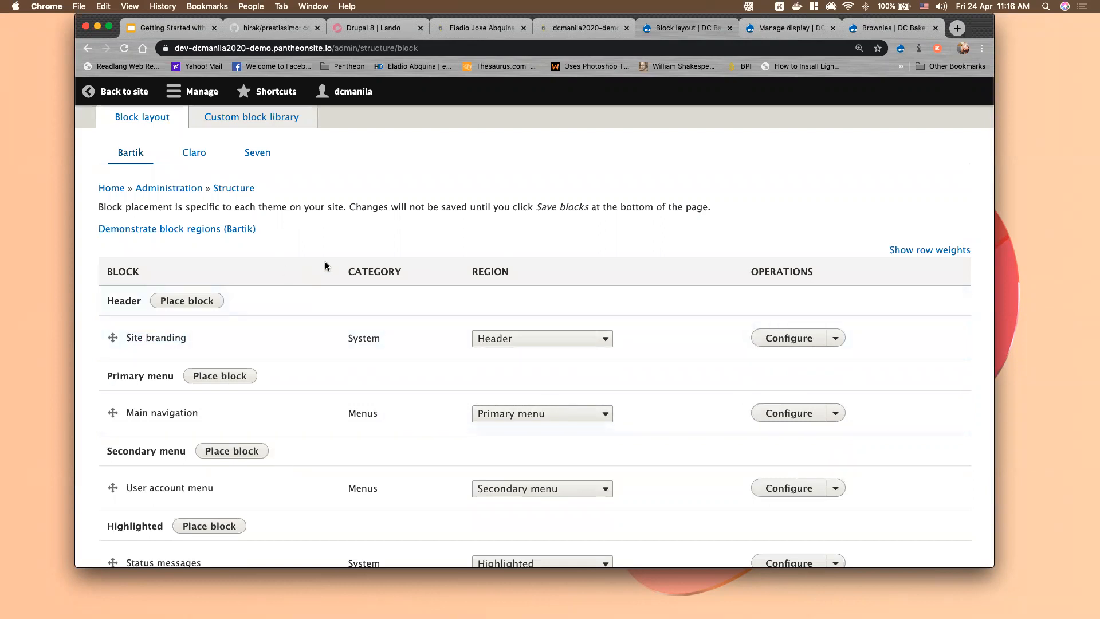
scroll(325, 265, up, 1)
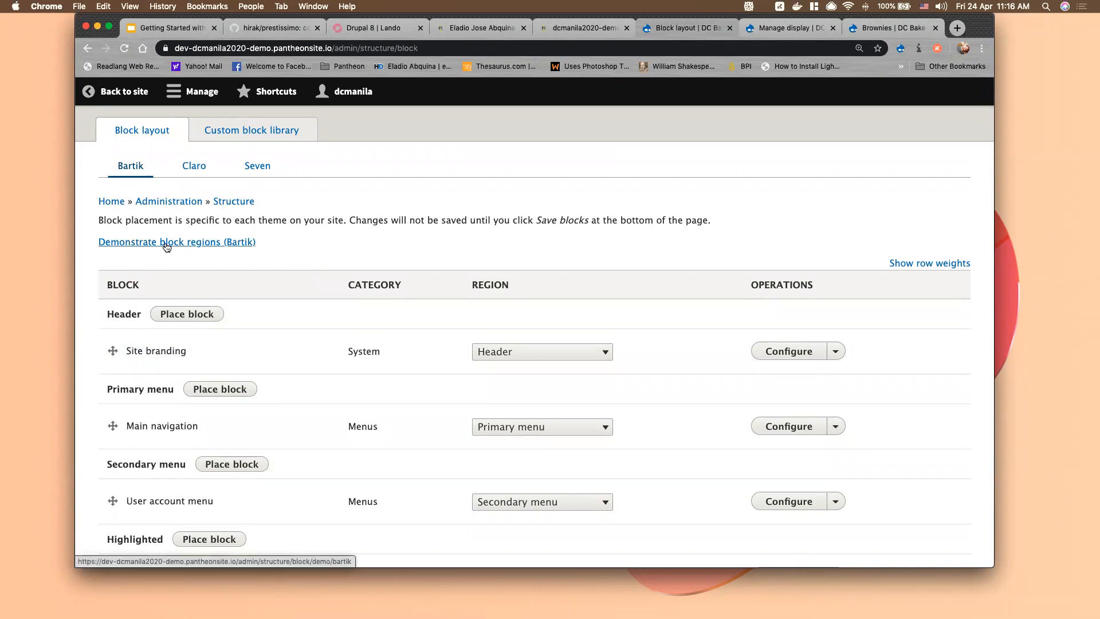
click(211, 242)
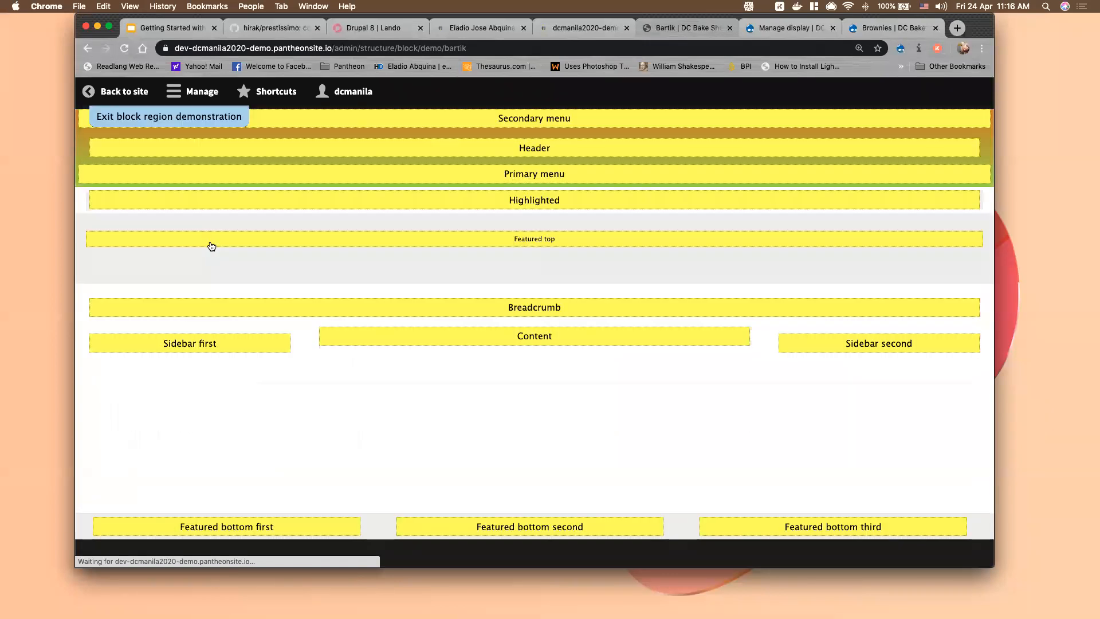
Resize the browser window so the Bartik demonstration shows all regions down to the footer
drag(983, 27, 940, 25)
drag(966, 567, 1099, 618)
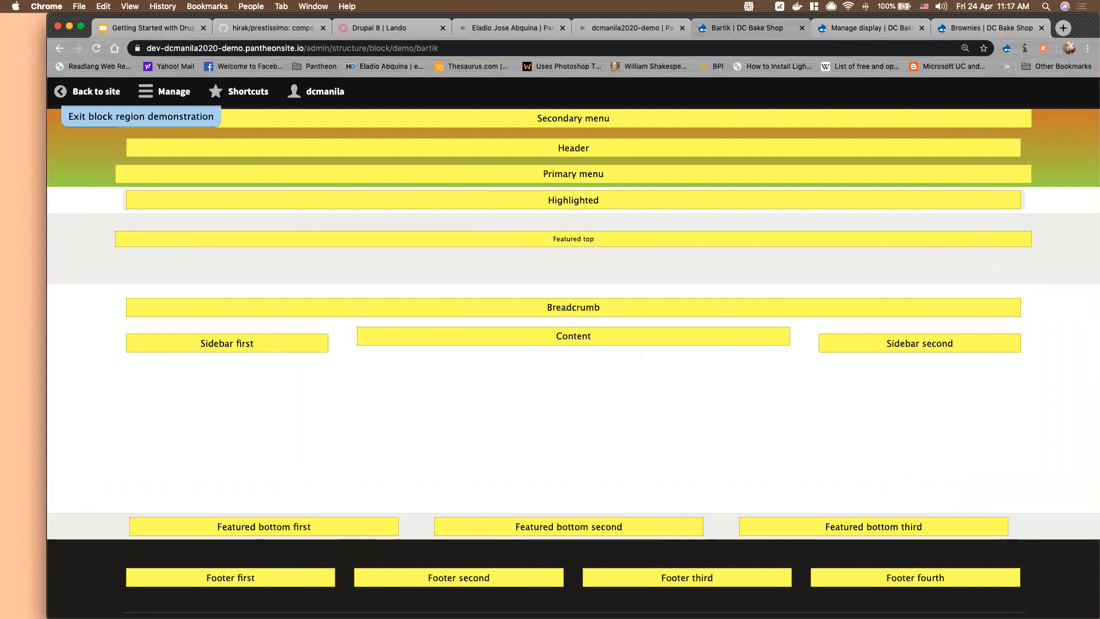
key(ctrl+alt+Return)
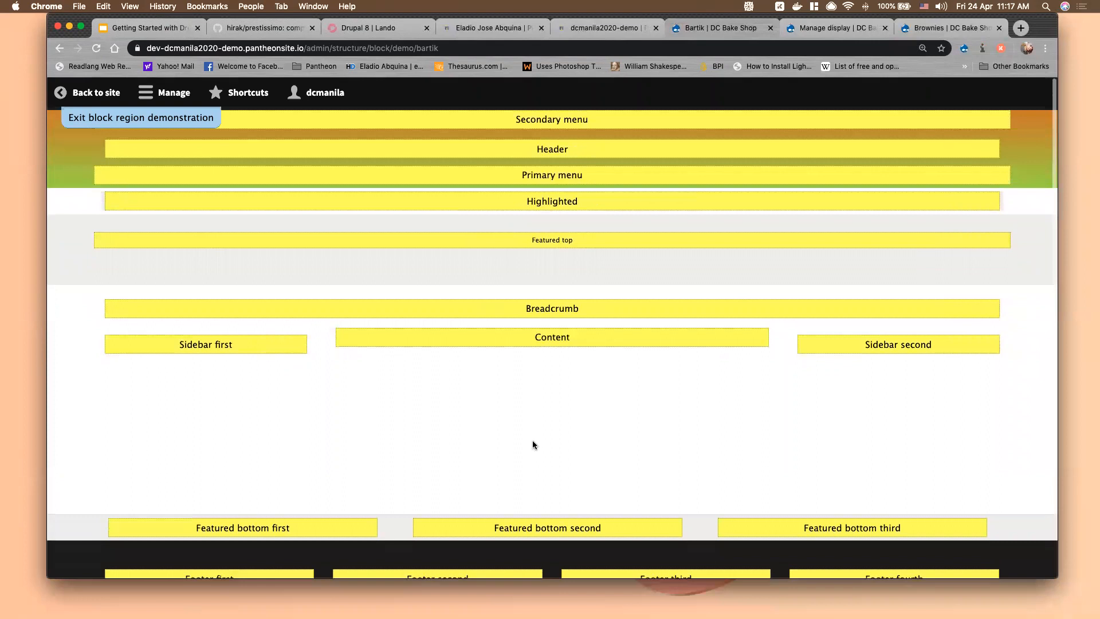
double_click(544, 147)
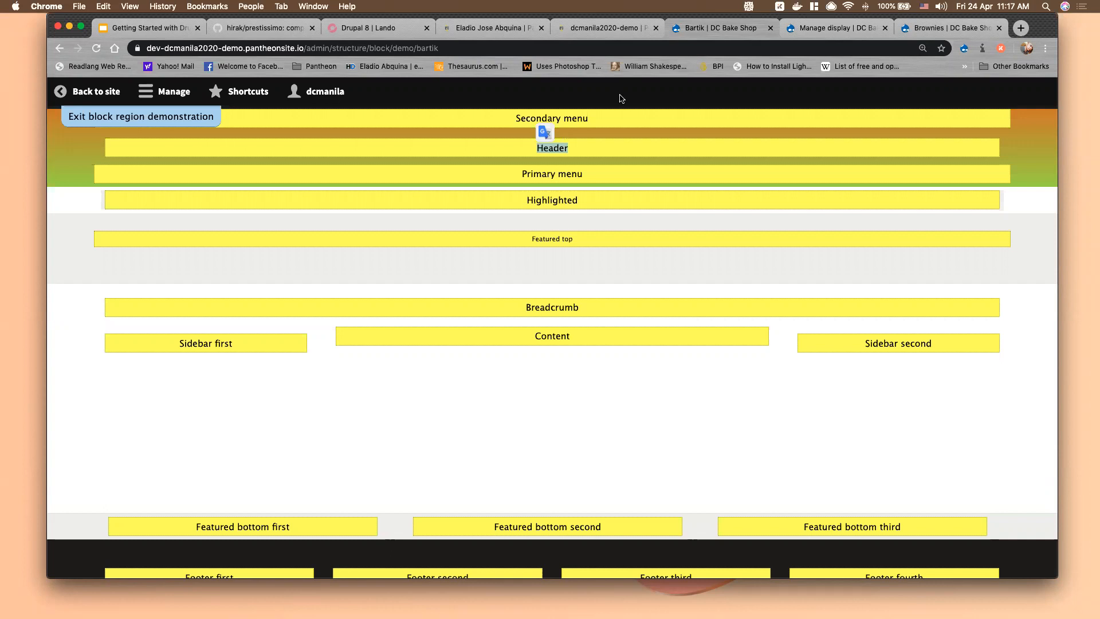
Open the 'Exit block region demonstration' link in a new tab and switch to it
right_click(151, 123)
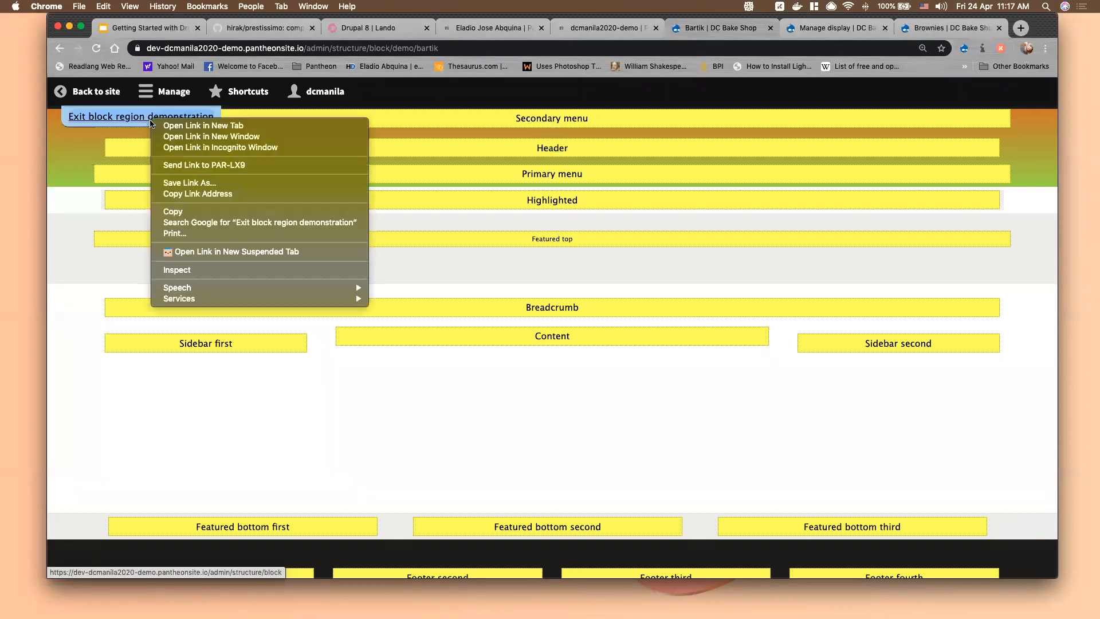
click(170, 126)
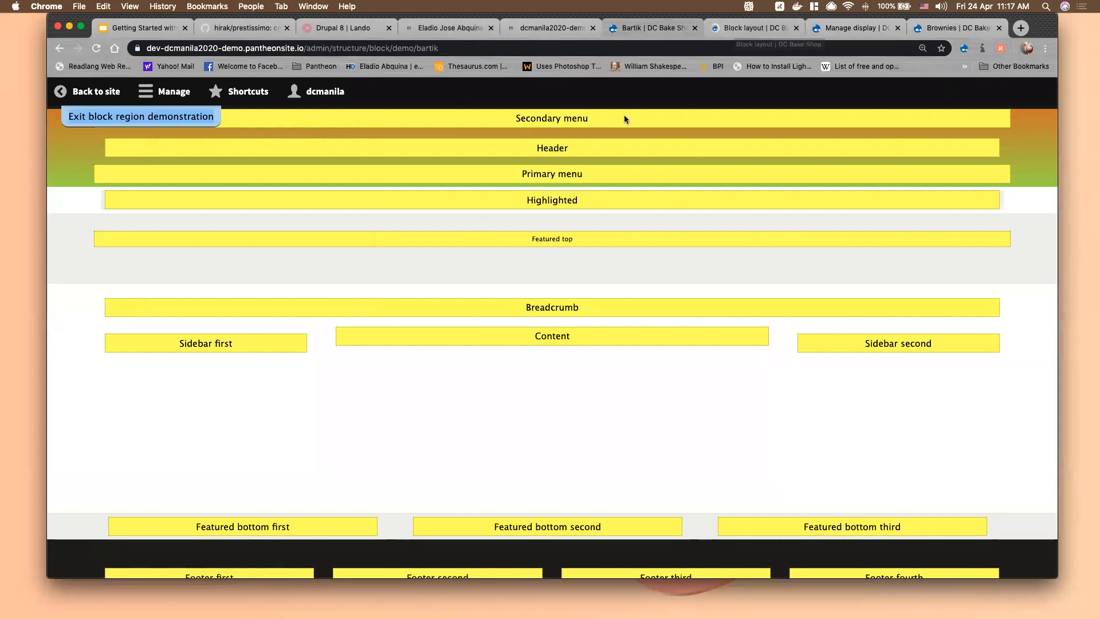
click(741, 28)
Compare the Header region in the block list and demo, and move the Brownies tab before Manage display
scroll(169, 371, down, 2)
drag(78, 304, 124, 305)
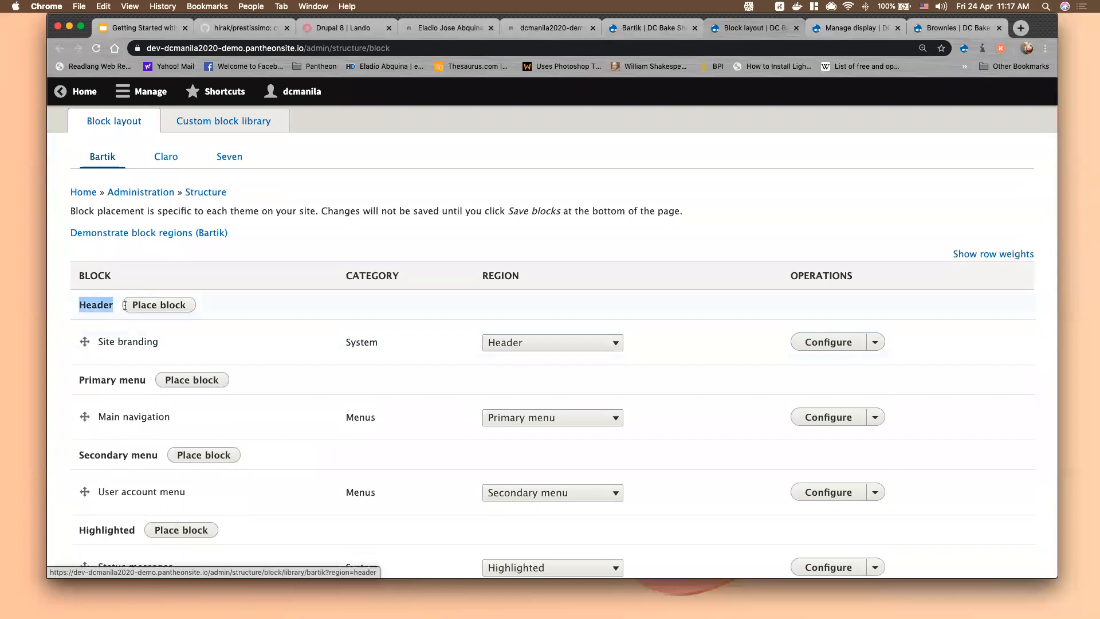
click(647, 29)
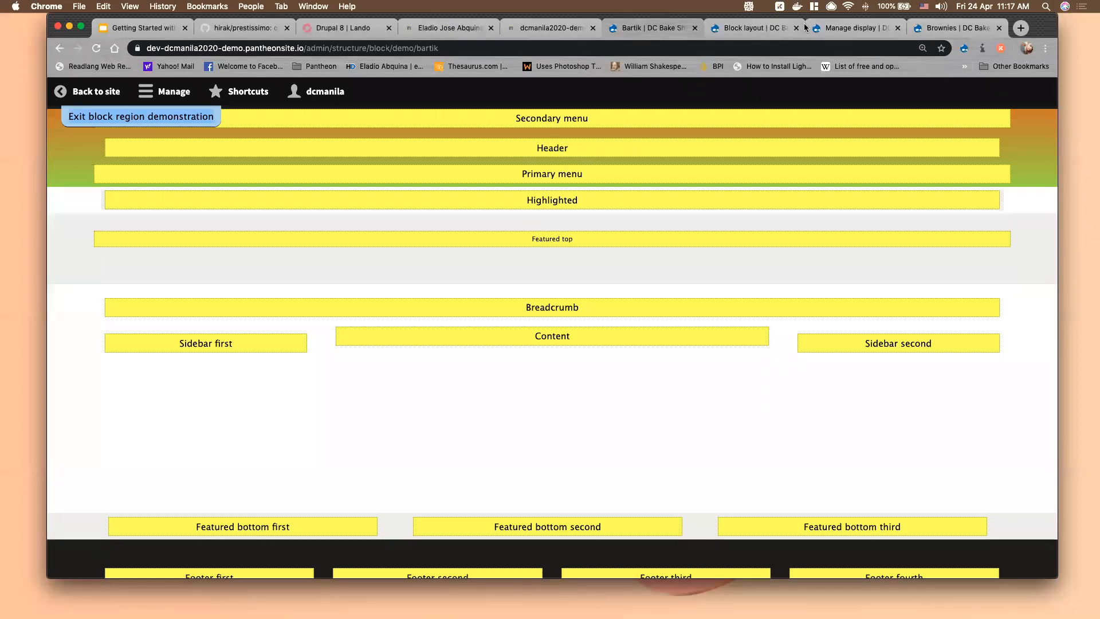
drag(961, 33, 867, 33)
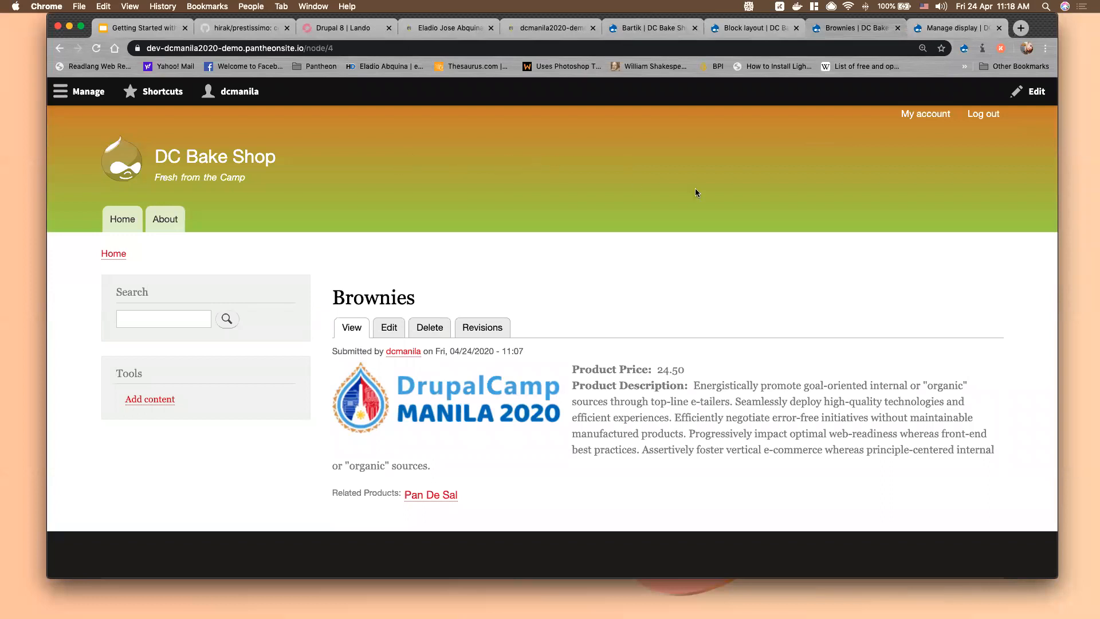
scroll(630, 258, down, 2)
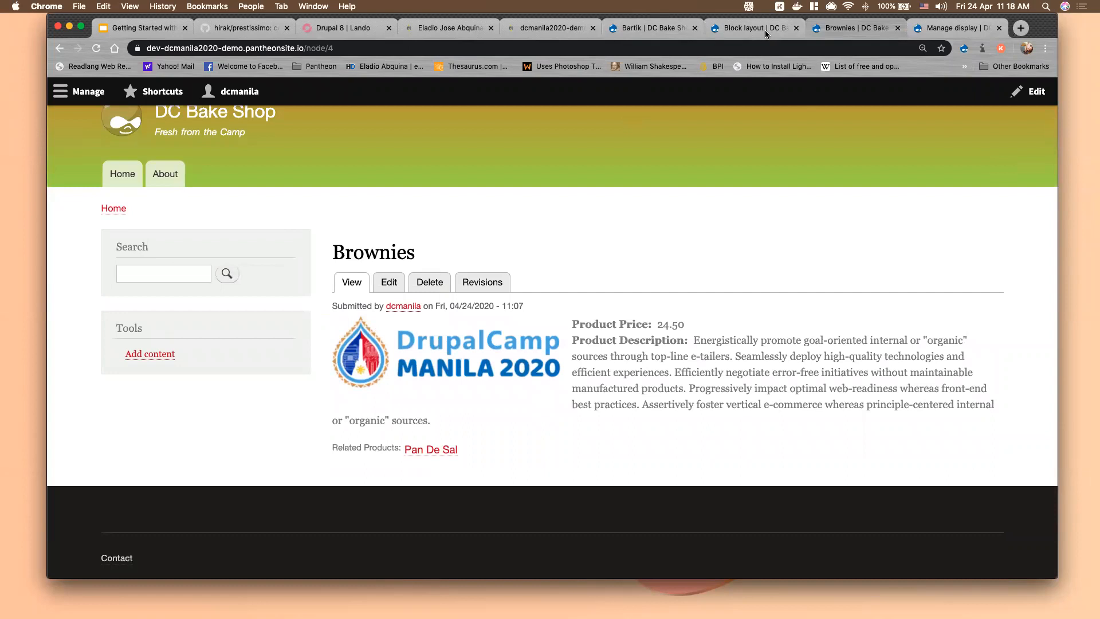
click(645, 35)
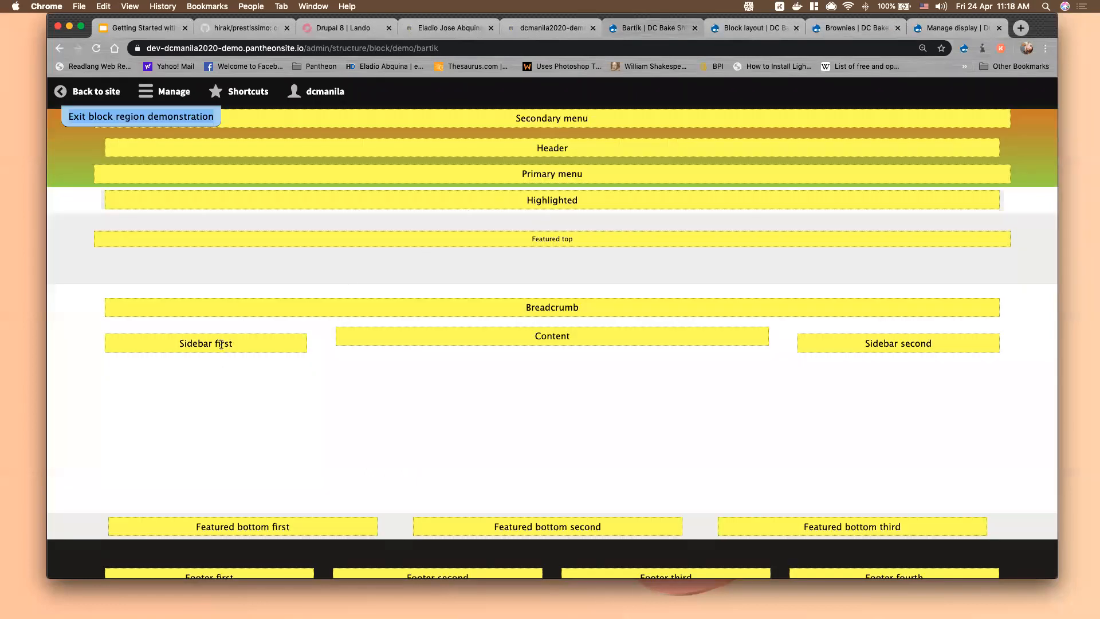
Compare the Sidebar first region across the demo, Block layout list and Brownies page sidebar
drag(180, 342, 233, 344)
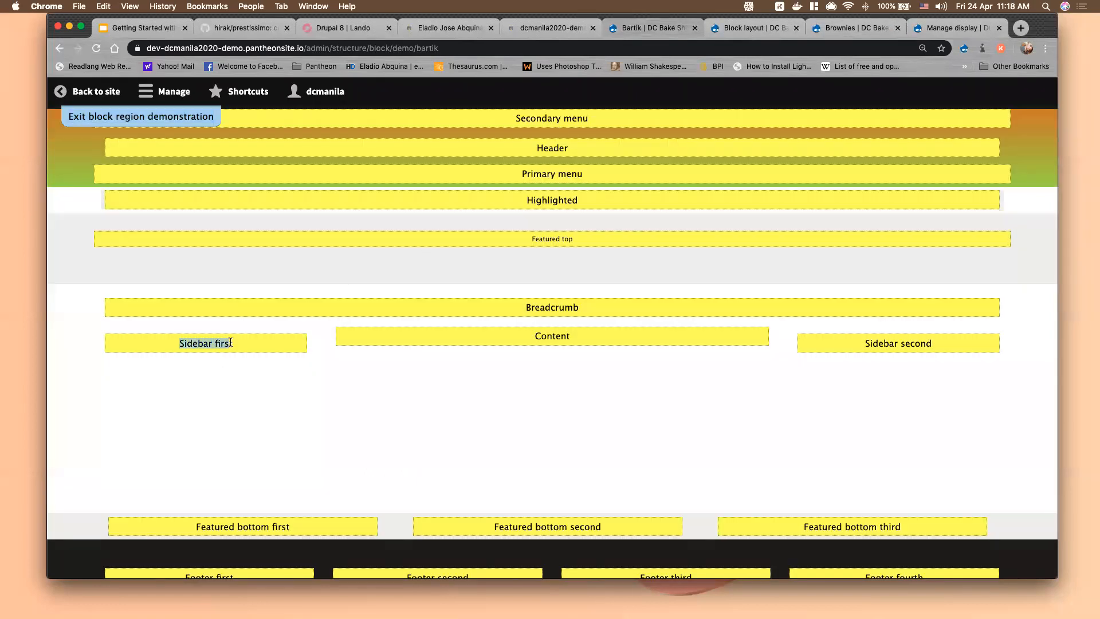
click(774, 34)
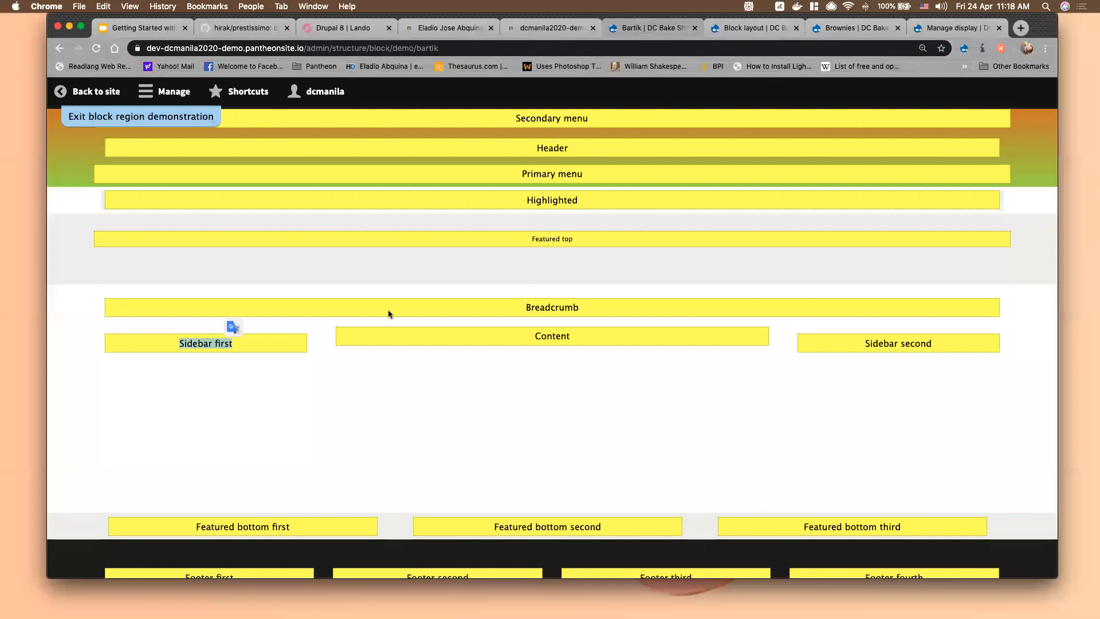
scroll(228, 434, down, 5)
scroll(228, 434, down, 9)
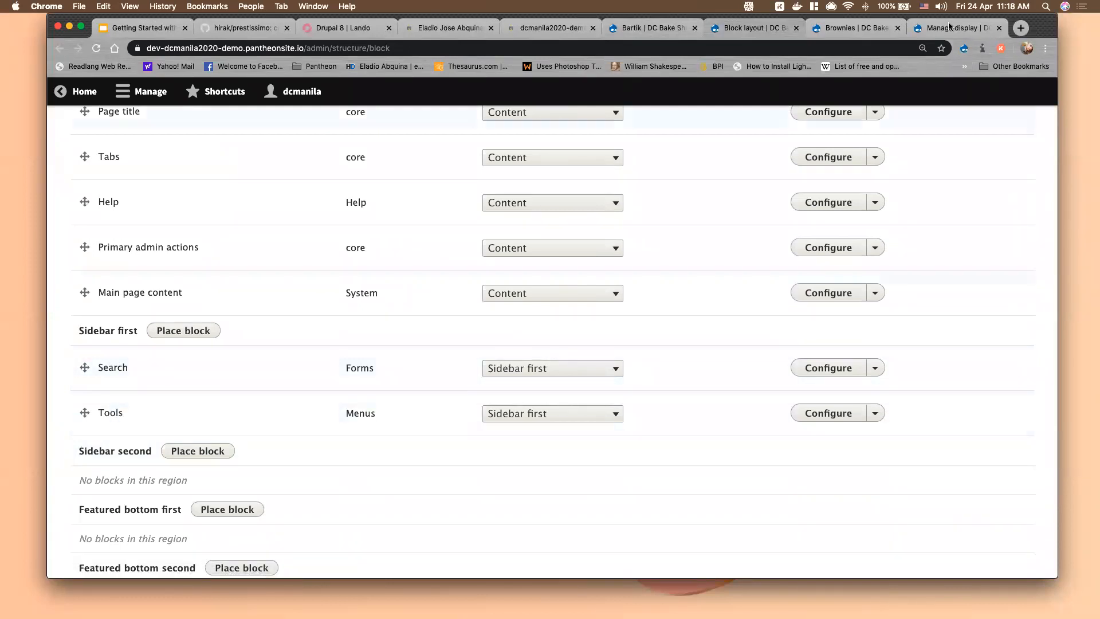
key(ctrl+Tab)
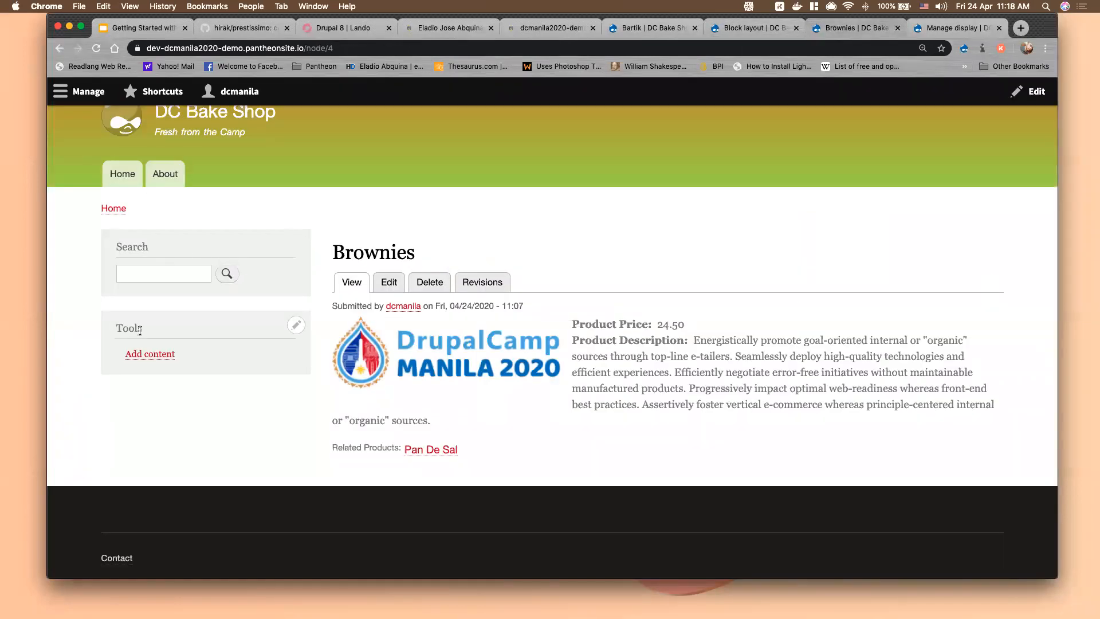
click(661, 28)
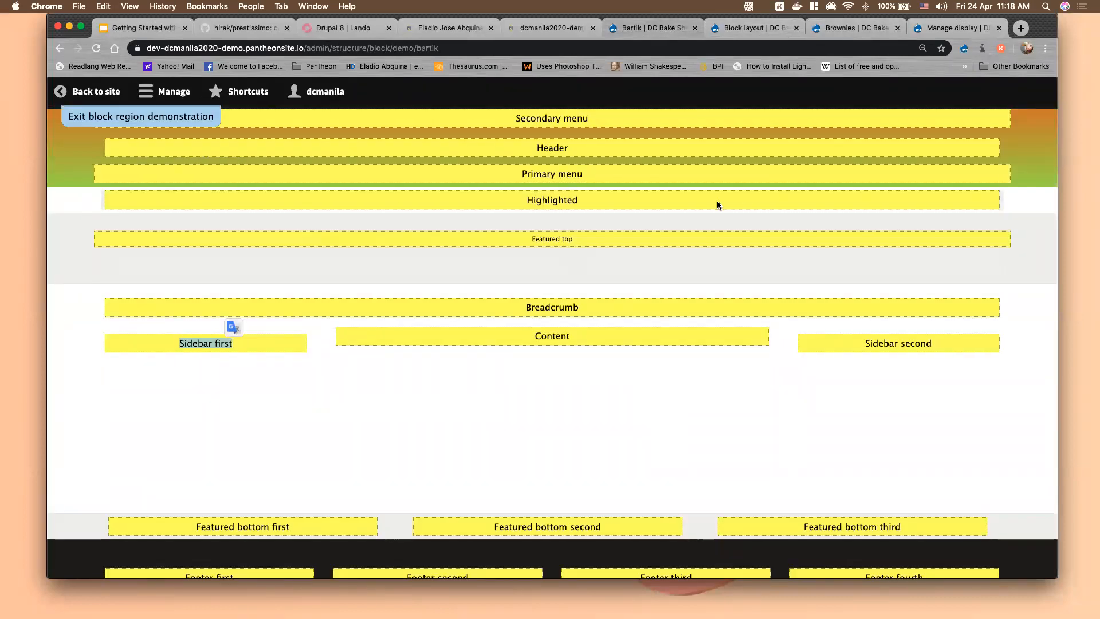
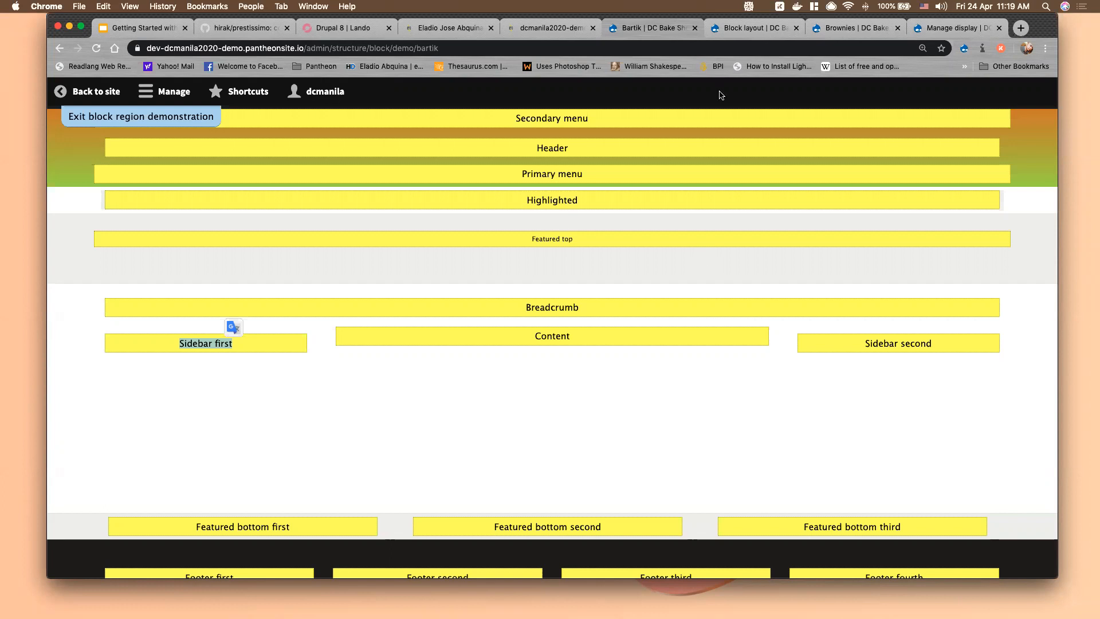
Switch back to the Bartik block region demonstration tab
click(948, 30)
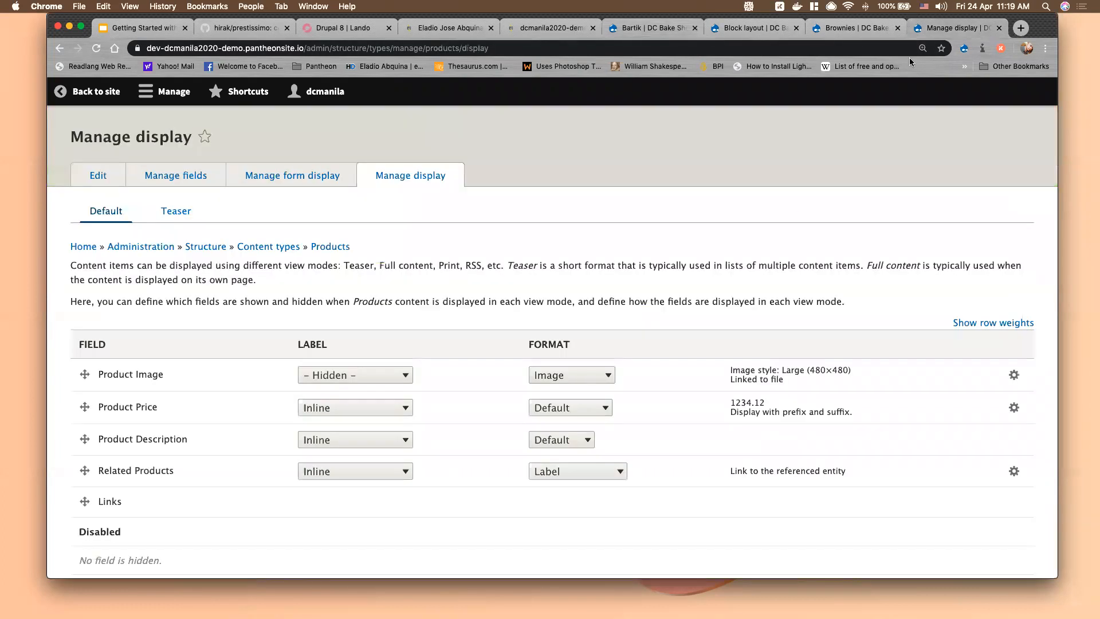
click(656, 28)
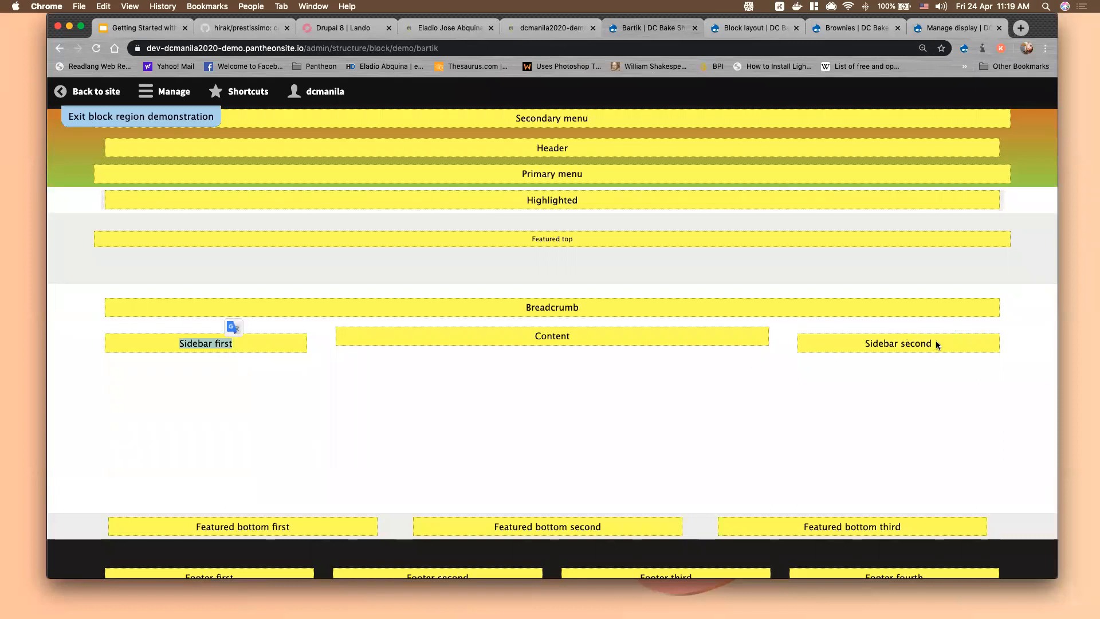
Move the Tools block from Sidebar first to Sidebar second, save, and reload the Brownies page
click(740, 26)
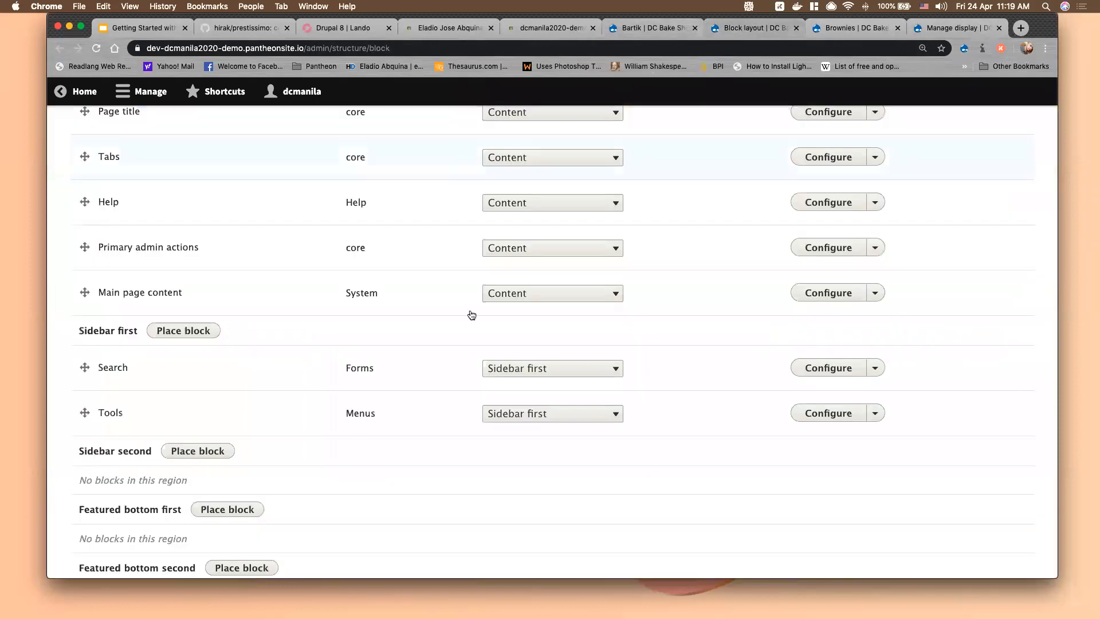
scroll(123, 401, down, 1)
scroll(118, 381, down, 4)
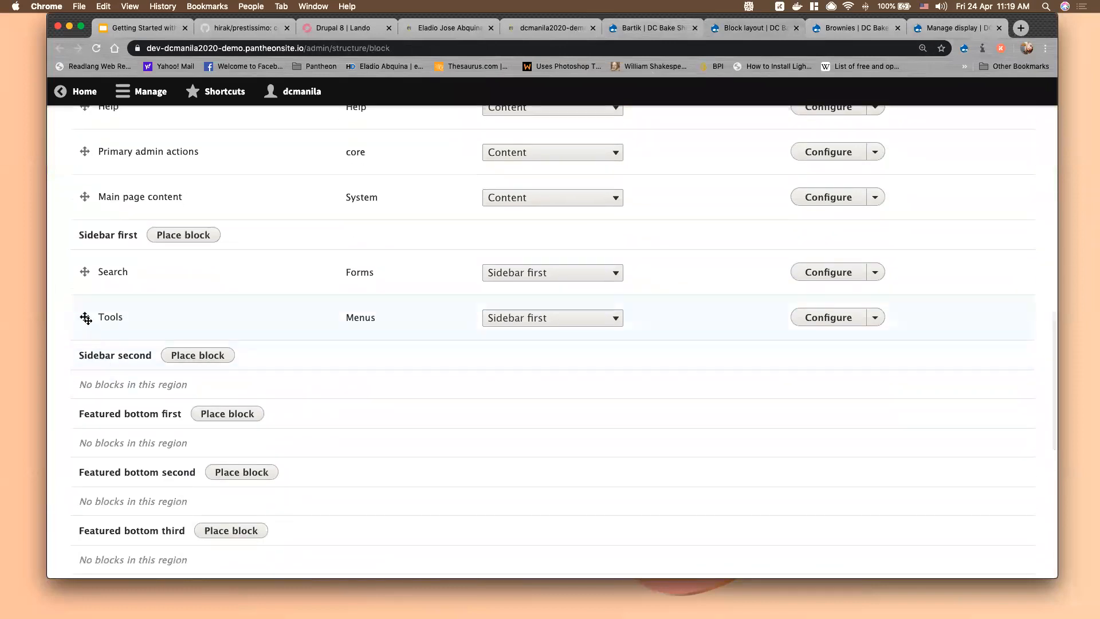
drag(86, 319, 88, 365)
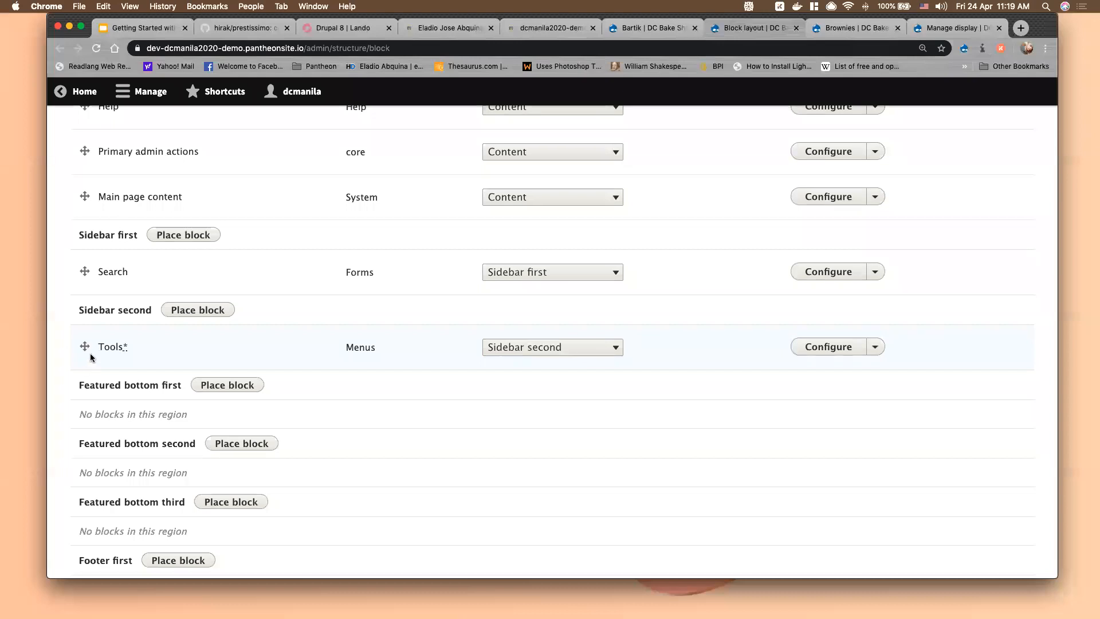
scroll(146, 342, down, 7)
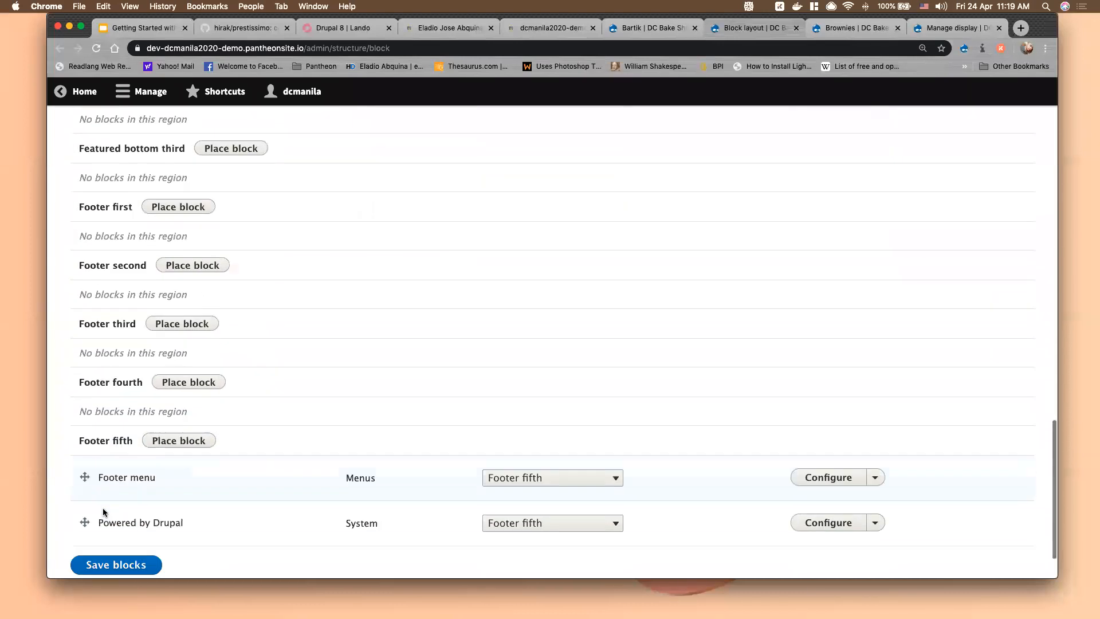
click(108, 501)
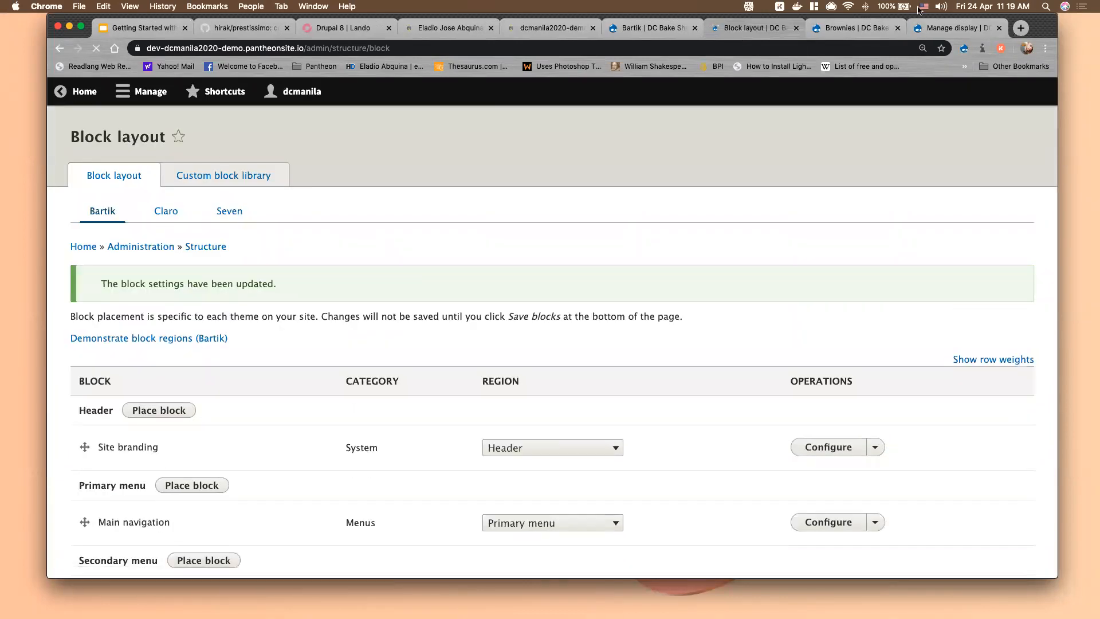
click(871, 27)
click(97, 48)
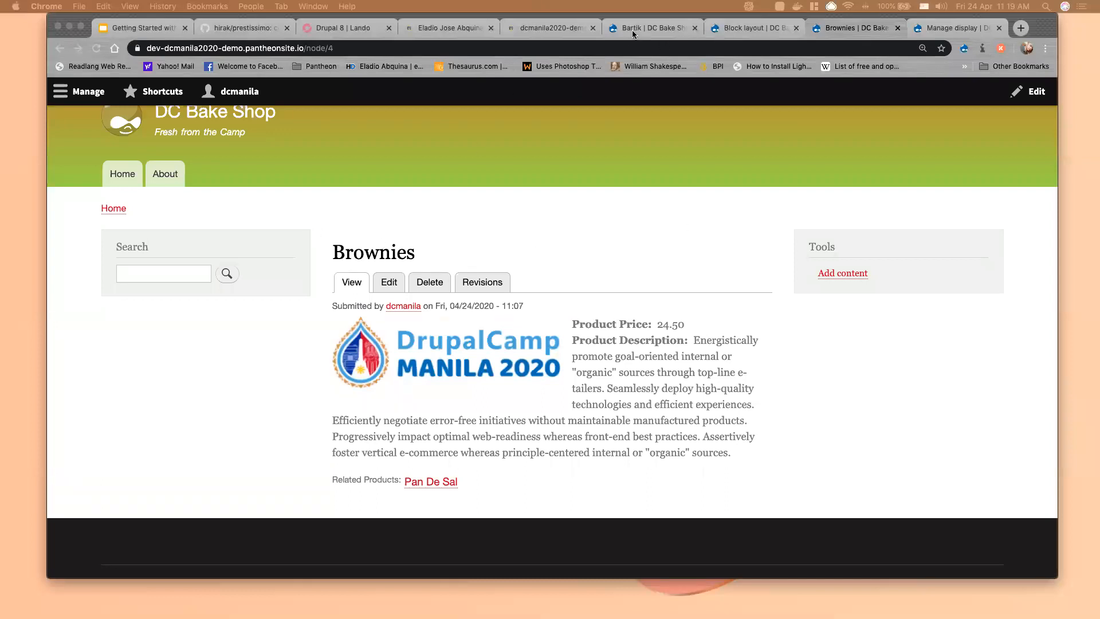
Place the Recent comments block in Sidebar first and save it
click(749, 36)
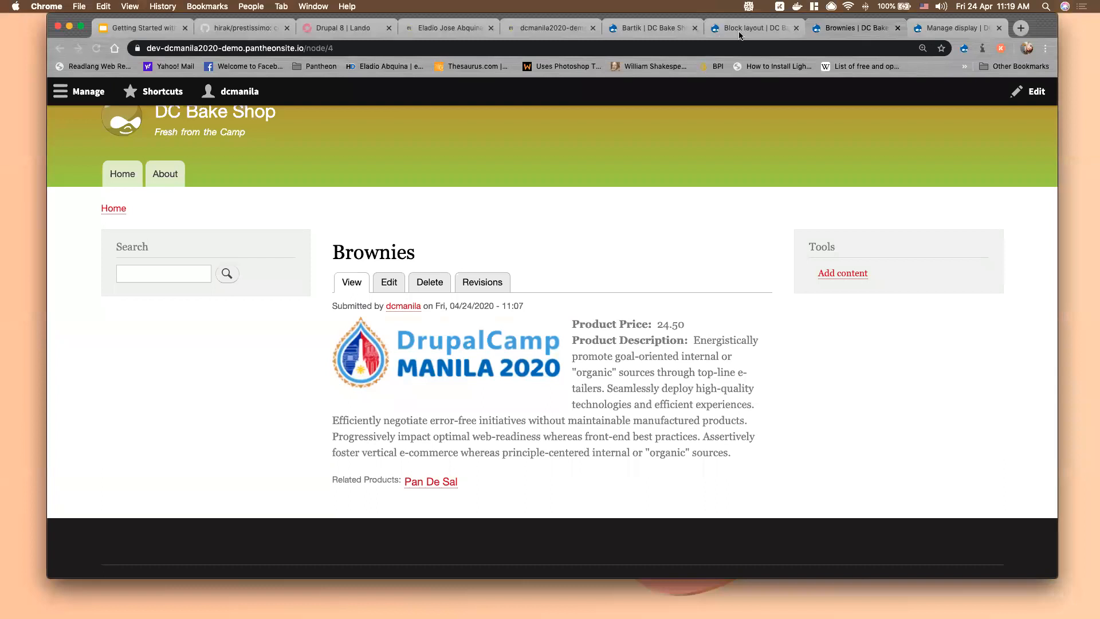
click(745, 32)
scroll(130, 471, down, 7)
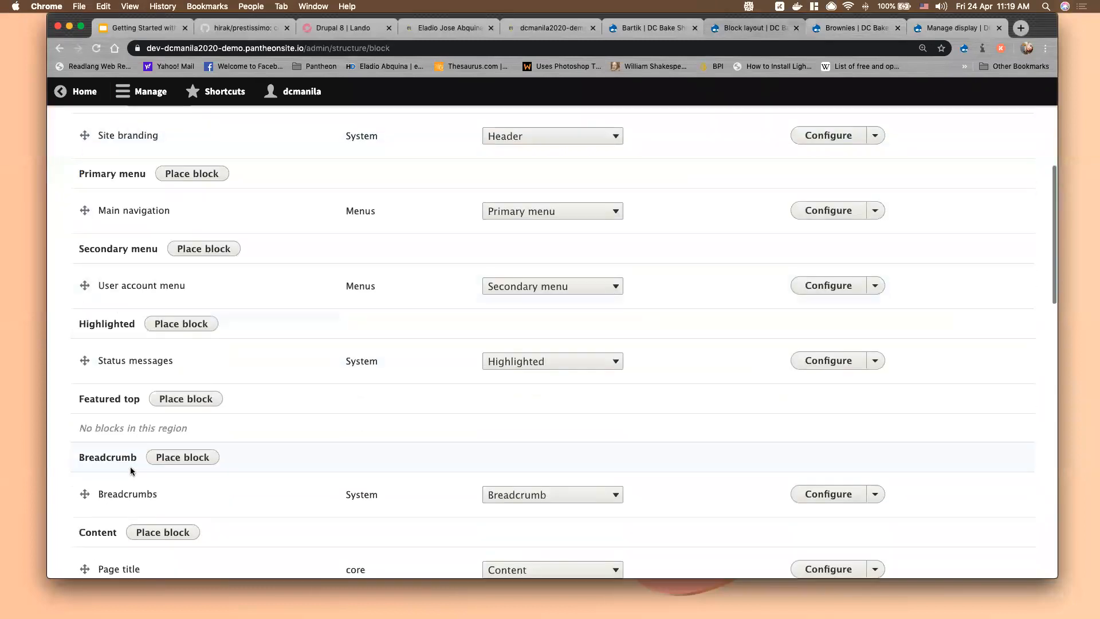
scroll(131, 471, down, 8)
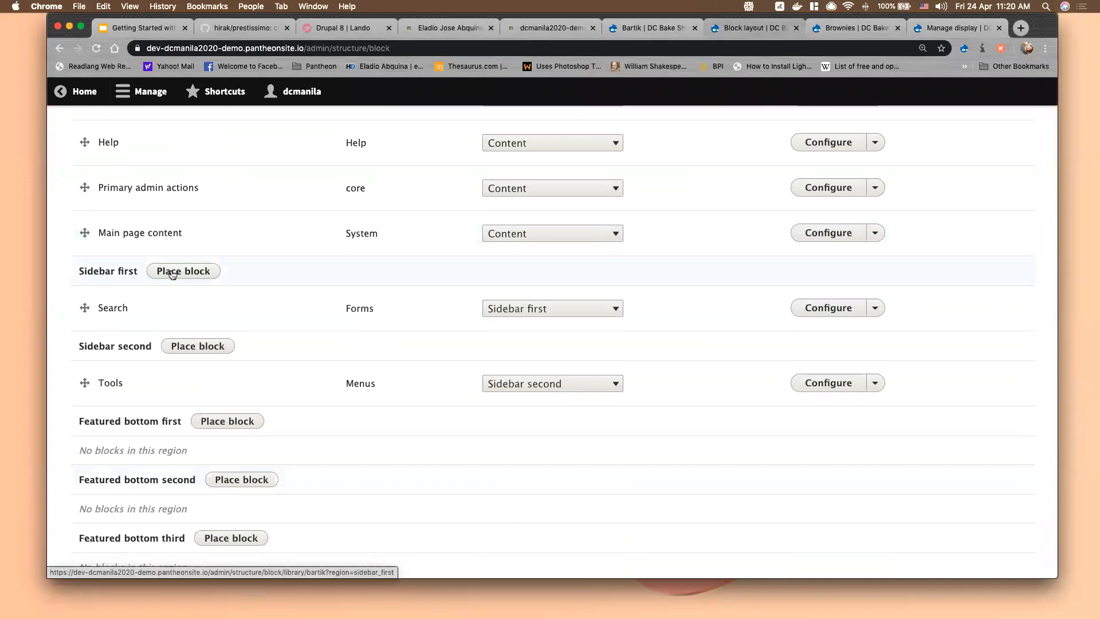
click(172, 272)
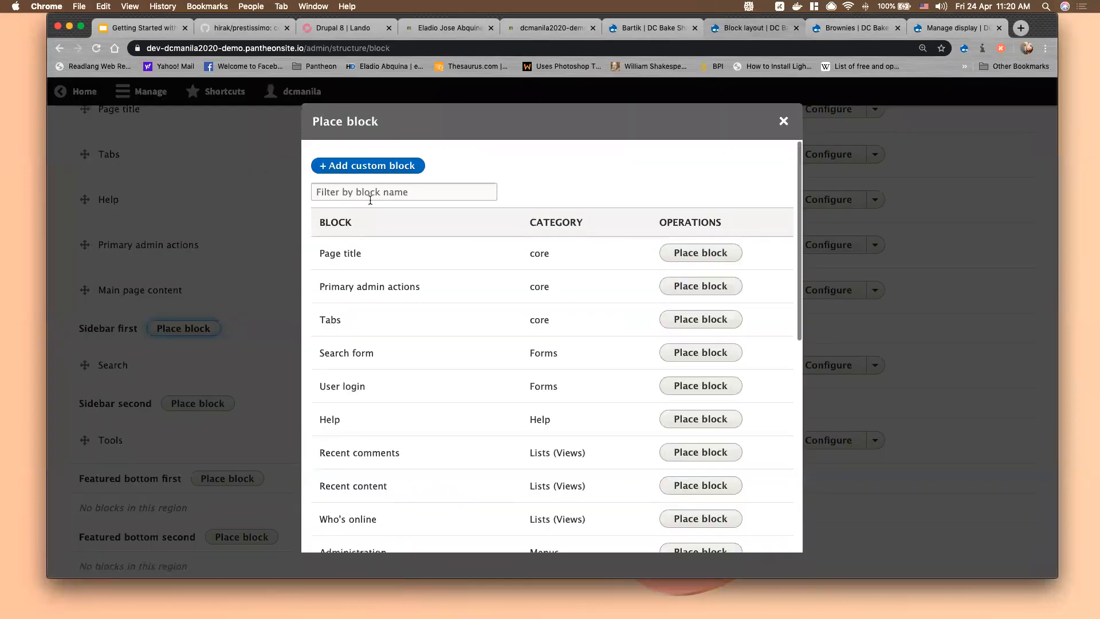
scroll(450, 395, down, 5)
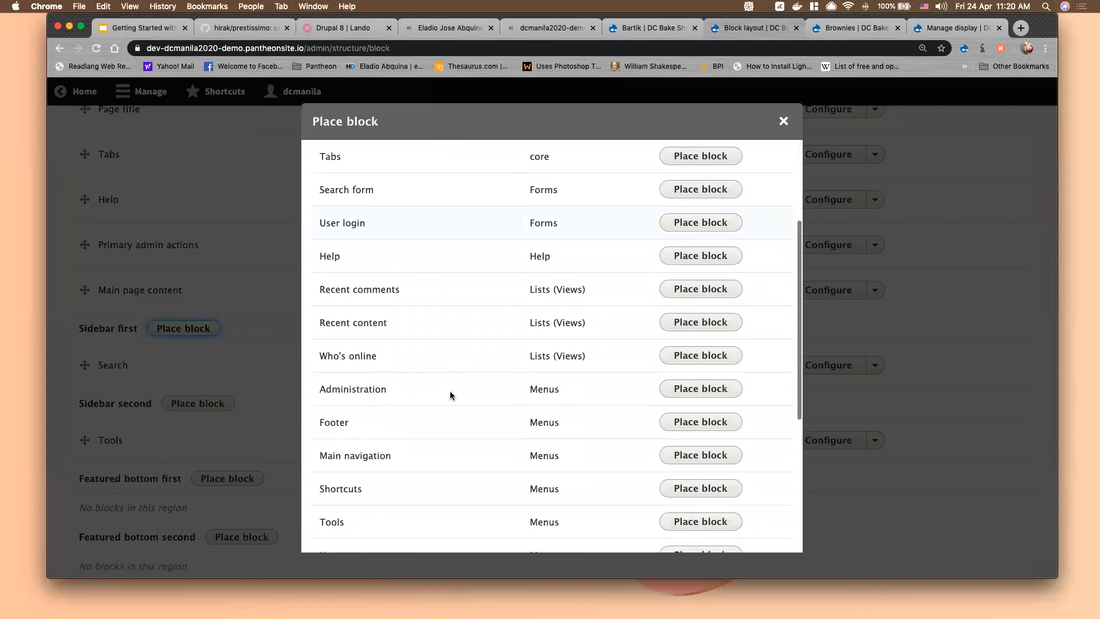
scroll(451, 395, down, 1)
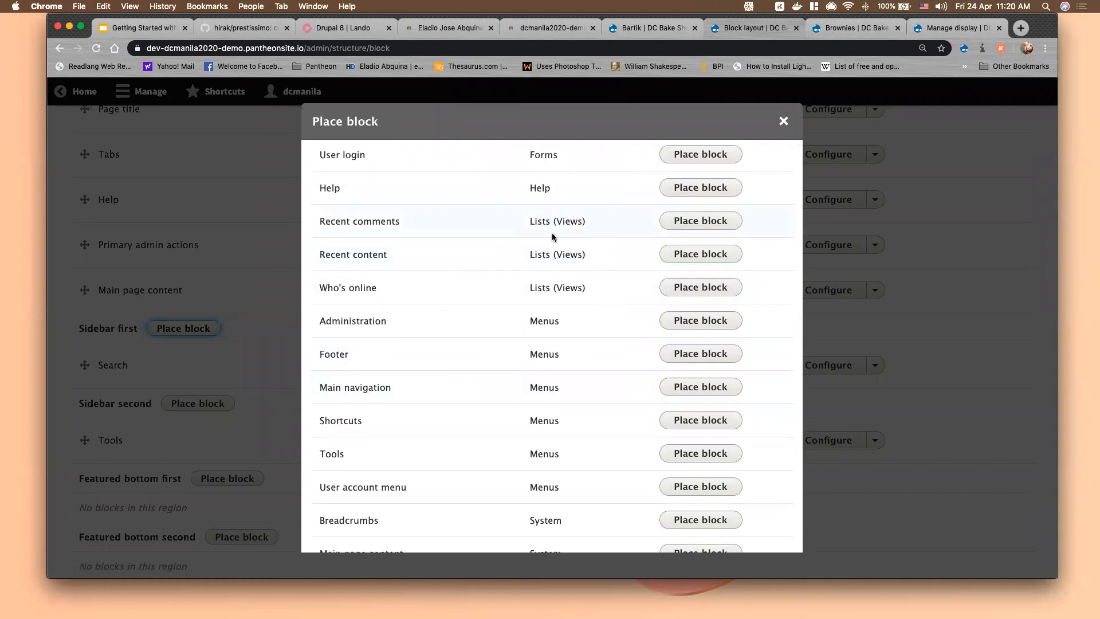
scroll(153, 413, down, 10)
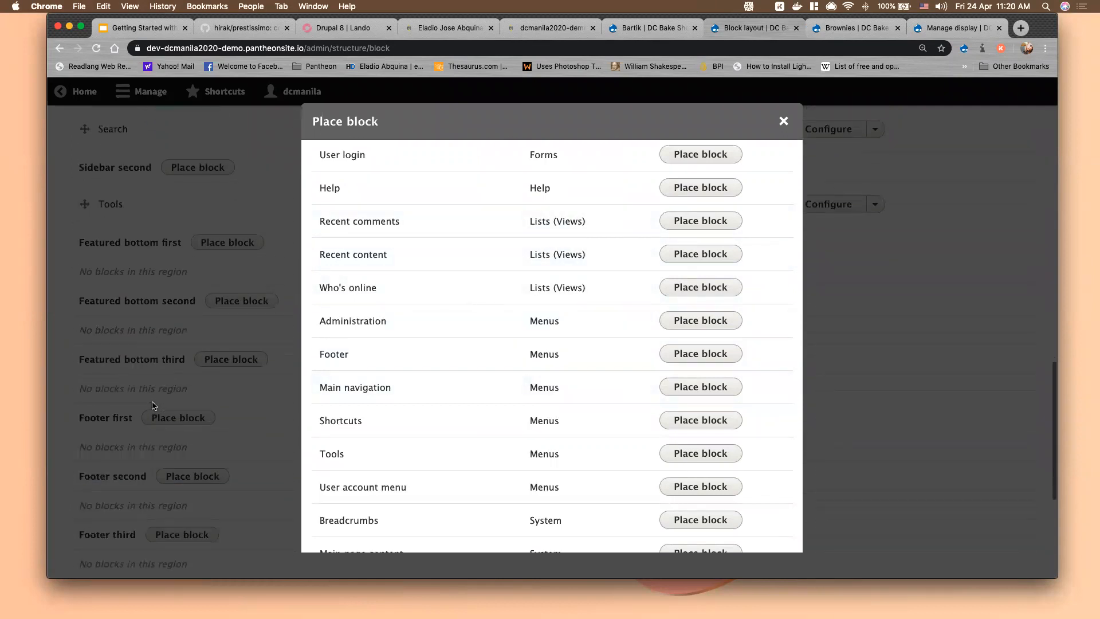
scroll(153, 405, up, 15)
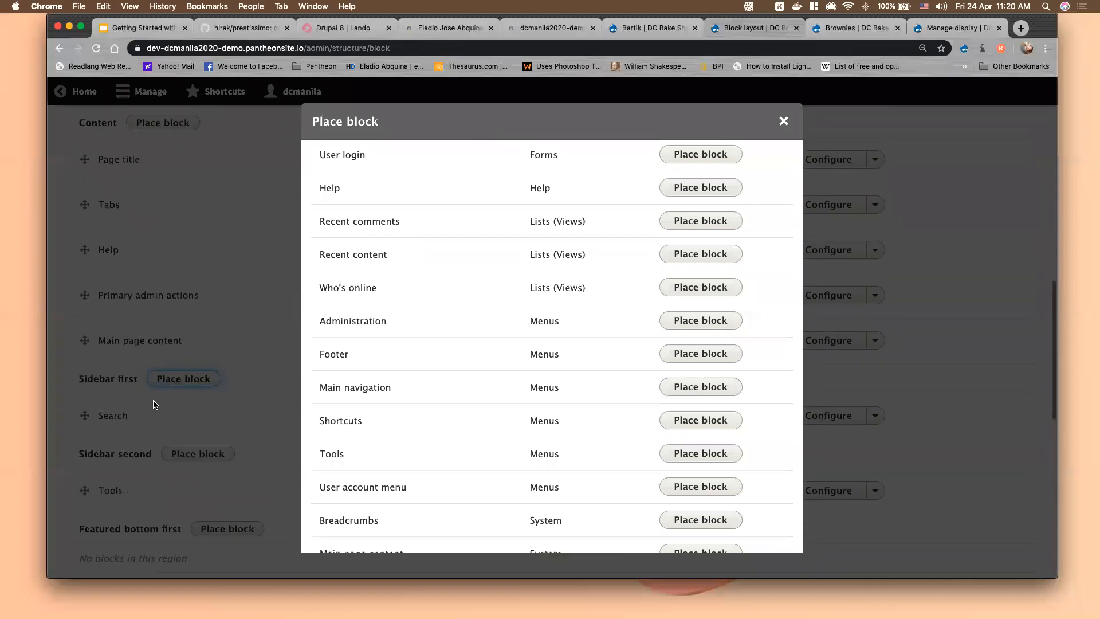
scroll(153, 402, up, 1)
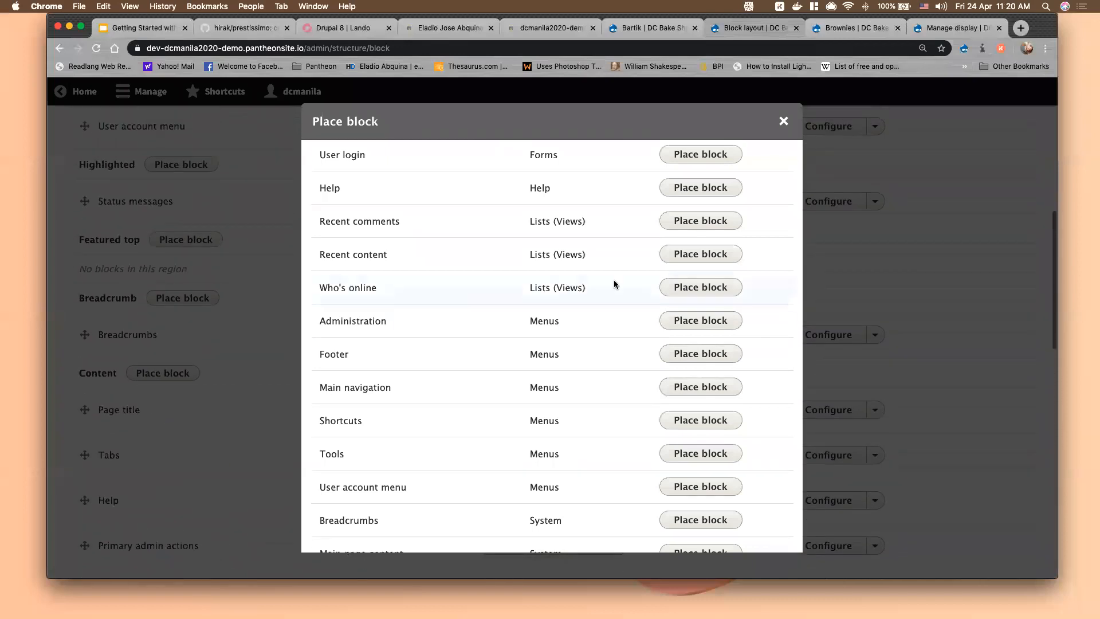
click(710, 229)
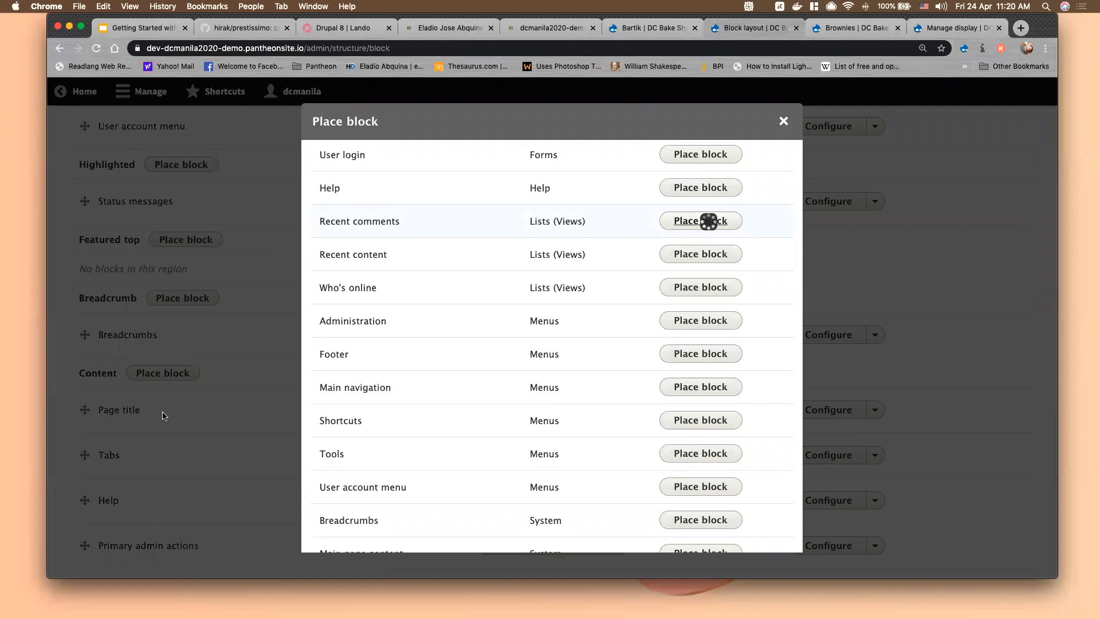
click(361, 532)
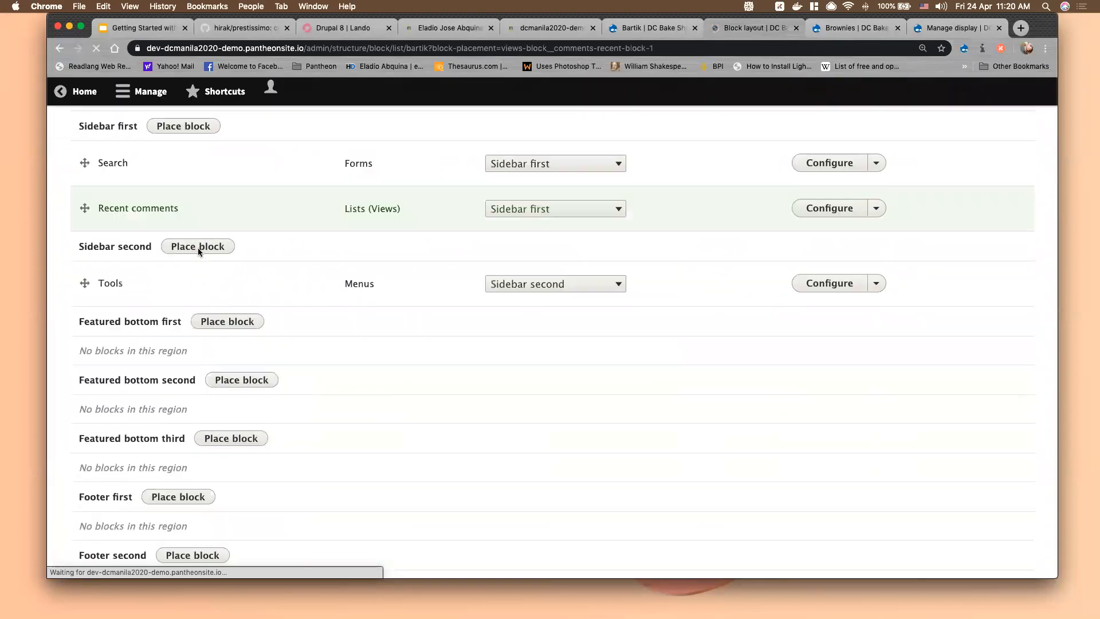
Place the Recent content block in Sidebar first and save it
scroll(201, 539, down, 6)
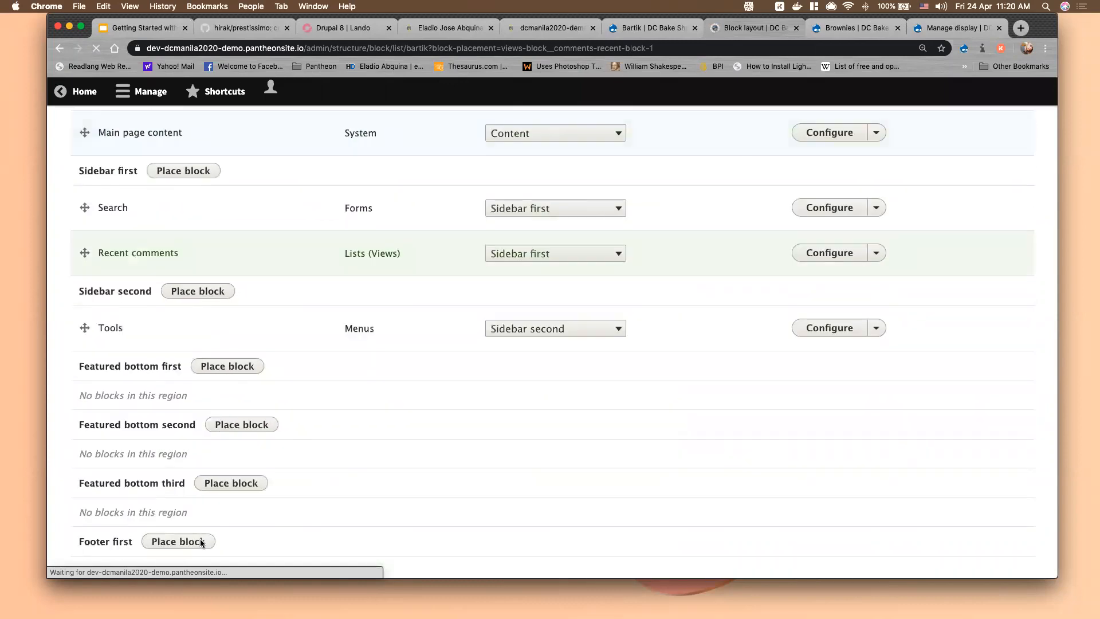
click(197, 377)
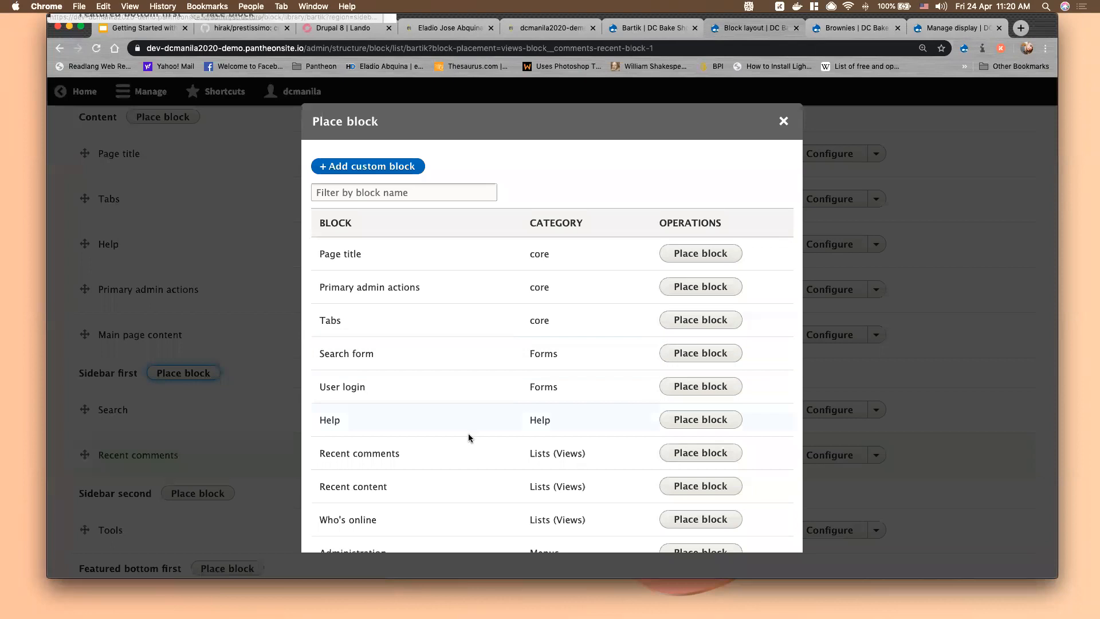
click(709, 486)
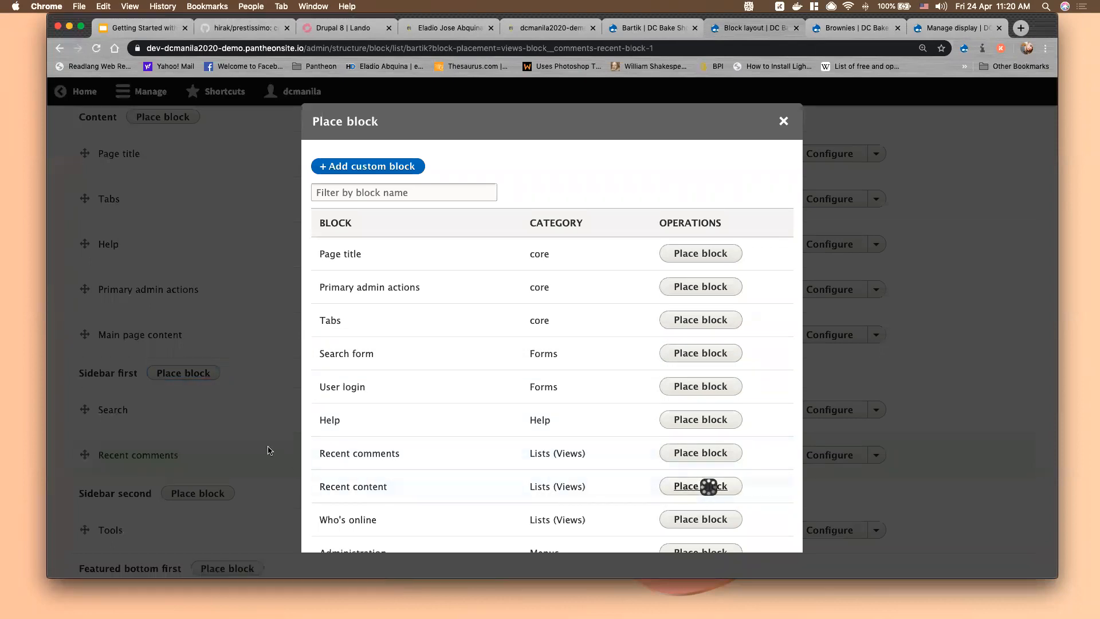
click(378, 539)
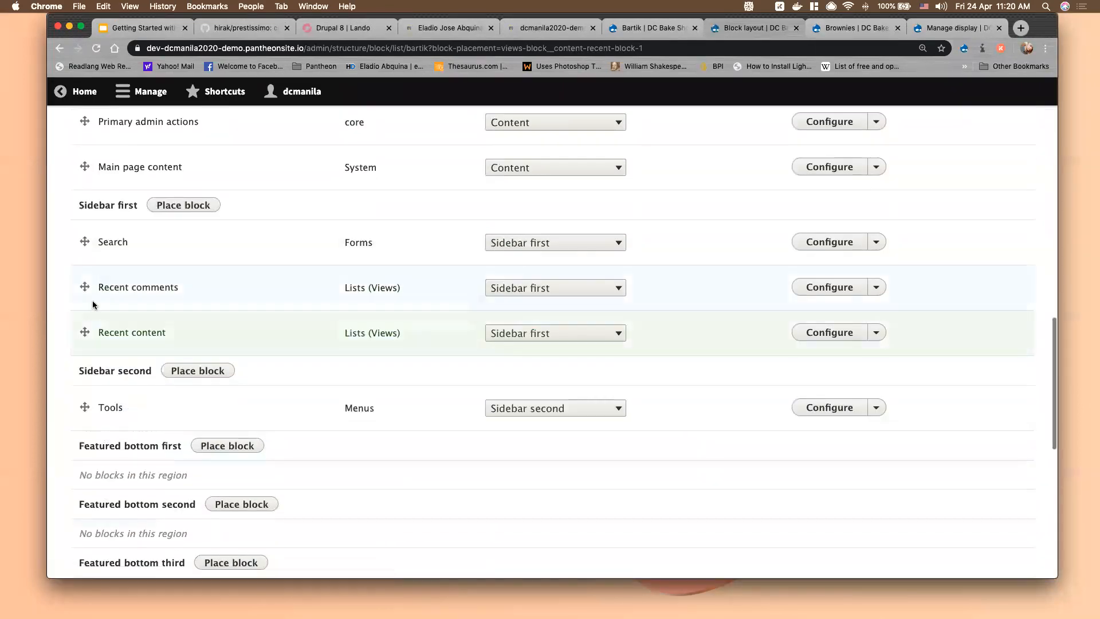
Reorder Recent content above Recent comments, save the blocks, and reload the Brownies page
drag(84, 333, 85, 287)
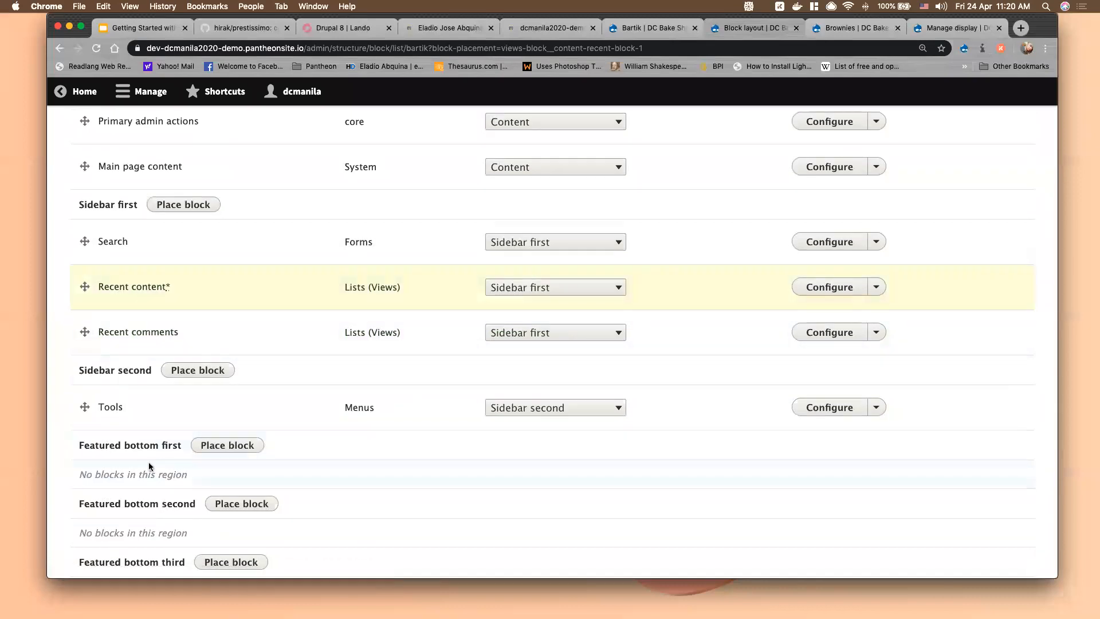
scroll(143, 466, down, 8)
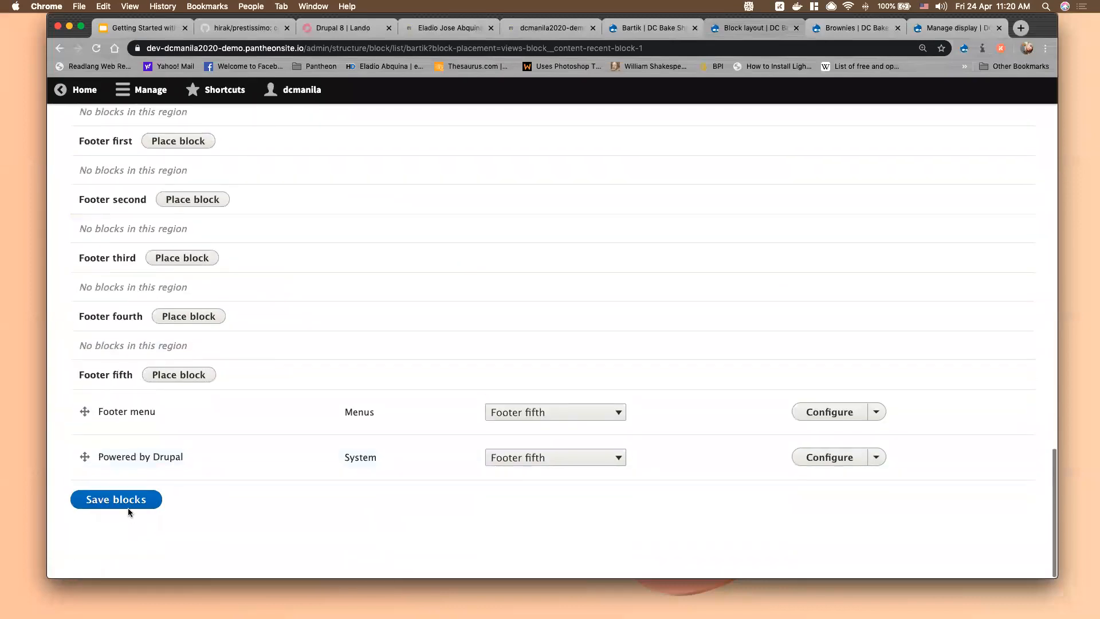
click(129, 508)
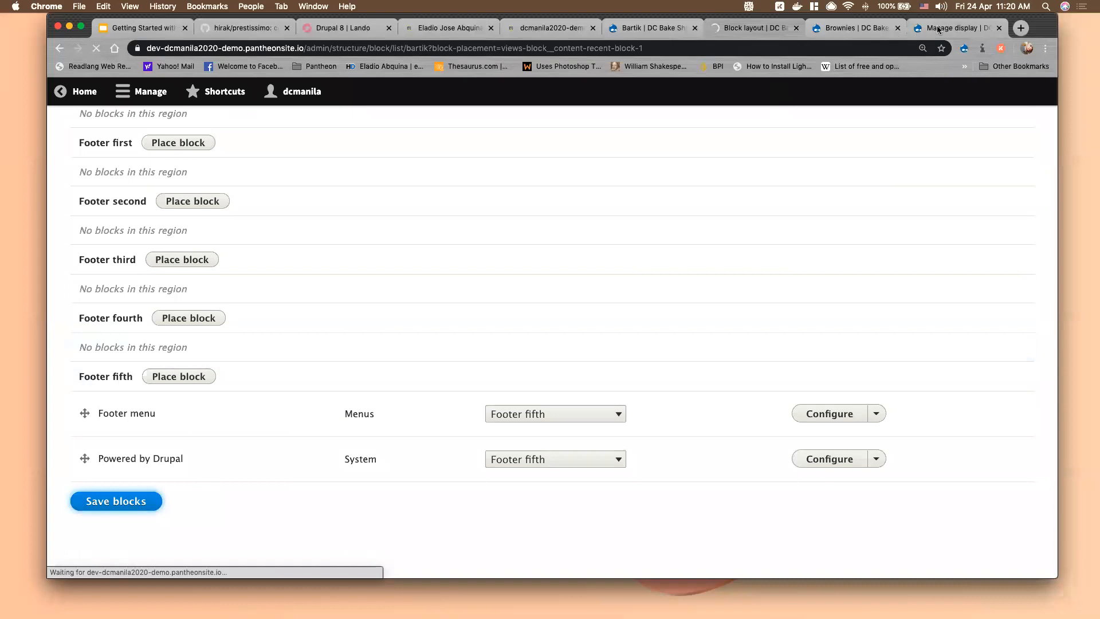
click(864, 29)
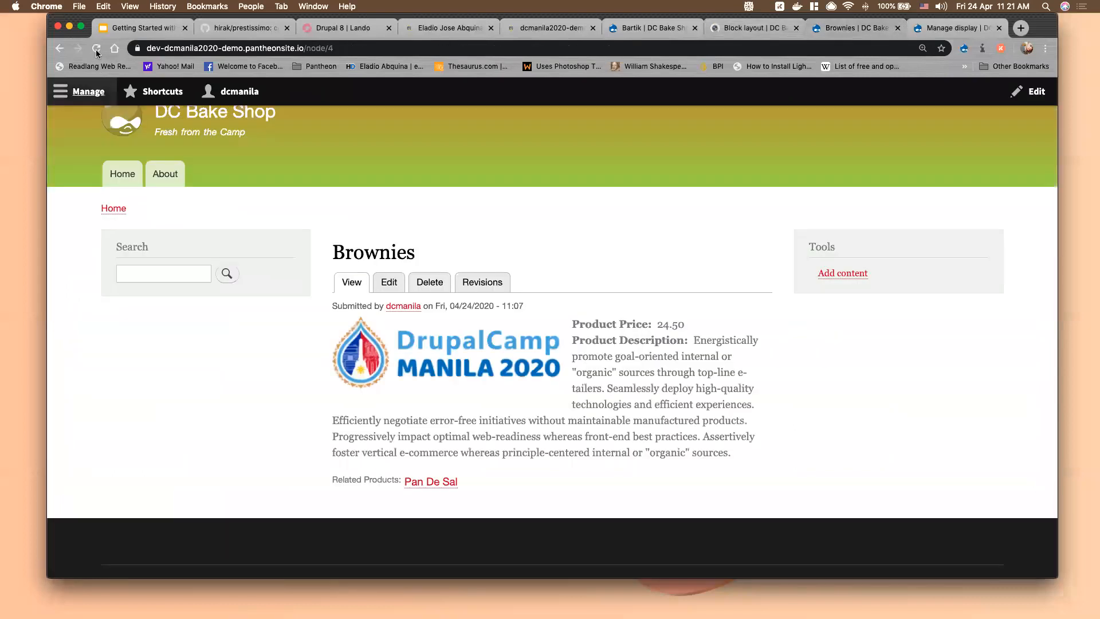
click(96, 50)
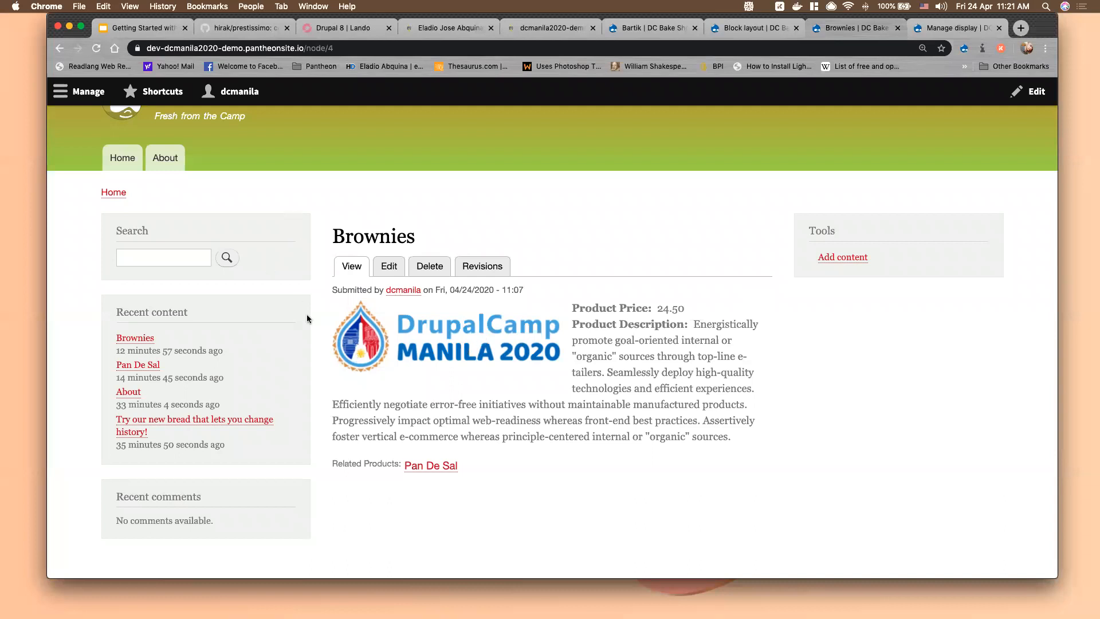
Open the Brownies page in a new tab and look over its sidebar blocks
right_click(146, 343)
click(172, 347)
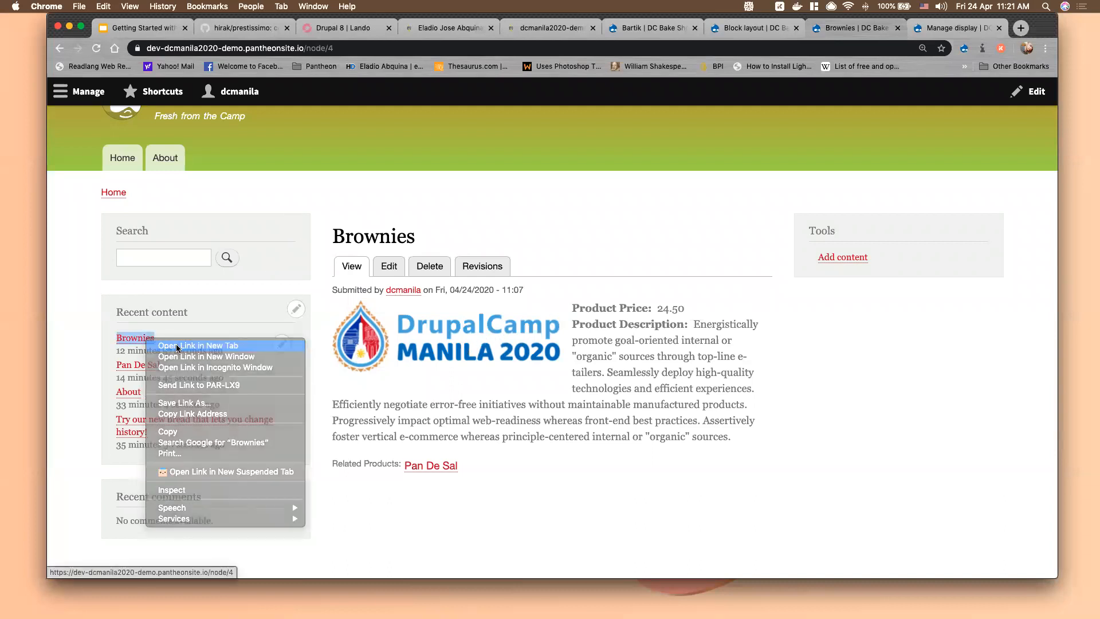
click(868, 28)
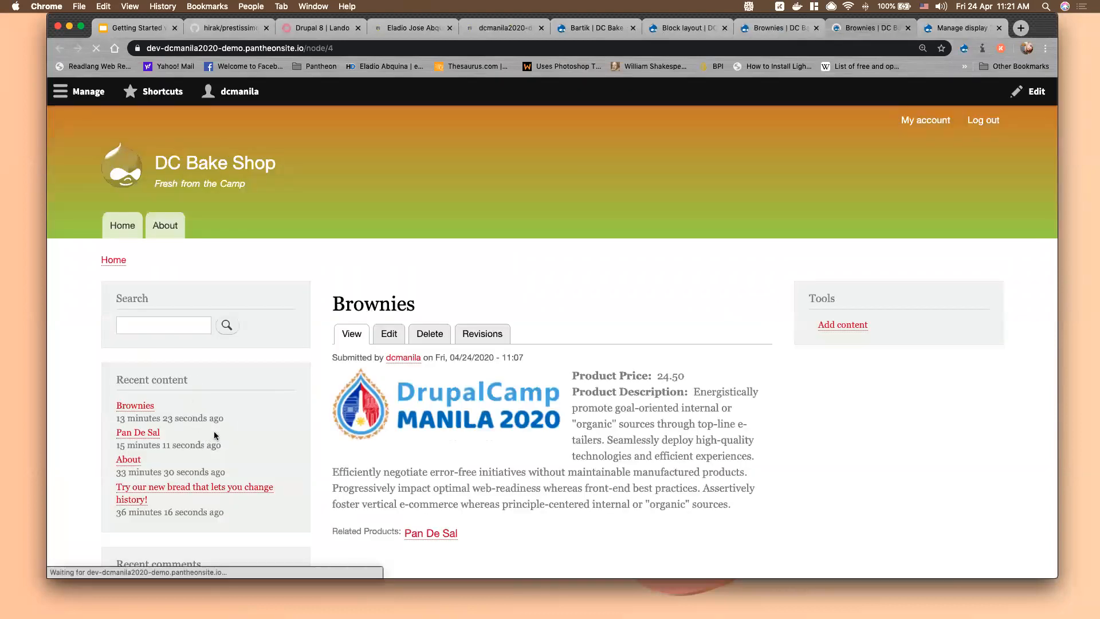
scroll(656, 406, down, 3)
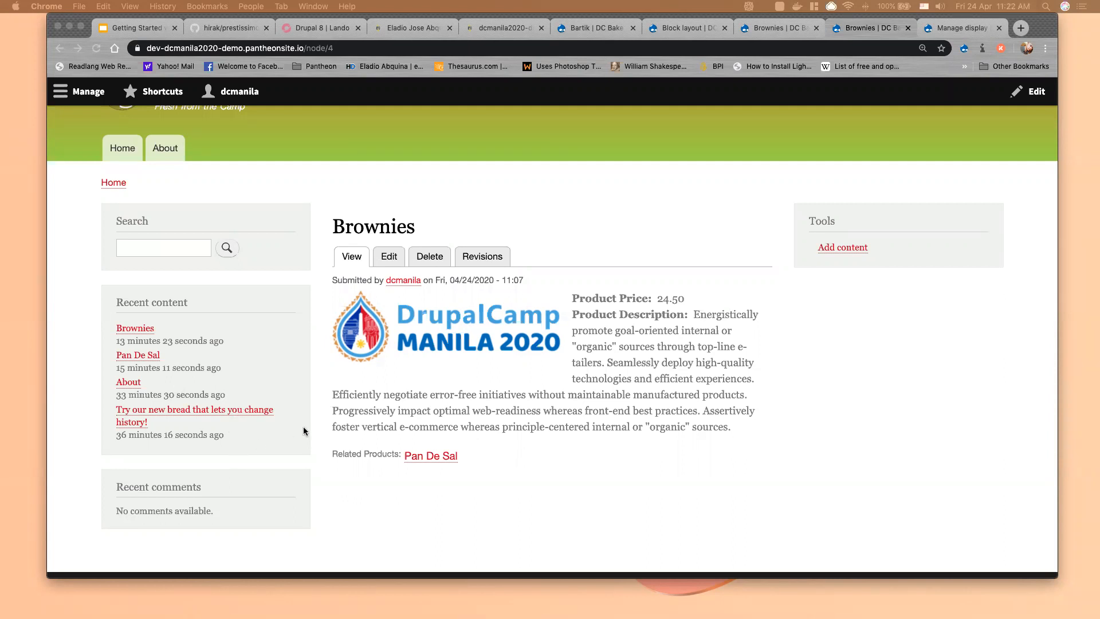
scroll(304, 431, down, 1)
scroll(298, 335, up, 1)
Open the Recent content block's configuration form via its quick-edit pencil
click(281, 300)
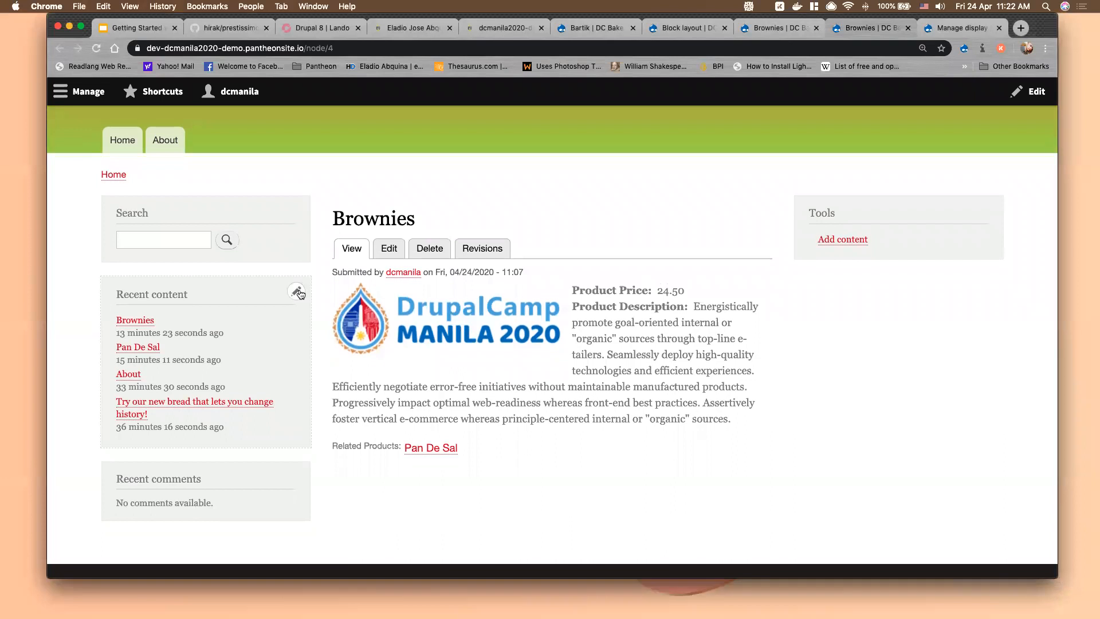
mouse_move(250, 379)
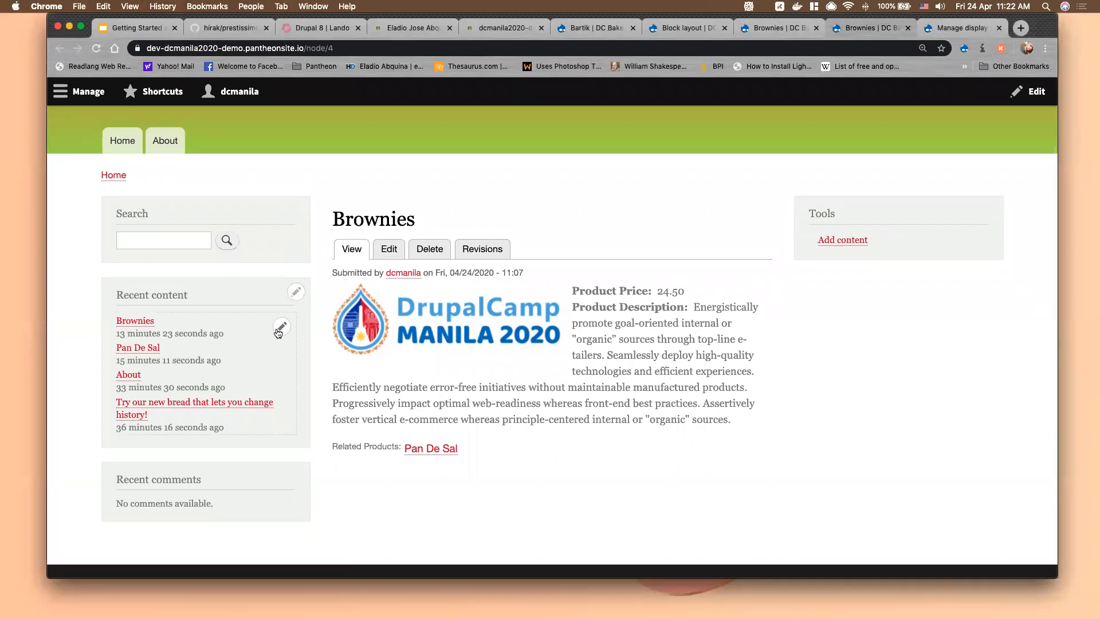
click(297, 298)
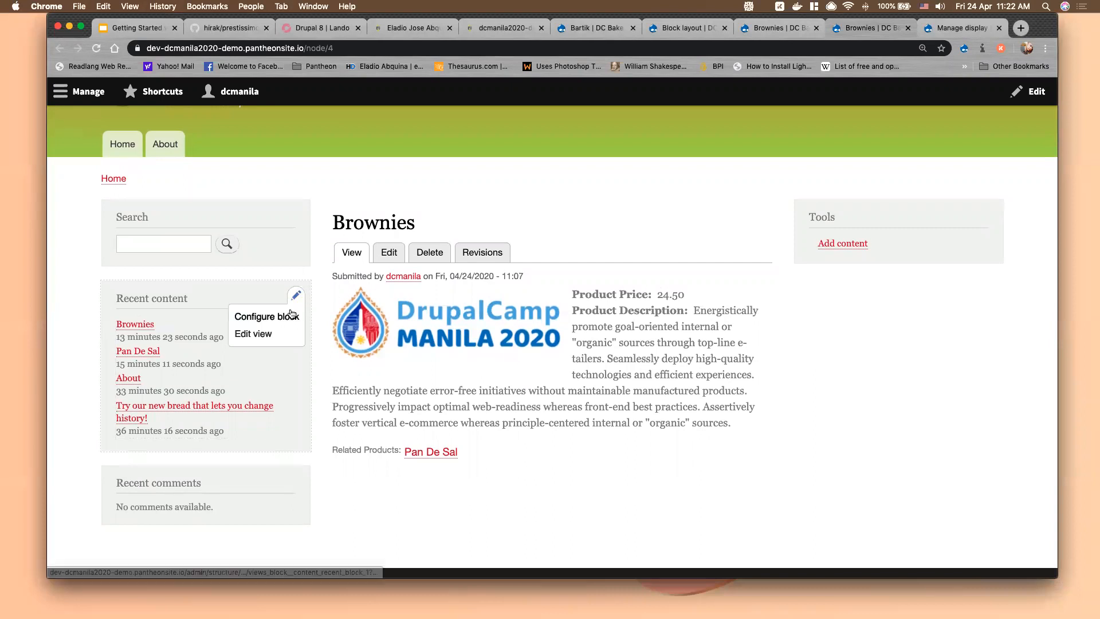
click(291, 318)
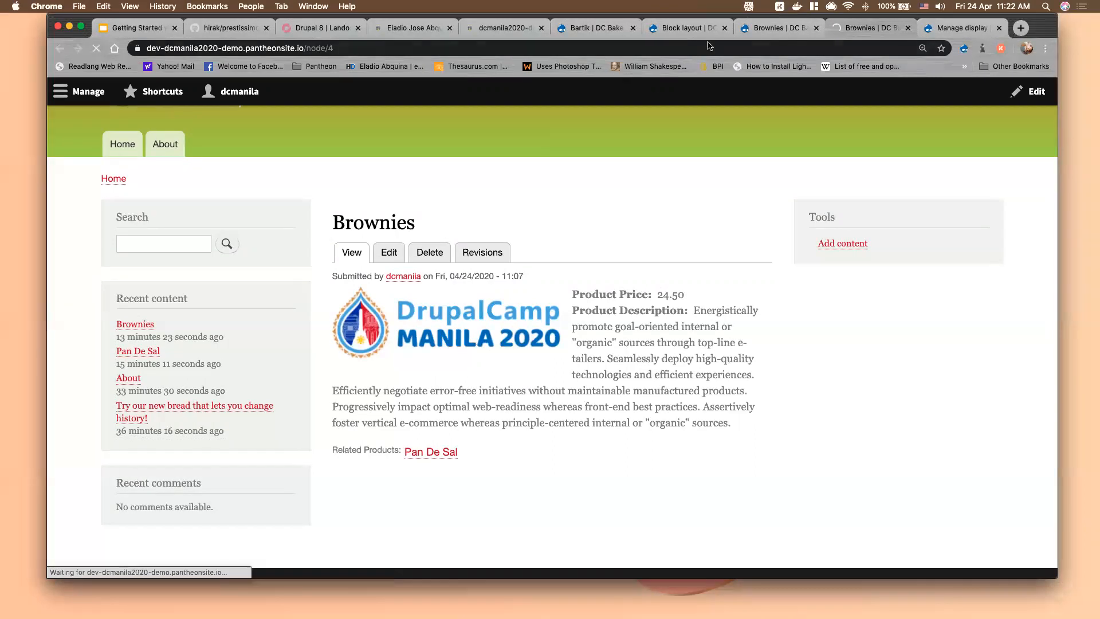
click(679, 29)
scroll(857, 415, down, 5)
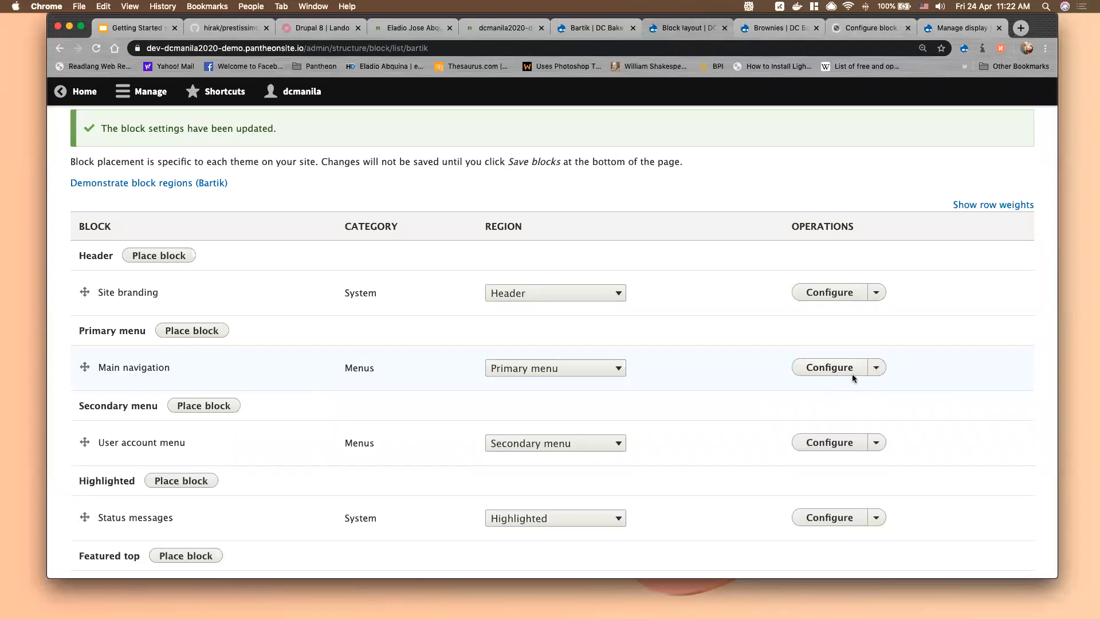
click(871, 30)
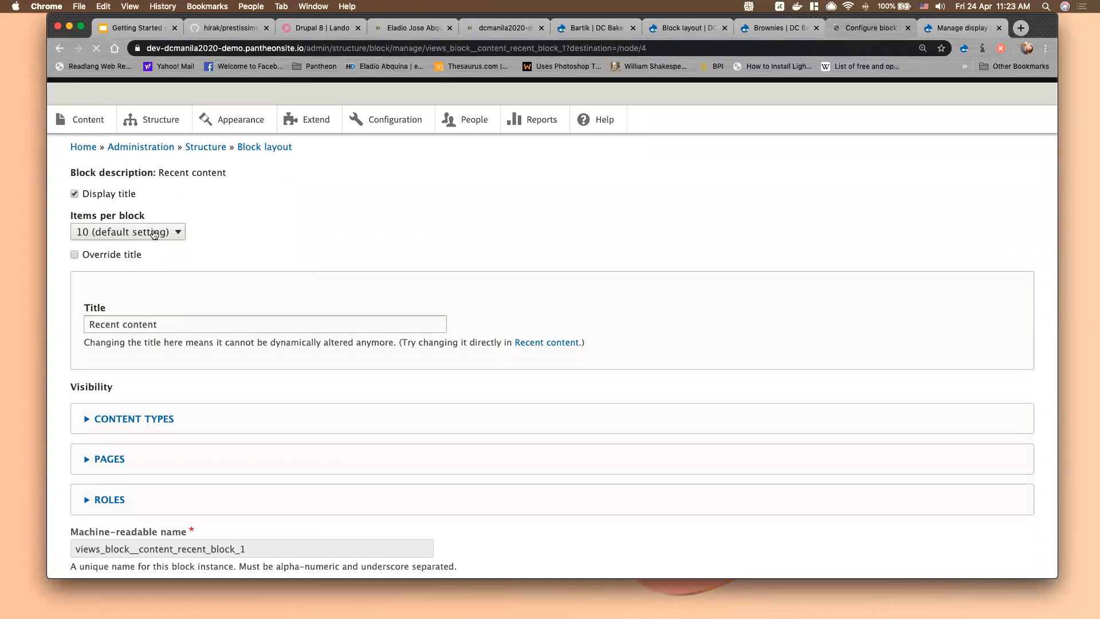
scroll(166, 477, down, 3)
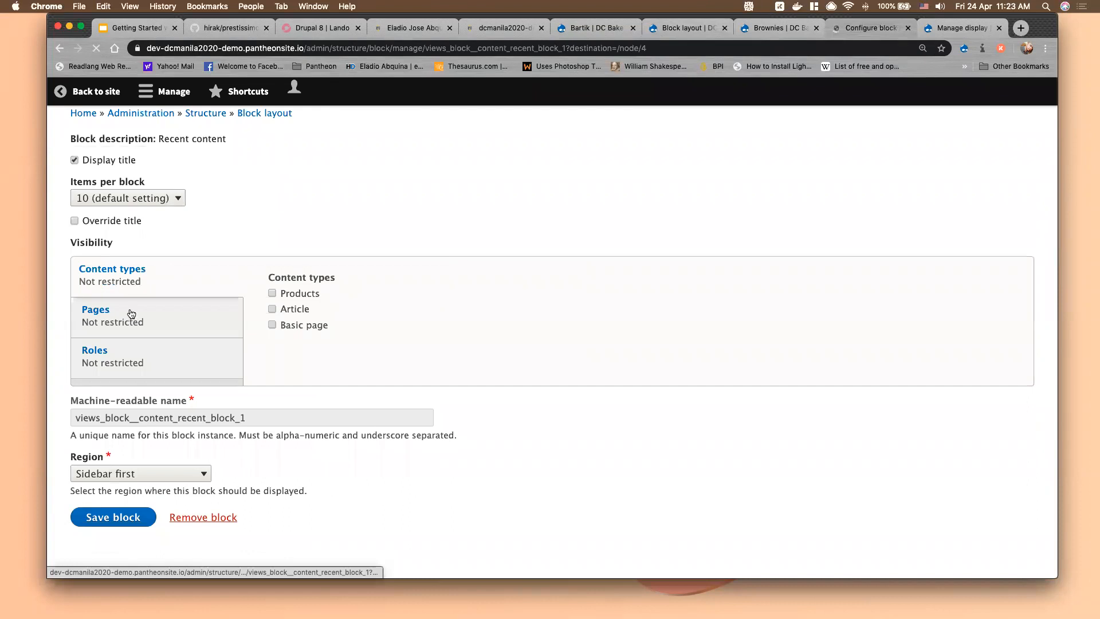
Restrict Recent content to the <front> page under Pages visibility and save the block
click(131, 314)
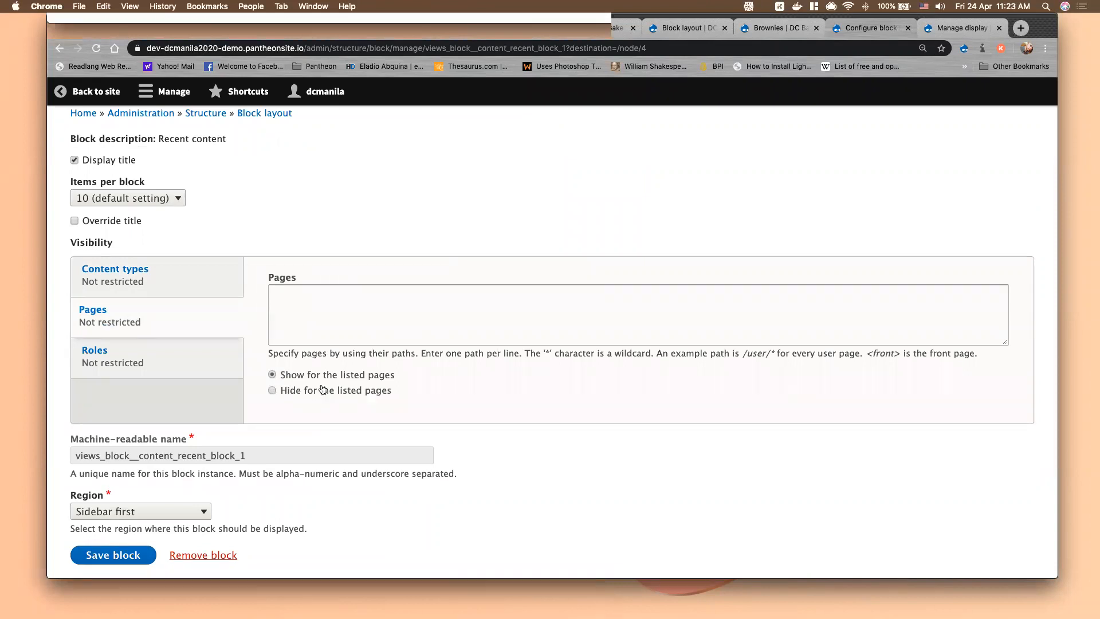
drag(867, 353, 902, 353)
key(super+c)
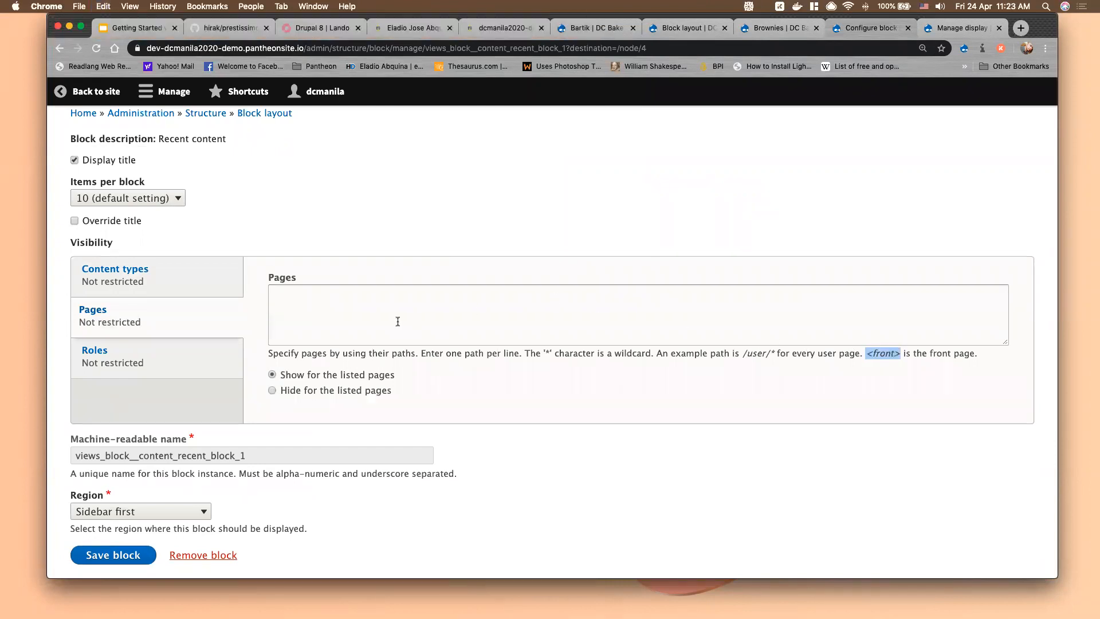
click(397, 322)
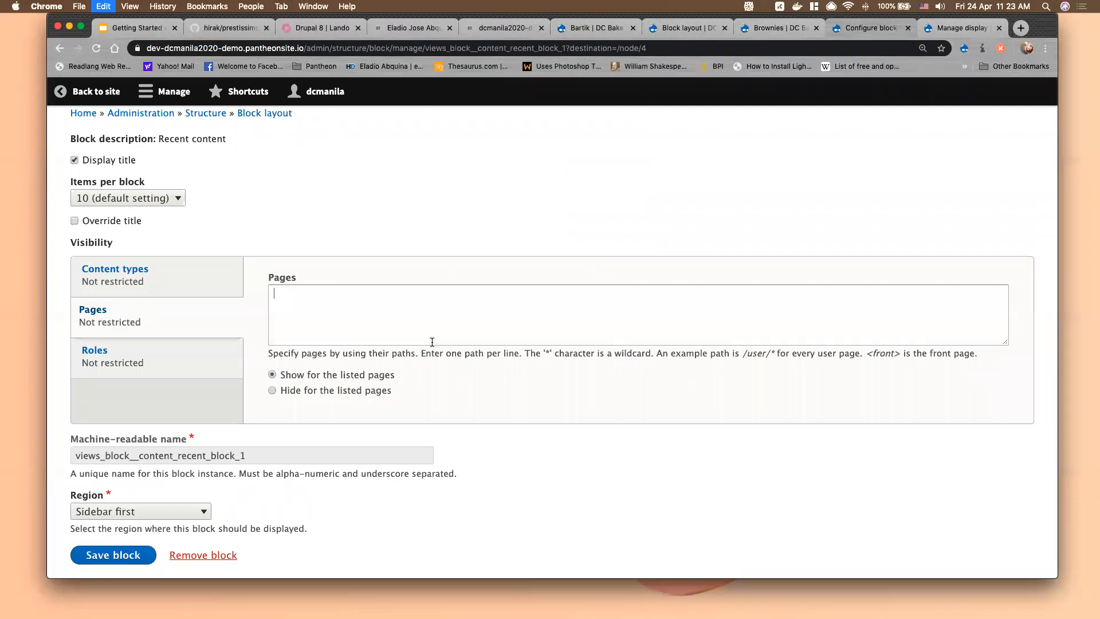
key(super+v)
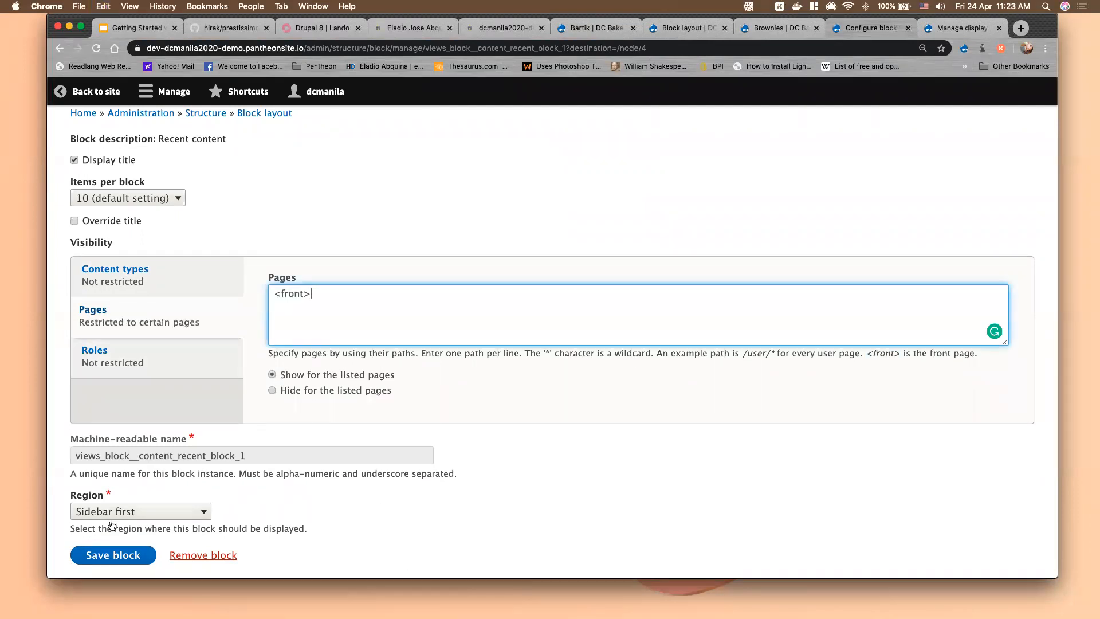
click(107, 554)
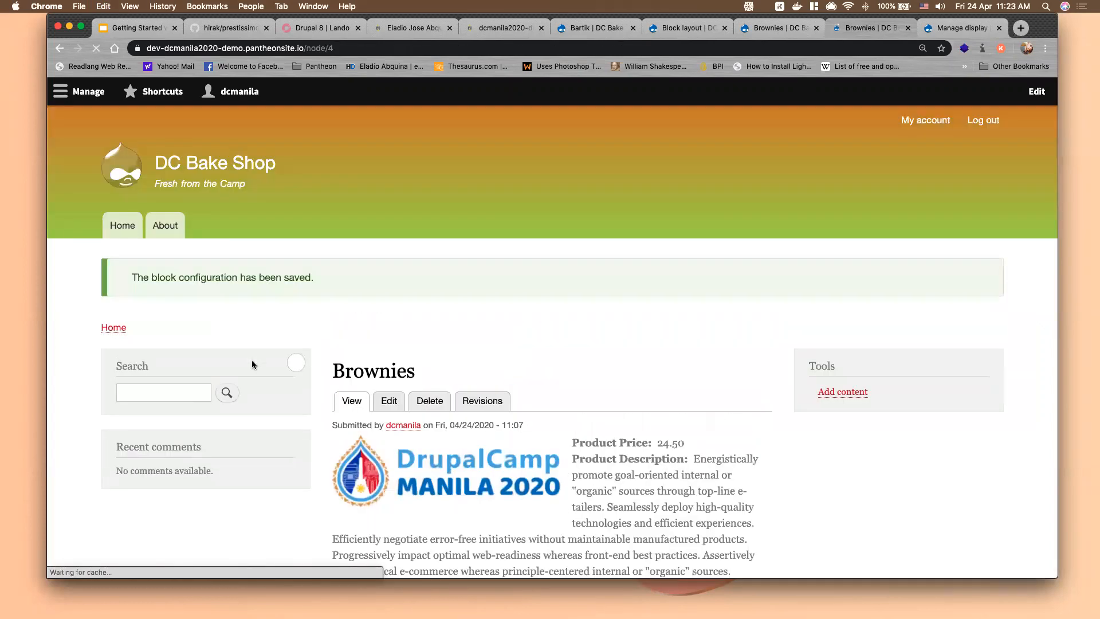
Go to the DC Bake Shop home page, briefly checking the Manage display tab
scroll(259, 386, down, 5)
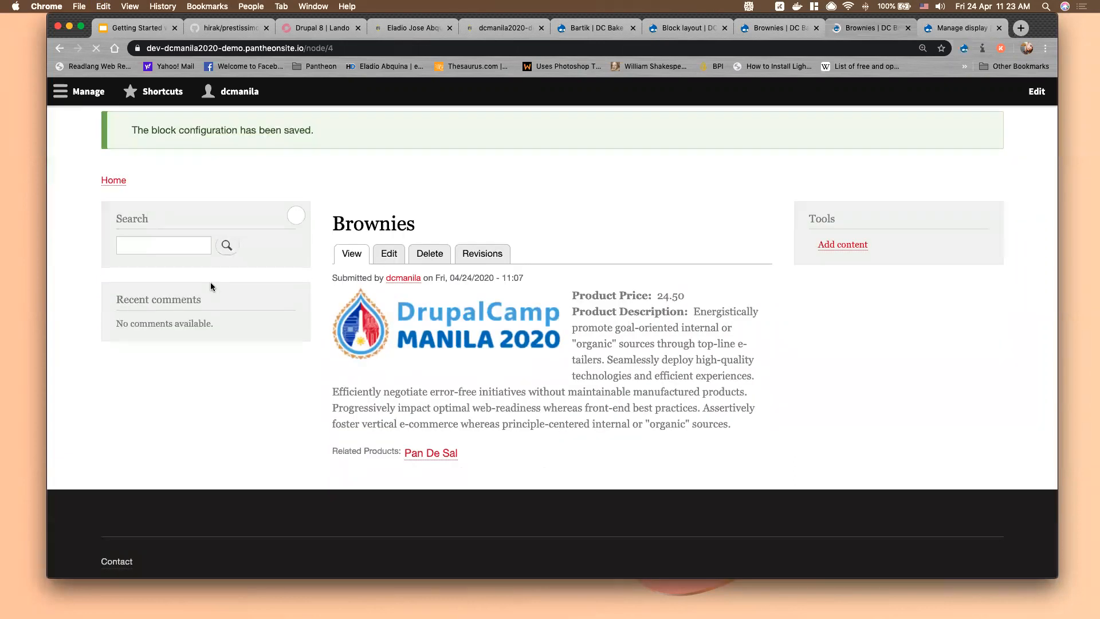
scroll(232, 303, up, 3)
click(121, 164)
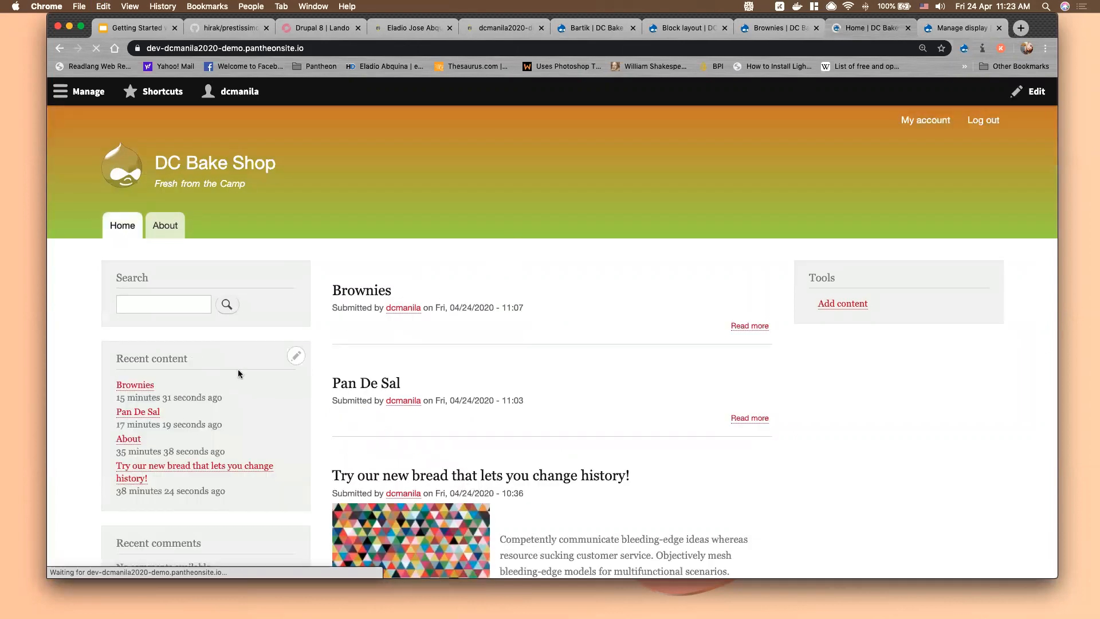
click(951, 27)
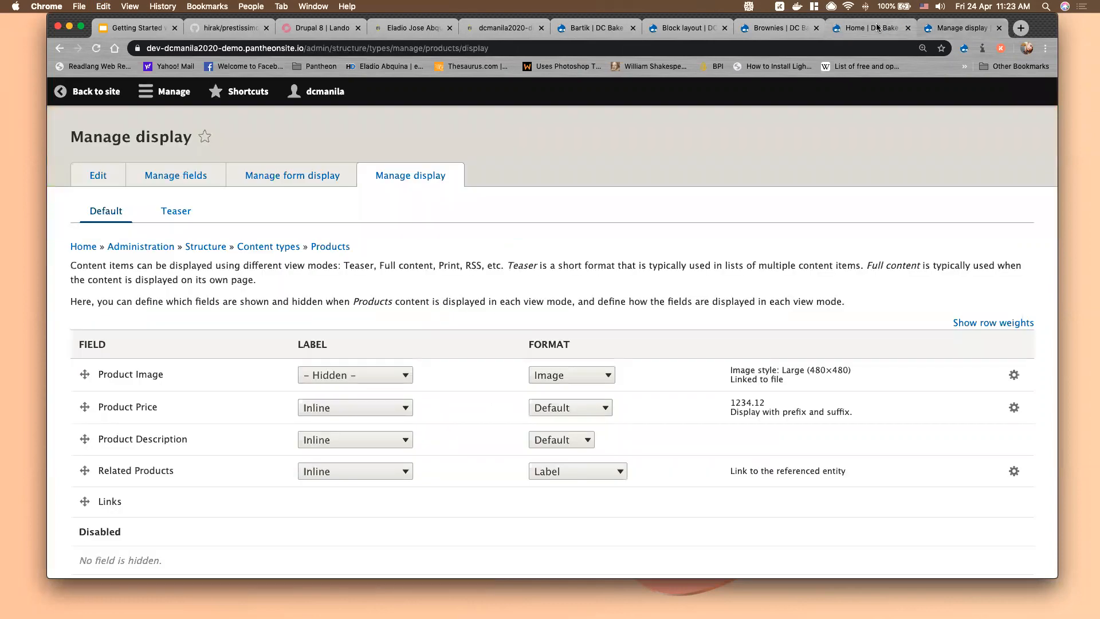
click(876, 27)
Also limit Recent content's visibility to the Article content type and save the block
scroll(280, 465, down, 1)
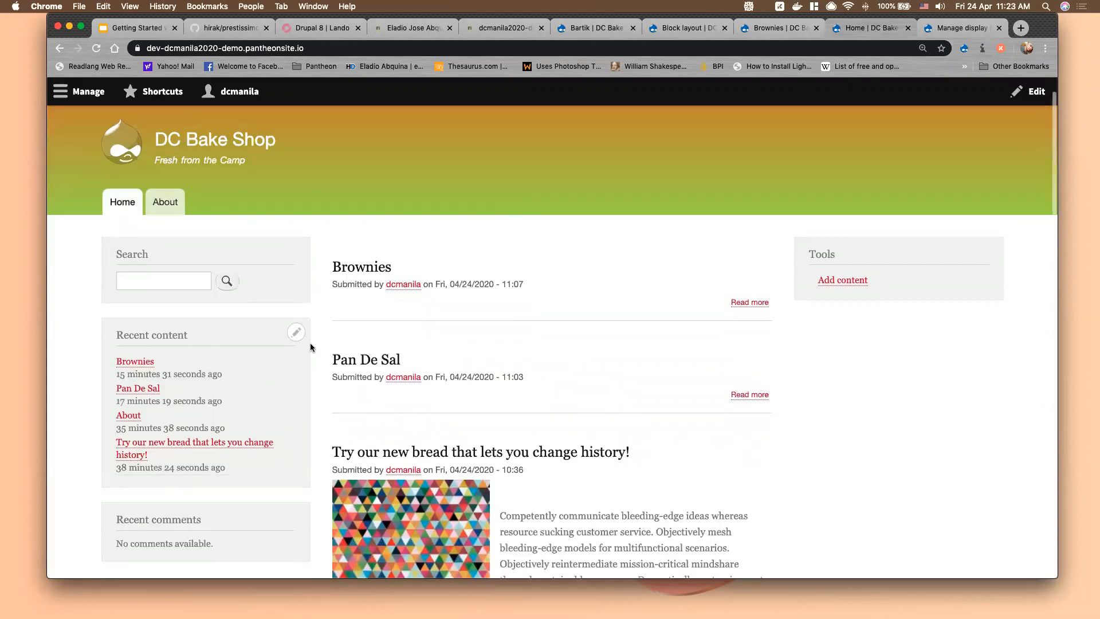
click(296, 333)
click(286, 354)
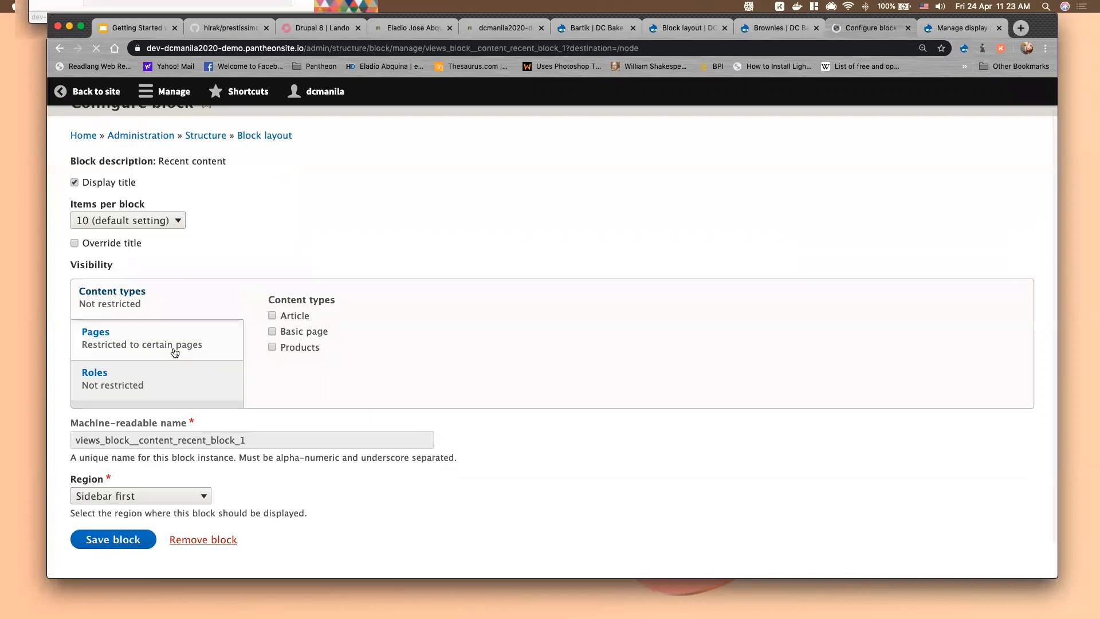
click(175, 352)
click(172, 314)
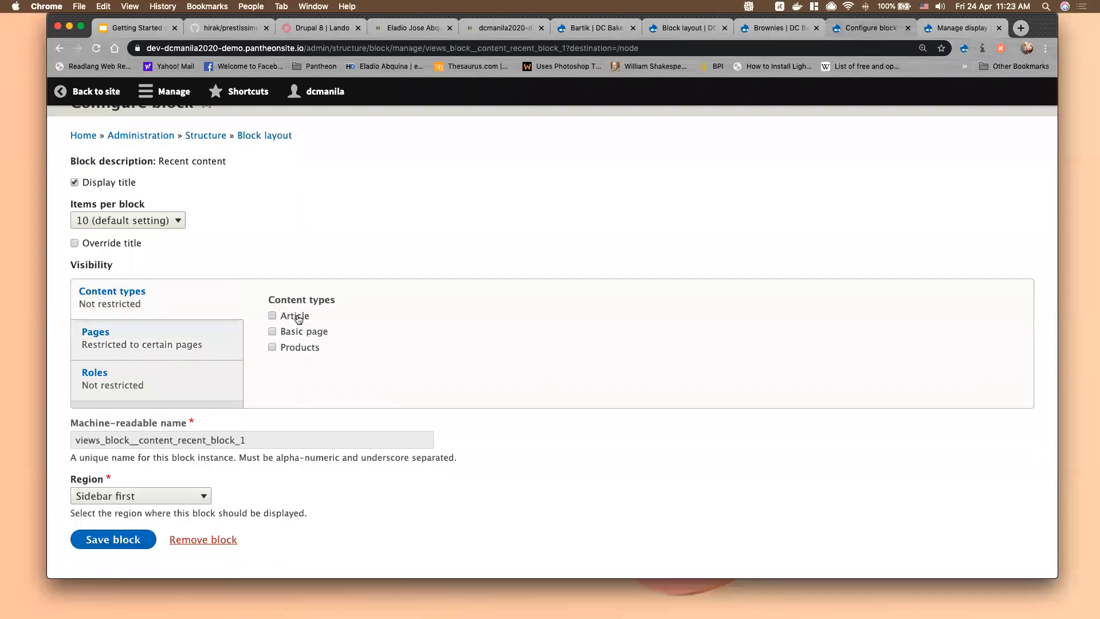
click(297, 317)
click(164, 353)
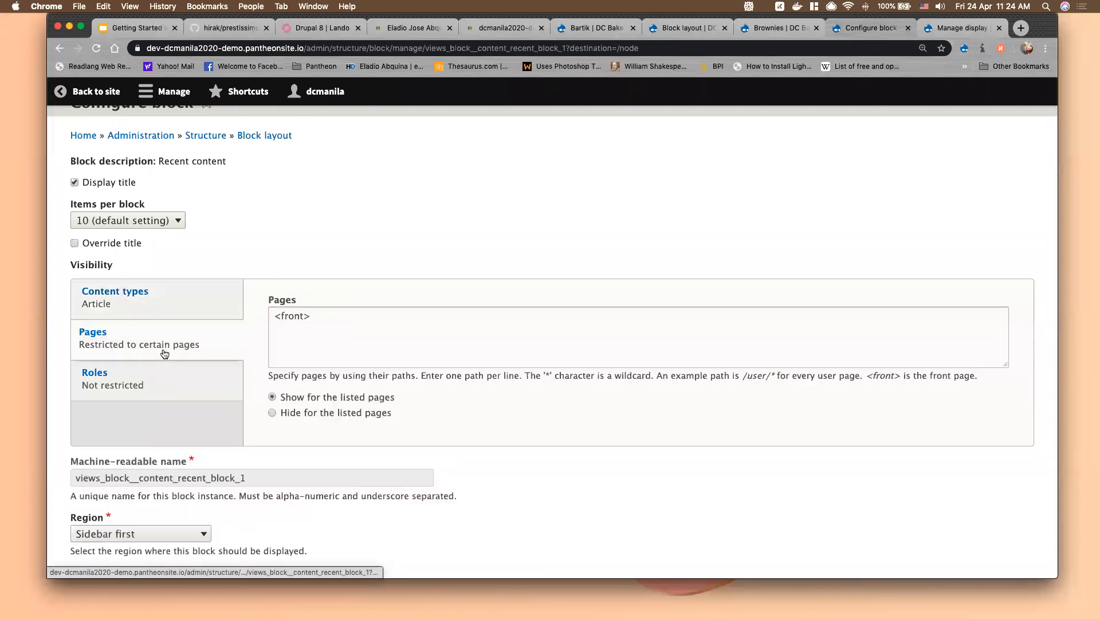
click(160, 387)
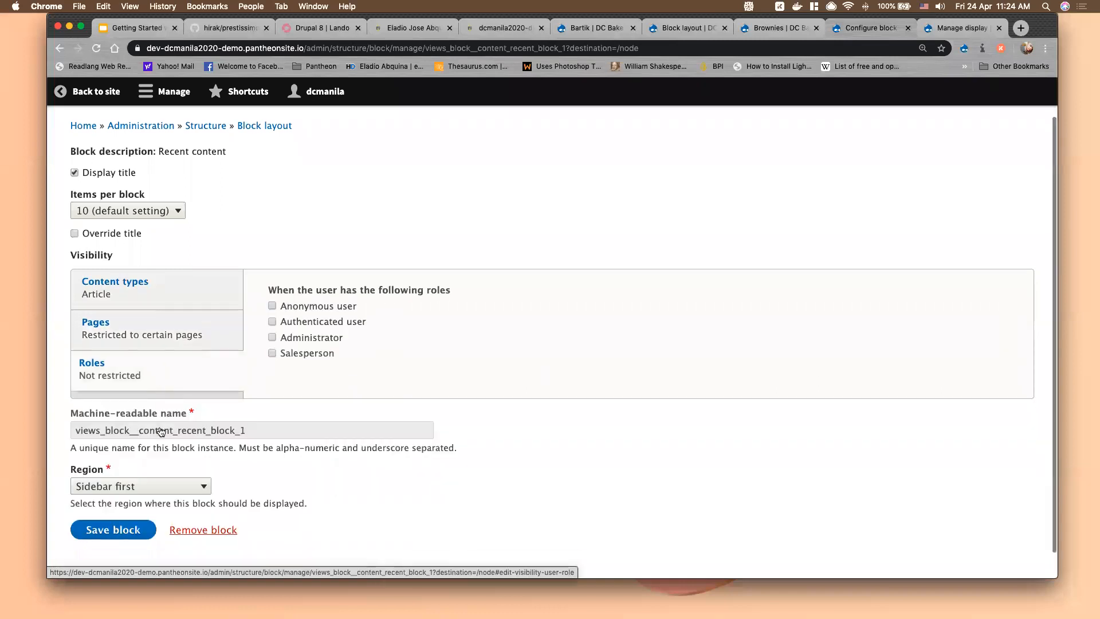
scroll(160, 387, down, 2)
click(112, 501)
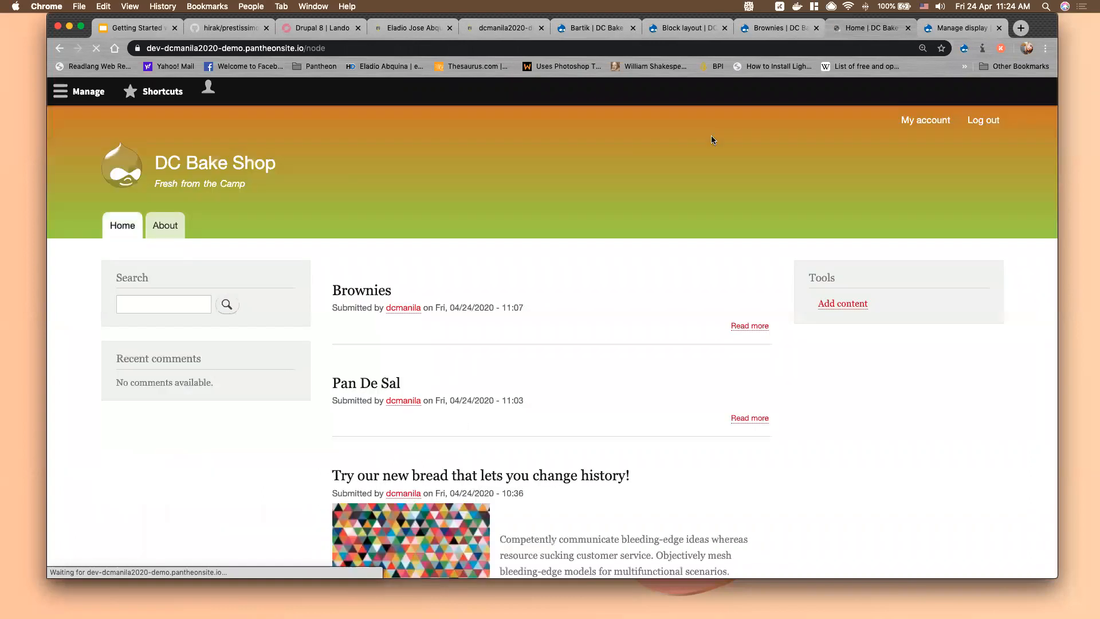
click(687, 27)
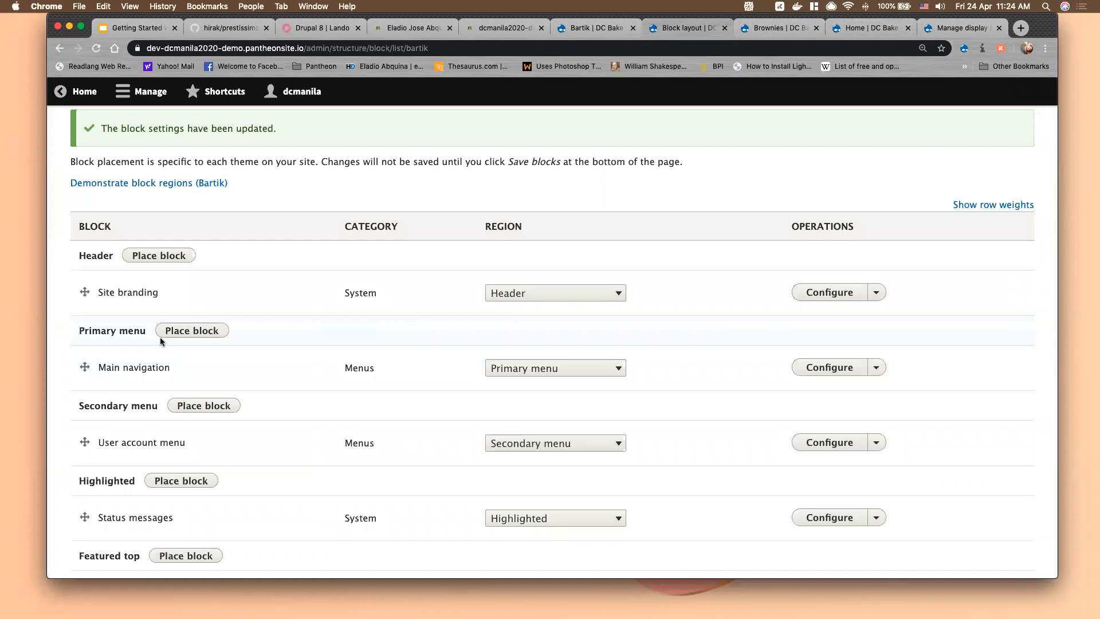
From Sidebar second's Place block list, choose '+ Add custom block'
scroll(160, 339, down, 6)
scroll(161, 342, down, 6)
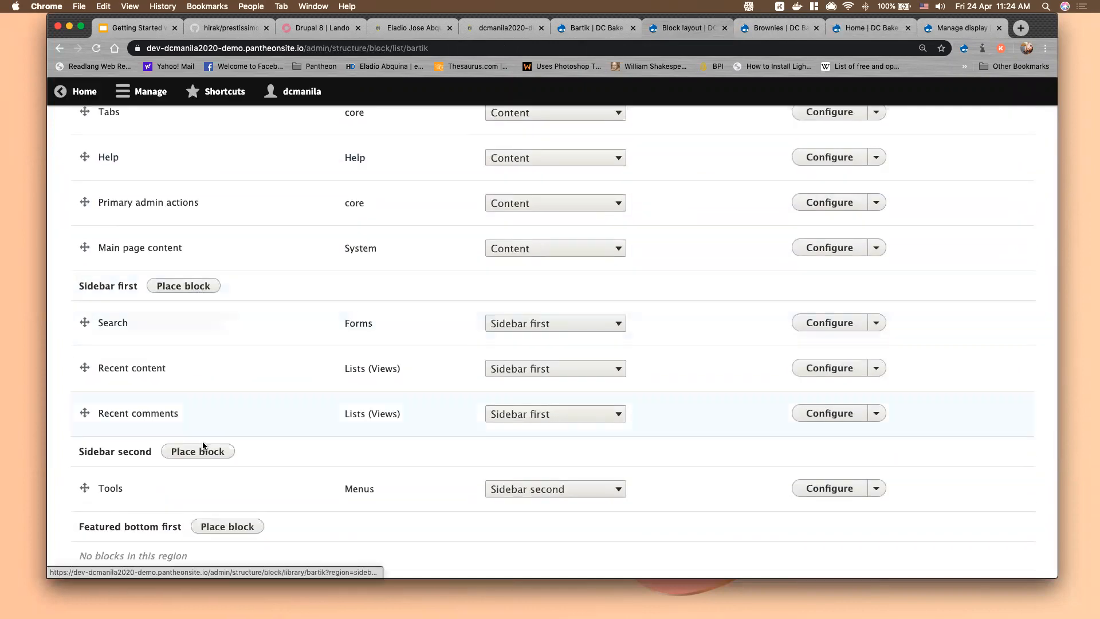
scroll(209, 450, down, 1)
click(204, 415)
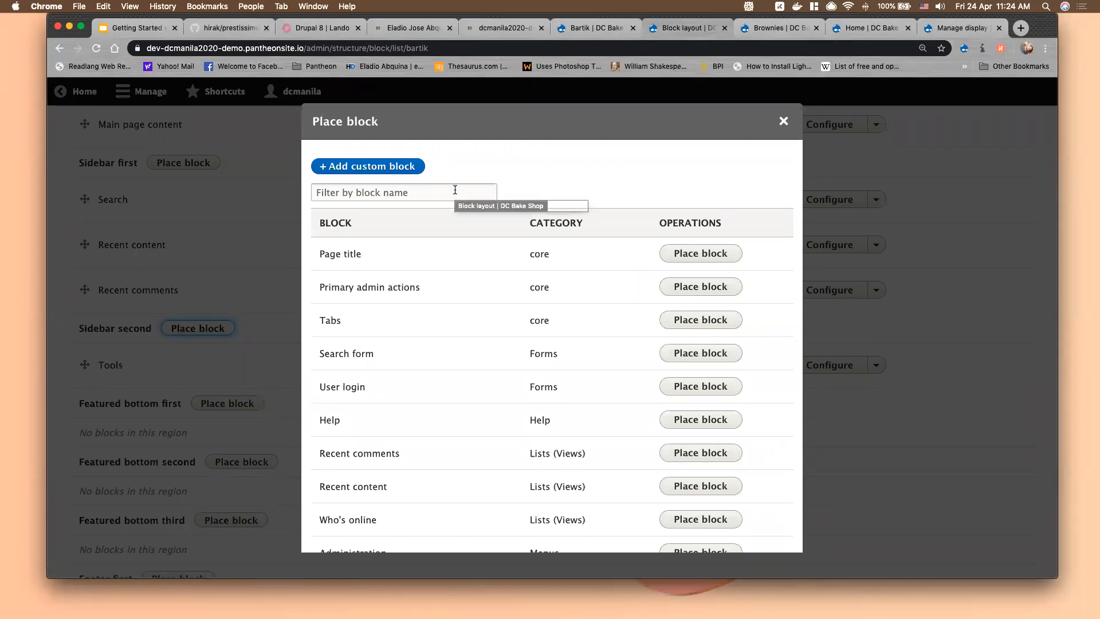
scroll(454, 190, down, 10)
scroll(456, 192, up, 10)
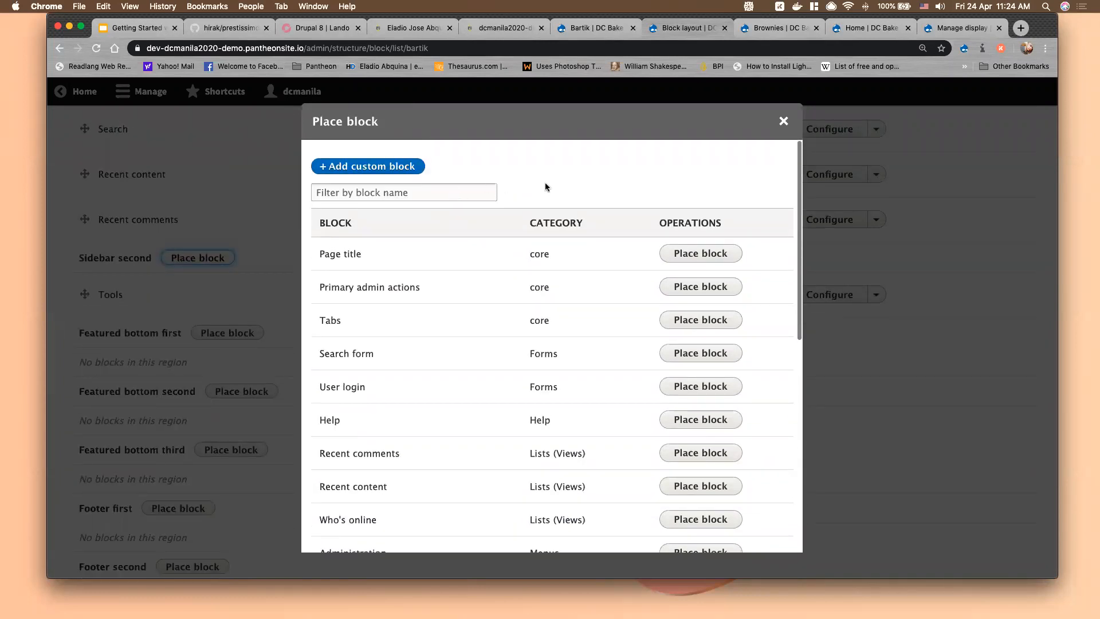
scroll(553, 189, up, 5)
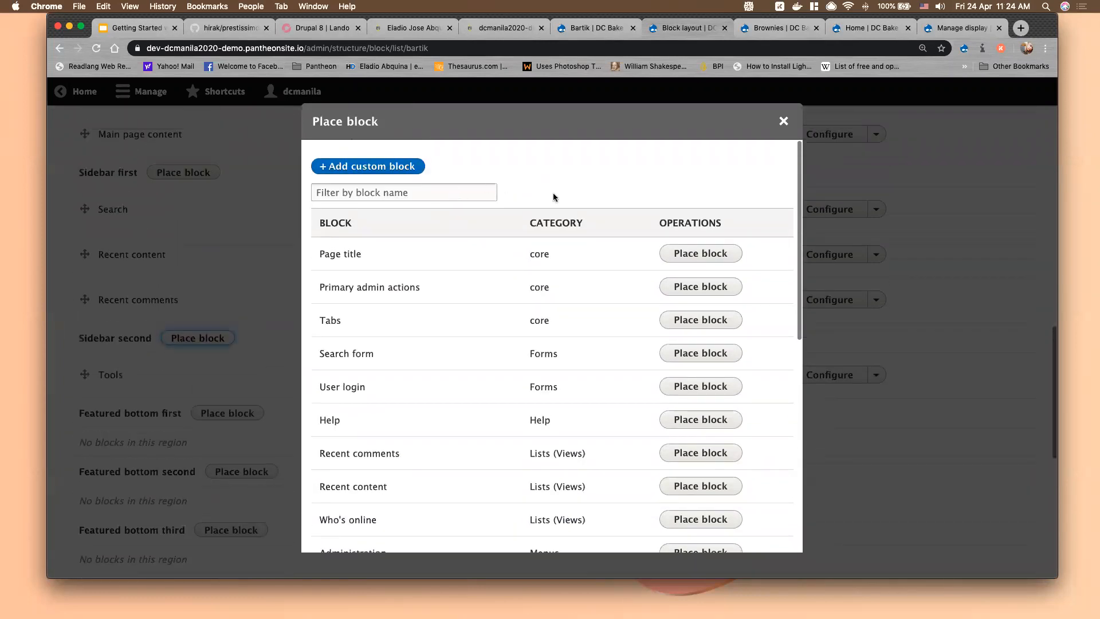
click(367, 170)
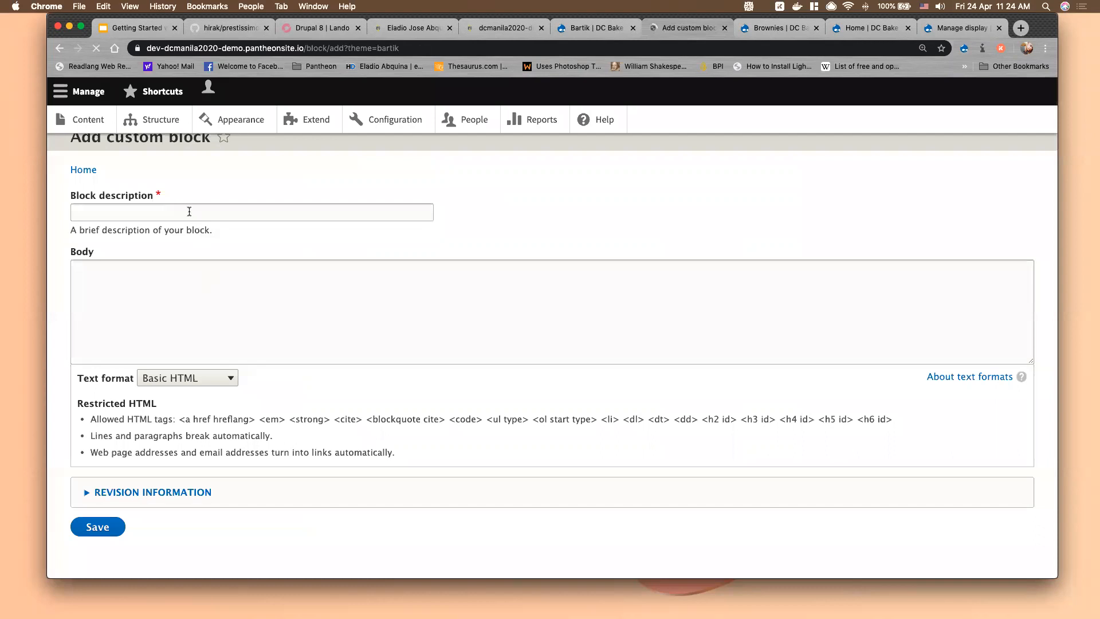
Enter description 'Banner Promo' and body 'We offer free Futuristic Cakes! Limited Time only. See here for details'
click(189, 212)
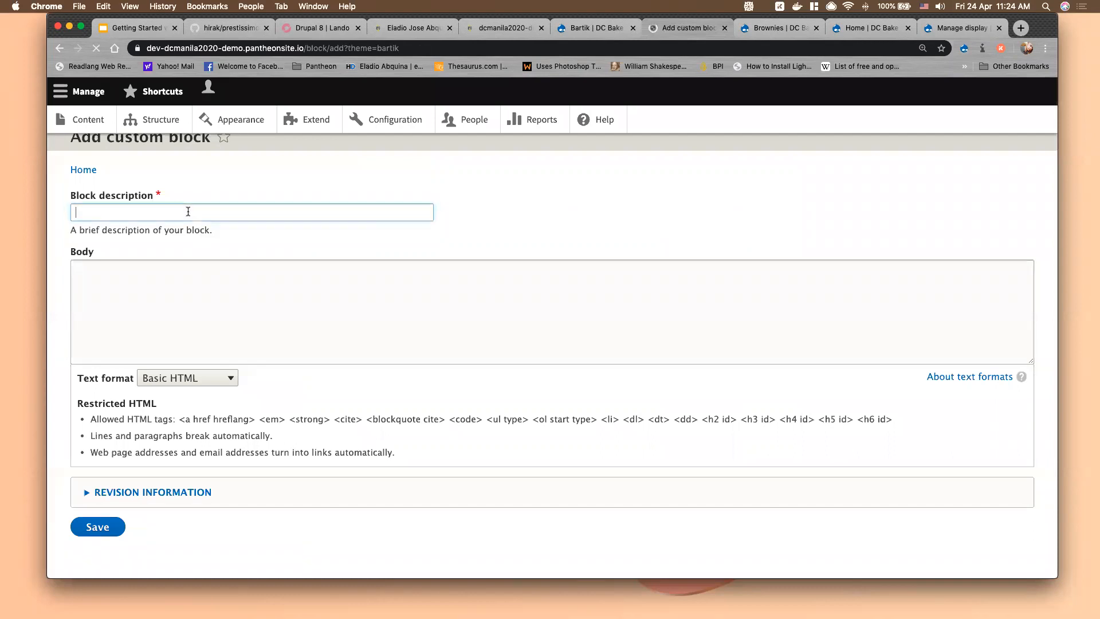
text(C)
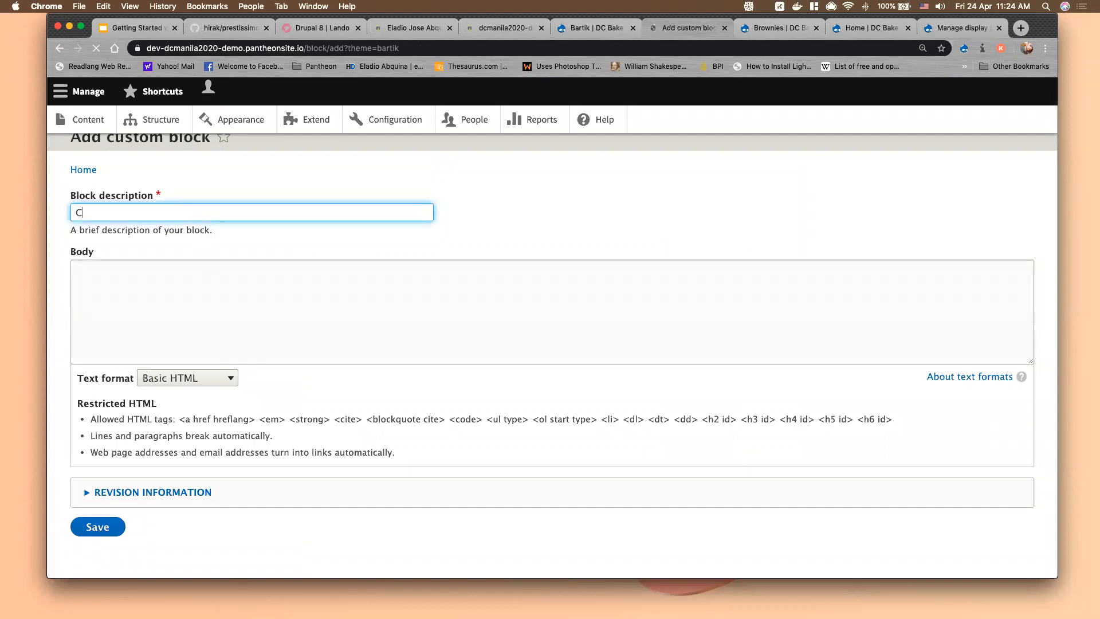
key(BackSpace)
key(BackSpace)
text(Bann)
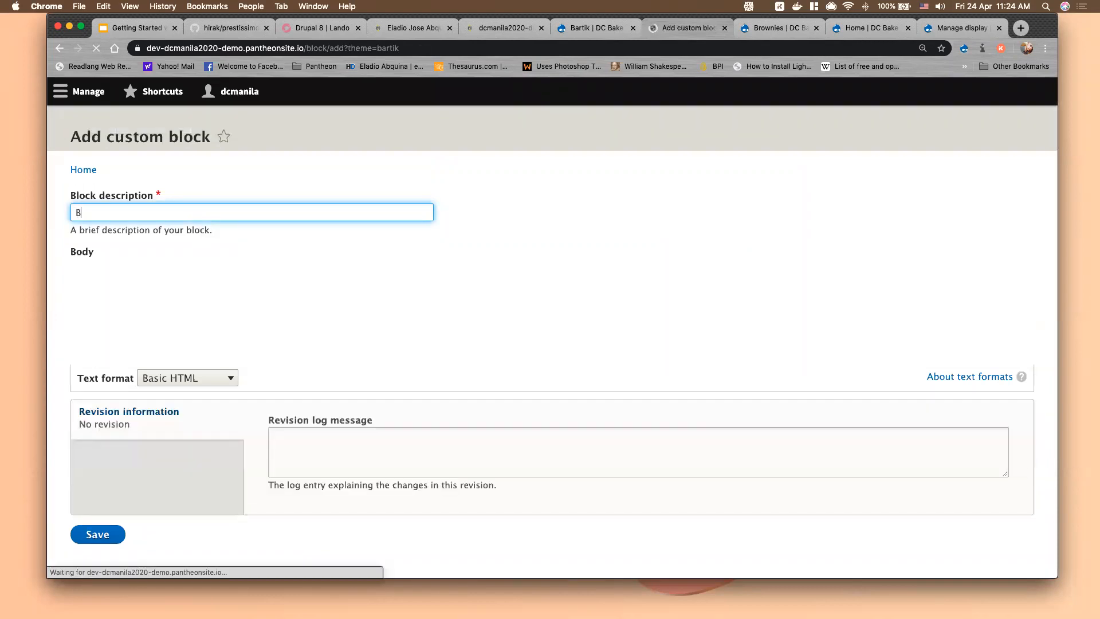
text(er Por)
key(BackSpace)
key(BackSpace)
text(romo)
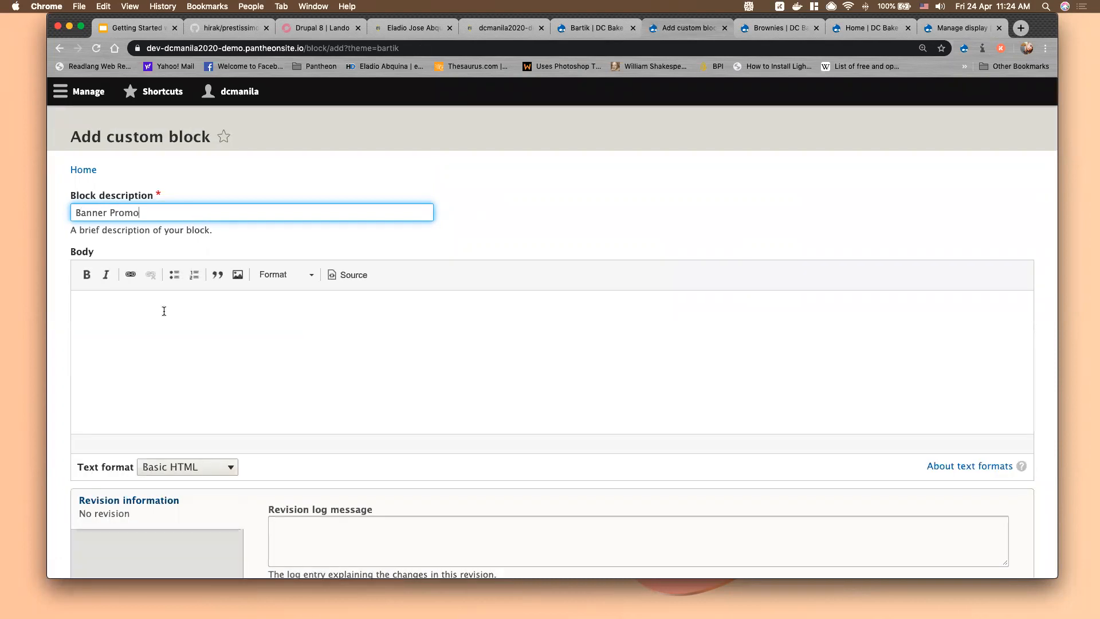
click(164, 311)
text(We offer free Futurisi)
key(BackSpace)
text(tic )
text(Cakes)
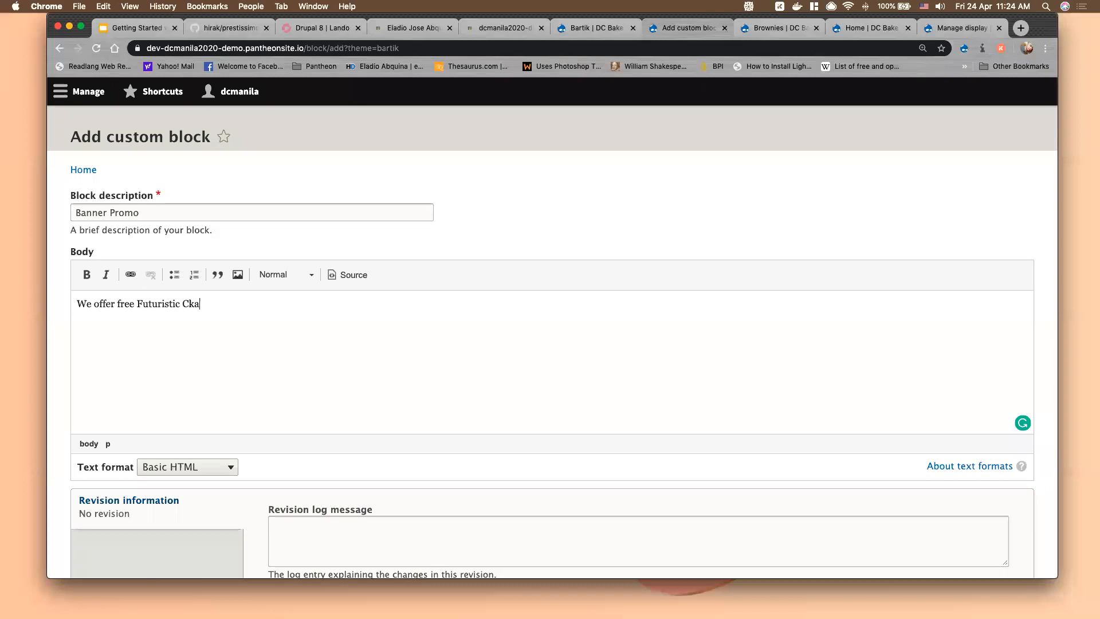
text(! Limited Time only. Se)
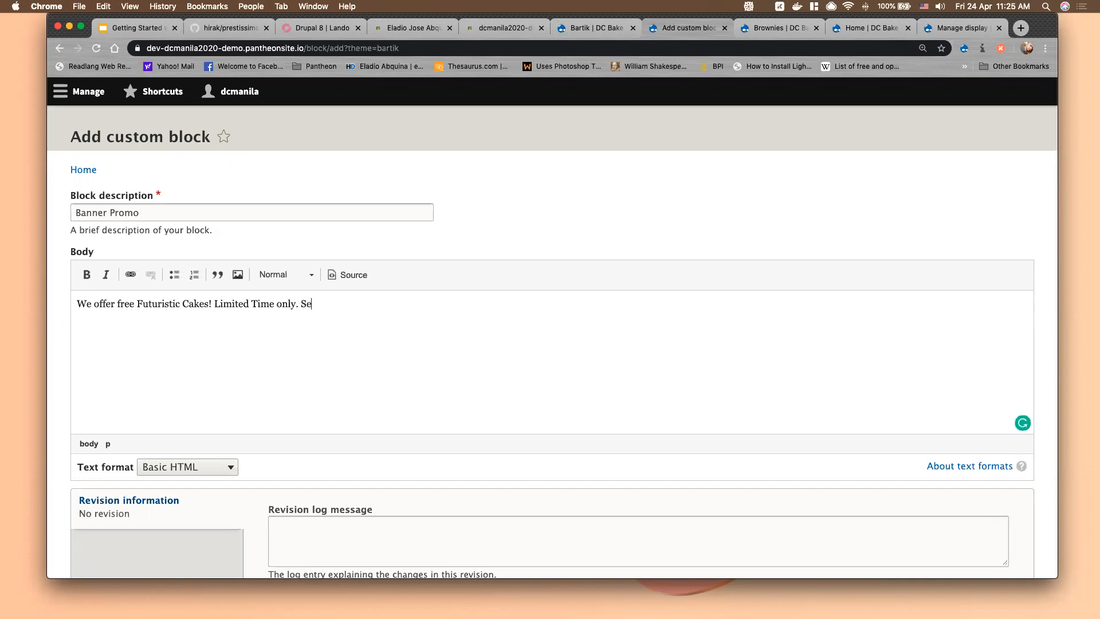
text(e here for details!)
Format the body as Heading 2 without a block quote and save the block
key(super+a)
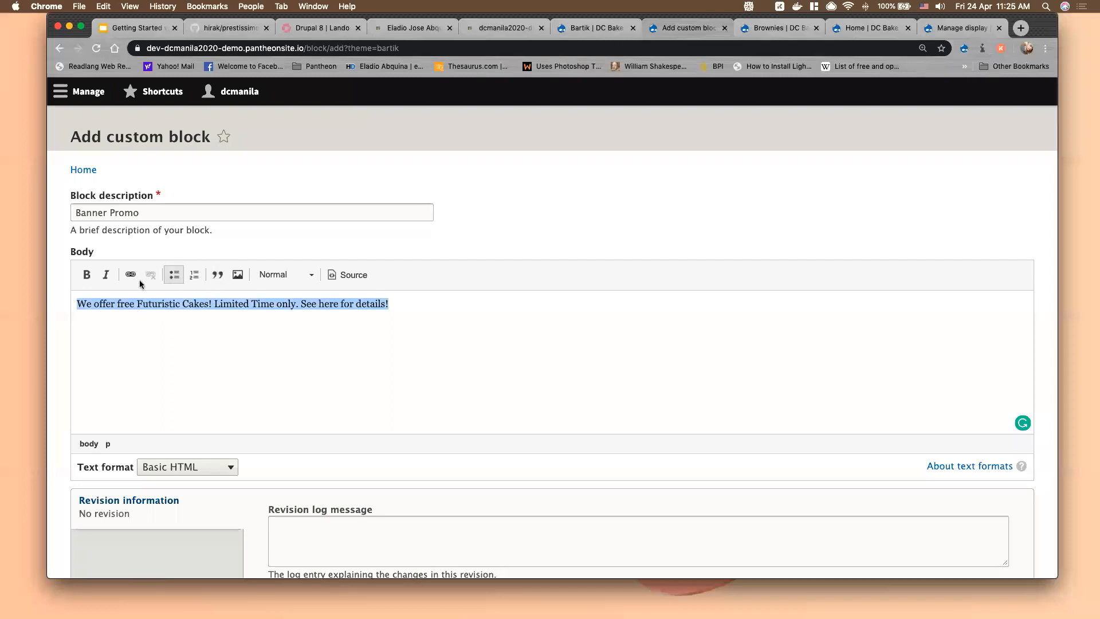
click(290, 275)
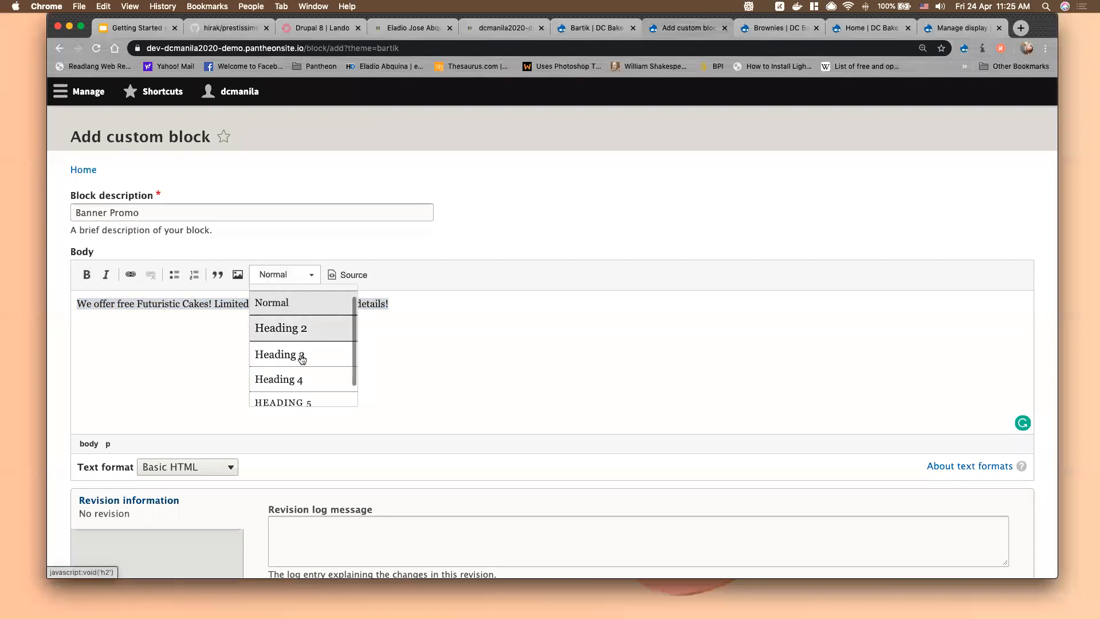
click(300, 335)
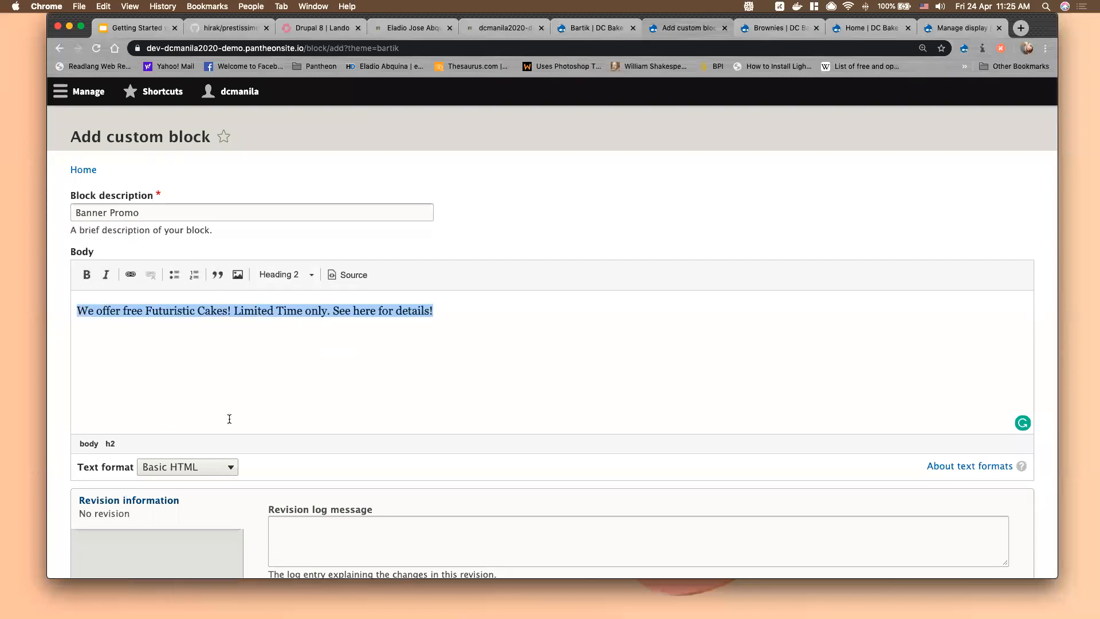
click(215, 277)
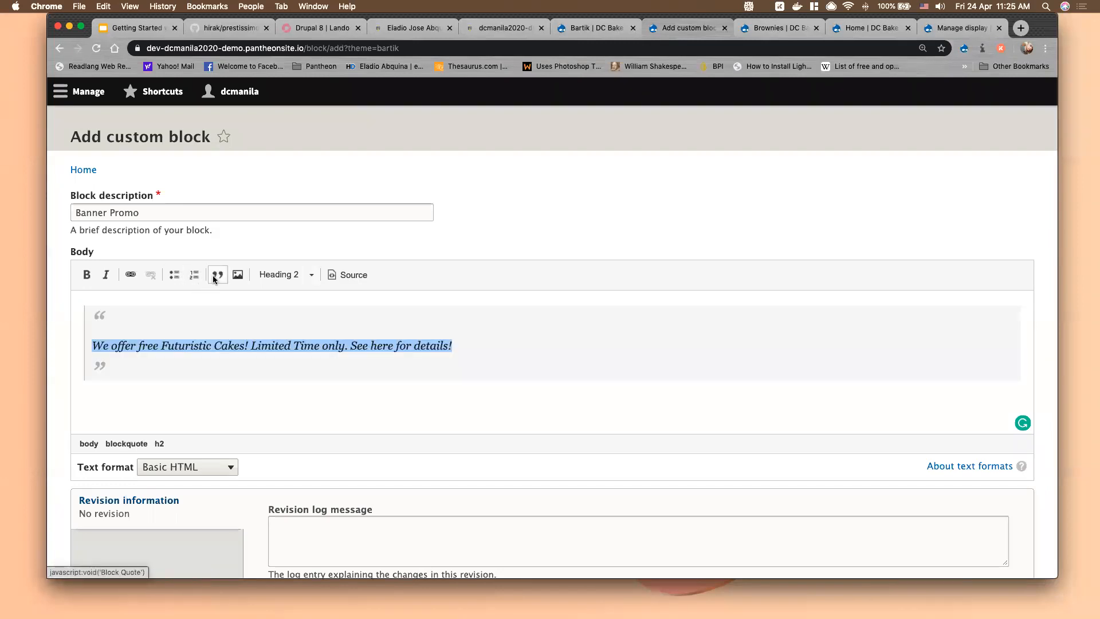
click(214, 279)
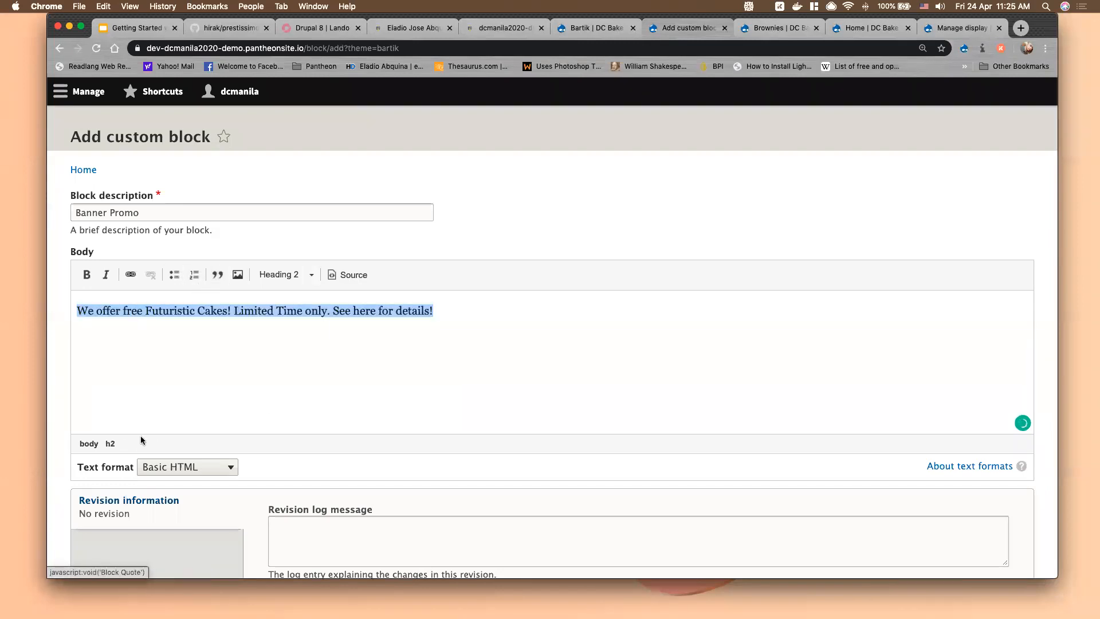
scroll(154, 436, down, 5)
click(97, 497)
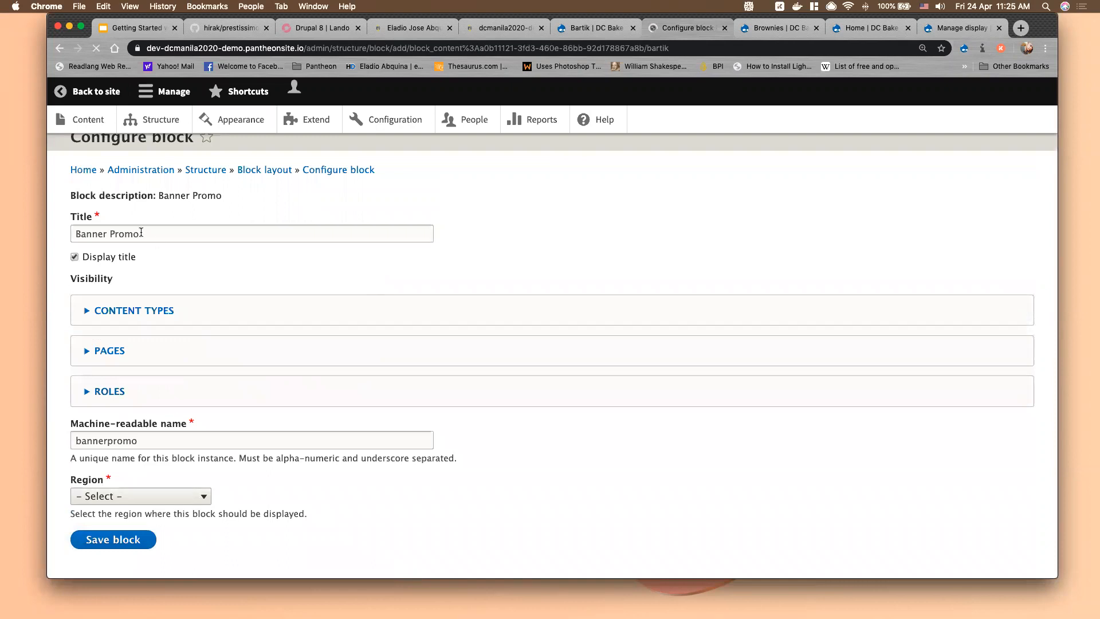
Assign Banner Promo to the Sidebar second region, save it, and return to the Brownies page
drag(125, 257, 163, 251)
click(139, 454)
click(139, 455)
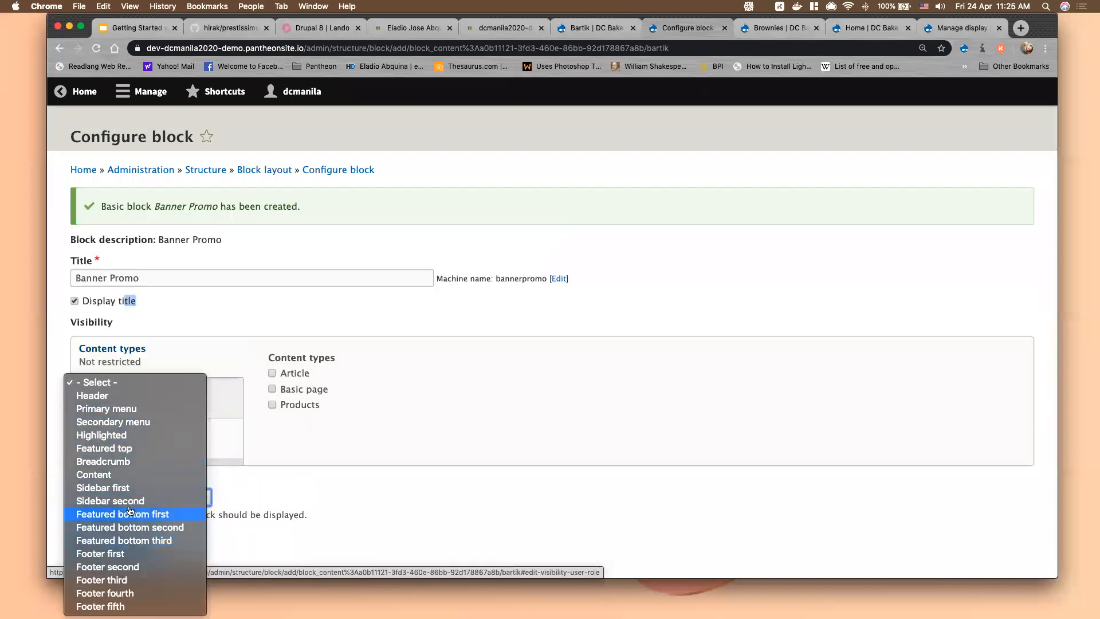
click(128, 500)
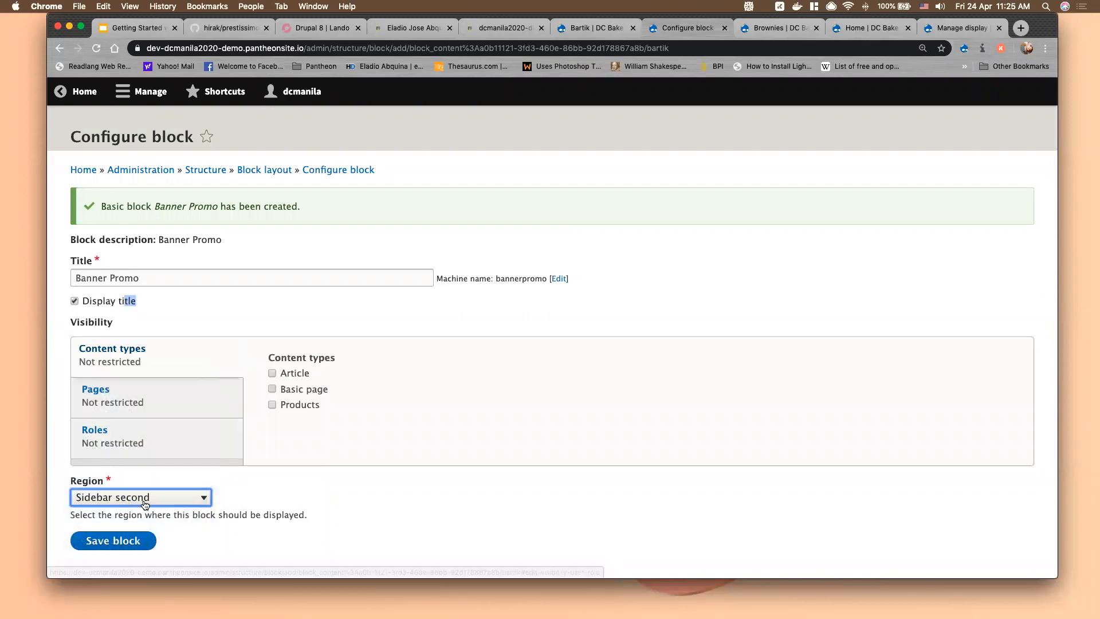
scroll(128, 500, down, 2)
click(120, 501)
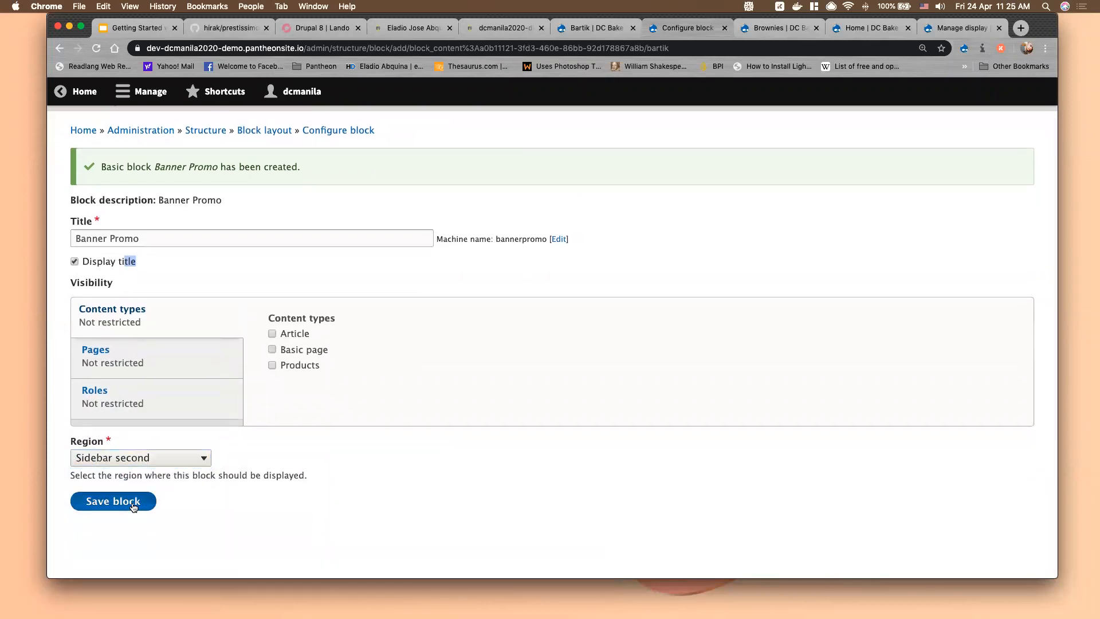
click(766, 24)
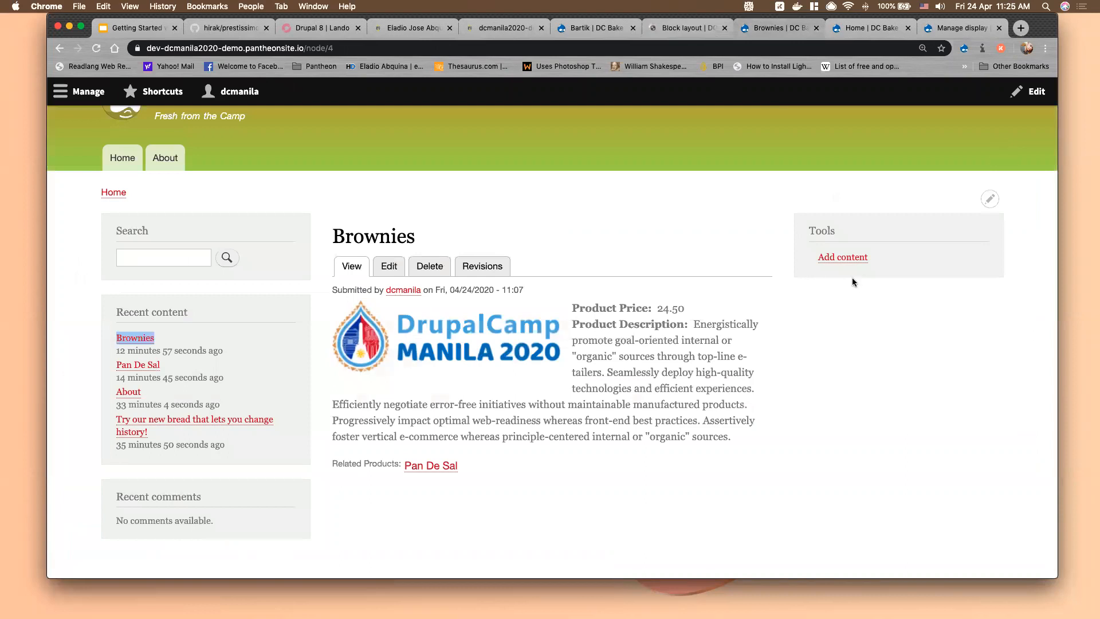
Drag Banner Promo above Tools in Sidebar second and save the new block order
click(868, 244)
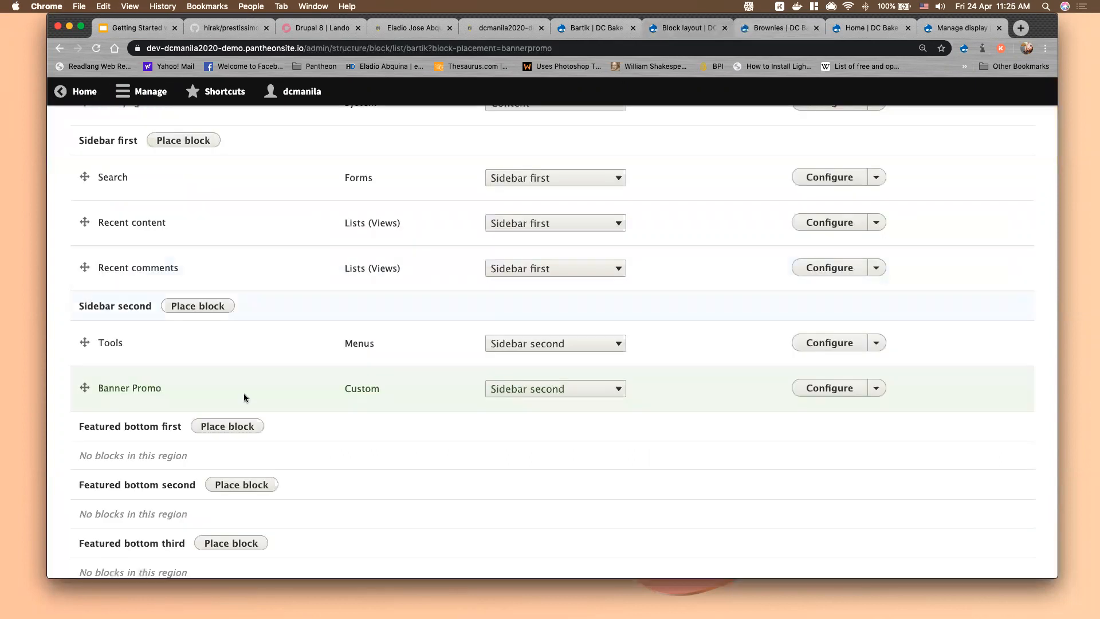
drag(85, 385, 84, 350)
scroll(393, 411, down, 10)
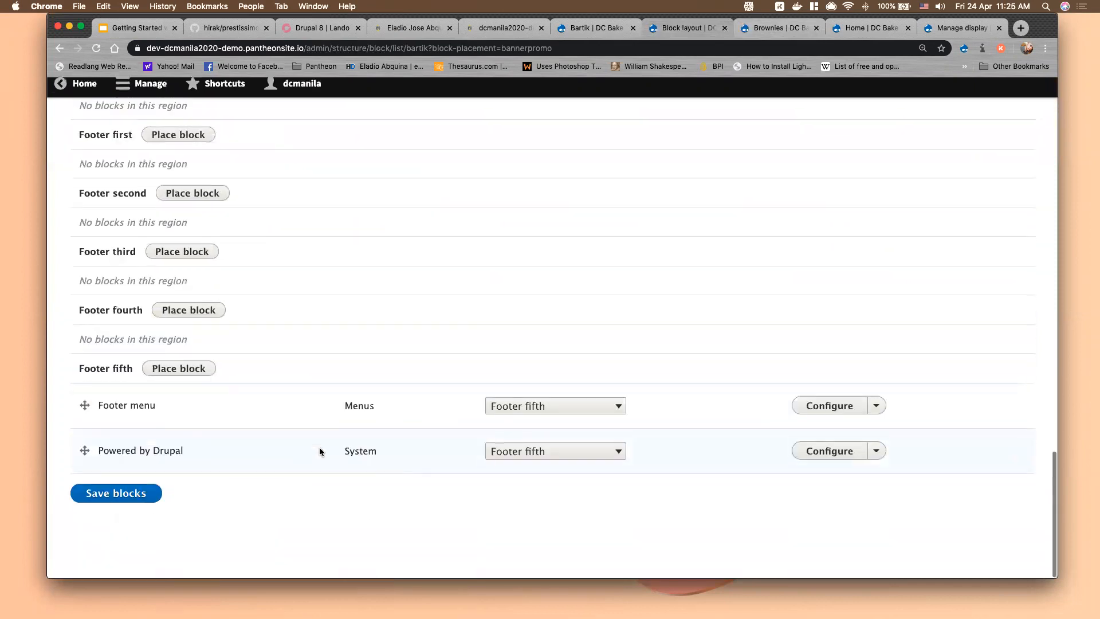
click(86, 496)
scroll(499, 240, up, 7)
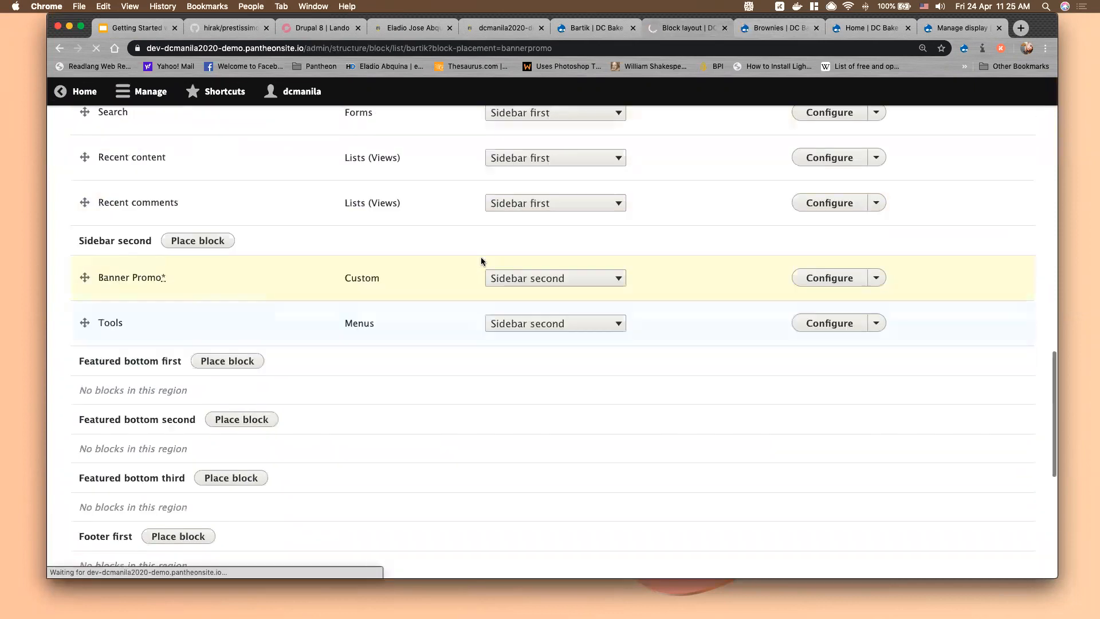
scroll(482, 260, up, 5)
scroll(482, 260, down, 2)
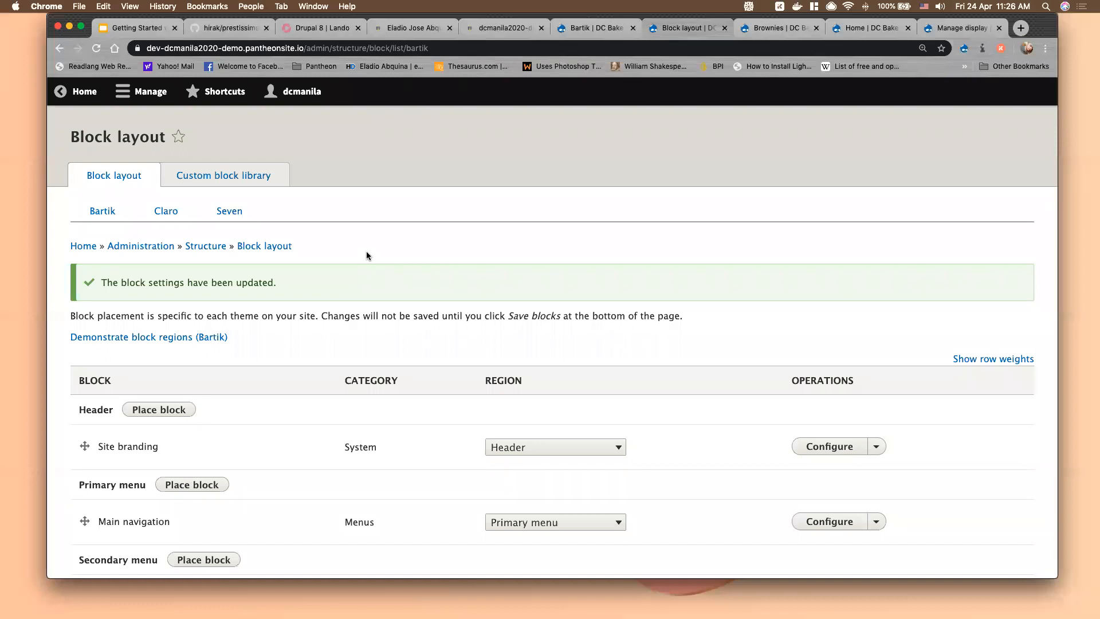
Reload the DC Bake Shop home page to confirm Banner Promo, then return to the Custom block library
click(253, 178)
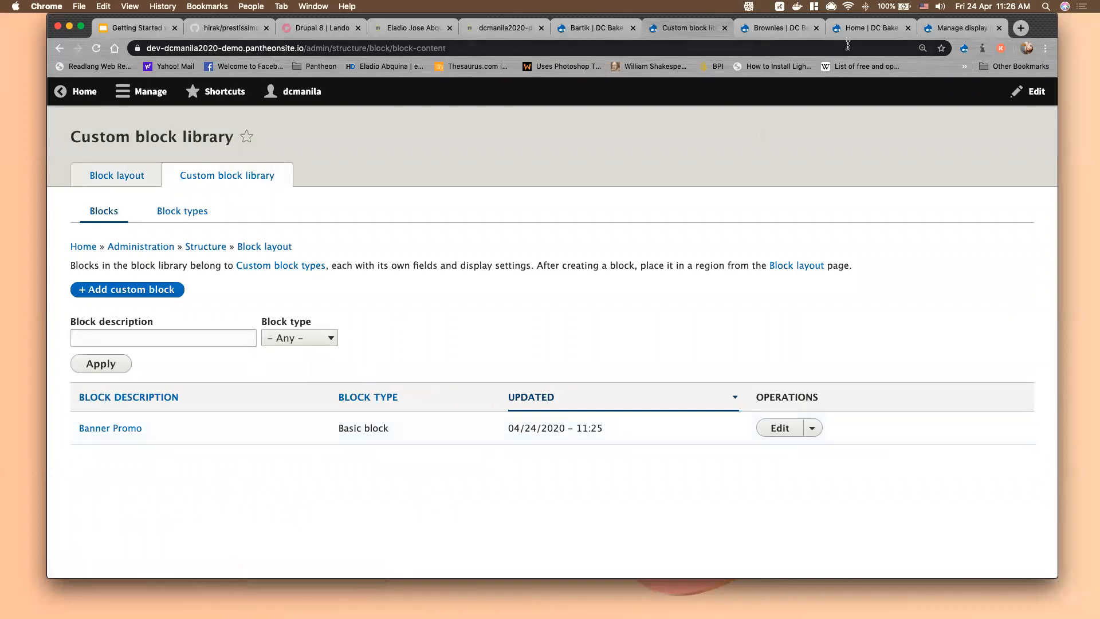
click(880, 32)
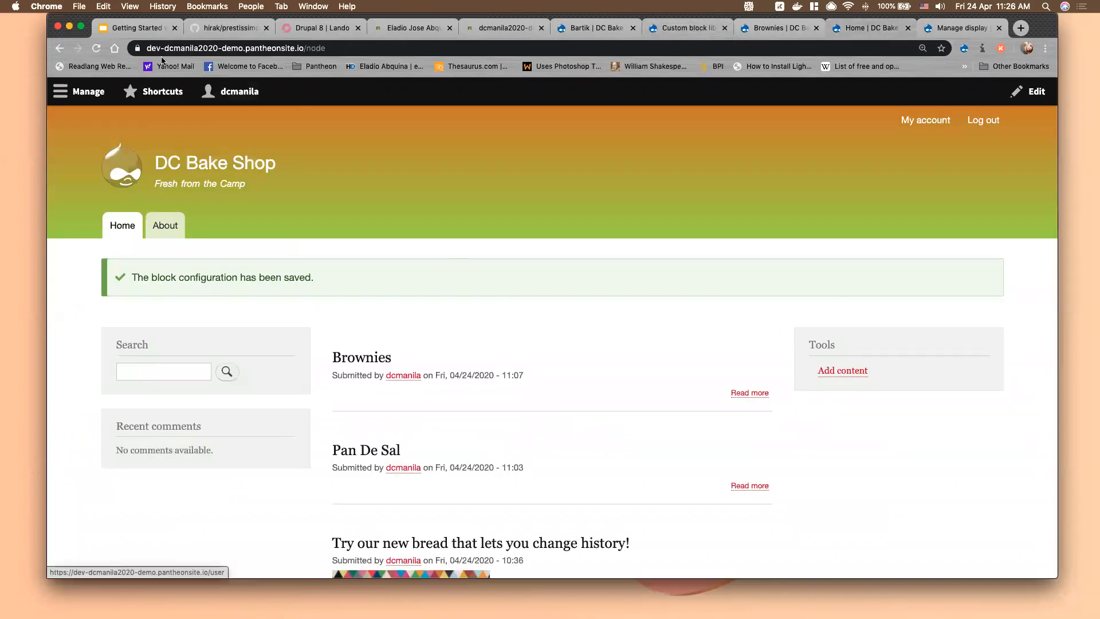
click(98, 49)
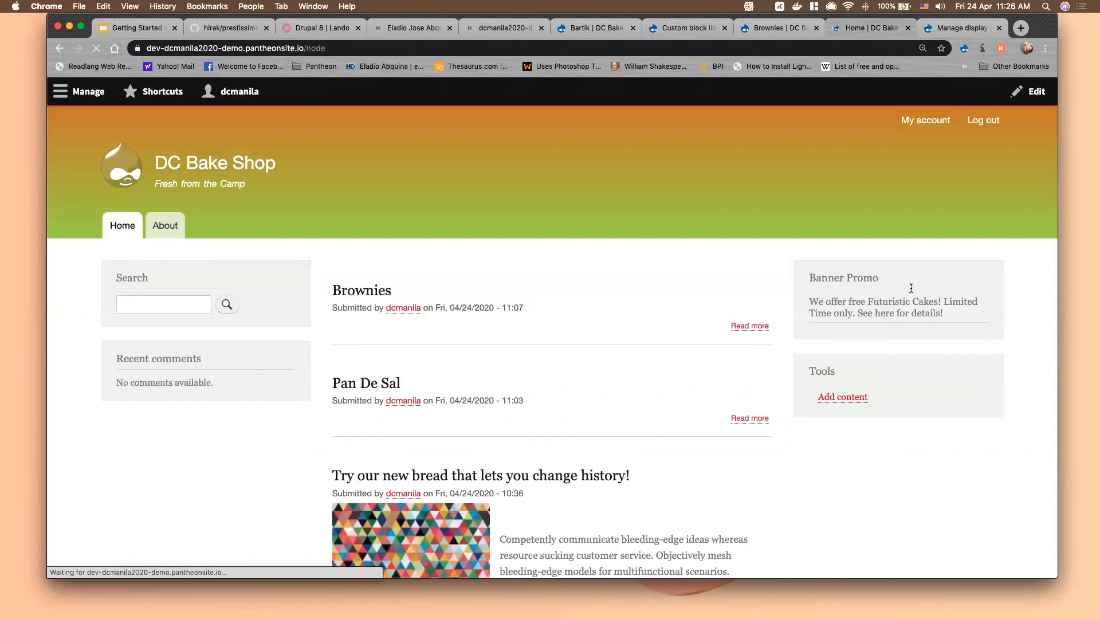
click(689, 29)
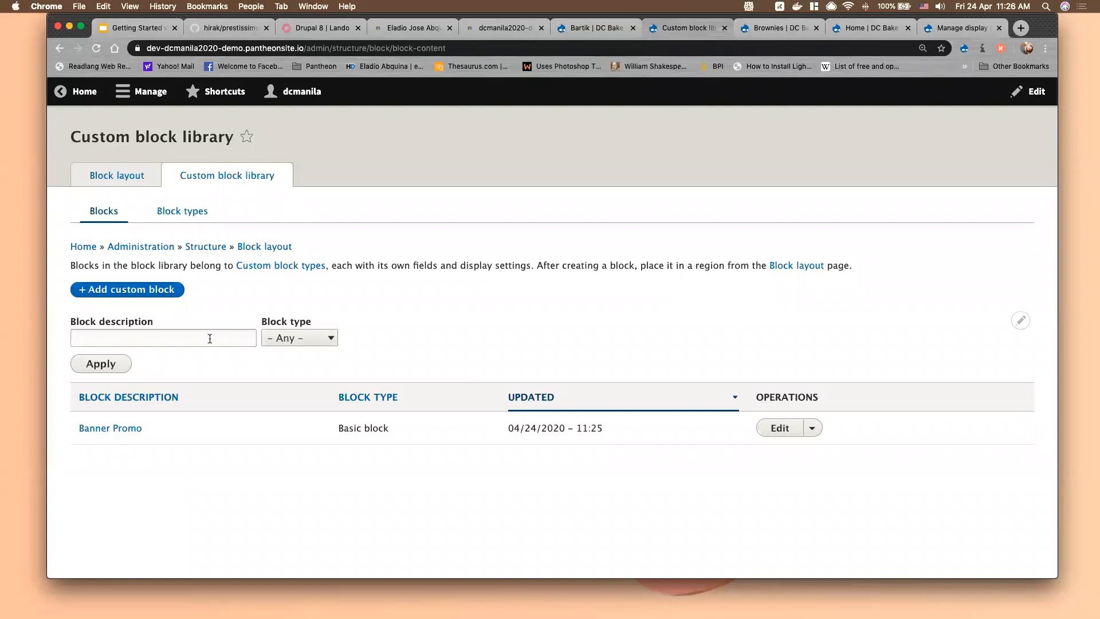
Look over the Basic block type's fields, then start adding a new custom block type
click(191, 217)
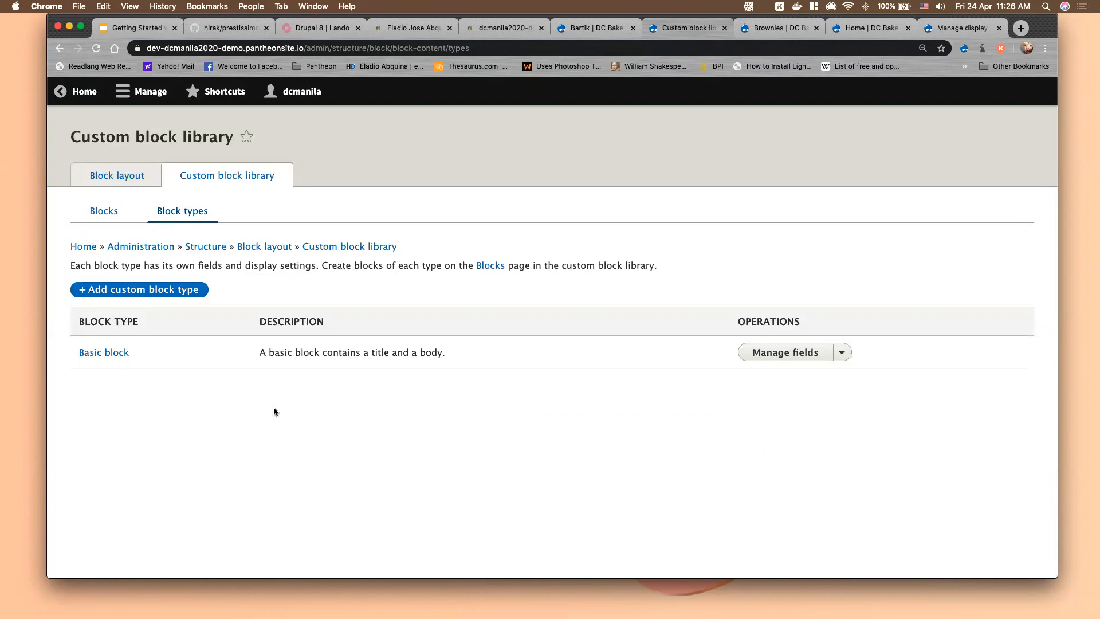
click(844, 354)
click(789, 353)
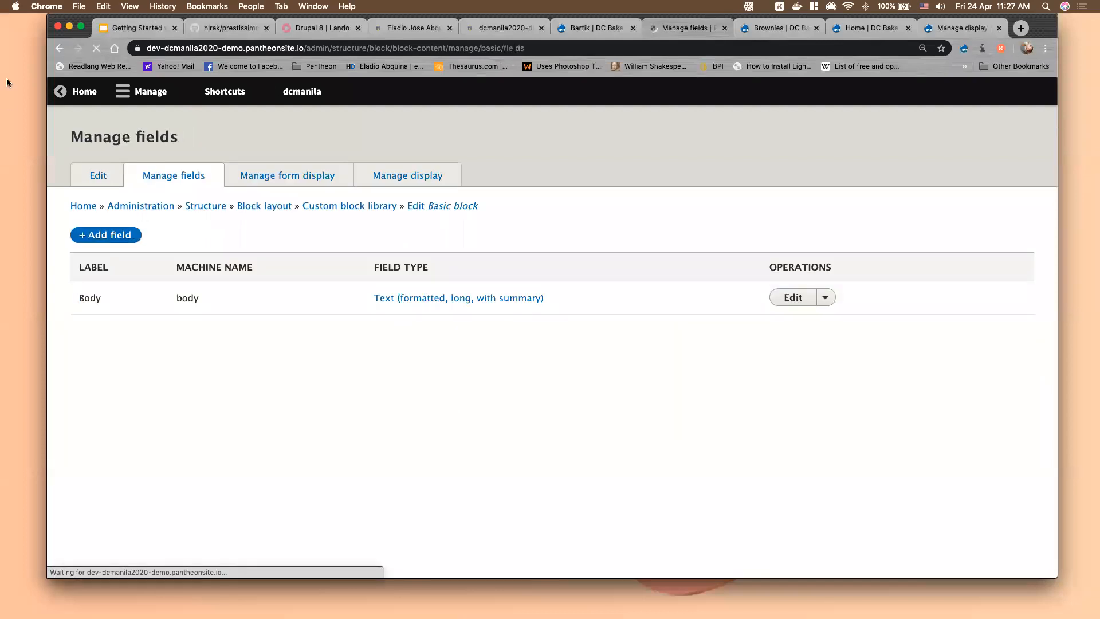
click(59, 48)
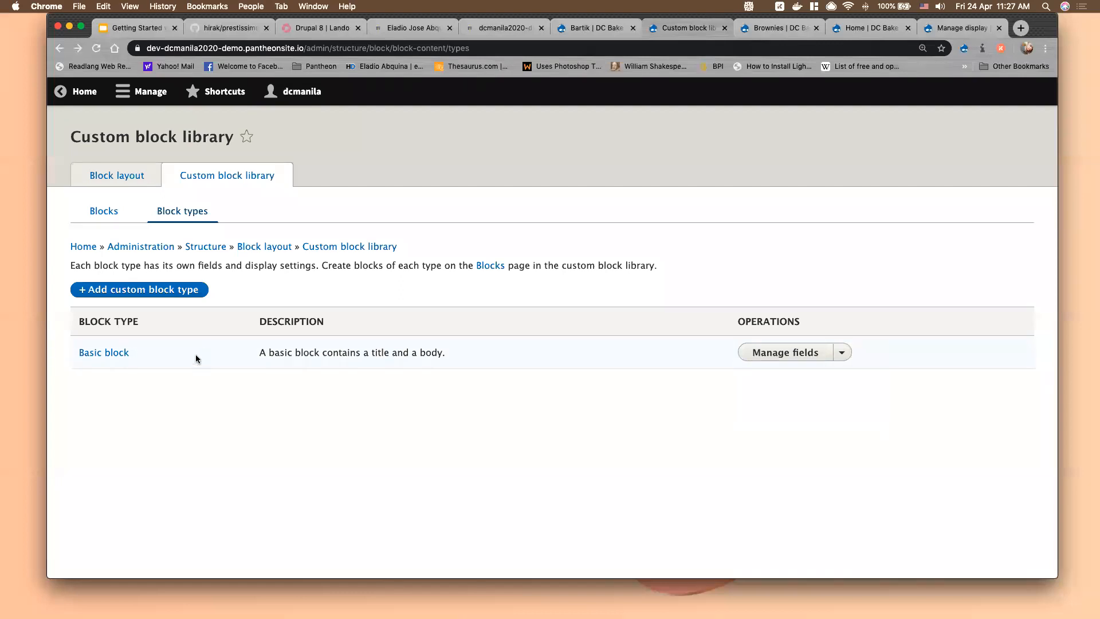
click(174, 294)
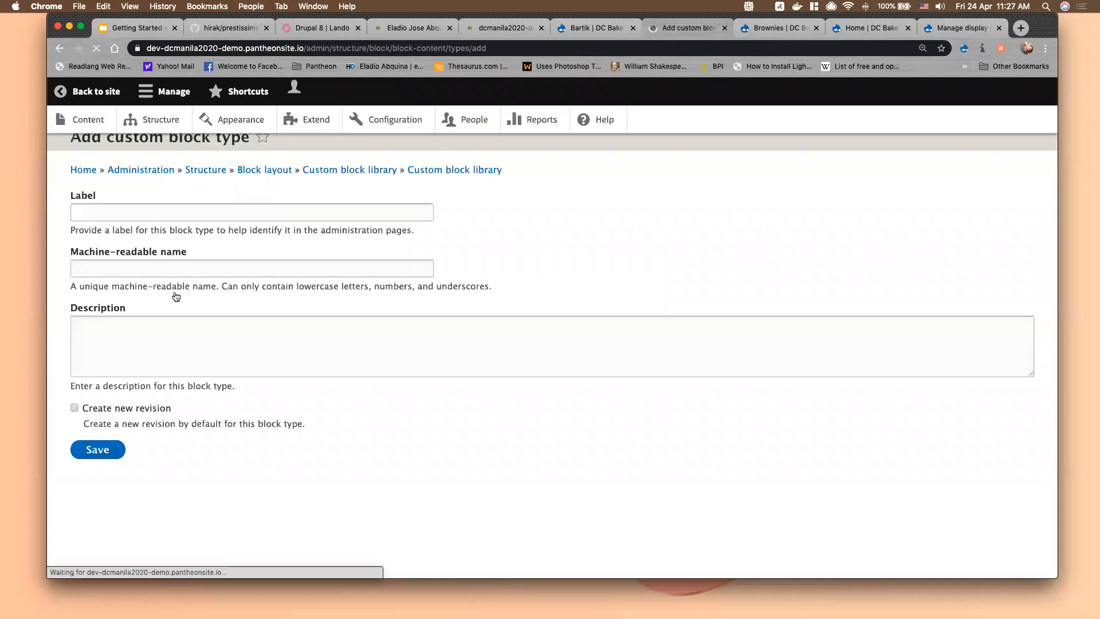
Save a 'Hero Description' block type described as 'A featured image and description block'
click(135, 214)
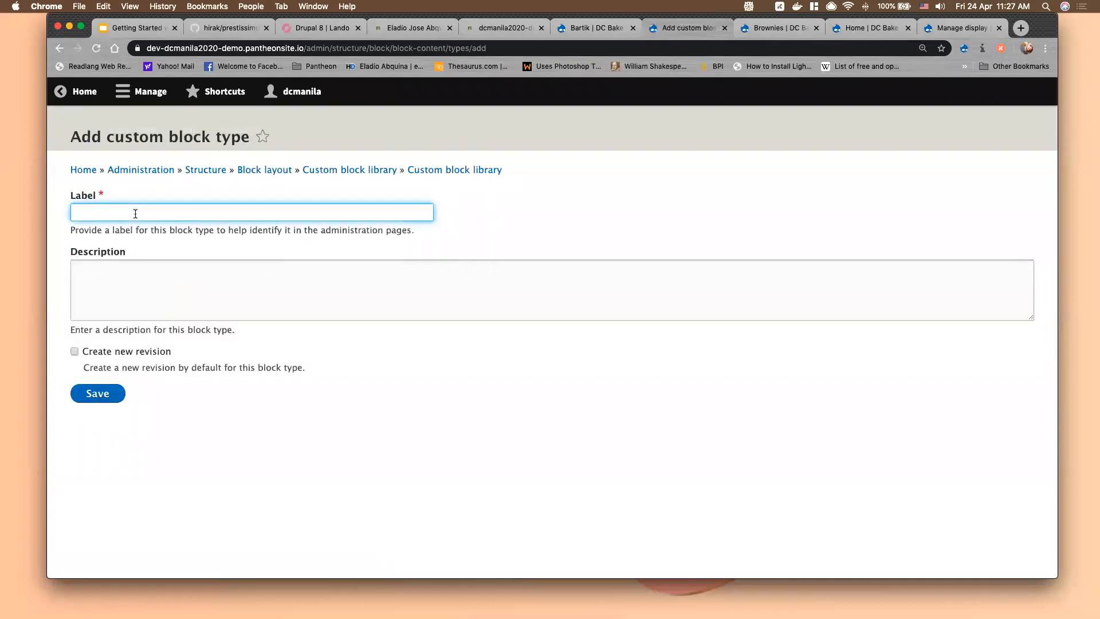
text(Hero Description)
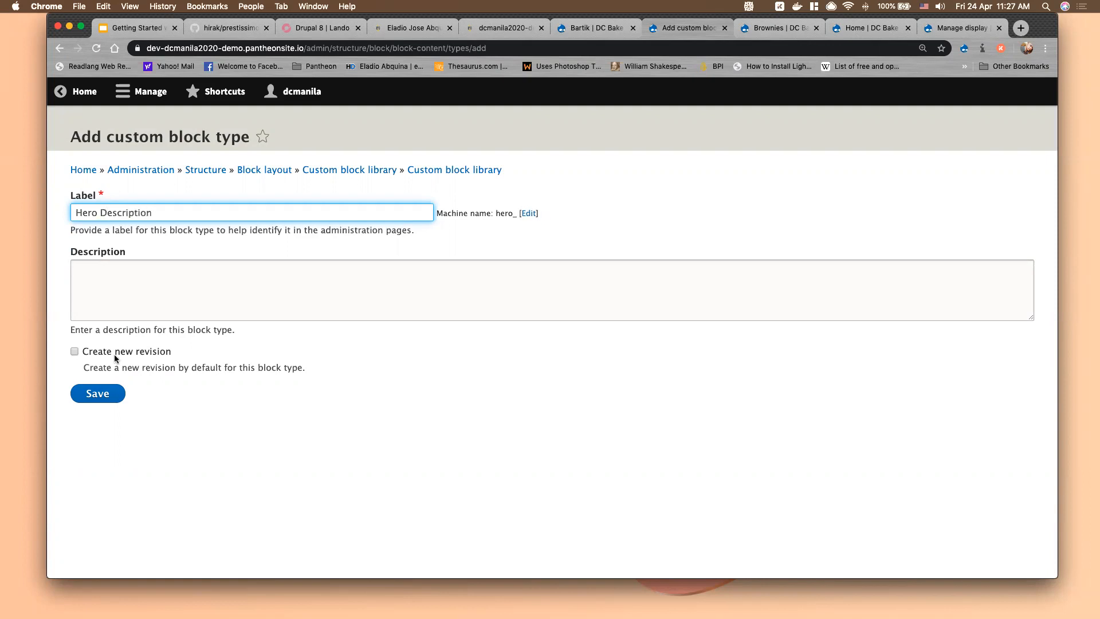
click(126, 277)
text(A featrue)
key(BackSpace)
key(BackSpace)
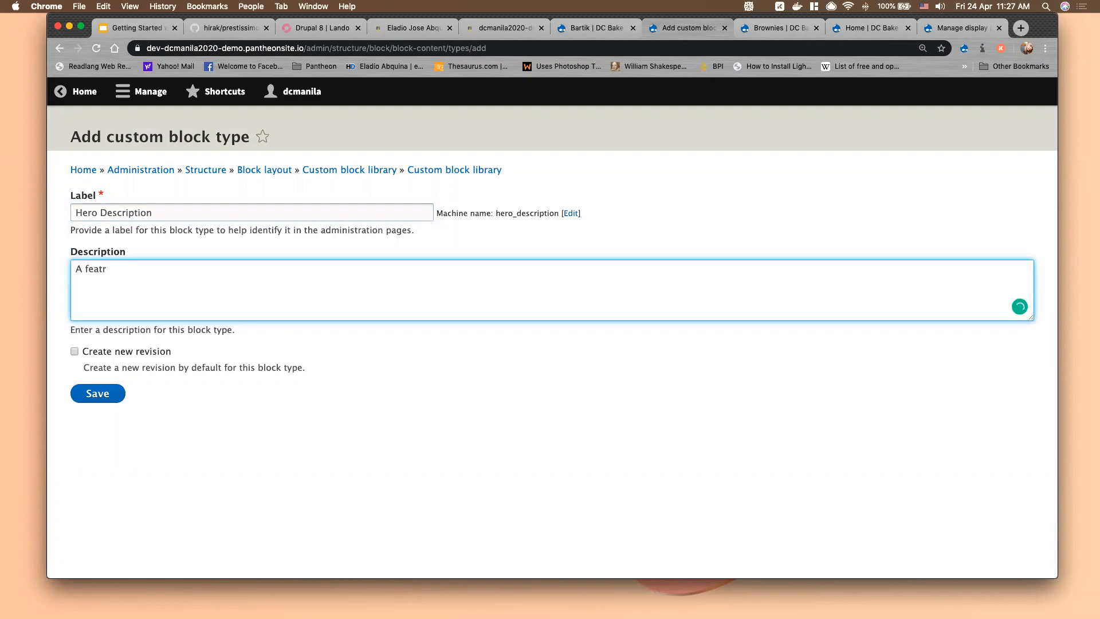
text(red image and description block)
click(101, 397)
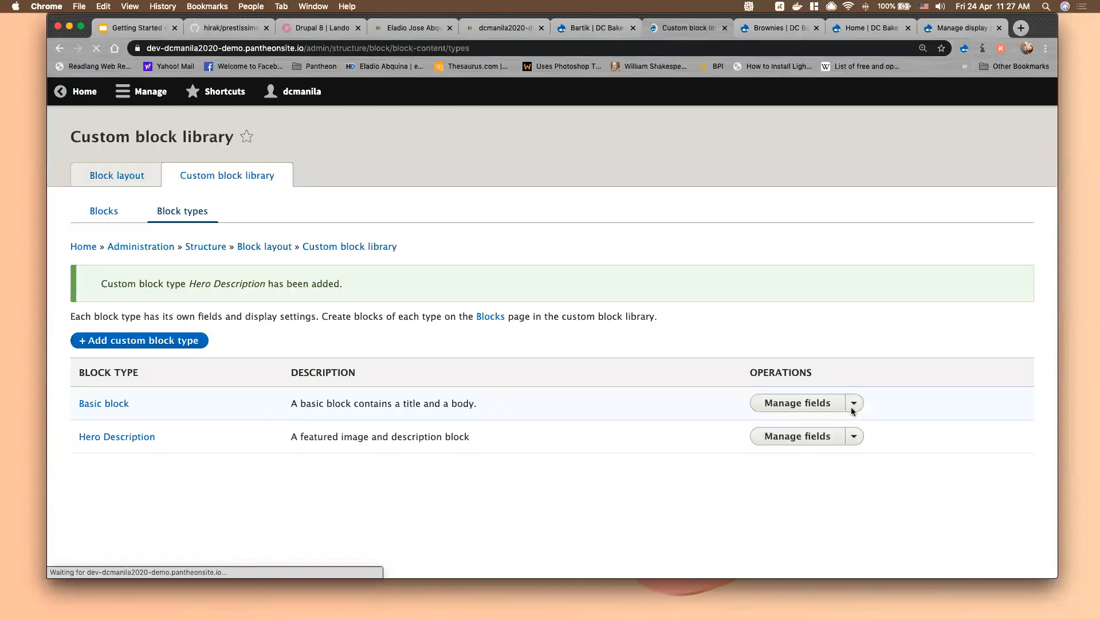
Open Hero Description's Manage fields page and begin adding a field
click(855, 438)
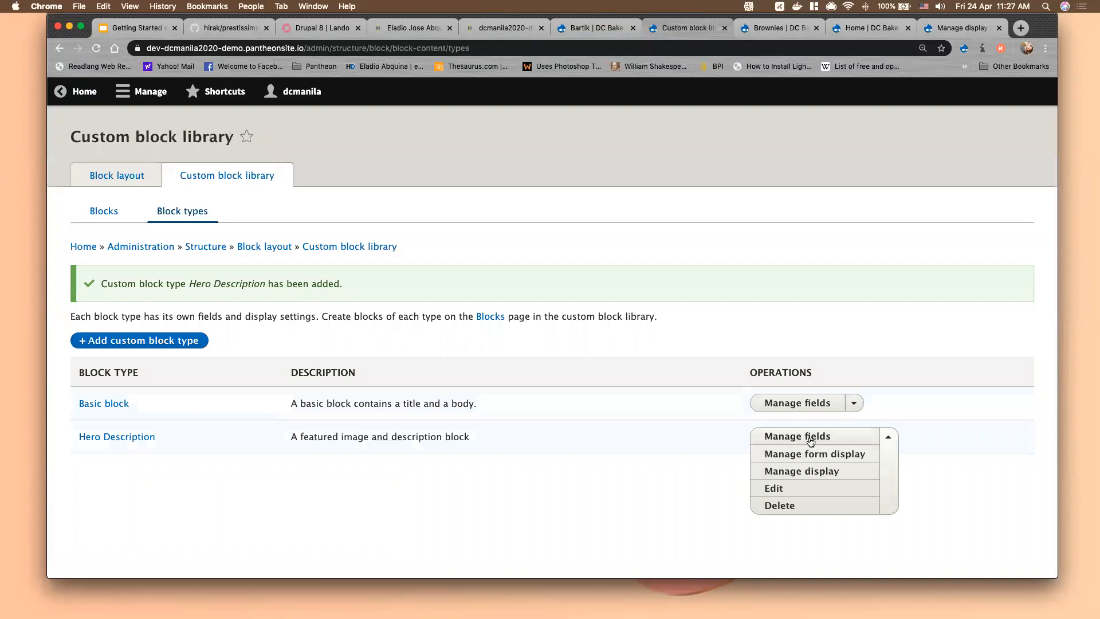
click(810, 439)
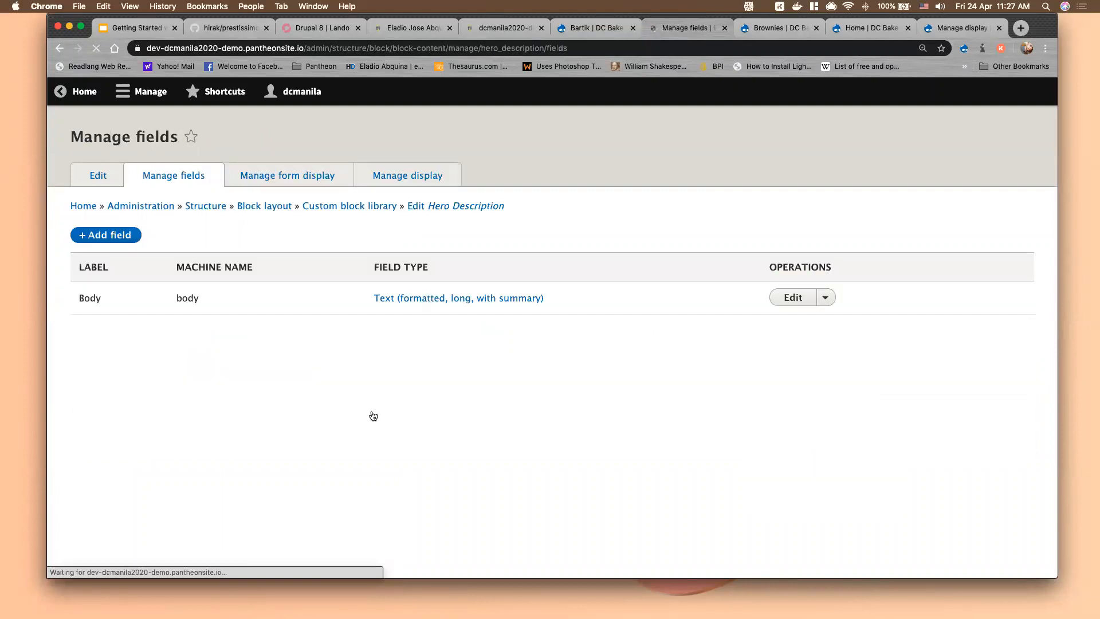
click(121, 238)
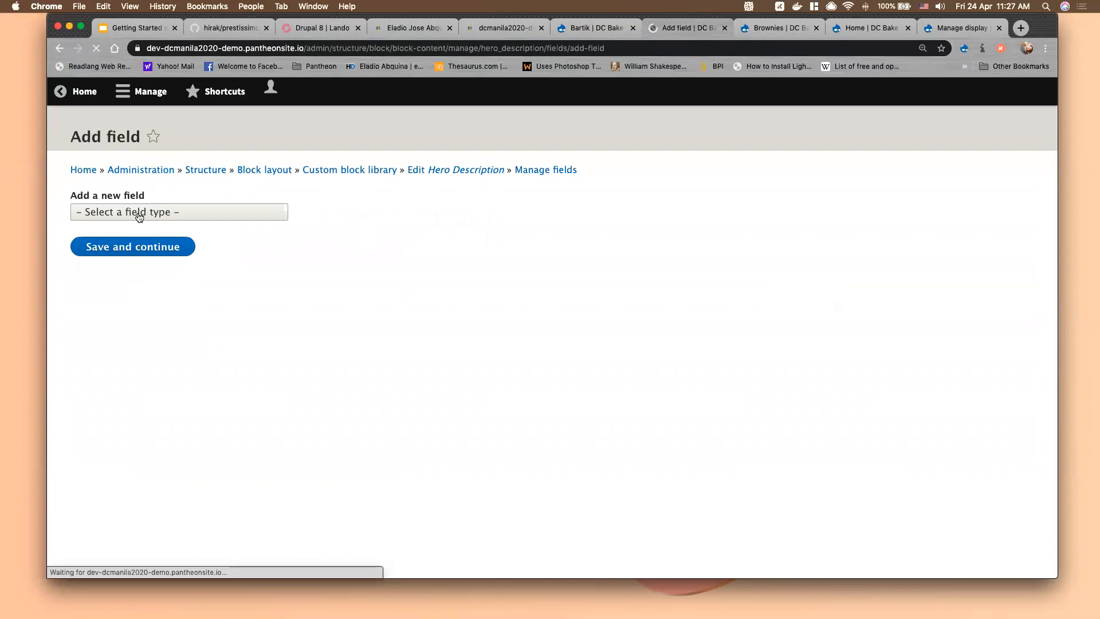
Add an Image field labelled 'Featured Image' with machine name featured_image
click(139, 217)
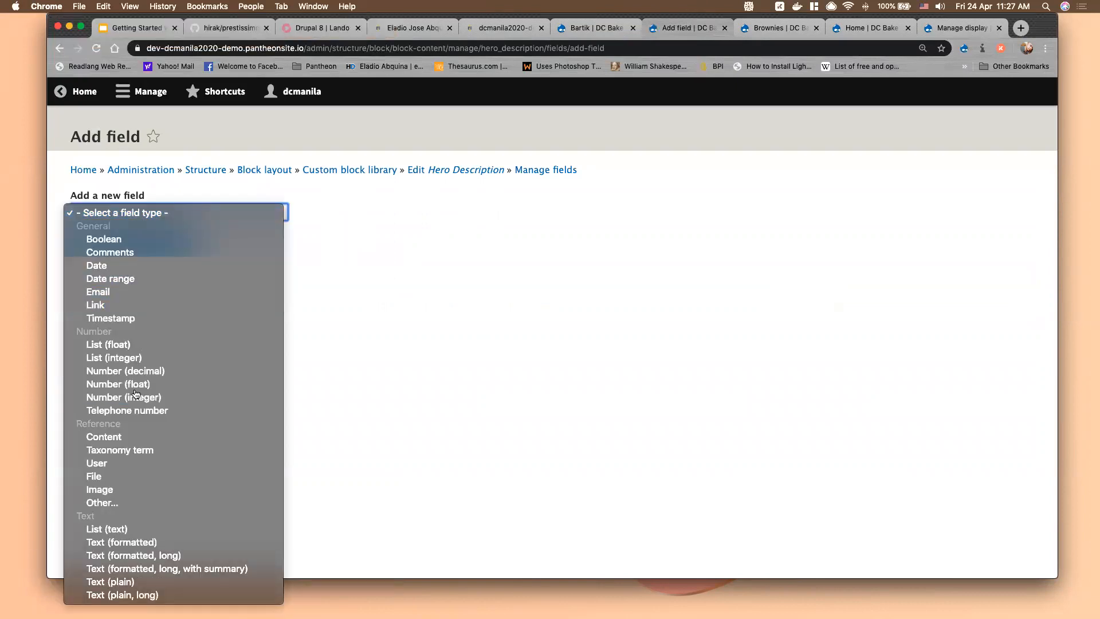
click(129, 490)
click(128, 255)
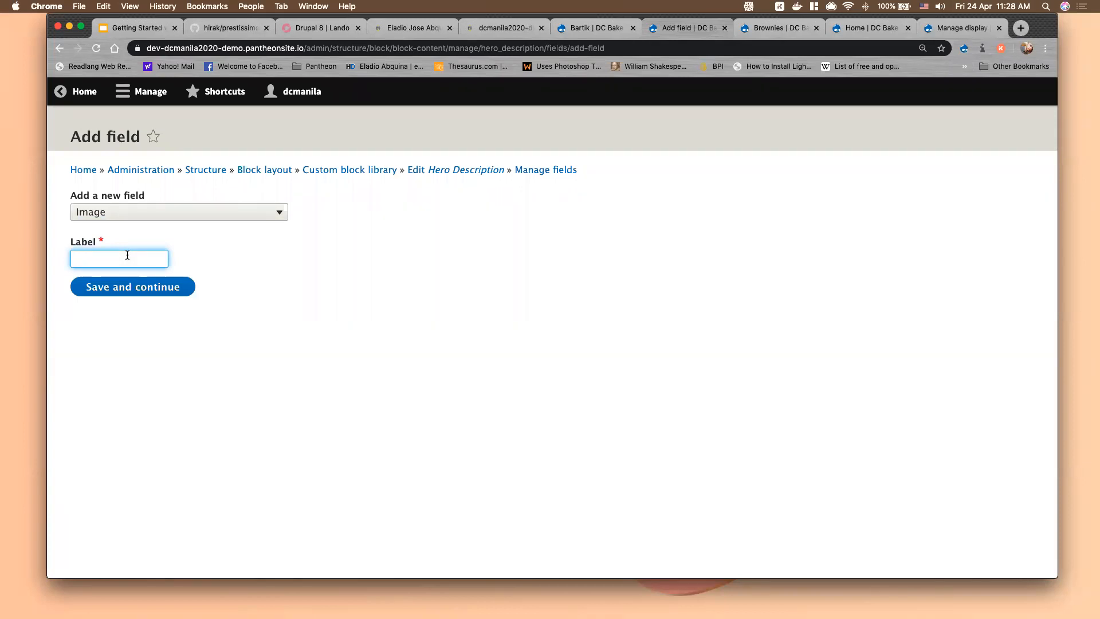
text(Featured Image)
click(129, 287)
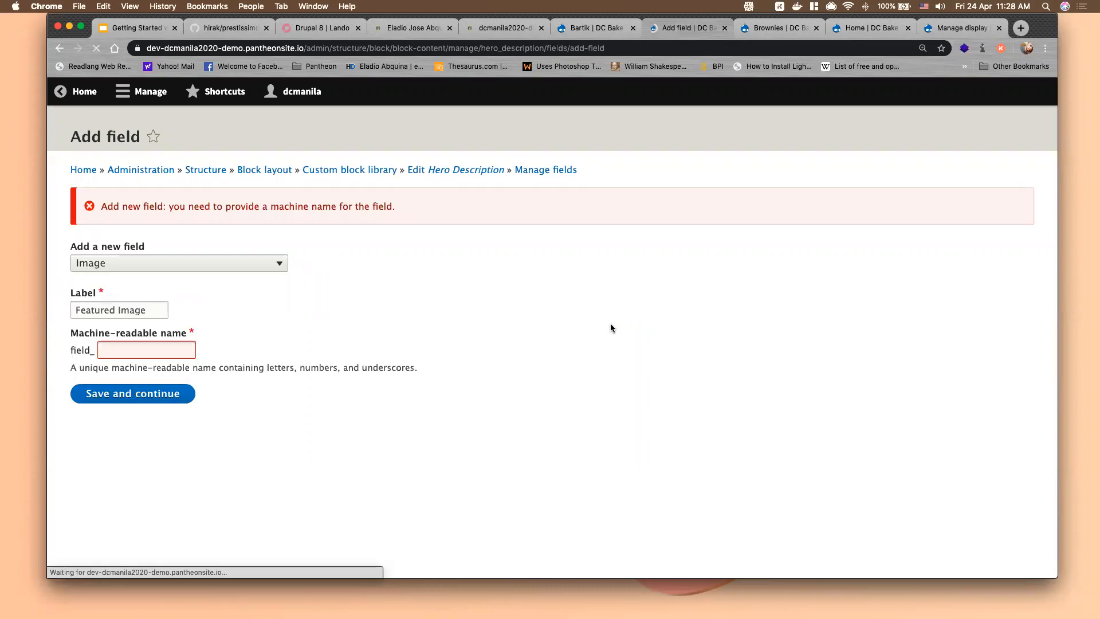
click(139, 351)
text(featured_image)
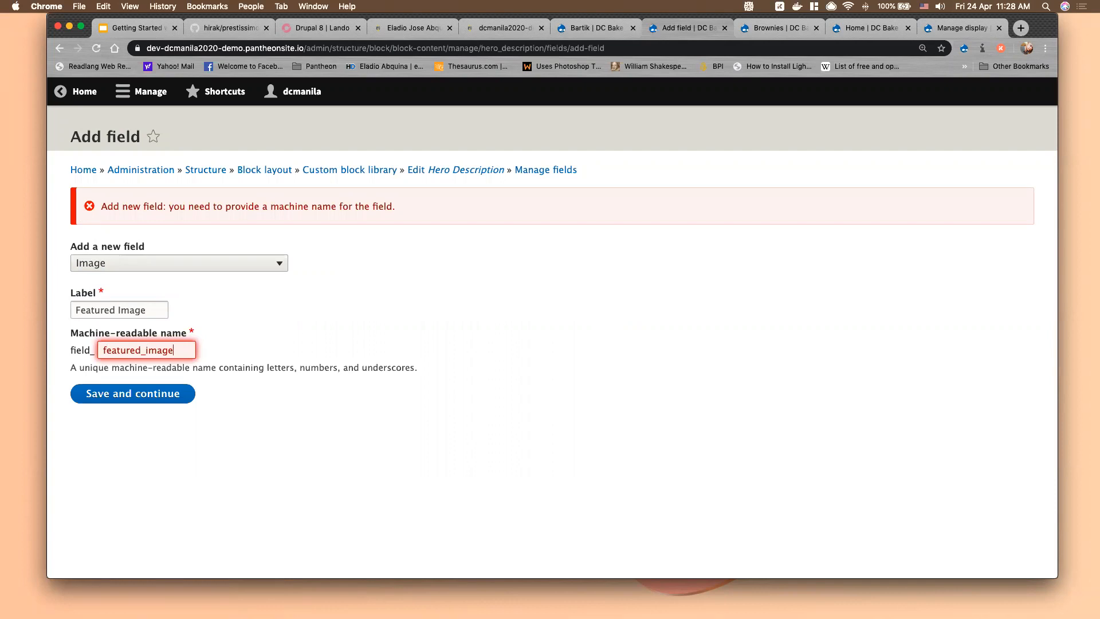
click(150, 393)
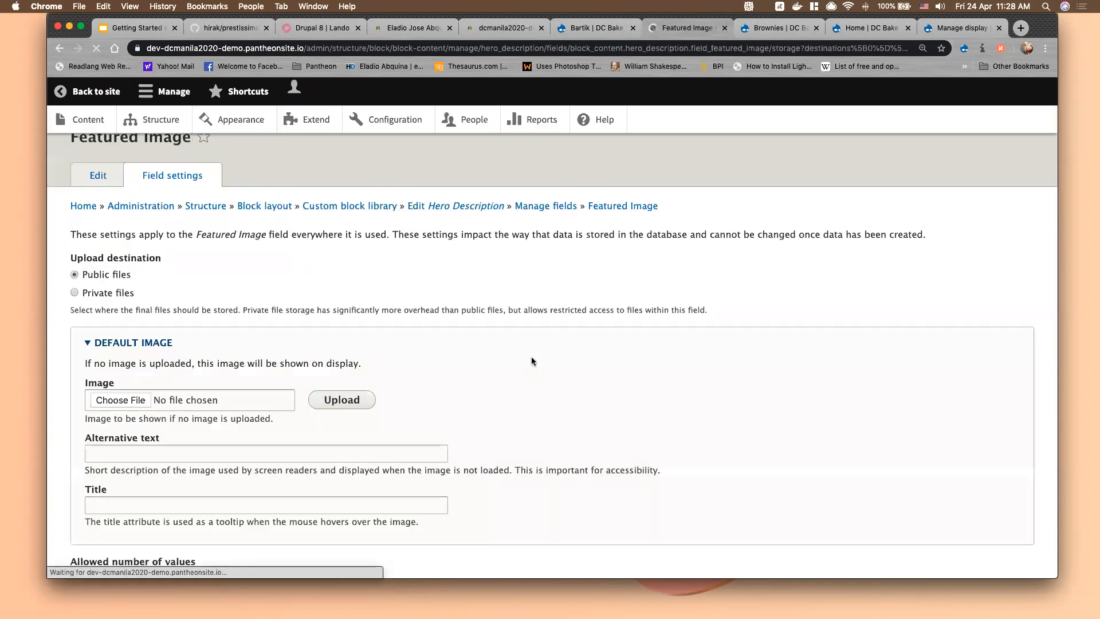
Save the Featured Image field settings and revisit its storage settings
scroll(161, 493, down, 3)
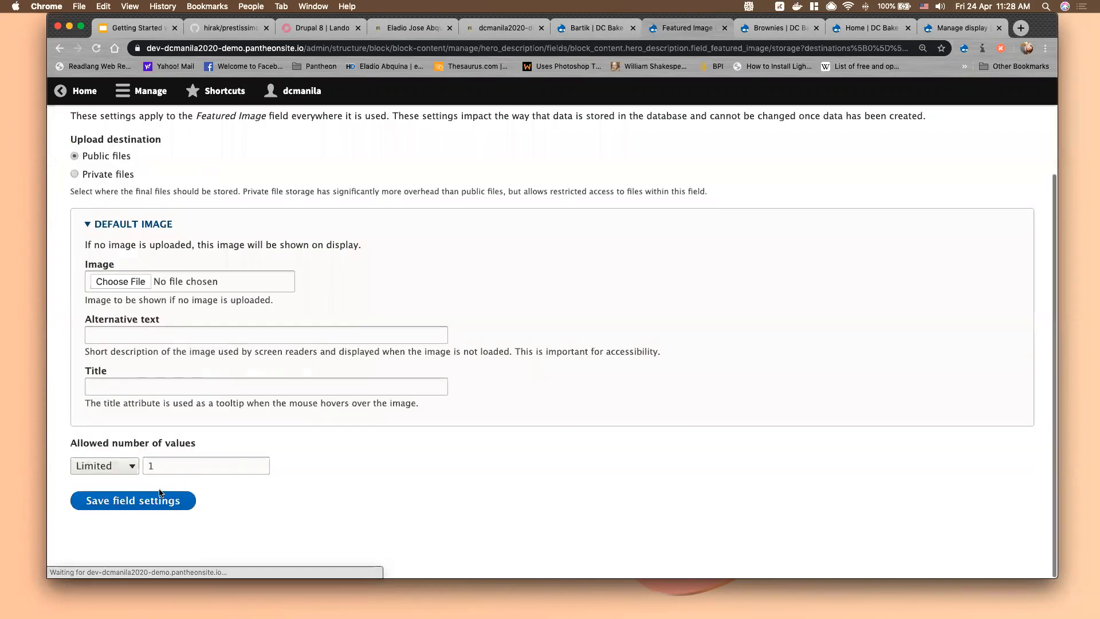
click(160, 499)
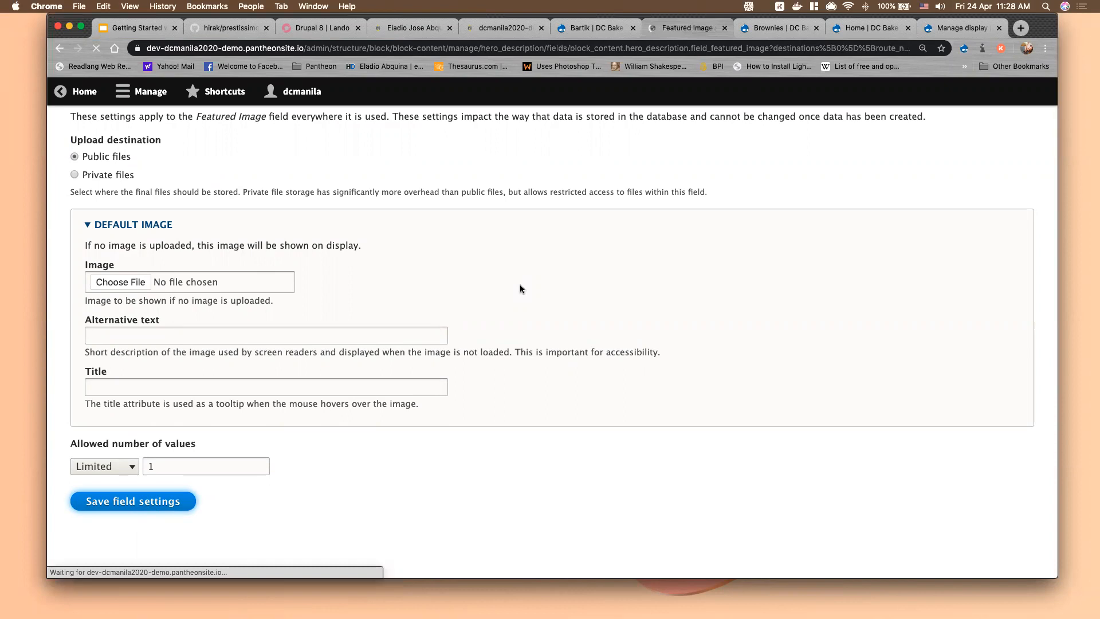
click(194, 179)
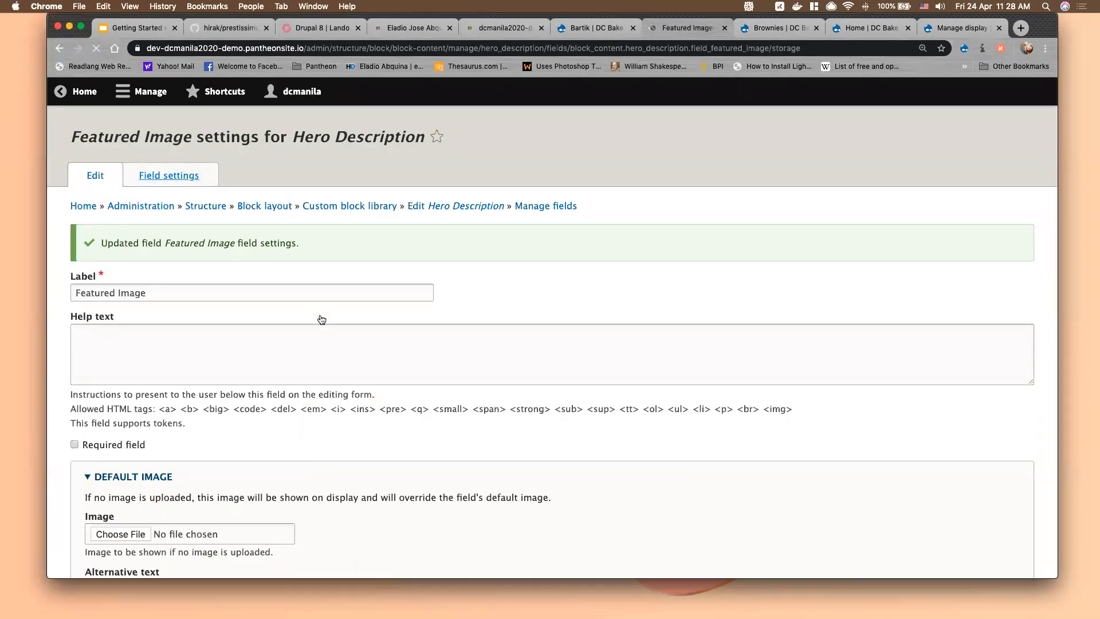
scroll(321, 319, down, 6)
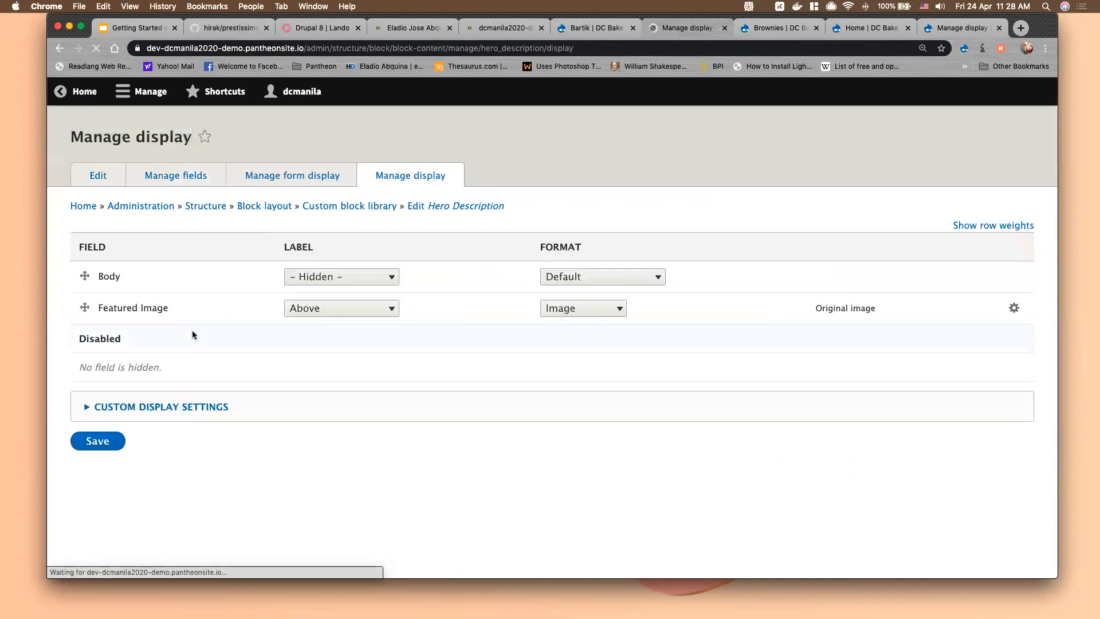
Display Featured Image above Body with hidden label and Medium (220×220) style, and save
drag(84, 307, 104, 288)
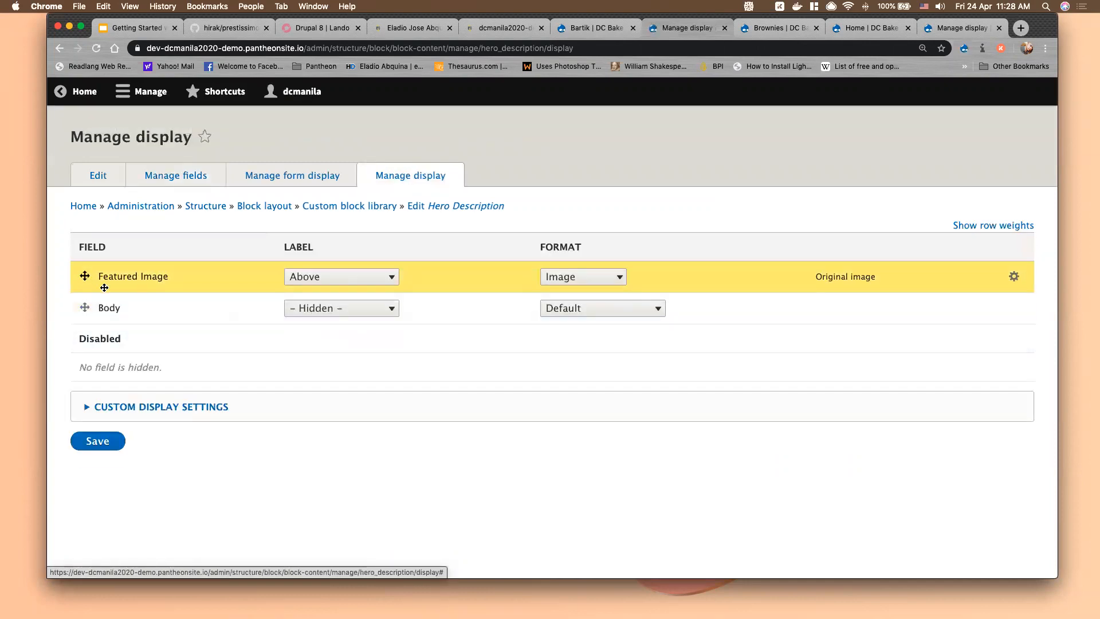
click(351, 324)
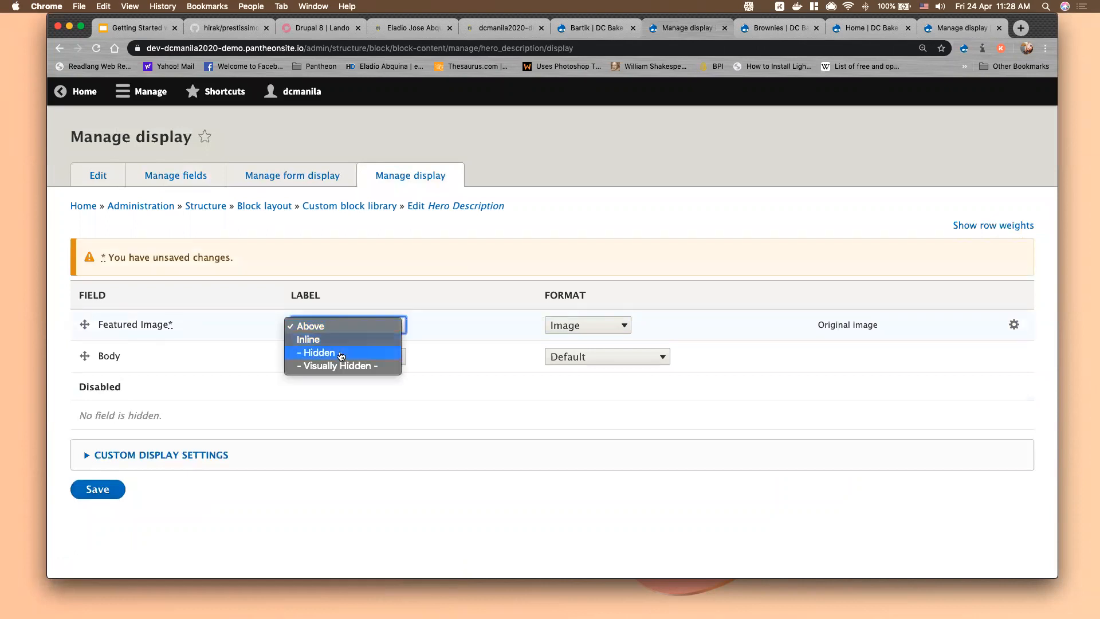
click(341, 354)
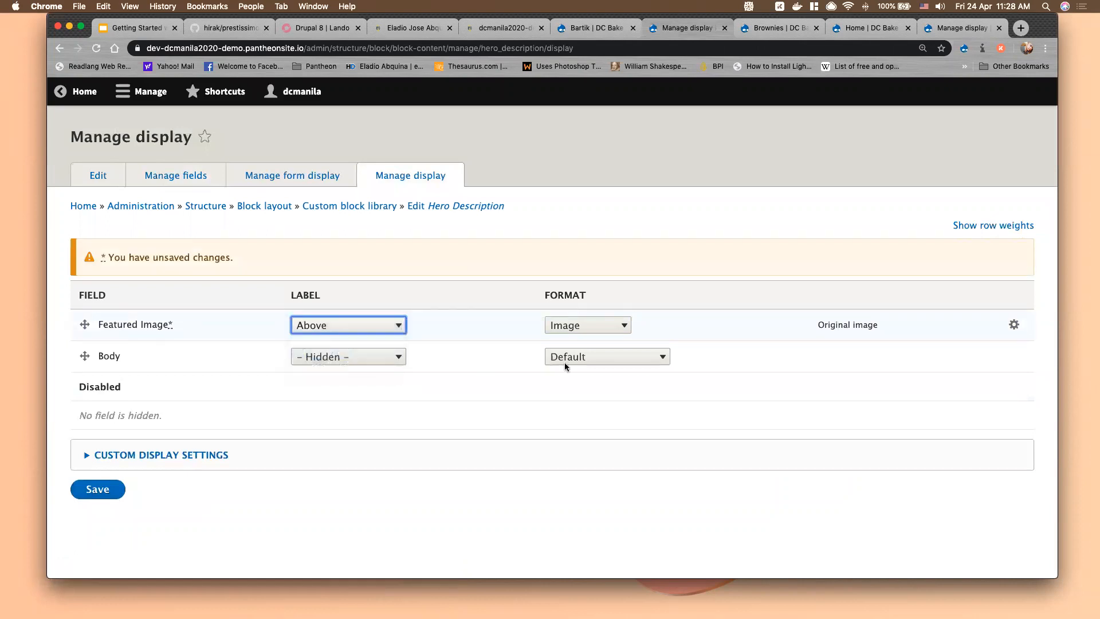
click(1014, 325)
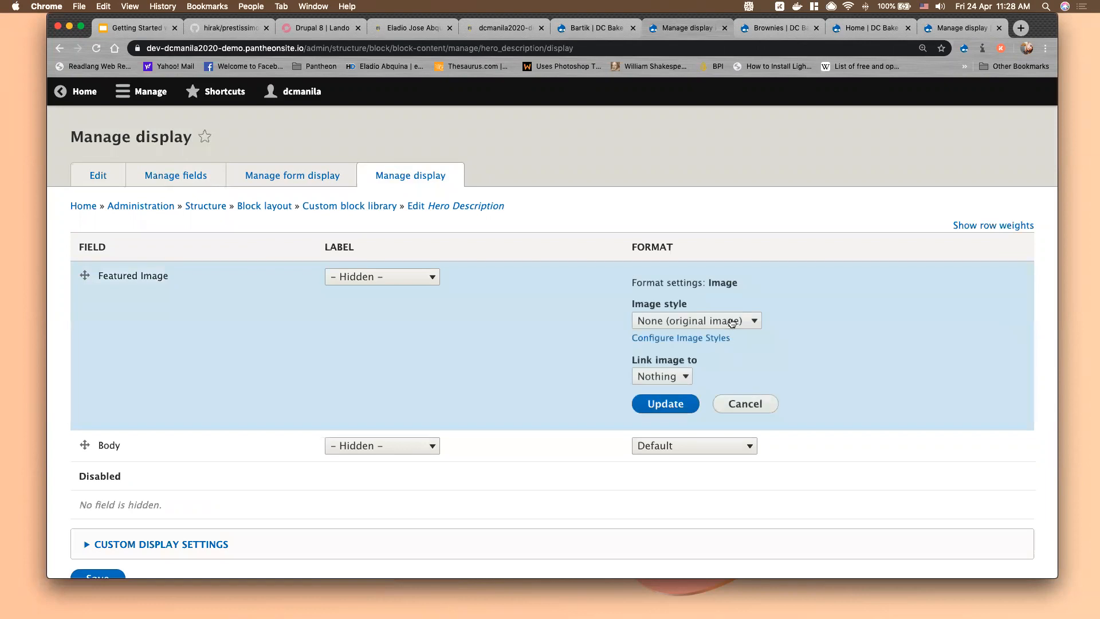
click(732, 322)
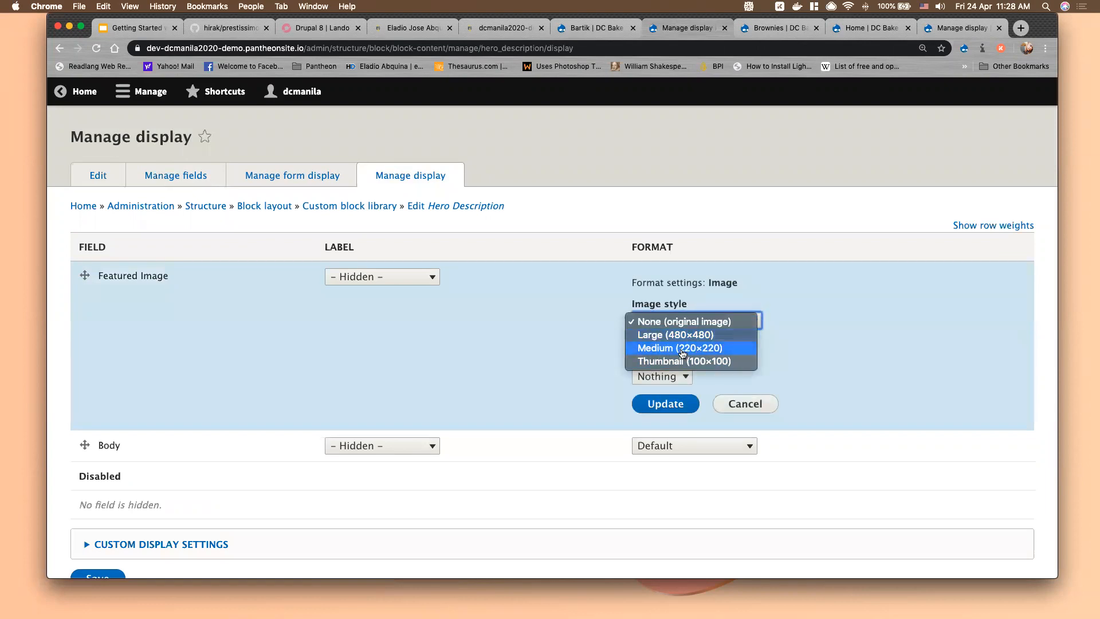
click(683, 348)
click(665, 403)
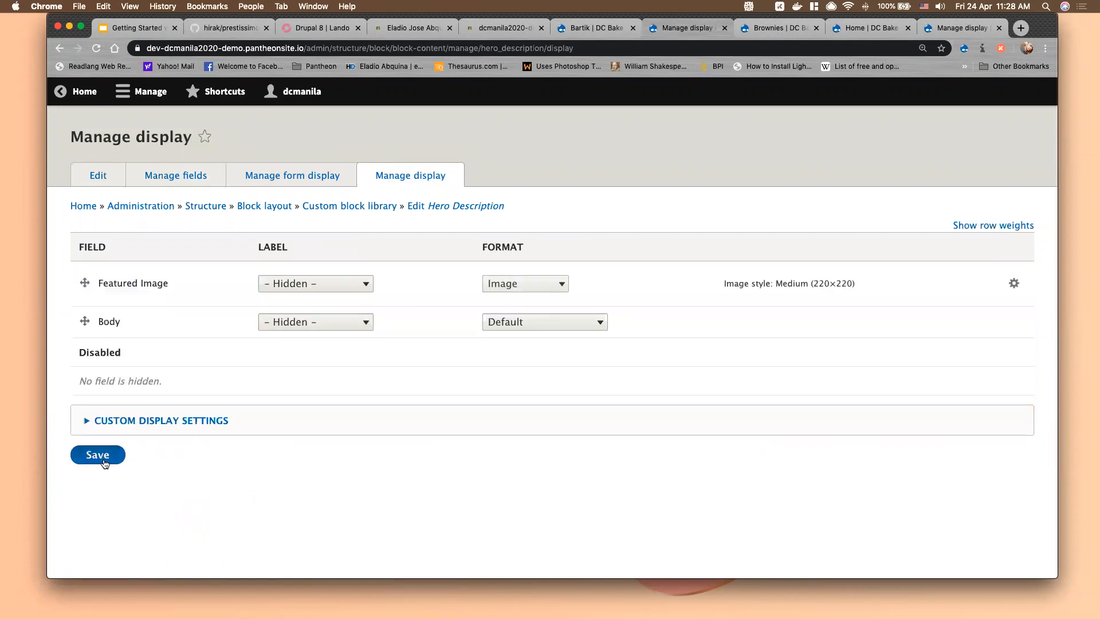
click(104, 462)
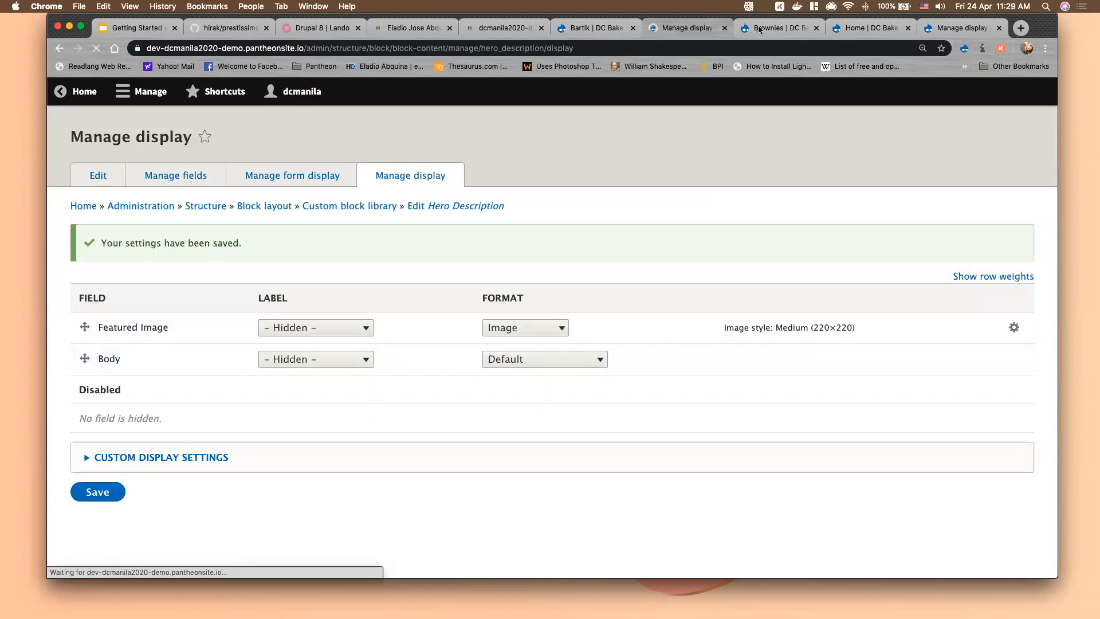
Exit the block region demonstration and go to Structure > Block layout
click(597, 28)
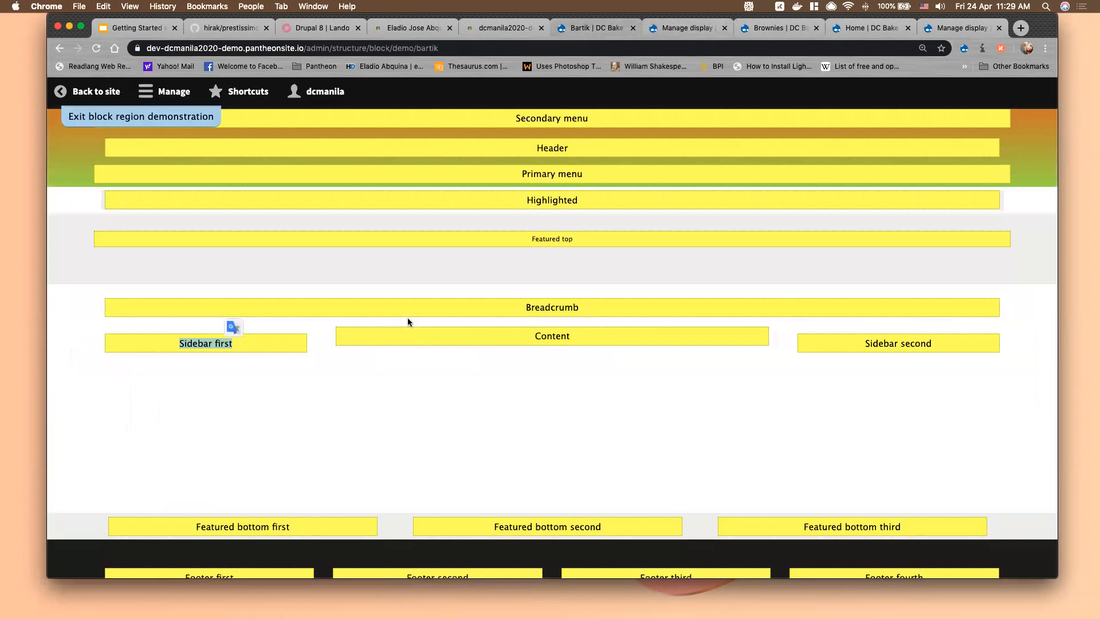
click(187, 121)
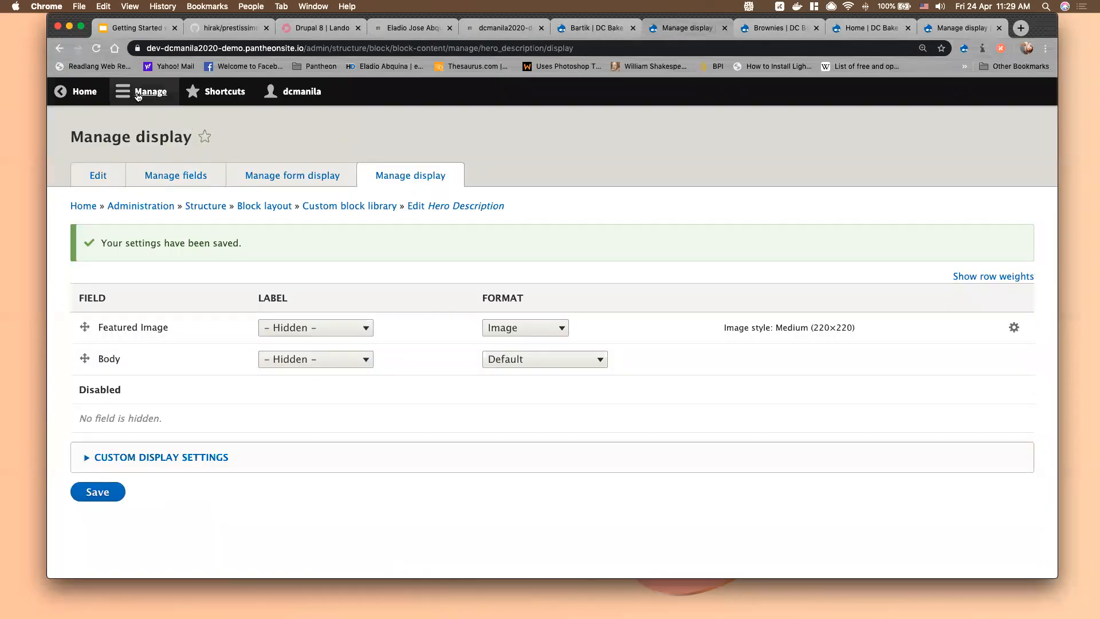
click(138, 95)
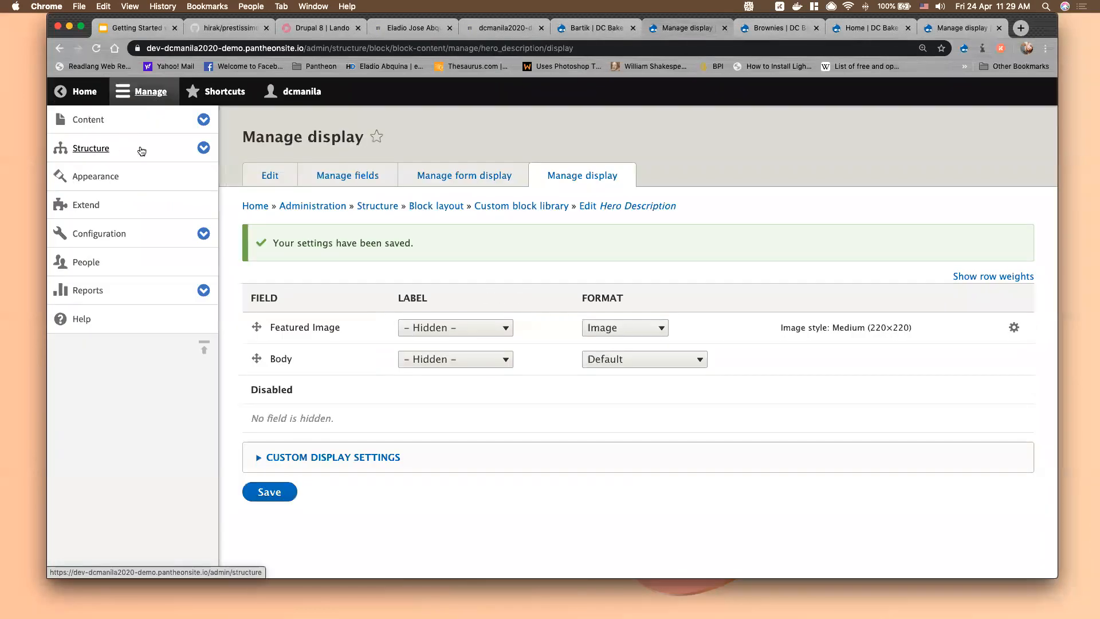
click(202, 148)
click(126, 175)
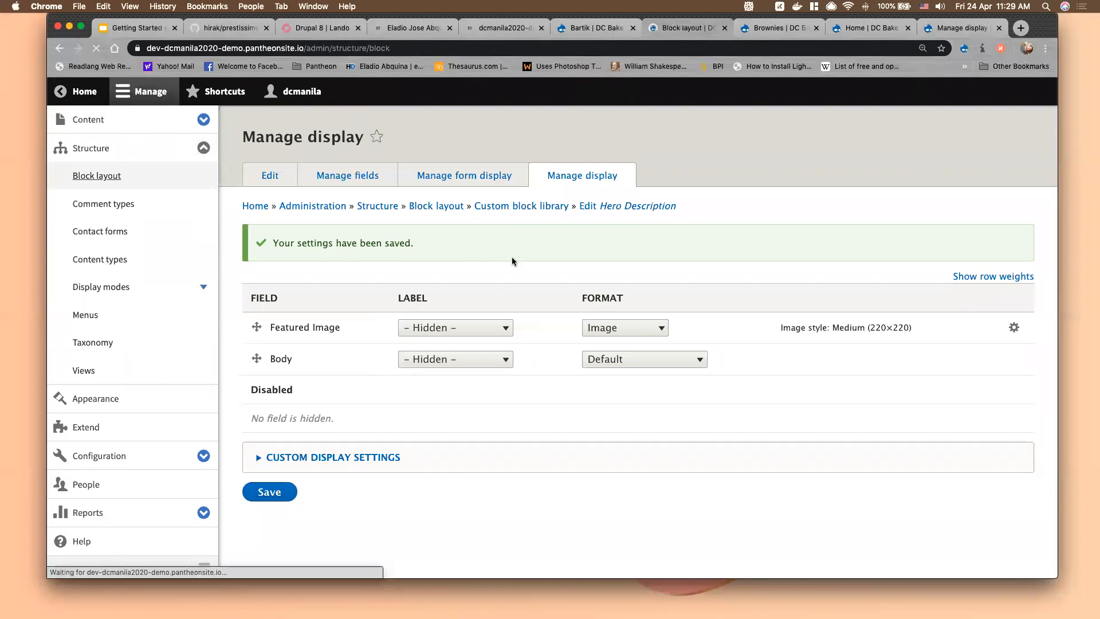
From the Sidebar second region's Place block dialog, start adding a new custom block
scroll(224, 393, down, 15)
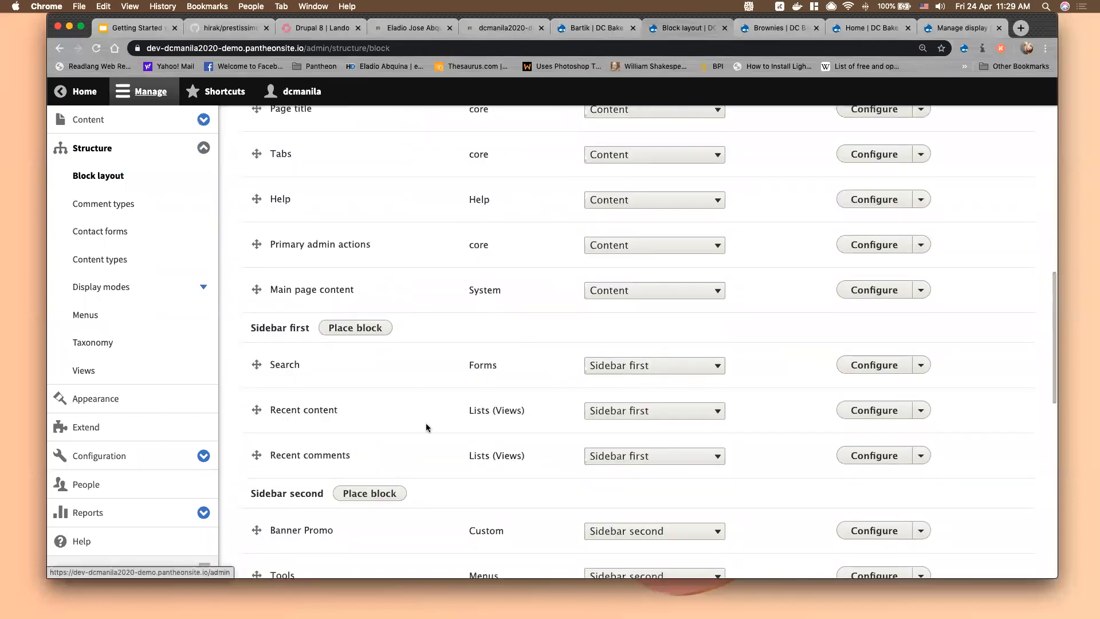
click(150, 92)
scroll(241, 441, down, 3)
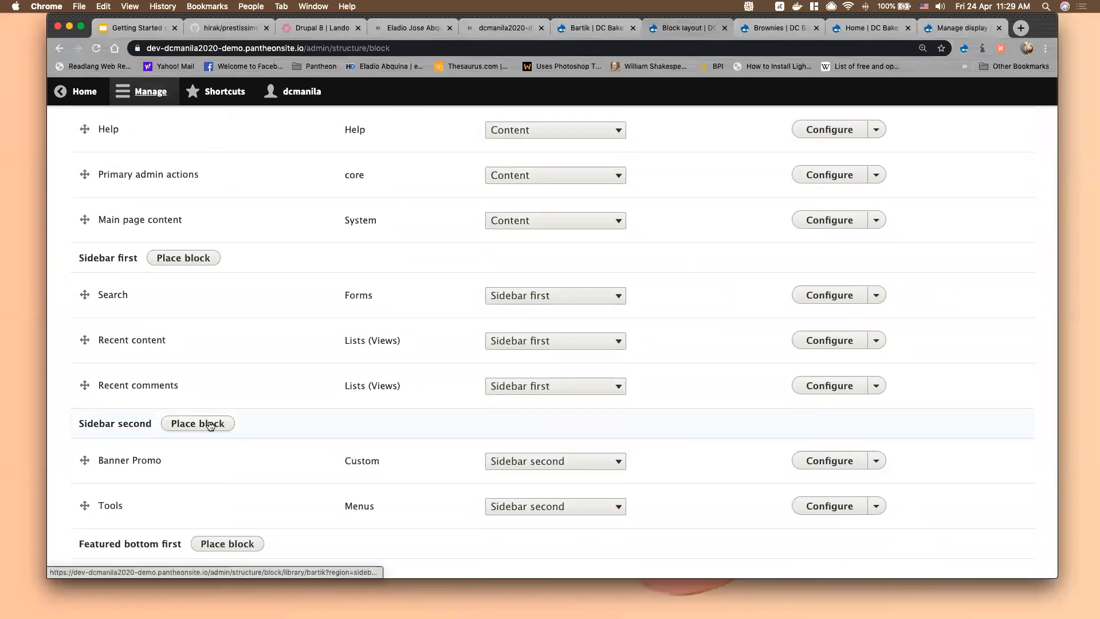
click(211, 429)
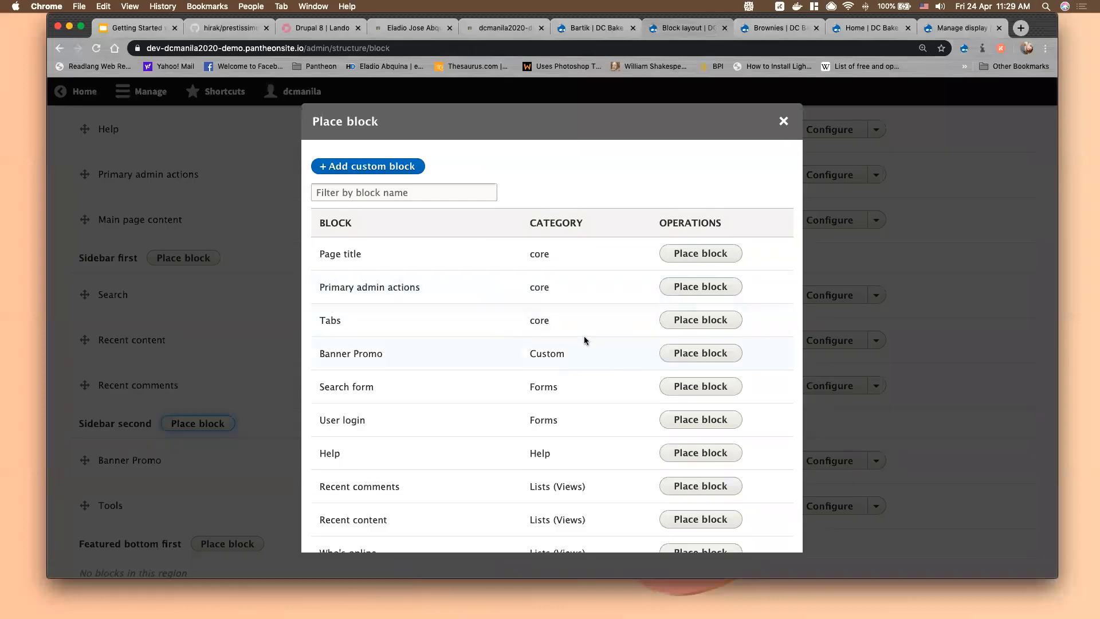
click(380, 176)
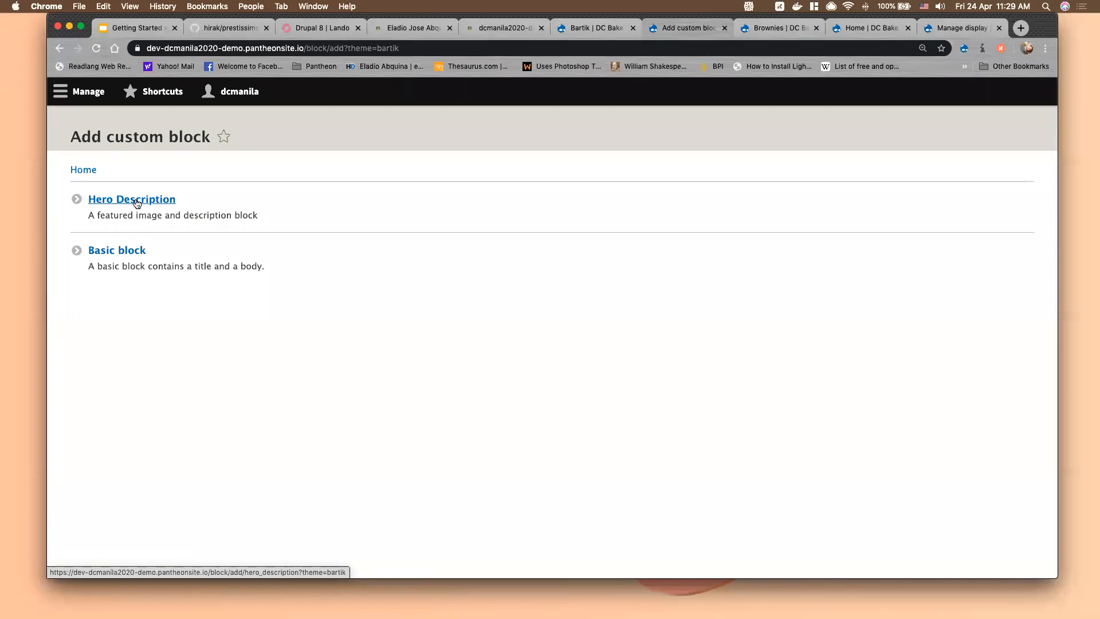
Start a Hero Description block with description 'Promo Hero', then switch to the presentation slides
click(136, 201)
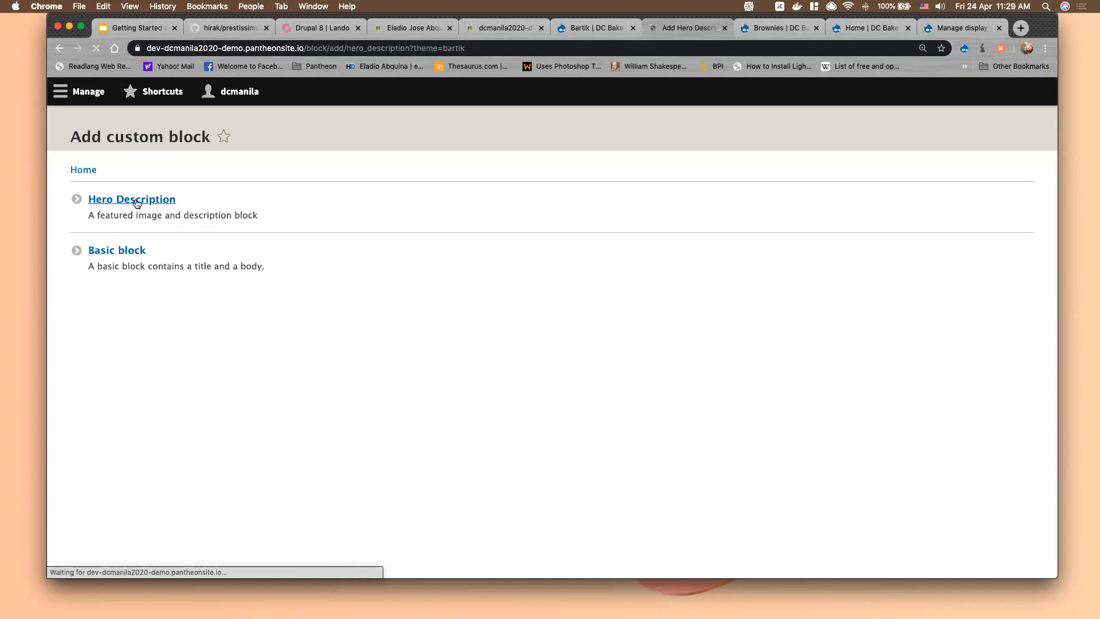
click(229, 212)
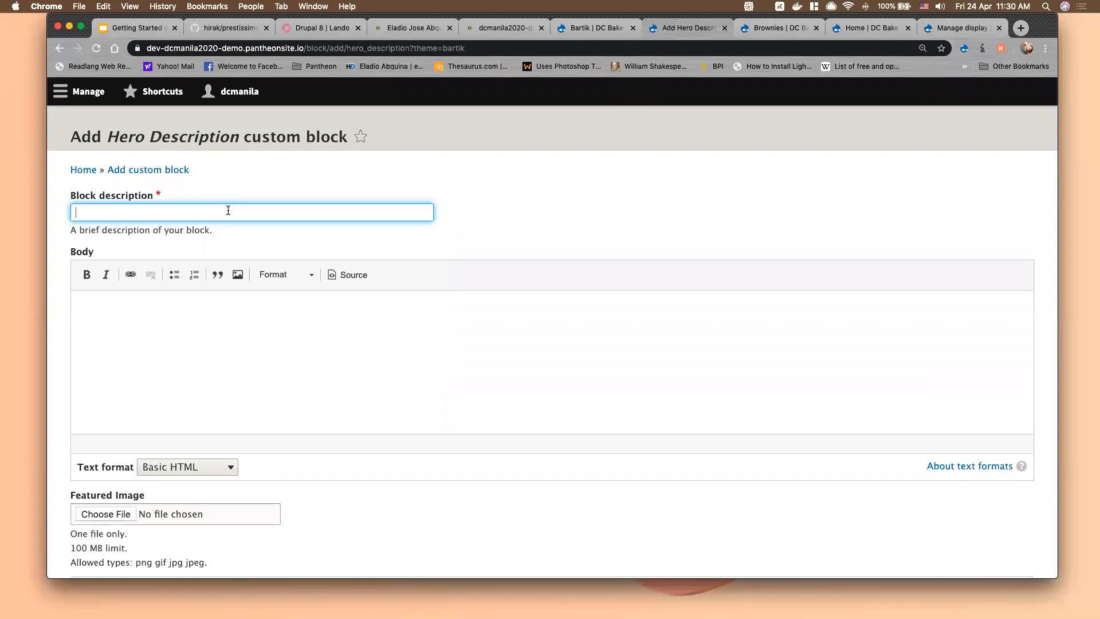
text(Promo Hero)
click(162, 337)
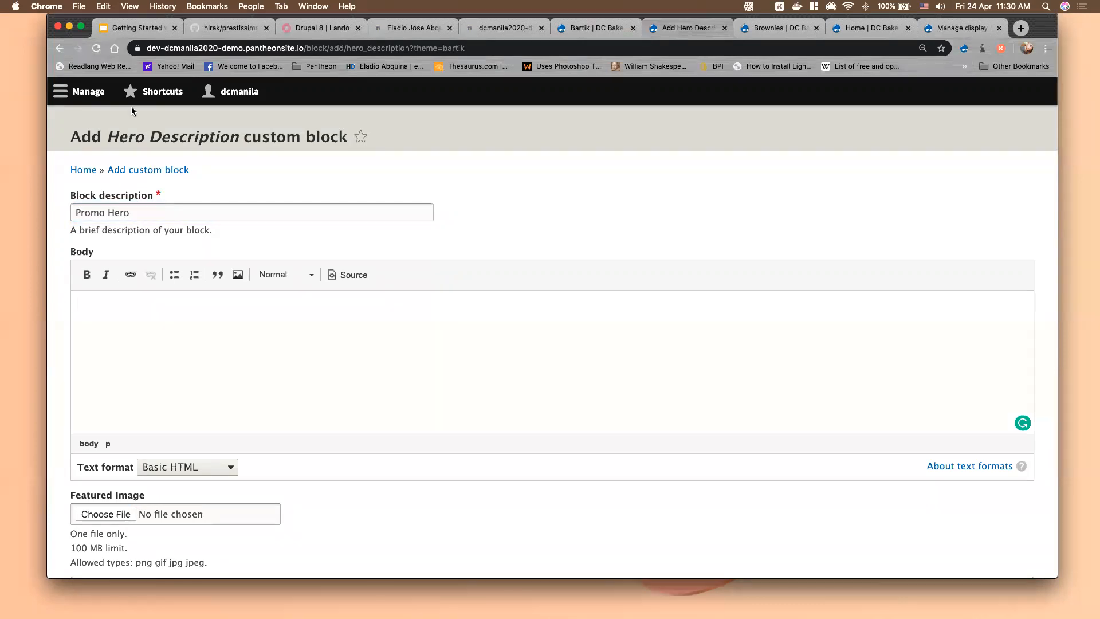
click(115, 28)
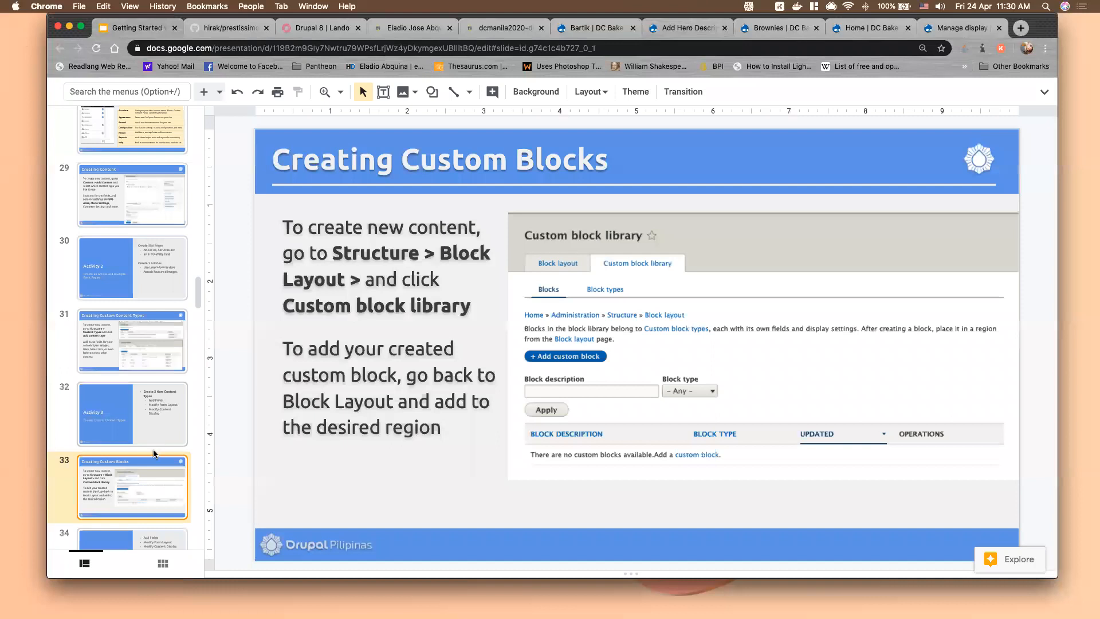
Review the Activity 4 task list on slide 34, then return to the Promo Hero block form
scroll(152, 451, down, 2)
click(144, 467)
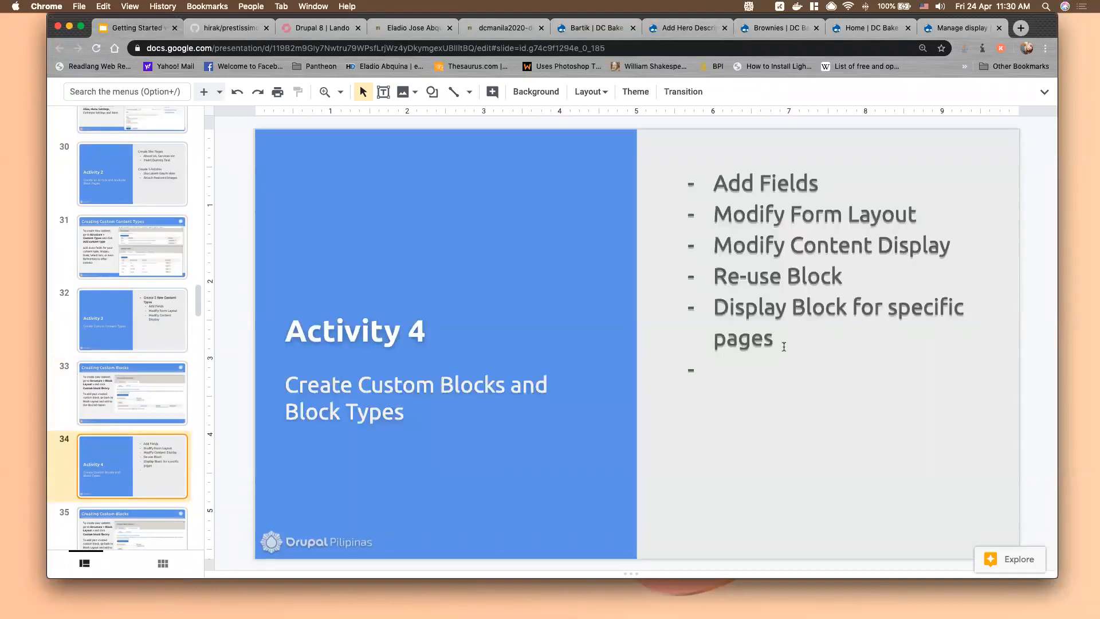
click(735, 366)
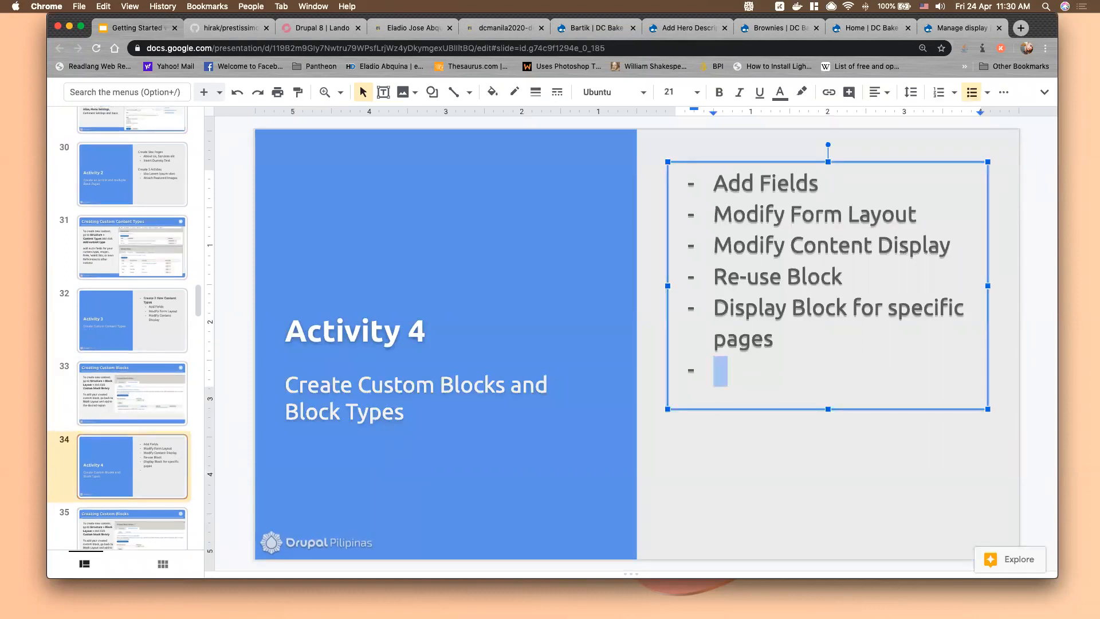
click(692, 27)
scroll(425, 410, down, 2)
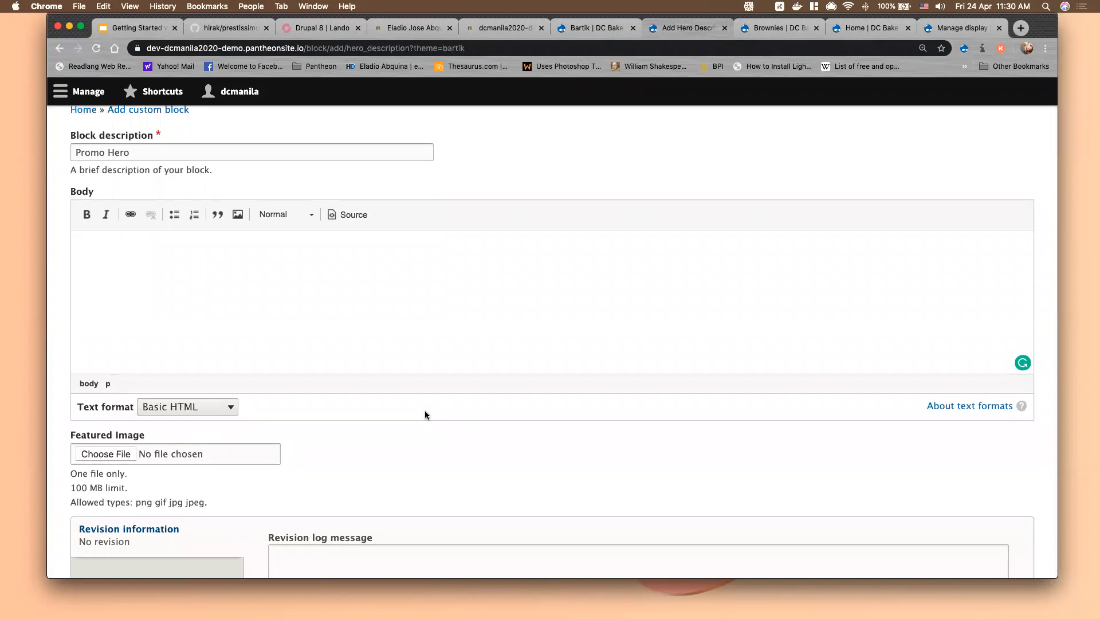
Upload drupalcamp-manila-2020-hero-img-left.jpg as the block's Featured Image
scroll(184, 452, down, 2)
click(129, 449)
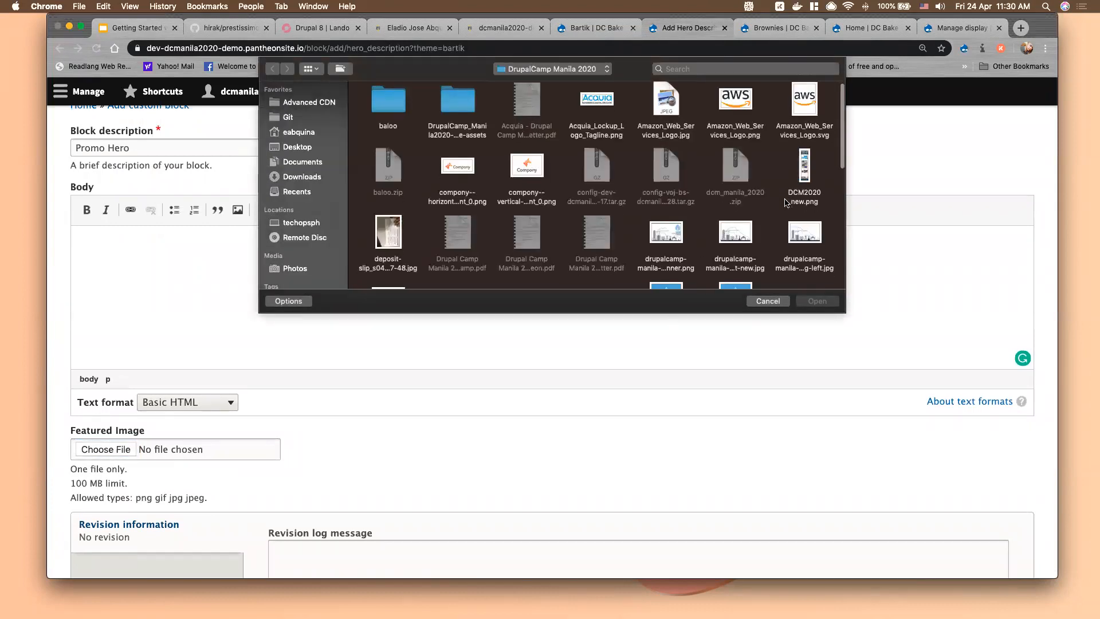
scroll(787, 202, down, 2)
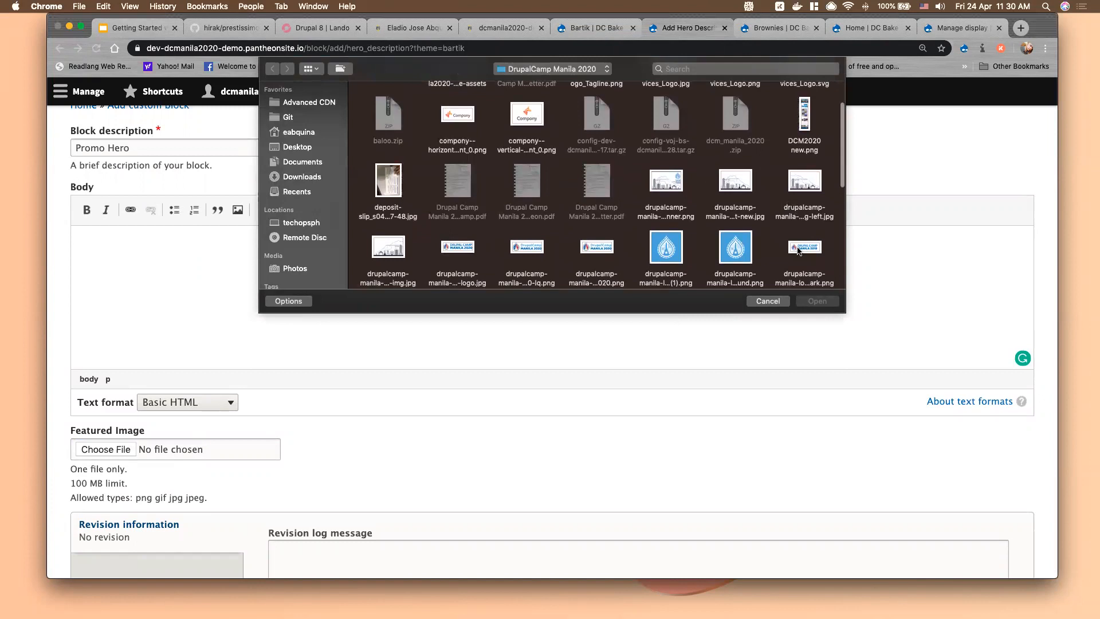
click(804, 182)
click(818, 301)
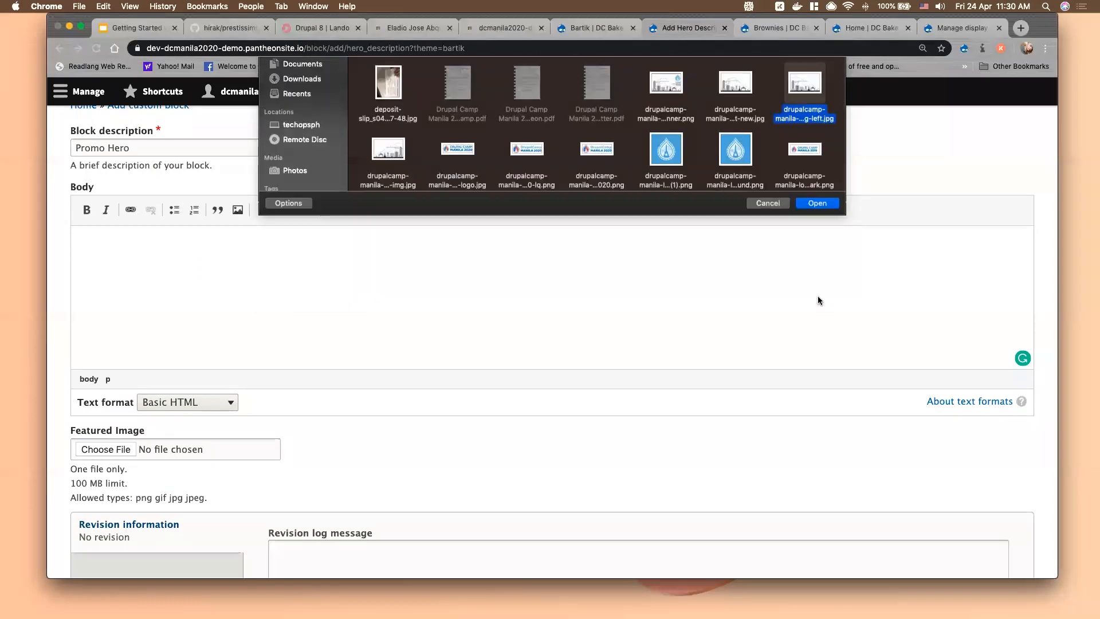
Fill the Body with two sentences of generated lorem ipsum text
click(981, 48)
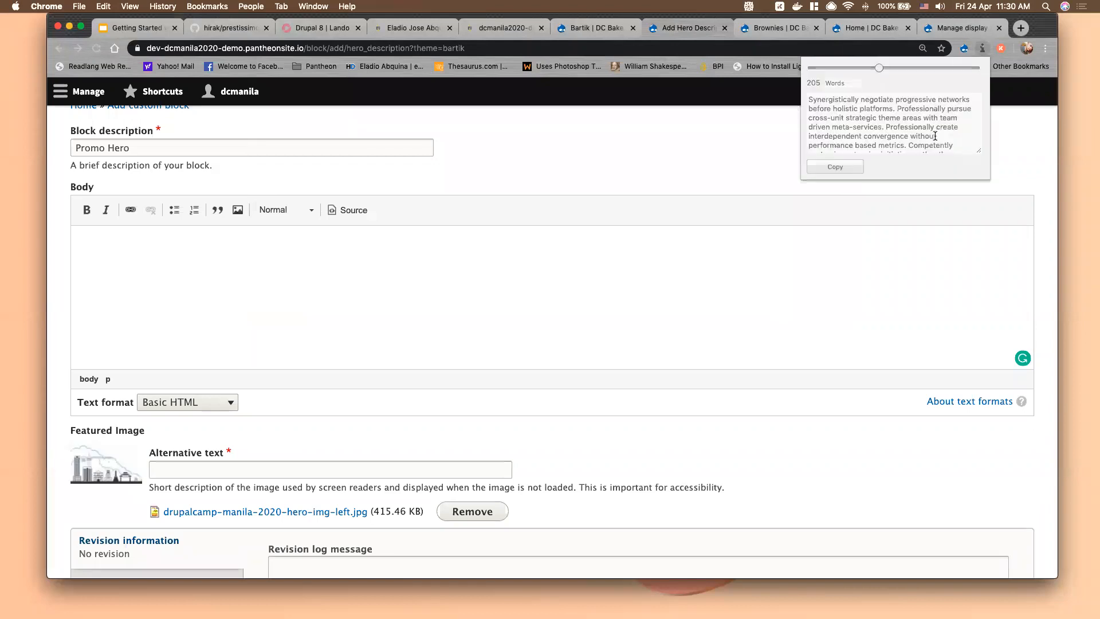
click(935, 128)
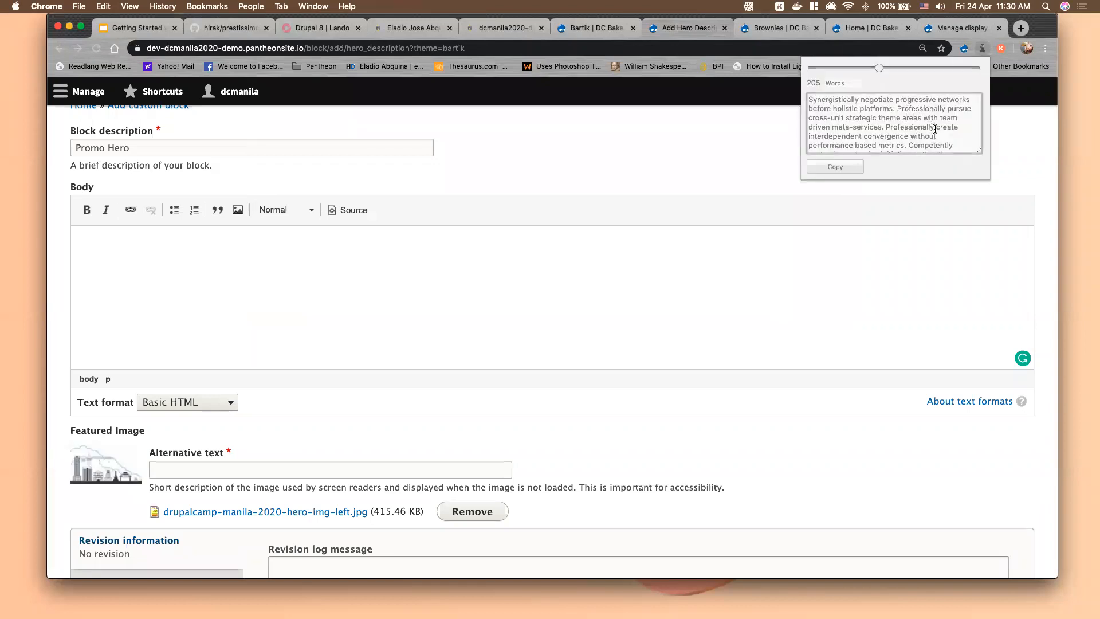
drag(811, 102, 881, 125)
key(super+c)
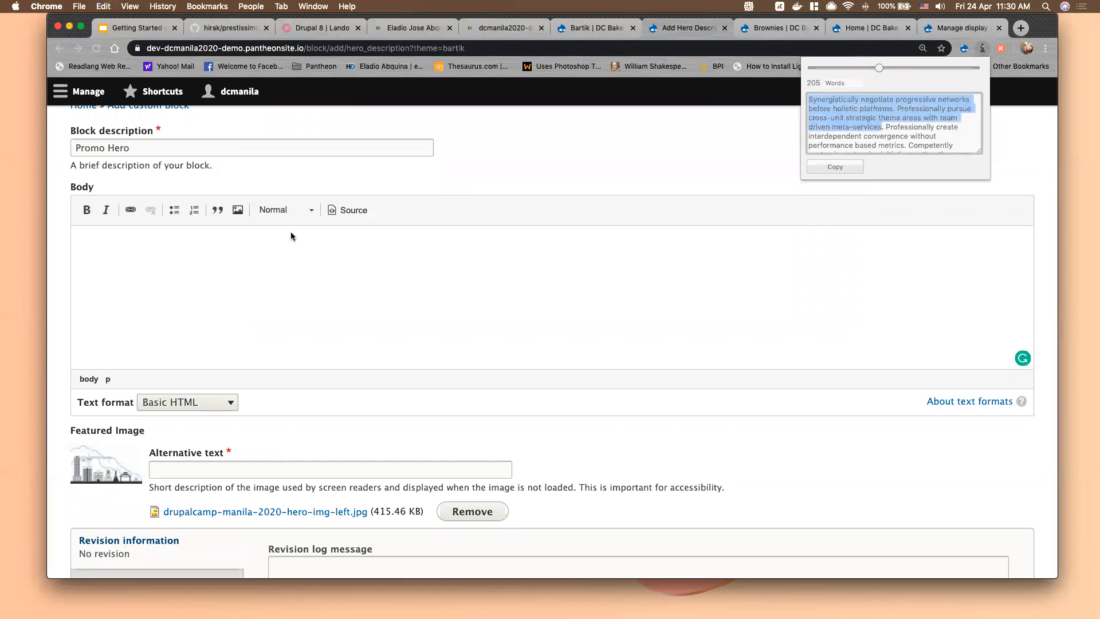
click(97, 238)
key(super+v)
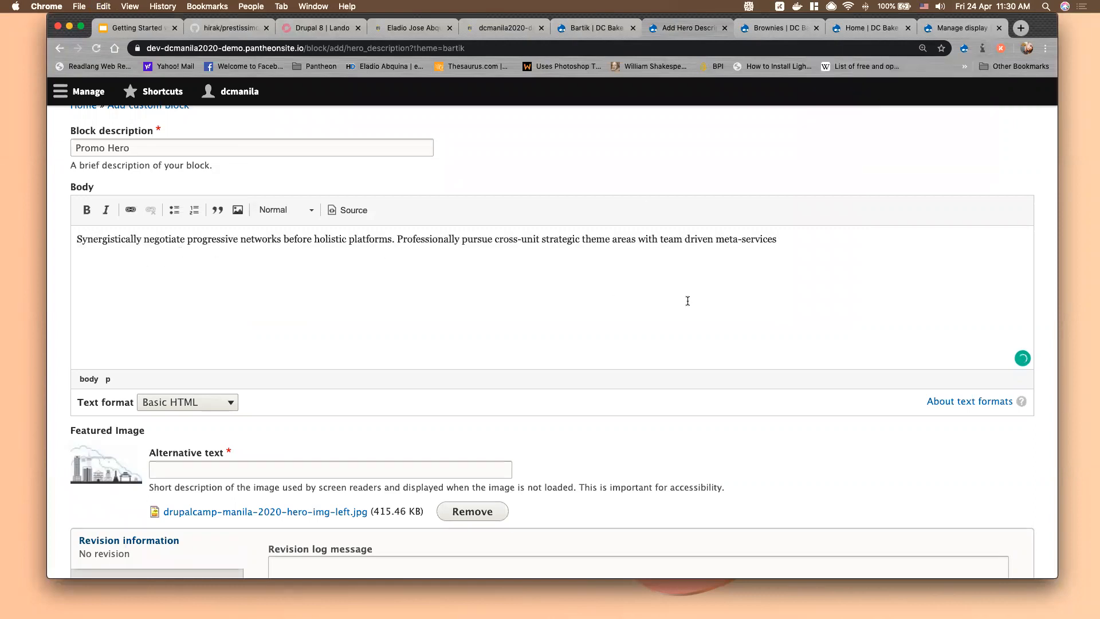
Give the image alt text 'test' and save the Promo Hero block
click(207, 464)
text(test)
scroll(266, 451, down, 3)
click(99, 502)
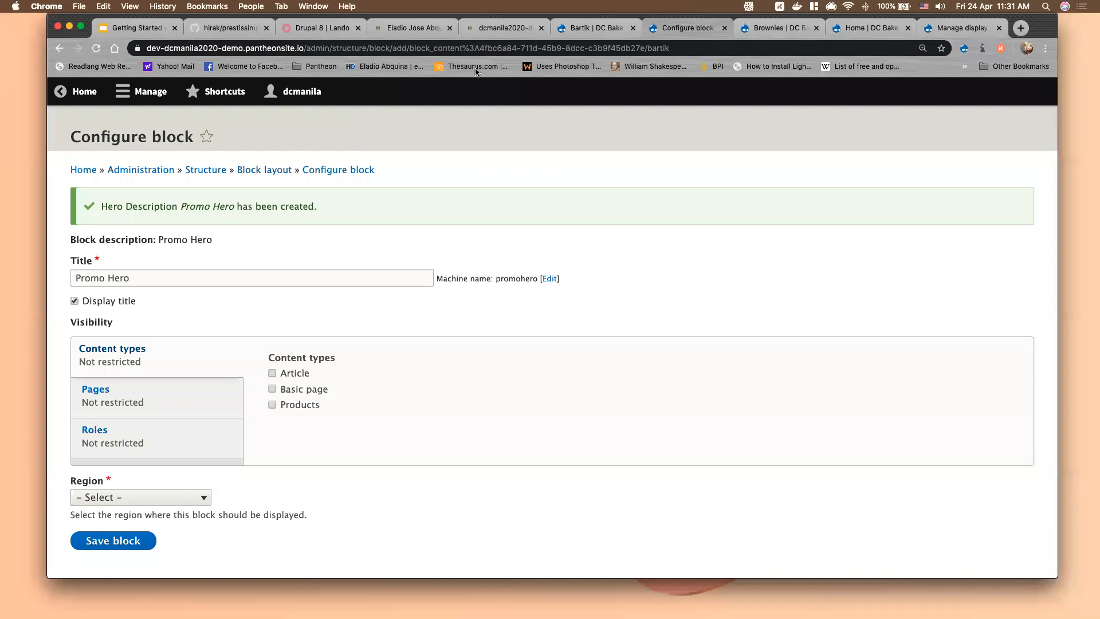
Show the Activity 5 slide, Create Custom Views Page and Block, in the Getting Started deck
click(133, 29)
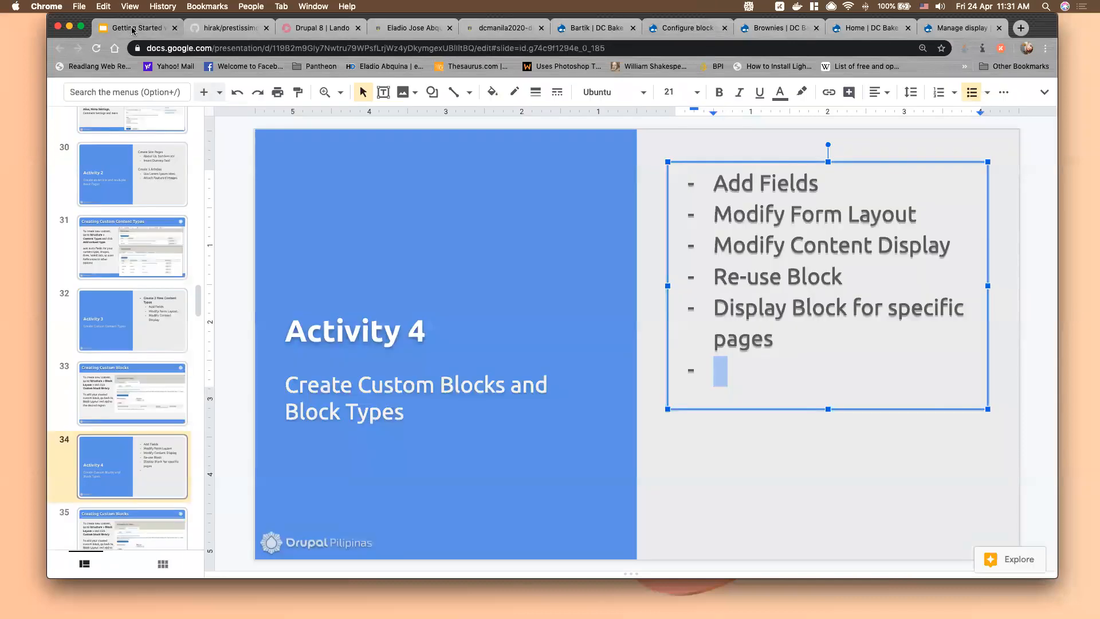
scroll(172, 470, down, 5)
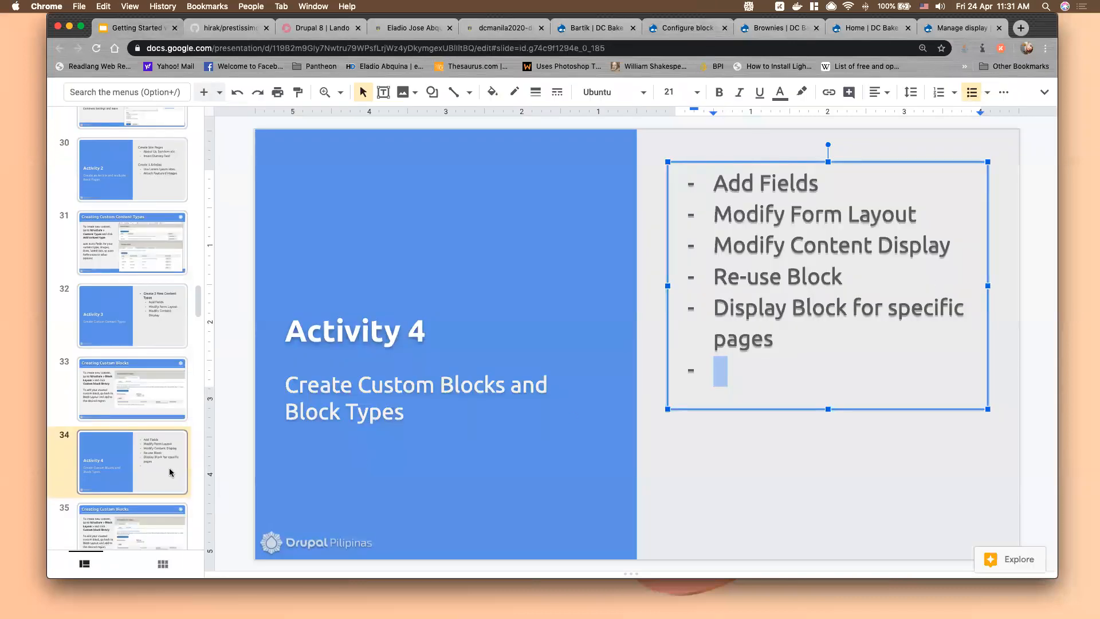
scroll(170, 471, down, 1)
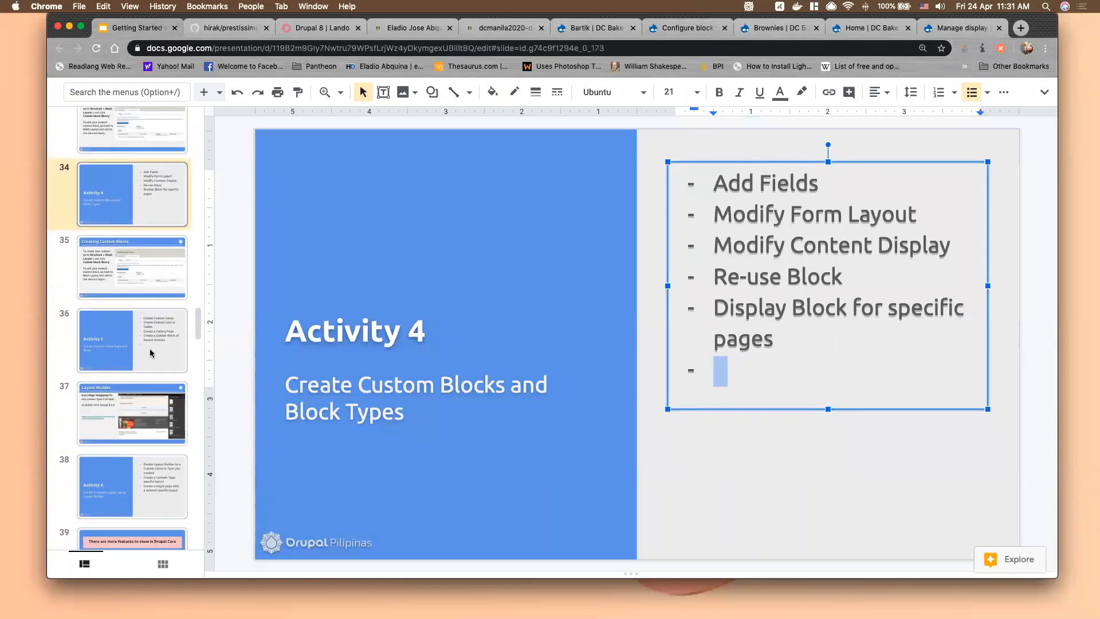
click(149, 349)
click(148, 400)
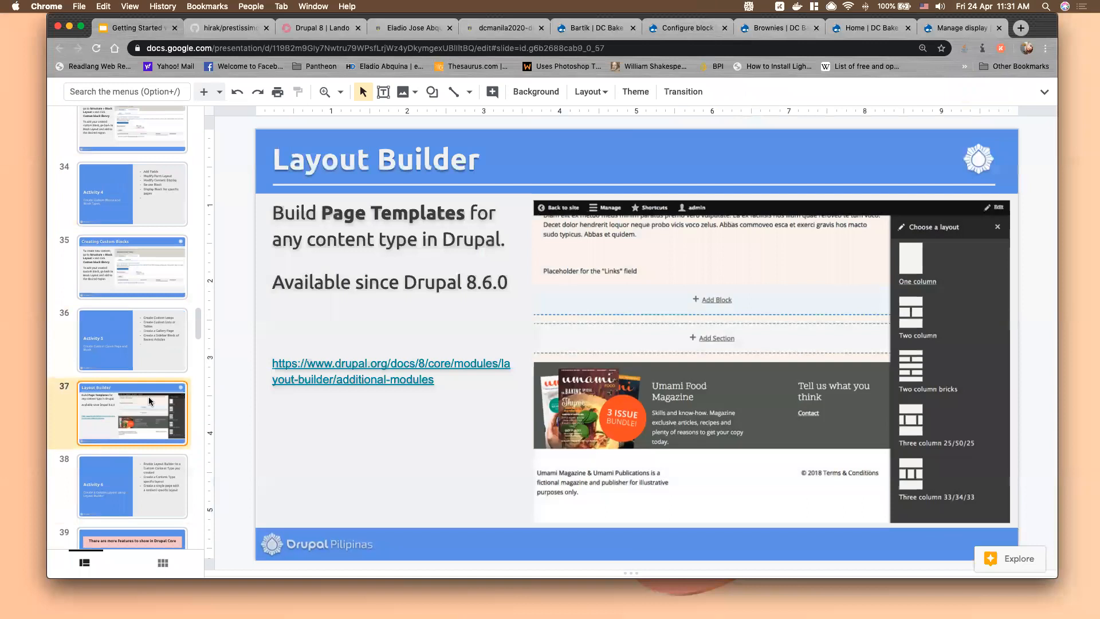
click(128, 324)
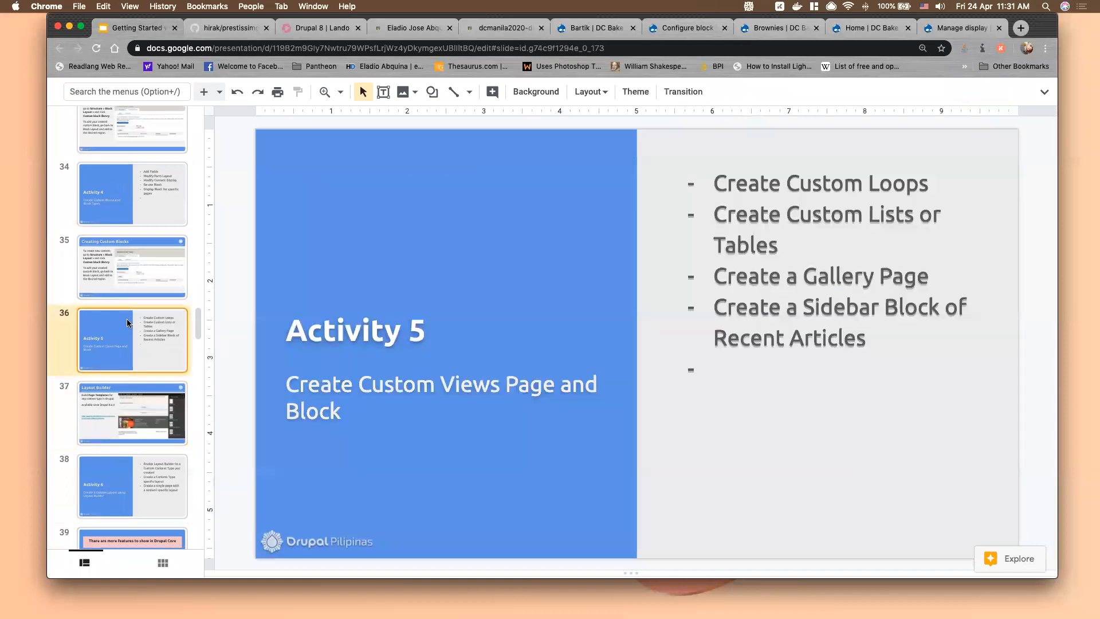
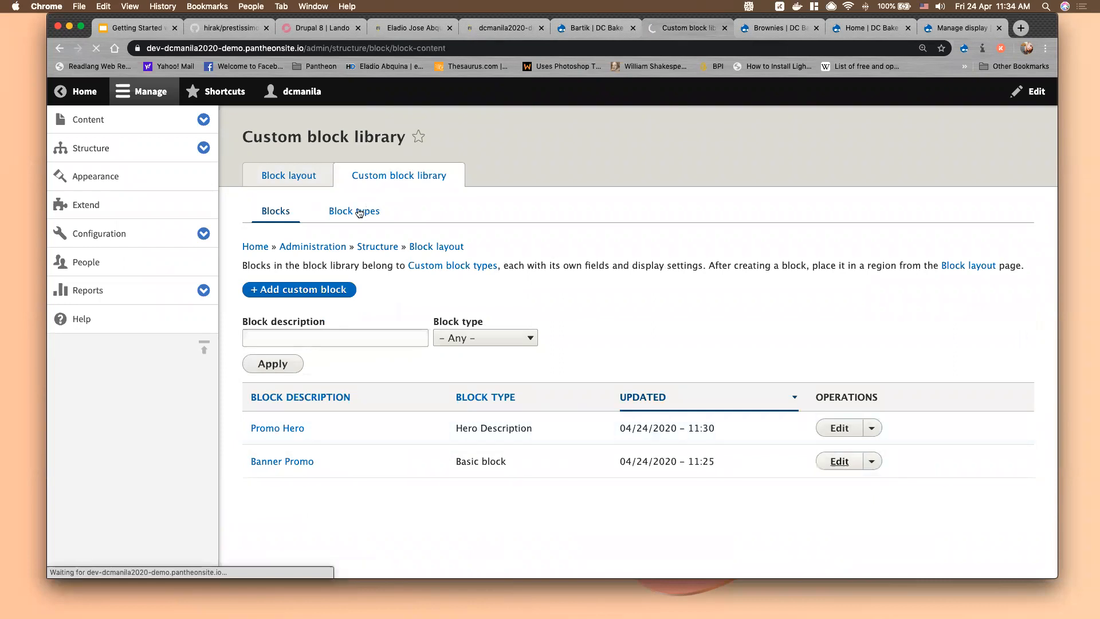
From the Block types list, go to Manage fields for the Hero Description block type
click(355, 212)
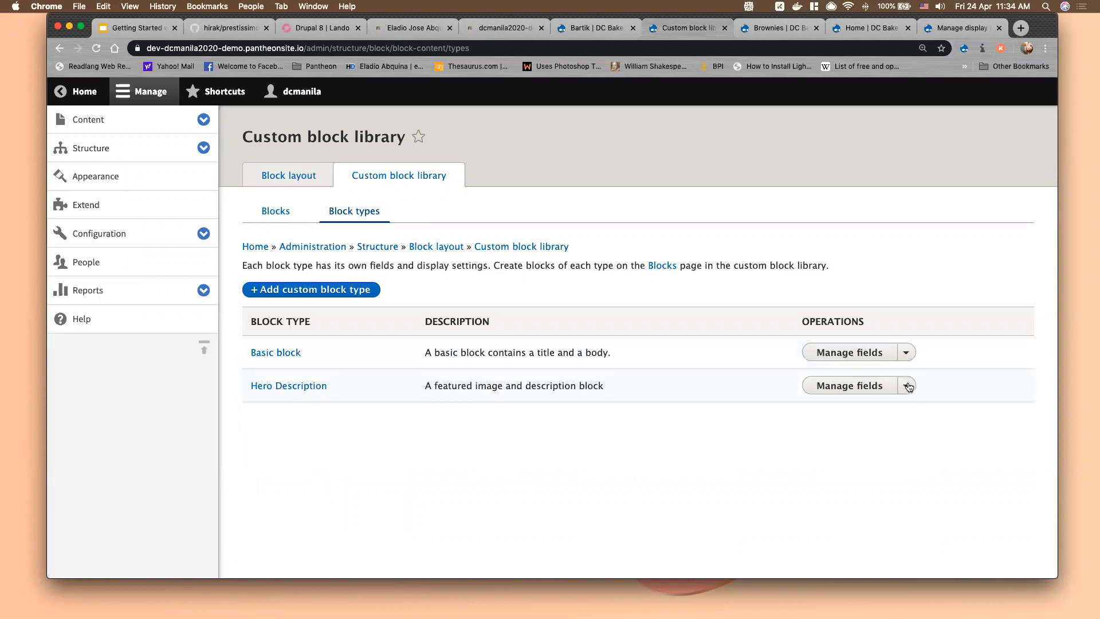
click(908, 387)
click(840, 391)
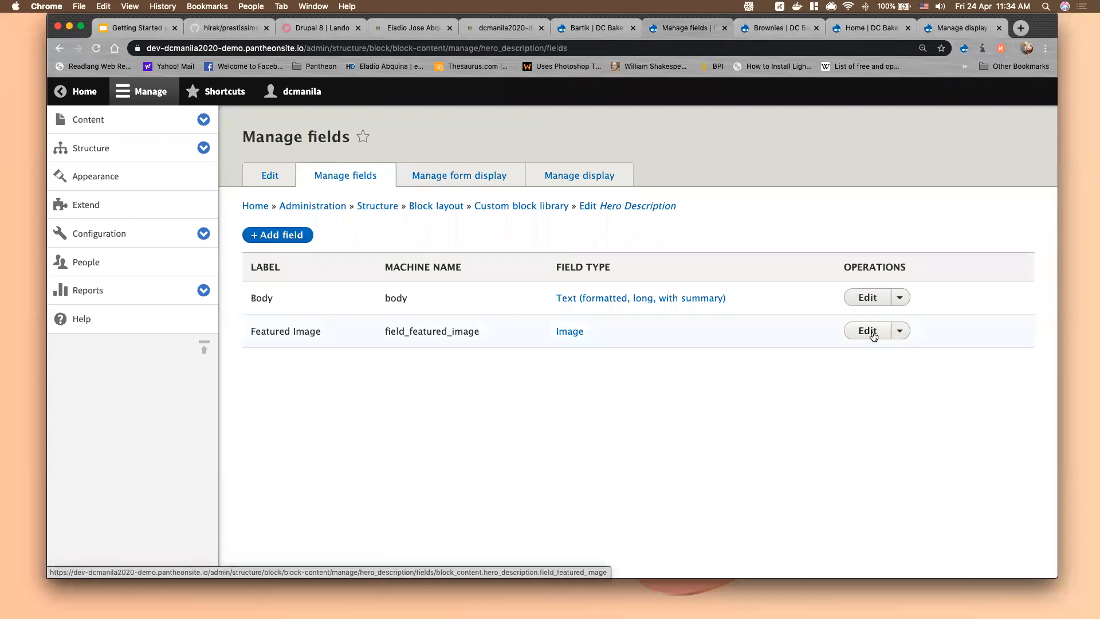
Make the Featured Image field required and review its png, gif, jpg, jpeg settings
click(868, 331)
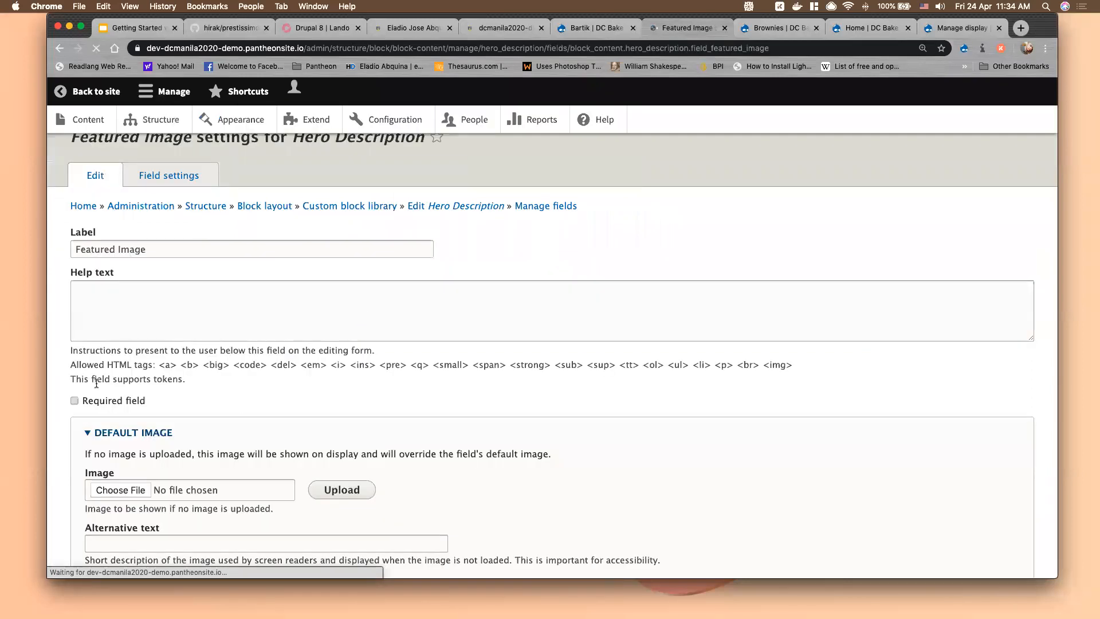
scroll(246, 354, down, 2)
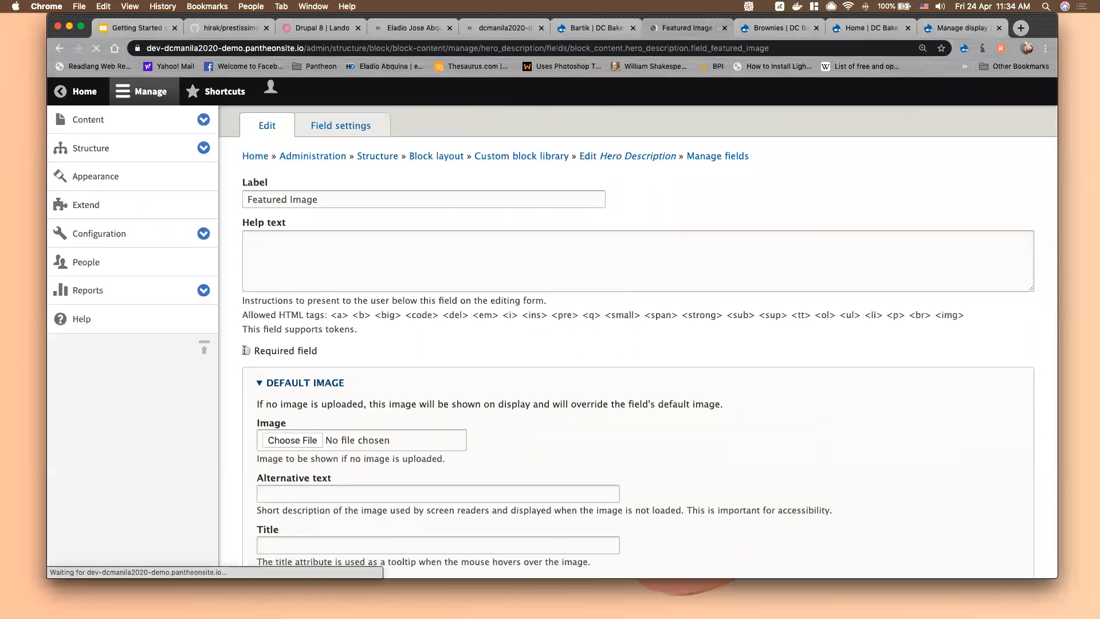
click(246, 351)
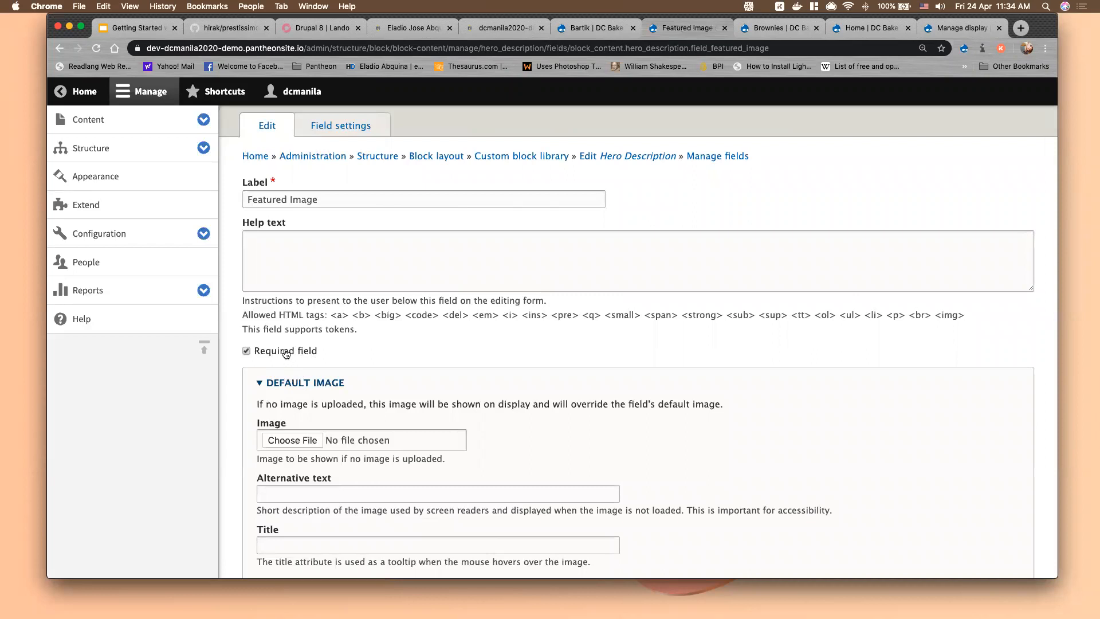
scroll(284, 351, down, 5)
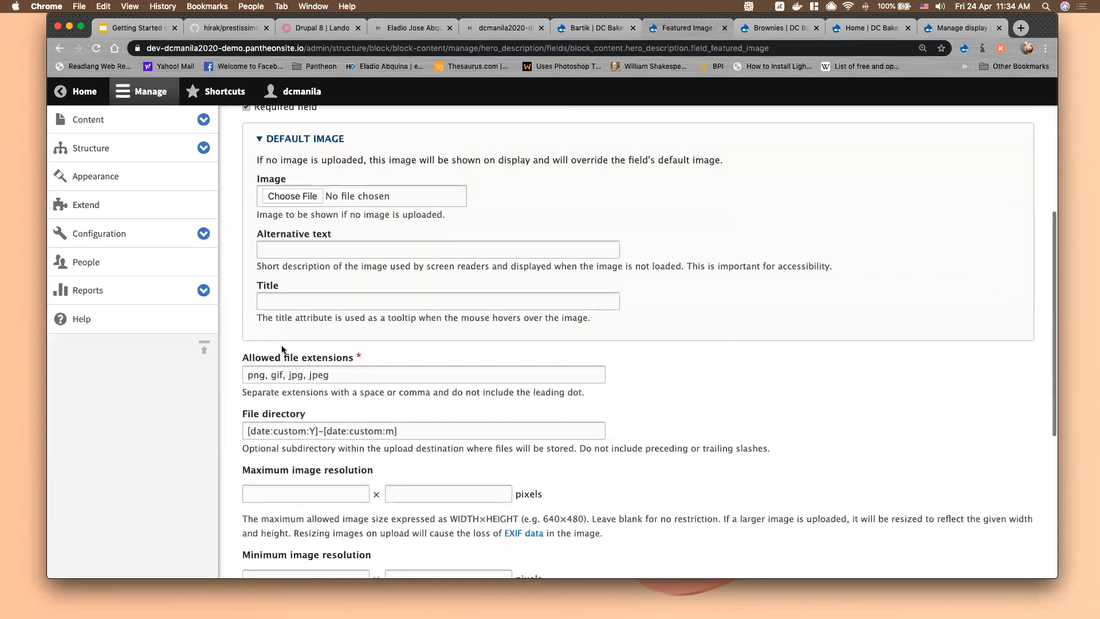
scroll(384, 366, down, 3)
scroll(386, 367, down, 3)
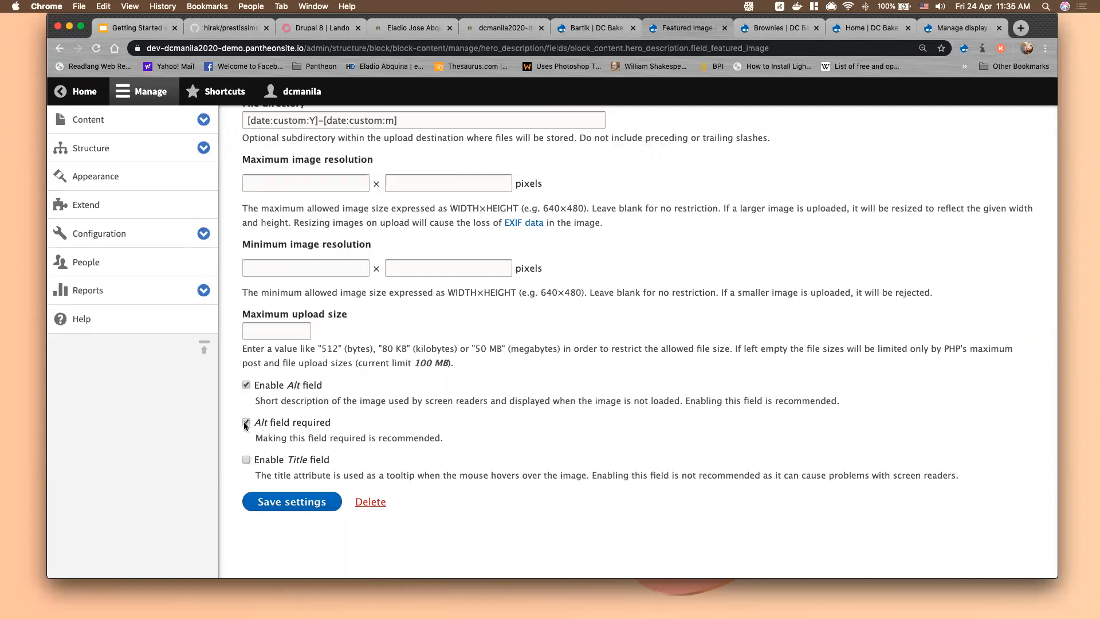
click(247, 460)
scroll(367, 260, up, 4)
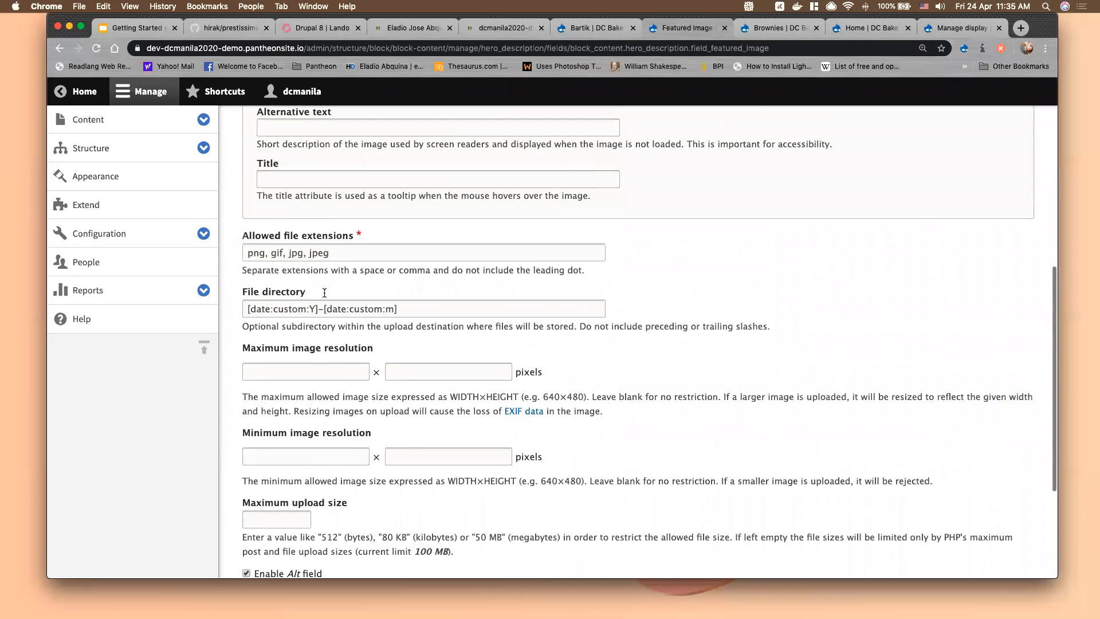
scroll(366, 260, up, 3)
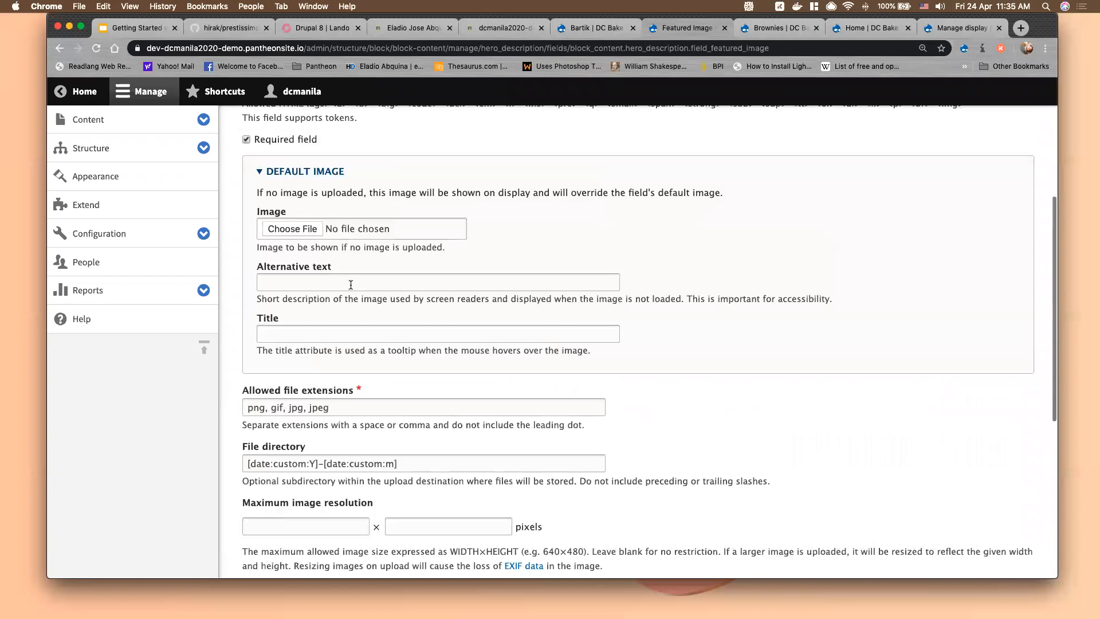
scroll(392, 277, up, 4)
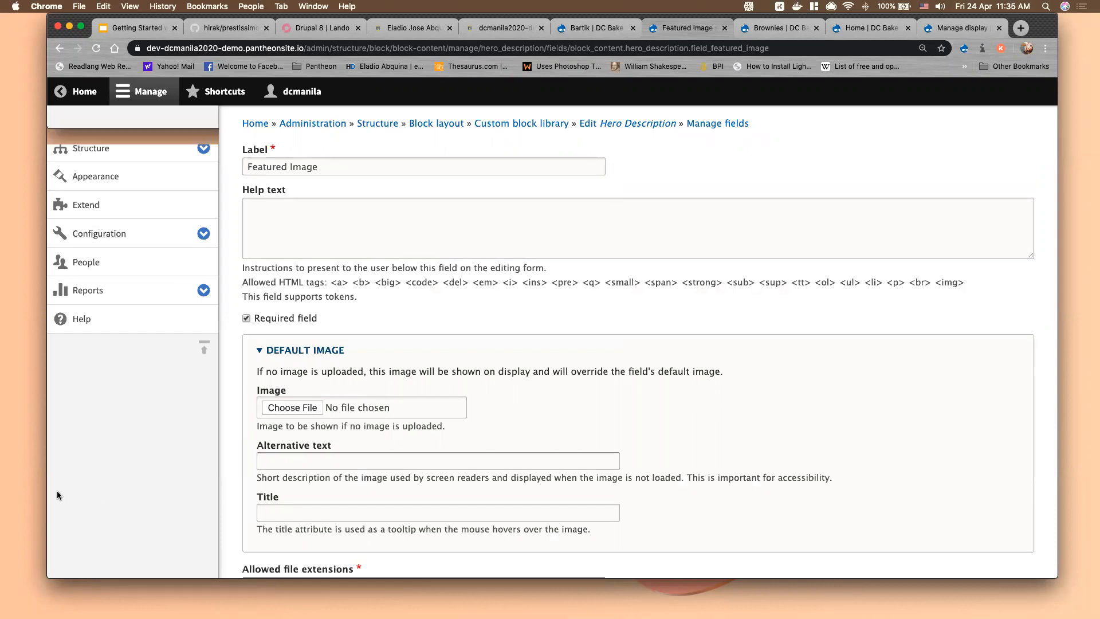
drag(48, 487, 112, 487)
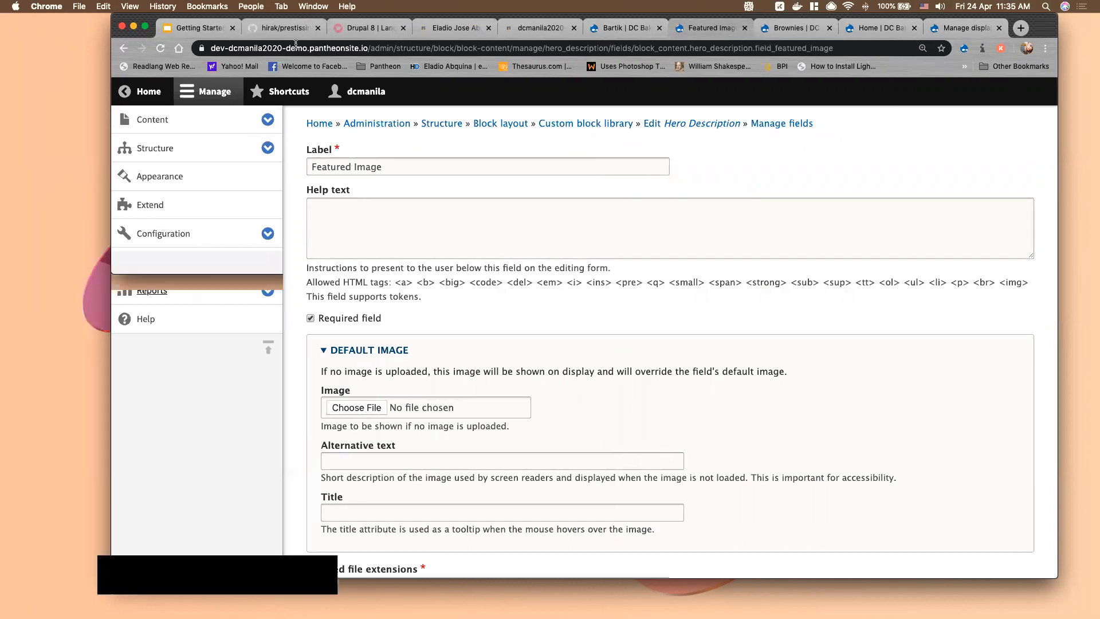
Review the Activity 5, Layout Builder and Creating Custom Blocks slides, then load the DC Bake Shop home page
click(194, 30)
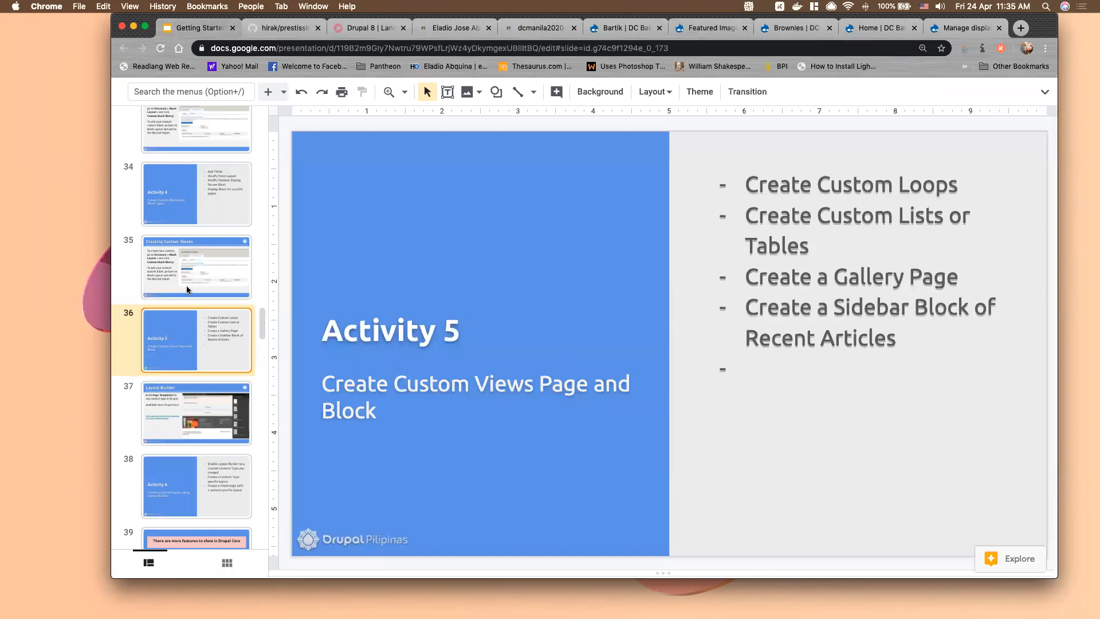
click(195, 401)
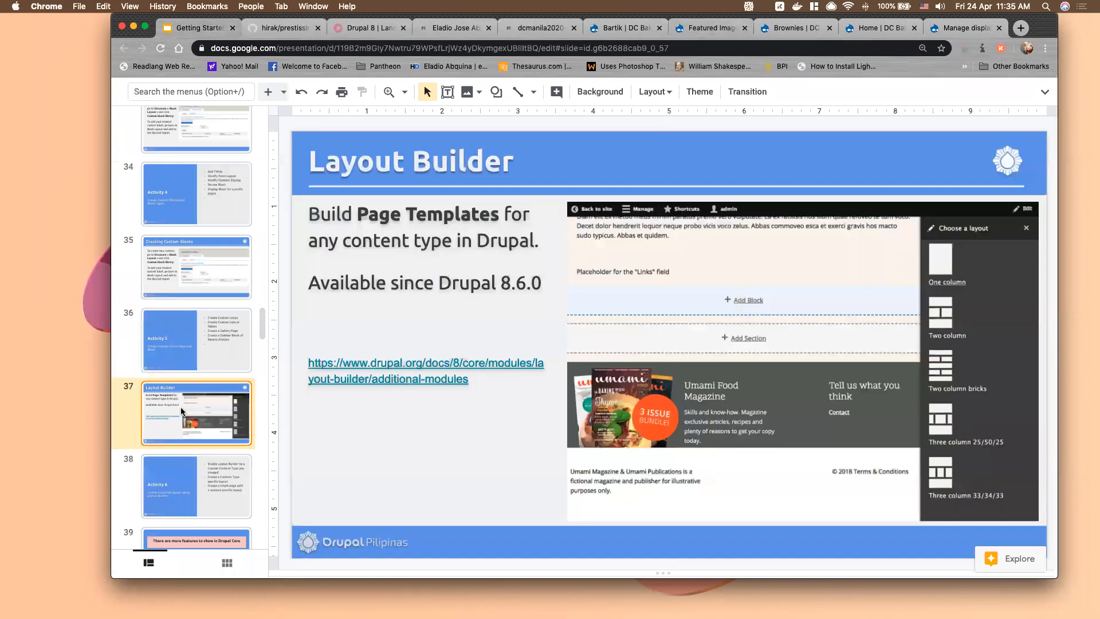
click(180, 358)
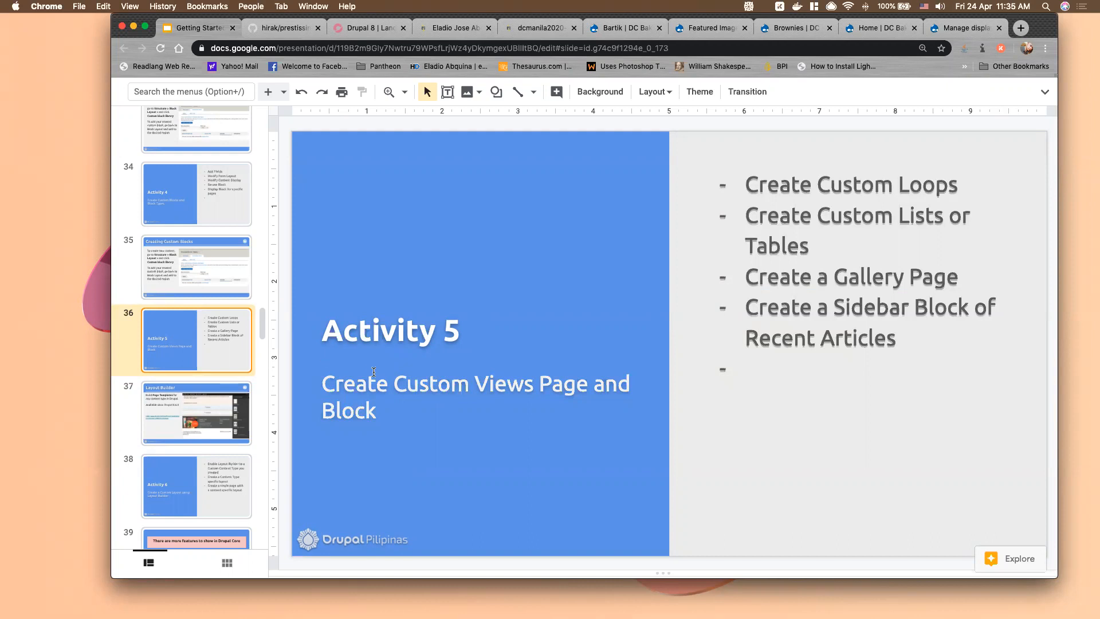
scroll(216, 268, up, 2)
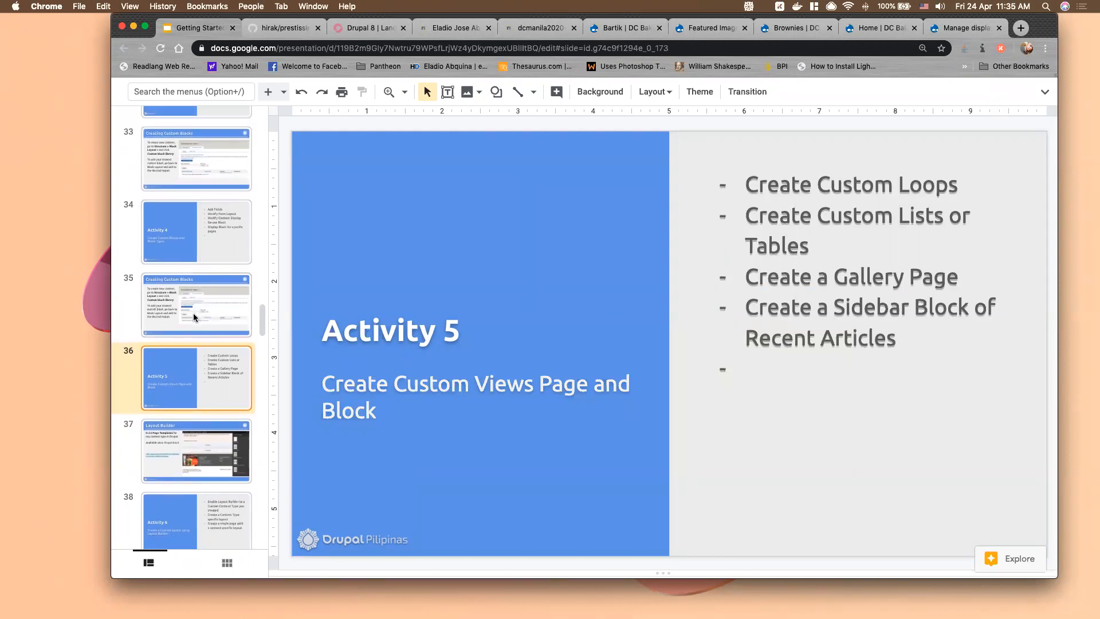
key(Down)
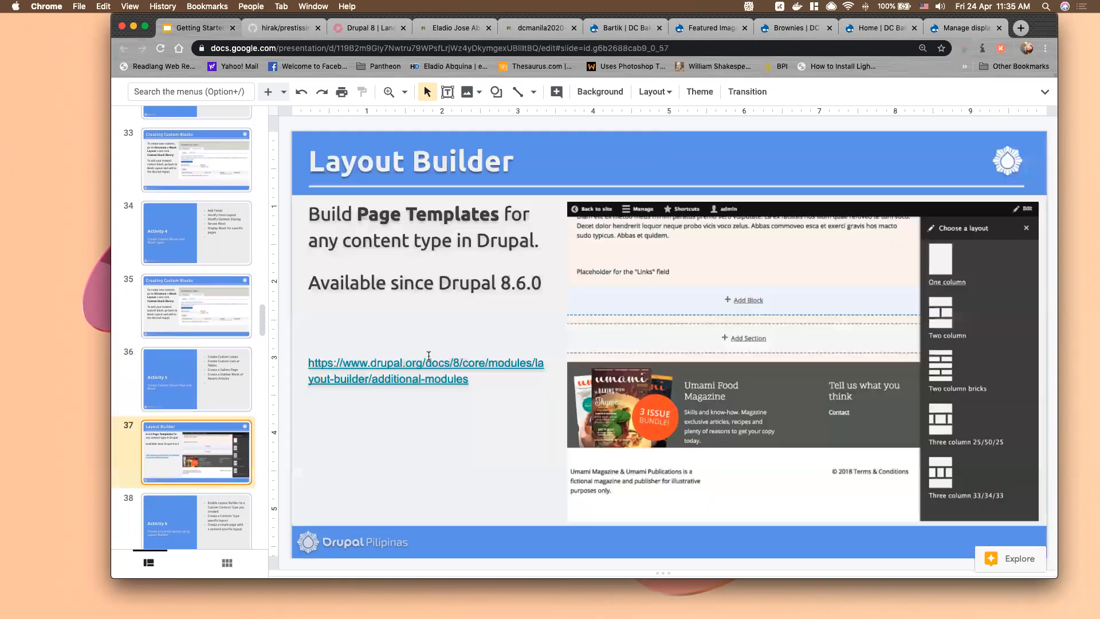
click(201, 312)
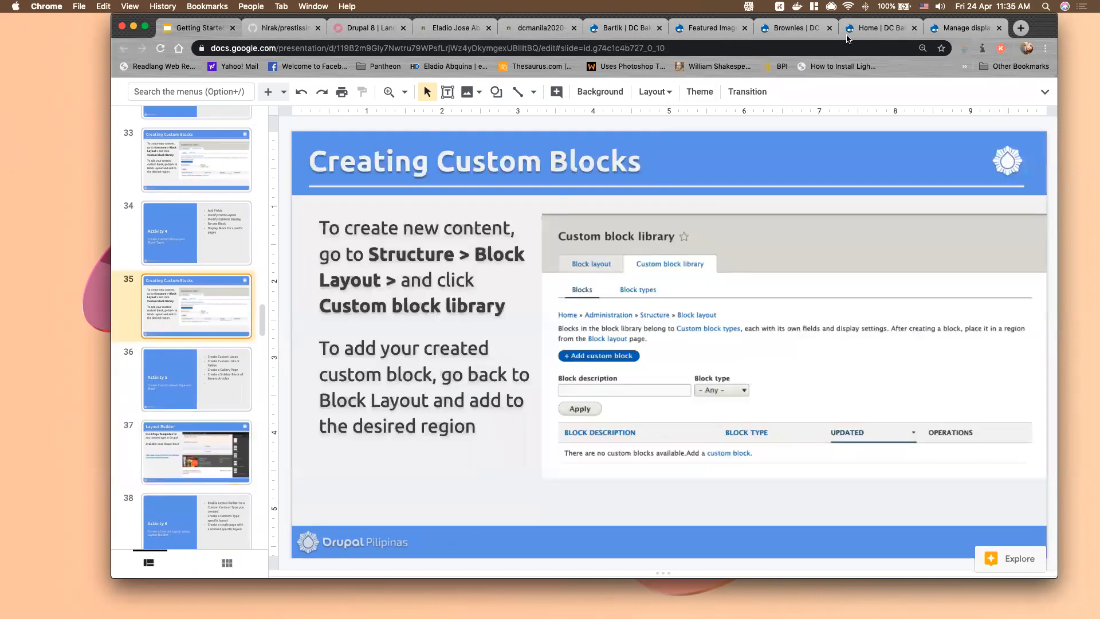
click(773, 32)
click(163, 167)
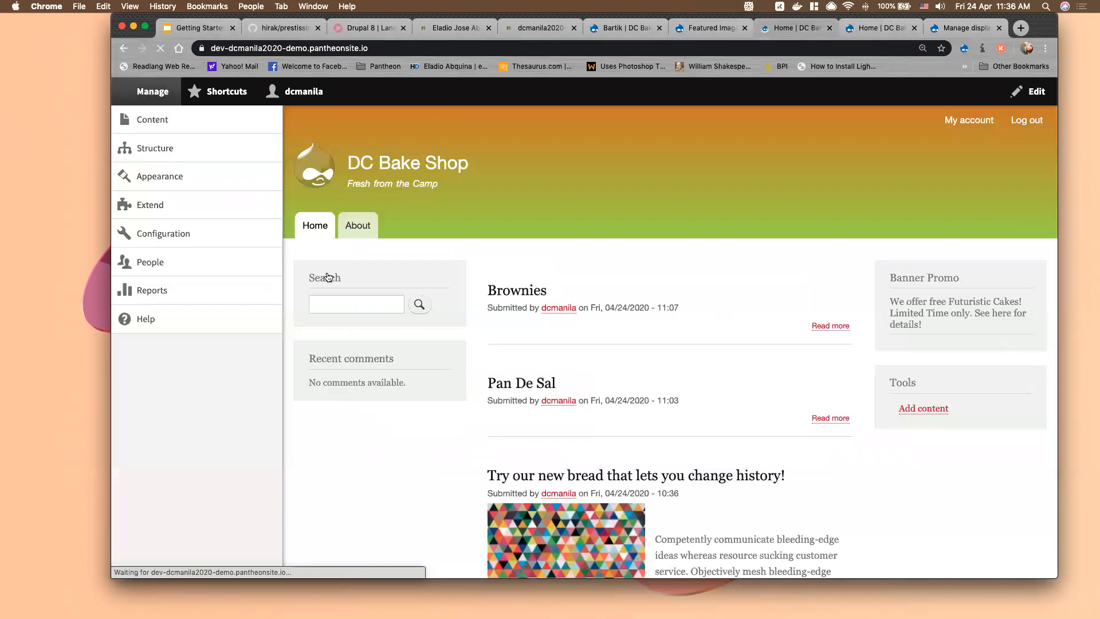
Go to Structure > Views in the admin toolbar
scroll(551, 440, down, 3)
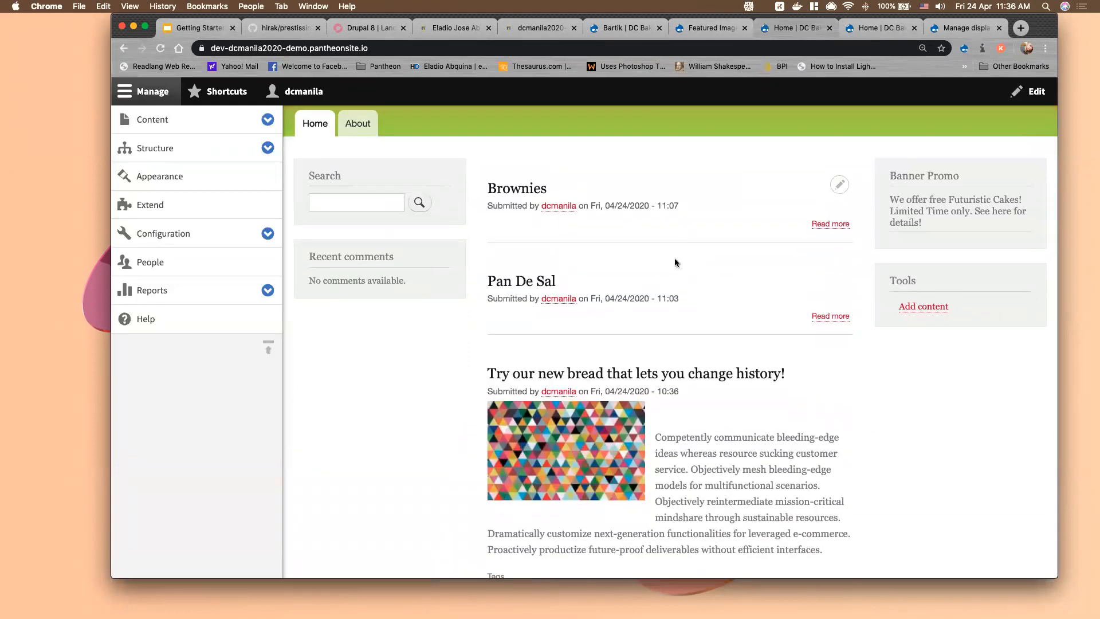
scroll(659, 295, up, 3)
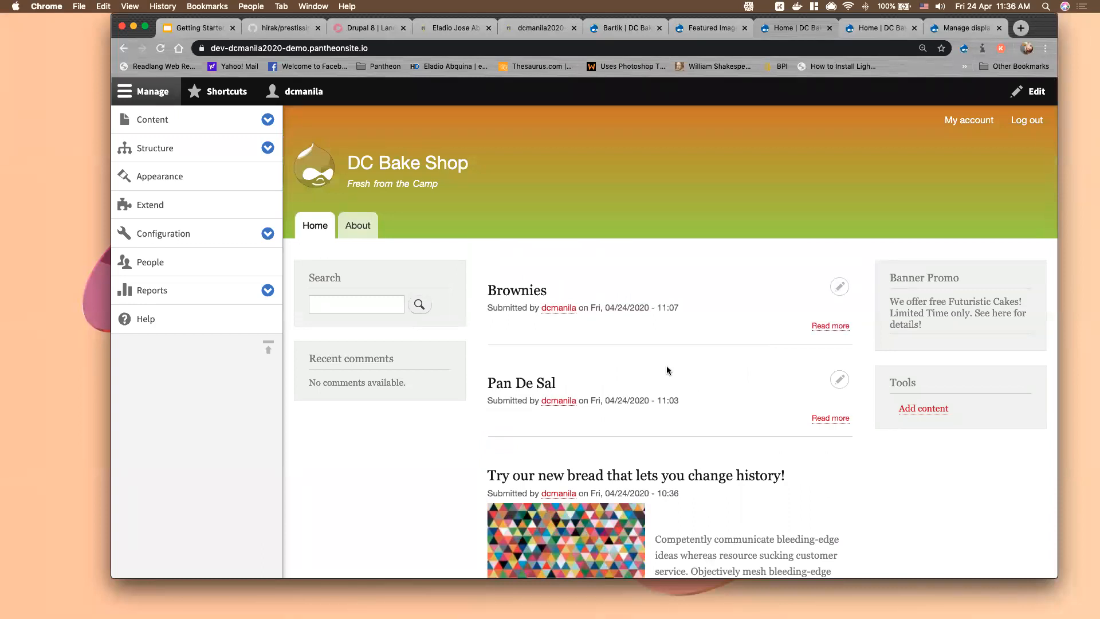
scroll(714, 421, down, 1)
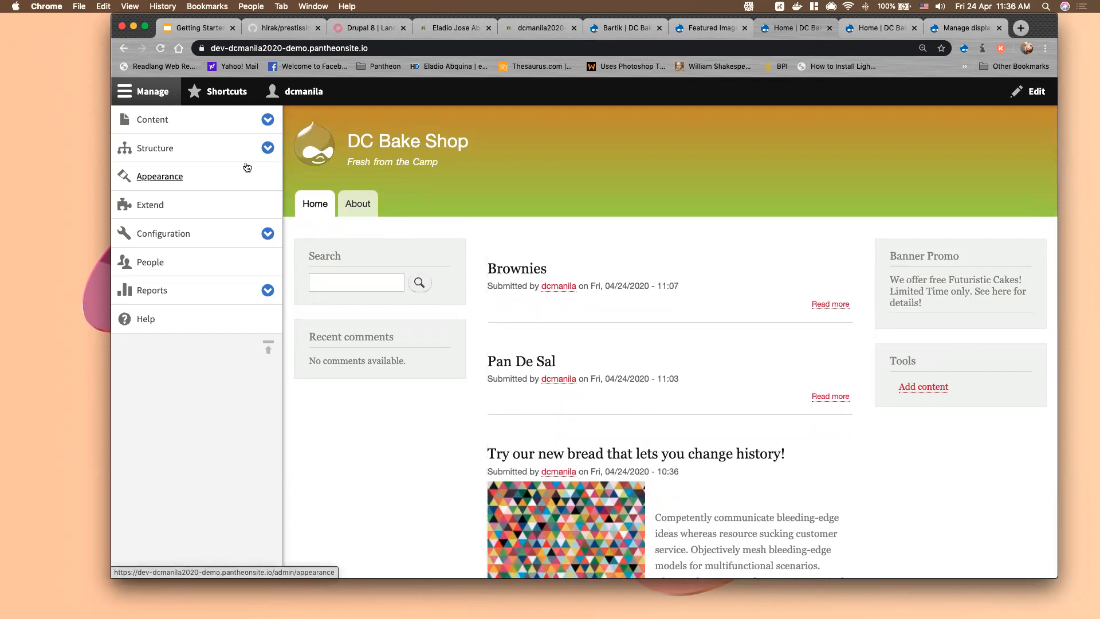
click(267, 151)
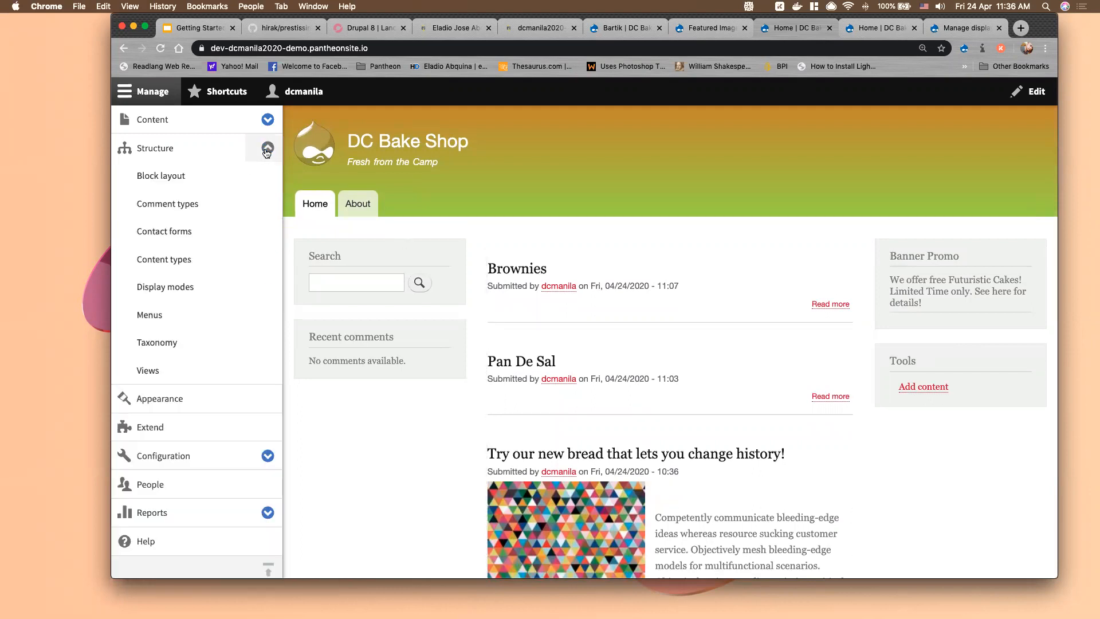
click(154, 375)
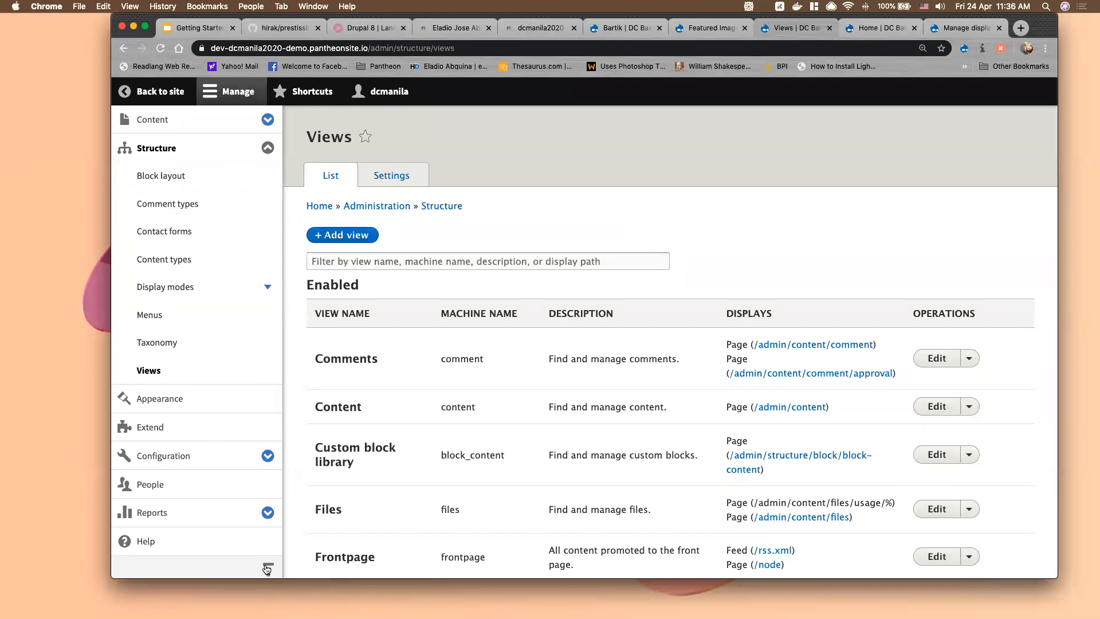
Make the admin toolbar horizontal, browse the Views list, and begin adding a view
click(266, 568)
scroll(461, 364, down, 1)
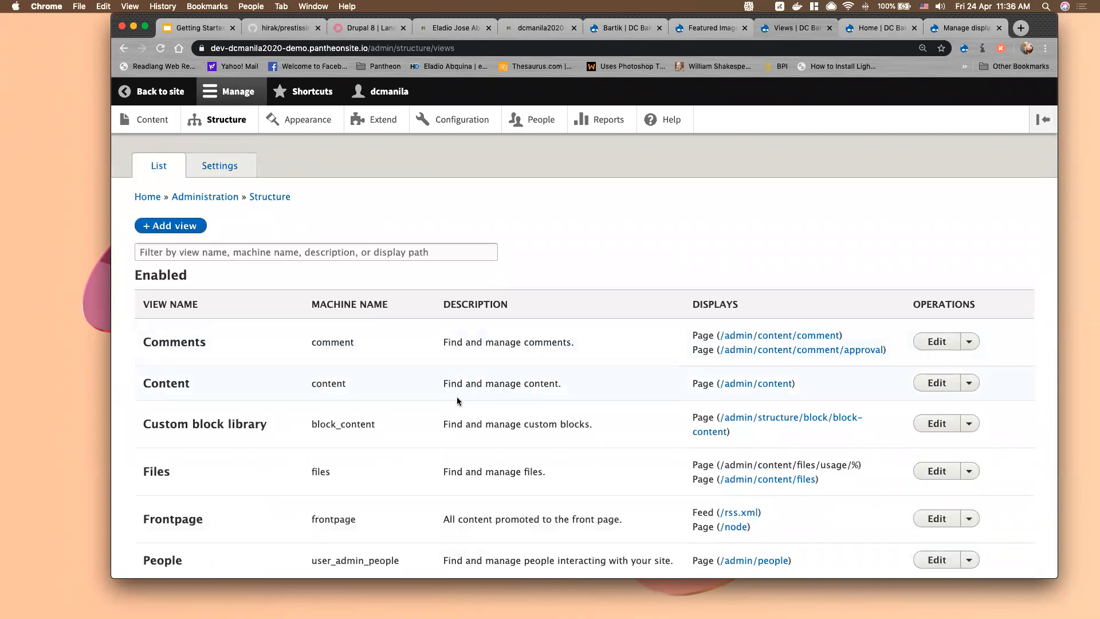
scroll(457, 399, down, 1)
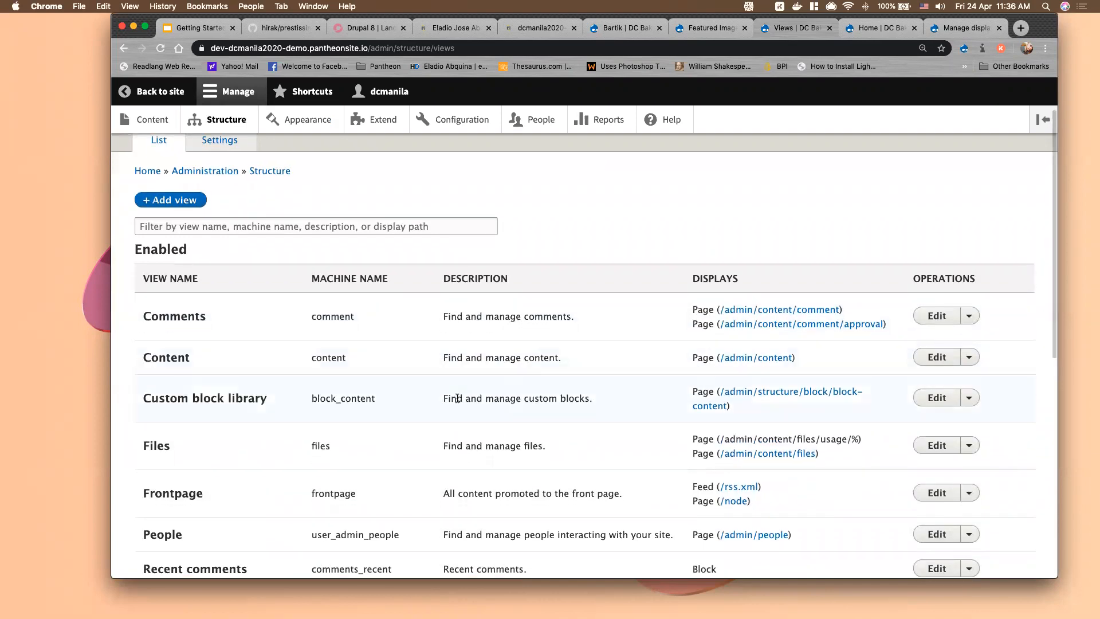
scroll(457, 398, down, 4)
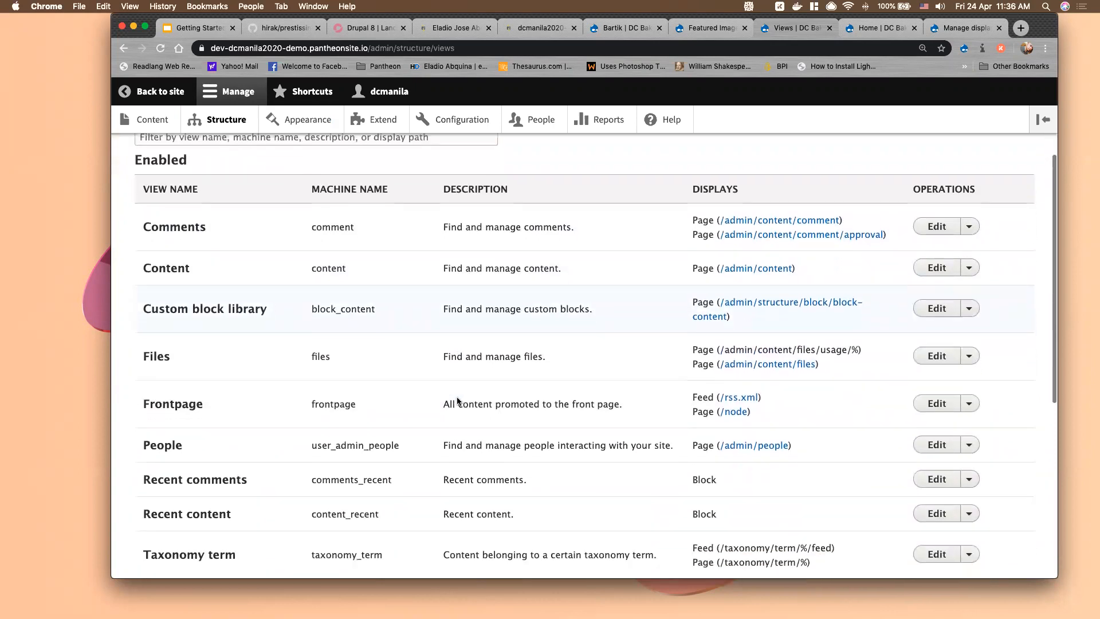
scroll(355, 455, down, 3)
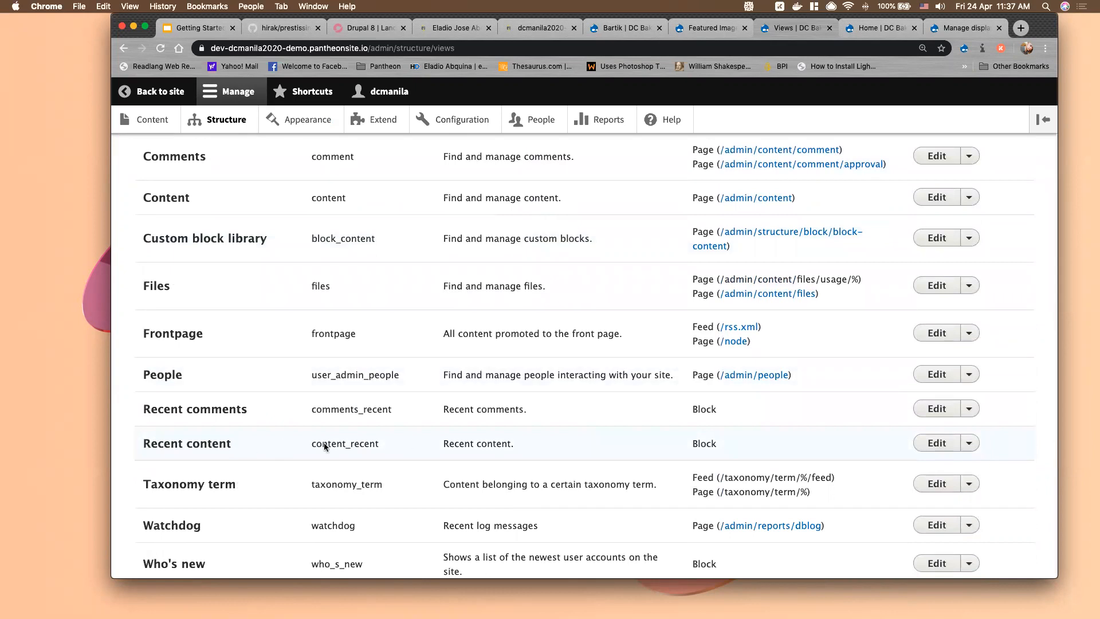
drag(707, 445, 754, 445)
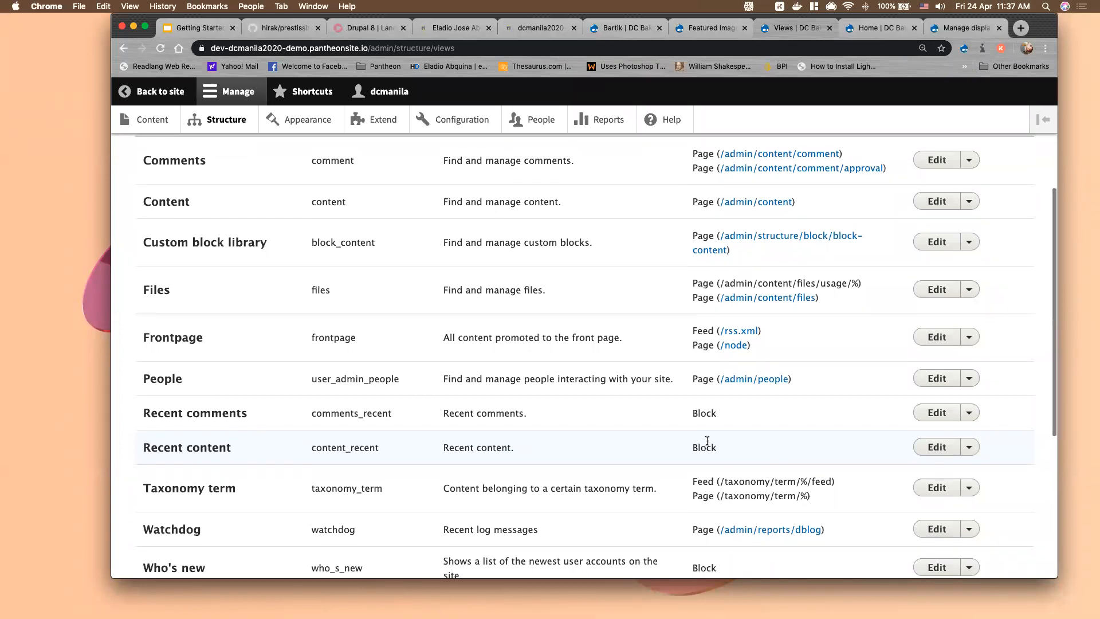
scroll(707, 440, up, 3)
scroll(707, 442, up, 5)
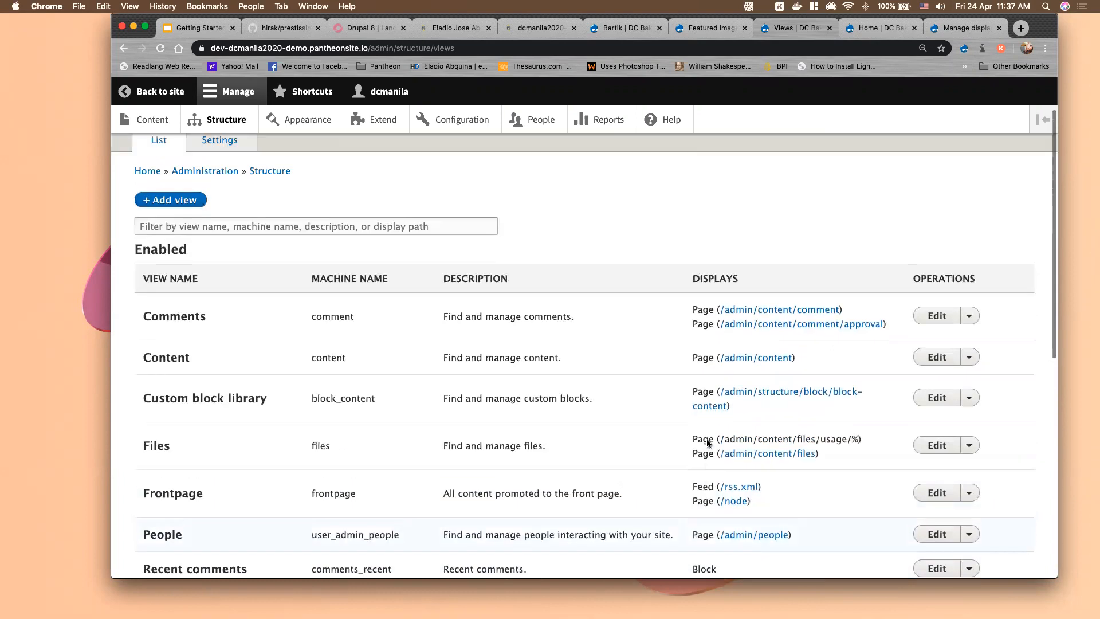
scroll(569, 303, down, 1)
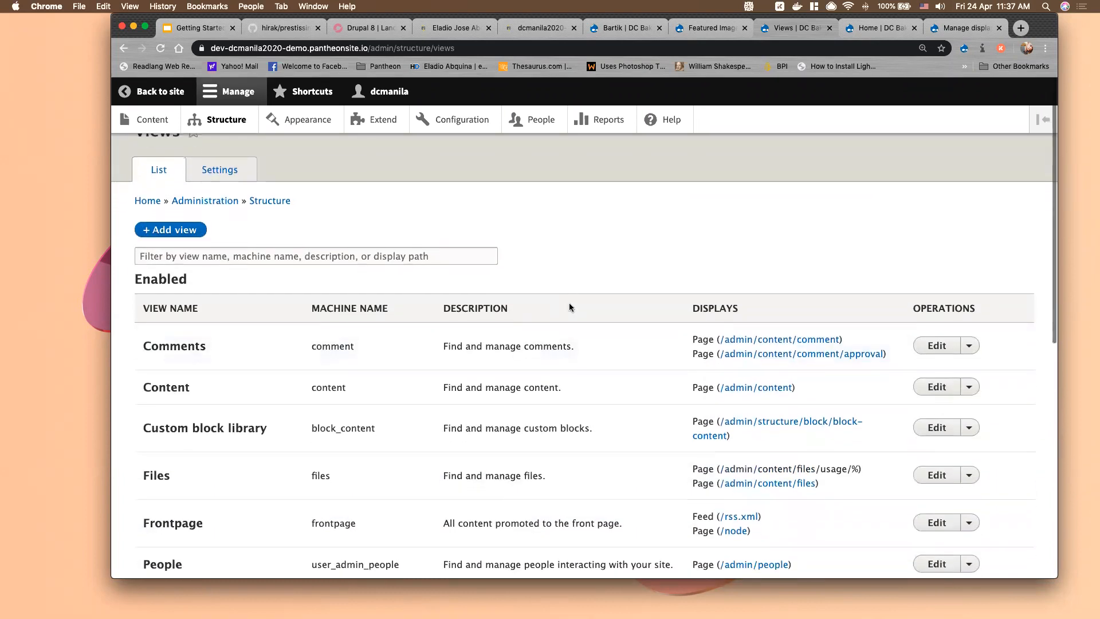
scroll(144, 246, up, 1)
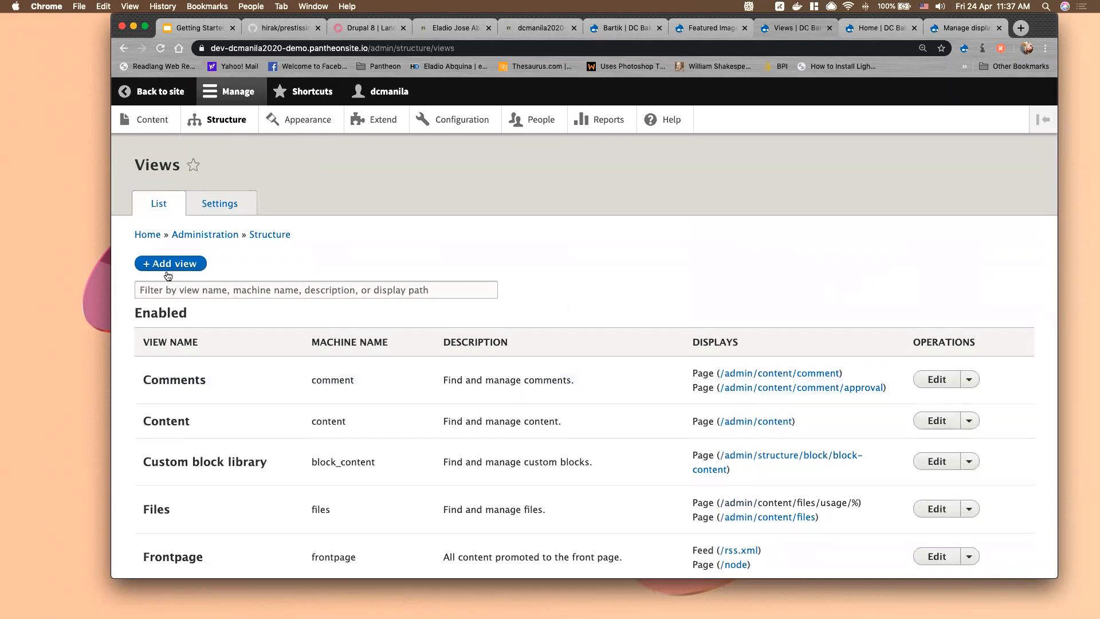
click(167, 267)
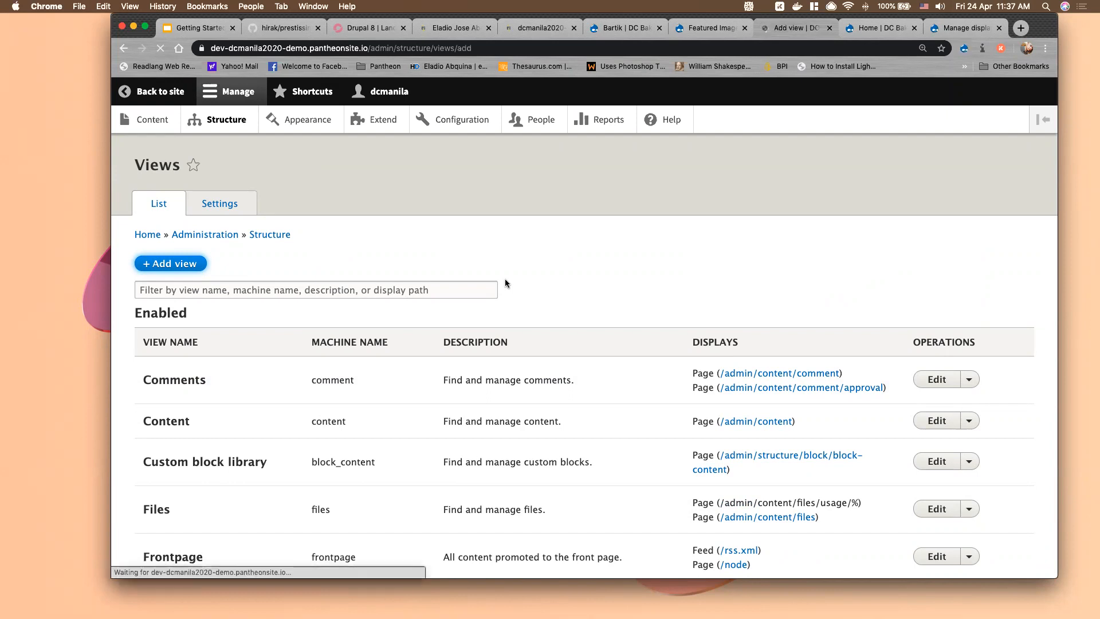
Name the view 'Products Page', showing Content of type Products sorted Newest first
click(195, 249)
text(Products)
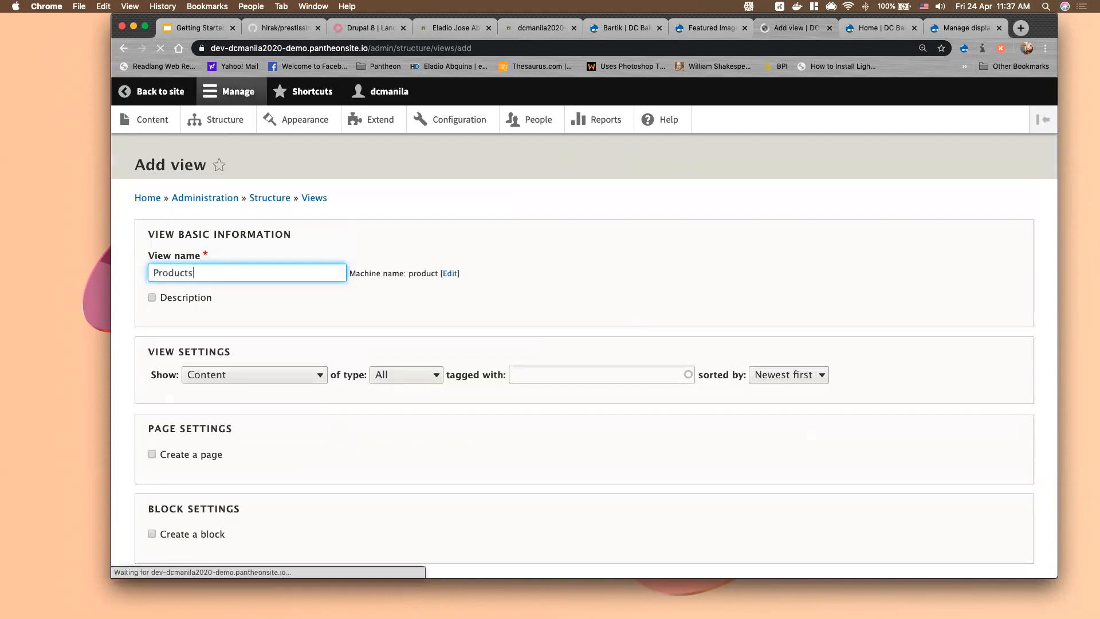
text( Page)
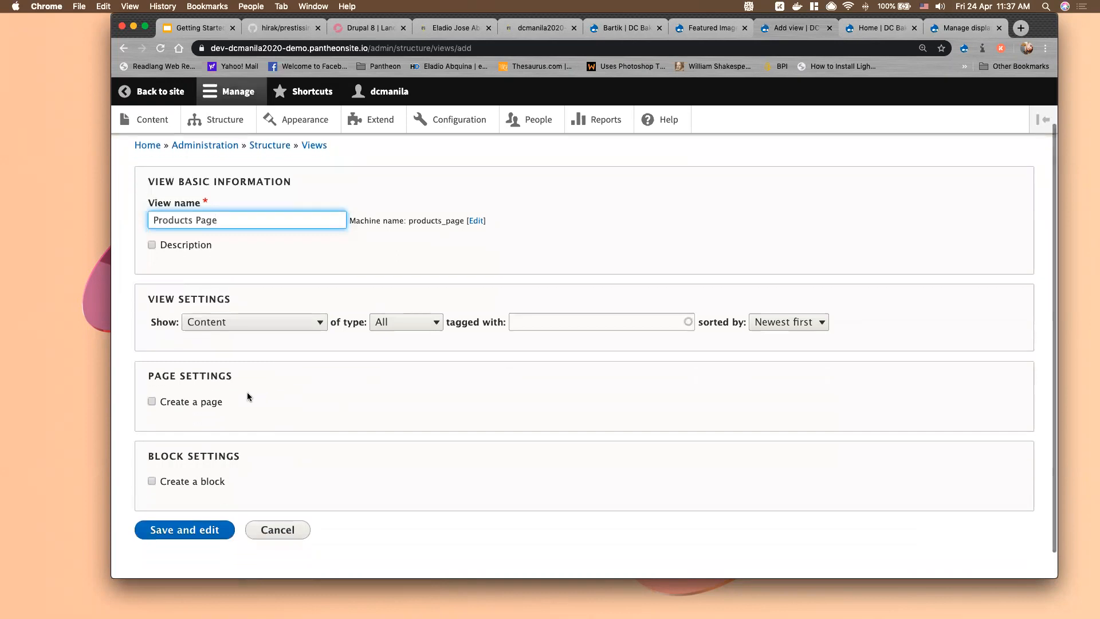
click(249, 322)
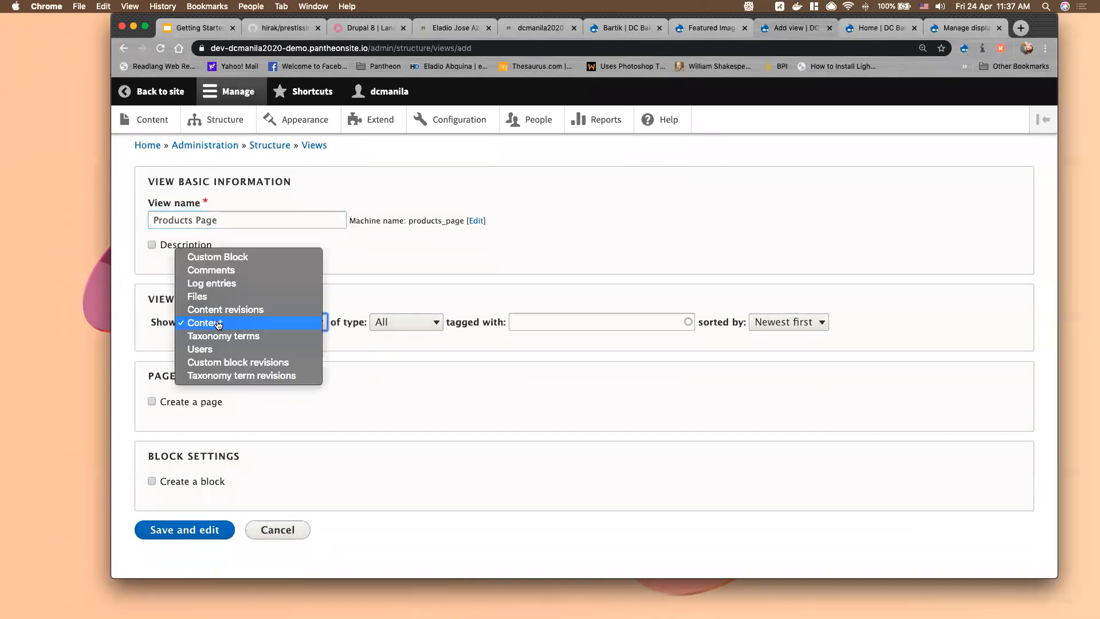
click(218, 325)
click(255, 329)
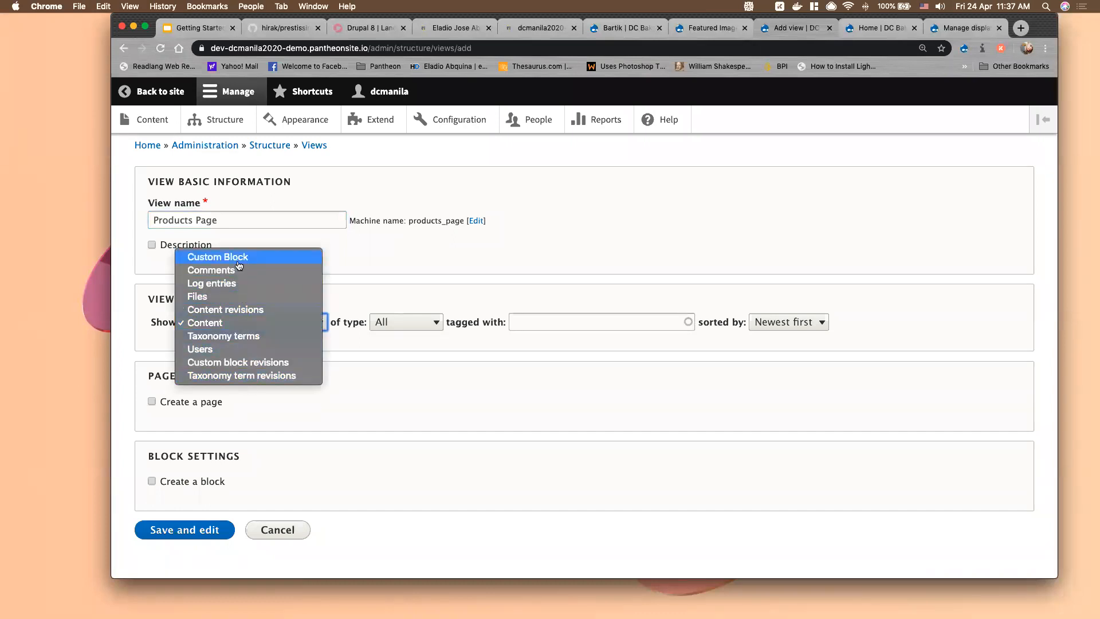
click(235, 328)
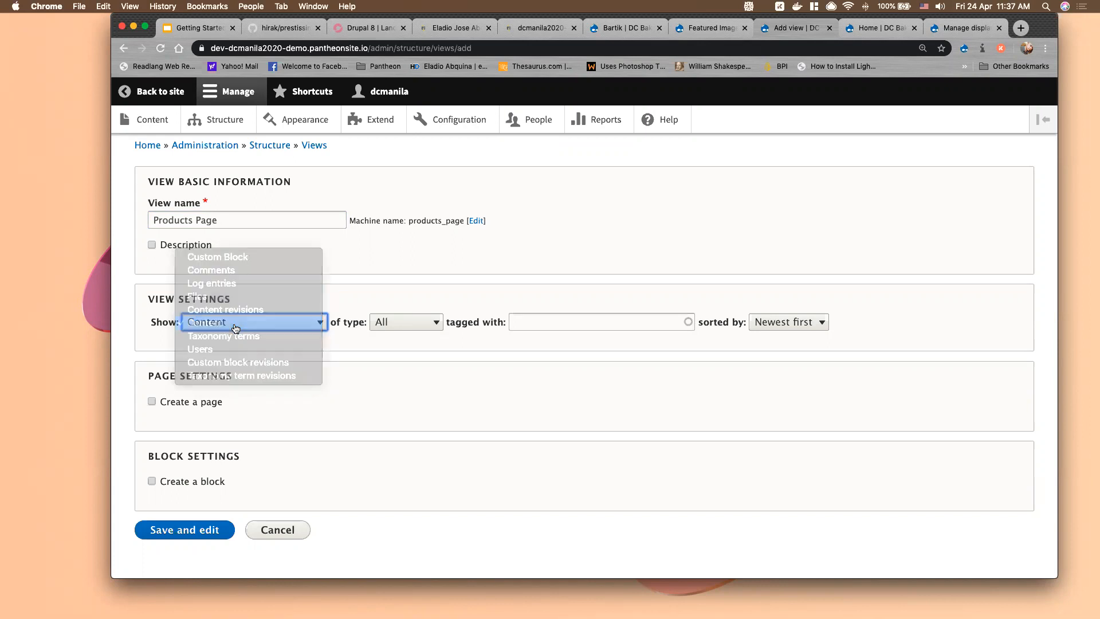
click(406, 323)
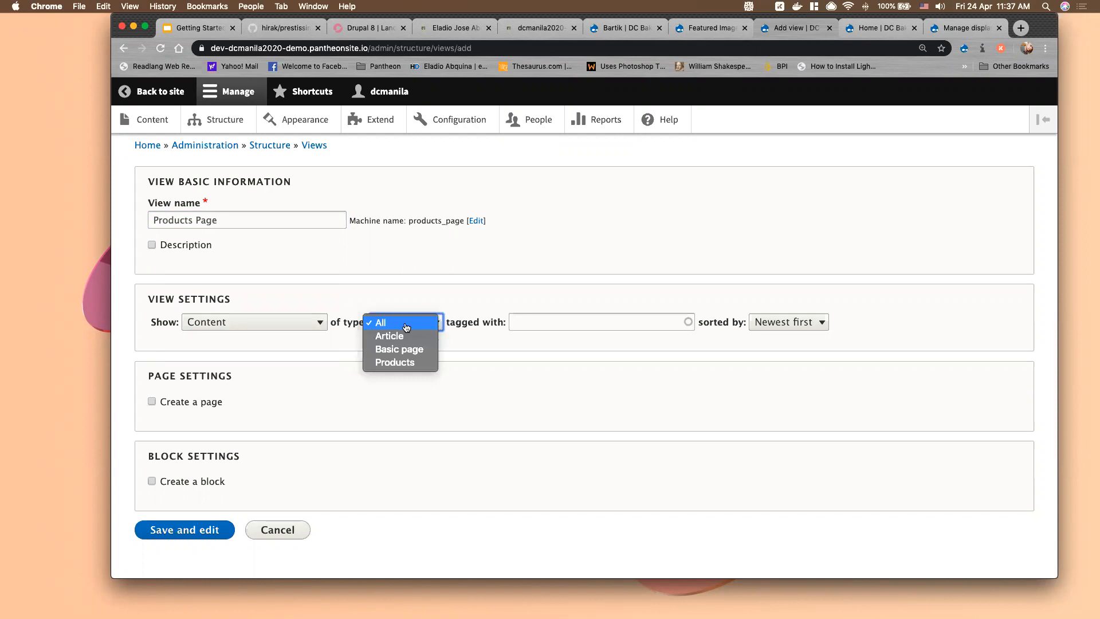
click(396, 363)
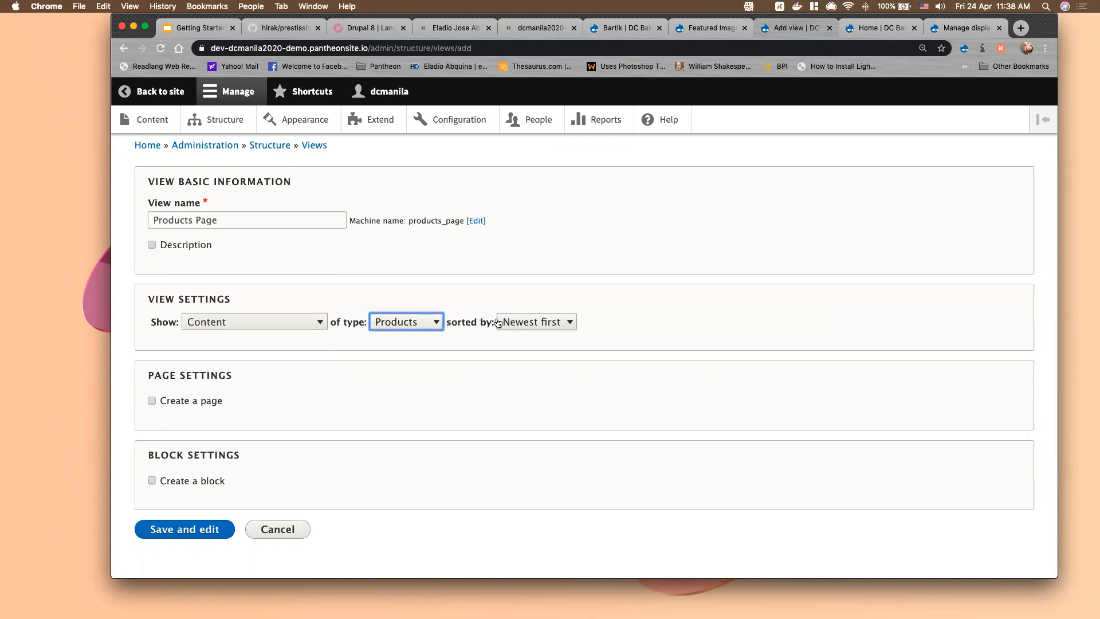
click(542, 326)
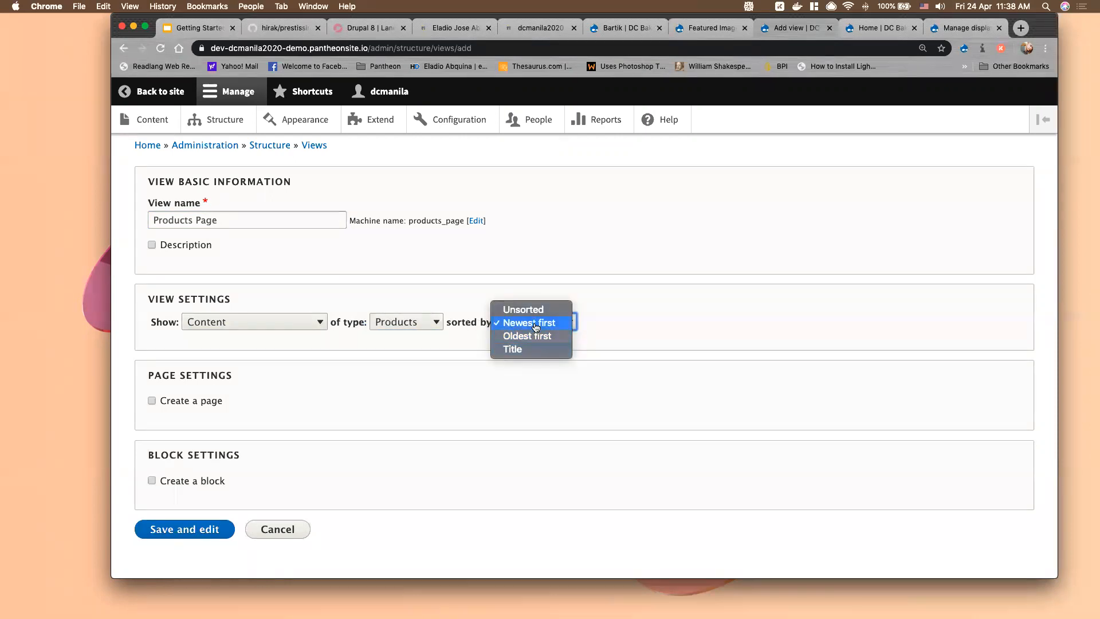
click(531, 325)
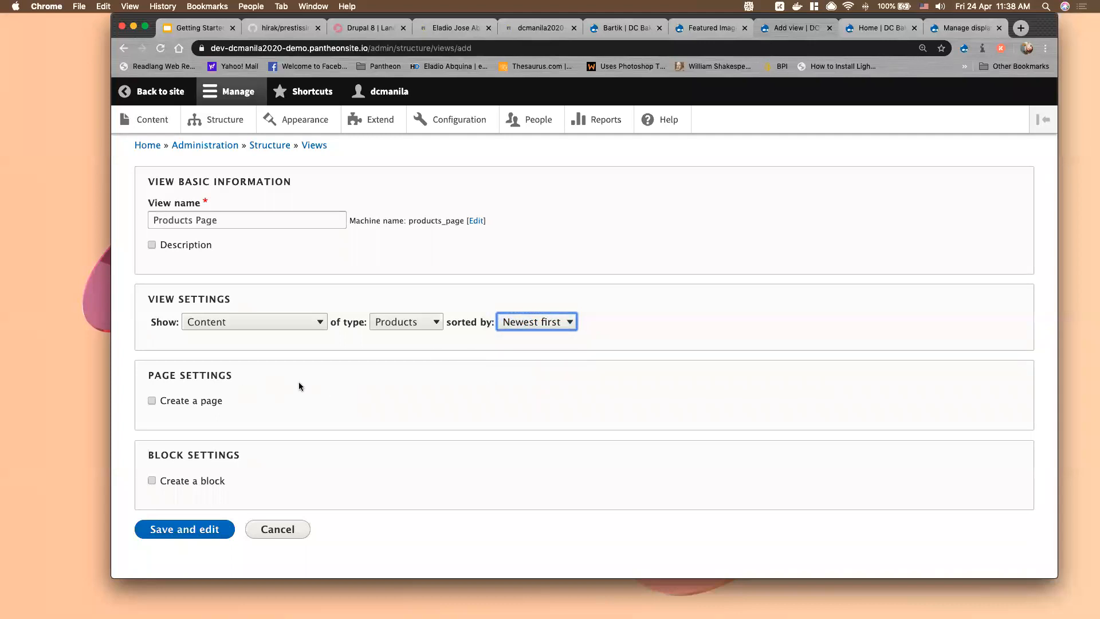
Enable both a page and a block display, then save and edit the view
scroll(298, 382, up, 1)
scroll(297, 383, down, 2)
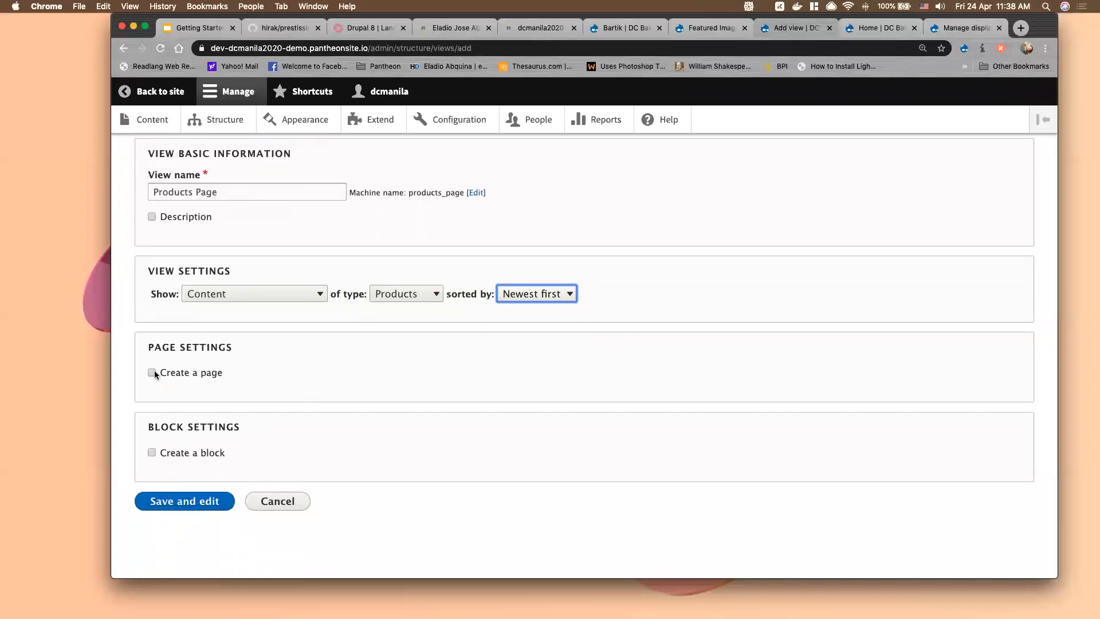
click(151, 374)
scroll(155, 447, down, 4)
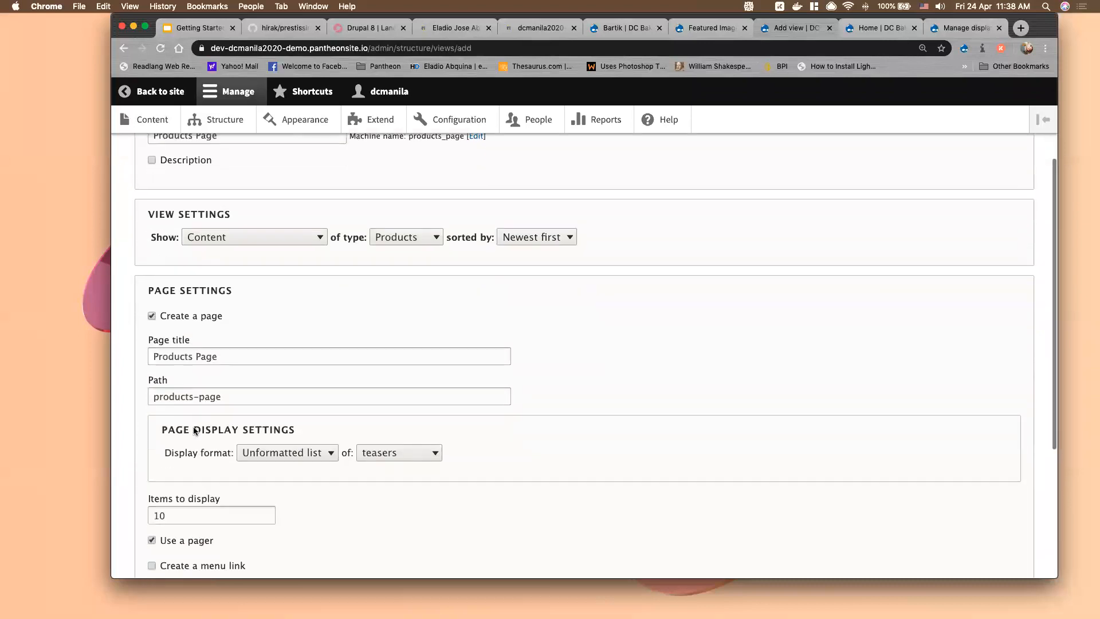
scroll(159, 509, down, 5)
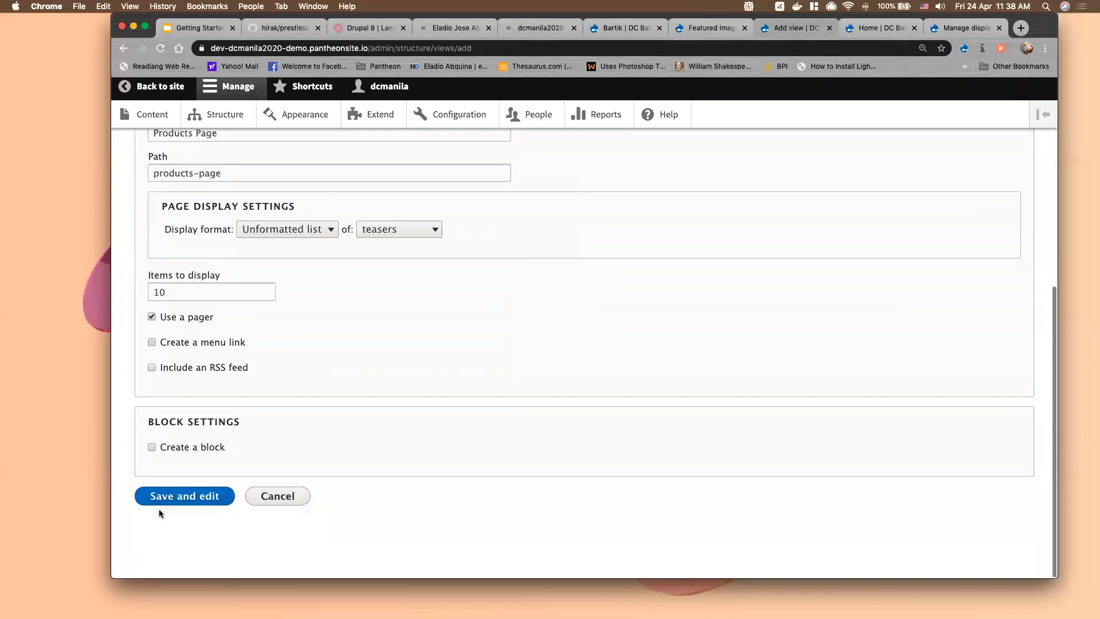
click(152, 452)
scroll(362, 434, down, 4)
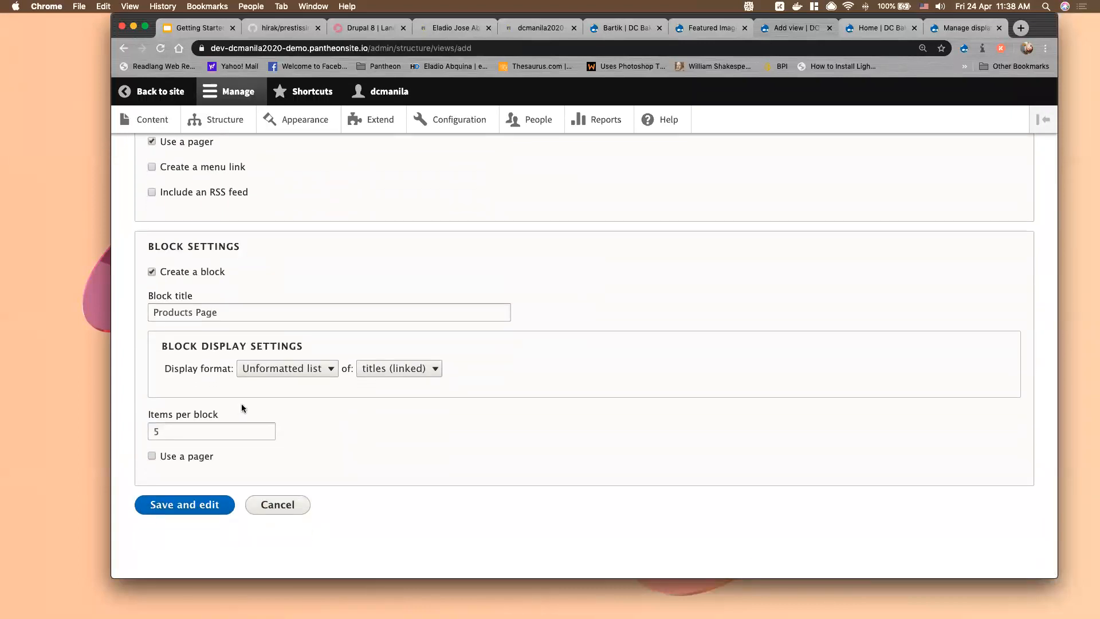
scroll(242, 406, up, 8)
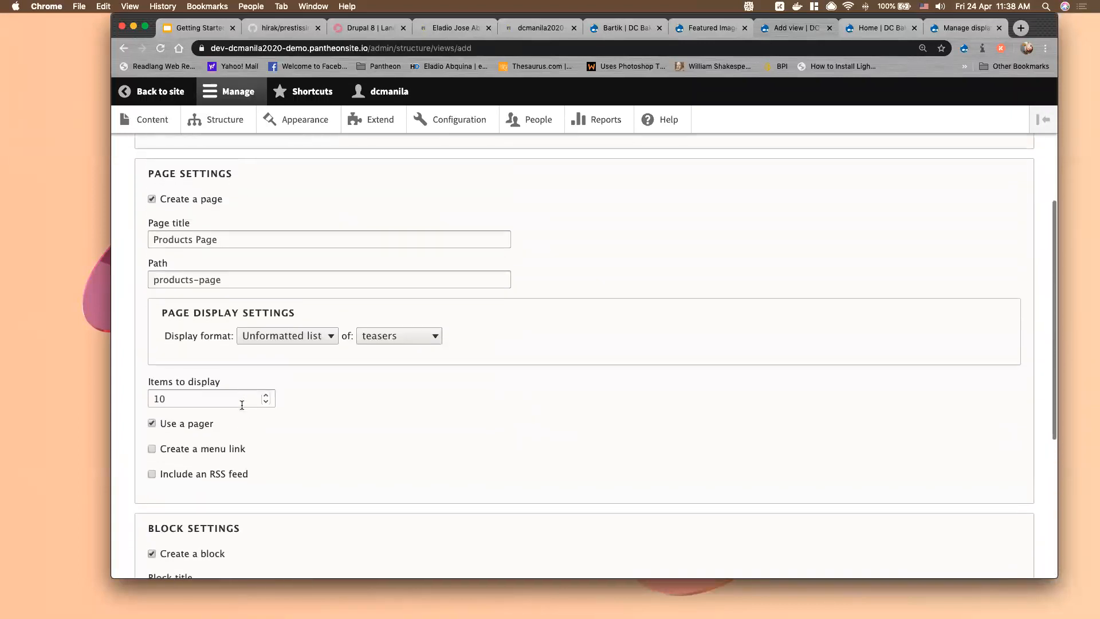
scroll(297, 424, down, 1)
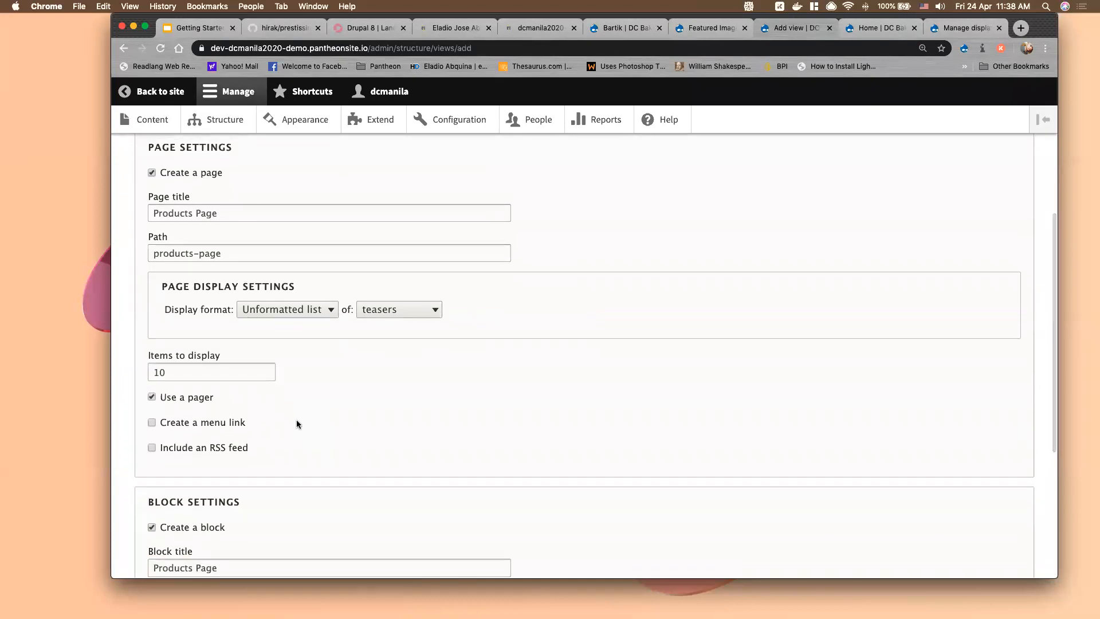
scroll(297, 424, down, 9)
click(184, 504)
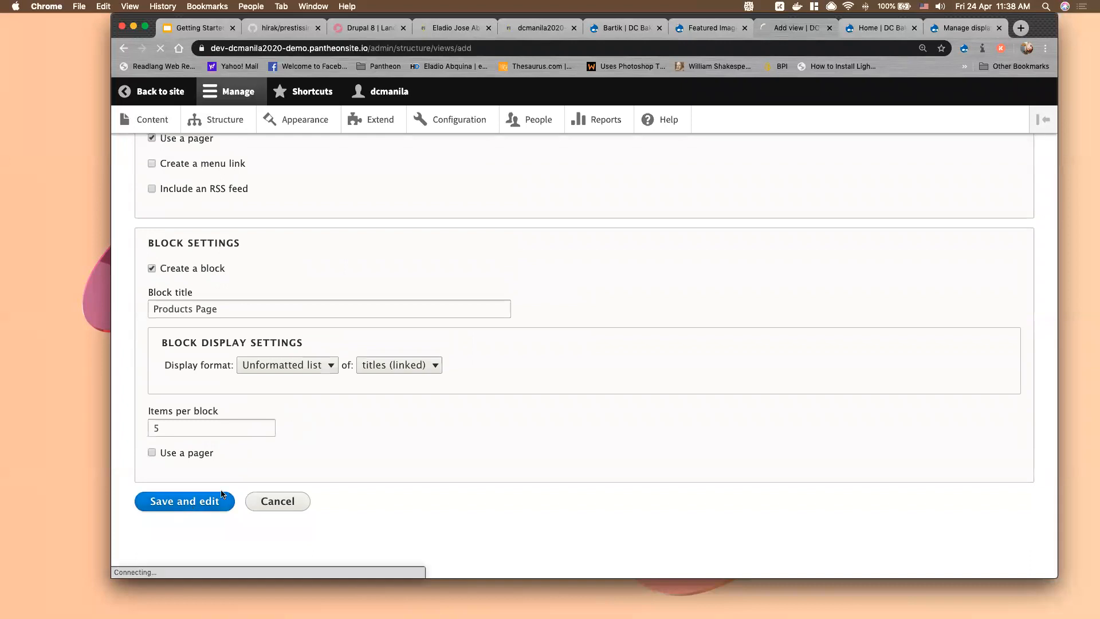
Expand the view's Advanced settings section
scroll(672, 408, up, 4)
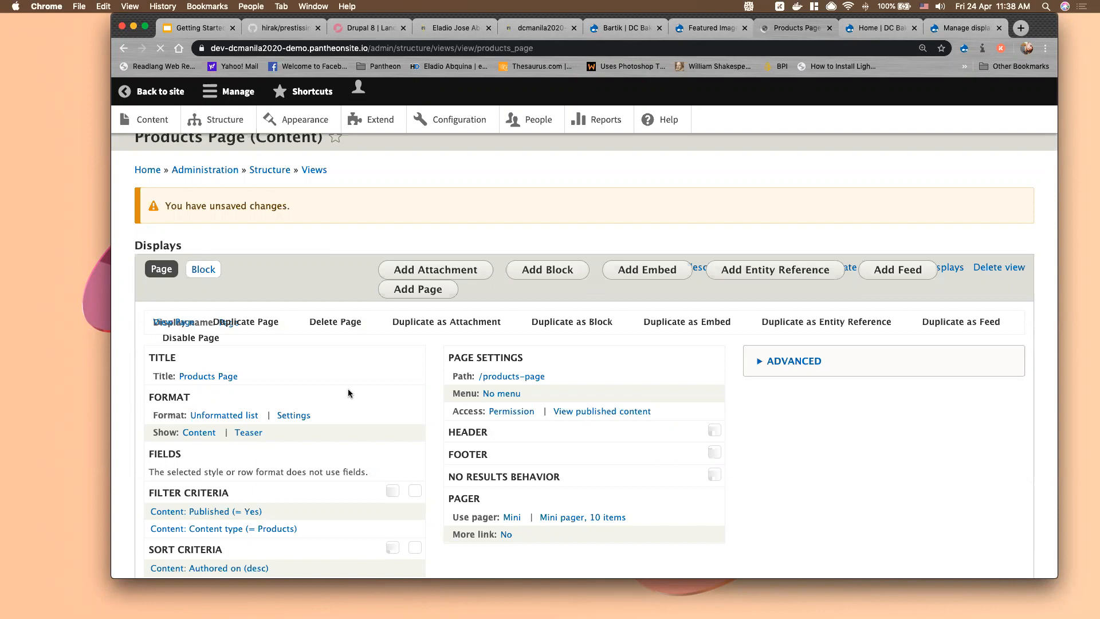
scroll(349, 393, down, 3)
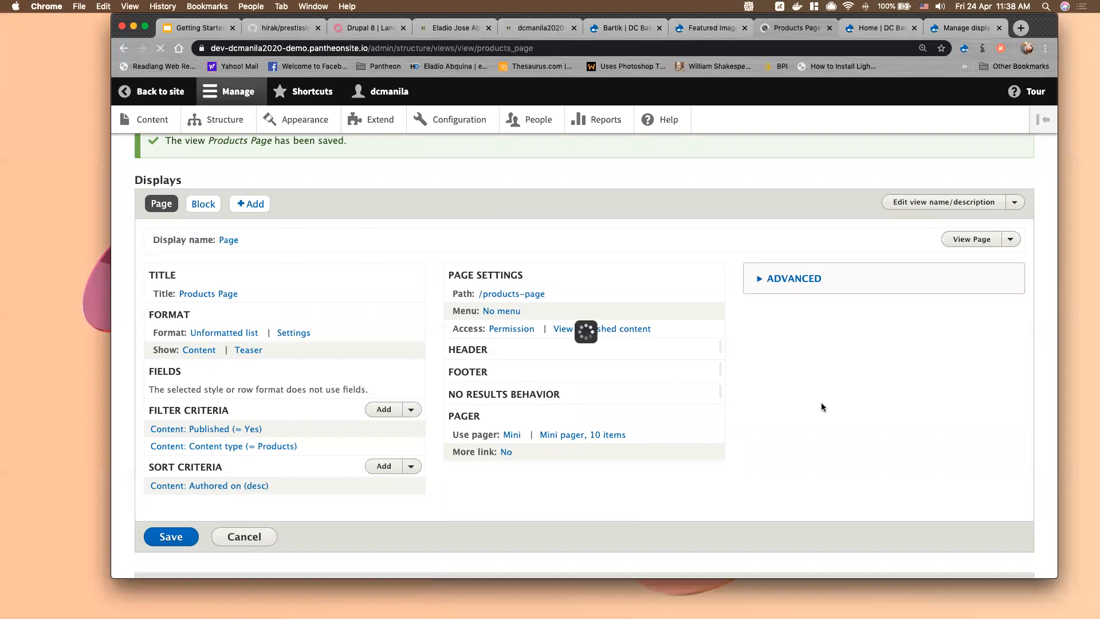
key(super+minus)
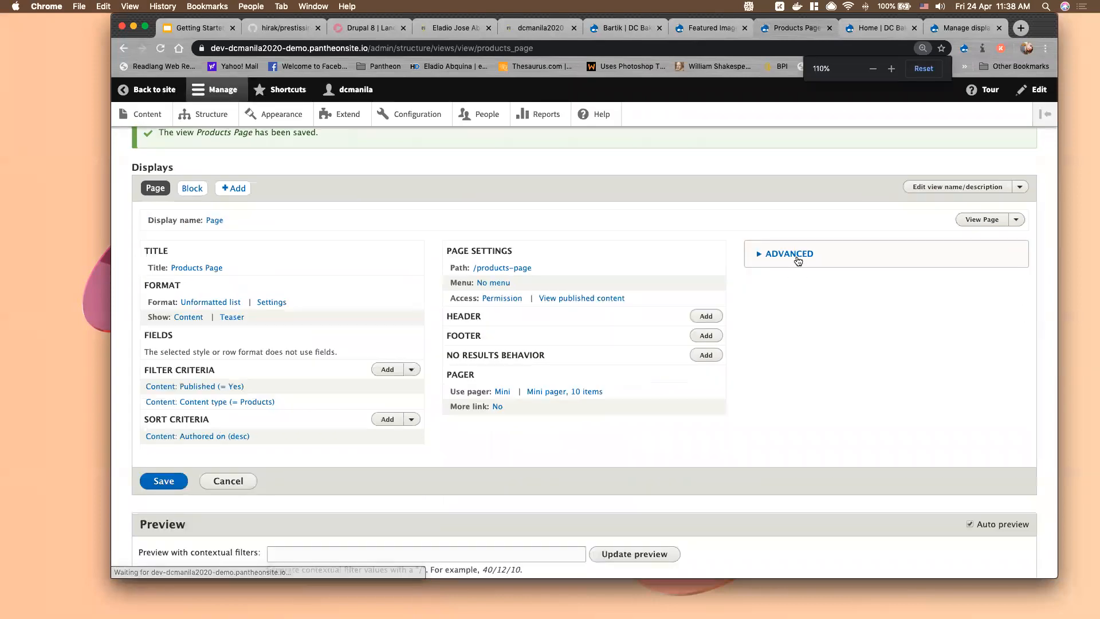
click(797, 257)
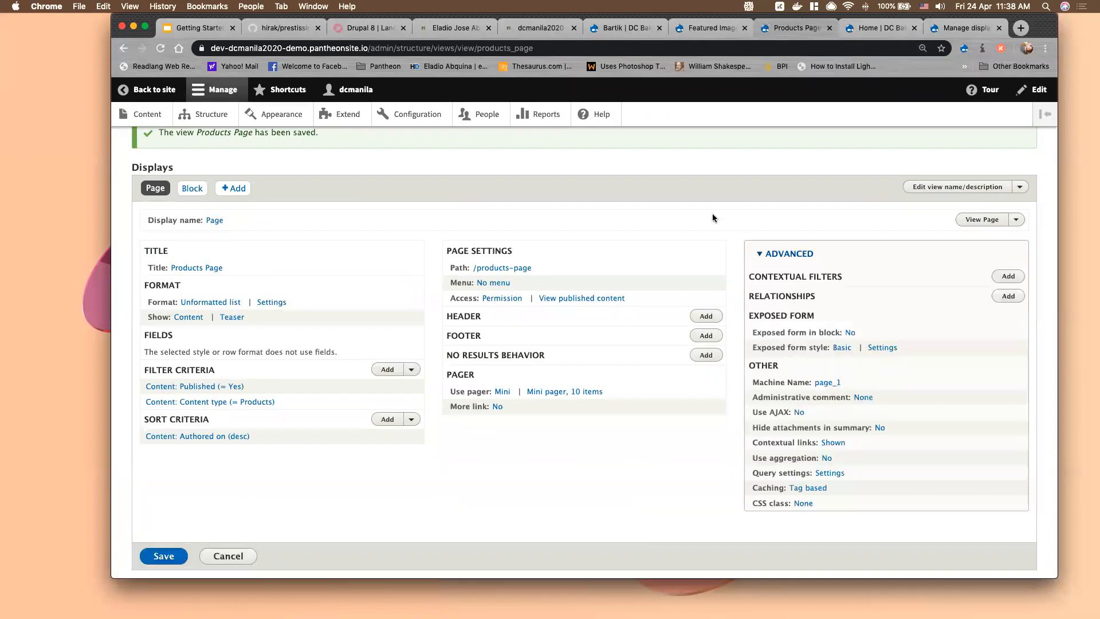
key(super+equal)
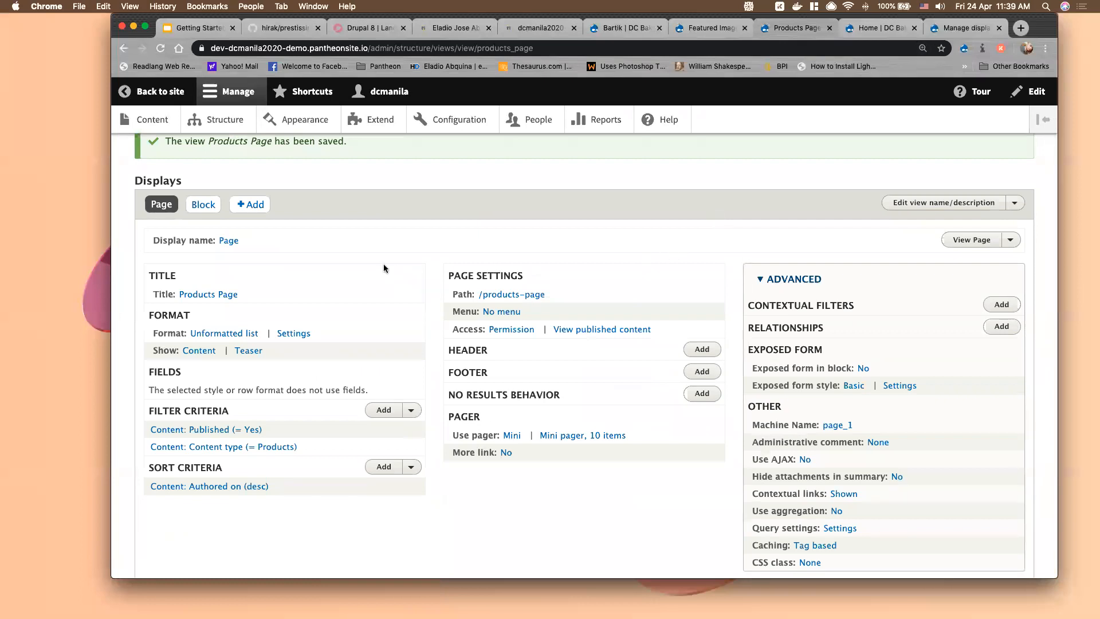
scroll(384, 268, down, 1)
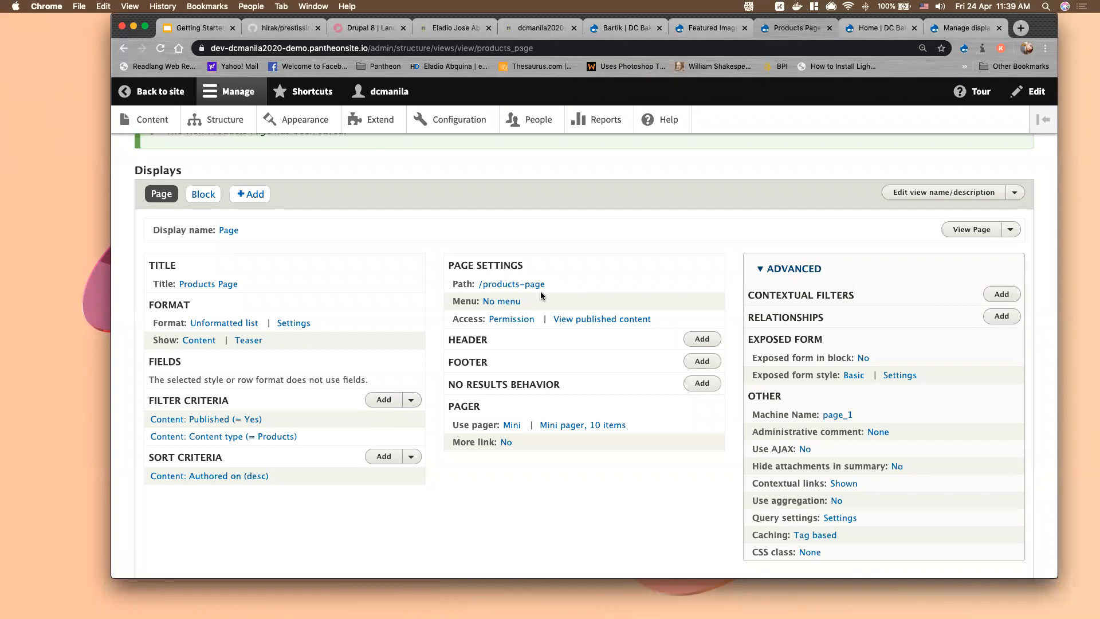
Load /products-page in the site tab to see Brownies and Pan De Sal, then return to the view editor
drag(555, 284, 473, 283)
click(876, 28)
double_click(407, 48)
key(super+c)
key(super+v)
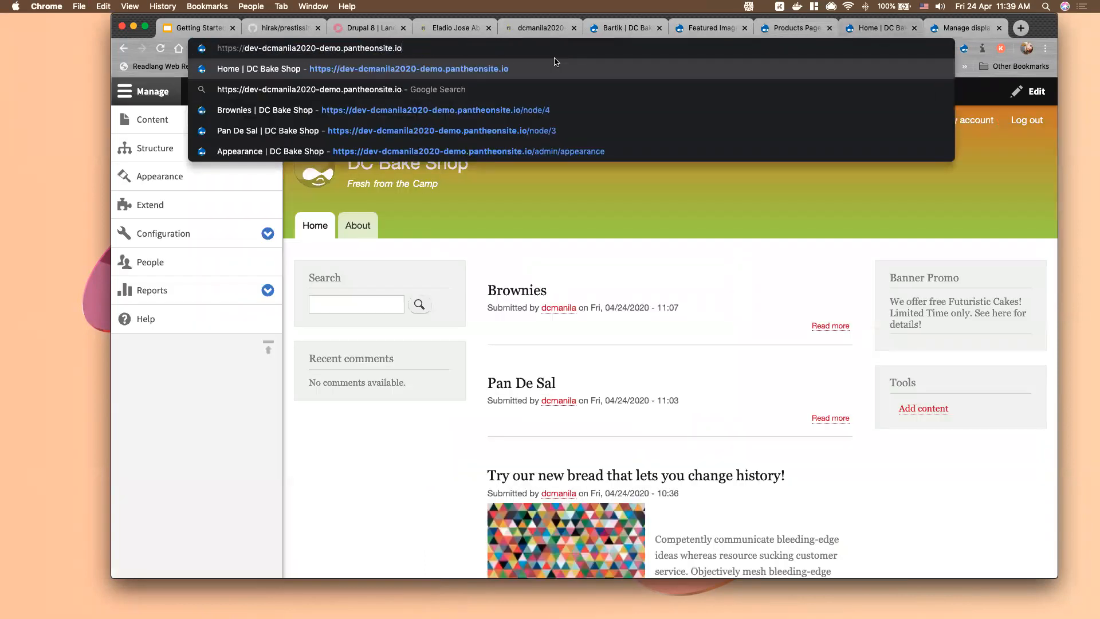
key(Return)
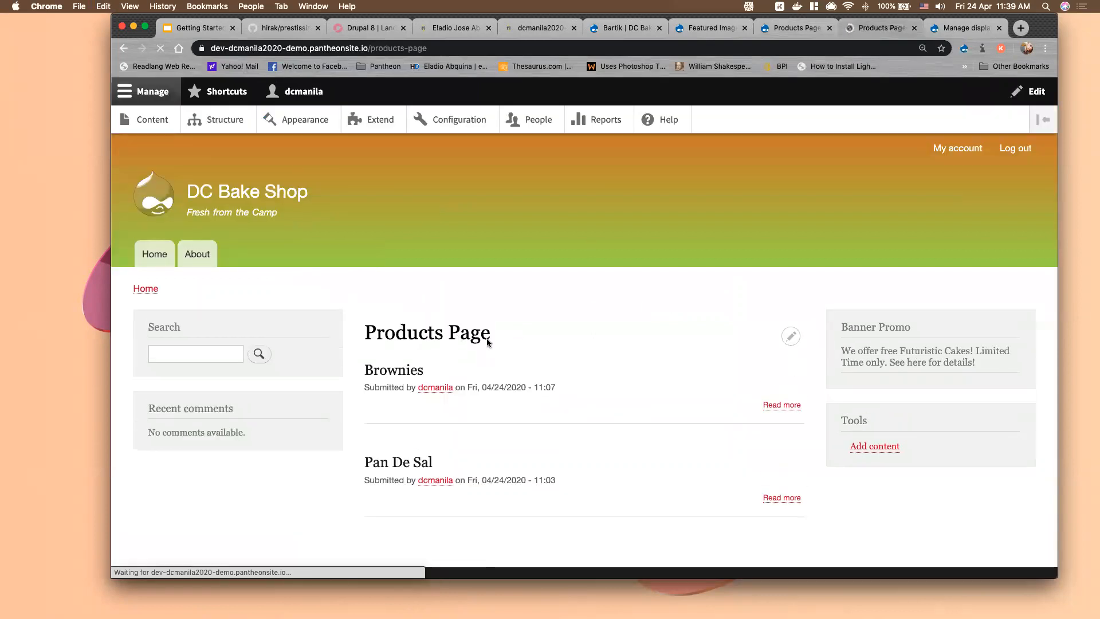
scroll(631, 408, down, 3)
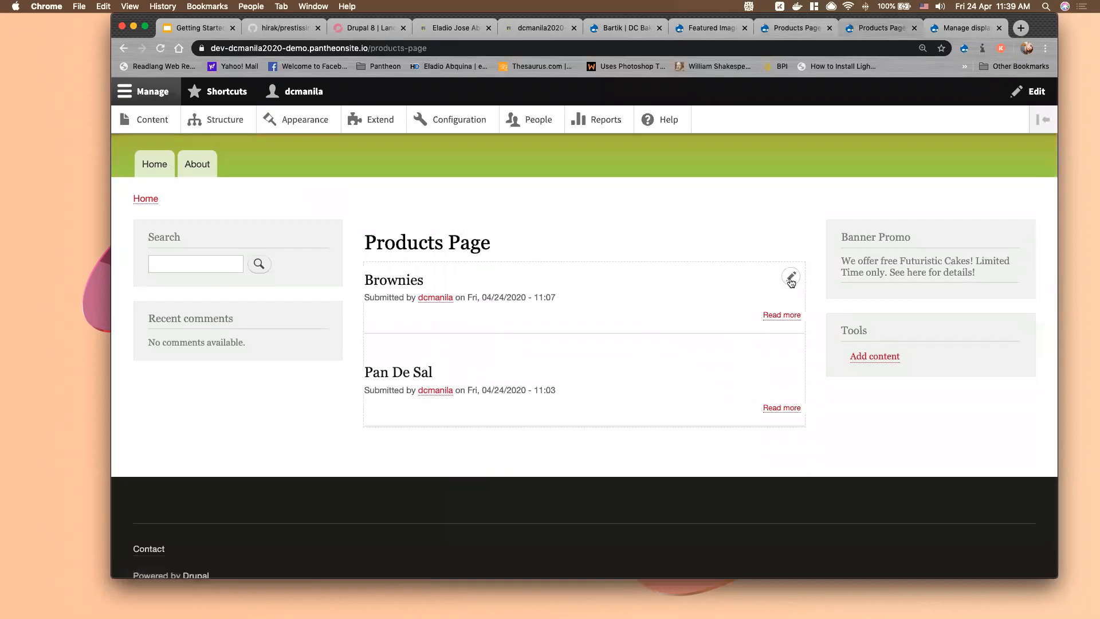
click(796, 28)
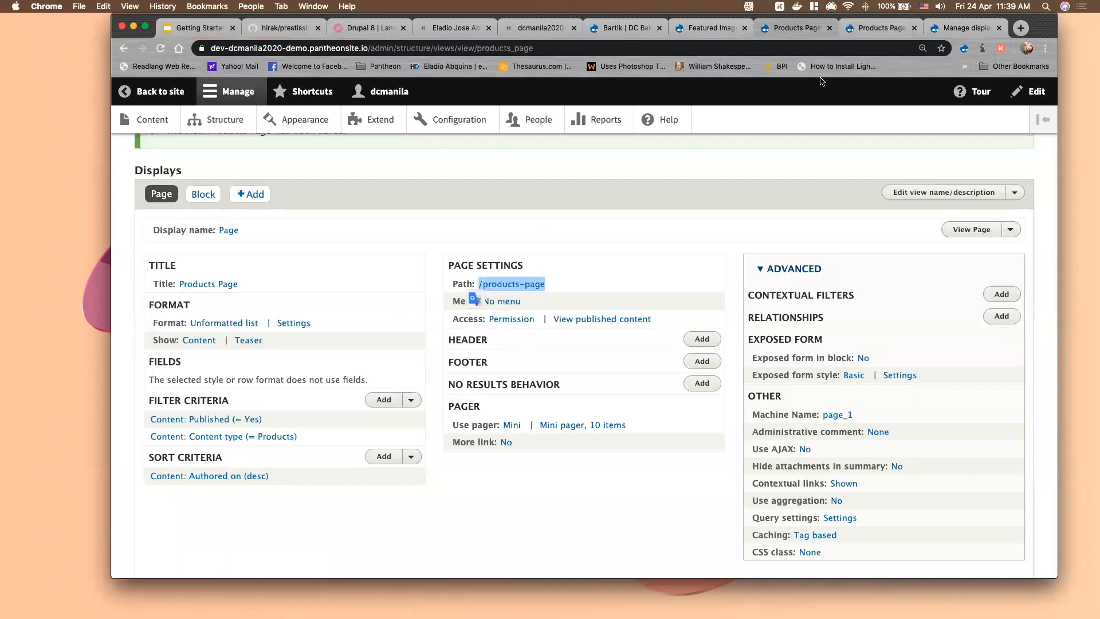
click(867, 30)
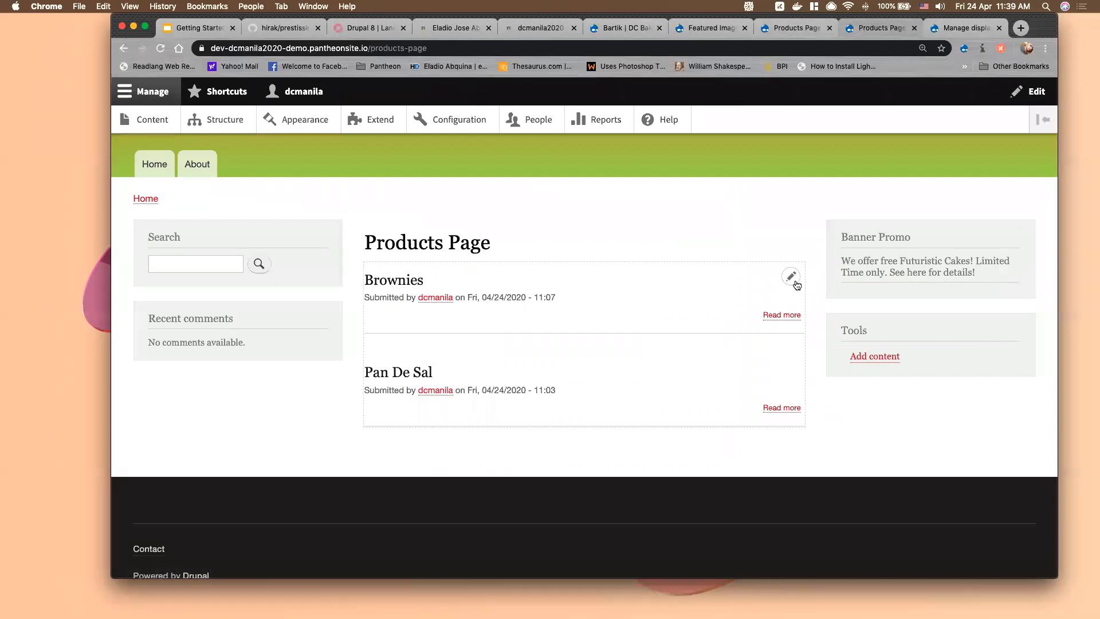
click(797, 27)
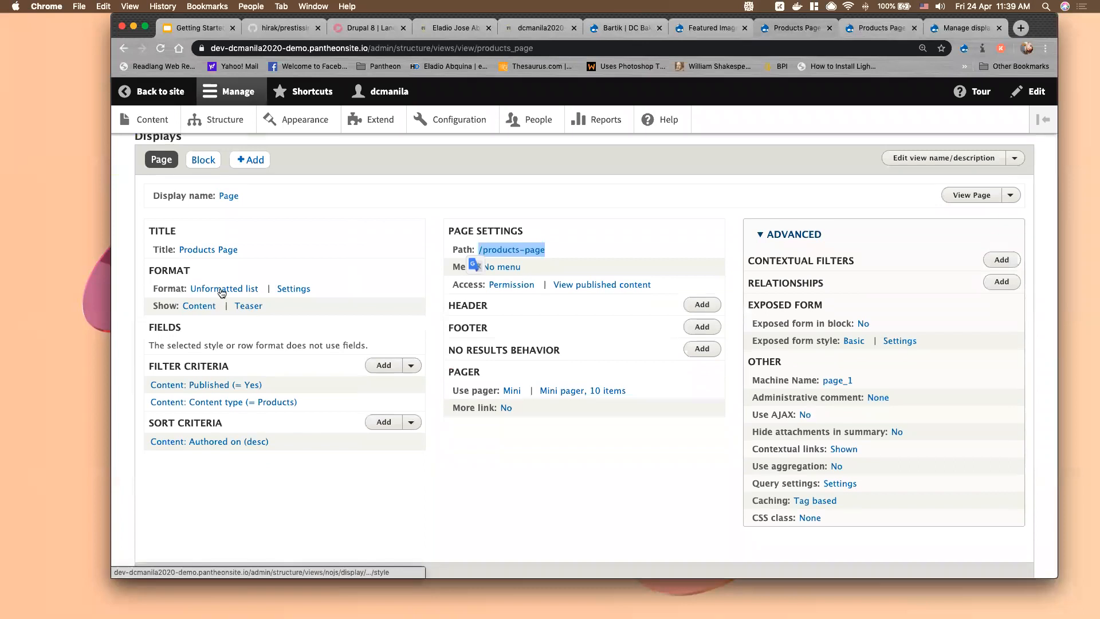
Switch the view's format to Grid for all displays with 2 columns
click(224, 289)
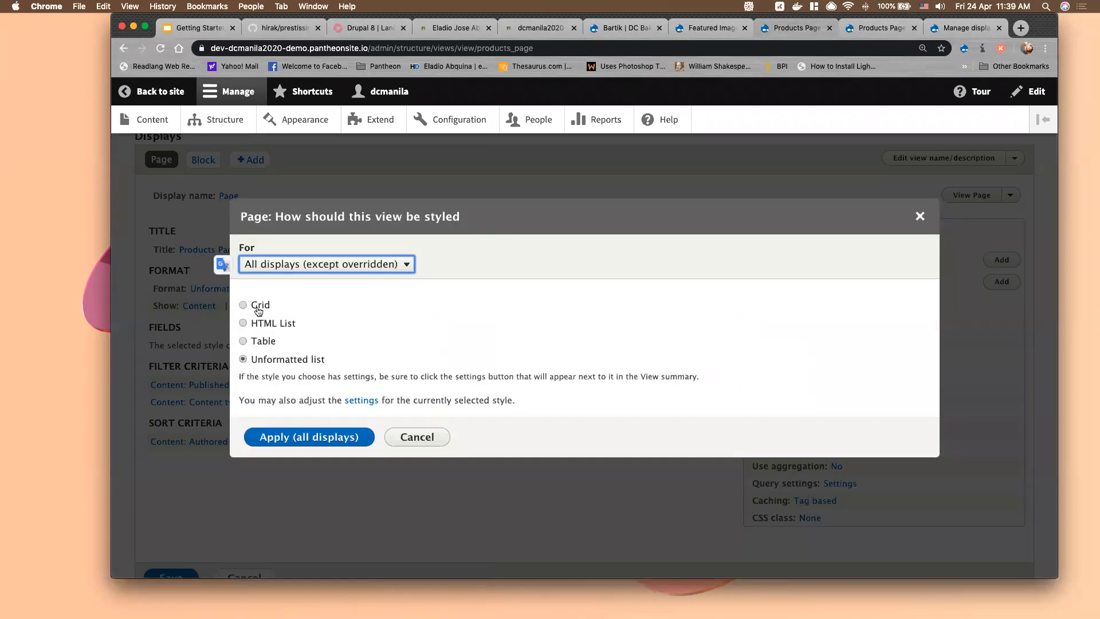
click(258, 305)
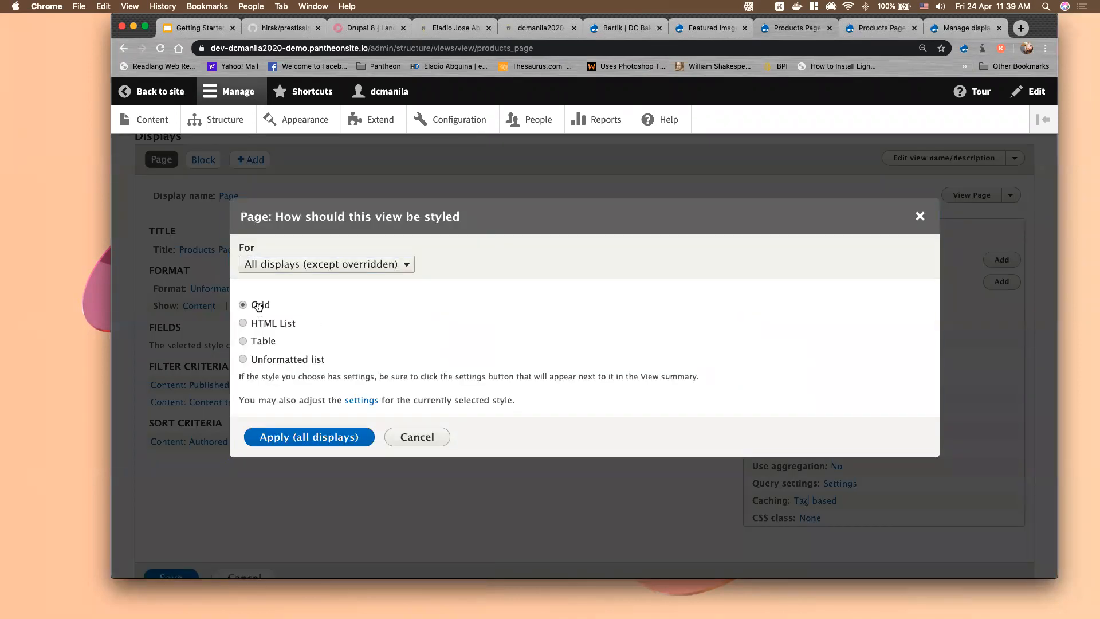
click(298, 440)
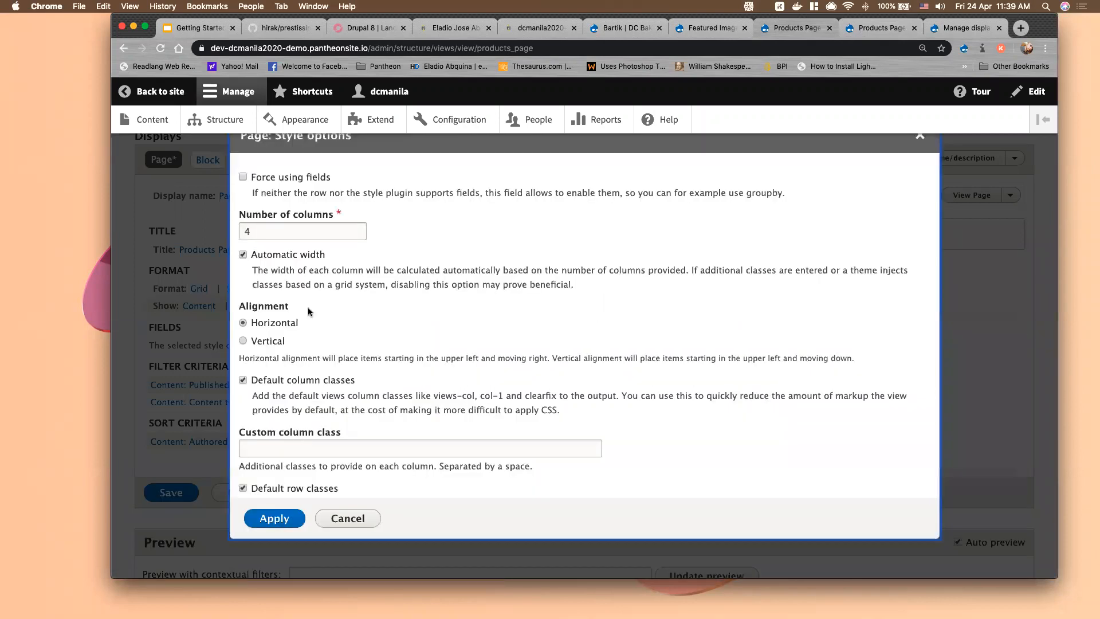
click(356, 228)
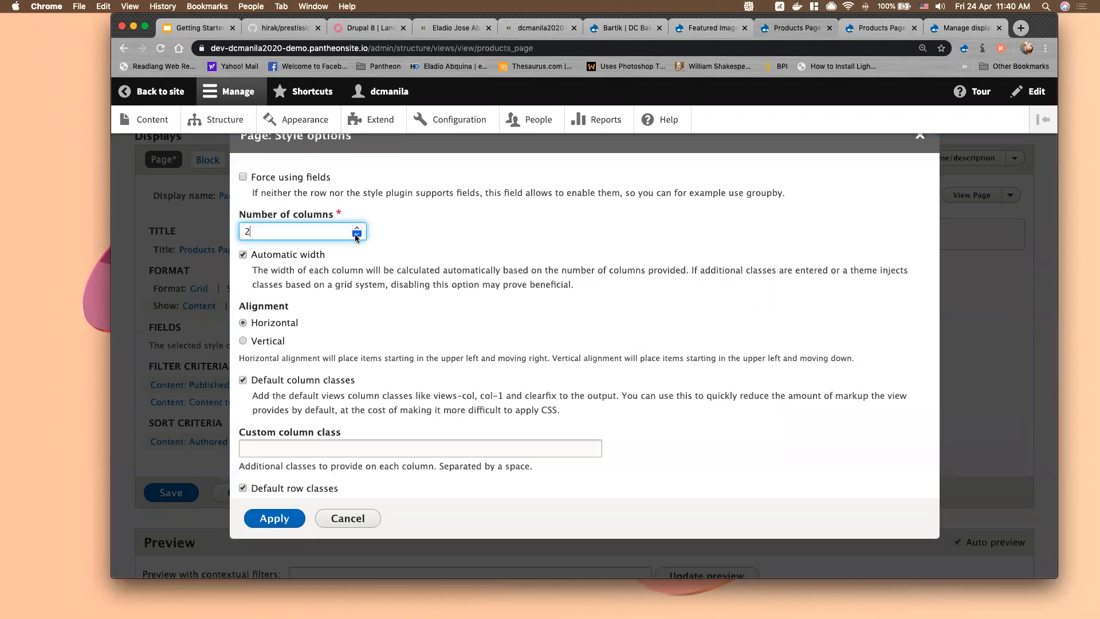
scroll(309, 338, down, 3)
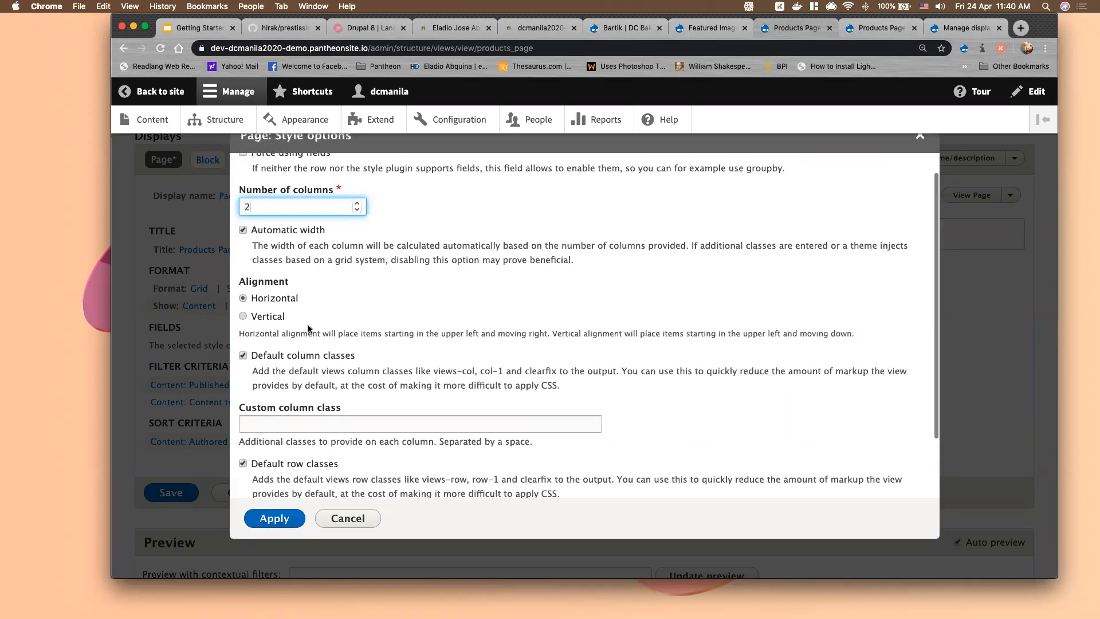
scroll(306, 335, down, 5)
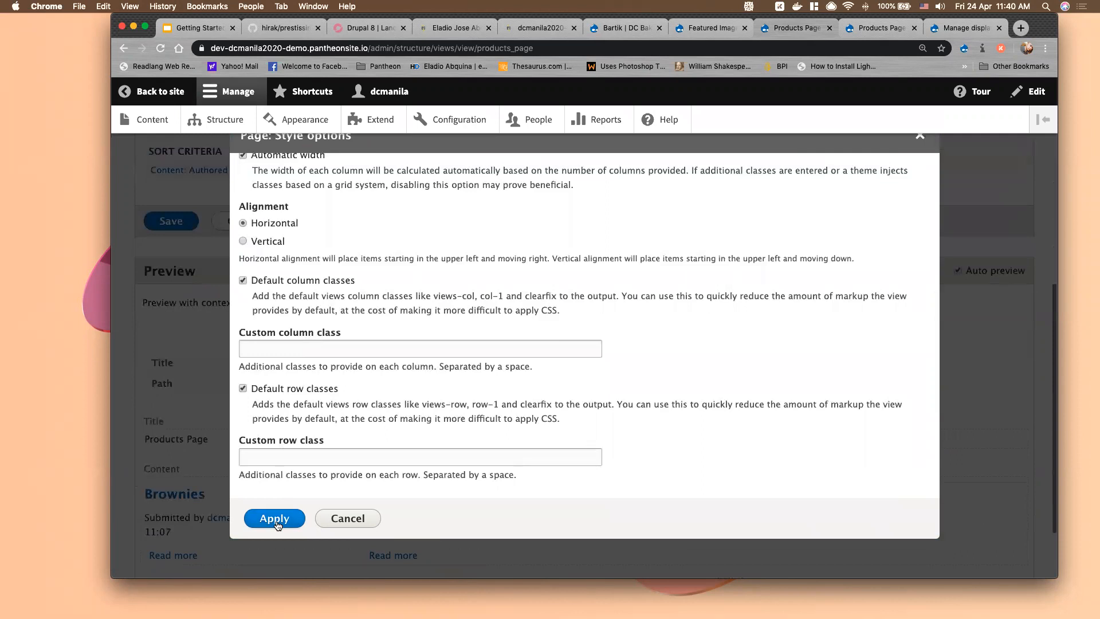
scroll(245, 417, down, 3)
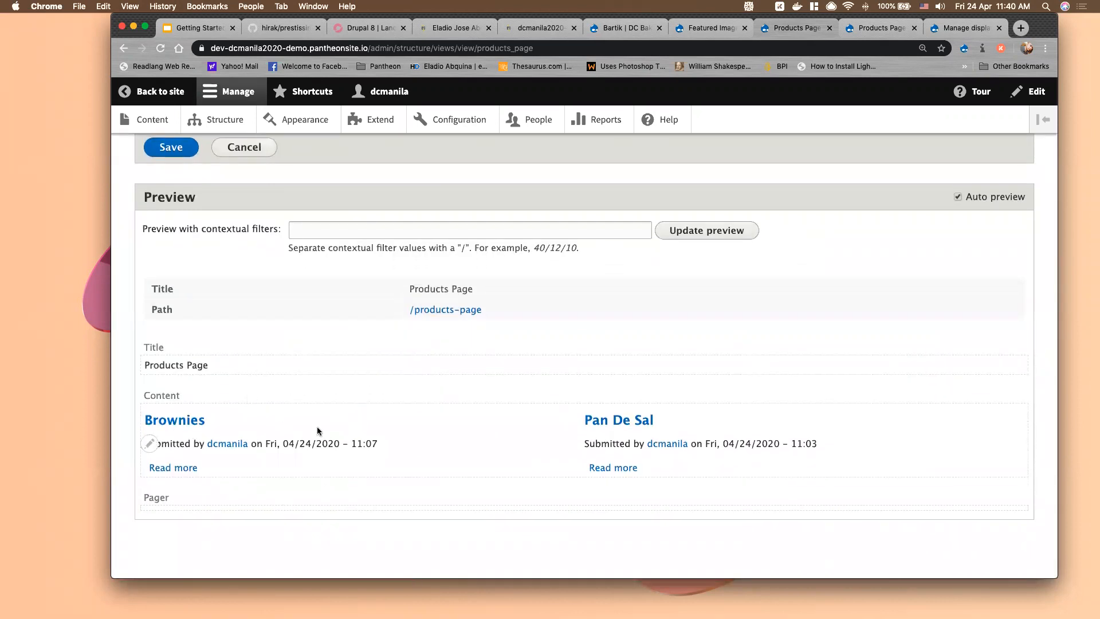
scroll(480, 387, up, 2)
scroll(481, 387, down, 1)
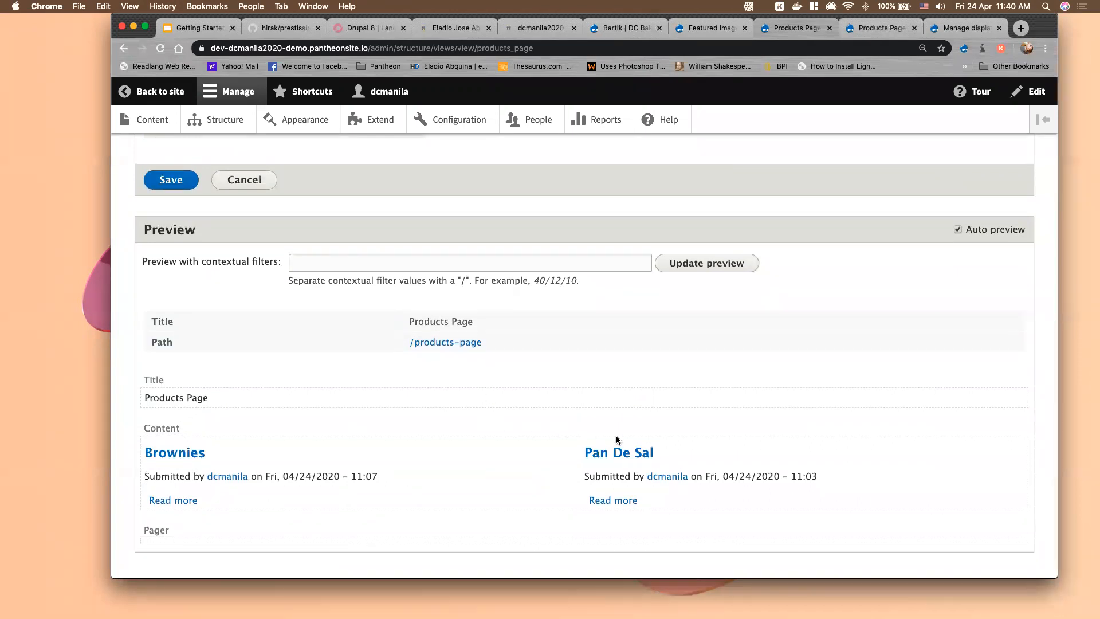
scroll(644, 436, up, 1)
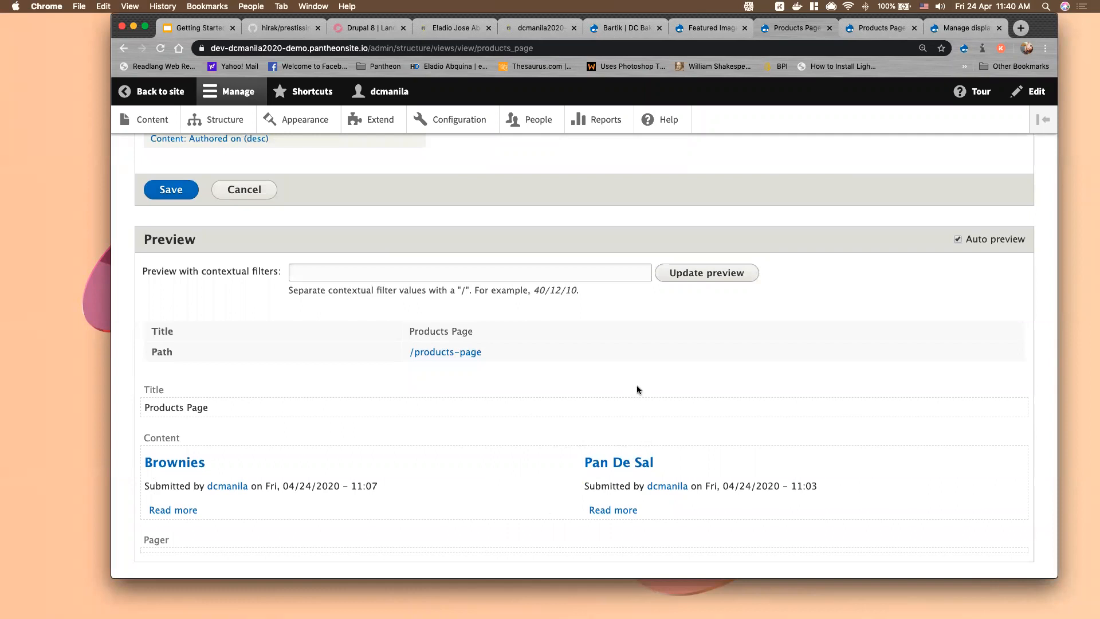
scroll(637, 390, up, 10)
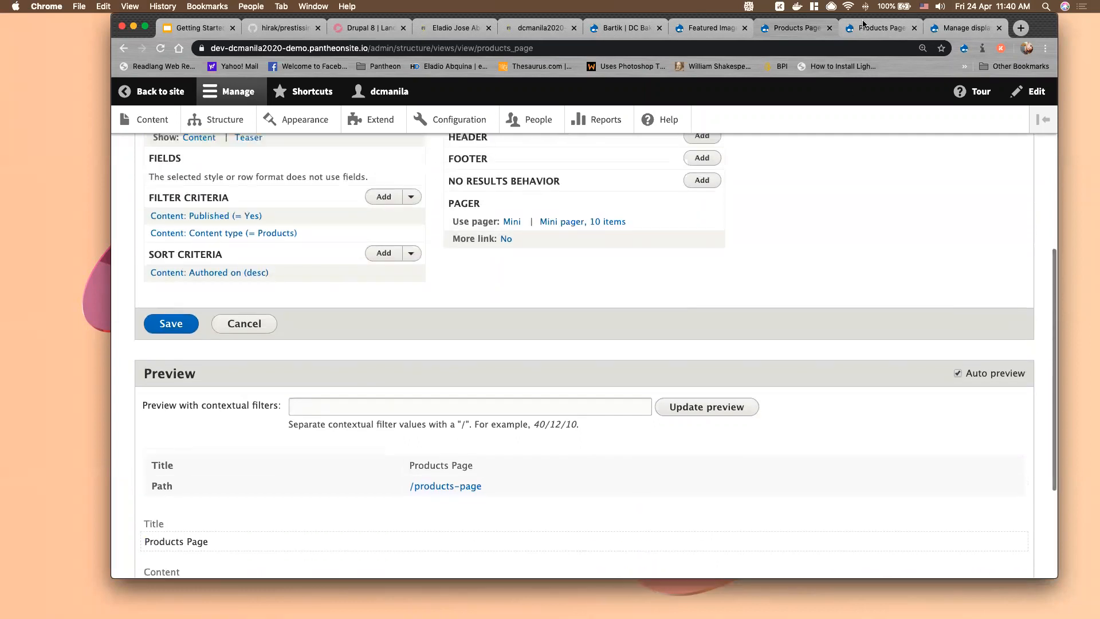
click(881, 28)
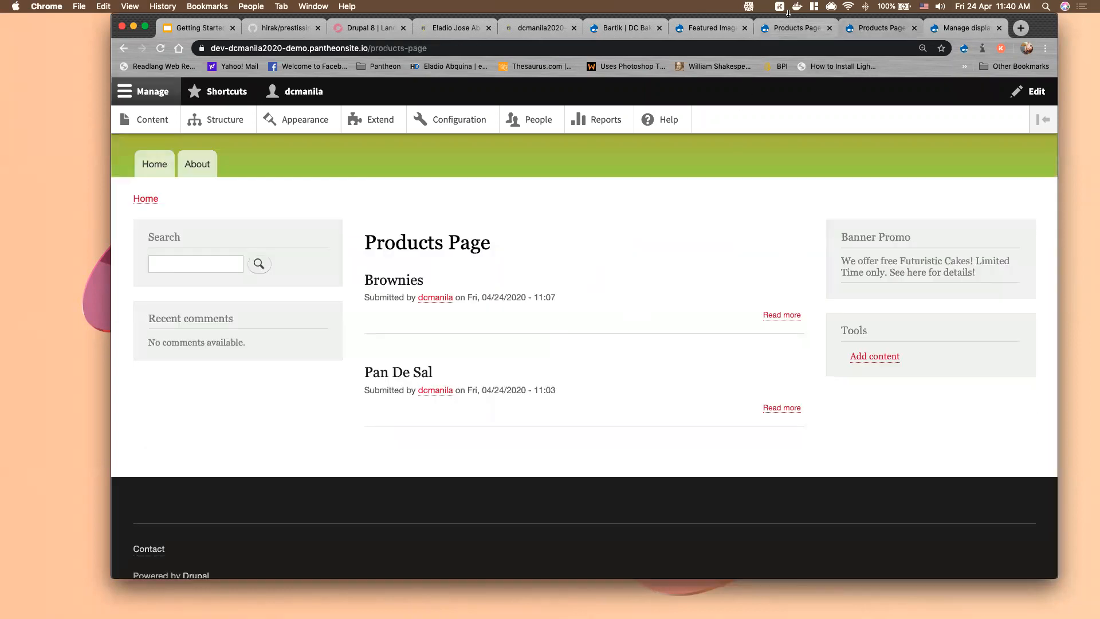
Save the view and reload the live Products Page to check the two-column grid
click(777, 32)
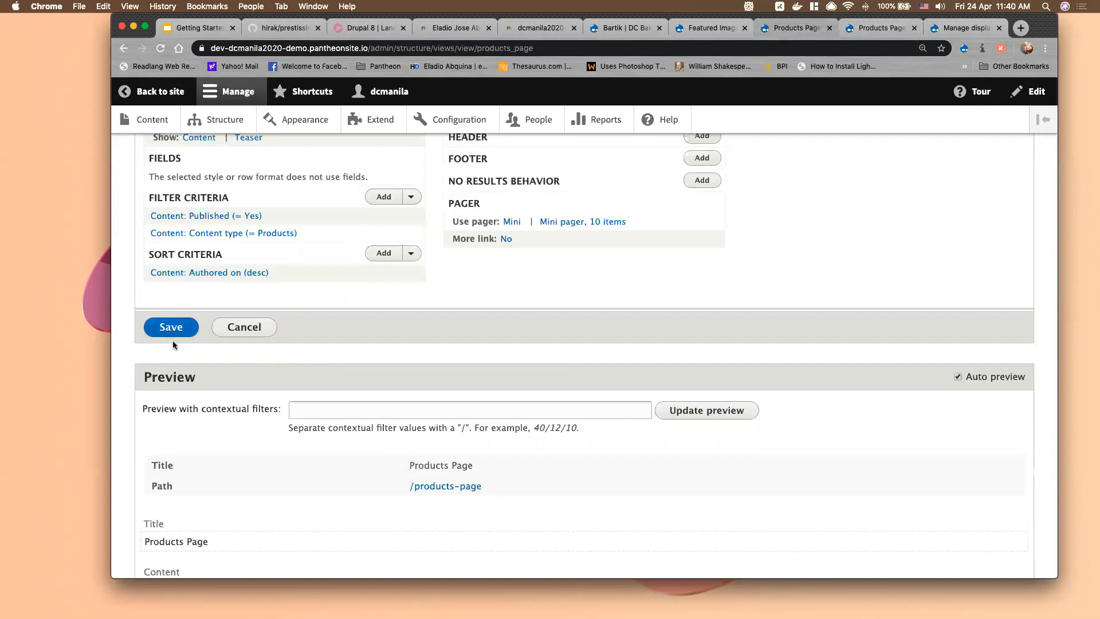
scroll(174, 340, up, 5)
click(877, 28)
click(160, 49)
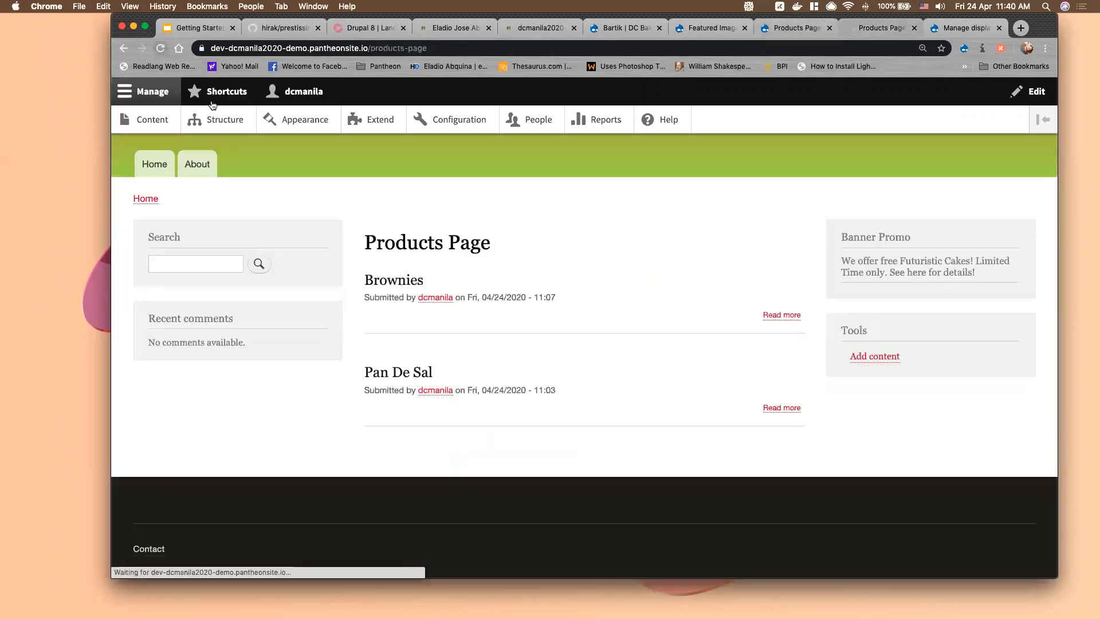
click(792, 28)
key(Return)
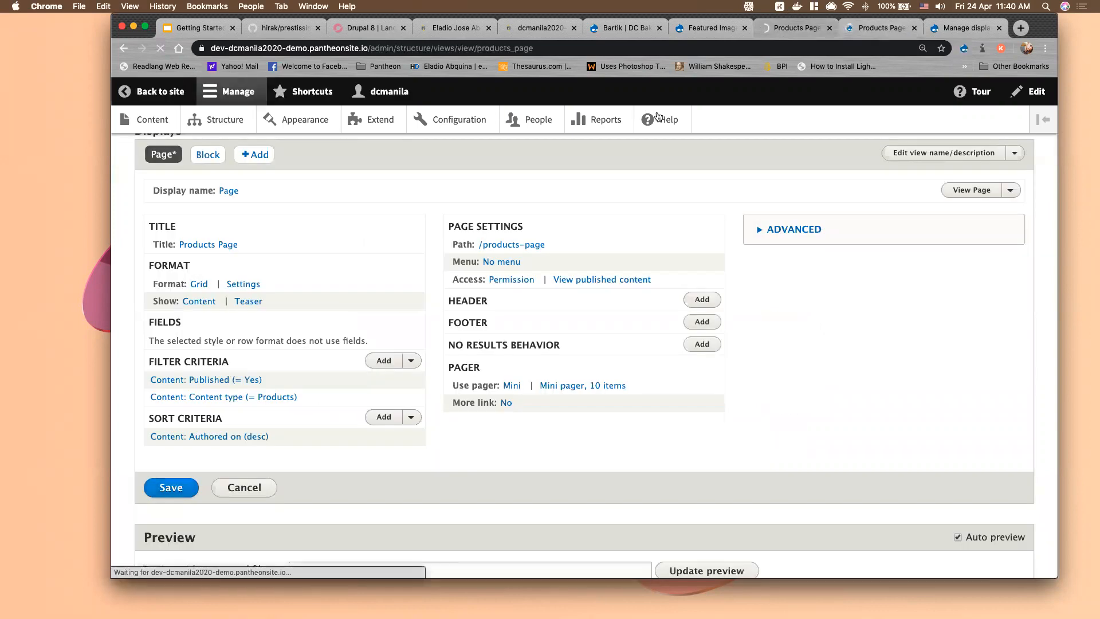
click(875, 27)
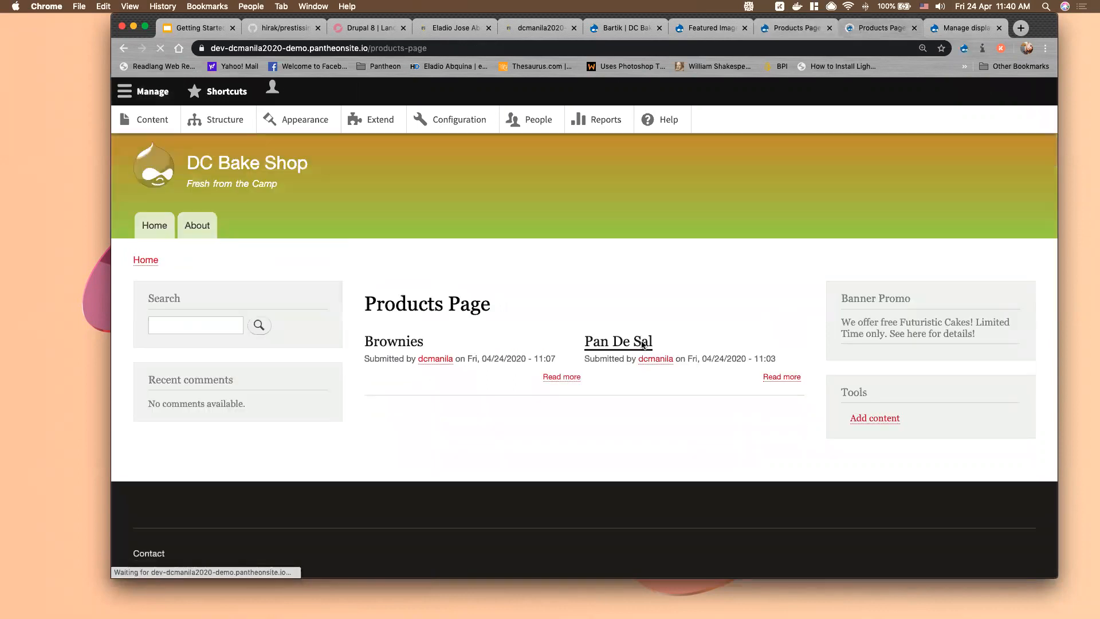
click(154, 93)
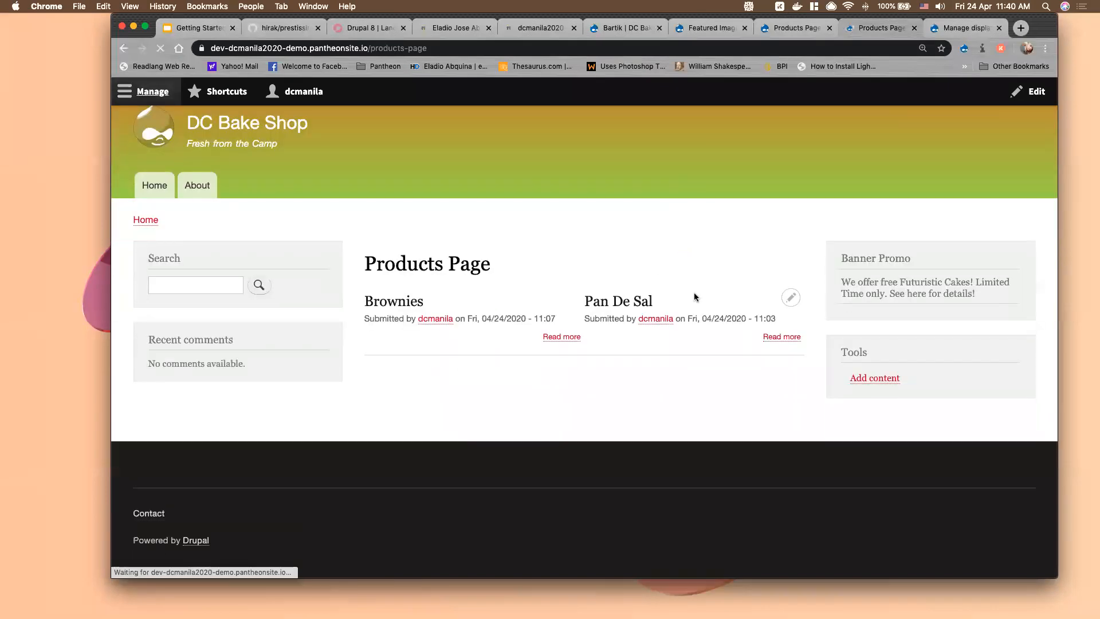
click(788, 29)
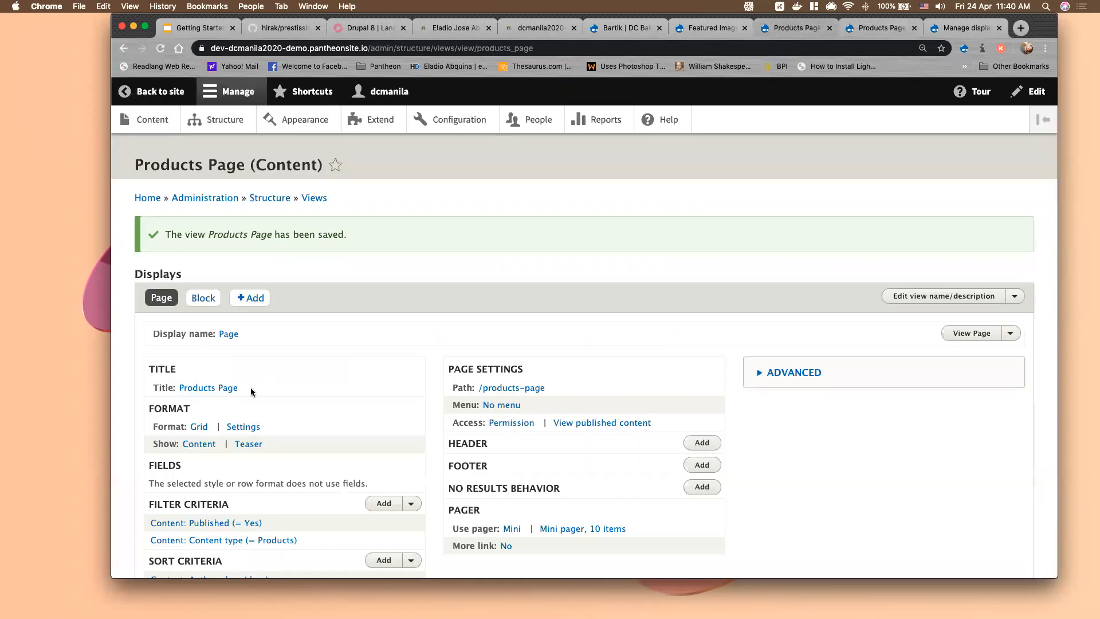
scroll(229, 392, down, 3)
scroll(239, 372, down, 3)
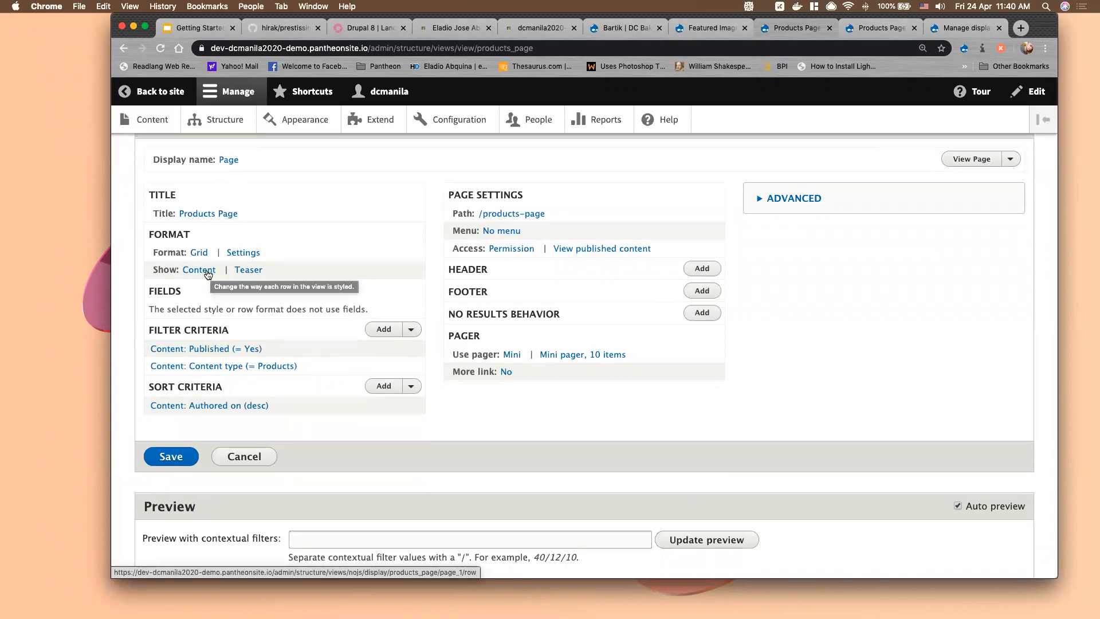
Change the view's row view mode from Teaser to Default, then move to another admin tab
click(243, 271)
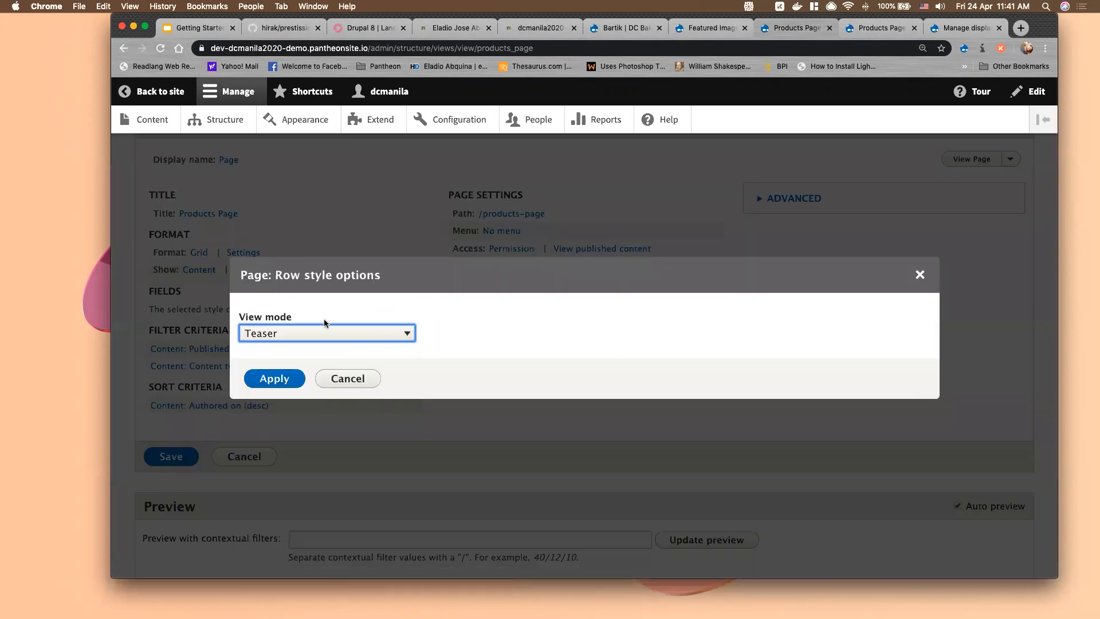
click(325, 333)
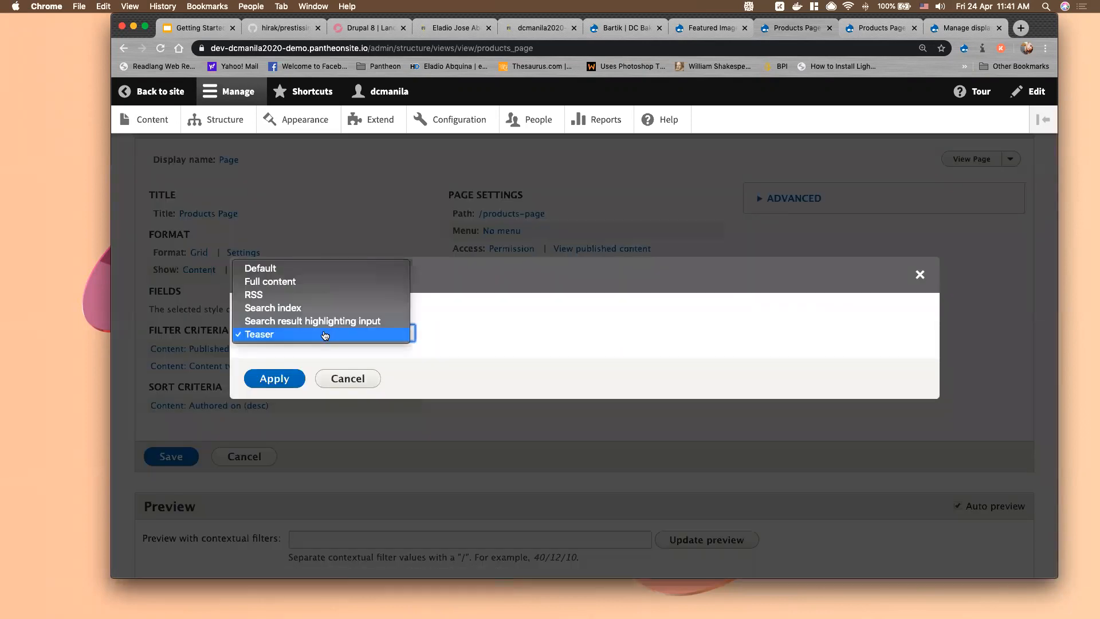
click(272, 270)
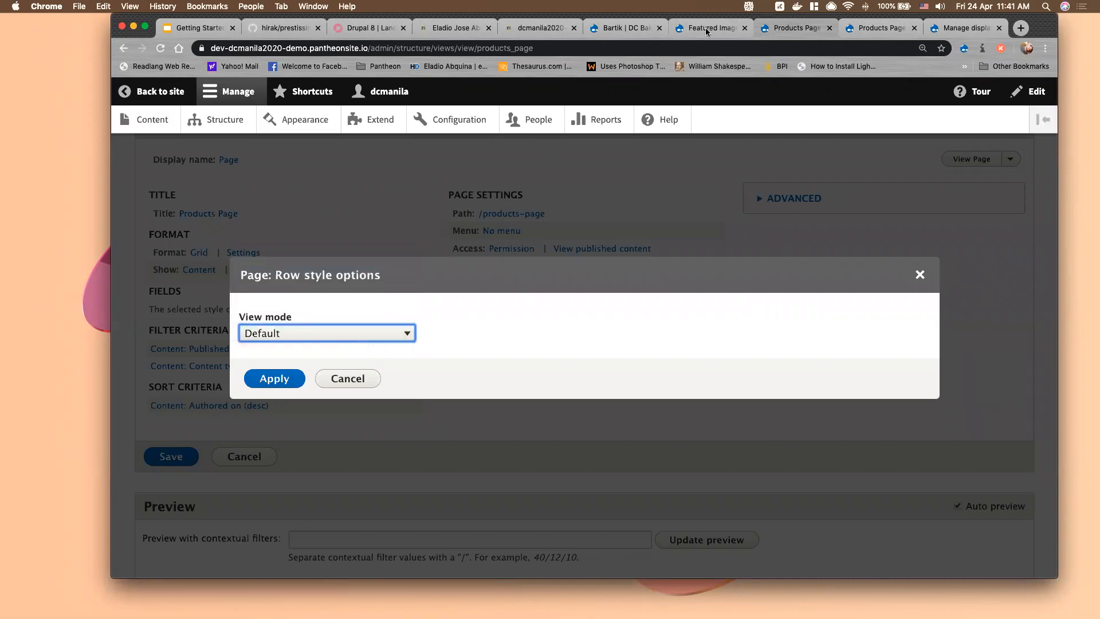
click(640, 29)
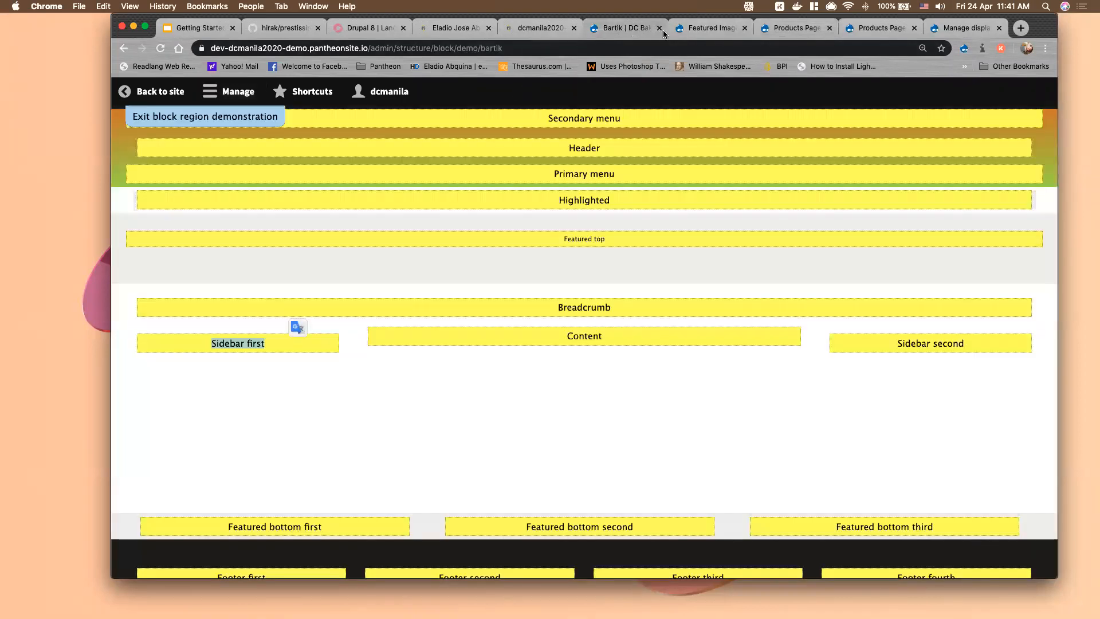
click(682, 37)
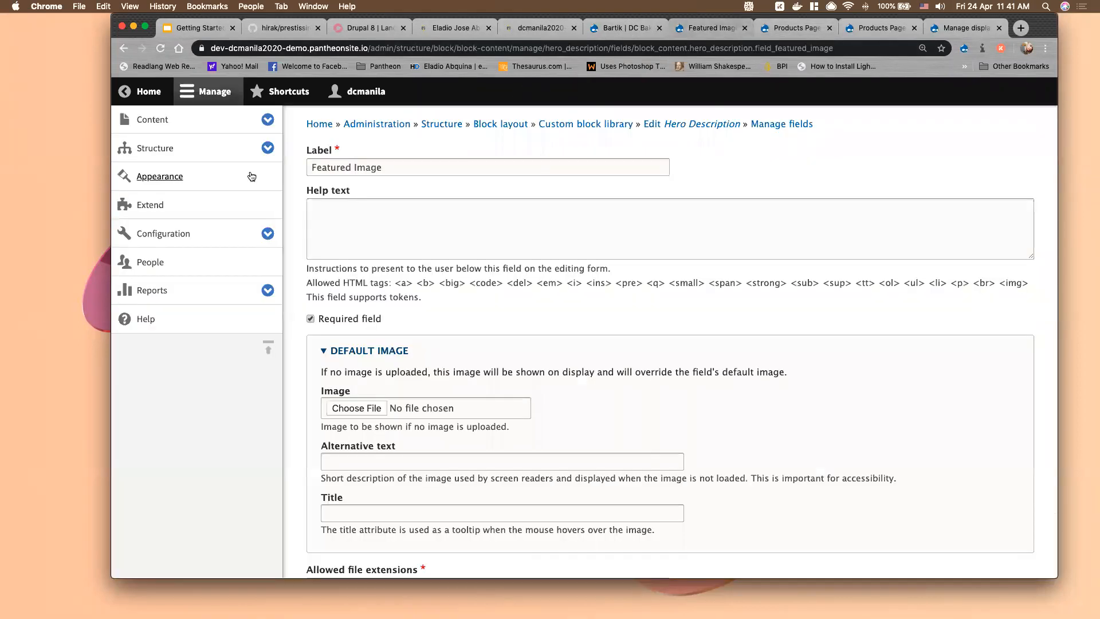
Navigate to the Products content type's Teaser display settings via Structure > Content types
click(267, 148)
click(255, 270)
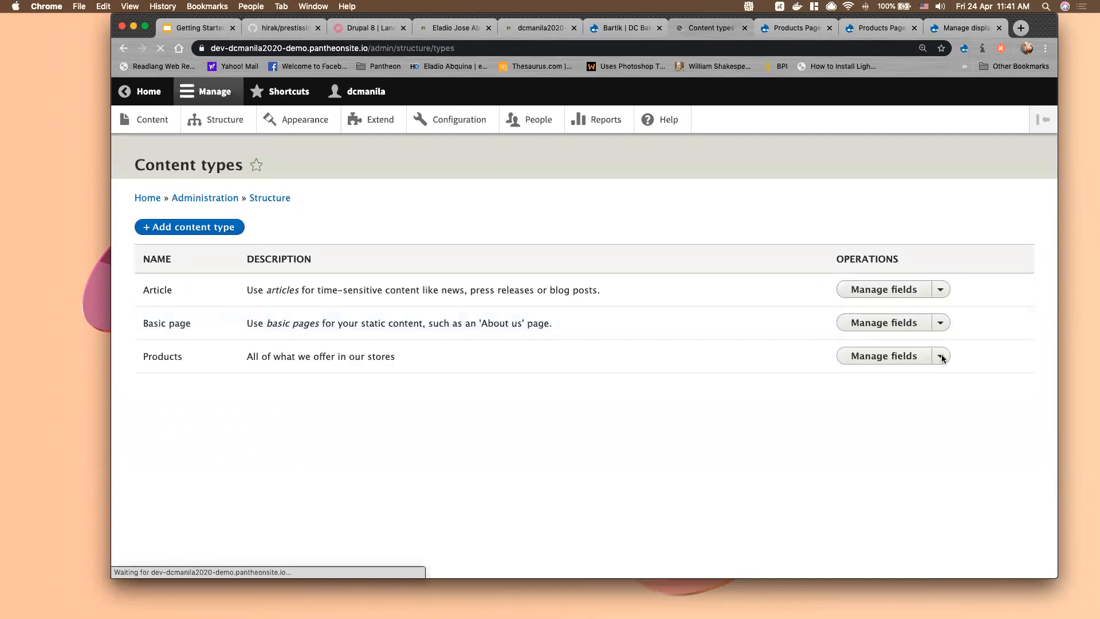
click(941, 356)
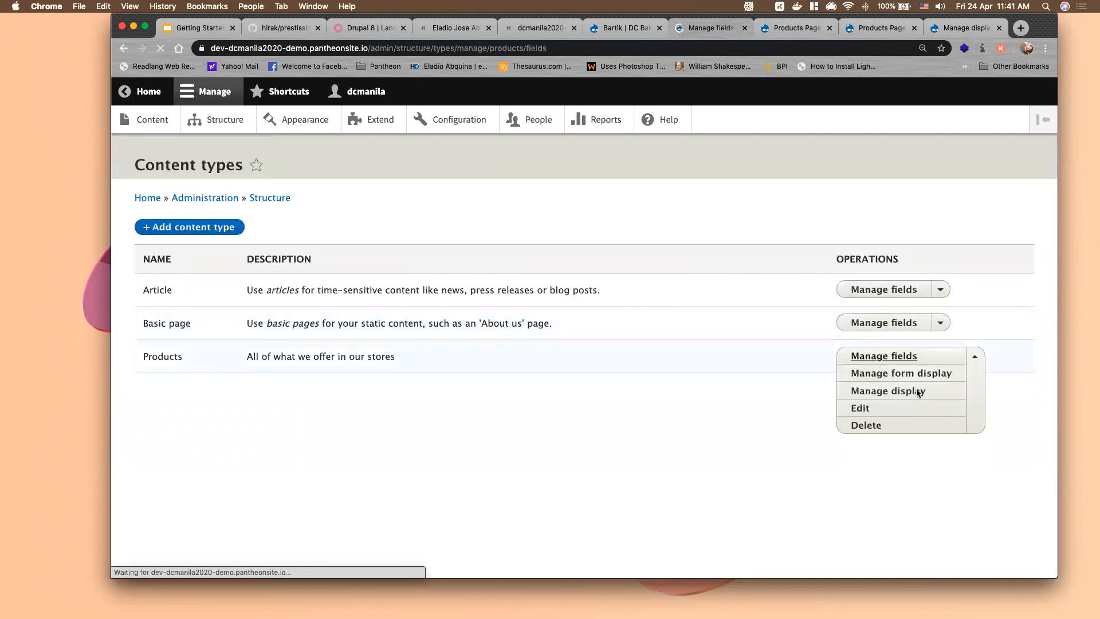
click(478, 210)
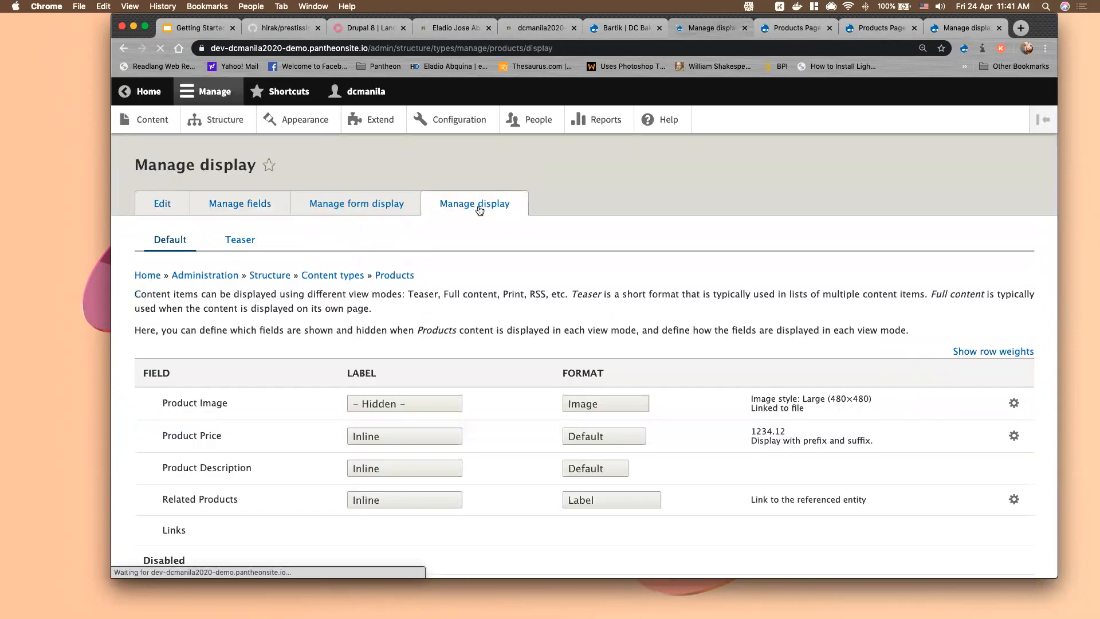
scroll(269, 375, down, 2)
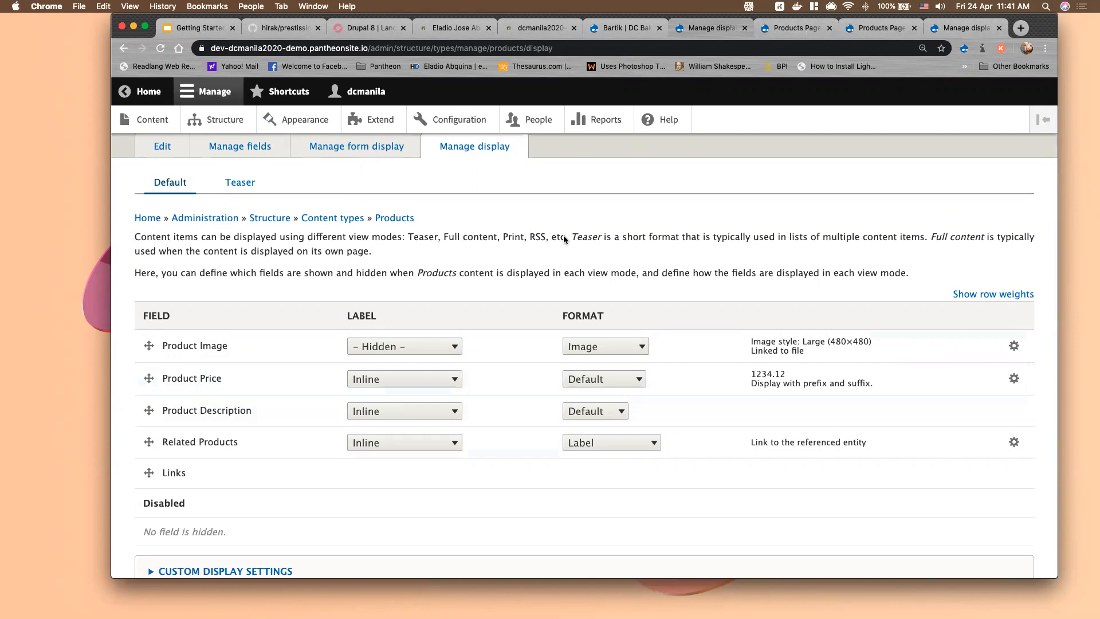
scroll(247, 193, up, 2)
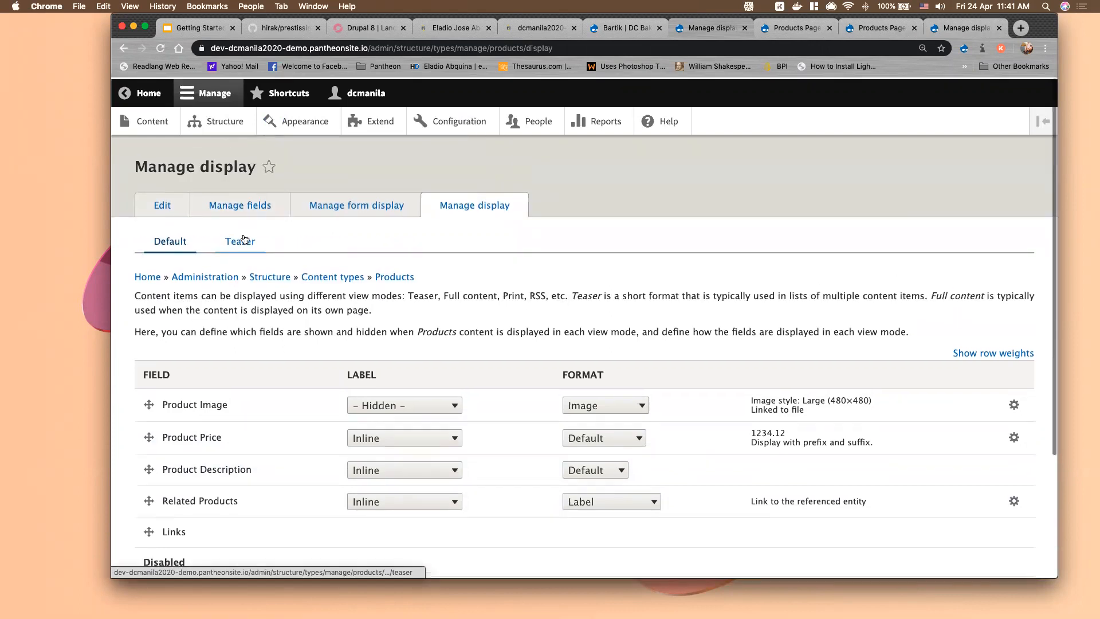
scroll(243, 237, down, 1)
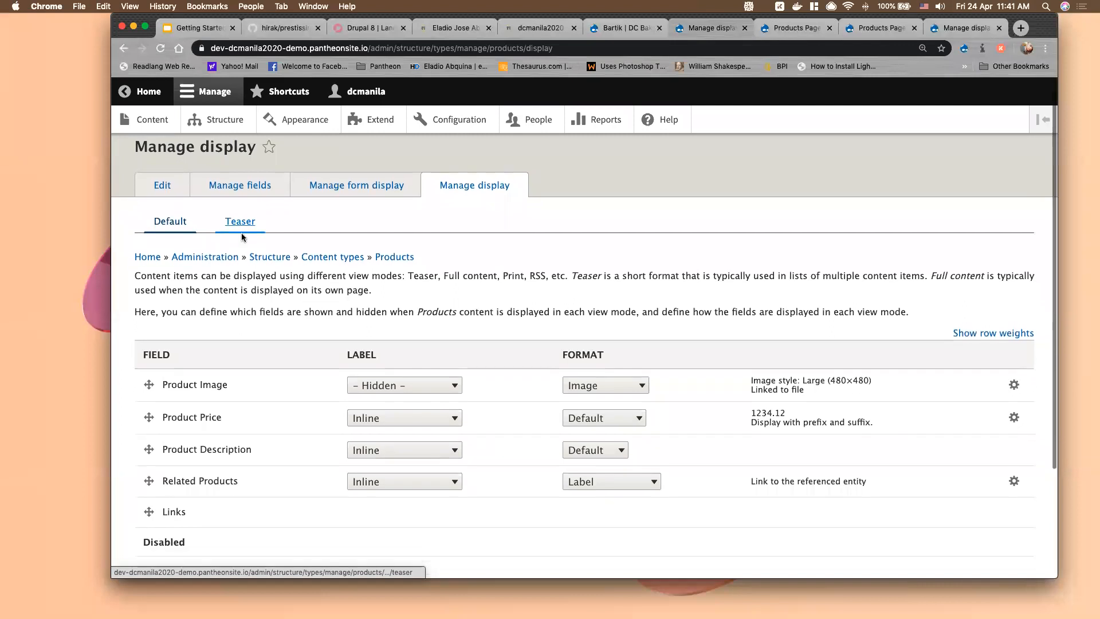
click(245, 229)
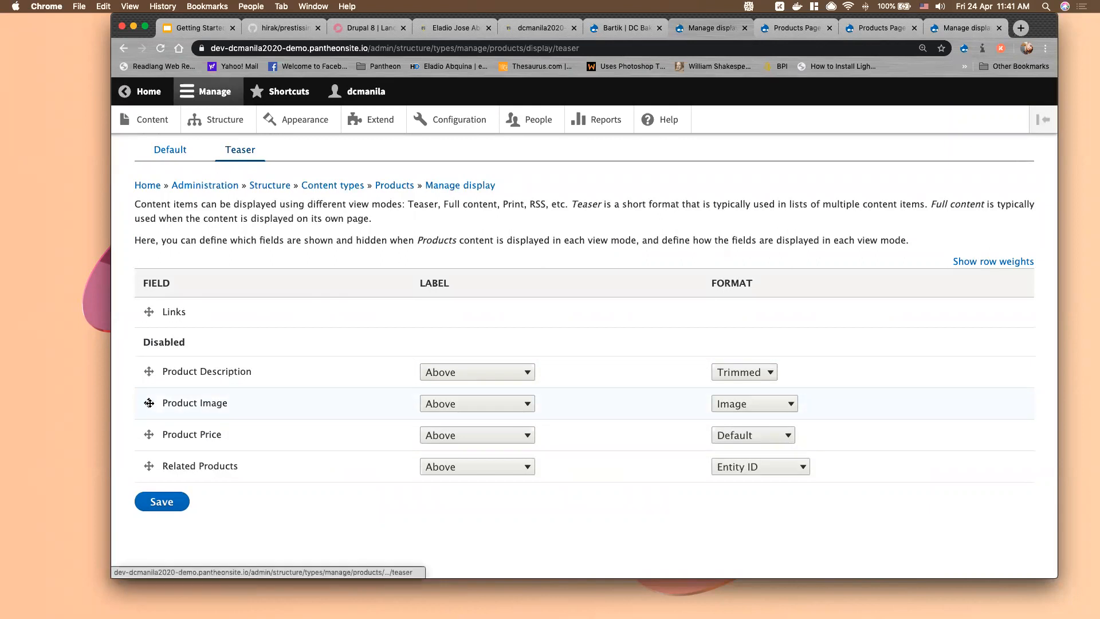
Enable Product Image in the Products teaser display with a Hidden label and save
drag(149, 402, 149, 343)
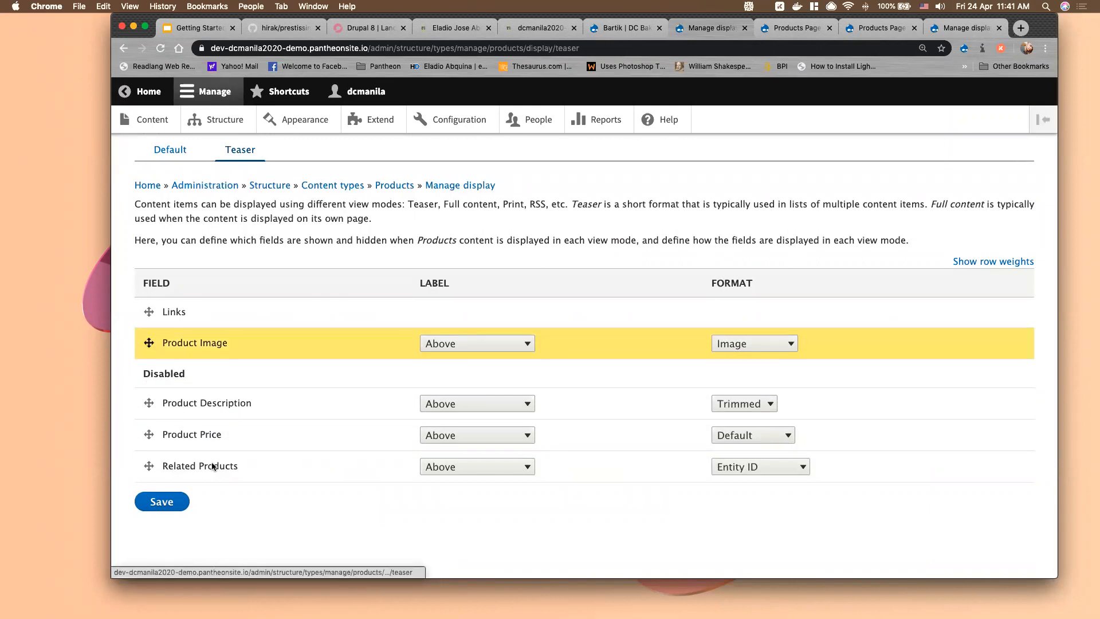
click(419, 349)
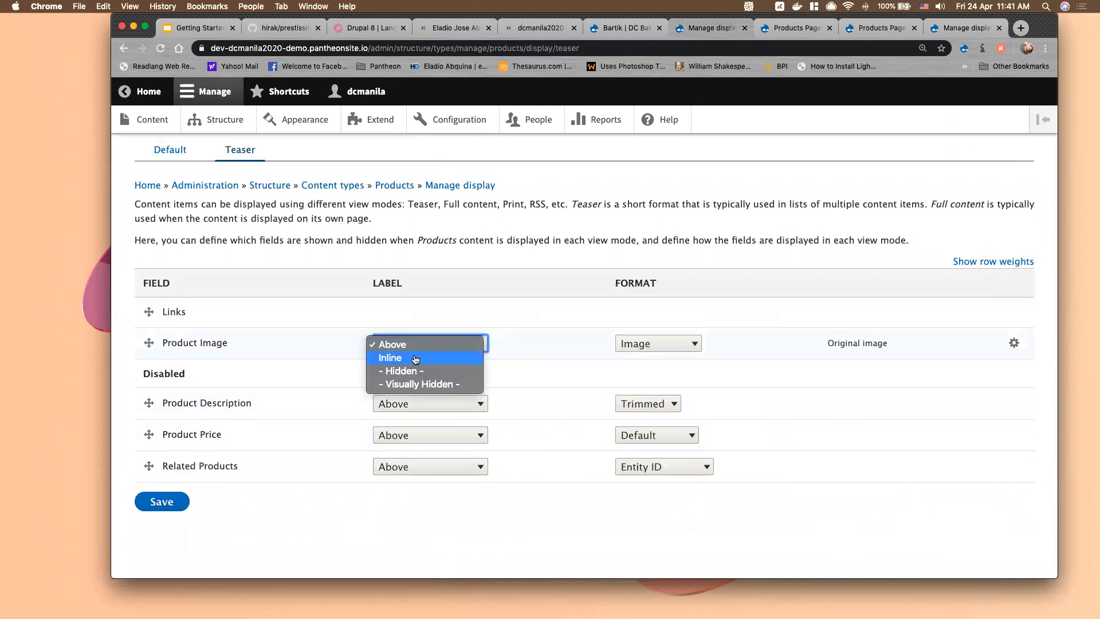
click(408, 371)
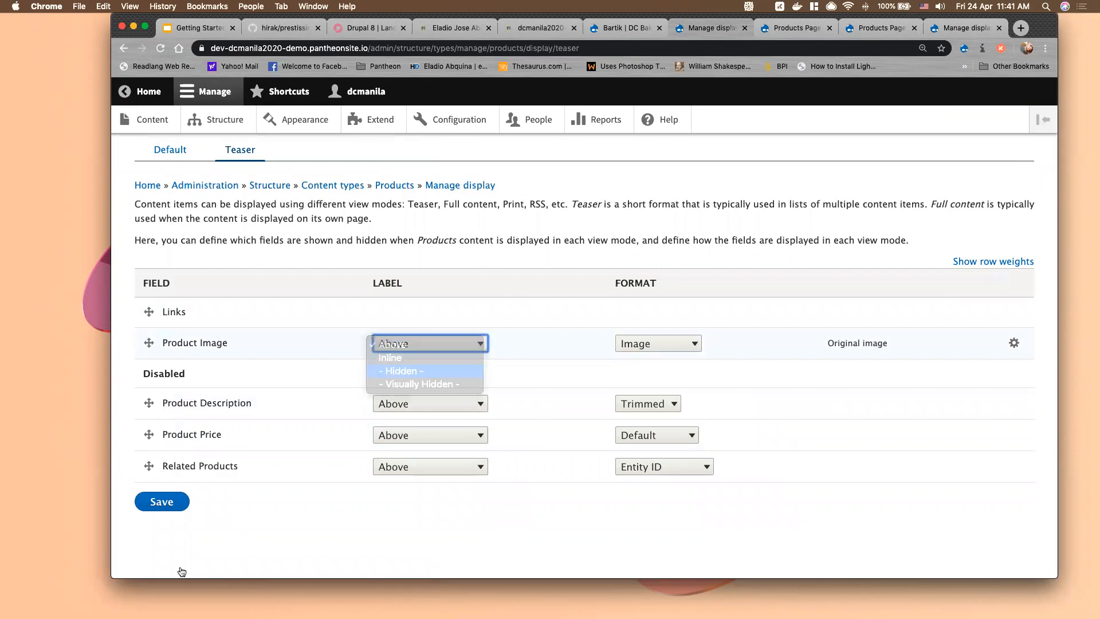
click(158, 509)
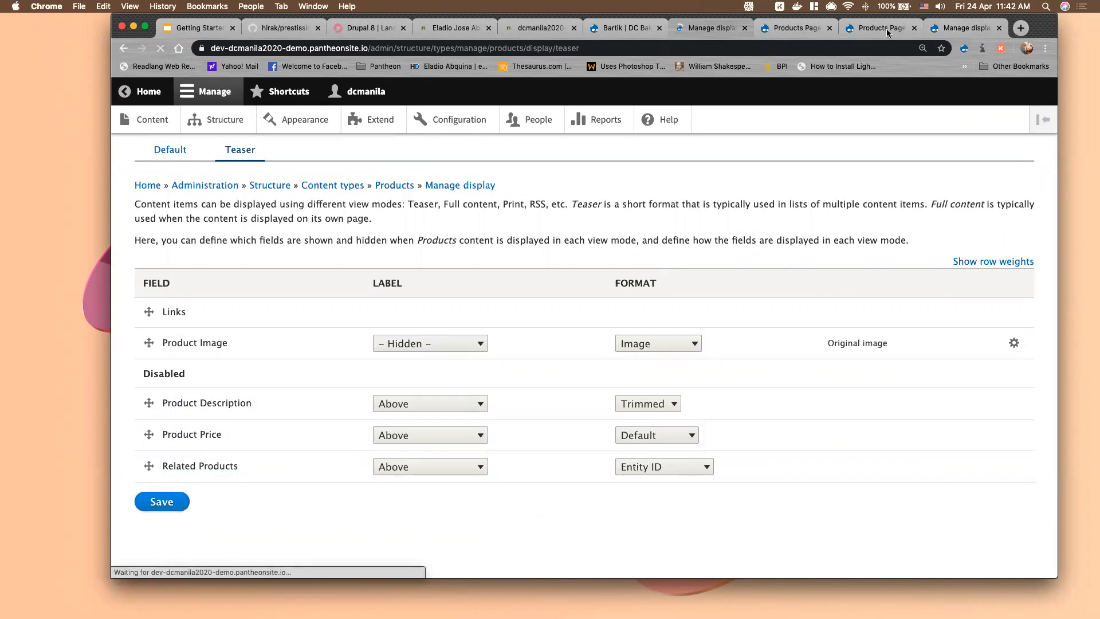
click(805, 29)
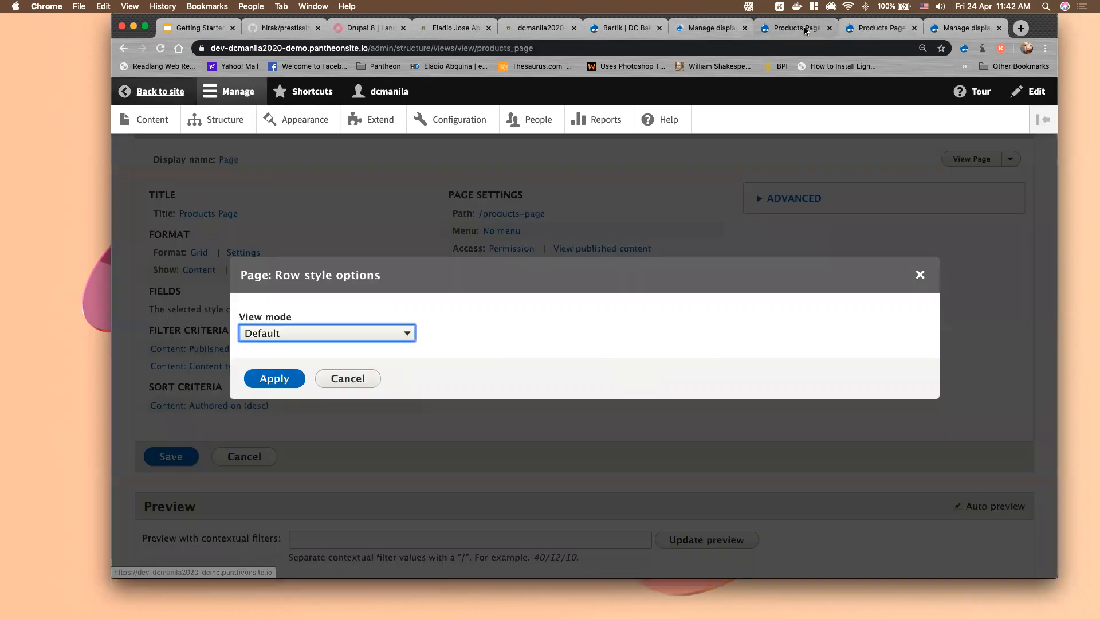
Set the Products Page view's row view mode to Teaser and apply it
click(347, 337)
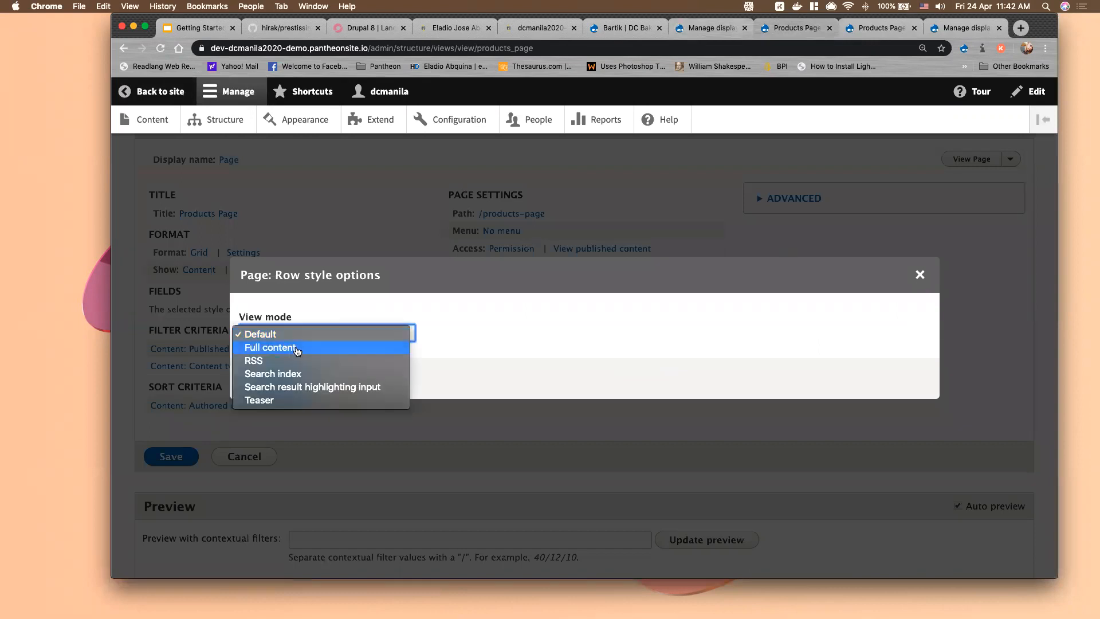
click(268, 400)
click(276, 379)
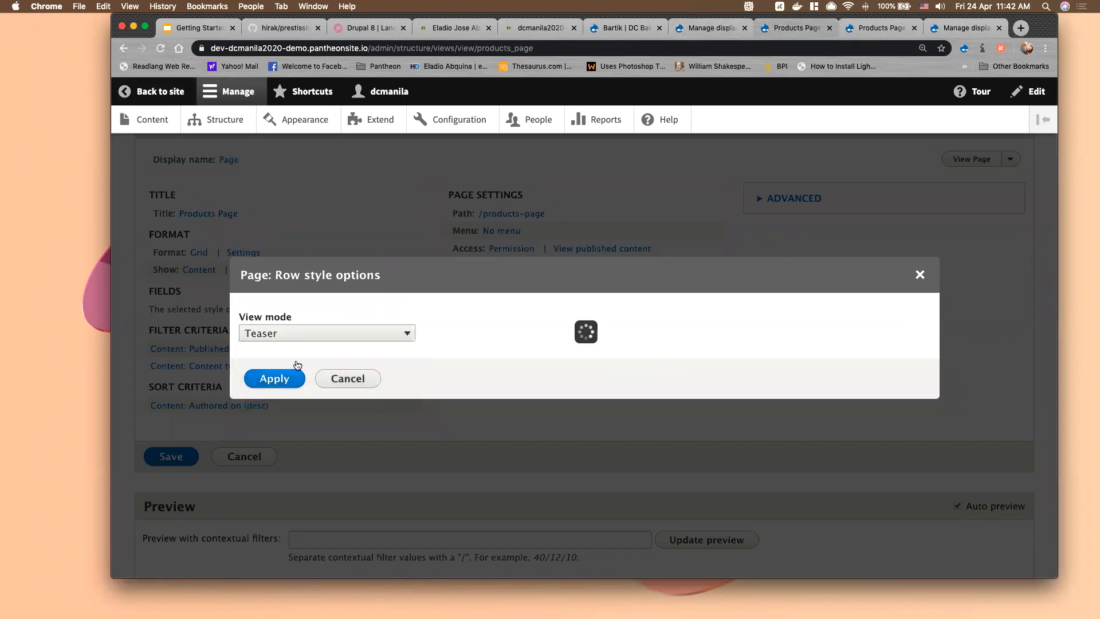
scroll(307, 404, down, 5)
scroll(506, 440, down, 7)
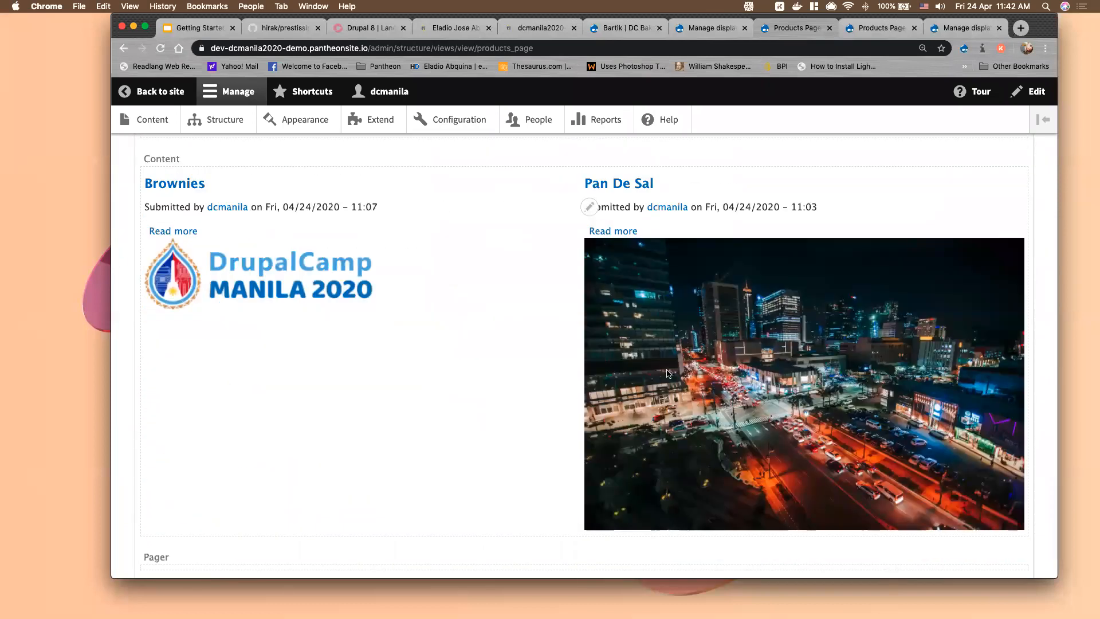
scroll(492, 351, up, 2)
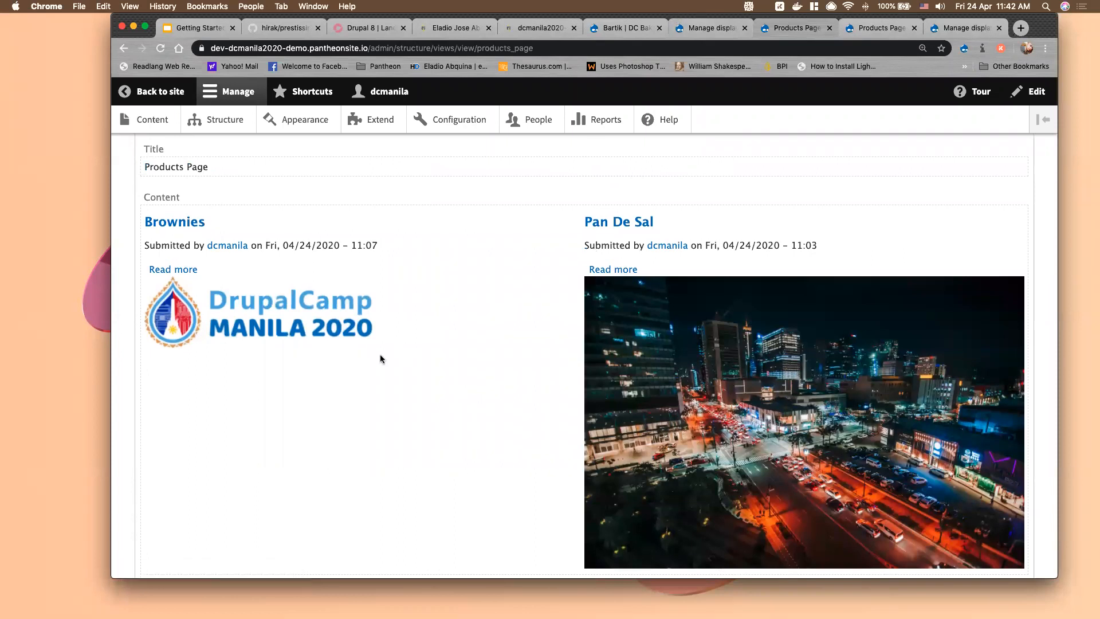
Move Product Image above Links in the Products teaser display and save
click(711, 28)
scroll(284, 469, down, 5)
drag(149, 344, 149, 310)
click(161, 549)
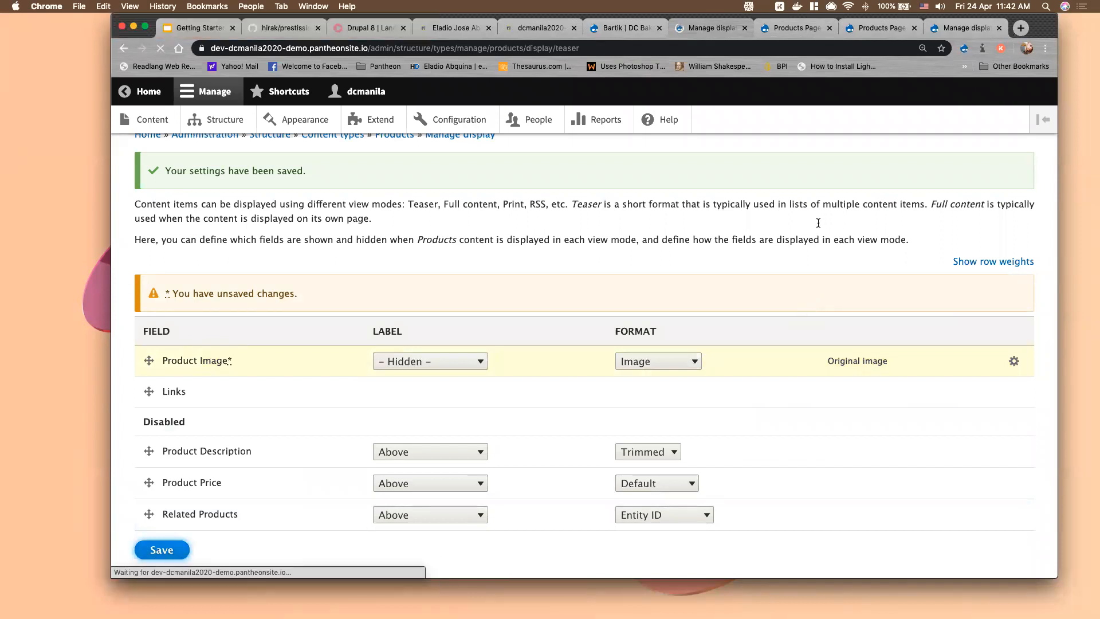
Give Product Image the Thumbnail (100×100) image style in the Products teaser display
click(1015, 455)
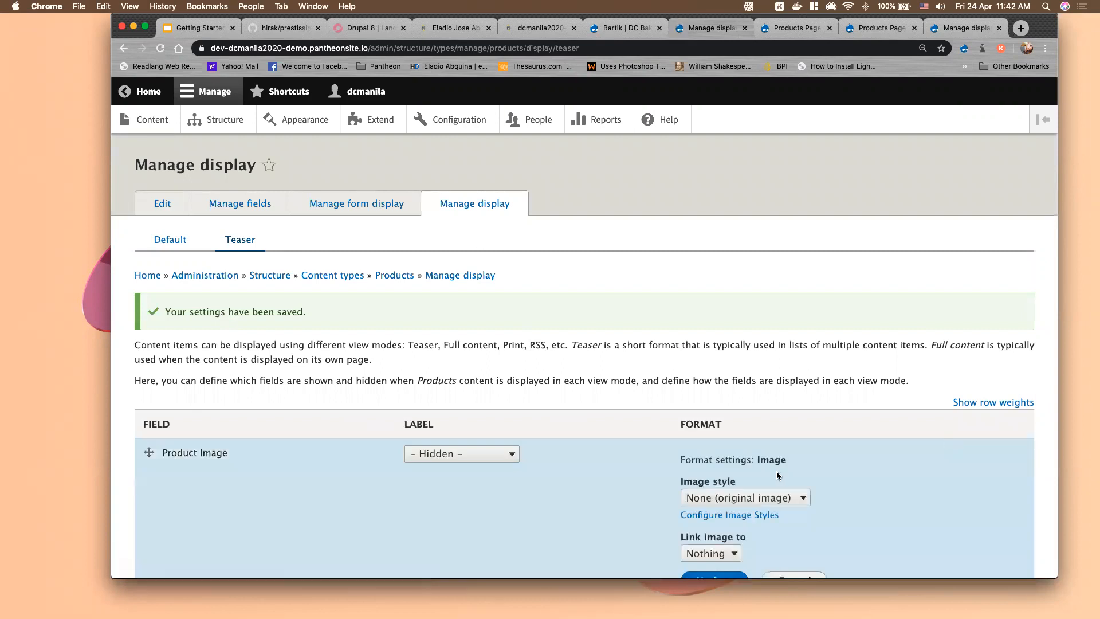
scroll(776, 458, down, 2)
click(776, 434)
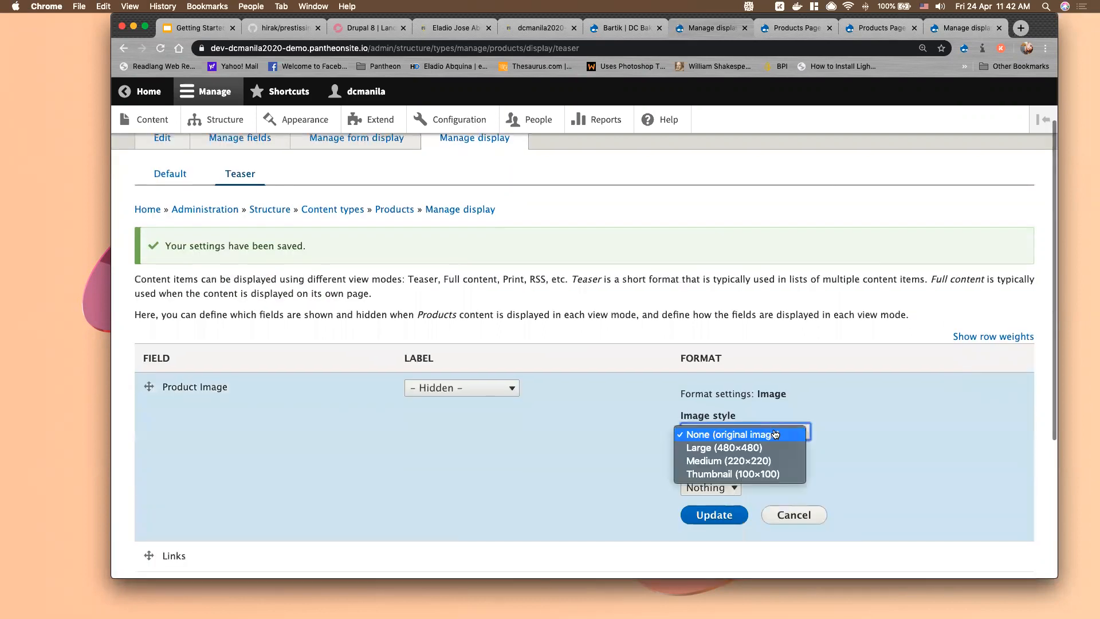
click(751, 474)
click(717, 516)
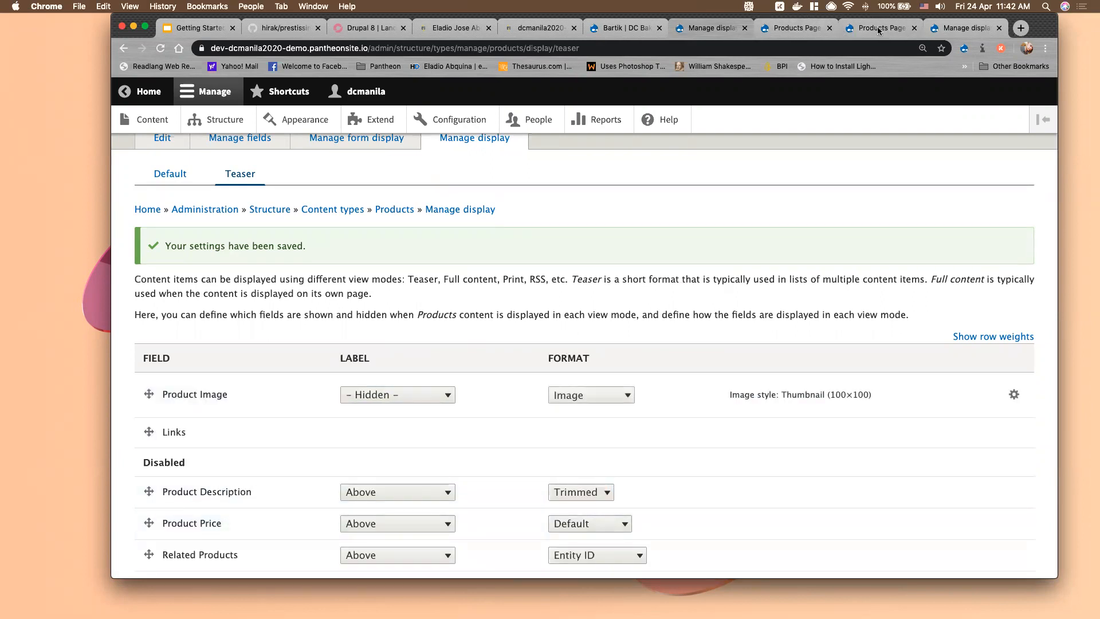
key(ctrl+Tab)
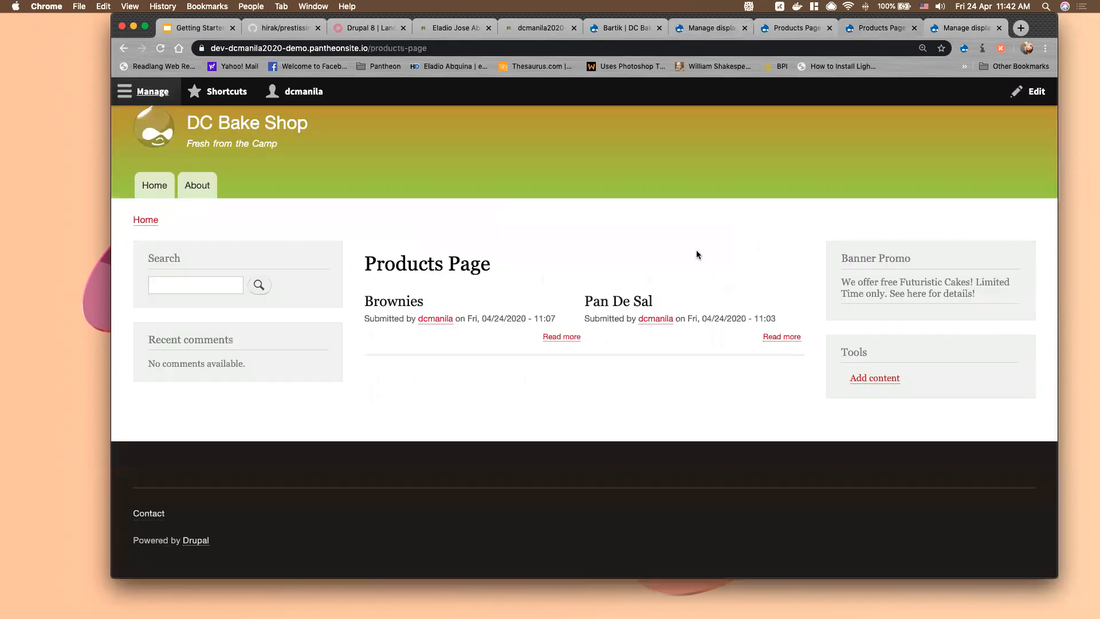
Reload the live Products Page and compare it with the Views preview and teaser display settings
click(162, 49)
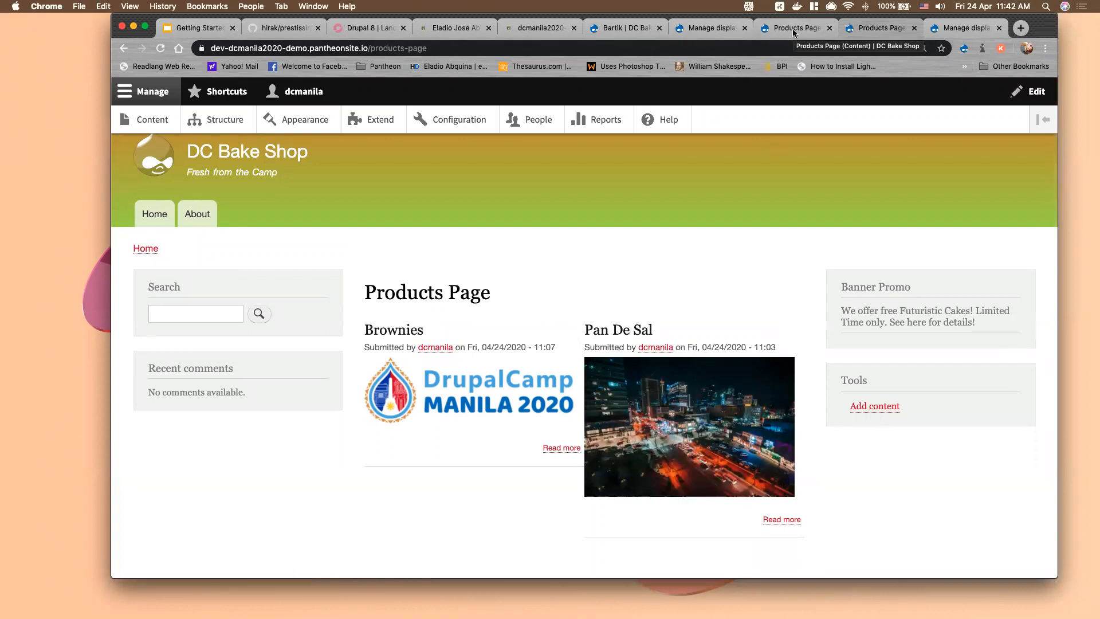
click(876, 28)
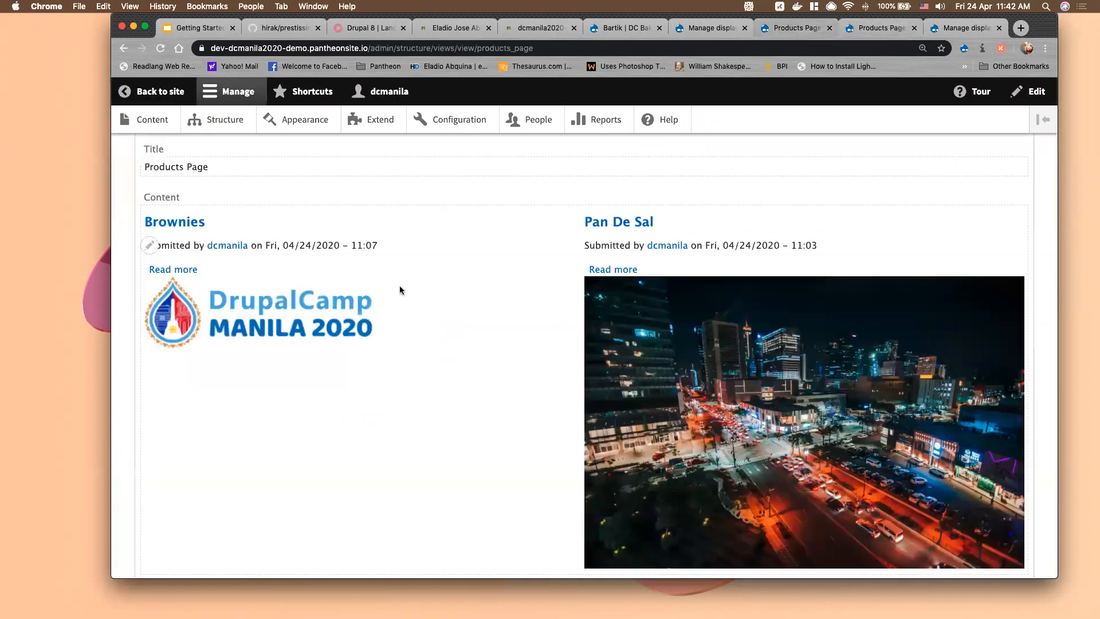
scroll(317, 310, up, 2)
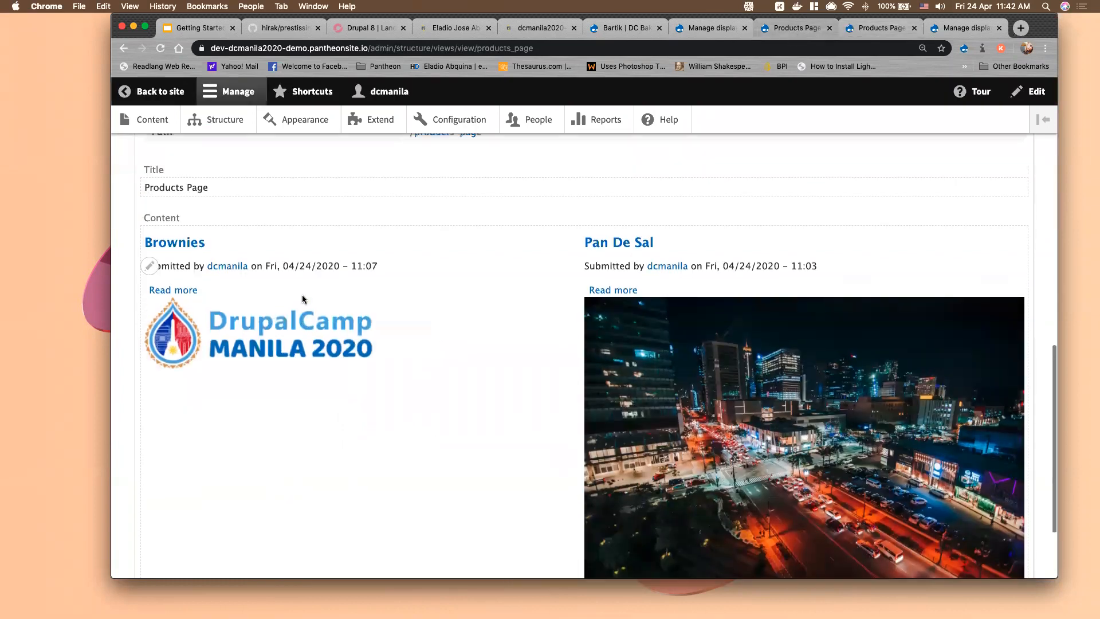
scroll(602, 313, up, 1)
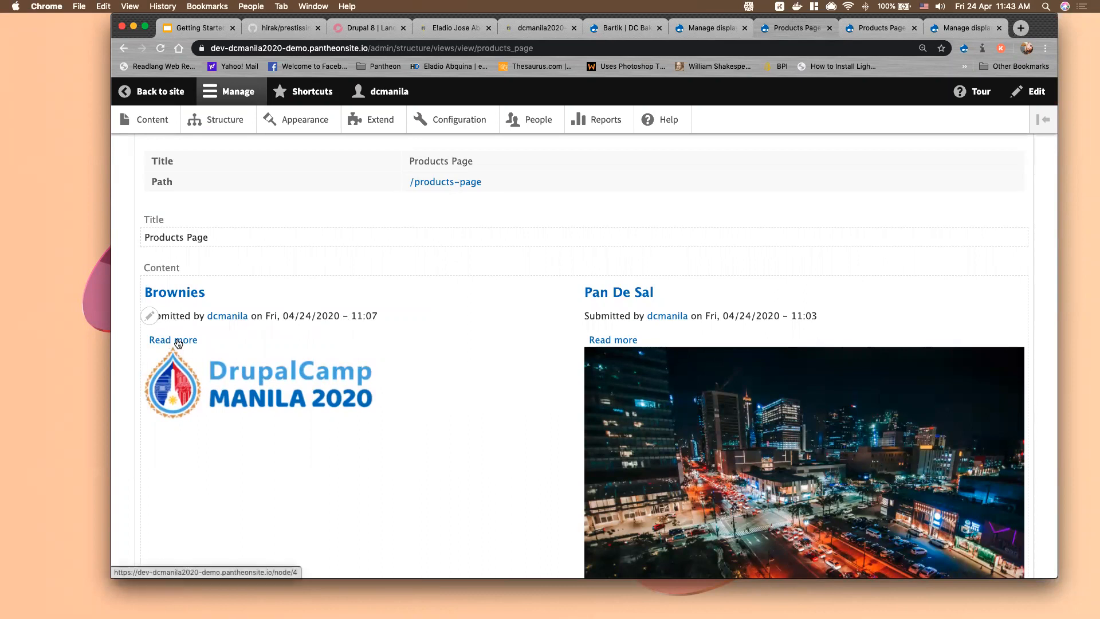
key(ctrl+Tab)
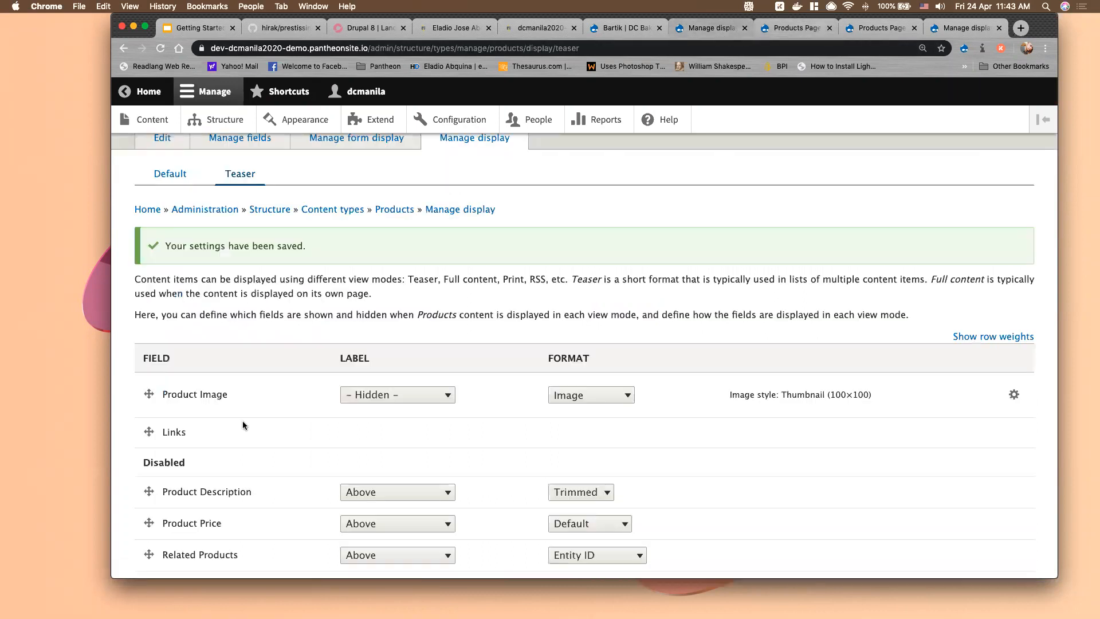
scroll(195, 370, down, 1)
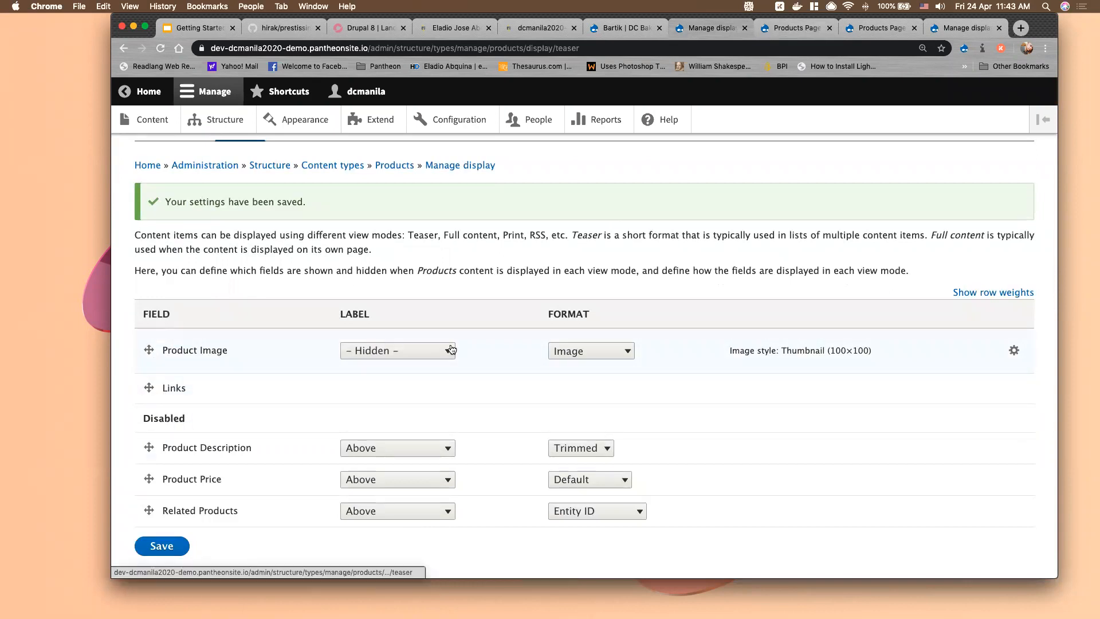
click(958, 28)
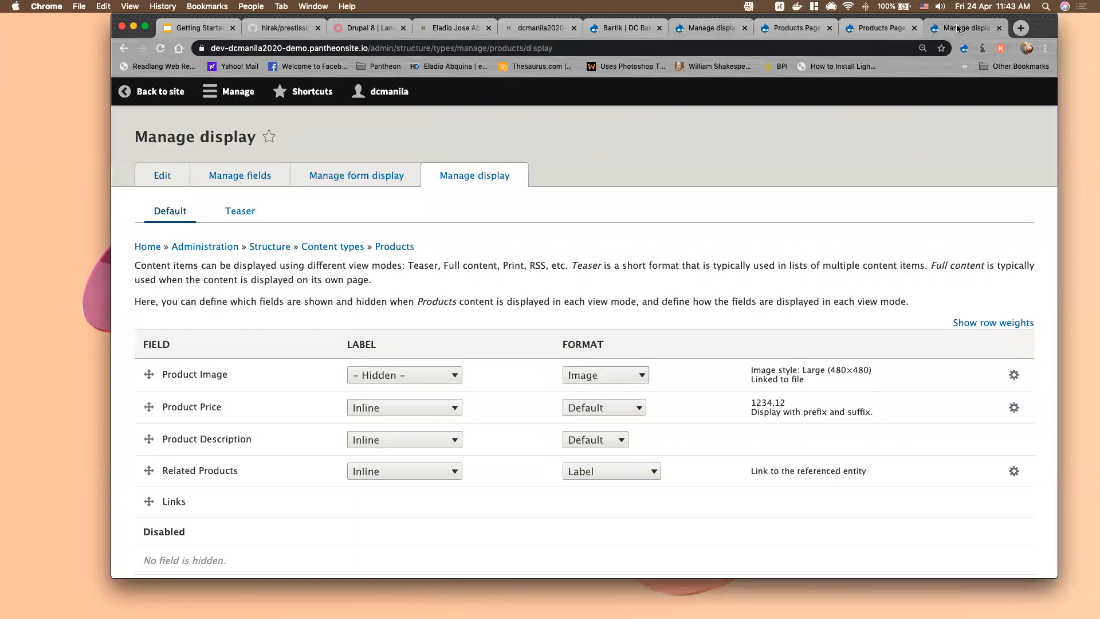
click(867, 30)
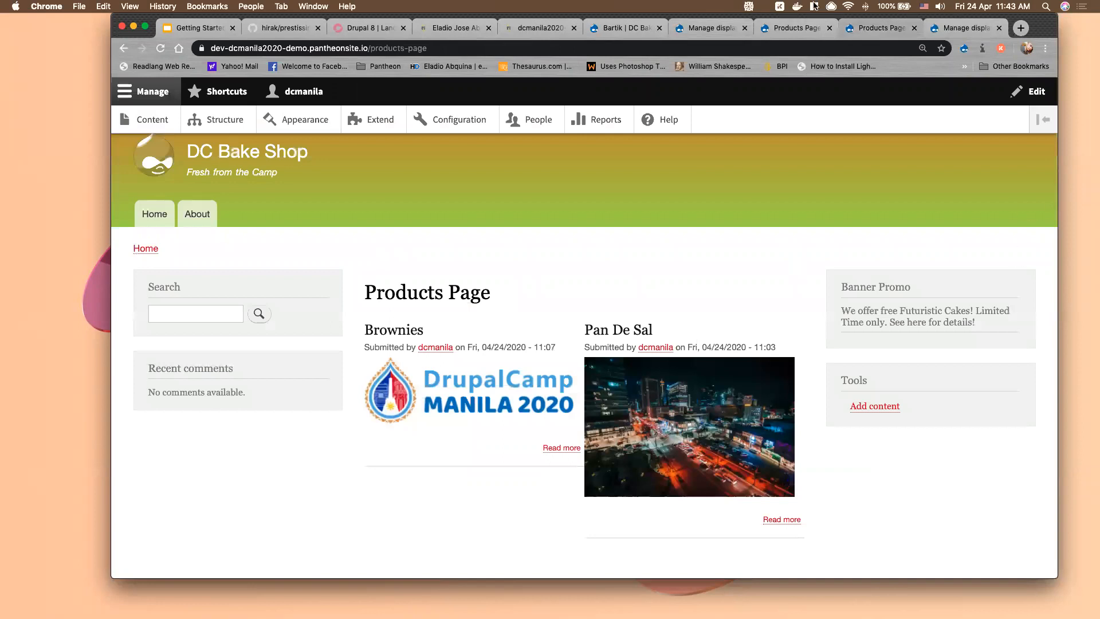
key(ctrl+shift+Tab)
scroll(286, 319, up, 10)
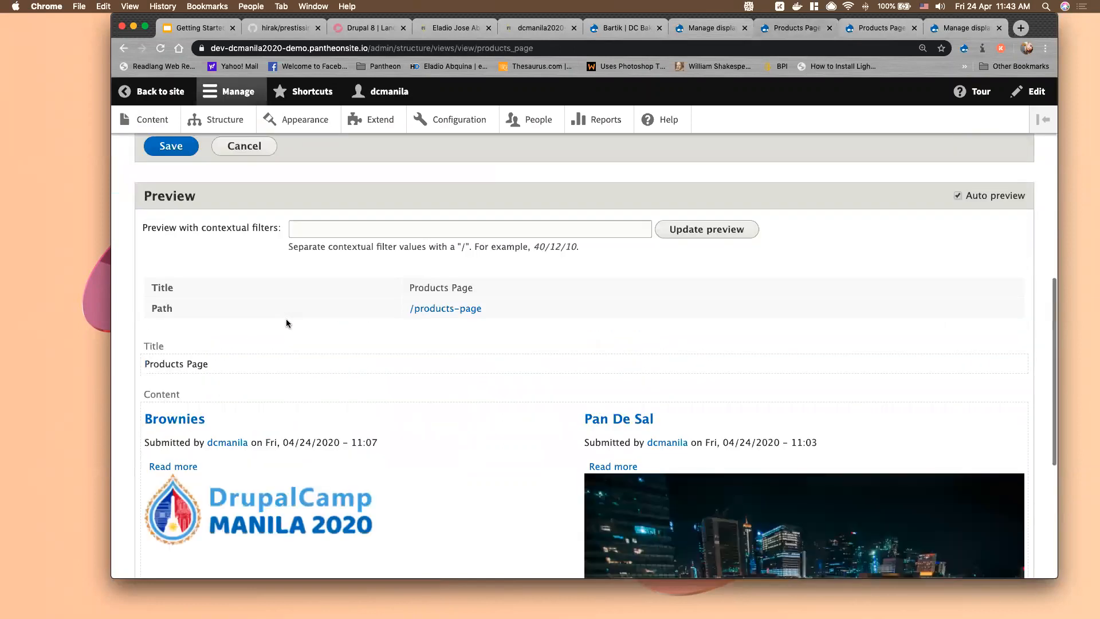
scroll(286, 313, up, 2)
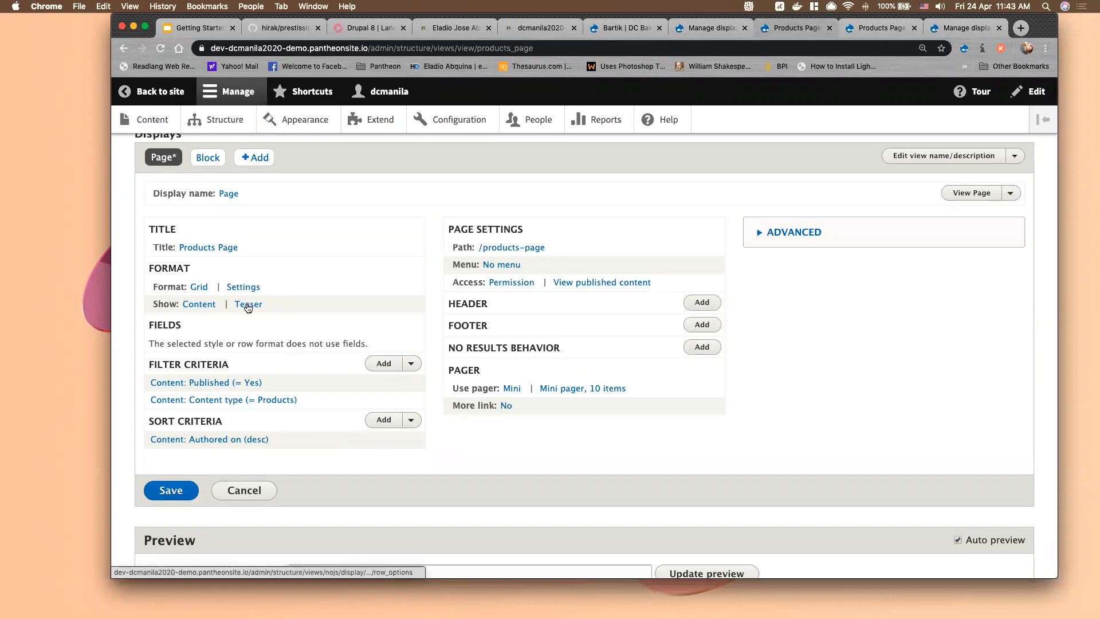
Switch the Products Page view rows from Content to Fields for all displays and save the view
click(199, 305)
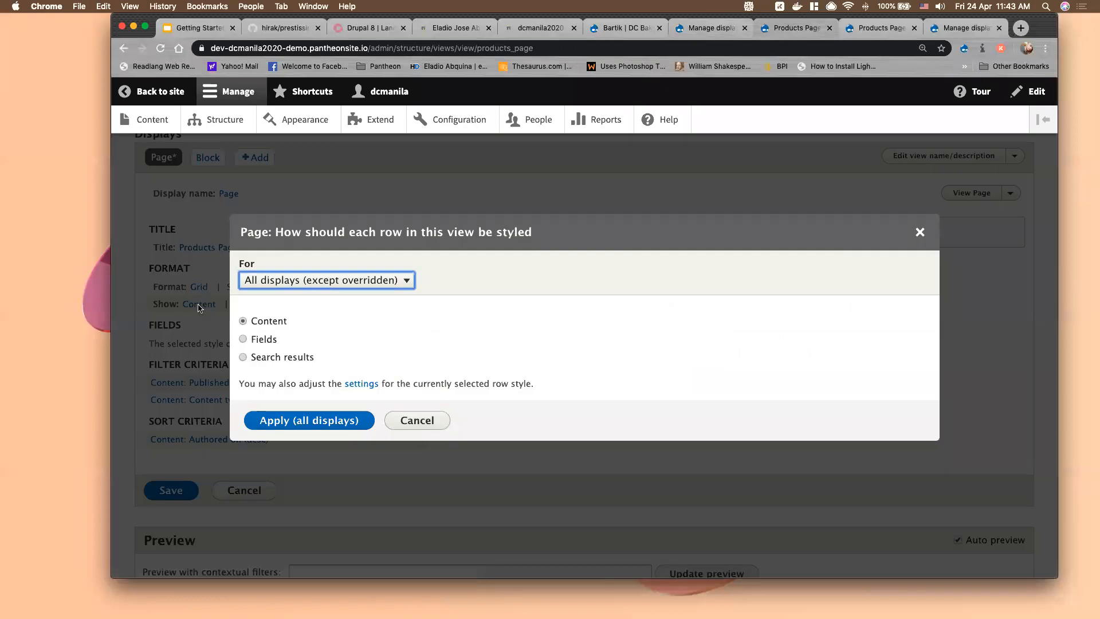
click(257, 340)
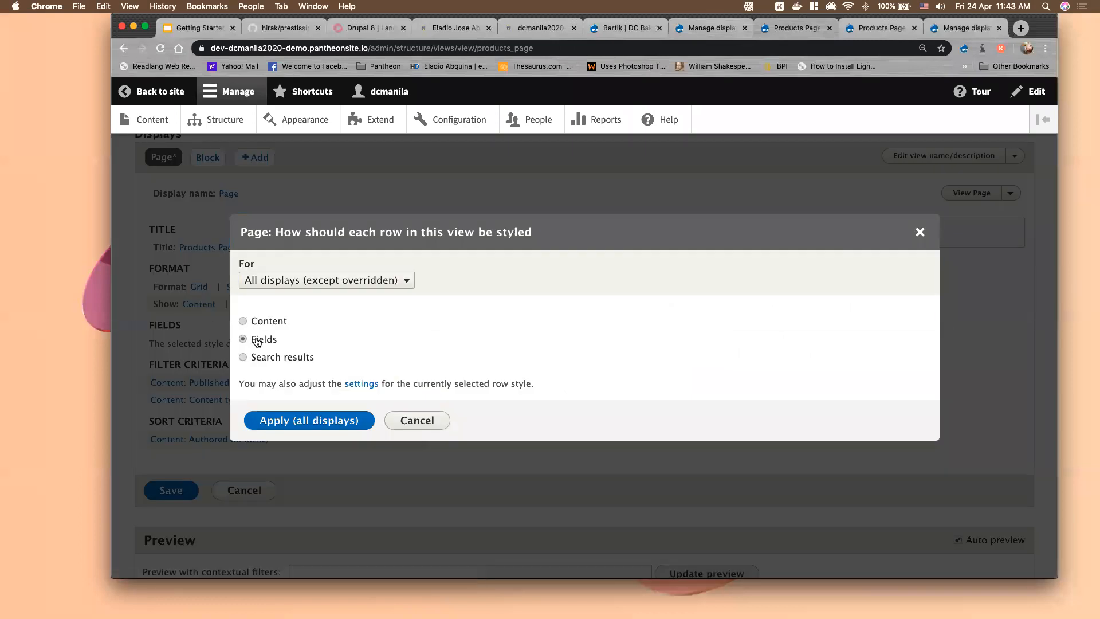
click(314, 421)
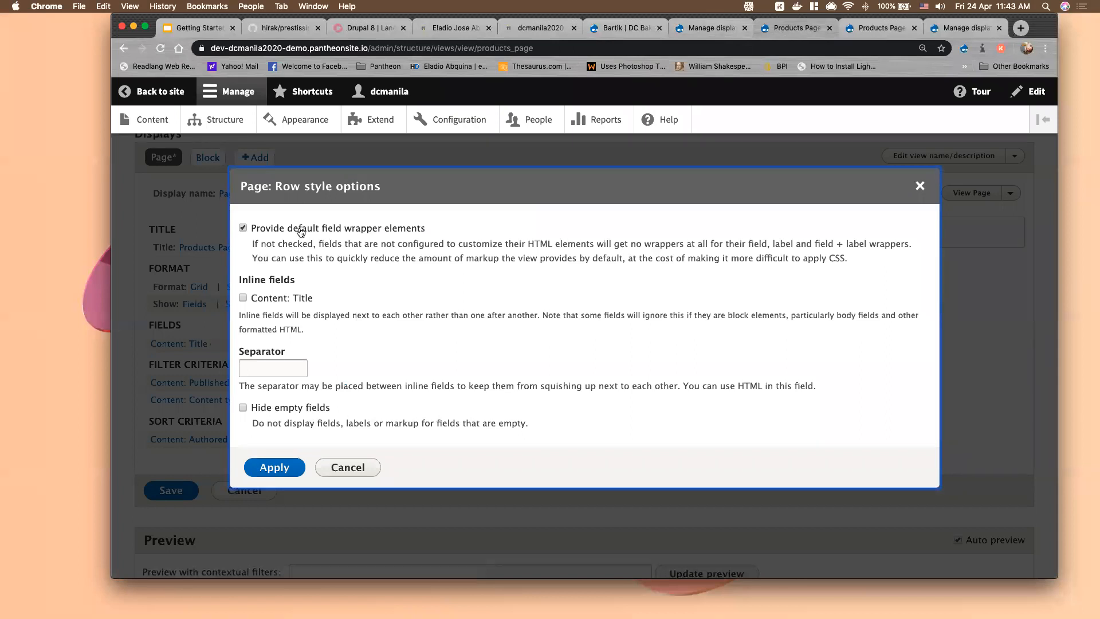
click(275, 467)
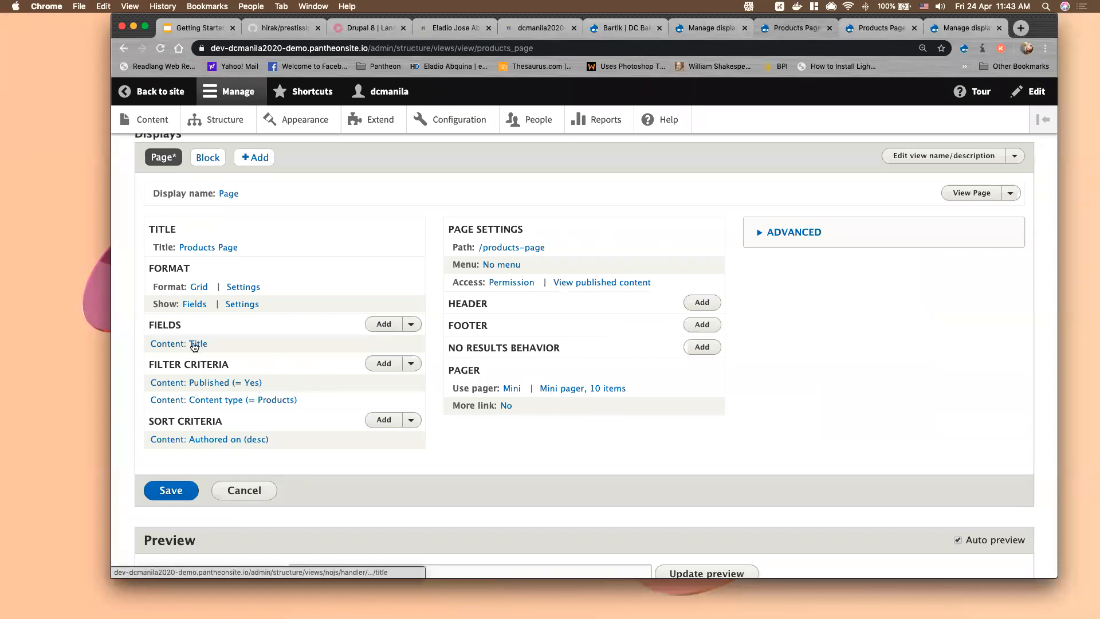
scroll(211, 389, down, 5)
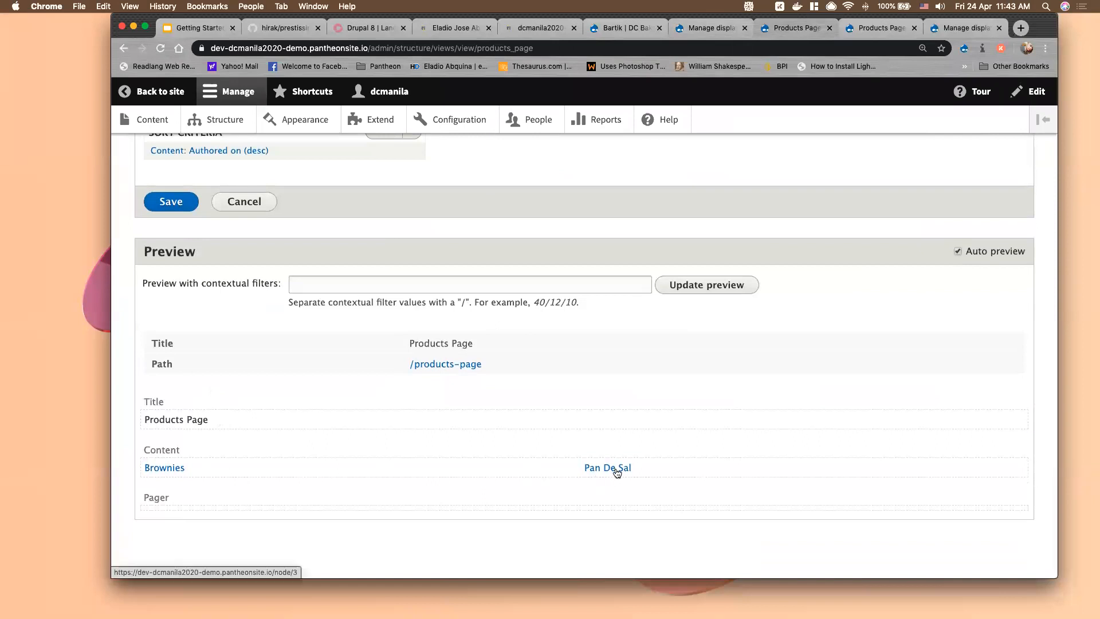
scroll(524, 482, up, 1)
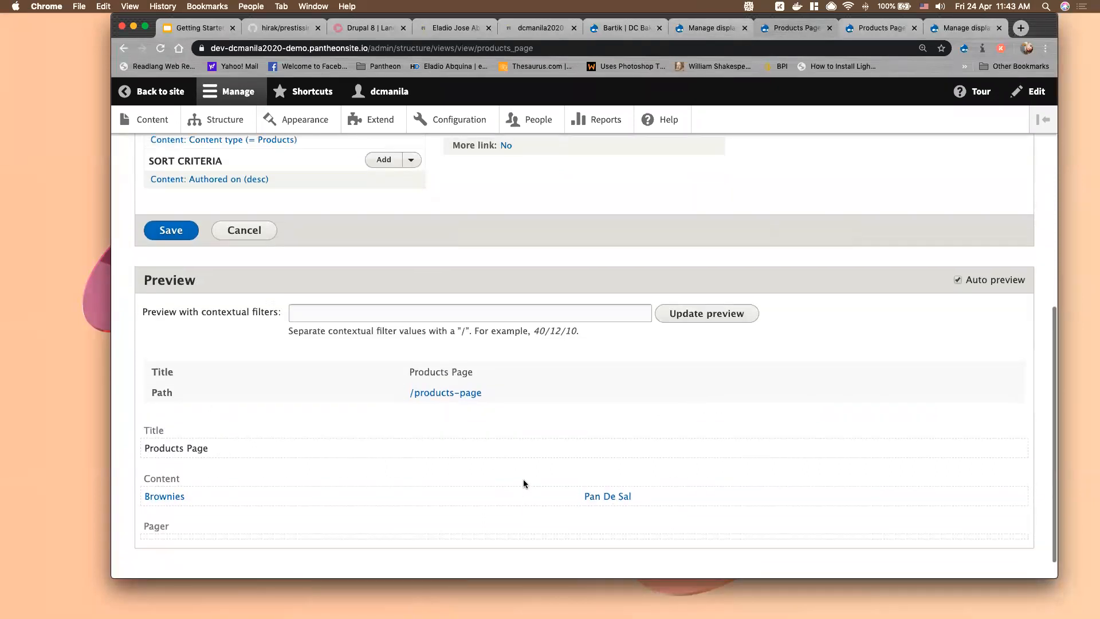
scroll(524, 484, up, 4)
click(171, 393)
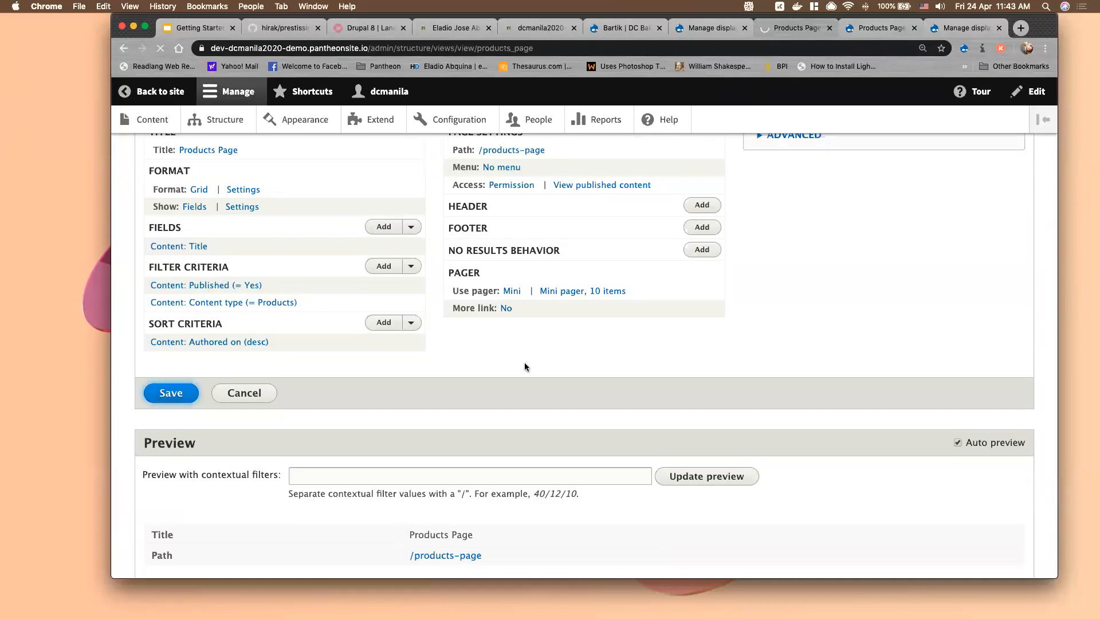
Reload the live Products Page showing only Brownies and Pan De Sal titles, then return to the view
key(ctrl+Tab)
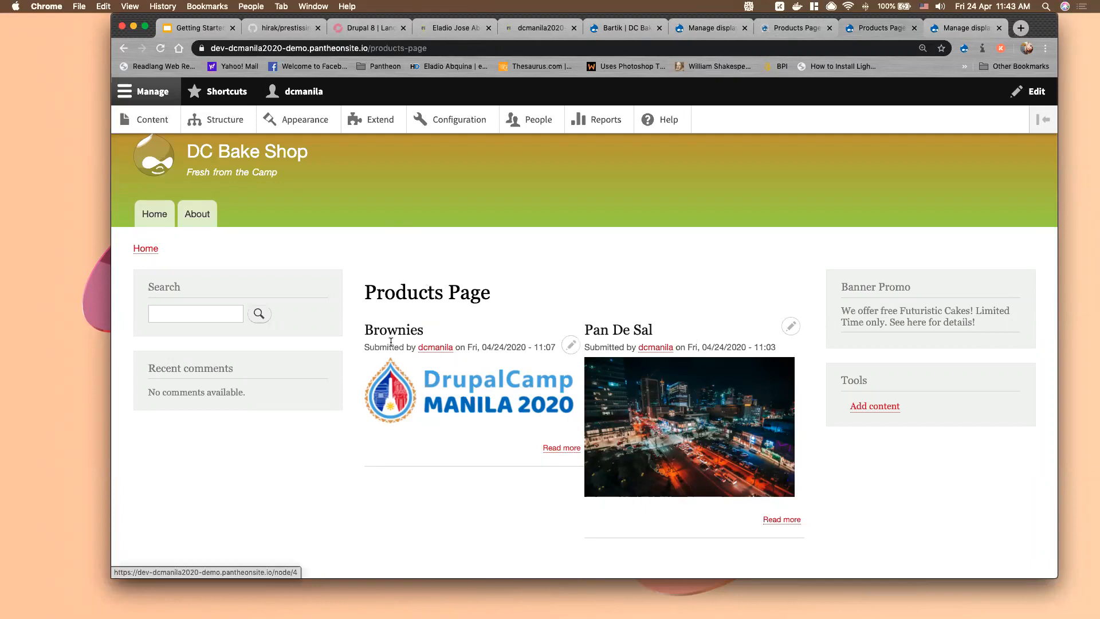
click(161, 48)
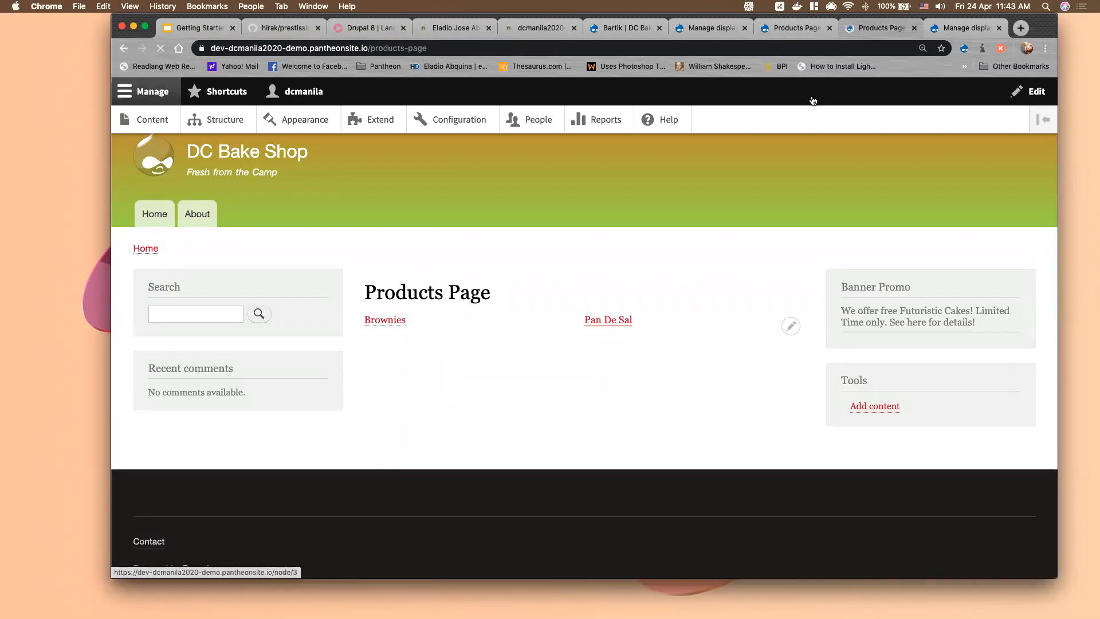
click(794, 30)
scroll(319, 365, down, 5)
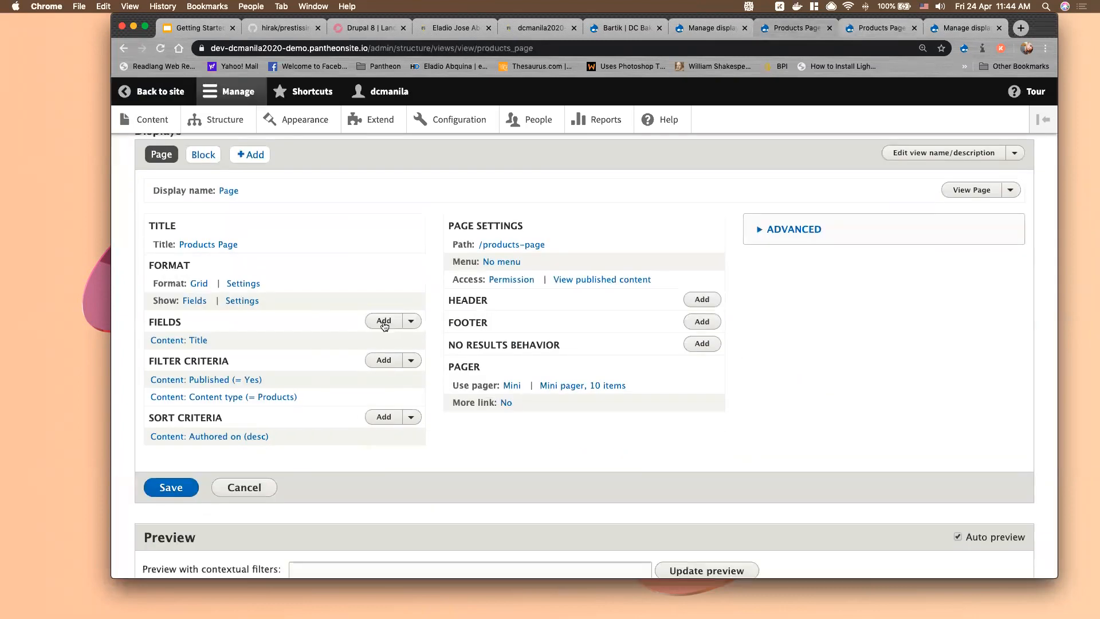
Add the Product Image field to all displays of the Products Page view
click(384, 322)
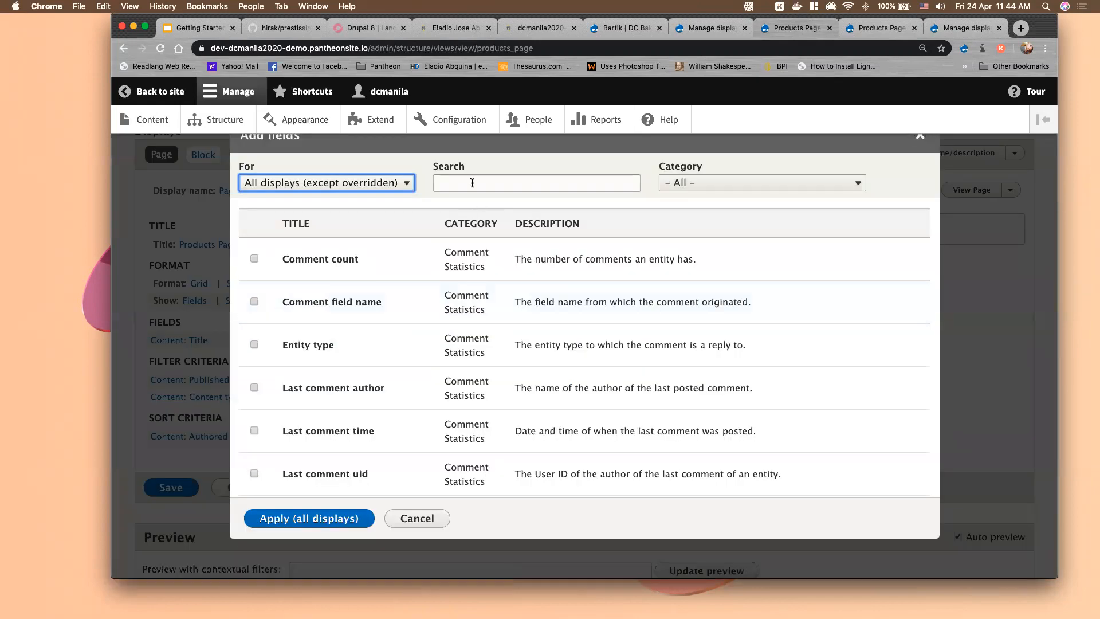
click(472, 183)
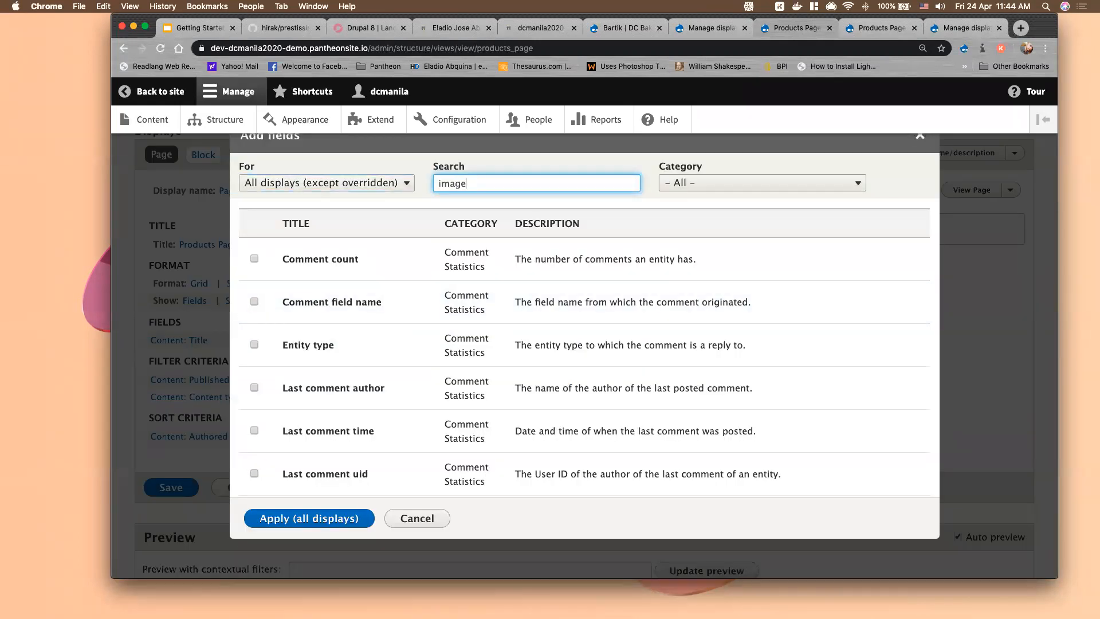
click(255, 289)
click(312, 407)
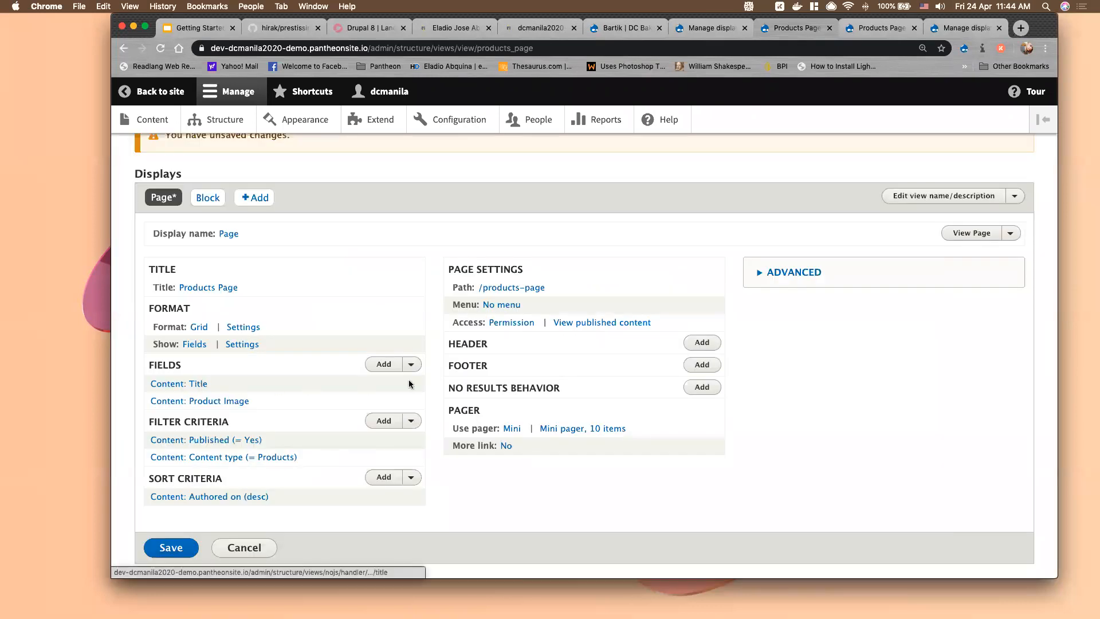
Rearrange fields so Product Image comes before Title, apply to all displays, and save the view
click(411, 365)
click(382, 382)
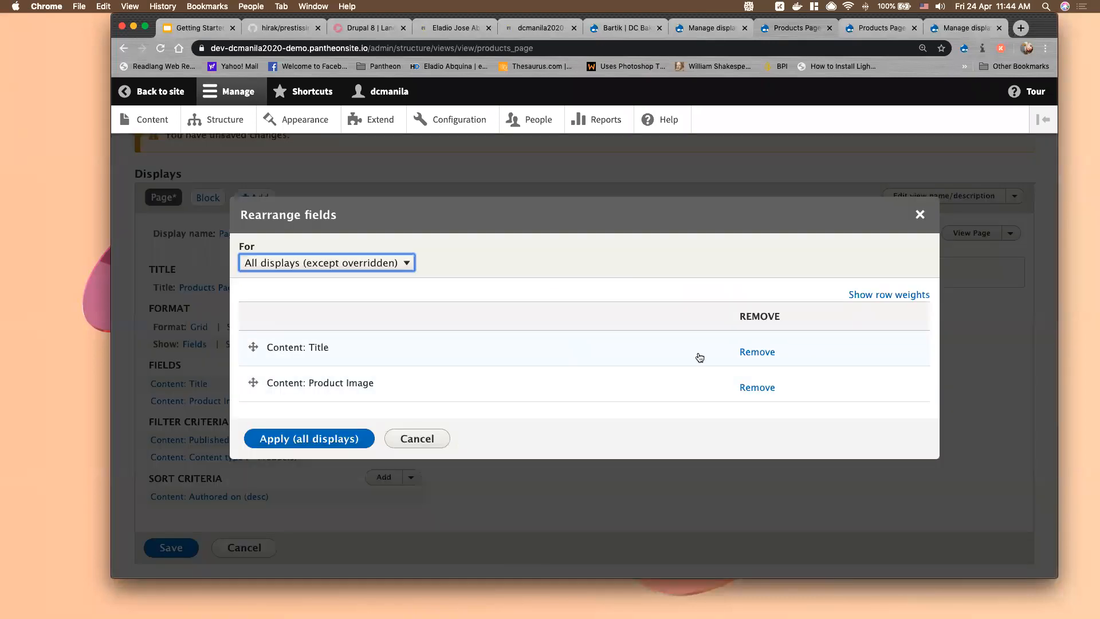
drag(252, 347, 252, 393)
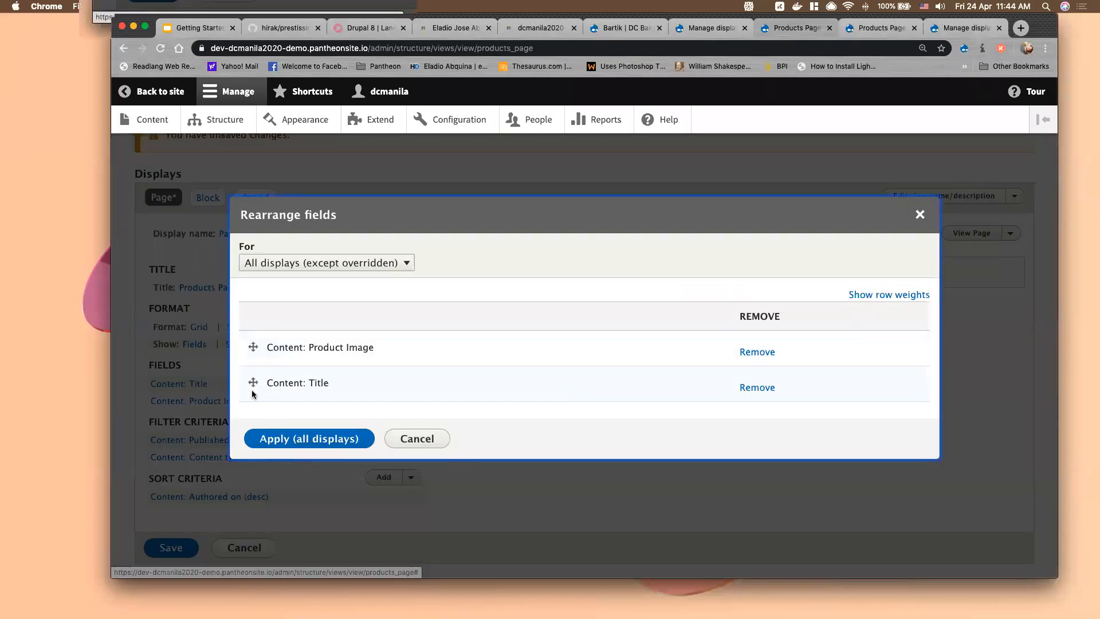
click(328, 440)
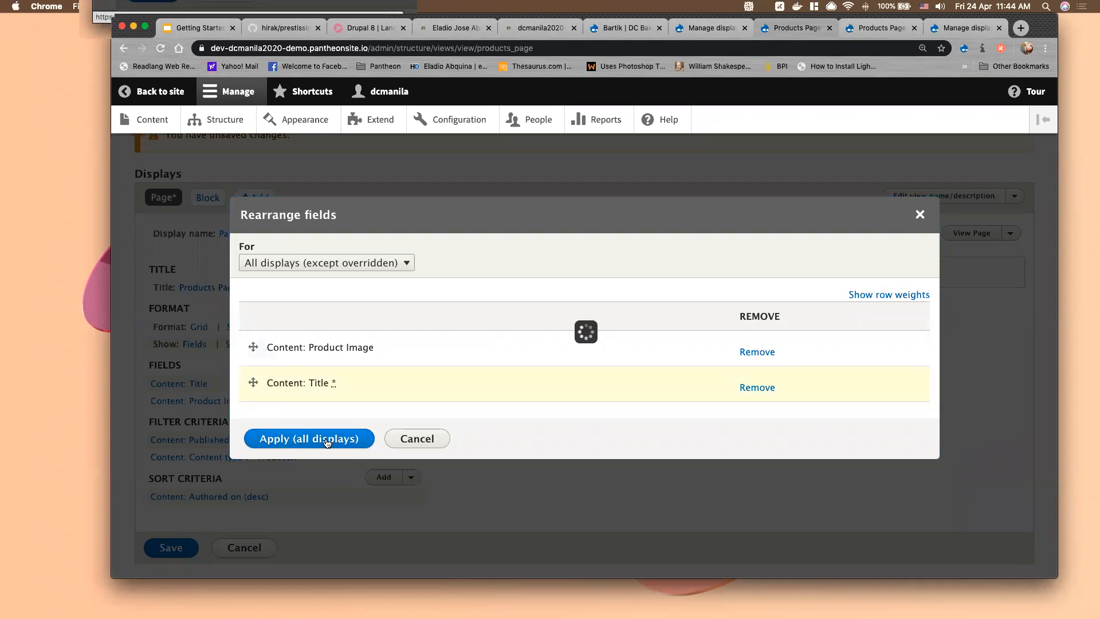
scroll(350, 450, down, 9)
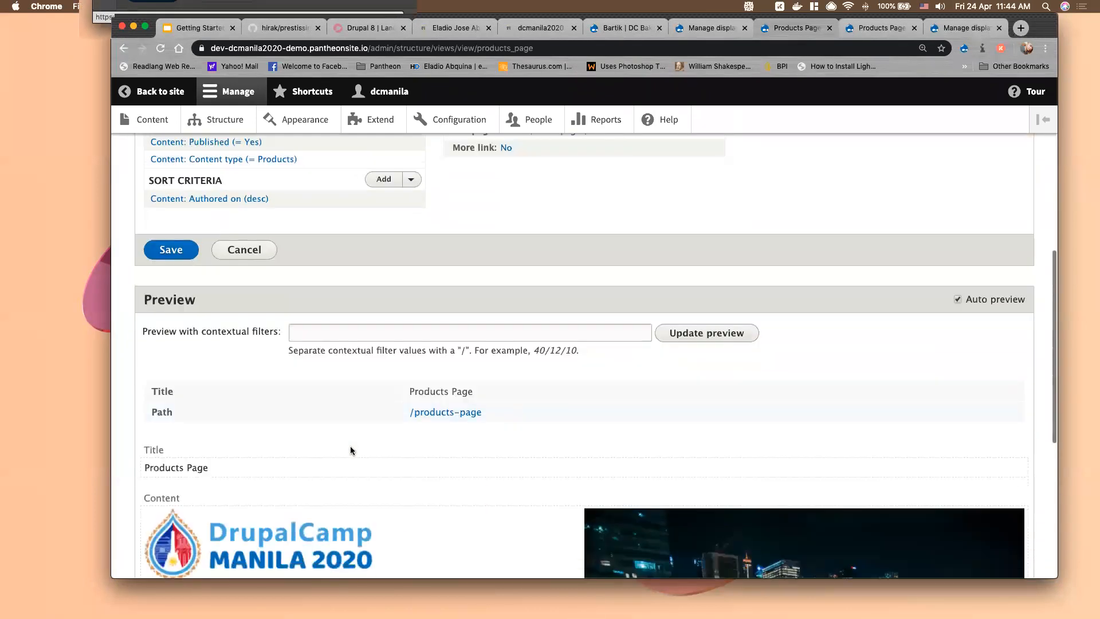
scroll(613, 464, down, 1)
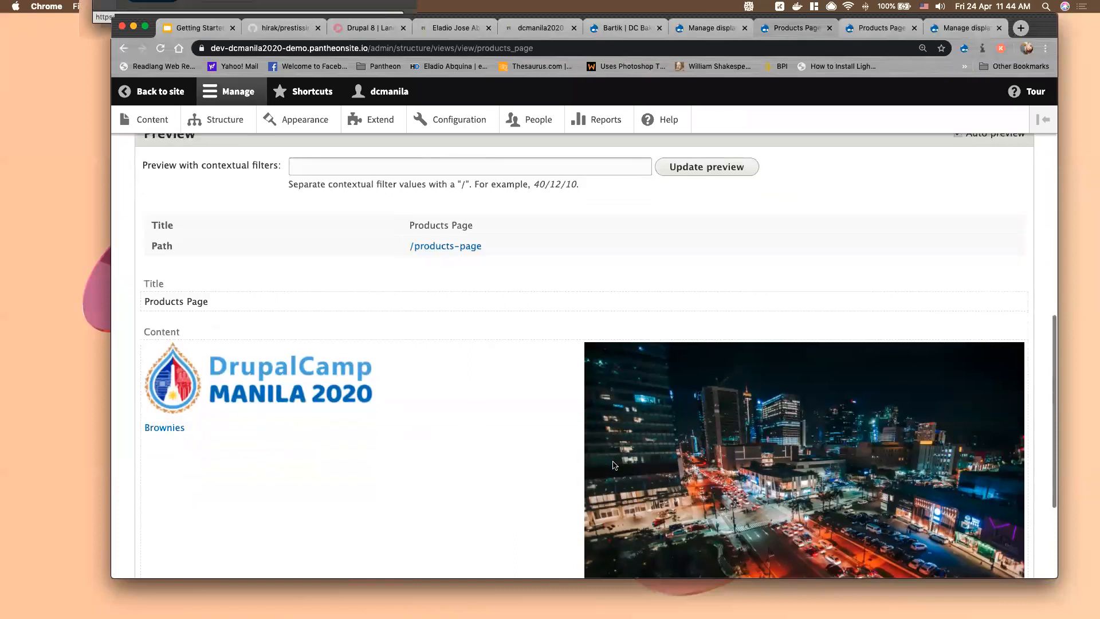
scroll(613, 464, down, 3)
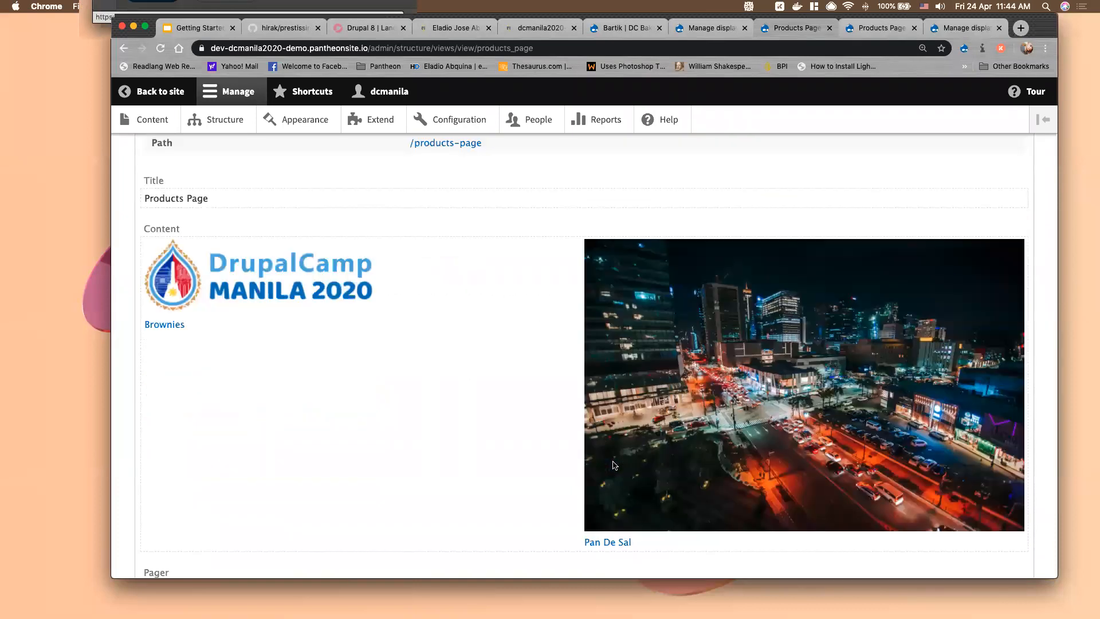
scroll(613, 465, up, 1)
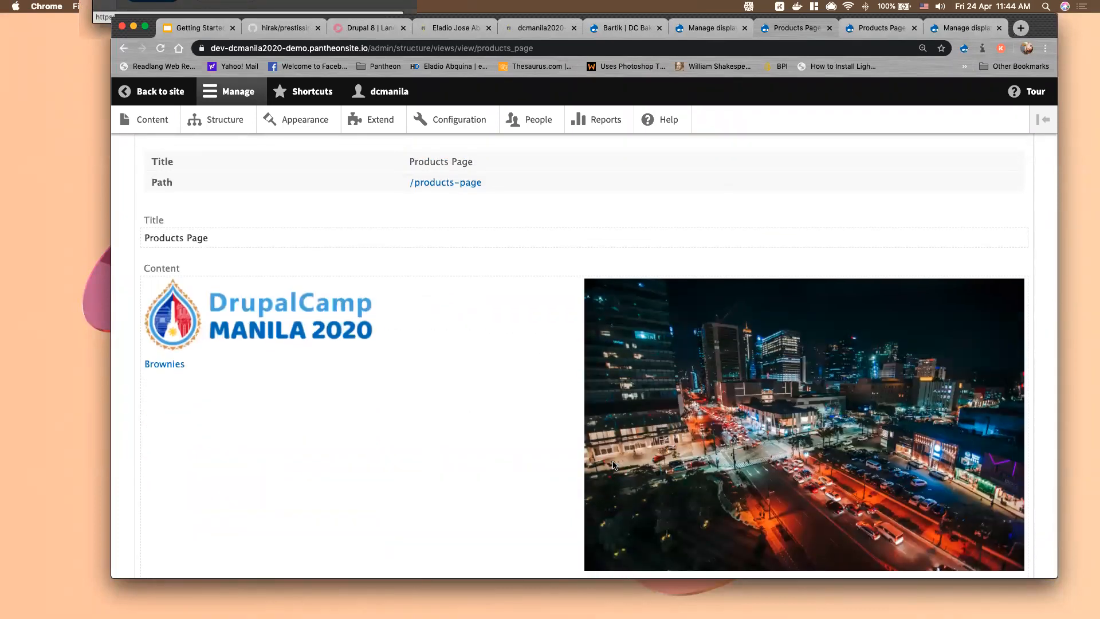
scroll(613, 465, up, 9)
click(171, 368)
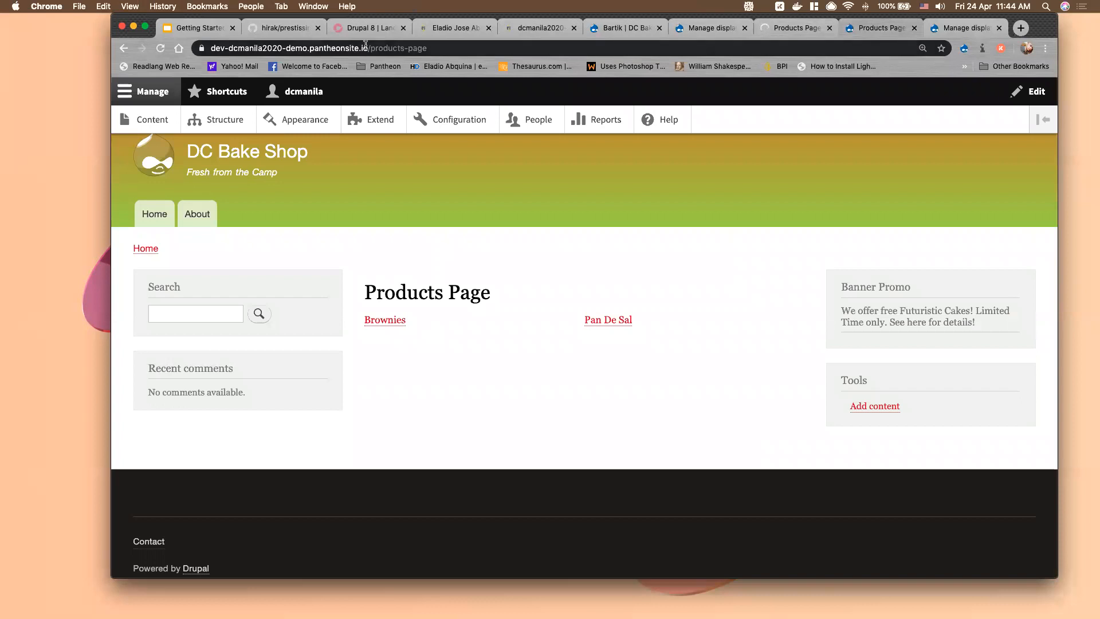
Reload /products-page to see product images, then expand ADVANCED in the Products Page view editor
click(416, 48)
key(Return)
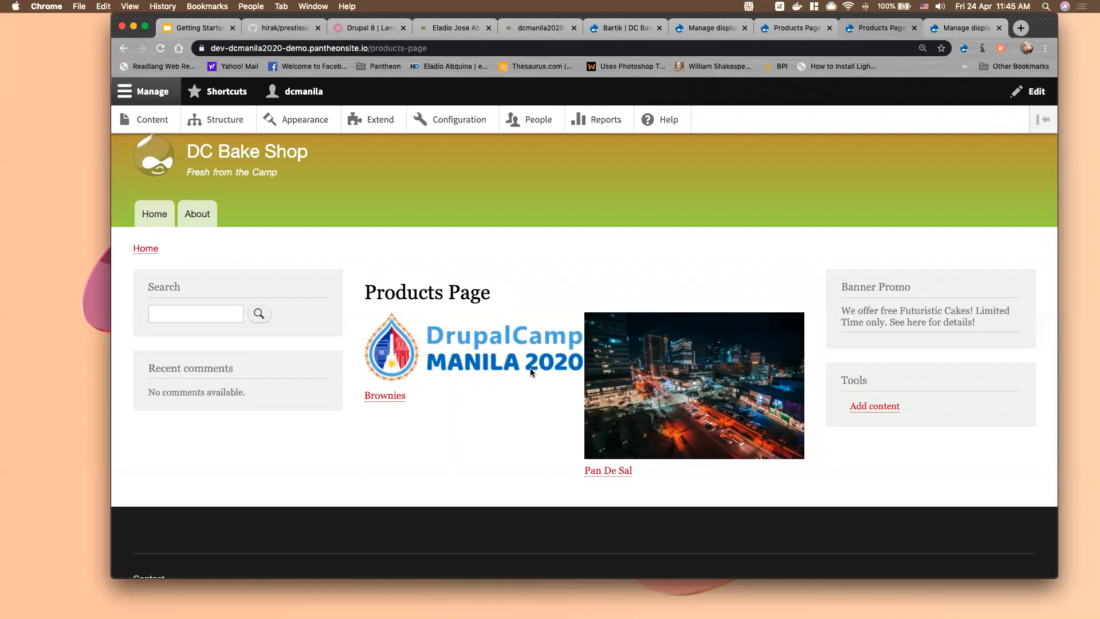
click(808, 29)
scroll(713, 310, down, 4)
click(765, 248)
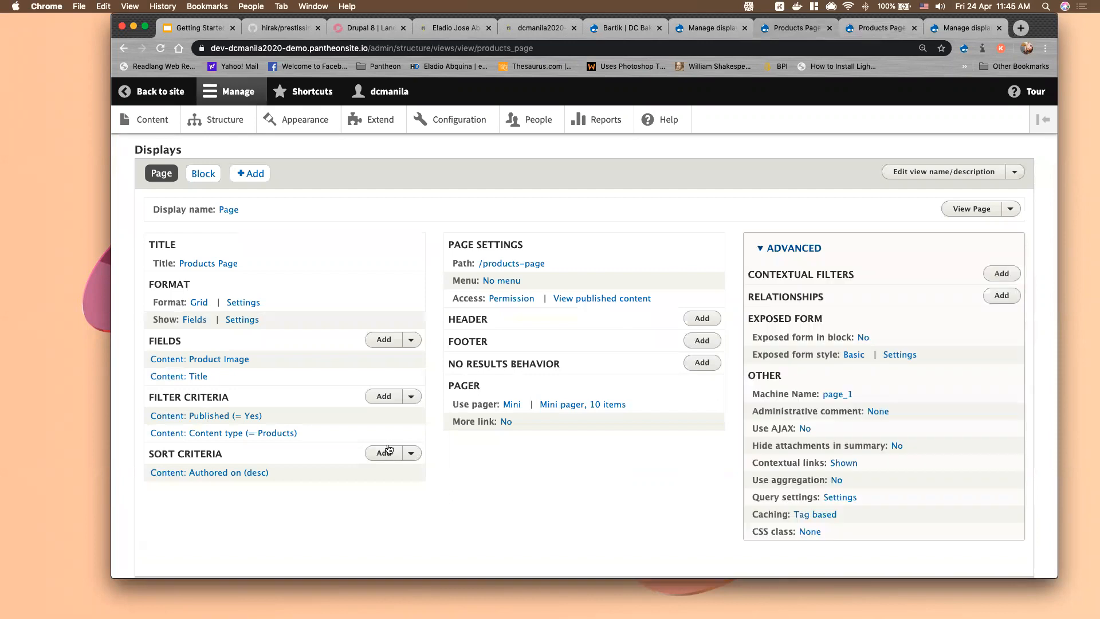
scroll(388, 449, down, 5)
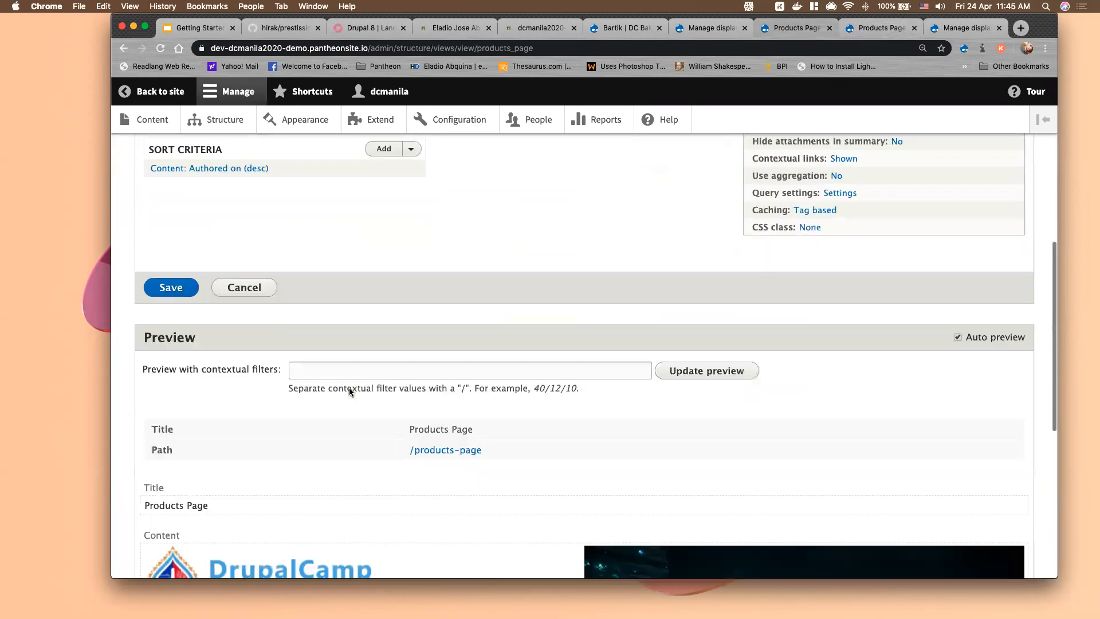
scroll(349, 388, down, 3)
scroll(294, 259, up, 15)
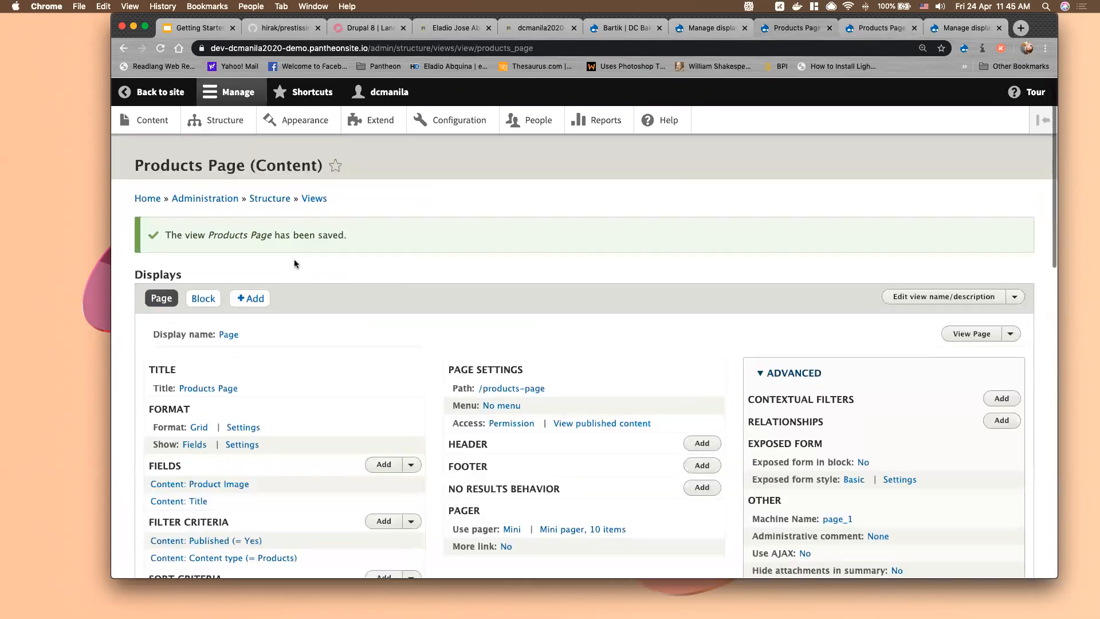
Tick 'Show the SQL query' in the Views live preview settings and save the configuration
click(312, 198)
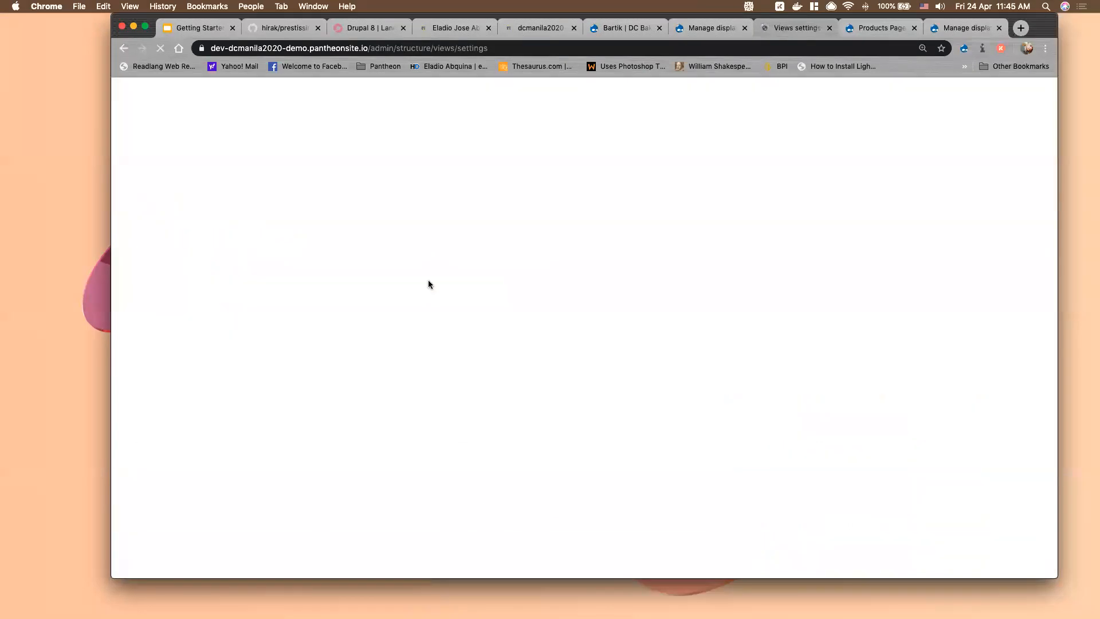
scroll(189, 337, down, 2)
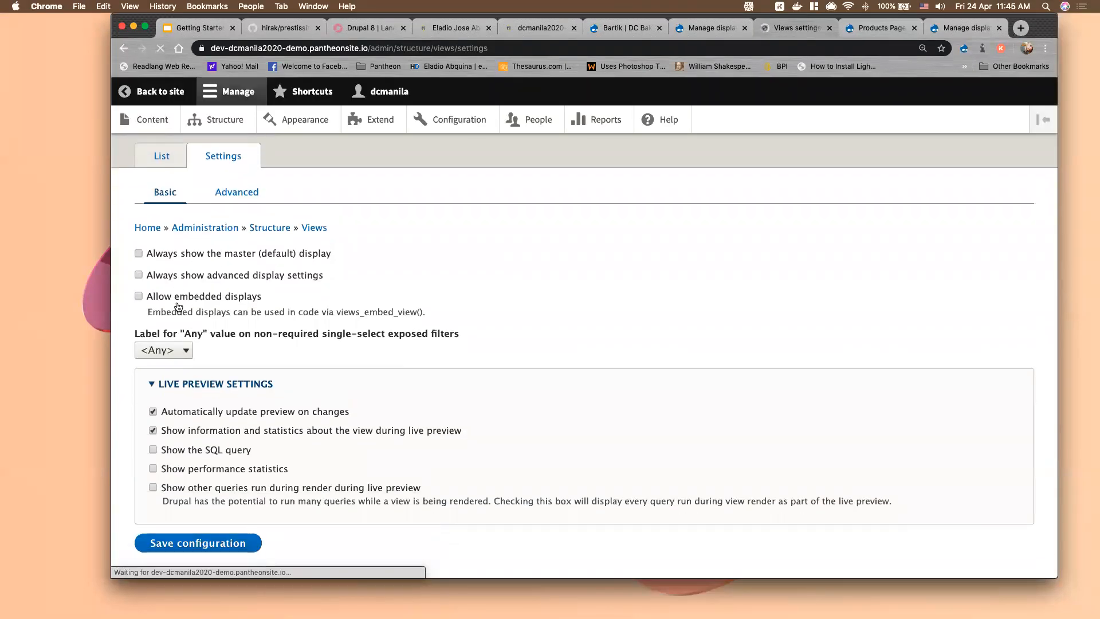
click(153, 424)
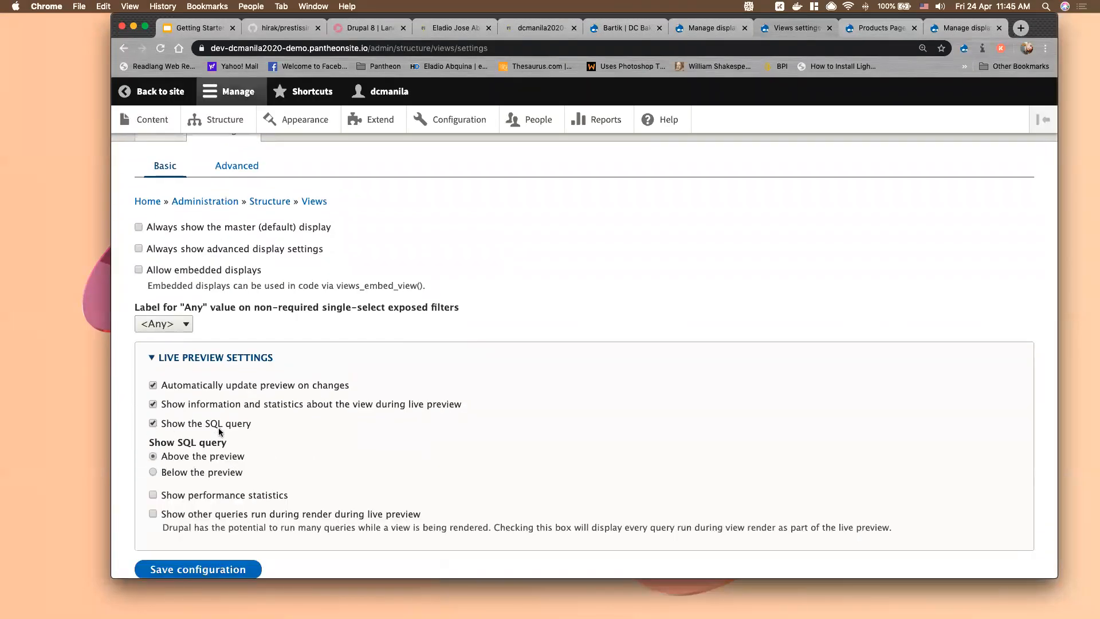
scroll(174, 465, down, 2)
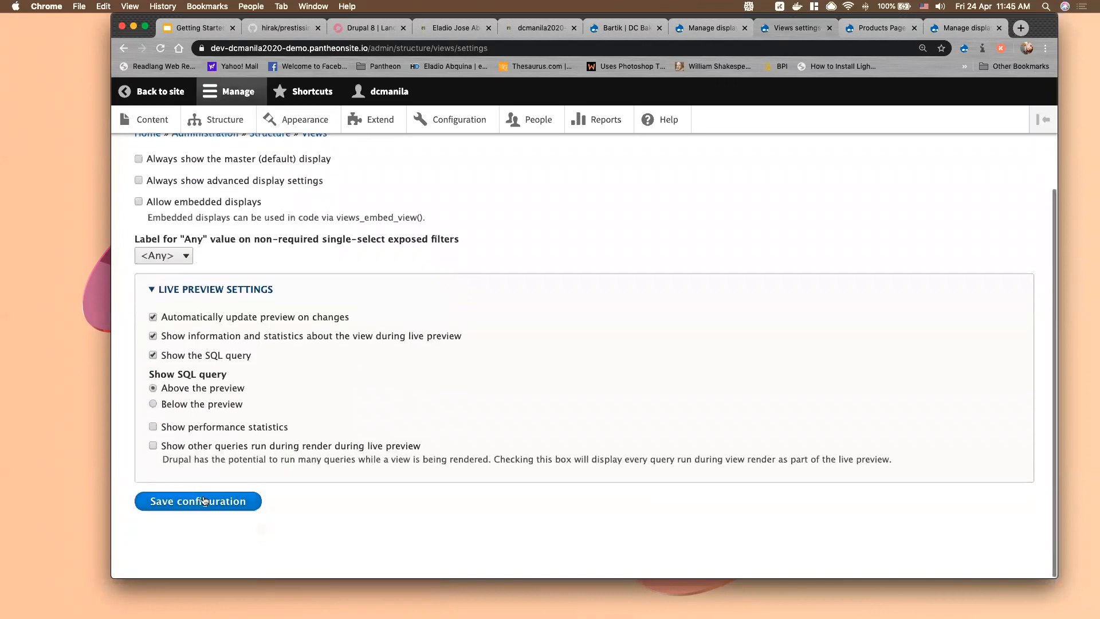
click(223, 498)
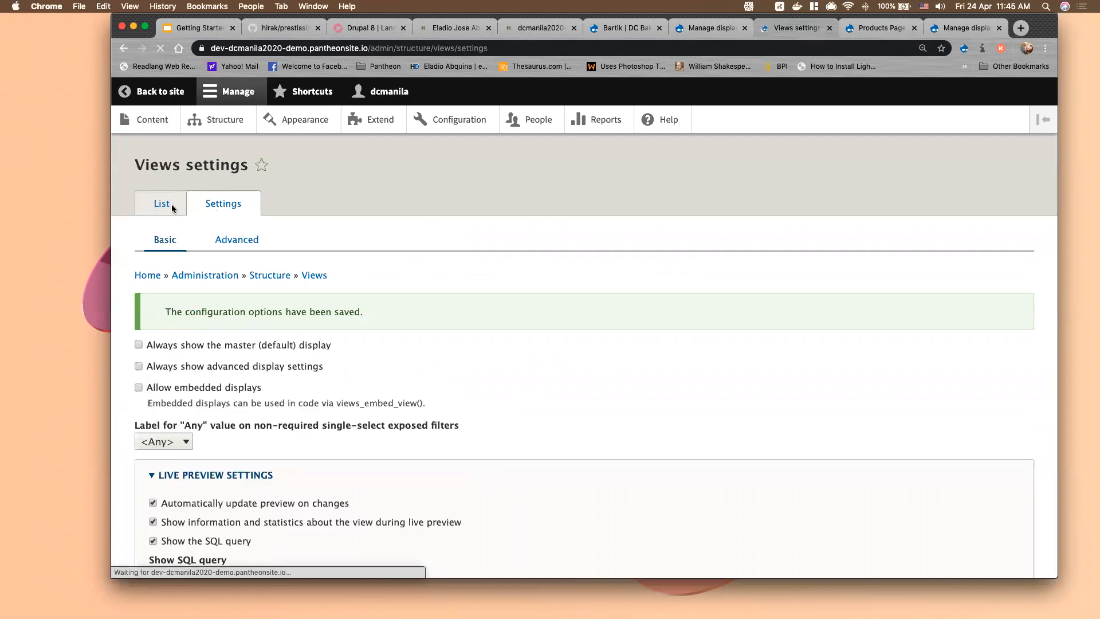
Open the Products Page view for editing from the Views list
click(162, 206)
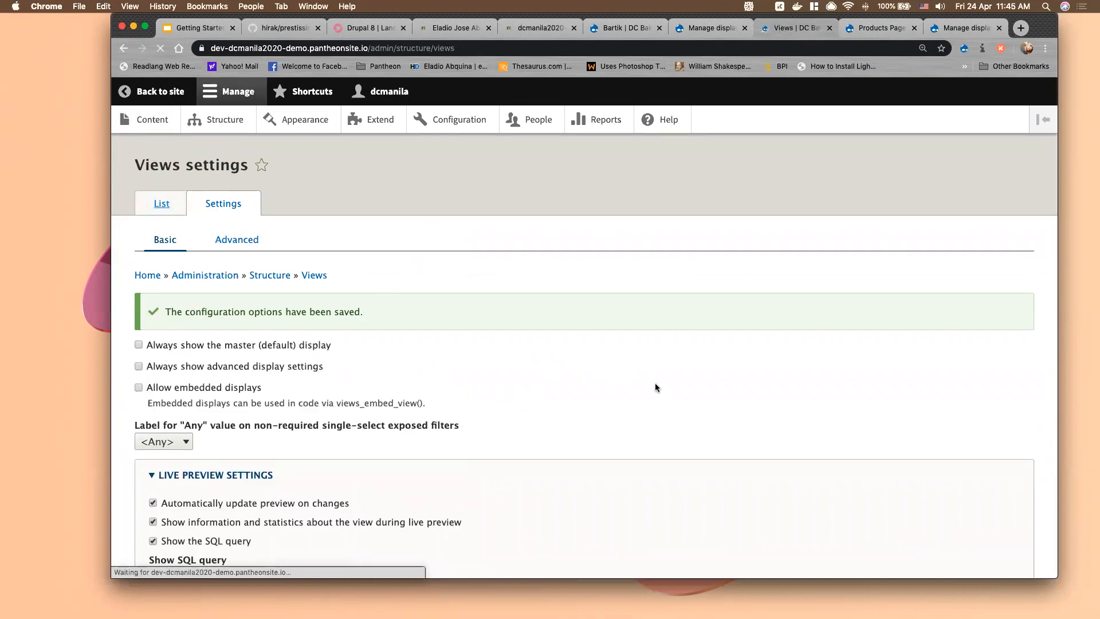
scroll(655, 383, down, 7)
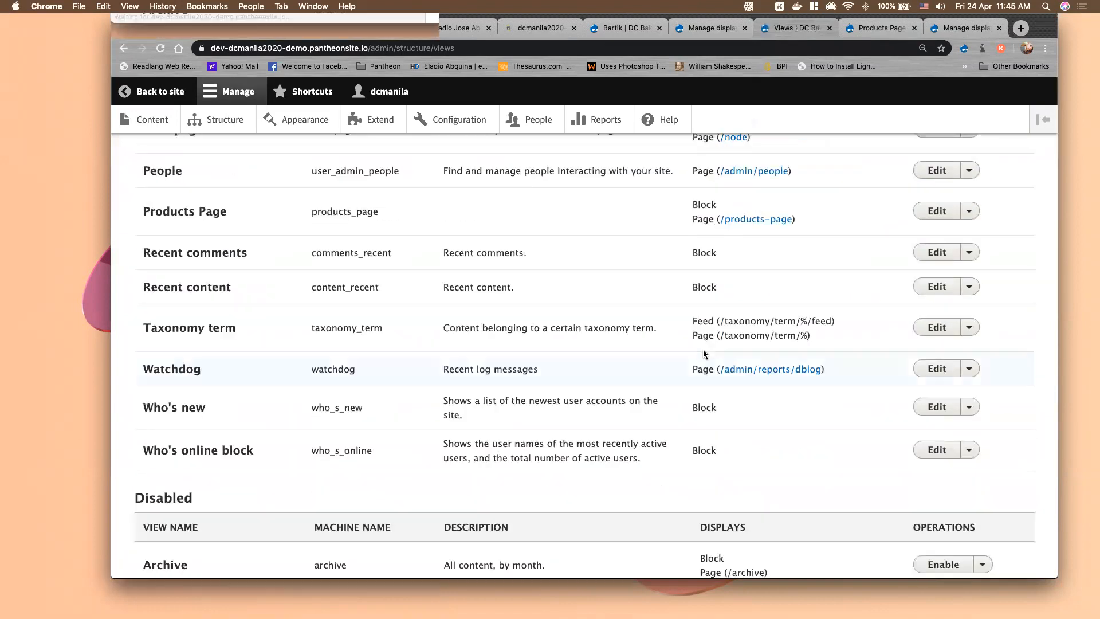
click(944, 213)
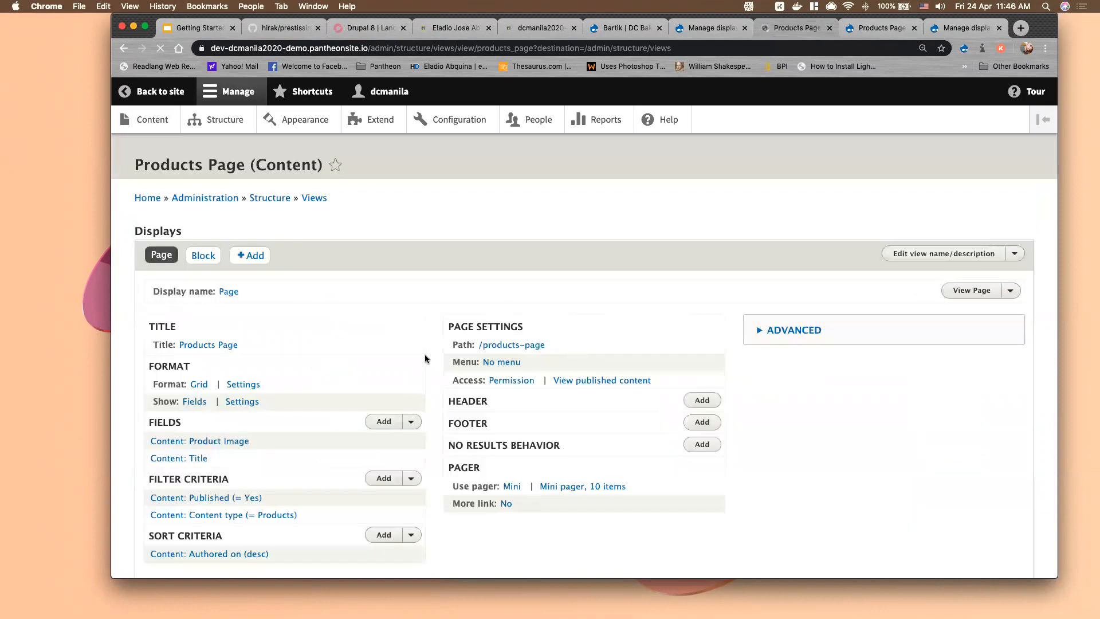
scroll(426, 359, down, 3)
scroll(425, 358, down, 4)
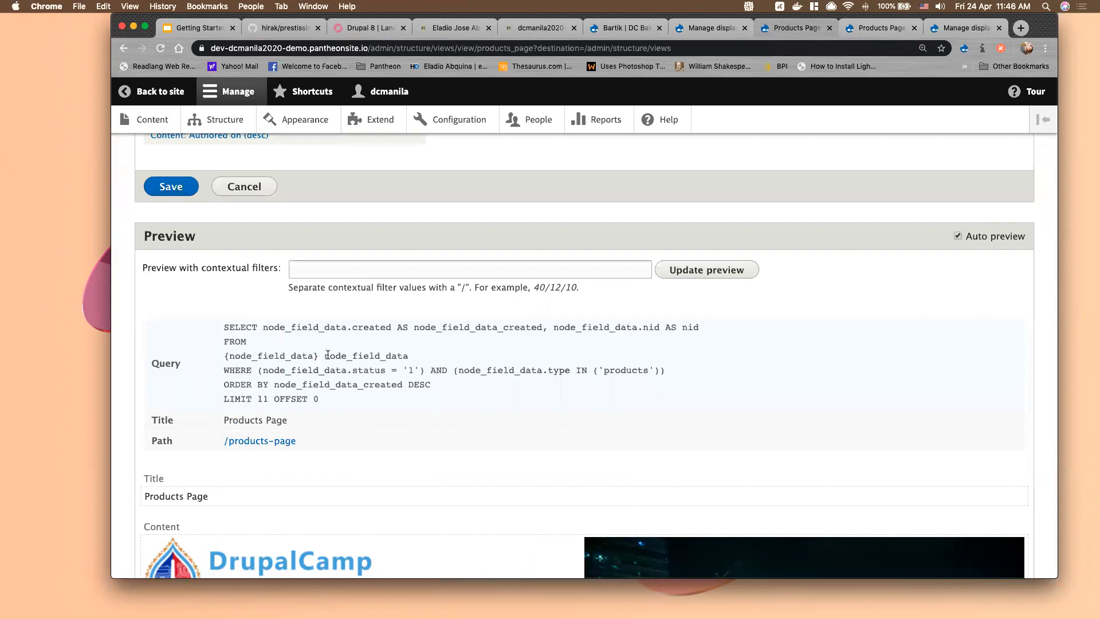
Select the SQL query text in the view preview, then go back to the live products page
drag(334, 405, 238, 326)
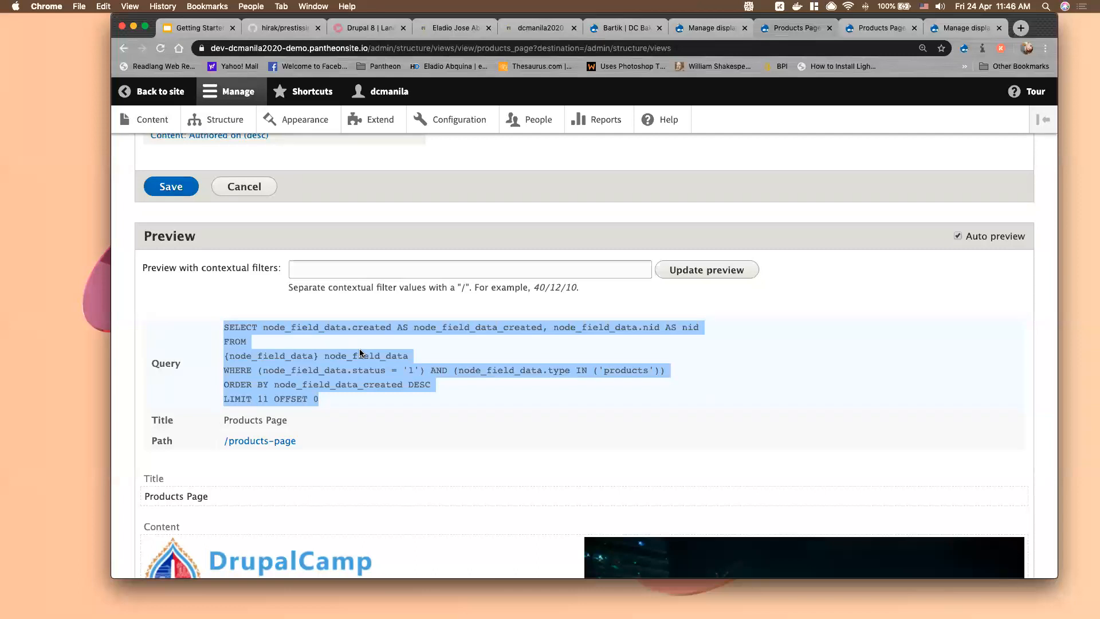
scroll(359, 352, down, 5)
scroll(359, 348, up, 2)
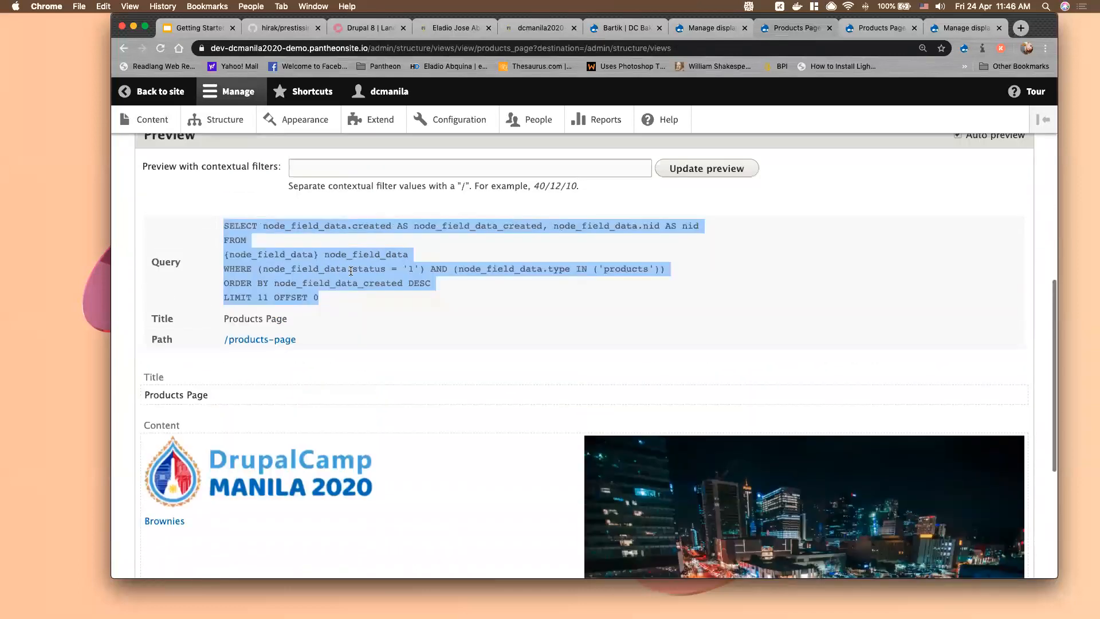
scroll(418, 398, down, 2)
scroll(439, 396, down, 1)
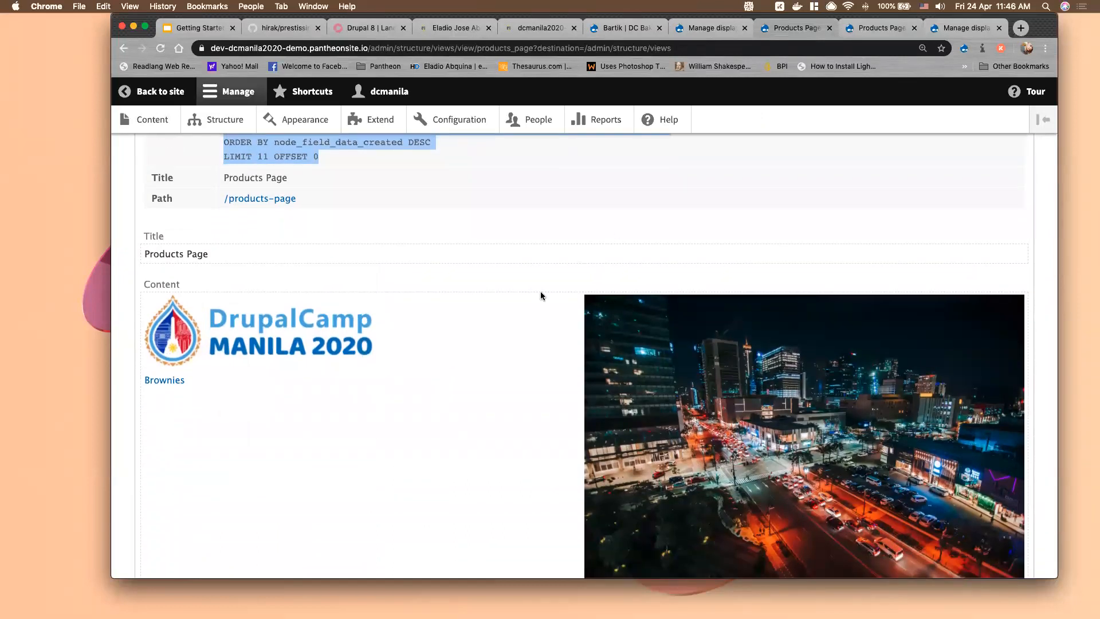
key(ctrl+Tab)
scroll(546, 291, up, 1)
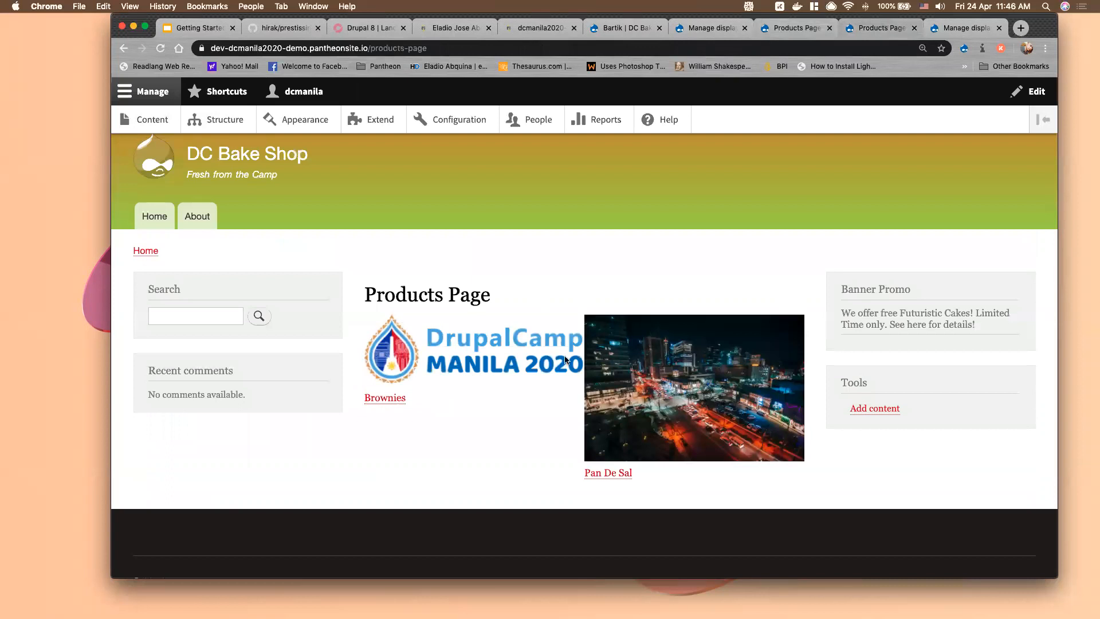
Return to the Products Page view editor and look over its Block display
click(780, 30)
scroll(435, 292, up, 2)
scroll(431, 294, up, 10)
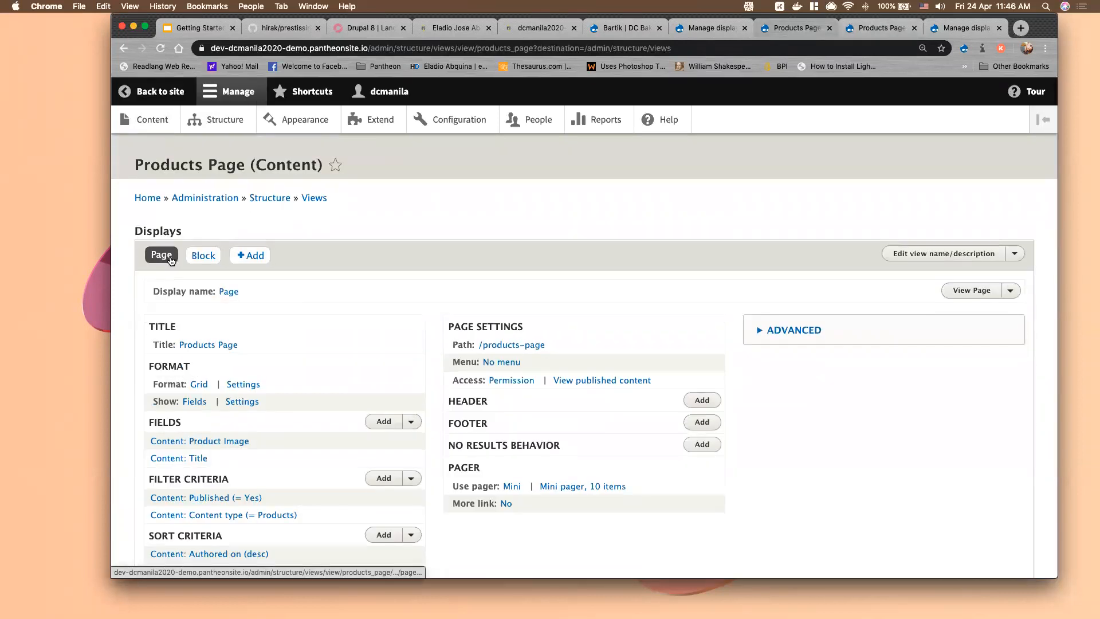
scroll(324, 449, down, 1)
scroll(324, 450, down, 1)
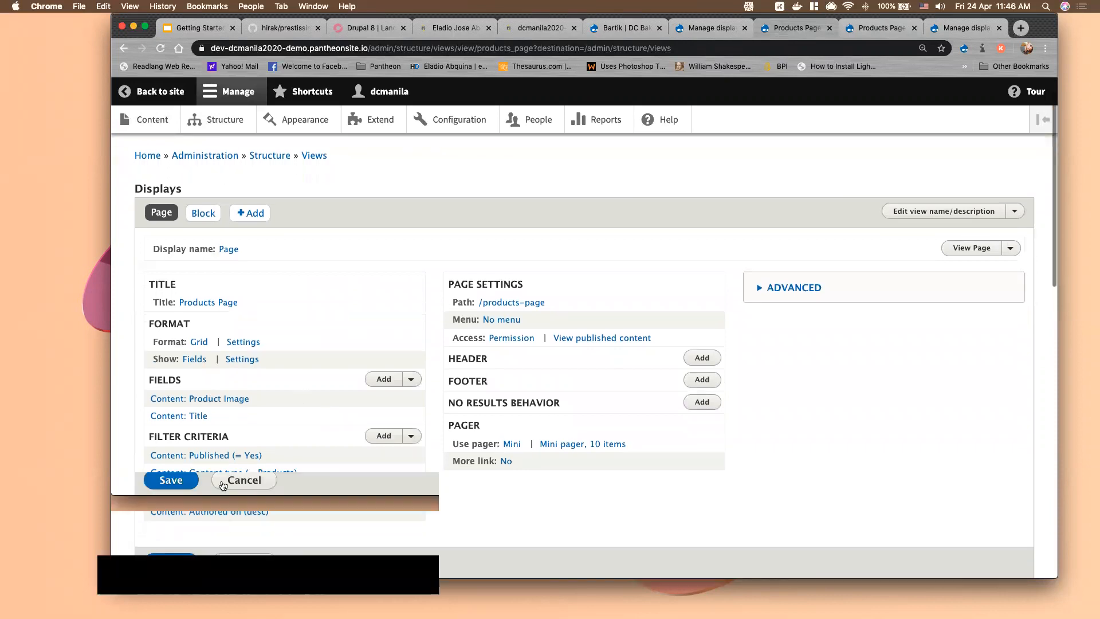
click(203, 217)
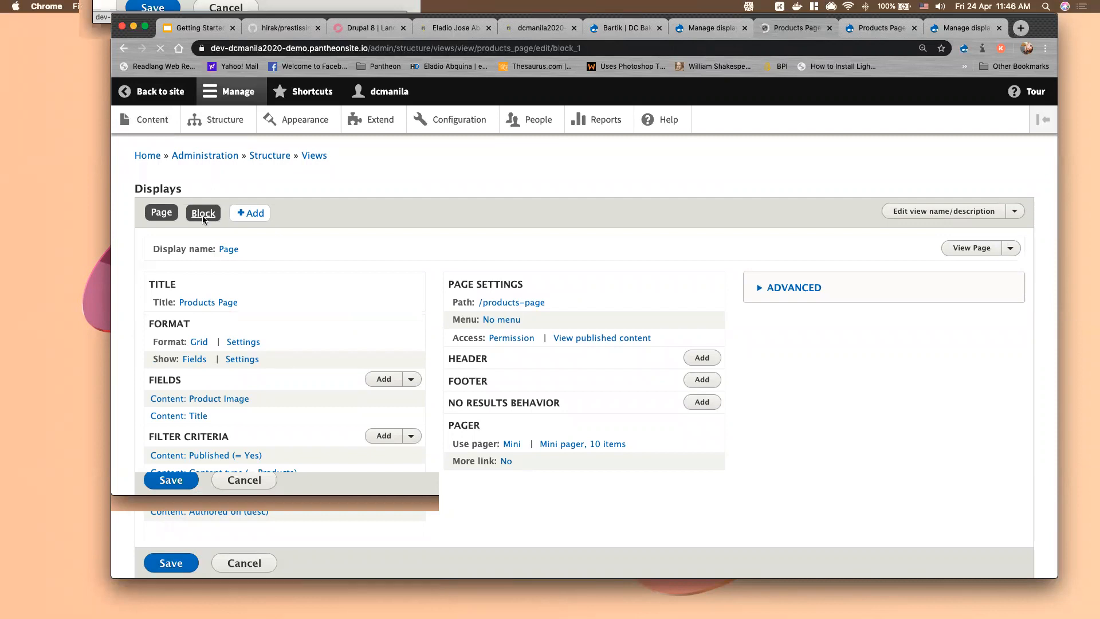
scroll(586, 282, down, 4)
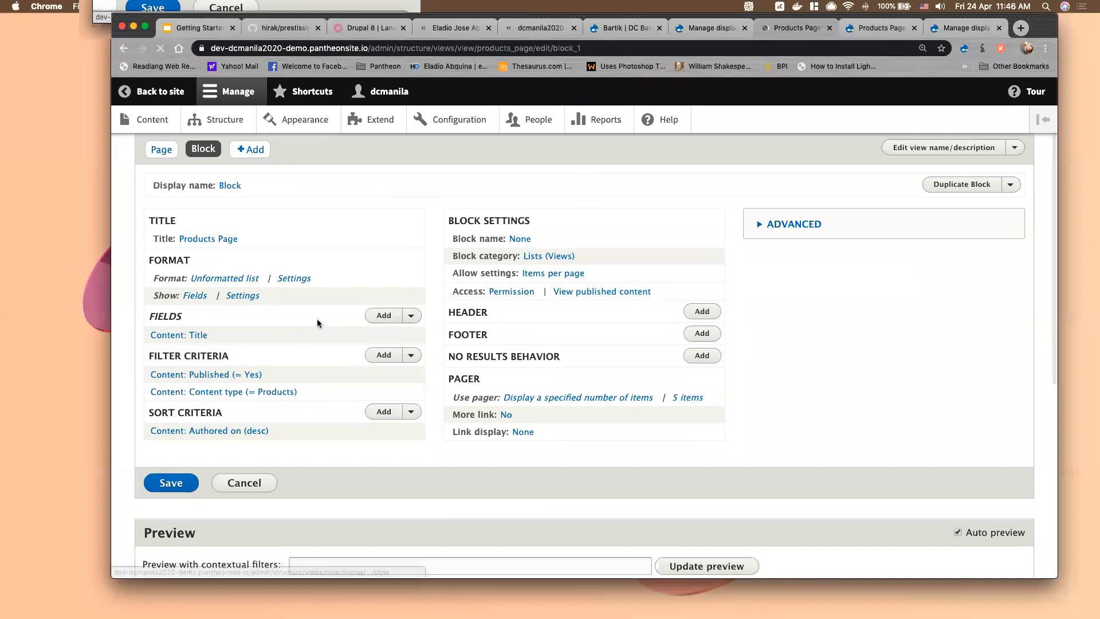
scroll(318, 319, down, 4)
scroll(223, 225, up, 2)
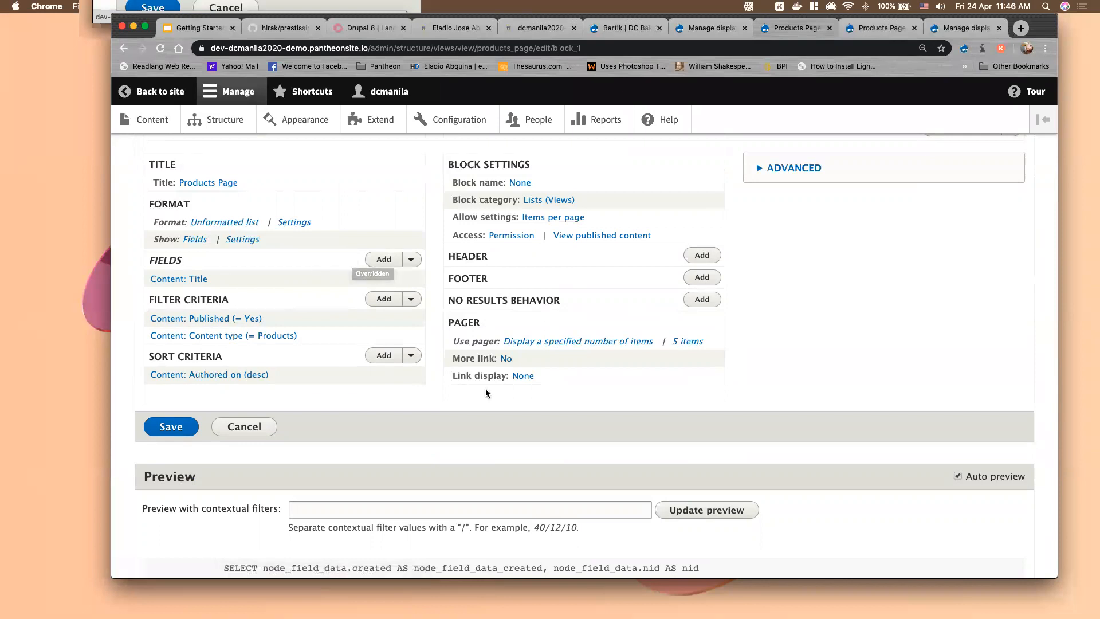
Check the manage display settings, then switch the view editor to its Page display
click(946, 28)
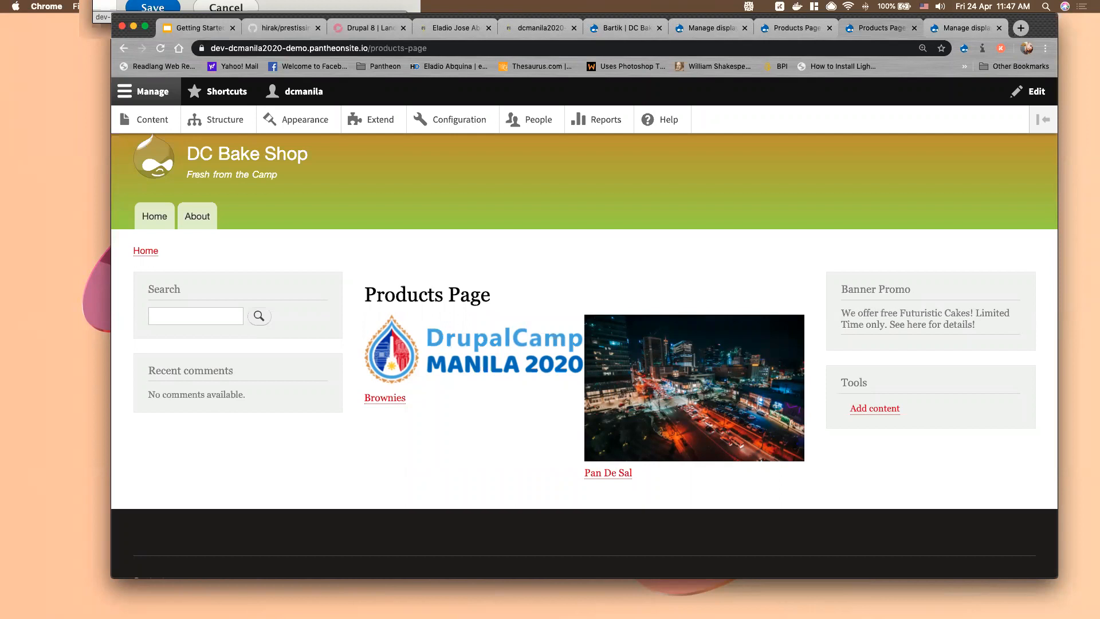
click(775, 34)
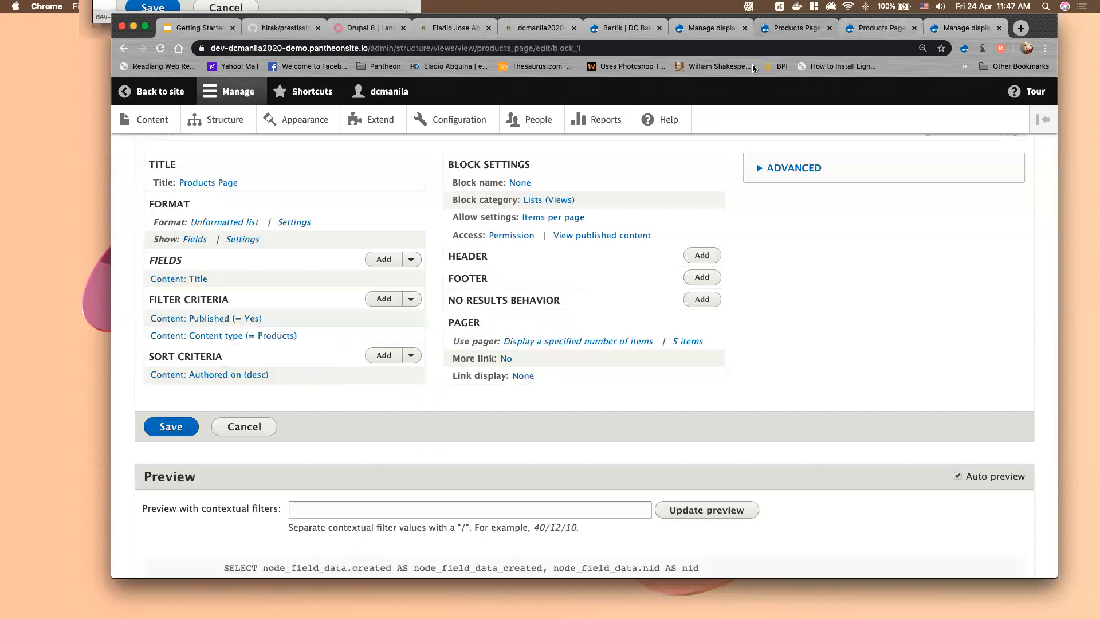
scroll(255, 165, up, 2)
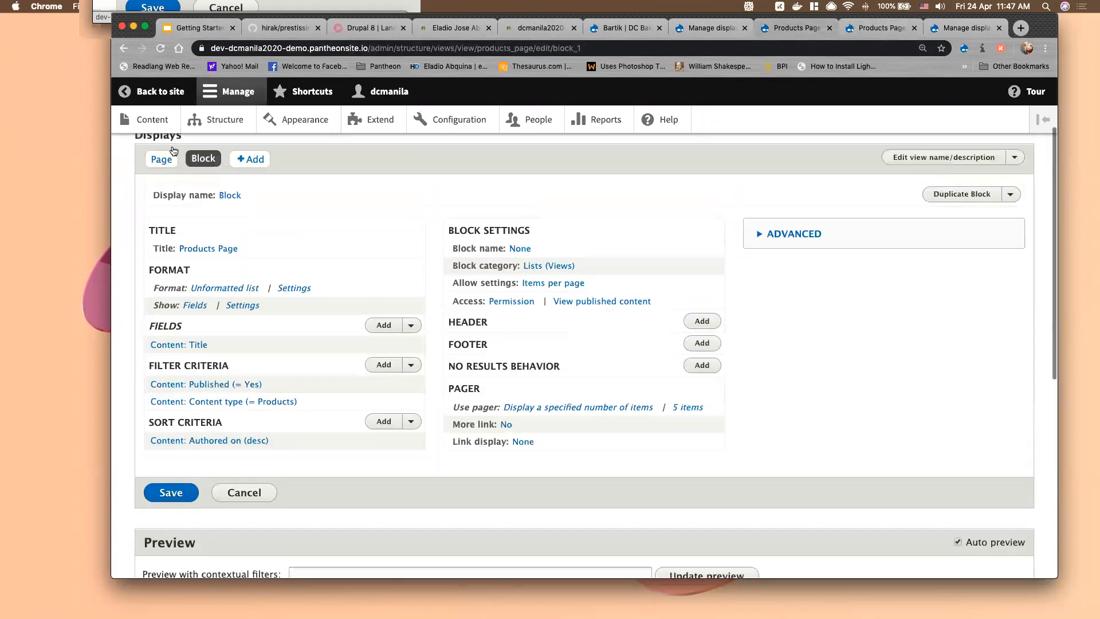
click(159, 160)
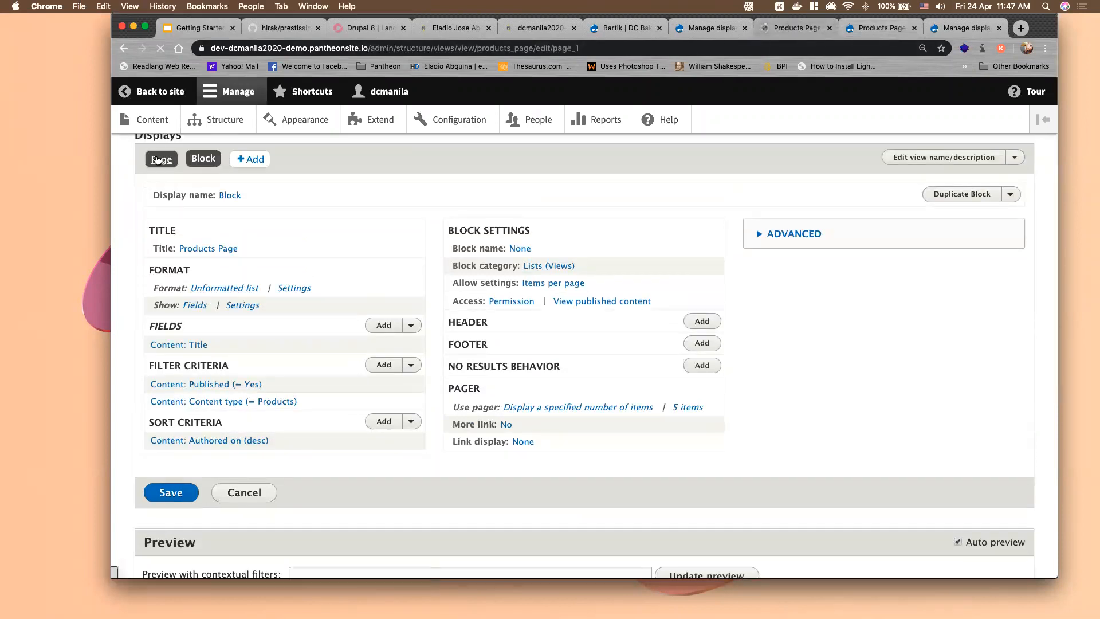
scroll(336, 327, down, 2)
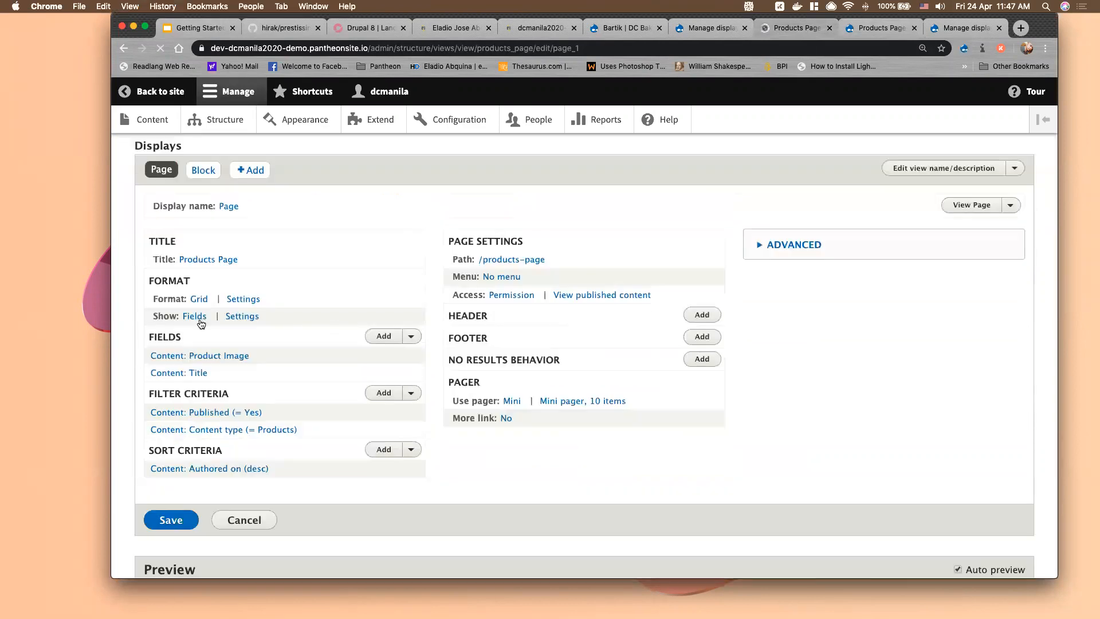
Change the view's format from Grid to Table for all displays
click(201, 299)
click(260, 342)
click(296, 438)
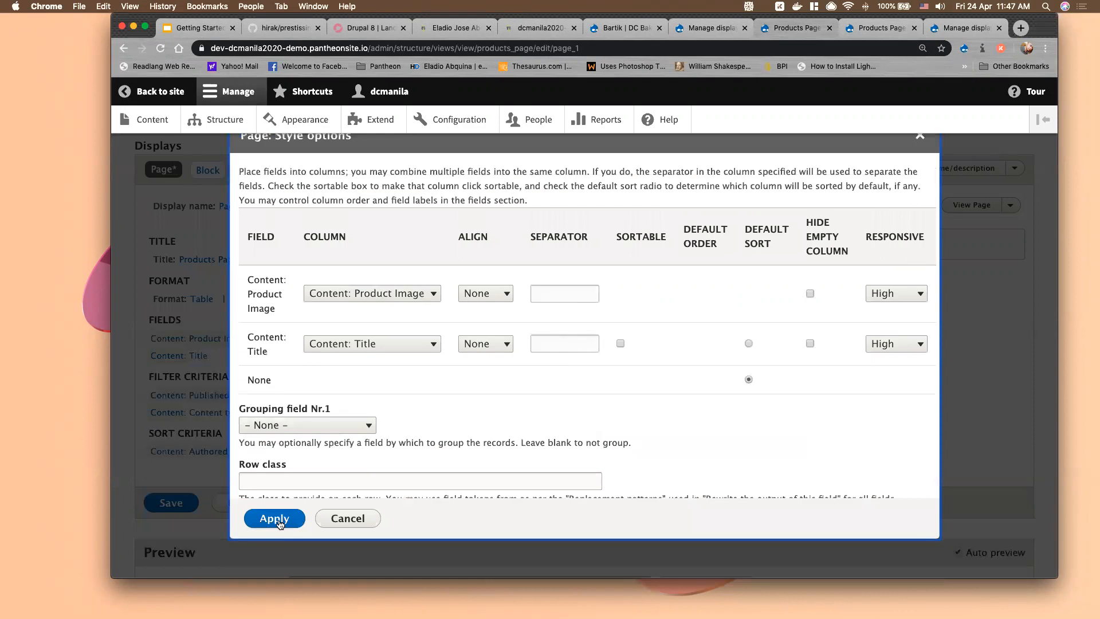
click(279, 522)
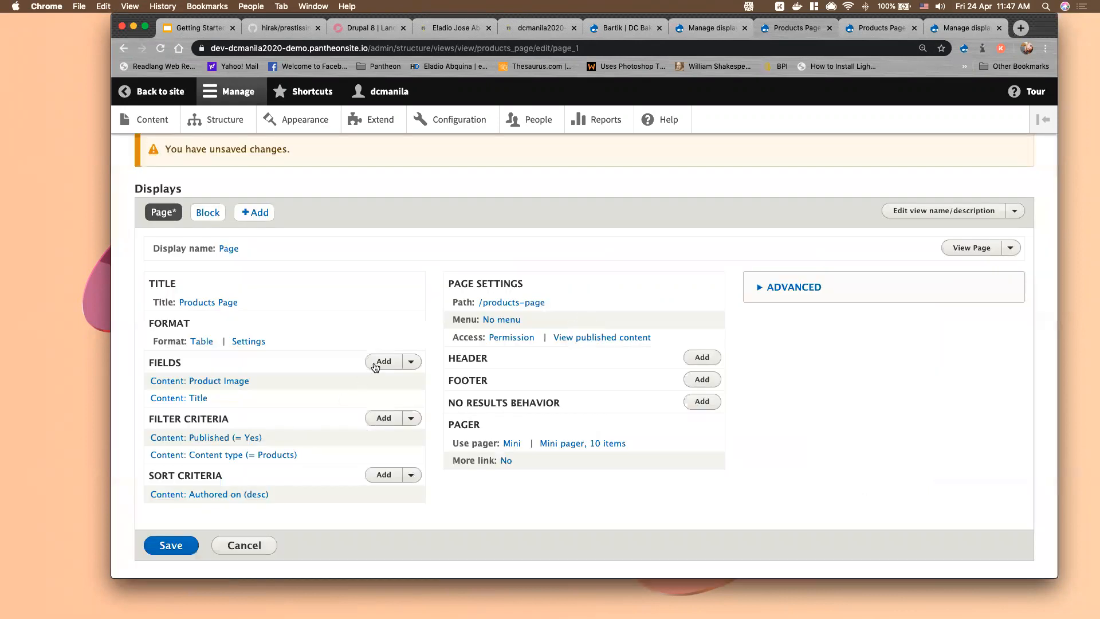
Add the Product Price field to the view's table
click(378, 362)
click(492, 181)
text(price)
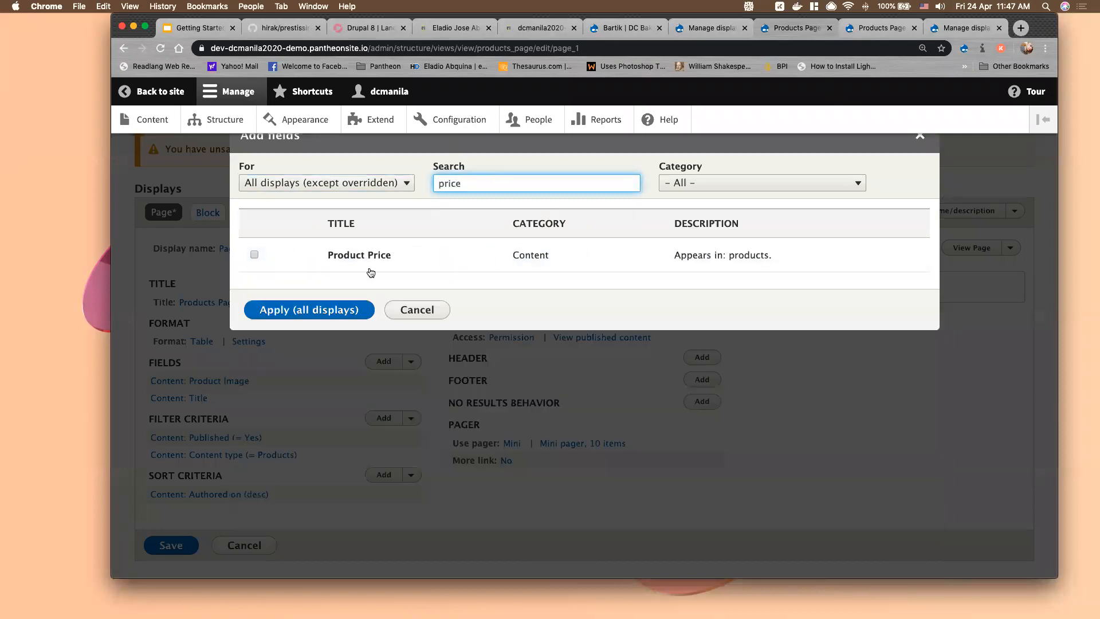
click(254, 254)
click(303, 333)
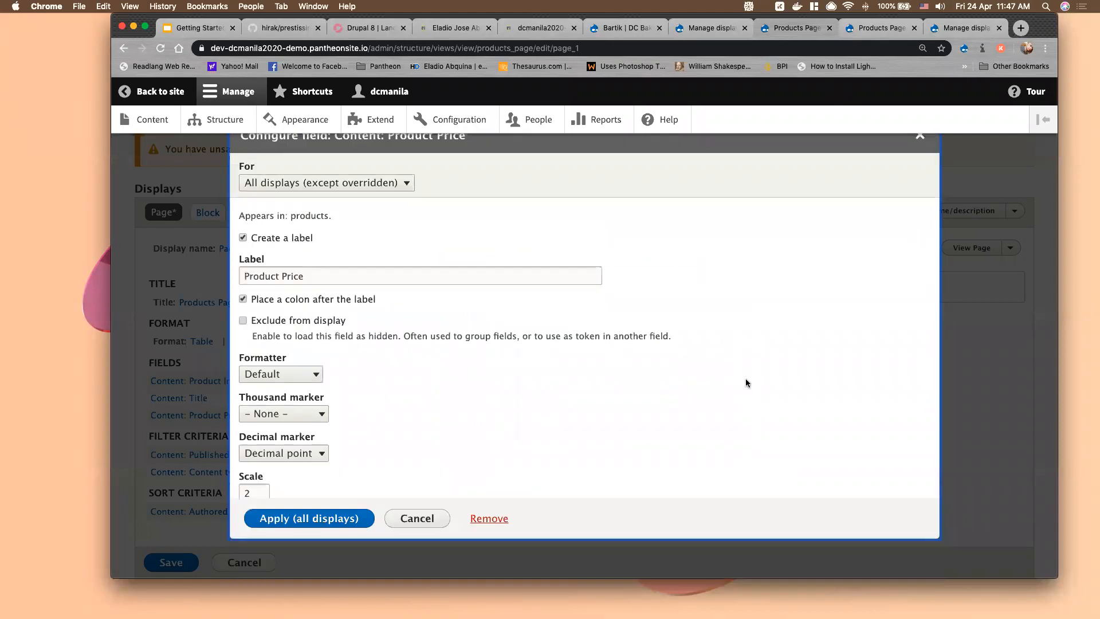
click(324, 519)
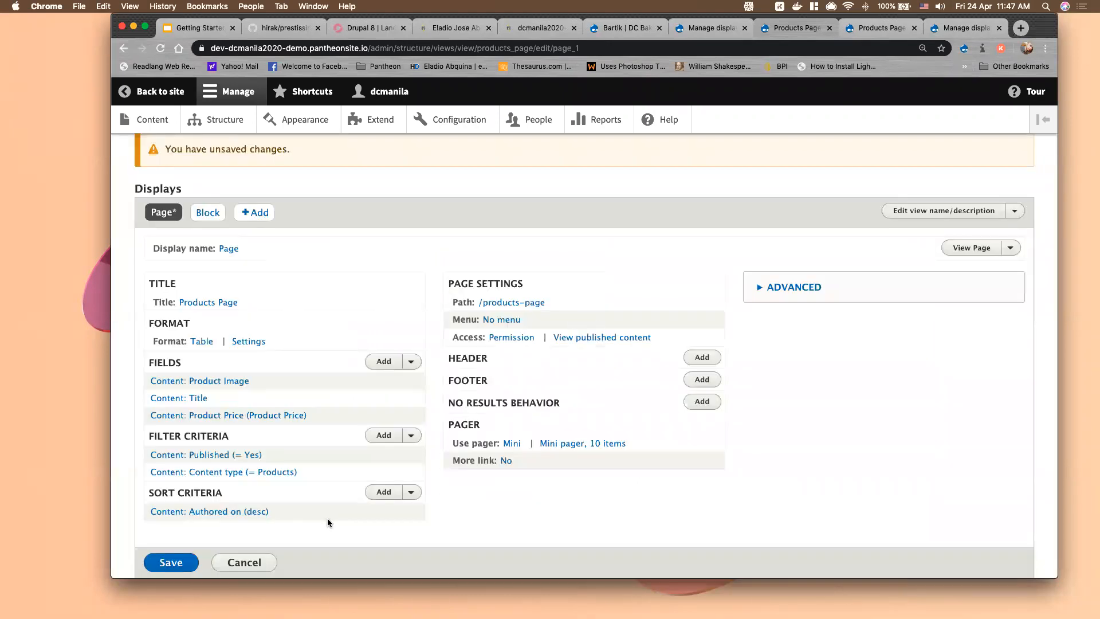
scroll(329, 523, down, 12)
scroll(933, 239, down, 2)
scroll(968, 264, up, 2)
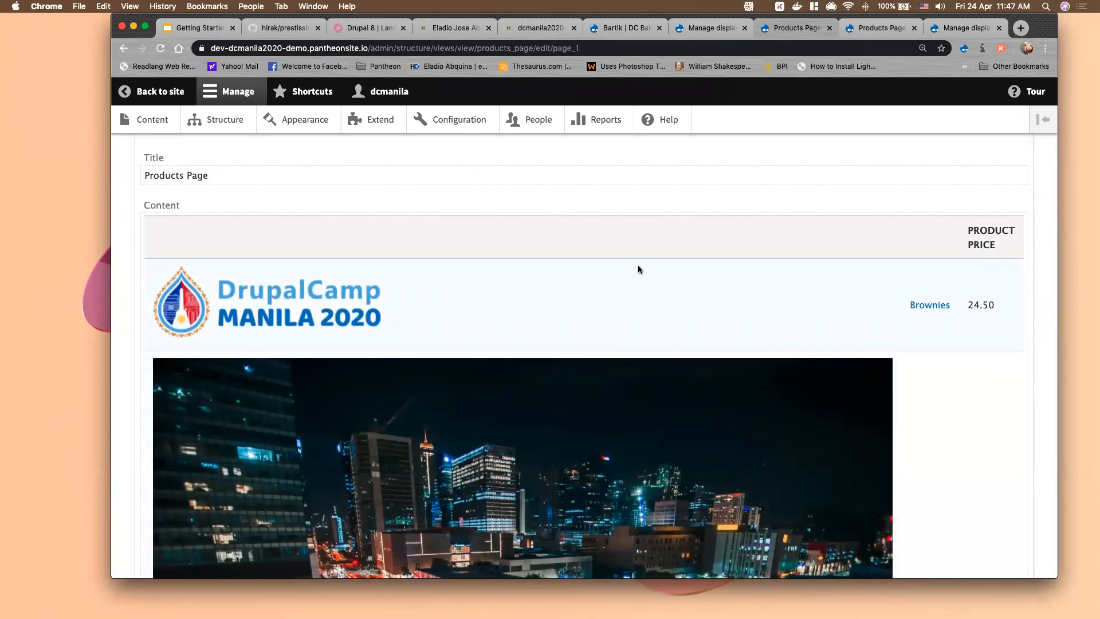
scroll(640, 269, up, 7)
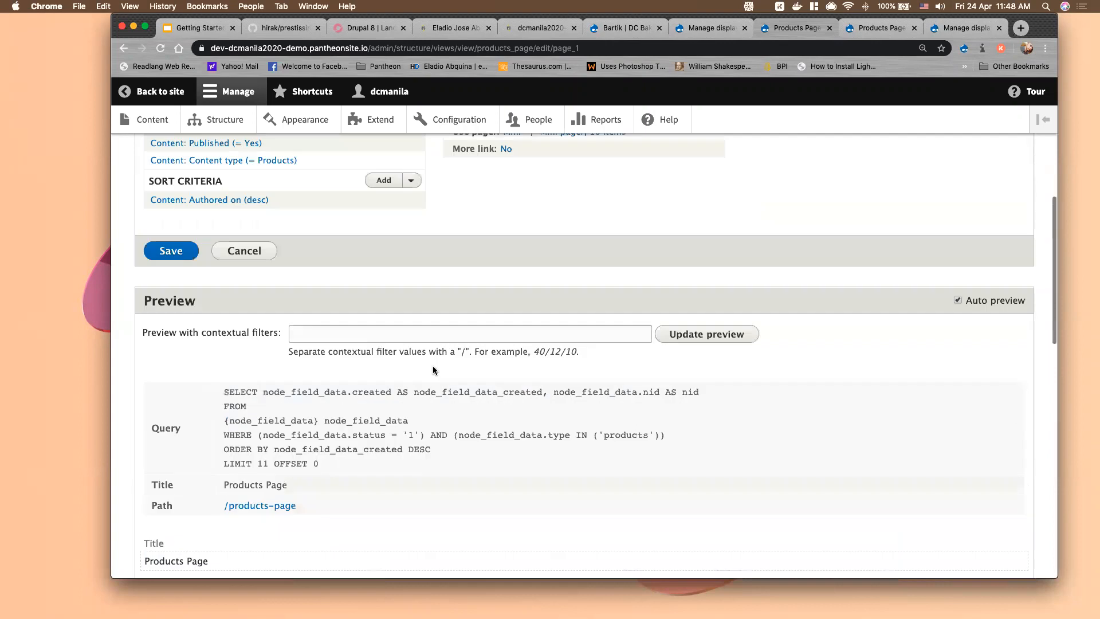
scroll(432, 369, up, 5)
Set the Product Image field's image style to Thumbnail (100×100)
click(219, 341)
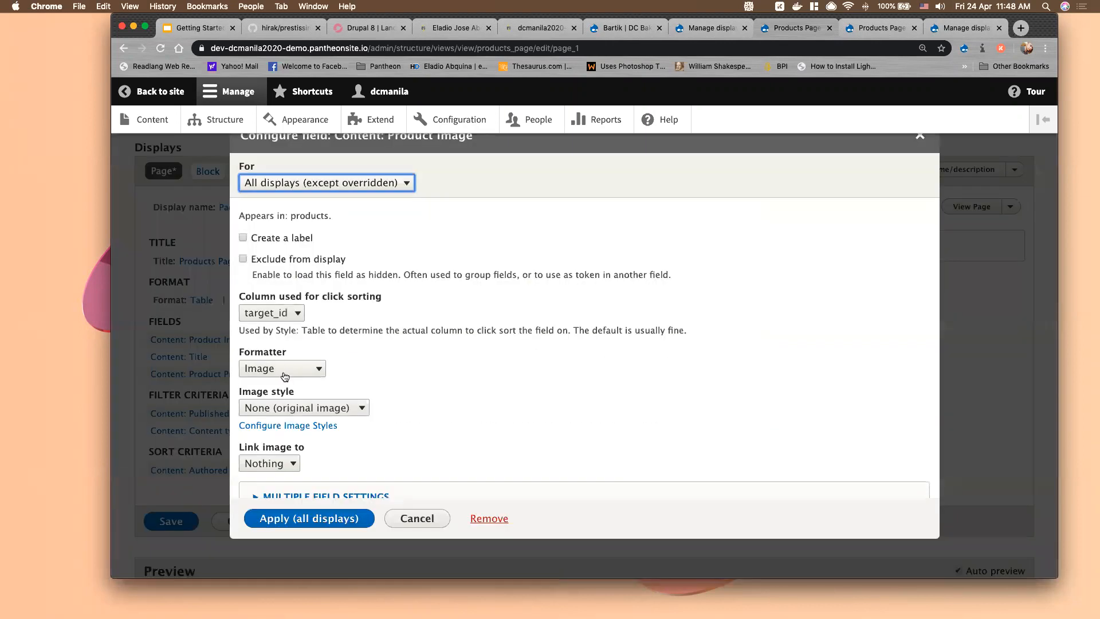
click(292, 408)
click(294, 450)
click(289, 522)
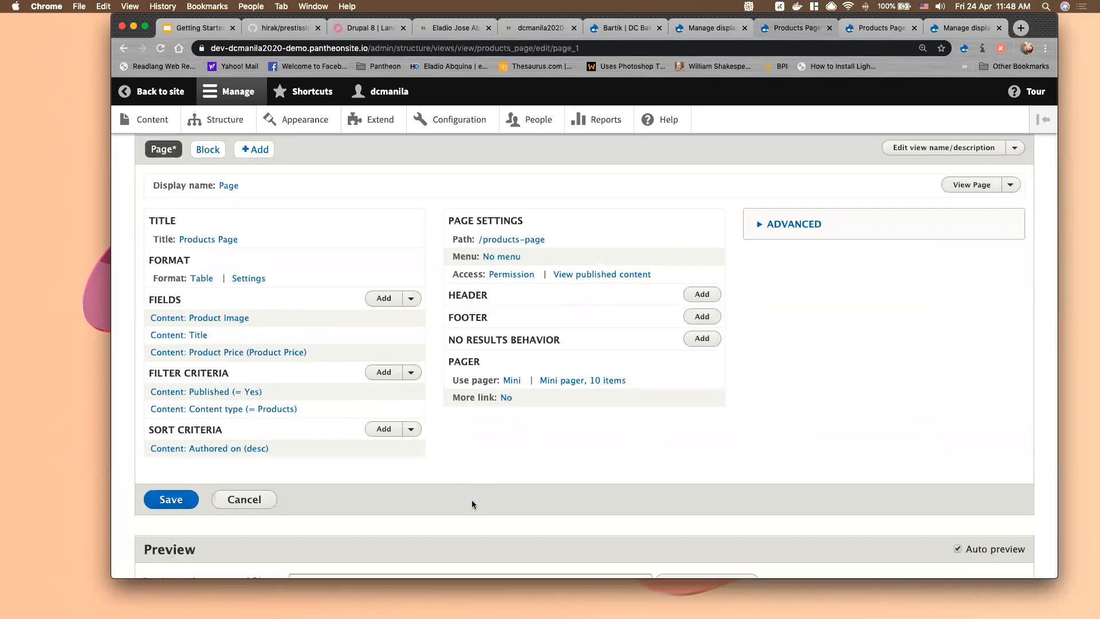
Save the Products Page view
scroll(472, 500, down, 10)
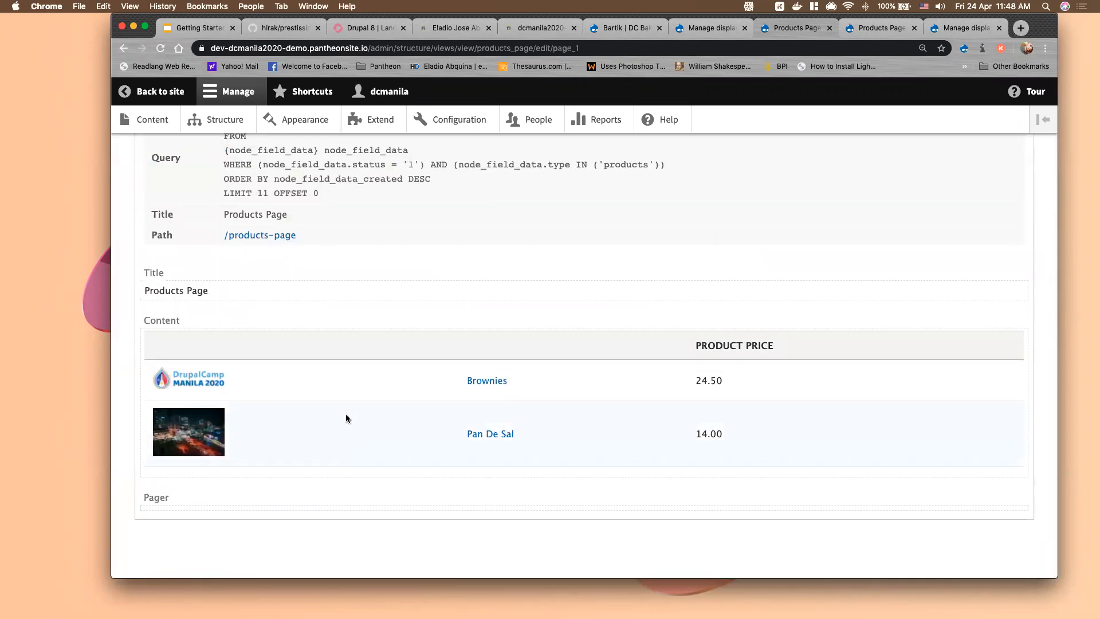
scroll(345, 414, up, 10)
click(171, 522)
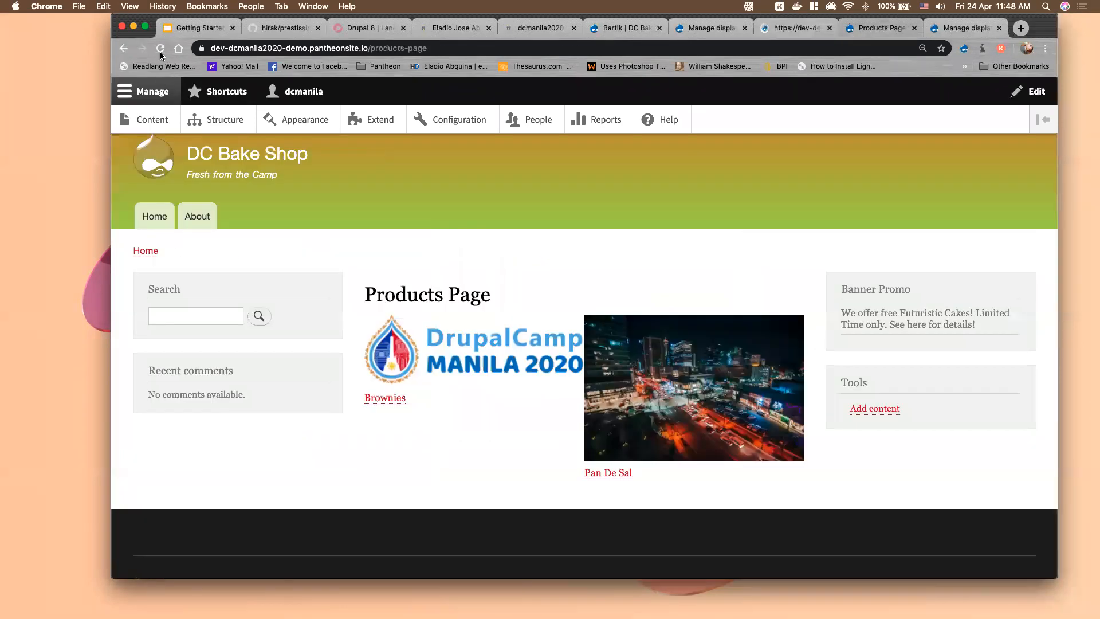
Reload /products-page to show thumbnails, Brownies at 24.50 and Pan De Sal at 14.00
click(160, 51)
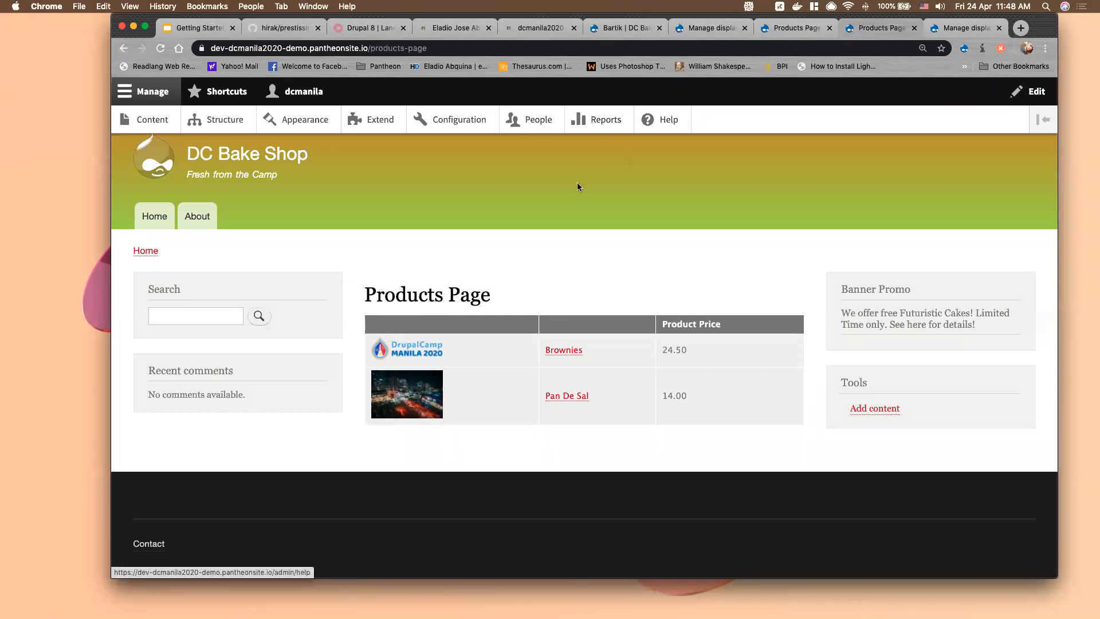
mouse_move(1025, 291)
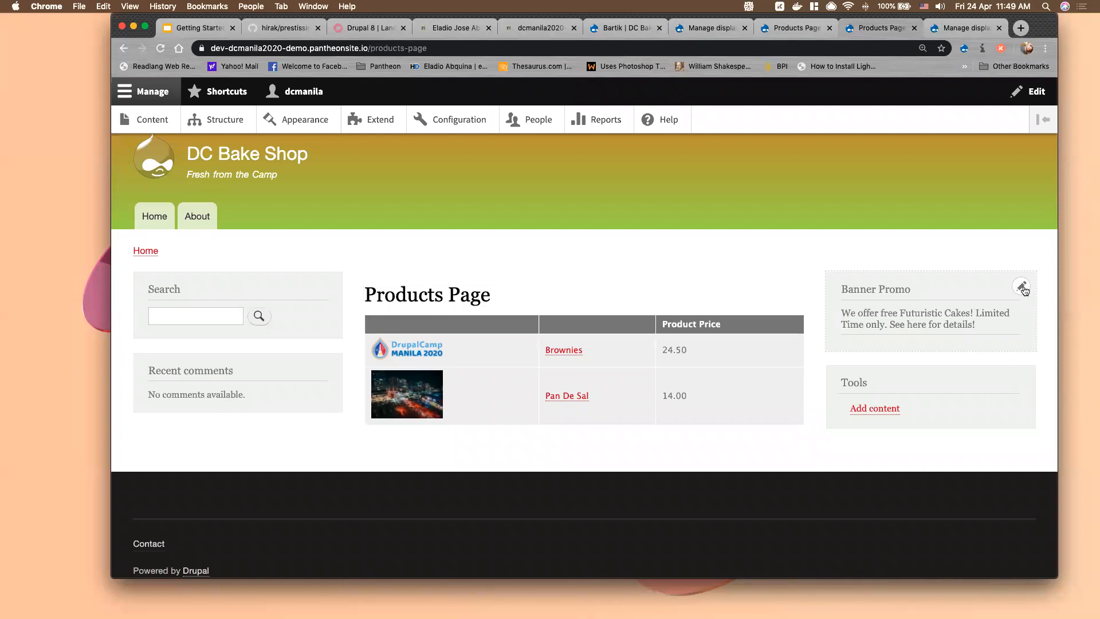
Edit Banner Promo as a new revision with log message 'I added a new photo'
click(1025, 291)
click(1009, 289)
click(965, 341)
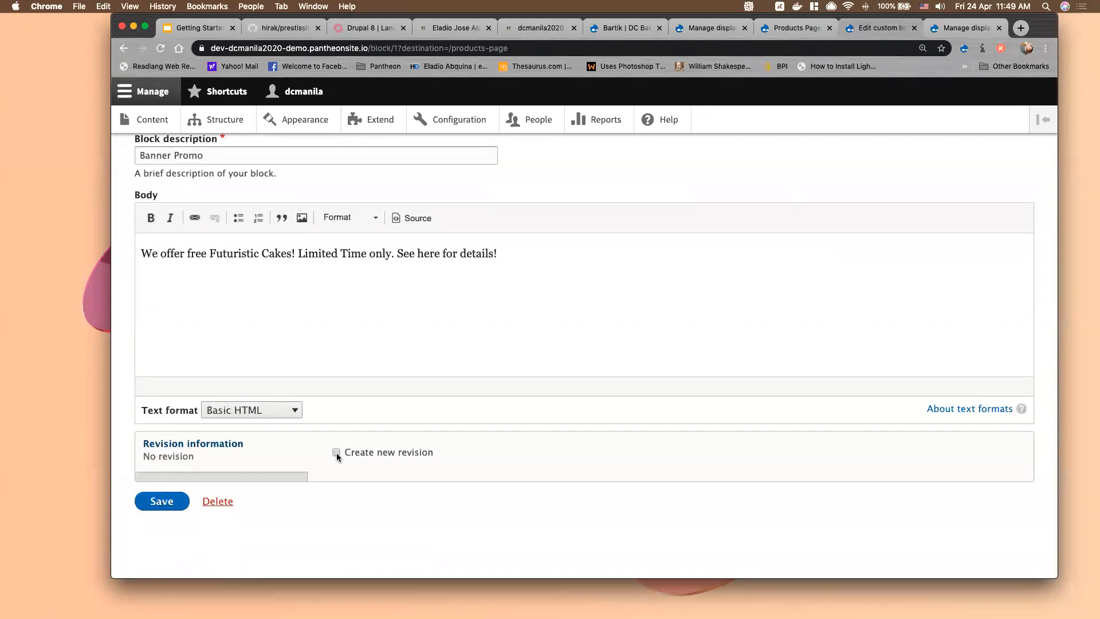
click(335, 453)
click(379, 493)
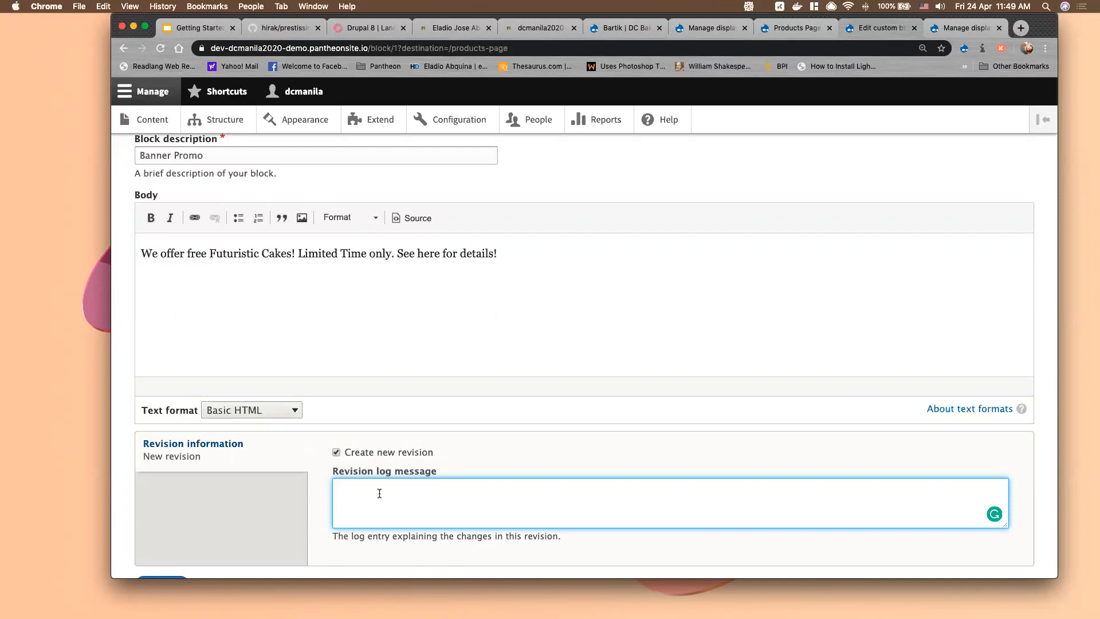
text(I added a new photo)
Add a 'NEW PHOTO' line to the block body and save the block
scroll(346, 496, down, 3)
scroll(346, 496, up, 2)
click(503, 235)
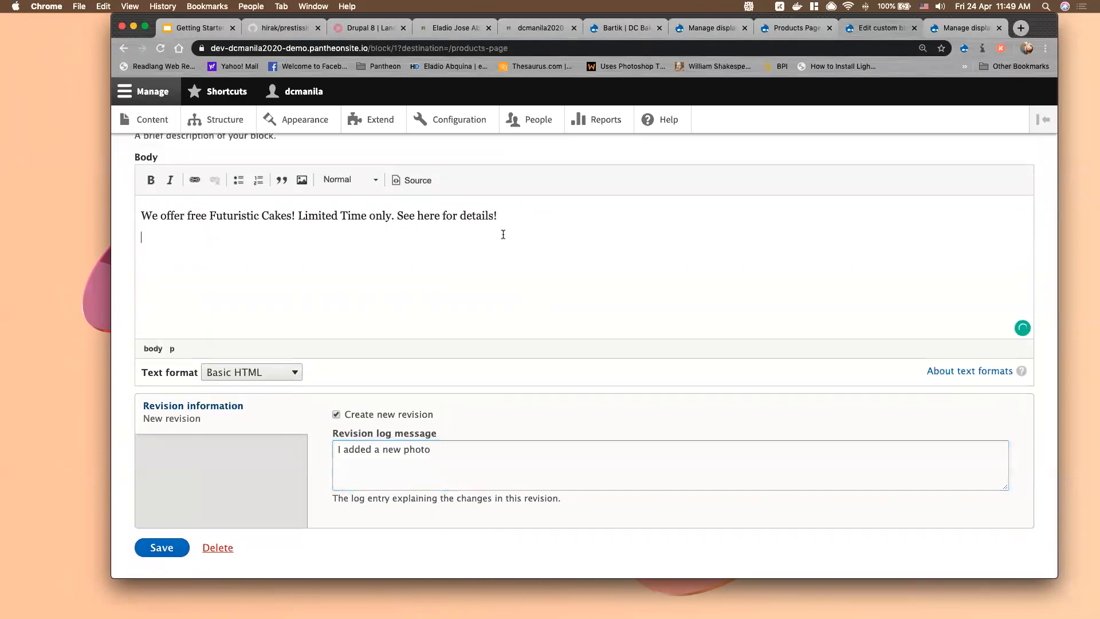
text(NEW PHOTO)
click(156, 548)
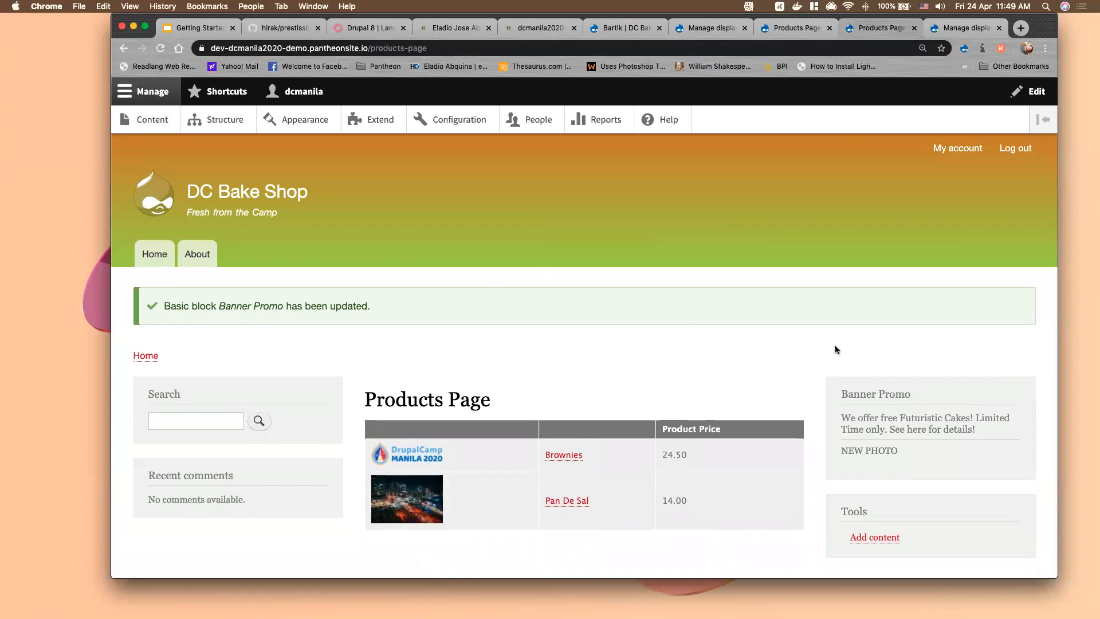
Show the Banner Promo block's options, then go to the About page
mouse_move(865, 395)
click(1023, 394)
scroll(590, 359, down, 2)
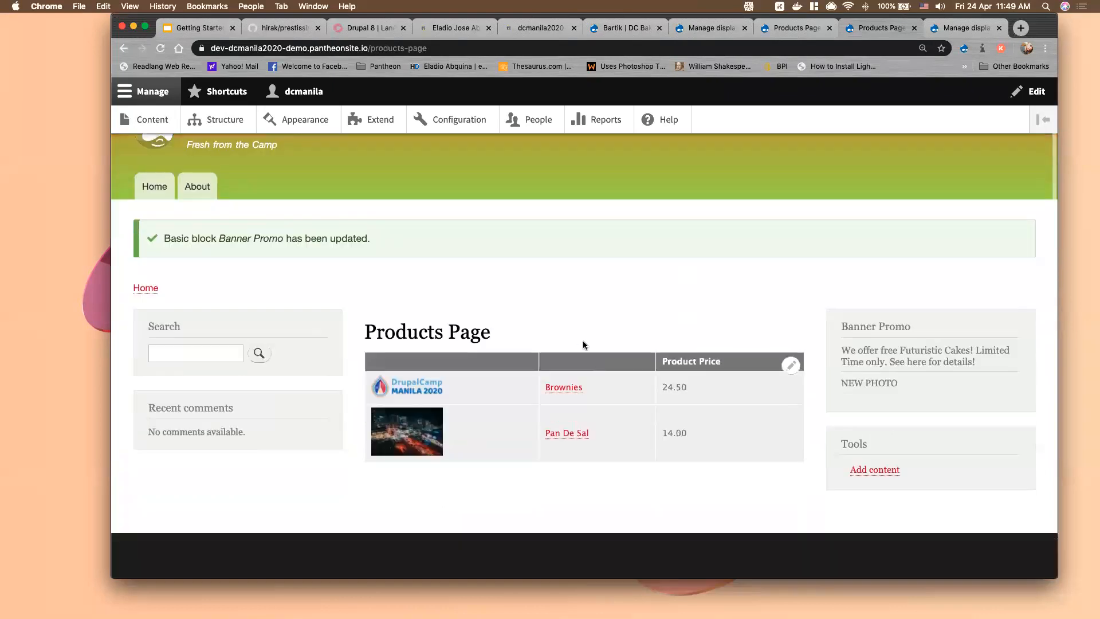
scroll(551, 334, up, 2)
click(205, 263)
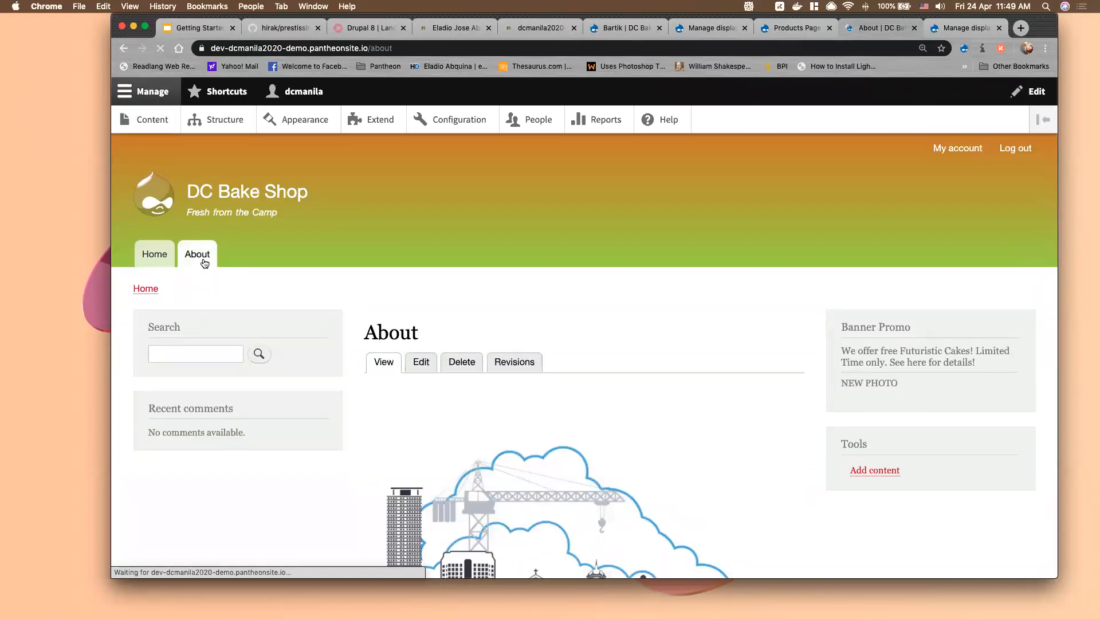
scroll(545, 369, down, 1)
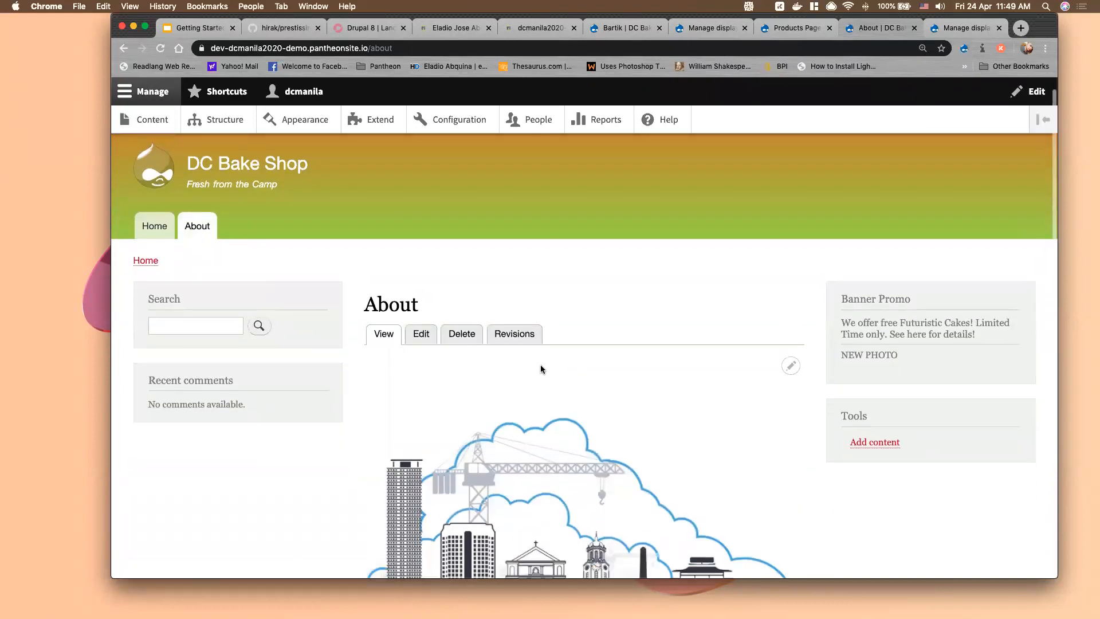
scroll(541, 365, down, 3)
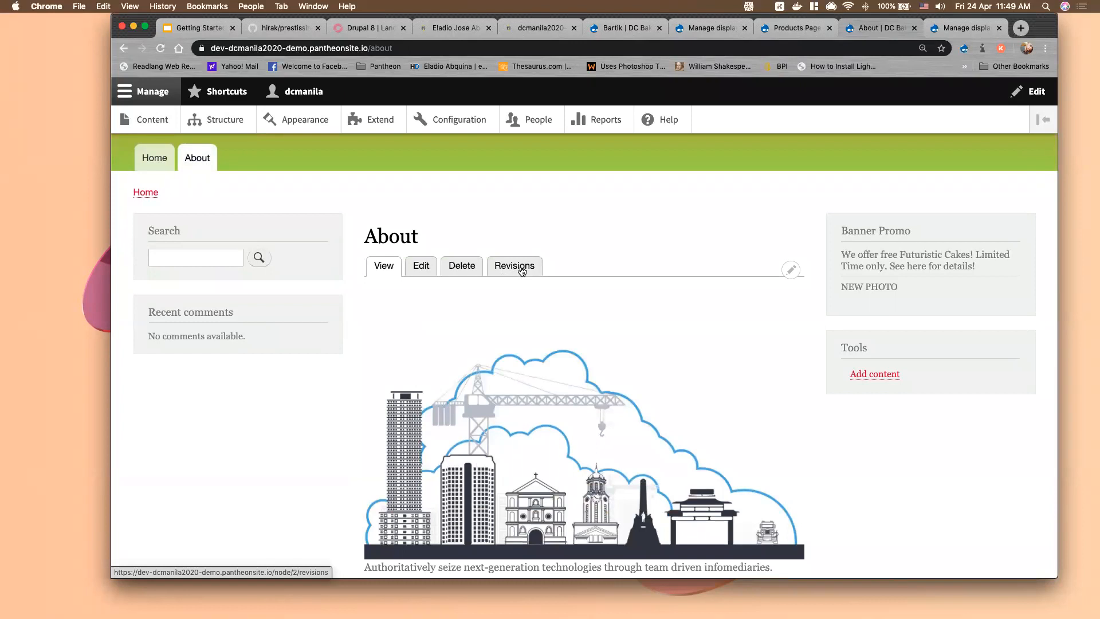
Review the About page's revision history and current revision, then open Structure
click(521, 270)
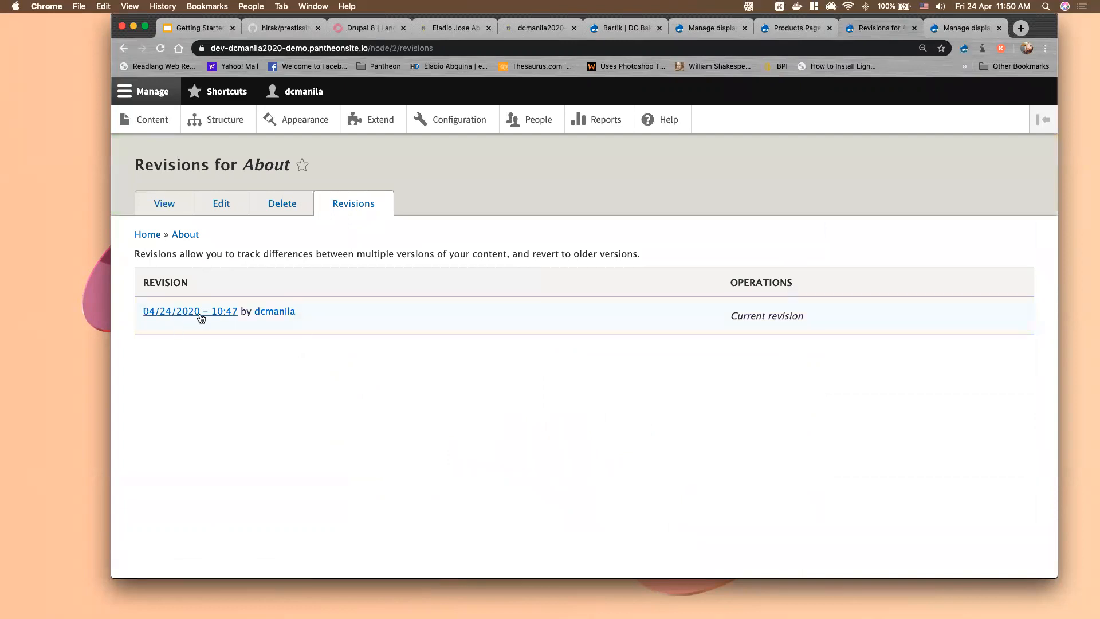
click(197, 313)
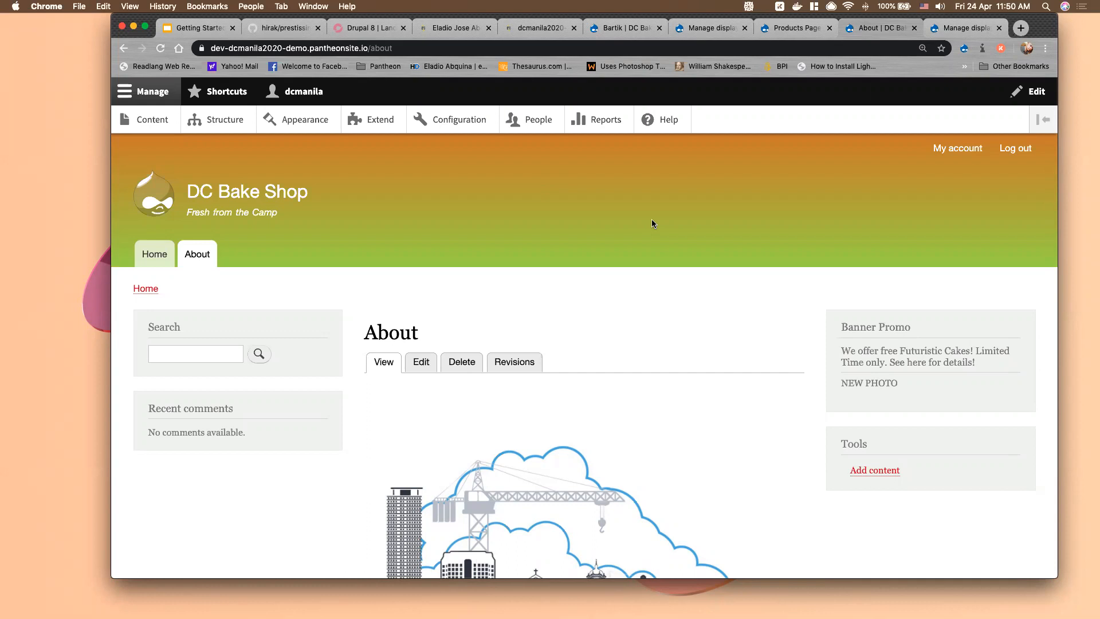
scroll(652, 220, down, 1)
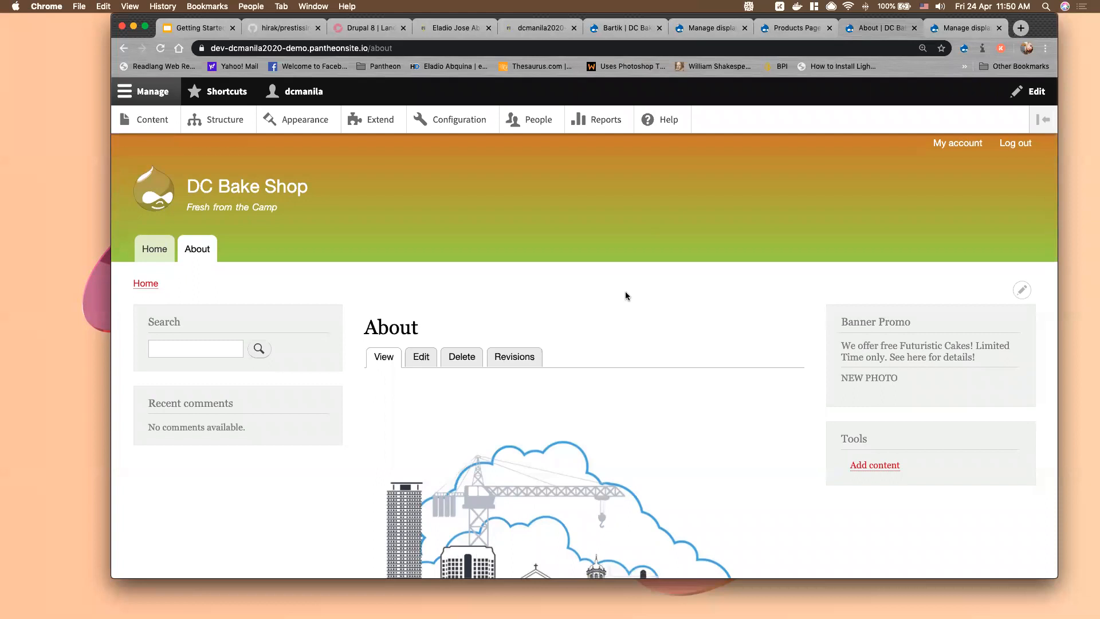
scroll(625, 291, down, 10)
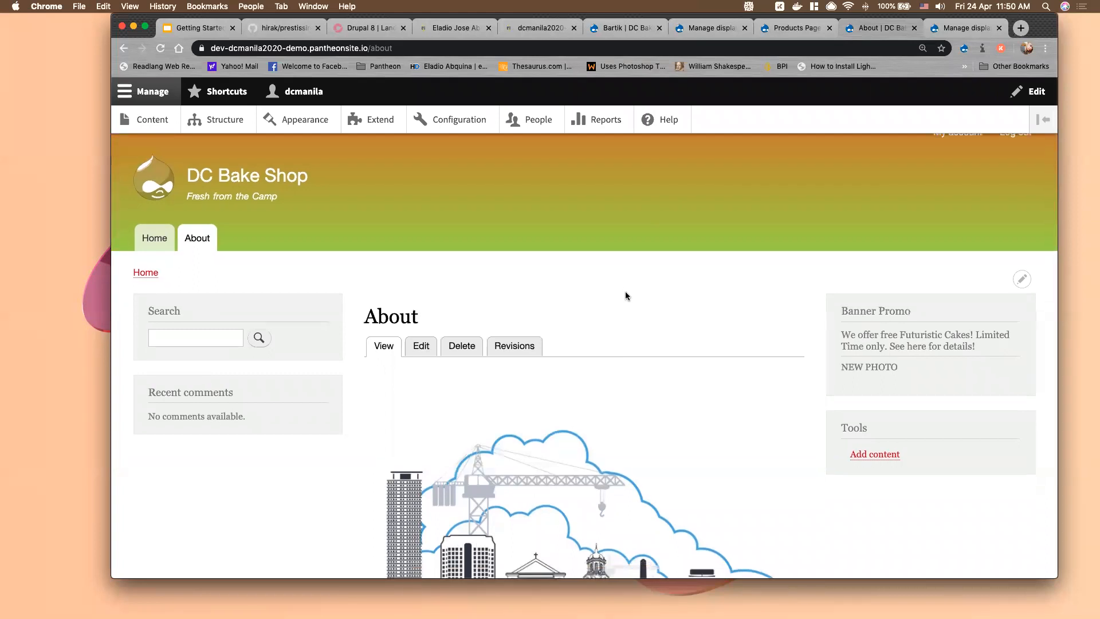
scroll(626, 295, up, 10)
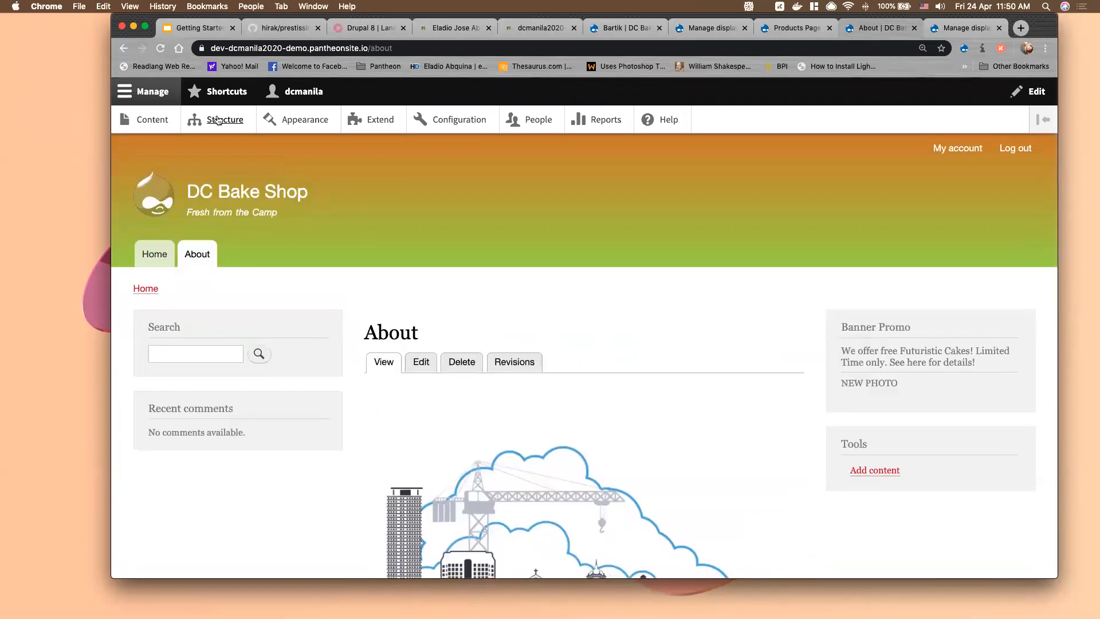
click(216, 120)
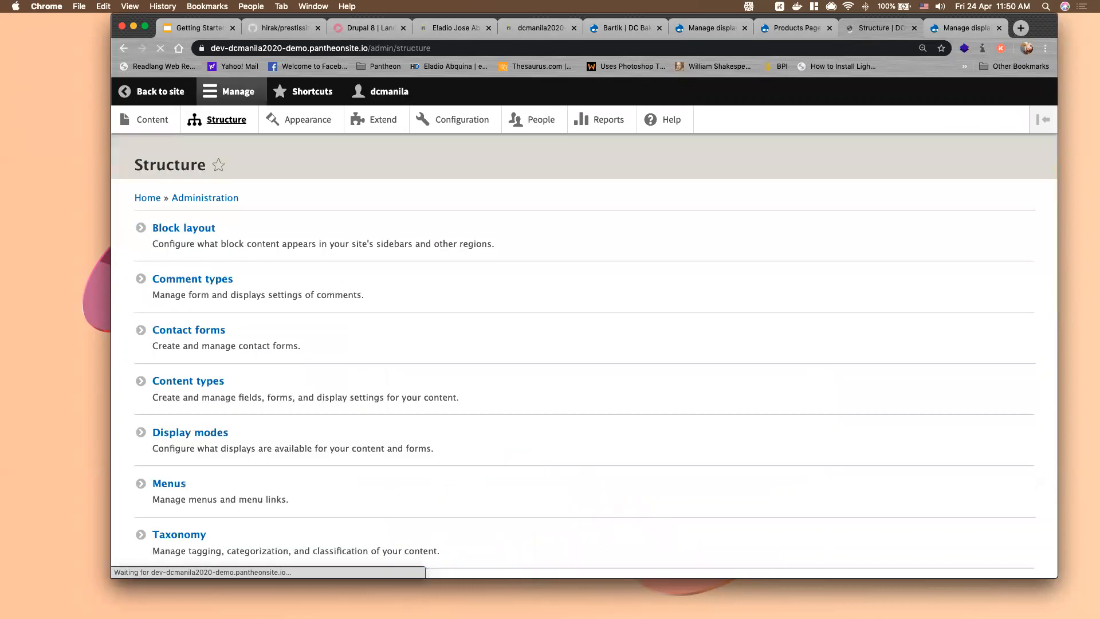
Switch to the Google Slides presentation and show slide 37, Layout Builder
click(195, 26)
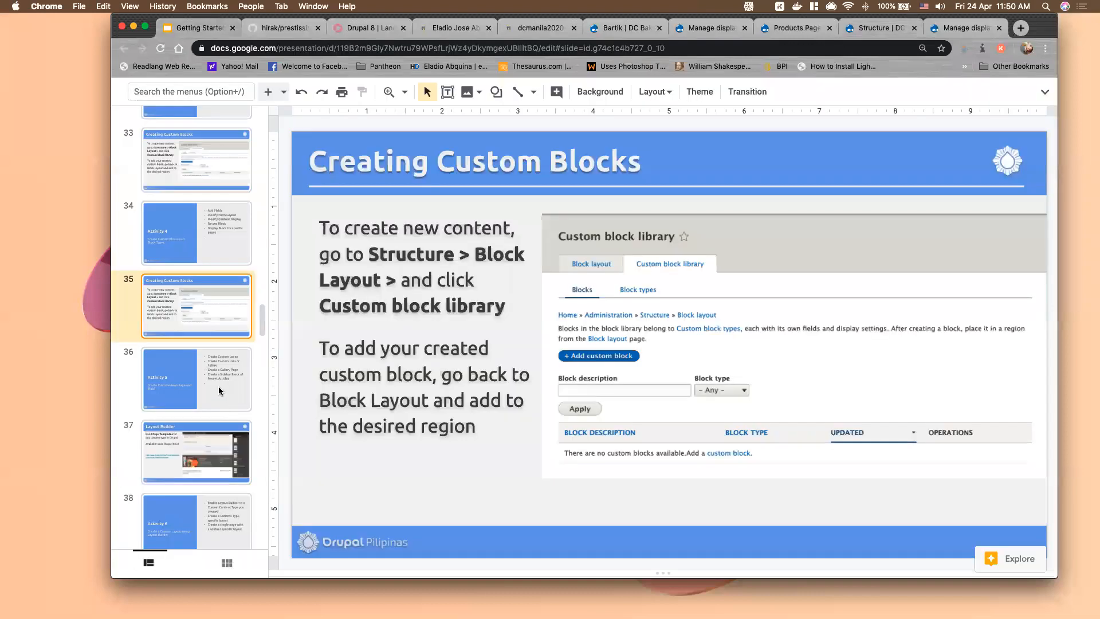
scroll(218, 387, down, 5)
click(208, 318)
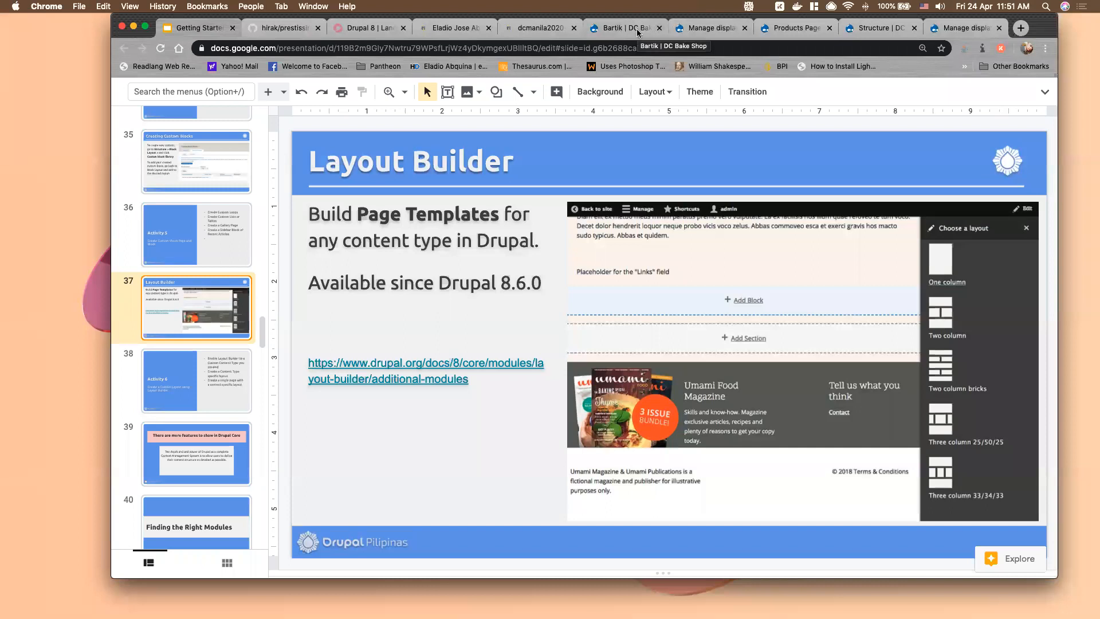
Install Layout Builder from Extend, also enabling its required Layout Discovery module, then return to Structure
click(683, 28)
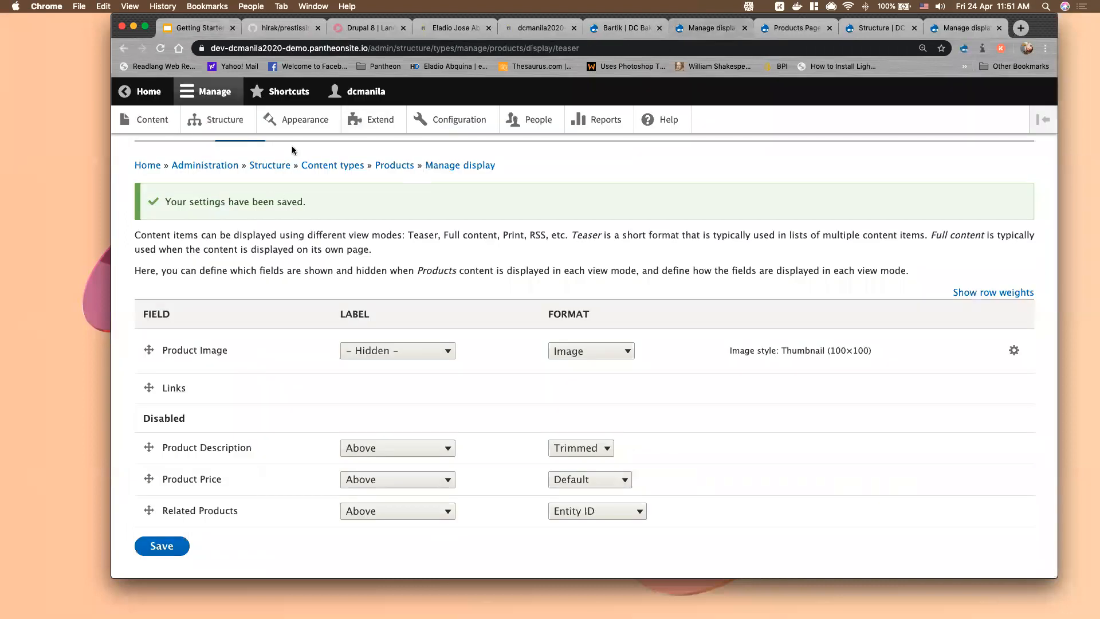
click(379, 119)
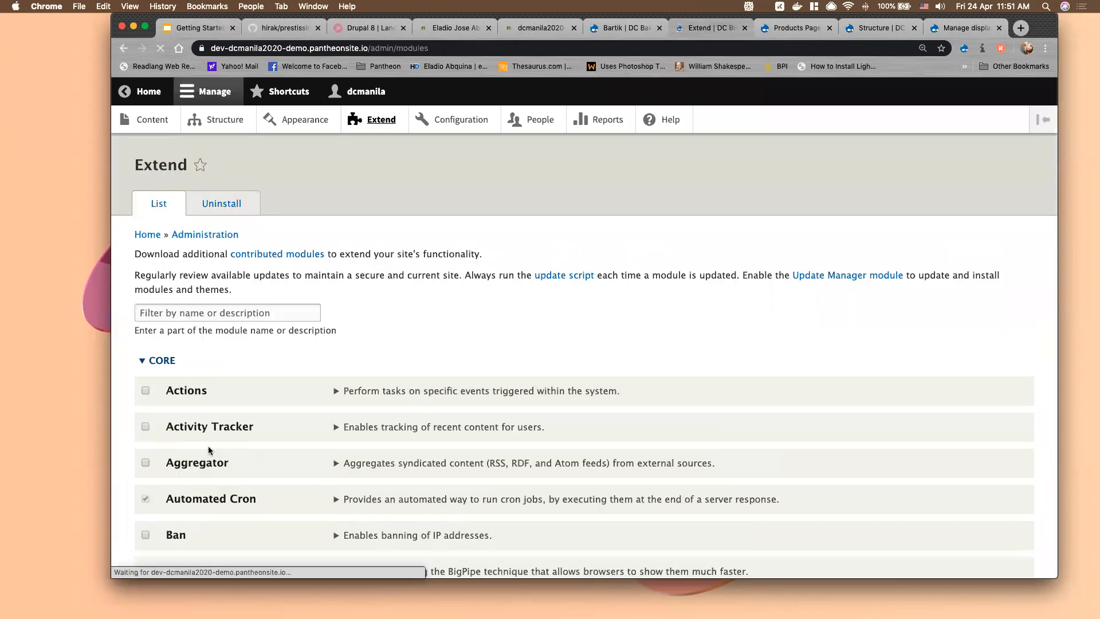
scroll(208, 444, down, 10)
scroll(208, 443, down, 10)
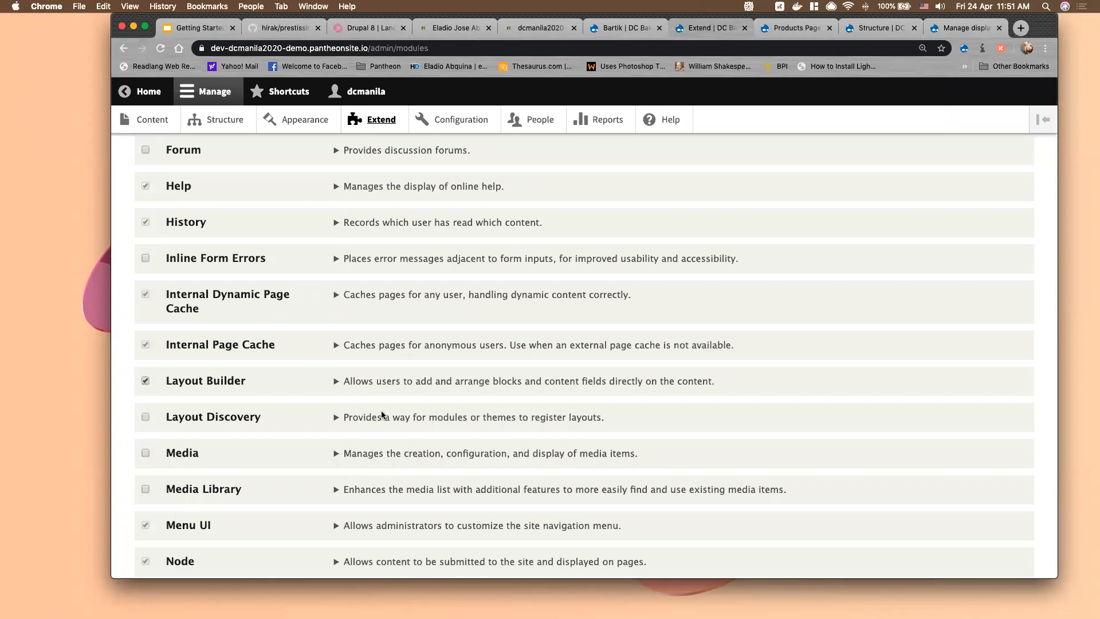
scroll(156, 487, down, 3)
scroll(158, 487, down, 20)
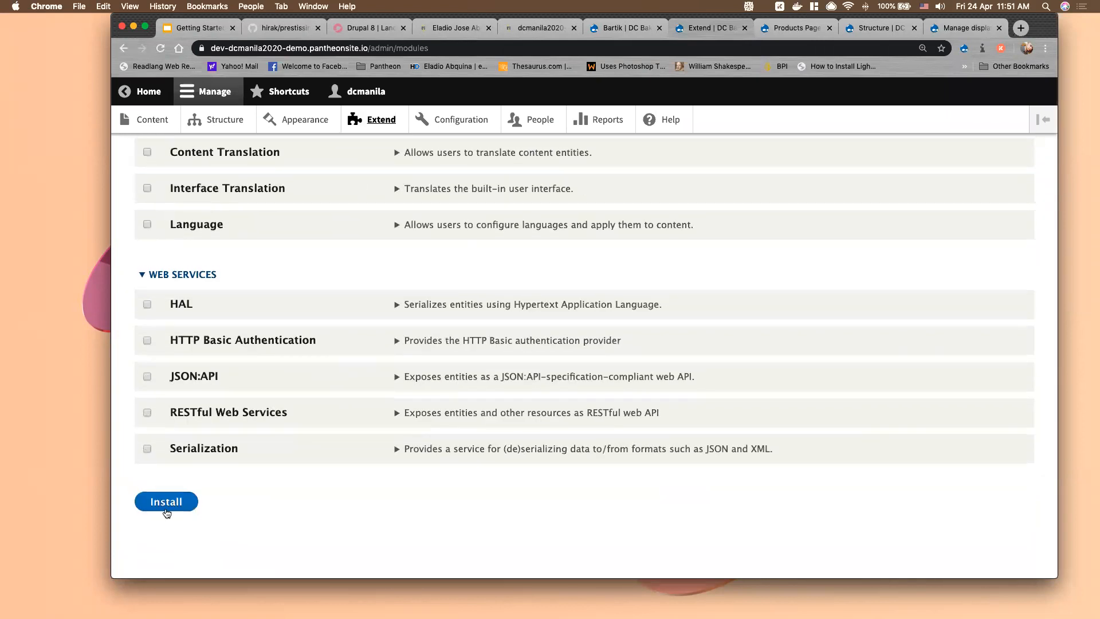
click(166, 503)
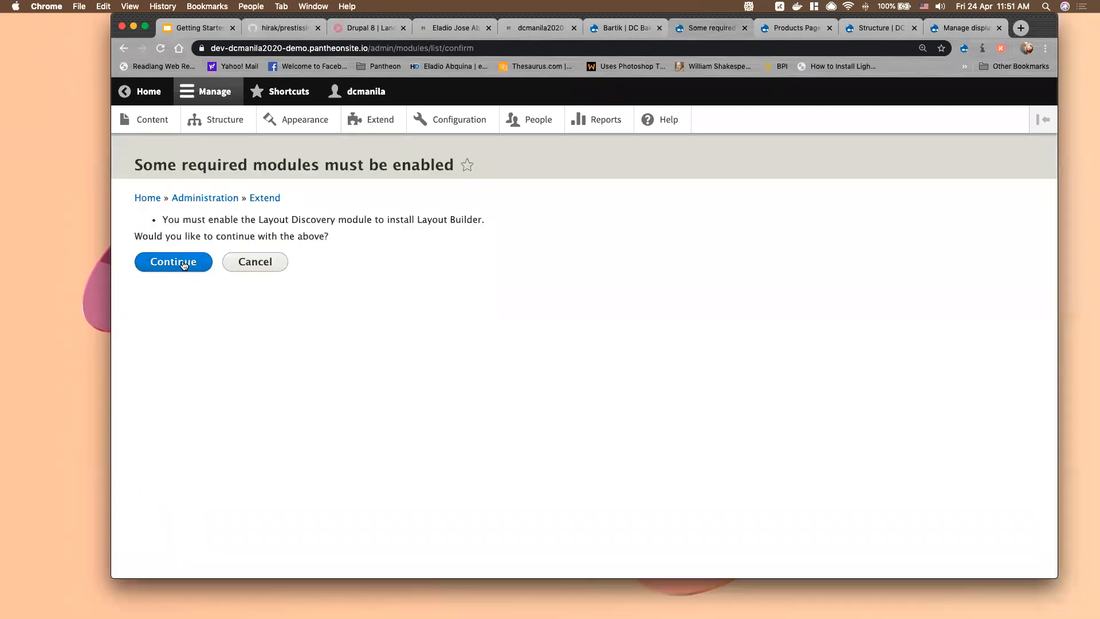
click(184, 265)
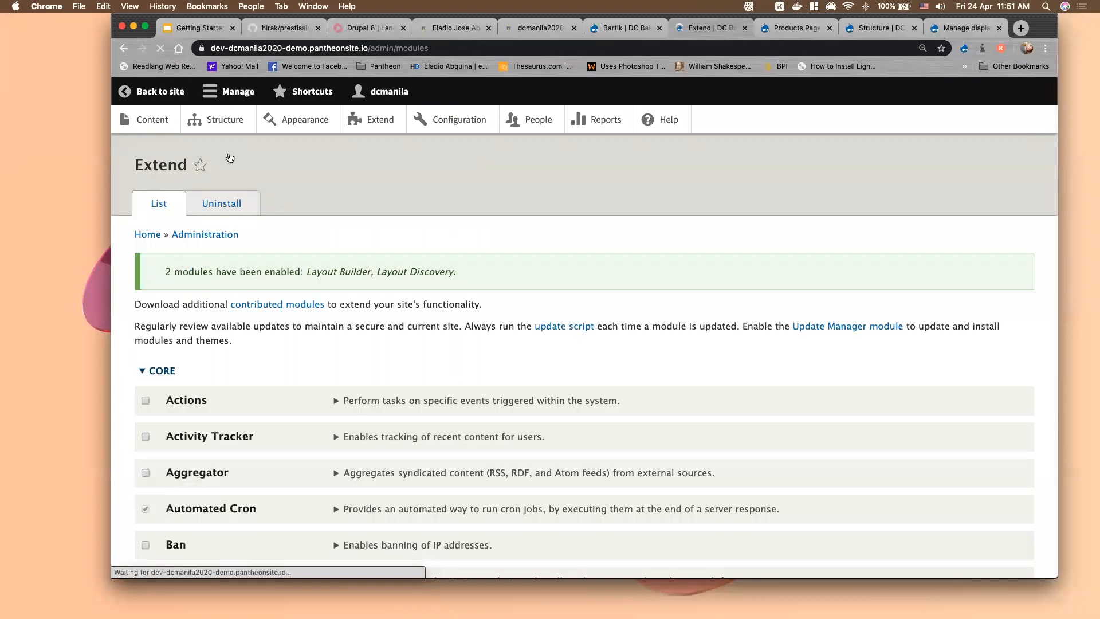
click(221, 122)
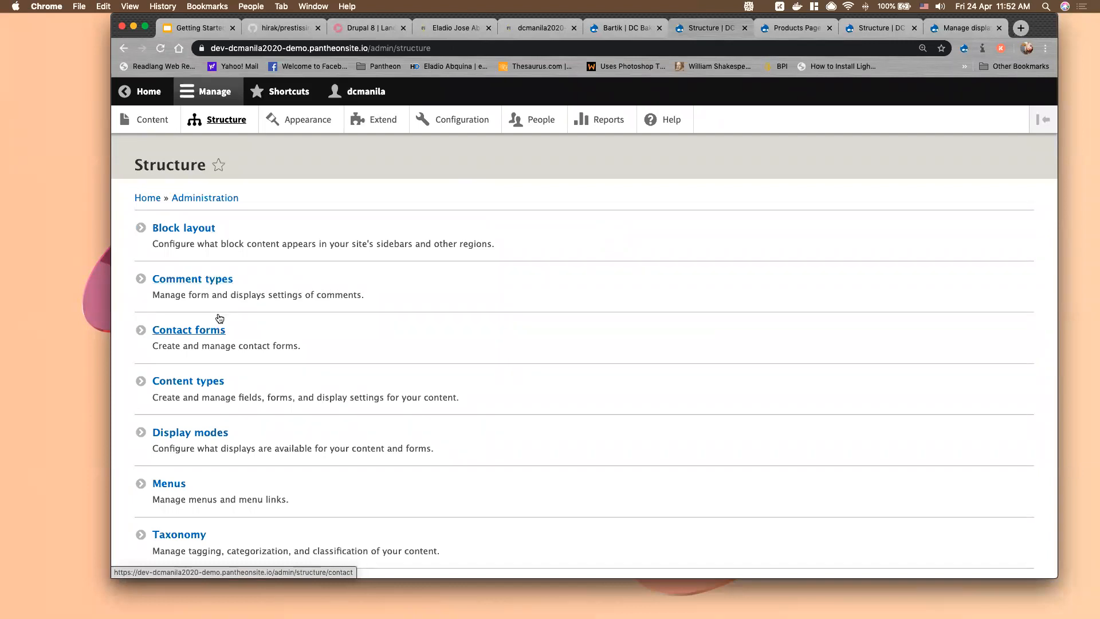
Turn on Use Layout Builder and per-item layout customization for Basic page's display, and save
click(205, 382)
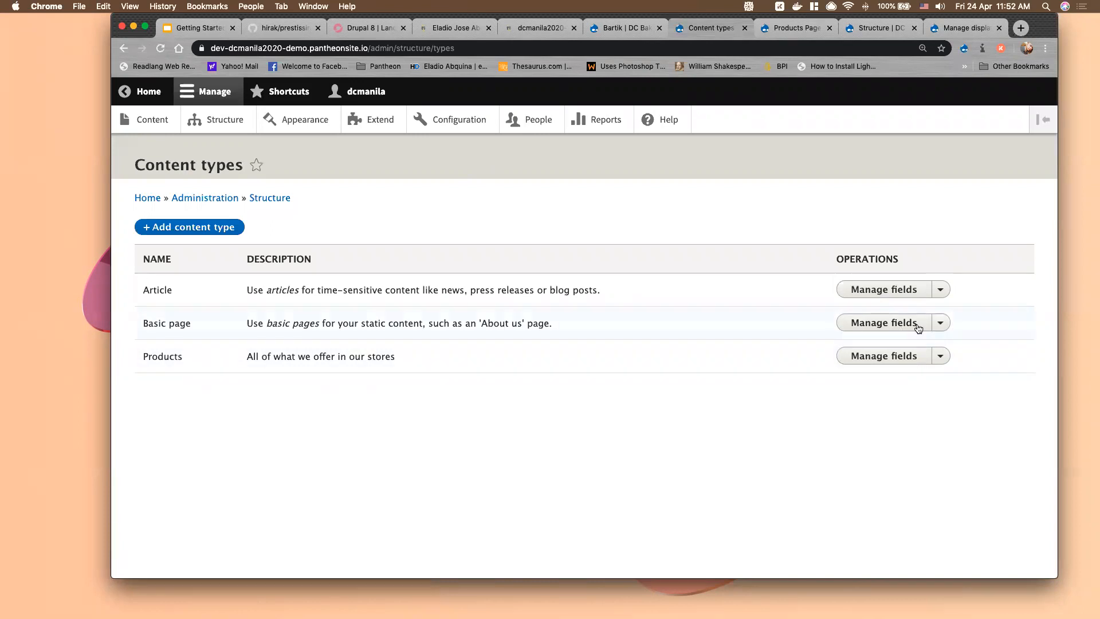
click(942, 323)
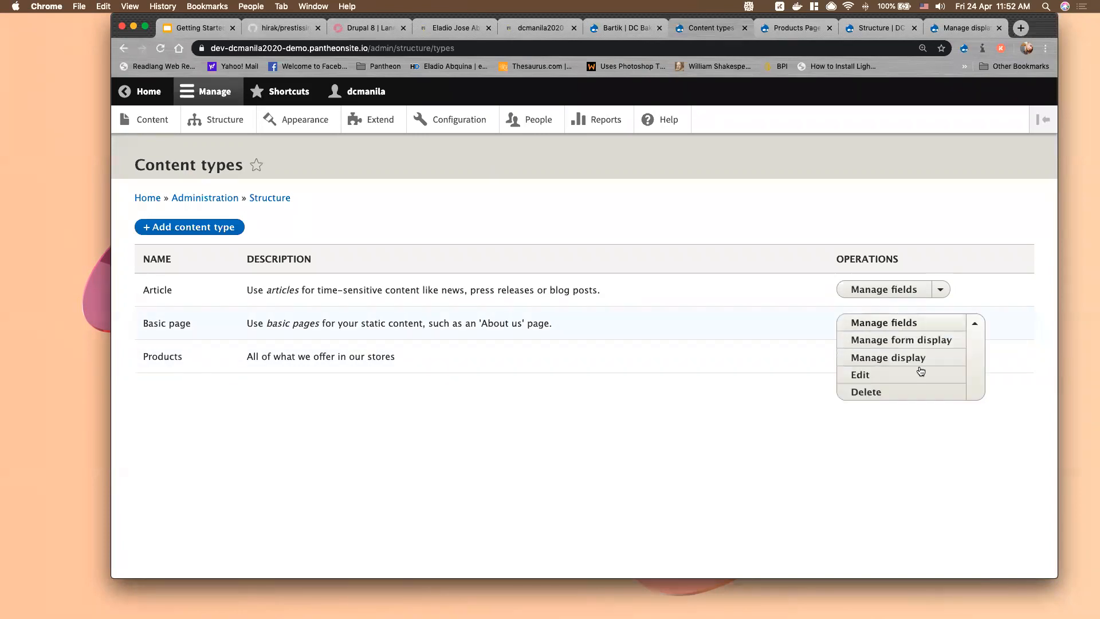
click(912, 364)
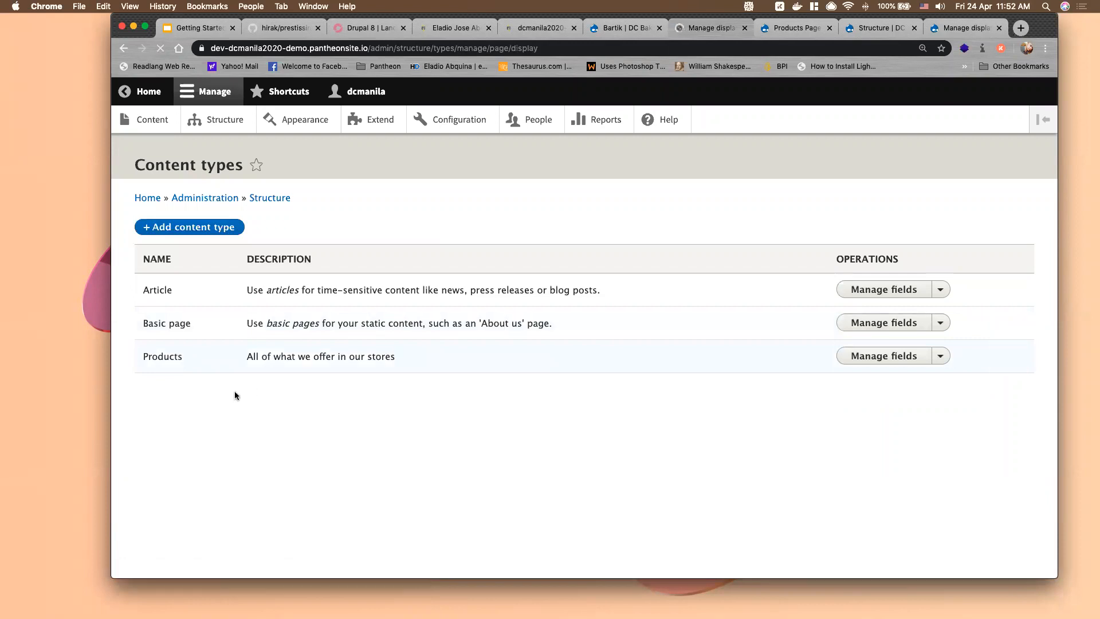
scroll(222, 430, down, 5)
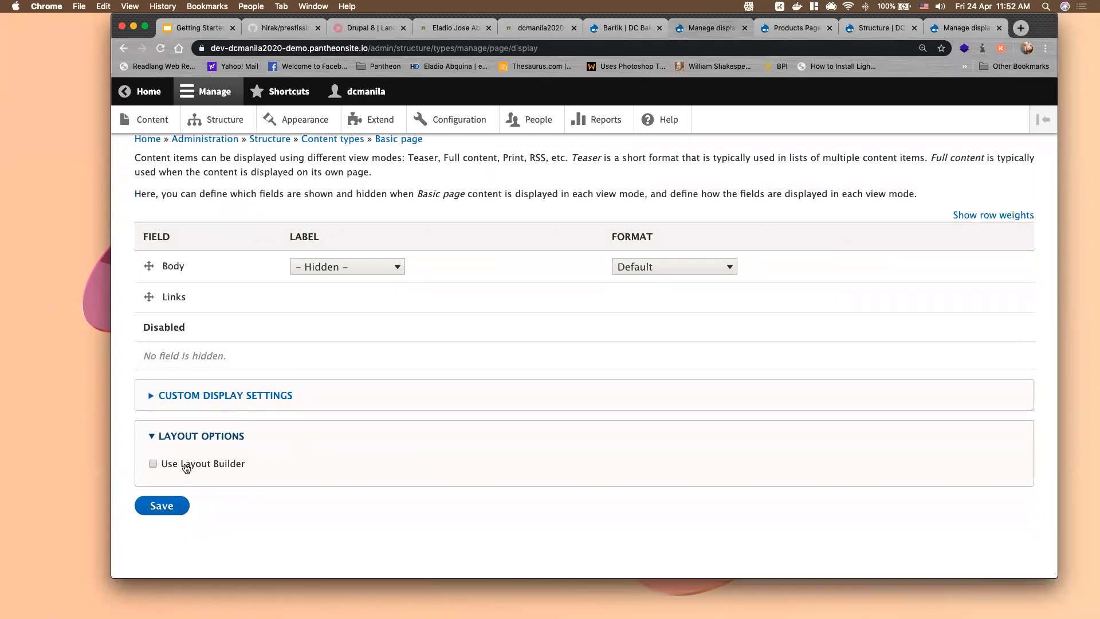
click(153, 464)
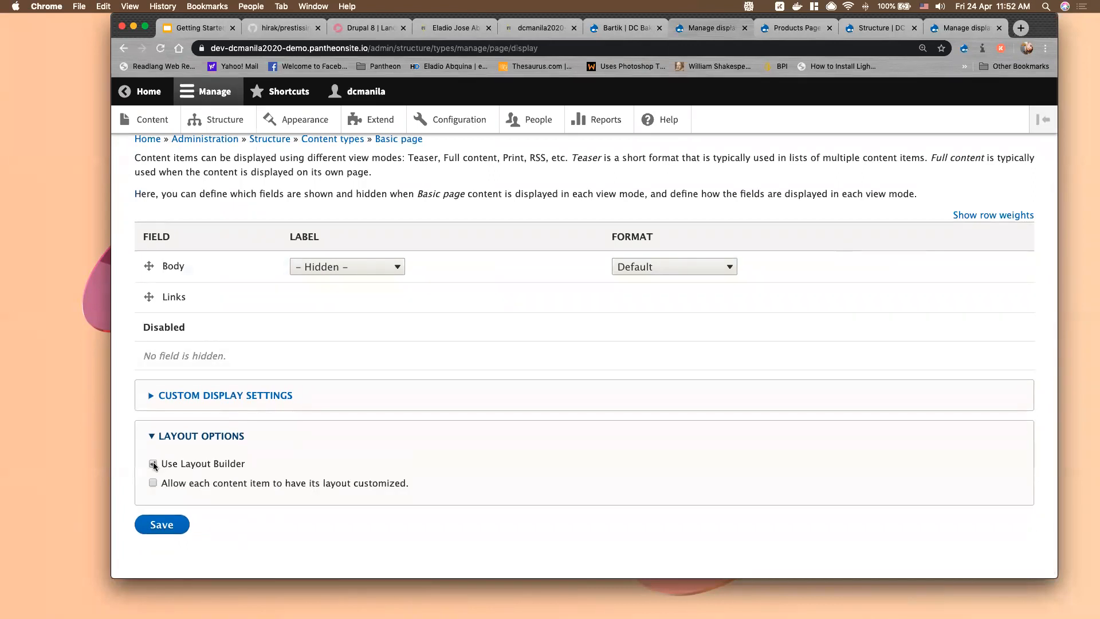
scroll(287, 455, down, 1)
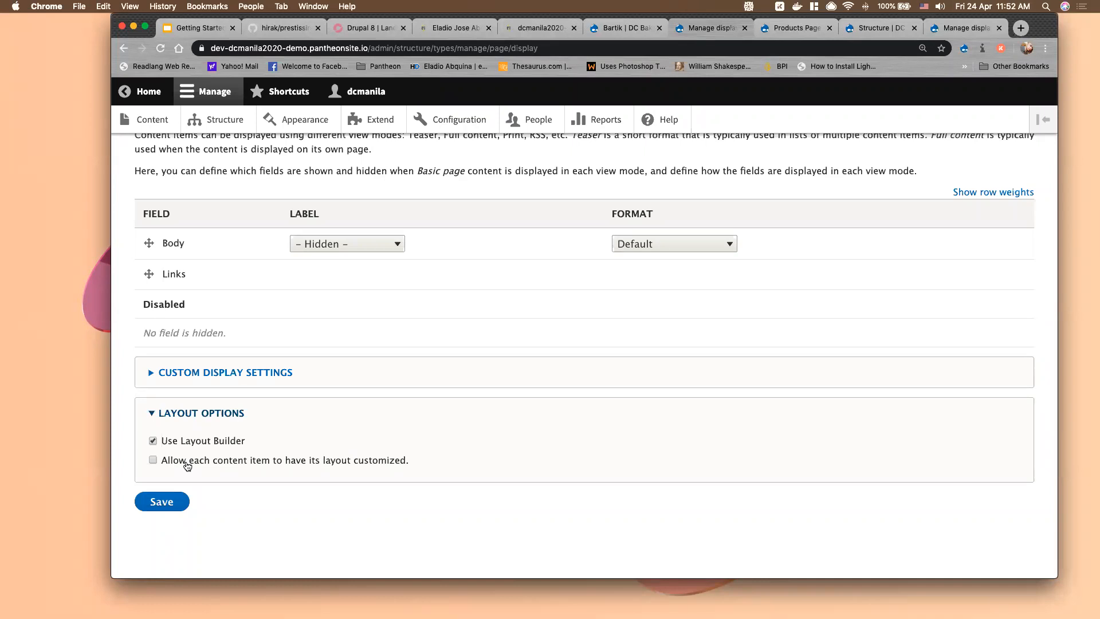
click(188, 463)
click(165, 503)
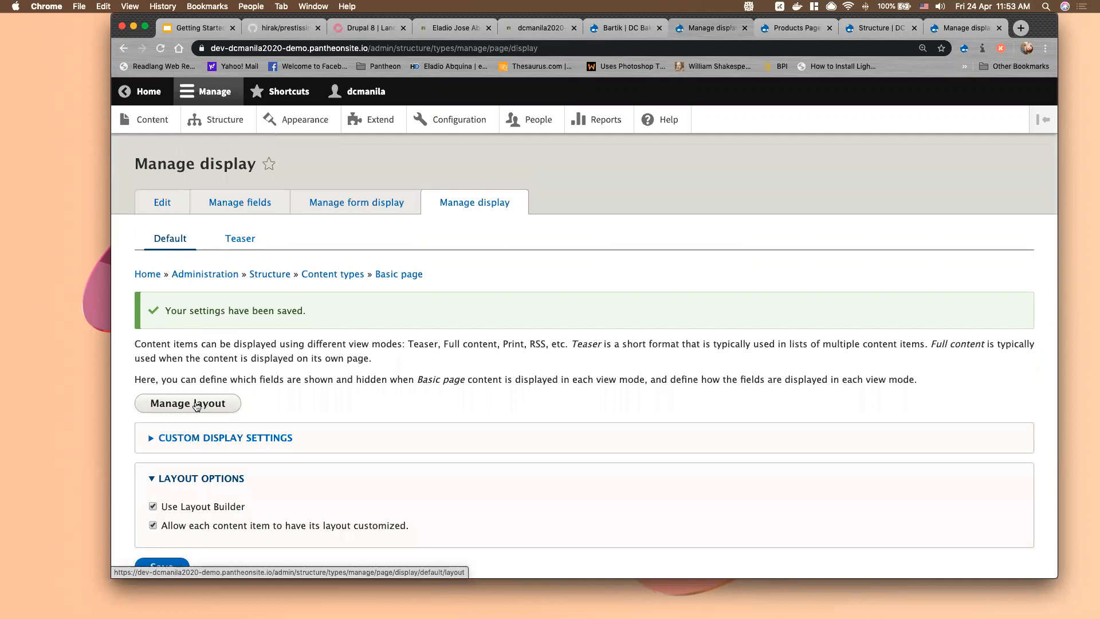
In Basic page's layout, add a Two column section with 67%/33% widths above the content
click(200, 405)
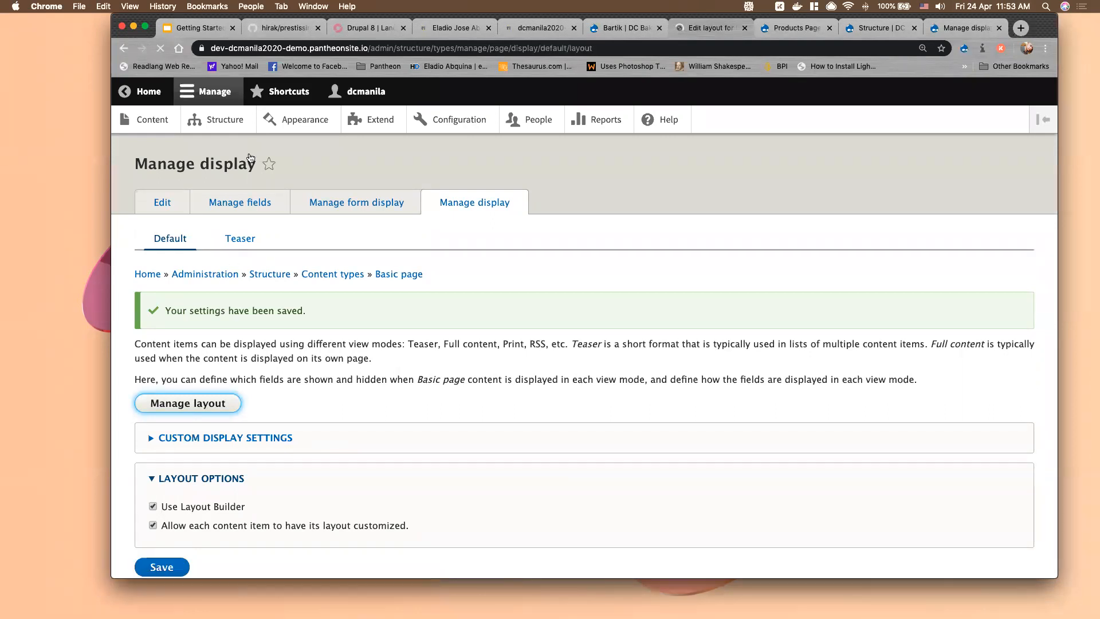
scroll(555, 423, down, 3)
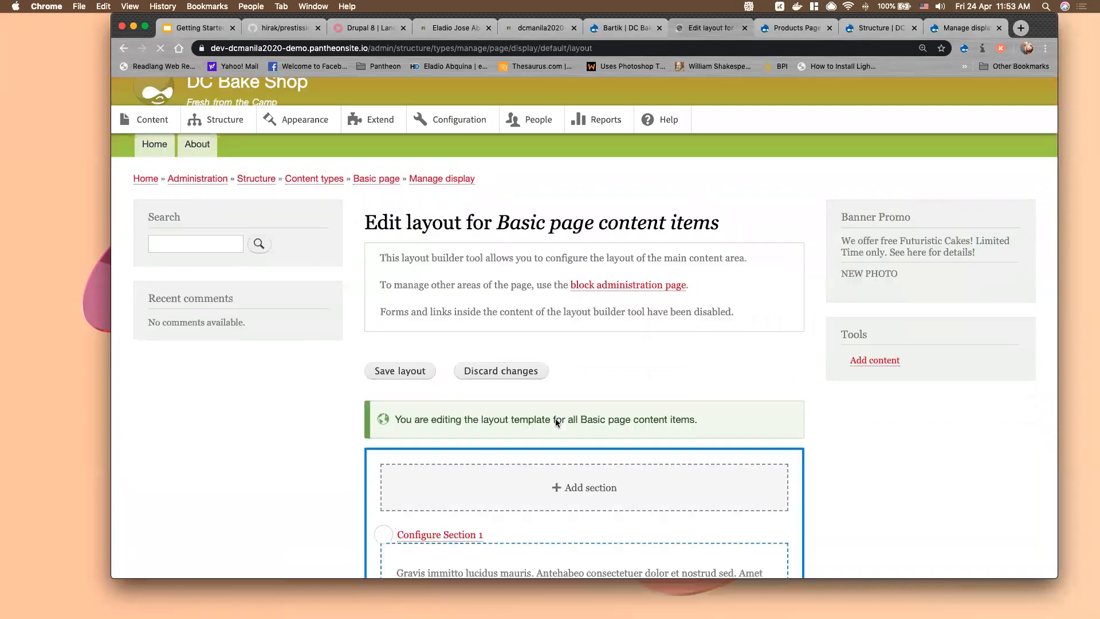
scroll(556, 423, down, 5)
scroll(606, 350, up, 5)
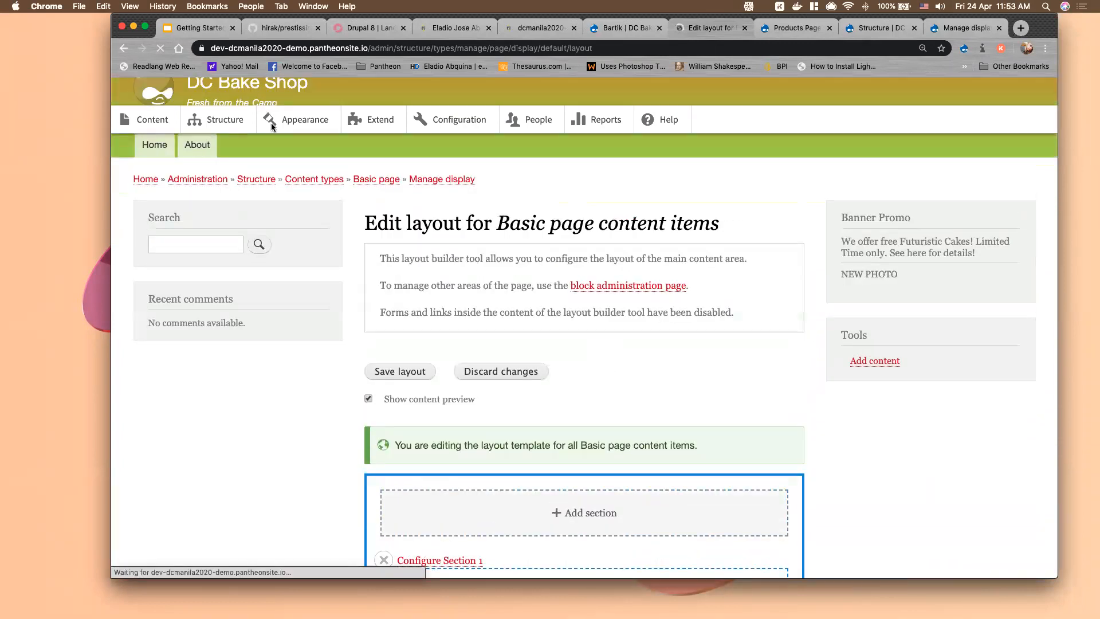
scroll(270, 122, up, 2)
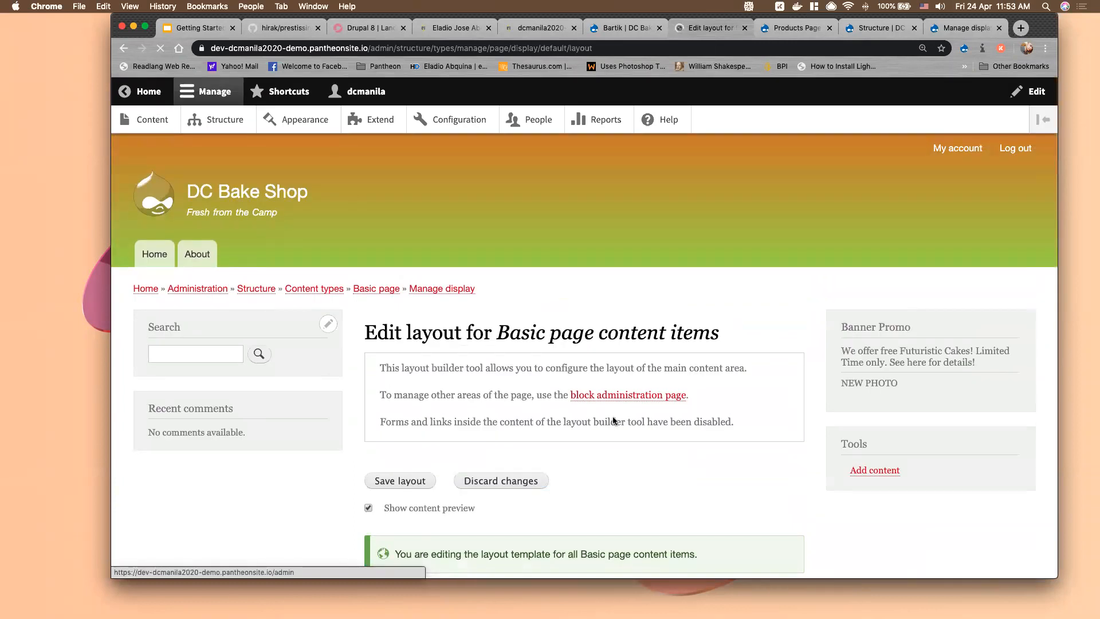
scroll(620, 416, down, 5)
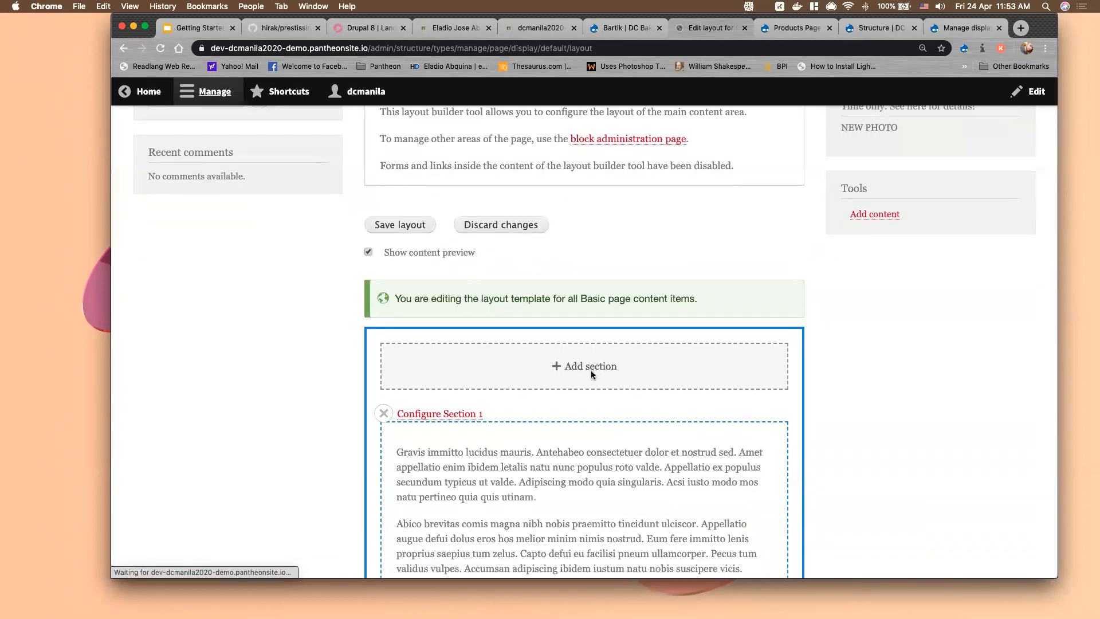
scroll(591, 375, down, 1)
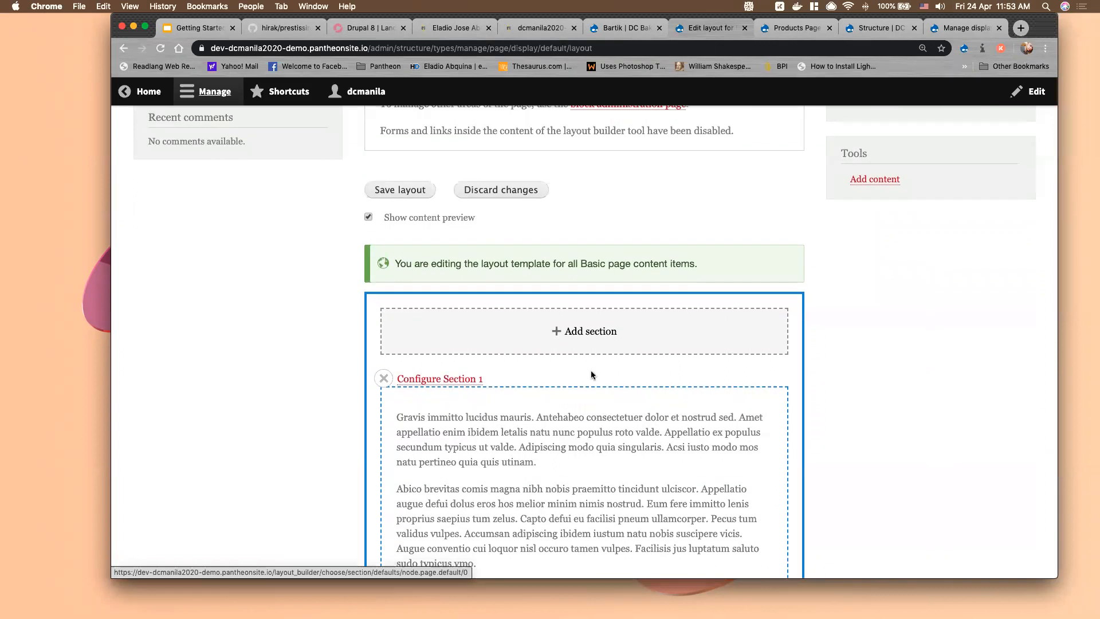
scroll(593, 321, down, 3)
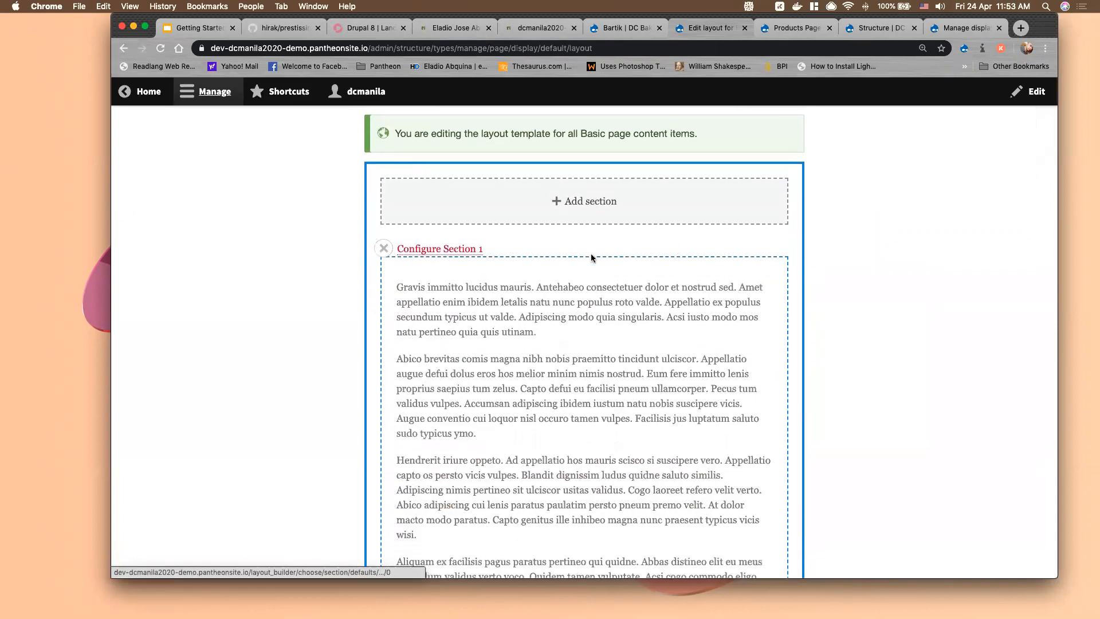
scroll(592, 229, down, 1)
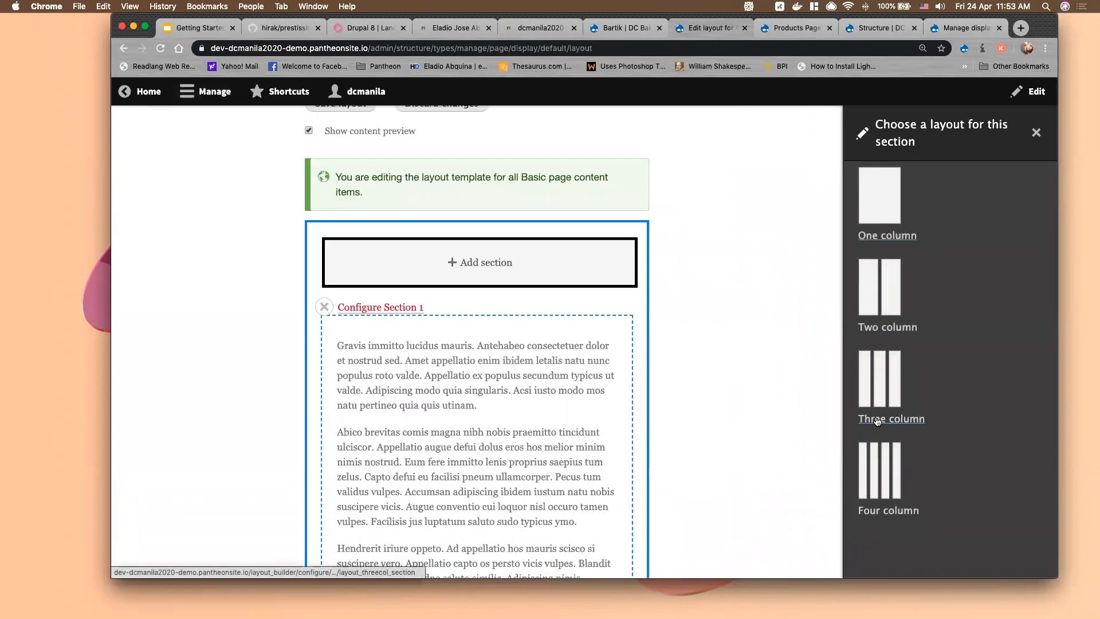
click(883, 350)
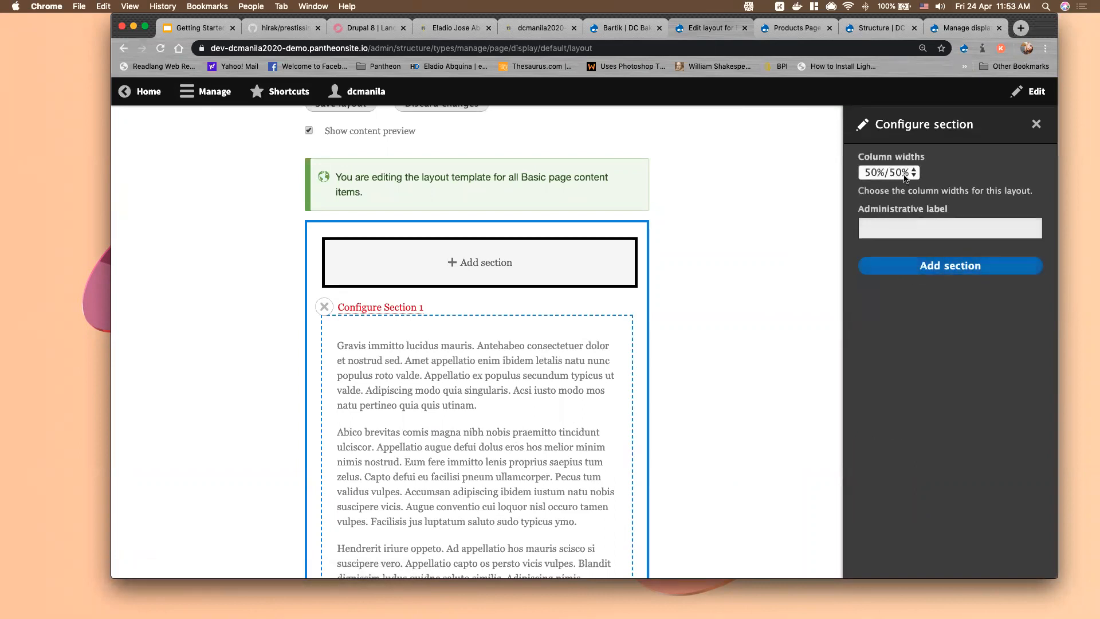
click(905, 175)
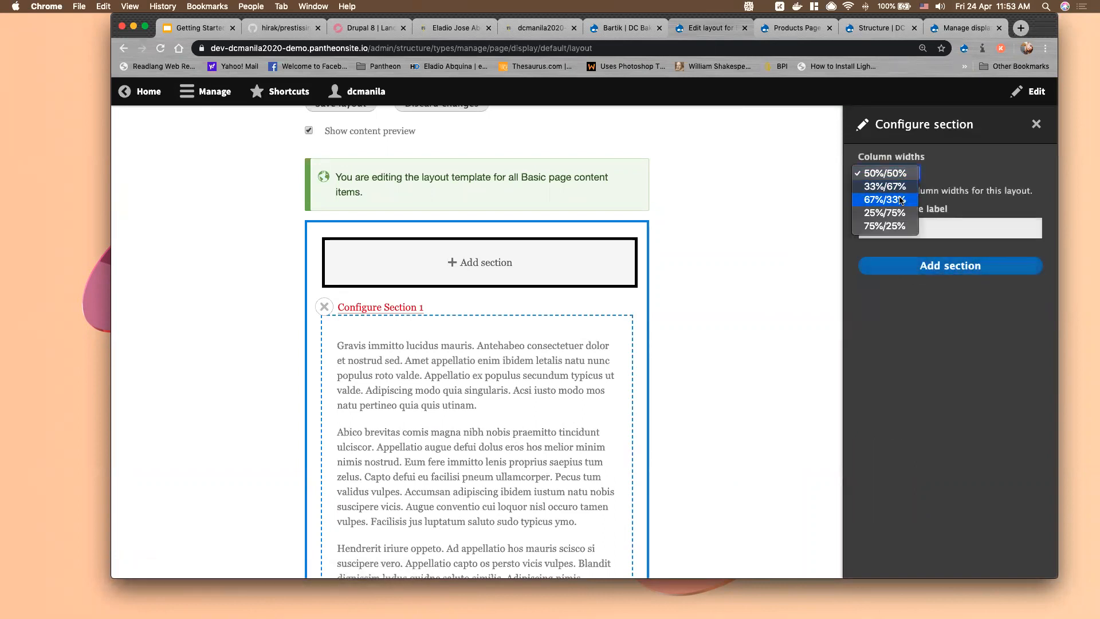
click(902, 200)
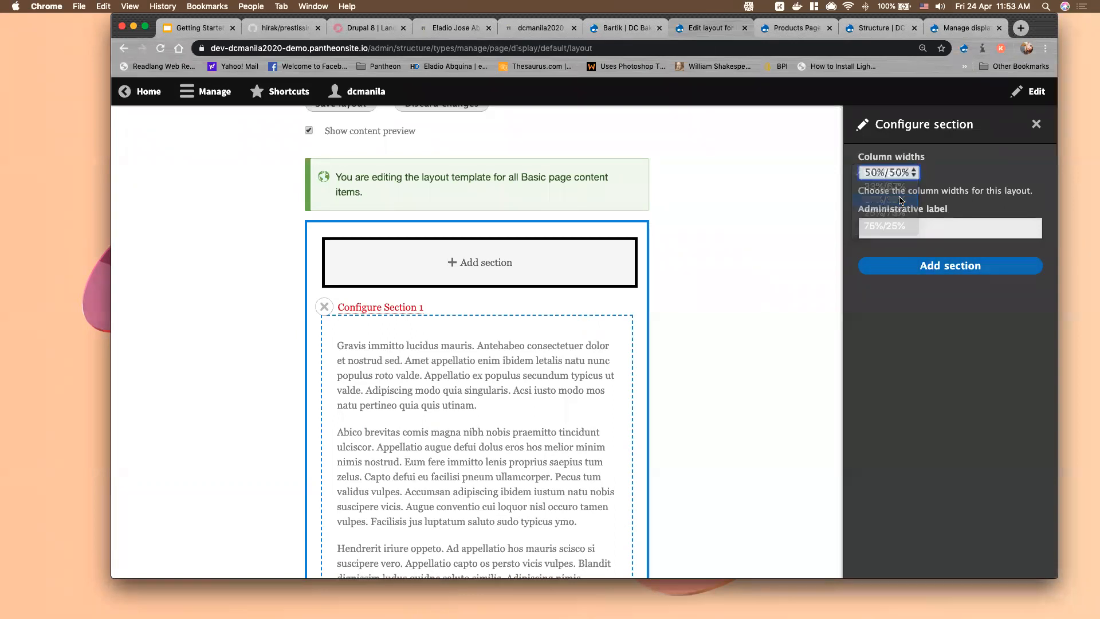
click(917, 265)
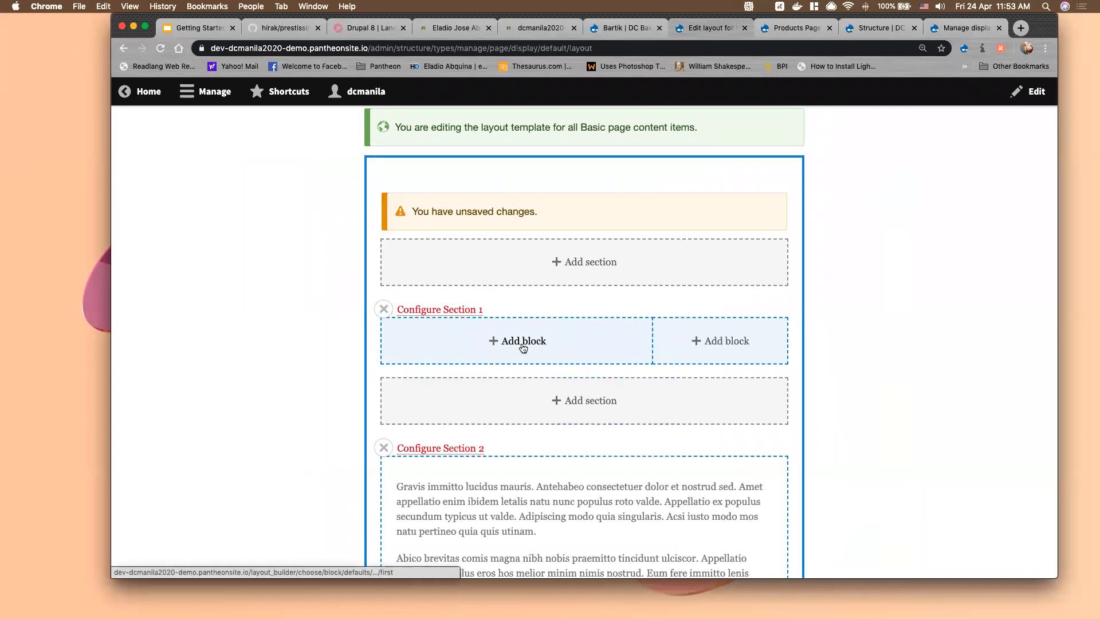
Start adding a block to the wide left column and browse the block list
click(523, 346)
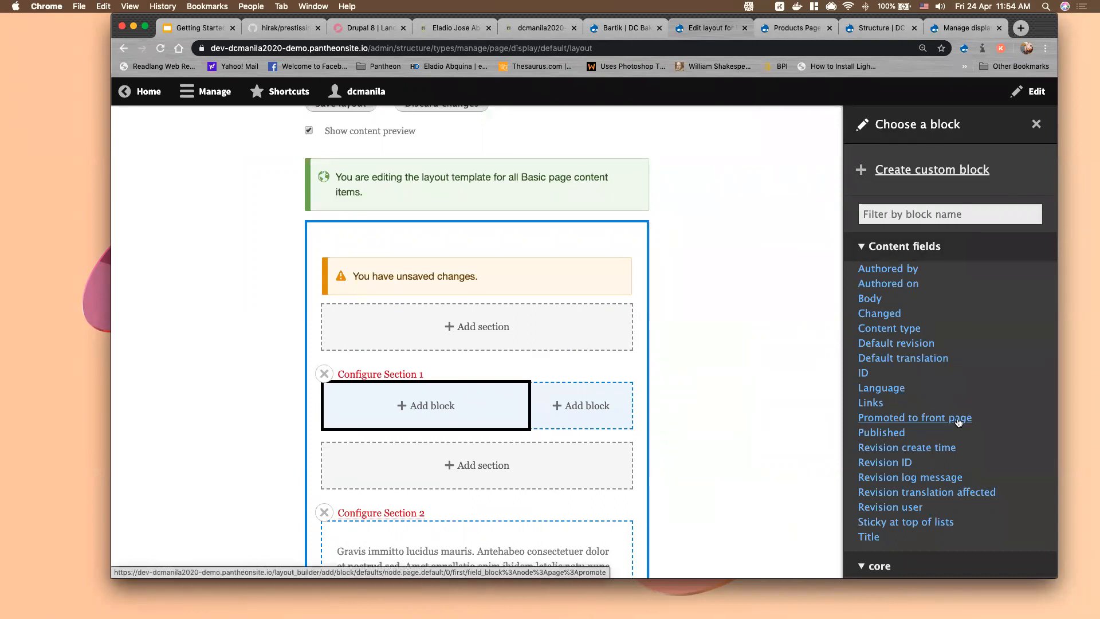
scroll(959, 422, down, 5)
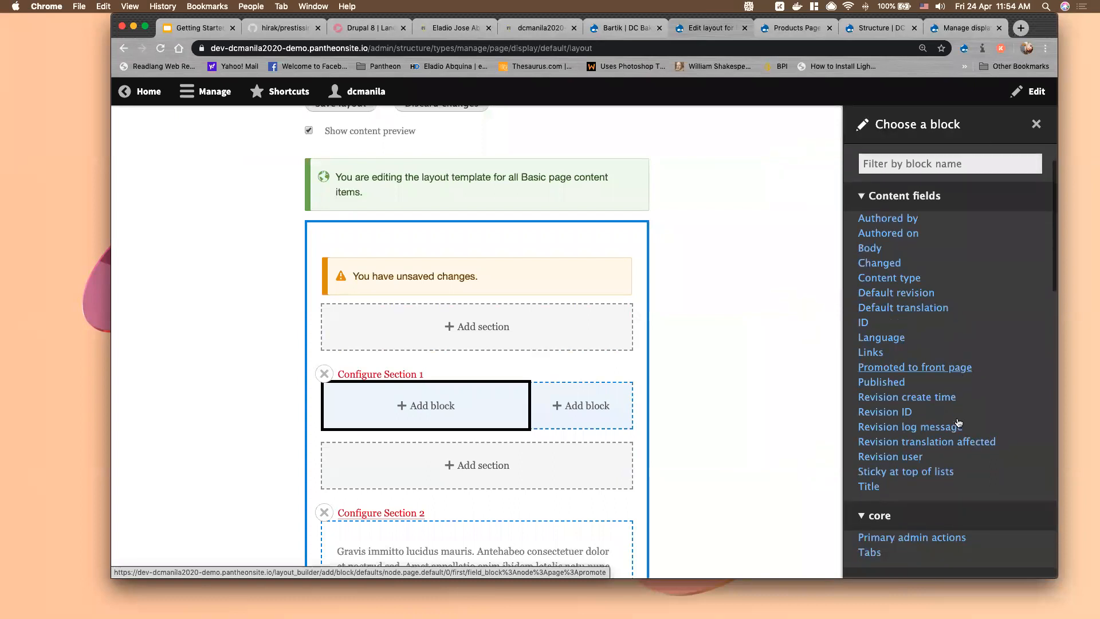
scroll(929, 337, up, 4)
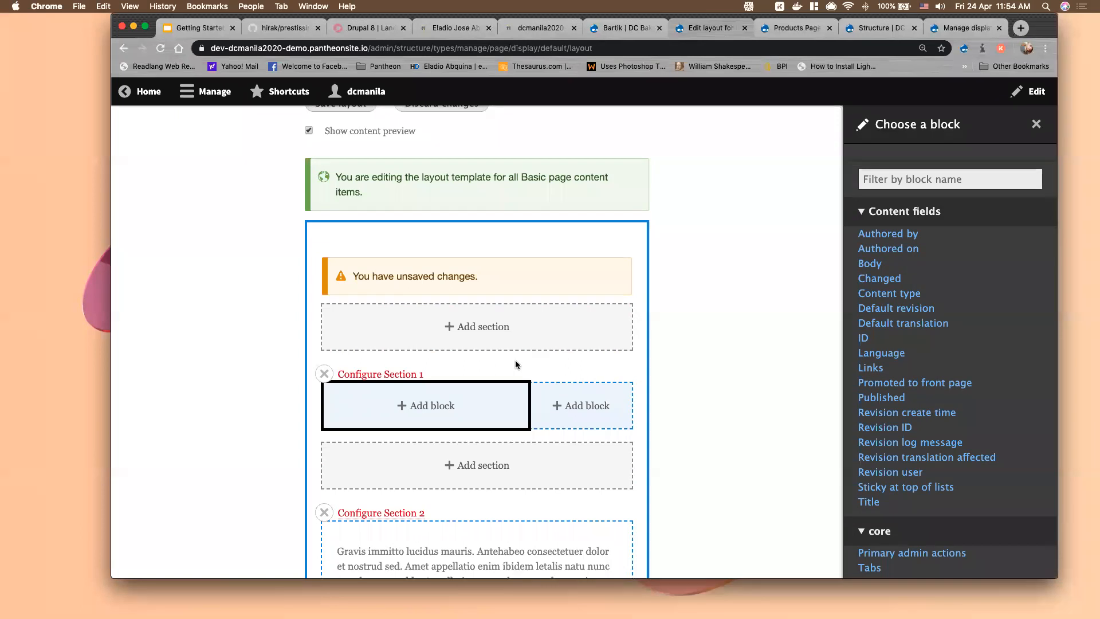
click(876, 213)
scroll(888, 394, down, 2)
scroll(887, 394, down, 1)
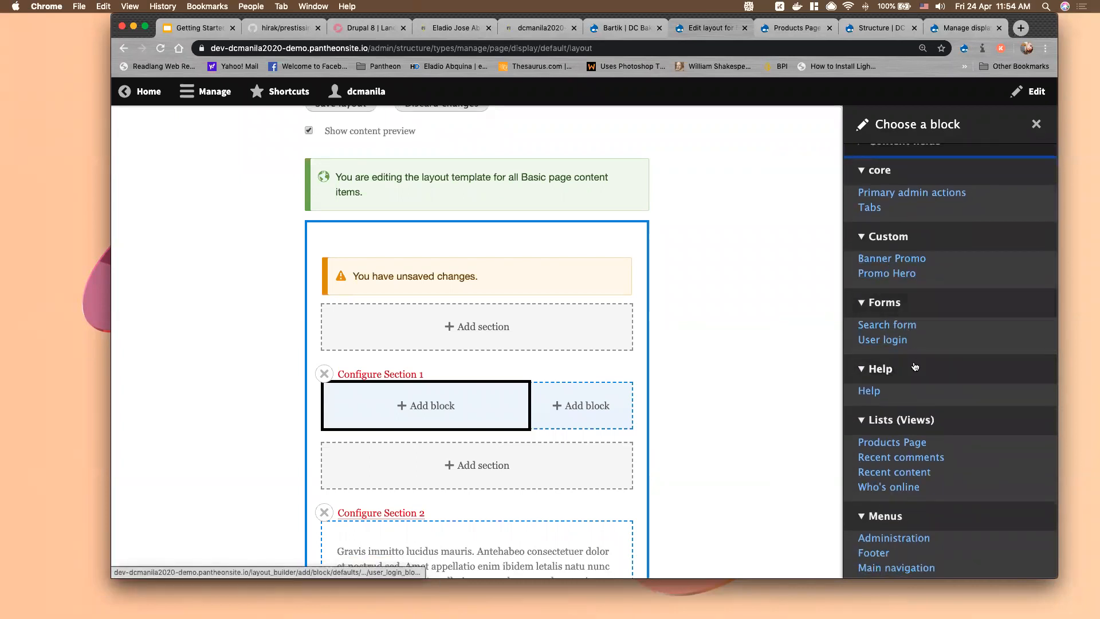
scroll(911, 355, down, 5)
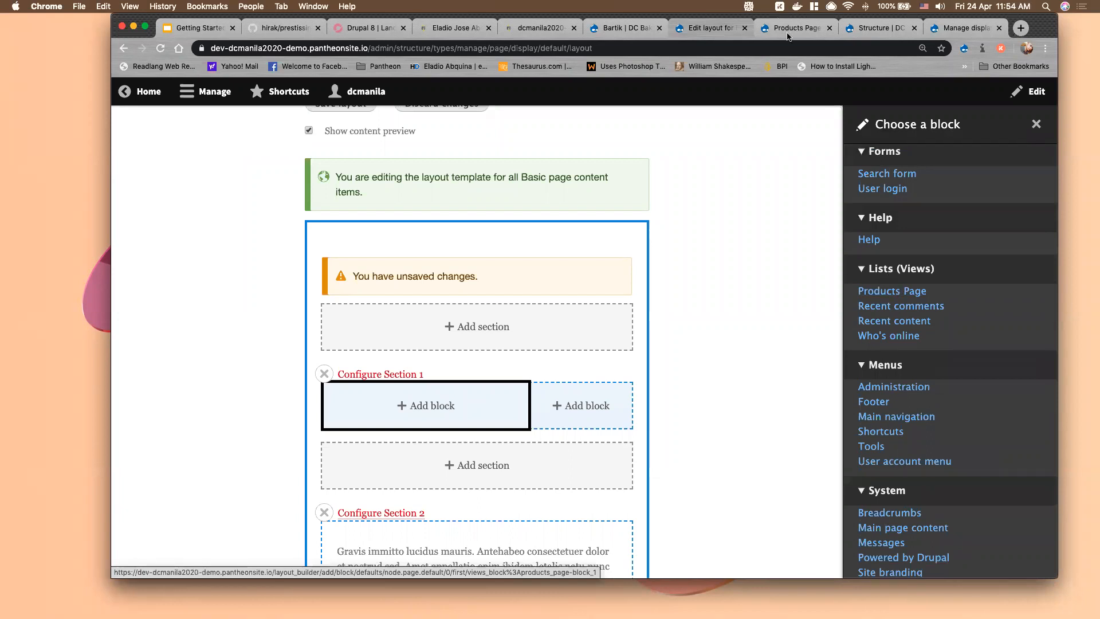
Check the saved Products Page view, then pick it as a block and close without placing
click(768, 32)
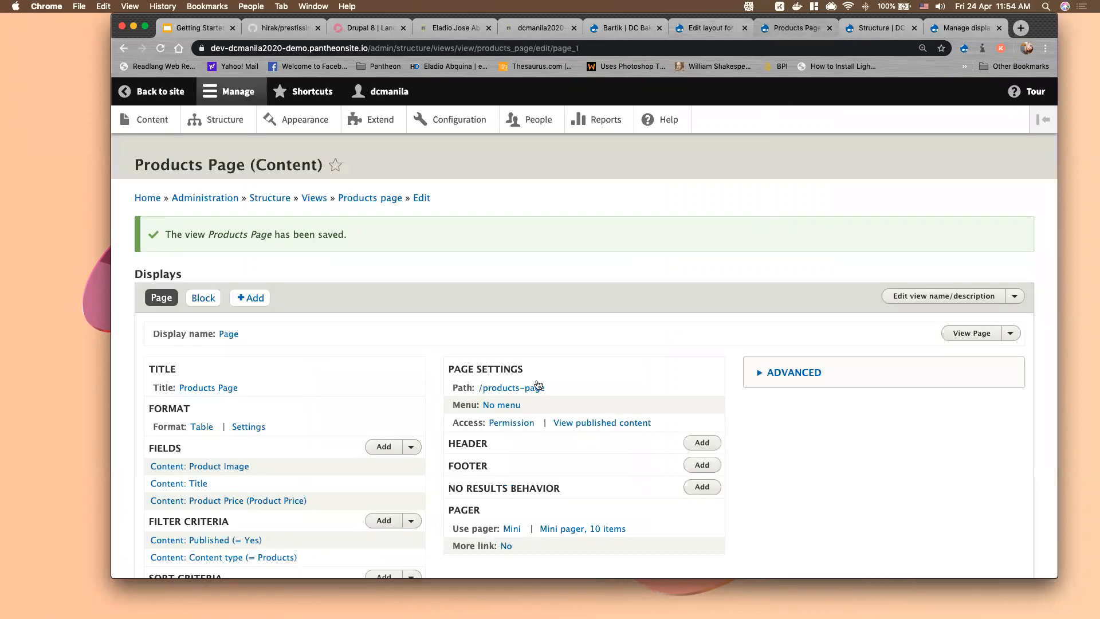
click(710, 28)
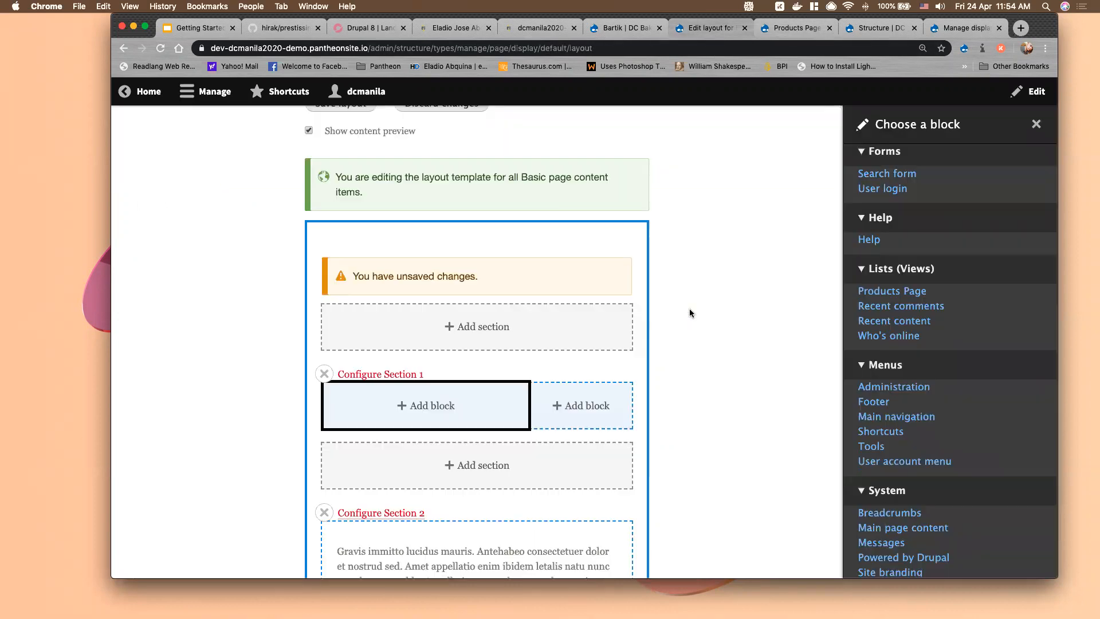
click(892, 292)
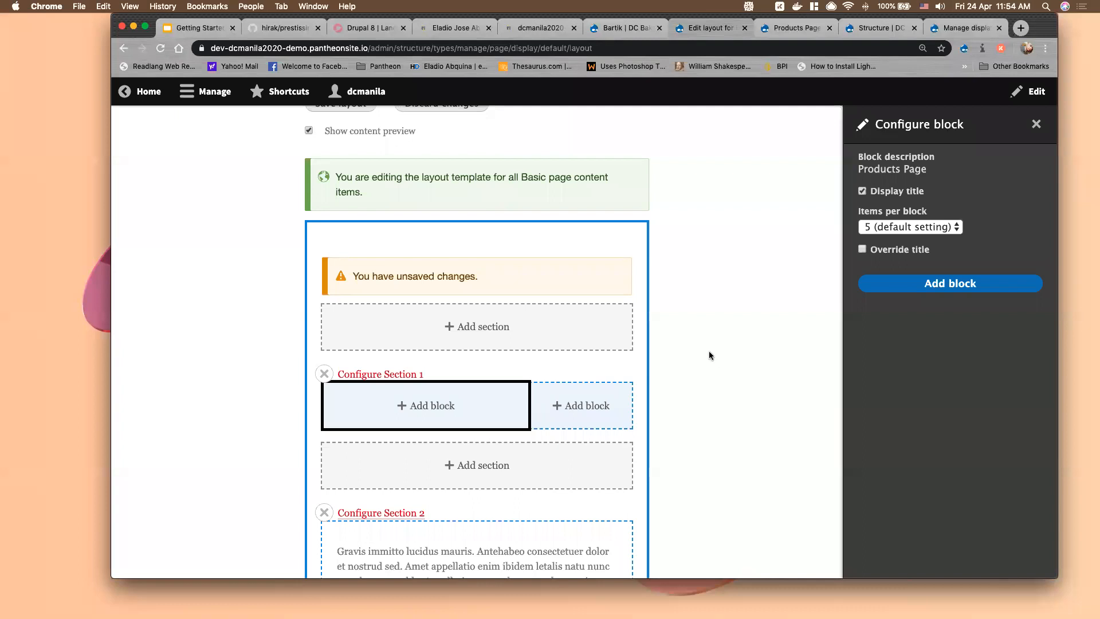
scroll(709, 351, up, 7)
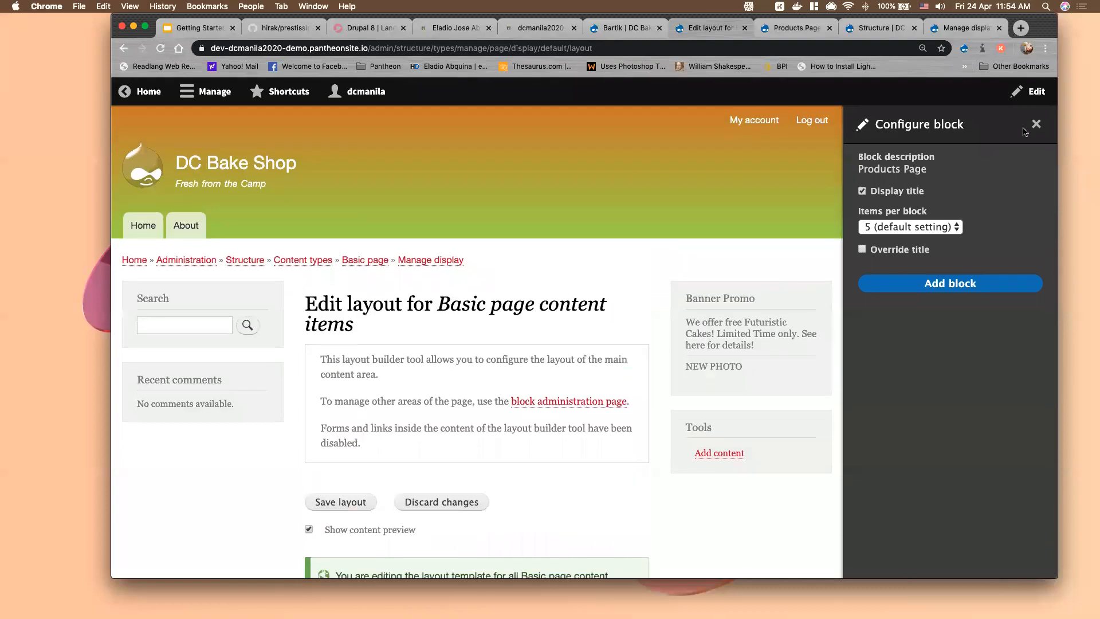
click(1036, 126)
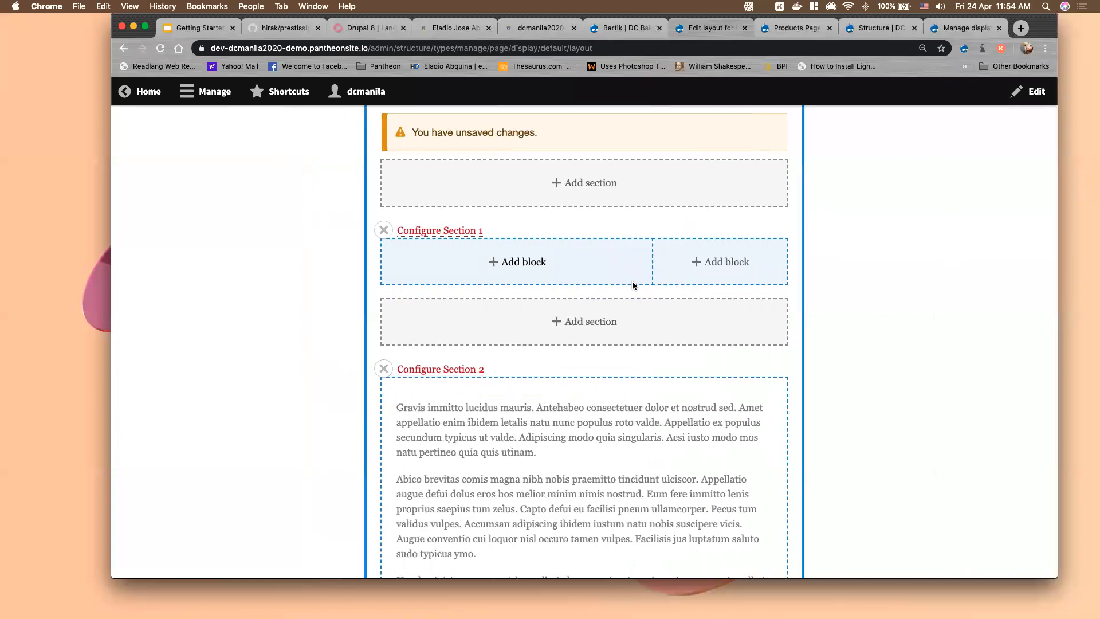
Discard the unsaved Basic page layout template edits and confirm the discard
scroll(636, 281, up, 9)
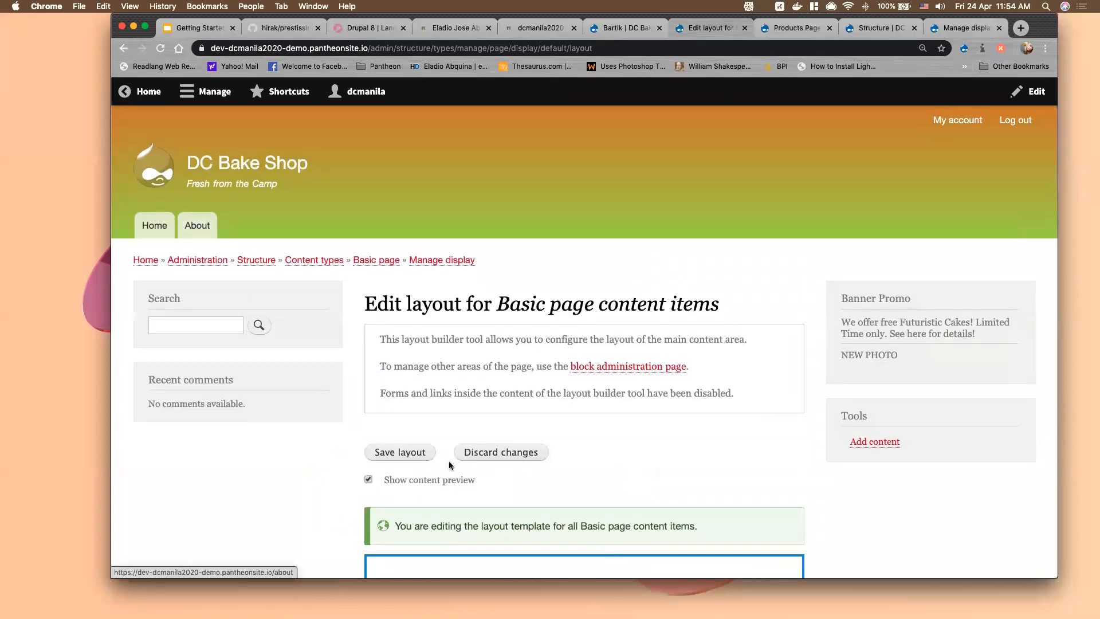
click(408, 453)
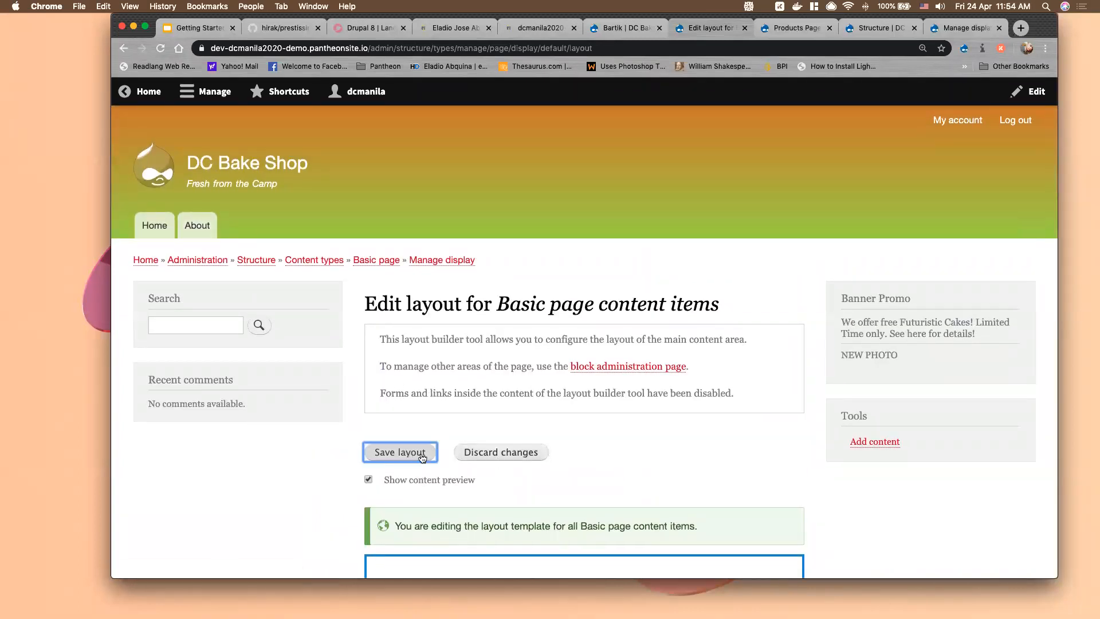
scroll(521, 469, down, 5)
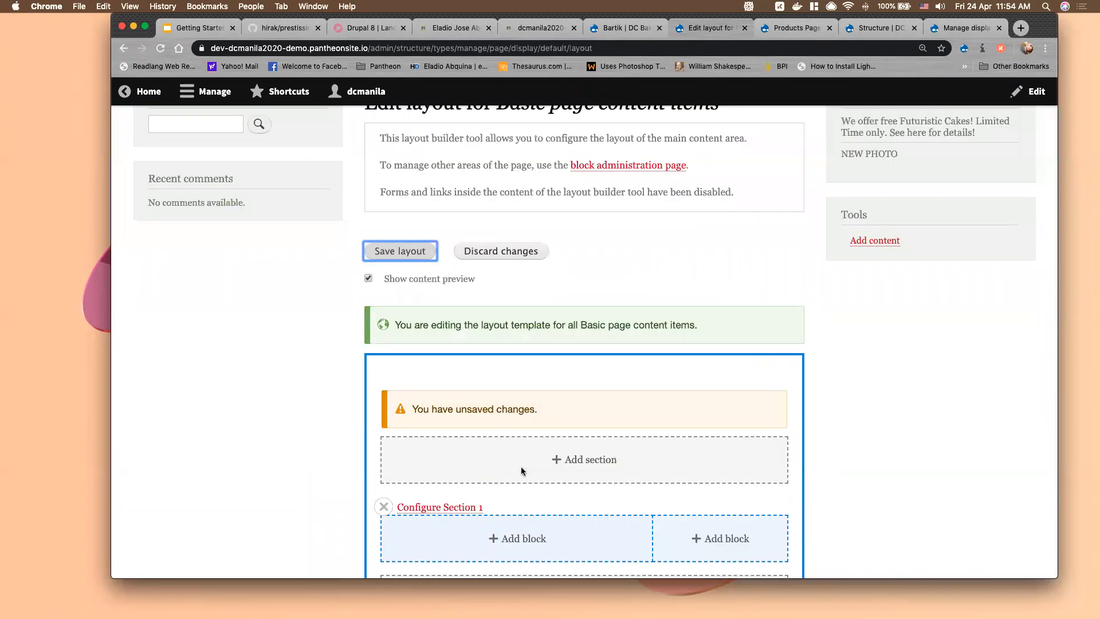
scroll(463, 403, up, 1)
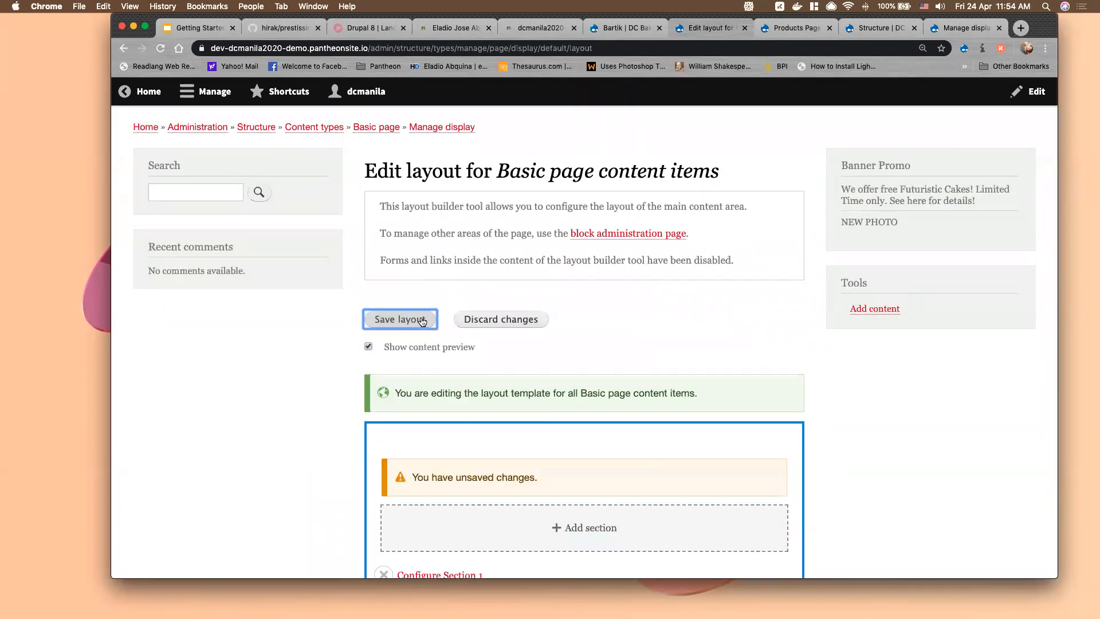
click(484, 321)
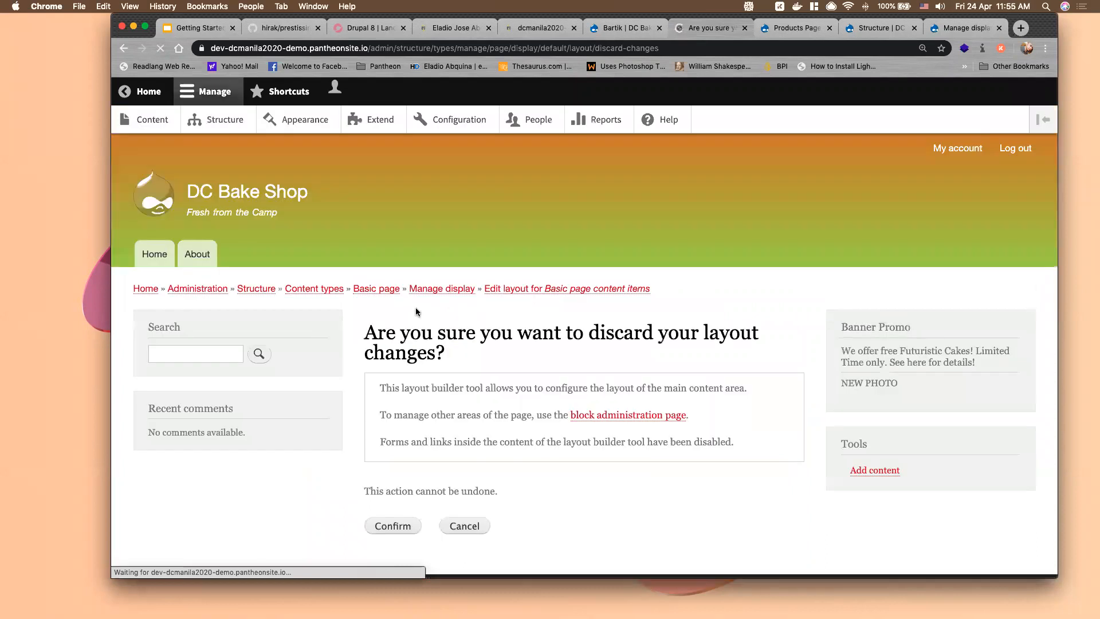
click(411, 526)
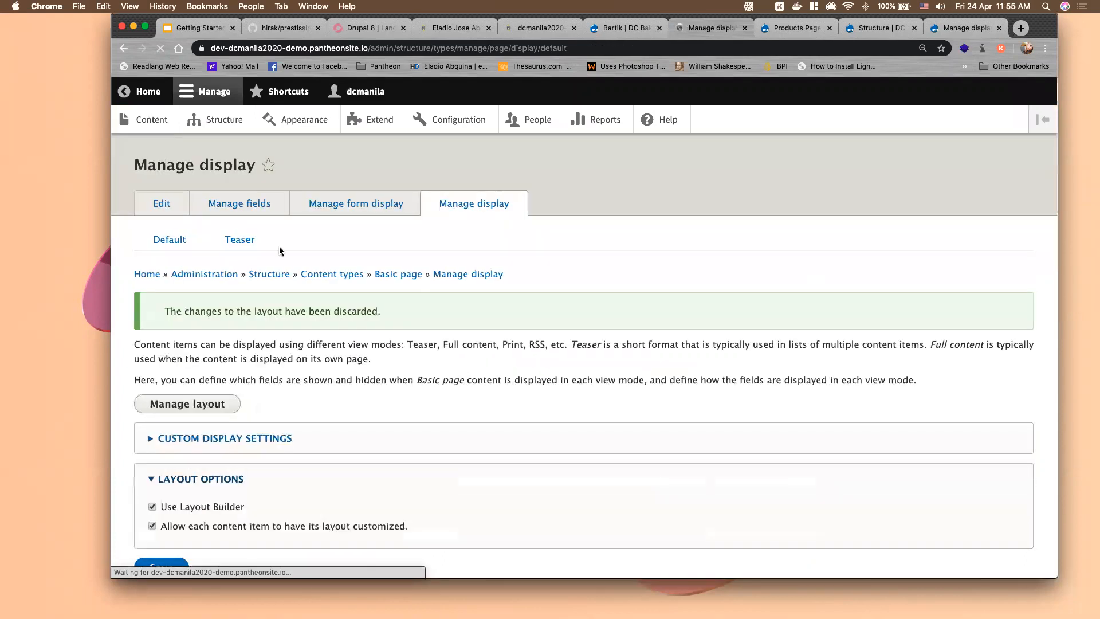
Start a new Basic page titled Products with URL alias /products
click(145, 122)
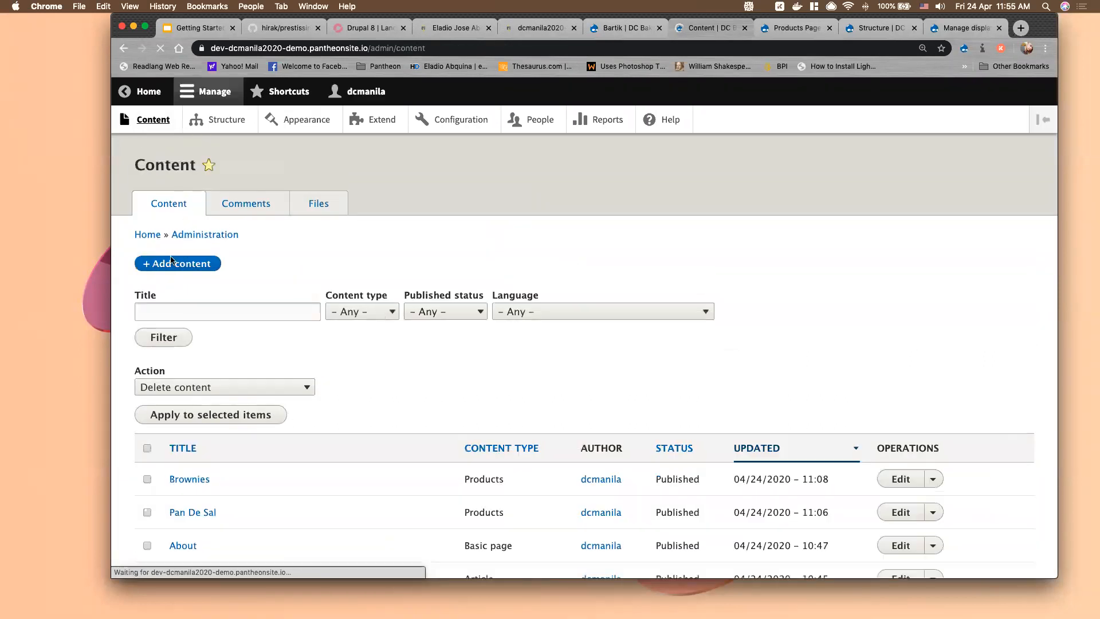
scroll(290, 442, down, 2)
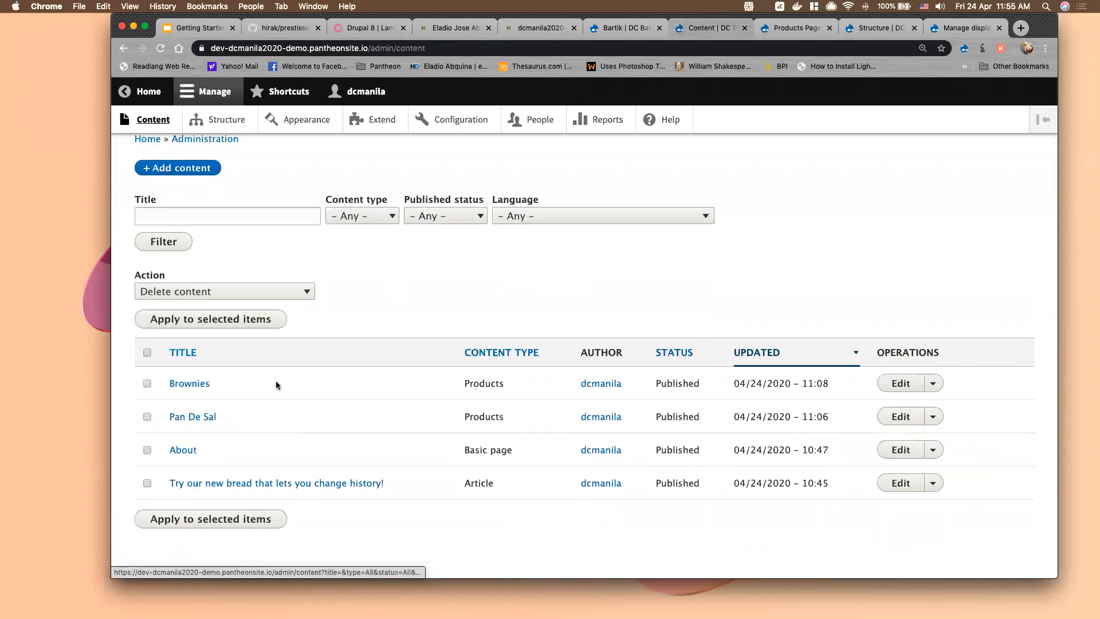
click(205, 195)
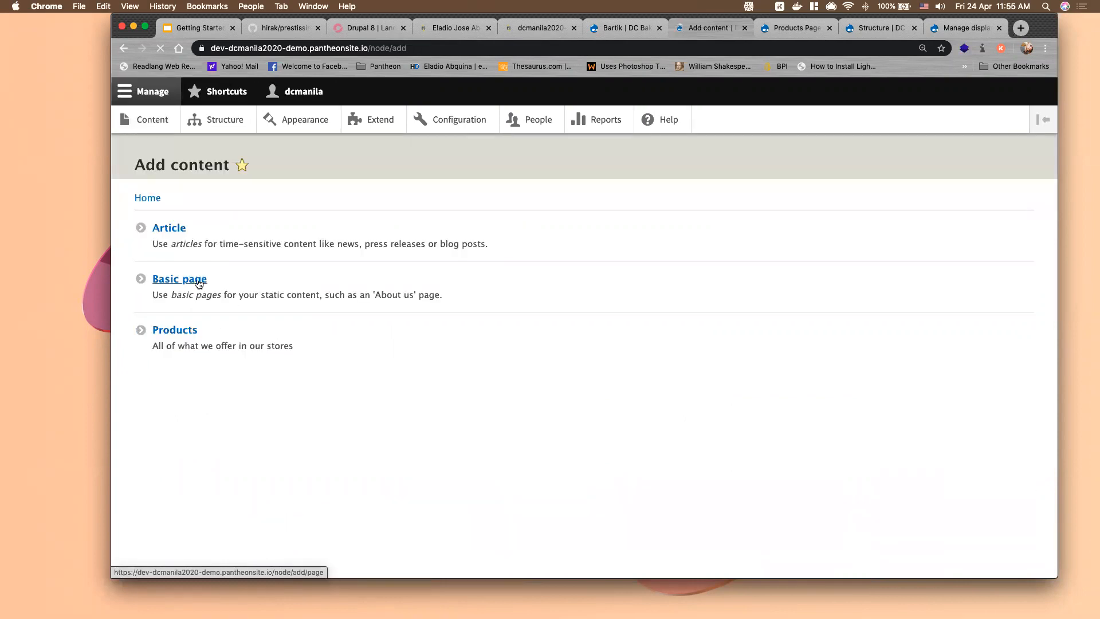
click(199, 284)
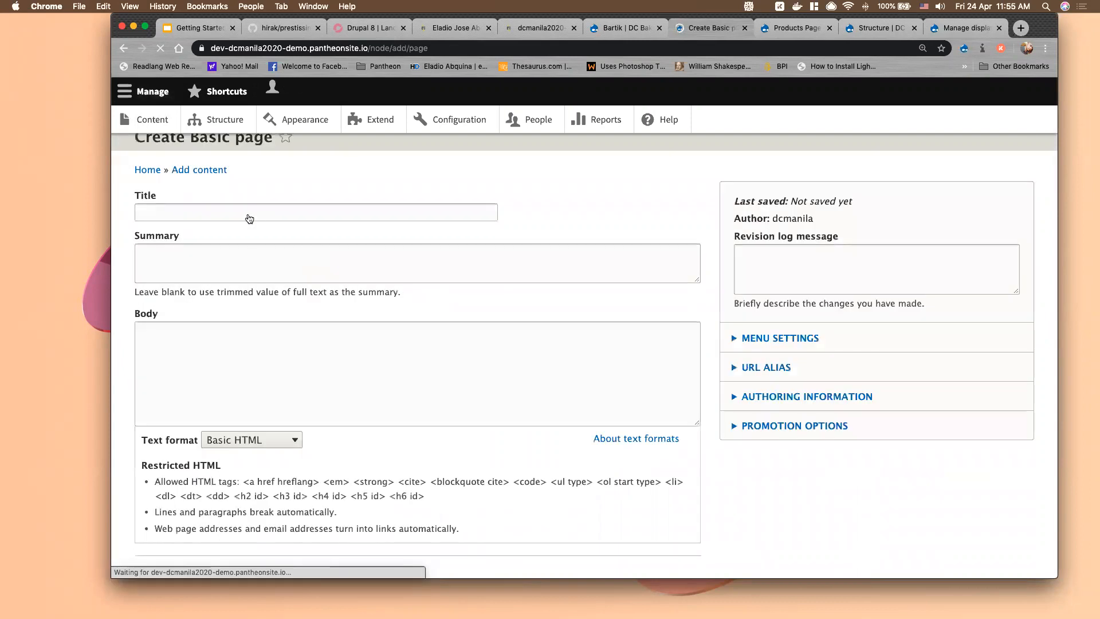
click(239, 236)
text(Produc)
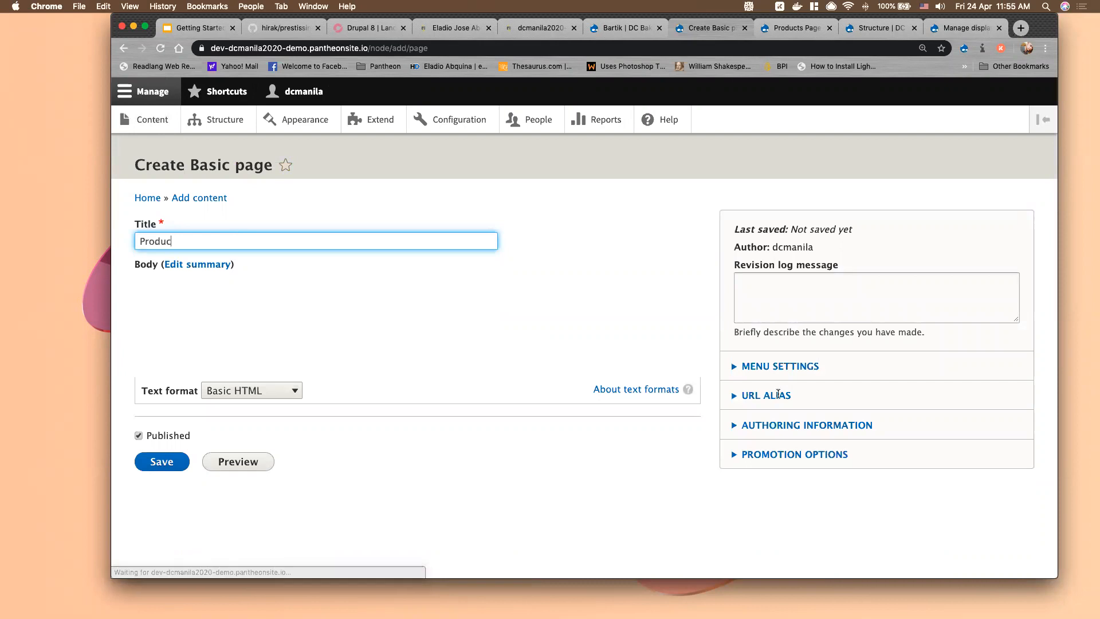
text(ts)
click(766, 395)
click(777, 438)
text(/p)
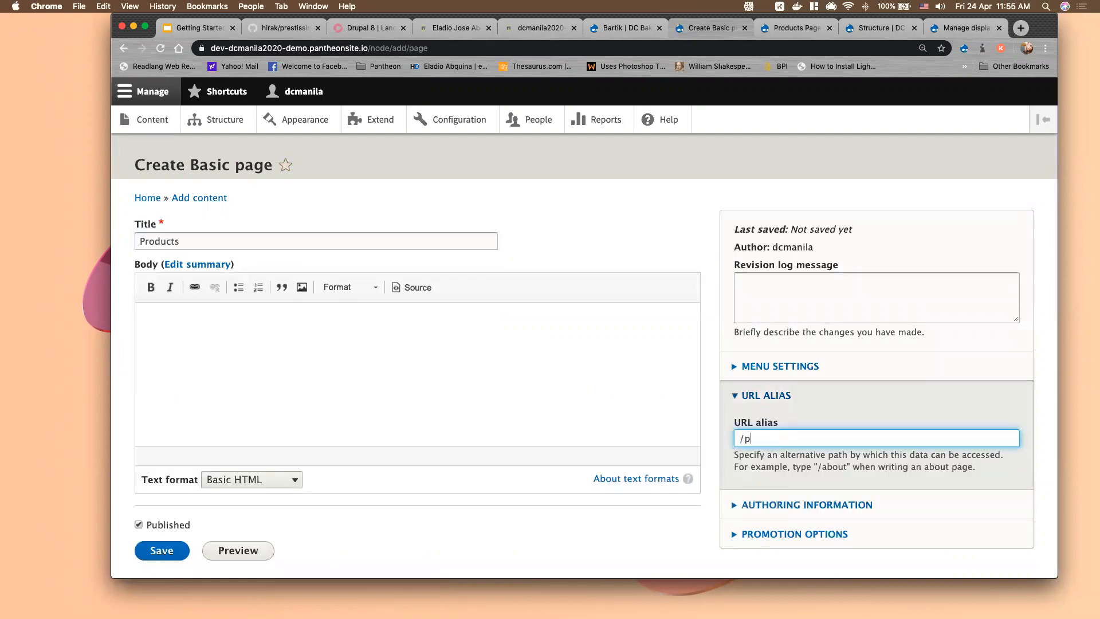
Give the page a menu link under About with weight 3, and save it
click(784, 360)
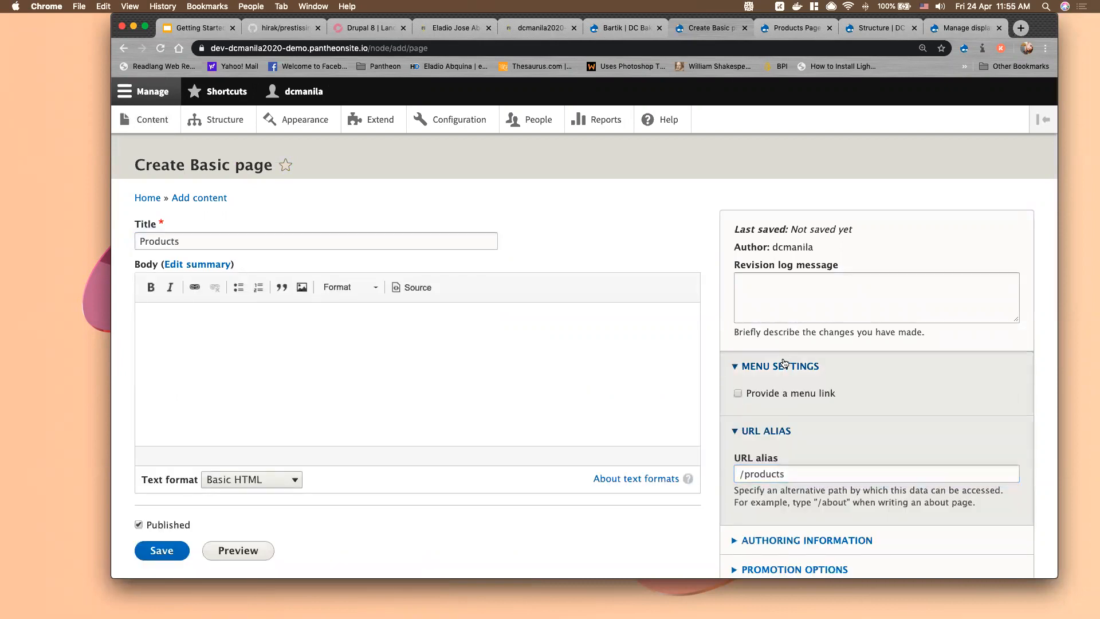
click(767, 397)
click(770, 525)
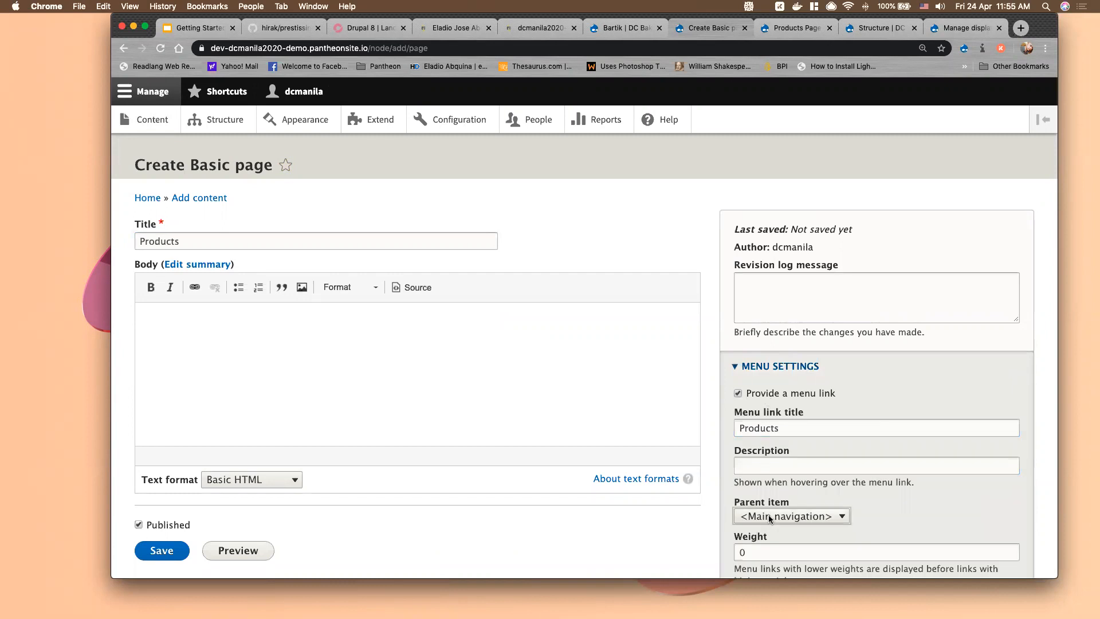
click(768, 545)
key(Tab)
text(3)
scroll(184, 321, down, 3)
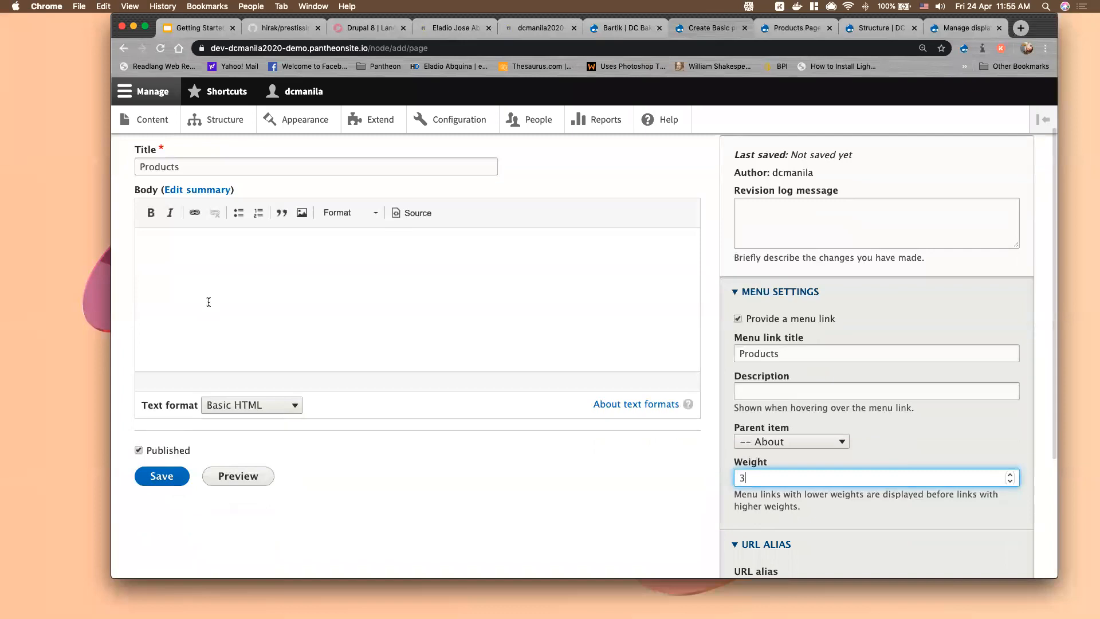
scroll(208, 302, up, 3)
scroll(273, 339, down, 10)
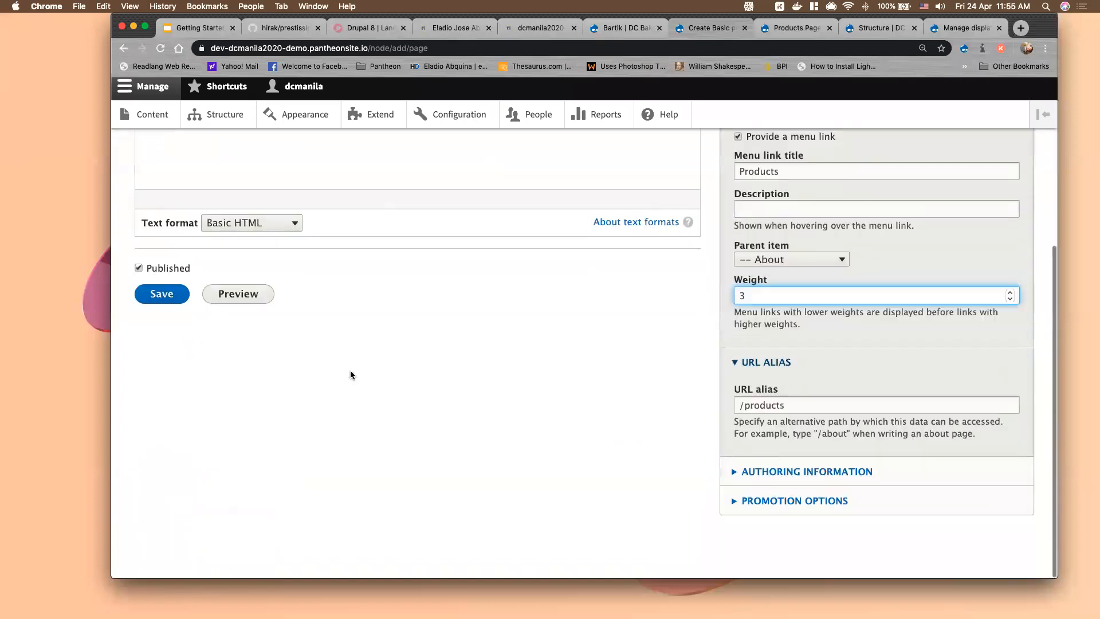
click(163, 300)
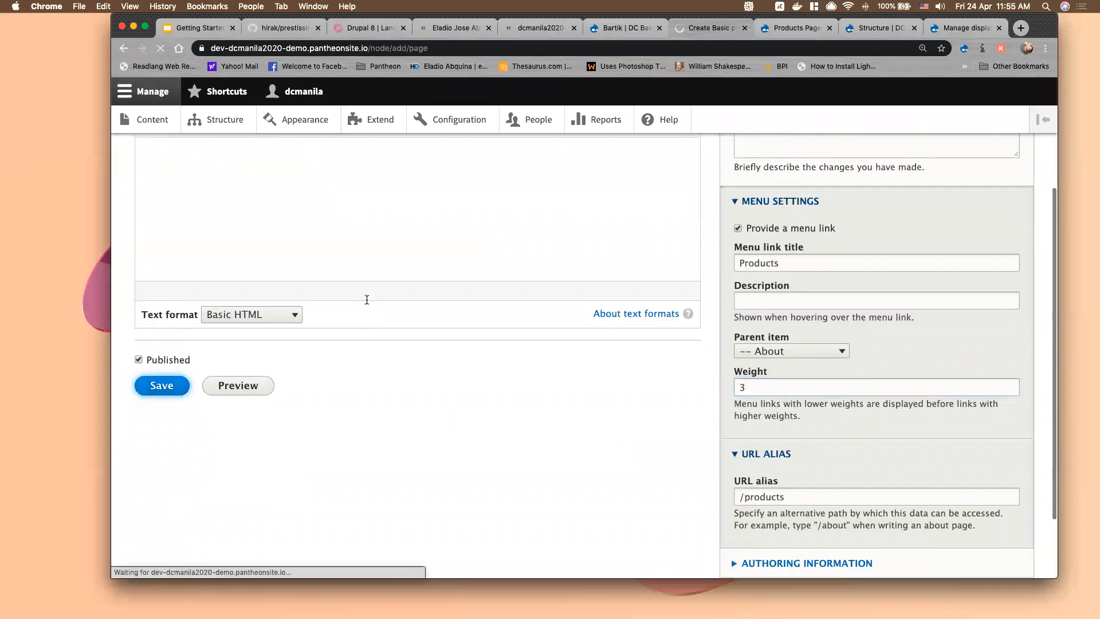
scroll(361, 292, up, 3)
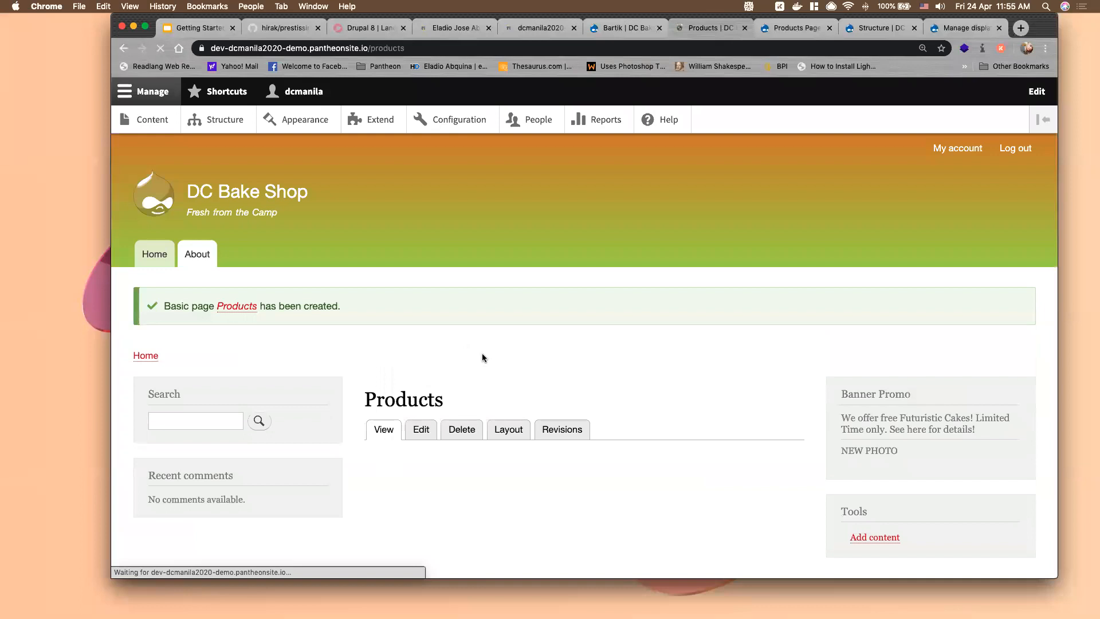
Open the Layout editor of the new Products page
scroll(483, 359, down, 1)
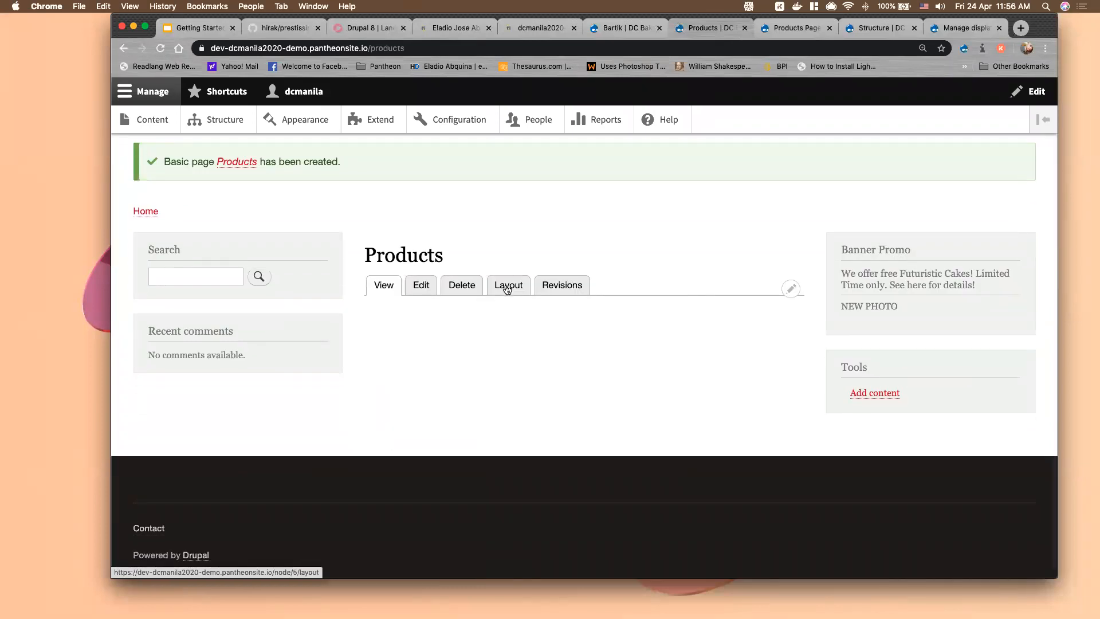
scroll(510, 291, up, 1)
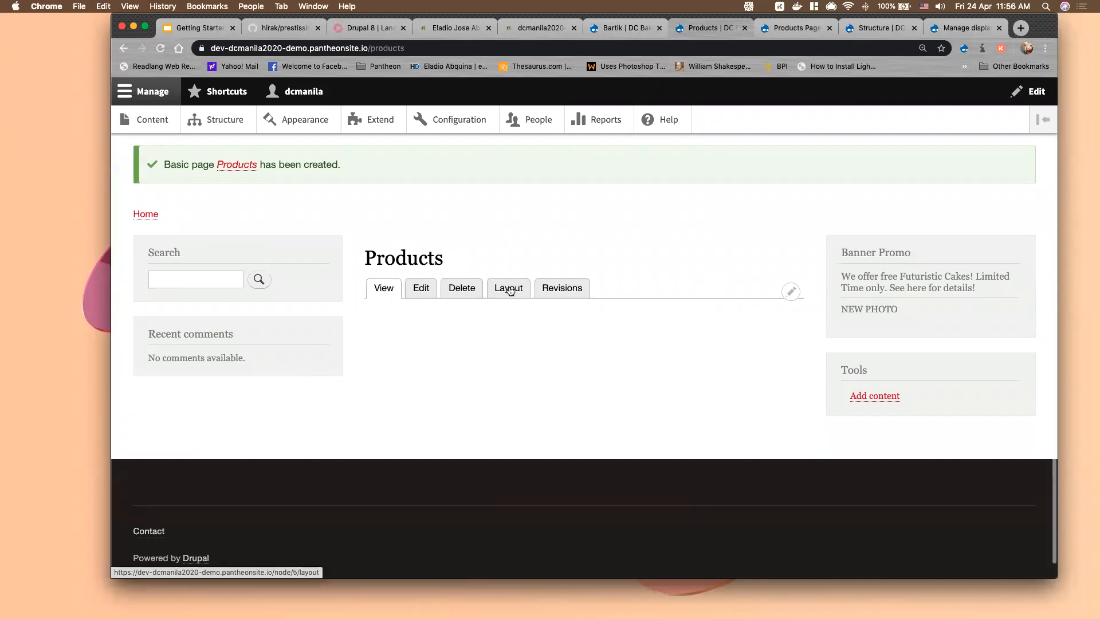
click(510, 291)
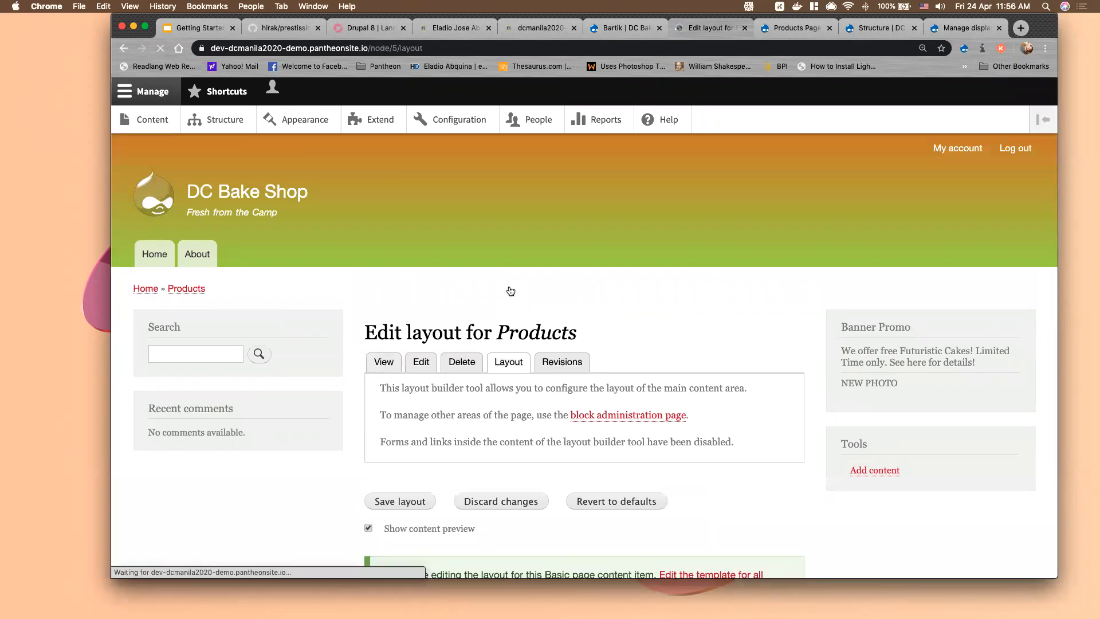
Begin adding a new section at the top, above Section 1
scroll(510, 291, down, 5)
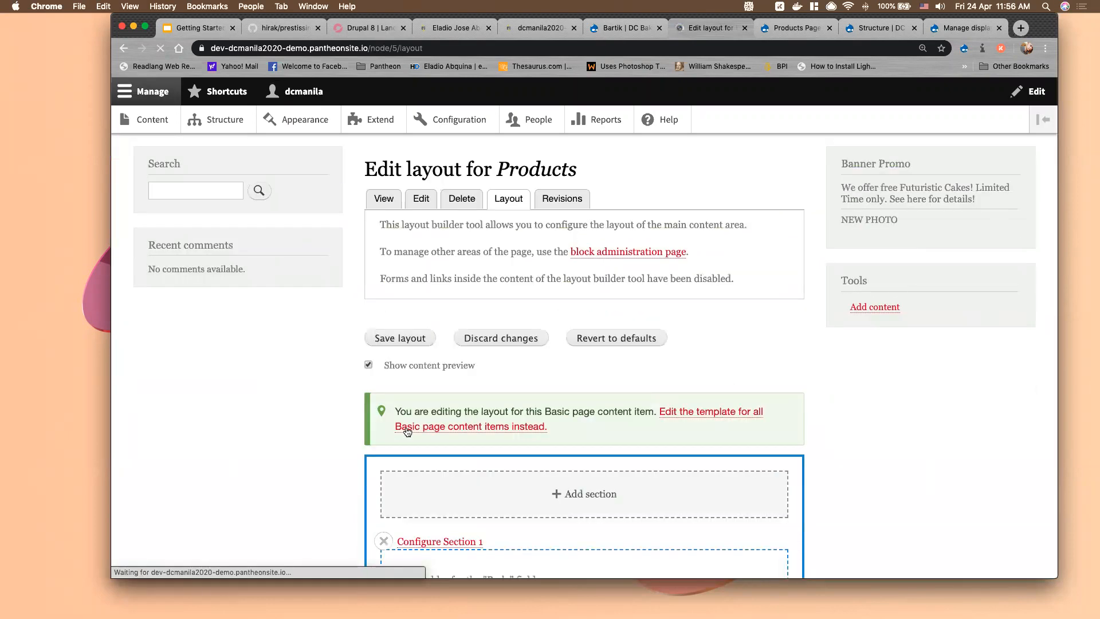
double_click(648, 412)
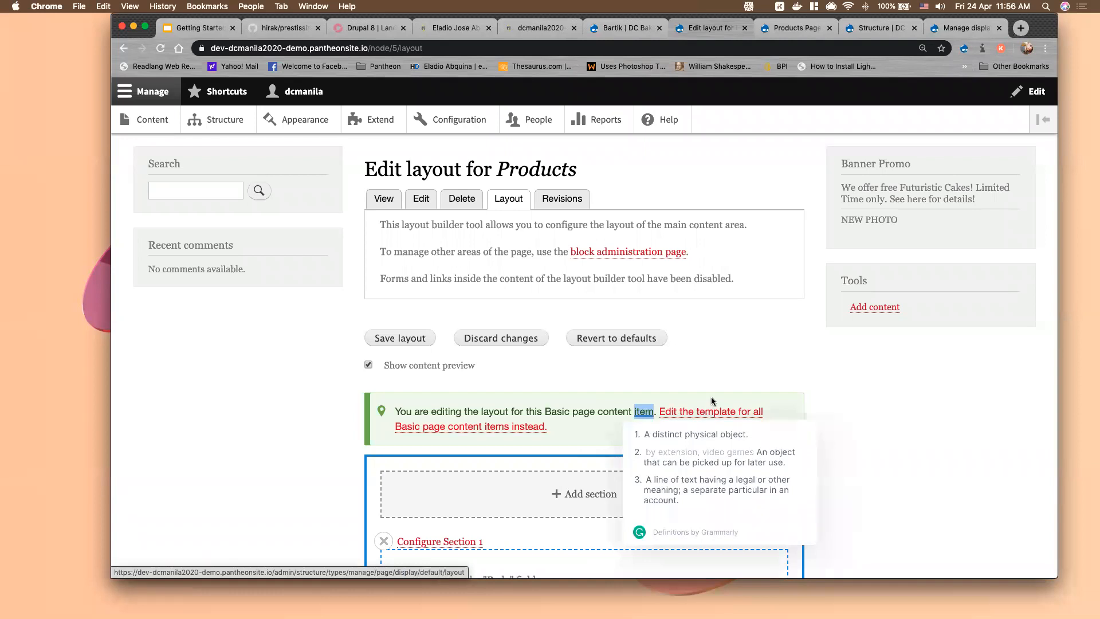
click(672, 382)
scroll(672, 382, down, 4)
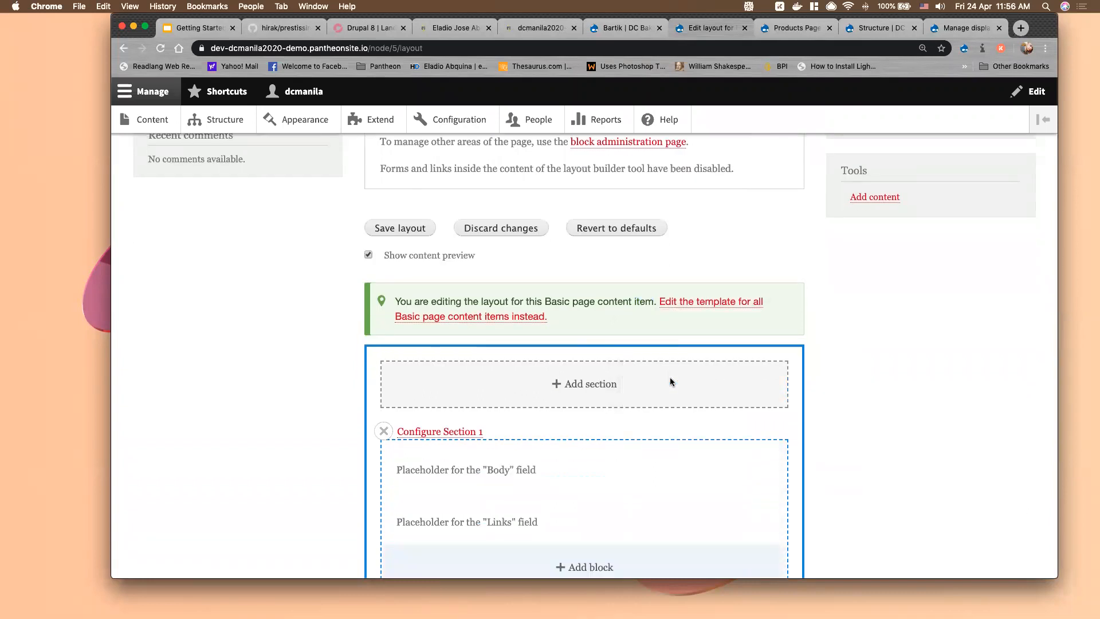
scroll(671, 381, down, 3)
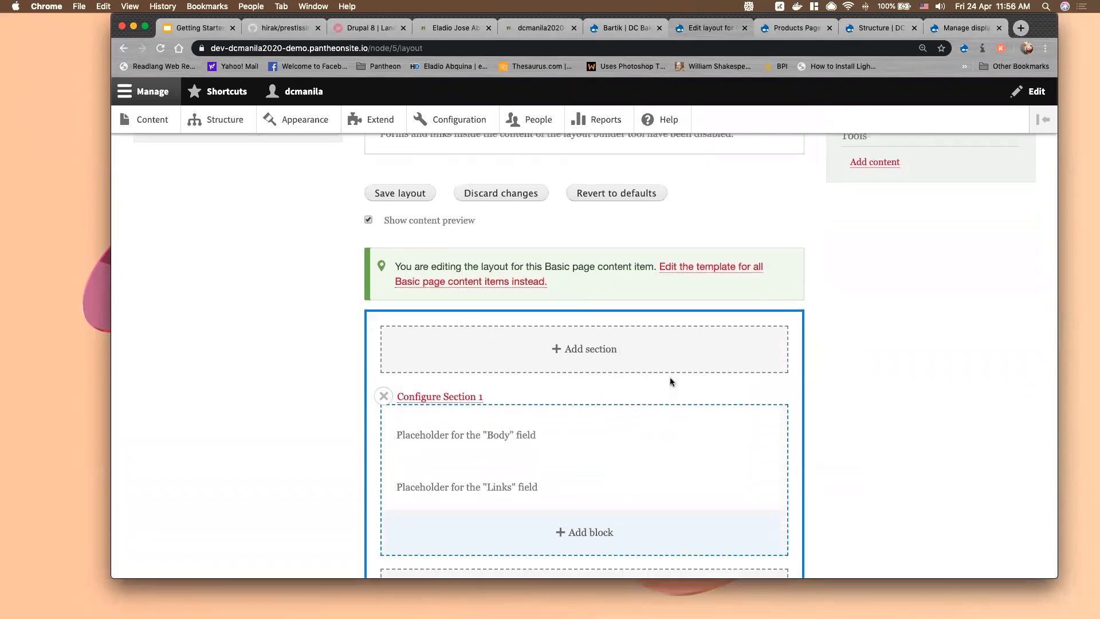
scroll(672, 379, down, 1)
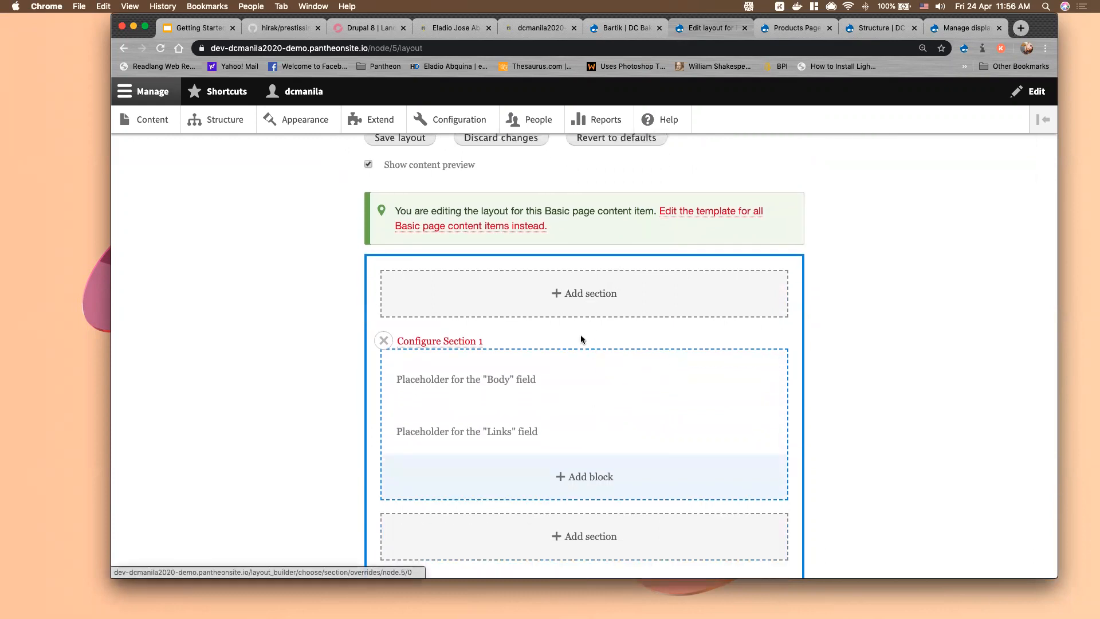
scroll(581, 339, down, 3)
scroll(581, 236, up, 1)
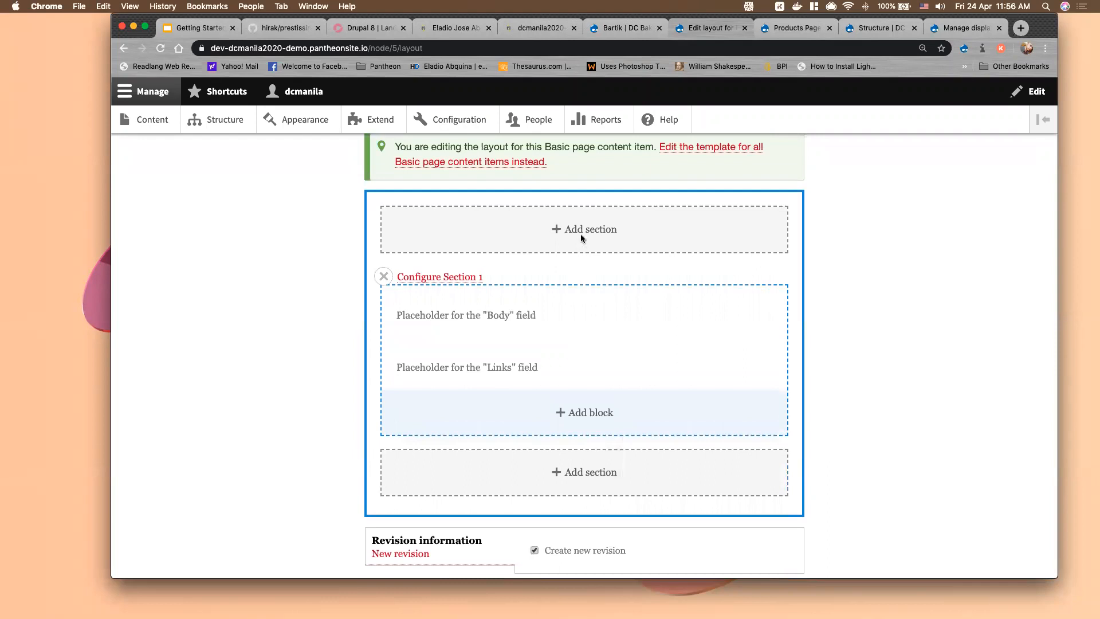
click(582, 232)
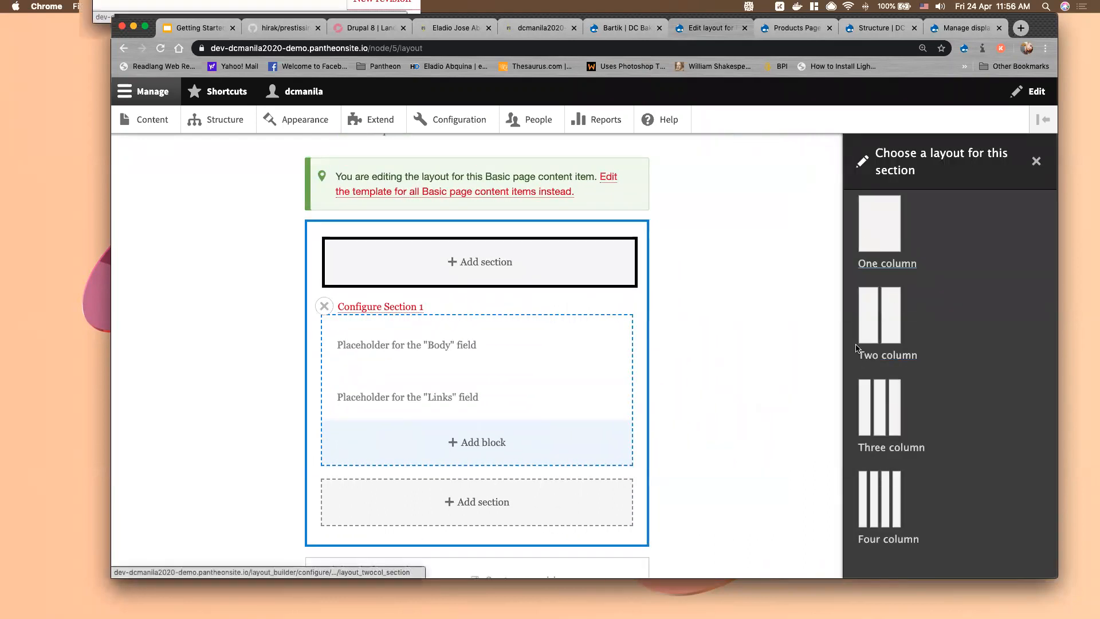
Add a 50%/50% two-column section, then a 67%/33% two-column section above it
click(881, 319)
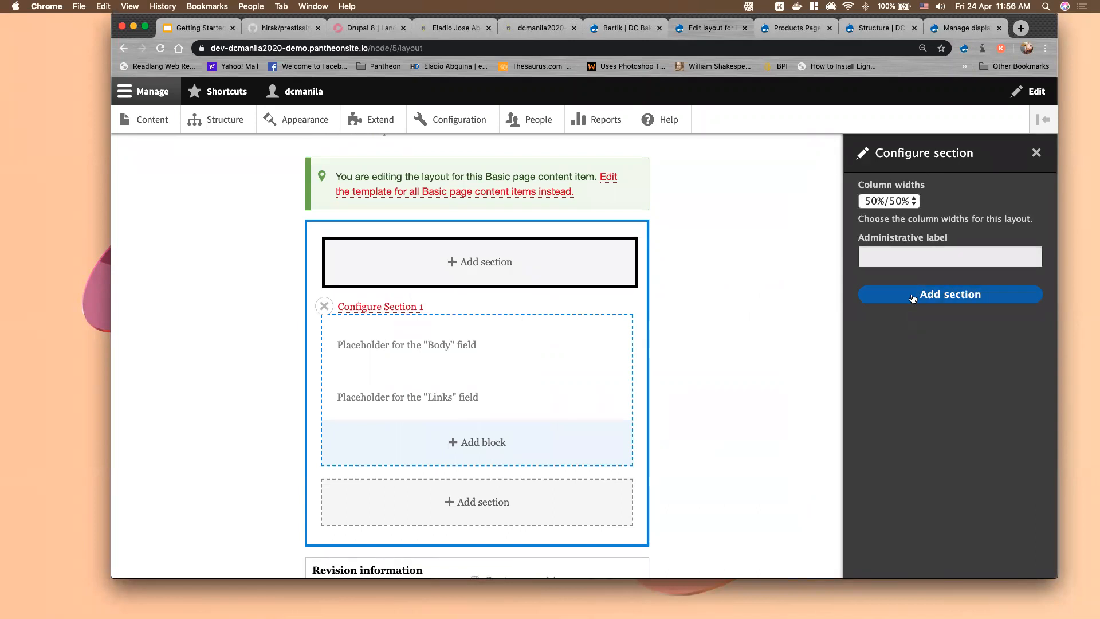
click(912, 296)
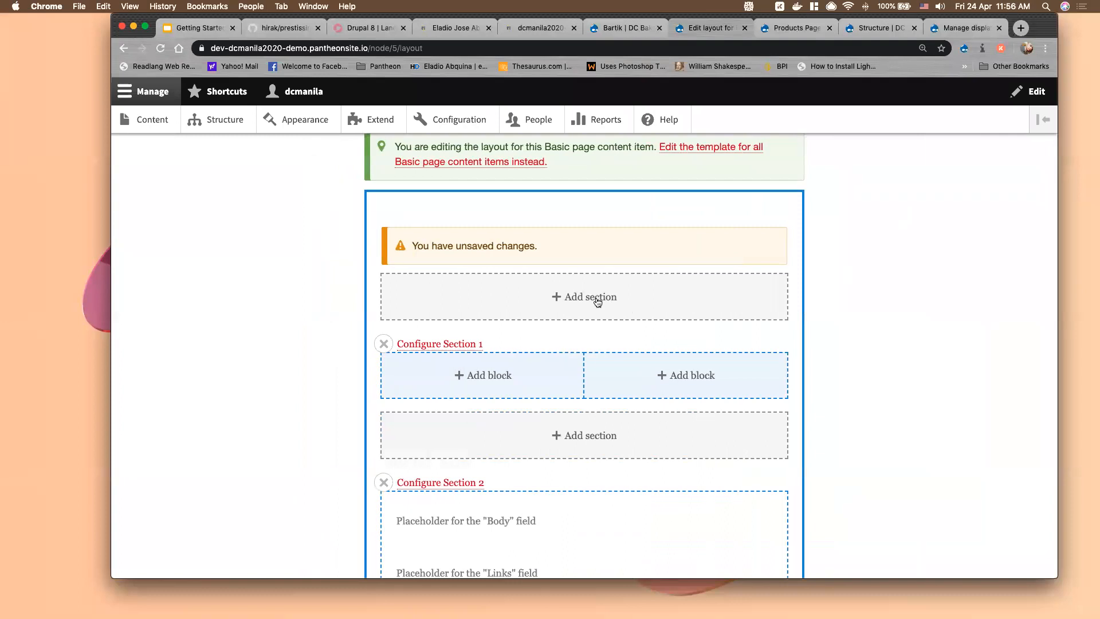
click(597, 302)
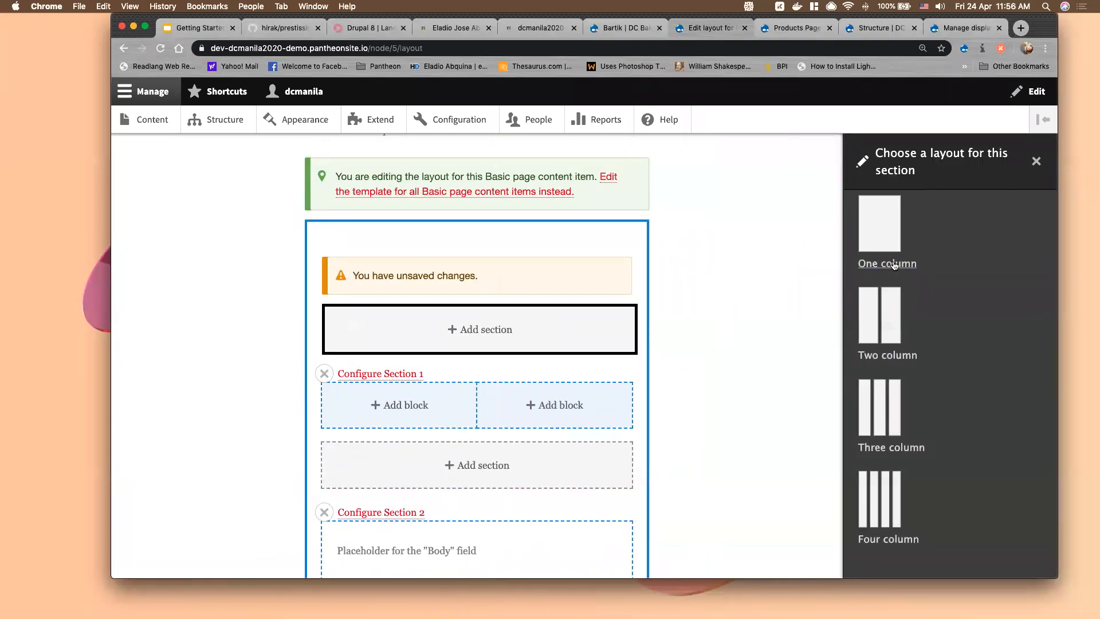
click(887, 356)
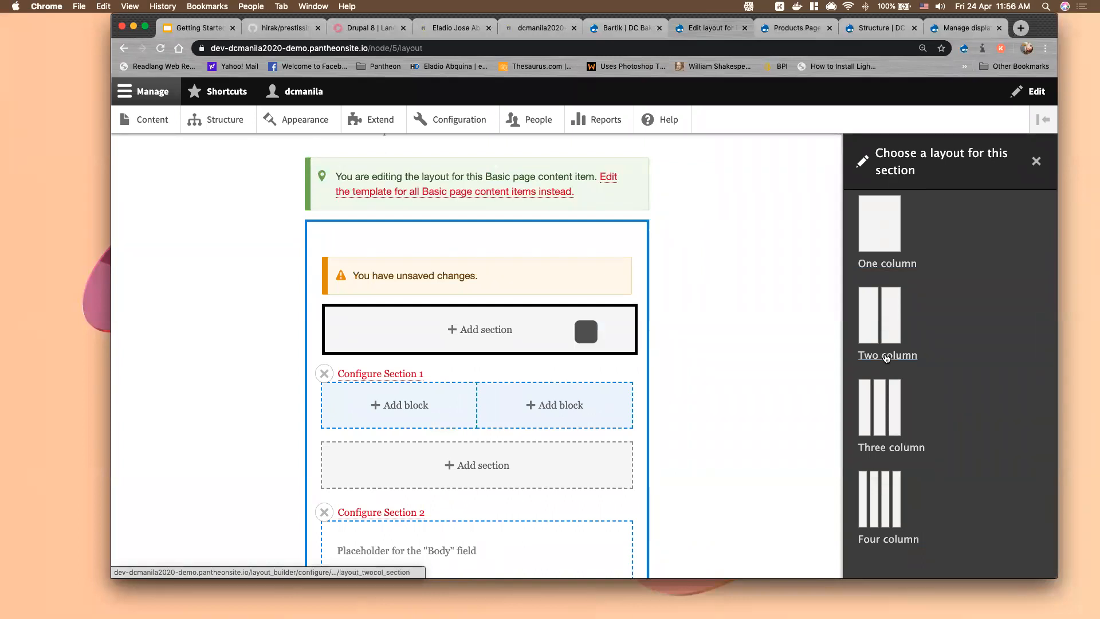
click(890, 202)
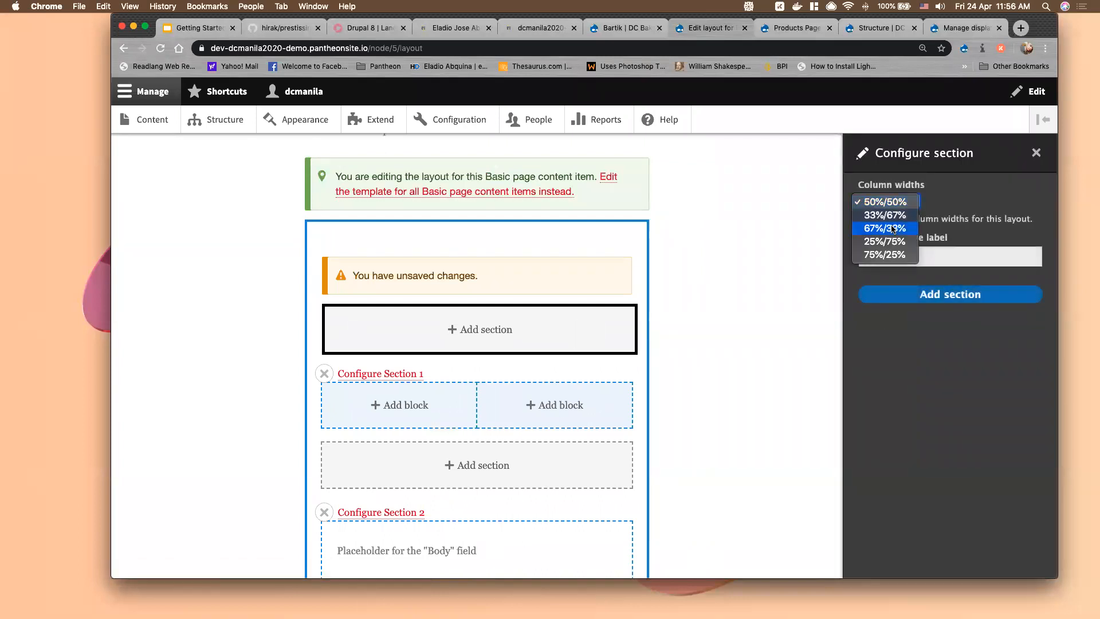
click(891, 229)
click(958, 305)
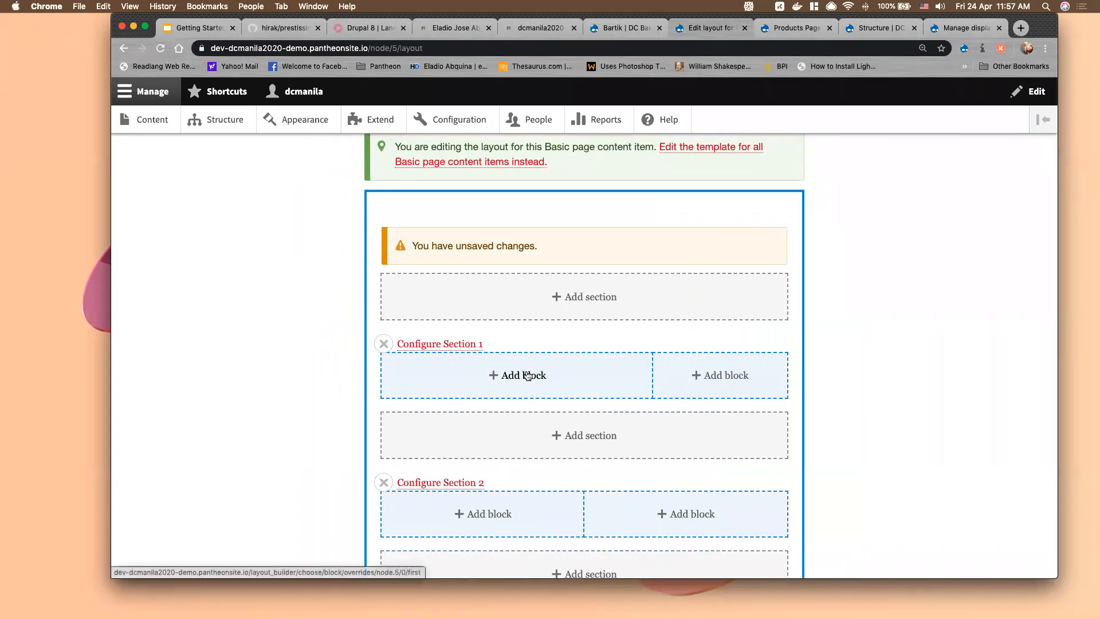
Place the Products Page view in Section 1's wide left column
click(528, 375)
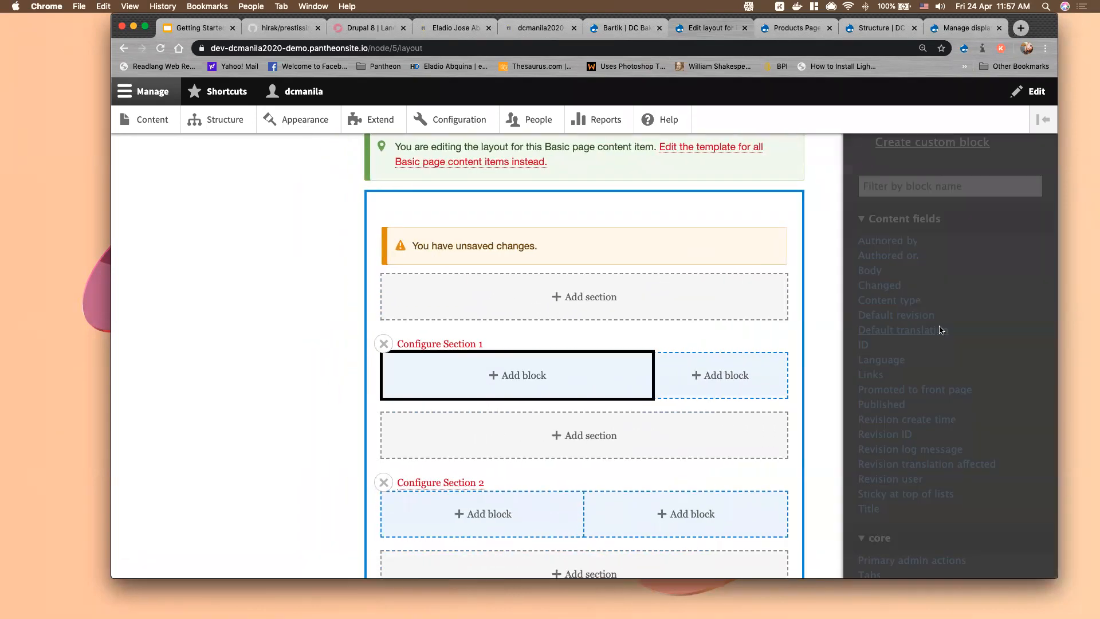
scroll(933, 376, down, 5)
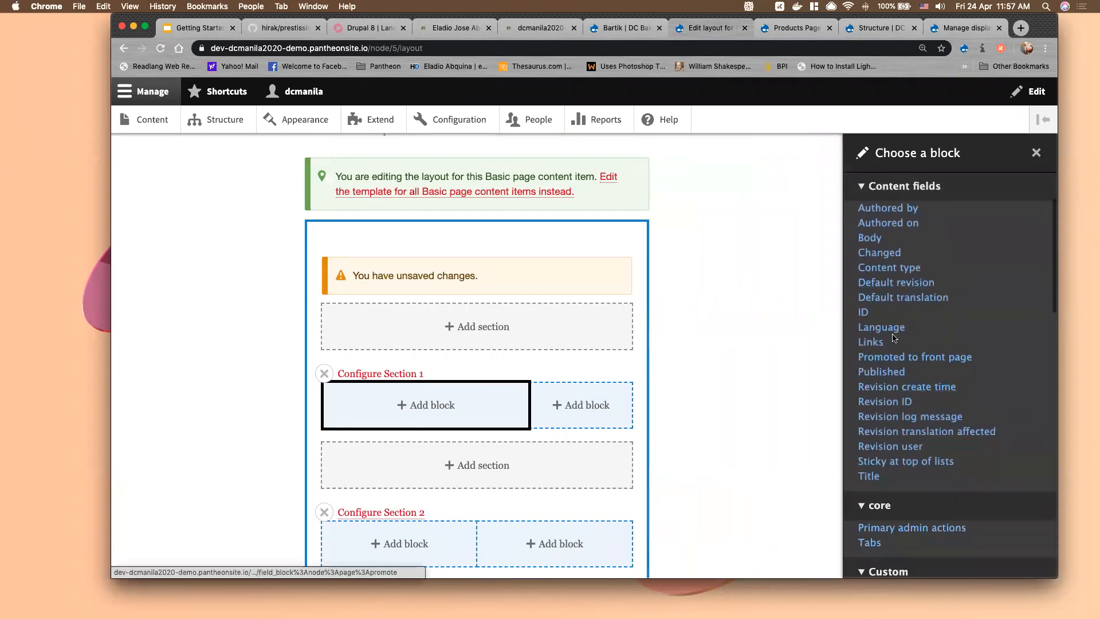
scroll(912, 330, down, 3)
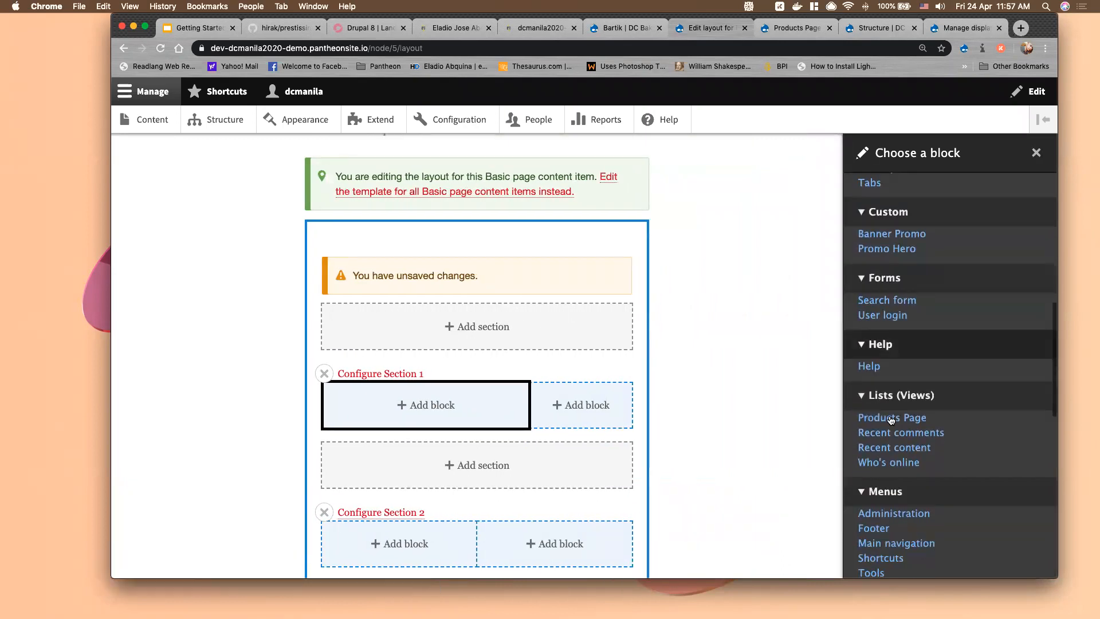
click(897, 407)
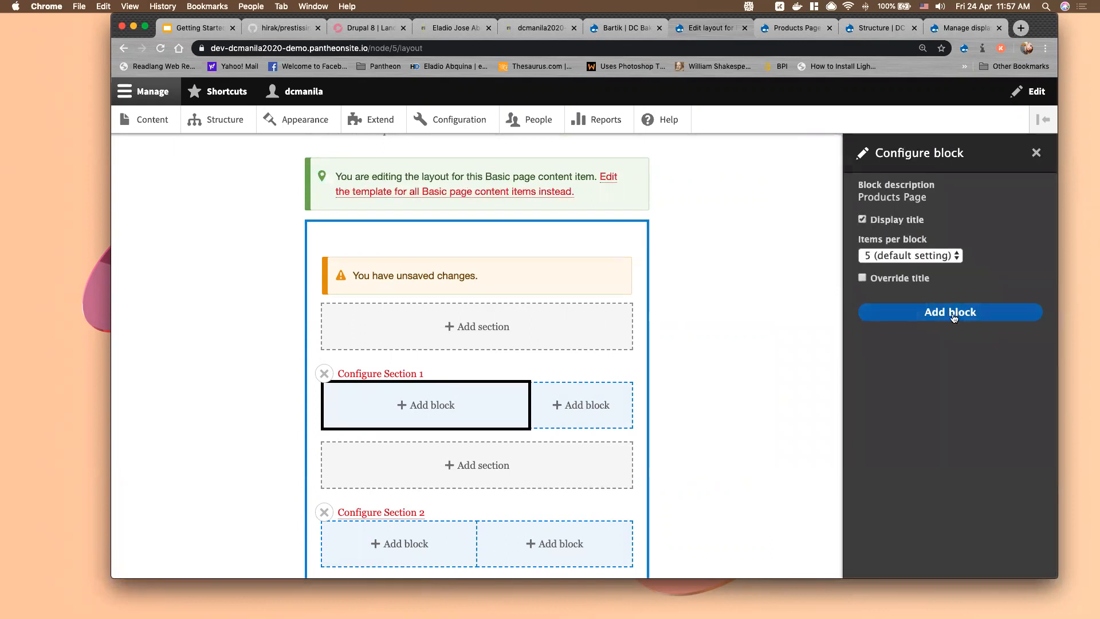
click(940, 313)
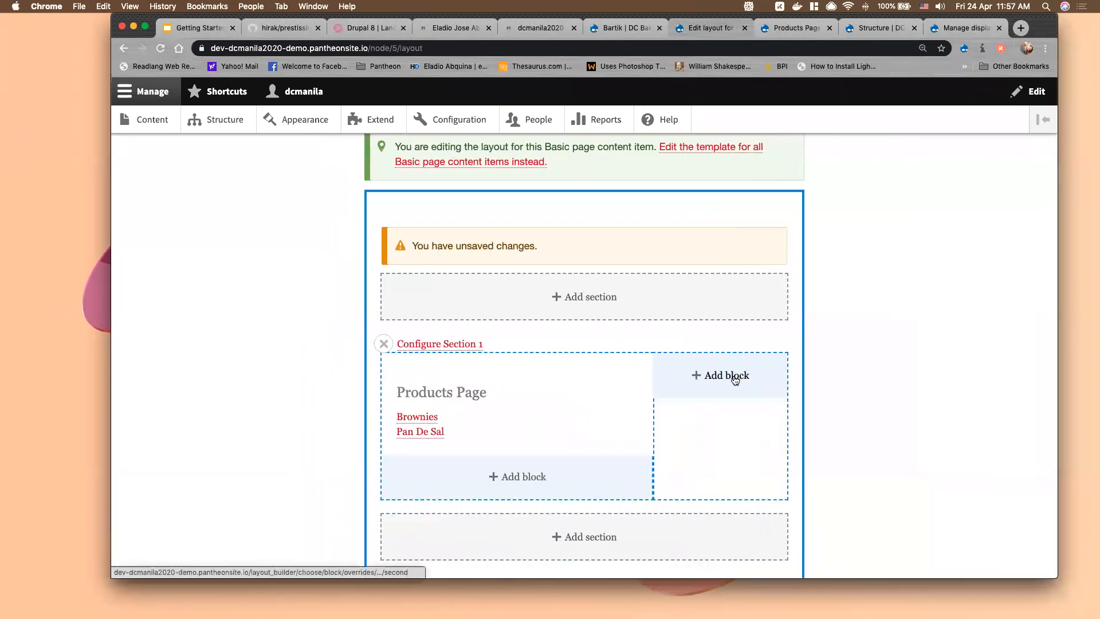
Place the Banner Promo block in Section 1's narrow right column
click(735, 380)
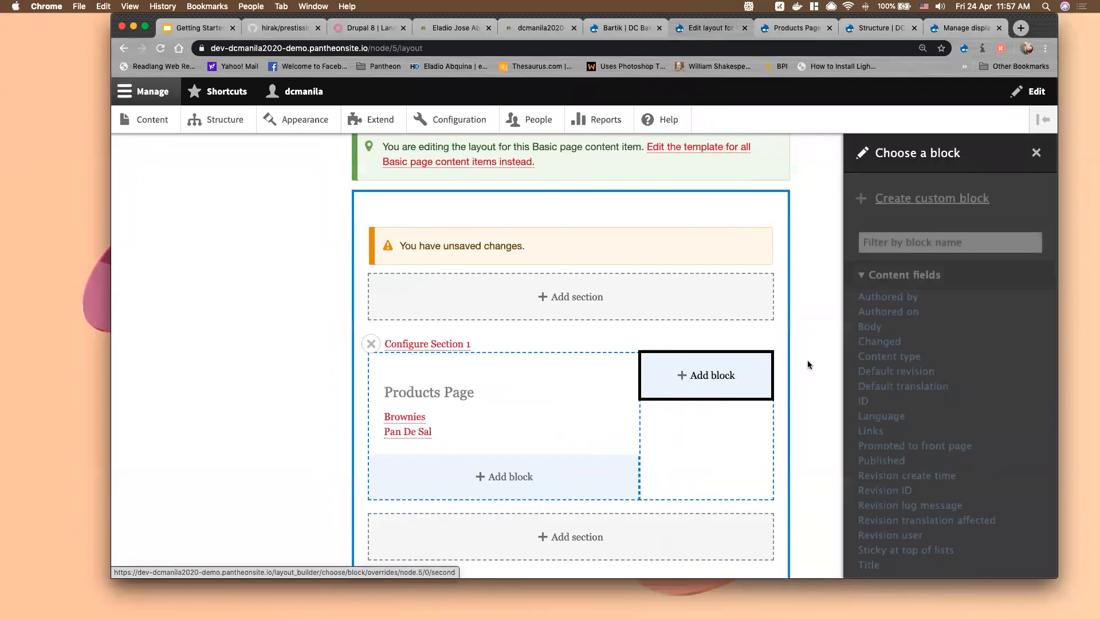
scroll(960, 434, down, 10)
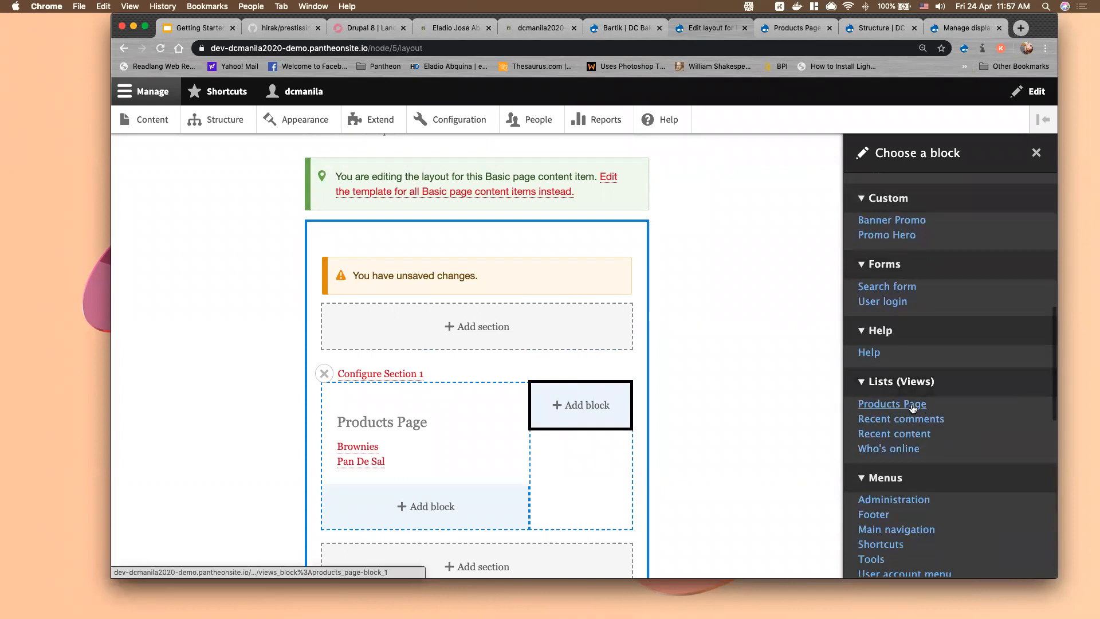
scroll(917, 404, down, 1)
scroll(917, 326, up, 3)
scroll(916, 321, up, 1)
click(912, 302)
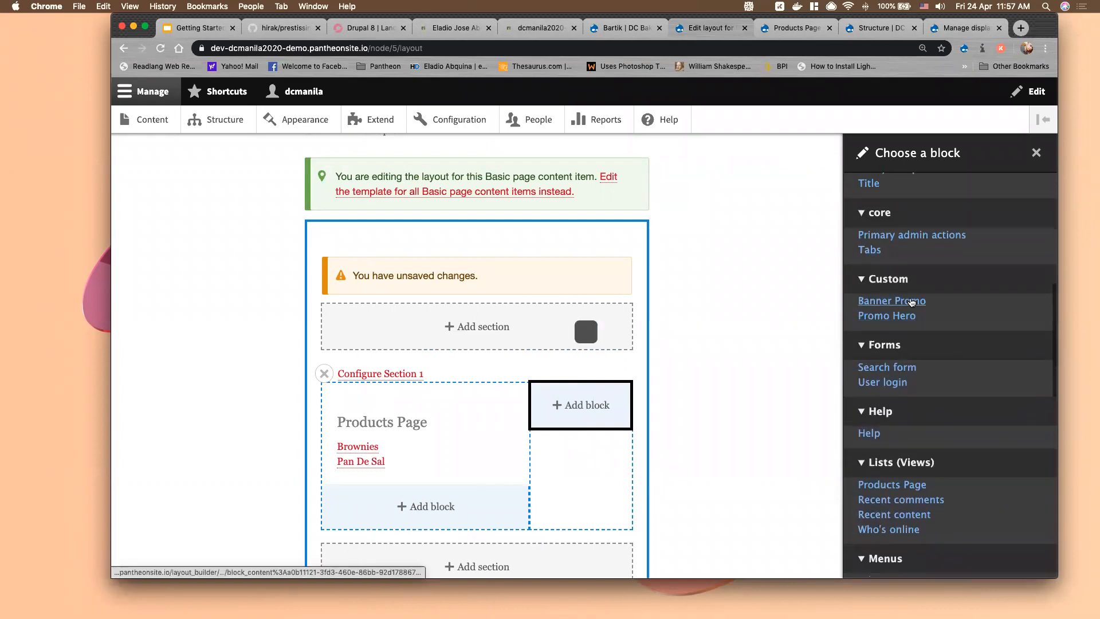
scroll(533, 527, down, 5)
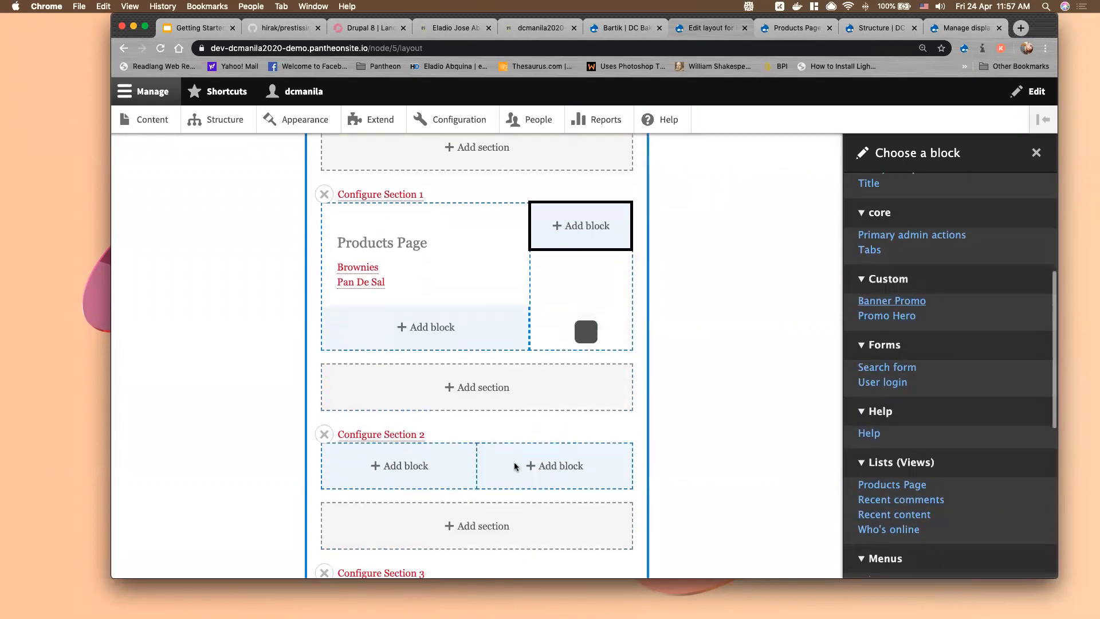
click(410, 468)
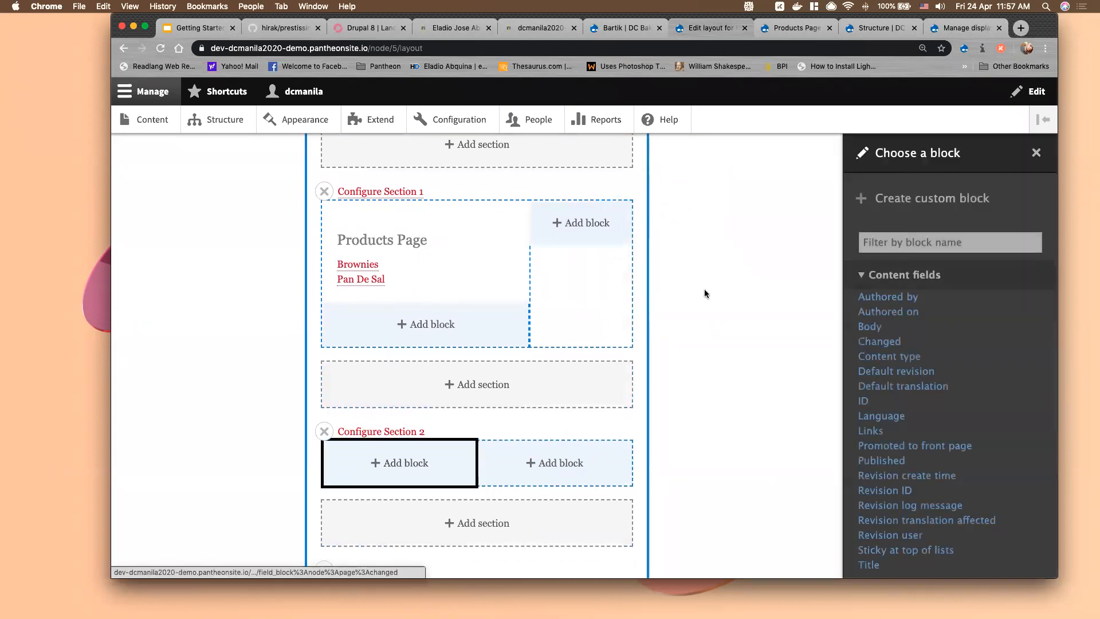
click(593, 224)
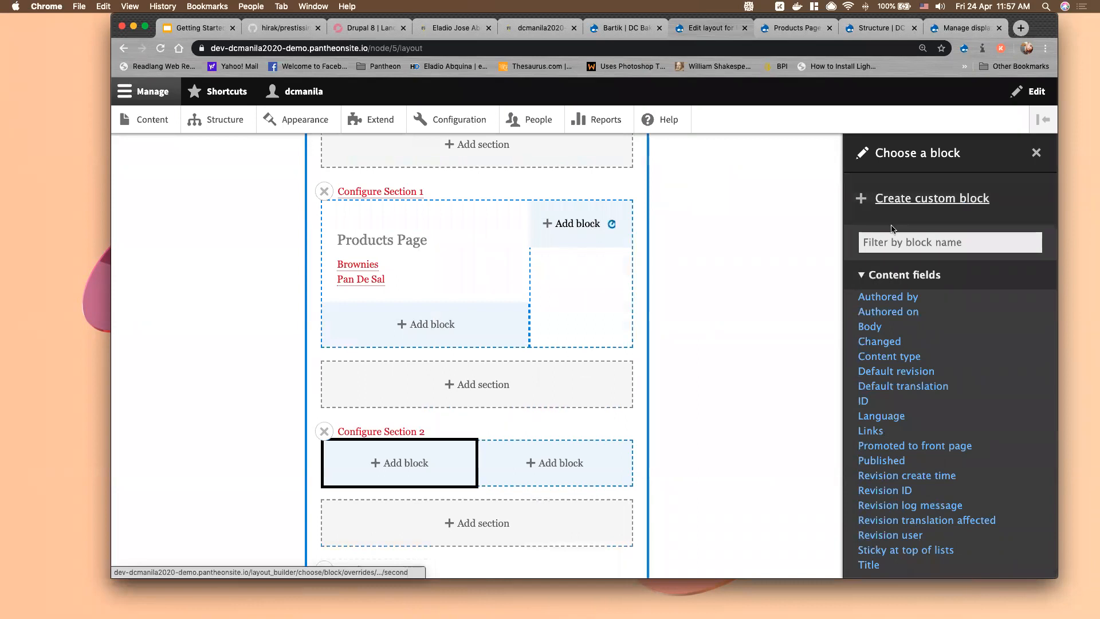
scroll(946, 373, down, 10)
scroll(940, 334, up, 2)
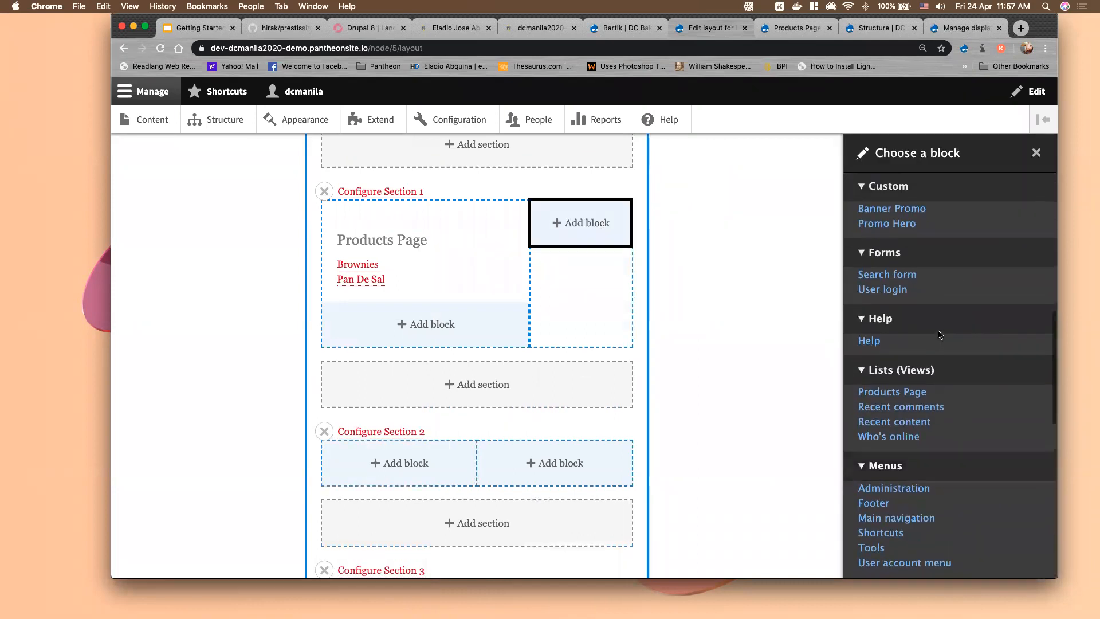
click(905, 214)
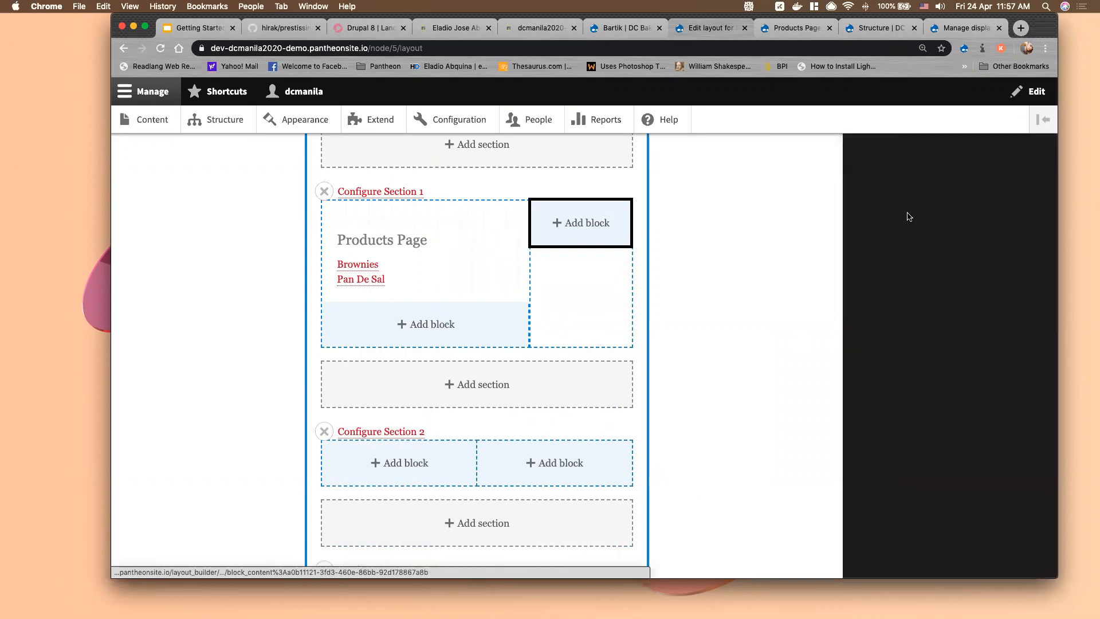
click(914, 298)
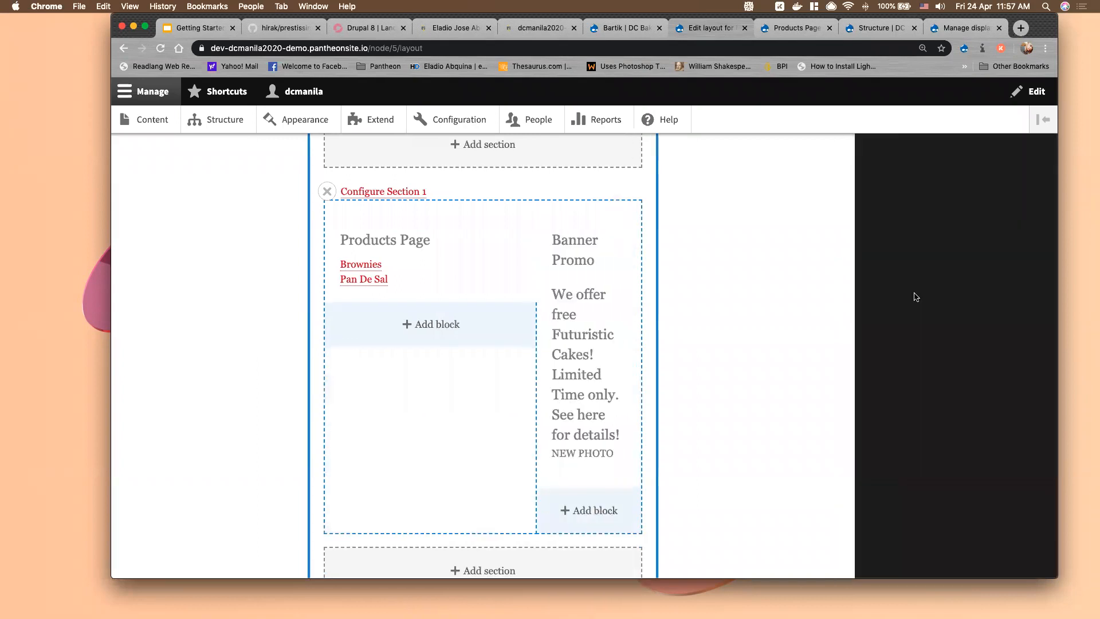
scroll(504, 492, down, 1)
click(500, 487)
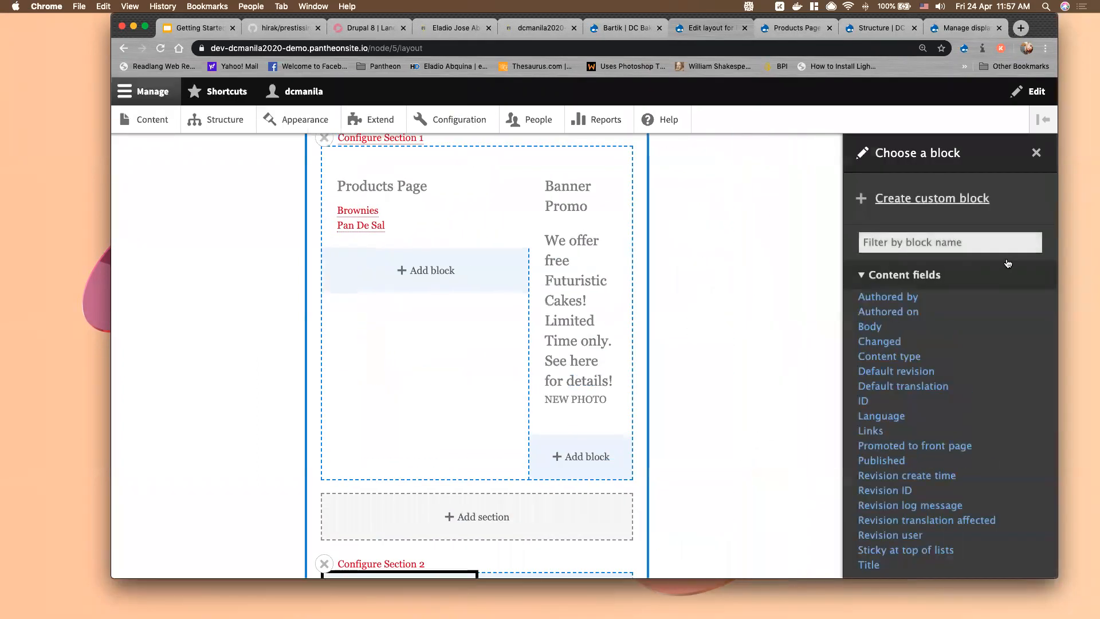
Create an inline basic block with title 'TEST' and body 'TEST' in Section 2's left column
click(931, 204)
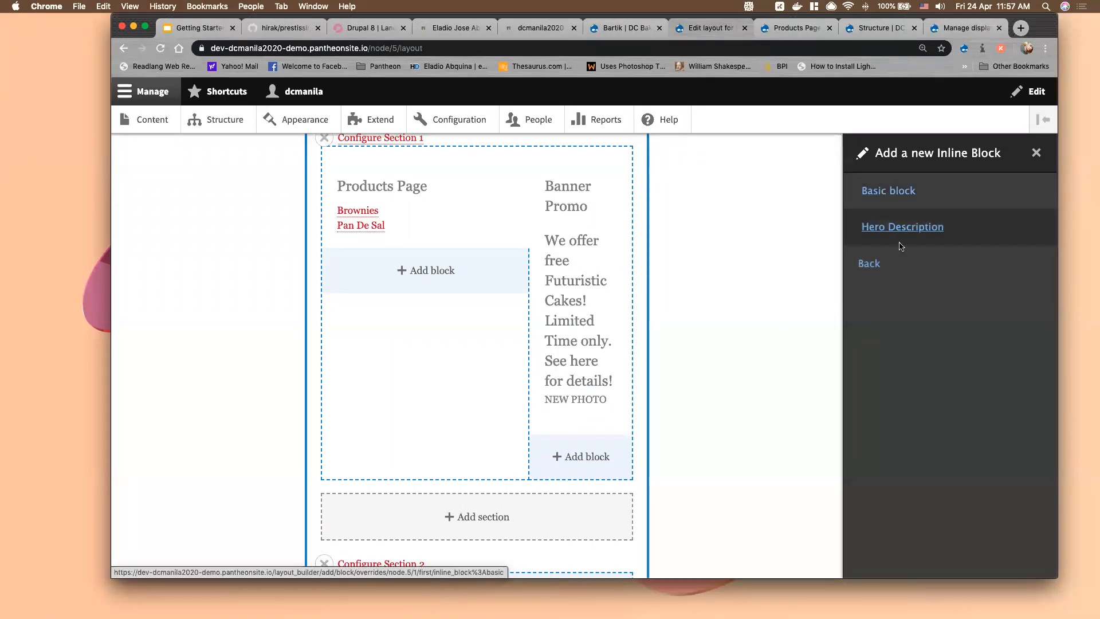
click(899, 194)
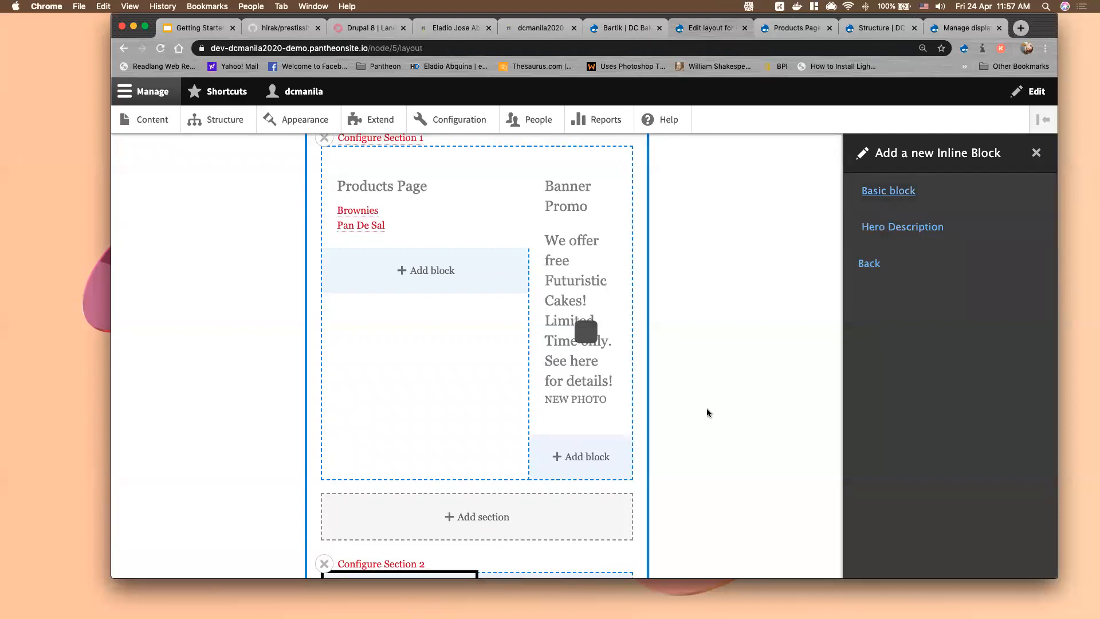
scroll(708, 413, down, 5)
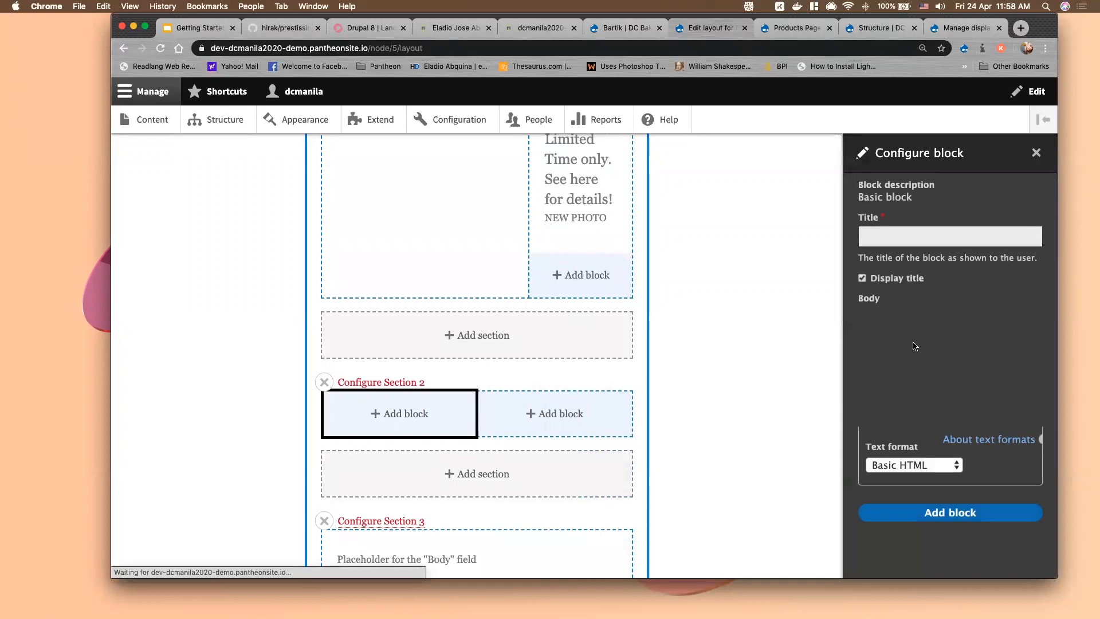
click(902, 236)
text(TET)
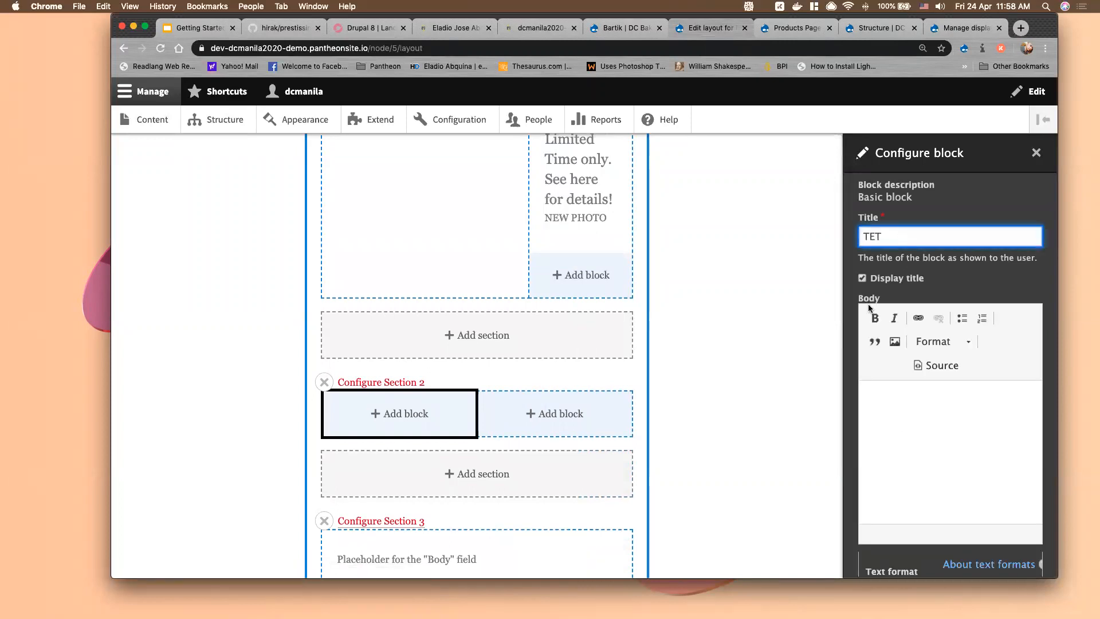
click(876, 236)
text(S)
click(913, 419)
text(TEST)
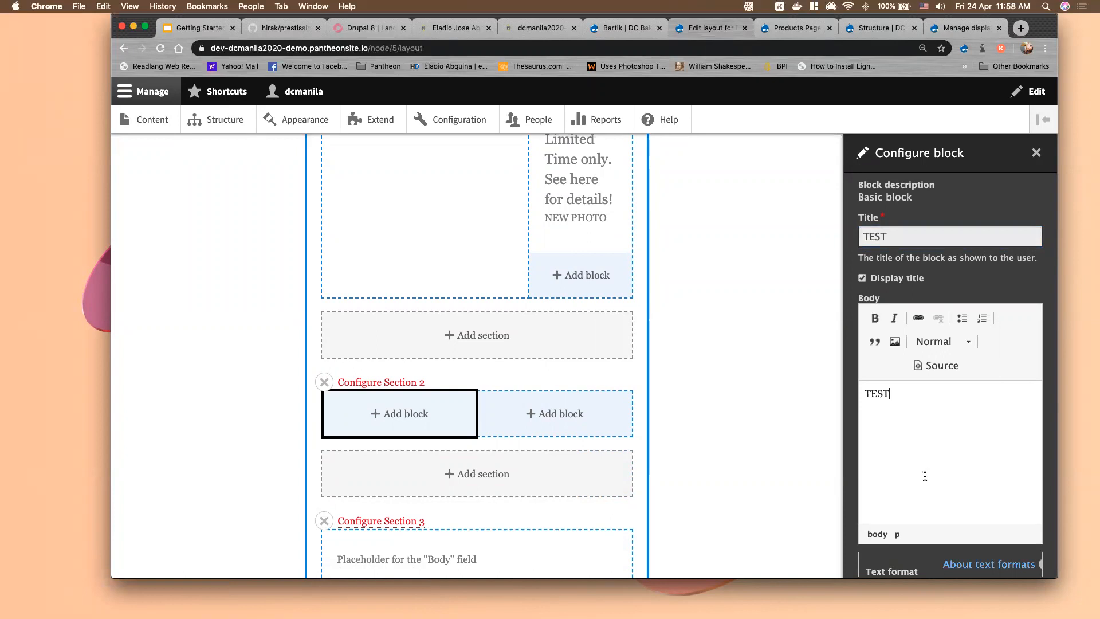
scroll(920, 481, down, 5)
click(918, 550)
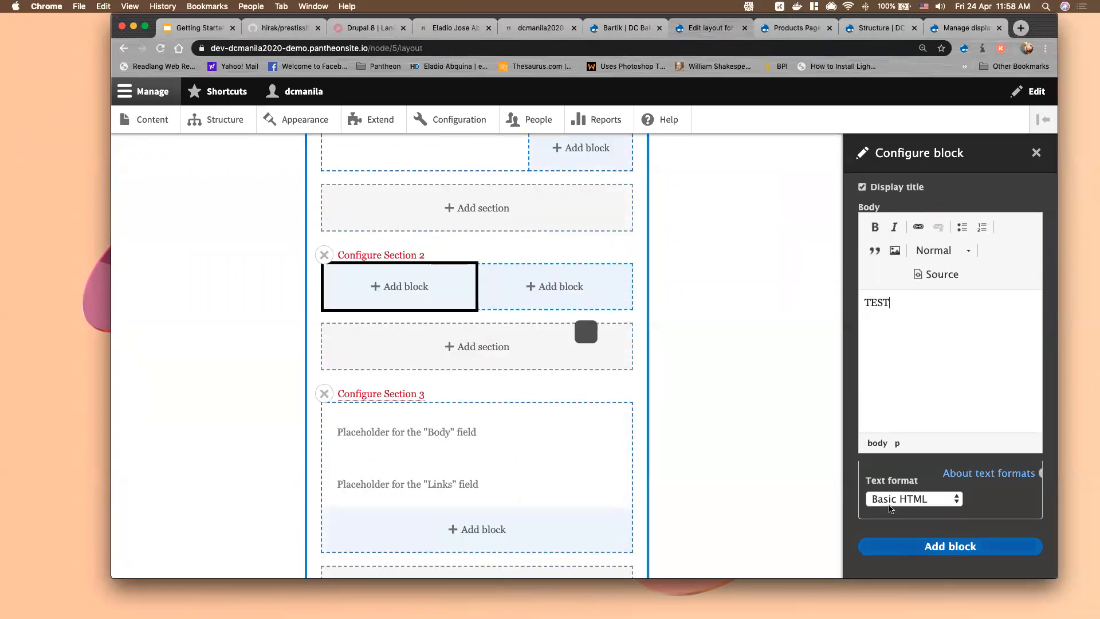
scroll(756, 310, up, 5)
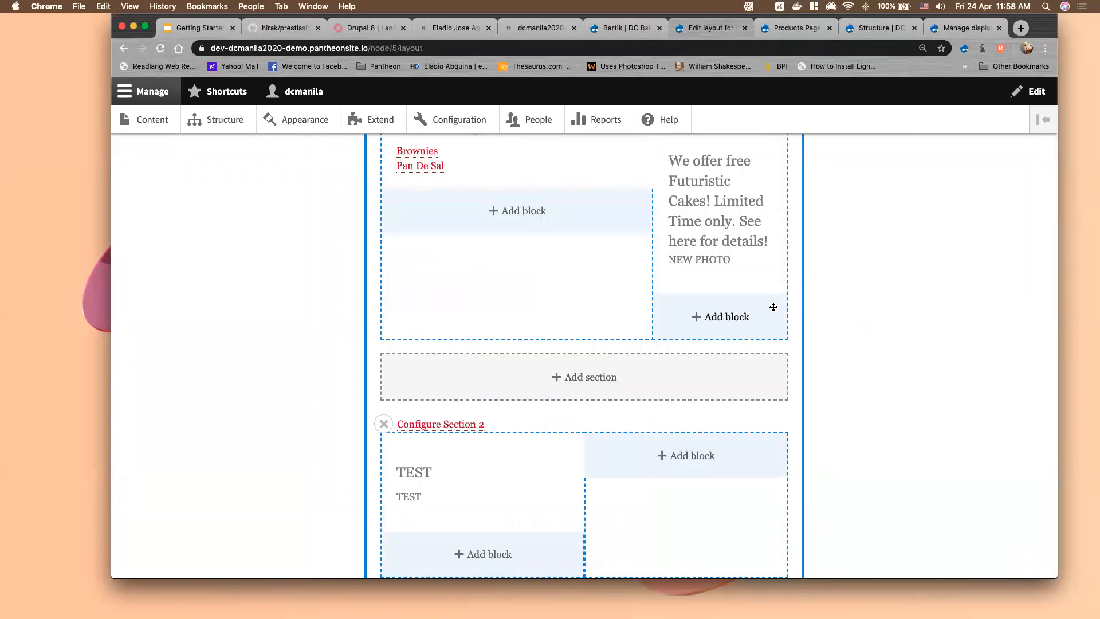
scroll(773, 307, up, 10)
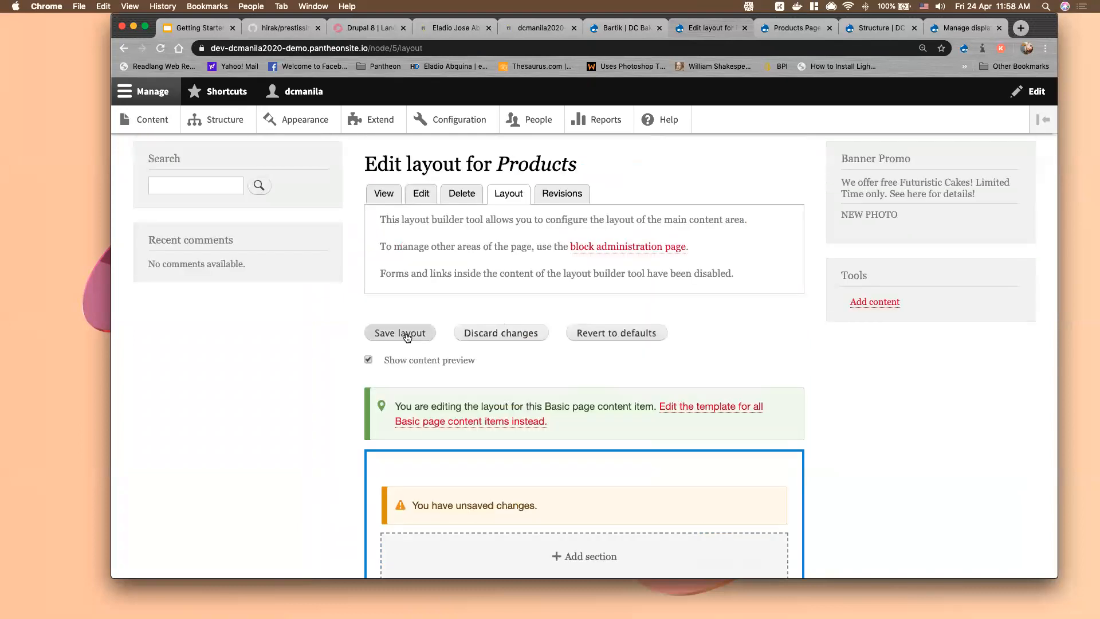
Save the Products page layout override
click(406, 337)
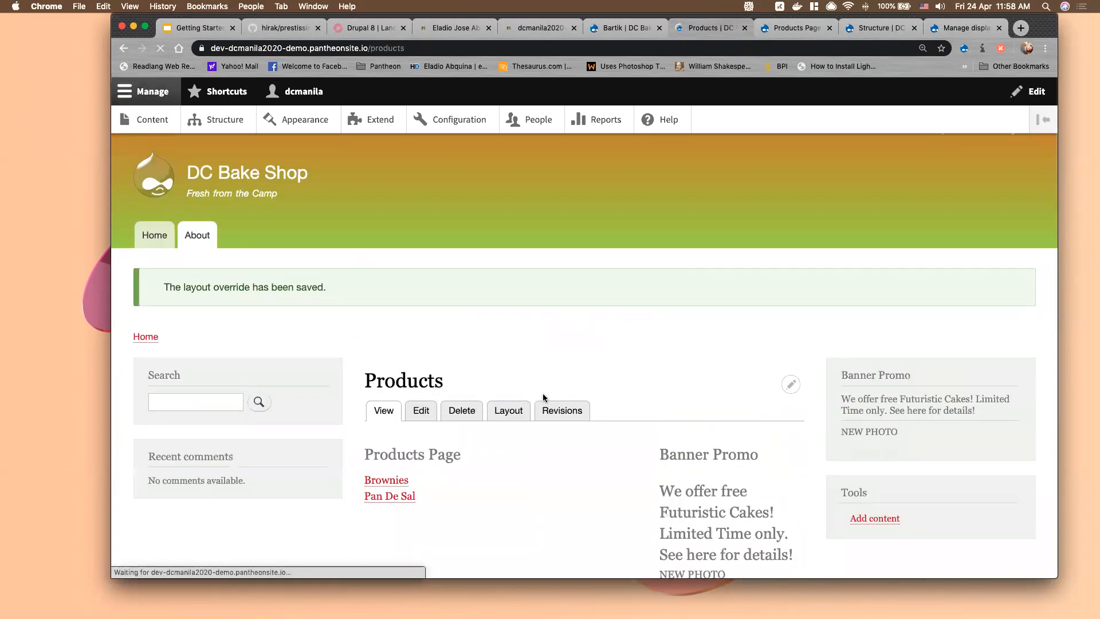
scroll(543, 398, down, 5)
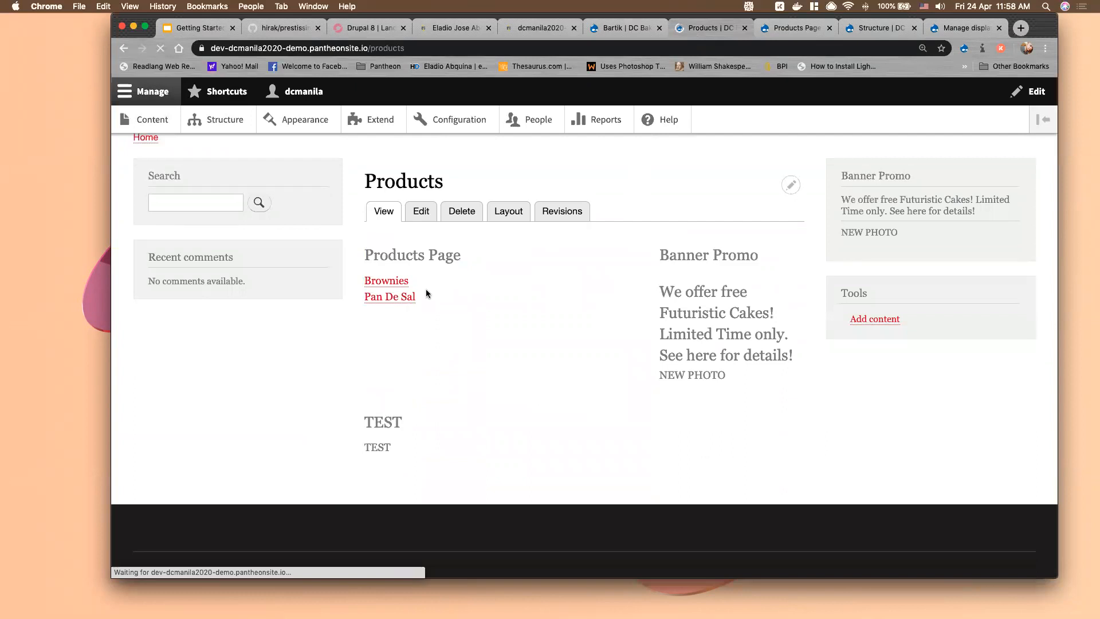
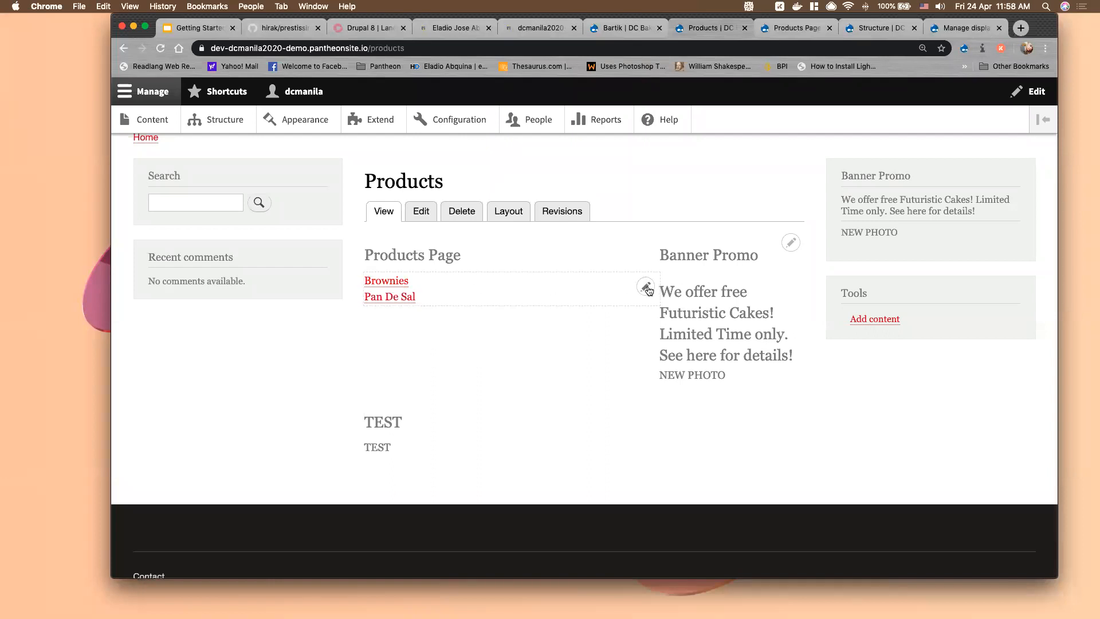
Return to the Products Page view's edit screen in the browser
click(796, 29)
Set the Products Page Block display's format to Table
click(195, 257)
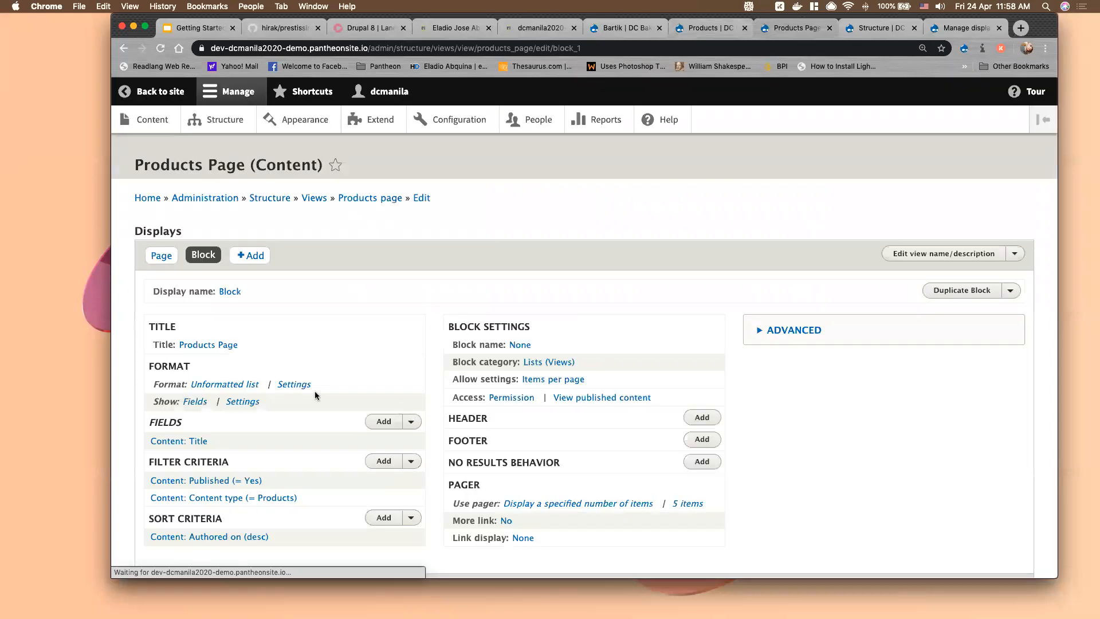
click(204, 370)
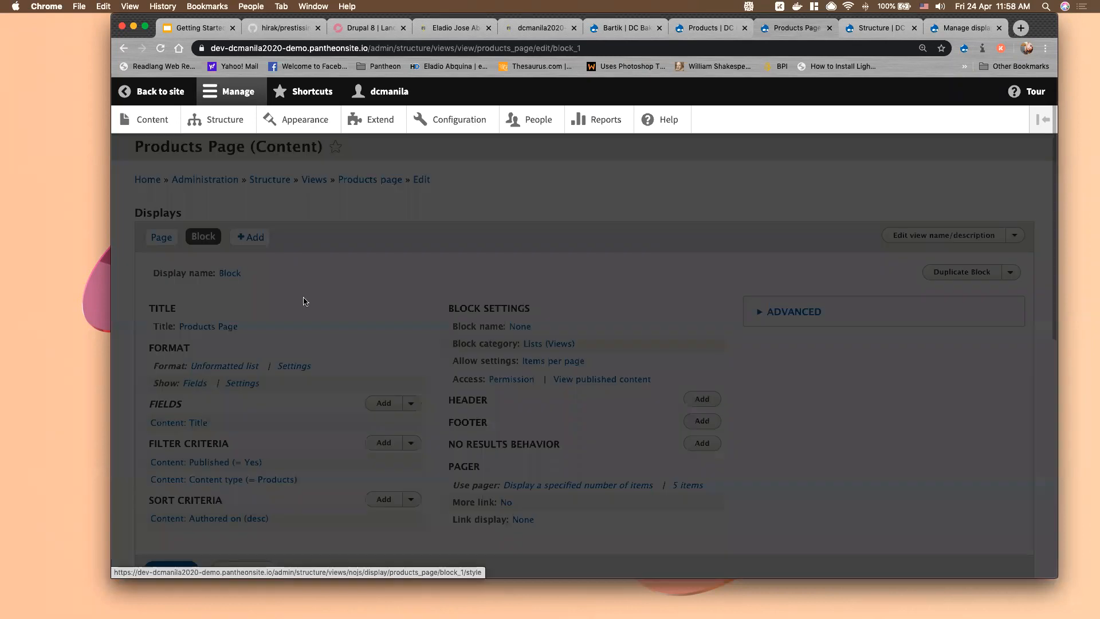
click(269, 340)
click(304, 437)
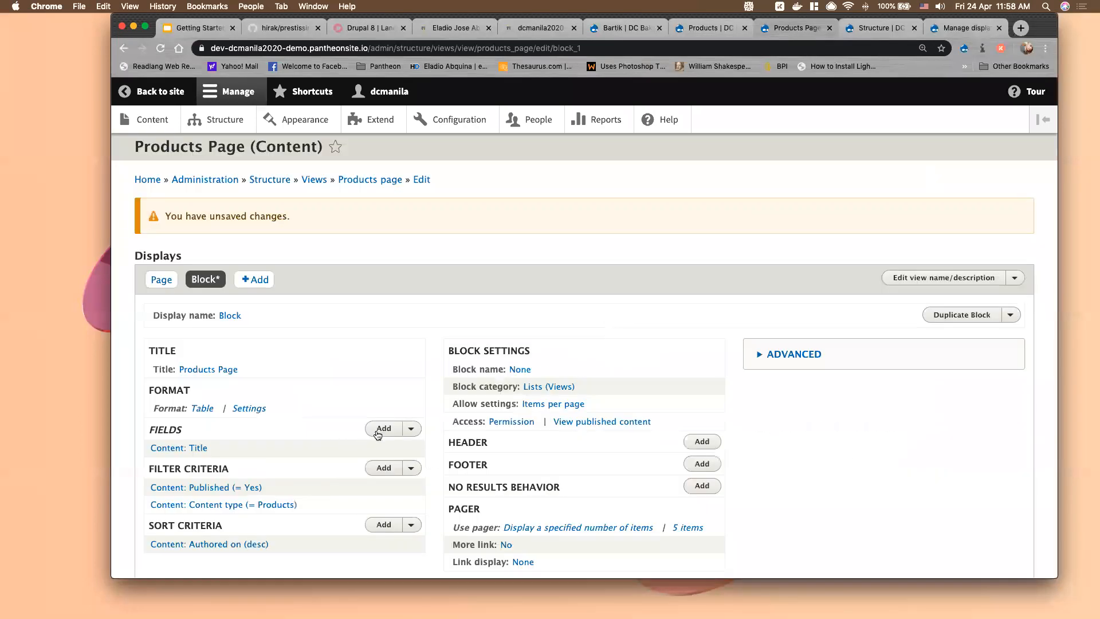
Add the Product Price field to the block, save the view, and return to Products
click(380, 430)
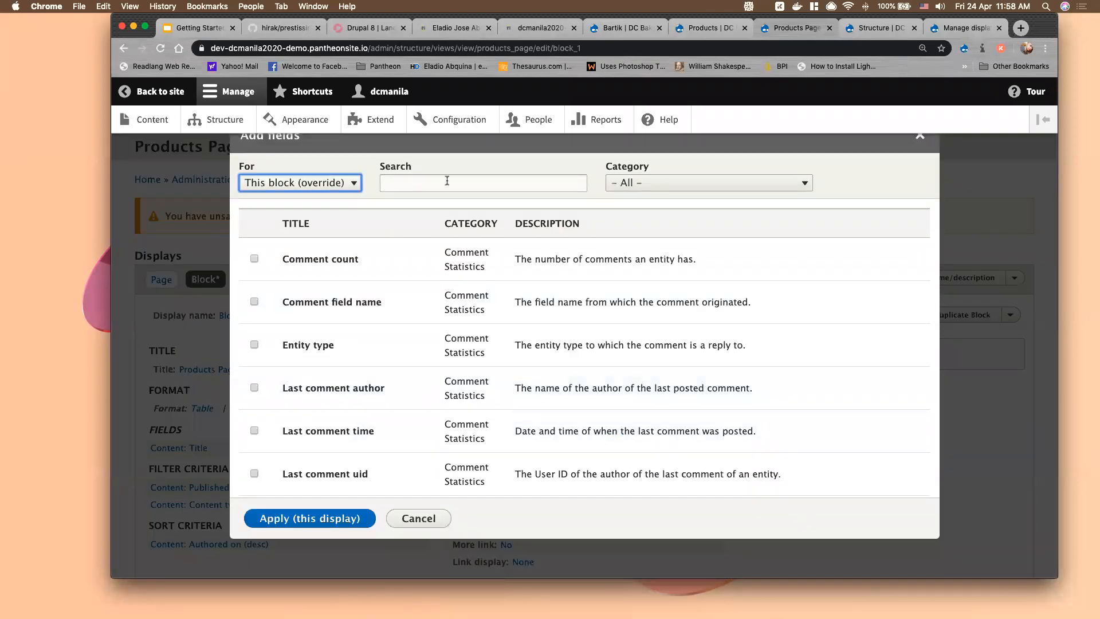
click(447, 181)
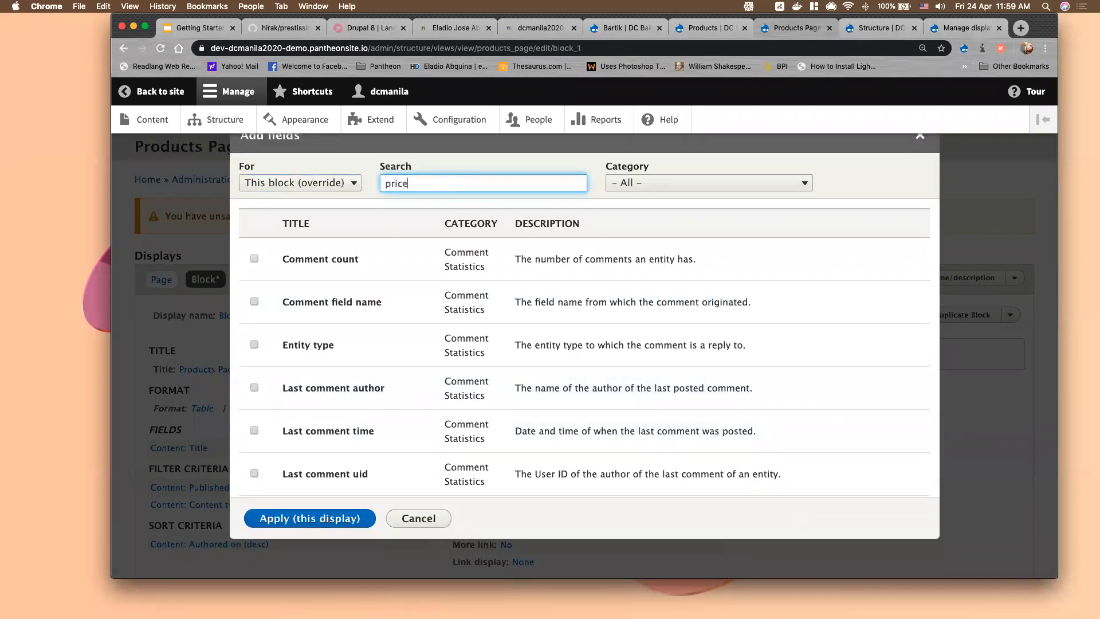
click(254, 254)
click(331, 340)
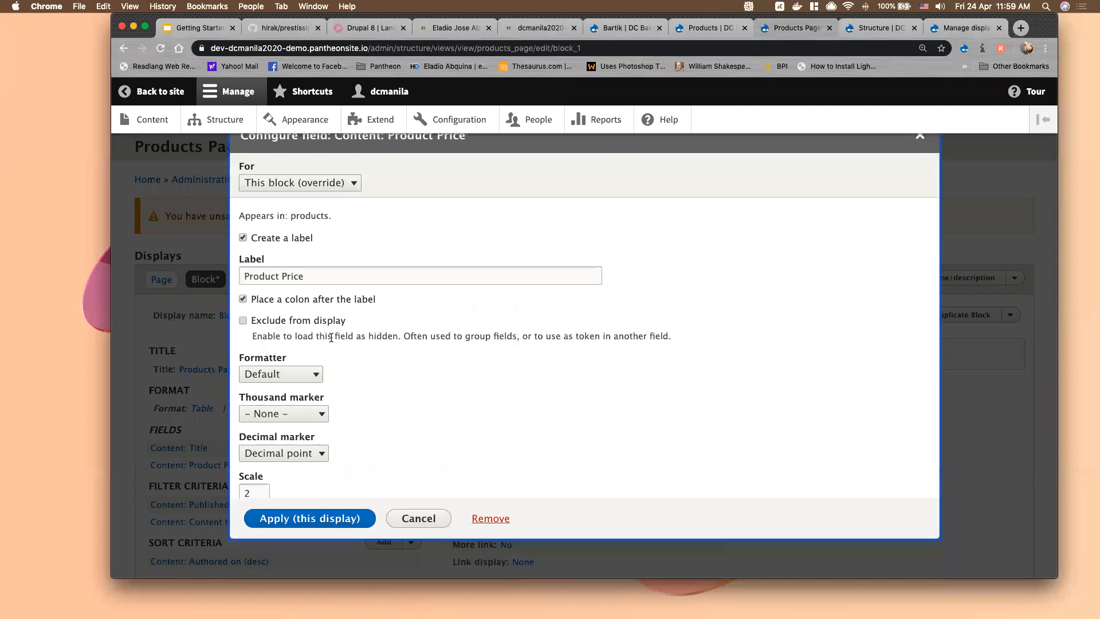
click(312, 518)
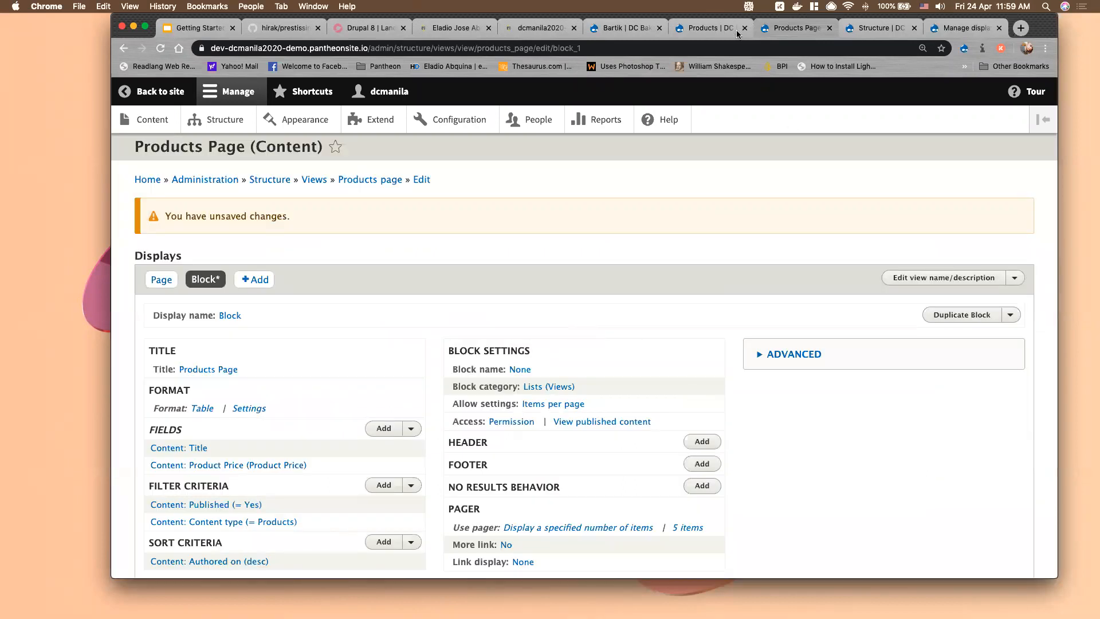
scroll(256, 437, down, 15)
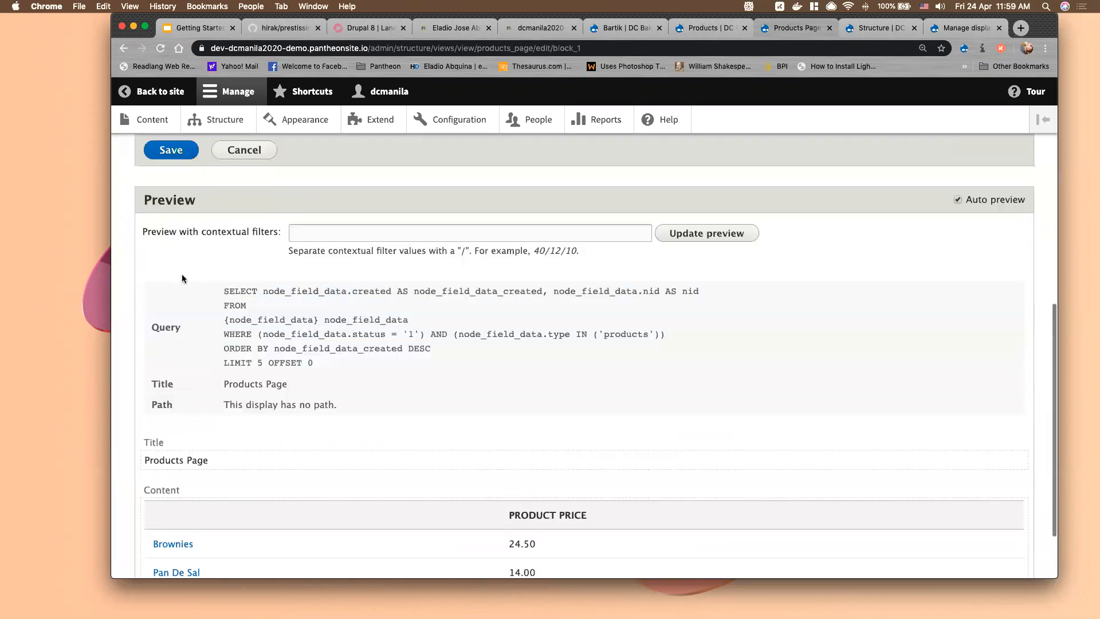
scroll(182, 278, up, 3)
click(171, 315)
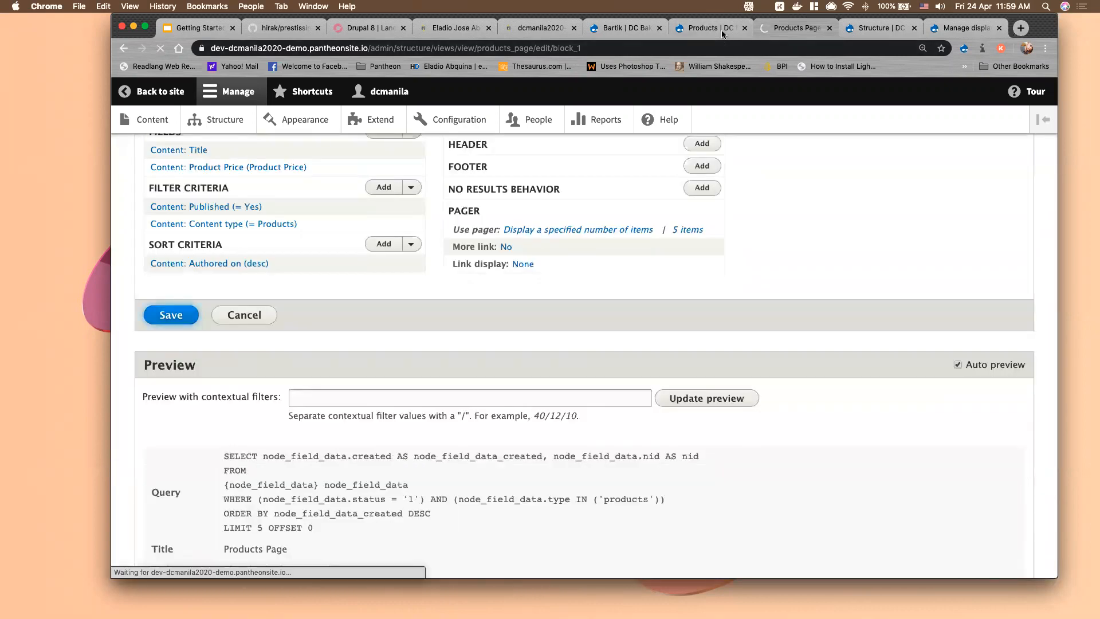
click(722, 34)
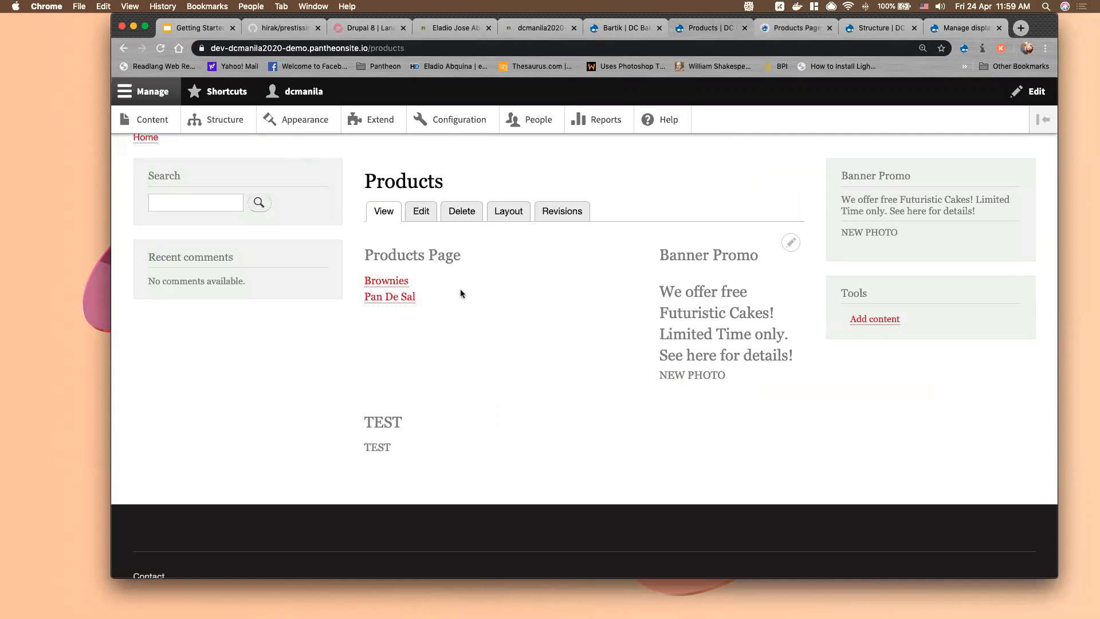
Reload the Products page and check the price table in a narrow mobile-width window
key(super+r)
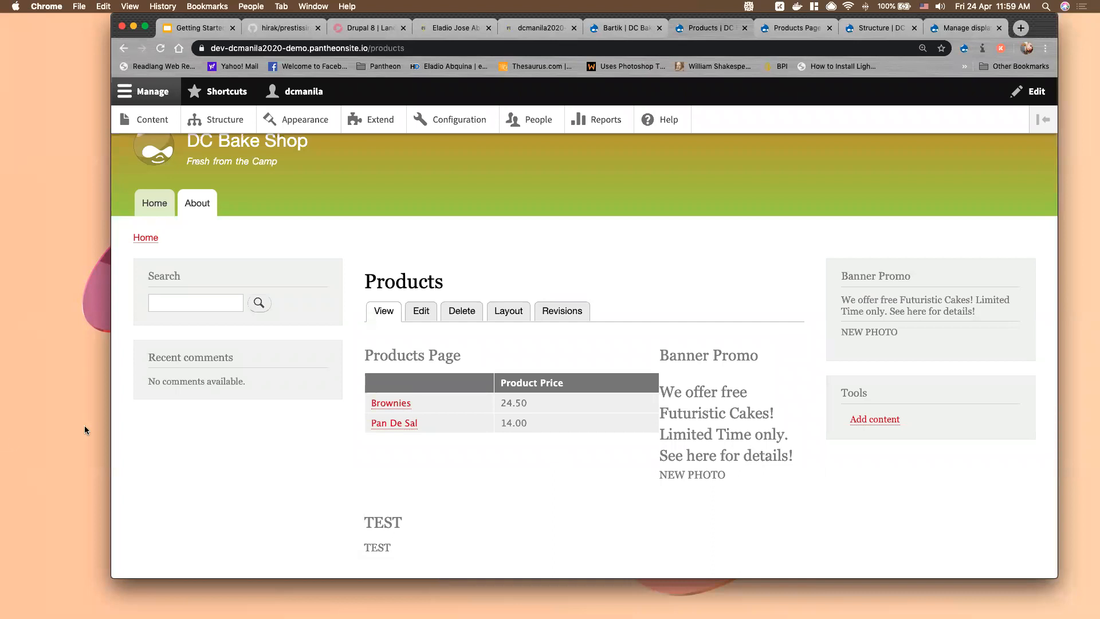
drag(111, 423, 786, 415)
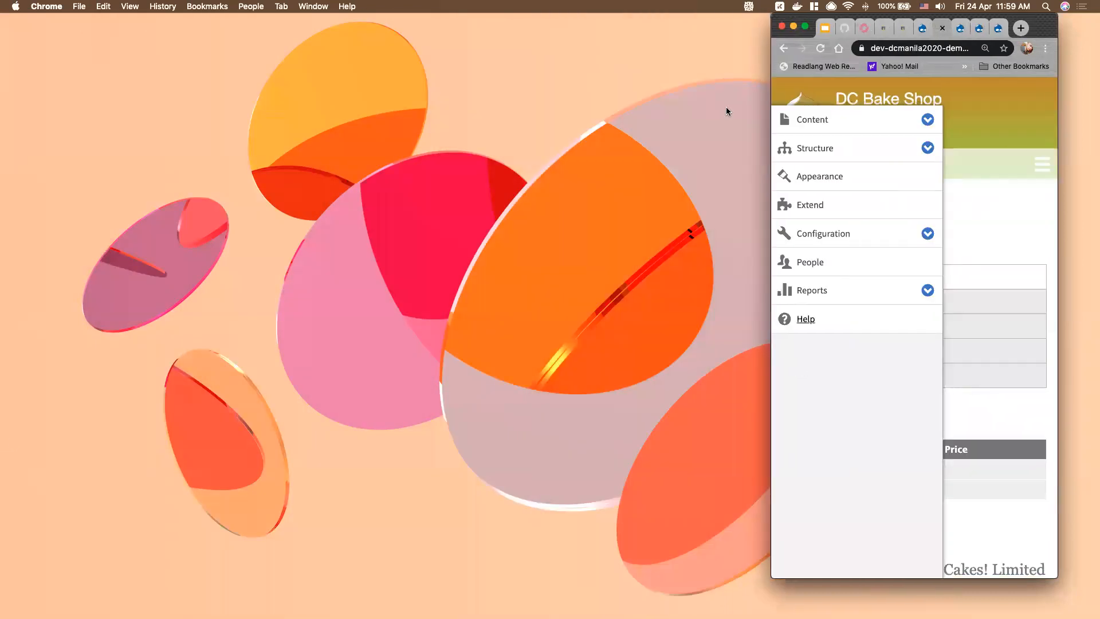
scroll(818, 99, up, 2)
click(791, 94)
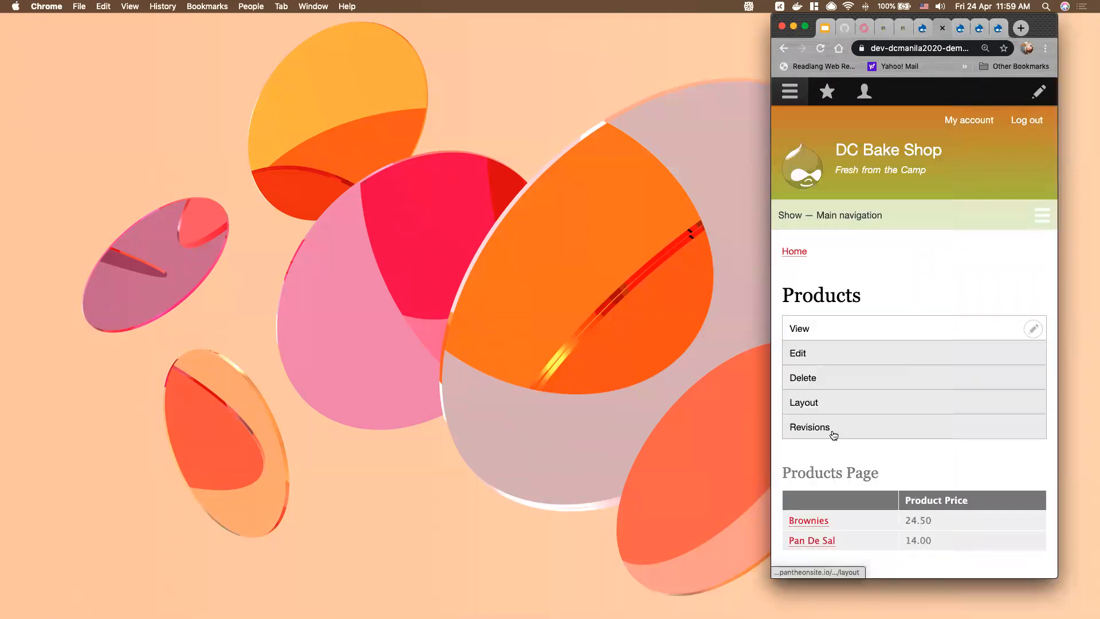
scroll(834, 435, down, 2)
scroll(834, 436, down, 5)
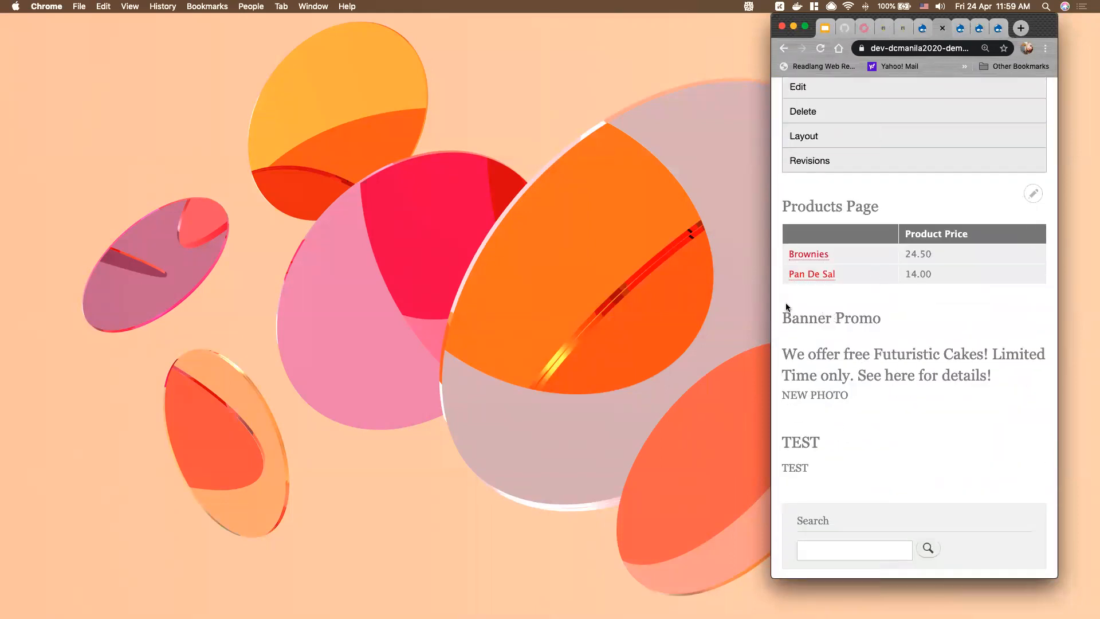
Restore the desktop window width and move to the 'Getting Started' slide presentation
drag(770, 302, 2, 401)
scroll(506, 359, up, 3)
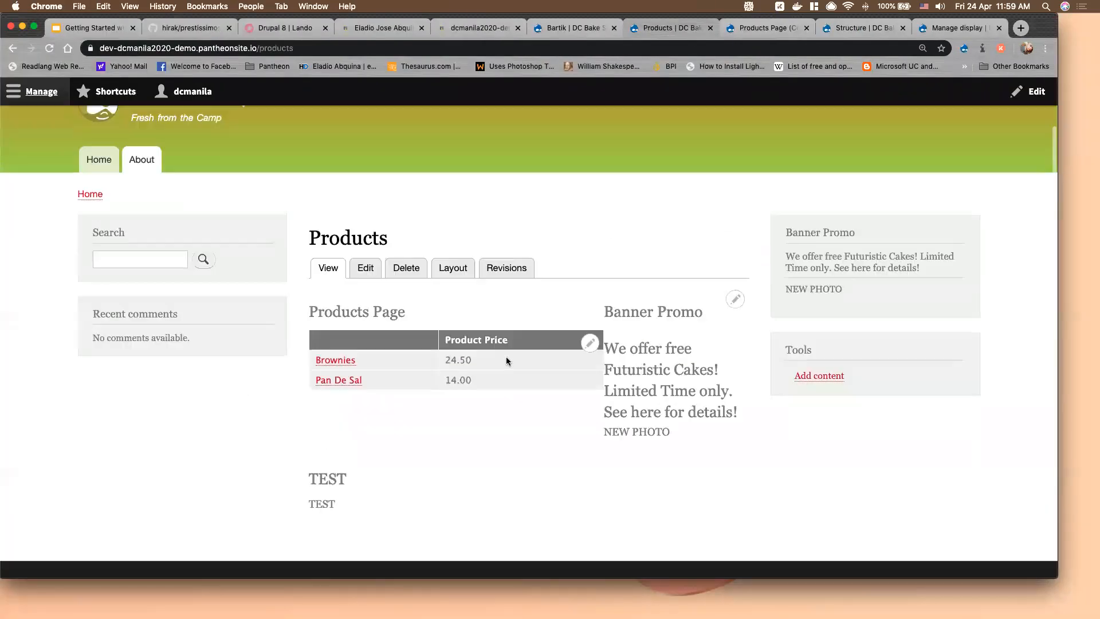
scroll(507, 361, up, 2)
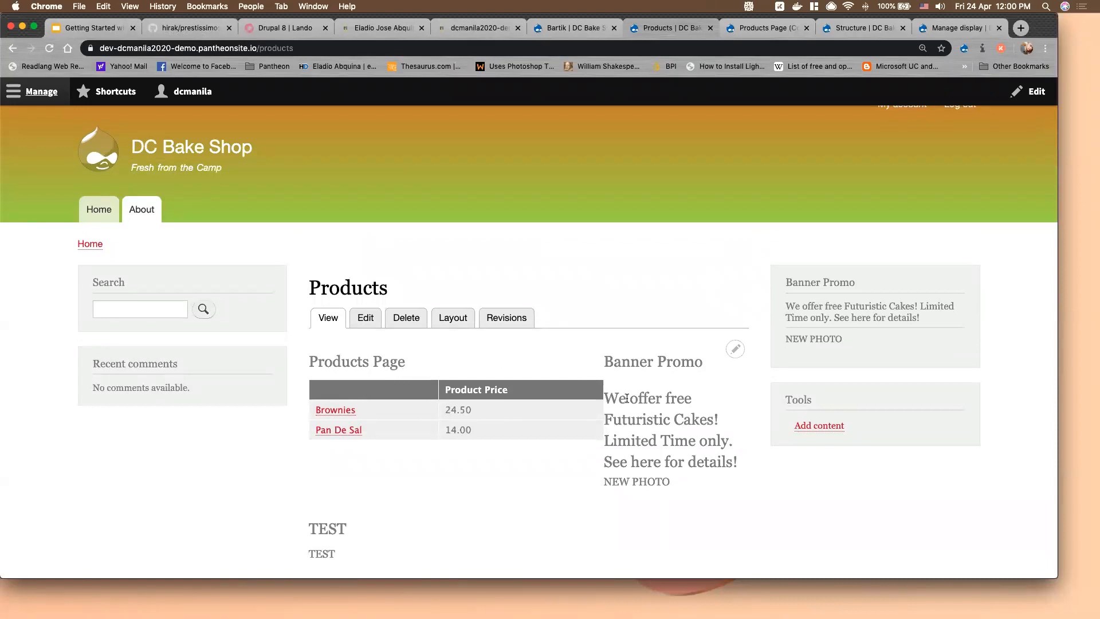
click(103, 28)
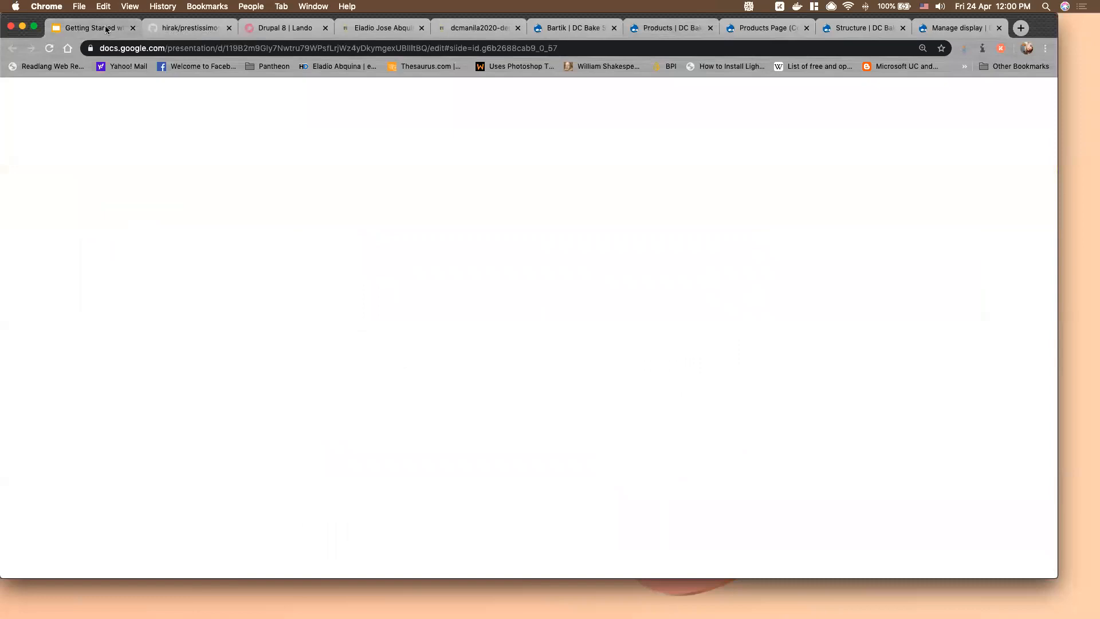